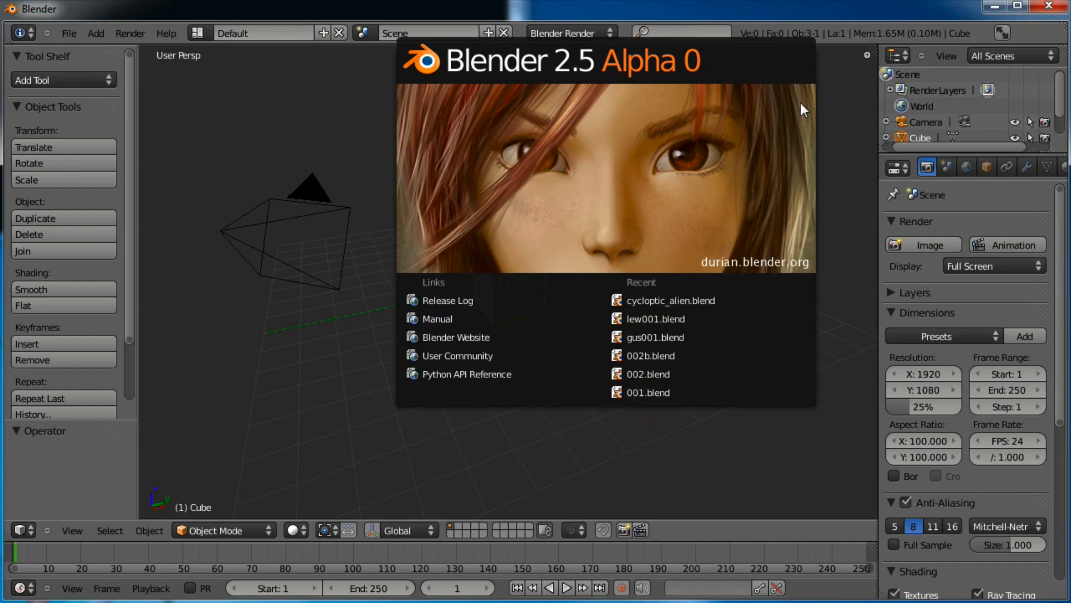
Close the splash screen and view the default cube from the front, zoomed in close
left_click(846, 143)
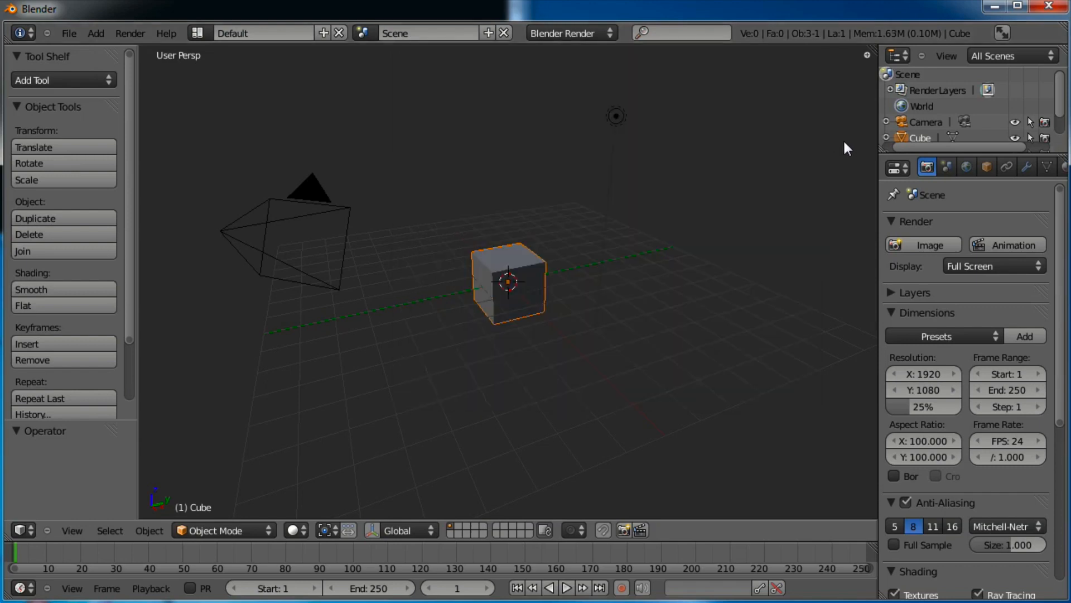
middle_click_drag(598, 308, 720, 280)
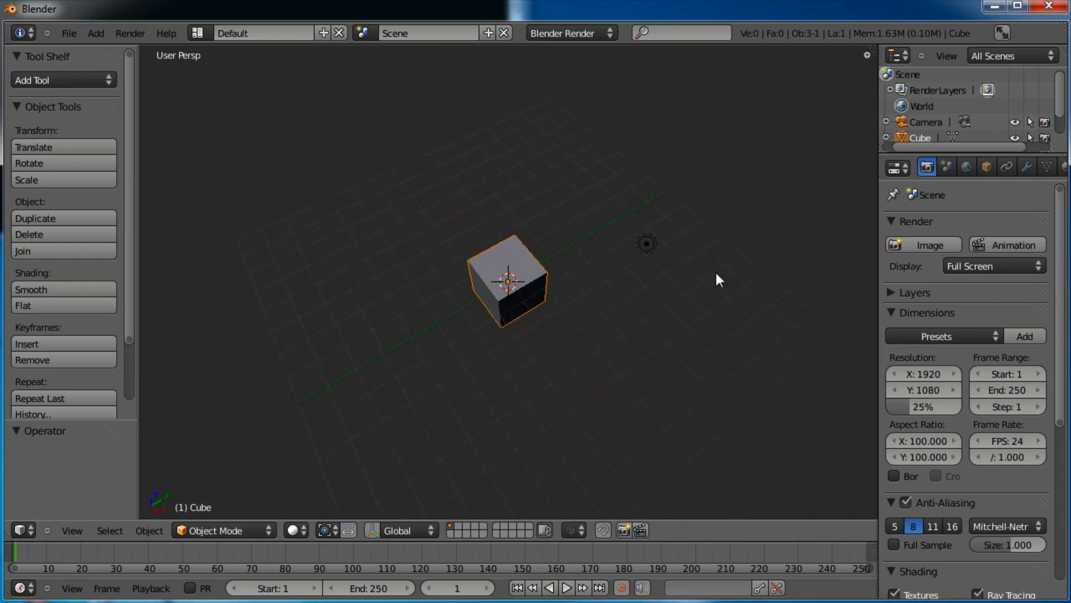
key("KP_1")
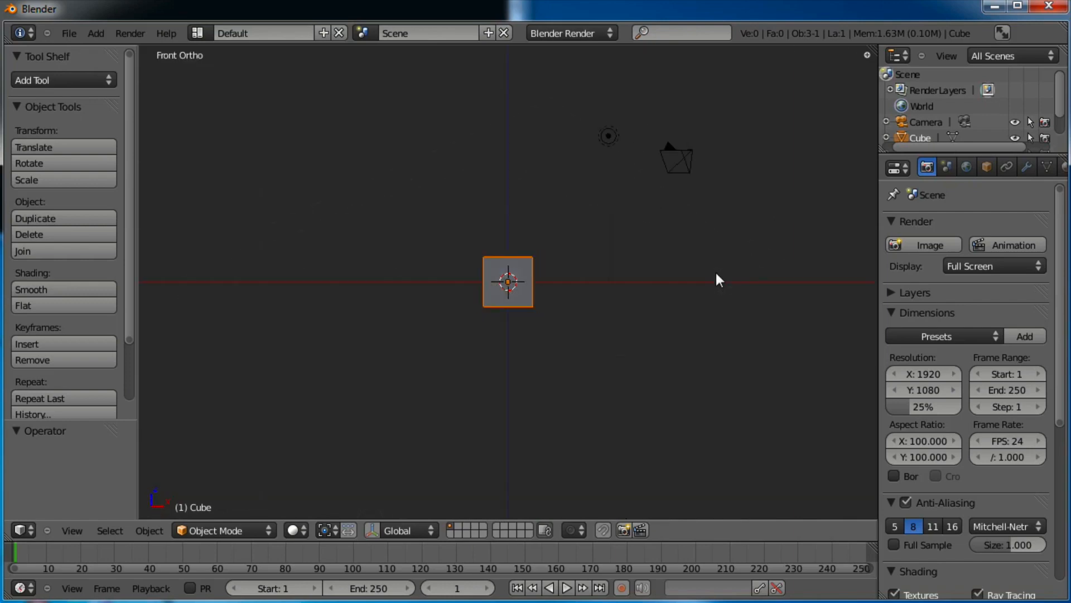
scroll(709, 271, "up", 7)
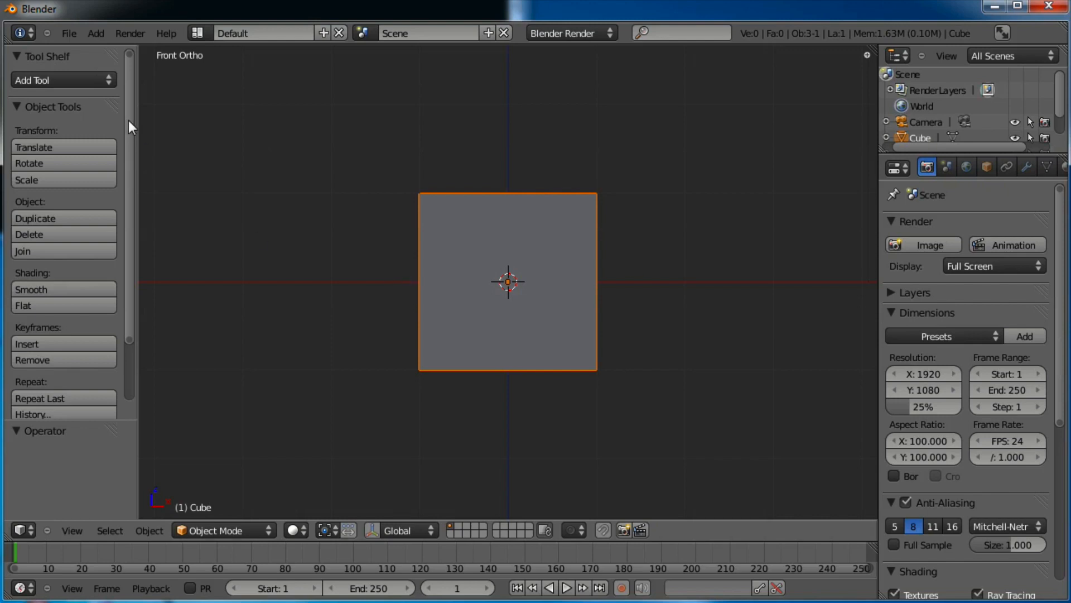
mouse_move(128, 120)
left_mouse_down()
mouse_move(129, 194)
mouse_move(125, 109)
left_mouse_up()
scroll(646, 271, "up", 2)
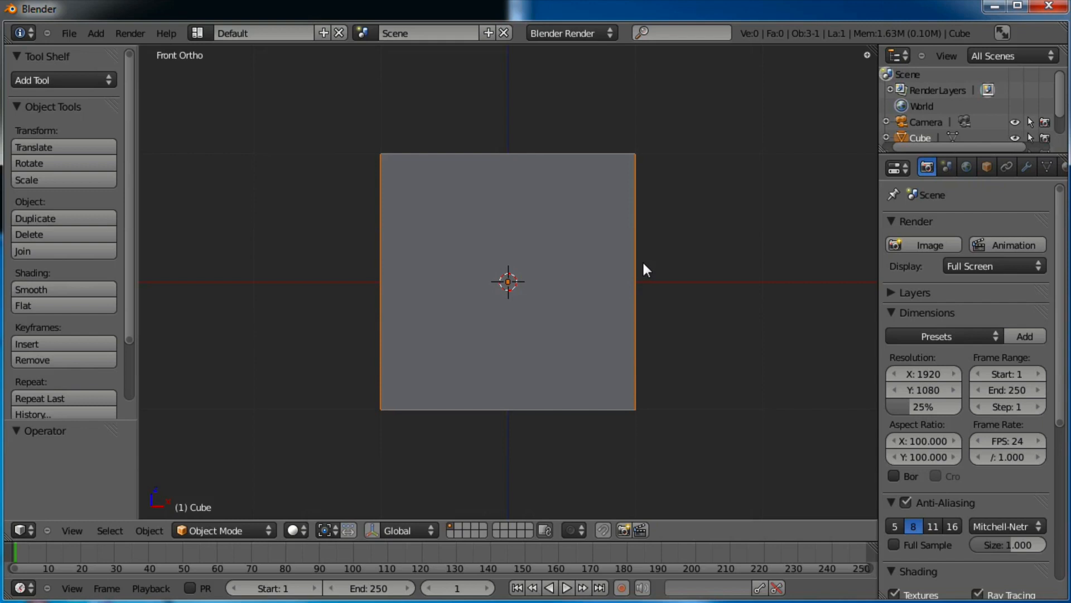
Reframe the cube in front view, enter Edit Mode with all selected and bring up the W Specials menu
key("Tab")
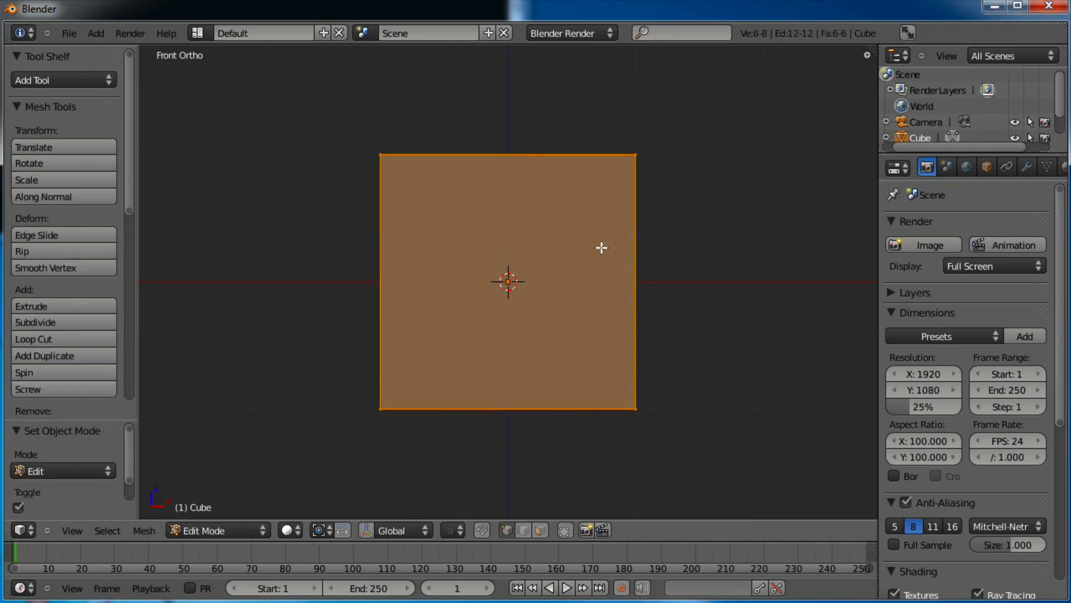
key("Tab")
scroll(620, 234, "down", 4)
middle_click_drag(637, 226, 498, 364)
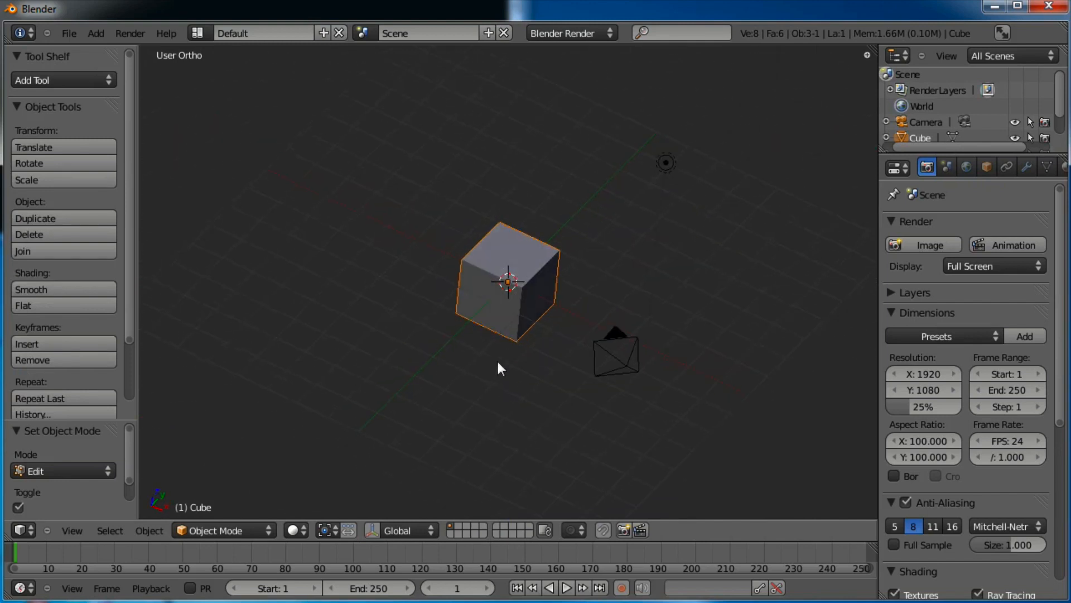
key("KP_1")
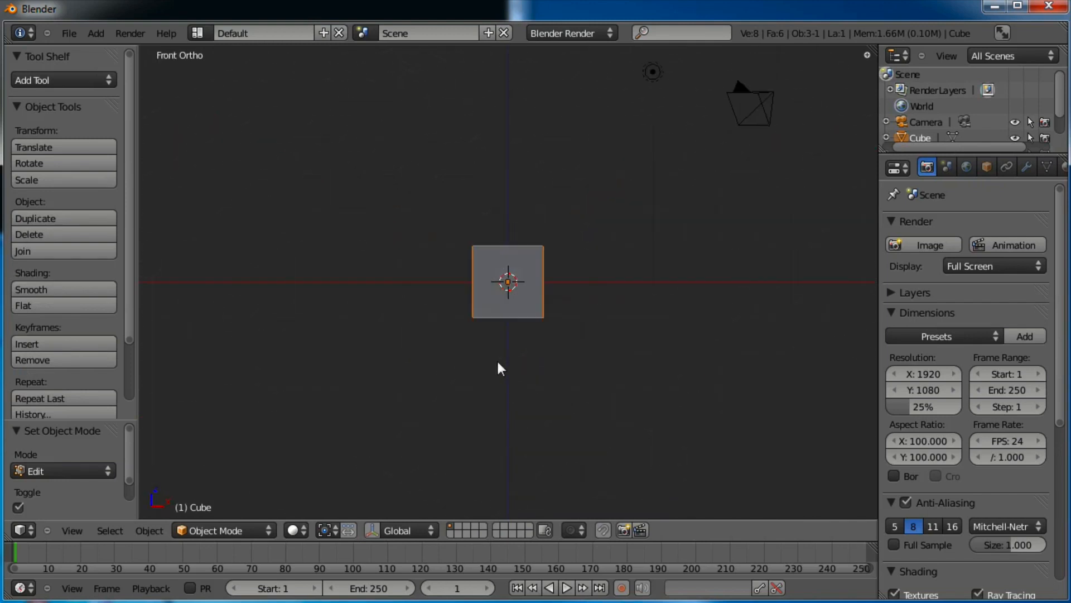
scroll(496, 360, "up", 5)
scroll(497, 359, "down", 1)
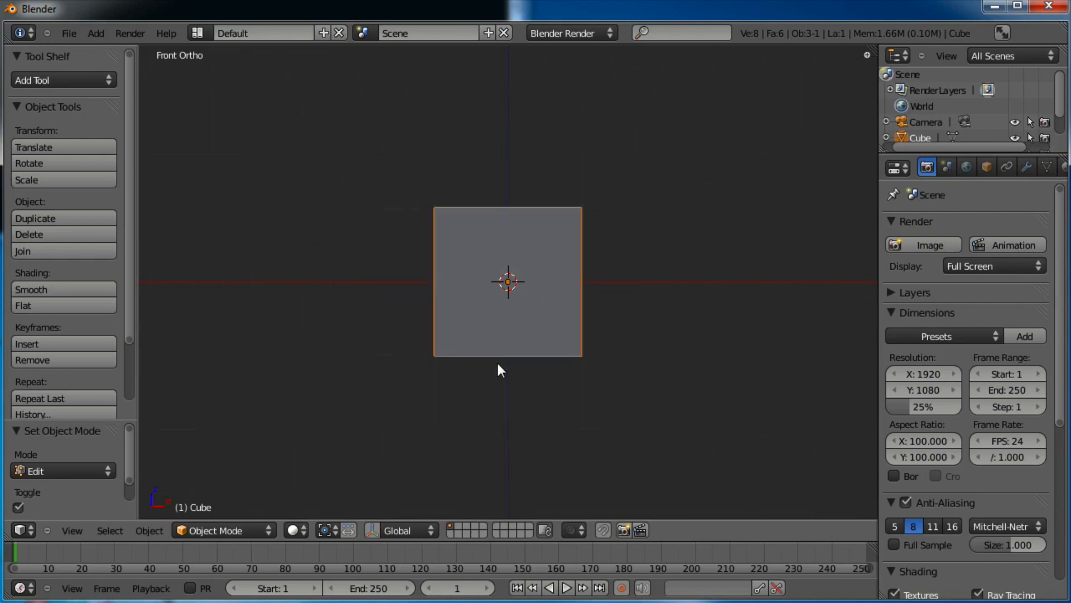
scroll(497, 361, "up", 6)
scroll(498, 364, "down", 3)
scroll(497, 364, "up", 2)
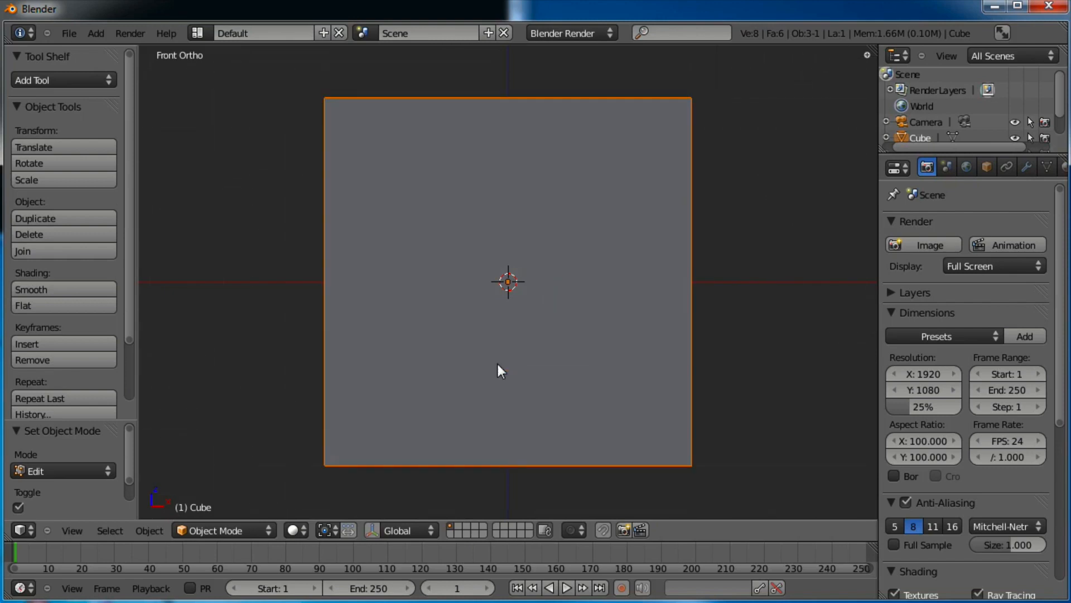
key("Tab")
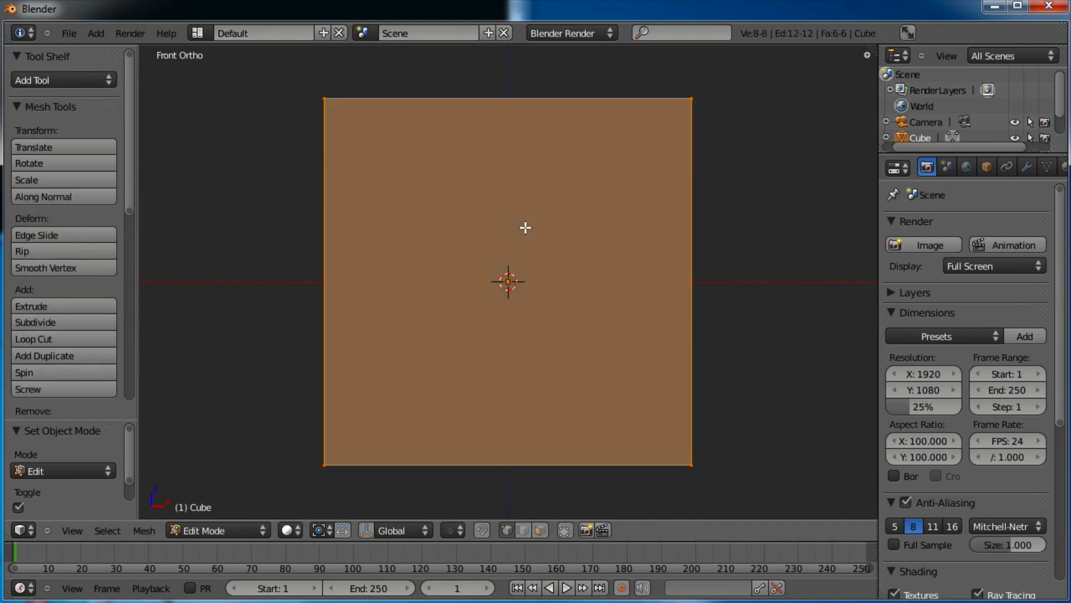
key("w")
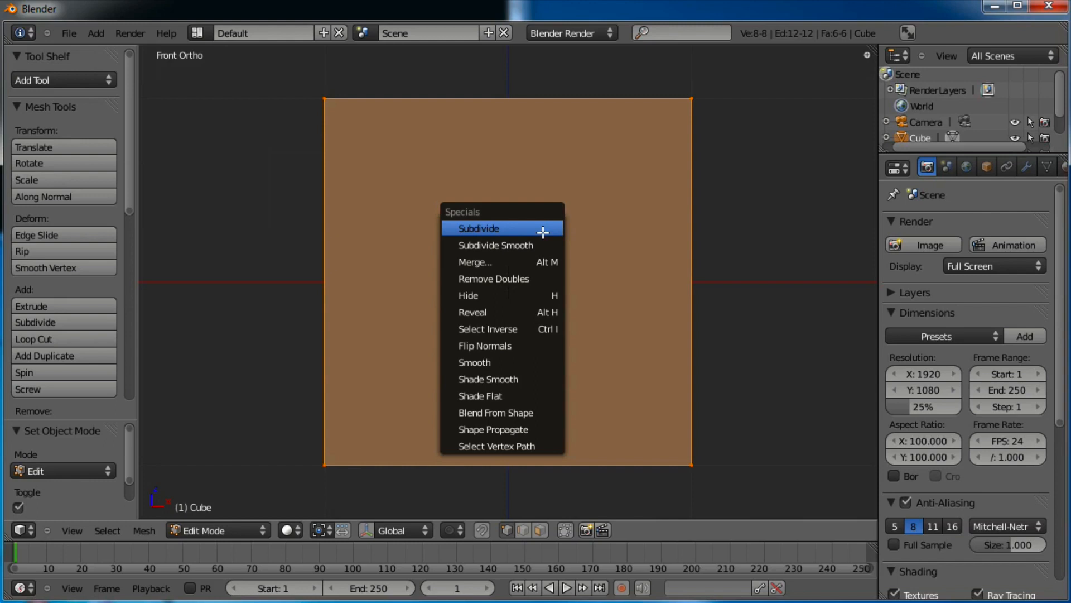
Subdivide the cube with Number of Cuts set to 3, giving a 4×4 grid per side
left_click(543, 231)
left_click(543, 232)
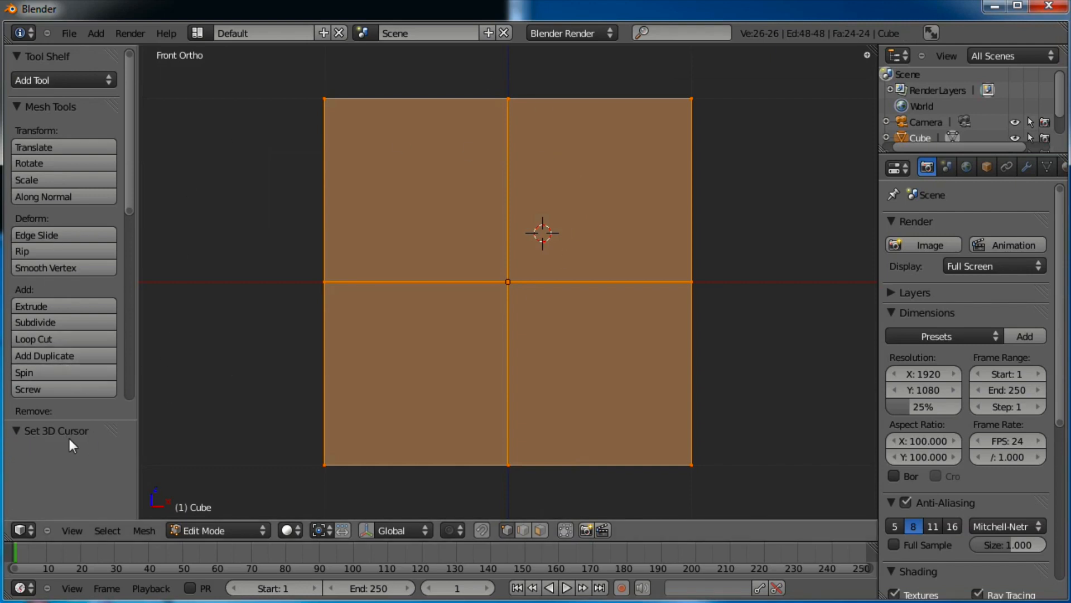
left_click_drag(130, 157, 152, 183)
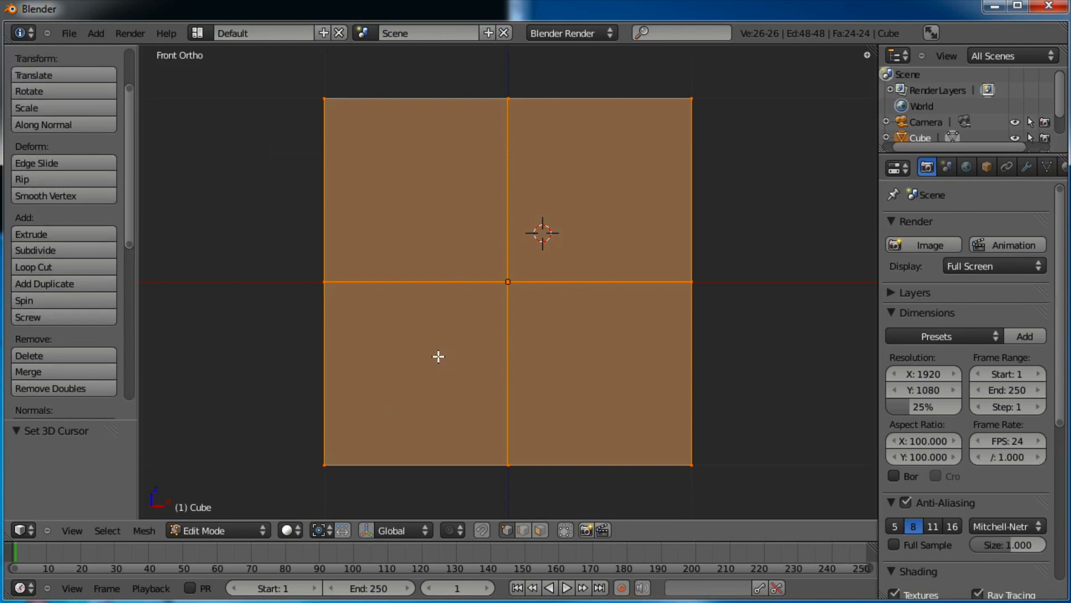
key("ctrl+z")
key("ctrl+z")
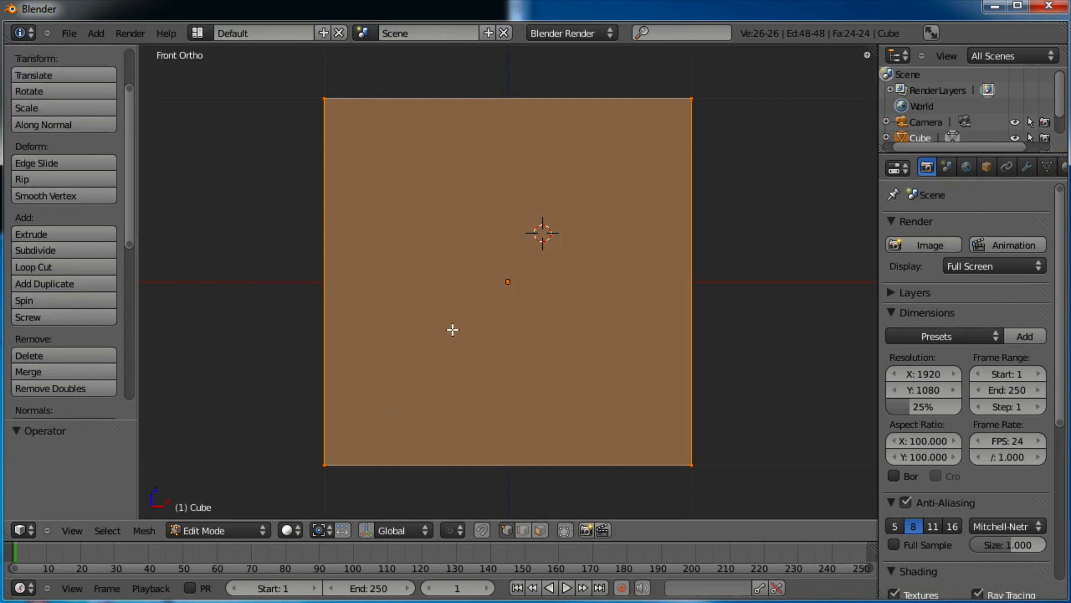
key("w")
left_click(453, 330)
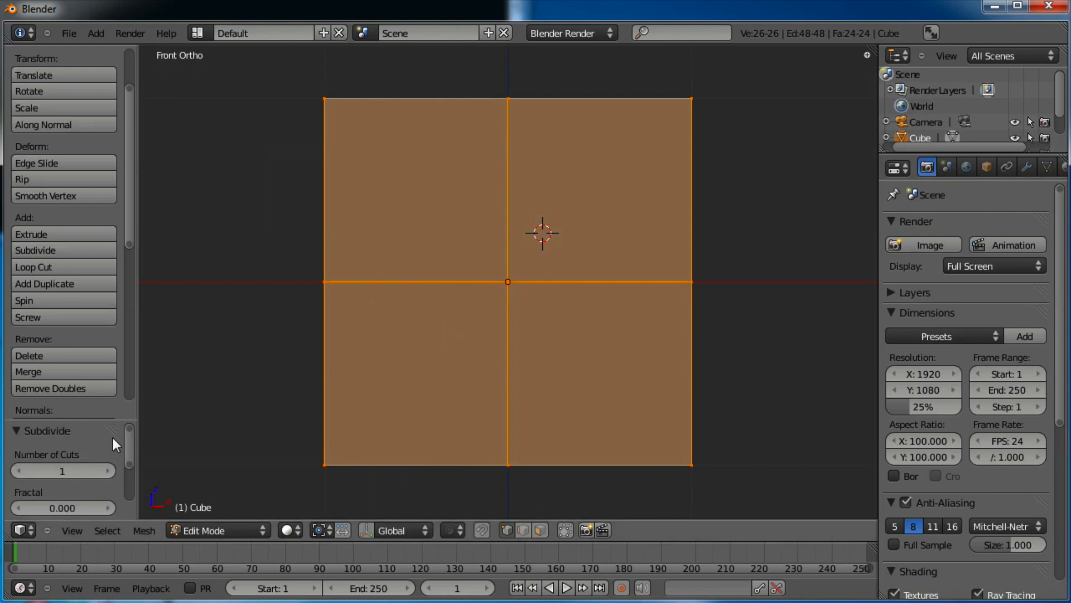
left_click_drag(115, 425, 120, 289)
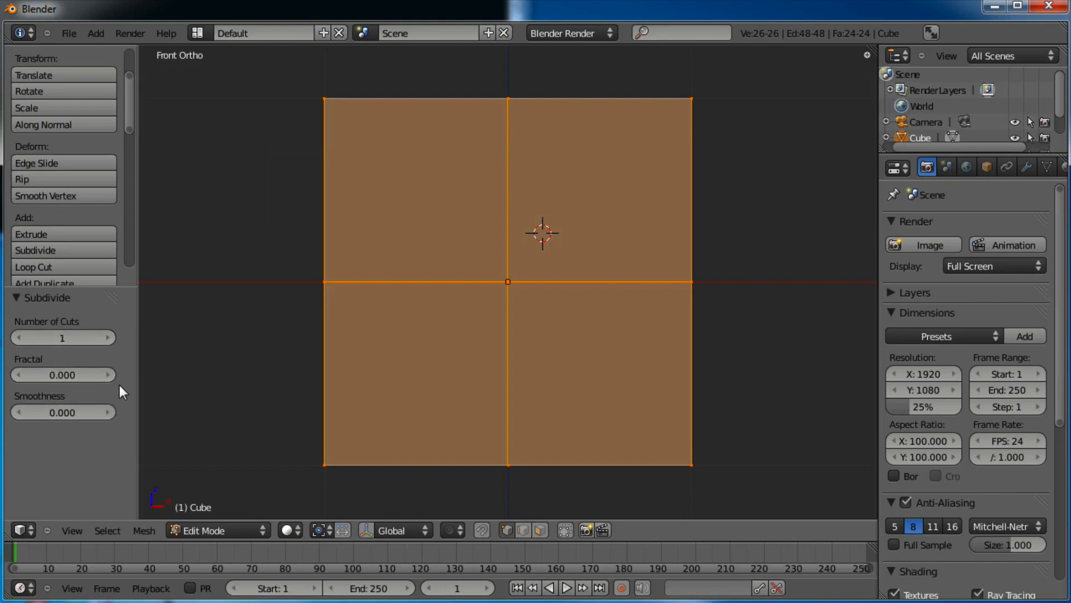
left_click_drag(108, 287, 100, 449)
left_click(112, 501)
left_click(111, 501)
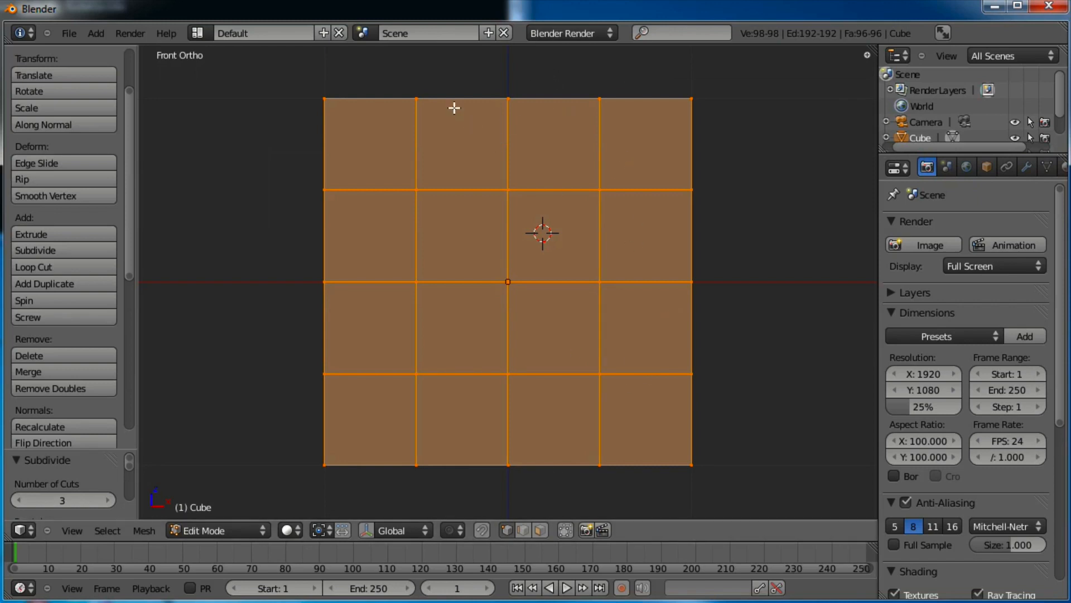
Deselect everything and box-select the leftmost column of faces
key("a")
key("b")
left_click_drag(453, 79, 310, 483)
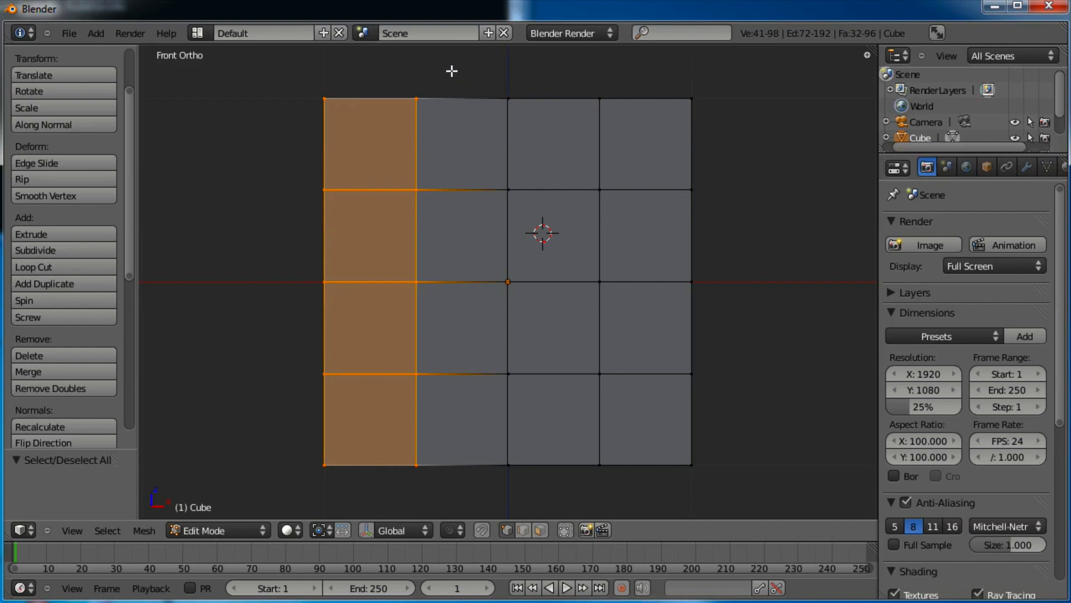
Box-select the left two columns and delete their vertices
key("b")
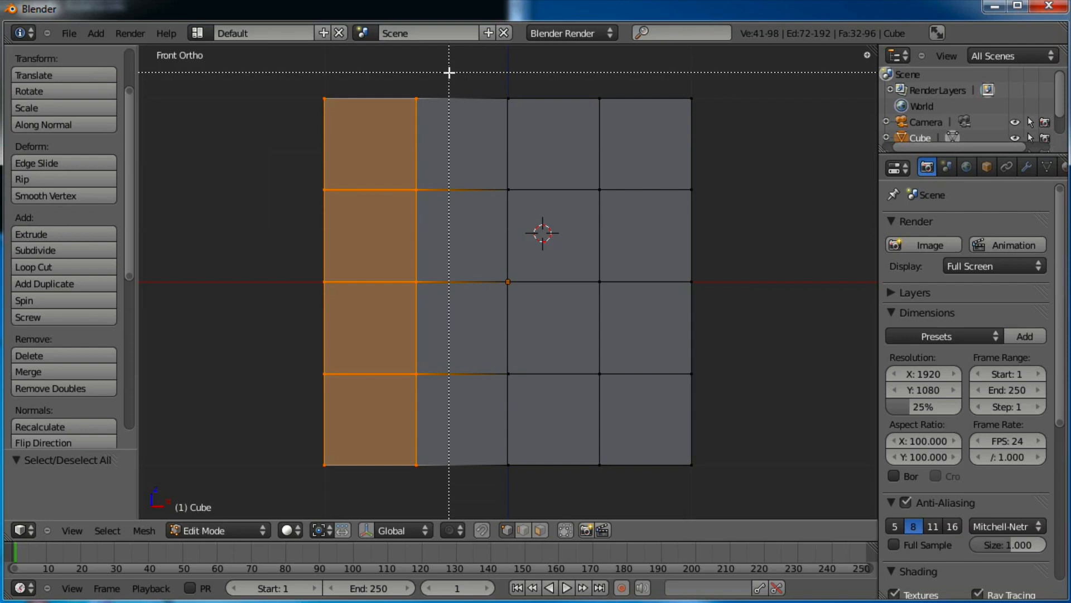
left_click_drag(449, 72, 301, 493)
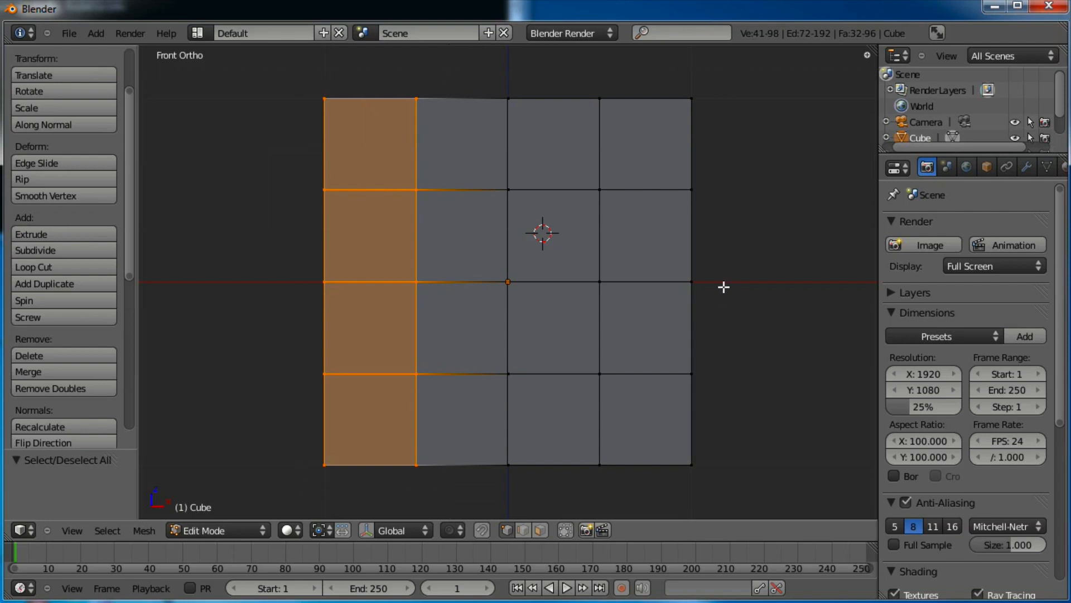
key("x")
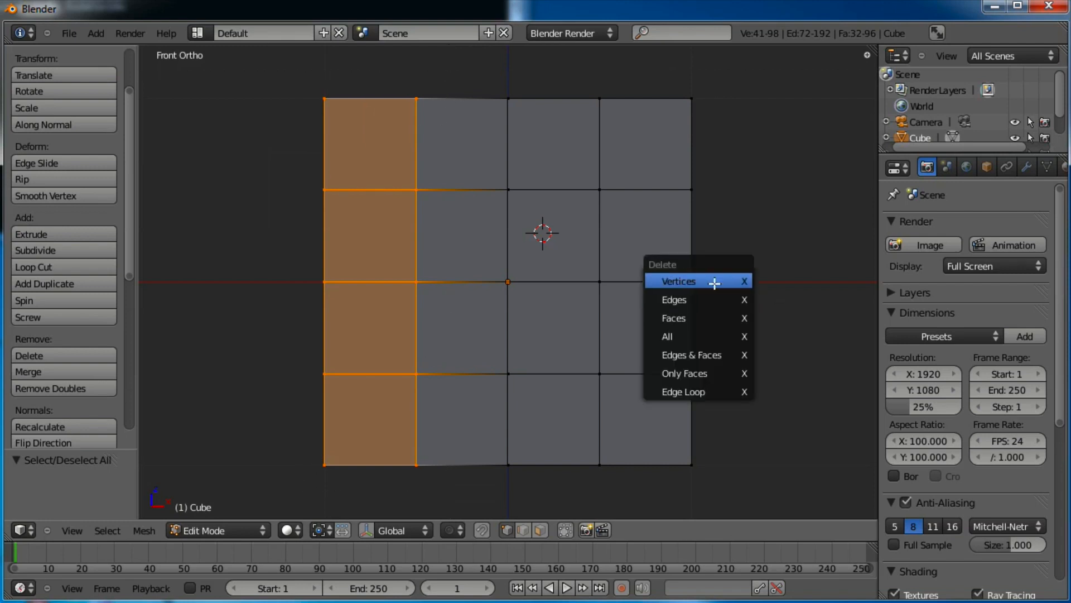
left_click(714, 283)
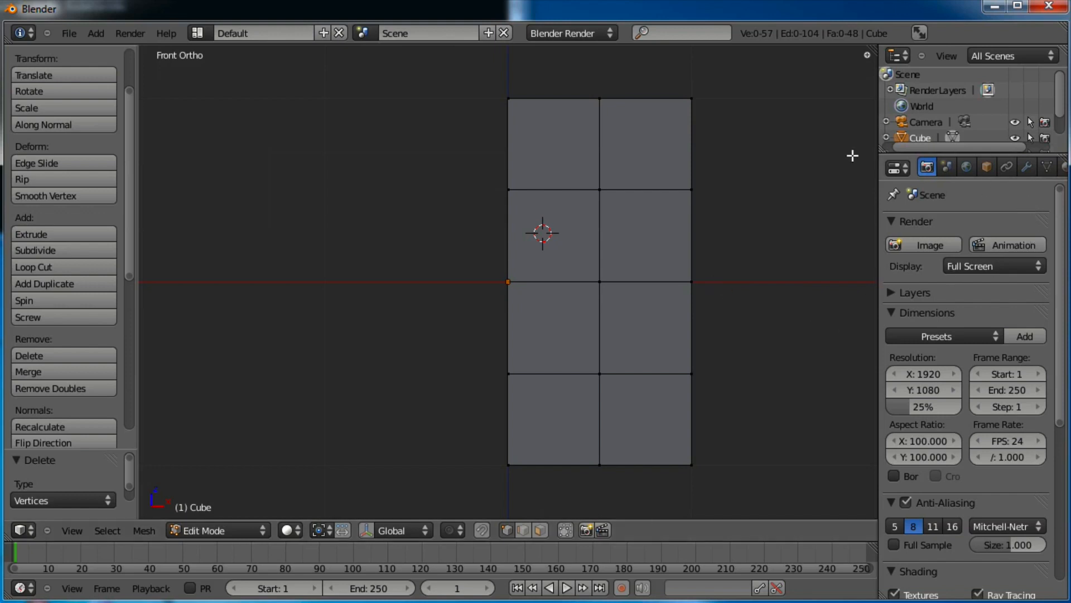
Add a Mirror modifier on X with Clipping enabled to the half cube
left_click(1029, 168)
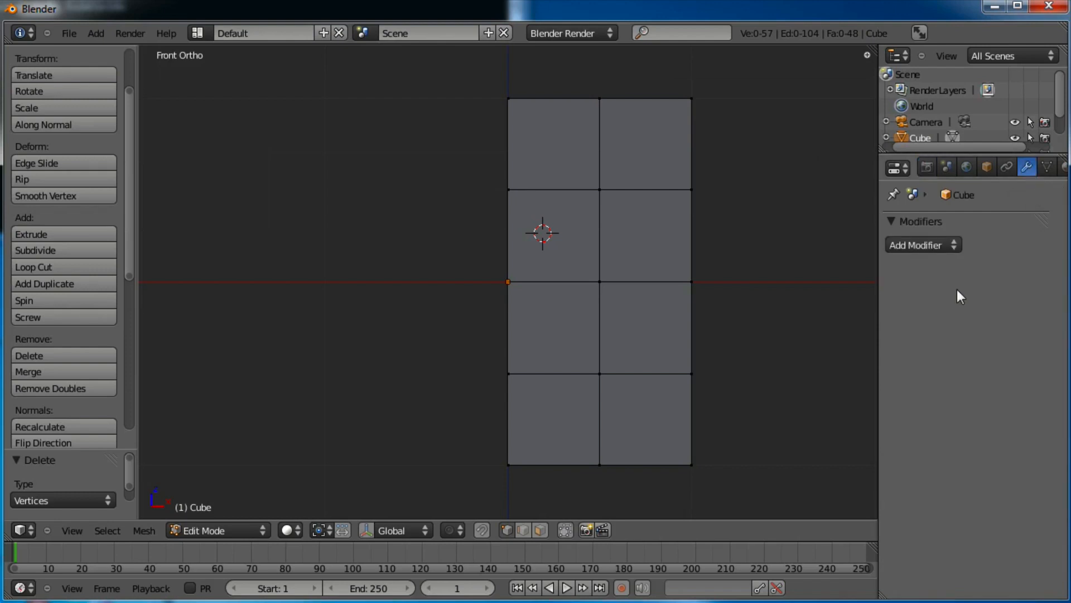
left_click(940, 246)
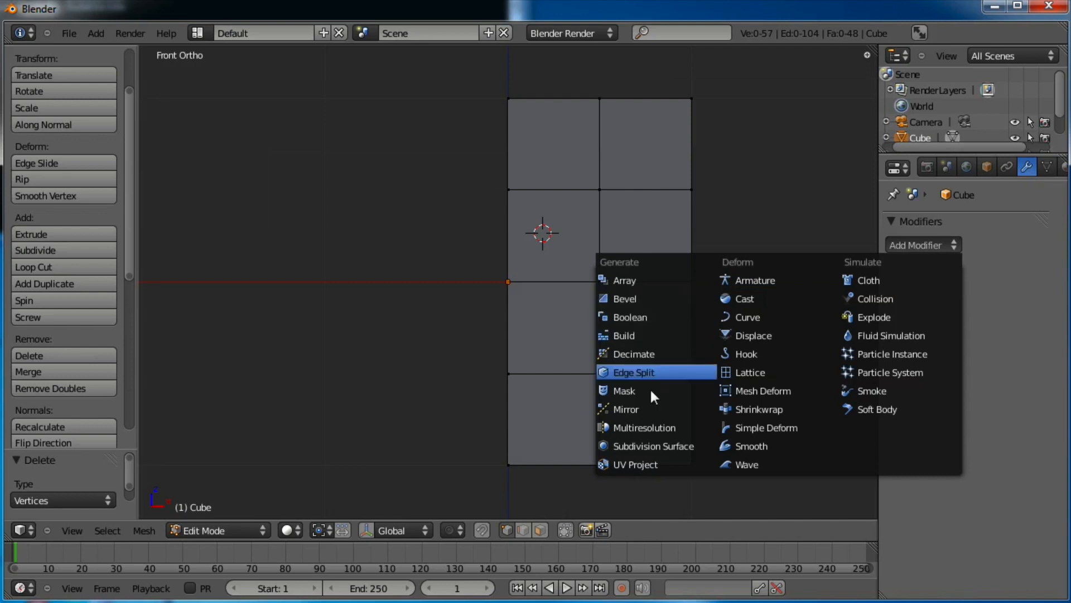
left_click(625, 408)
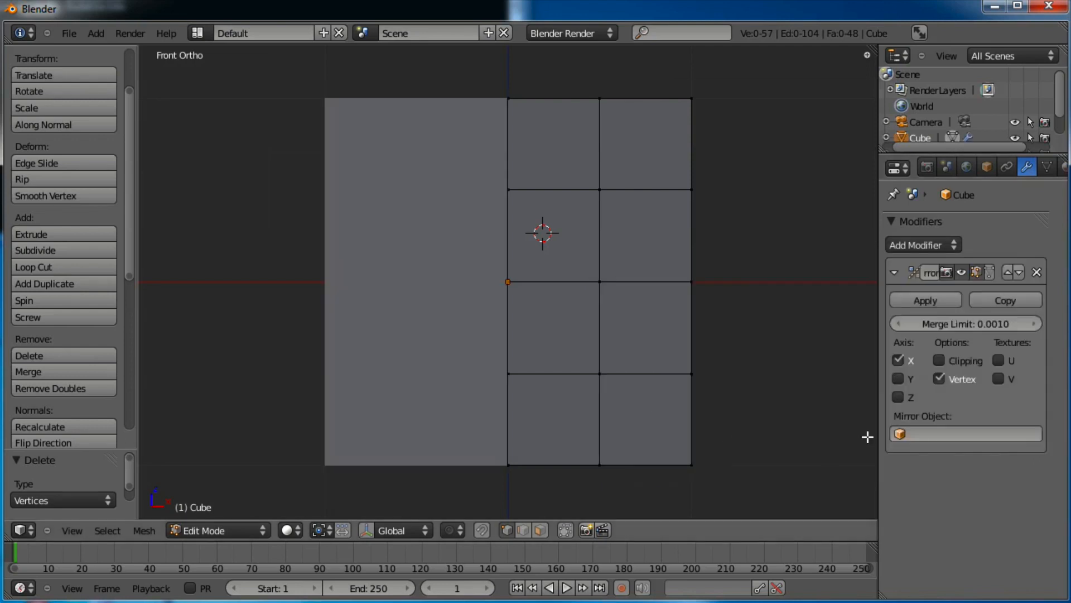
left_click(940, 361)
mouse_move(734, 127)
middle_mouse_down("shift")
mouse_move(717, 186)
mouse_move(677, 163)
mouse_move(726, 185)
mouse_move(744, 185)
mouse_move(751, 160)
mouse_move(778, 210)
mouse_move(828, 153)
mouse_move(718, 204)
mouse_move(760, 177)
mouse_move(740, 147)
middle_mouse_up("shift")
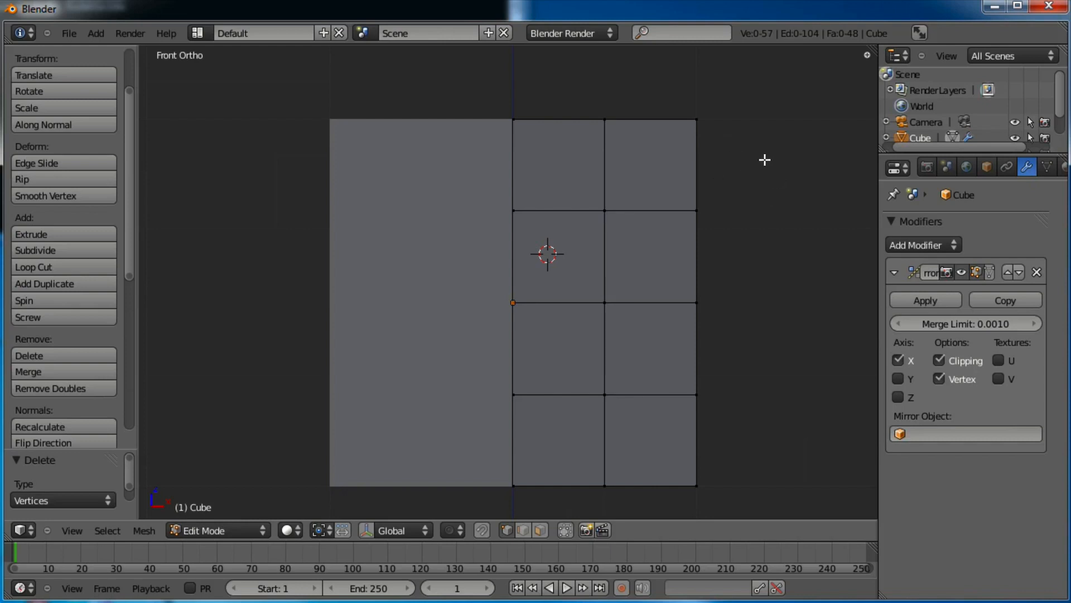
middle_click_drag(767, 179, 730, 205)
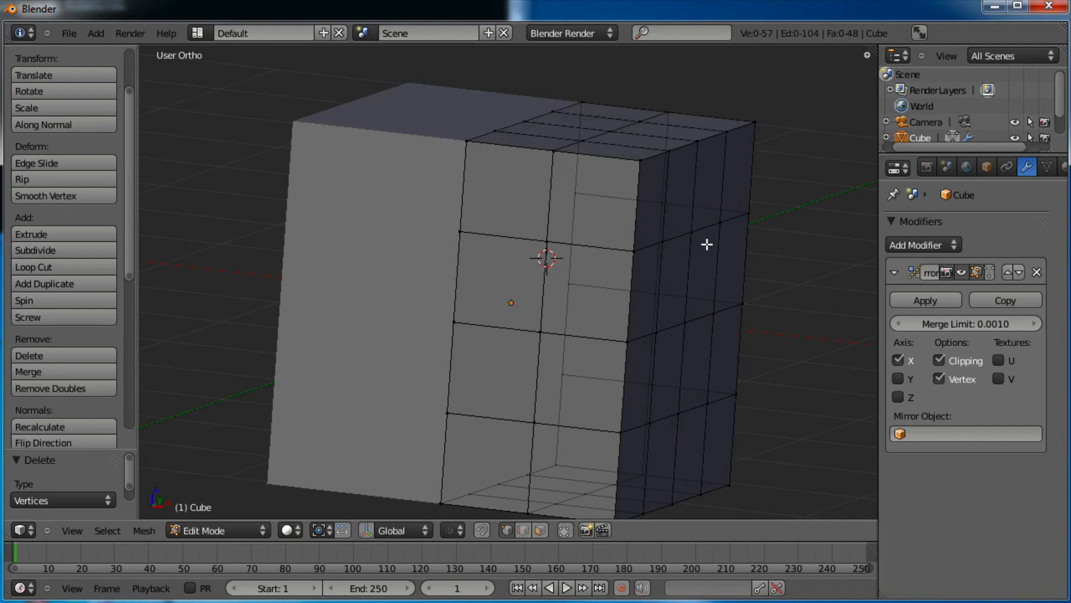
scroll(707, 244, "up", 3)
scroll(707, 243, "down", 2)
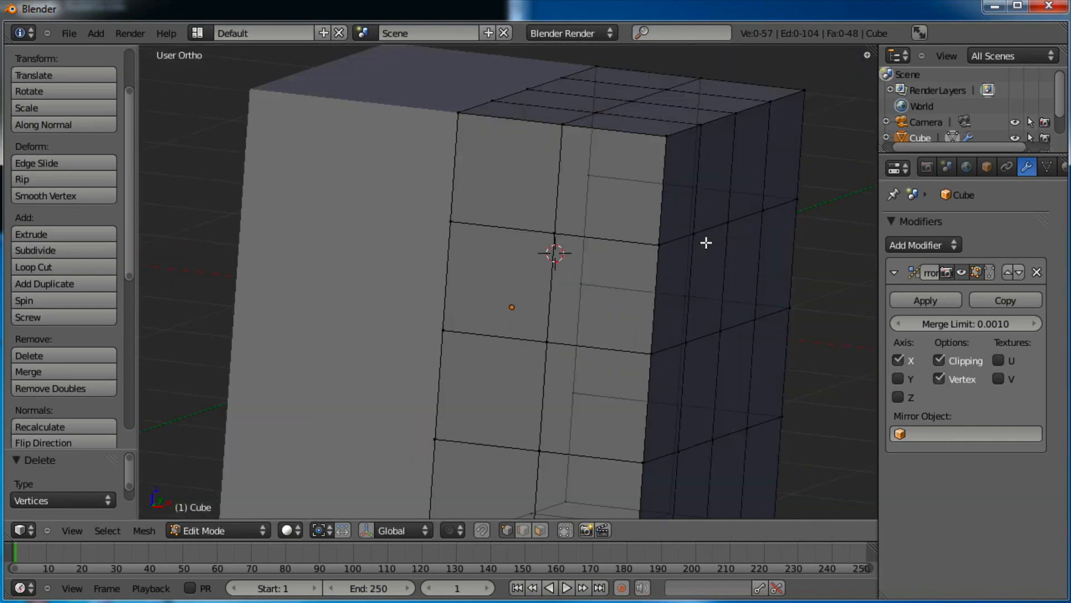
scroll(706, 243, "down", 4)
scroll(705, 244, "up", 4)
middle_click_drag(545, 393, 576, 310)
scroll(638, 323, "down", 3)
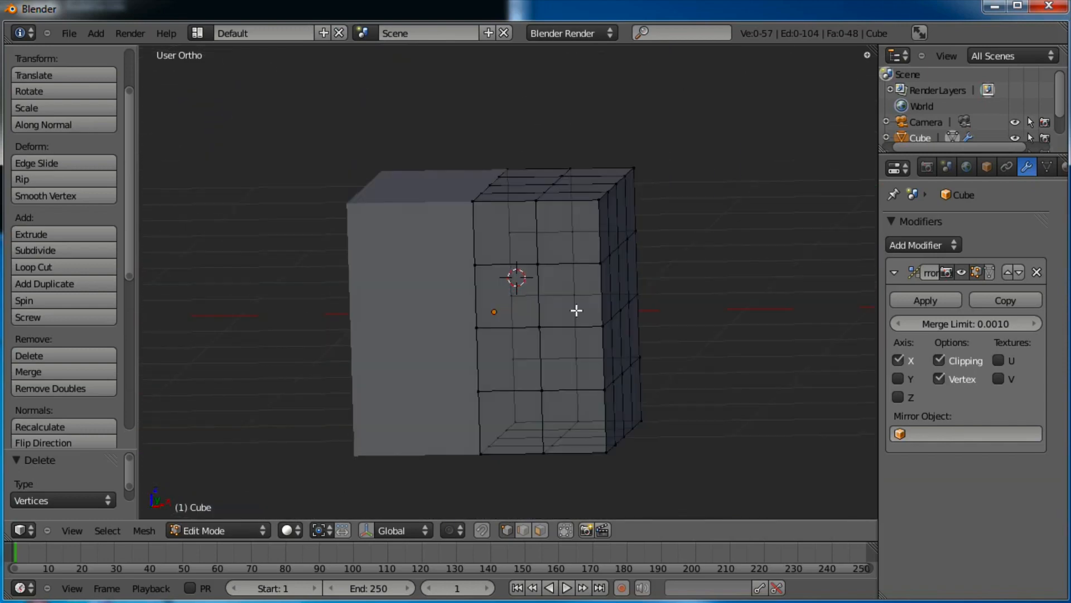
key("KP_1")
scroll(581, 308, "up", 1)
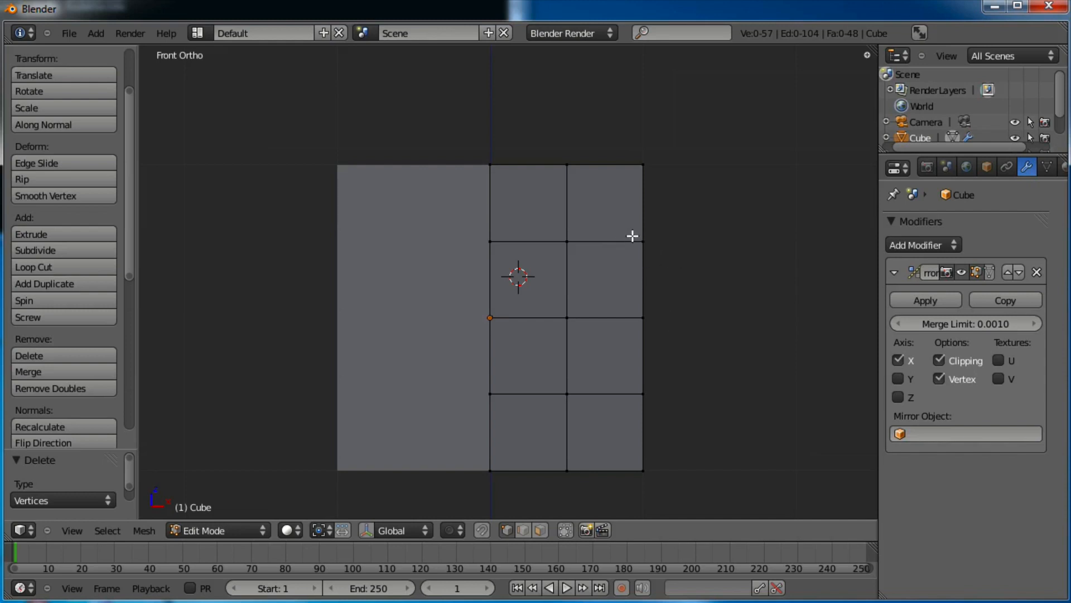
Select all and scale the body along Z to roughly 0.48 of its height
key("a")
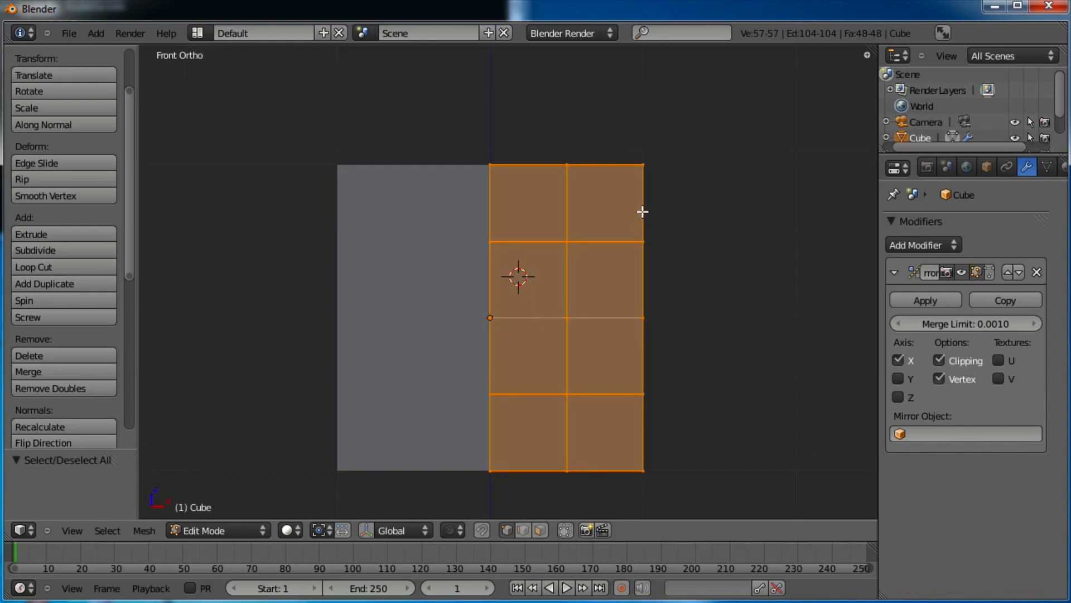
key("s")
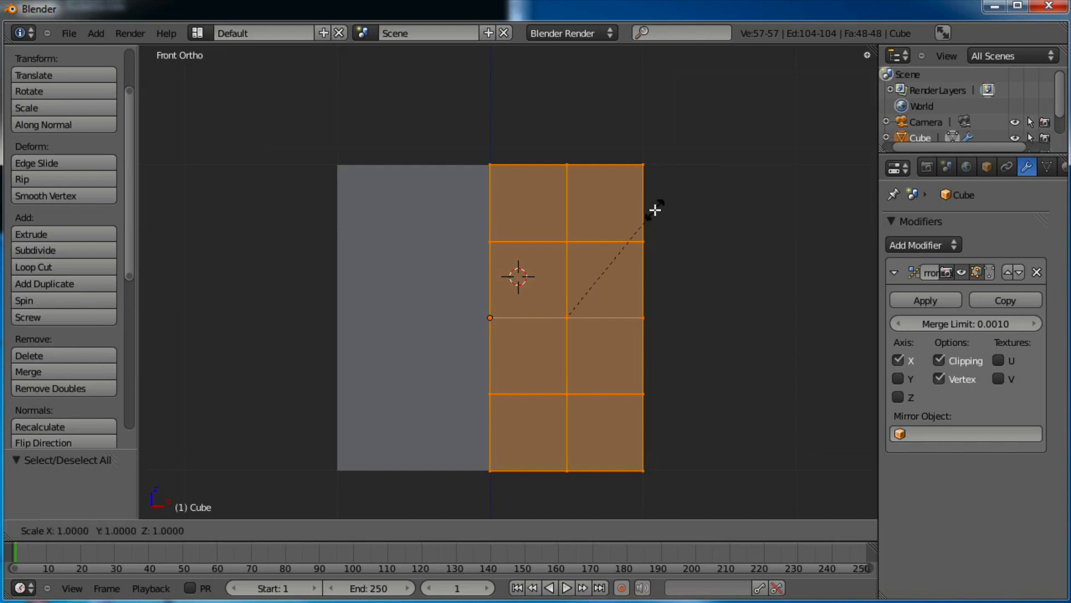
key("z")
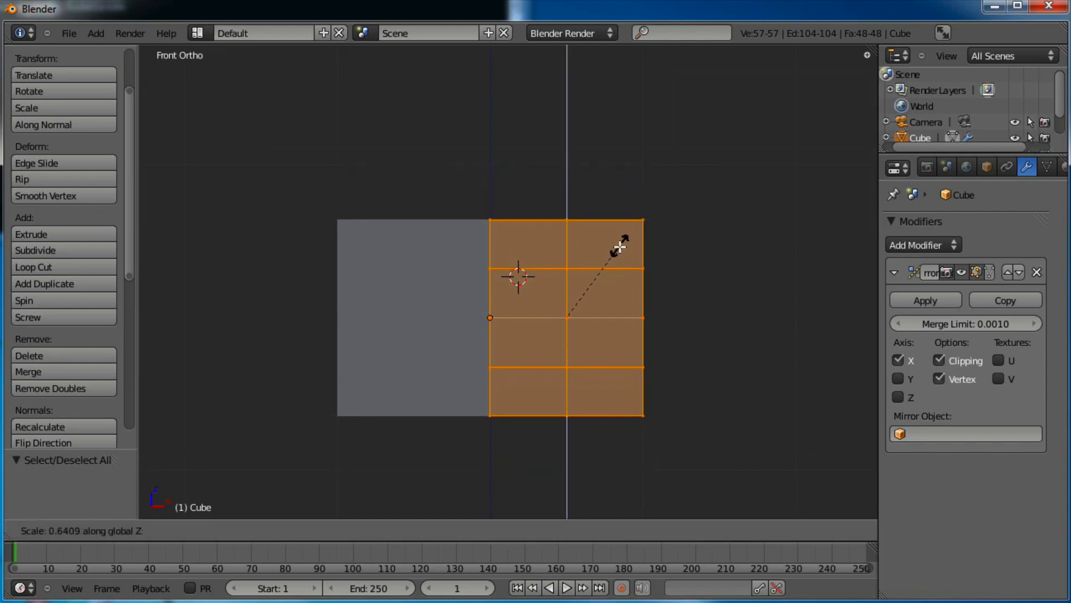
left_click(612, 267)
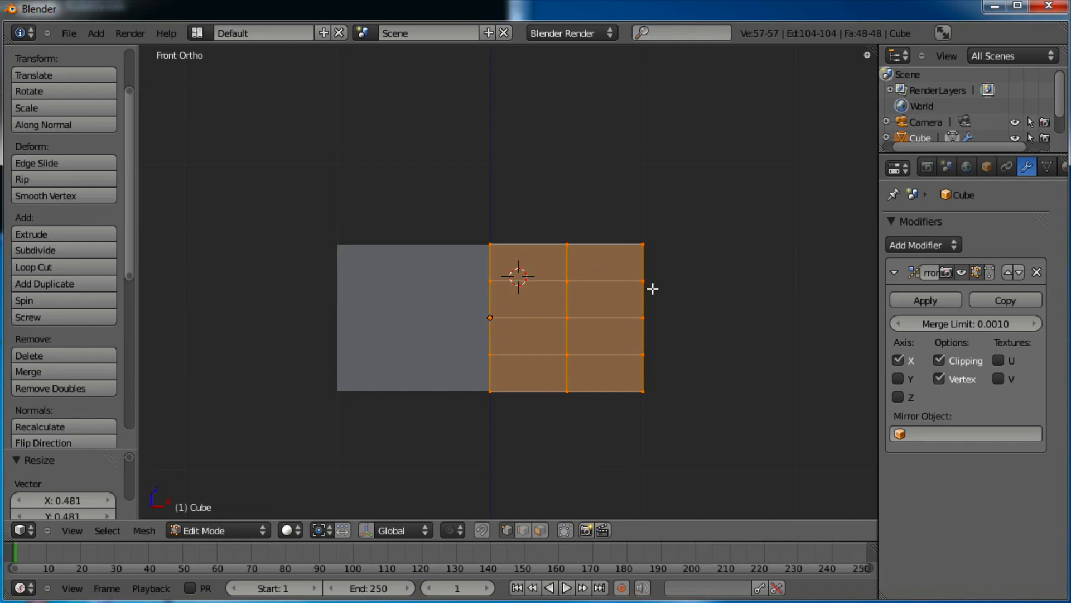
Try scaling the width and depth but cancel both, keeping them unchanged
key("s")
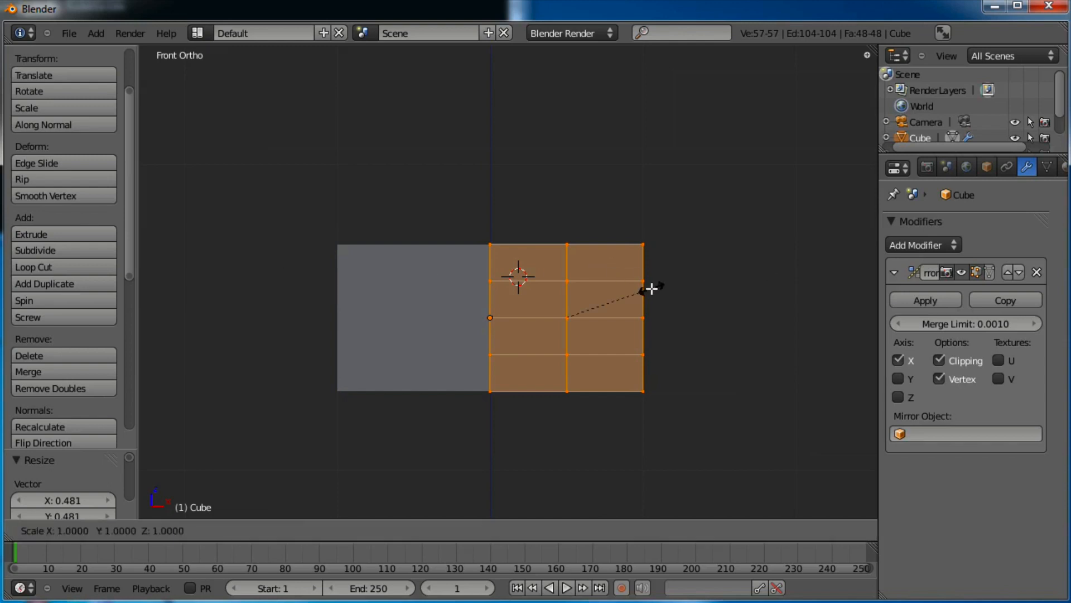
key("x")
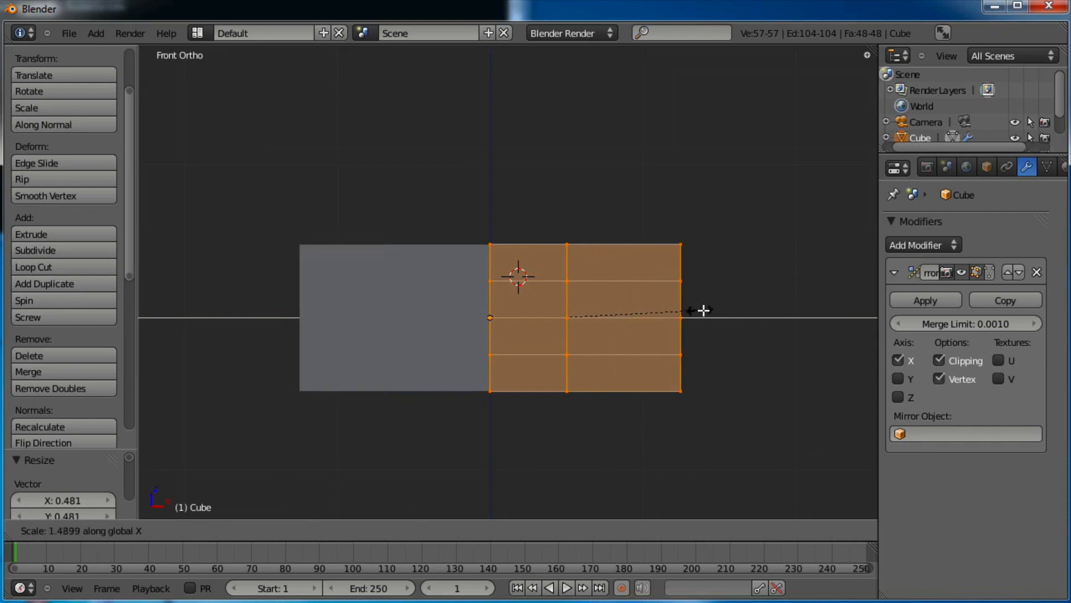
key("Escape")
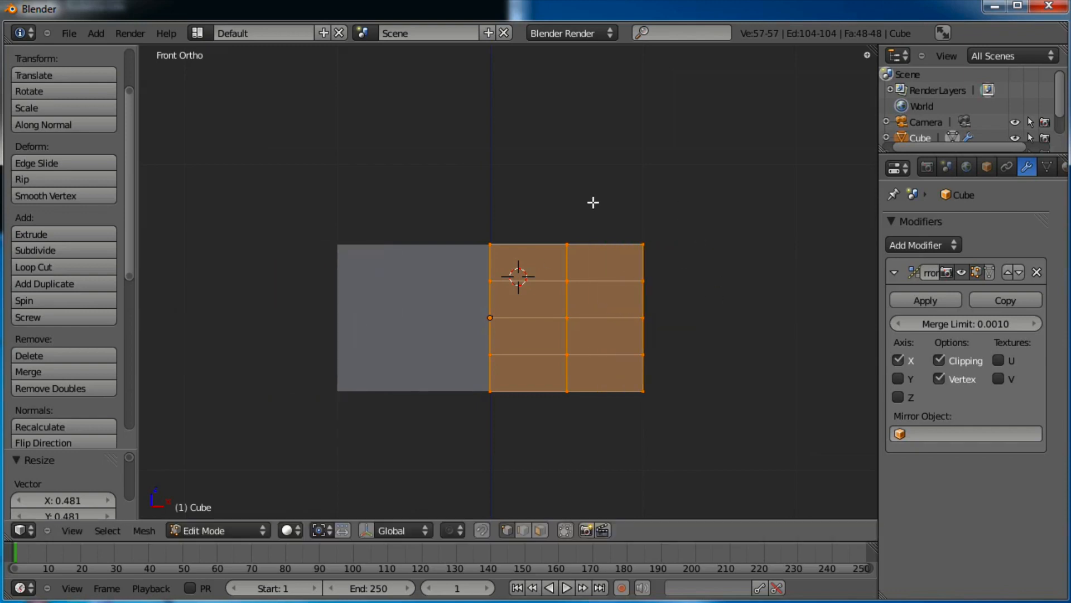
middle_click_drag(738, 239, 648, 292)
key("s")
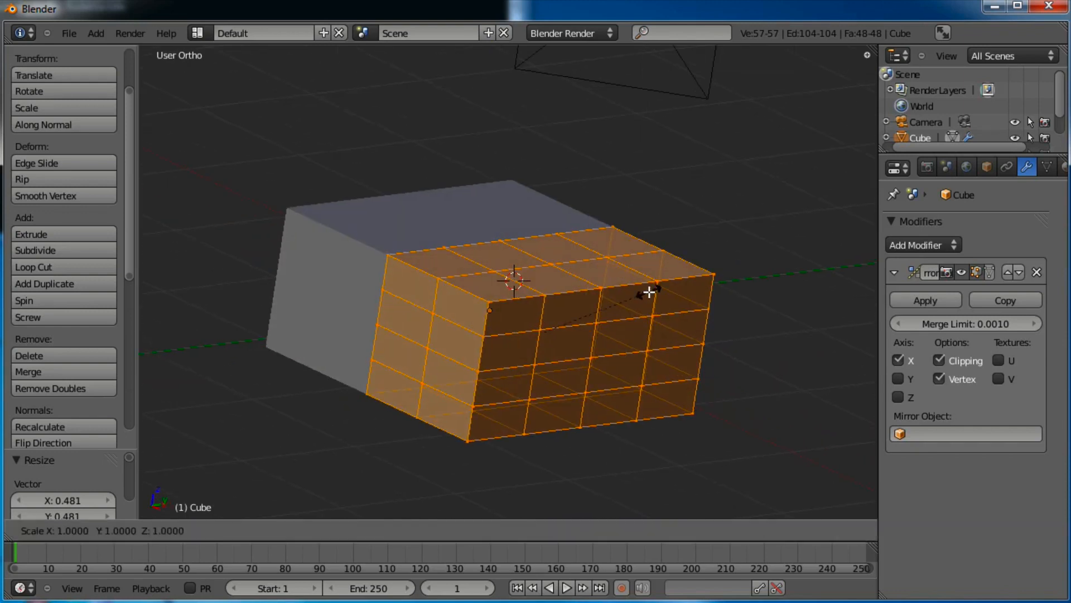
key("y")
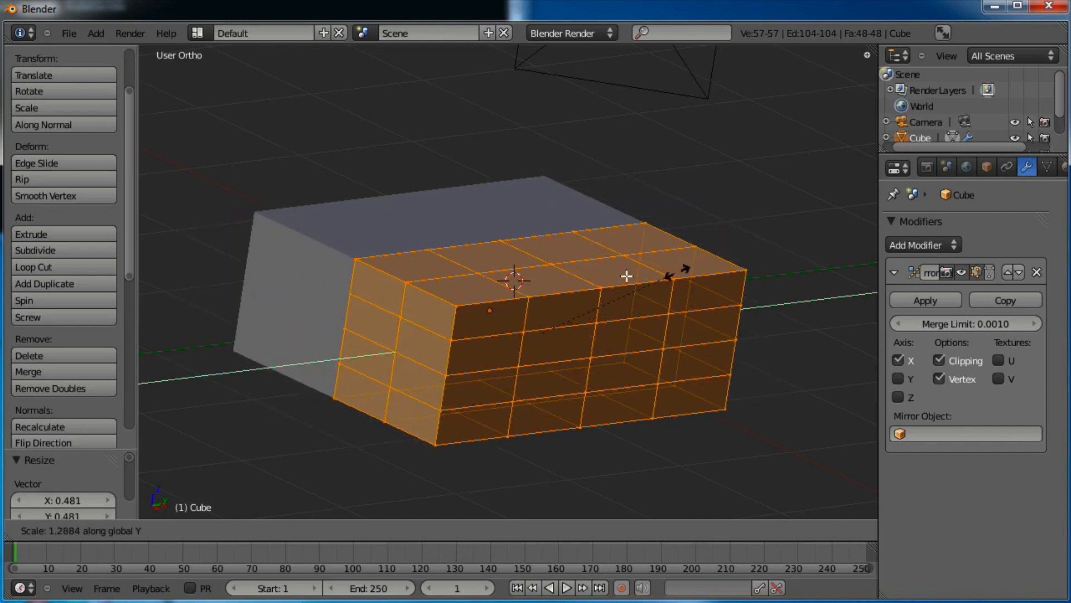
key("Escape")
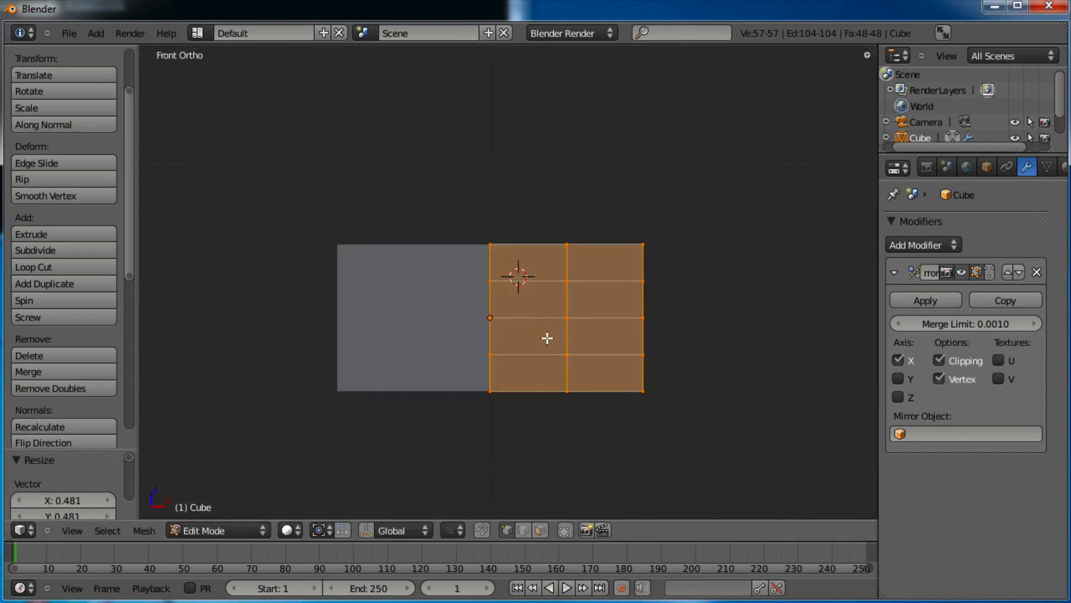
scroll(544, 332, "up", 2)
Deselect all and box-select the top-right corner vertex
key("a")
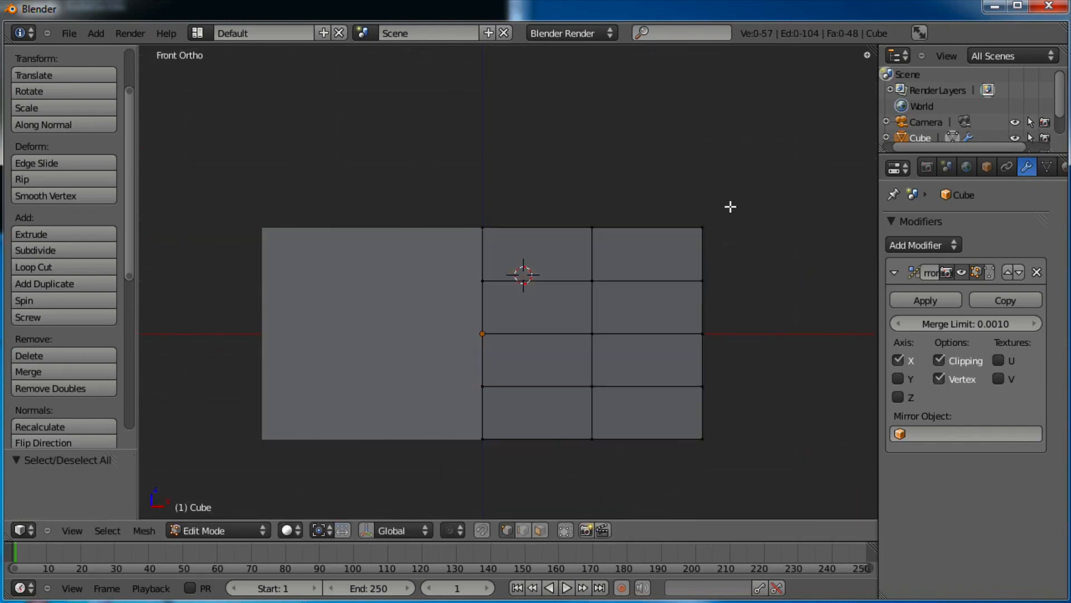
key("b")
left_click_drag(735, 196, 673, 255)
Bevel the top and bottom corner vertices of the body in front view
key("ctrl+shift+b")
left_click(755, 240)
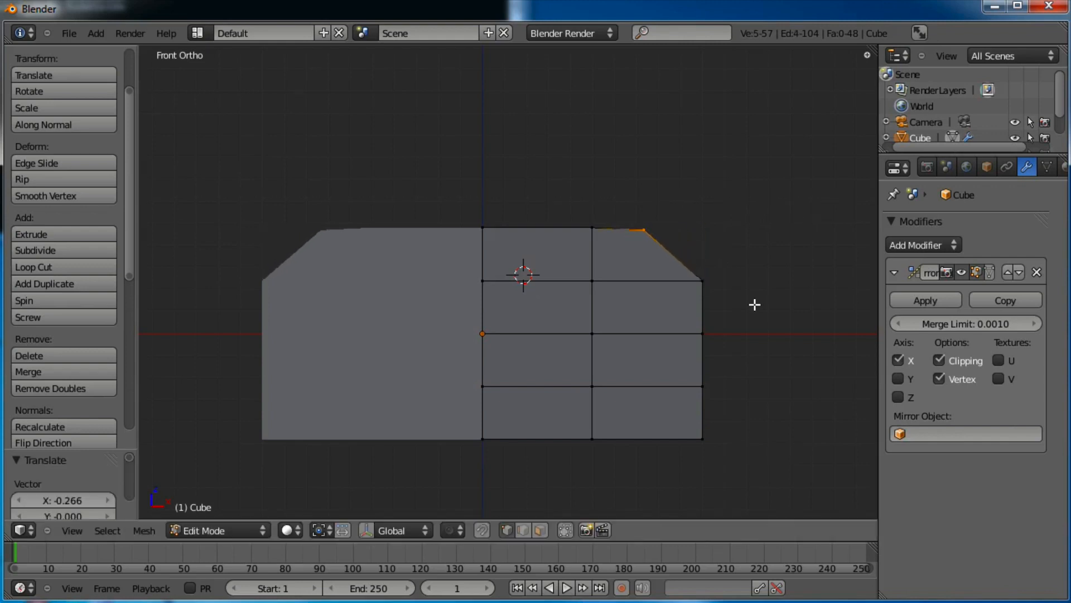
key("a")
key("b")
left_click_drag(729, 404, 692, 455)
key("ctrl+shift+b")
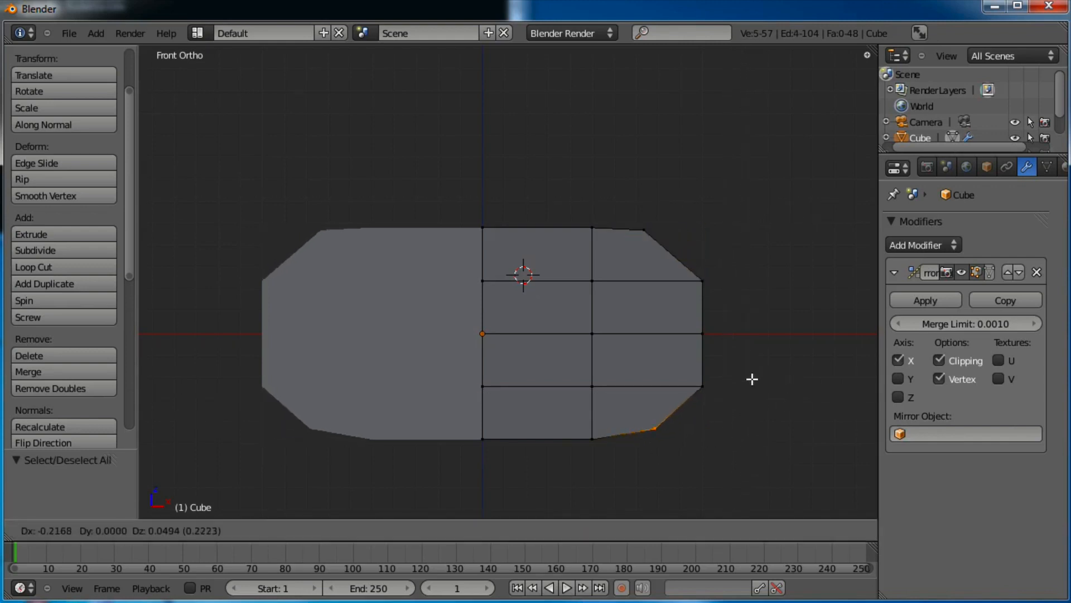
left_click(752, 379)
Pull the bottom-right and top-right corner faces inward for a rounder front outline
key("a")
key("b")
left_click_drag(736, 361, 588, 445)
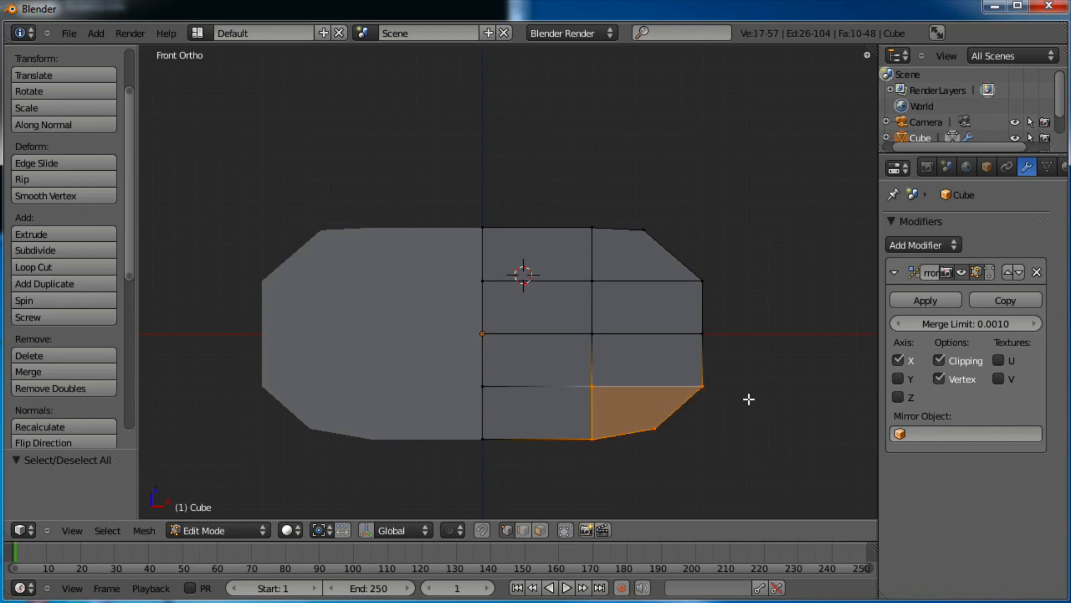
key("g")
left_click(729, 397)
key("a")
key("b")
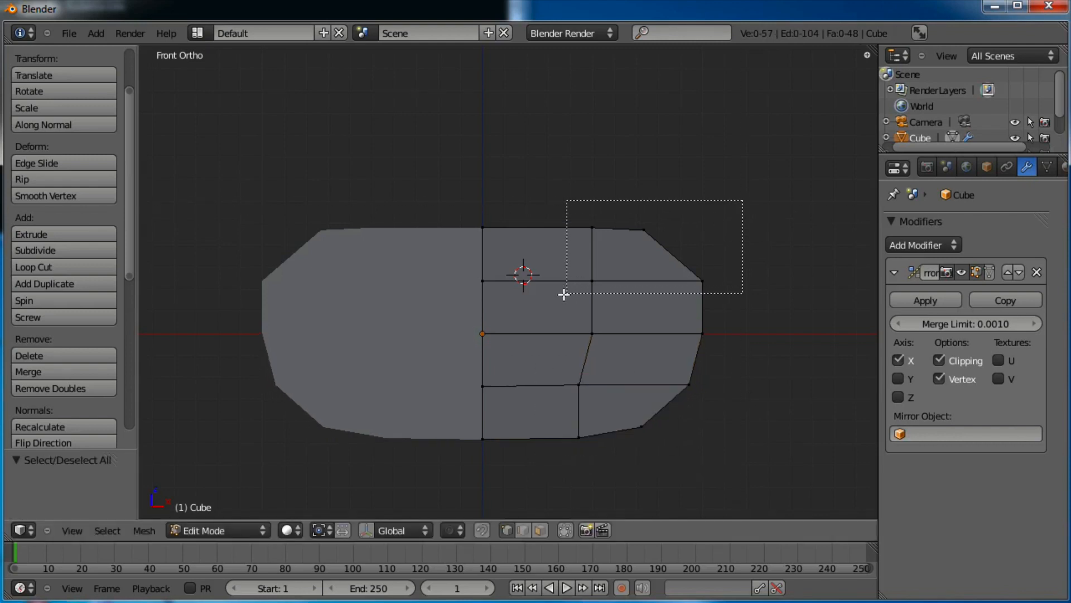
left_click_drag(563, 294, 564, 294)
key("g")
left_click(549, 300)
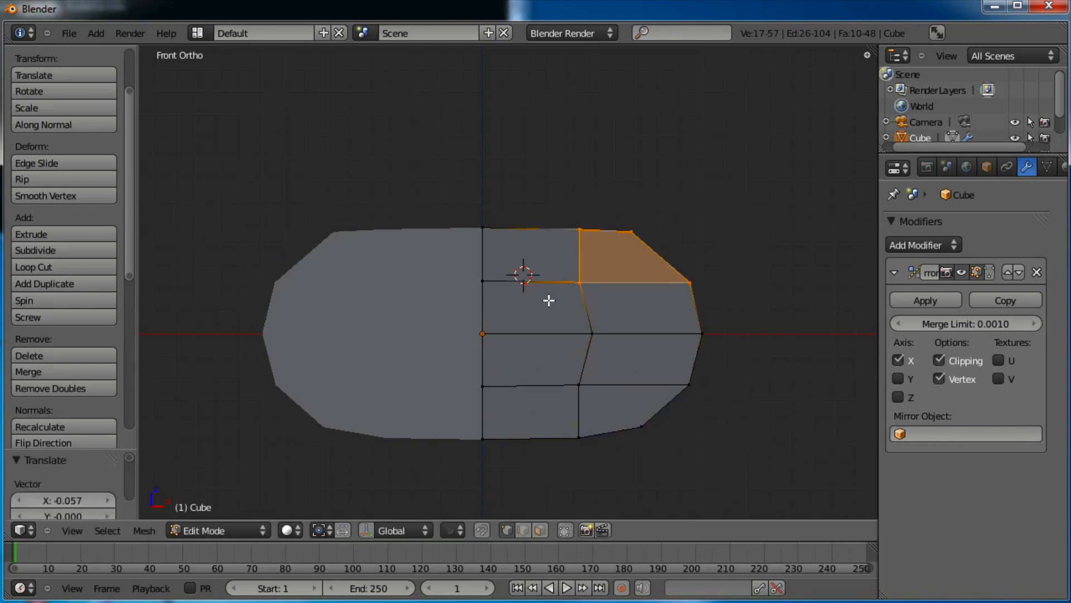
key("KP_3")
In side view, pull the top-left and bottom-left profile corners inward
key("a")
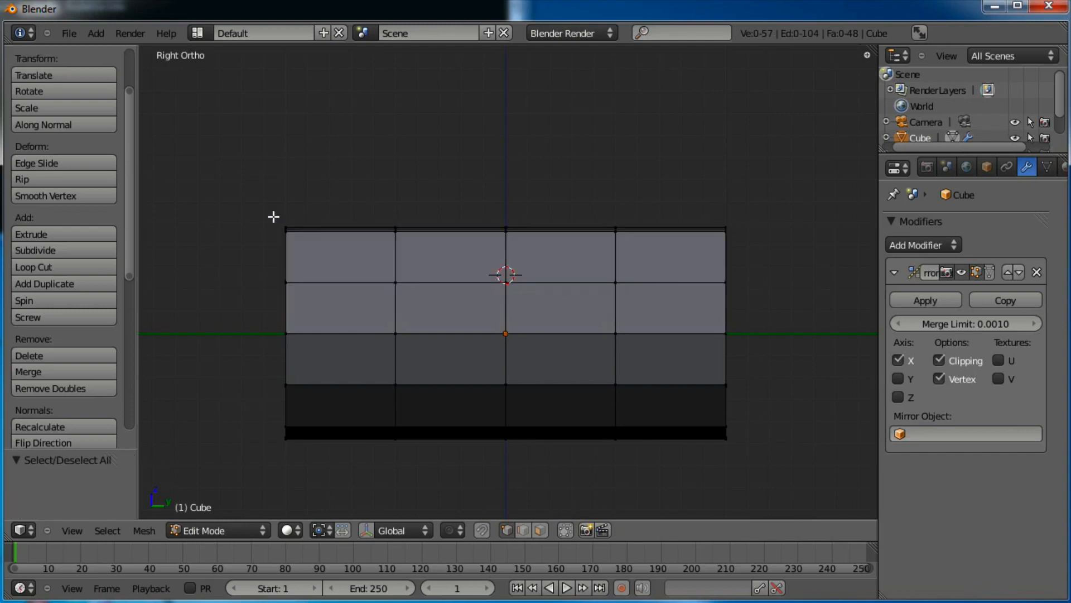
key("g")
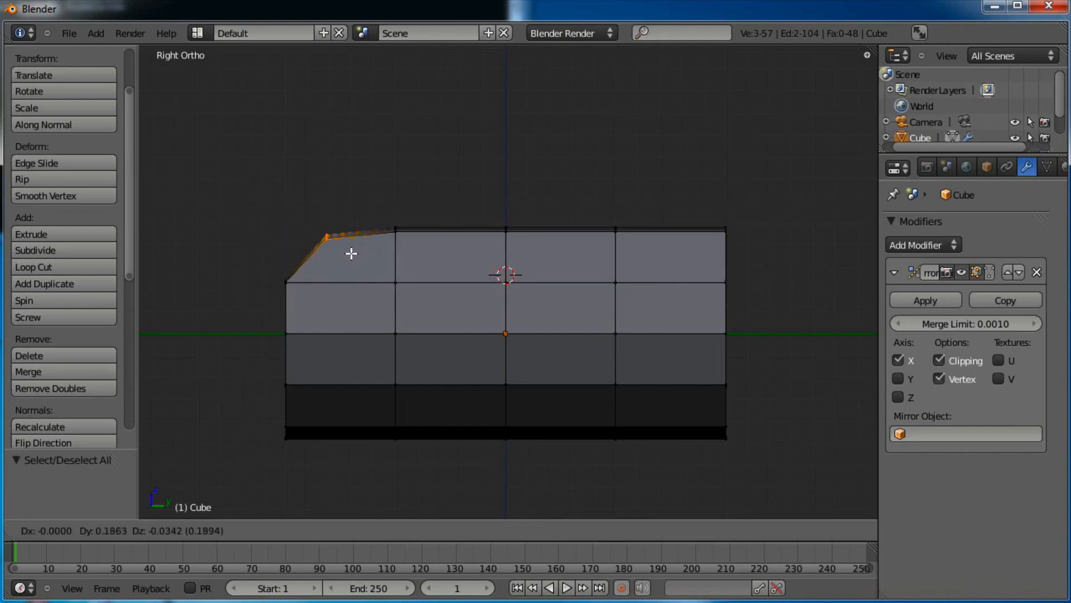
left_click(350, 255)
key("a")
key("b")
left_click_drag(269, 265, 306, 292)
key("g")
left_click(312, 292)
key("a")
key("b")
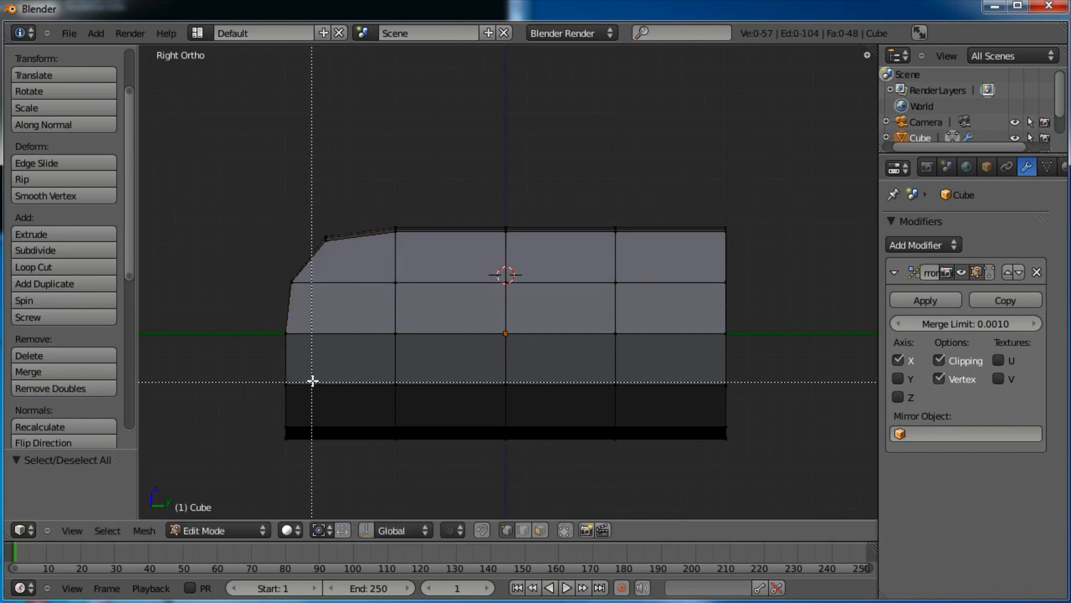
left_click_drag(311, 411, 287, 440)
key("g")
left_click(311, 447)
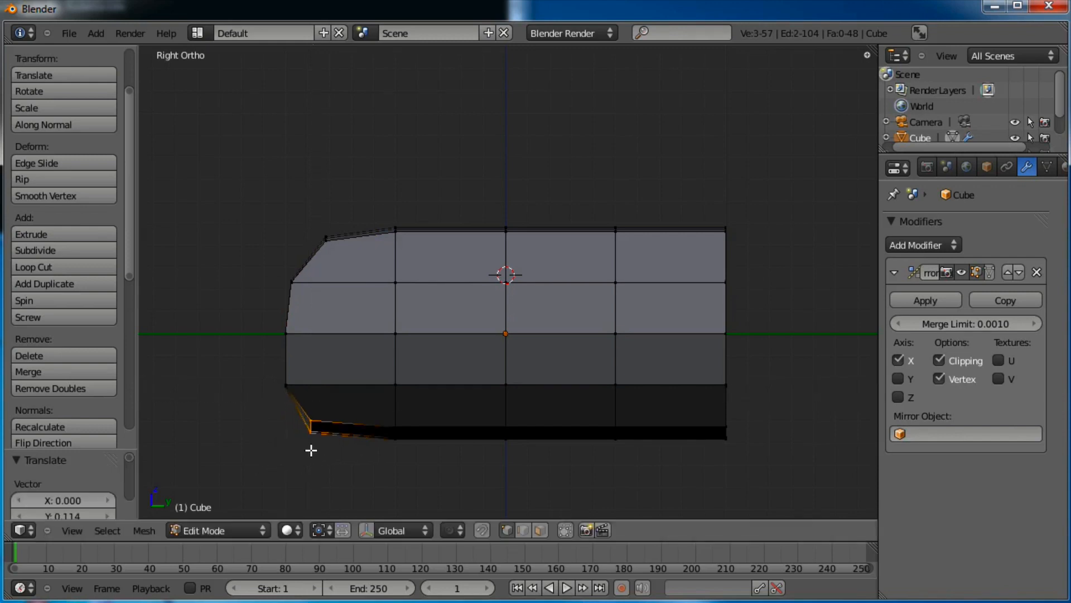
Pull the bottom-right and top-right profile corners inward, nudging the upper right-side vertices slightly
key("a")
left_click_drag(706, 459, 706, 458)
key("g")
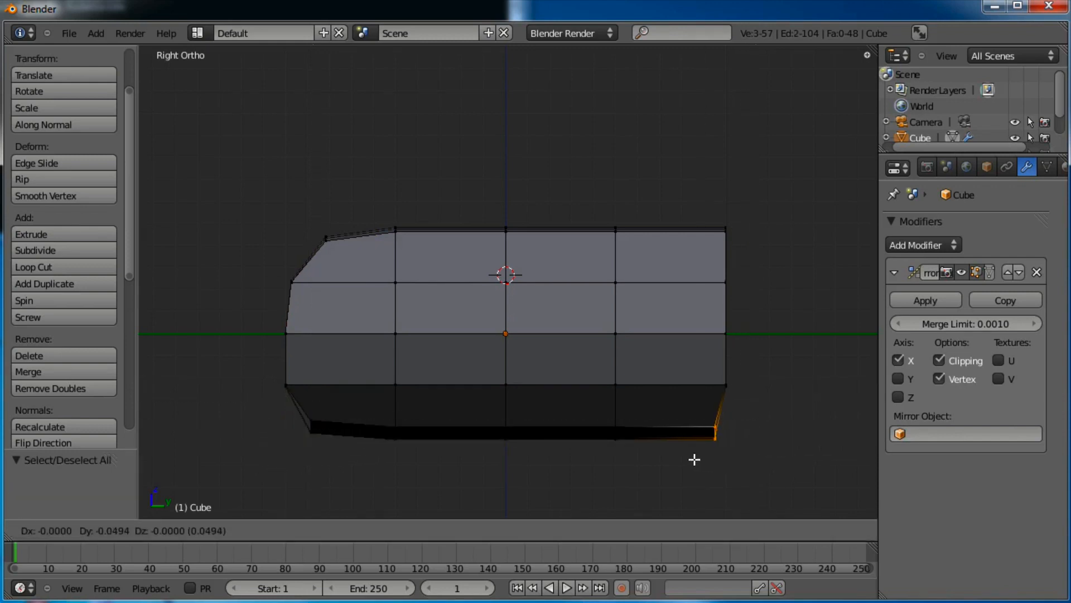
left_click(682, 447)
key("a")
key("b")
left_click_drag(756, 198, 692, 246)
key("g")
left_click(649, 252)
key("a")
key("b")
left_click_drag(767, 270, 711, 295)
key("g")
left_click(705, 295)
Move the bottom-right corner inward and the lower-right vertices inward and up
key("a")
key("b")
left_click_drag(749, 351, 597, 449)
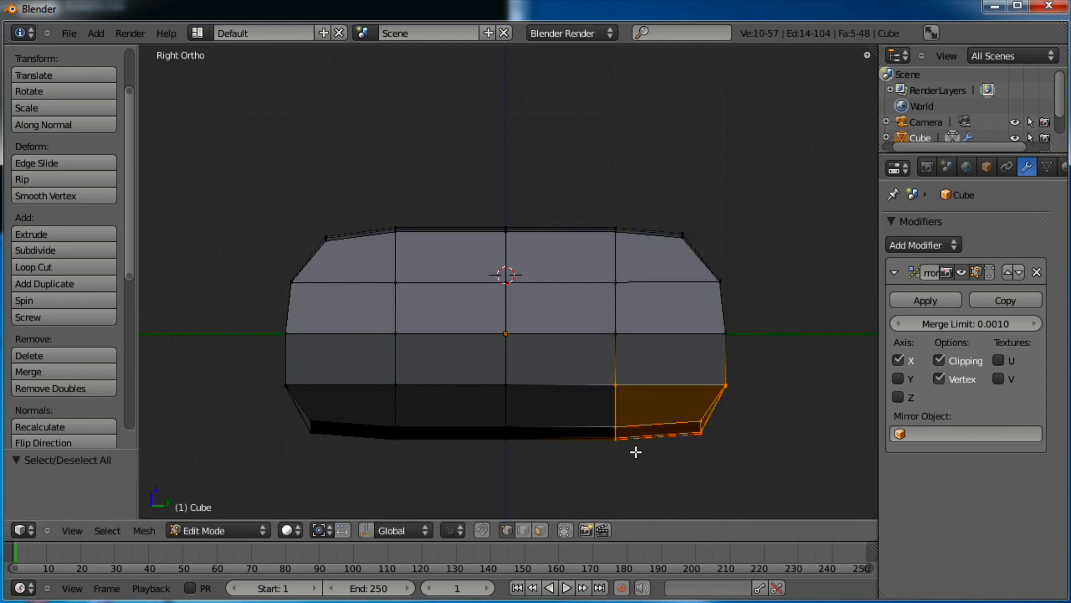
key("g")
left_click(784, 372)
key("a")
key("b")
left_click_drag(701, 402, 646, 439)
key("g")
left_click(632, 433)
Pull the bottom-left corner vertices further inward to finish the rounded side profile
key("a")
key("b")
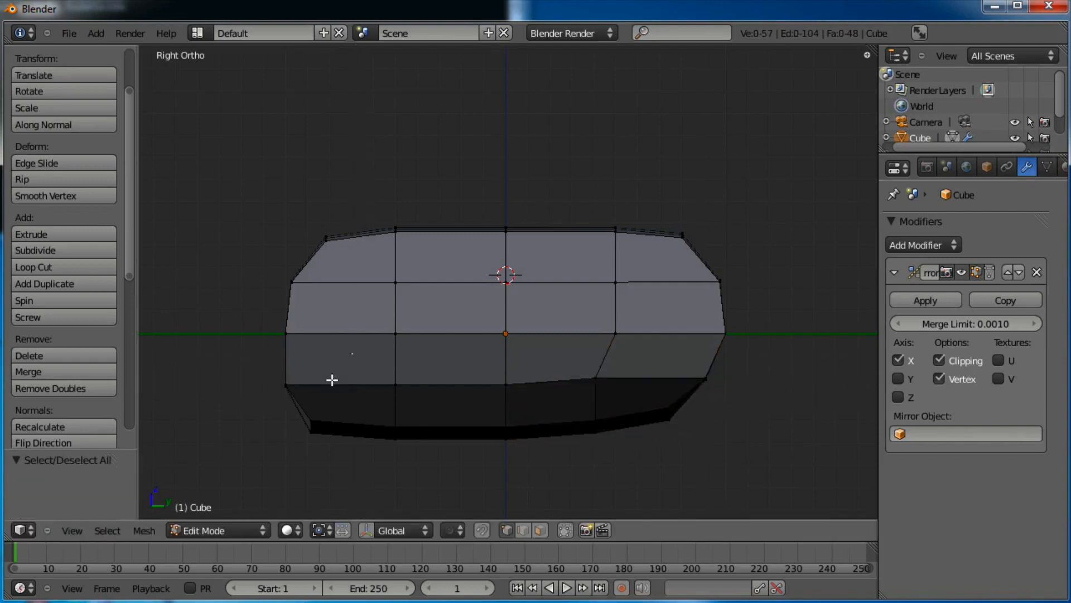
left_click_drag(335, 368, 254, 468)
key("g")
left_click(268, 463)
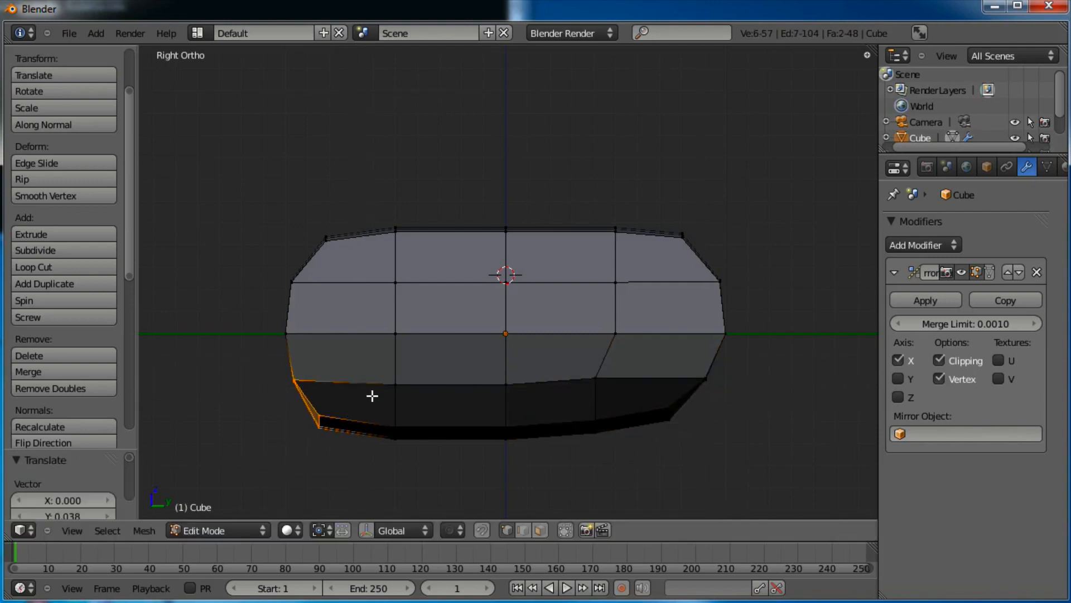
key("a")
key("KP_7")
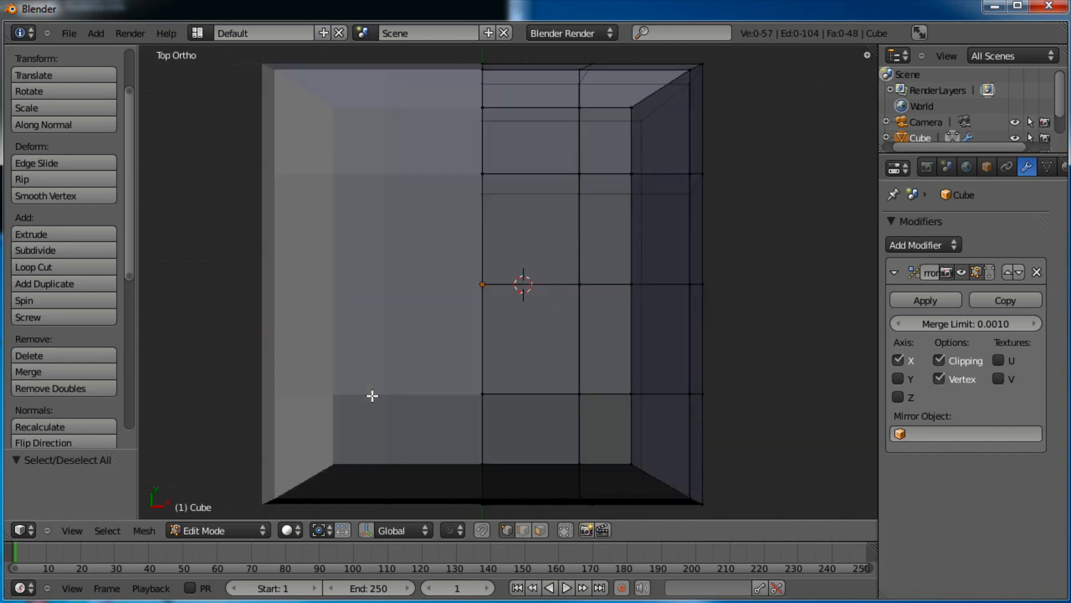
Inspect the mirrored cube from front, side and top views, ending centred in top view
scroll(372, 388, "down", 2)
middle_click_drag(471, 337, 453, 377, "shift")
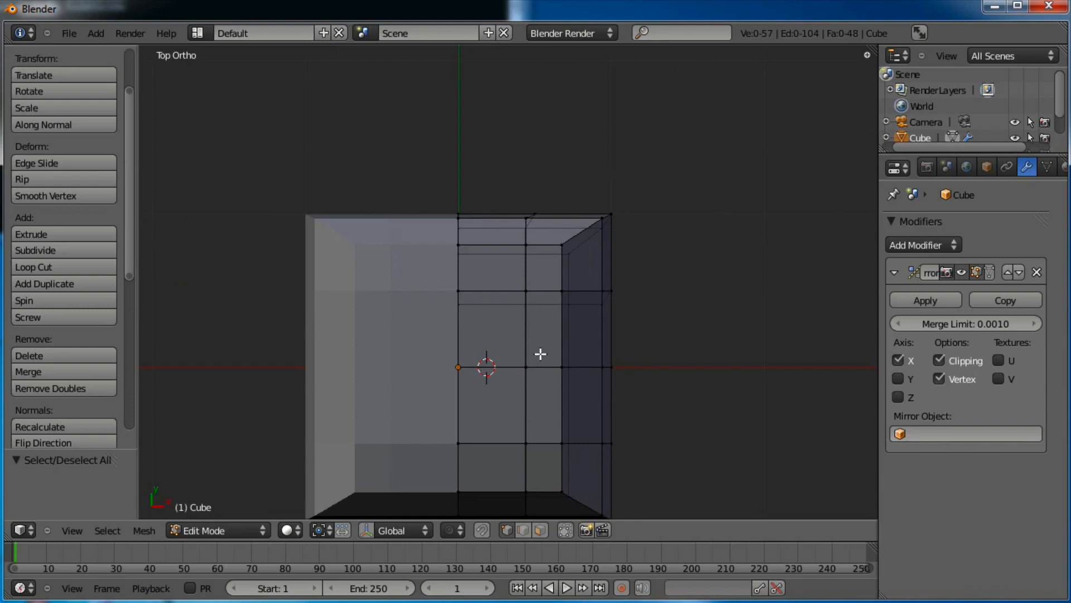
key("KP_3")
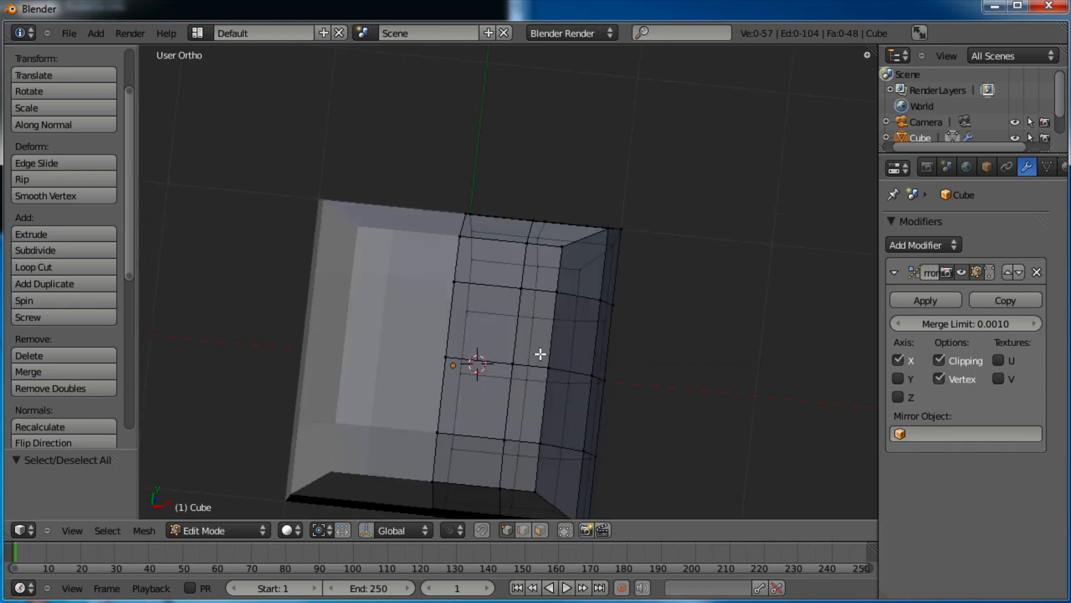
key("KP_1")
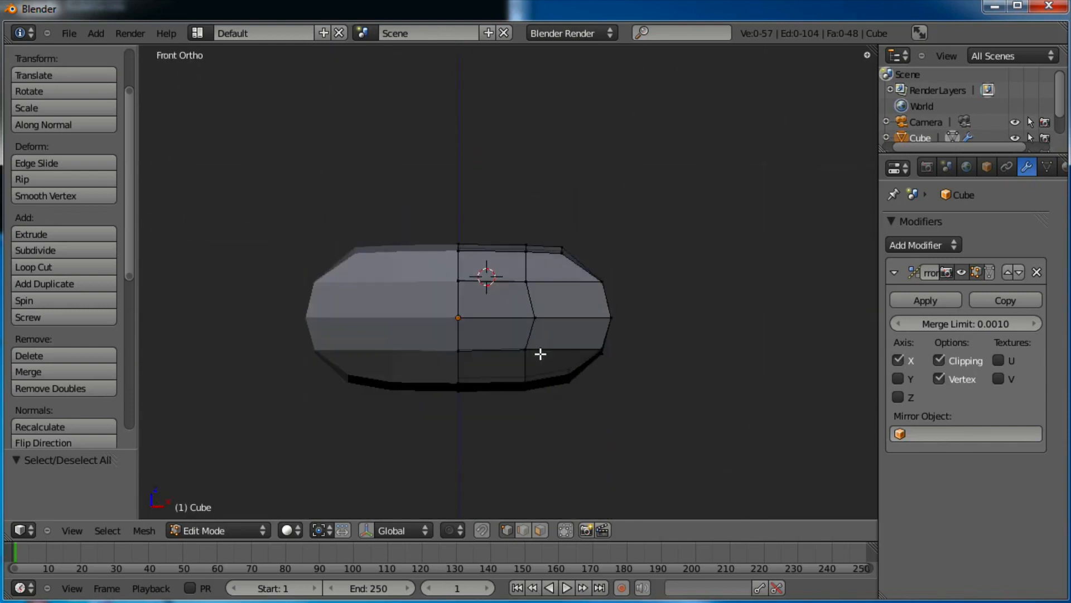
key("KP_3")
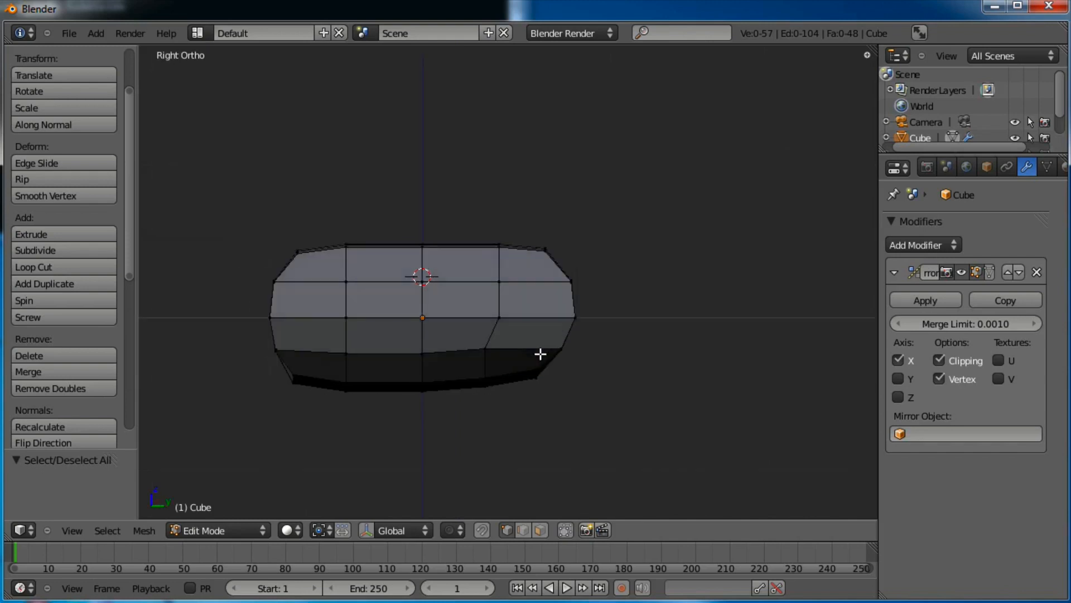
key("KP_1")
key("KP_7")
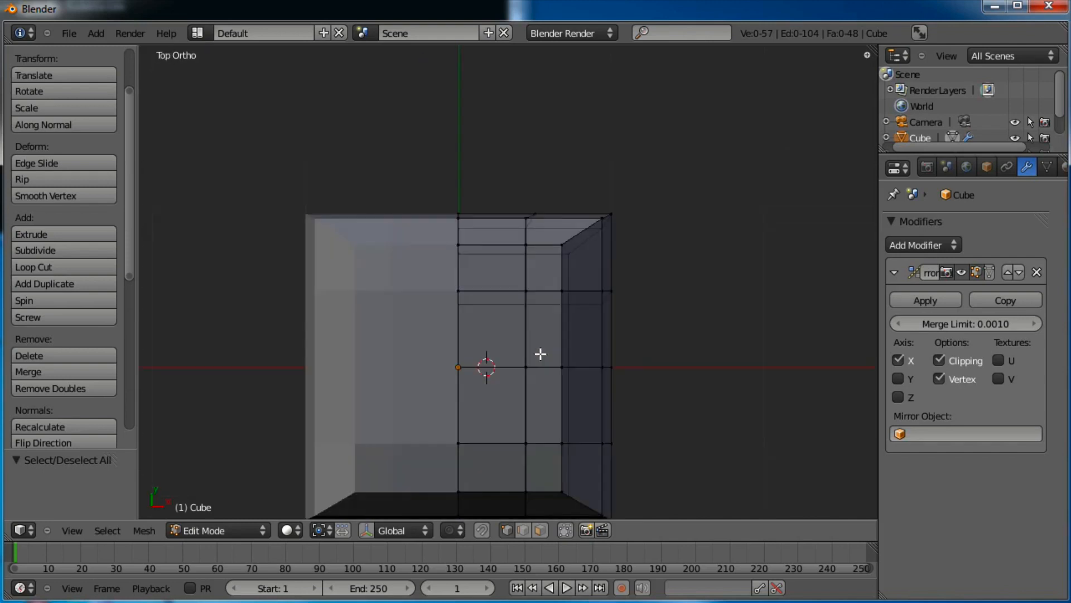
key("KP_1")
key("KP_3")
key("KP_7")
key("KP_8")
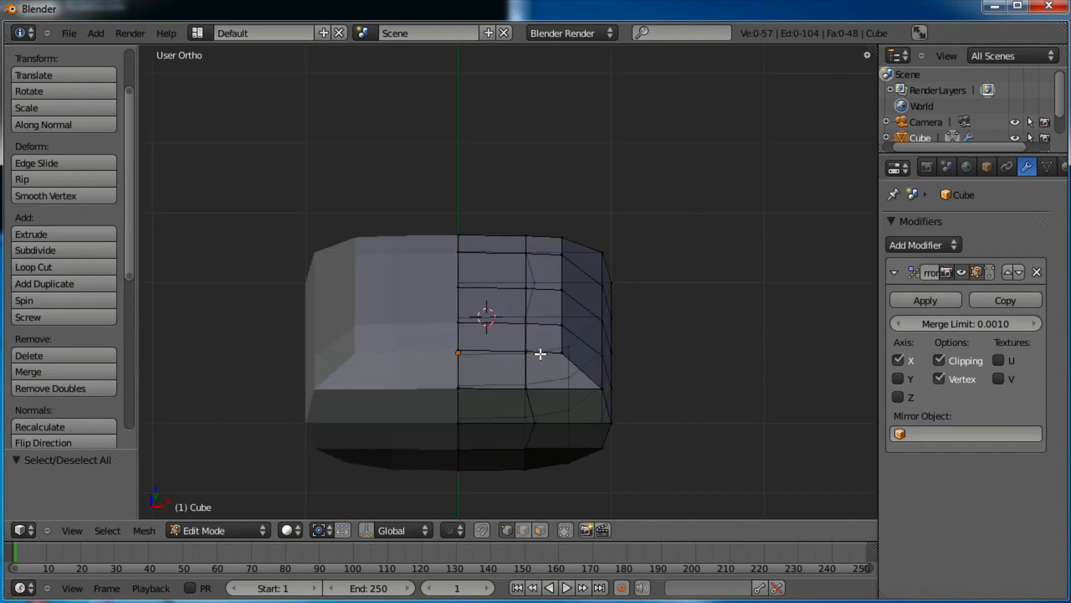
key("KP_3")
key("KP_8")
key("KP_7")
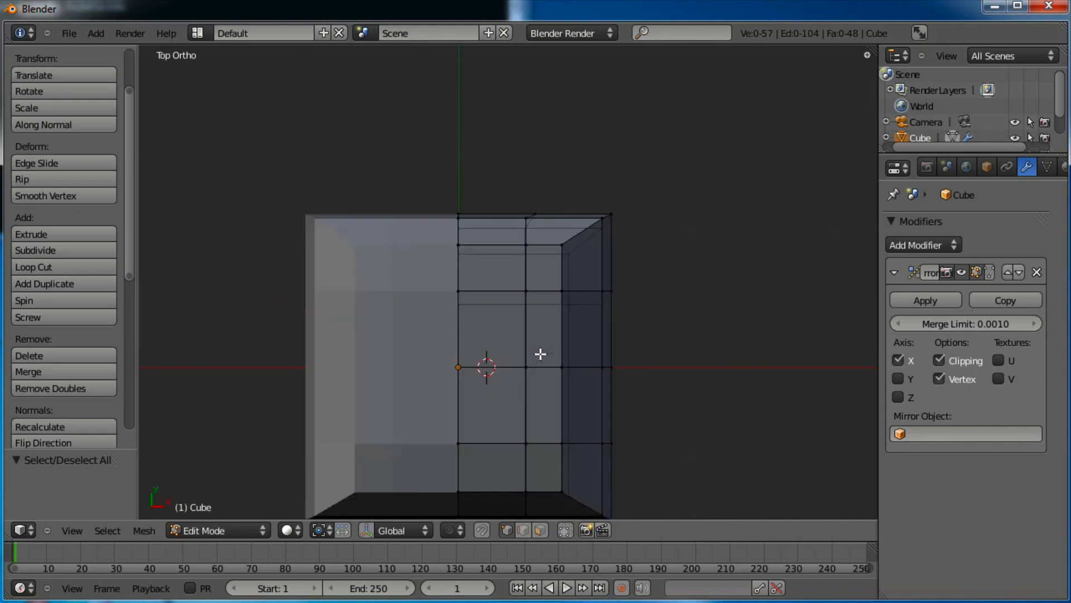
middle_click_drag(575, 343, 580, 264, "shift")
Pull the upper-right corner vertices inward to round off the top corner
key("a")
key("a")
key("b")
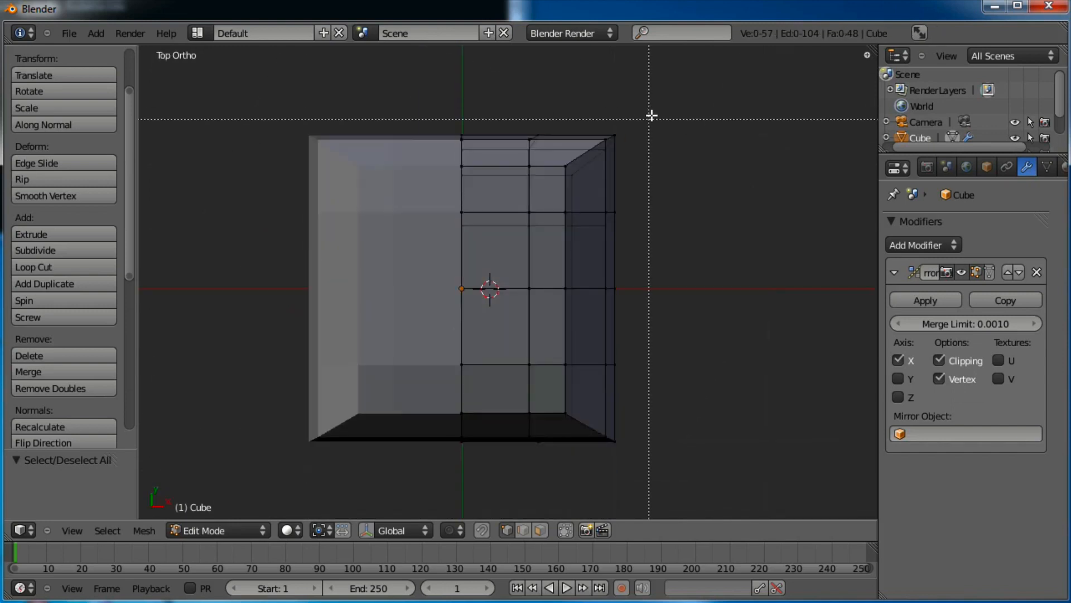
left_click_drag(513, 239, 511, 241)
key("g")
left_click(670, 163)
key("a")
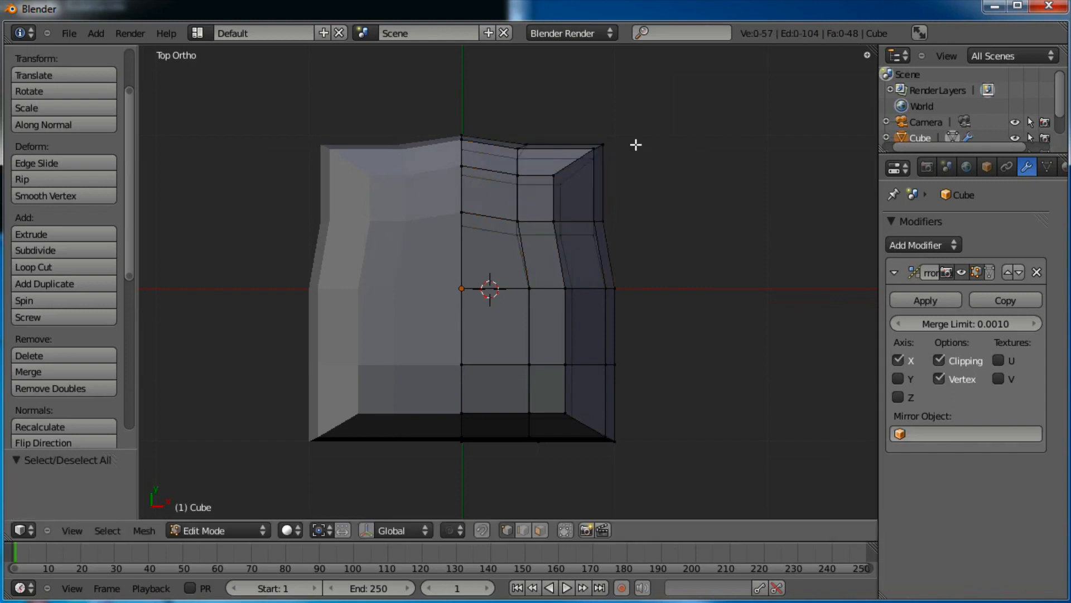
key("b")
left_click_drag(630, 131, 576, 179)
key("g")
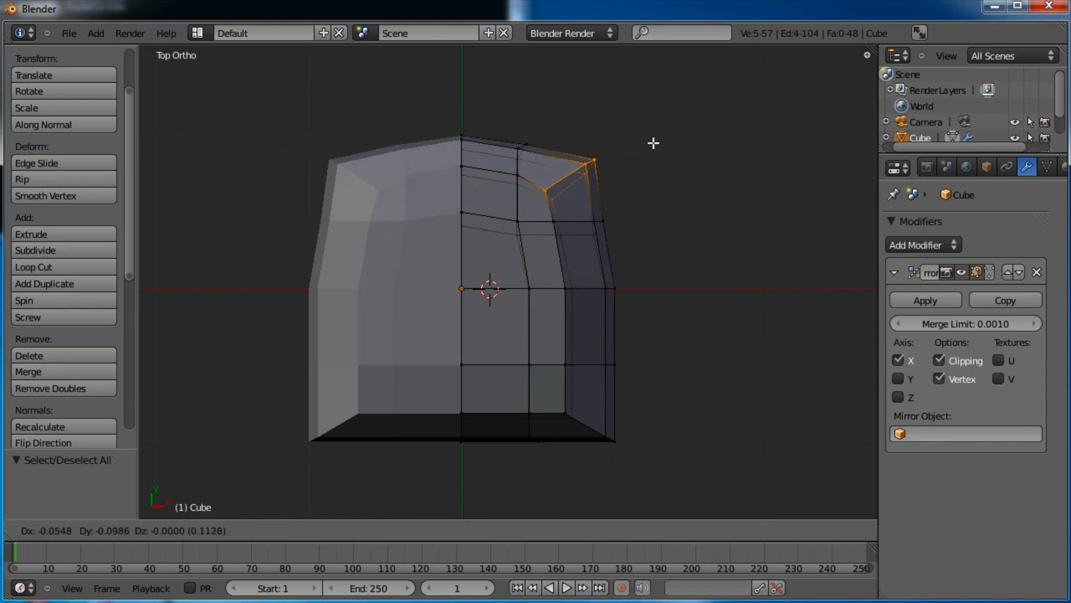
left_click(624, 144)
key("a")
key("g")
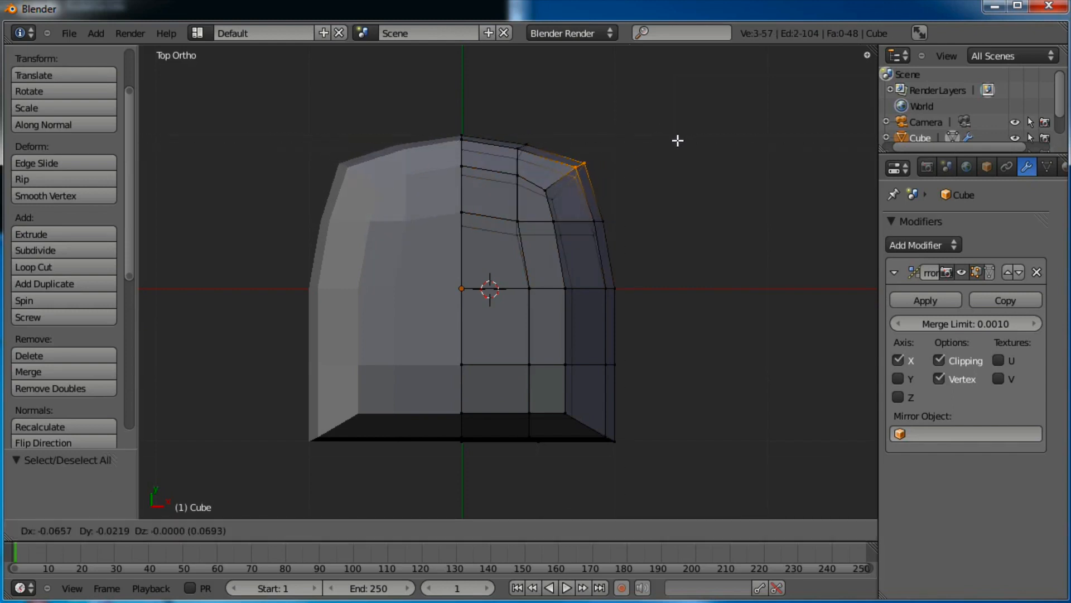
left_click(657, 153)
Move the bottom-right corner vertices up and inward to round the lower outline
key("a")
key("b")
left_click_drag(658, 335, 493, 452)
key("g")
left_click(491, 444)
key("a")
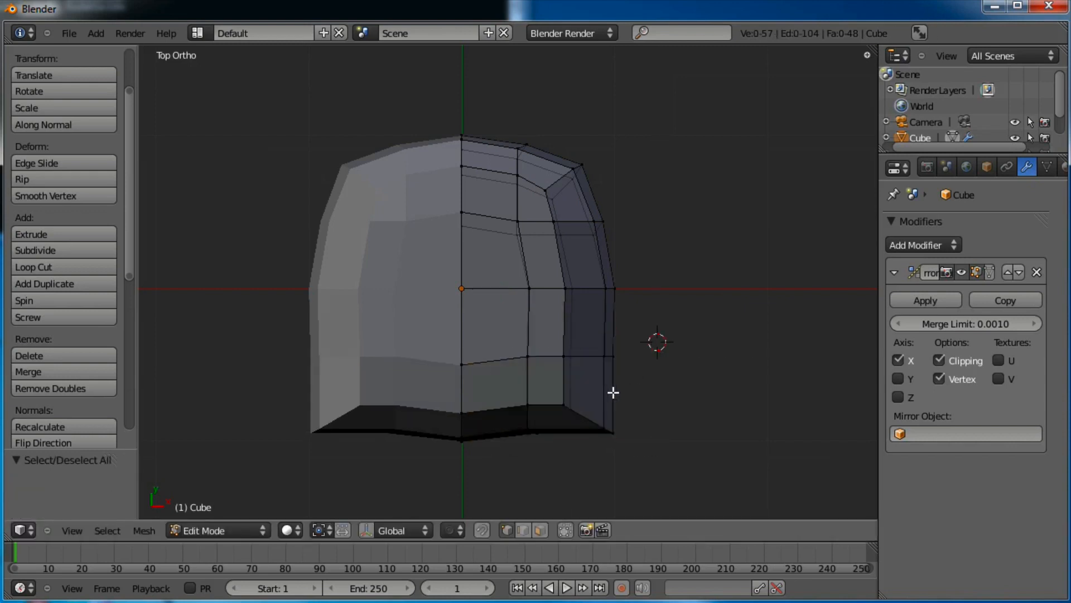
key("g")
left_click(586, 421)
key("a")
key("b")
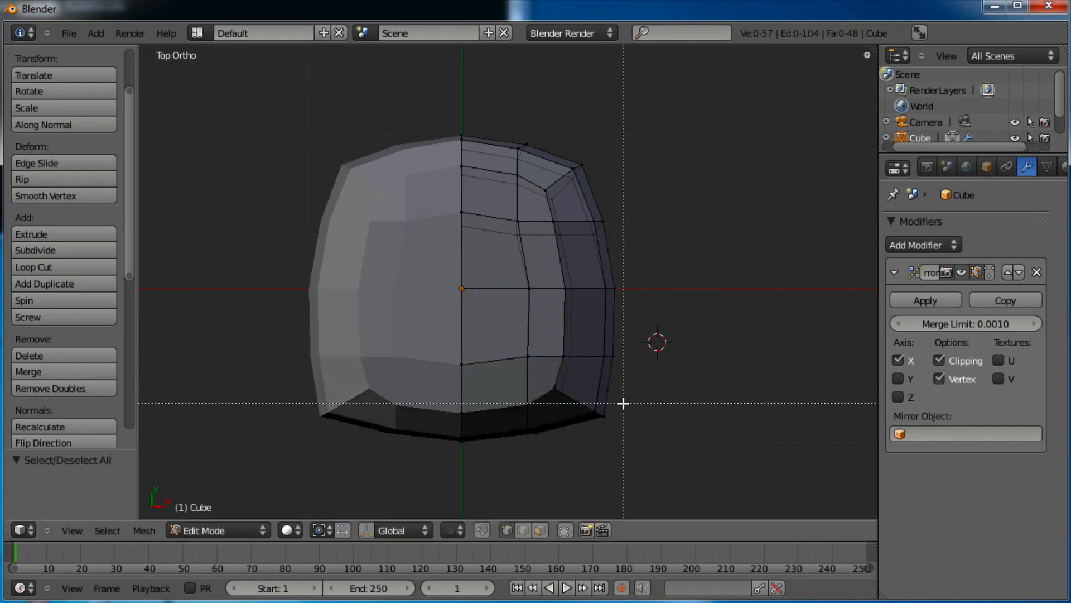
left_click_drag(624, 400, 576, 432)
key("g")
left_click(590, 412)
key("a")
key("b")
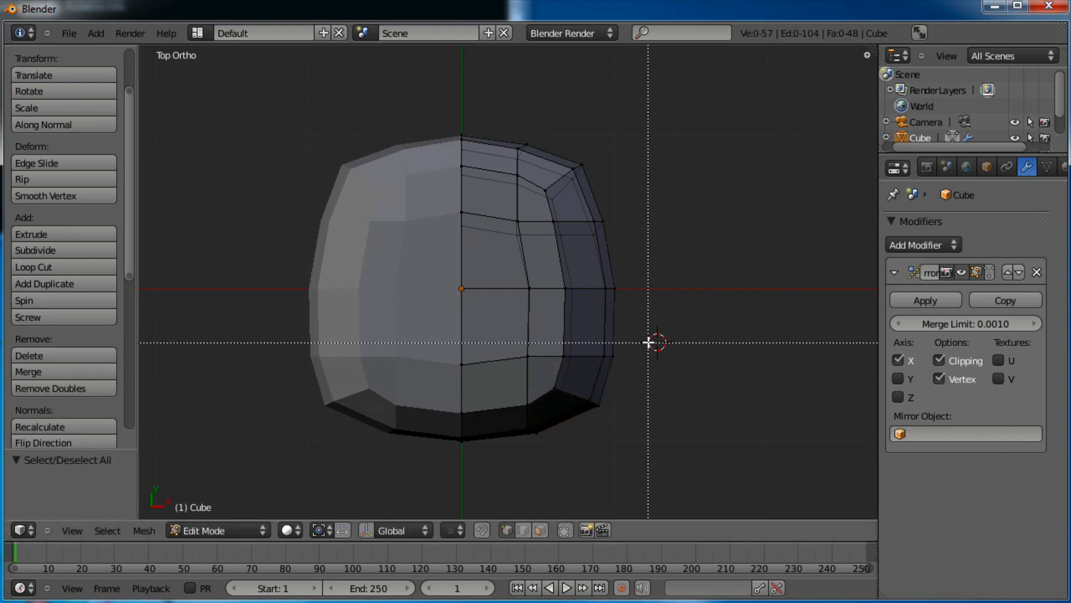
left_click_drag(649, 342, 499, 450)
key("g")
left_click(498, 450)
key("a")
key("b")
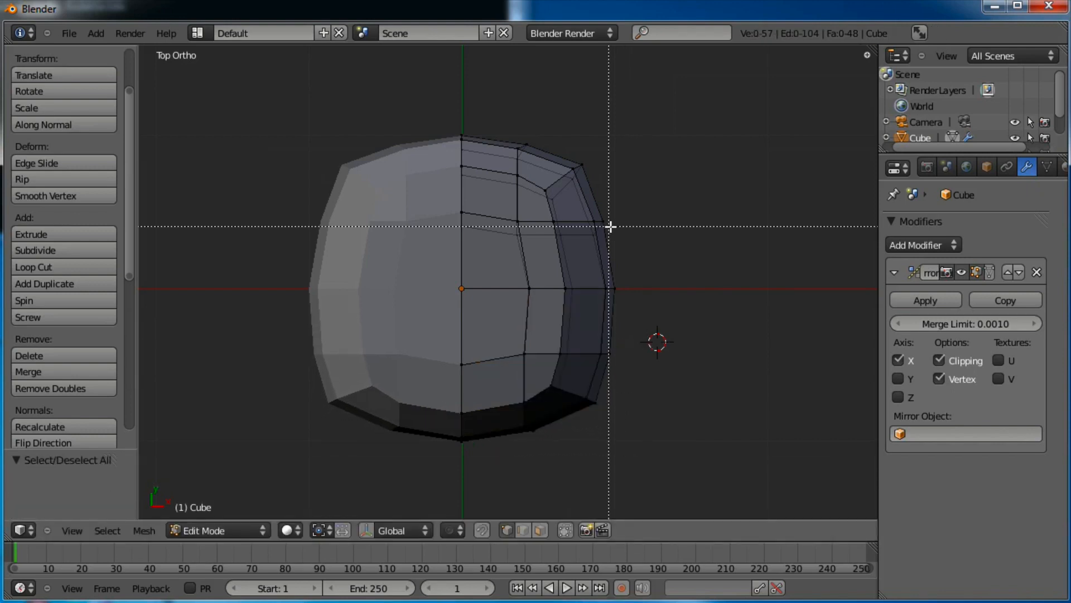
Select the whole mesh and scale it along Z to flatten the body
key("a")
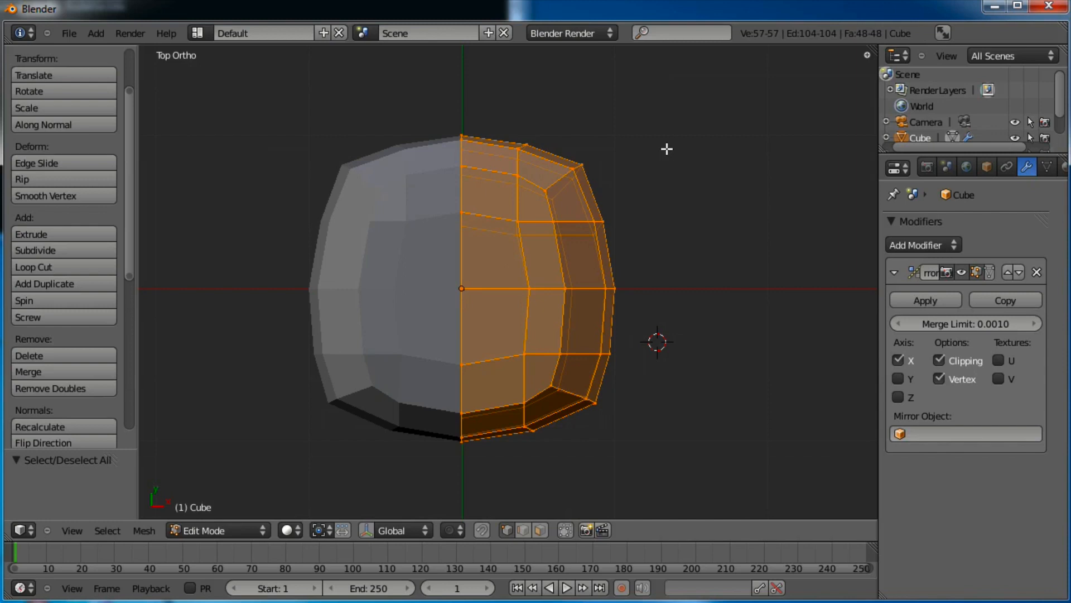
key("s")
key("z")
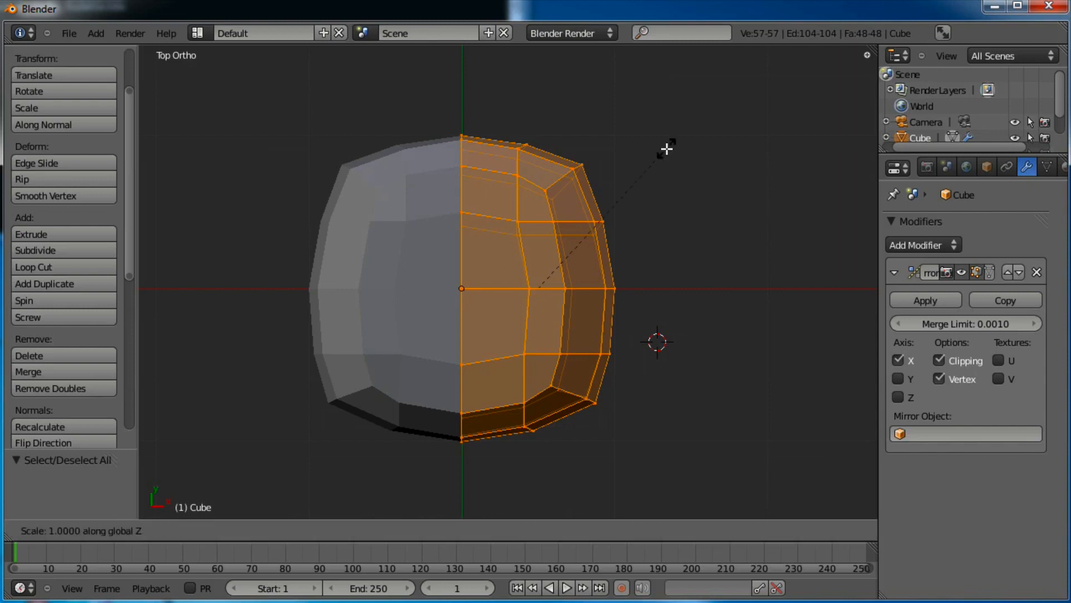
left_click(647, 173)
middle_click_drag(661, 250, 528, 314)
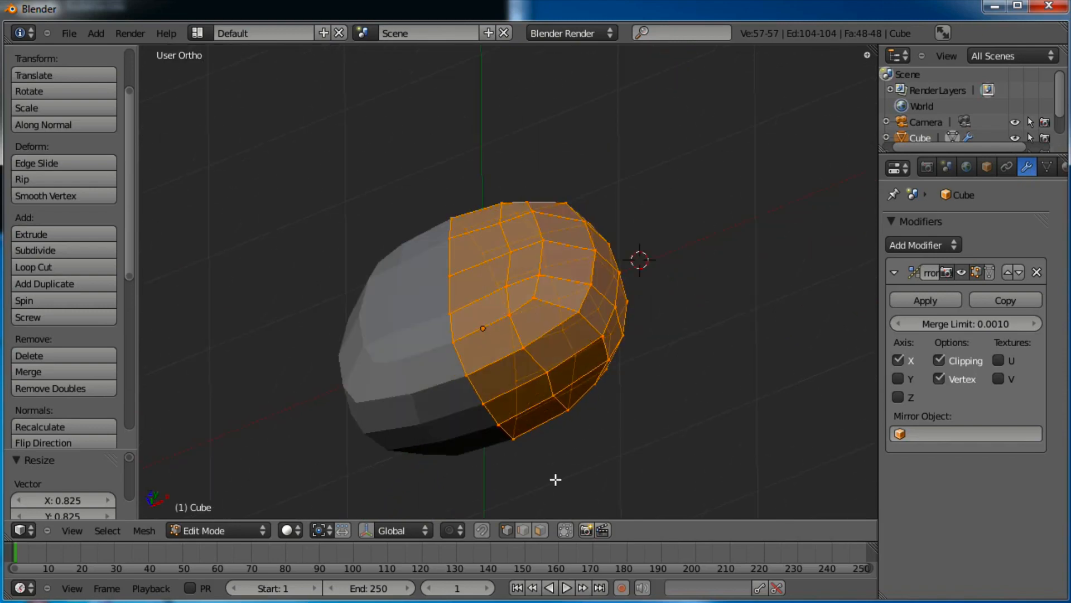
Select the two adjacent top faces beside the mirror seam and move them up
right_click(472, 281)
right_click(480, 253, "shift")
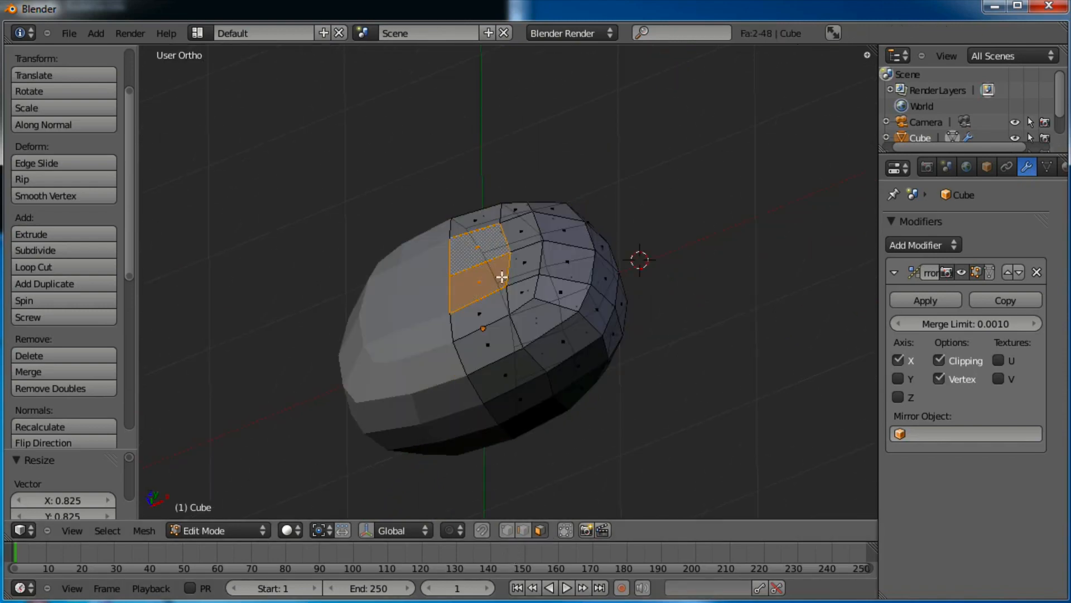
middle_click_drag(549, 356, 623, 306)
key("g")
left_click(557, 311)
key("g")
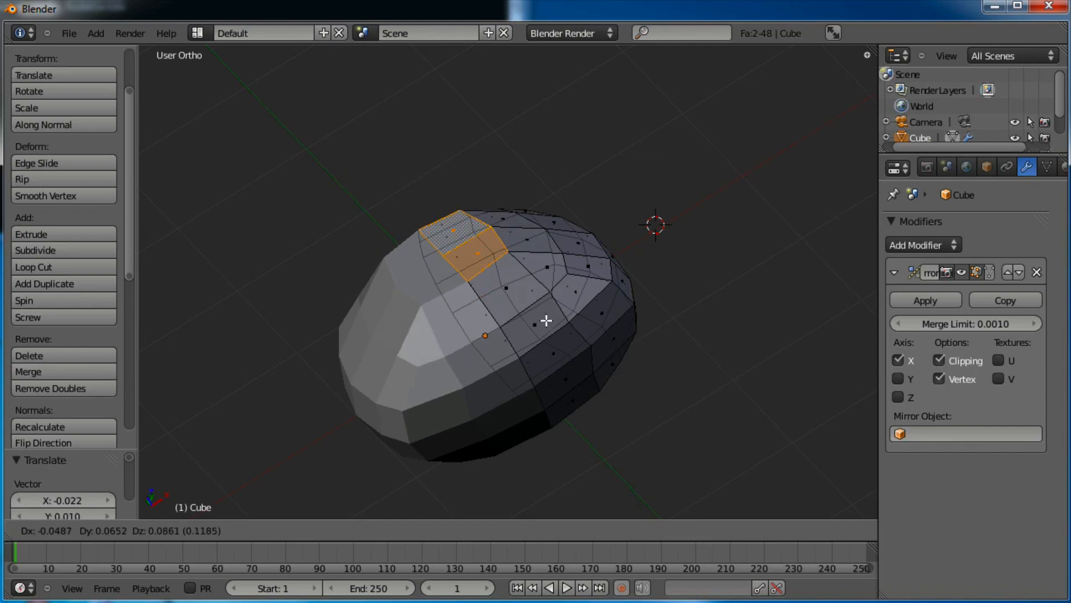
left_click(546, 320)
middle_click_drag(546, 319, 581, 370)
Cancel trial rotate and scale, then make a small final adjustment to the faces' position
key("r")
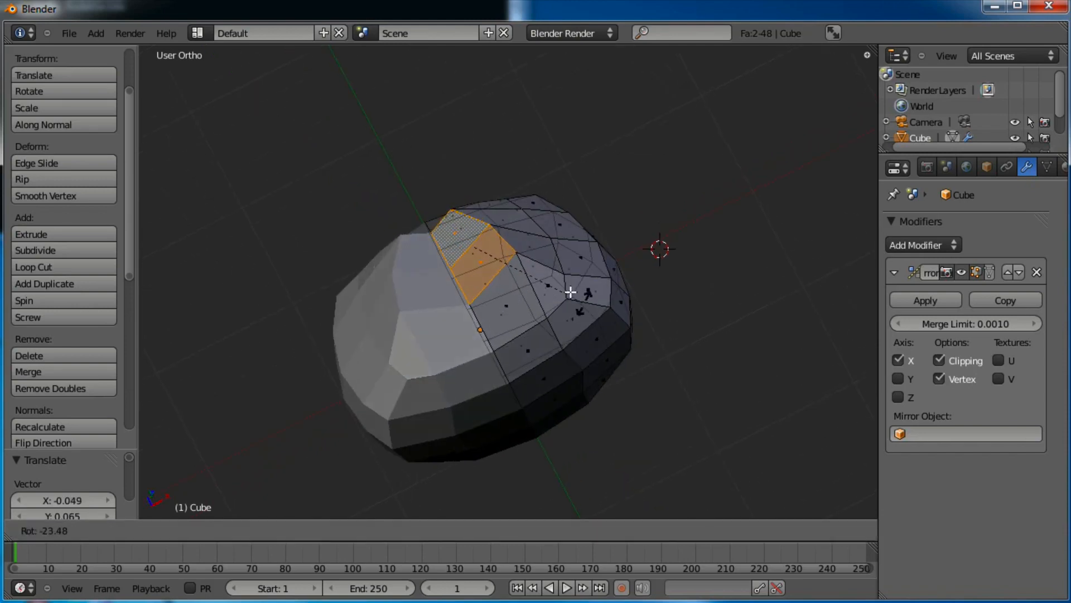
right_click(565, 297)
key("s")
right_click(599, 267)
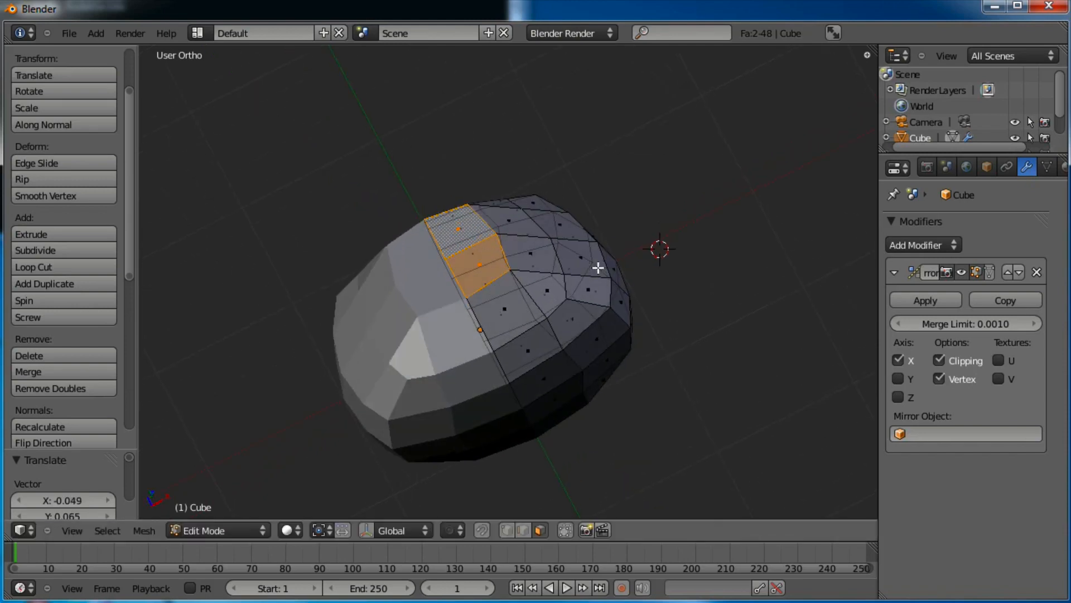
middle_click_drag(598, 267, 514, 376)
key("g")
left_click(538, 246)
Extrude the top faces upward three times, tapering the first segment, to build the neck column
key("e")
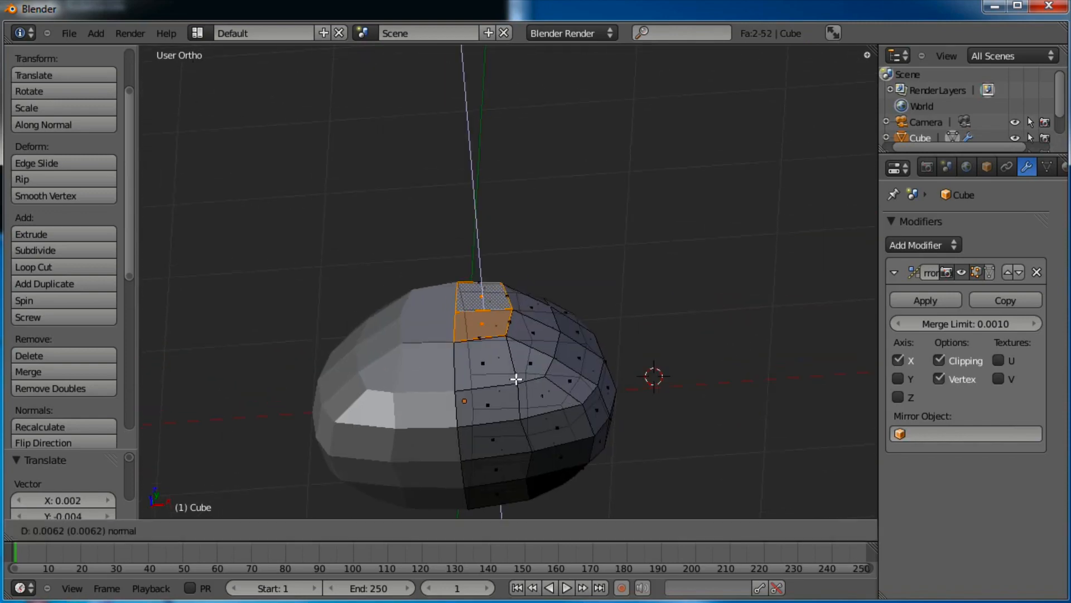
left_click(513, 353)
key("s")
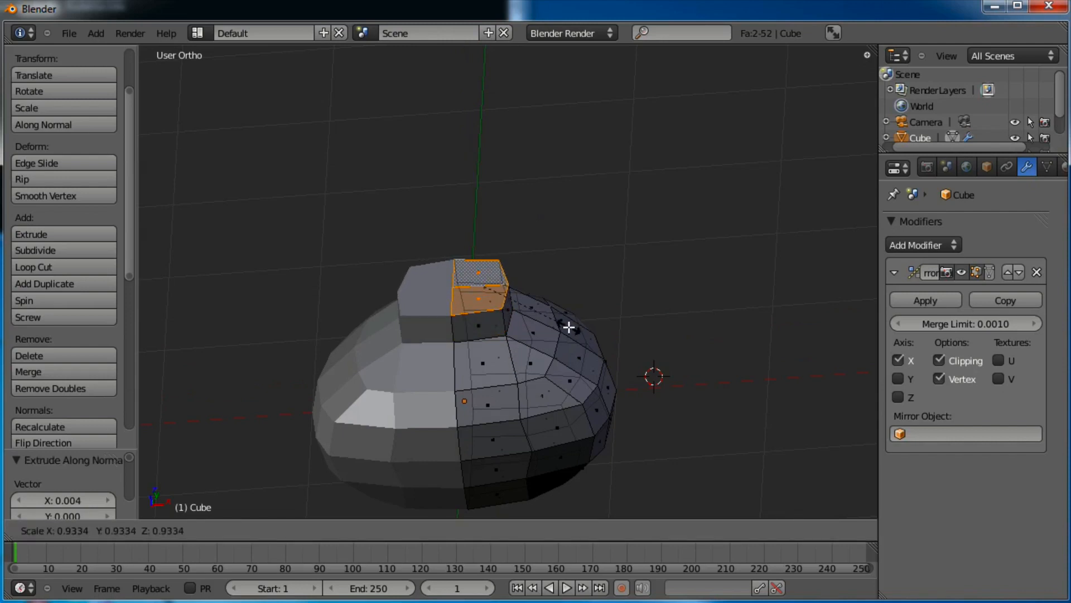
left_click(552, 330)
key("e")
left_click(519, 318)
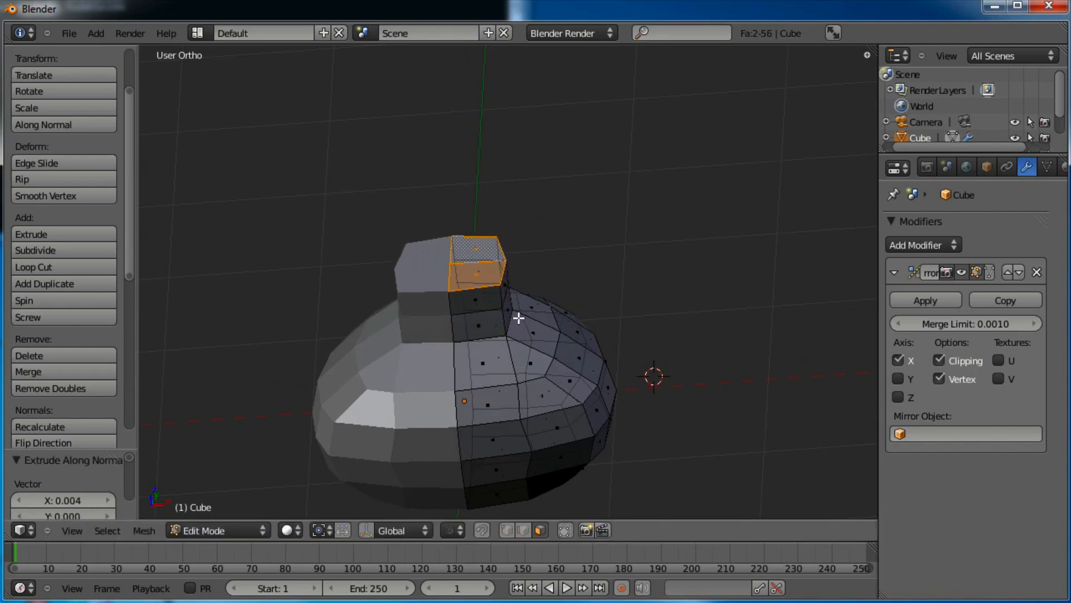
key("e")
left_click(514, 289)
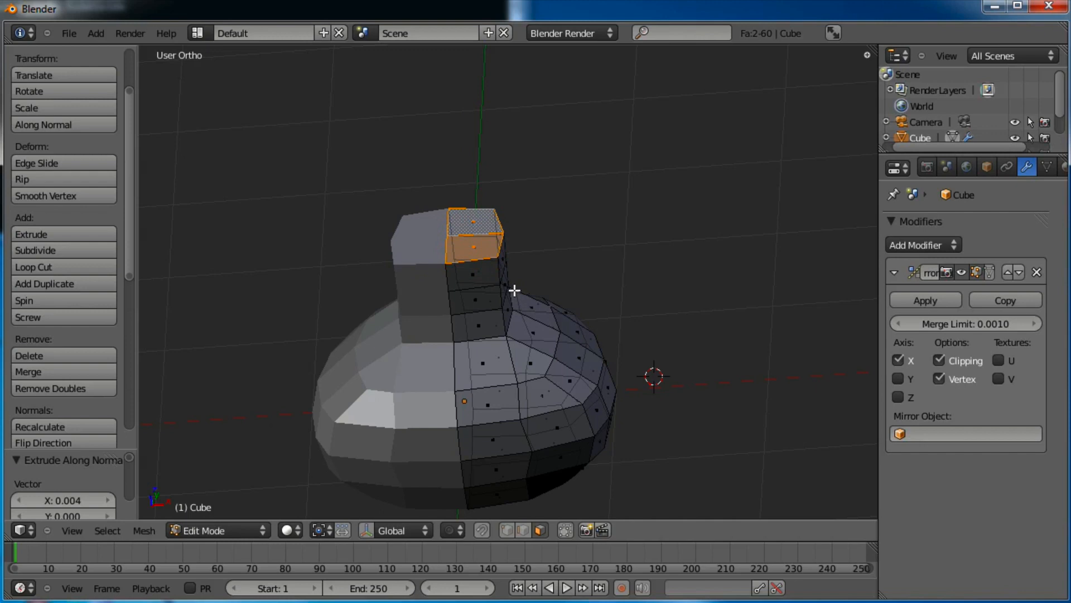
In Right Ortho, tilt the neck top and extrude angled segments leaning forward
key("KP_3")
scroll(500, 283, "up", 3)
key("r")
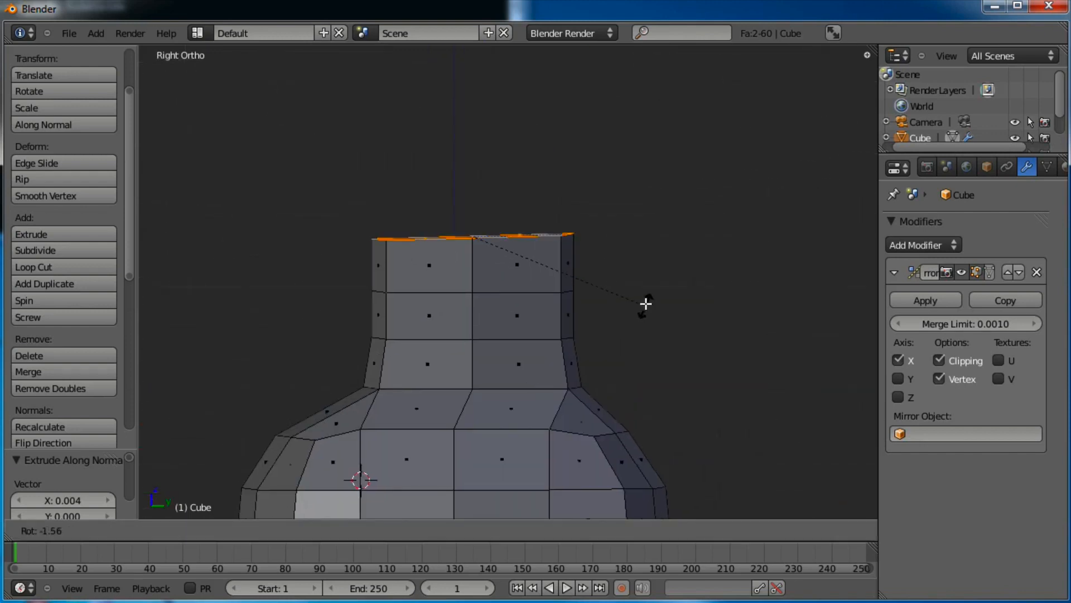
left_click(635, 290)
key("r")
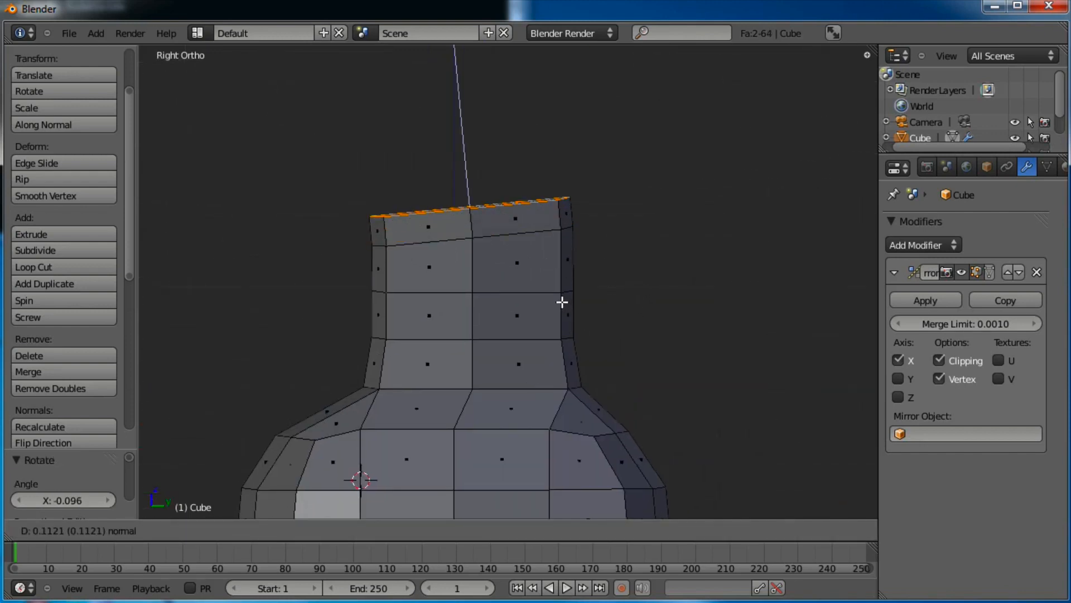
left_click(562, 301)
key("e")
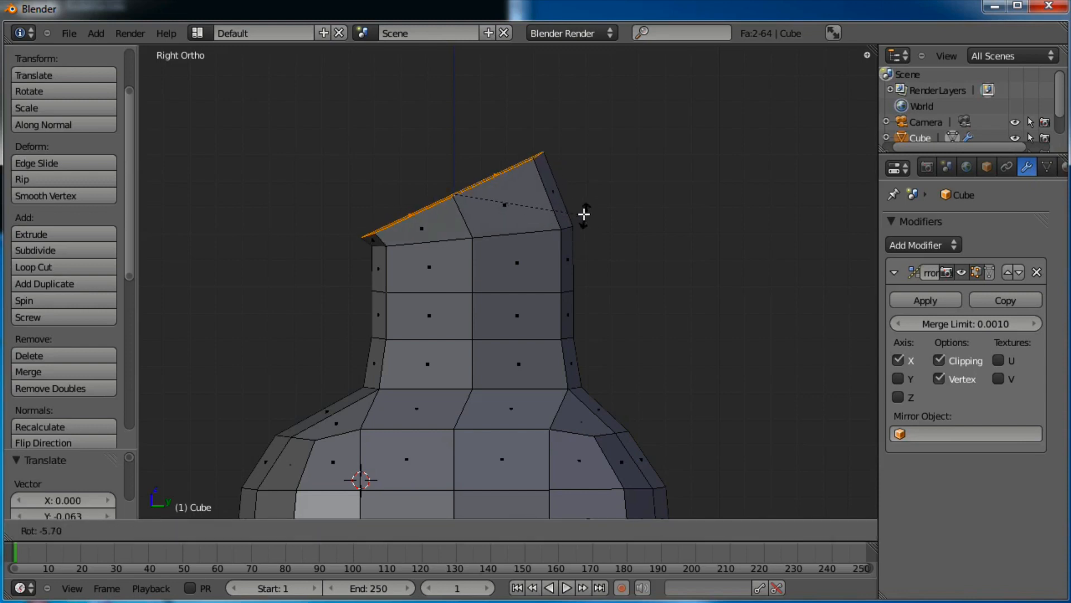
left_click(535, 191)
key("e")
key("r")
left_click(459, 126)
key("g")
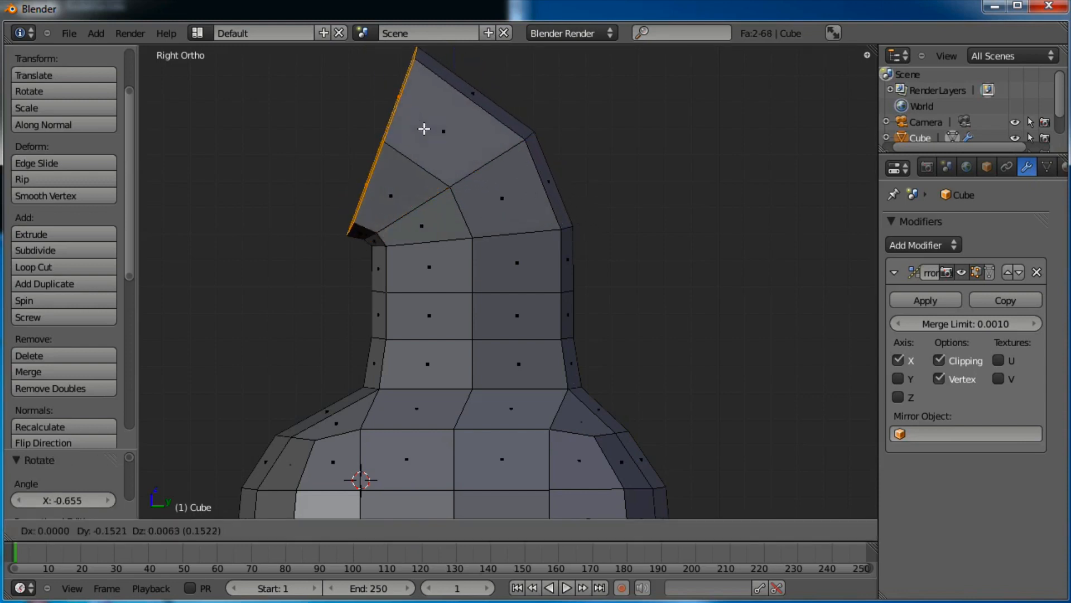
left_click(473, 163)
Extrude, rotate and reposition the tip to curl the neck end into a hook
key("e")
key("r")
left_click(449, 156)
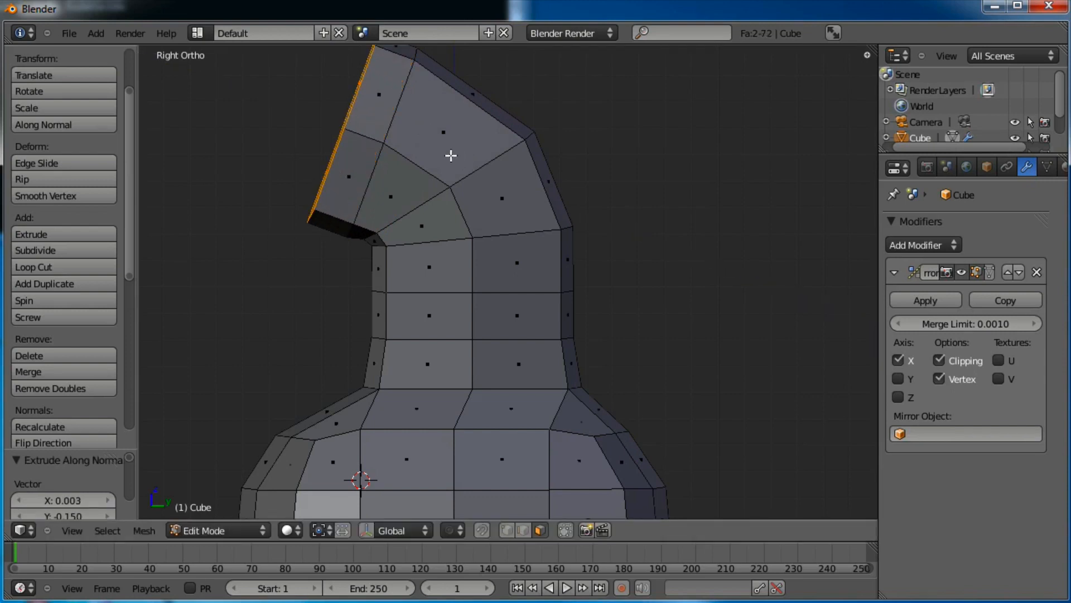
key("r")
left_click(445, 125)
key("g")
left_click(436, 131)
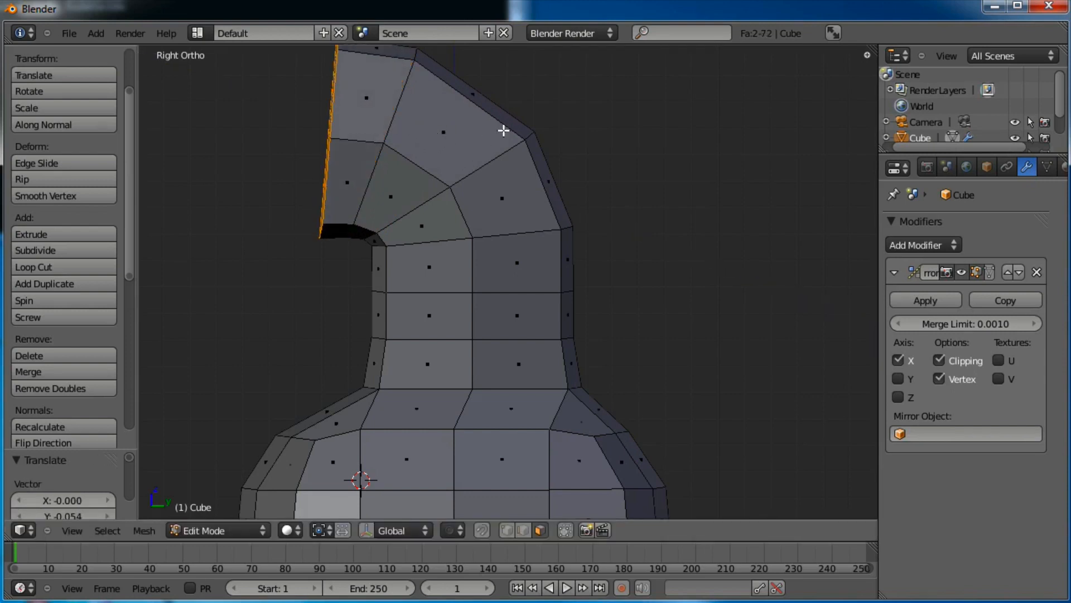
key("g")
left_click(480, 118)
middle_click_drag(479, 118, 530, 301)
Widen the neck-end faces, extrude them, then extrude in place and shrink to form a lip
key("s")
key("shift+z")
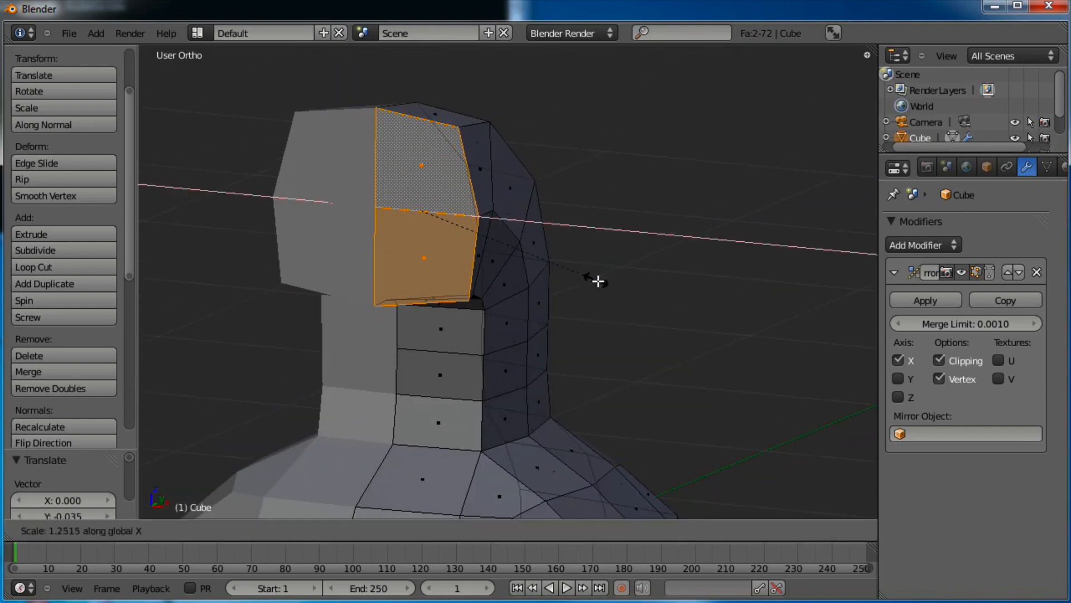
left_click(615, 289)
key("e")
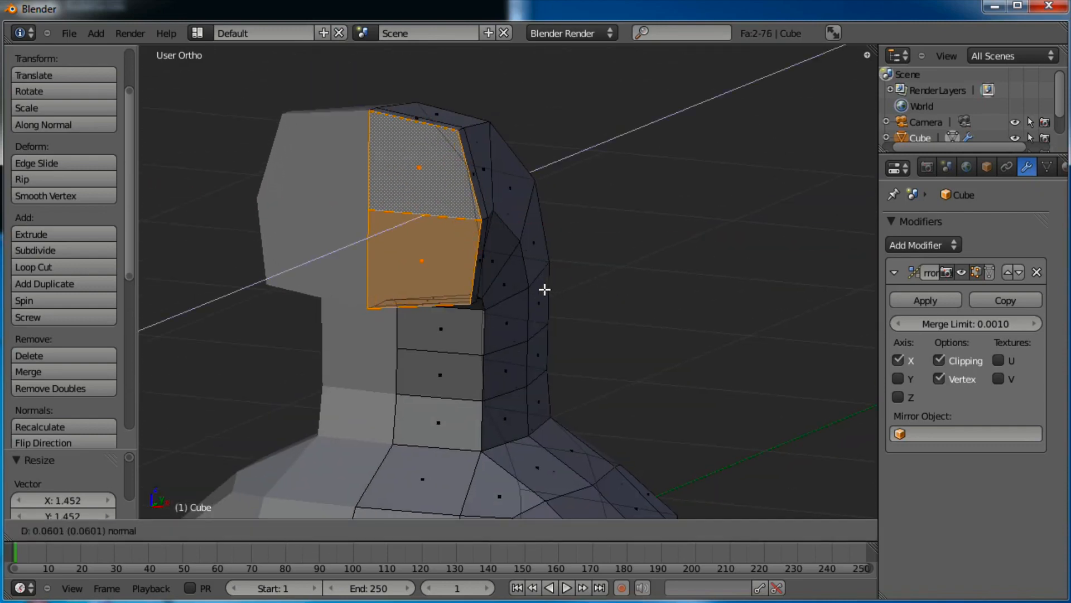
left_click(540, 289)
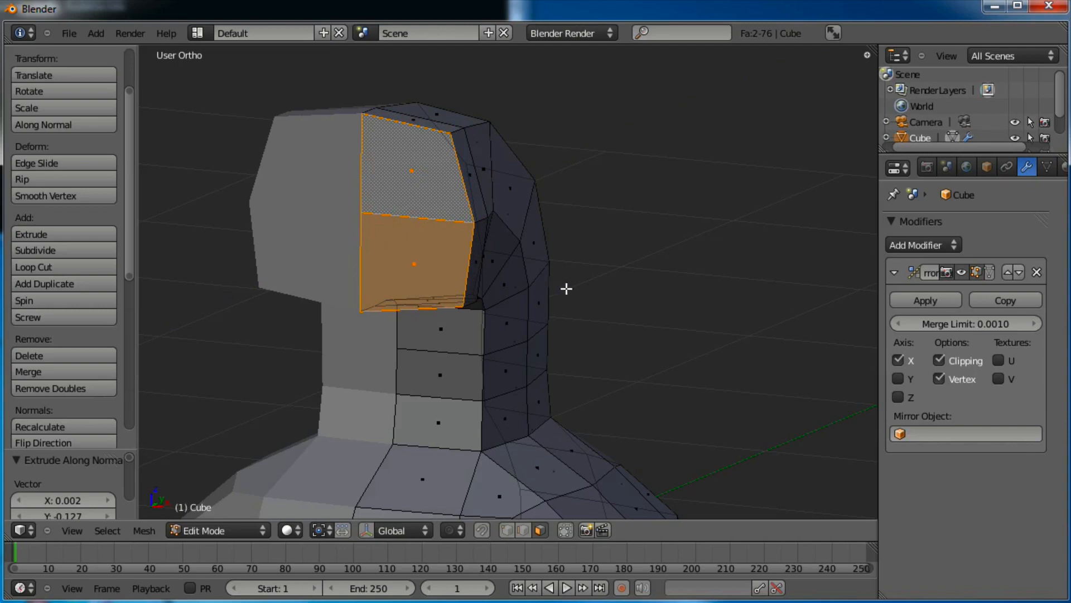
key("e")
right_click(567, 288)
key("s")
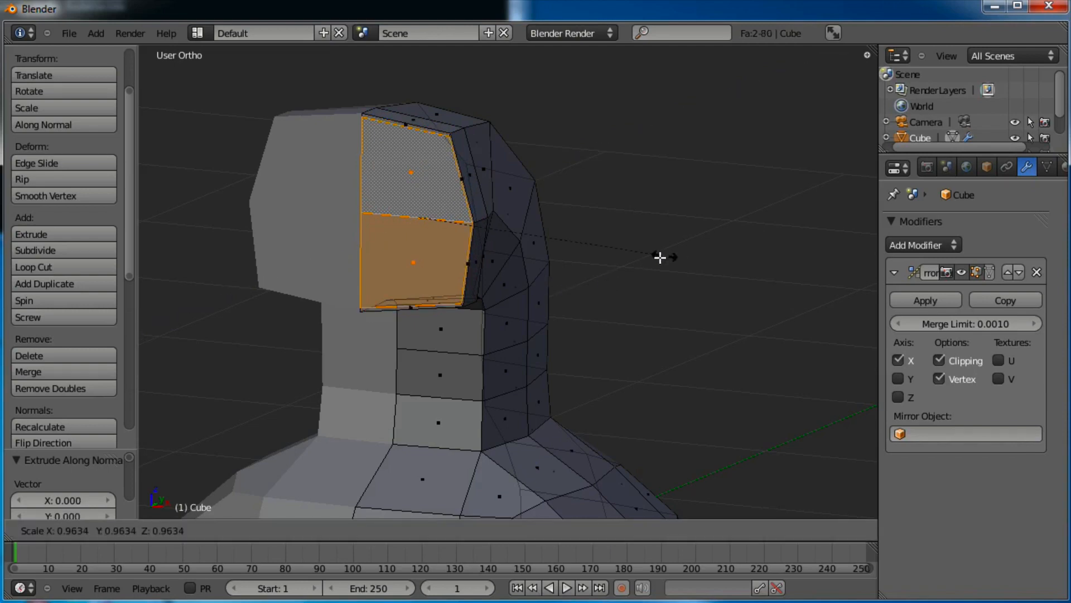
left_click(614, 257)
key("g")
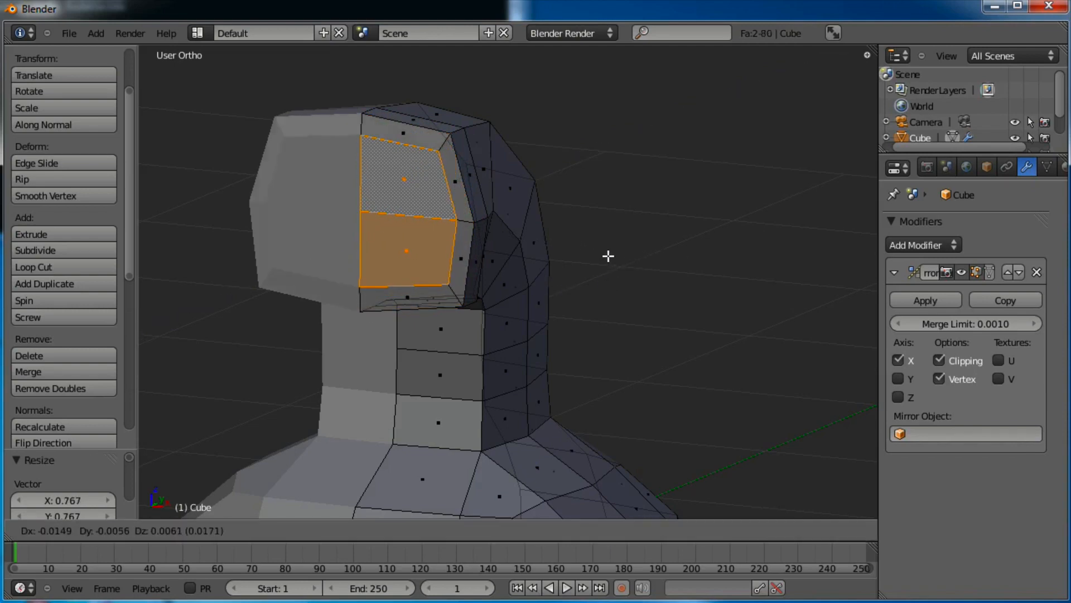
left_click(606, 254)
Extrude the inner faces inward twice, scale them slightly, and return to Object Mode
middle_click_drag(606, 254, 454, 246)
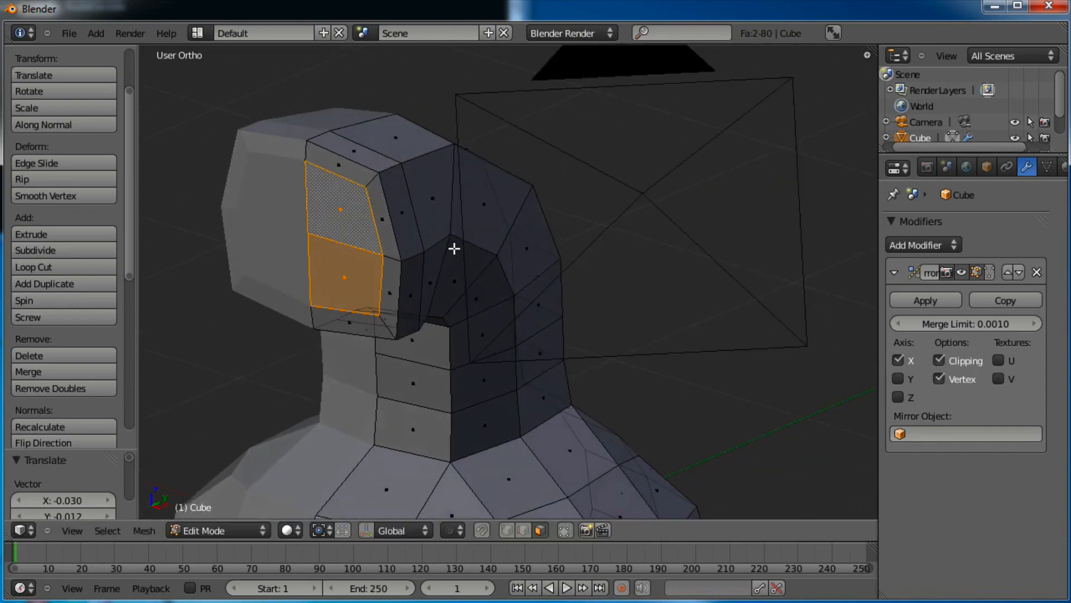
key("e")
left_click(478, 237)
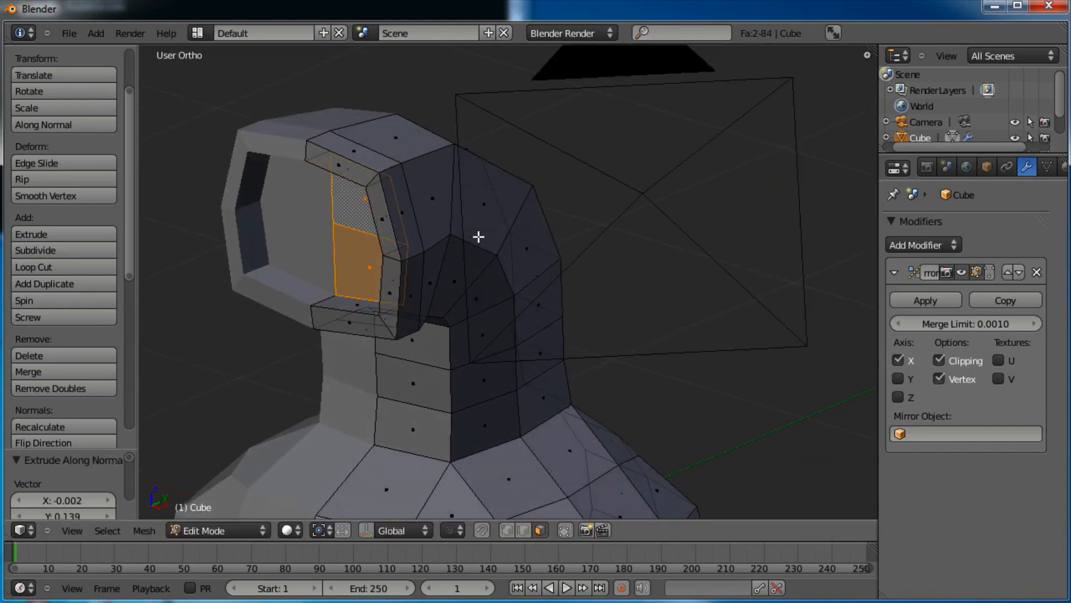
key("e")
left_click(520, 226)
key("s")
left_click(510, 223)
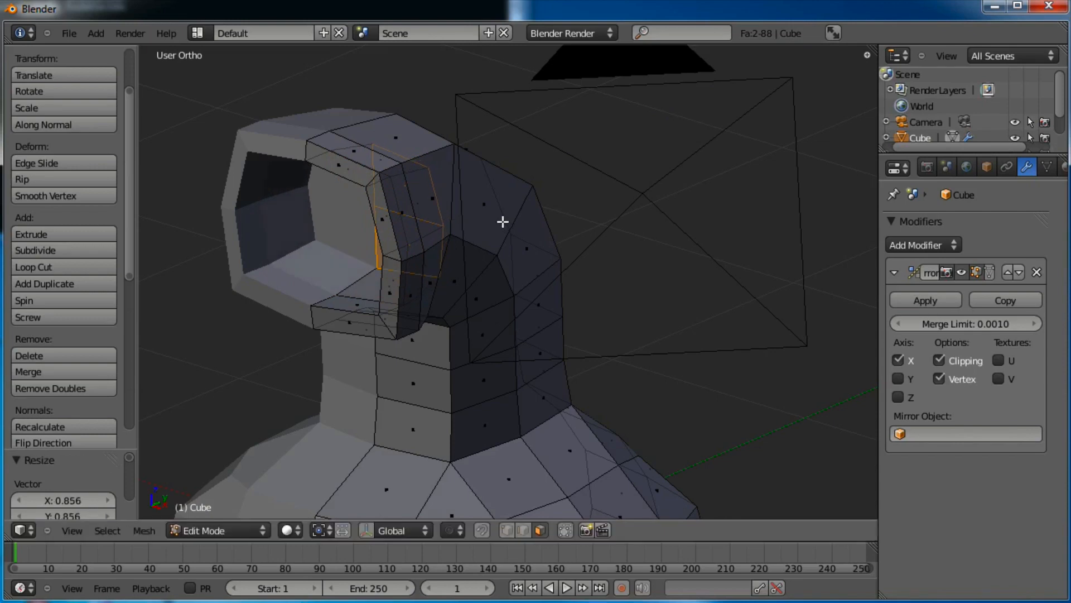
key("Tab")
scroll(491, 245, "down", 4)
middle_click_drag(486, 262, 545, 293)
Apply smooth shading to the whole gourd mesh
middle_click_drag(642, 368, 536, 294)
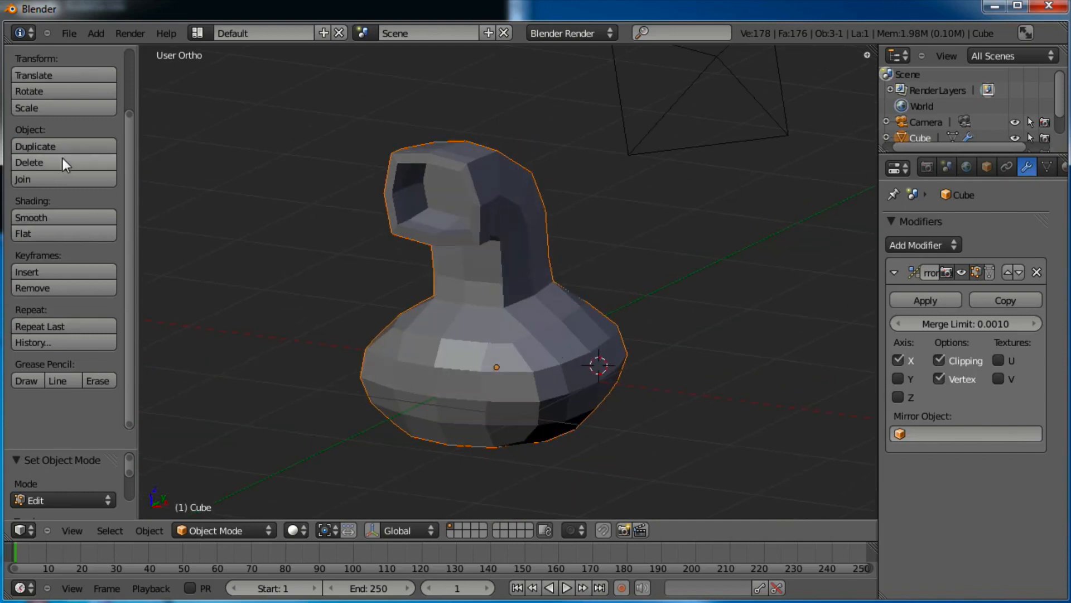
left_click(46, 217)
mouse_move(641, 387)
middle_mouse_down()
mouse_move(481, 357)
mouse_move(621, 350)
mouse_move(413, 330)
mouse_move(581, 293)
middle_mouse_up()
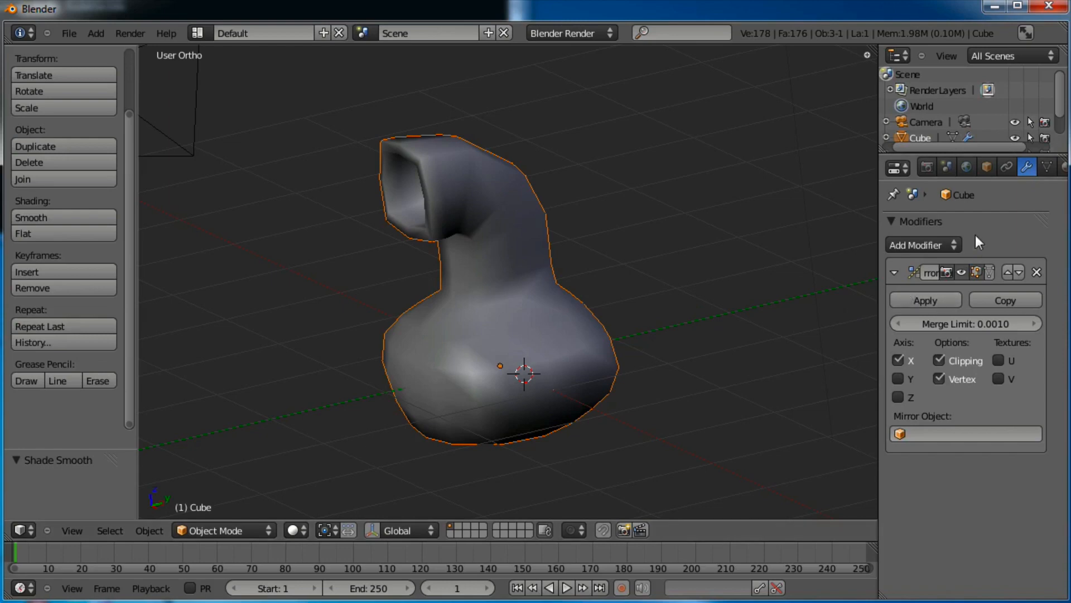
Add a Subdivision Surface modifier, collapse the Mirror panel, and set viewport subdivisions to 2
left_click(905, 247)
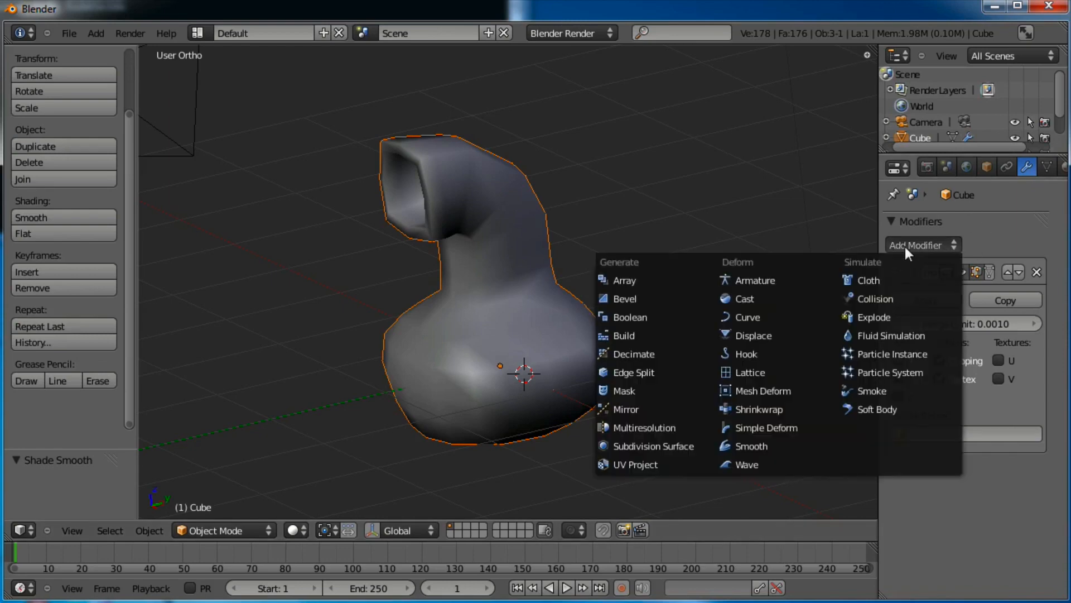
key("Escape")
left_click(939, 246)
left_click(673, 445)
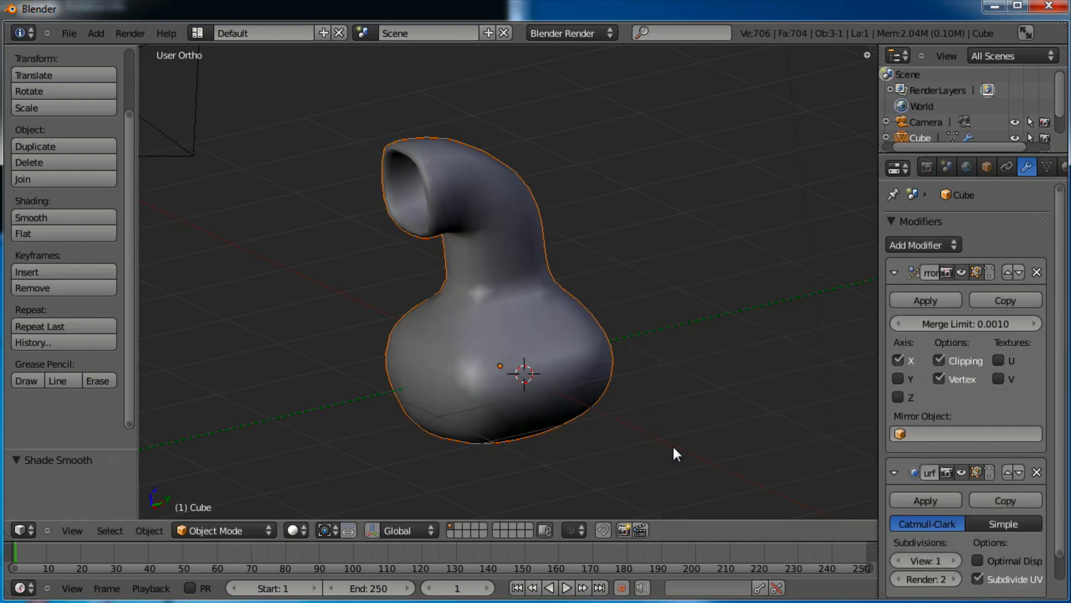
scroll(942, 437, "down", 1)
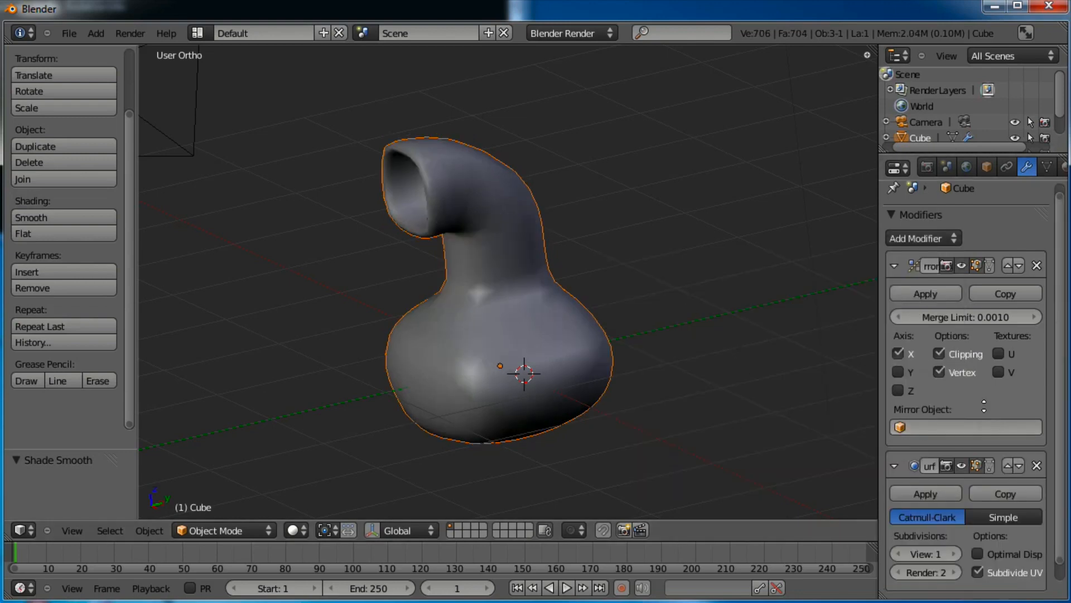
left_click(894, 259)
middle_click_drag(986, 456, 957, 473)
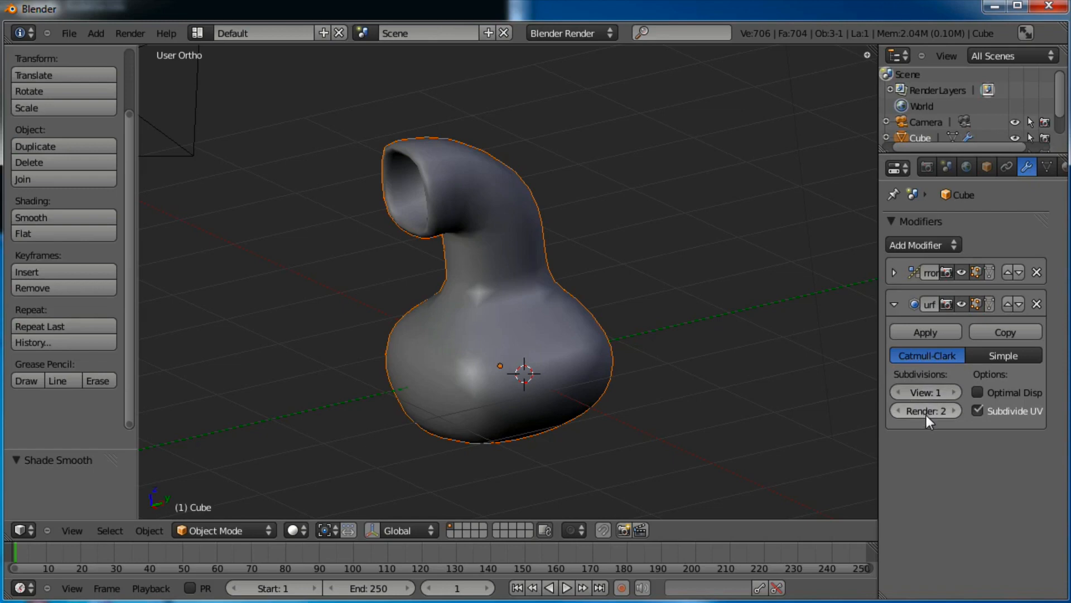
left_click(956, 393)
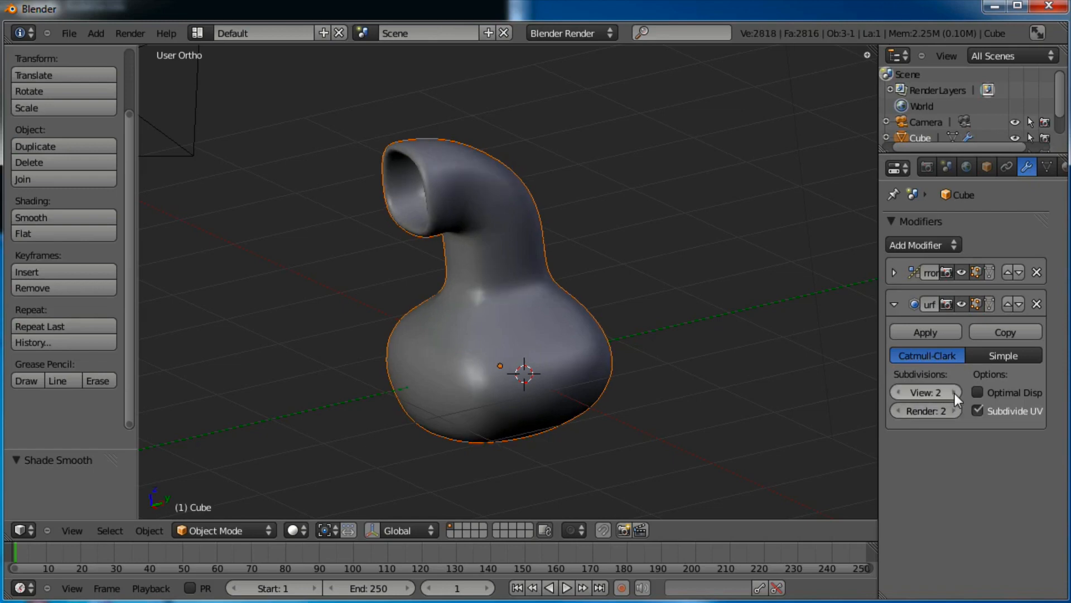
middle_click_drag(610, 369, 503, 311)
Lower the subdivision view level to 1 and pull the lower-right rim vertices up-left in front view
left_click(896, 393)
middle_click_drag(585, 223, 629, 335, "shift")
key("KP_1")
key("Tab")
scroll(641, 263, "up", 4)
key("a")
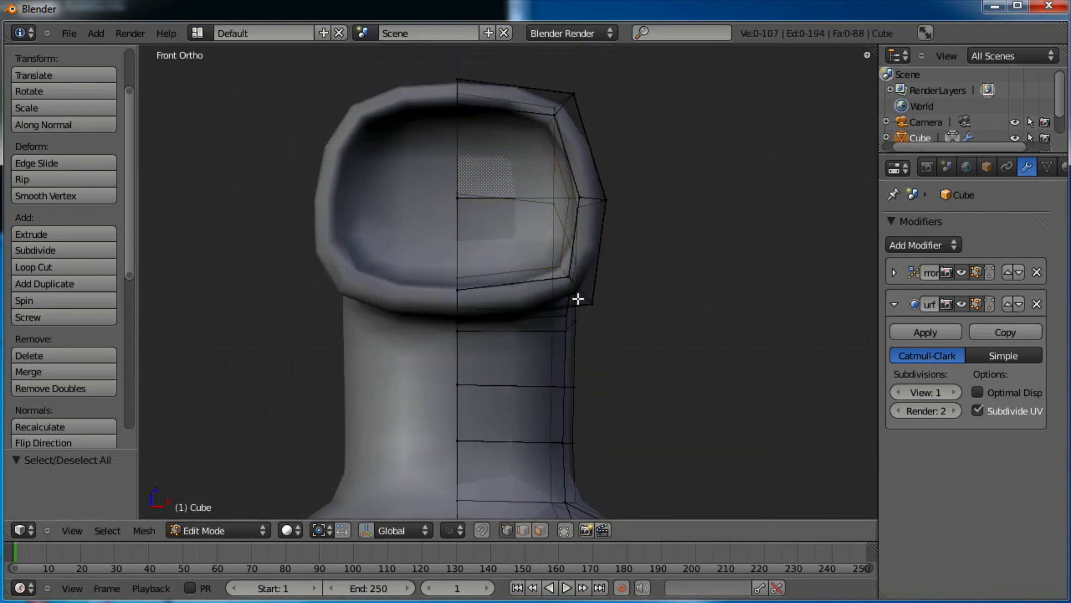
key("b")
left_click_drag(560, 305, 550, 310)
key("g")
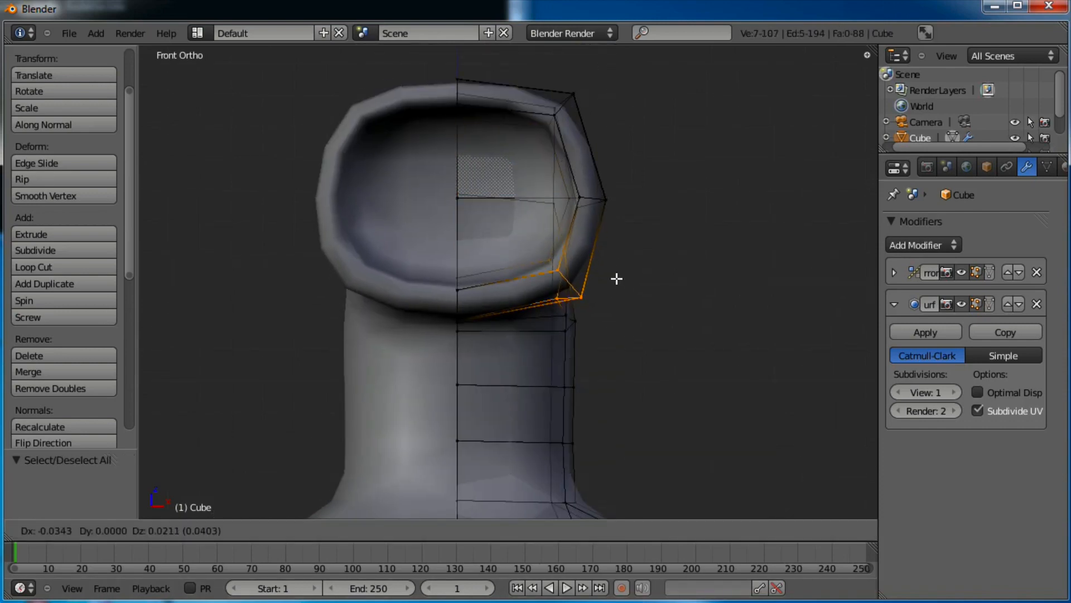
left_click(613, 271)
Nudge the top-right rim vertices to round off the opening's outline
key("a")
key("b")
left_click_drag(603, 85, 536, 133)
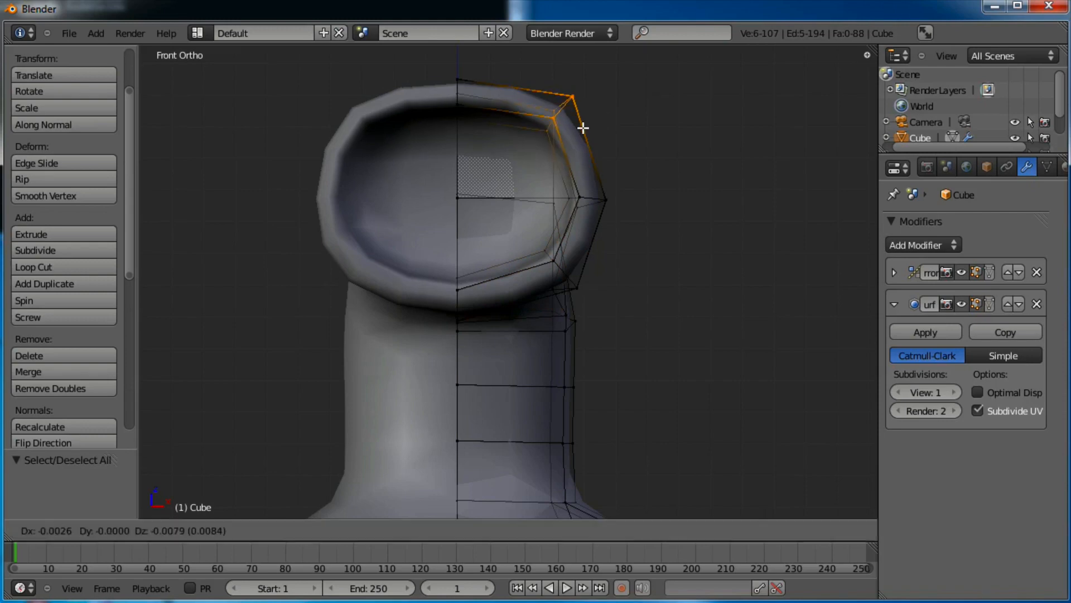
key("g")
left_click(578, 131)
key("Tab")
key("Tab")
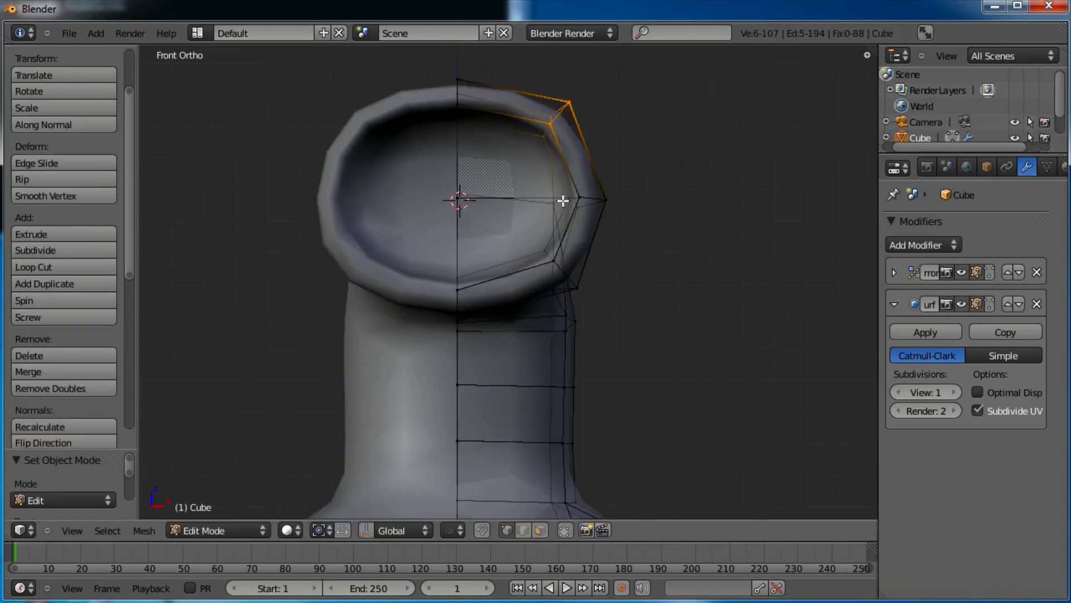
Snap the 3D cursor to the opening's inner face, then return to Object Mode
middle_click_drag(564, 199, 495, 232)
right_click(494, 232)
middle_click_drag(559, 223, 523, 309)
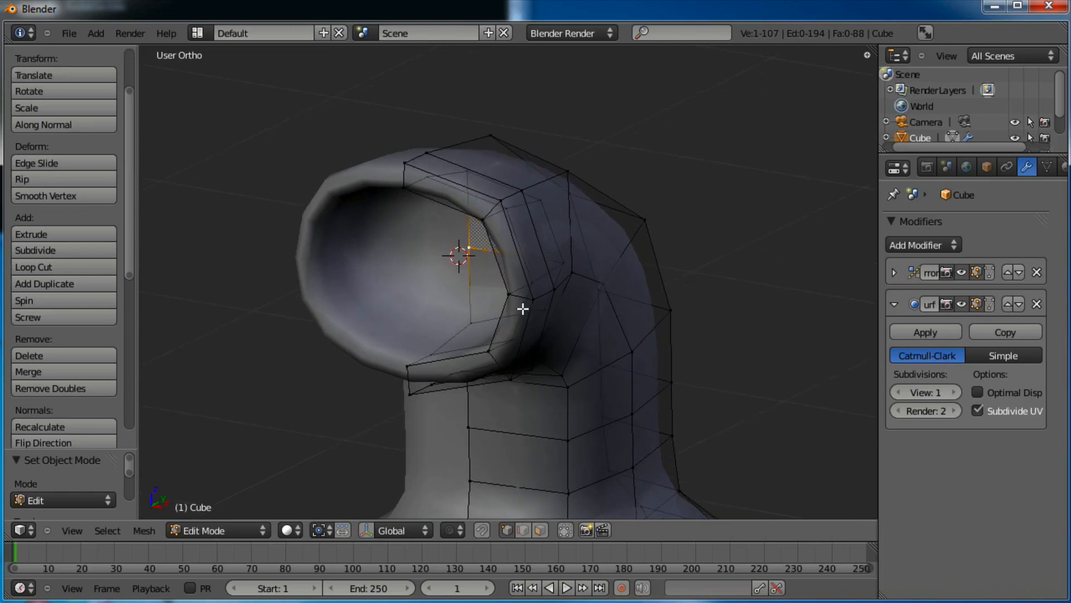
key("shift+s")
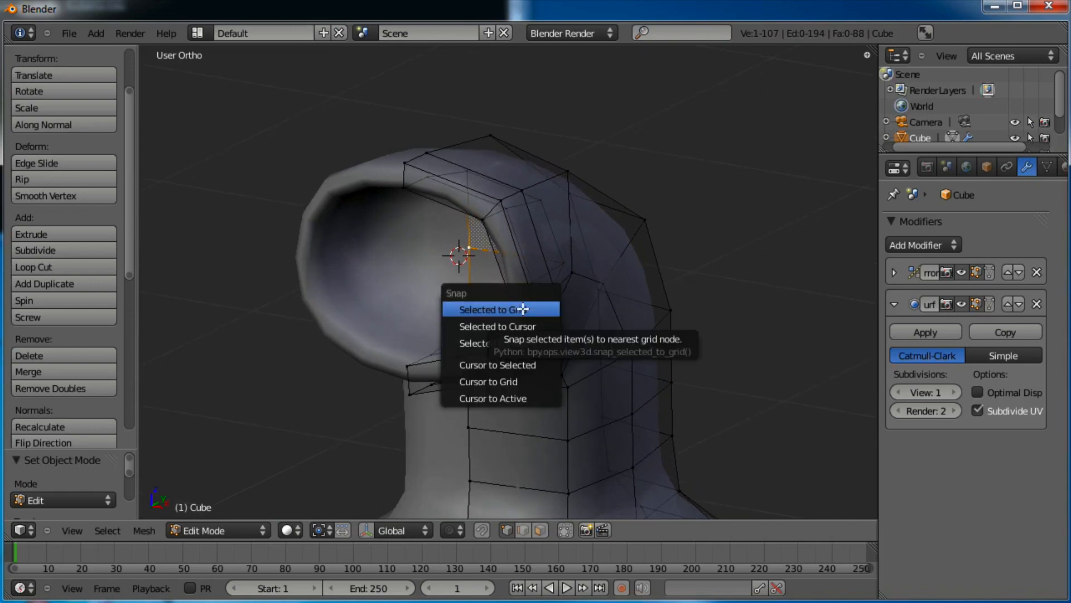
left_click(532, 363)
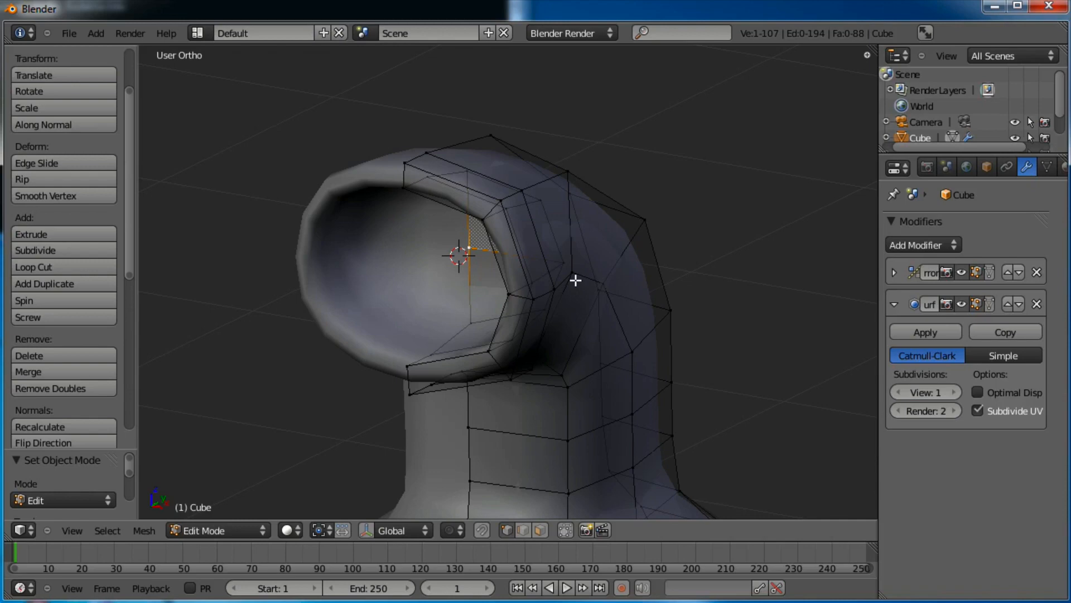
key("shift+s")
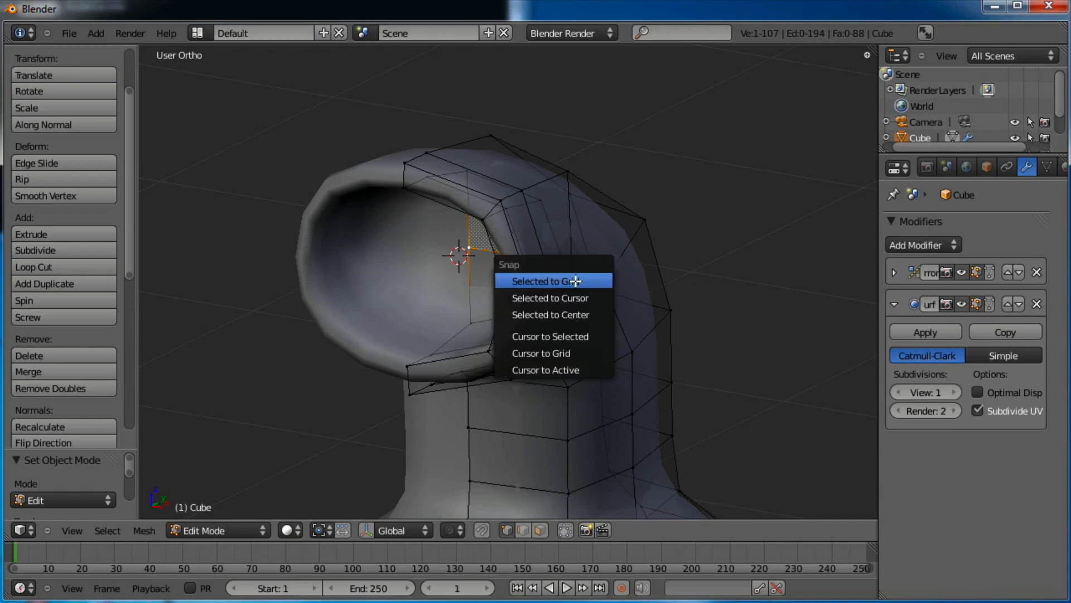
left_click(533, 336)
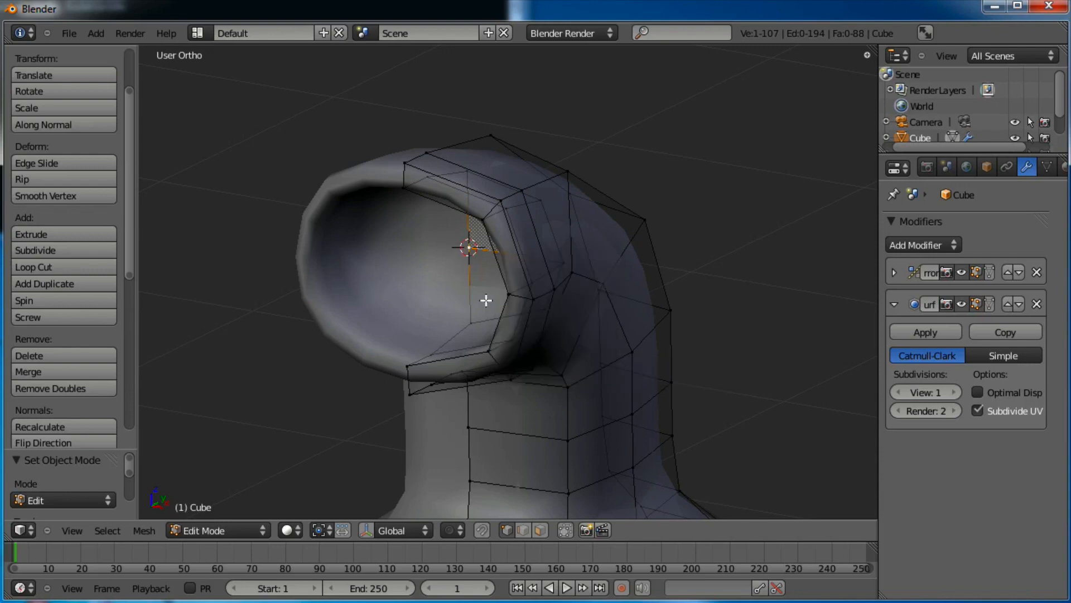
mouse_move(486, 300)
middle_mouse_down()
mouse_move(535, 320)
mouse_move(605, 282)
mouse_move(452, 268)
mouse_move(446, 289)
mouse_move(505, 299)
middle_mouse_up()
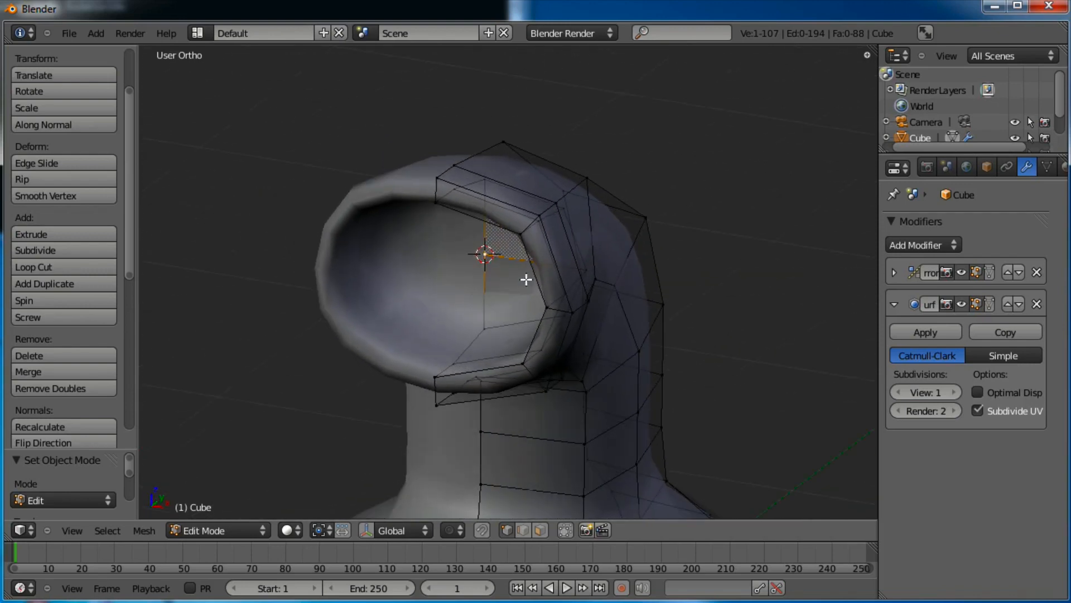
key("KP_1")
key("Tab")
key("KP_Decimal")
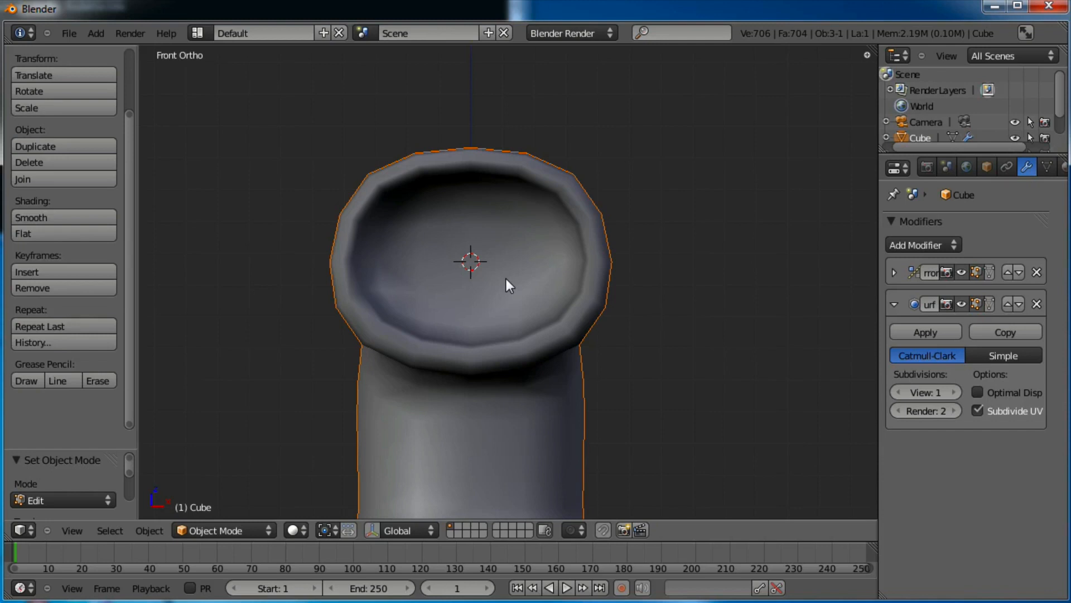
key("space")
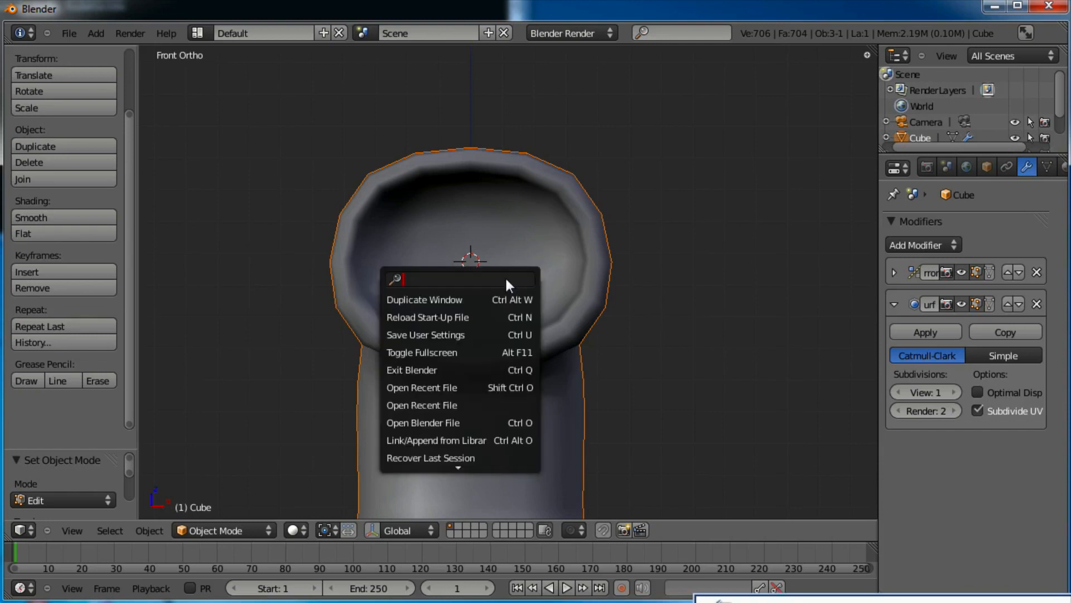
key("Escape")
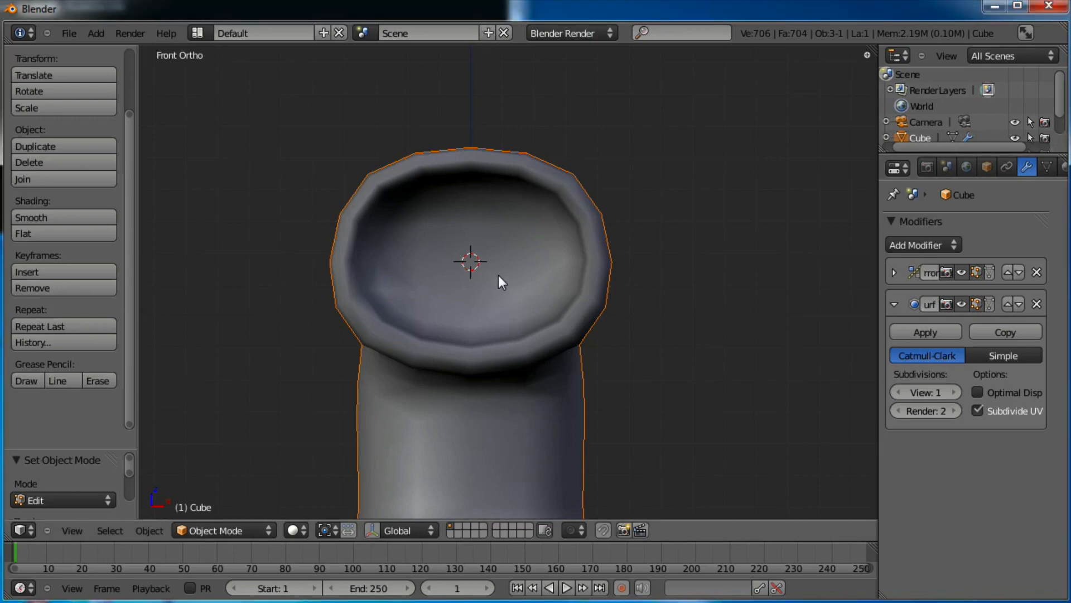
key("space")
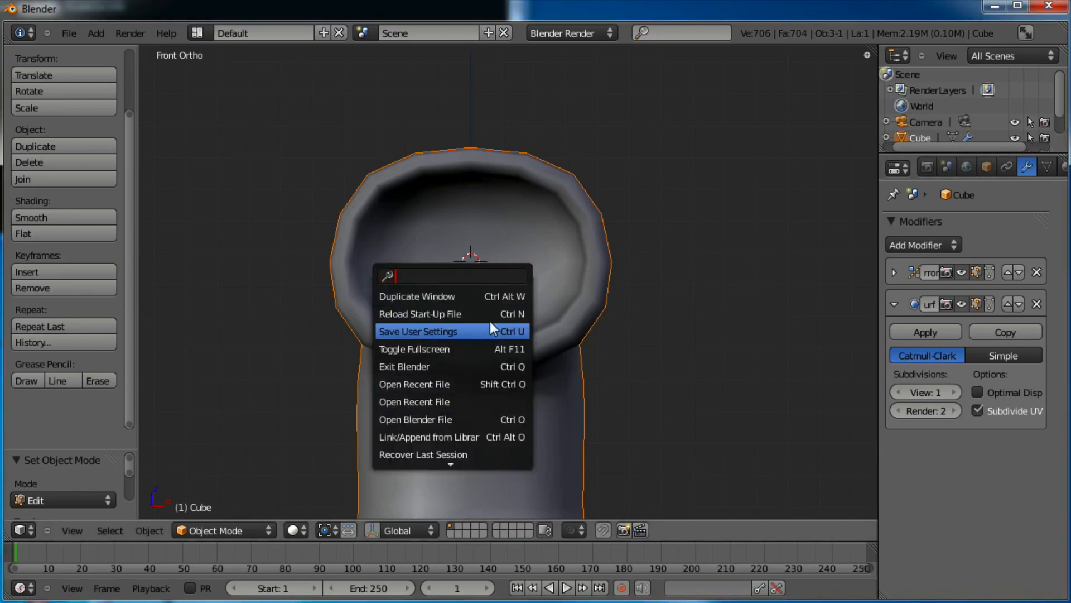
key("Escape")
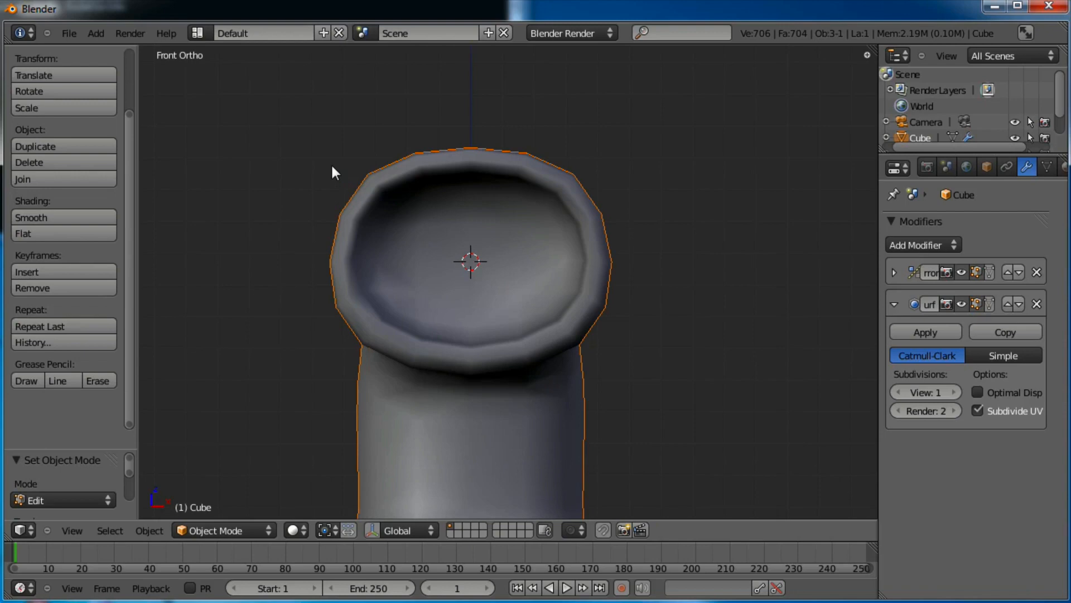
Add a UV sphere at the 3D cursor with 12 segments, 12 rings and size 0.350
left_click(97, 33)
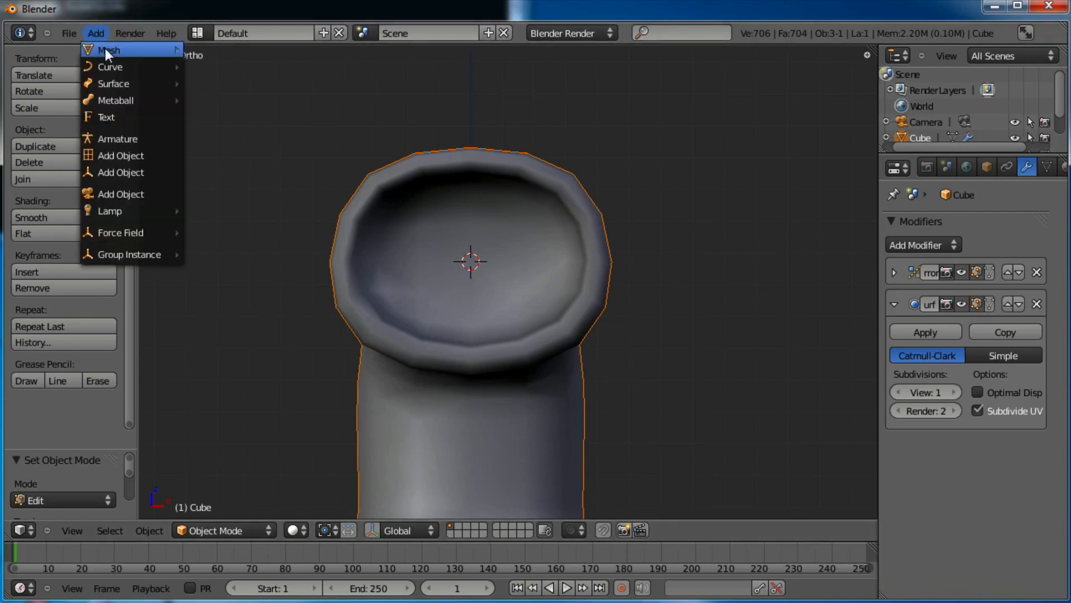
mouse_move(105, 47)
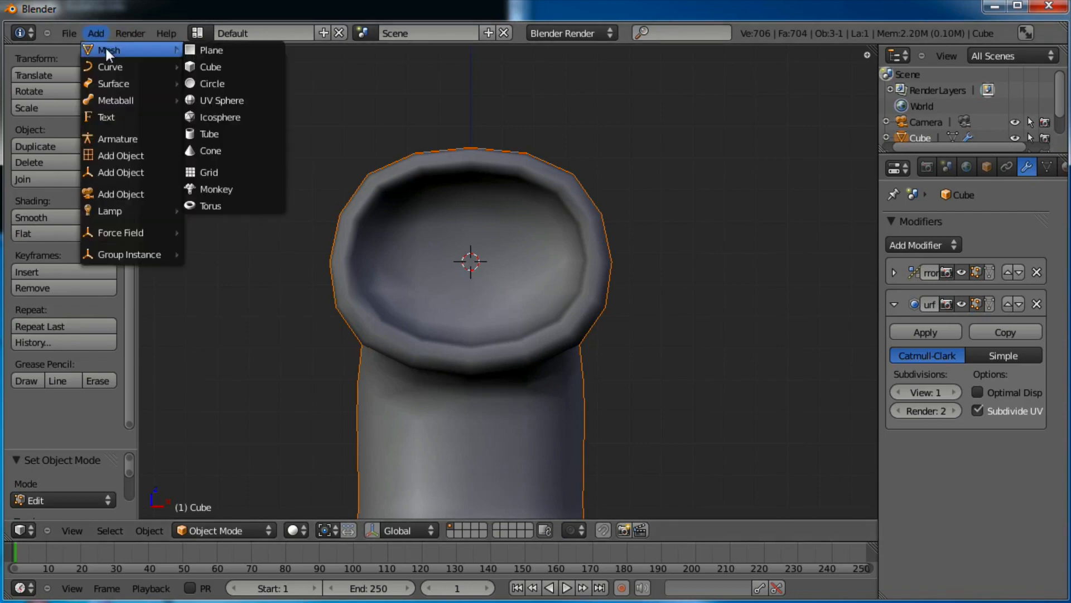
left_click(235, 101)
scroll(538, 230, "down", 3)
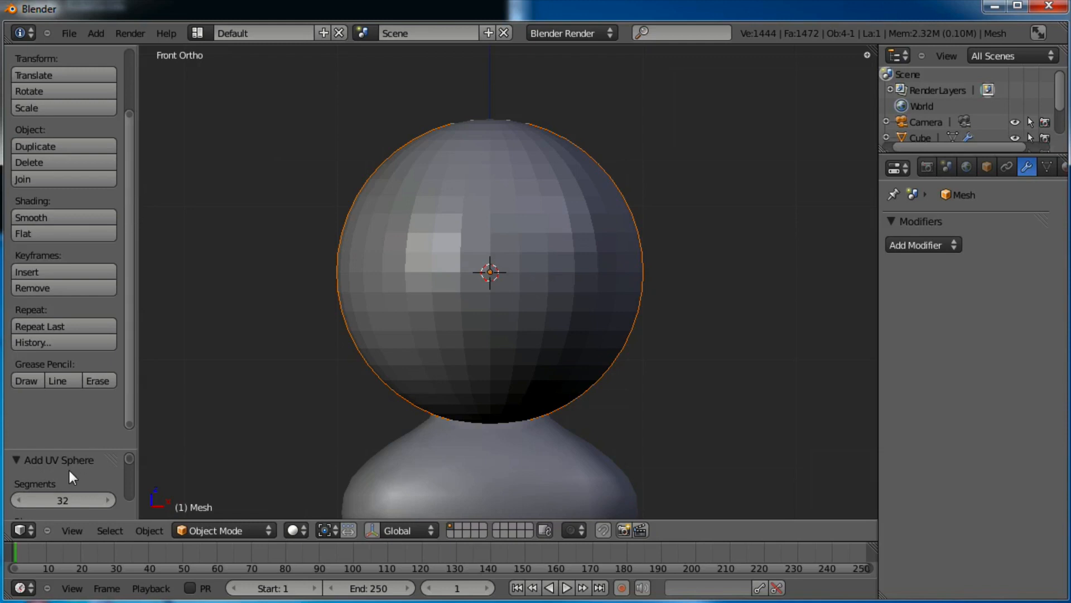
scroll(84, 380, "down", 3)
scroll(83, 380, "down", 3)
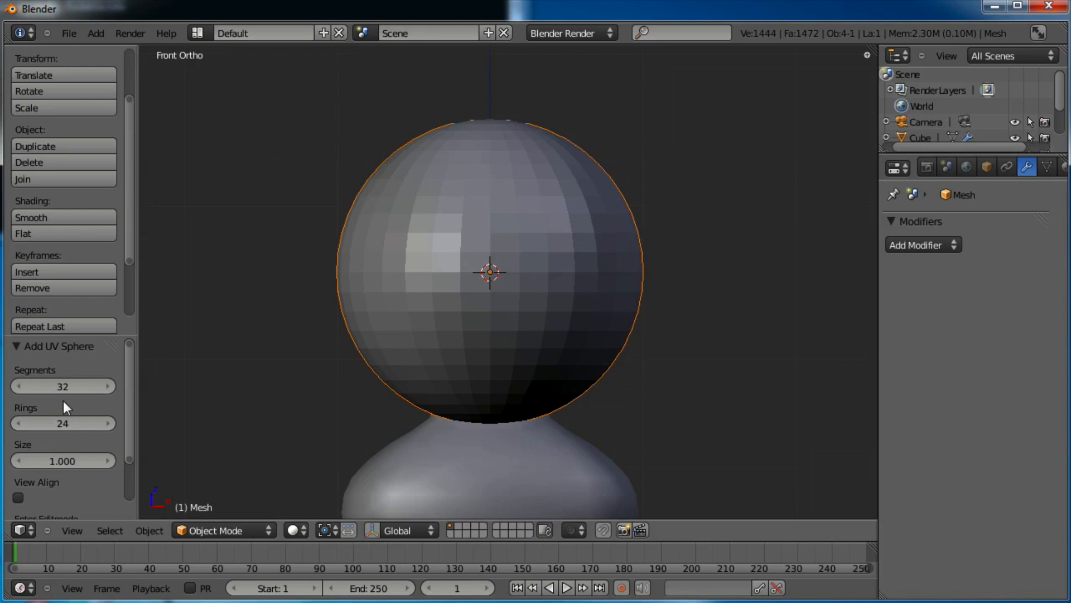
left_click_drag(72, 389, 35, 390)
left_click_drag(73, 424, 48, 428)
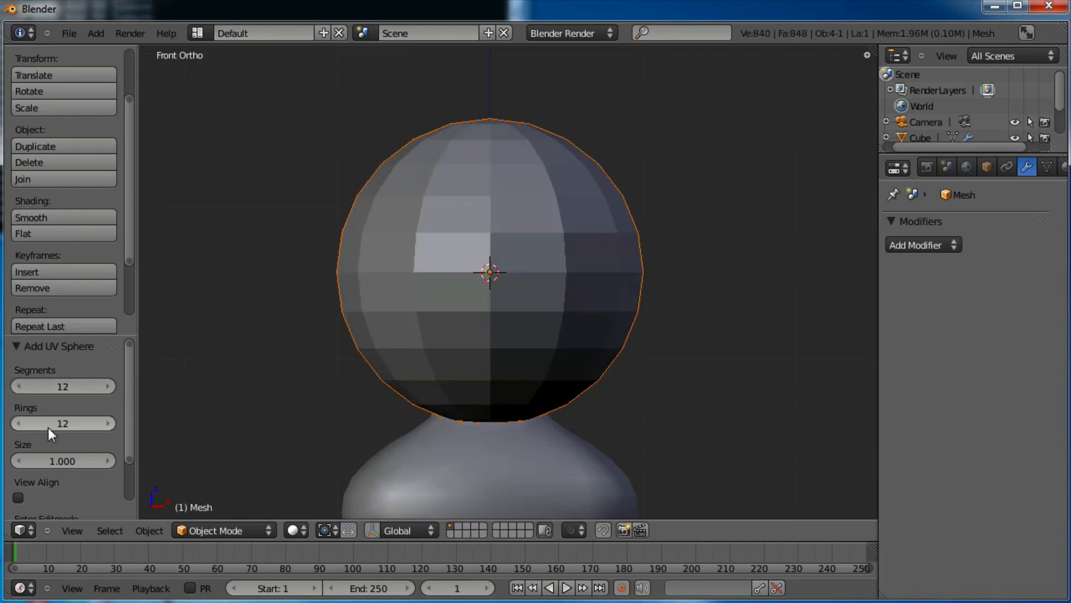
left_click_drag(78, 463, 21, 460)
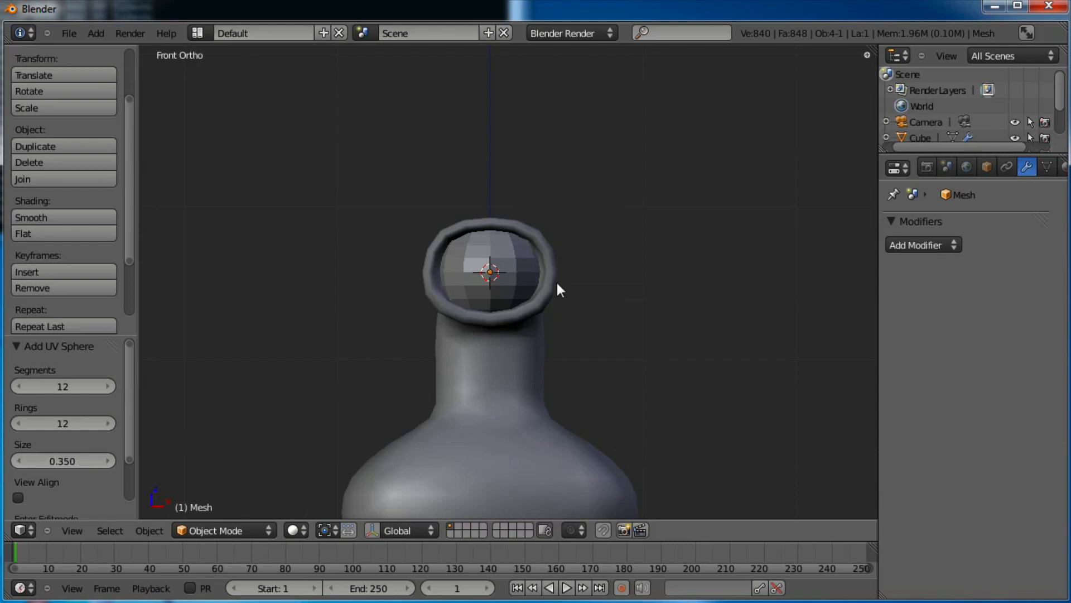
Rotate the eye sphere 90 degrees about X in Edit Mode
key("Tab")
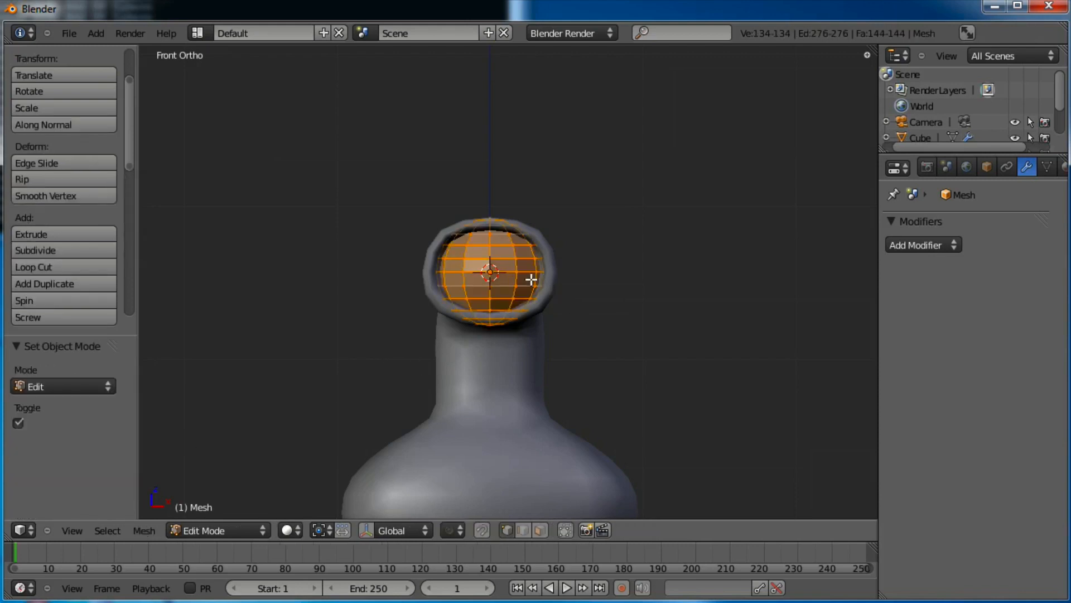
key("r")
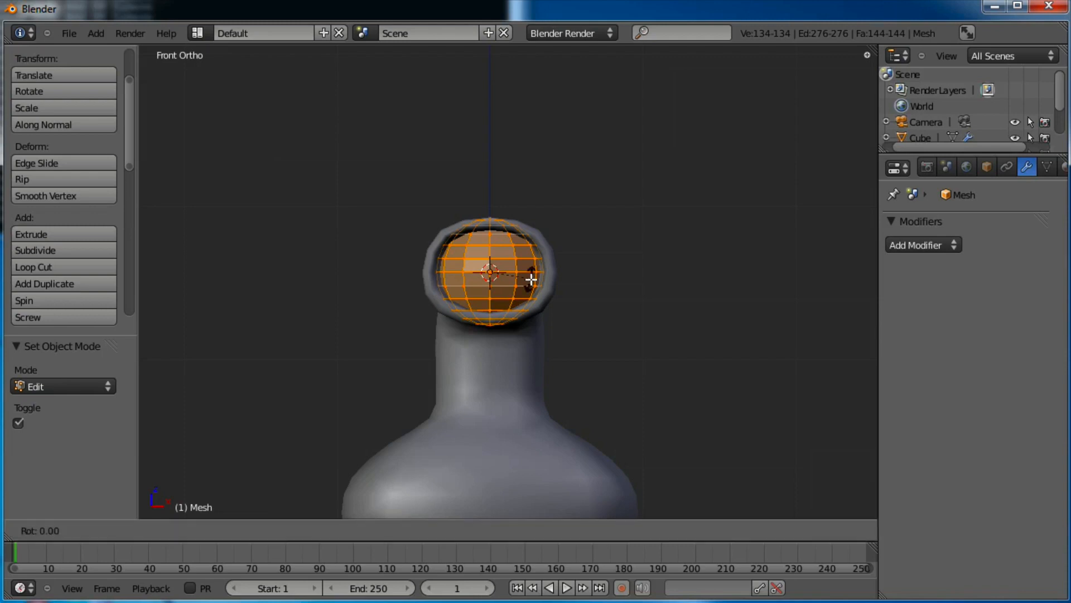
type("x")
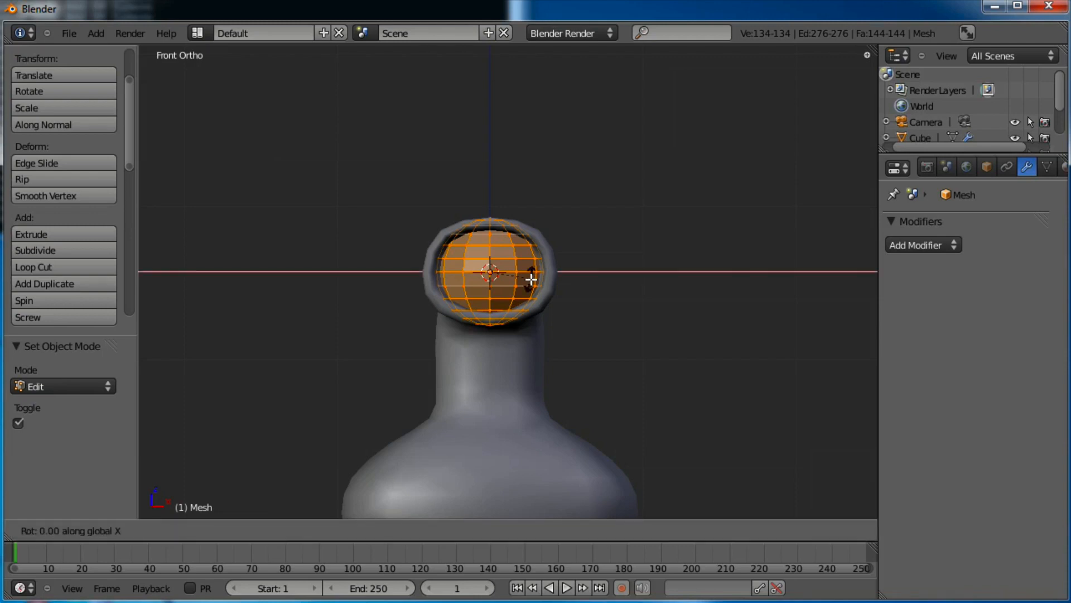
type("90")
key("Return")
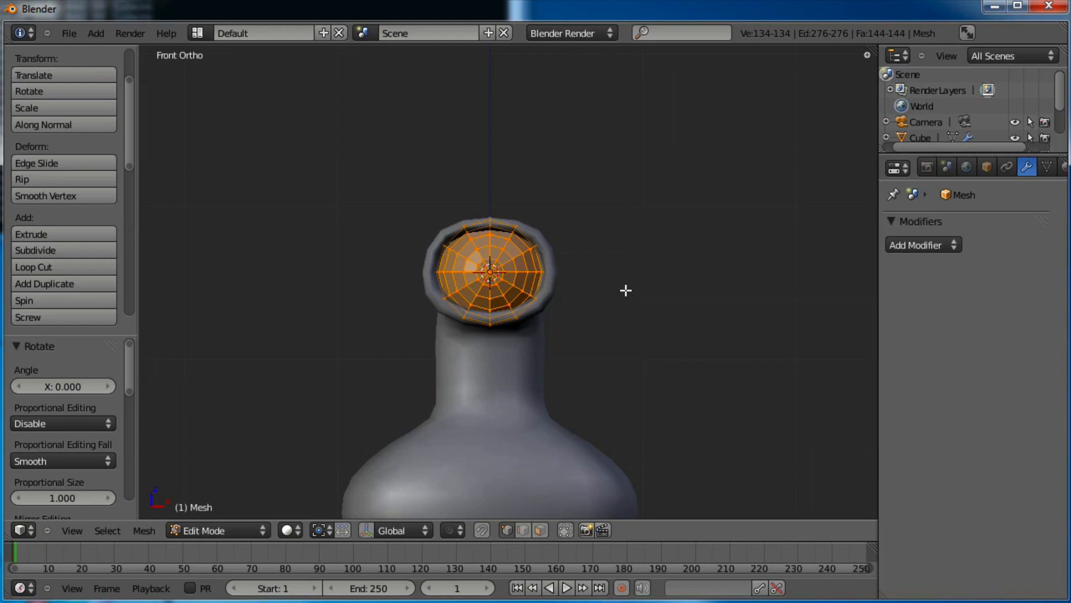
In right view with wireframe, move the eye sphere -0.137 along Y into the neck opening
middle_click_drag(626, 290, 517, 332)
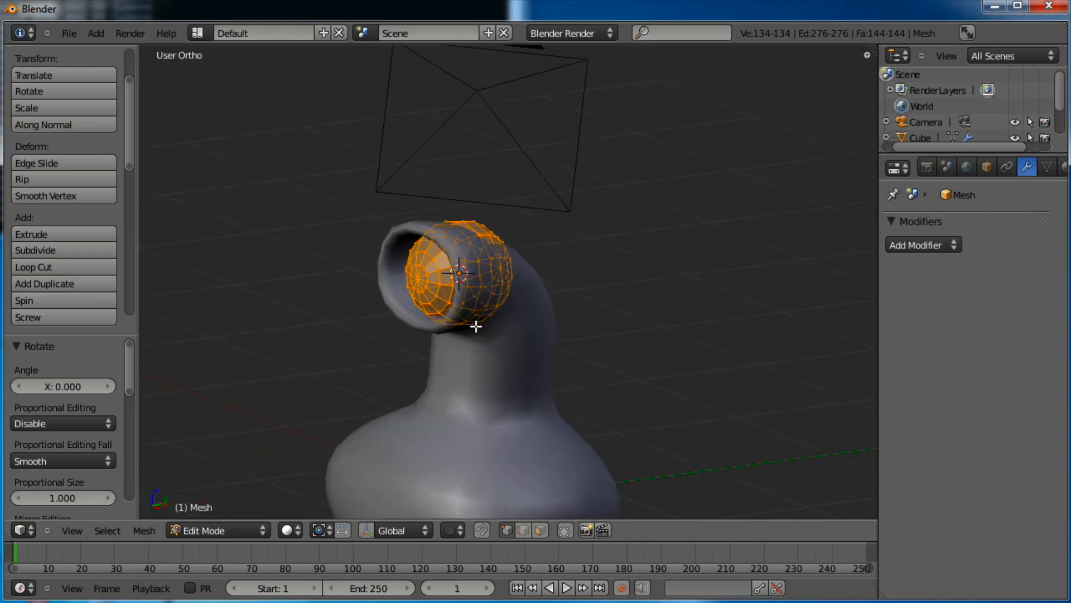
key("KP_3")
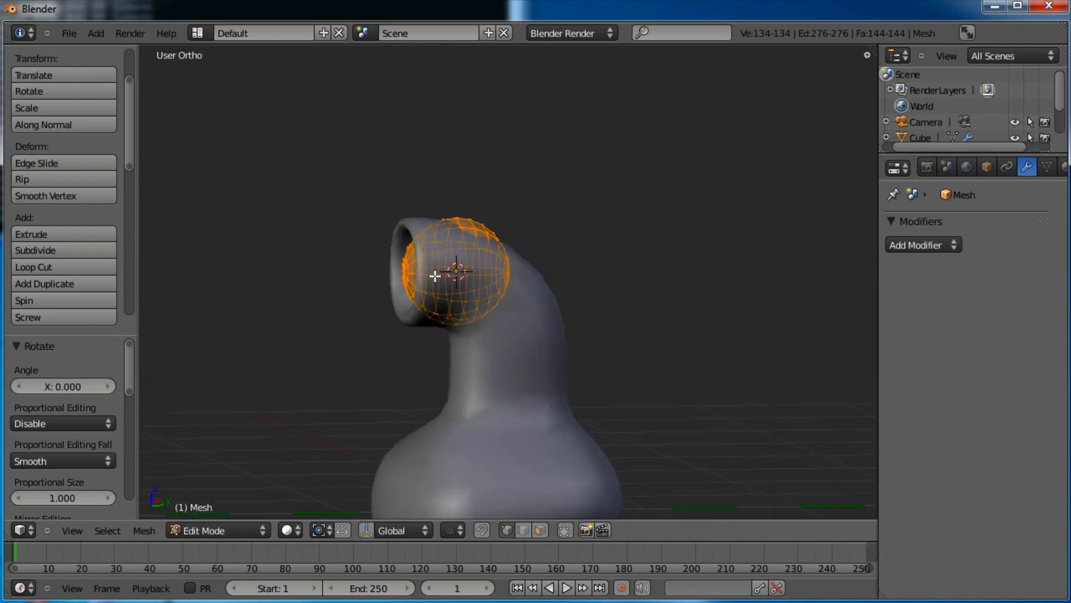
key("Tab")
key("z")
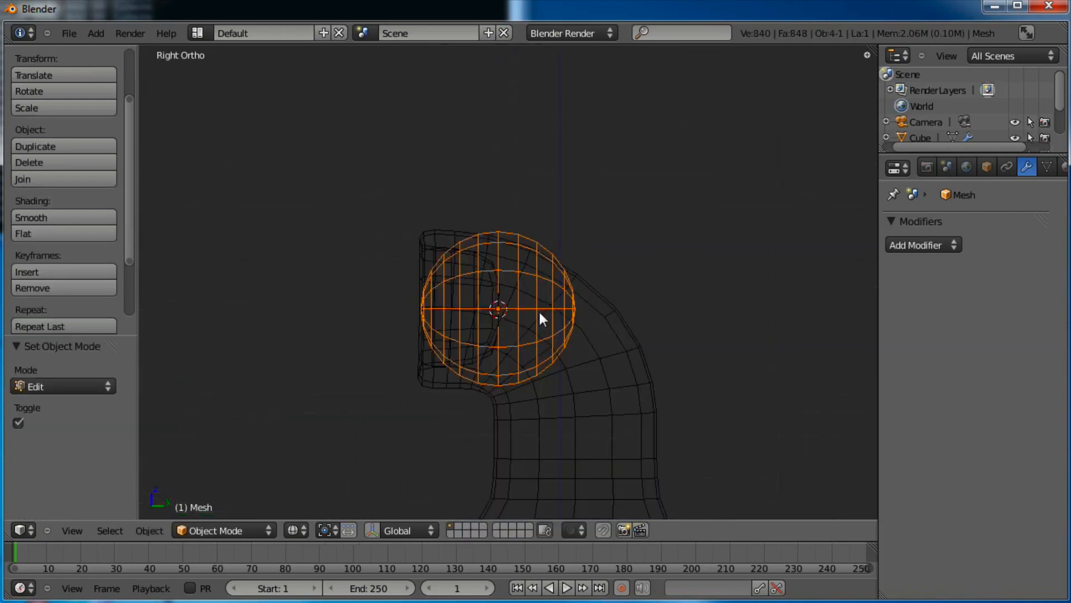
key("z")
key("x")
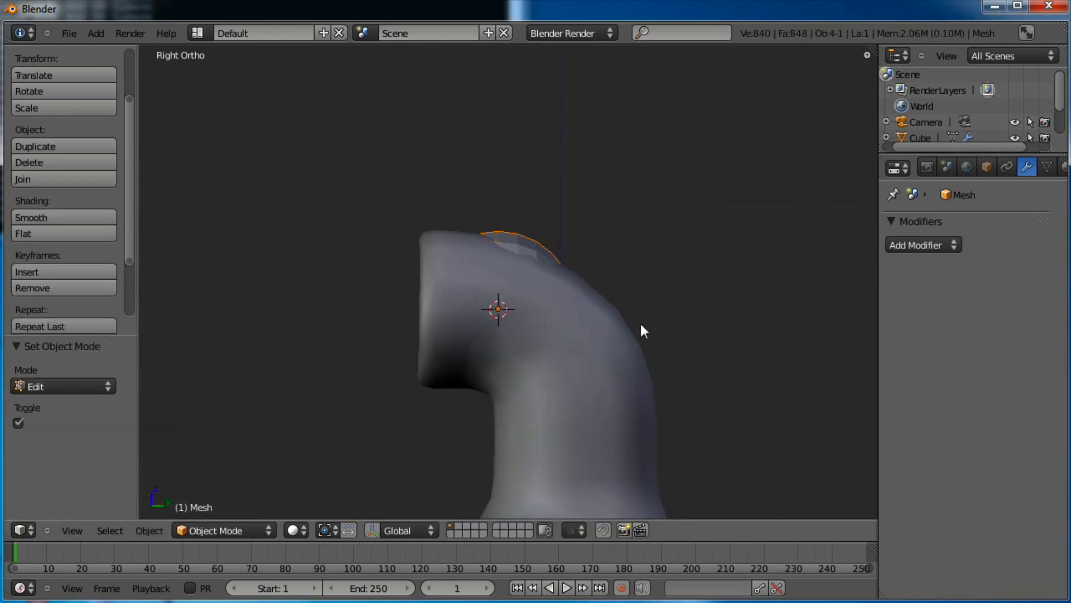
key("z")
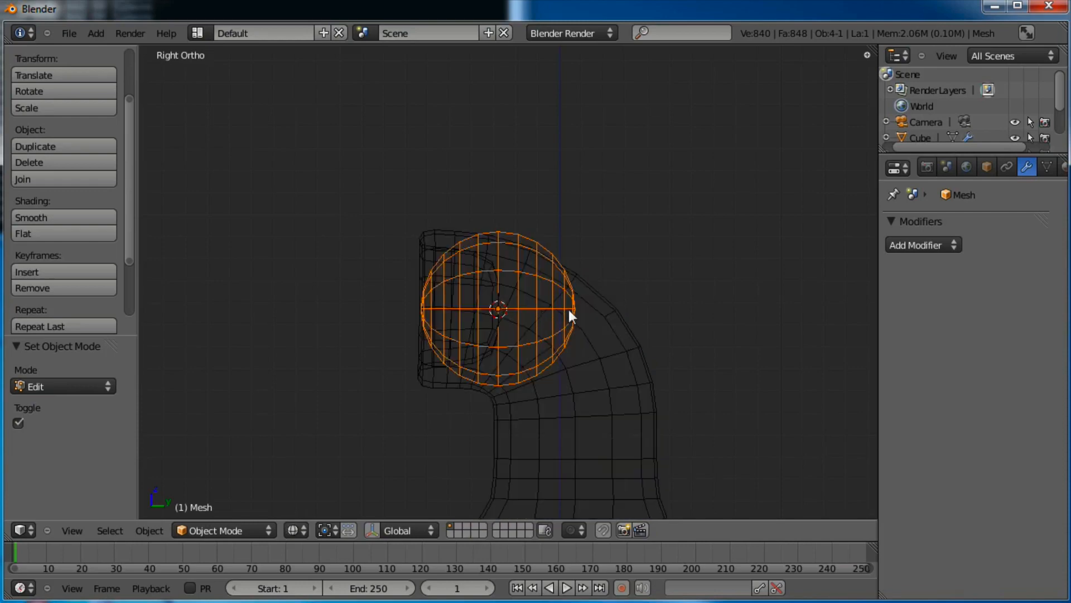
key("g")
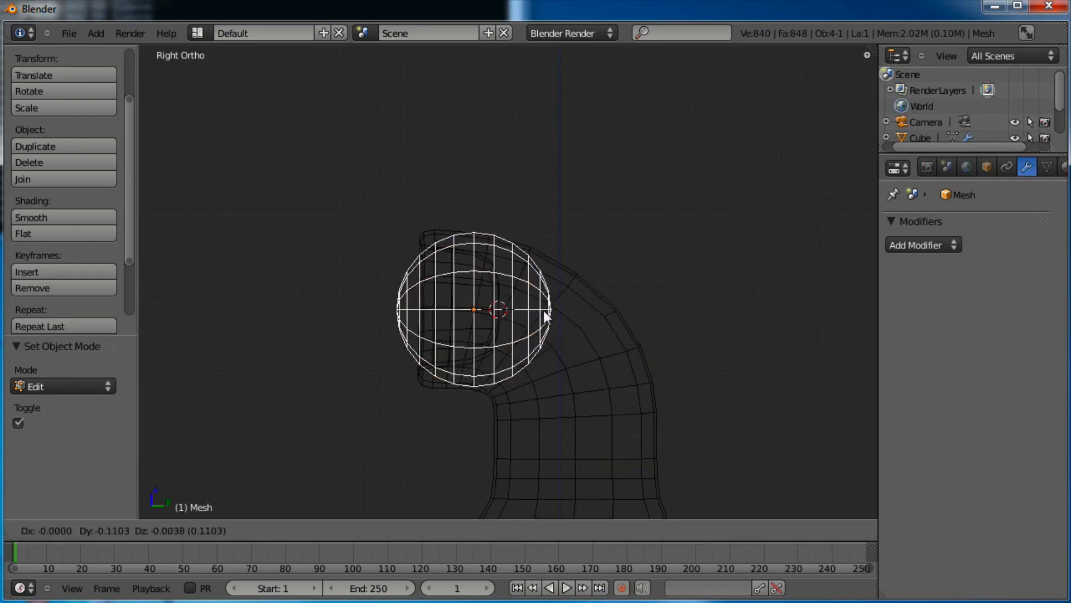
left_click(537, 312)
key("z")
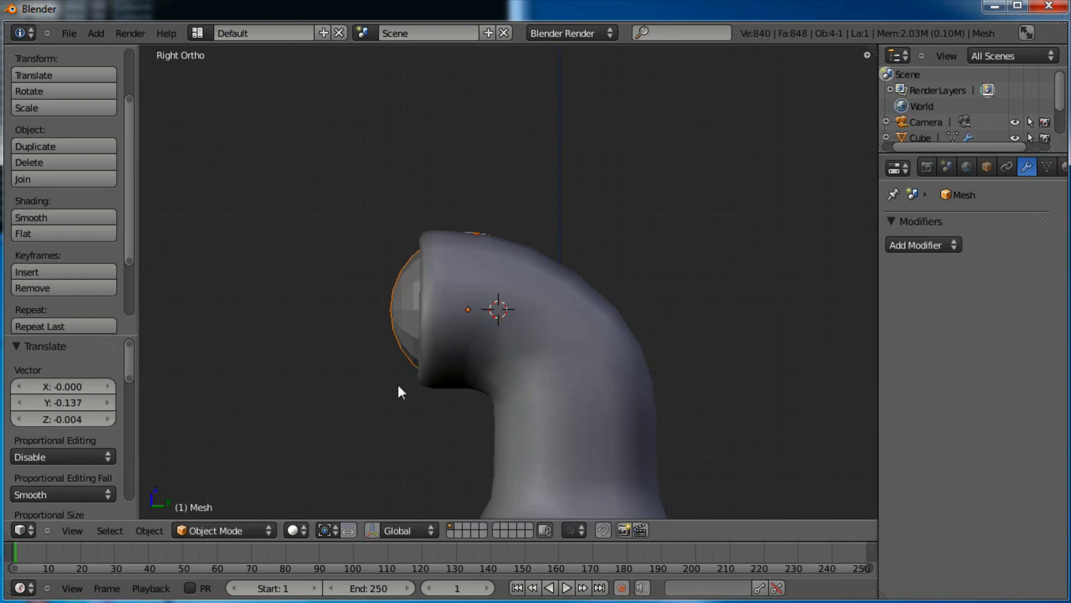
Select the neck body and switch it into Edit Mode
middle_click_drag(400, 391, 513, 315)
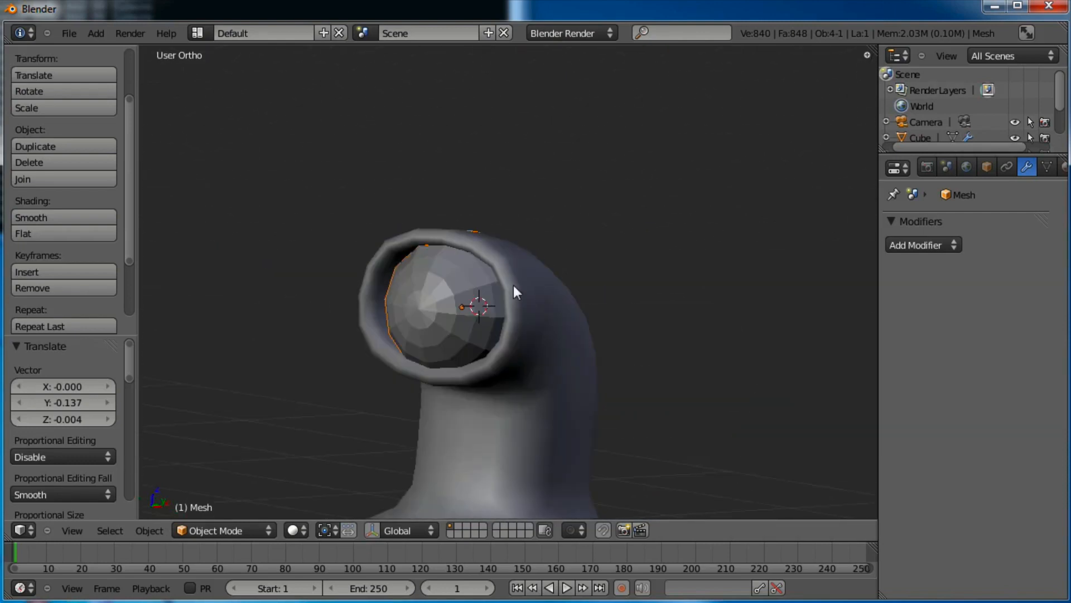
middle_click_drag(535, 418, 540, 292)
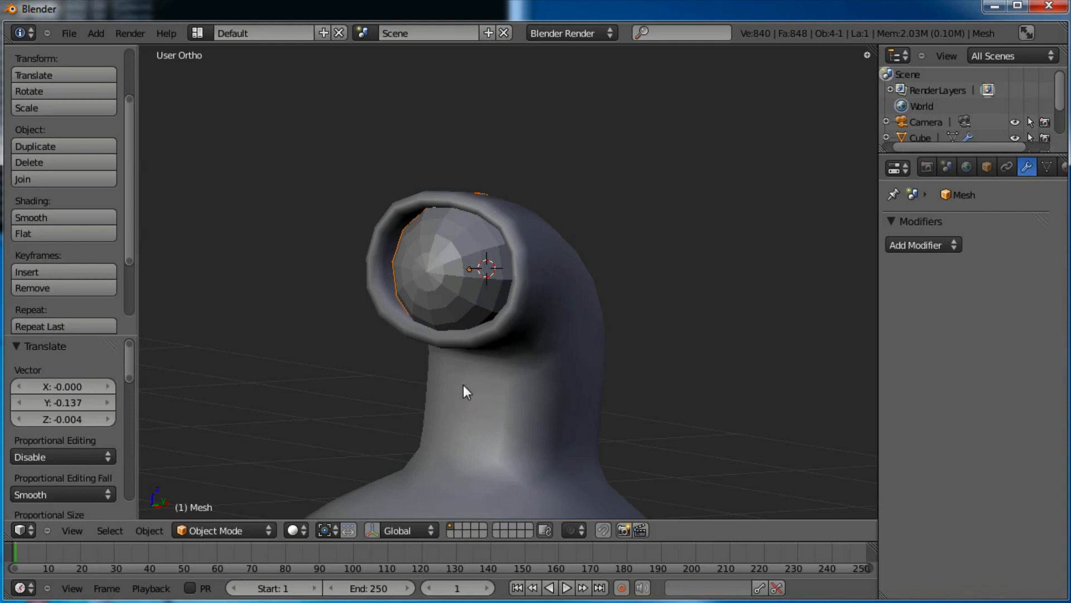
right_click(551, 397)
key("Tab")
Slide two rim edge loops along Y to 0.107 and move them inward
scroll(554, 427, "up", 3)
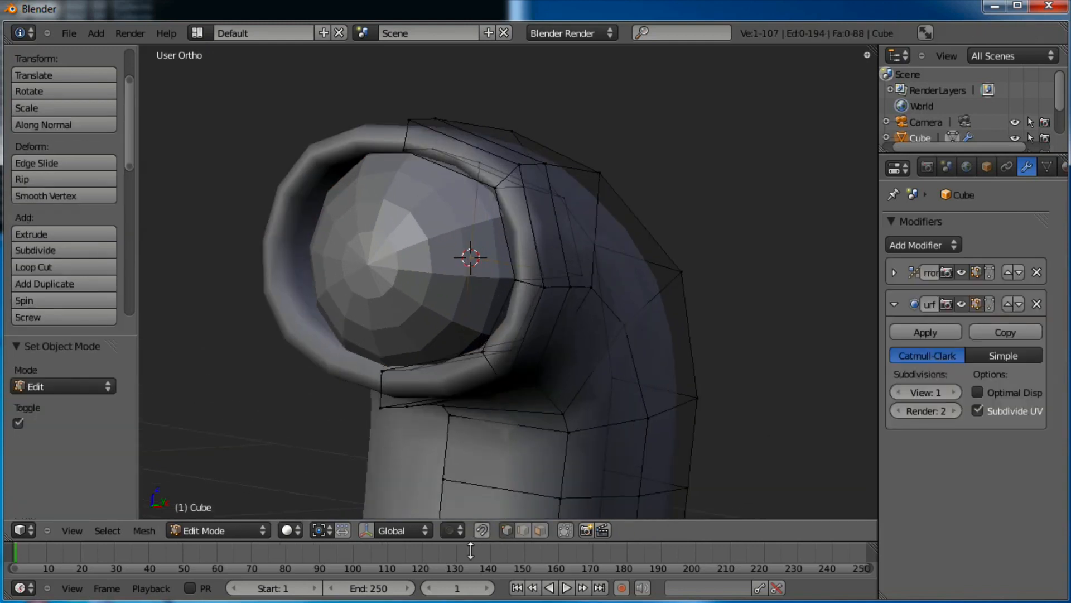
right_click(527, 283, "alt")
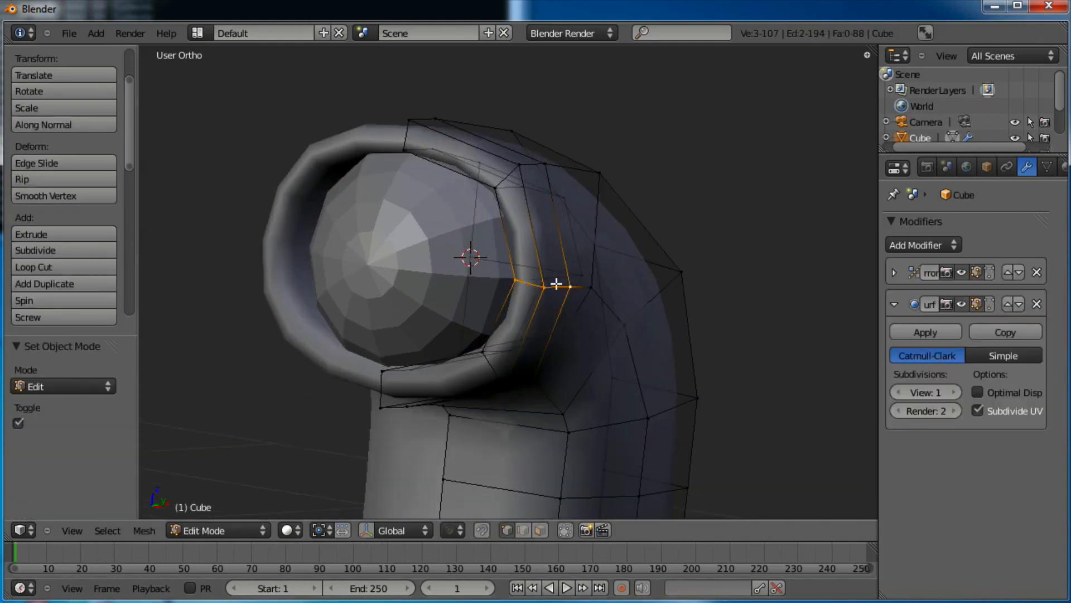
middle_click_drag(593, 251, 560, 301)
right_click(560, 296, "alt+shift")
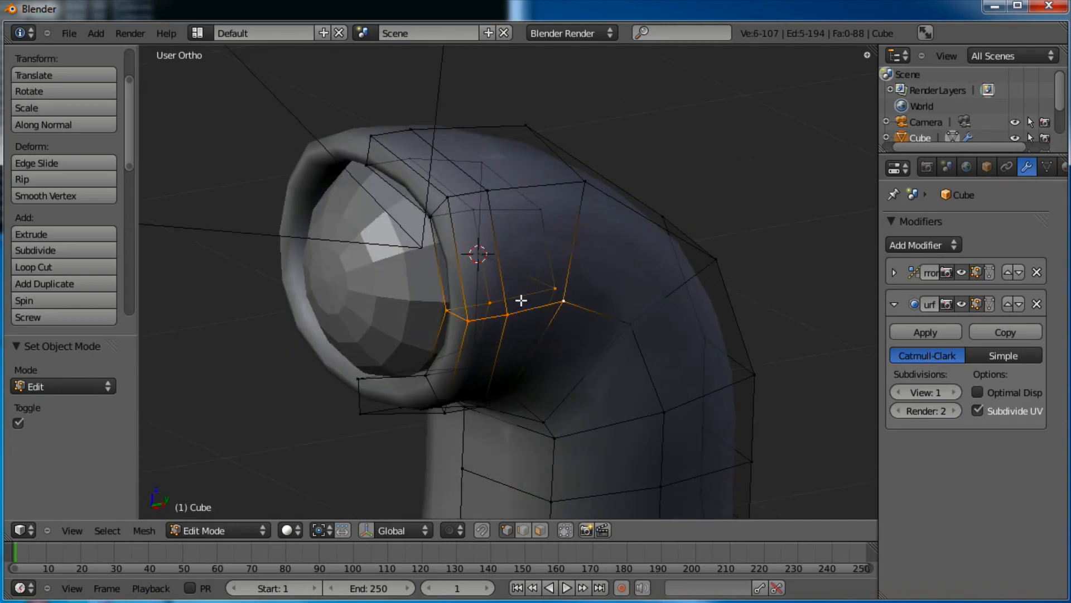
left_click(366, 530)
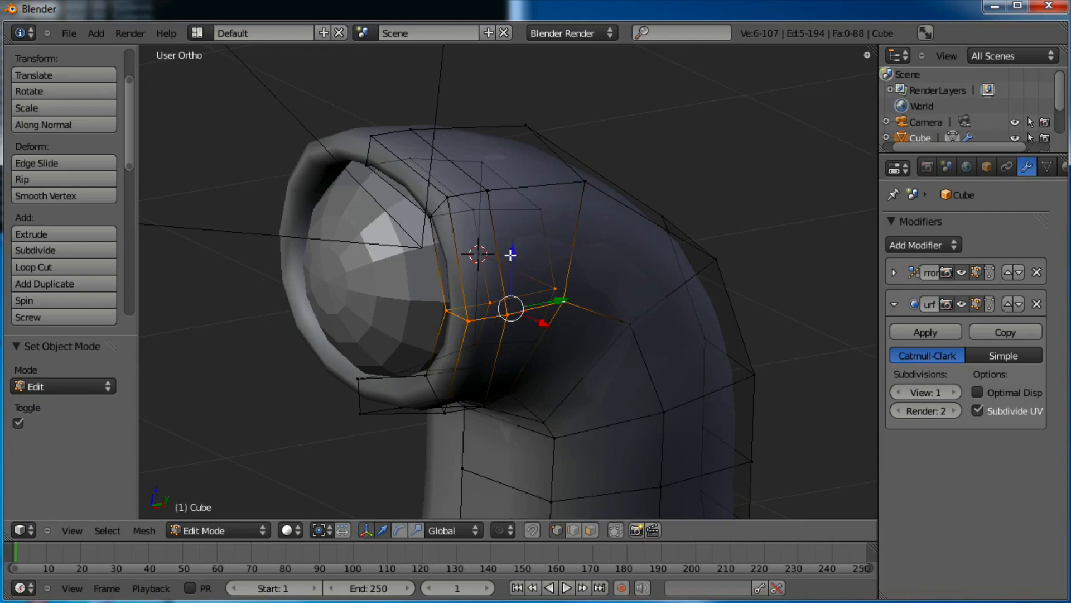
middle_click_drag(589, 286, 593, 268)
left_click_drag(520, 325, 578, 306)
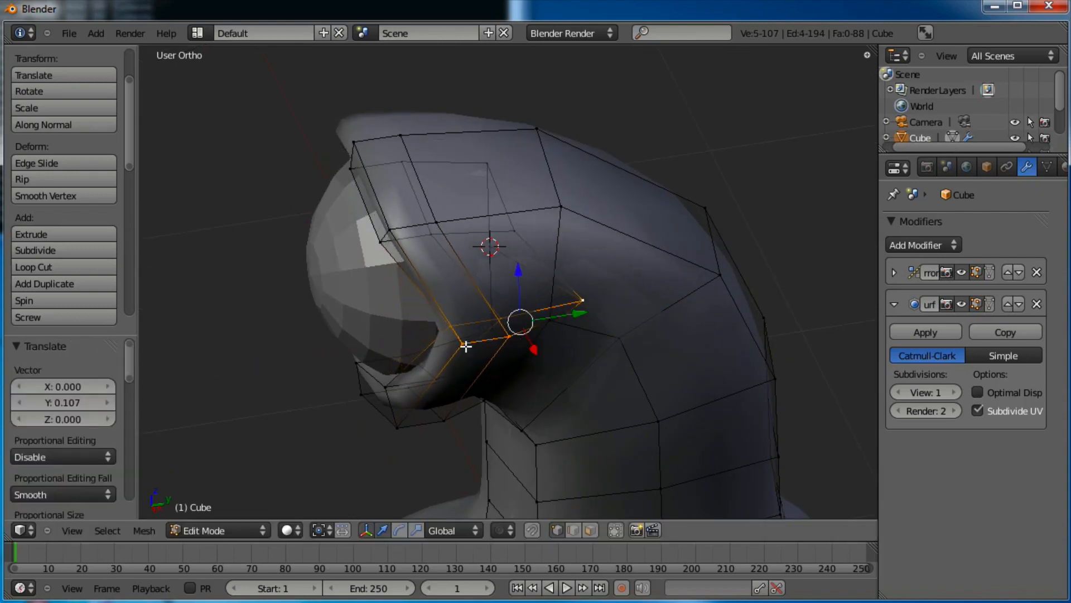
middle_click_drag(578, 305, 574, 279)
key("g")
left_click(693, 294)
Select the socket's upper rim loop and move it closer around the eye
right_click(555, 180)
right_click(542, 192, "shift")
right_click(526, 221, "shift")
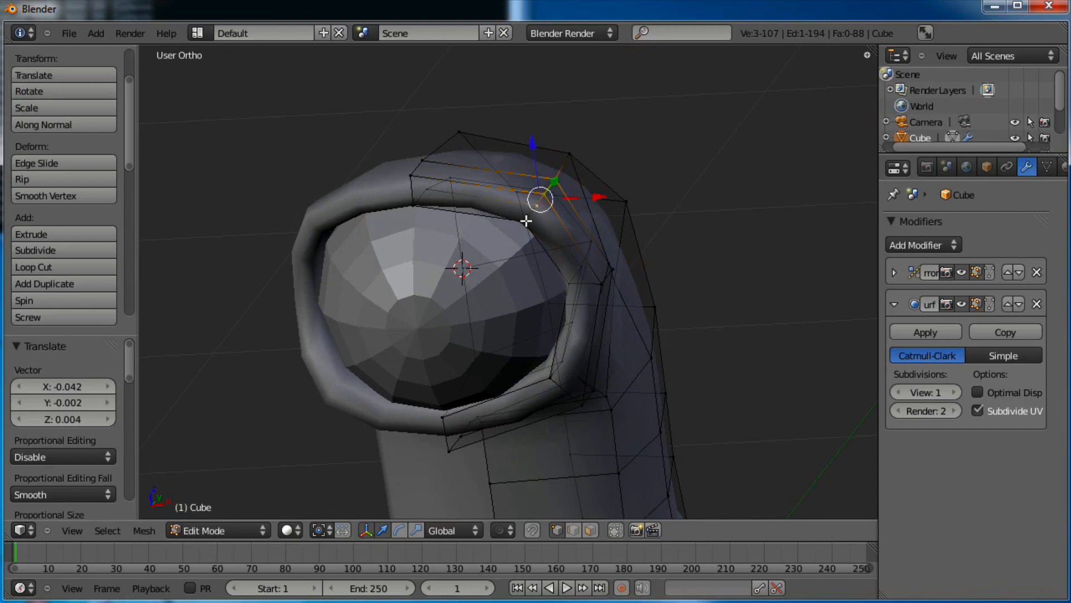
right_click(551, 191, "alt")
key("ctrl+z")
middle_click_drag(649, 211, 634, 220)
right_click(553, 200, "alt")
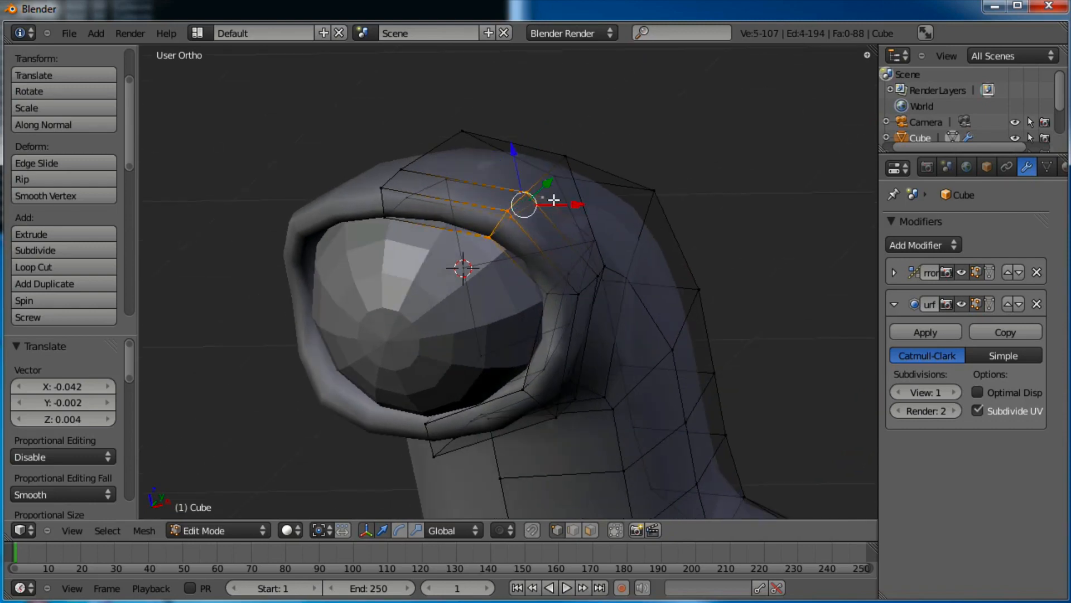
middle_click_drag(470, 301, 651, 210)
key("g")
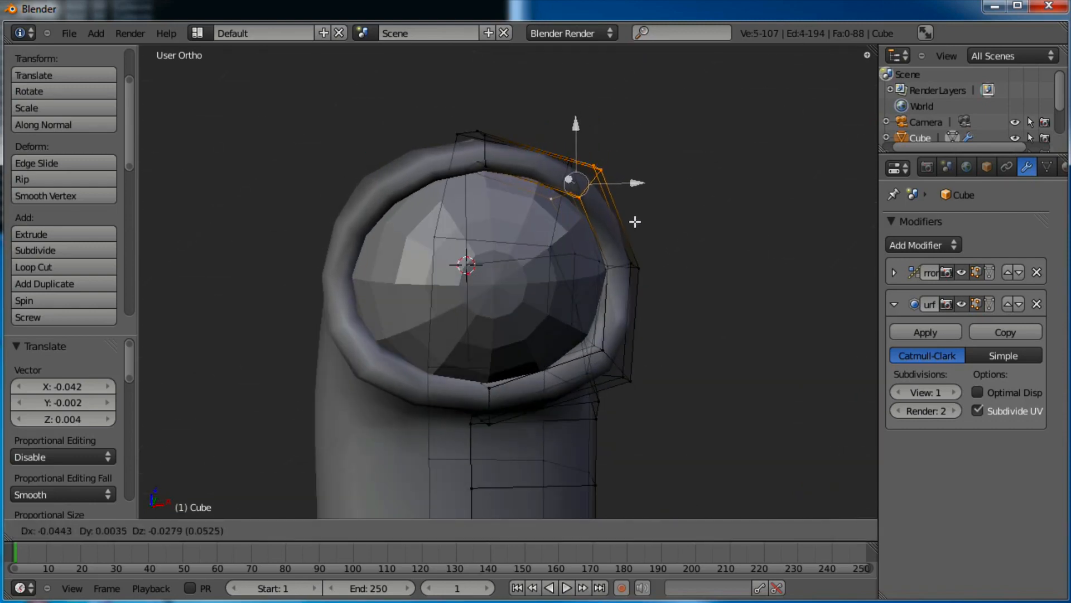
left_click(628, 224)
Move the lower inner rim loop, leave Edit Mode and select the eye sphere
middle_click_drag(627, 223, 593, 335)
right_click(548, 343, "alt")
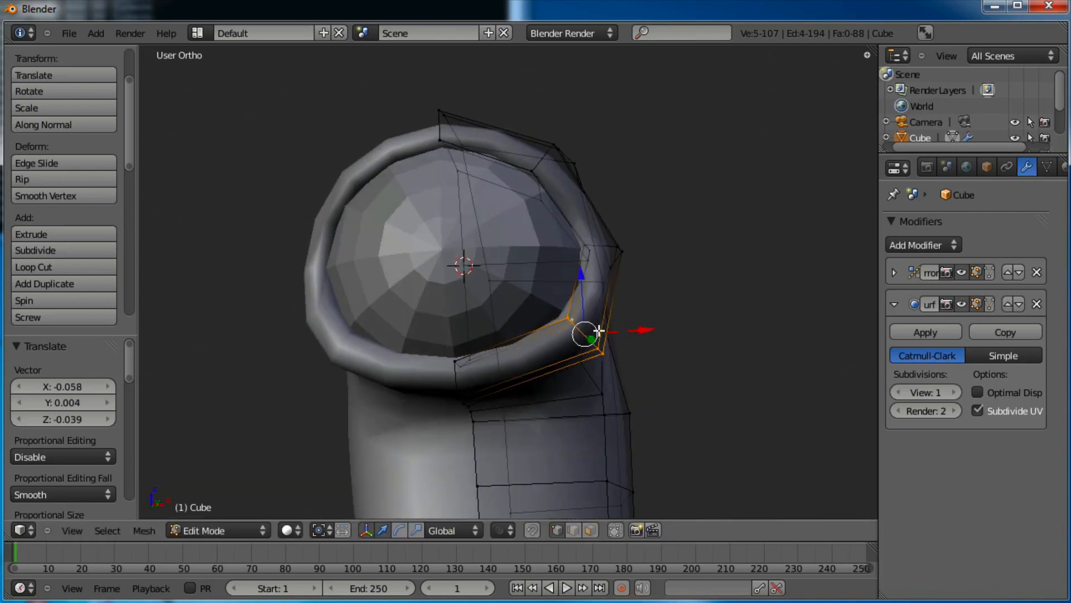
key("g")
left_click(576, 323)
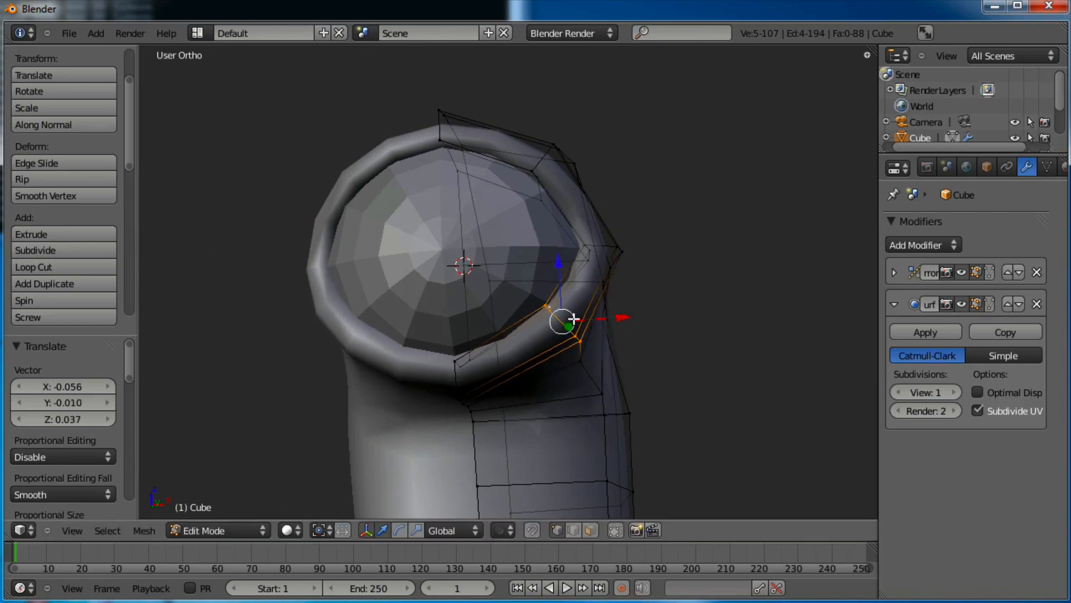
key("Tab")
middle_click_drag(574, 320, 567, 353)
right_click(533, 326)
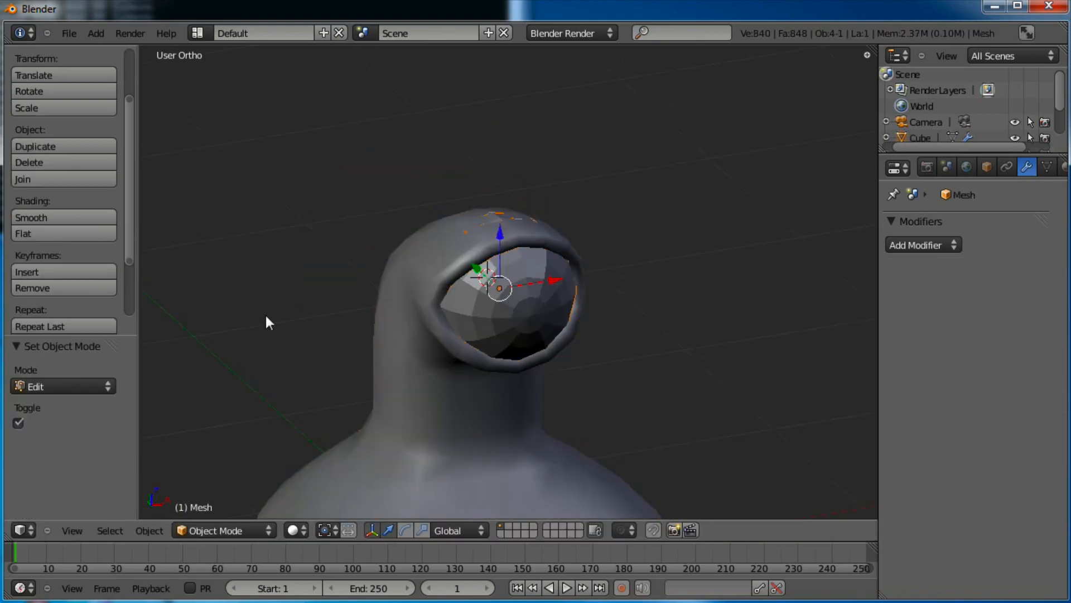
Apply Smooth shading to the eye sphere, switch to Right Ortho view and select the neck body
left_click(89, 219)
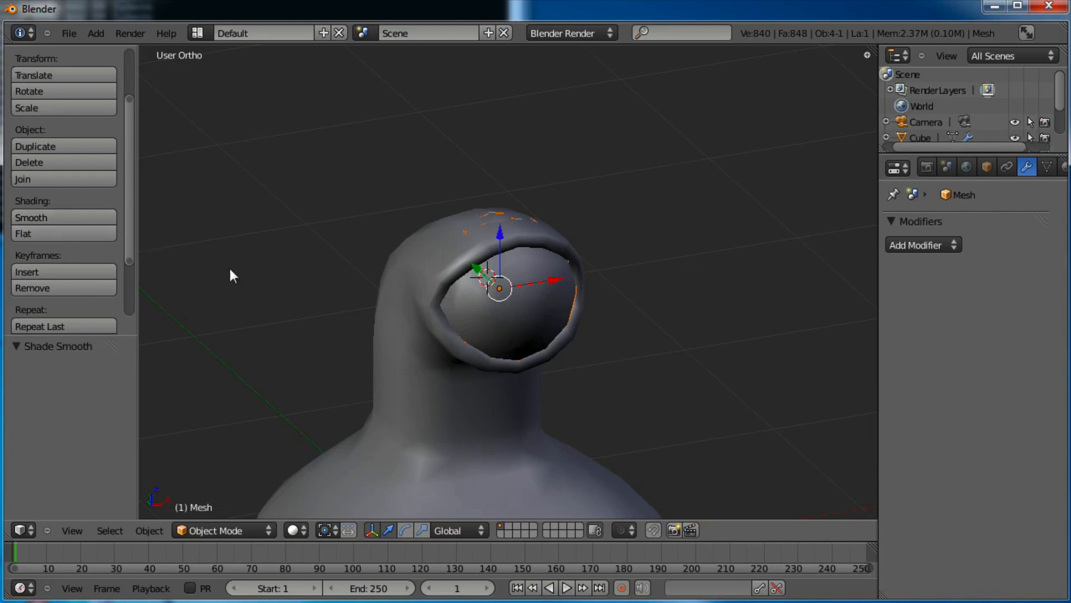
middle_click_drag(631, 356, 381, 377)
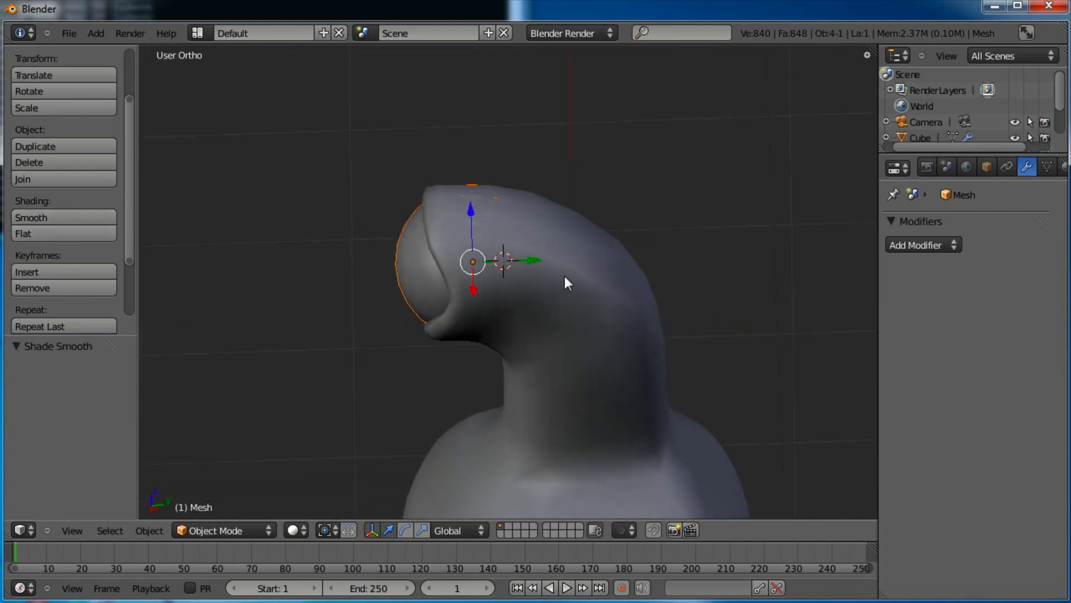
right_click(488, 213)
right_click(450, 225)
key("KP_3")
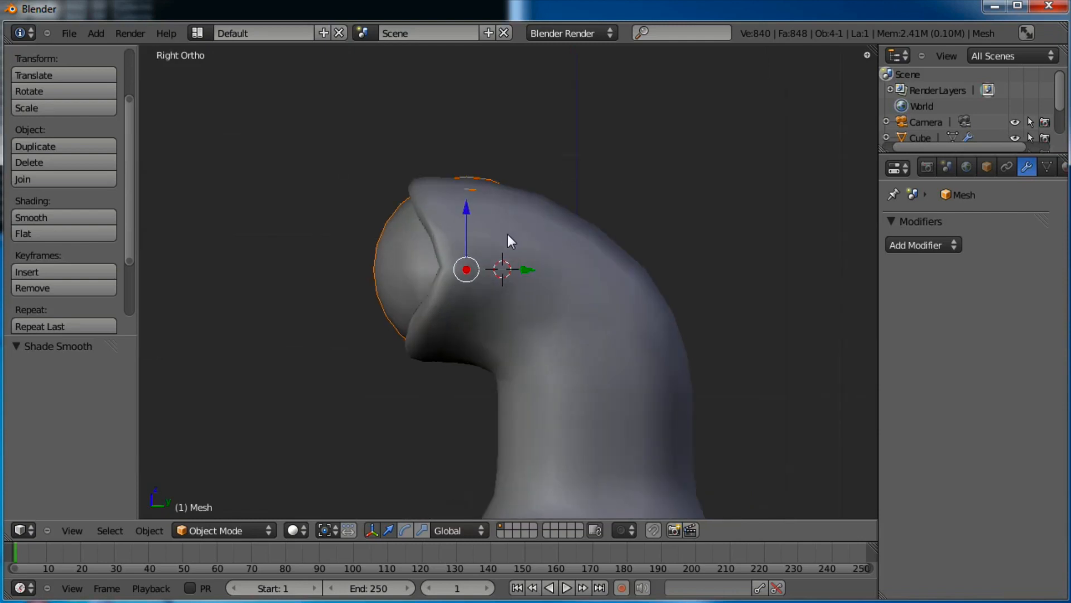
right_click(573, 232)
In Edit Mode, shift the head's top vertices slightly up-left
key("Tab")
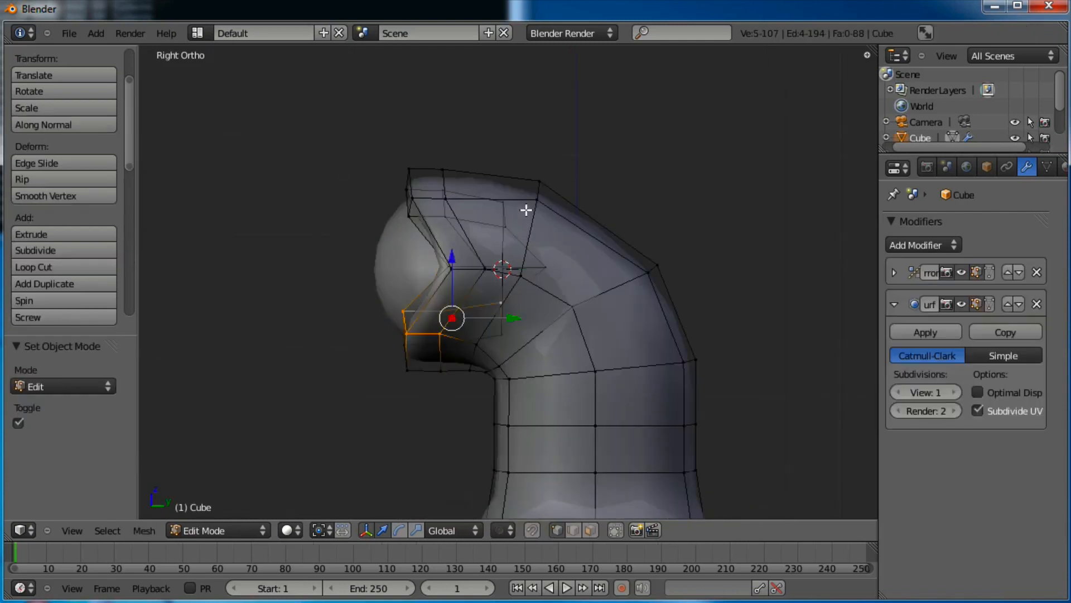
scroll(574, 246, "up", 2)
key("a")
key("b")
left_click_drag(492, 155, 445, 241)
key("g")
left_click(616, 213)
Slightly move a column of vertices near the mouth
key("a")
key("b")
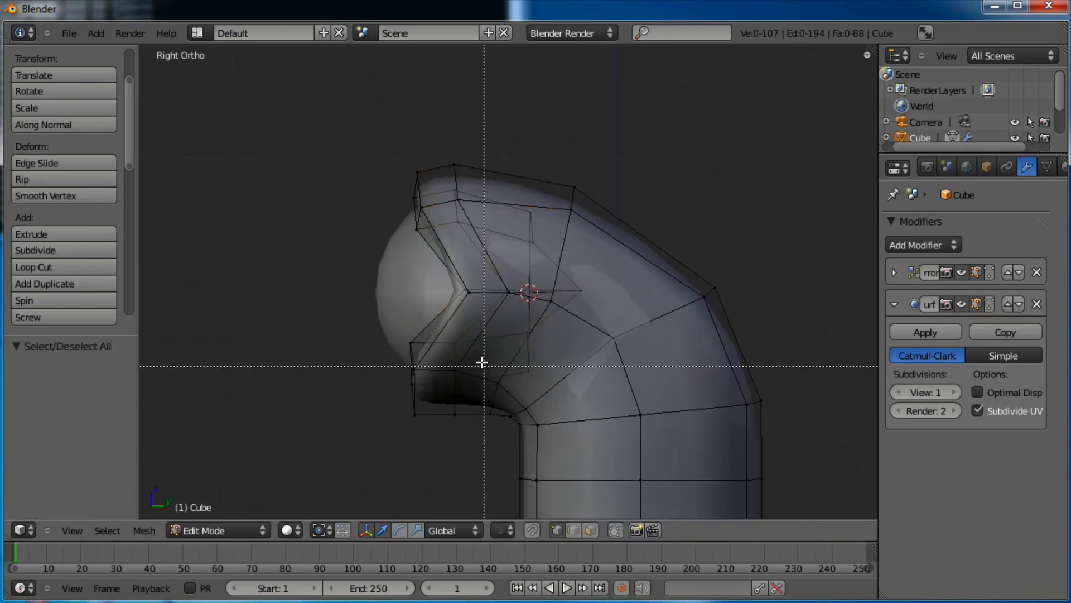
left_click_drag(477, 343, 447, 438)
key("g")
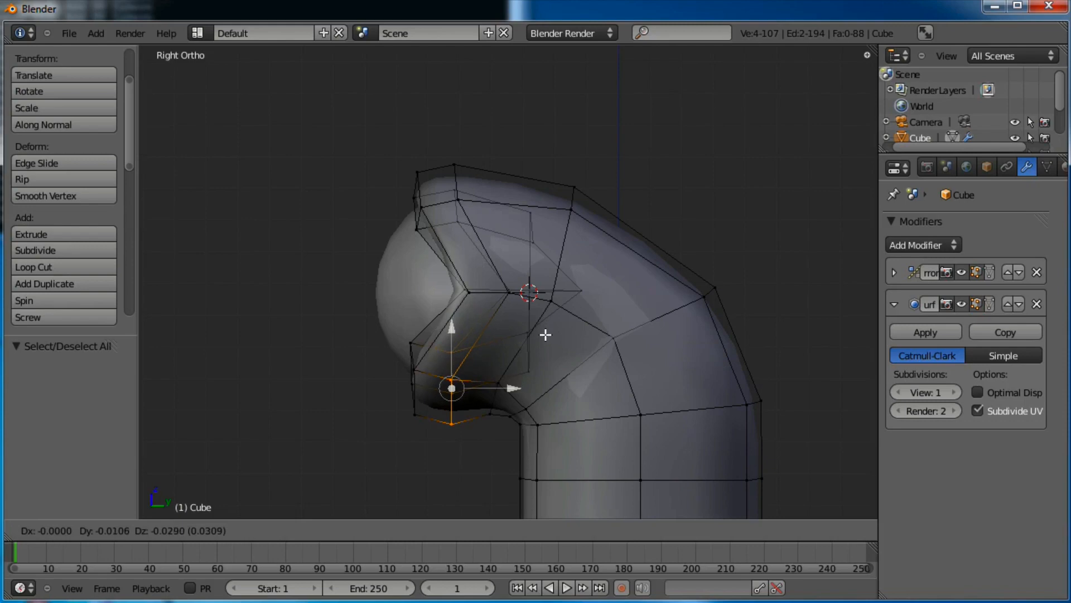
left_click(545, 334)
key("a")
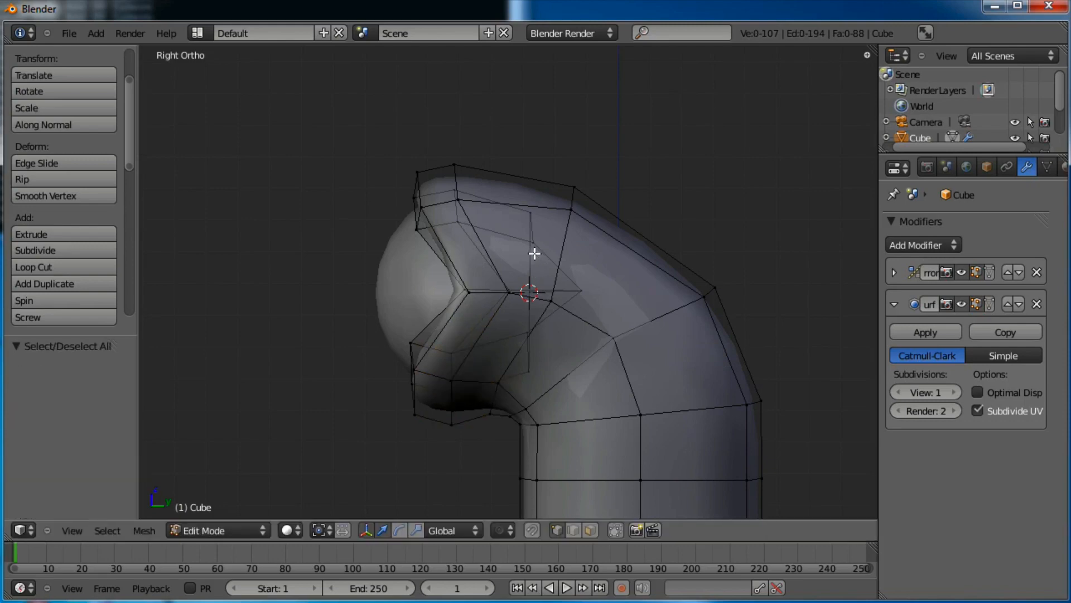
Add a loop cut across the head and raise two of its top vertices
key("ctrl+r")
left_click(532, 198)
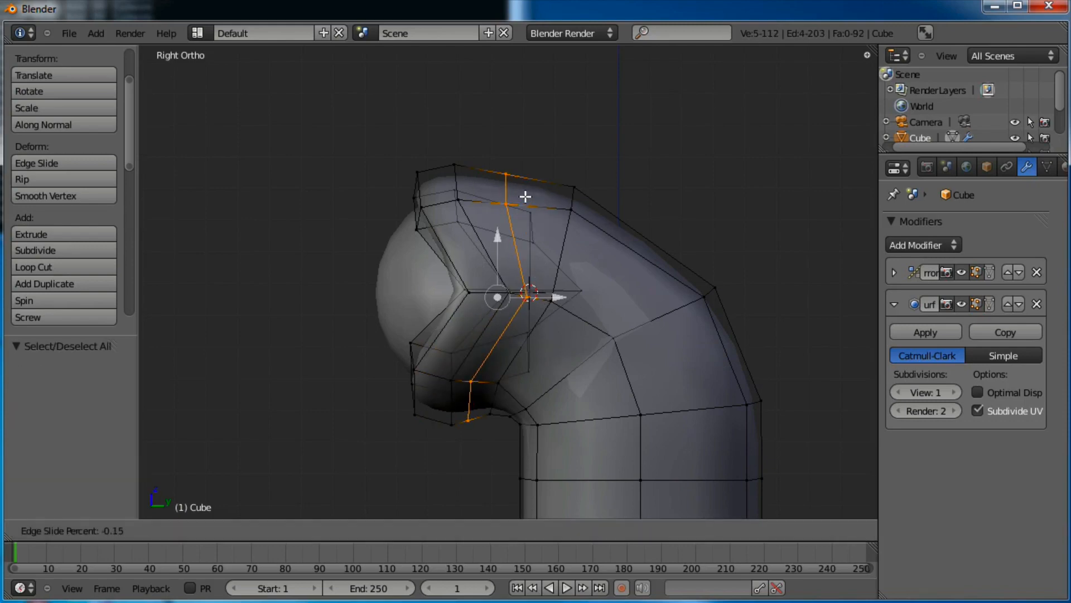
left_click(521, 182)
key("a")
right_click(516, 170)
right_click(501, 214, "shift")
key("g")
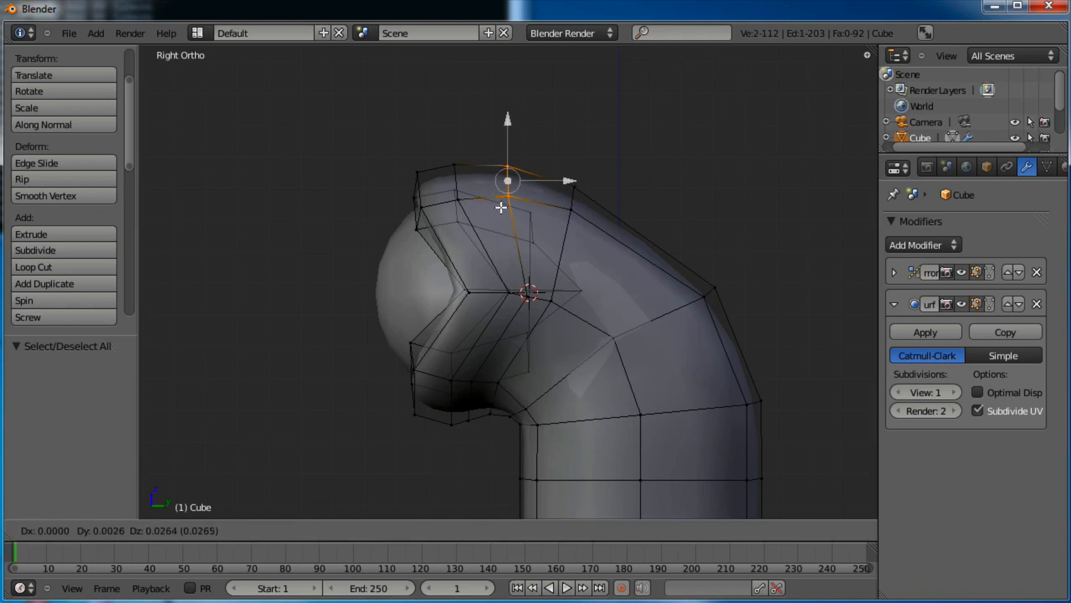
left_click(502, 204)
key("a")
Reposition the two vertices just below the mouth
left_click(482, 373)
key("b")
left_click_drag(483, 370, 466, 426)
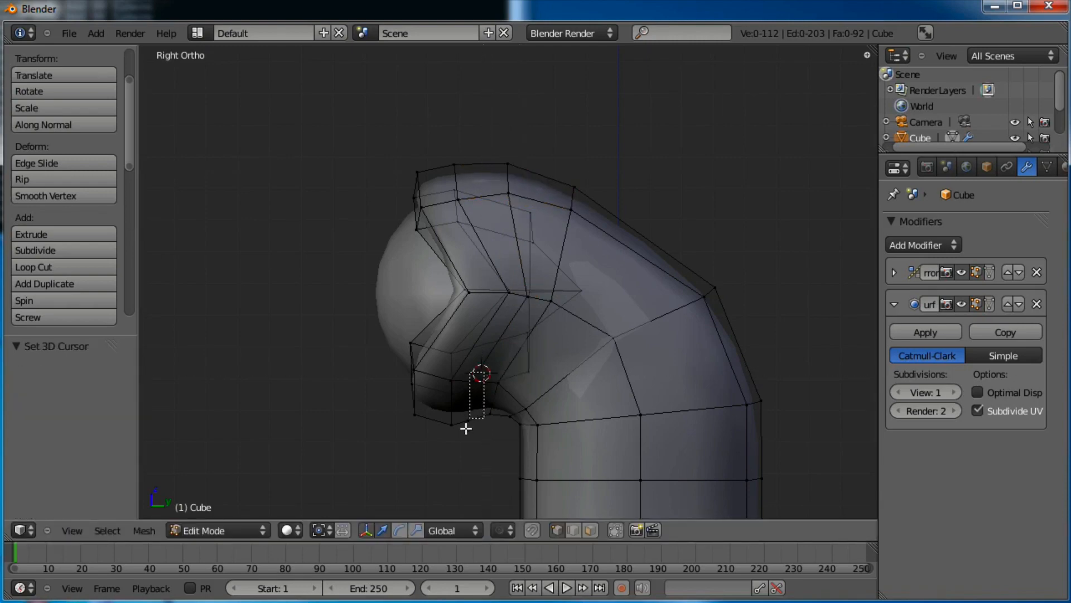
key("g")
left_click(467, 440)
key("a")
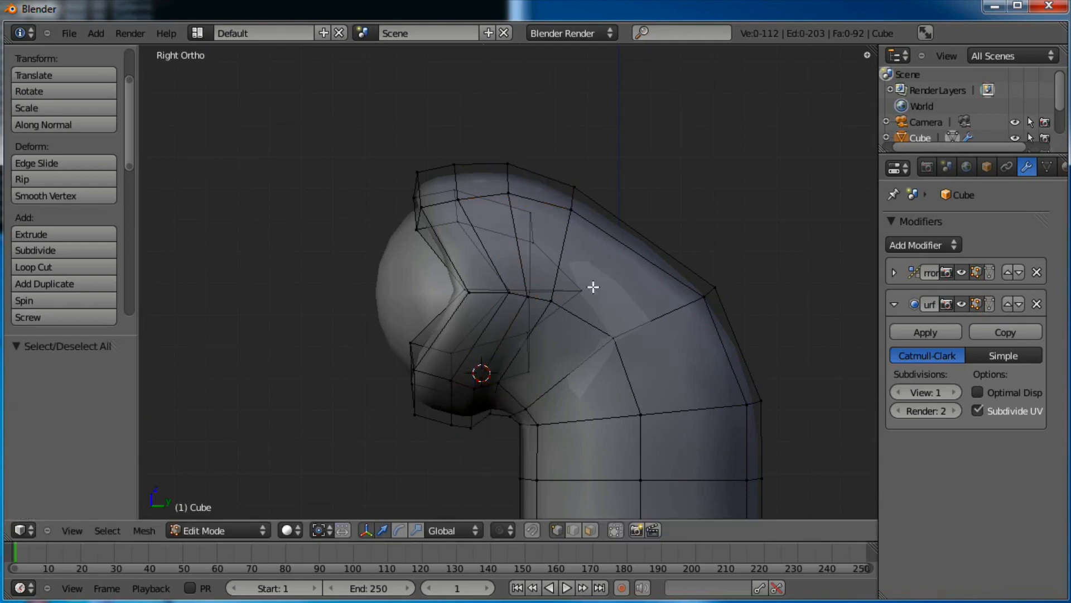
Lift the outer vertex of the neck-bend loop to round the curve, then reframe the whole mesh
left_click(624, 253)
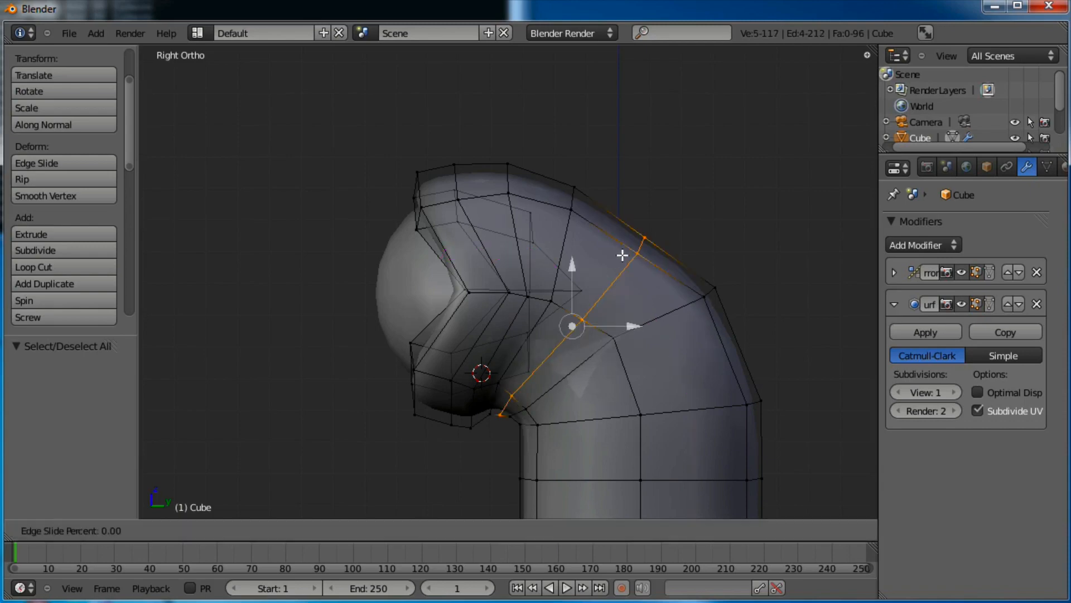
left_click(626, 251)
key("a")
left_click(660, 217)
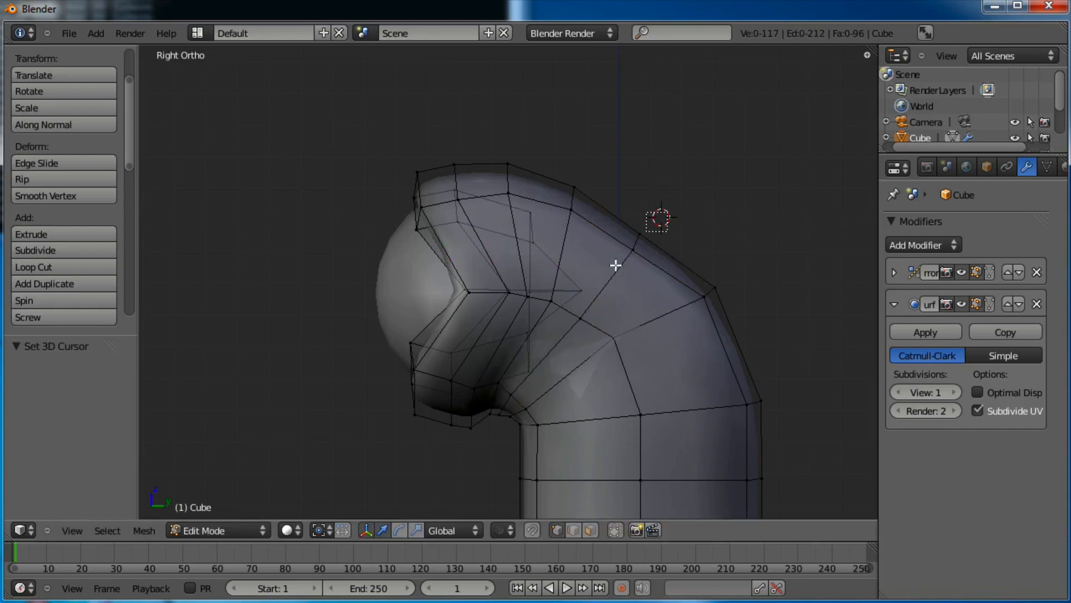
right_click(614, 262)
key("g")
left_click(606, 259)
key("a")
scroll(606, 259, "down", 4)
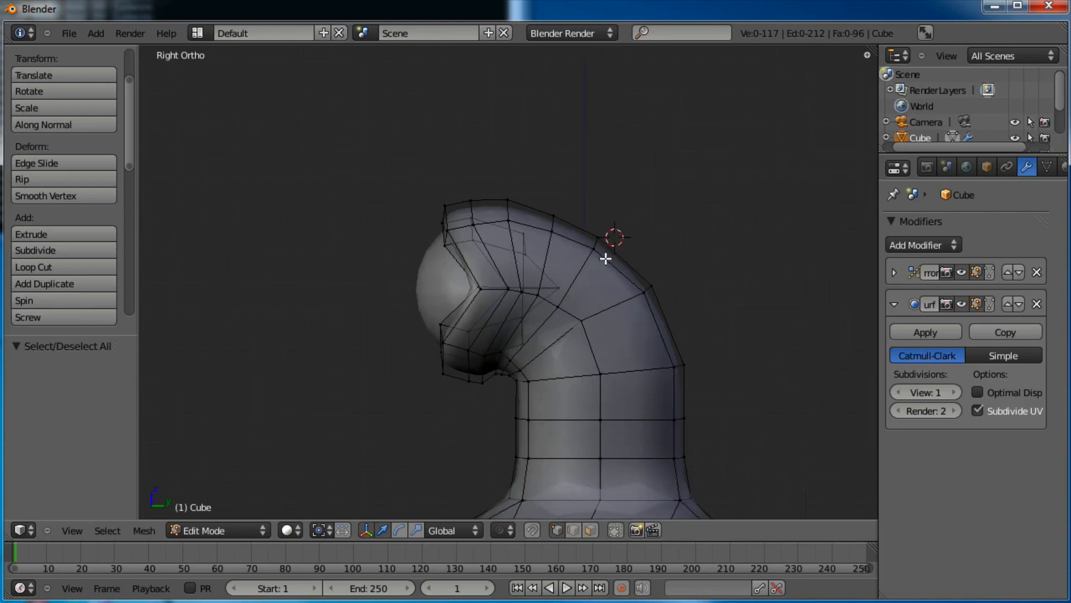
middle_click_drag(579, 298, 589, 273, "shift")
scroll(588, 279, "up", 5)
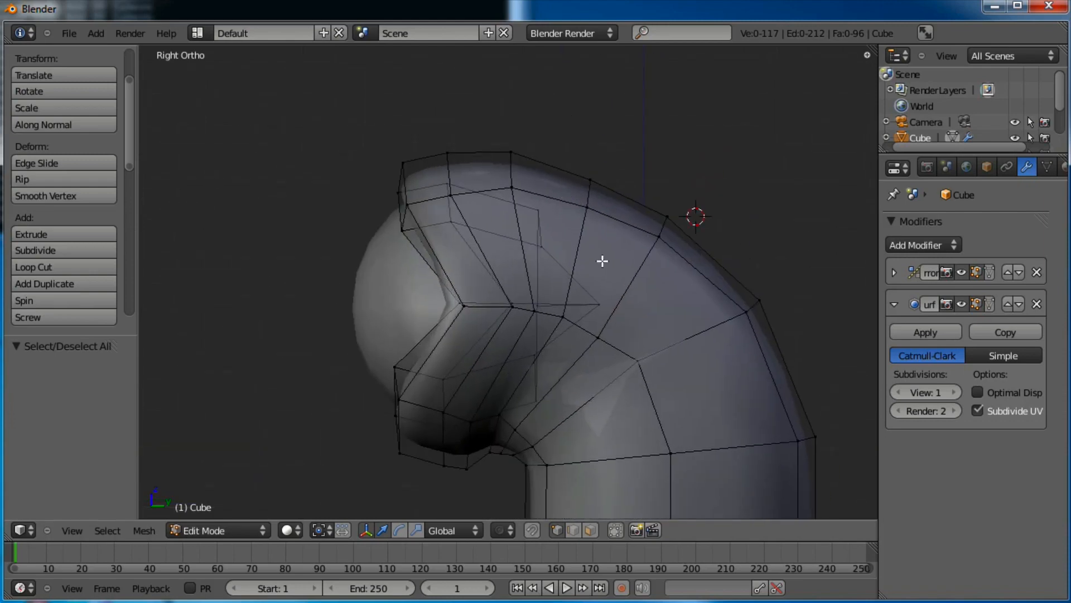
middle_click_drag(603, 258, 579, 127, "shift")
scroll(615, 227, "down", 3)
scroll(614, 227, "down", 1)
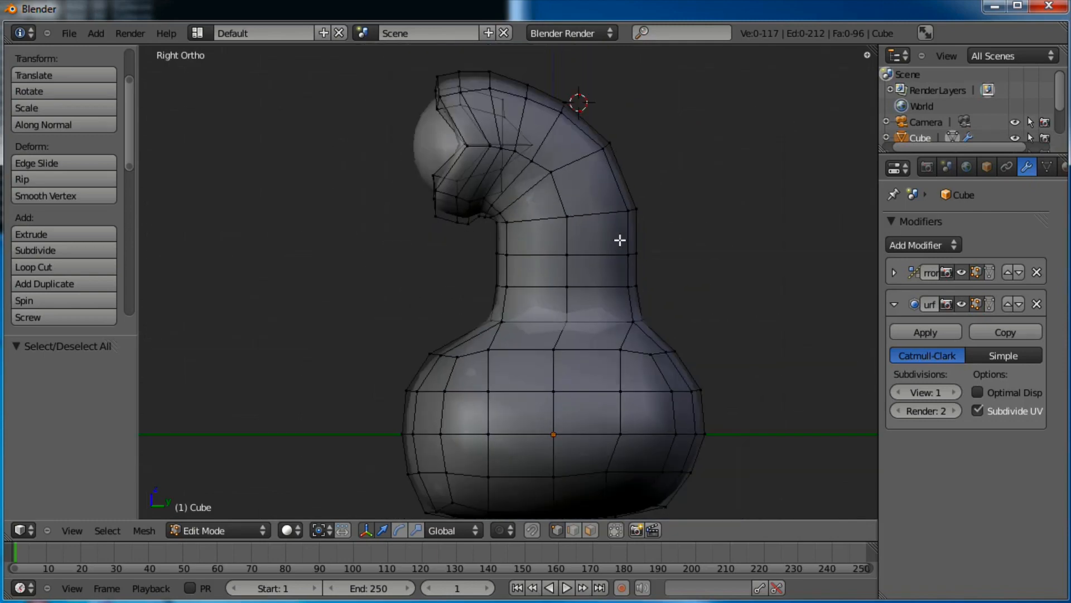
Box-select the lower body, bottom vertices and the neck's lowest row, and raise them
key("a")
key("a")
key("b")
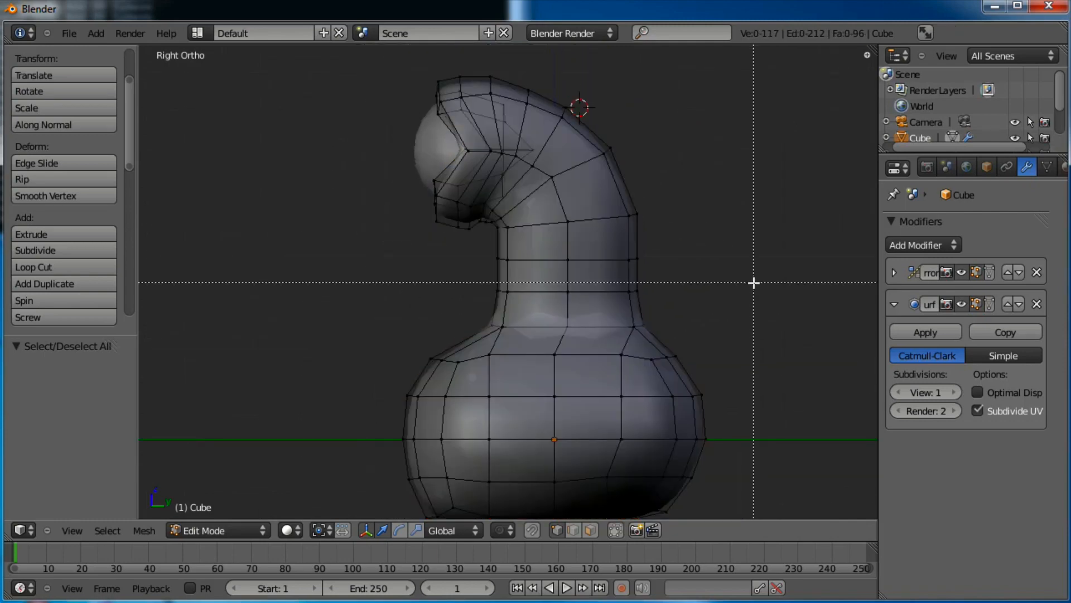
left_click_drag(752, 279, 342, 584)
middle_click_drag(660, 400, 670, 366, "shift")
key("b")
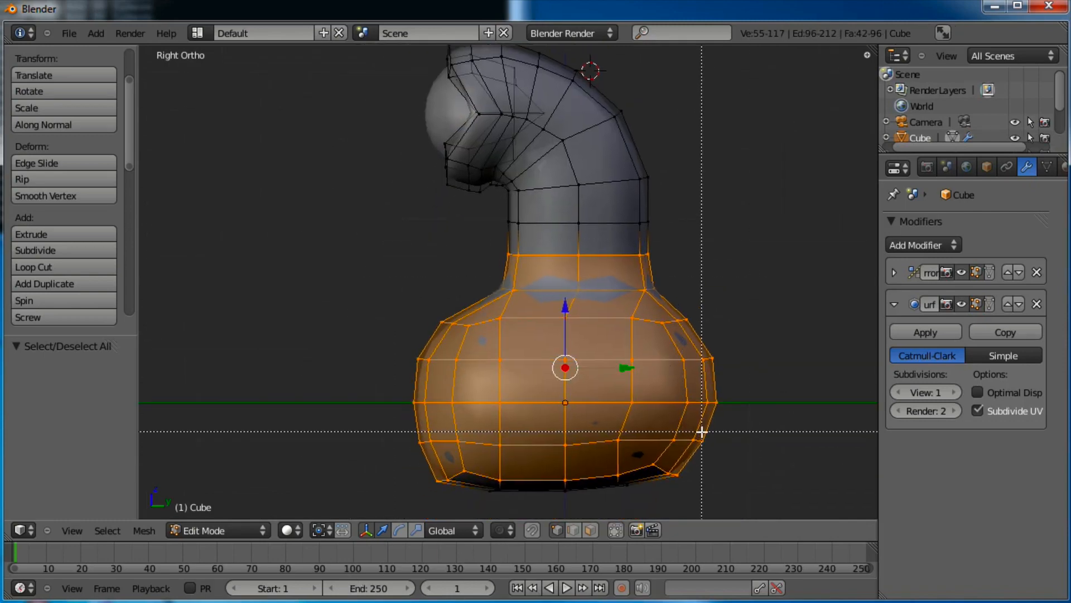
left_click_drag(701, 433, 436, 500)
middle_click_drag(703, 357, 706, 375, "shift")
key("b")
left_click_drag(682, 236, 454, 303)
key("g")
left_click(671, 286)
Squash the neck band vertically to 0.702 and lift it slightly
key("a")
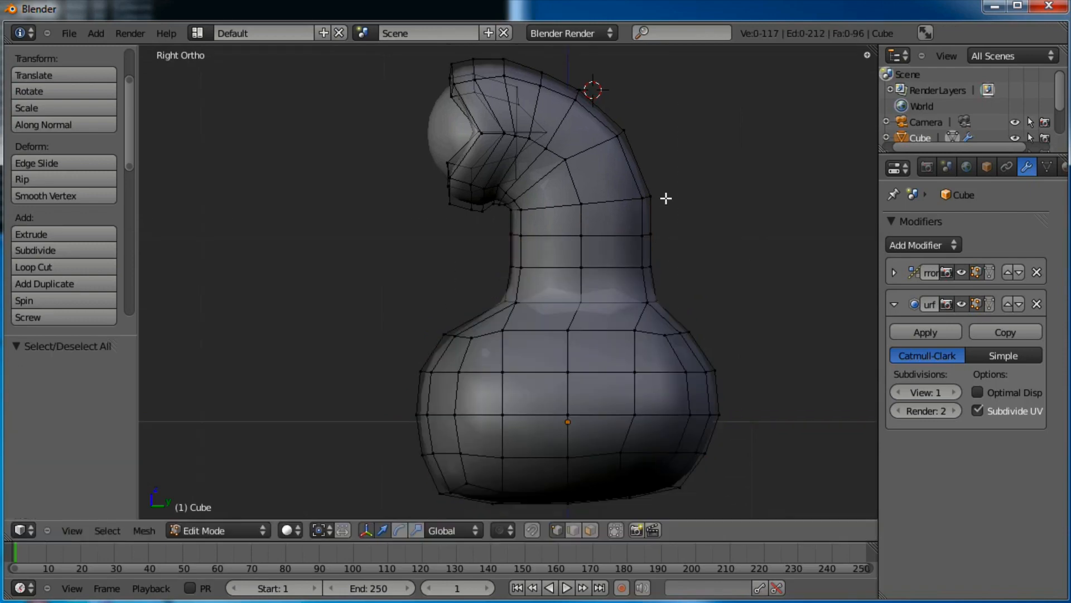
key("a")
key("a")
key("b")
left_click_drag(695, 186, 547, 276)
key("b")
left_click_drag(569, 212, 505, 274)
key("s")
key("z")
left_click(635, 192)
key("g")
key("z")
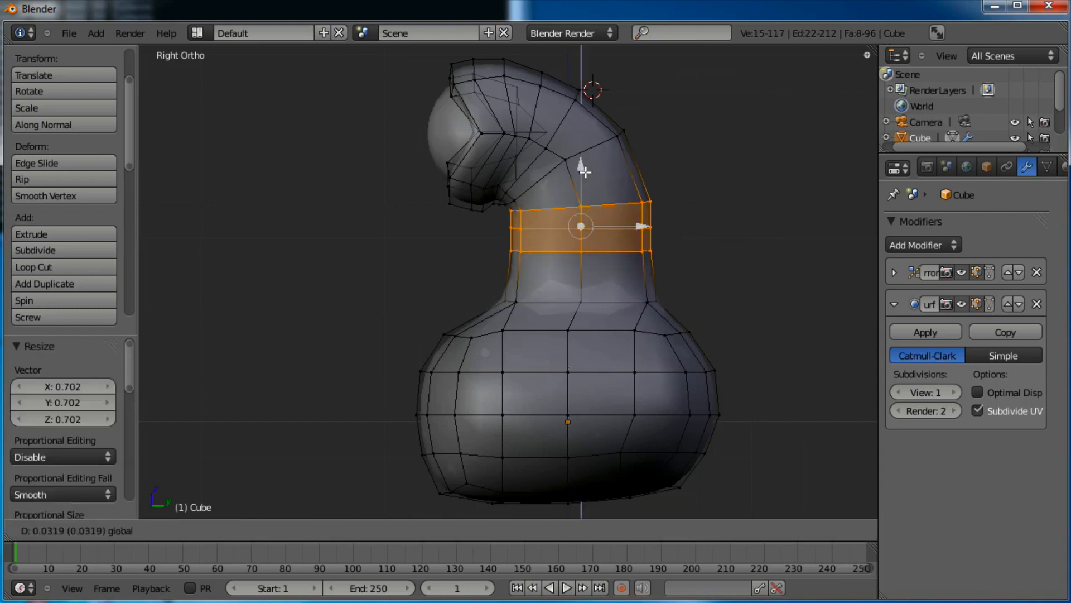
left_click_drag(585, 170, 588, 170)
key("a")
left_click(674, 186)
Raise the two vertices on the neck's right edge along Z
key("b")
left_click_drag(680, 186, 603, 209)
key("g")
key("z")
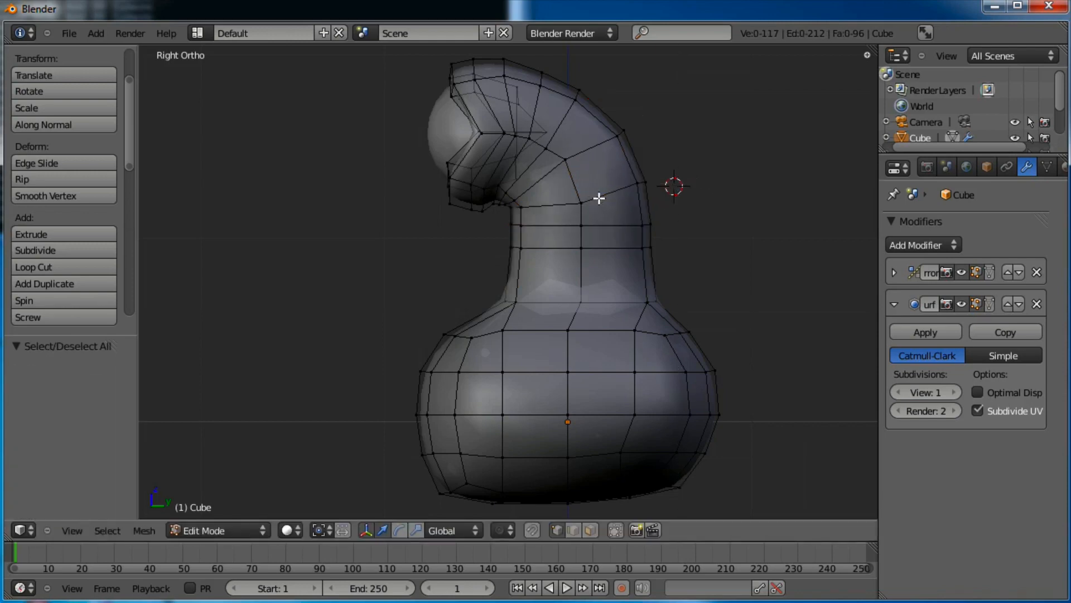
left_click(575, 206)
Move the lower body up and enlarge it to 1.084
key("a")
key("b")
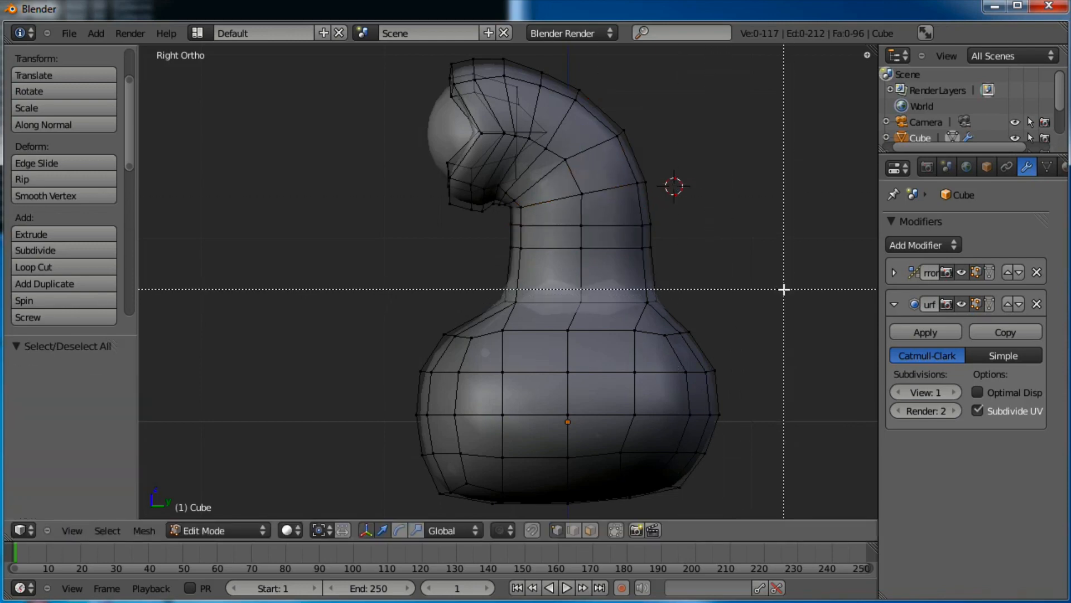
left_click_drag(476, 482, 505, 485)
key("g")
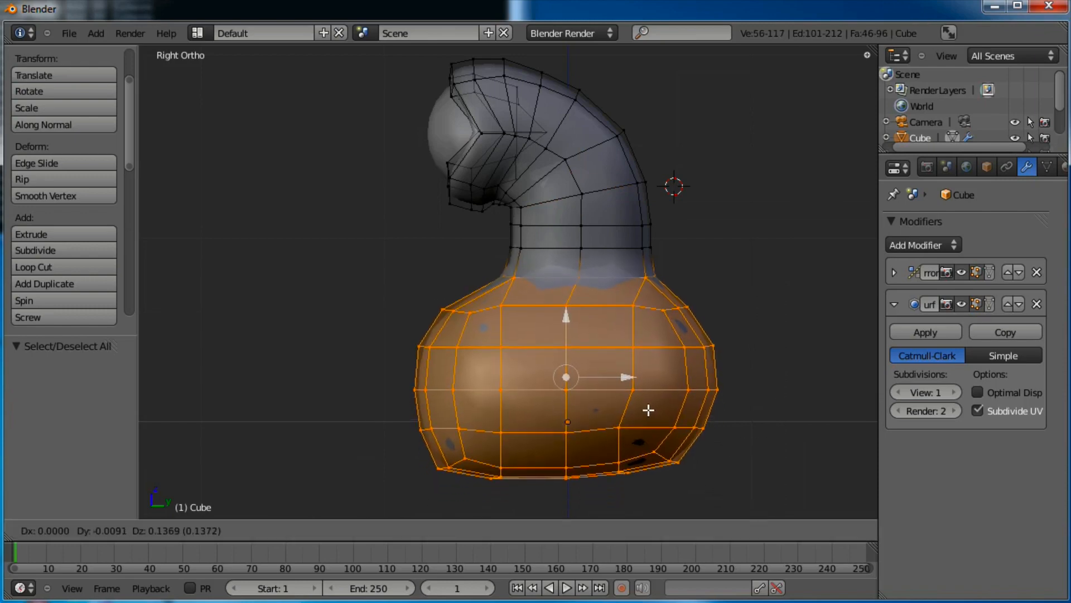
left_click(648, 404)
key("s")
left_click(718, 366)
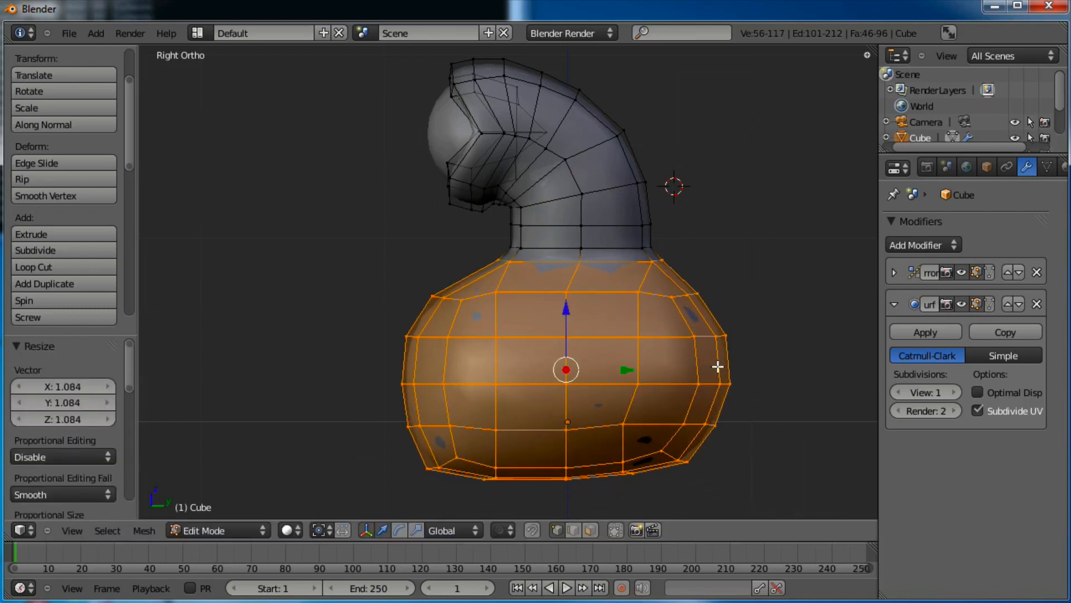
In front view, reposition the vertex where the neck meets the shoulder
middle_click_drag(578, 322, 741, 308)
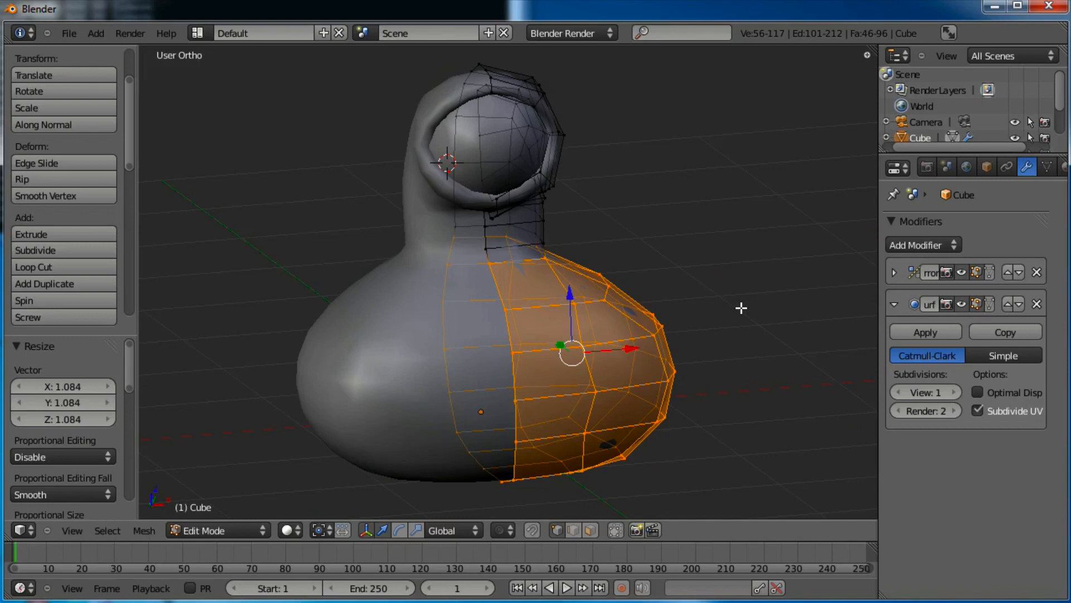
key("KP_1")
scroll(761, 255, "up", 2)
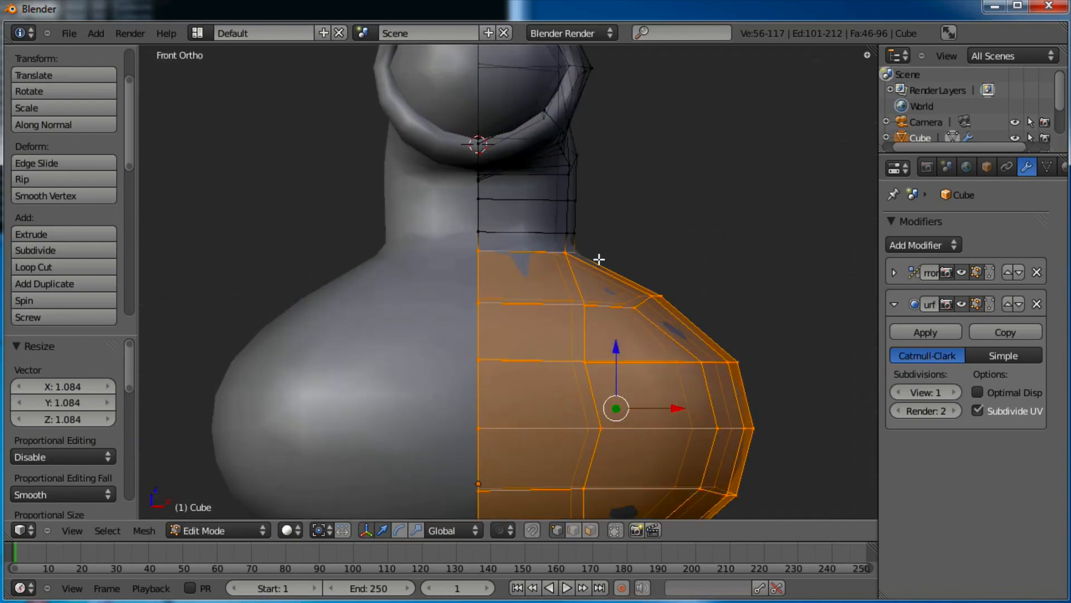
key("a")
key("b")
left_click_drag(590, 241, 552, 266)
key("g")
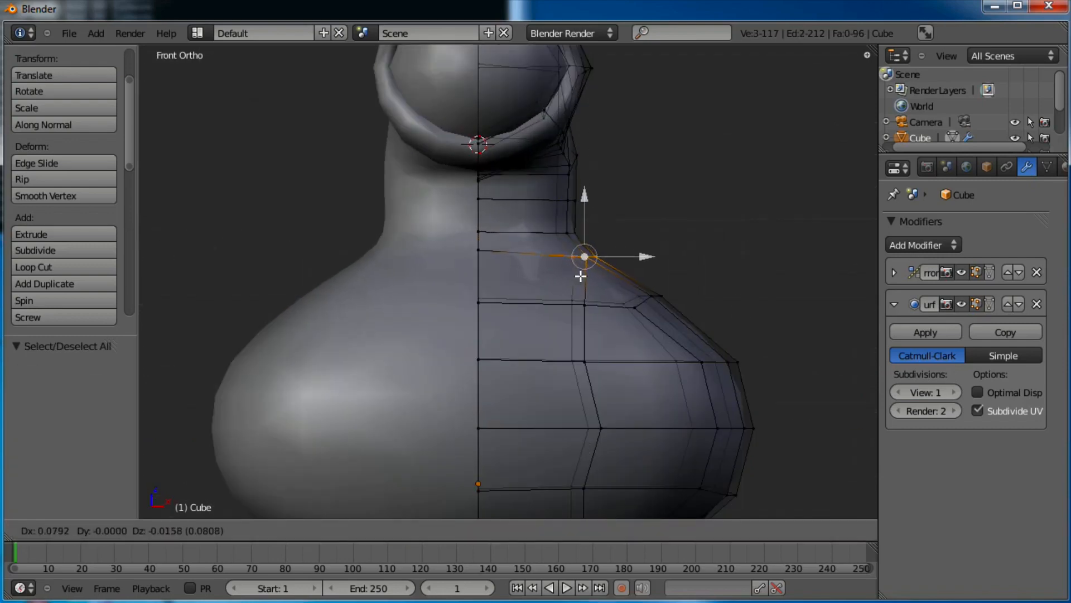
left_click(594, 274)
Nudge the five shoulder vertices outward to round the shoulder
key("a")
key("b")
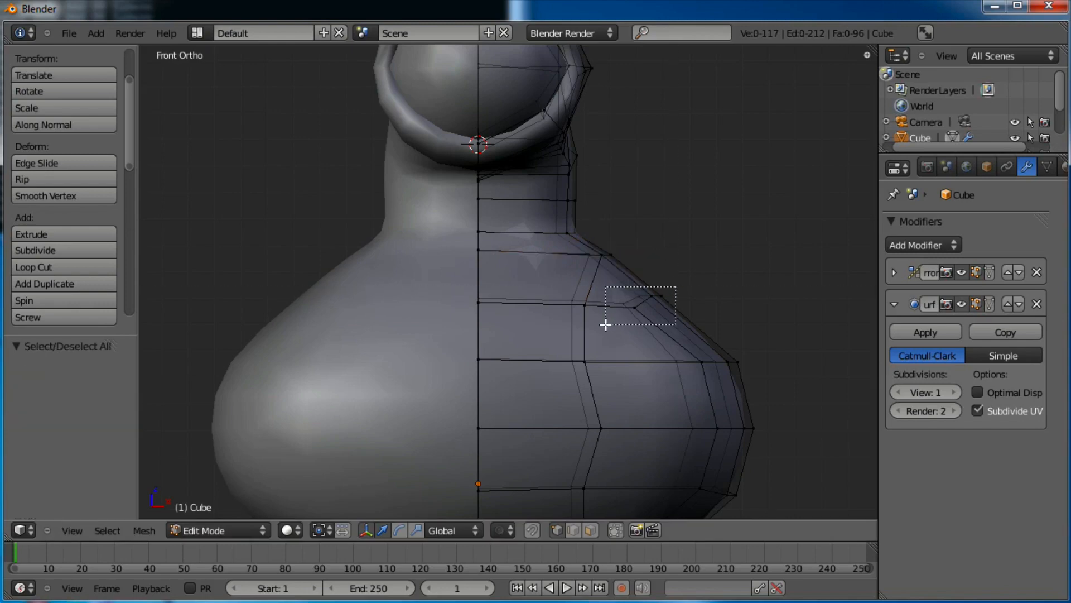
left_click_drag(605, 324, 605, 324)
key("g")
left_click(627, 311)
scroll(575, 256, "down", 3)
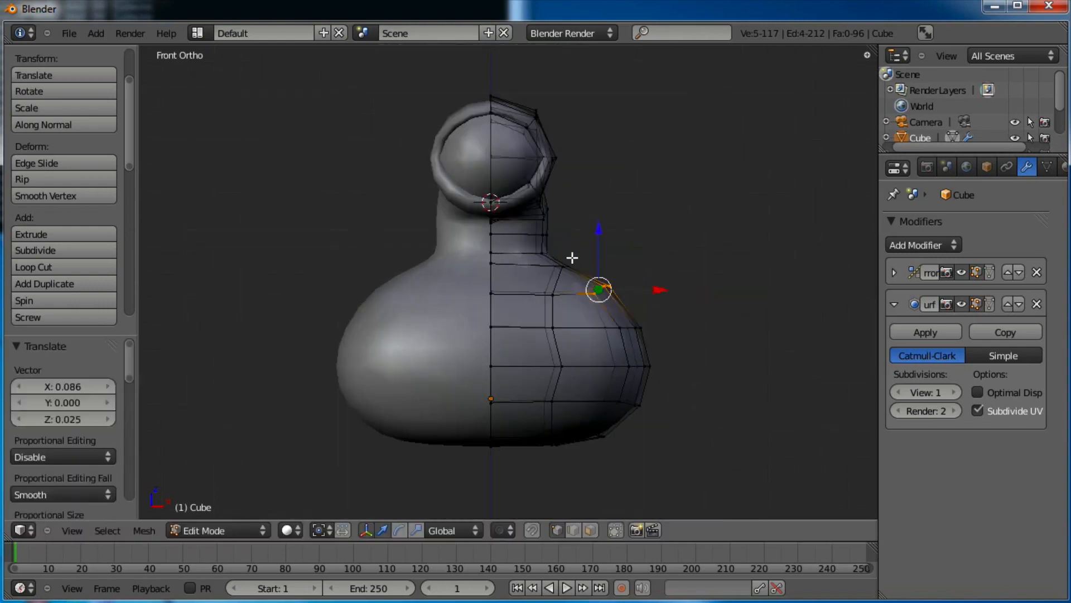
scroll(580, 304, "up", 4)
Adjust the neck-side vertices to blend the neck into the shoulders, then exit Edit Mode
key("a")
key("b")
left_click_drag(565, 284, 565, 284)
key("g")
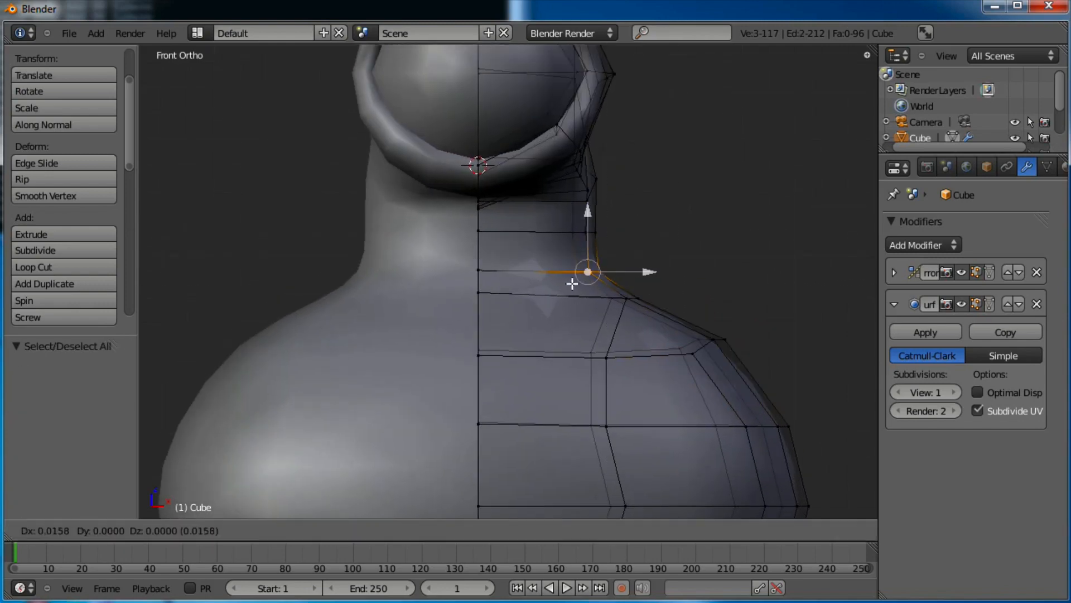
left_click(593, 283)
key("a")
key("b")
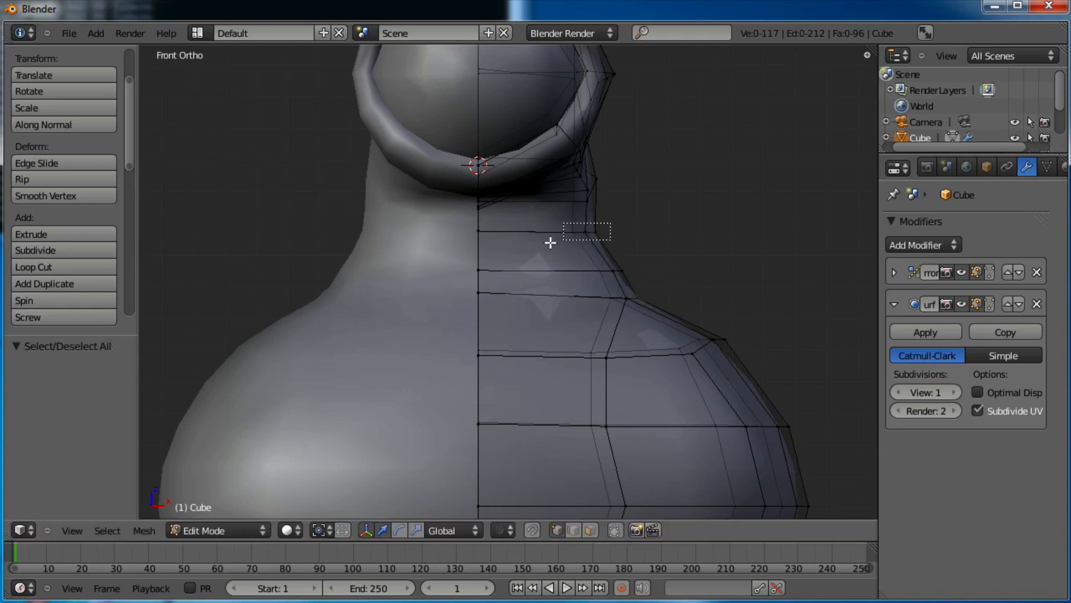
left_click_drag(551, 243, 549, 243)
key("g")
left_click(558, 242)
scroll(559, 293, "down", 4)
middle_click_drag(561, 277, 560, 330, "shift")
key("Tab")
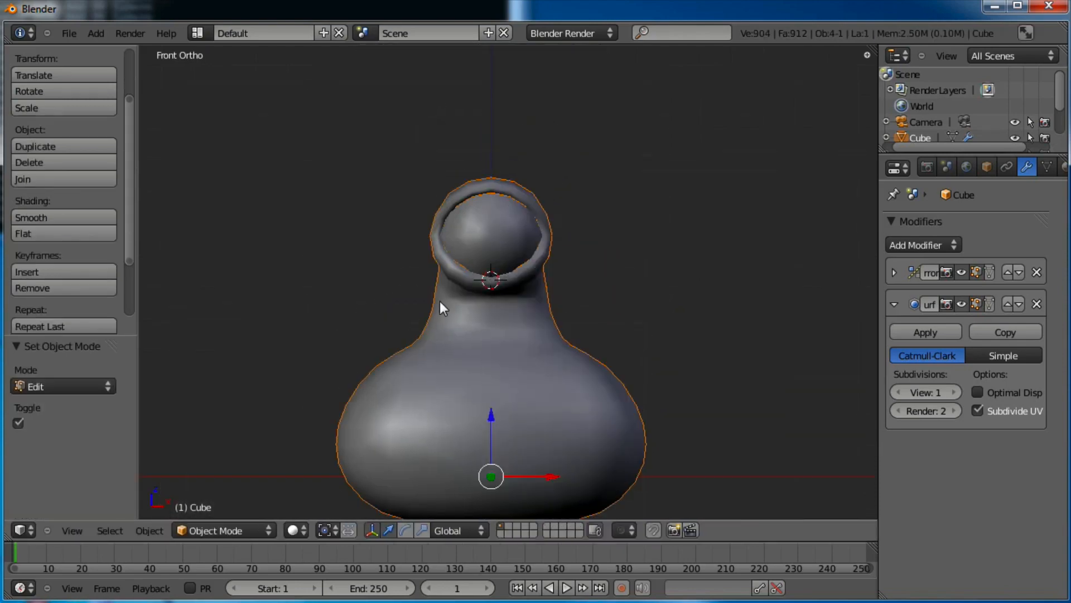
Shift the edge loop under the hooked neck -0.043 along X and slightly along Y
middle_click_drag(440, 301, 473, 444)
key("Tab")
right_click(491, 433)
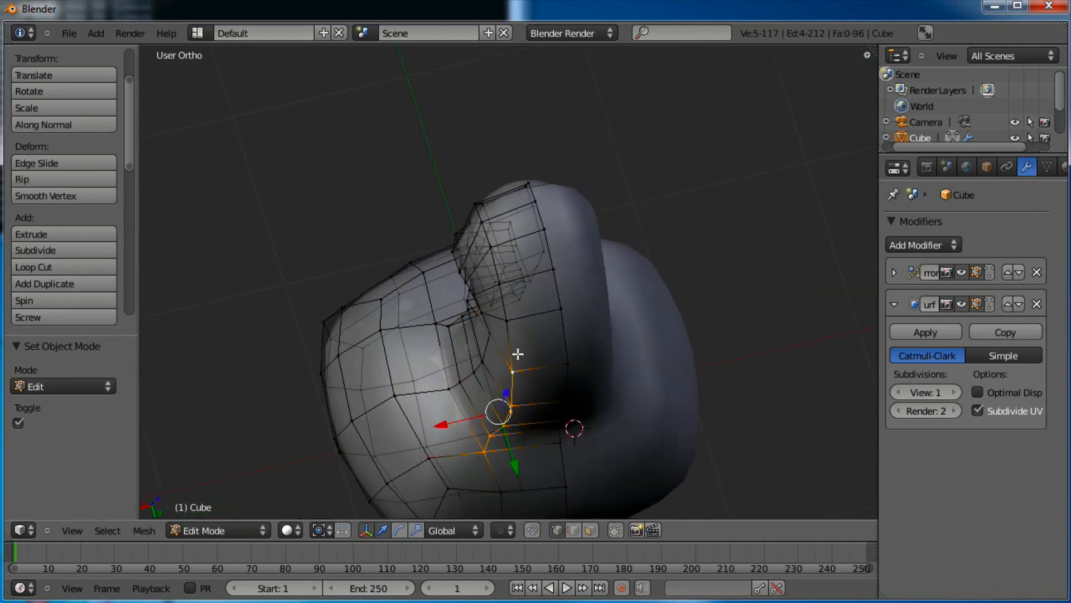
middle_click_drag(494, 254, 547, 381)
key("g")
key("x")
left_click(447, 341)
middle_click_drag(447, 342, 524, 433)
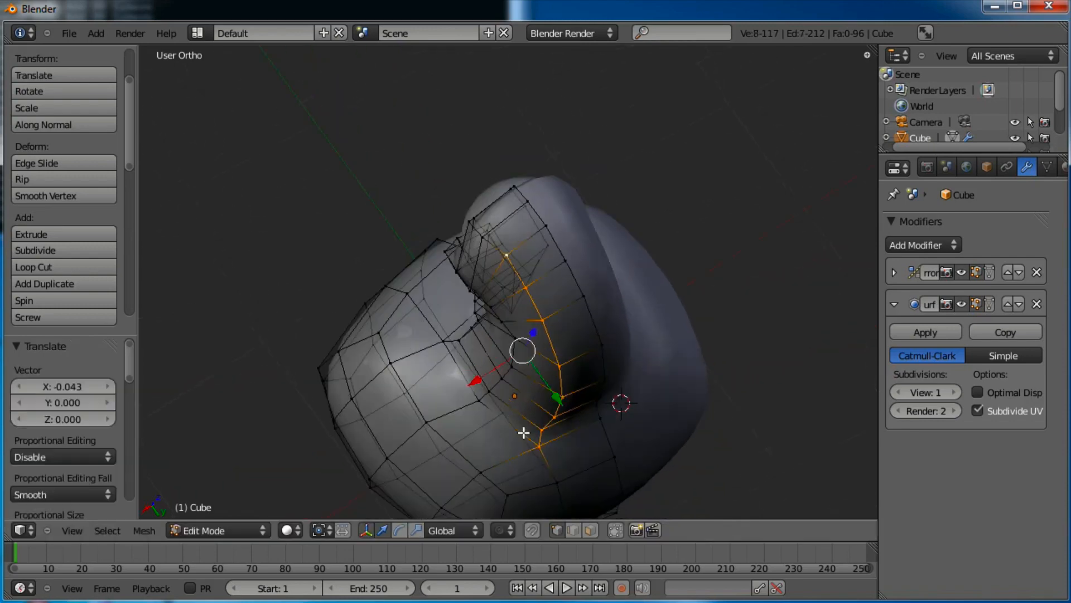
left_click_drag(560, 405, 557, 394)
key("Tab")
Select the vertices along the neck's edge and slide them along X to smooth the throat
middle_click_drag(610, 445, 517, 265)
scroll(526, 315, "up", 3)
key("Tab")
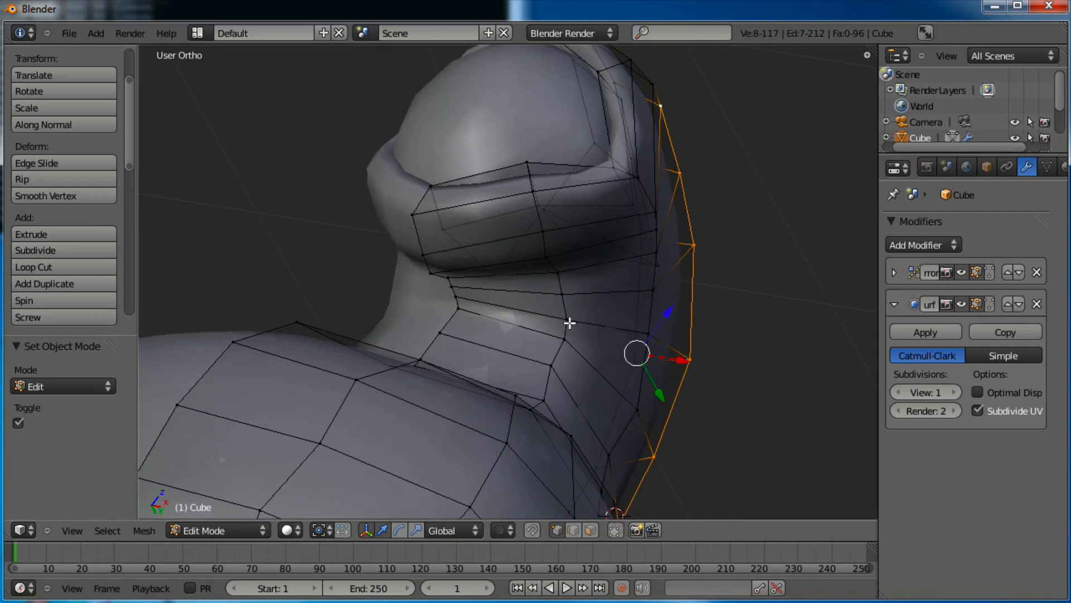
right_click(568, 322)
right_click(565, 341, "shift")
right_click(553, 369, "shift")
right_click(537, 404, "shift")
middle_click_drag(538, 404, 472, 382)
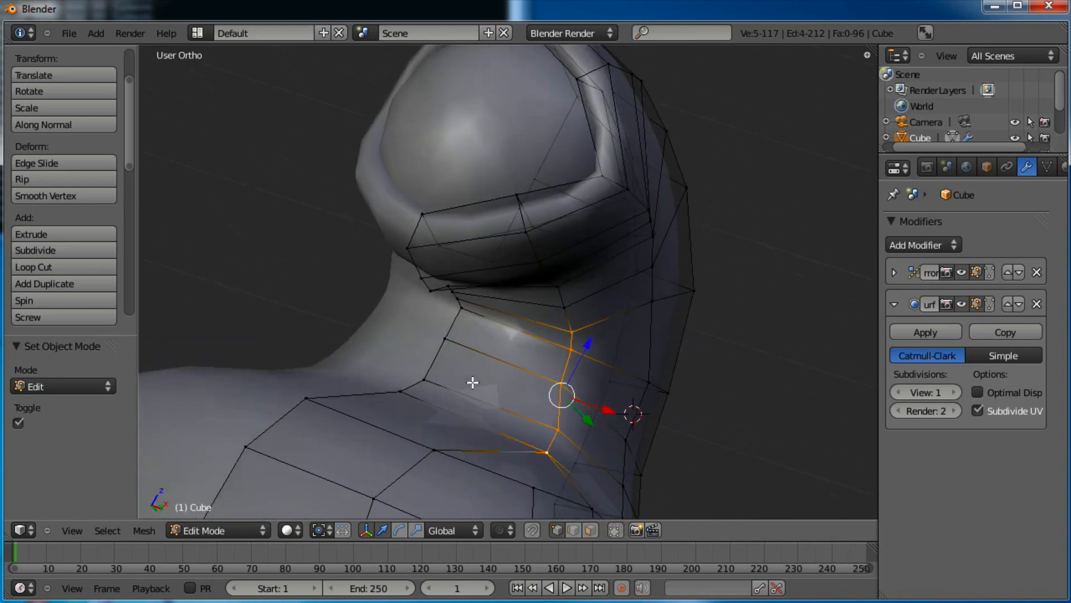
left_click_drag(603, 409, 587, 390)
right_click(566, 310, "shift")
key("Tab")
middle_click_drag(587, 390, 595, 348)
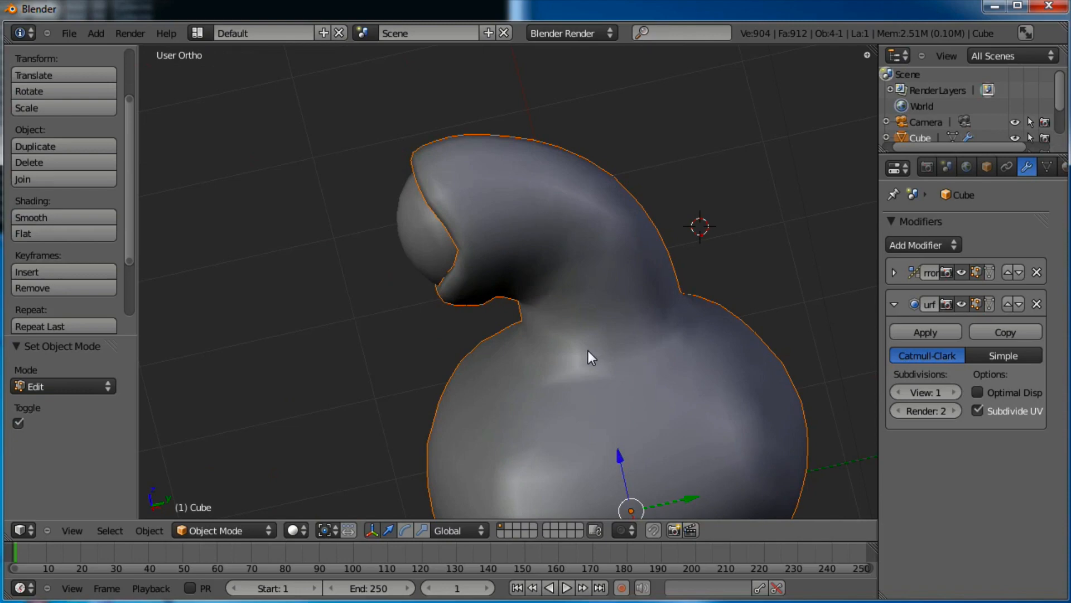
Try raising the whole object, then undo the move
middle_click_drag(578, 337, 478, 329)
key("g")
left_click(481, 328)
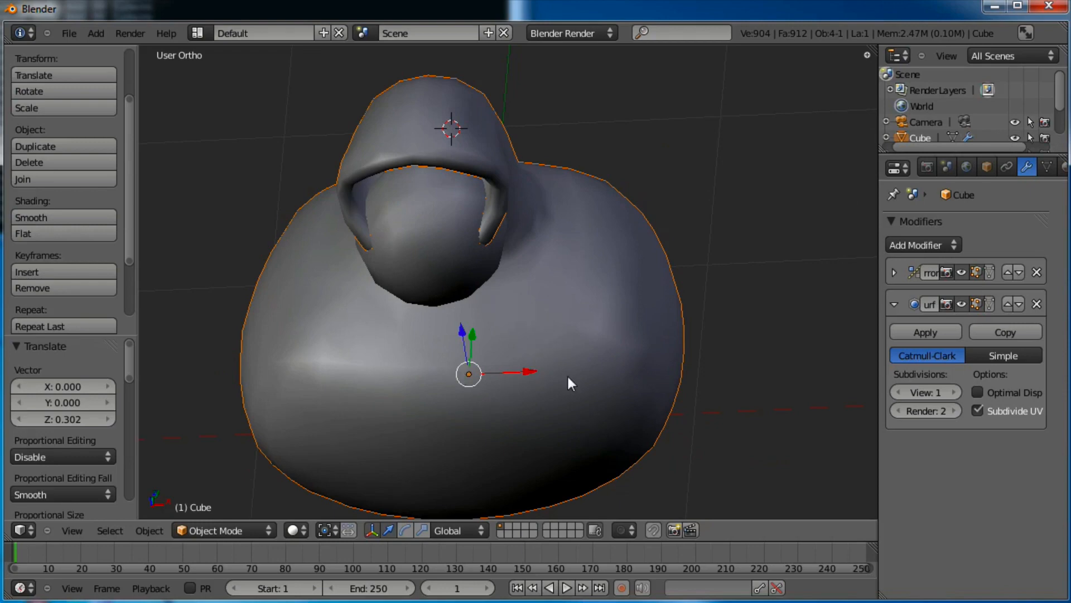
key("ctrl+z")
Enter Edit Mode on the body with all vertices deselected
middle_click_drag(605, 409, 542, 422)
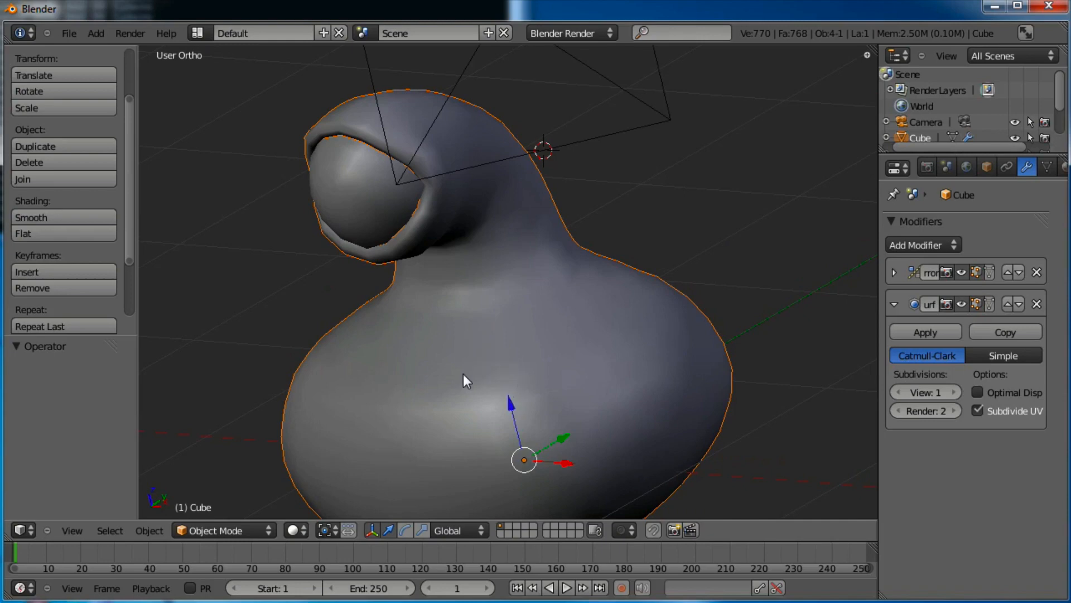
key("Tab")
key("a")
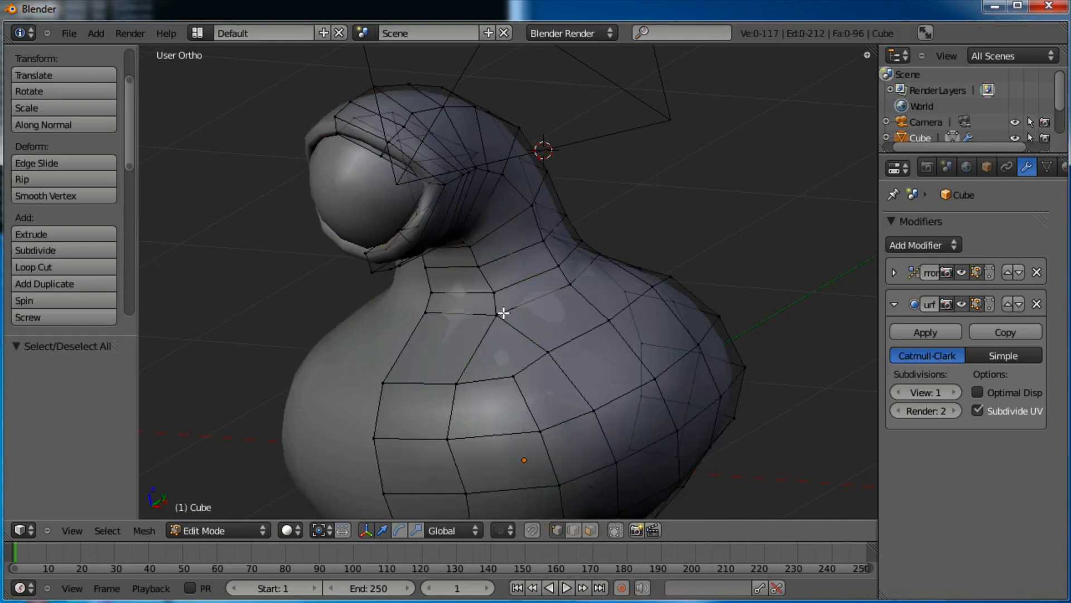
middle_click_drag(504, 313, 510, 289)
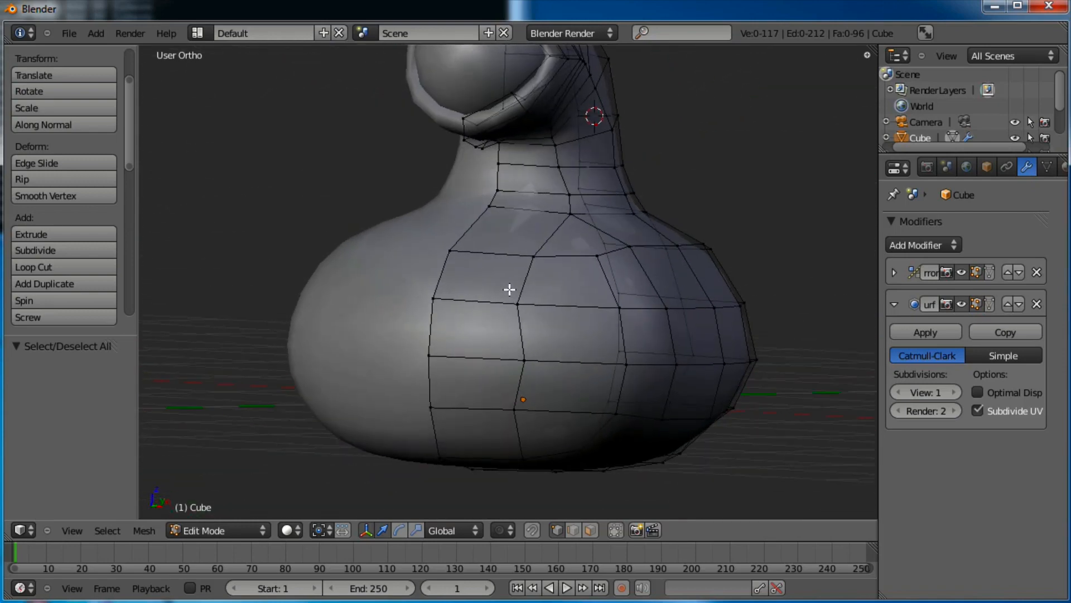
In face select mode, pick the four front faces that will form the mouth
left_click(590, 530)
right_click(568, 331)
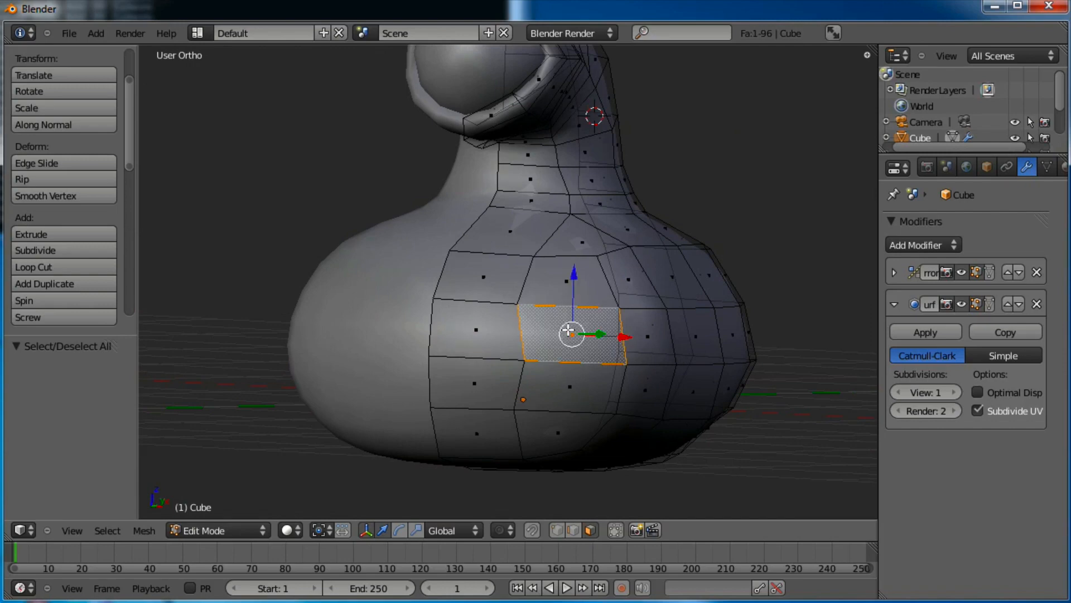
right_click(560, 380, "shift")
right_click(489, 379, "shift")
right_click(473, 314, "shift")
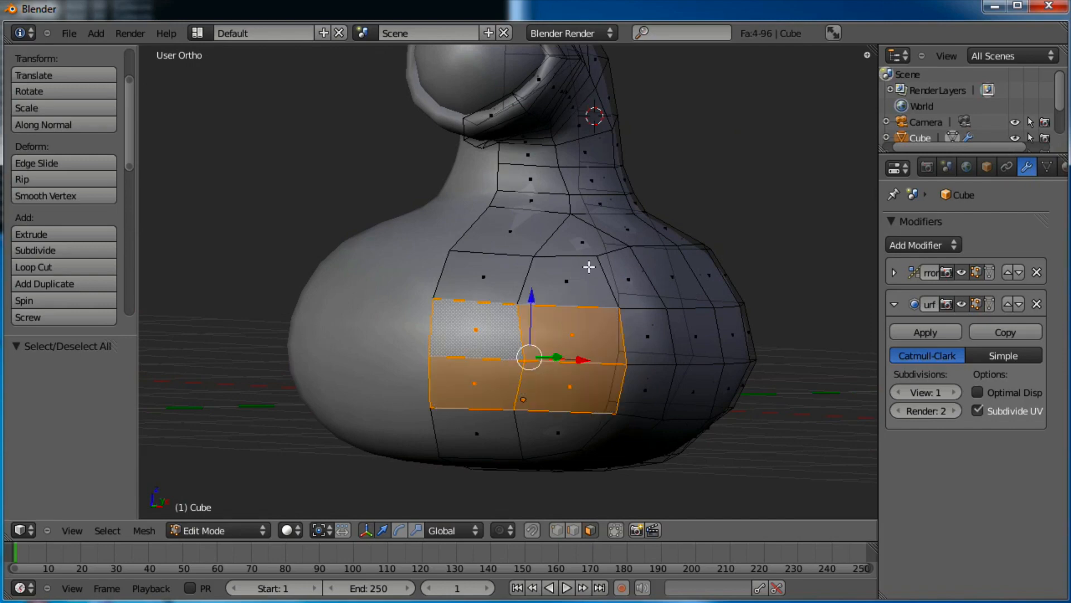
middle_click_drag(589, 266, 547, 307)
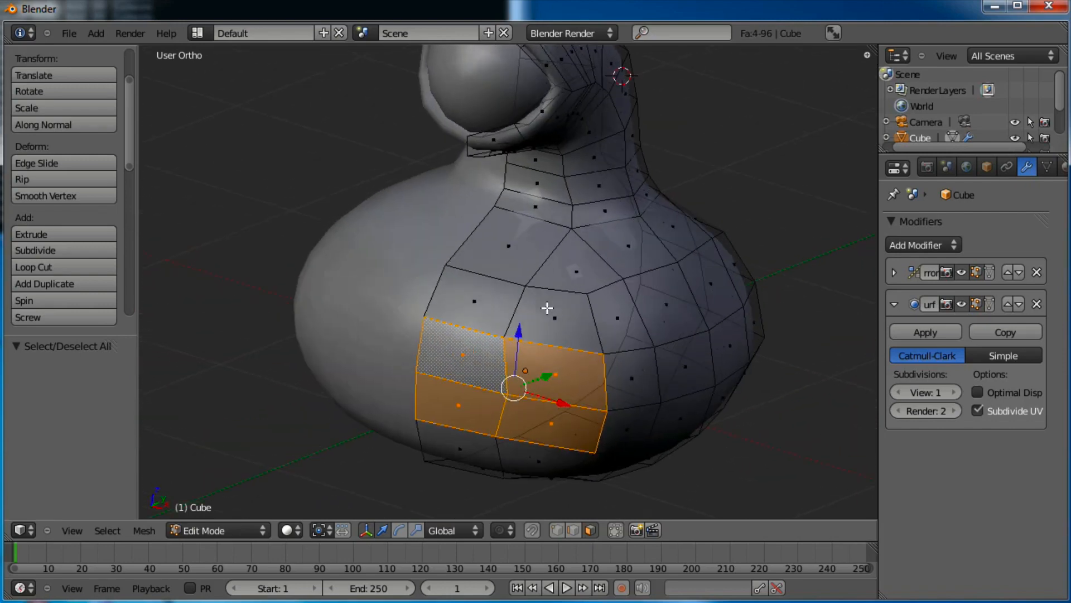
Extrude the mouth faces in place and shrink them twice to make an inset
key("e")
right_click(590, 353)
key("s")
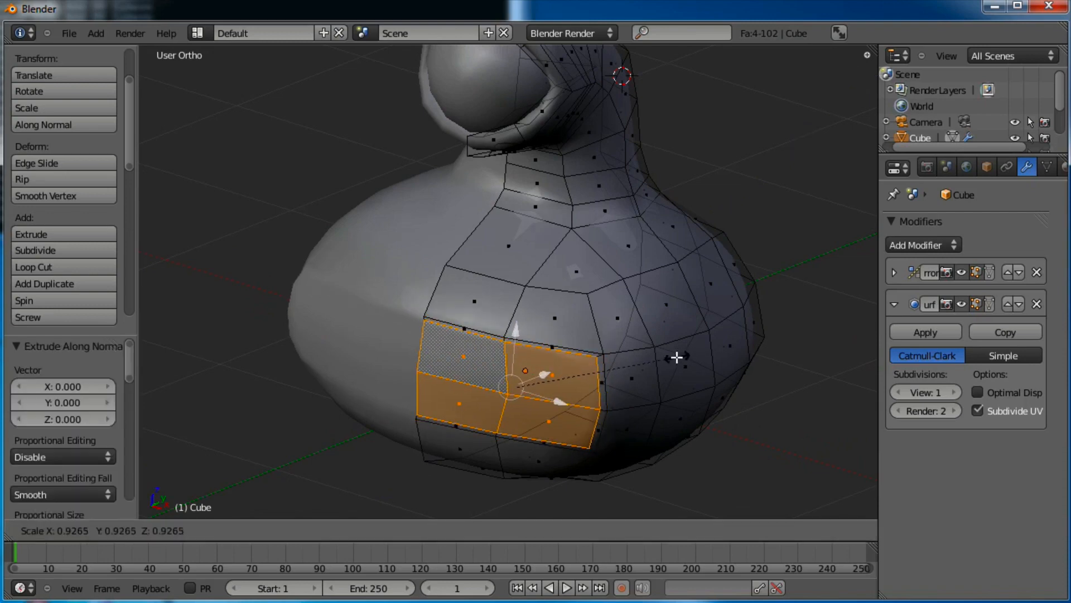
left_click(655, 358)
key("s")
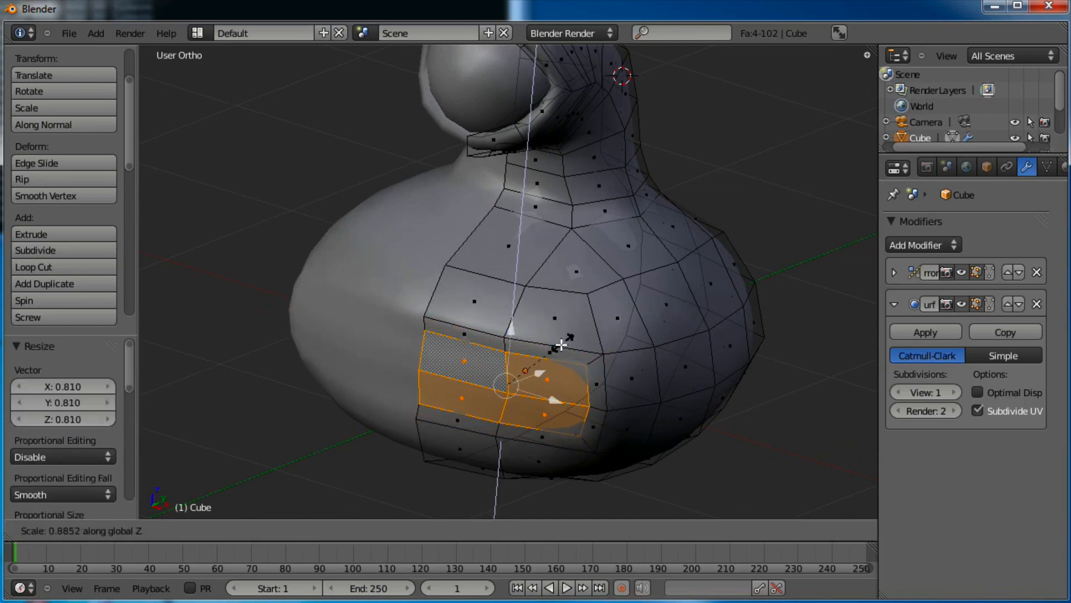
left_click(559, 346)
middle_click_drag(564, 362, 533, 383)
Extrude the mouth faces inward twice and shrink the recessed faces
key("e")
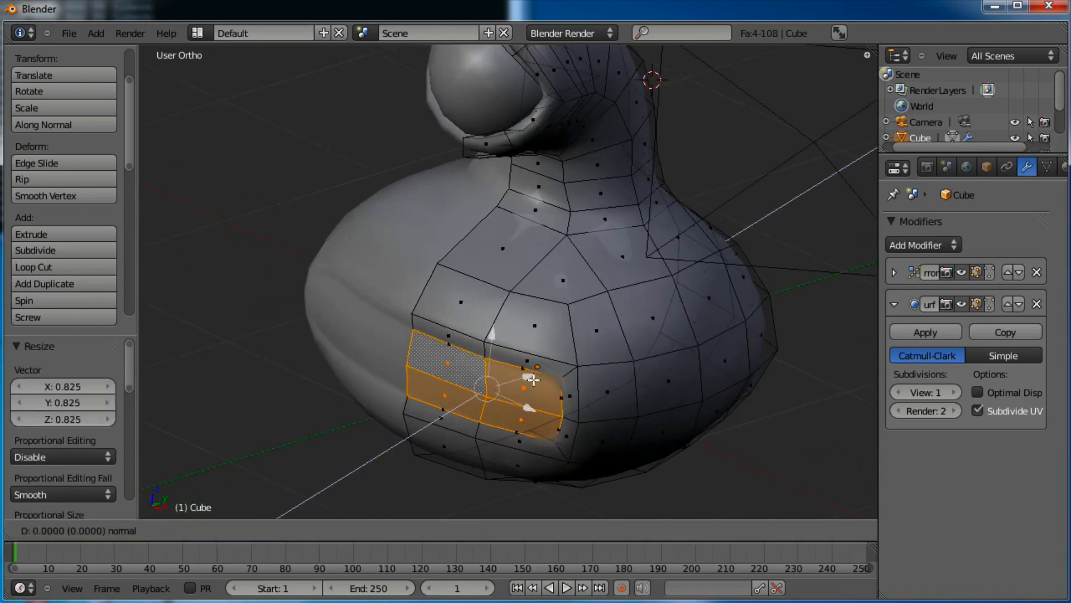
left_click(544, 371)
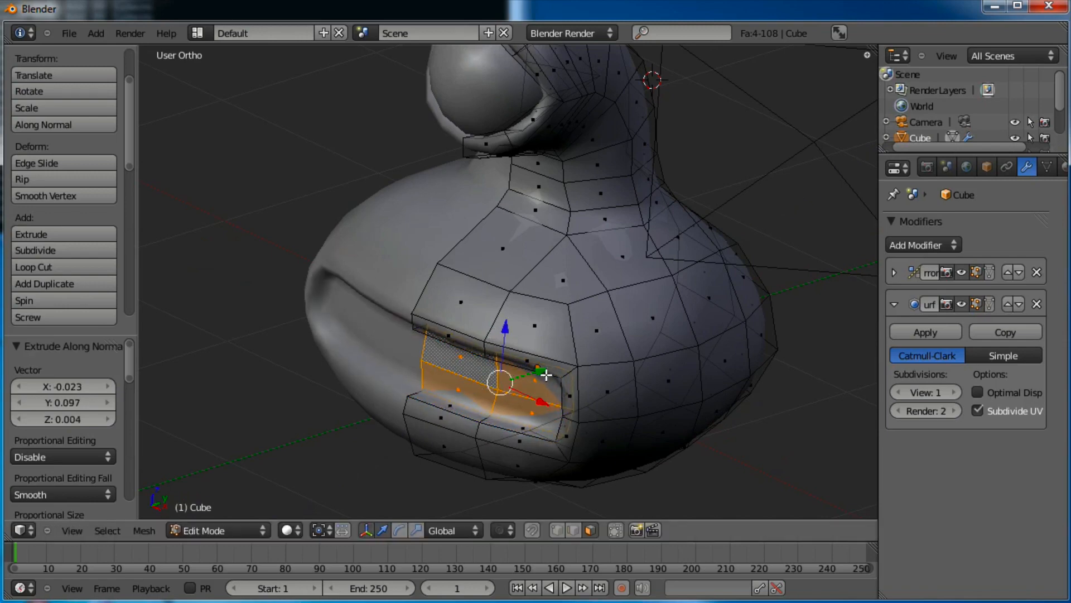
key("e")
left_click(572, 360)
key("s")
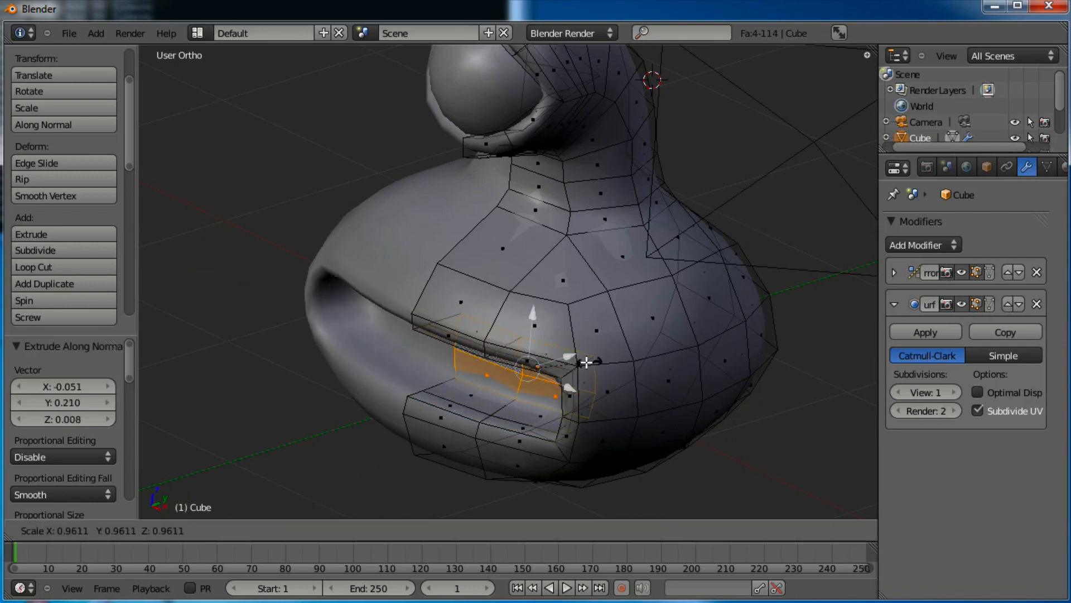
left_click(580, 361)
Extrude the mouth deeper, shrink the innermost faces, and return to Object Mode
key("e")
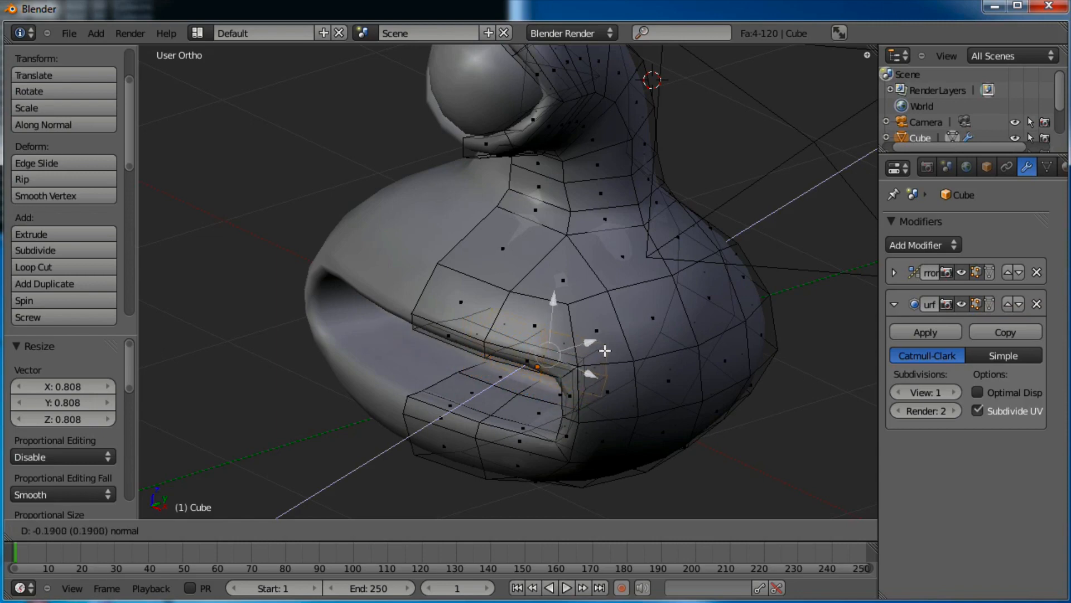
left_click(609, 350)
key("s")
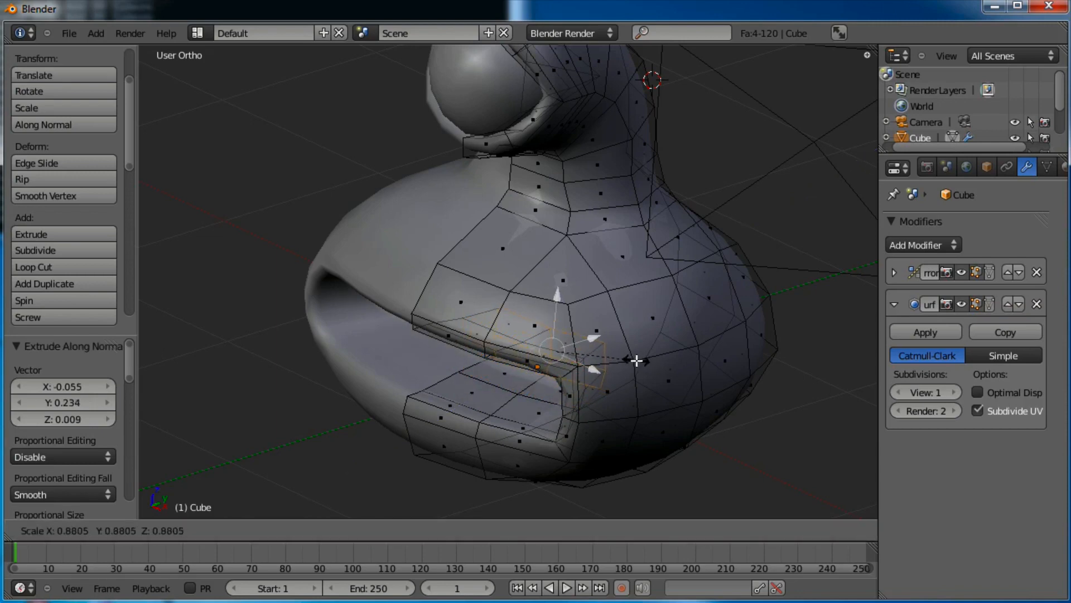
left_click(636, 360)
middle_click_drag(536, 347, 622, 325)
middle_click_drag(491, 315, 578, 304)
key("Tab")
scroll(590, 312, "down", 3)
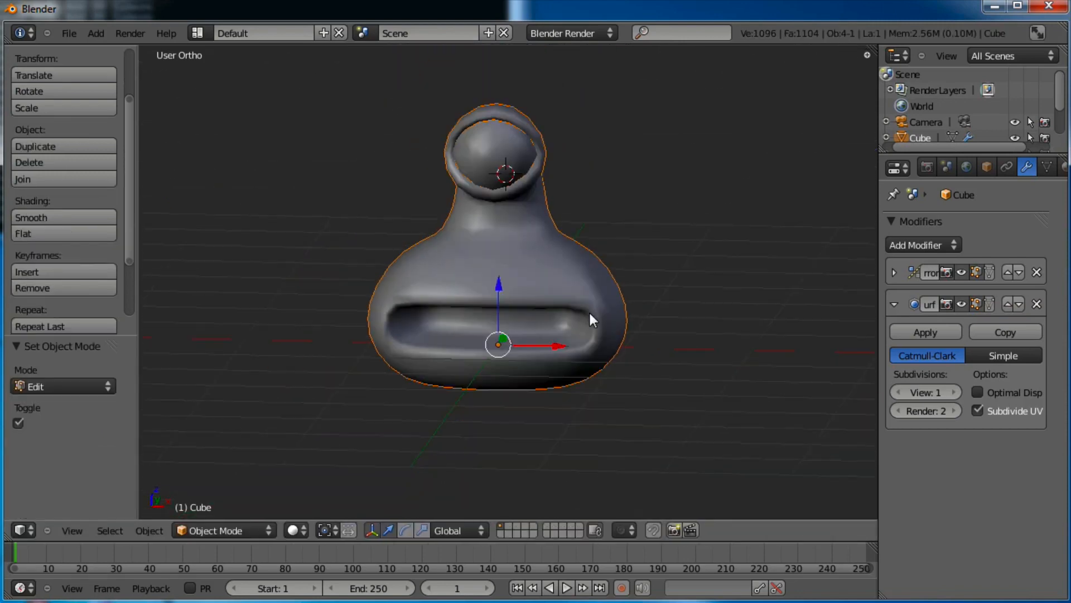
Move the whole body object and orbit around the creature
key("g")
left_click(604, 339)
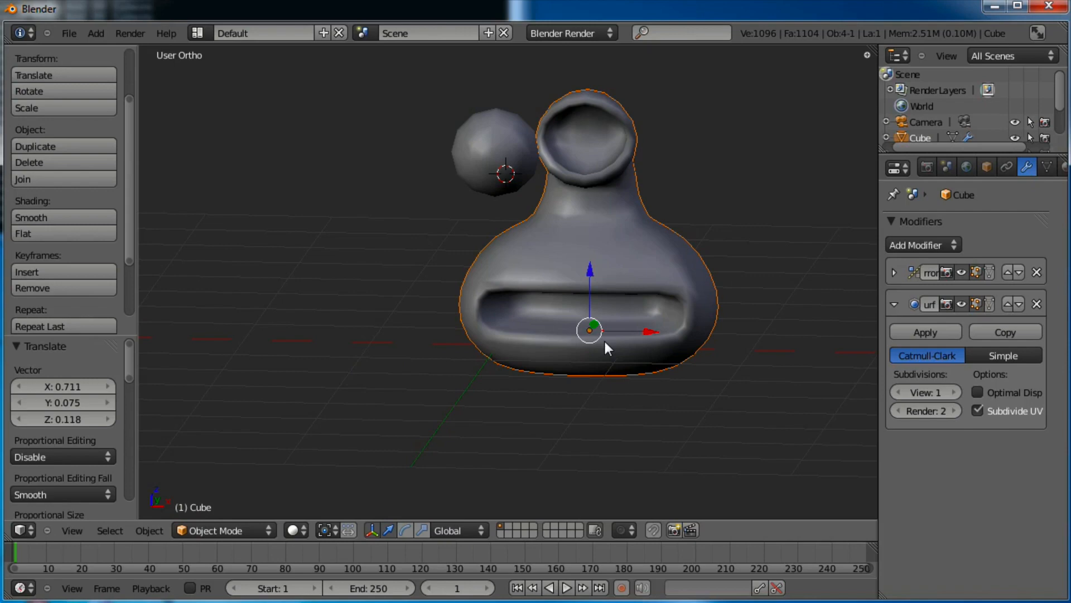
middle_click_drag(685, 343, 332, 266)
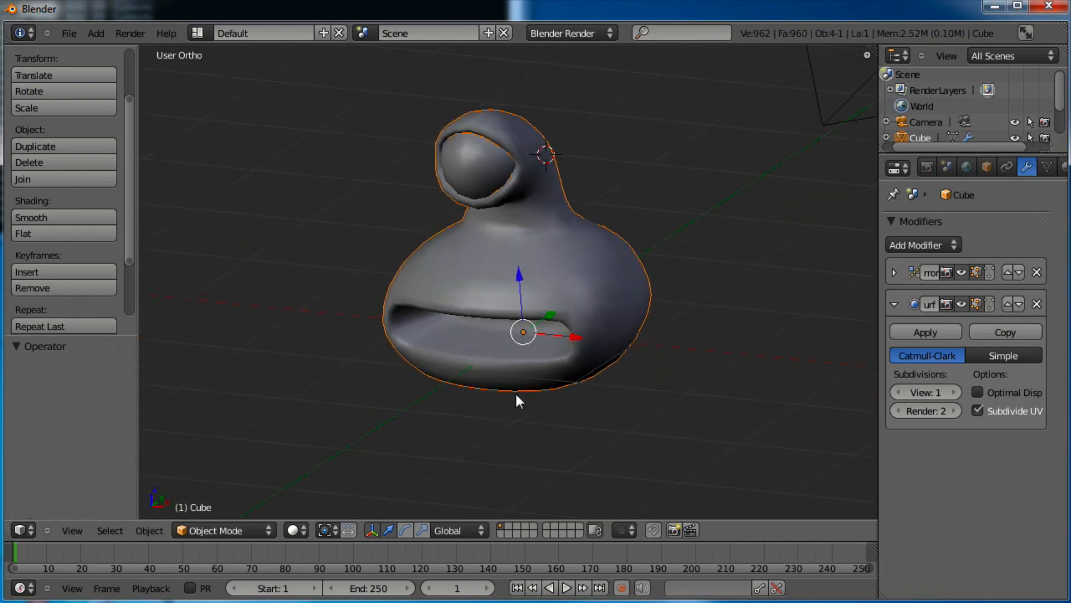
scroll(519, 399, "up", 4)
Hide the transform gizmo and re-enter Edit Mode facing the mouth
left_click(372, 530)
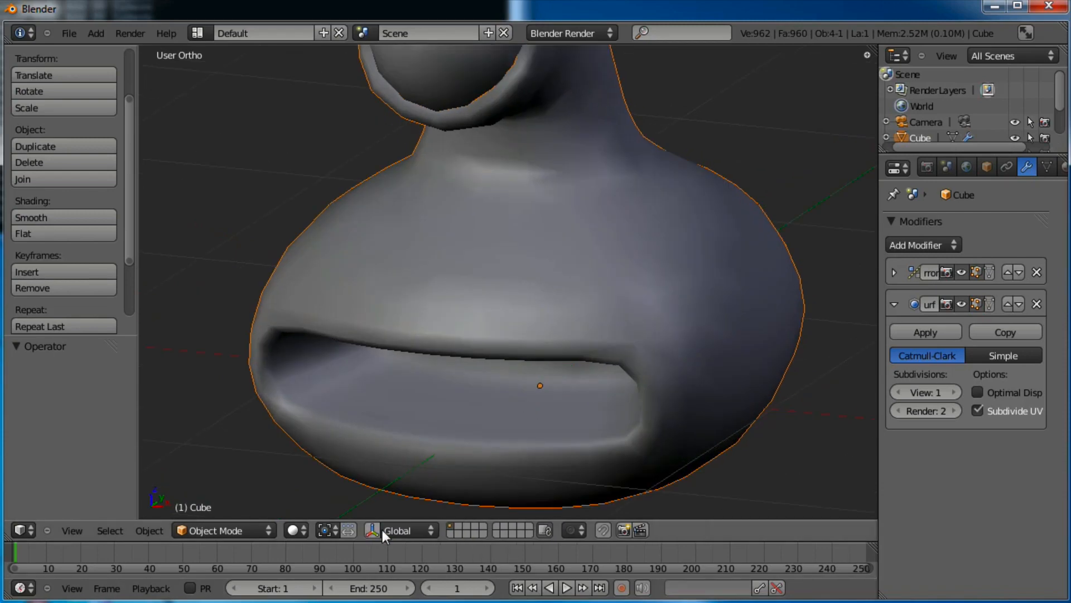
middle_click_drag(530, 391, 528, 291)
key("Tab")
scroll(463, 352, "up", 6)
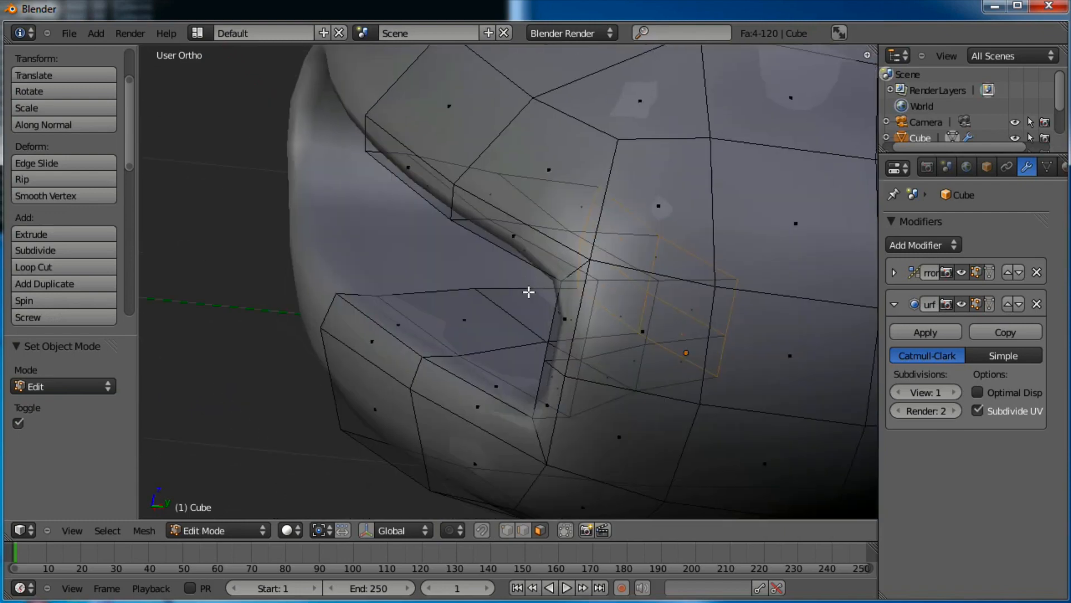
Select the five upper, lower and corner lip faces around the mouth and extrude them along their normals
right_click(473, 403)
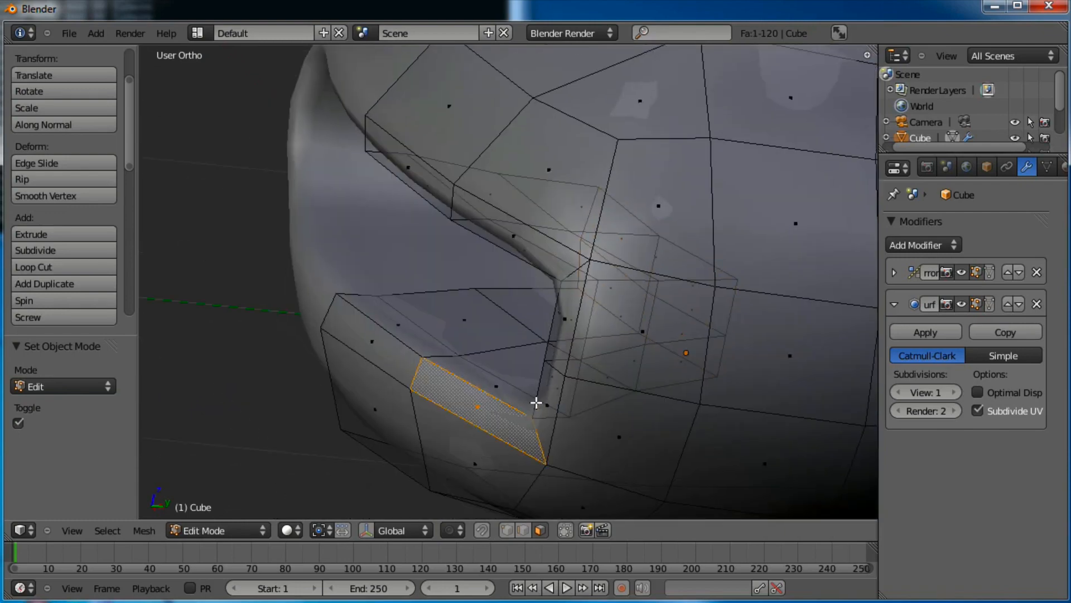
right_click(368, 357, "shift")
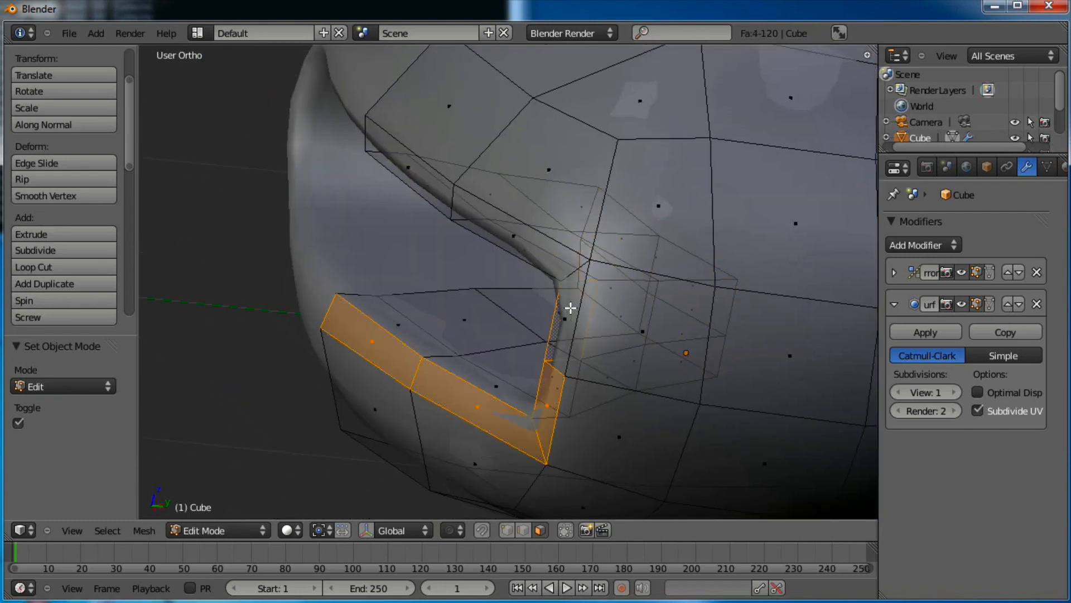
right_click(566, 318, "shift")
right_click(507, 239, "shift")
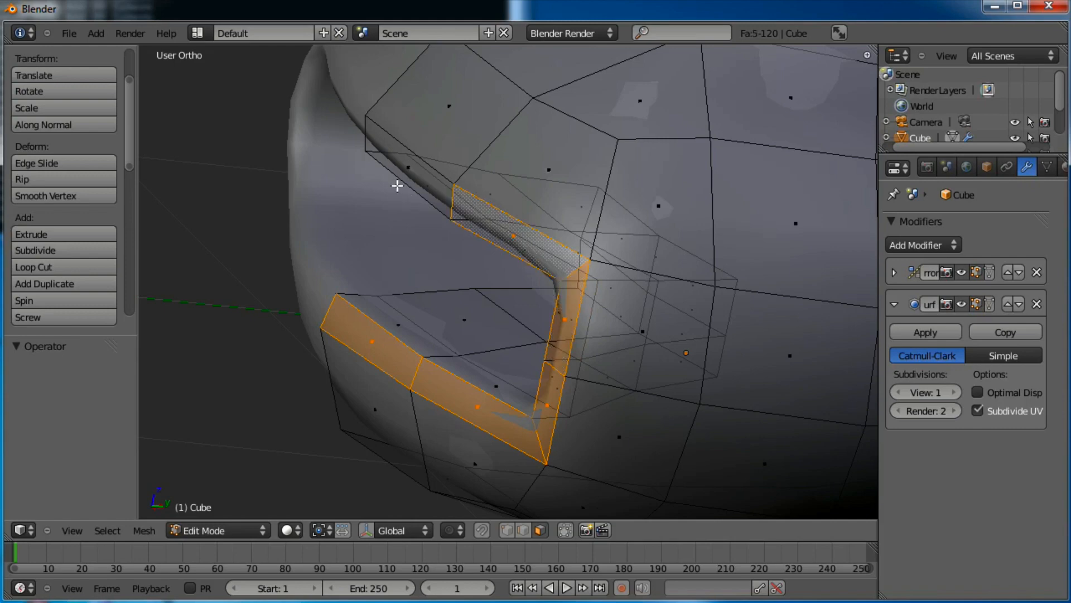
right_click(397, 184, "shift")
middle_click_drag(433, 244, 498, 282)
key("e")
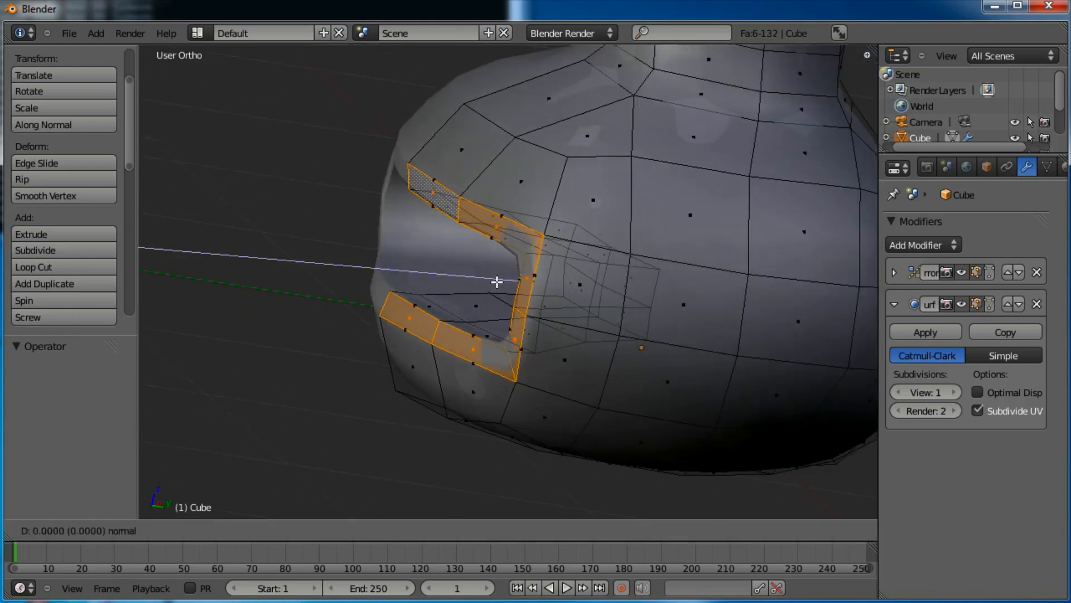
left_click(471, 277)
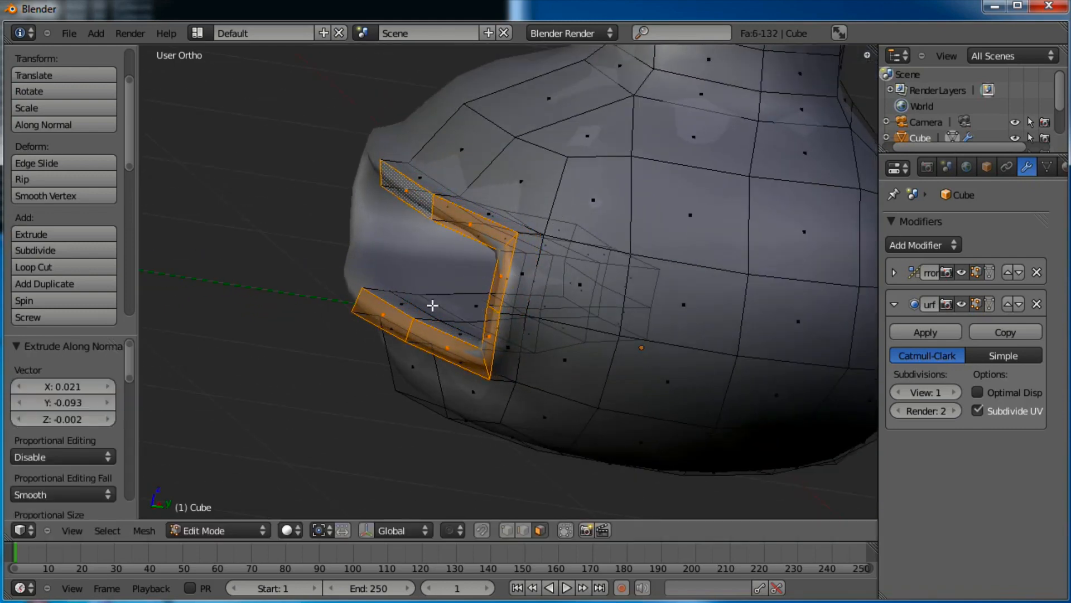
Switch to vertex select mode and pick a single vertex at the mouth corner
middle_click_drag(433, 306, 591, 232)
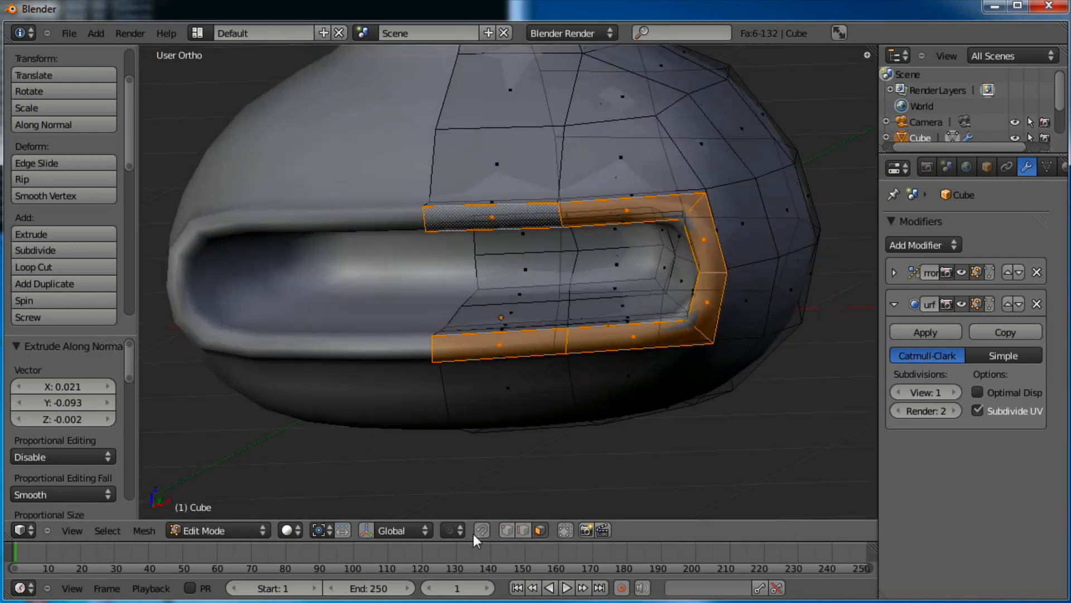
left_click(502, 532)
middle_click_drag(650, 299, 445, 394, "shift")
scroll(547, 334, "up", 2)
right_click(714, 310)
Nudge the selected mouth-corner vertex several times, moving it up and left to round the lip corner
key("g")
left_click(593, 301)
key("g")
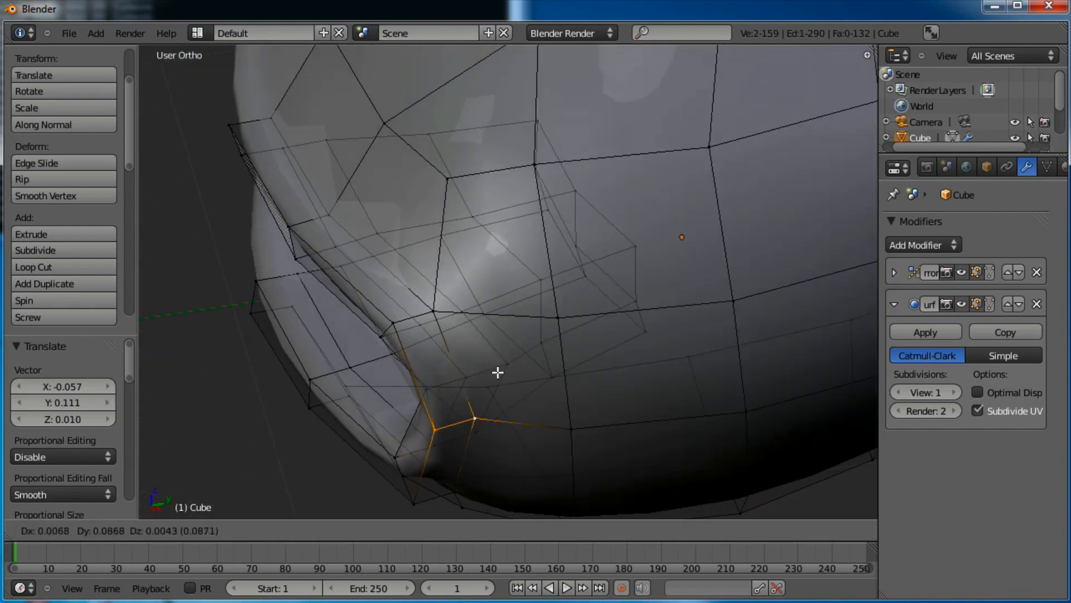
left_click(510, 395)
middle_click_drag(468, 396, 500, 428)
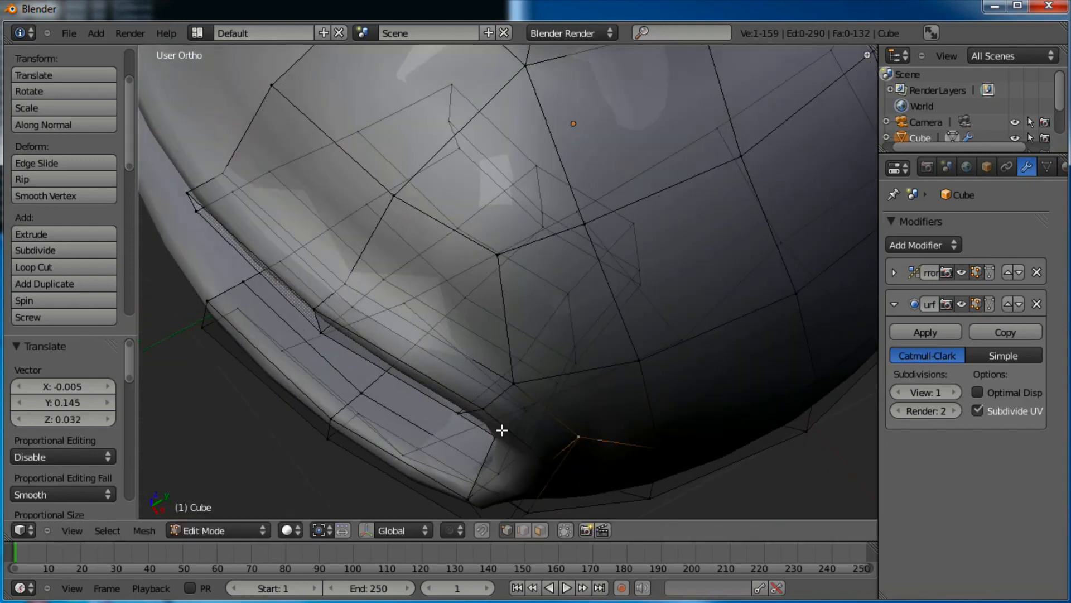
key("g")
left_click(618, 419)
middle_click_drag(485, 366, 638, 374)
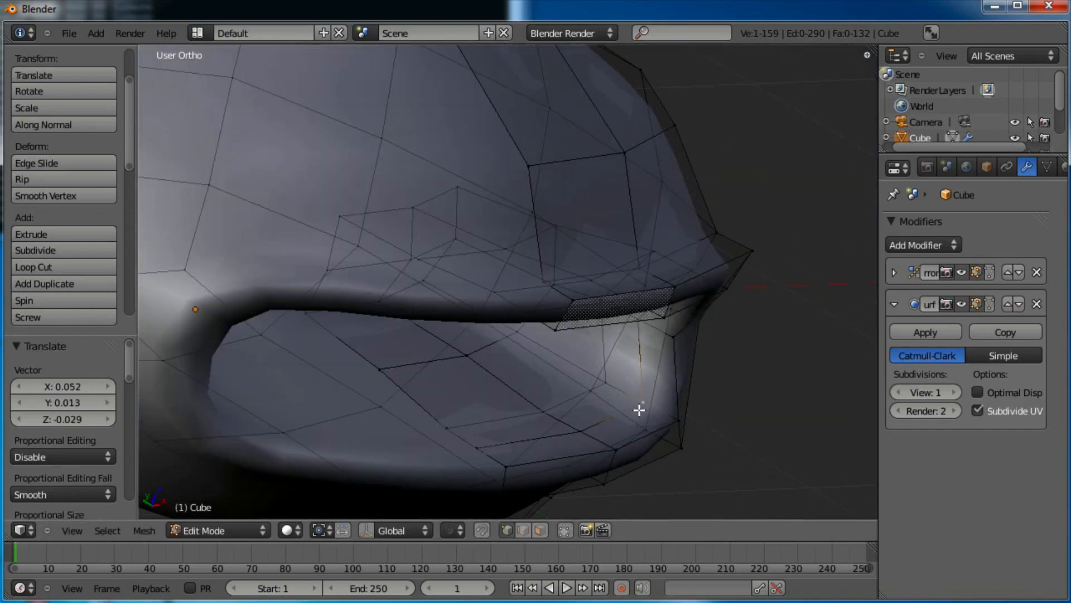
key("g")
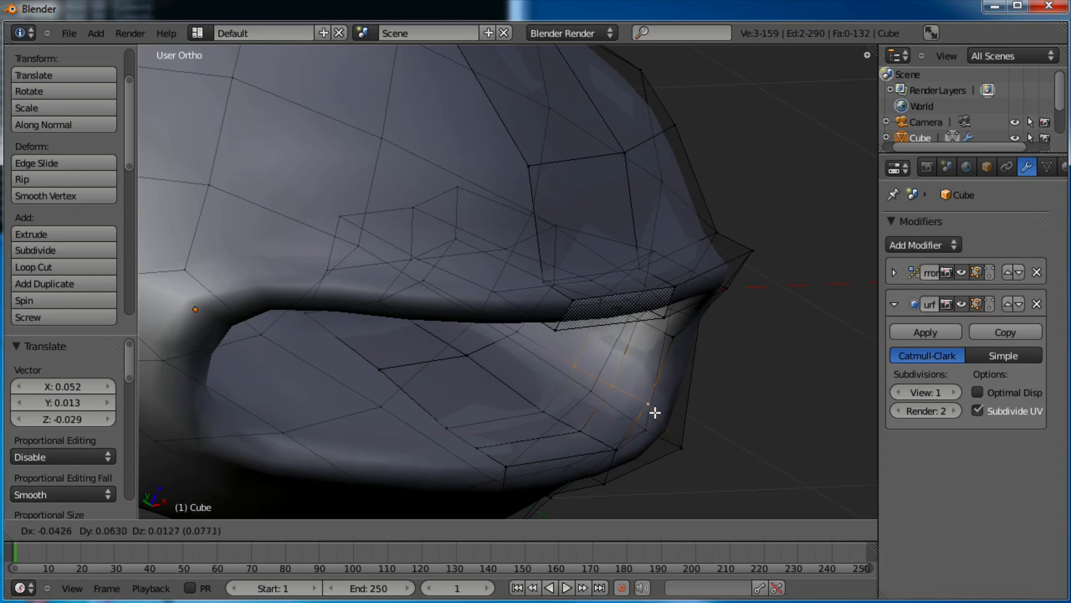
left_click(654, 410)
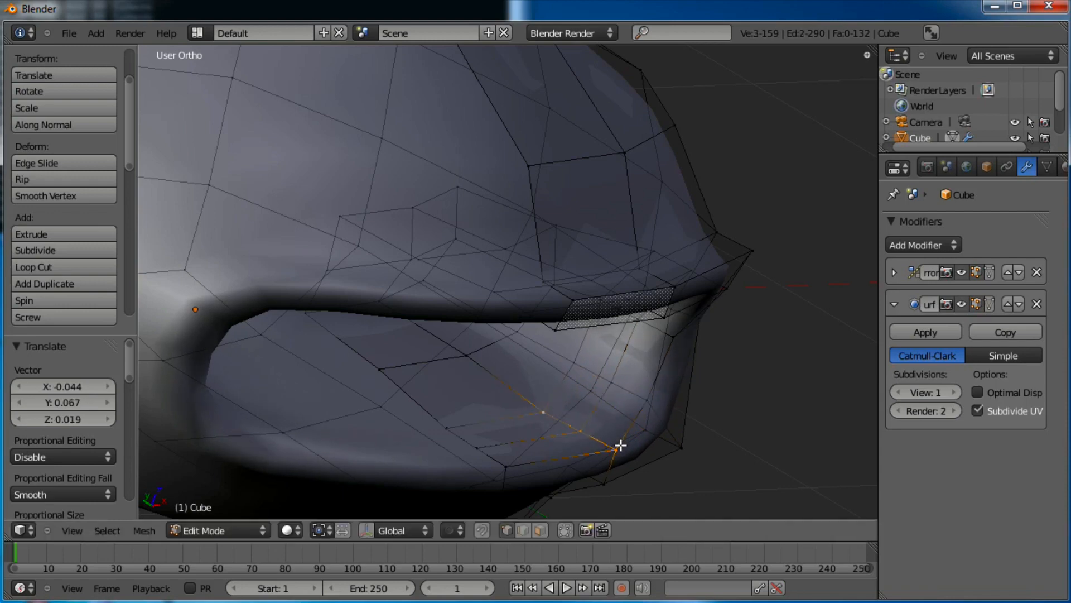
key("g")
left_click(609, 435)
middle_click_drag(642, 452, 371, 351)
Move the next corner vertex up behind the lip and lift the upper lip vertex, then check from the right side
right_click(371, 351)
key("g")
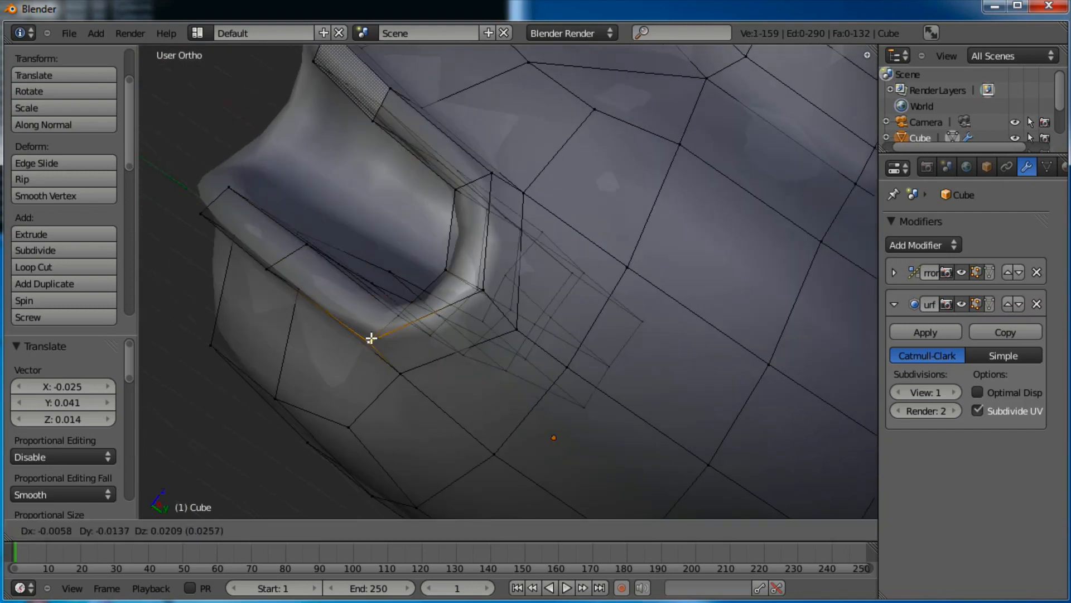
left_click(376, 303)
middle_click_drag(376, 304, 402, 358)
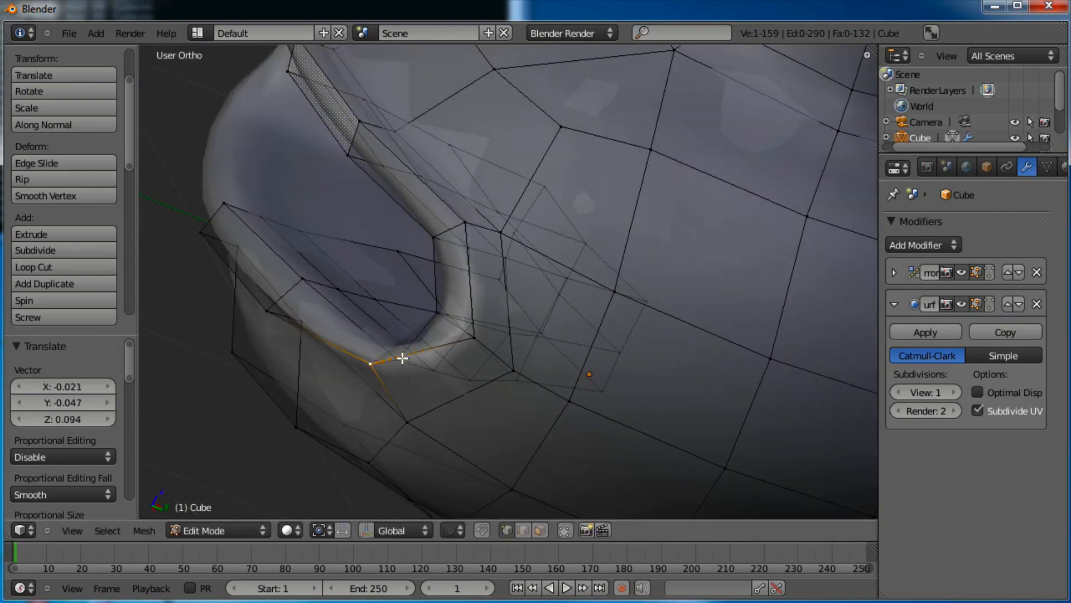
key("g")
left_click(411, 344)
key("shift+g")
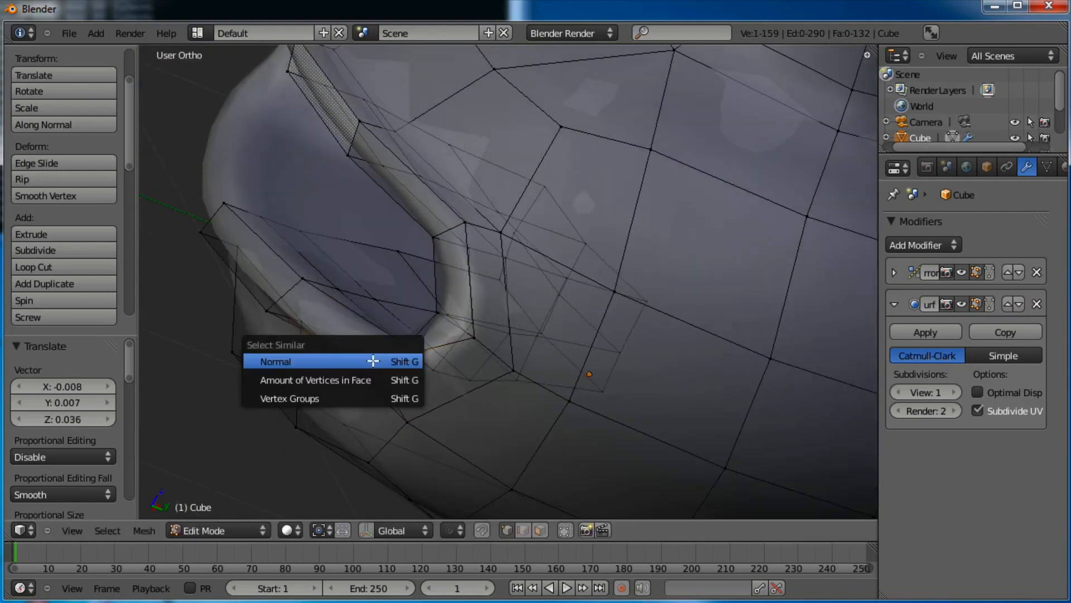
key("Escape")
key("g")
left_click(391, 364)
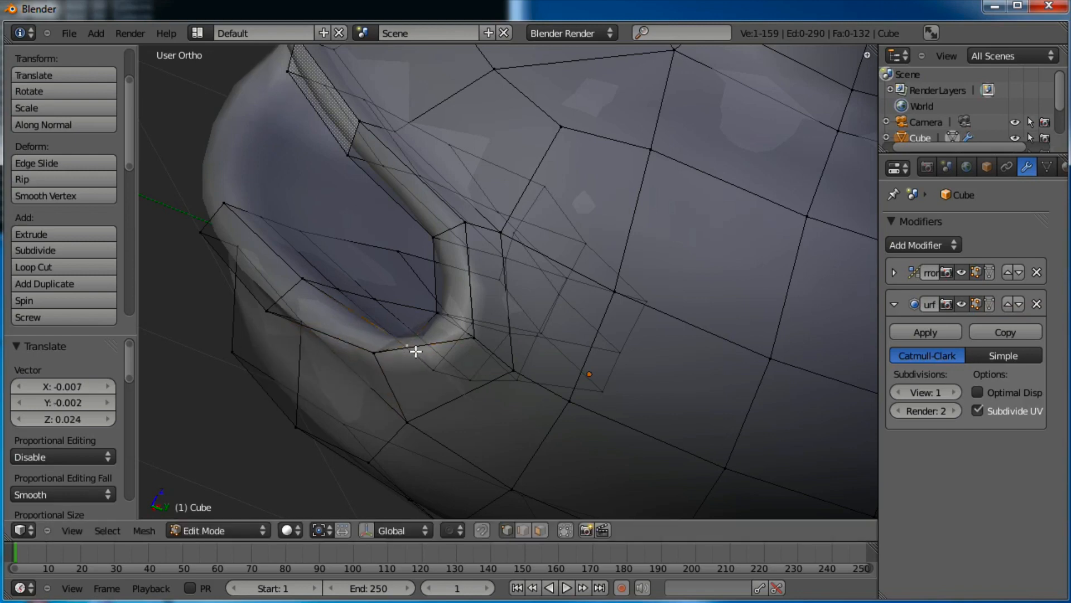
key("g")
left_click(318, 323)
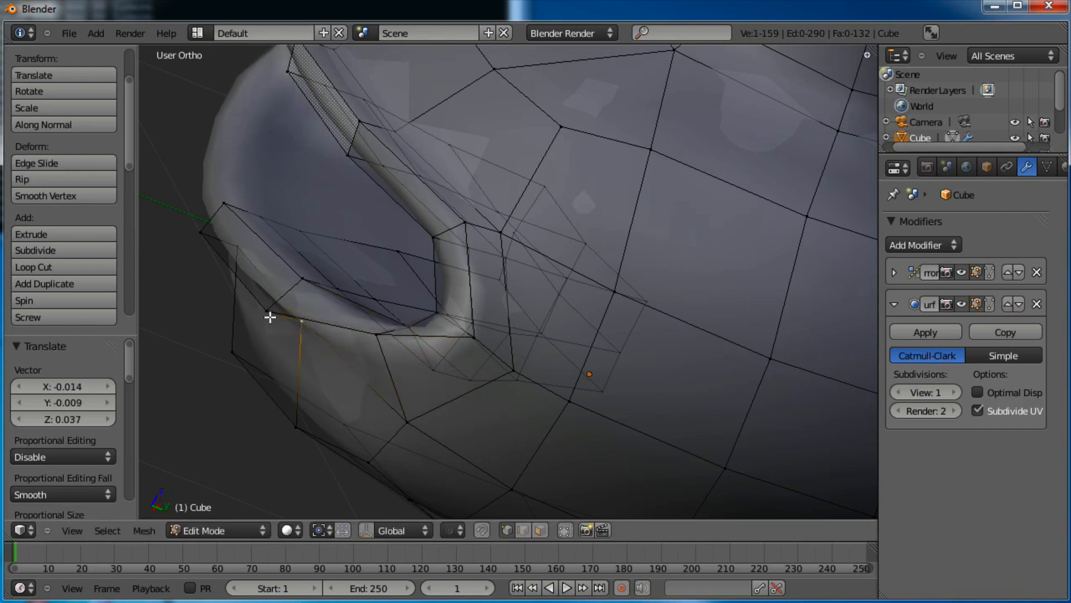
key("g")
left_click(310, 278)
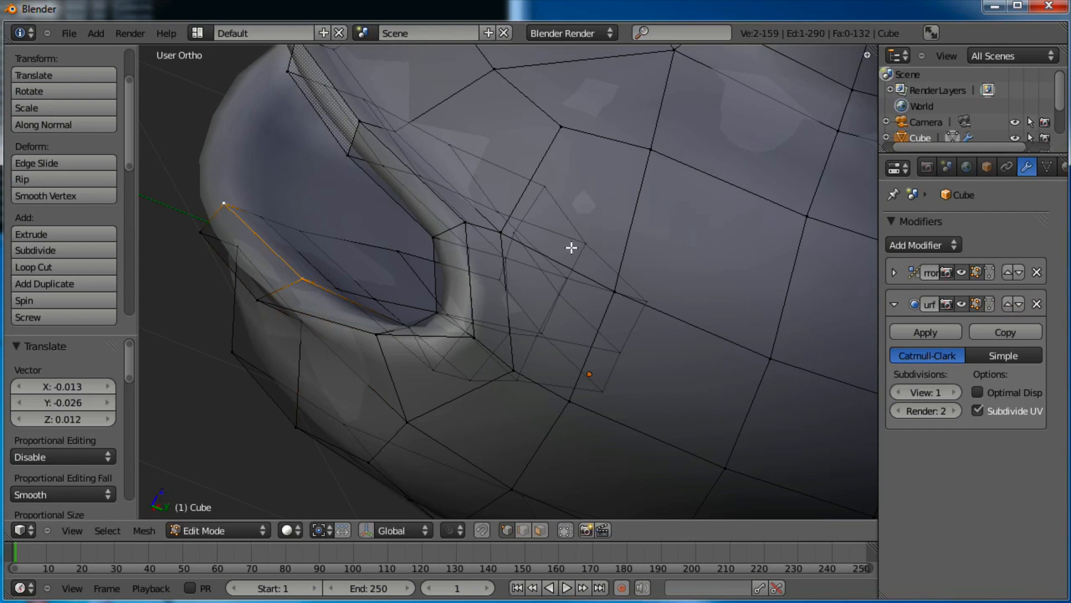
key("KP_3")
middle_click_drag(456, 324, 640, 289, "shift")
Move the lower lip vertices down and left, then nudge two more lip vertices up and left
key("g")
left_click(573, 341)
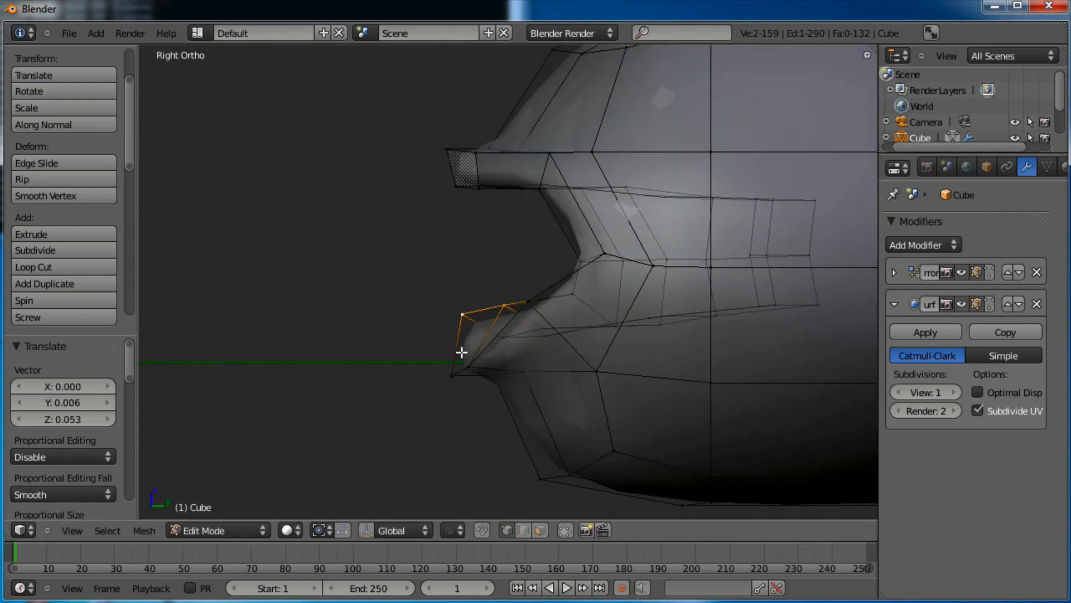
key("g")
left_click(506, 385)
right_click(526, 303)
key("g")
left_click(519, 289)
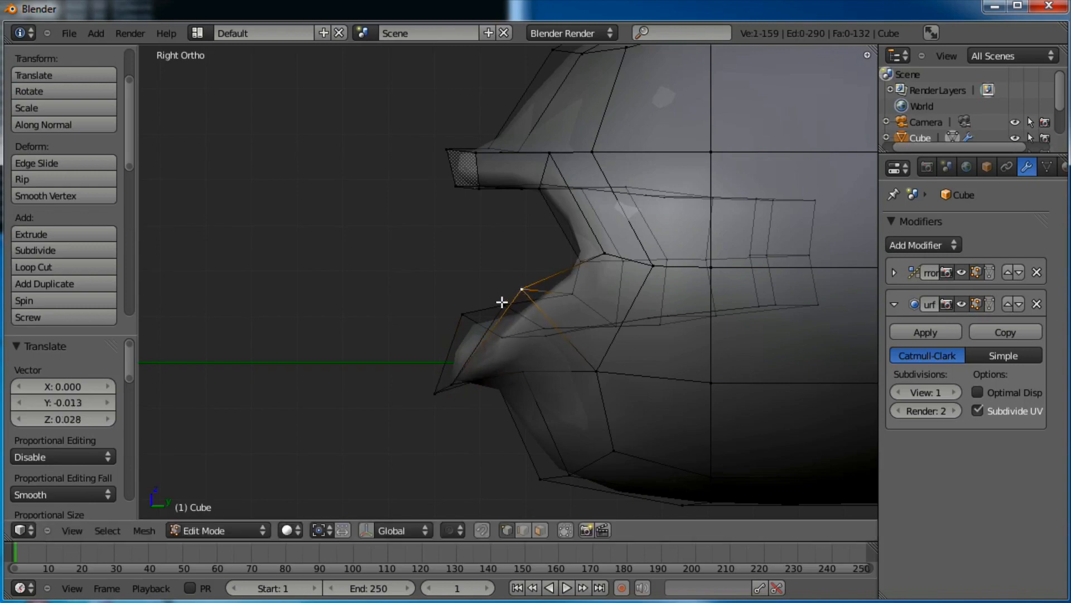
right_click(502, 303)
key("g")
left_click(491, 292)
middle_click_drag(523, 292, 347, 361)
Pull the mouth-corner vertex inward and reposition the neighbouring lip vertices
right_click(651, 310)
key("g")
left_click(583, 313)
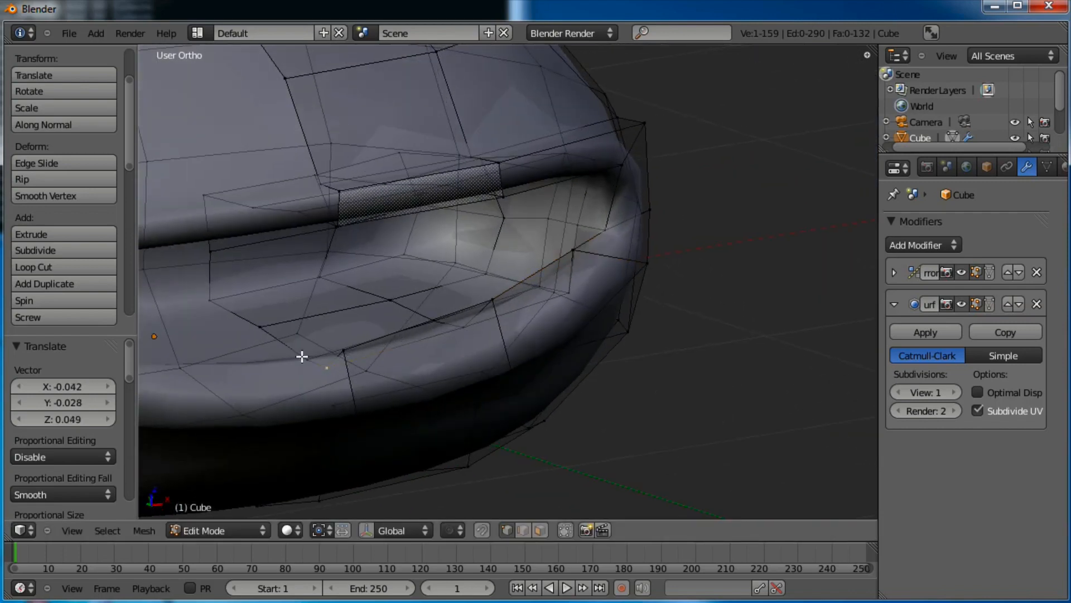
right_click(303, 353, "shift")
key("g")
left_click(315, 338)
right_click(340, 348)
key("g")
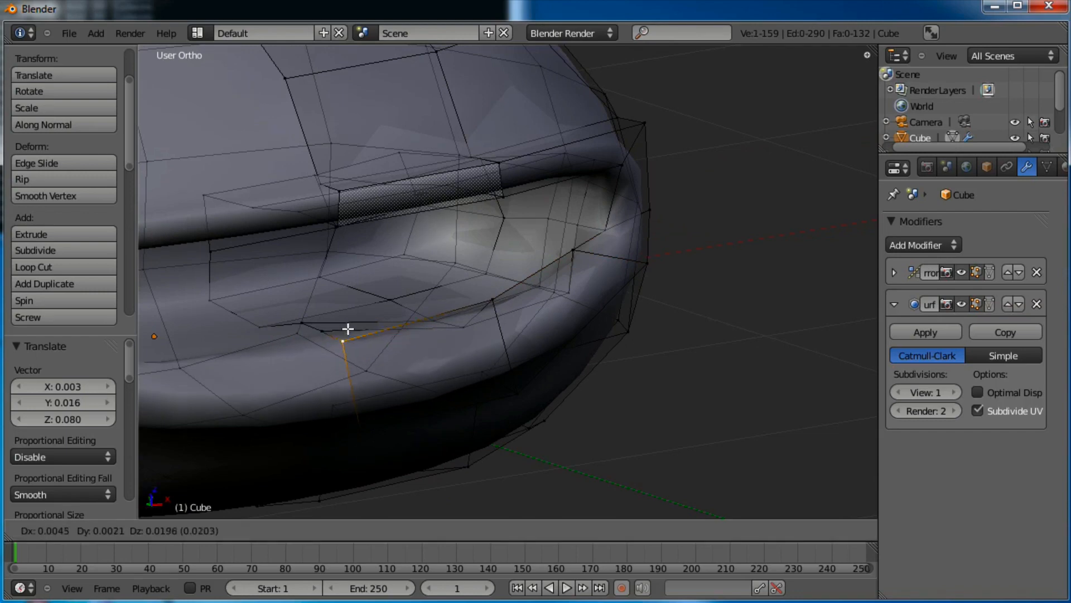
left_click(347, 316)
middle_click_drag(346, 316, 476, 339)
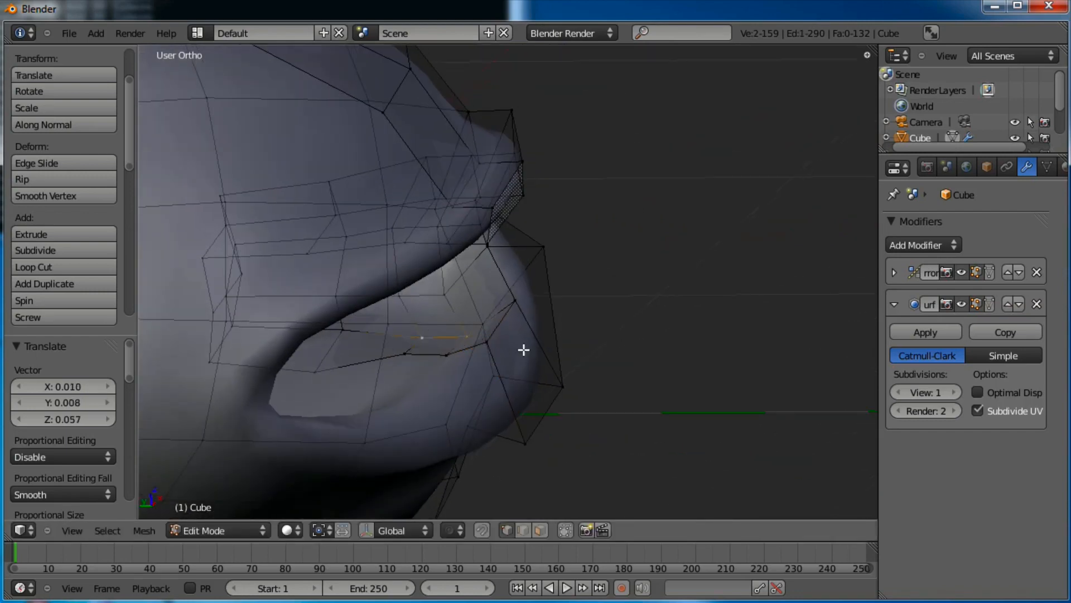
Shift the lip vertices near the mouth corner up and left and raise the vertex above the lip
key("g")
left_click(541, 330)
right_click(462, 357)
key("g")
left_click(462, 349)
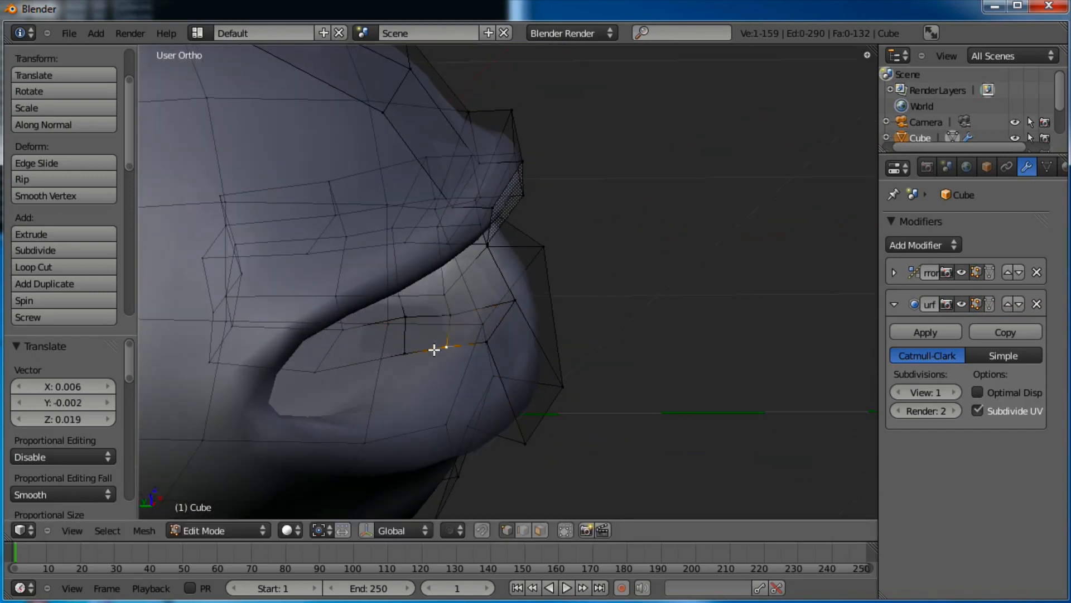
right_click(409, 350)
key("g")
left_click(395, 350)
right_click(462, 313)
key("g")
left_click(464, 306)
Raise the upper lip vertices into an overhang, then preview the smoothed head in Object Mode from the side
key("g")
left_click(445, 263)
right_click(403, 288)
key("g")
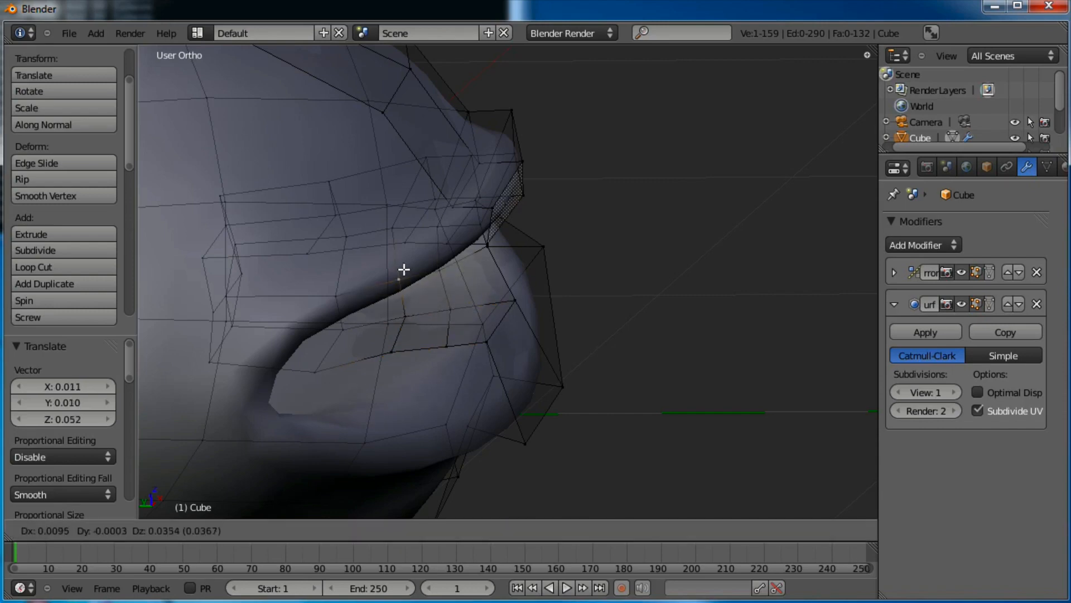
left_click(404, 269)
middle_click_drag(406, 269, 477, 278)
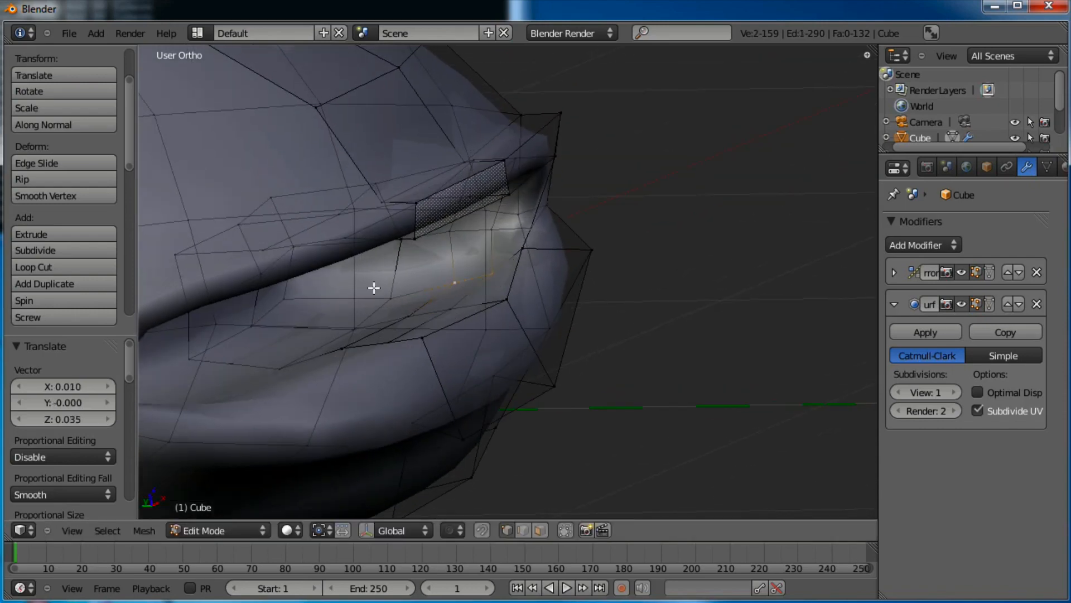
key("g")
left_click(497, 311)
mouse_move(560, 306)
middle_mouse_down()
mouse_move(547, 313)
mouse_move(570, 313)
middle_mouse_up()
middle_click_drag(684, 337, 523, 356)
key("Tab")
key("KP_3")
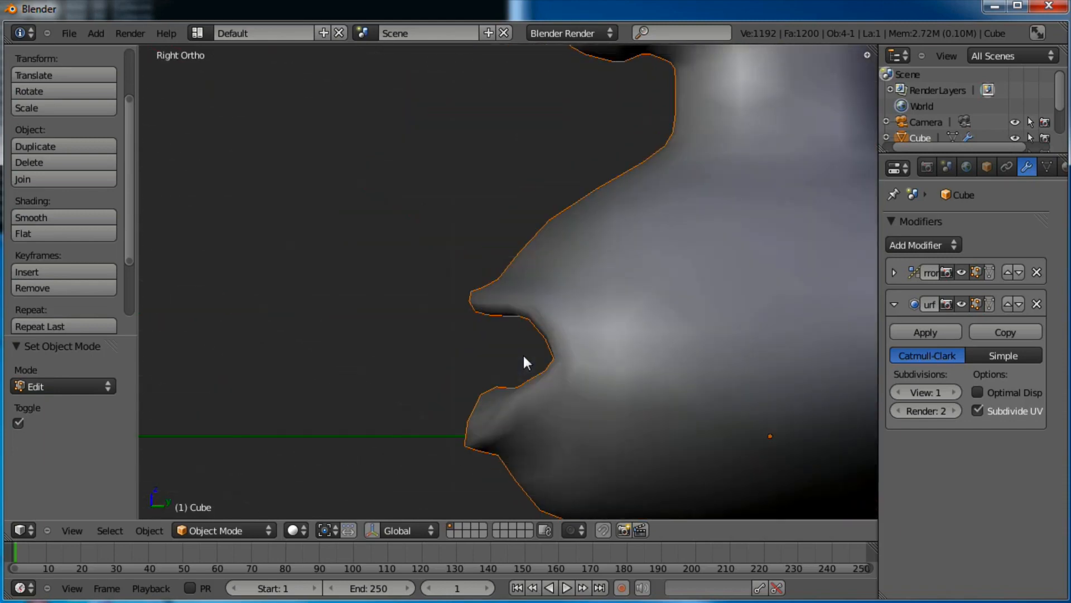
Box-select the lip vertices in the side profile and lower them
key("Tab")
scroll(537, 322, "up", 1)
key("a")
key("b")
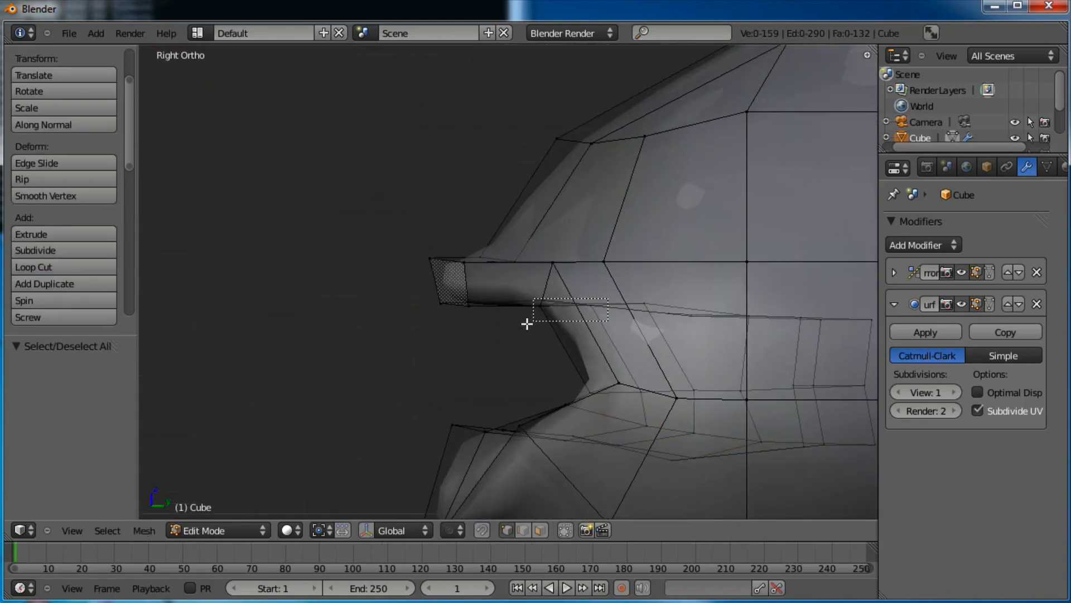
left_click_drag(527, 324, 527, 324)
key("g")
left_click(532, 366)
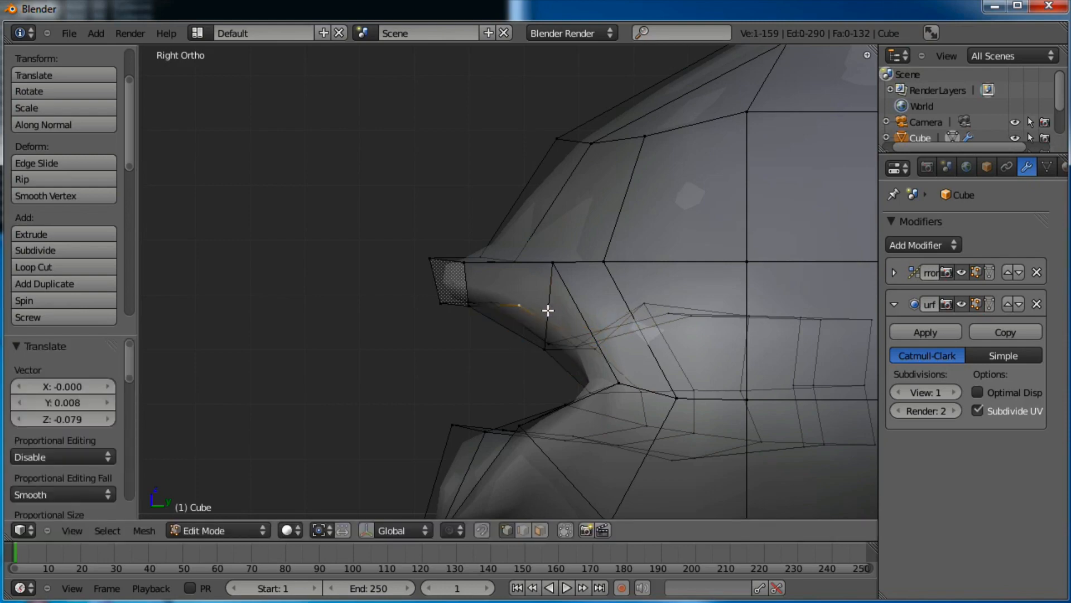
key("g")
left_click(542, 342)
Lower two more lip vertices and raise the vertex above the lip tip
right_click(507, 297)
key("g")
left_click(507, 322)
right_click(473, 293)
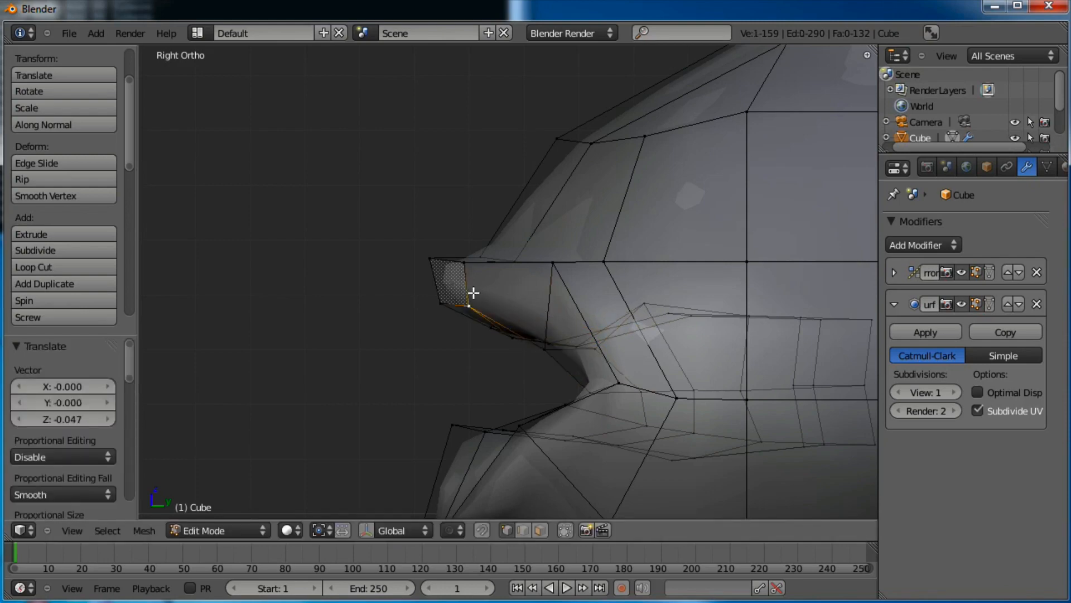
key("g")
left_click(476, 305)
right_click(496, 246)
key("g")
left_click(502, 229)
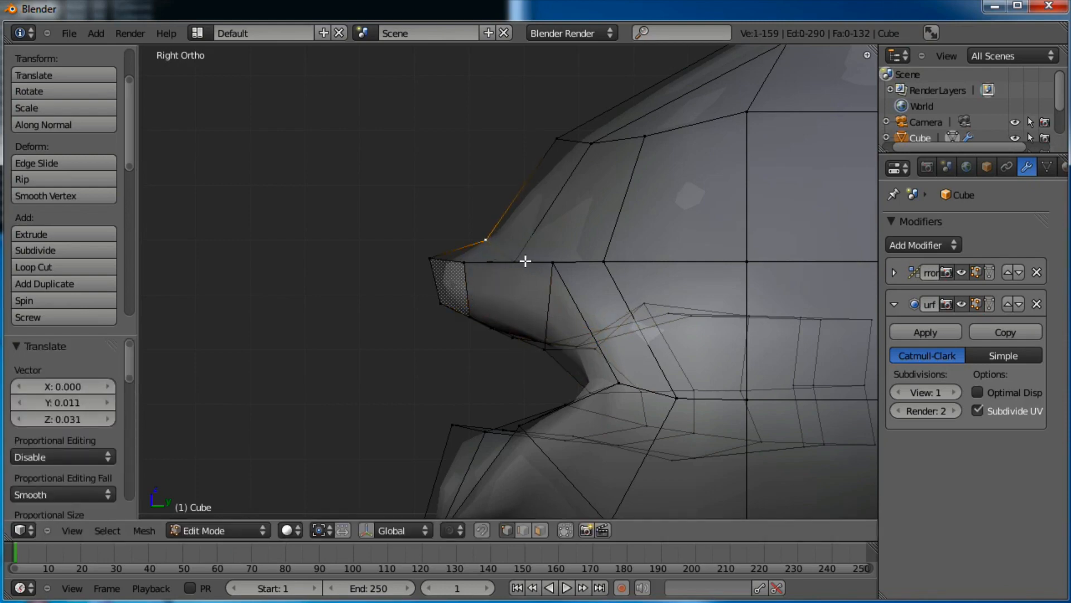
Raise the upper-lip vertices, lower the one further back, and push the lip tip forward
right_click(525, 261)
key("g")
left_click(531, 238)
right_click(597, 258)
key("g")
left_click(598, 240)
right_click(549, 256)
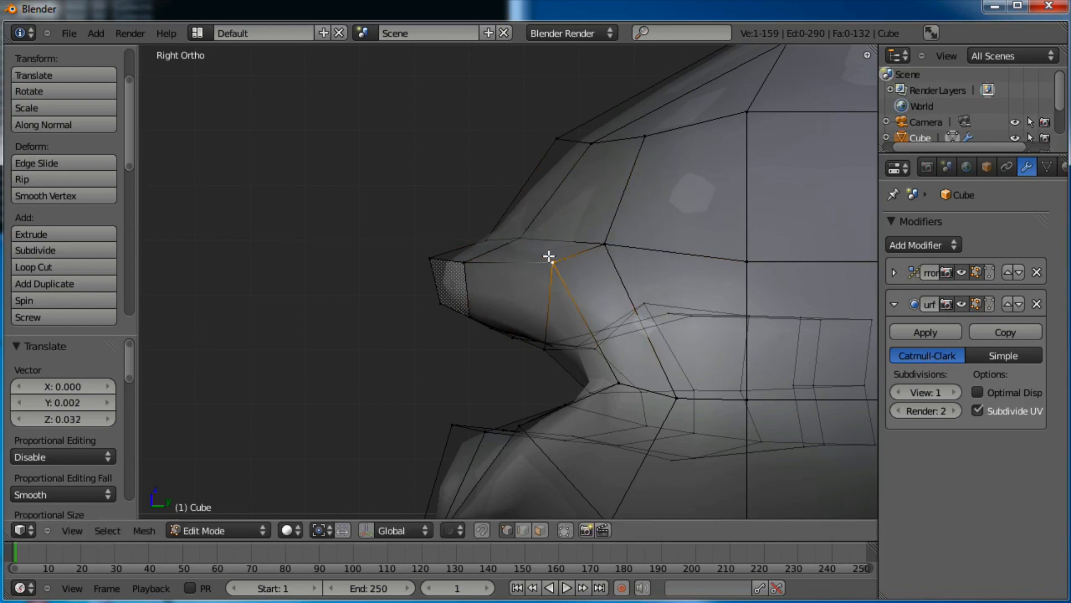
key("g")
left_click(548, 287)
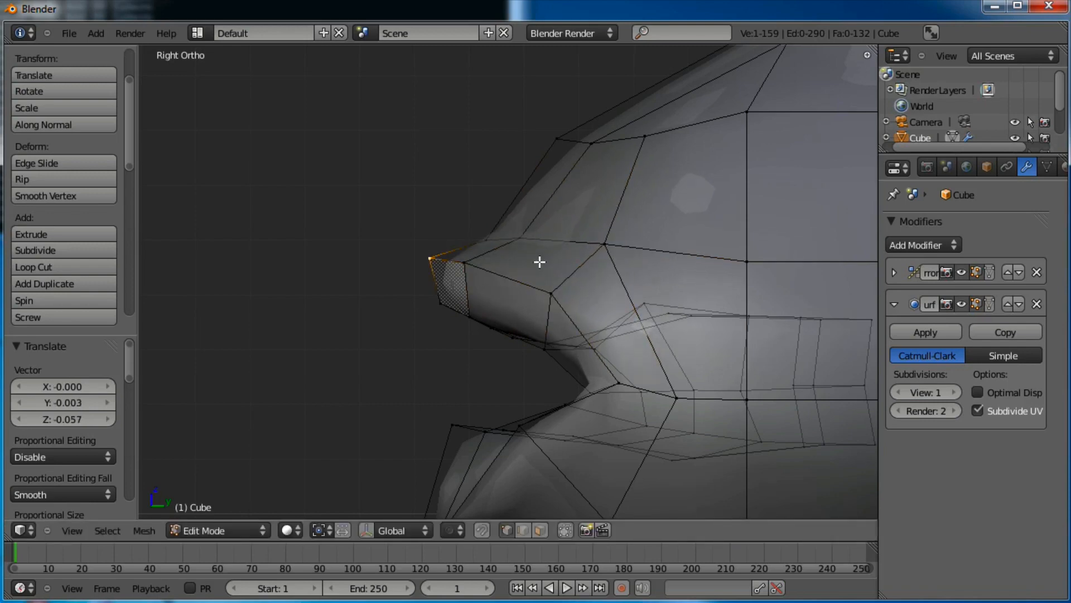
key("g")
left_click(509, 273)
right_click(472, 268)
key("g")
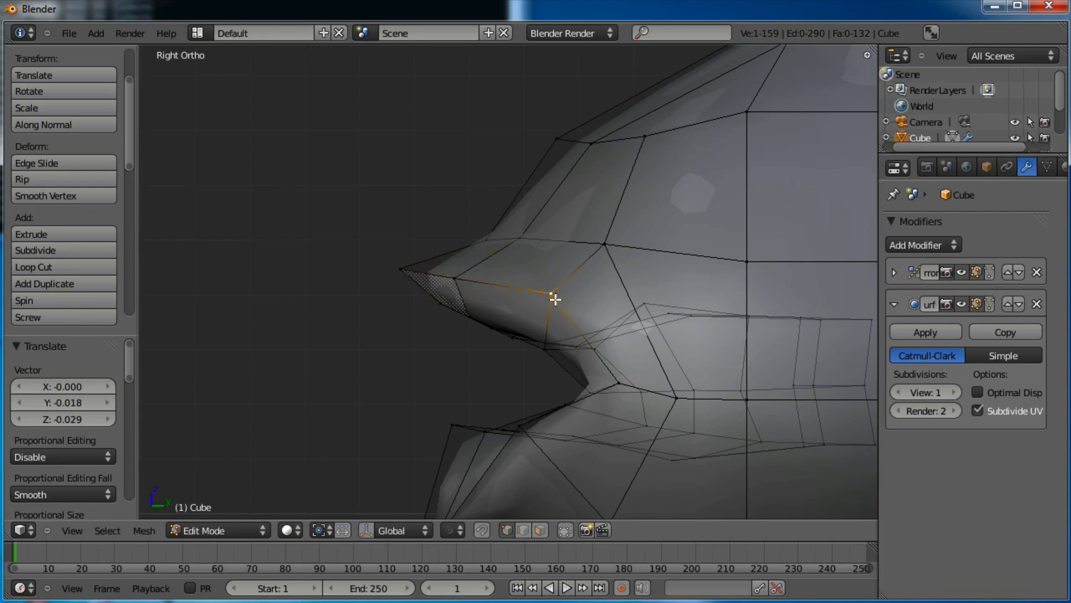
Preview the mouth from the front, then lift two upper-lip vertices 0.048 along Z
key("Tab")
middle_click_drag(543, 319, 487, 332)
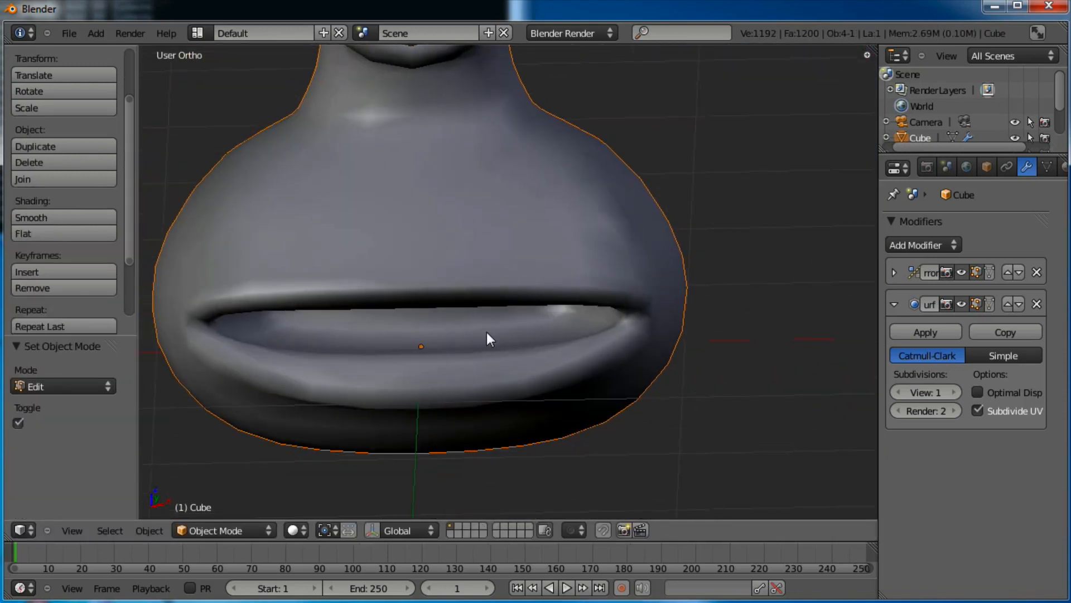
scroll(488, 333, "up", 2)
key("Tab")
middle_click_drag(586, 356, 445, 307)
right_click(362, 262)
right_click(382, 248, "shift")
key("g")
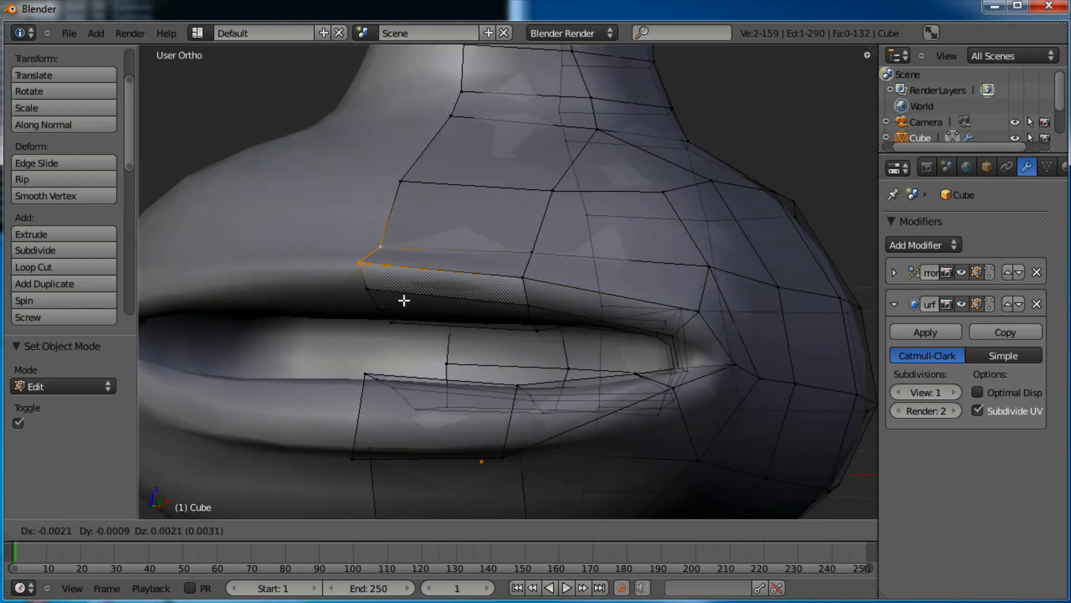
left_click(402, 277)
key("shift+g")
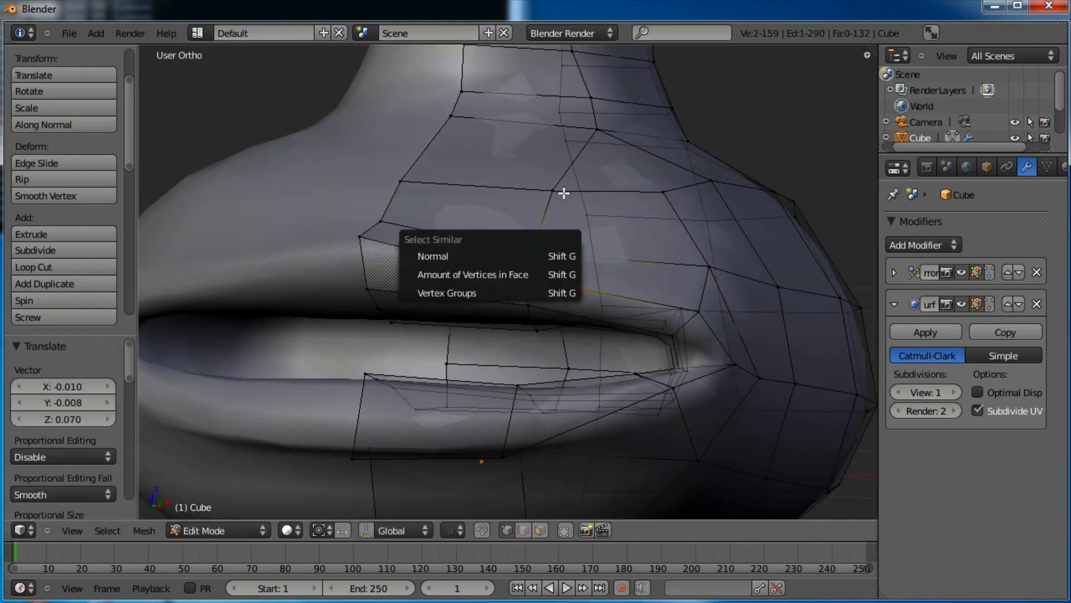
key("g")
left_click(637, 340)
middle_click_drag(540, 321, 645, 366)
scroll(572, 361, "down", 4)
Return to Object Mode, inspect the creature from below and from a low side angle, then open the View menu
key("Tab")
middle_click_drag(530, 373, 552, 423)
scroll(558, 386, "down", 10)
scroll(538, 304, "up", 1)
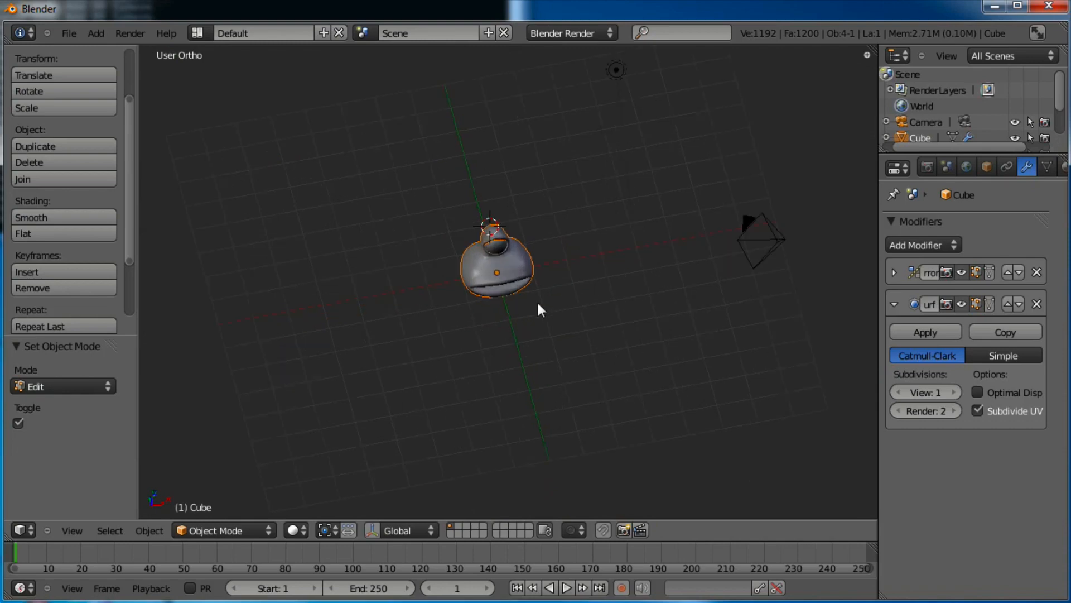
scroll(535, 392, "up", 3)
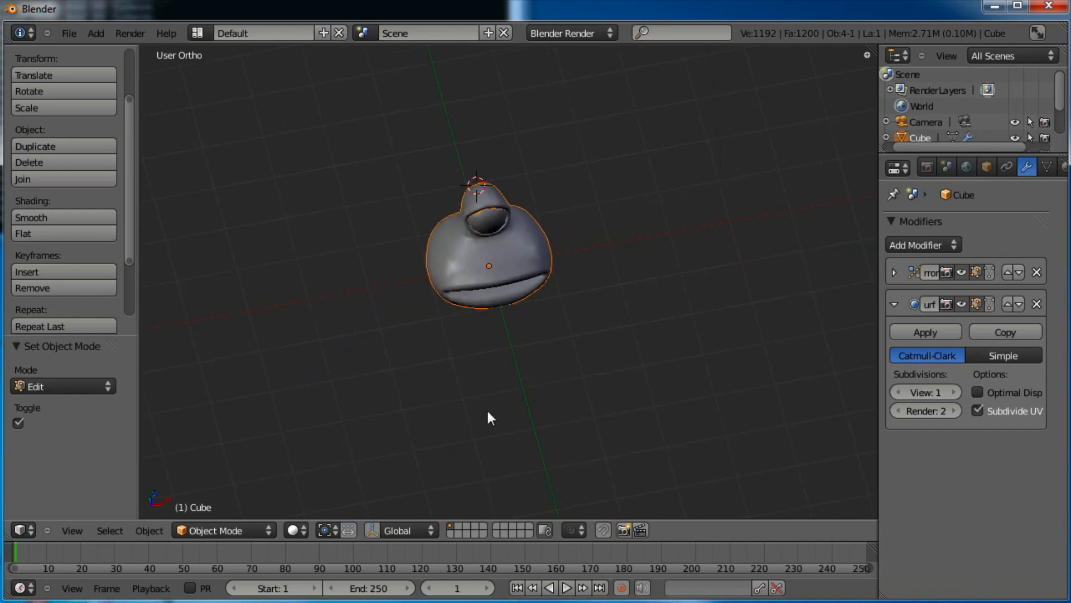
middle_click_drag(489, 418, 506, 358)
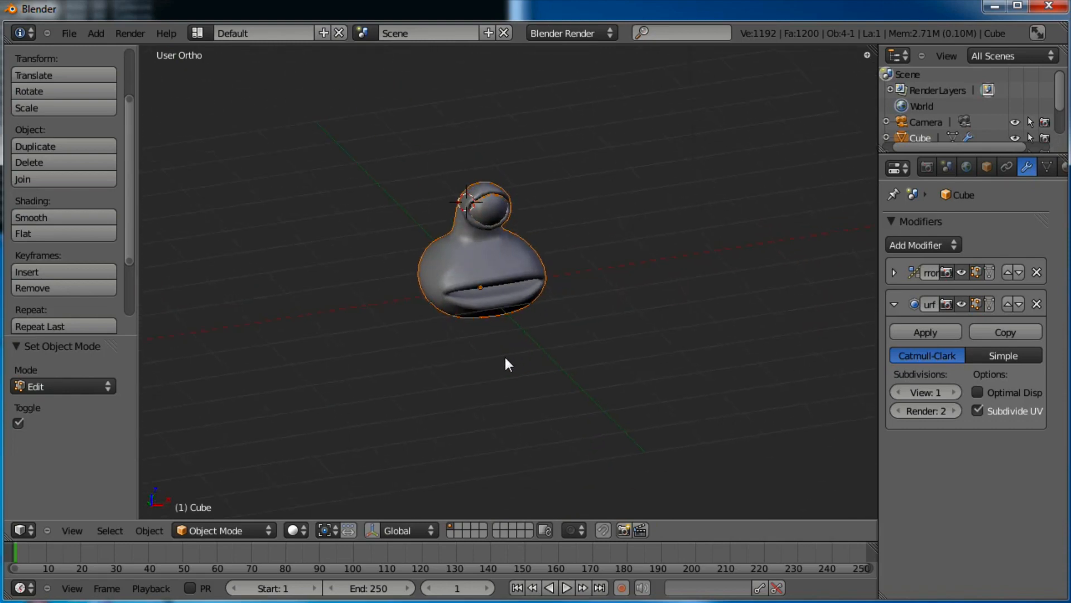
scroll(508, 357, "up", 2)
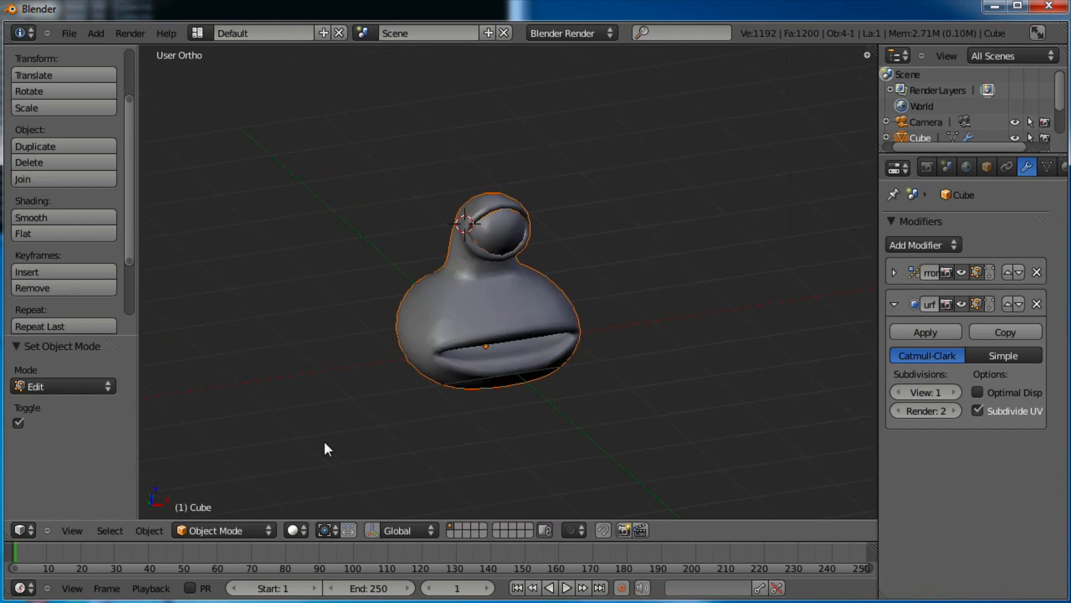
left_click(73, 531)
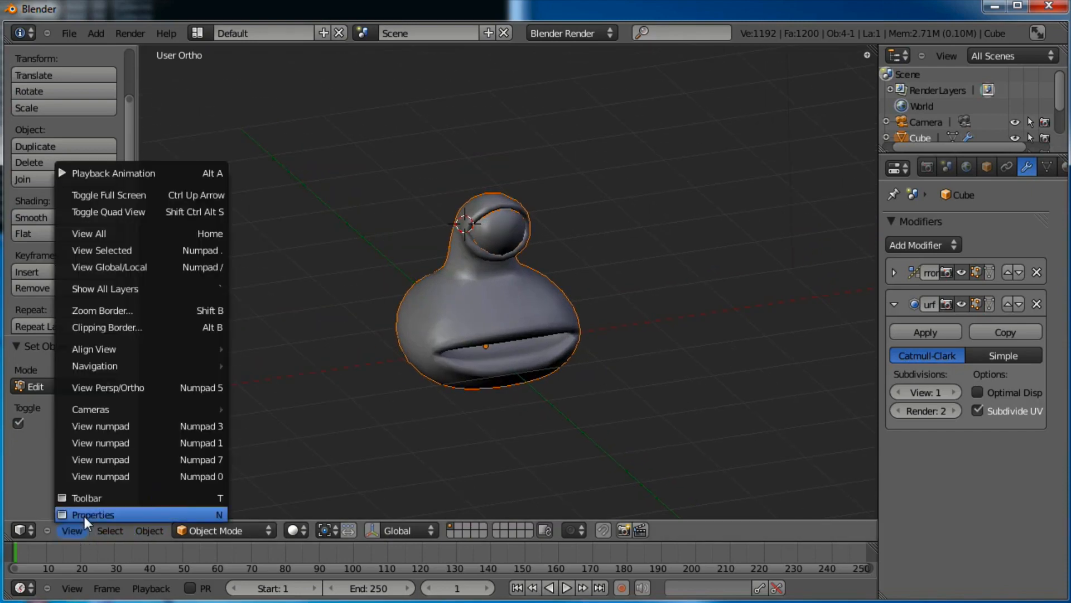
Turn off the Grid Floor and the X and Y axis lines for a plain dark viewport background
left_click(82, 514)
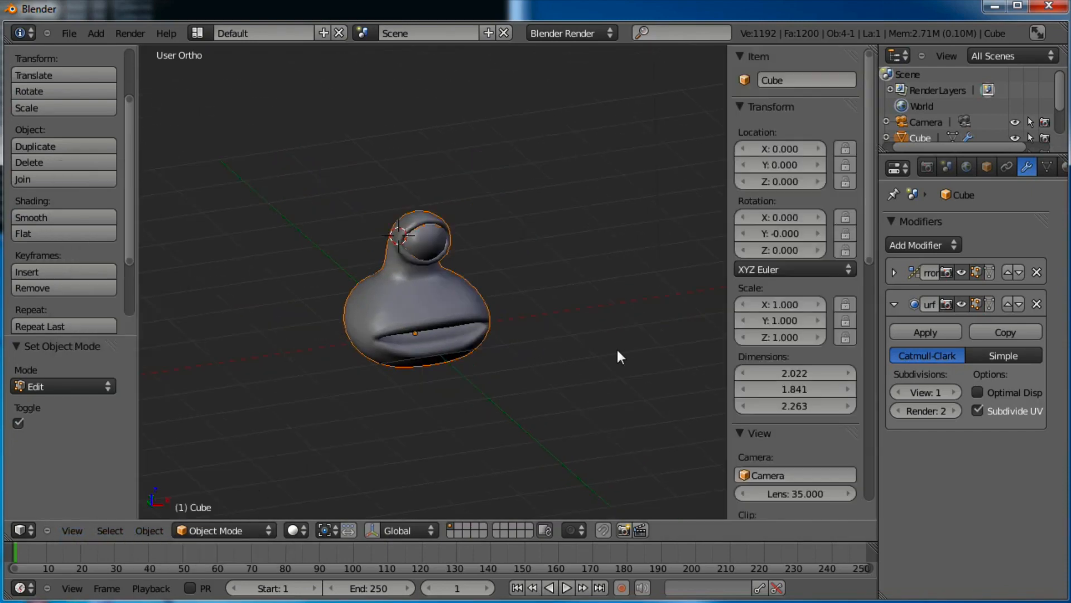
key("n")
key("n")
scroll(818, 441, "down", 6)
left_click_drag(872, 245, 870, 434)
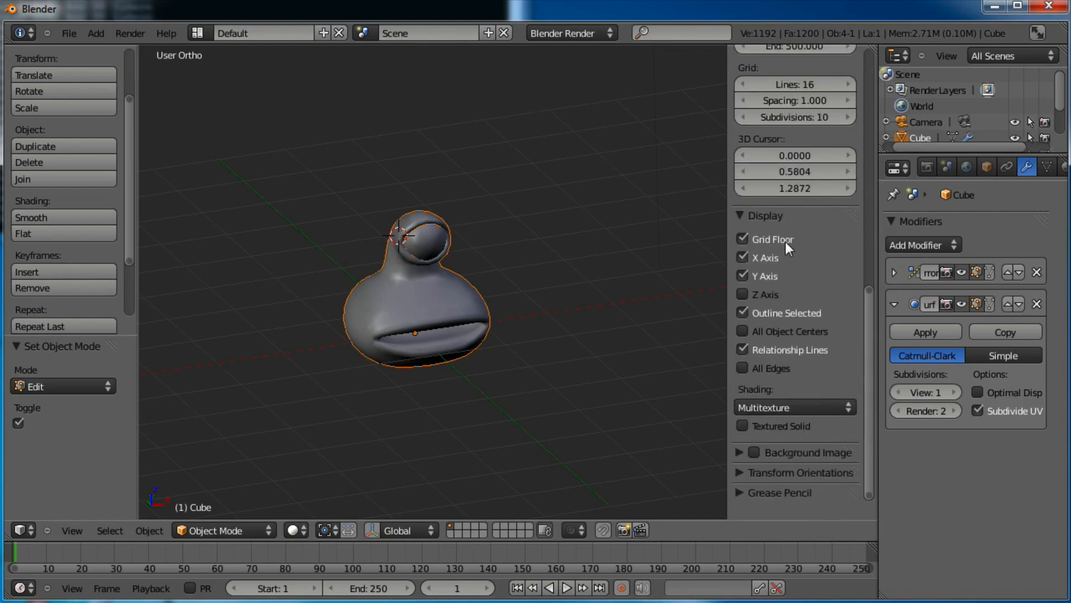
left_click(743, 238)
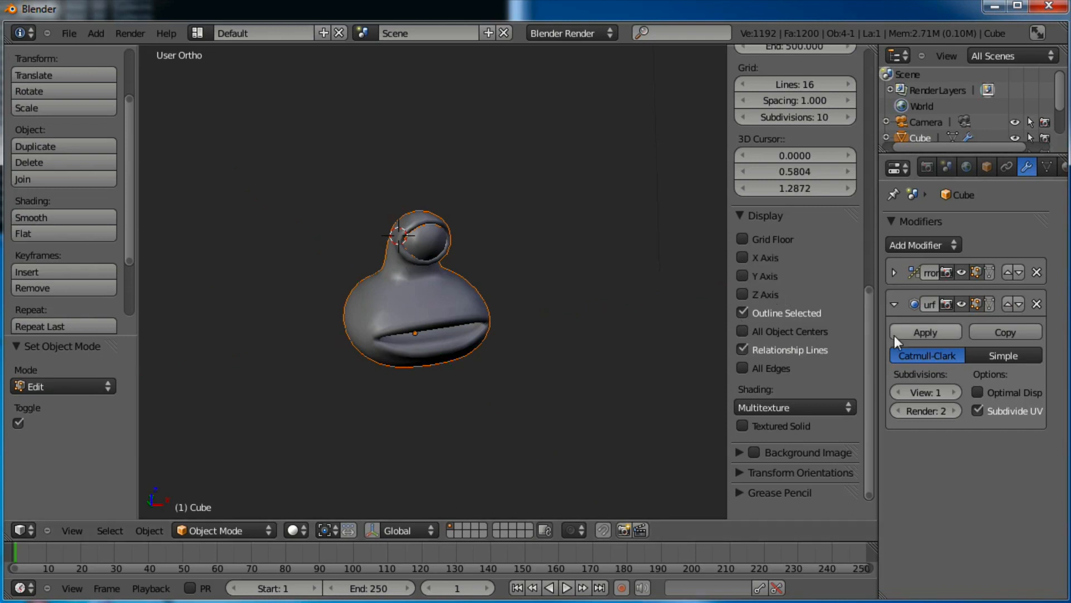
key("n")
scroll(591, 312, "up", 4)
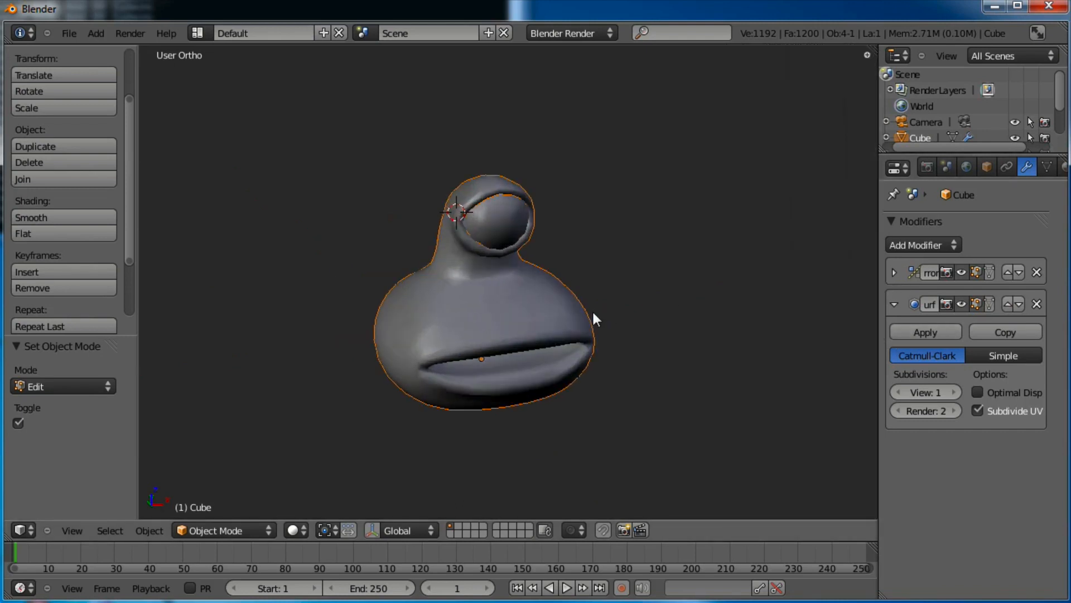
middle_click_drag(656, 369, 605, 333)
scroll(587, 390, "up", 3)
In Edit Mode, move the two vertices at the mouth corner together
key("Tab")
middle_click_drag(588, 407, 558, 454)
right_click(669, 423)
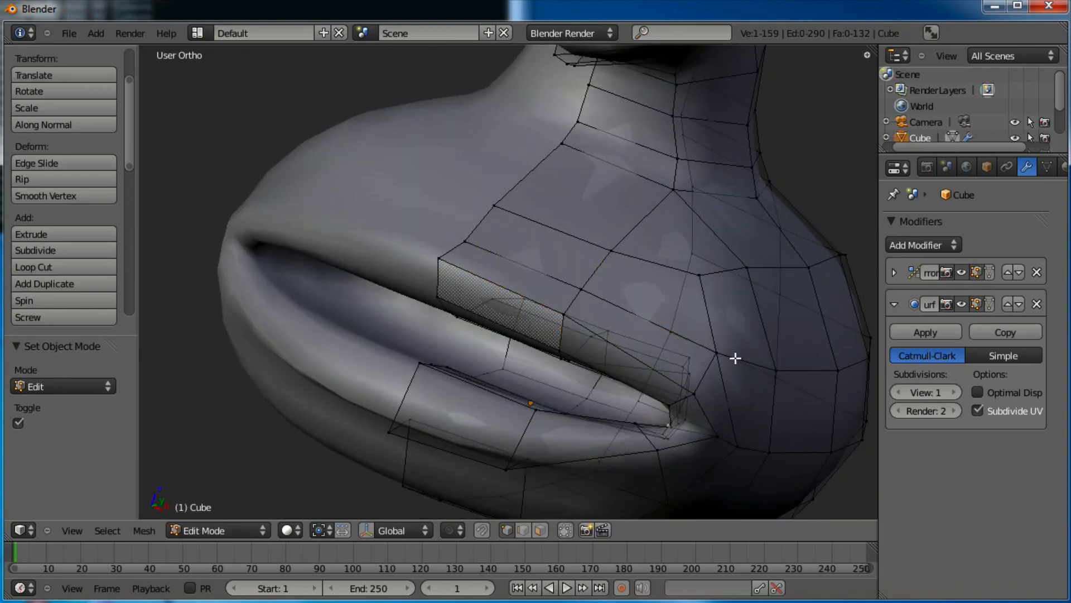
middle_click_drag(735, 357, 560, 335)
scroll(579, 313, "up", 3)
right_click(559, 337, "shift")
key("g")
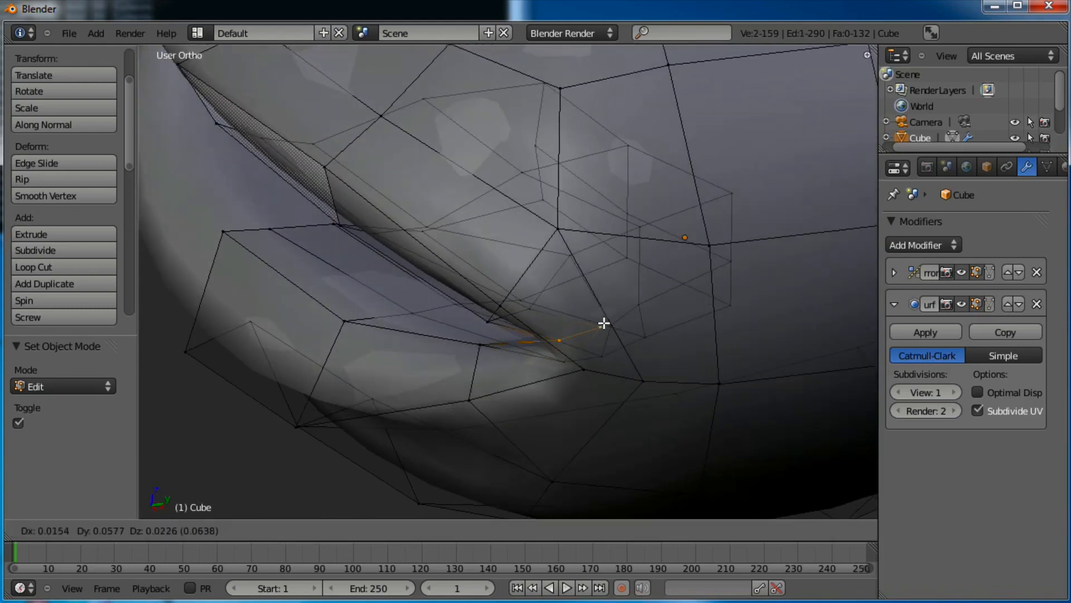
left_click(594, 371)
Nudge the two vertices below the lip under the mouth corner
right_click(480, 400)
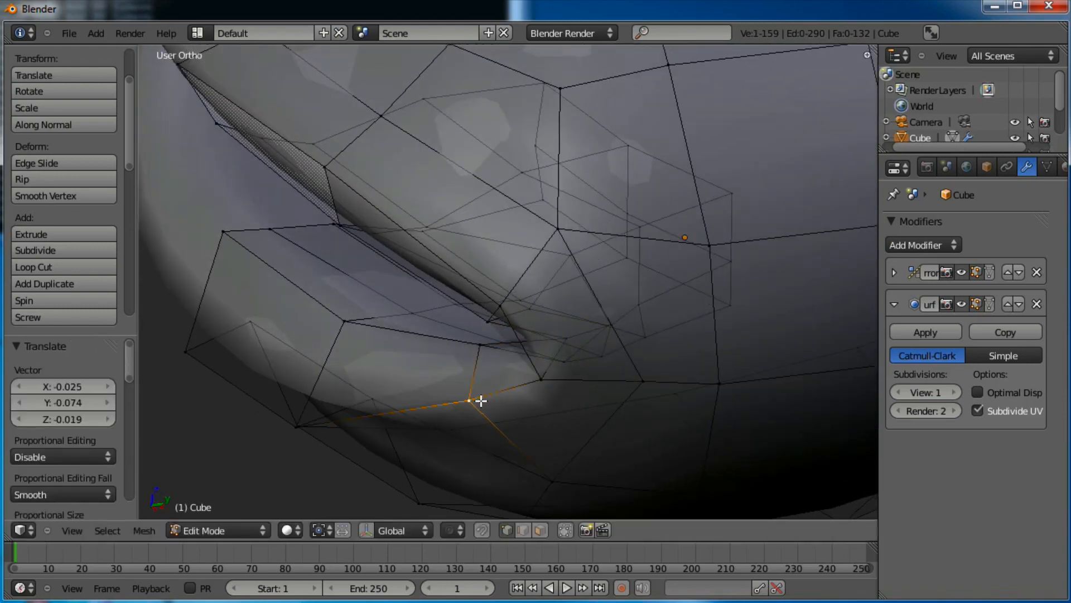
key("g")
left_click(444, 388)
right_click(286, 420)
key("g")
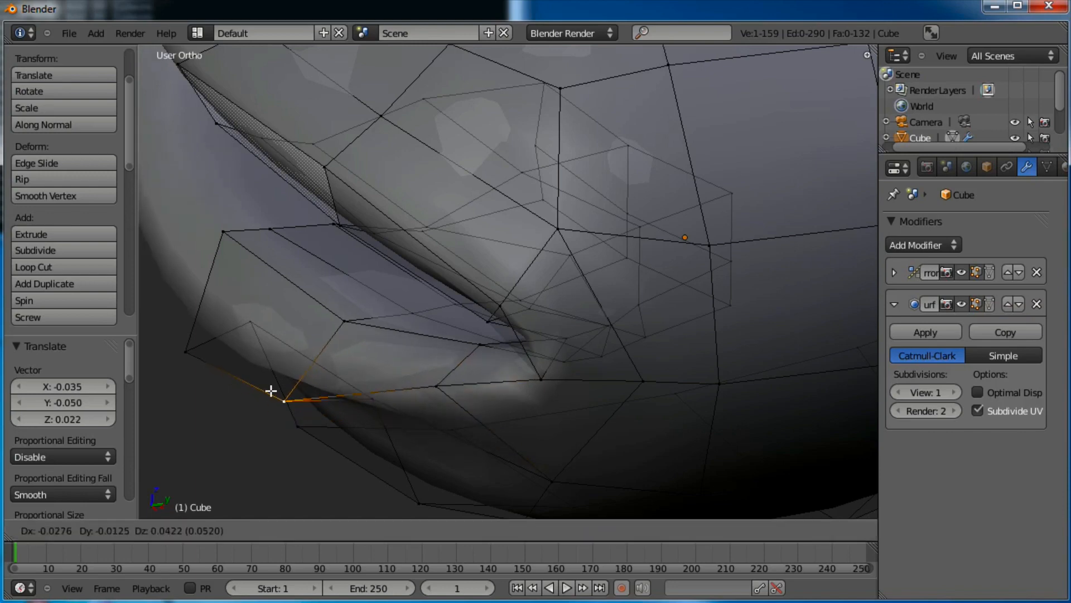
left_click(264, 385)
Move the vertex above the mouth corner, ending at -0.019 X, 0.007 Y, 0.044 Z
right_click(335, 318)
key("g")
left_click(335, 292)
scroll(366, 321, "down", 2)
middle_click_drag(340, 316, 571, 311, "shift")
scroll(478, 320, "down", 3)
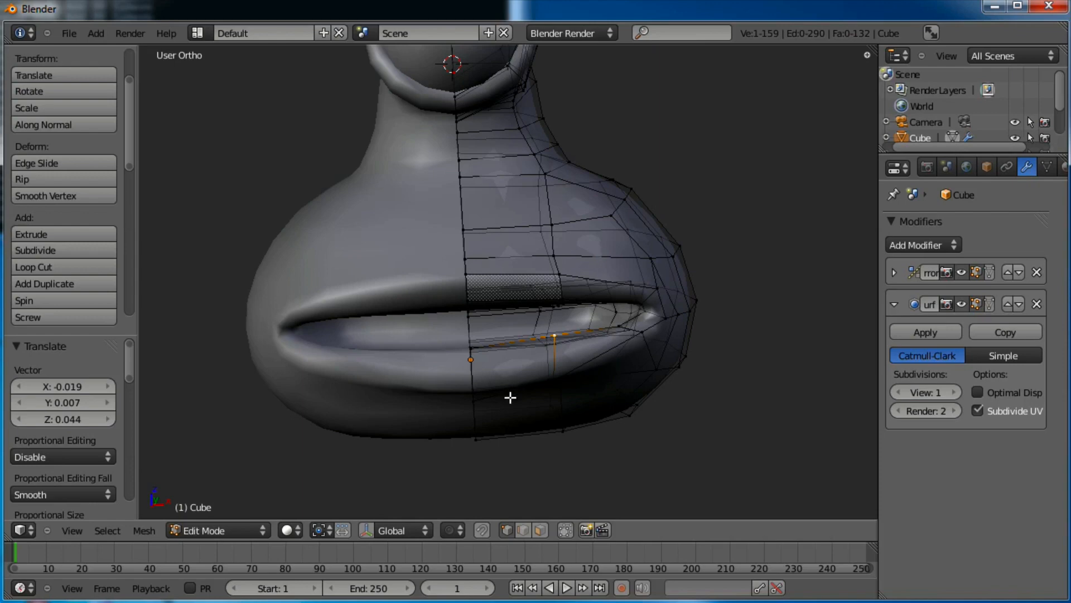
Move the mouth-corner vertex, then push it backward as seen from the side
scroll(678, 396, "up", 1)
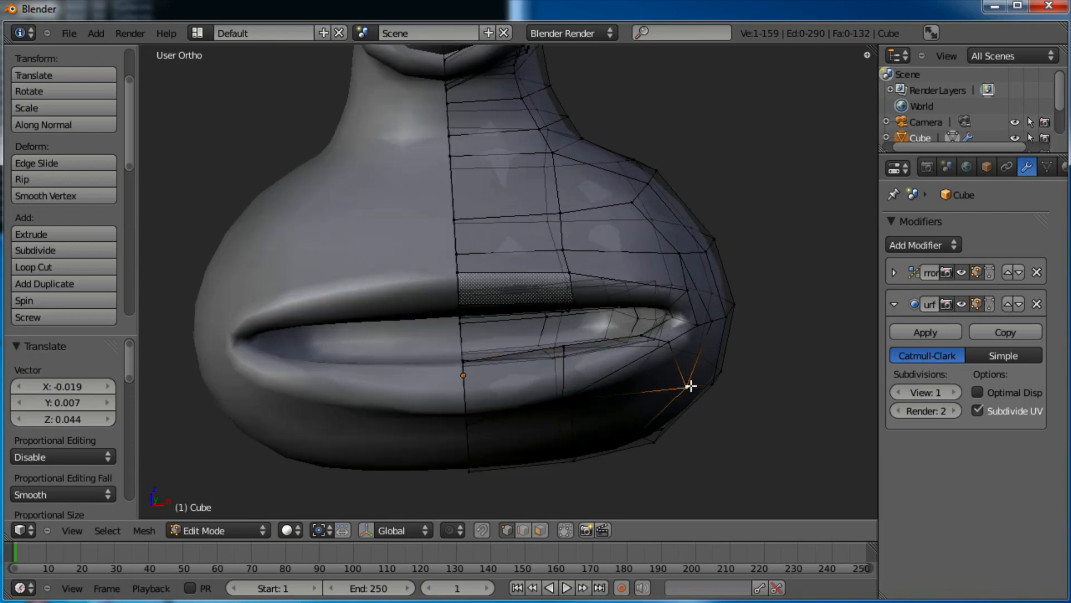
key("g")
left_click(683, 363)
middle_click_drag(683, 364, 500, 326)
key("g")
left_click(528, 343)
Raise a lip vertex and reposition three lower-lip vertices, then return to Object Mode
right_click(433, 385)
key("g")
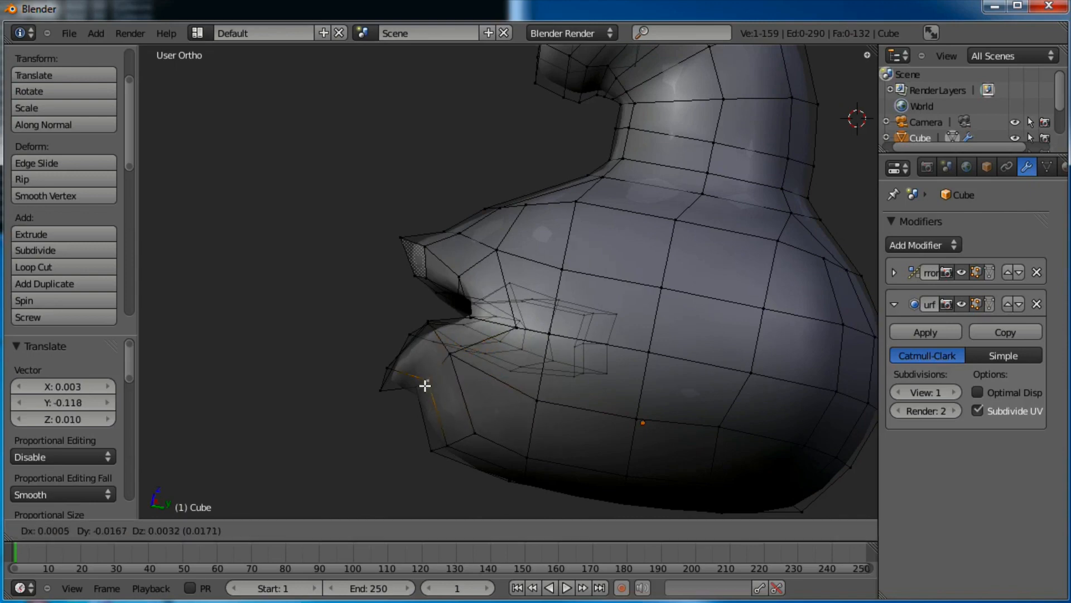
left_click(418, 366)
key("g")
left_click(438, 332)
right_click(430, 320)
key("g")
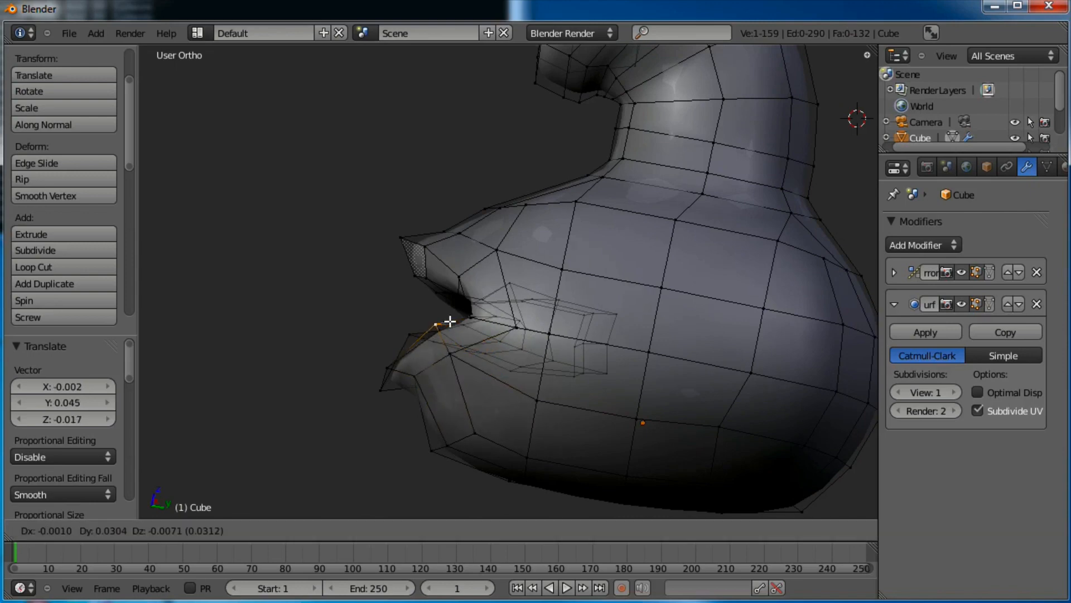
left_click(445, 322)
right_click(416, 329)
key("g")
left_click(432, 327)
key("Tab")
middle_click_drag(433, 328, 550, 351)
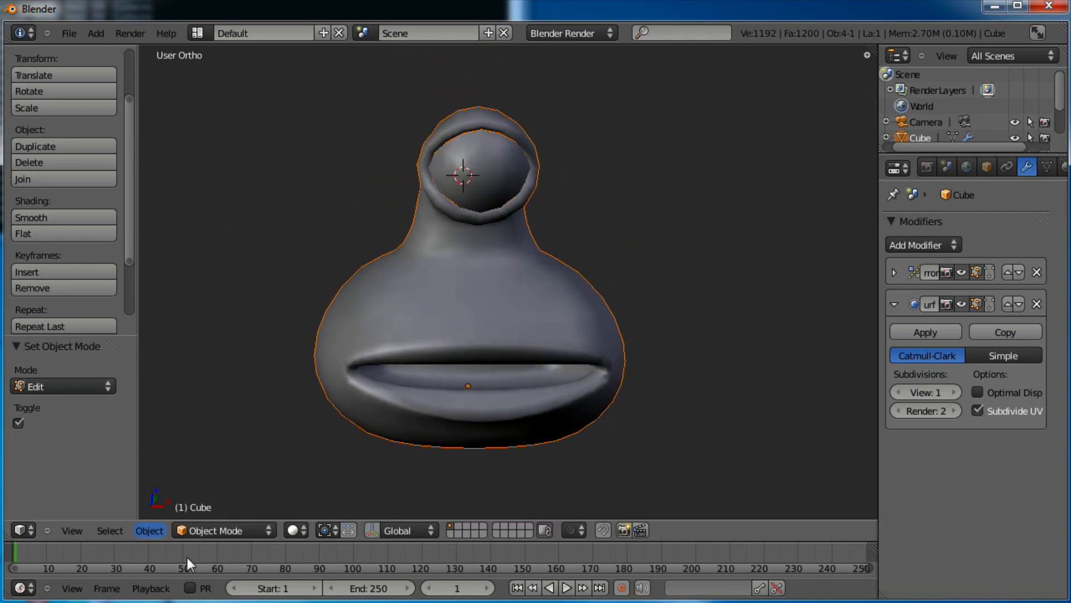
Switch to Sculpt Mode with the Grab brush at size 87
left_click(232, 529)
left_click(229, 485)
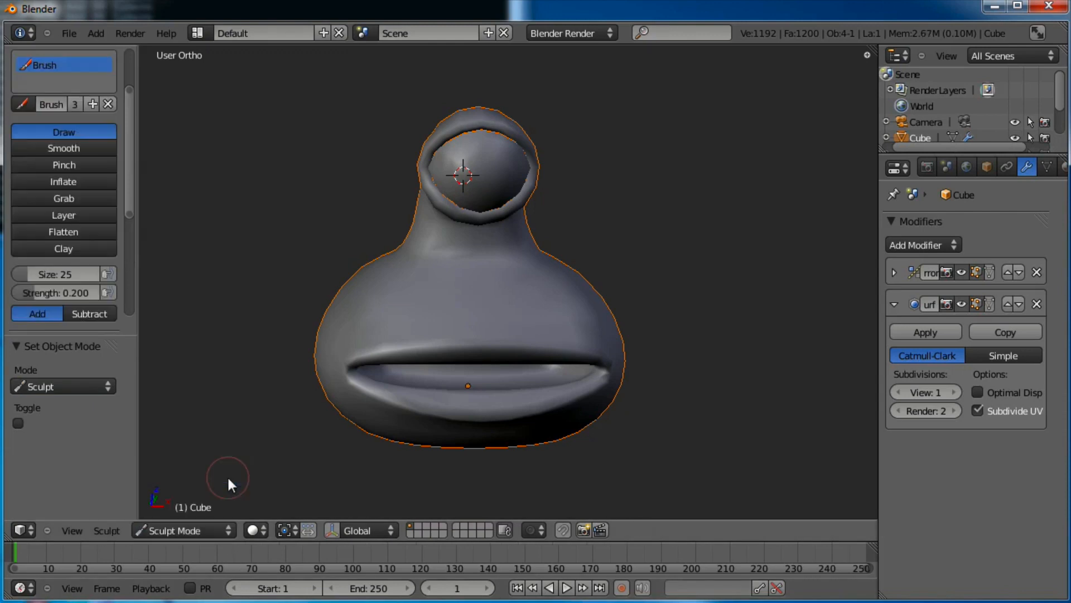
left_click(71, 200)
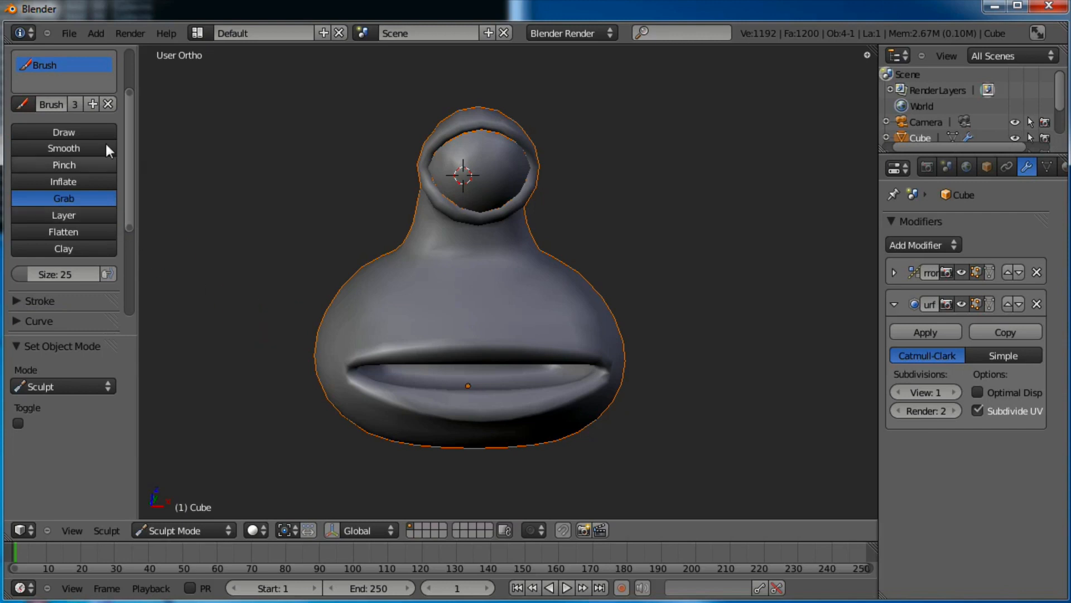
left_click_drag(79, 279, 83, 279)
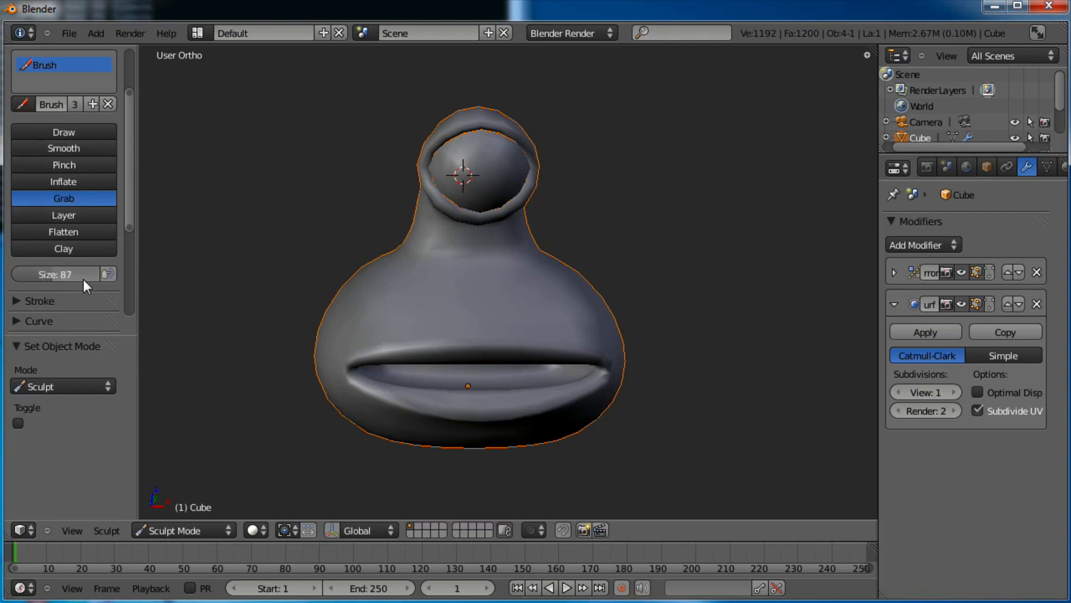
Pull both mouth corners inward and upward with the Grab brush
middle_click_drag(496, 248, 468, 308)
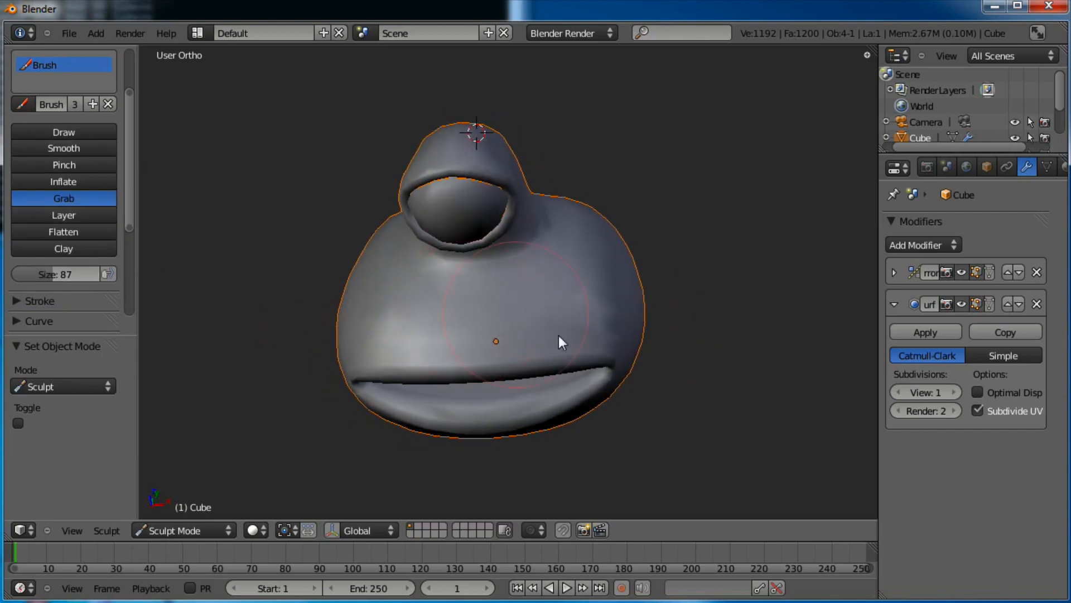
mouse_move(591, 362)
left_mouse_down()
mouse_move(580, 351)
mouse_move(590, 366)
mouse_move(585, 360)
mouse_move(559, 401)
mouse_move(599, 374)
mouse_move(586, 366)
left_mouse_up()
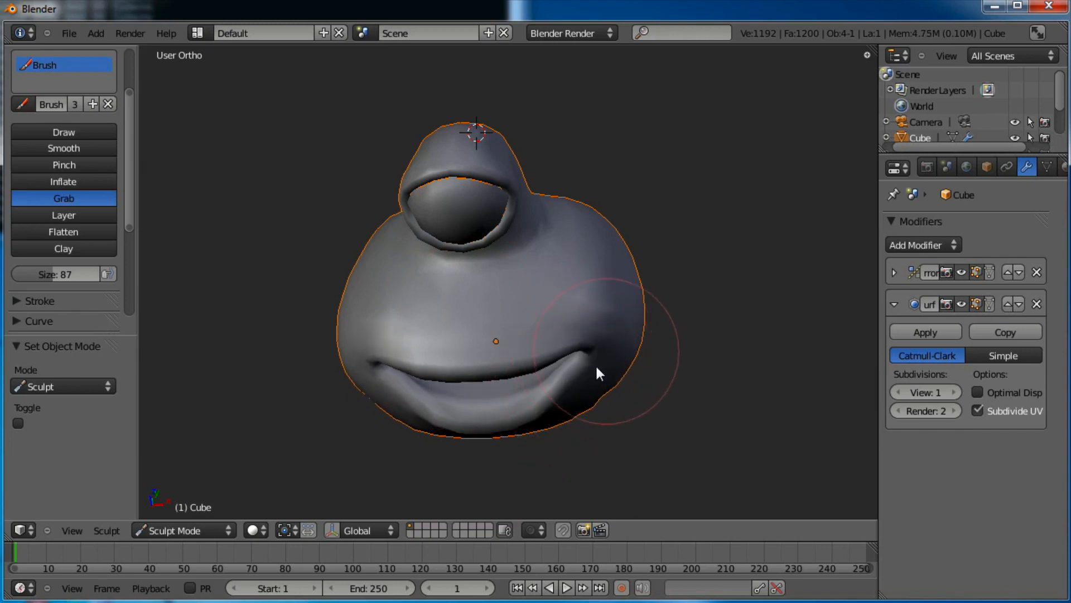
middle_click_drag(491, 332, 483, 245)
middle_click_drag(538, 316, 576, 385)
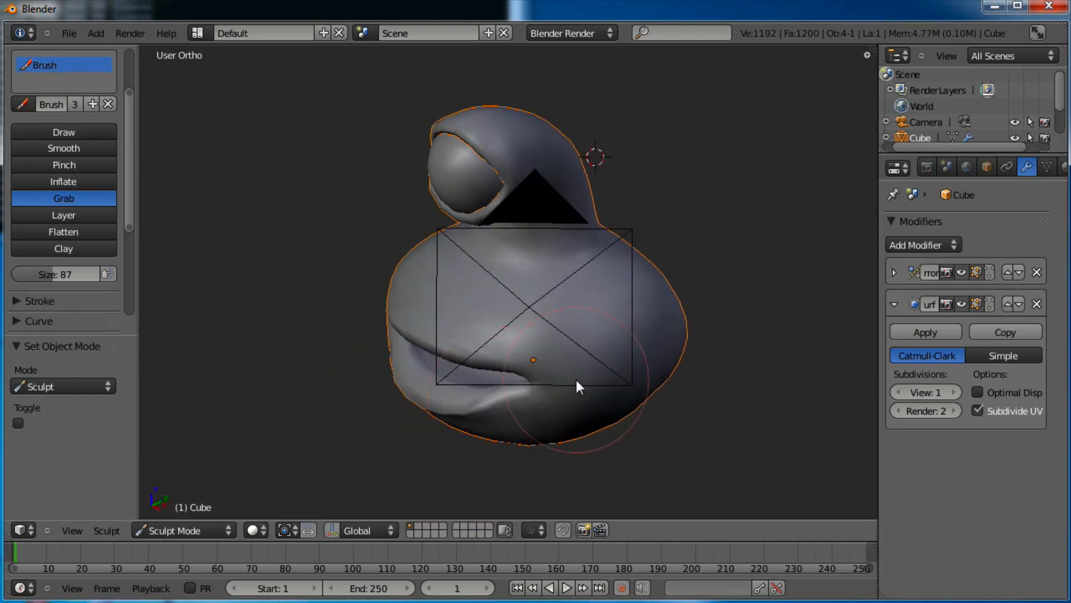
middle_click_drag(495, 387, 544, 391)
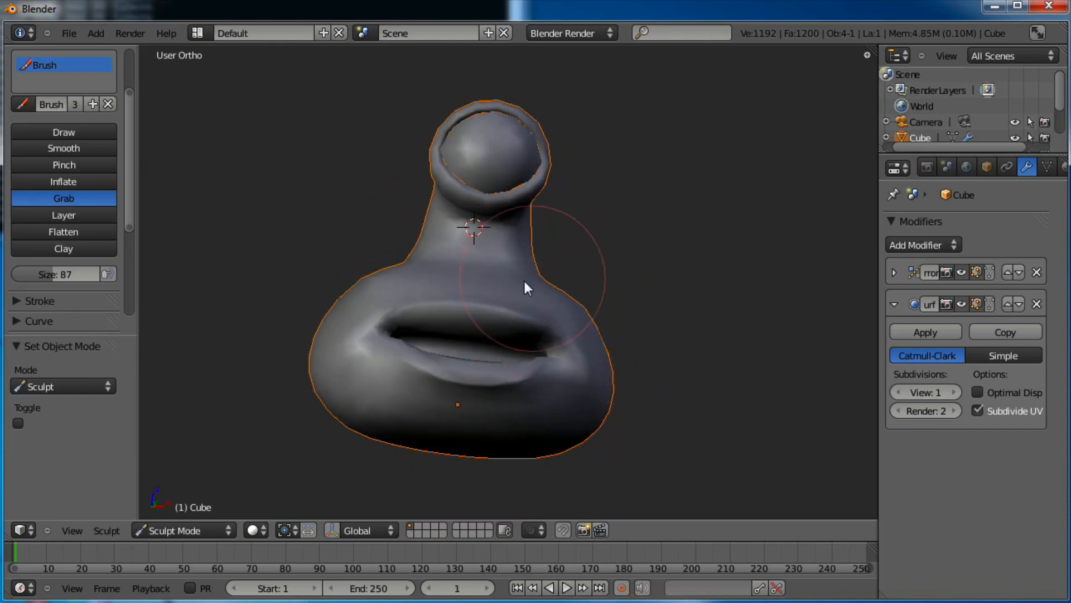
Drag the lower lip down and left and reshape the mouth corner
middle_click_drag(524, 282, 534, 366)
mouse_move(534, 360)
left_mouse_down()
mouse_move(517, 388)
mouse_move(450, 406)
left_mouse_up()
middle_click_drag(508, 413, 590, 366)
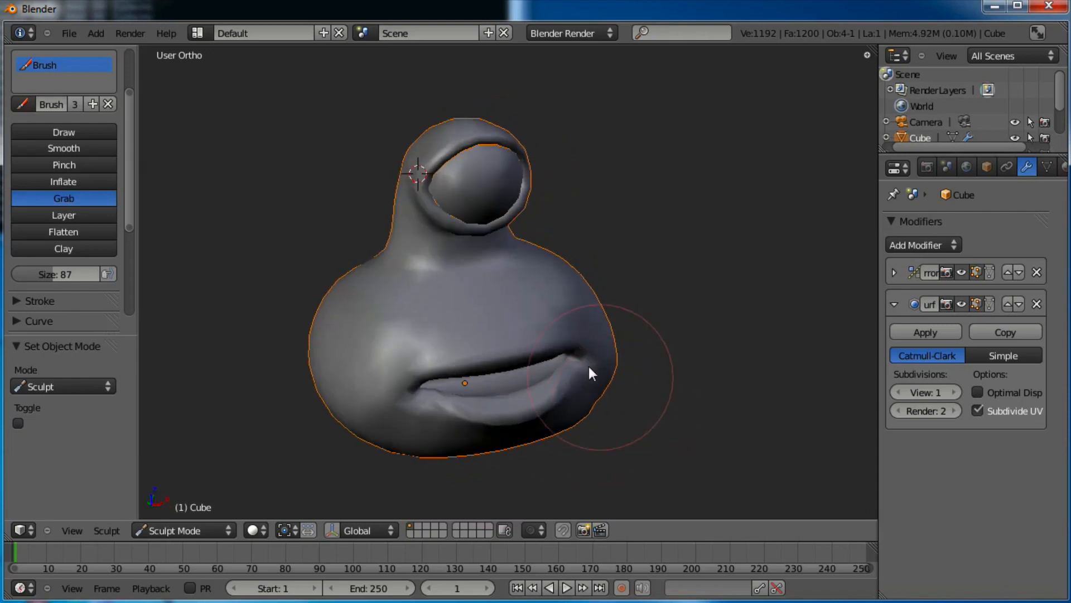
middle_click_drag(638, 324, 546, 385)
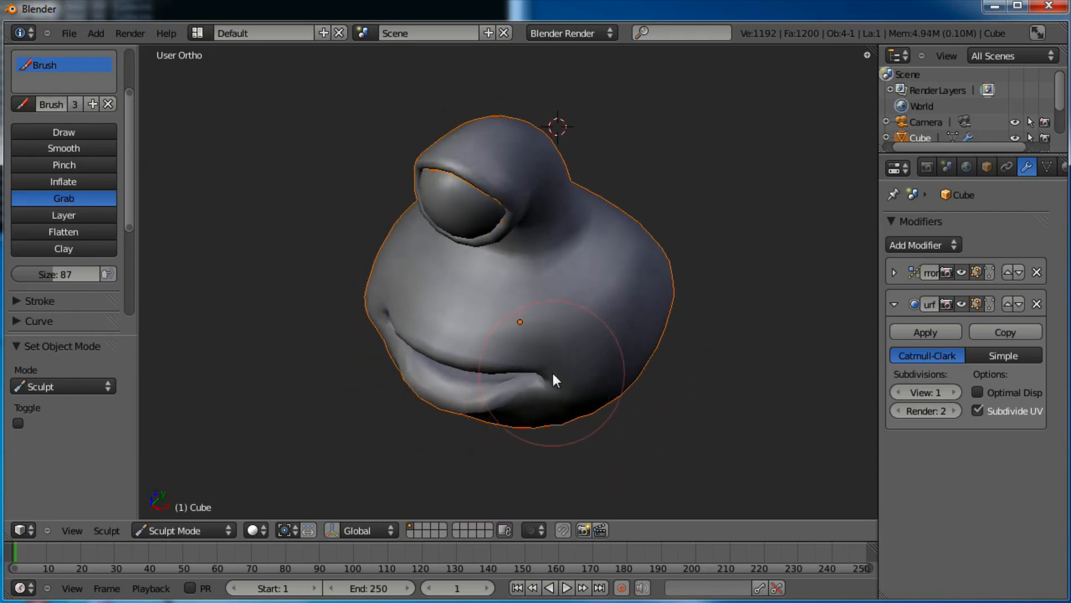
left_click_drag(555, 379, 490, 372)
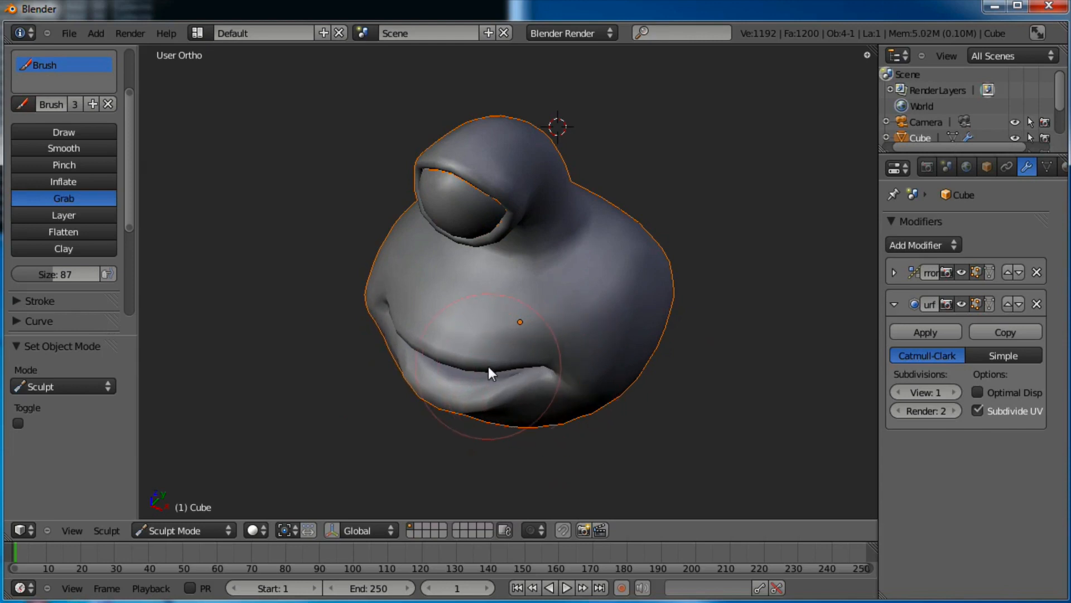
mouse_move(565, 383)
middle_mouse_down()
mouse_move(550, 369)
mouse_move(526, 371)
mouse_move(553, 354)
mouse_move(490, 359)
mouse_move(519, 241)
middle_mouse_up()
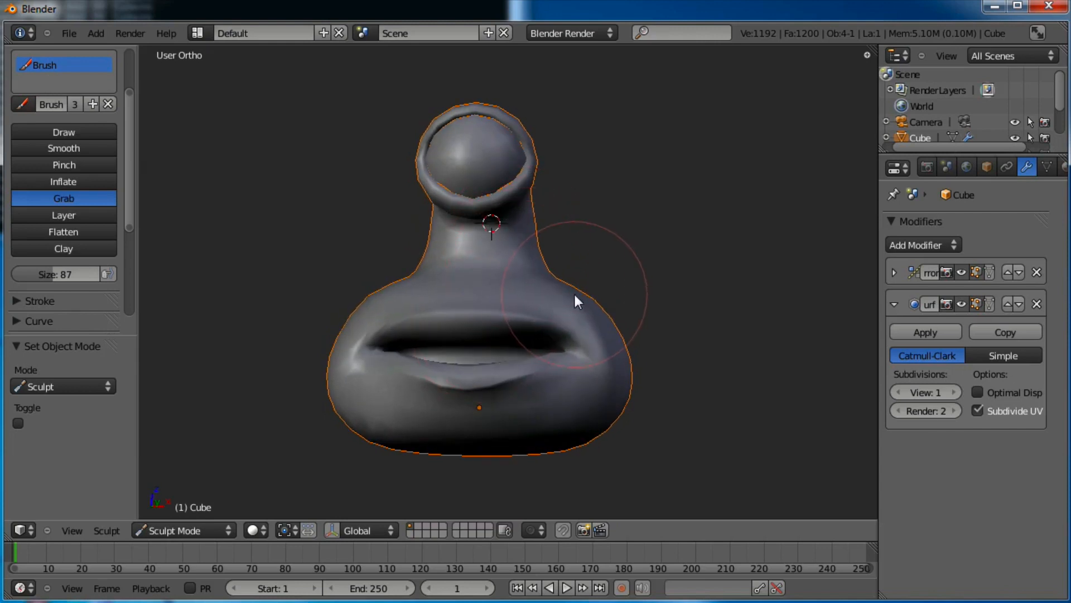
middle_click_drag(483, 276, 562, 288)
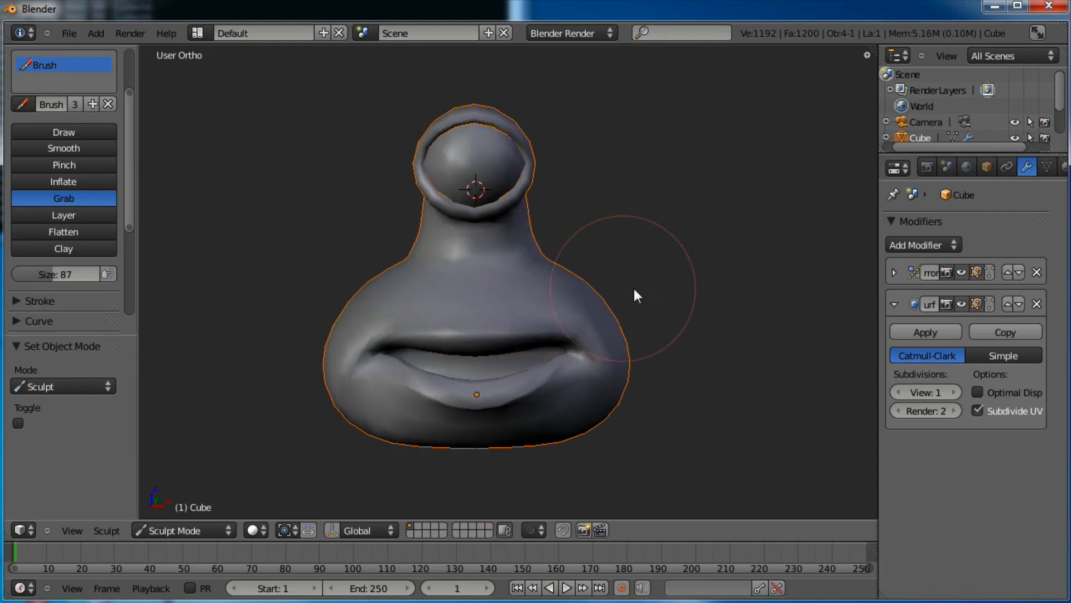
middle_click_drag(636, 296, 608, 368)
Grab both sides of the neck inward from the front
scroll(608, 370, "down", 1)
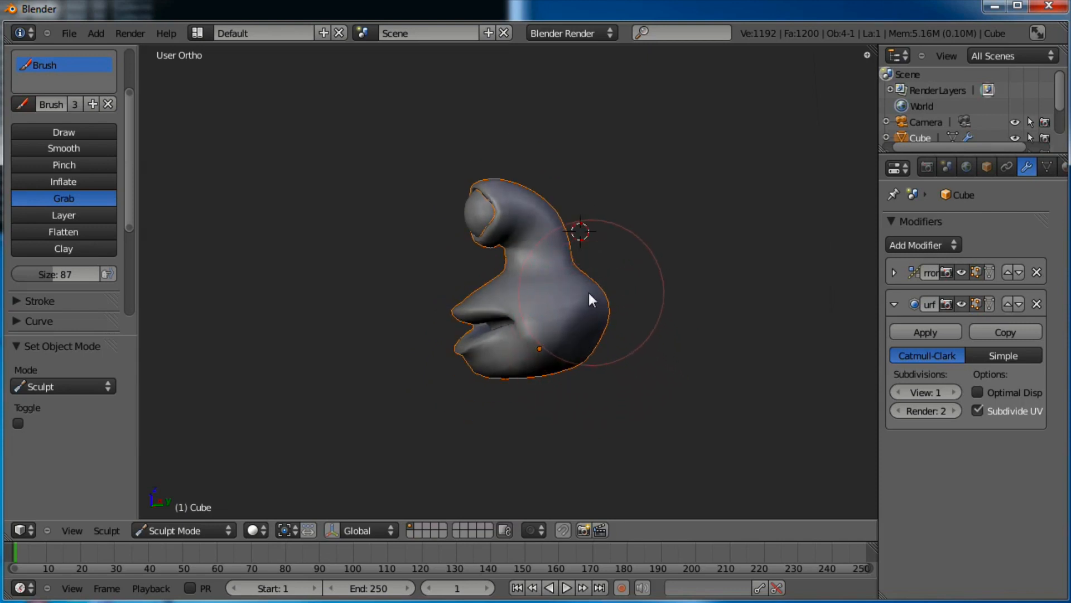
middle_click_drag(588, 295, 580, 418)
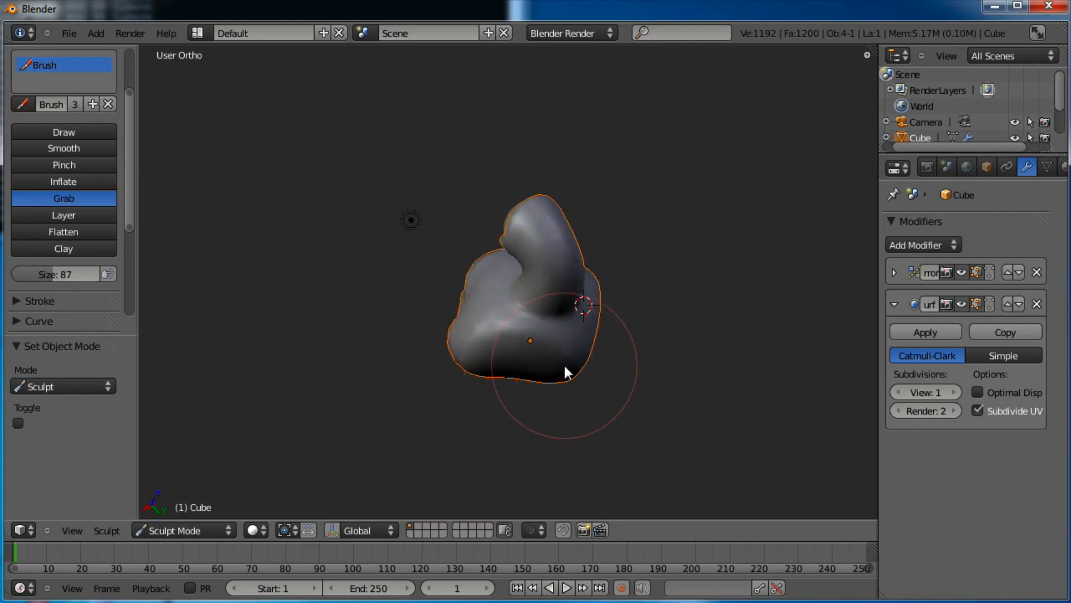
mouse_move(567, 383)
middle_mouse_down()
mouse_move(575, 316)
mouse_move(575, 373)
middle_mouse_up()
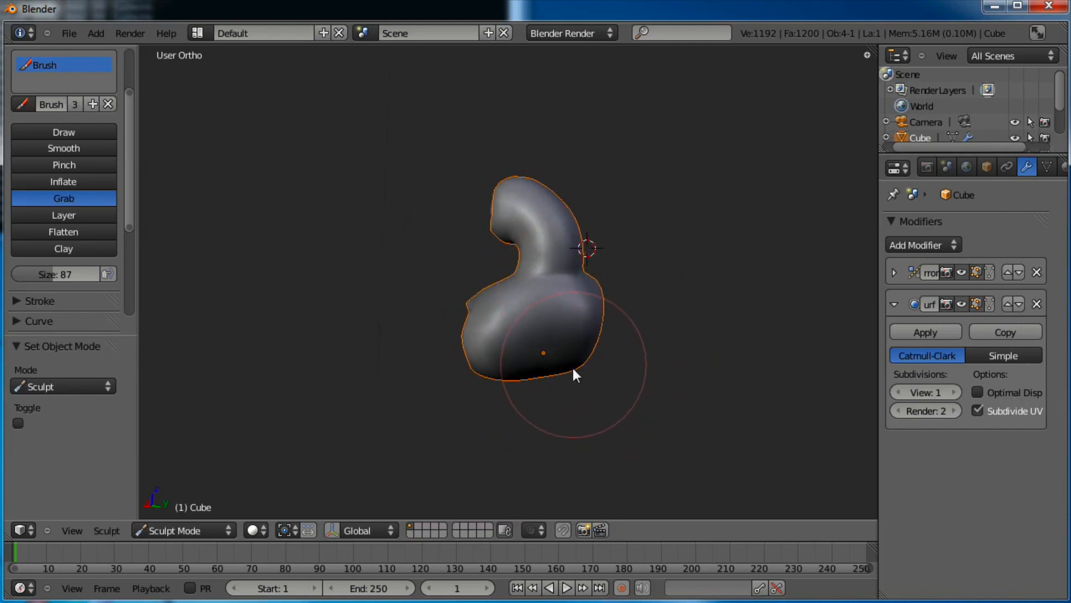
mouse_move(581, 313)
middle_mouse_down()
mouse_move(621, 323)
mouse_move(518, 316)
middle_mouse_up()
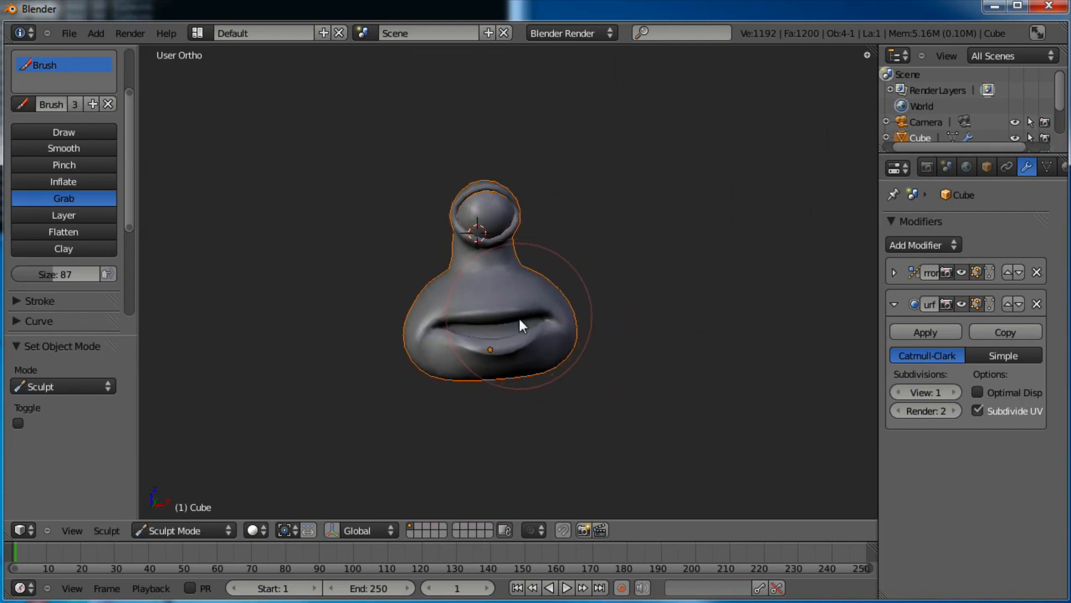
scroll(541, 403, "up", 4)
left_click_drag(527, 367, 523, 377)
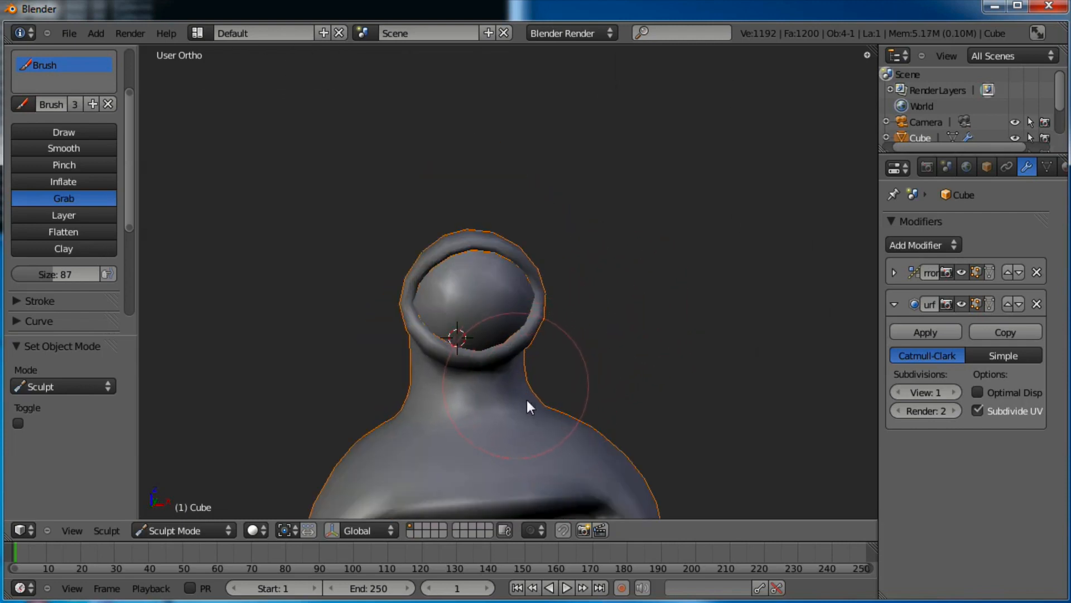
Pull in the bulge at the back of the head
mouse_move(553, 406)
middle_mouse_down()
mouse_move(490, 401)
mouse_move(566, 400)
mouse_move(579, 371)
middle_mouse_up()
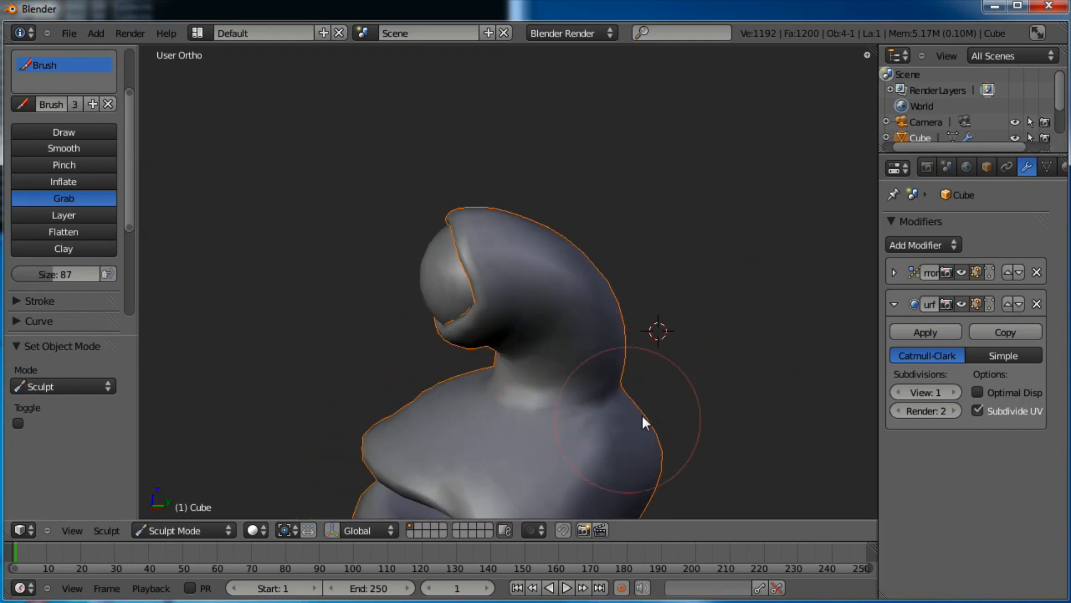
middle_click_drag(646, 426, 698, 307)
left_click_drag(696, 345, 690, 375)
middle_click_drag(646, 313, 692, 296)
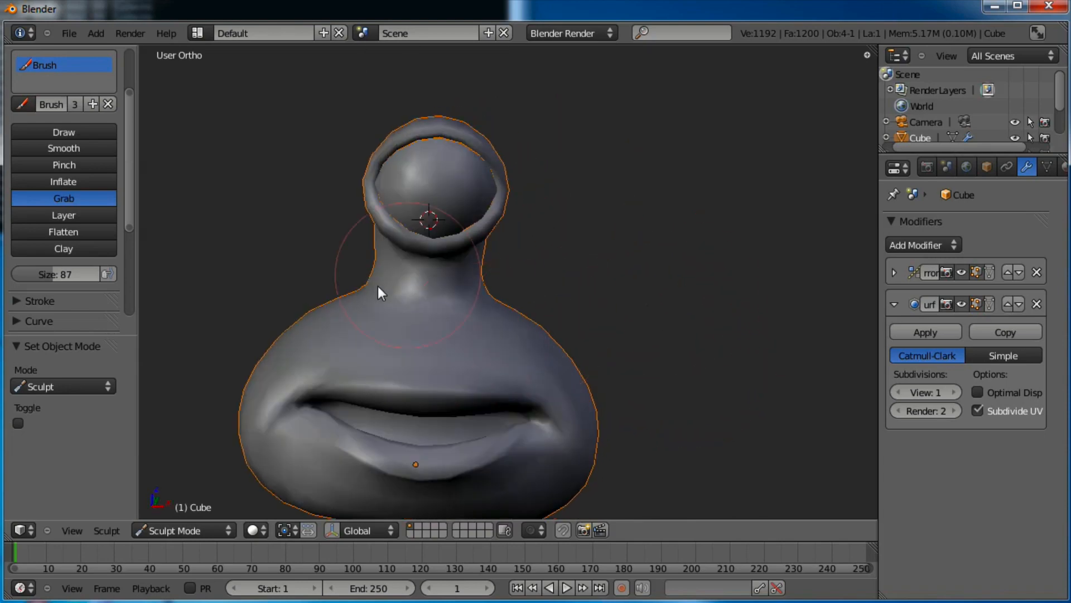
Reshape the neck's silhouette from the side profile
mouse_move(444, 385)
middle_mouse_down()
mouse_move(538, 323)
mouse_move(454, 366)
mouse_move(495, 409)
mouse_move(526, 398)
mouse_move(530, 346)
mouse_move(567, 311)
mouse_move(586, 359)
mouse_move(635, 251)
mouse_move(621, 275)
mouse_move(588, 246)
mouse_move(604, 208)
middle_mouse_up()
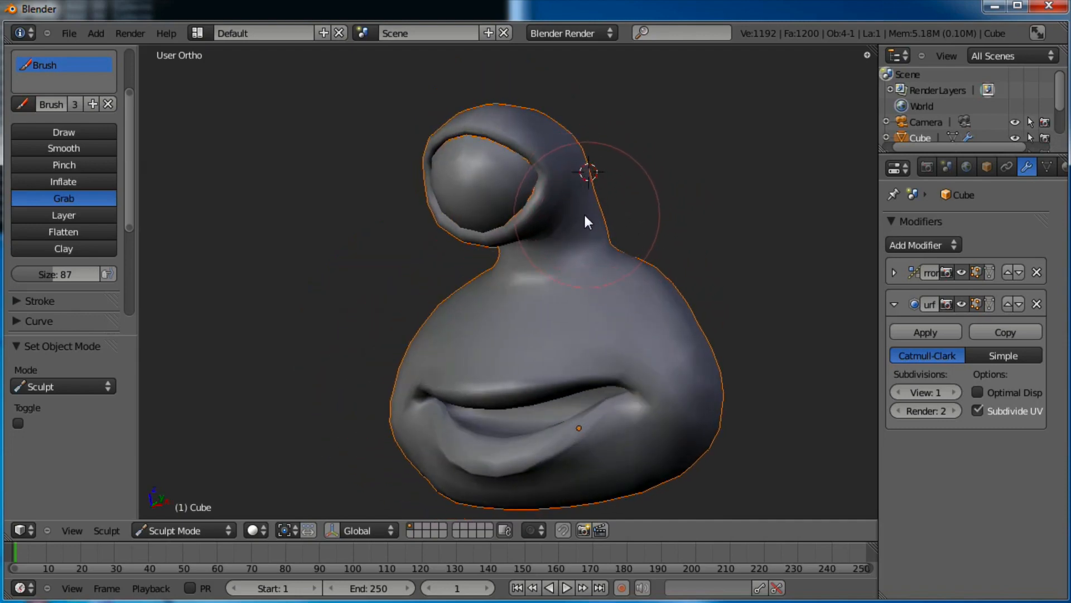
middle_click_drag(643, 240, 579, 287)
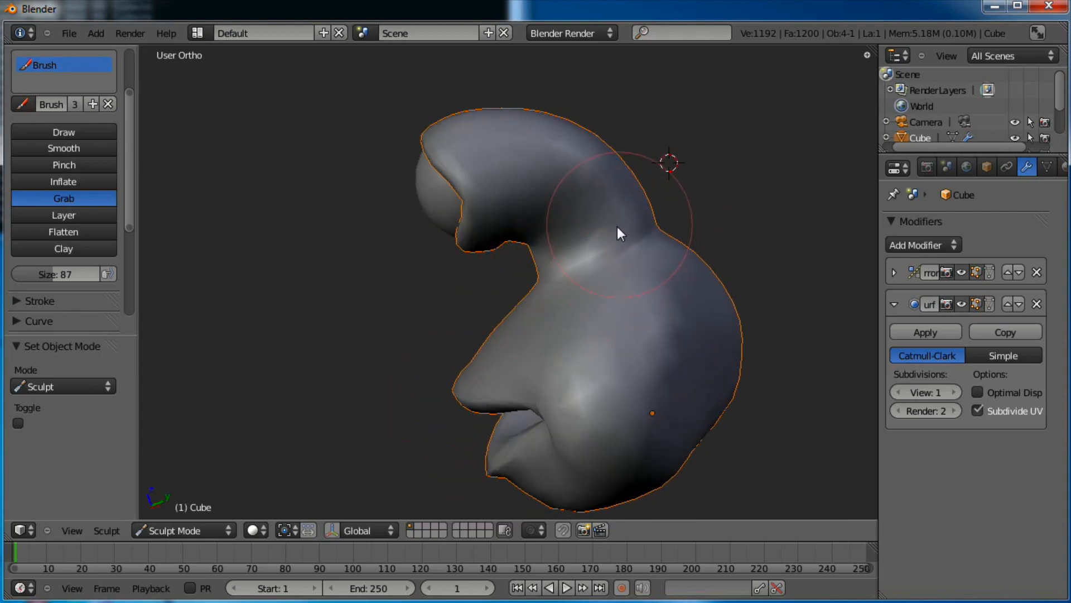
mouse_move(617, 226)
left_mouse_down()
mouse_move(632, 229)
mouse_move(637, 202)
mouse_move(642, 246)
mouse_move(655, 254)
left_mouse_up()
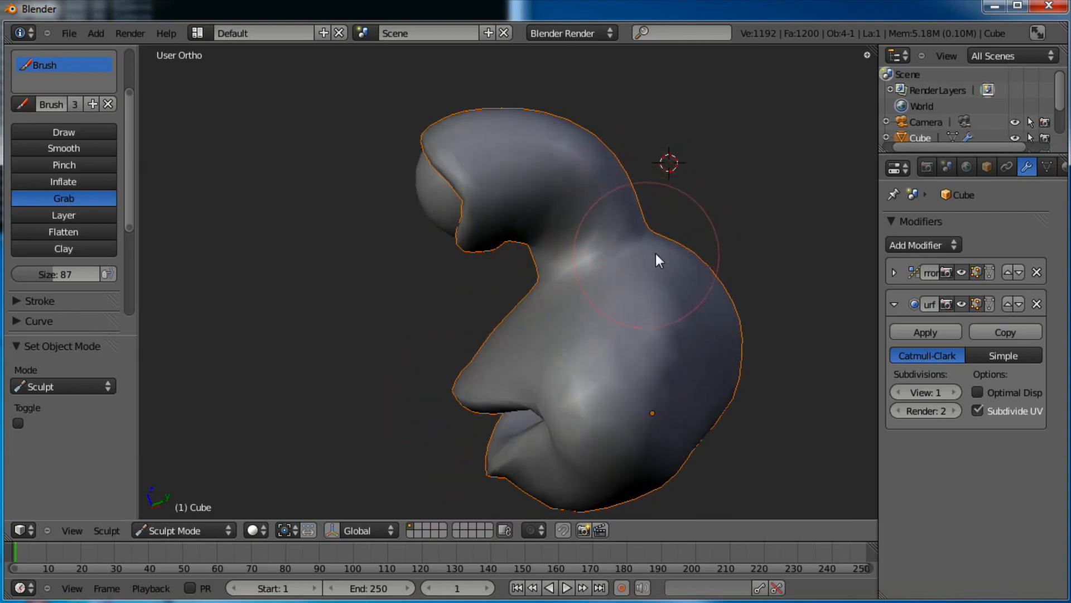
mouse_move(655, 253)
middle_mouse_down()
mouse_move(658, 340)
mouse_move(558, 430)
mouse_move(589, 370)
mouse_move(580, 389)
mouse_move(567, 358)
mouse_move(504, 347)
mouse_move(476, 323)
mouse_move(549, 303)
mouse_move(616, 362)
mouse_move(340, 342)
mouse_move(478, 303)
mouse_move(578, 364)
mouse_move(574, 304)
middle_mouse_up()
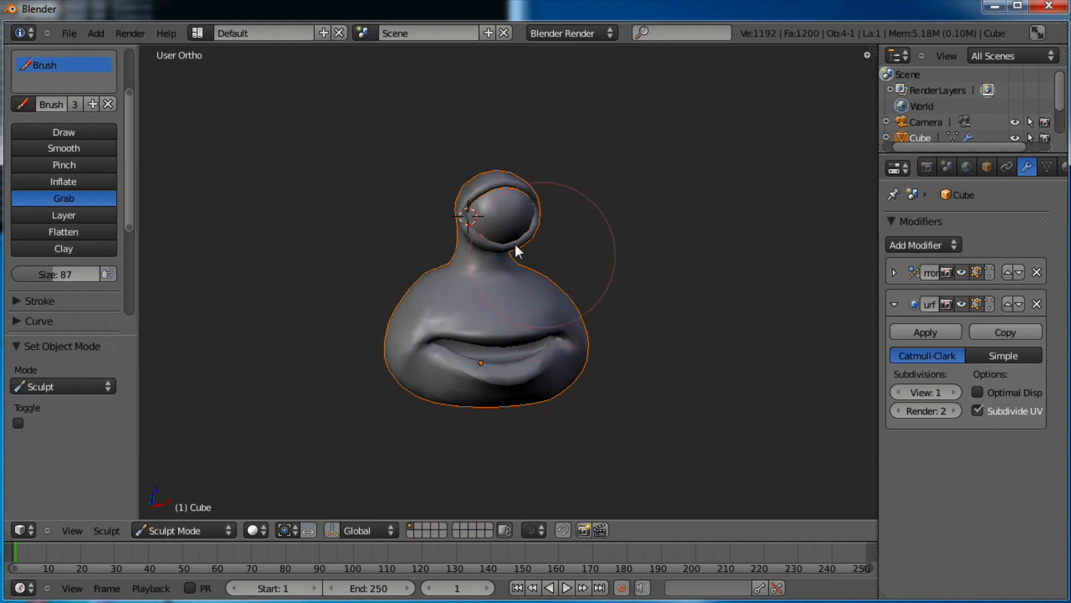
mouse_move(515, 246)
middle_mouse_down()
mouse_move(363, 289)
mouse_move(299, 438)
middle_mouse_up()
left_click(201, 530)
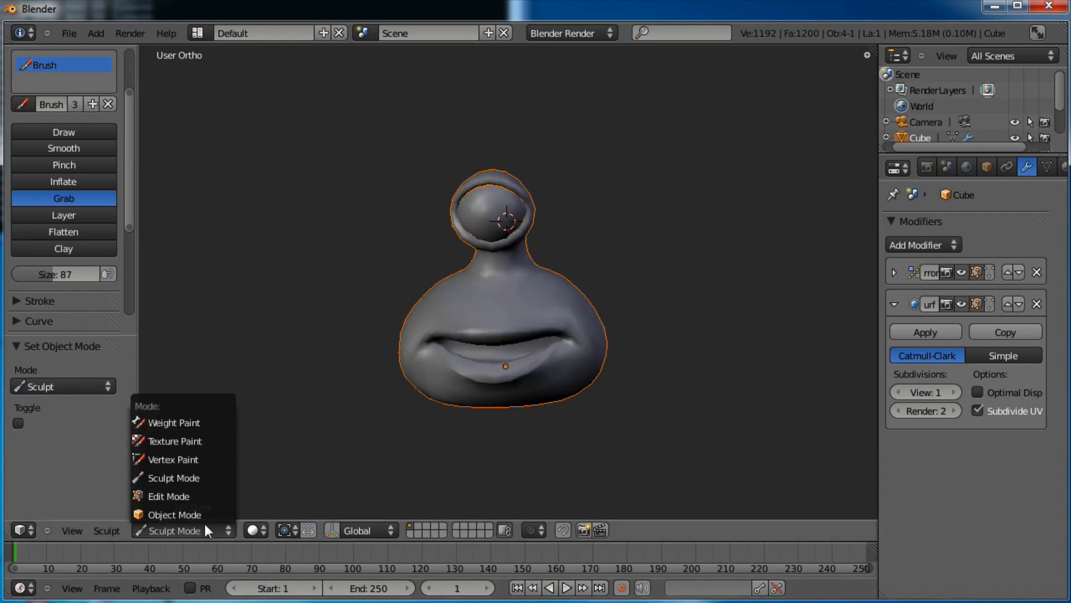
Leave sculpting and enter Edit Mode with face selection
left_click(205, 516)
middle_click_drag(417, 241, 420, 266)
middle_click_drag(557, 339, 511, 340)
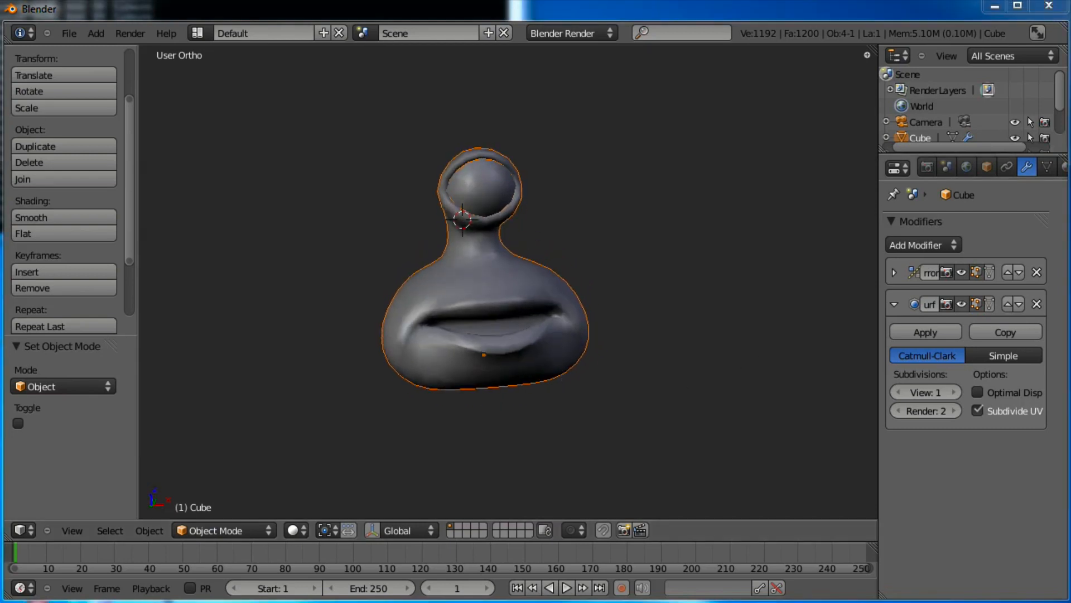
middle_click_drag(613, 278, 632, 477)
key("Tab")
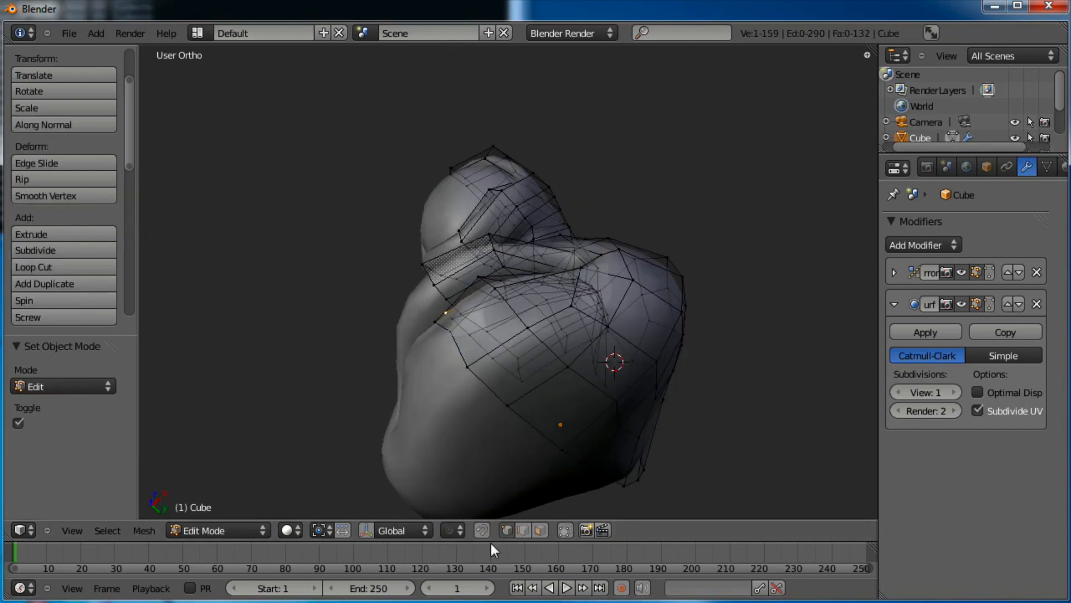
left_click(540, 530)
middle_click_drag(651, 397, 504, 353)
Select four faces under the head, narrow them along X, and move them
right_click(508, 358)
right_click(505, 387, "shift")
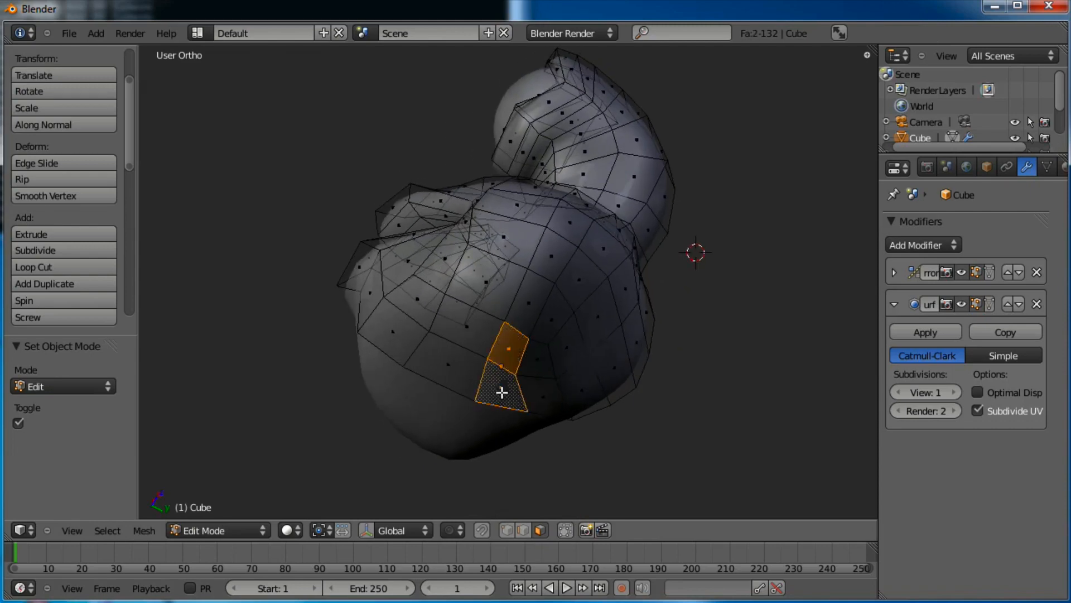
right_click(436, 369, "shift")
right_click(464, 327, "shift")
middle_click_drag(601, 186, 586, 287)
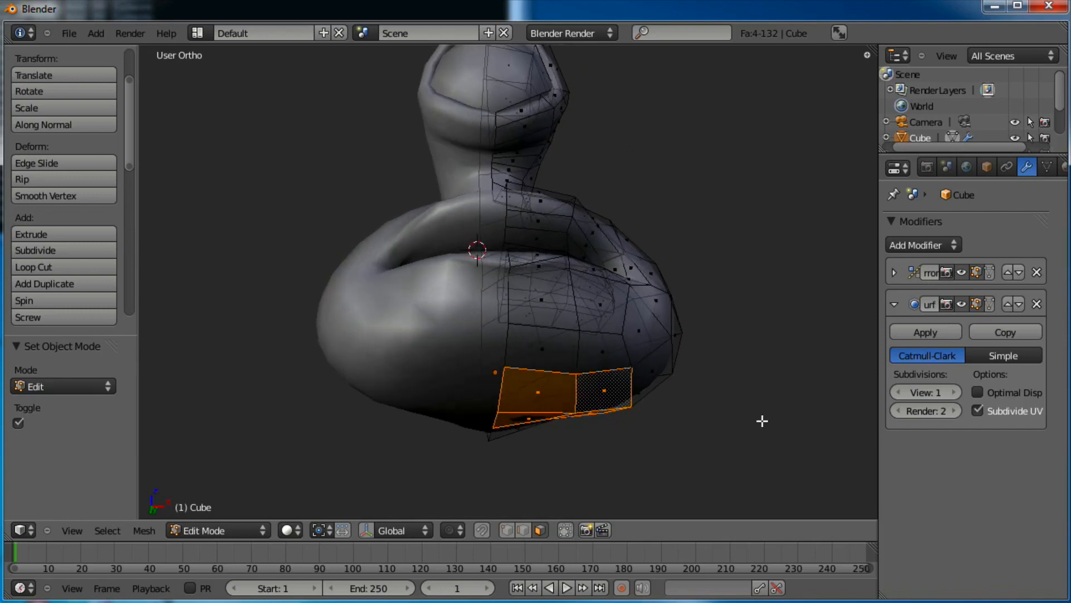
key("s")
key("x")
middle_click_drag(709, 369, 677, 309)
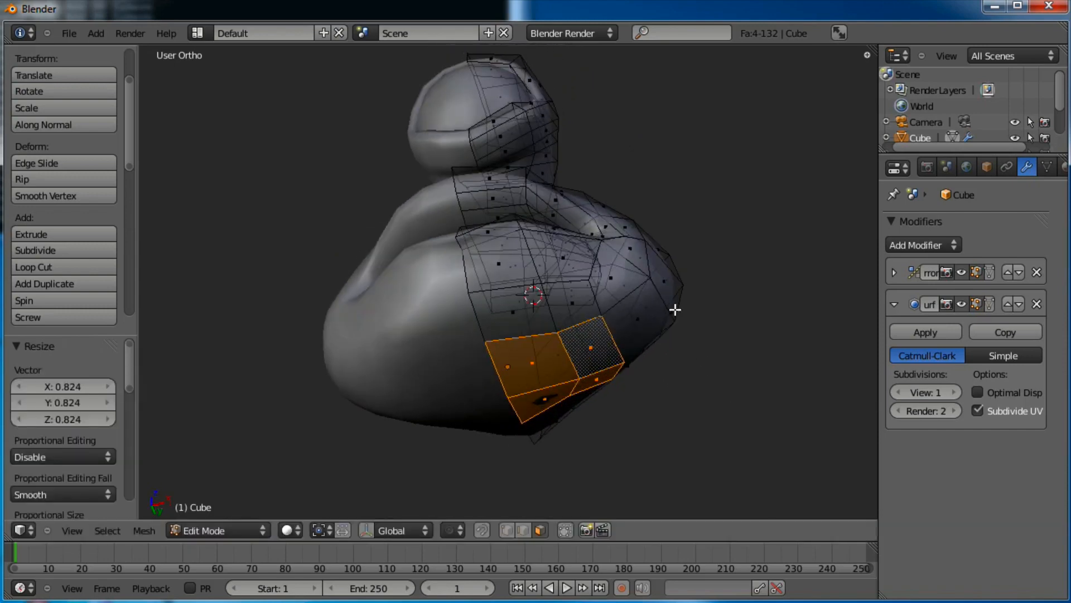
key("g")
left_click(663, 315)
middle_click_drag(564, 263, 558, 315)
Extrude the underside faces, shrink the extrusion, and shift it into place
key("e")
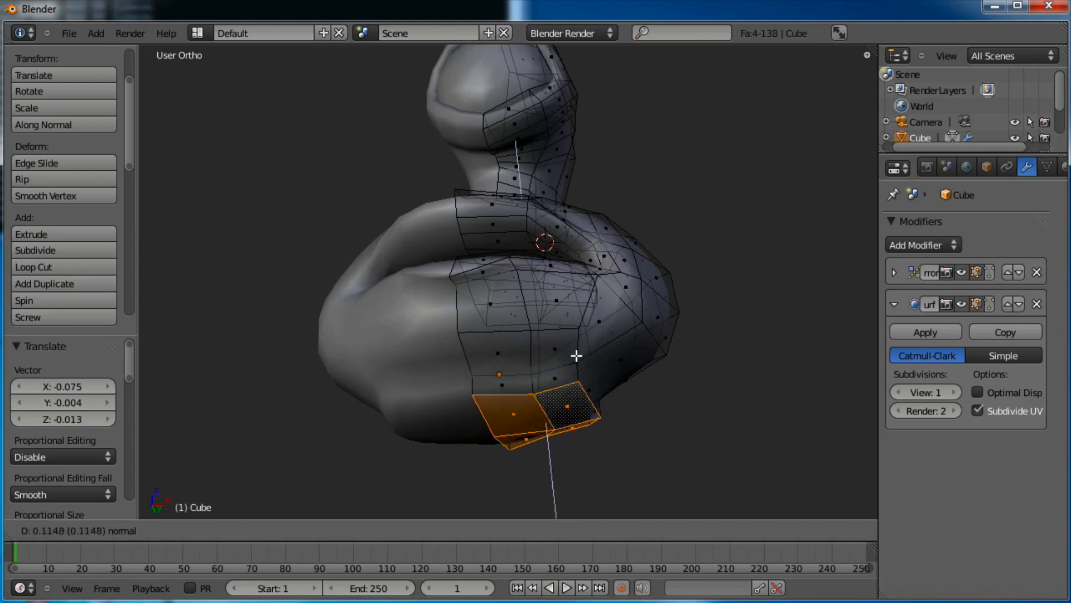
left_click(577, 354)
middle_click_drag(576, 354, 722, 320)
key("s")
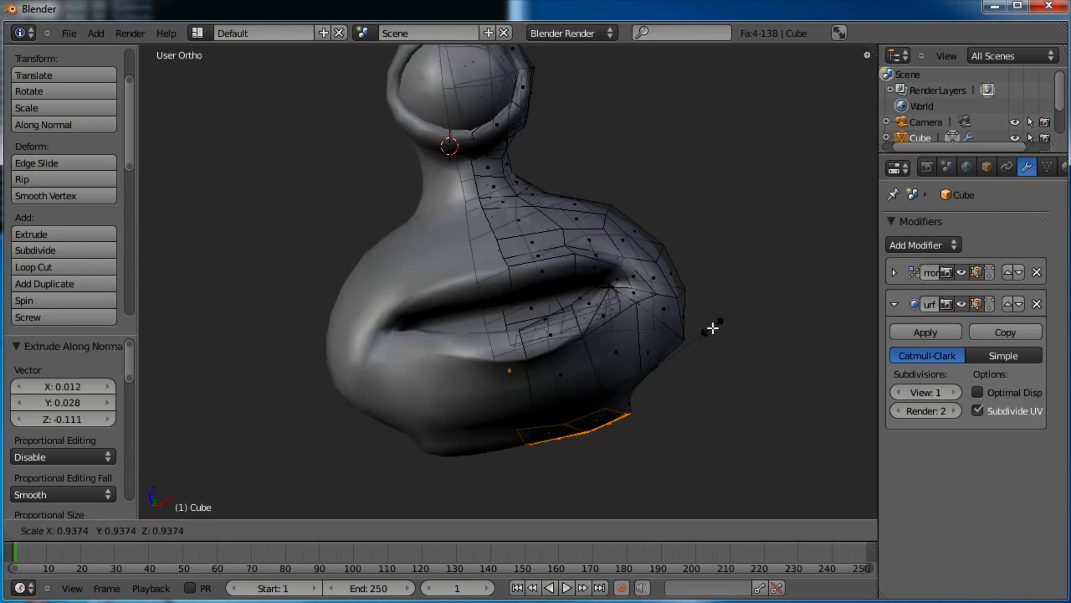
left_click(715, 327)
key("g")
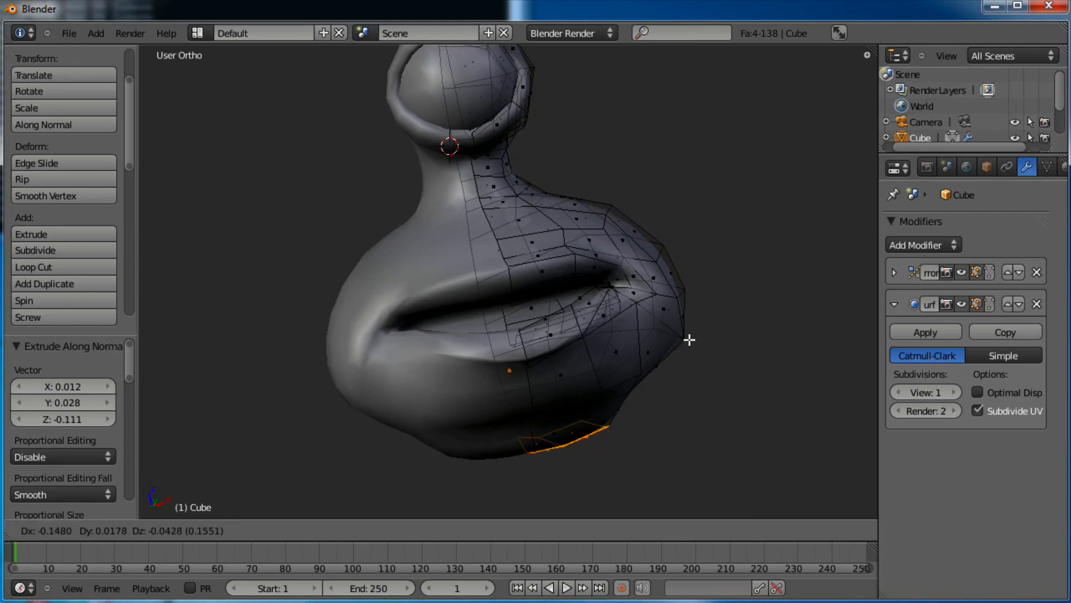
left_click(690, 339)
middle_click_drag(697, 277, 539, 216)
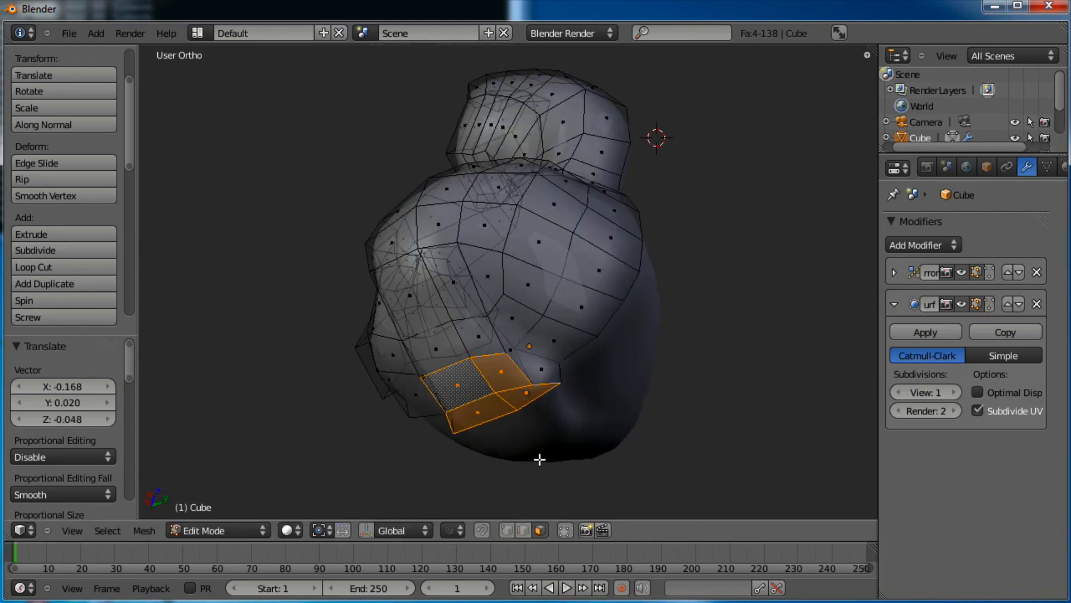
In vertex select, reposition the first four vertices bordering the new patch
left_click(506, 530)
middle_click_drag(510, 502, 607, 328)
right_click(524, 360)
key("g")
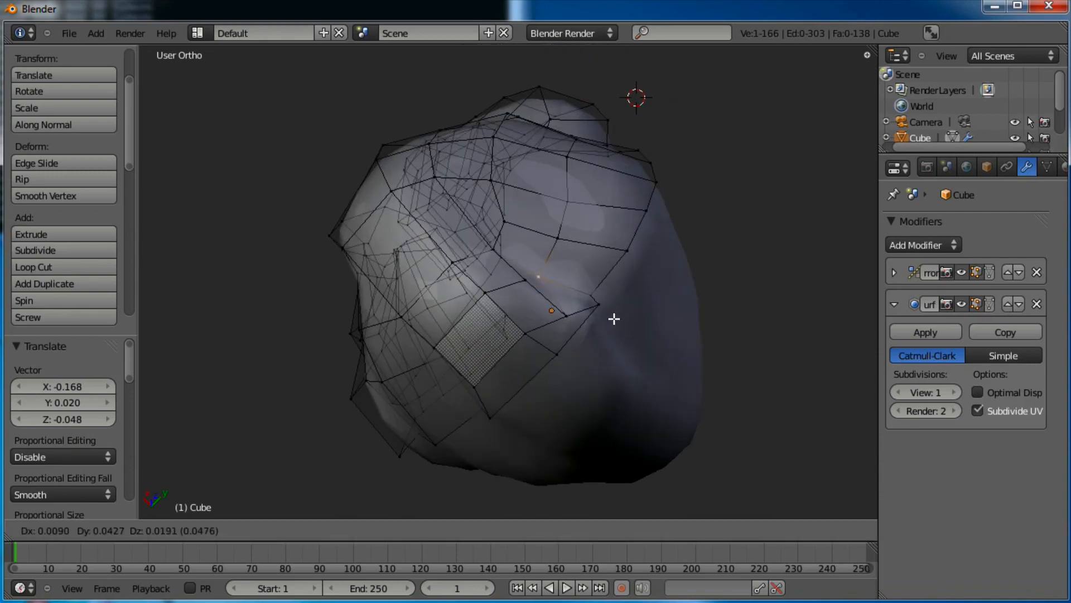
left_click(620, 308)
right_click(567, 314)
key("g")
left_click(560, 289)
right_click(616, 295)
key("g")
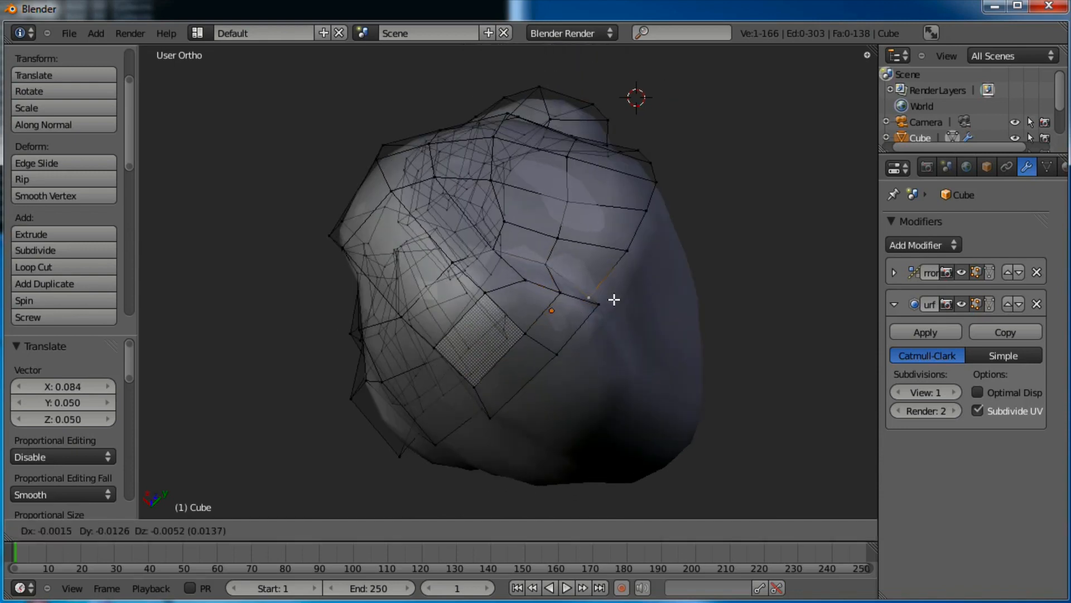
left_click(628, 280)
right_click(597, 309)
key("g")
right_click(593, 312)
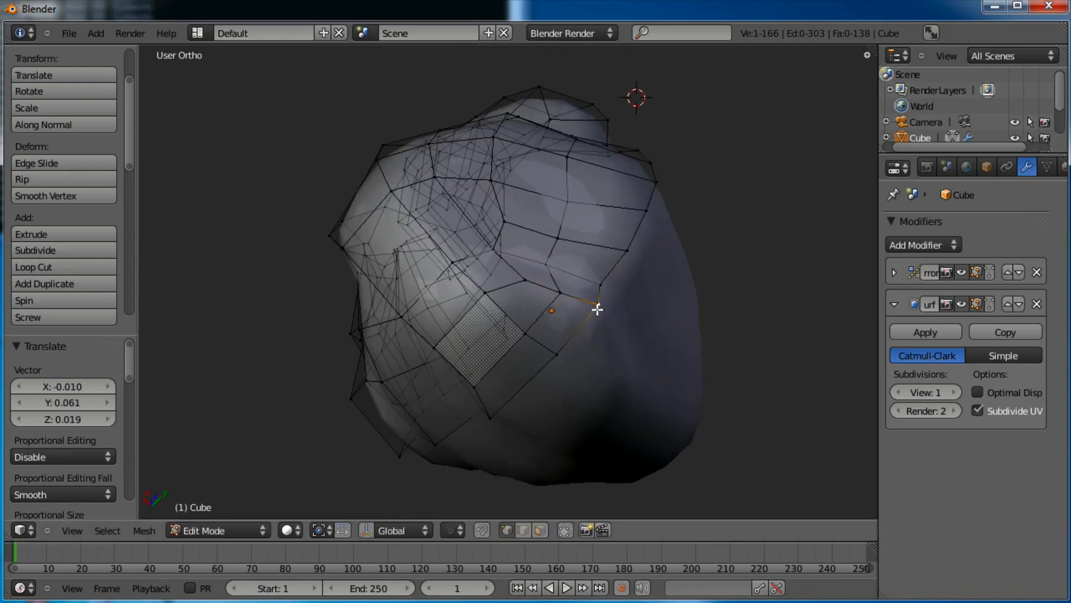
key("g")
left_click(623, 321)
Reposition the remaining border vertices, including the lower one and a pair moved together
right_click(510, 283)
key("g")
left_click(508, 279)
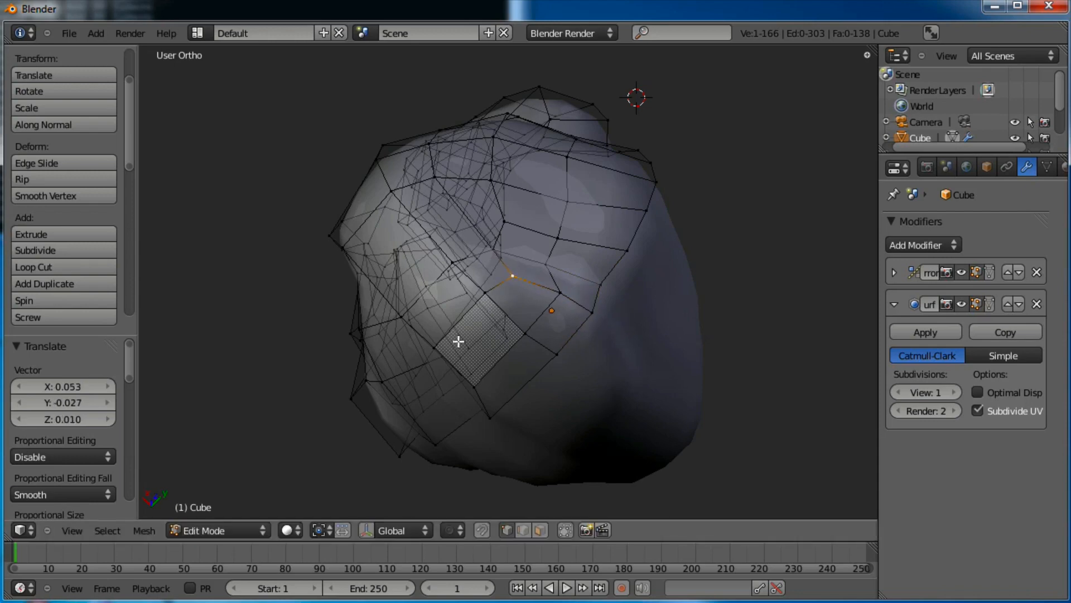
right_click(440, 345)
key("g")
left_click(449, 333)
right_click(475, 384)
key("g")
left_click(460, 379)
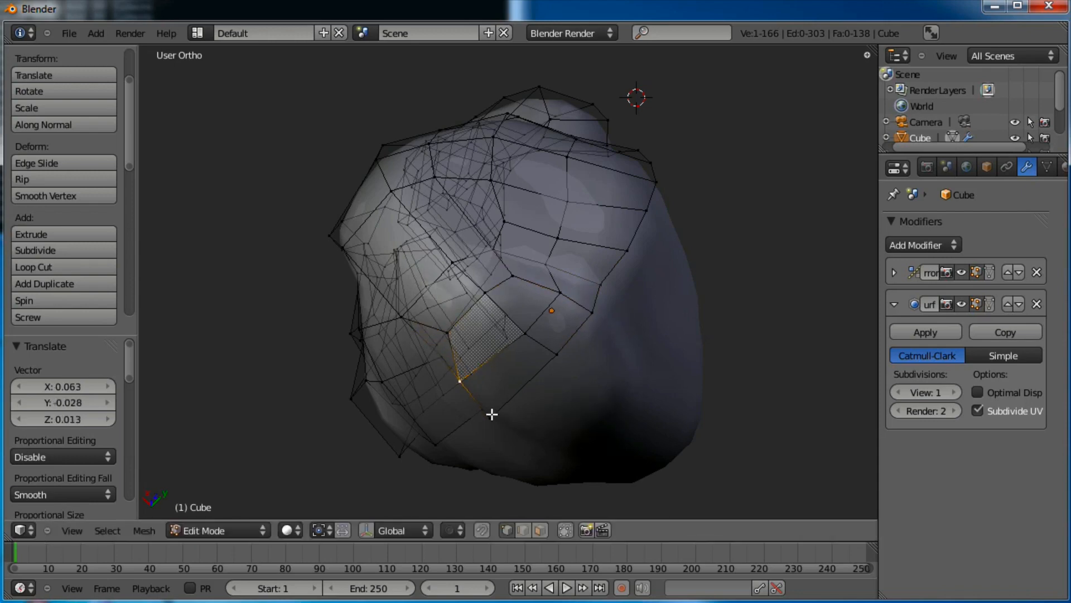
right_click(491, 414)
key("g")
left_click(489, 418)
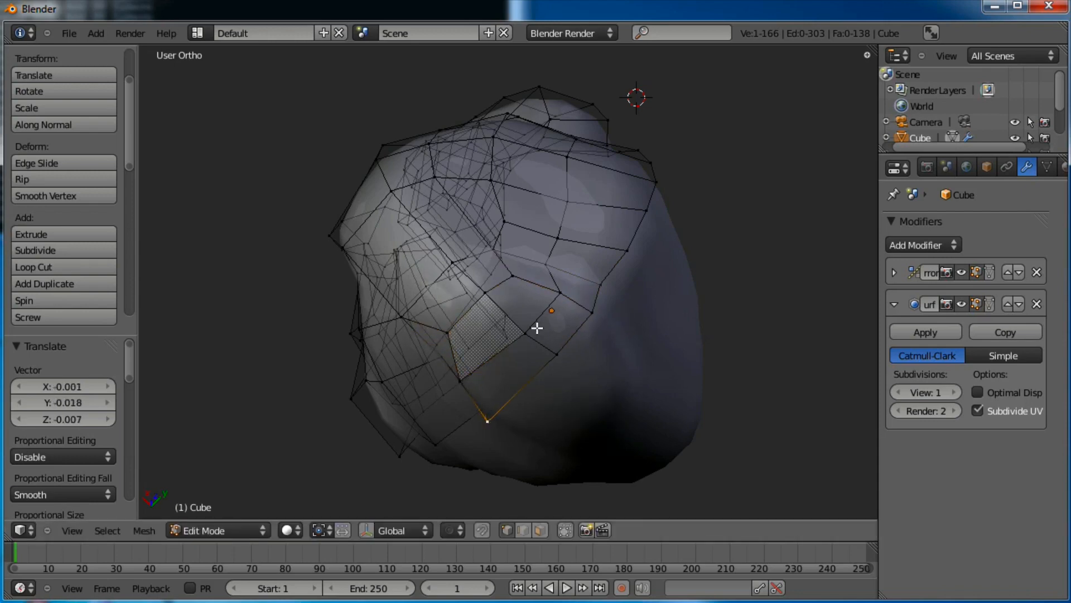
right_click(494, 293, "shift")
key("g")
left_click(584, 320)
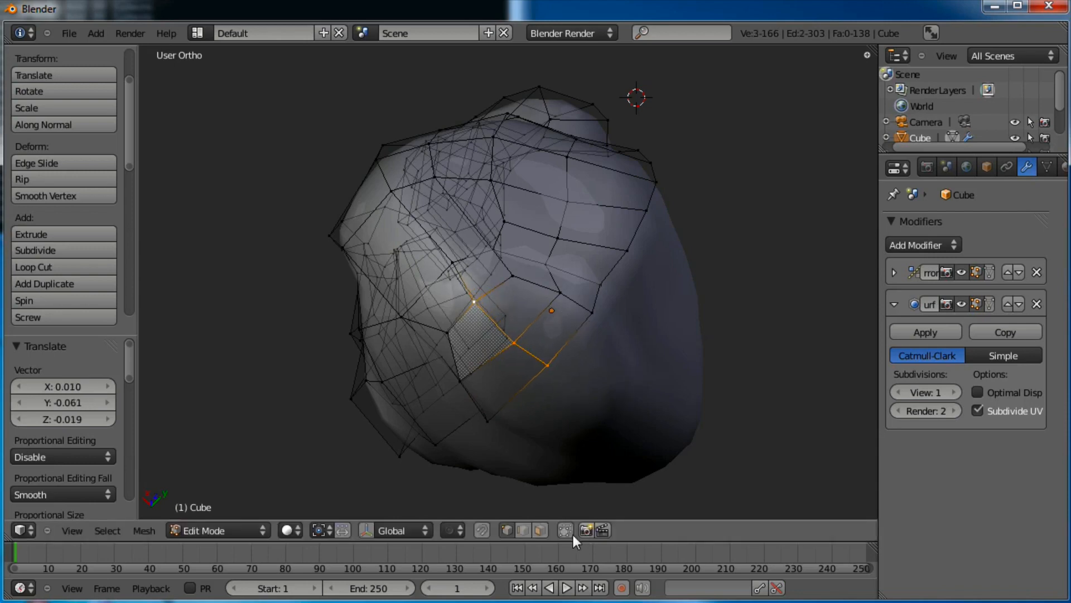
Return to face select and reselect the four underside faces
left_click(539, 530)
right_click(502, 377, "shift")
right_click(486, 345, "shift")
right_click(519, 303, "shift")
right_click(554, 327, "shift")
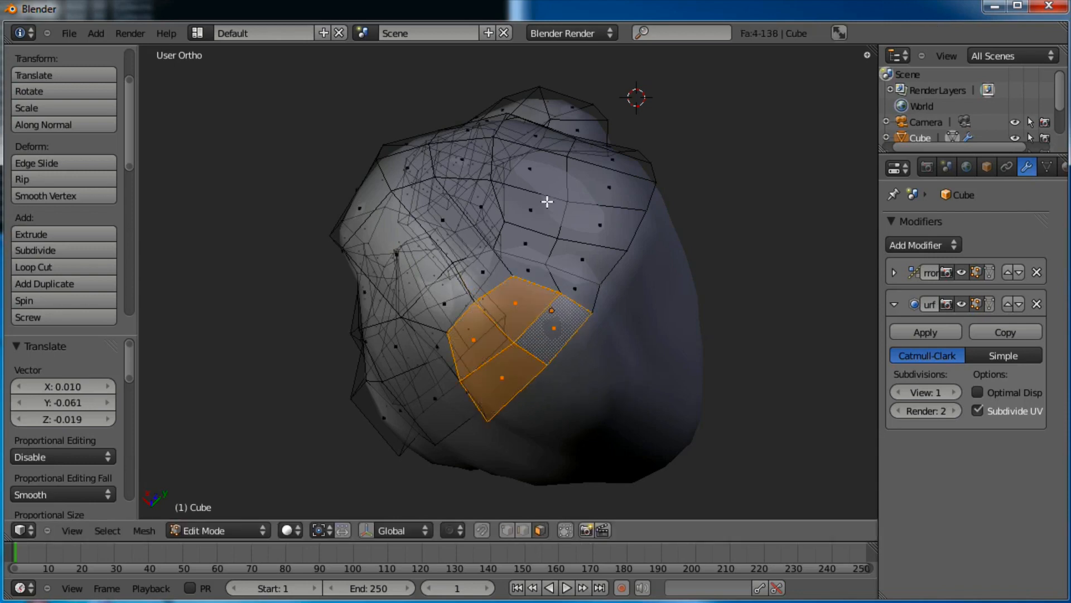
middle_click_drag(547, 202, 624, 298)
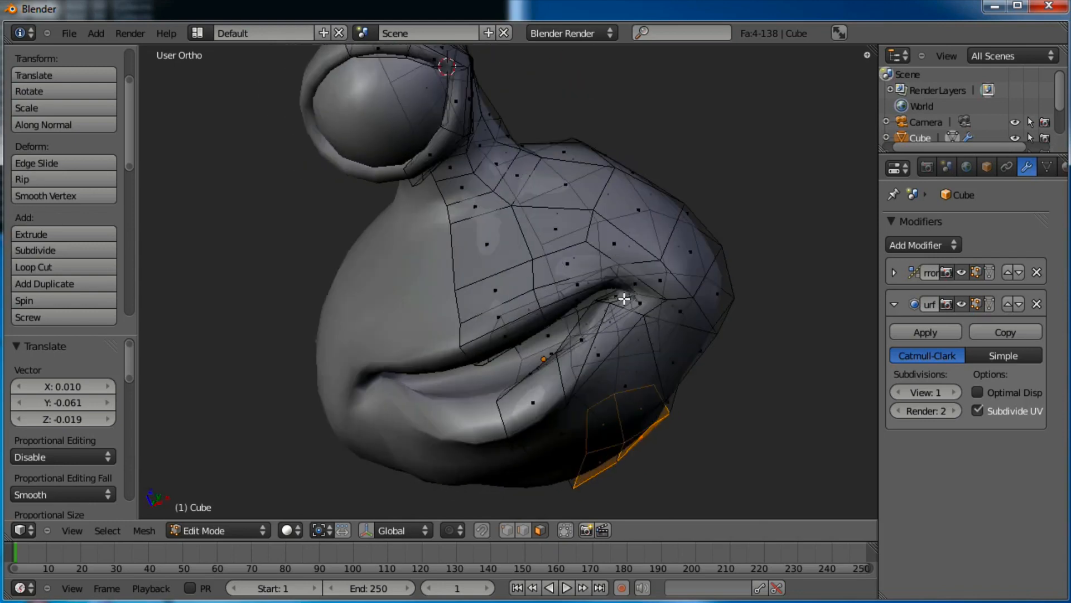
In front view, extrude the underside faces downward twice to start the neck
key("KP_1")
middle_click_drag(635, 356, 667, 282, "shift")
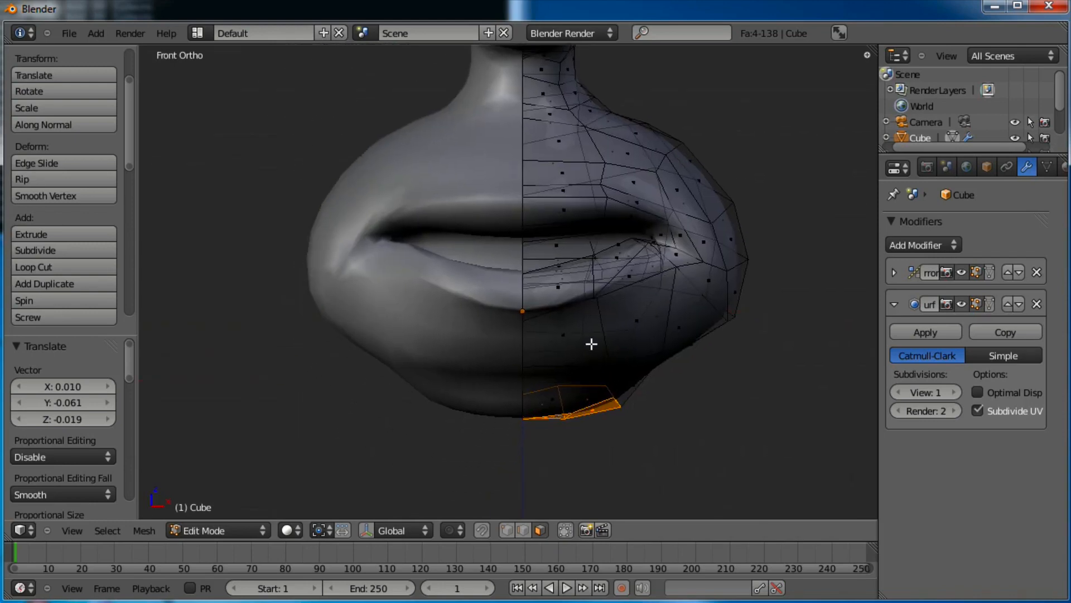
key("e")
left_click(632, 384)
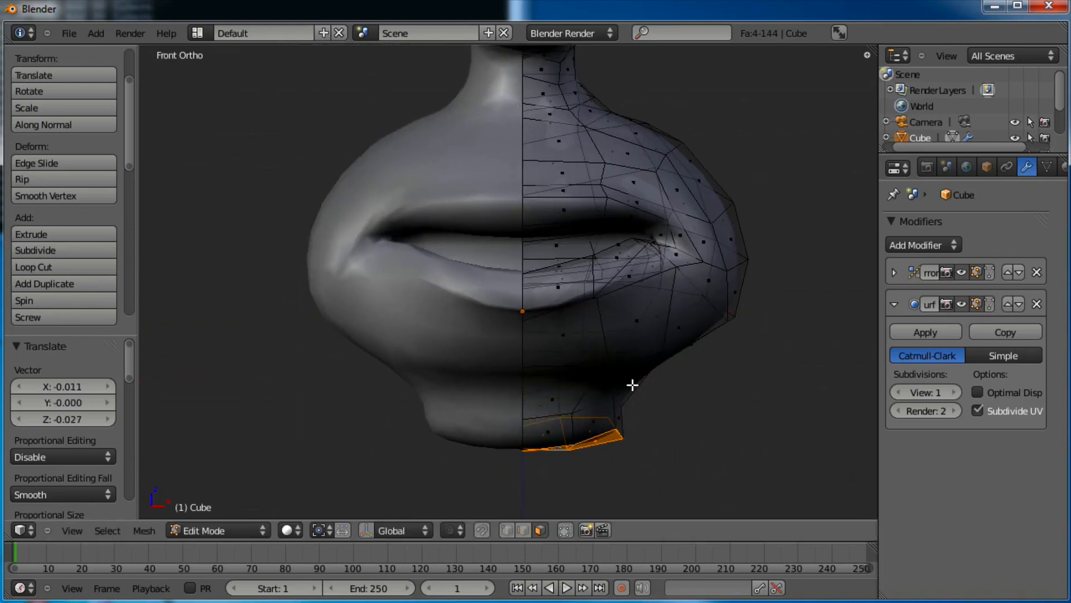
key("e")
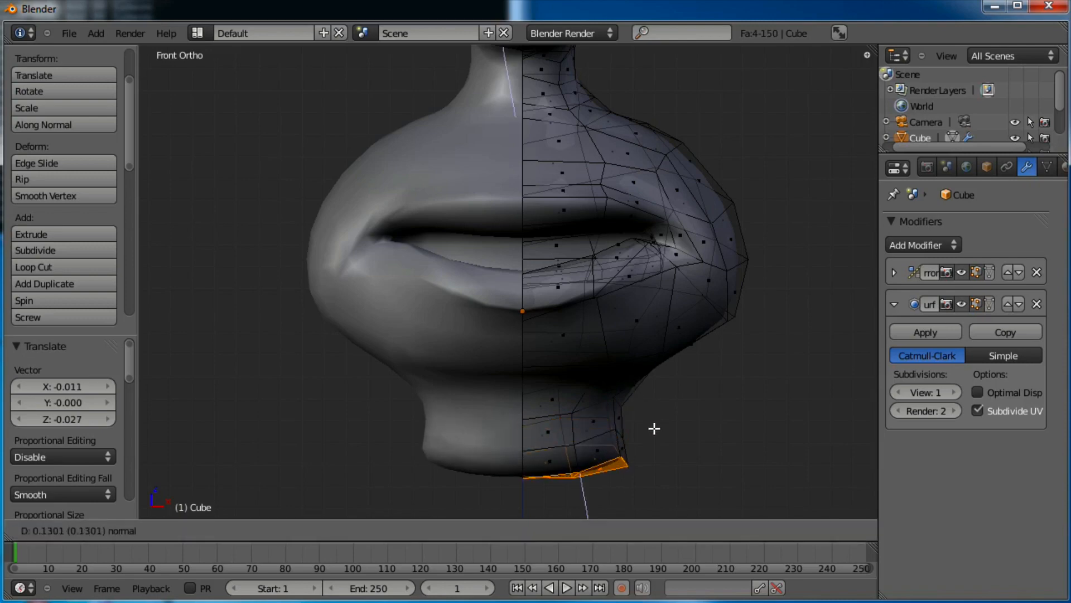
left_click(693, 433)
middle_click_drag(702, 452, 701, 373, "shift")
Extrude the bottom faces again, moving them outward to widen the body
key("e")
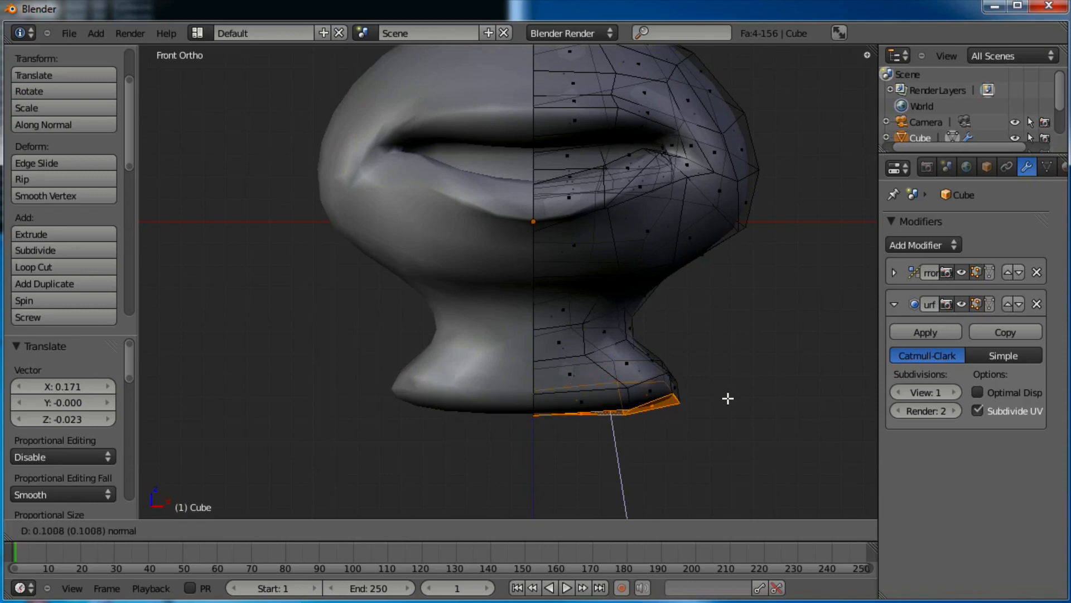
left_click(728, 401)
key("g")
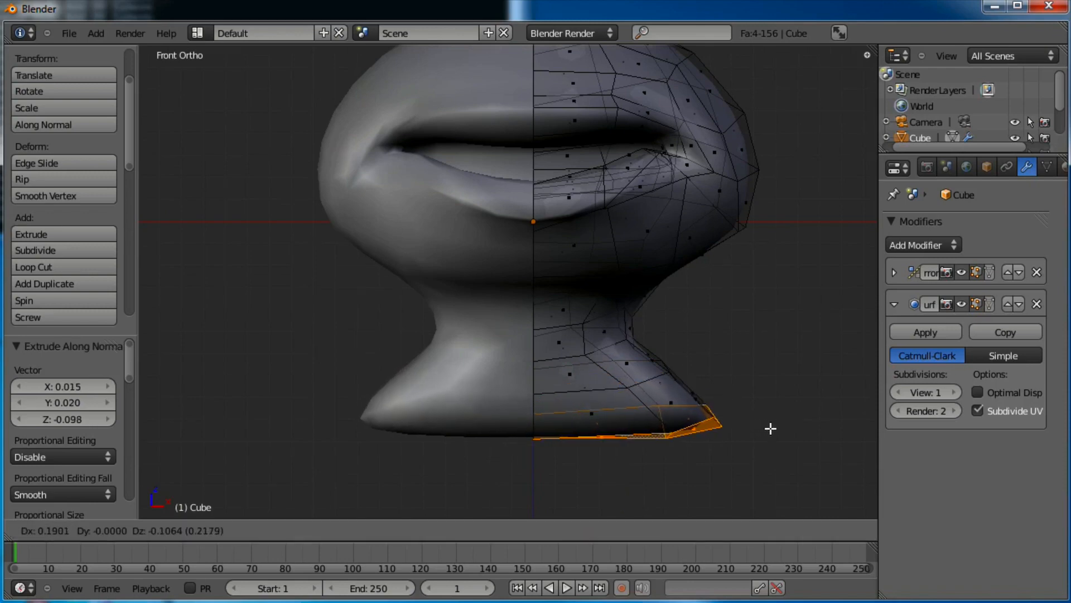
left_click(770, 428)
scroll(662, 358, "down", 1)
scroll(664, 341, "down", 2)
key("e")
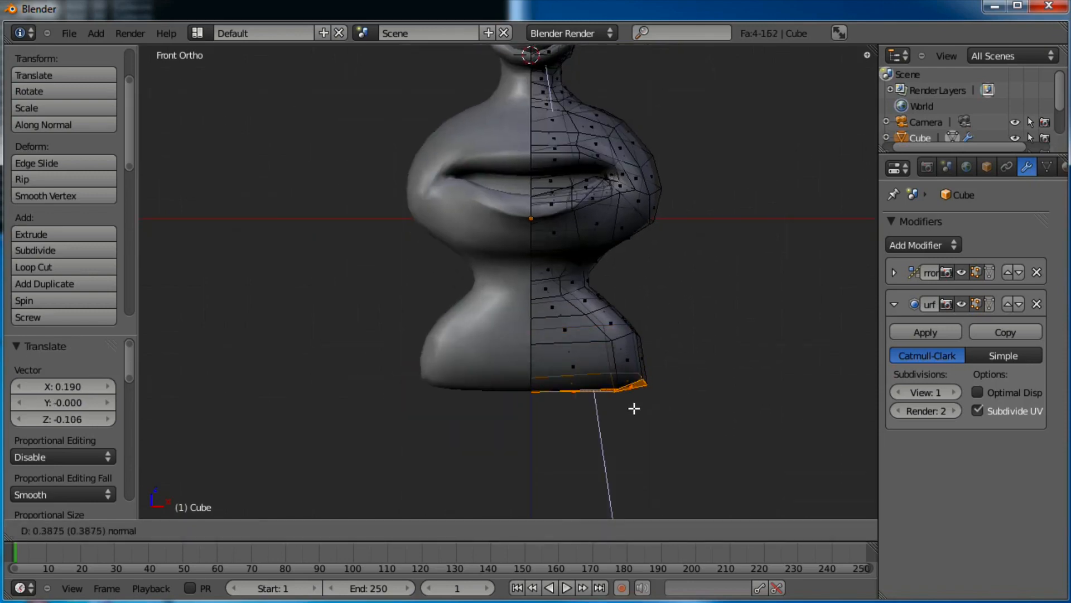
left_click(631, 418)
scroll(627, 419, "down", 2)
scroll(622, 410, "up", 1)
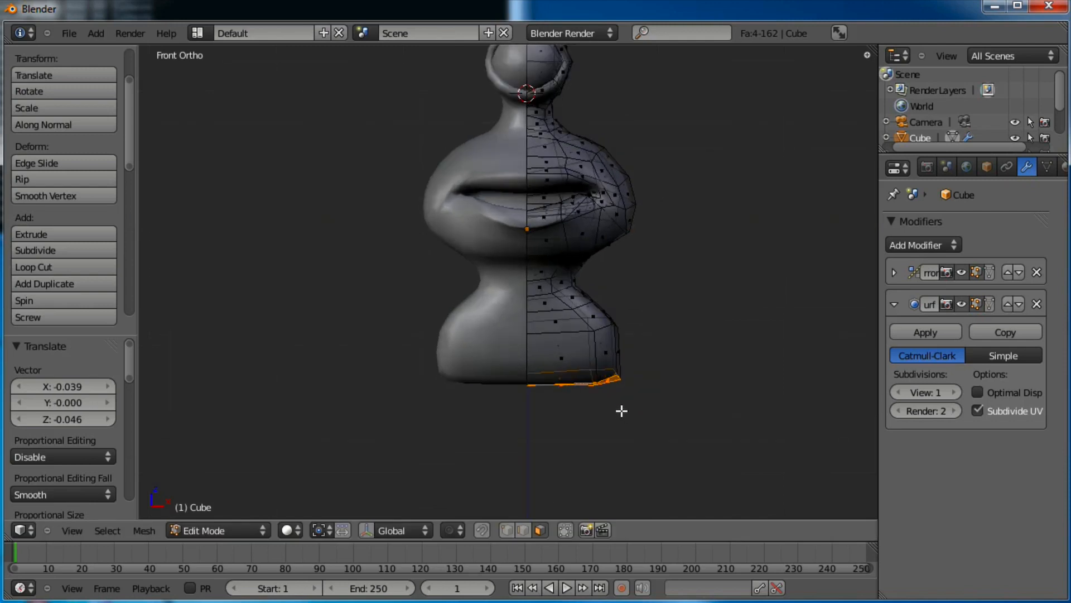
Keep extruding the body downward, pushing the bottom faces lower
key("e")
left_click(615, 456)
middle_click_drag(651, 471, 675, 377, "shift")
key("e")
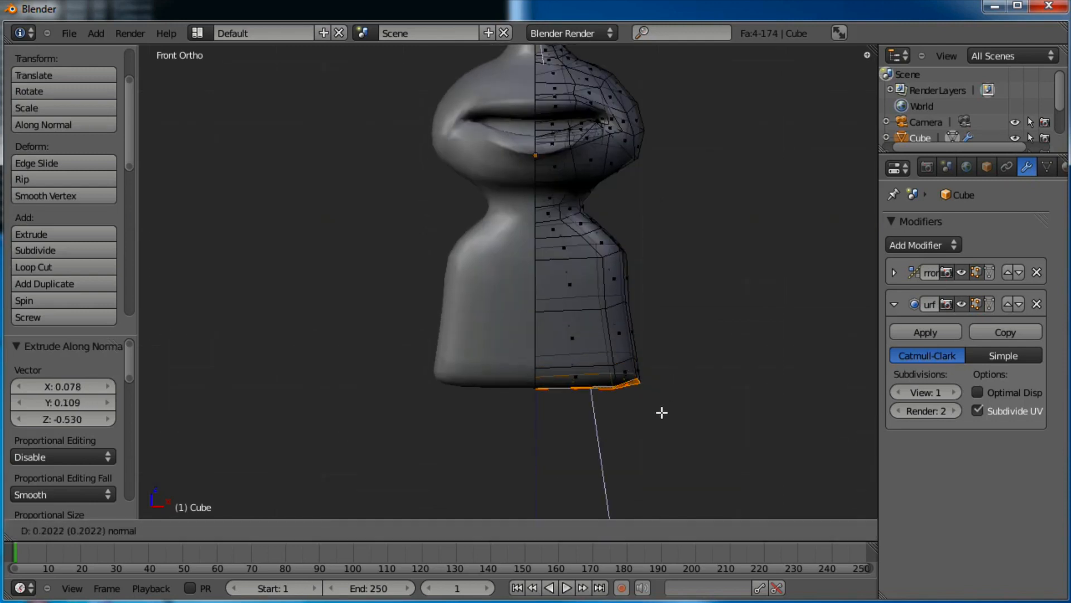
left_click(657, 451)
key("g")
left_click(655, 463)
key("e")
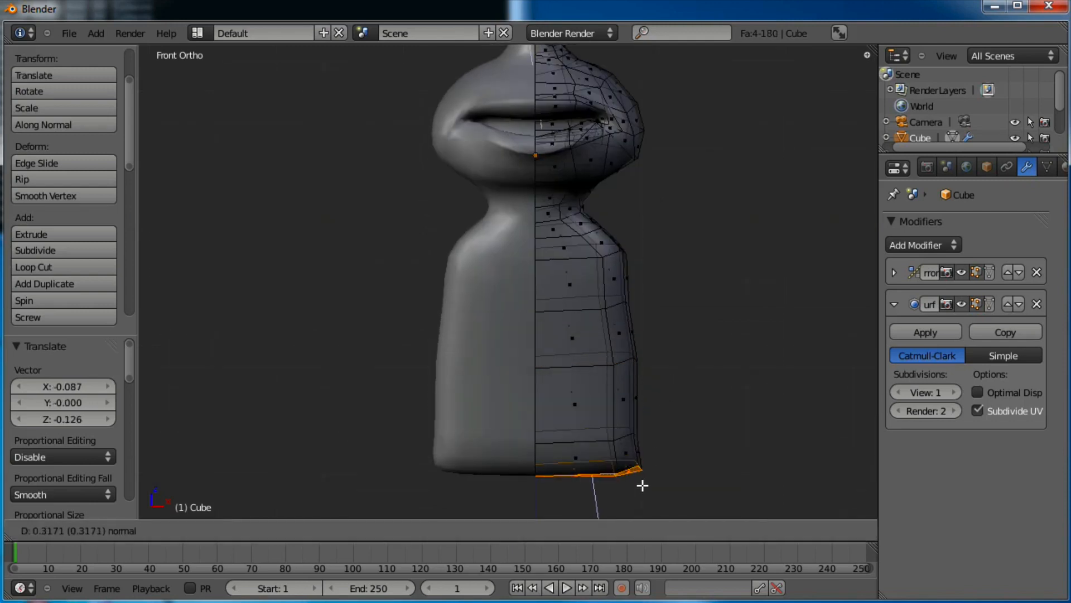
left_click(657, 498)
Extrude and lower the bottom faces twice more to lengthen the bottle body
middle_click_drag(664, 484, 682, 342, "shift")
key("g")
left_click(668, 389)
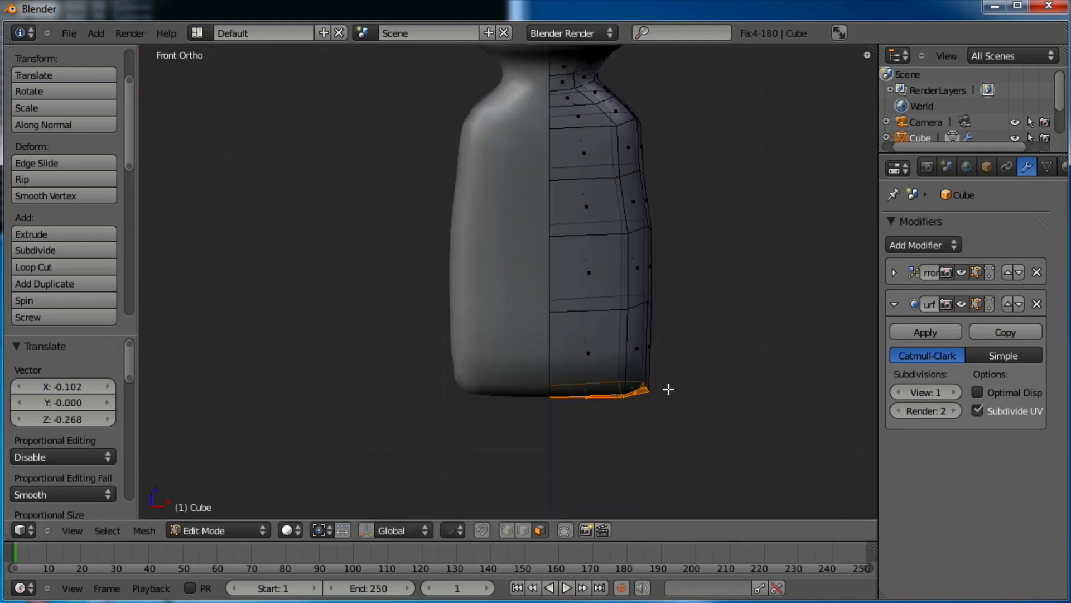
key("e")
left_click(634, 457)
key("g")
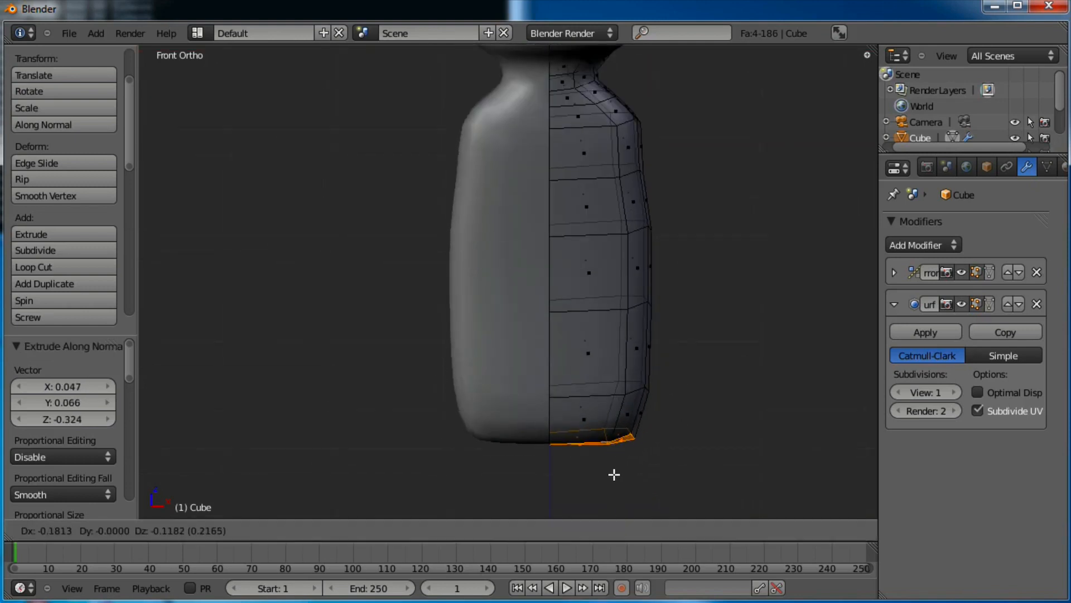
left_click(608, 478)
Return to Object Mode and orbit to the alien's left profile
key("Tab")
scroll(530, 326, "down", 3)
middle_click_drag(530, 326, 655, 273)
middle_click_drag(658, 314, 489, 338)
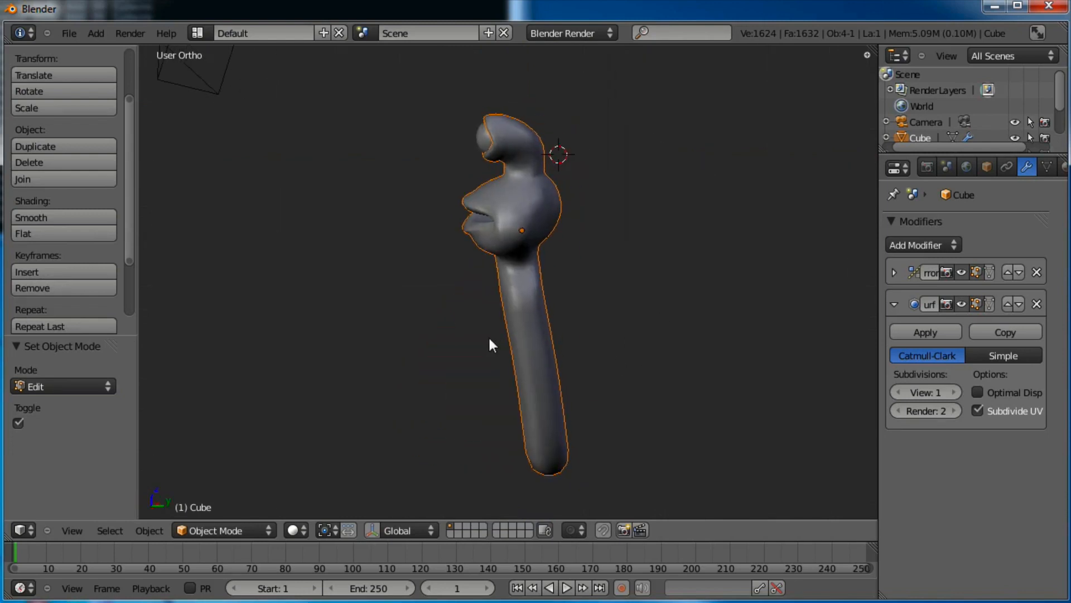
In right side view, re-enter Edit Mode and select the whole lower tube
key("KP_3")
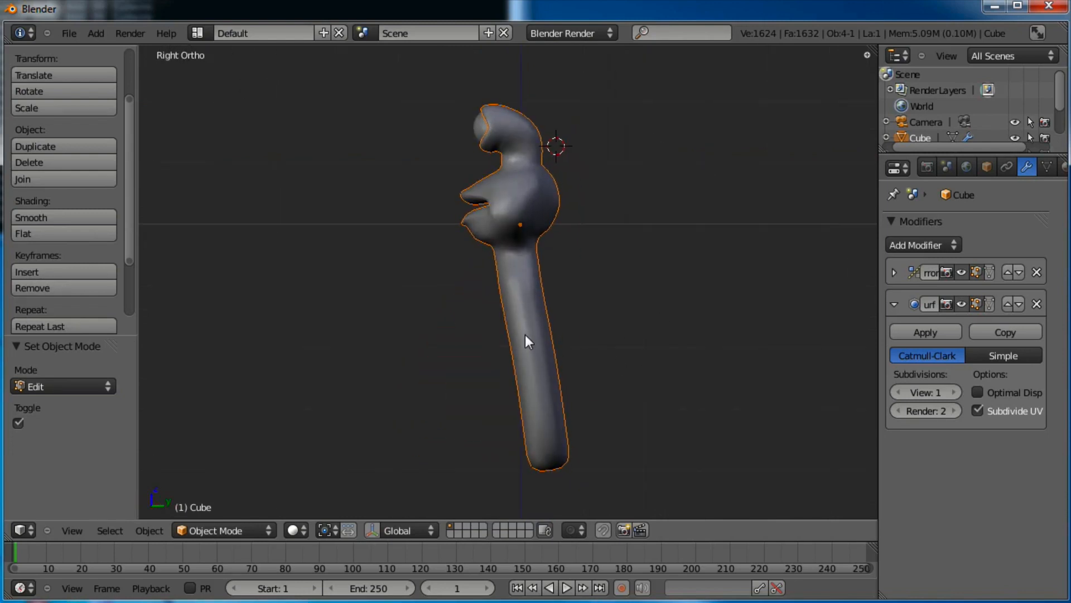
scroll(527, 338, "up", 2)
key("Tab")
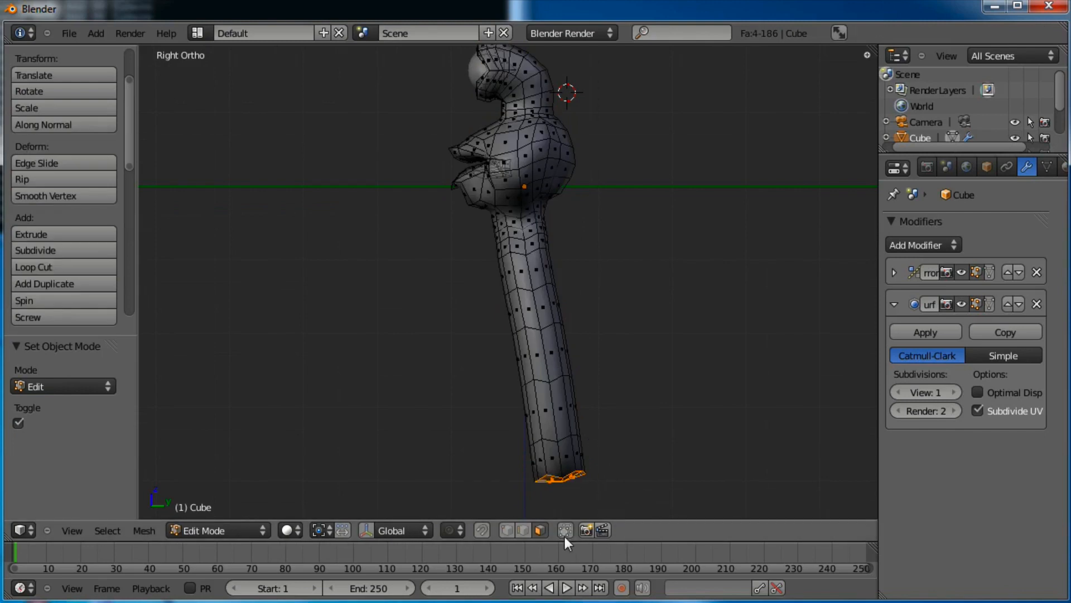
key("a")
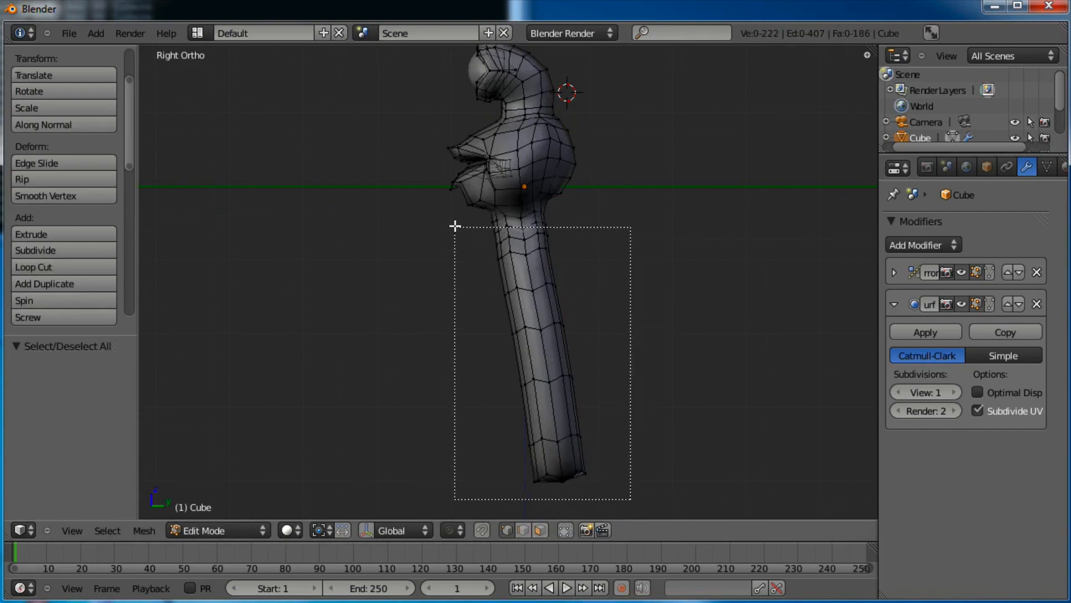
left_click_drag(458, 214, 459, 215)
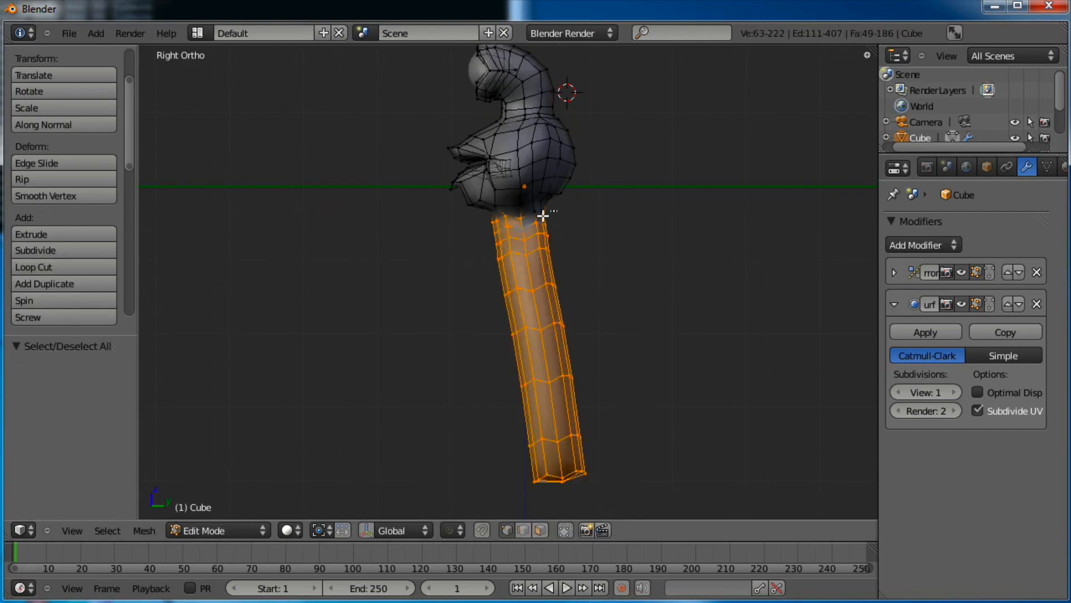
right_click(539, 214, "shift")
Rotate the tube upright and move it directly under the head, then deselect
key("r")
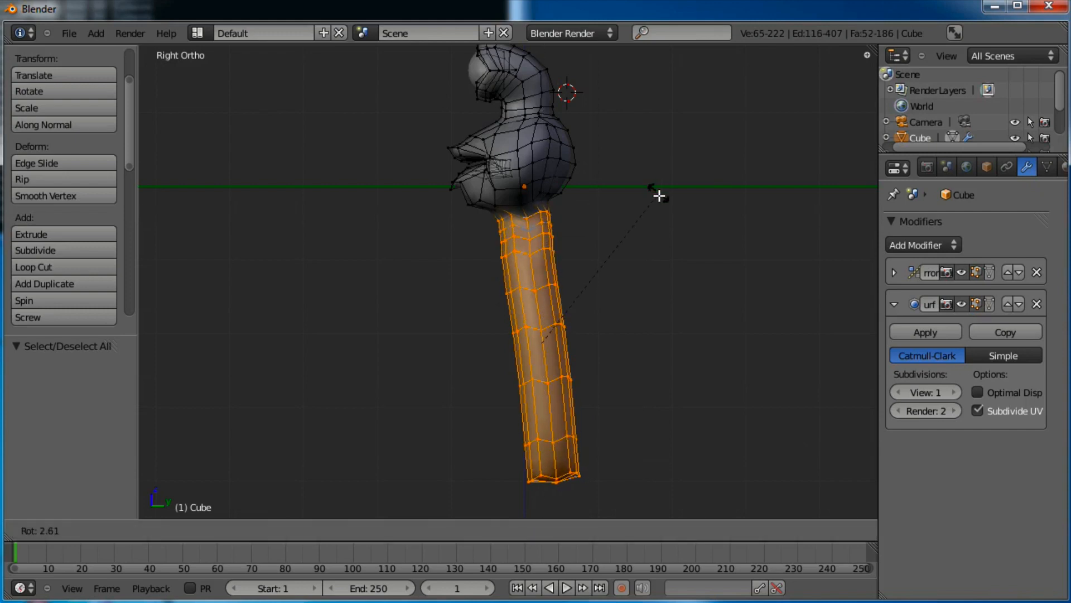
left_click(661, 215)
key("g")
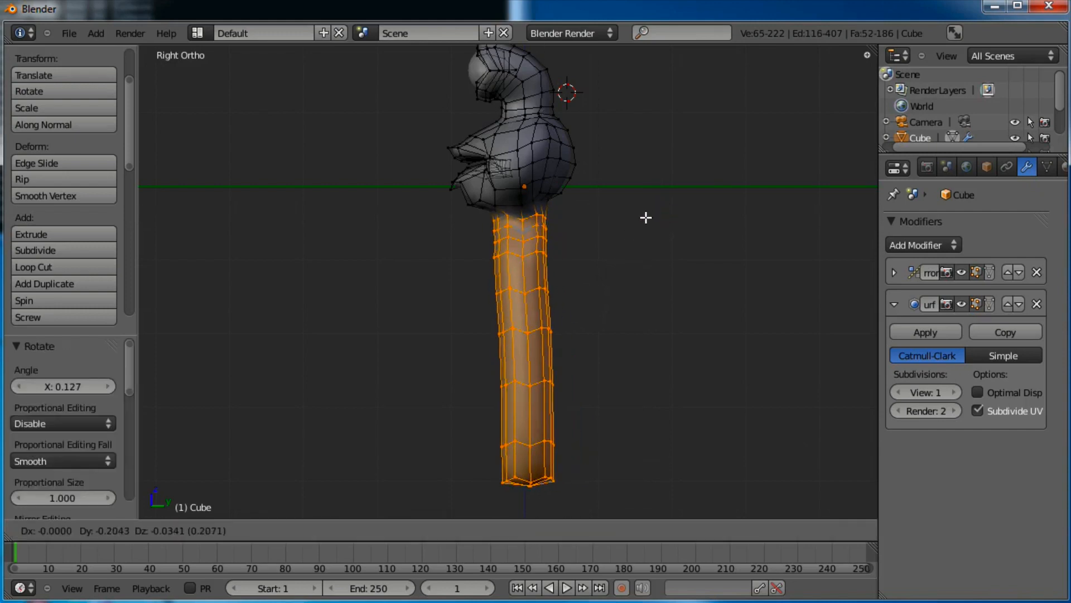
left_click(645, 217)
scroll(581, 236, "up", 1)
scroll(581, 236, "up", 3)
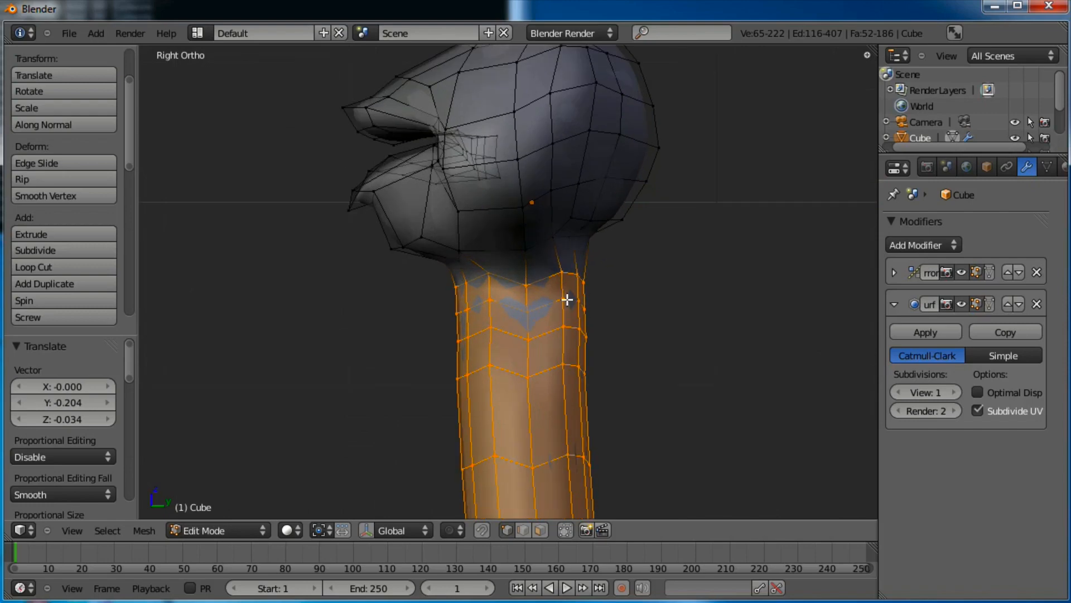
key("a")
scroll(607, 362, "down", 4)
middle_click_drag(612, 361, 621, 241, "shift")
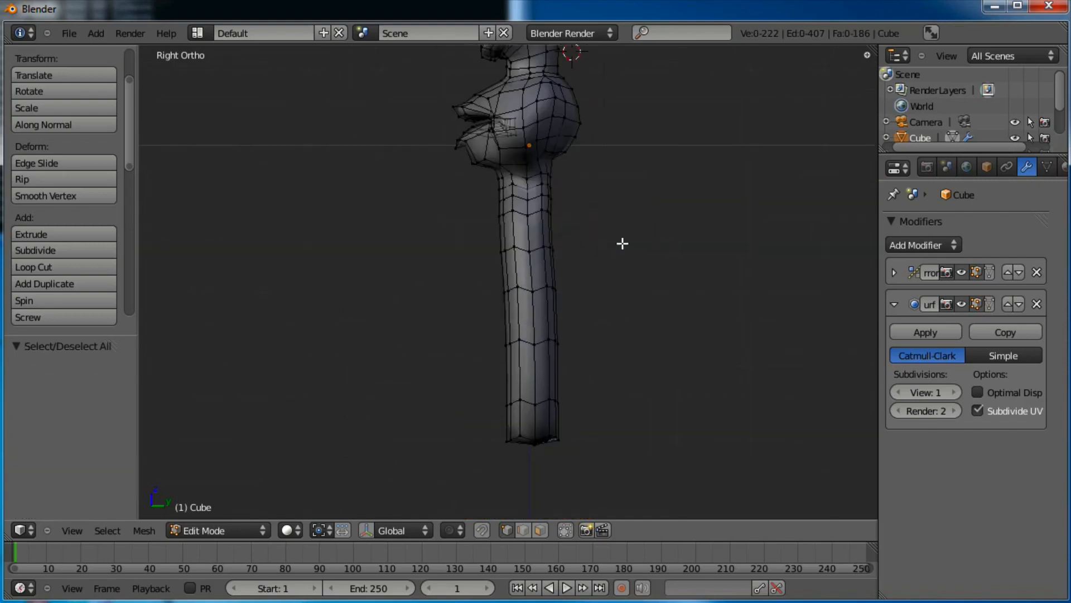
Widen the middle loop of the tube about 1.78 times and reposition it
key("a")
key("a")
key("b")
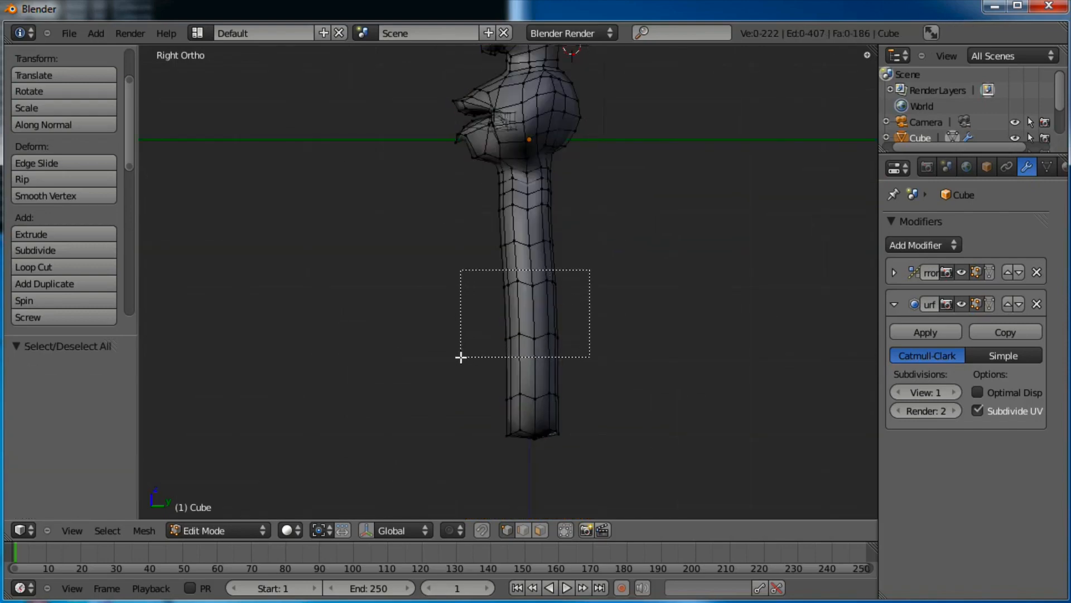
left_click_drag(461, 357, 461, 357)
key("s")
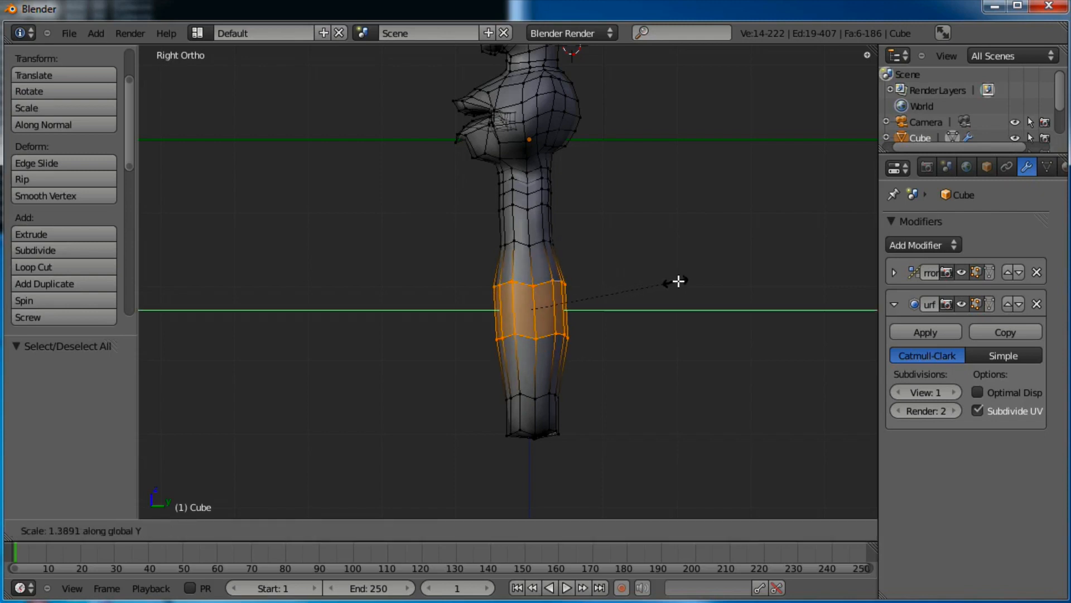
left_click(711, 282)
key("g")
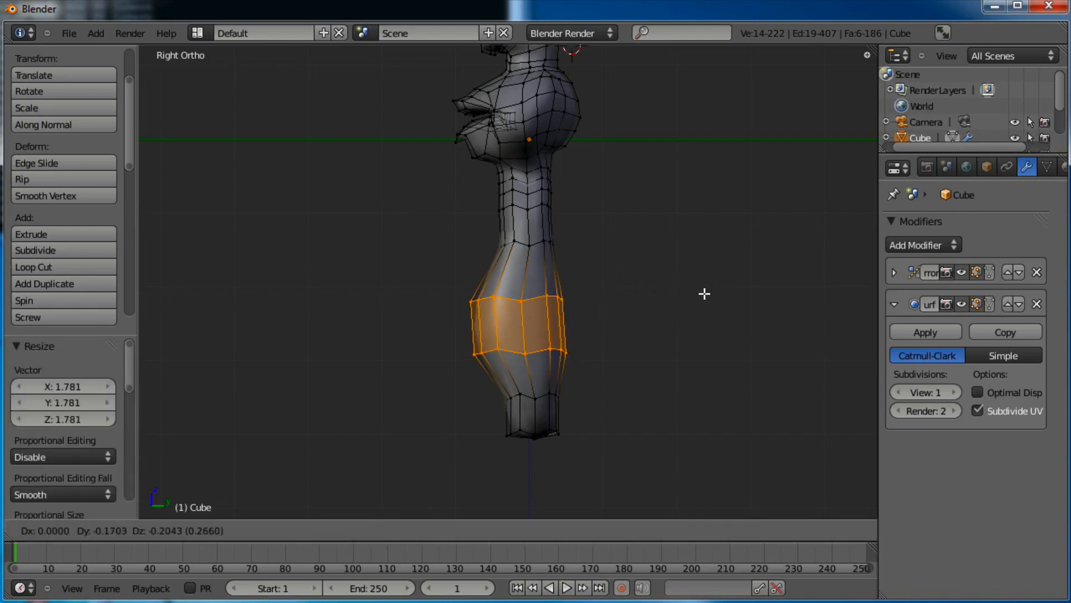
left_click(703, 294)
Stretch a loop near the tube's bottom along Y and shift it left
key("a")
key("b")
left_click_drag(578, 380, 470, 412)
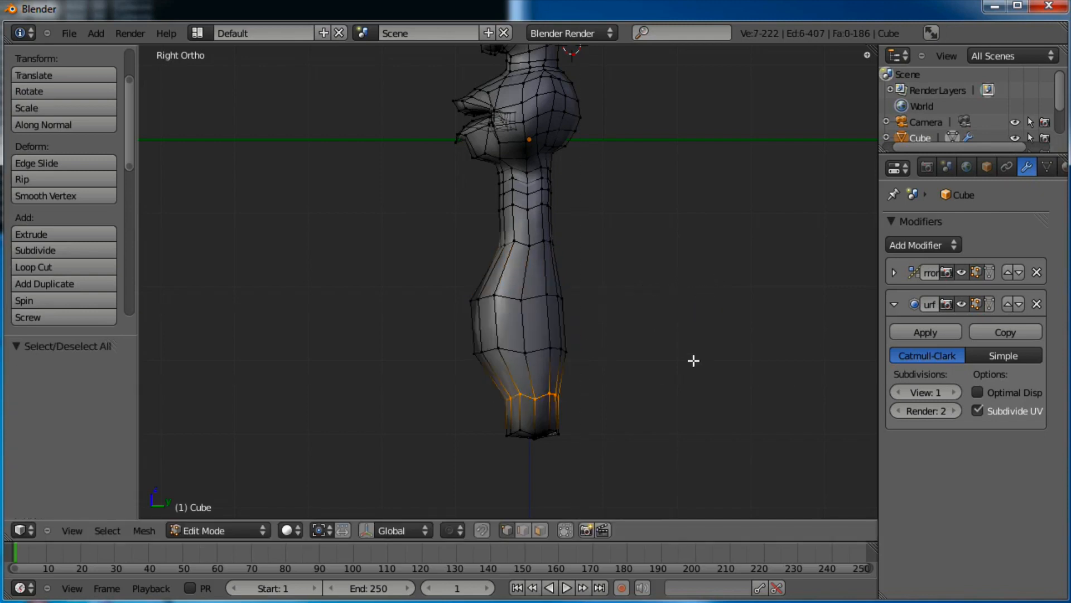
key("s")
key("y")
left_click(780, 358)
key("g")
left_click(752, 357)
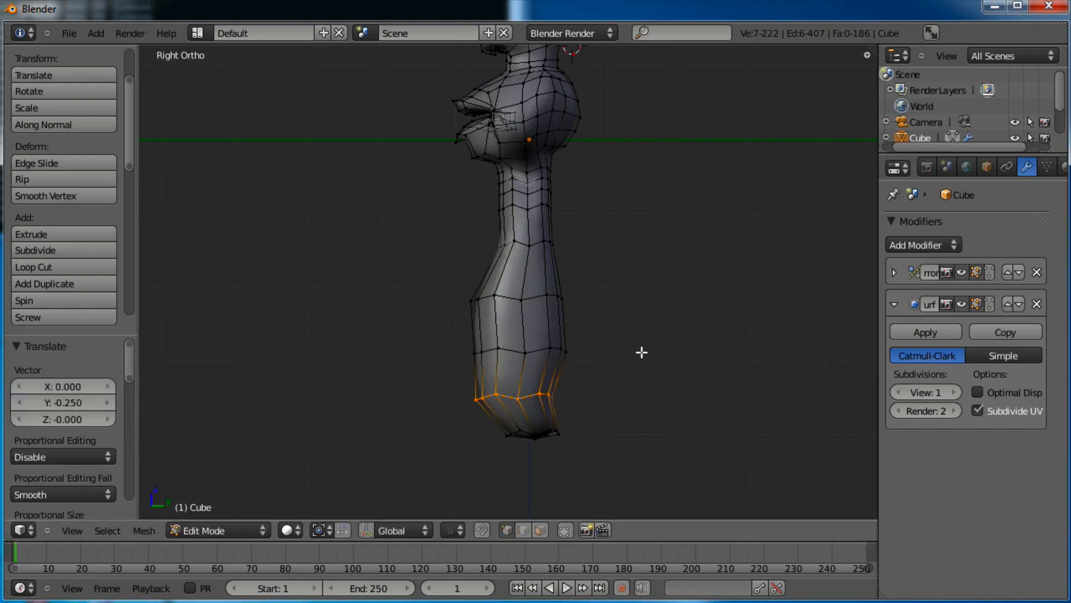
Push the right-side vertices of the lower body outward
key("a")
left_click_drag(523, 409, 524, 409)
key("g")
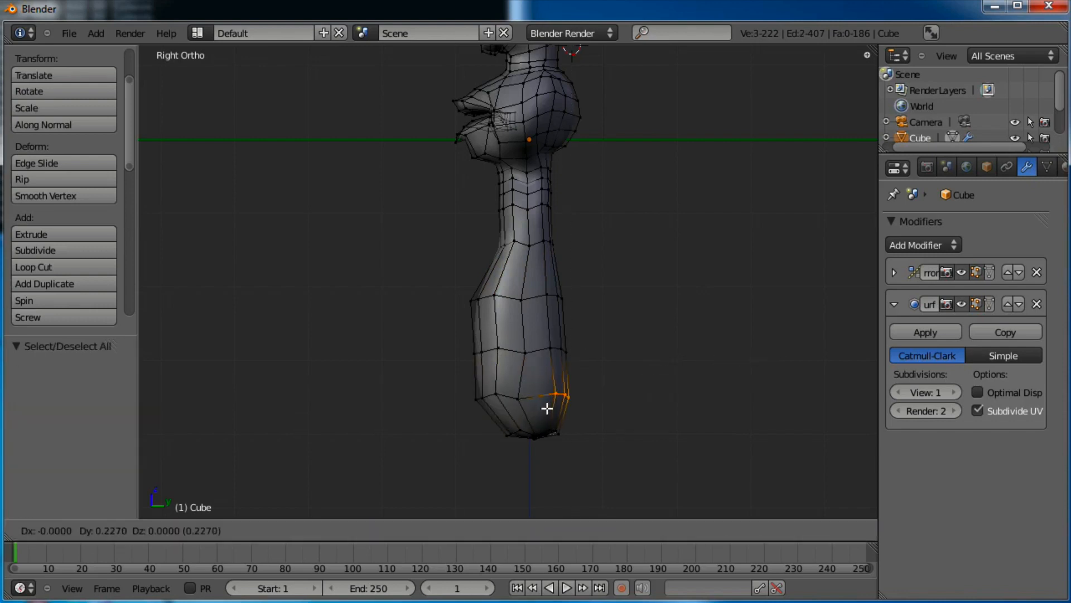
left_click(548, 406)
right_click(523, 399)
key("g")
left_click(534, 399)
Enlarge the lower body loop about 1.27 times and shift it slightly left
key("a")
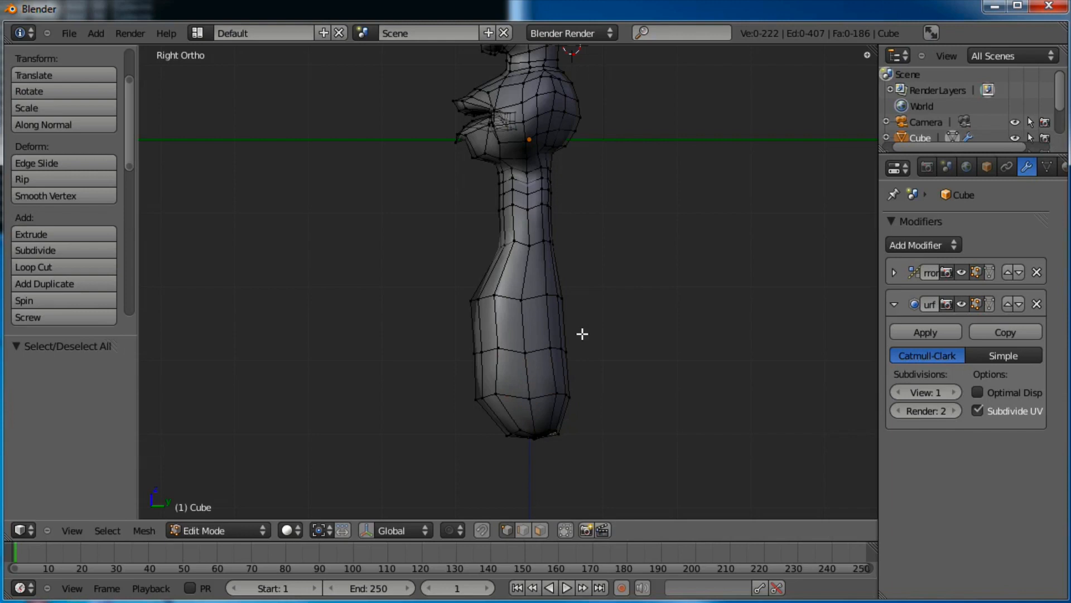
right_click(535, 347, "alt")
key("s")
left_click(656, 323)
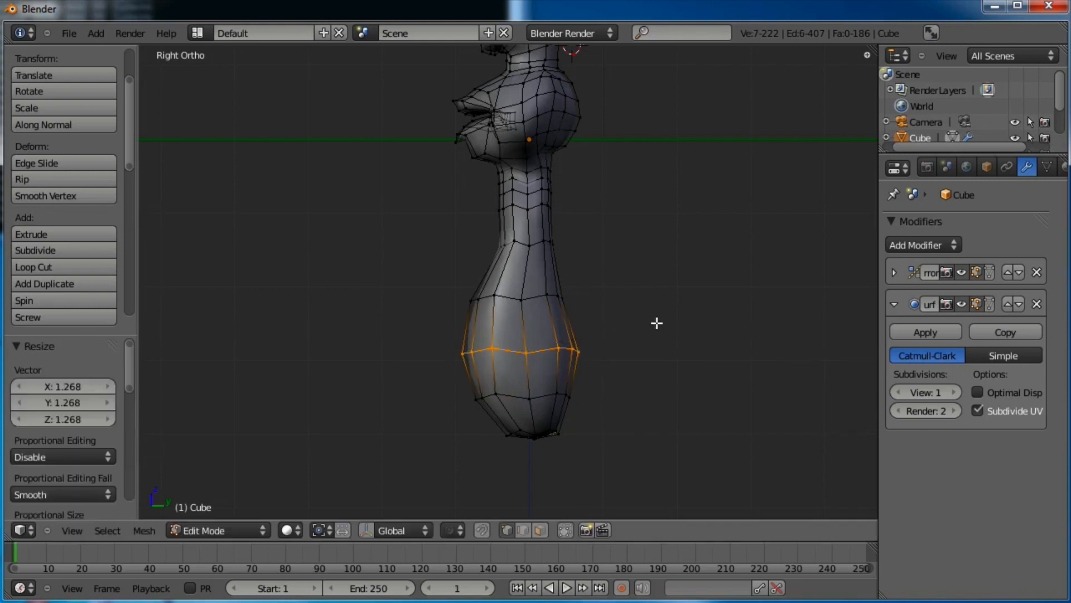
key("g")
left_click(628, 318)
Stretch the loop below the neck along Y and move it along Y
key("a")
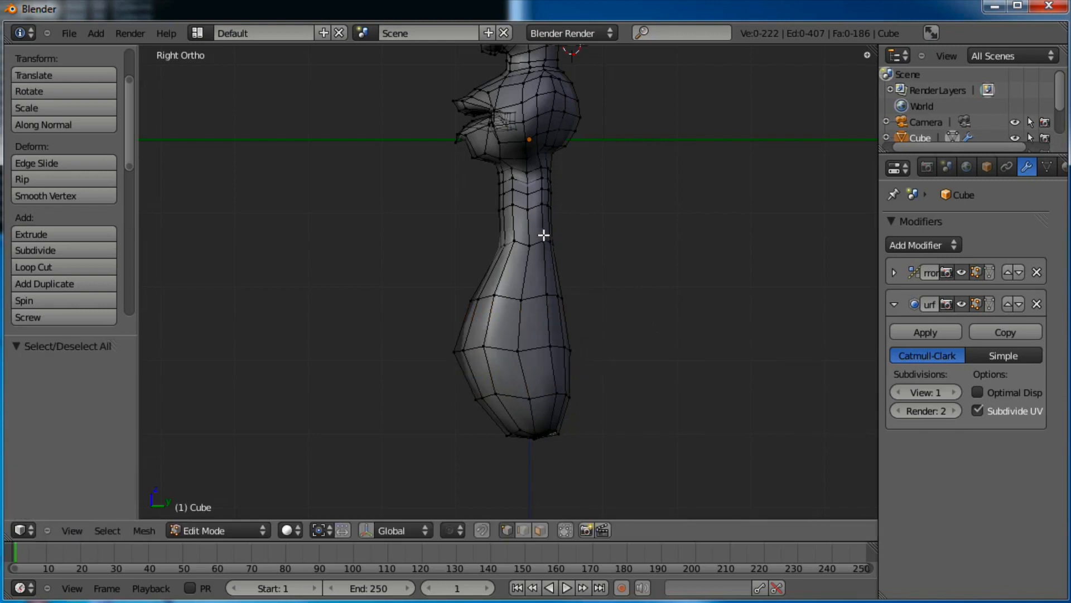
key("s")
key("y")
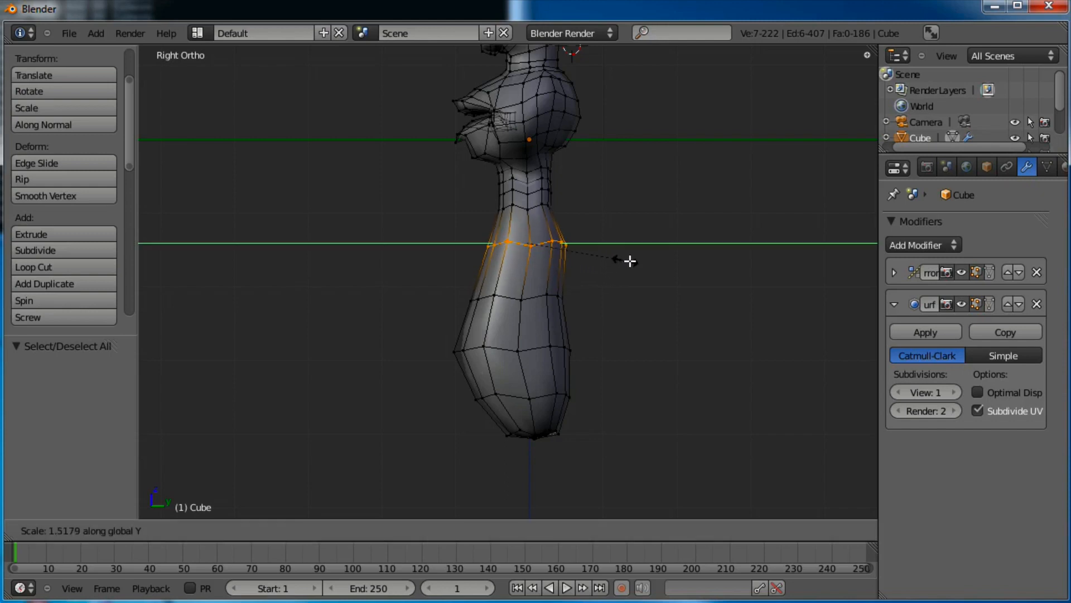
left_click(627, 260)
key("g")
key("y")
left_click(569, 222)
scroll(543, 275, "up", 4)
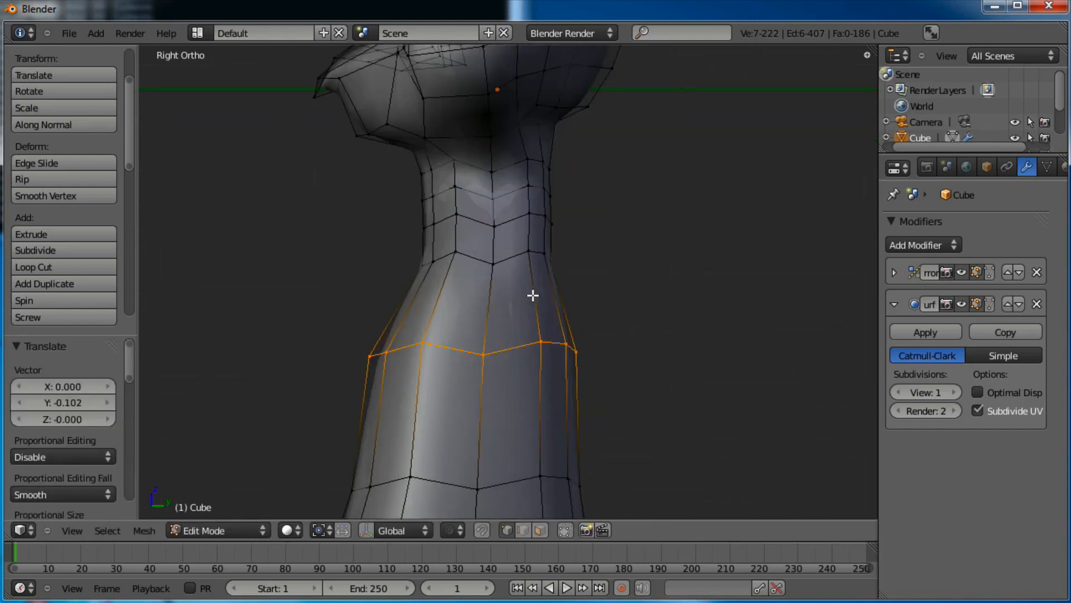
Widen the neck loop 1.43 times
key("a")
right_click(490, 263, "alt")
key("s")
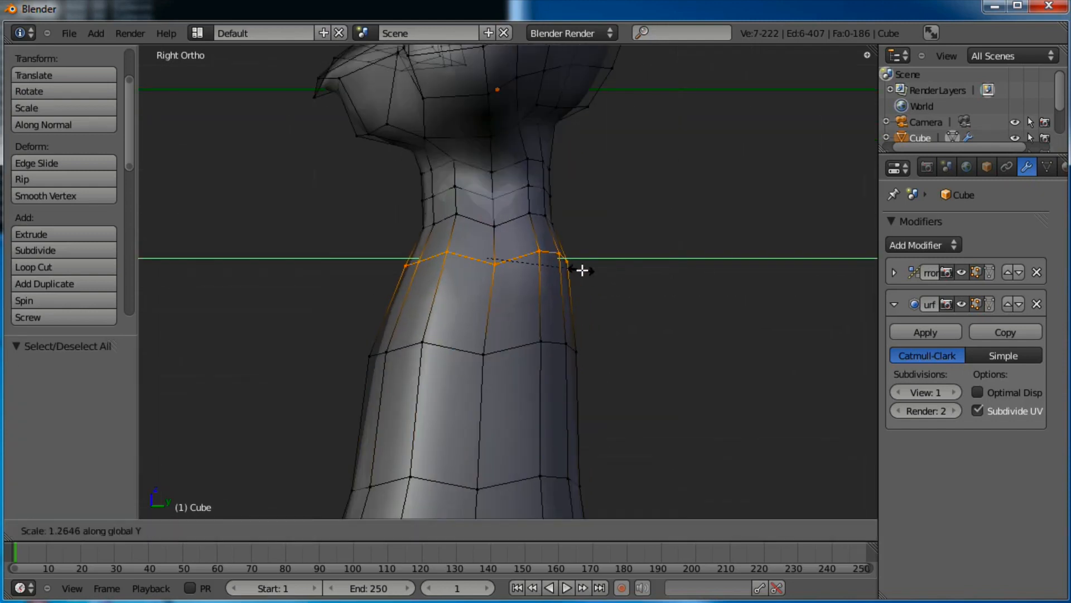
left_click(594, 269)
Raise the single front neck vertex vertically to reshape the throat
right_click(495, 226)
key("g")
key("z")
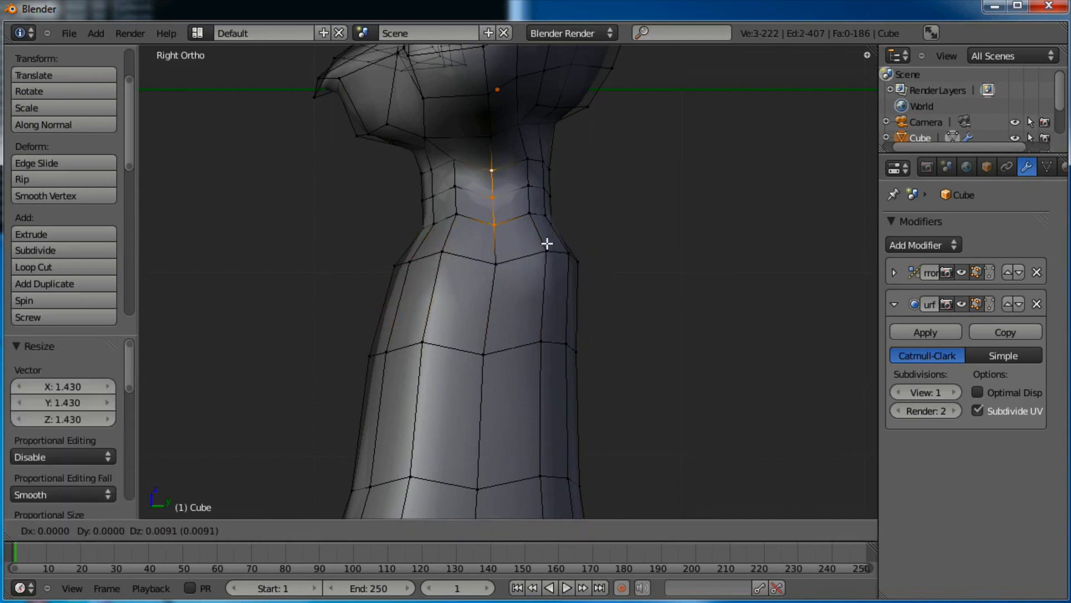
left_click(544, 235)
key("g")
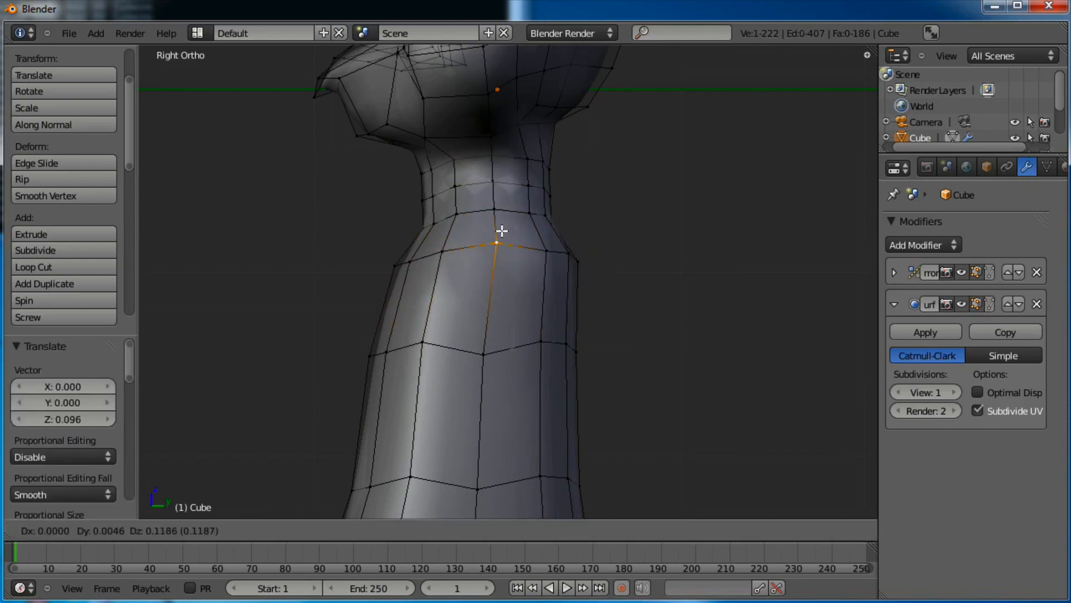
left_click(502, 237)
middle_click_drag(502, 238, 609, 245)
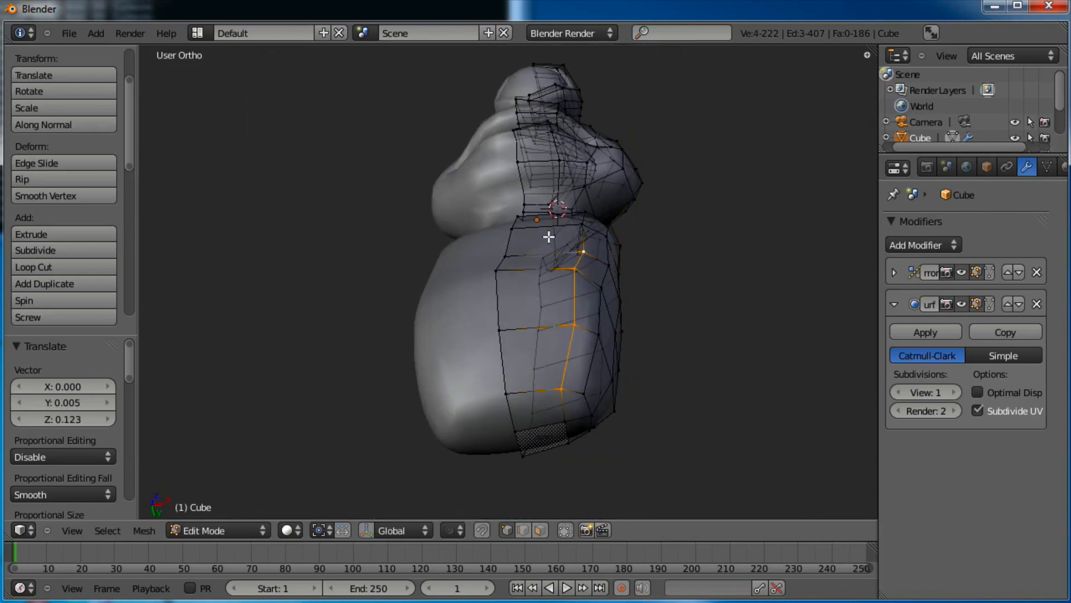
Reposition the selected body edge and an edge loop to begin shaping the bottle body
middle_click_drag(549, 237, 575, 256)
key("ctrl+z")
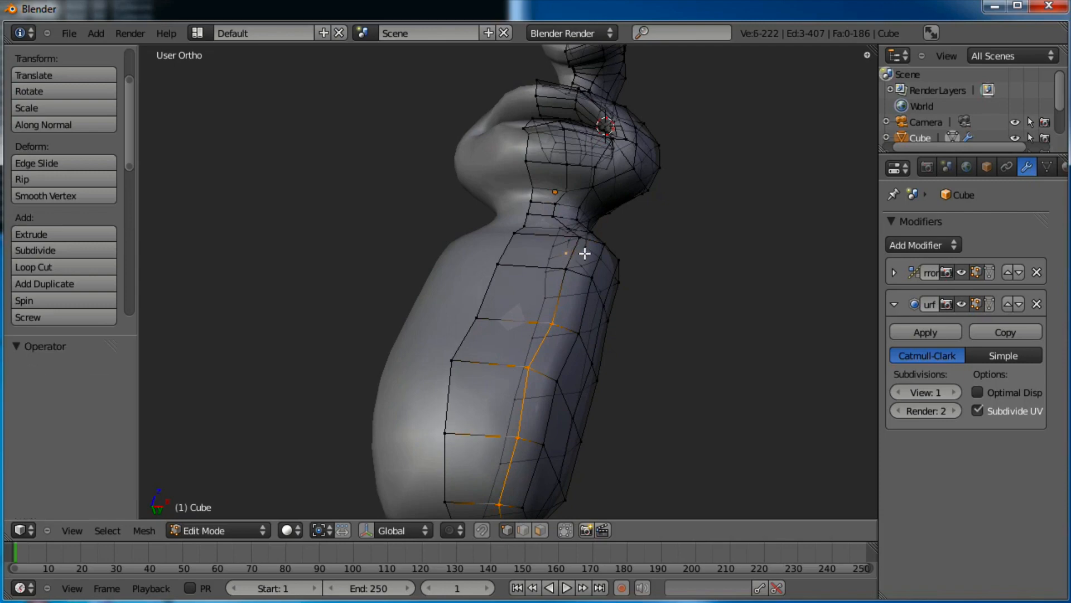
middle_click_drag(587, 241, 564, 210)
key("g")
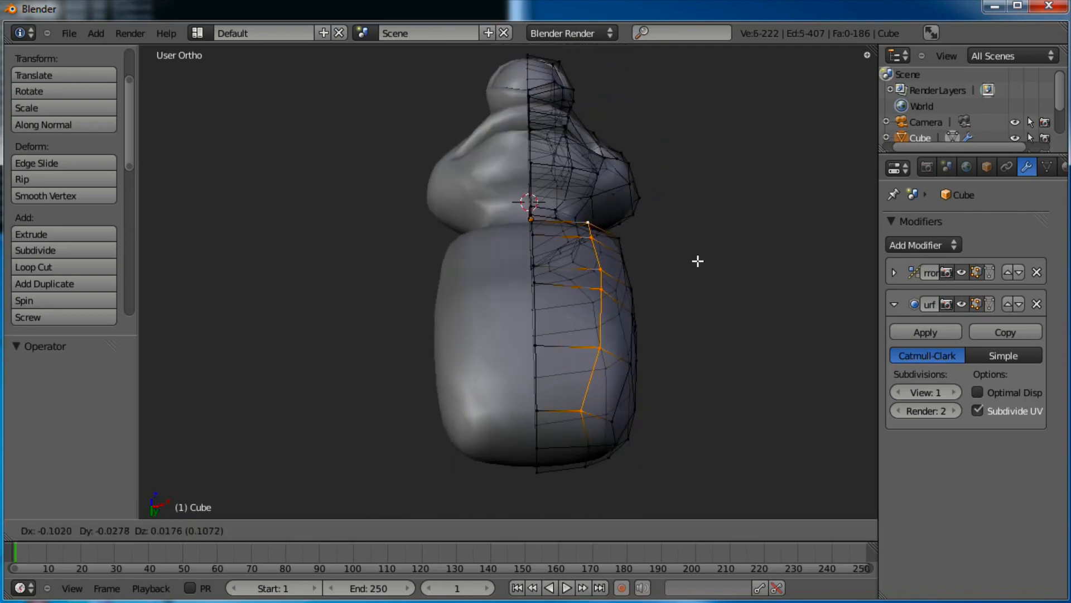
left_click(687, 257)
middle_click_drag(686, 258, 397, 391)
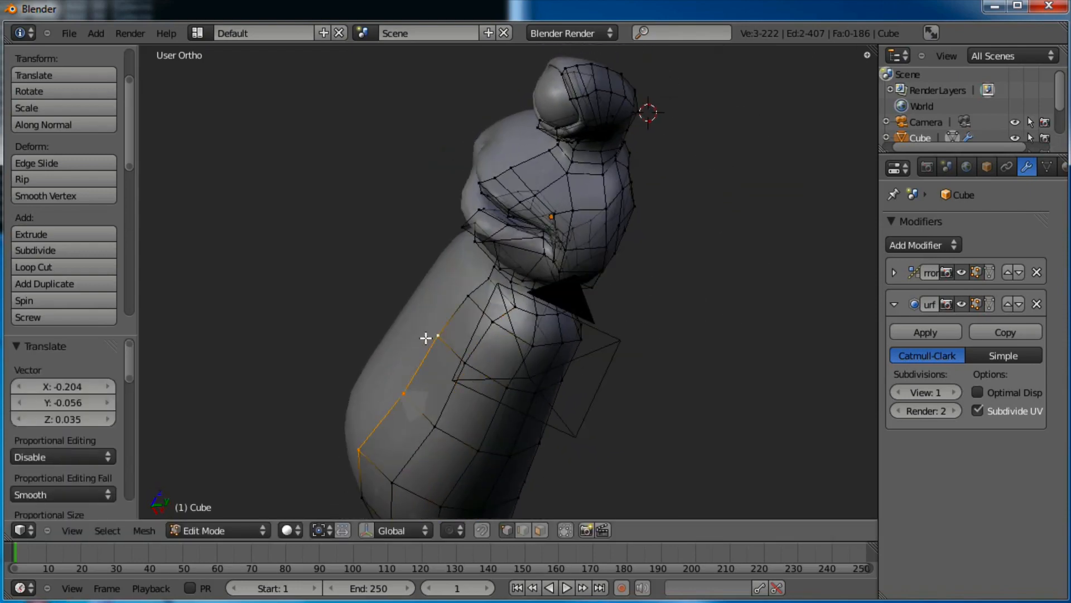
key("g")
left_click(490, 324)
Nudge four individual vertices along the body's side to refine its contour
right_click(465, 365)
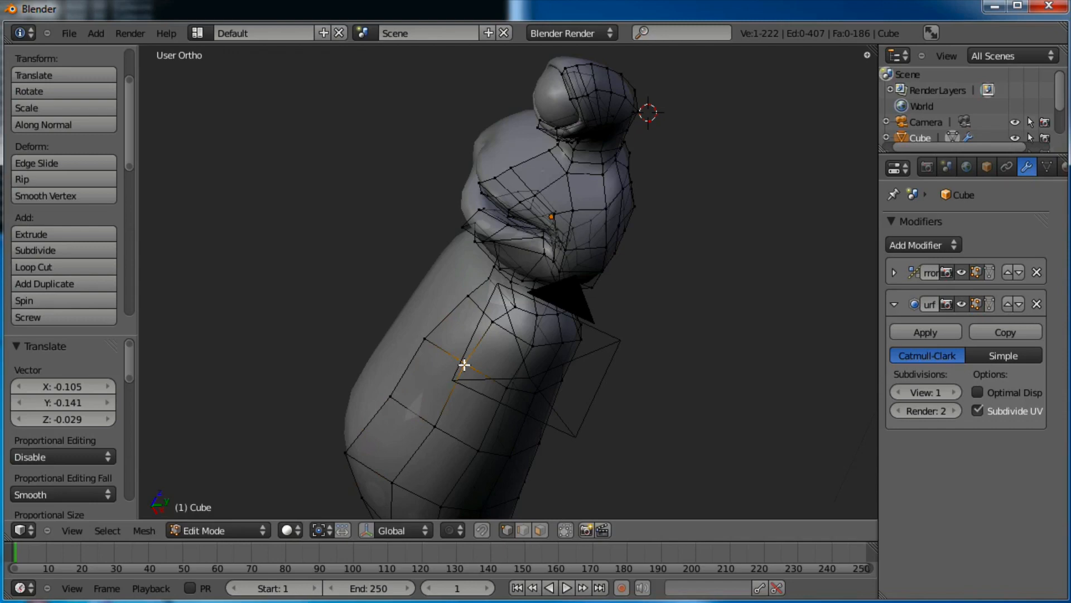
key("g")
left_click(470, 402)
right_click(392, 480)
key("g")
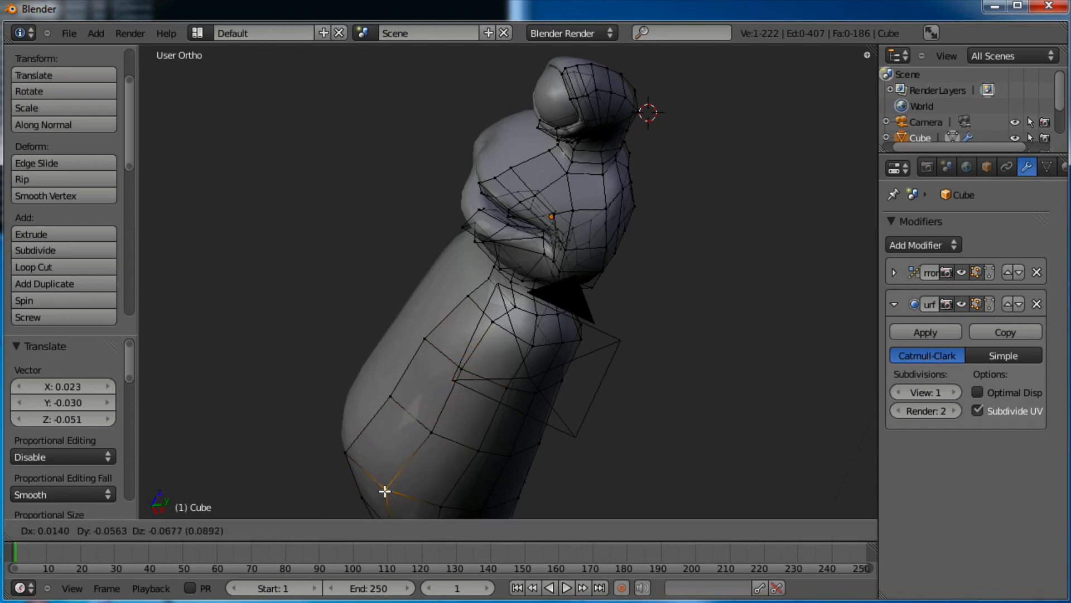
left_click(395, 498)
right_click(472, 292)
key("g")
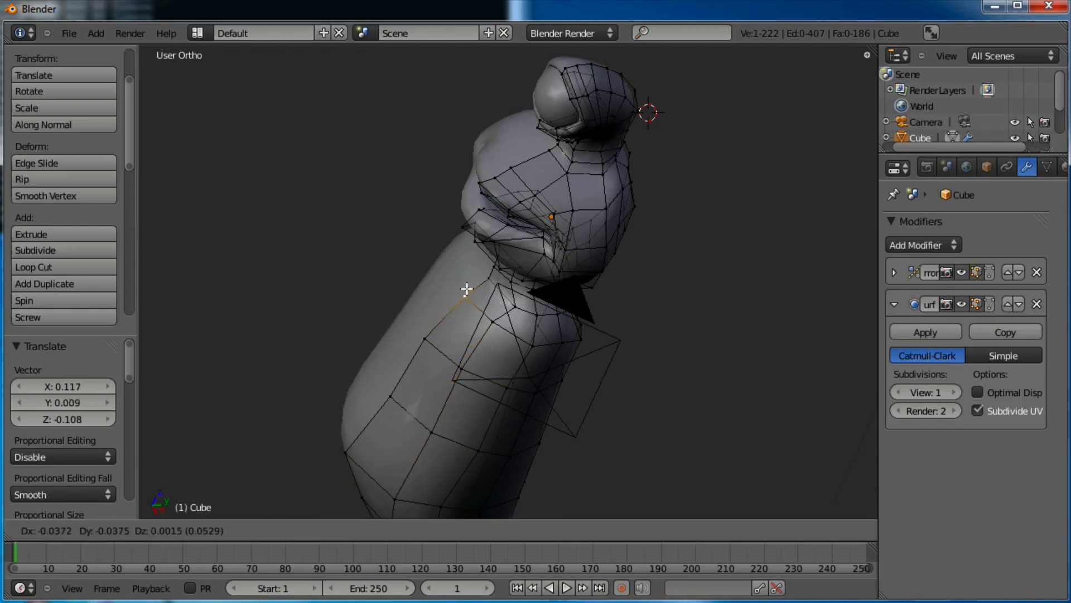
left_click(468, 291)
right_click(520, 298)
key("g")
left_click(512, 289)
Preview the smoothed figure outside Edit Mode, then return to editing in front view
scroll(511, 290, "down", 4)
key("Tab")
middle_click_drag(512, 290, 409, 386)
key("Tab")
key("KP_1")
scroll(409, 377, "up", 5)
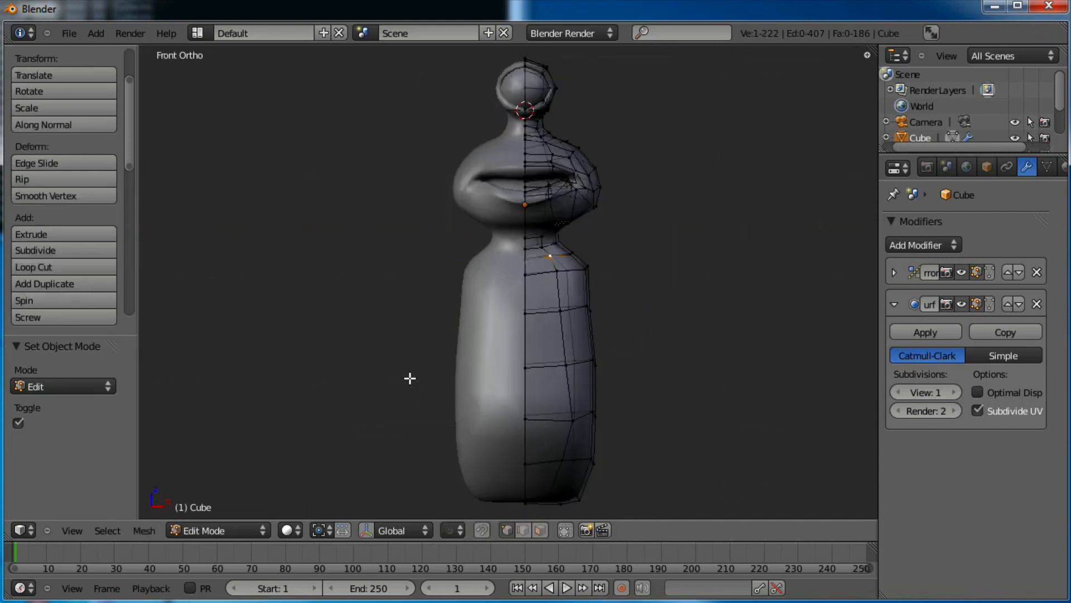
middle_click_drag(523, 365, 527, 351, "shift")
Box-select and shift some body vertices up-left, then pull the bottom row of vertices inward
key("a")
key("b")
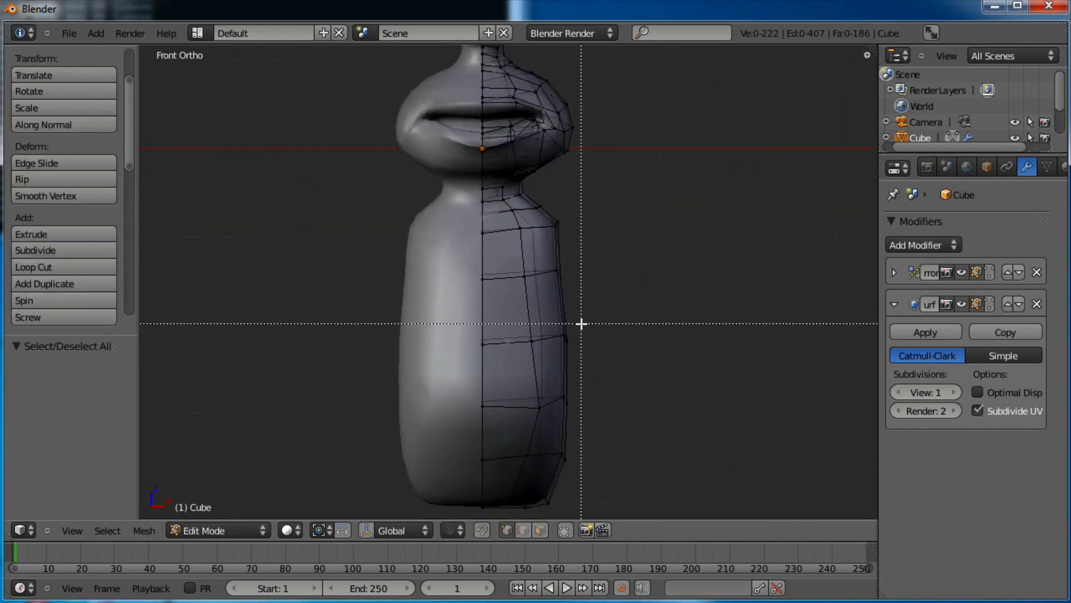
key("g")
left_click(507, 353)
key("a")
key("b")
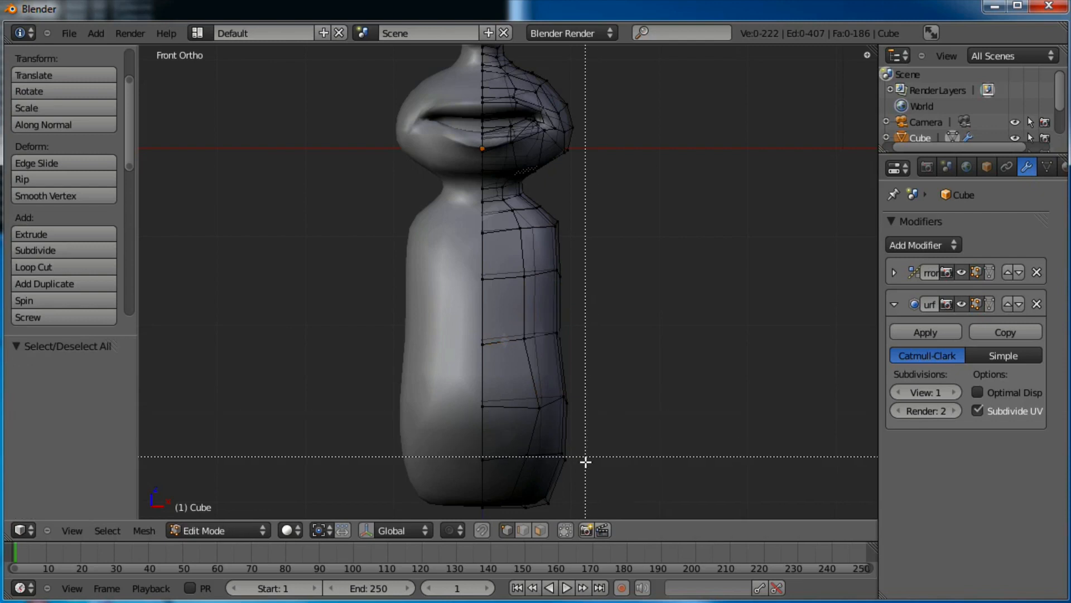
left_click_drag(513, 512, 469, 522)
key("g")
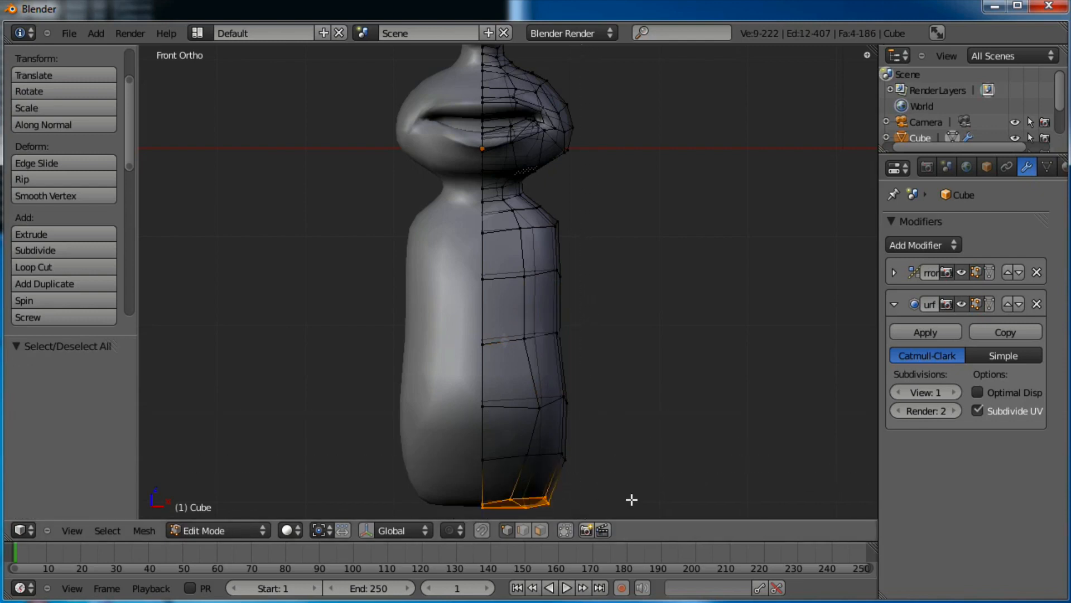
left_click(621, 495)
Move the two bottom-centre vertices (-0.120 X, 0.011 Z) to round and tuck the base
scroll(591, 380, "up", 3)
key("a")
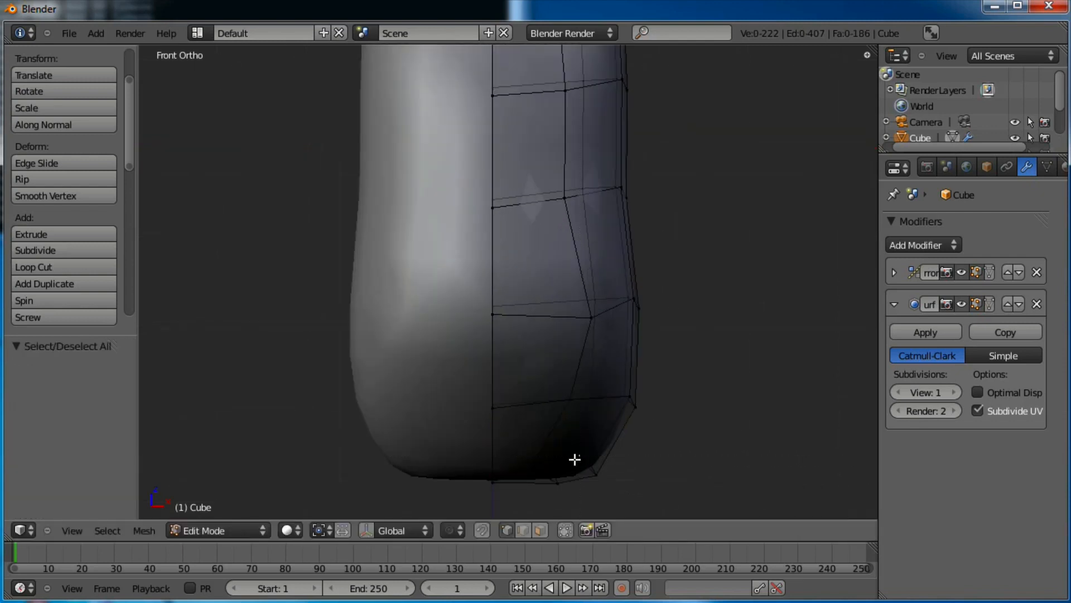
key("a")
left_click_drag(541, 495, 542, 495)
key("g")
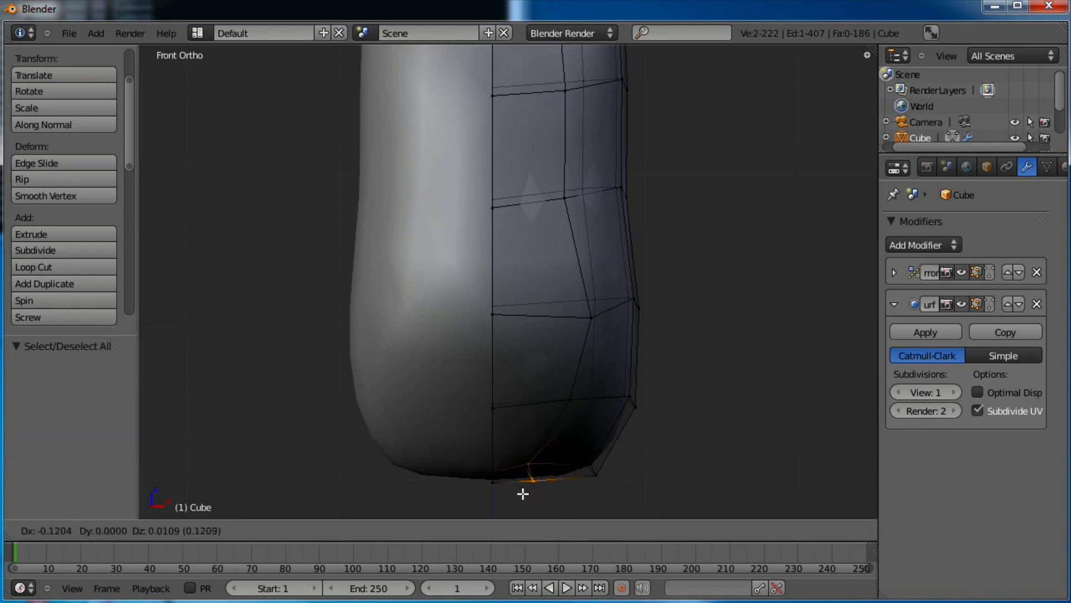
left_click(523, 494)
Frame the neck and mouth area and switch to face select mode
scroll(559, 337, "down", 3)
middle_click_drag(562, 249, 567, 431, "shift")
scroll(581, 319, "up", 3)
middle_click_drag(577, 296, 435, 300, "shift")
scroll(564, 253, "down", 4)
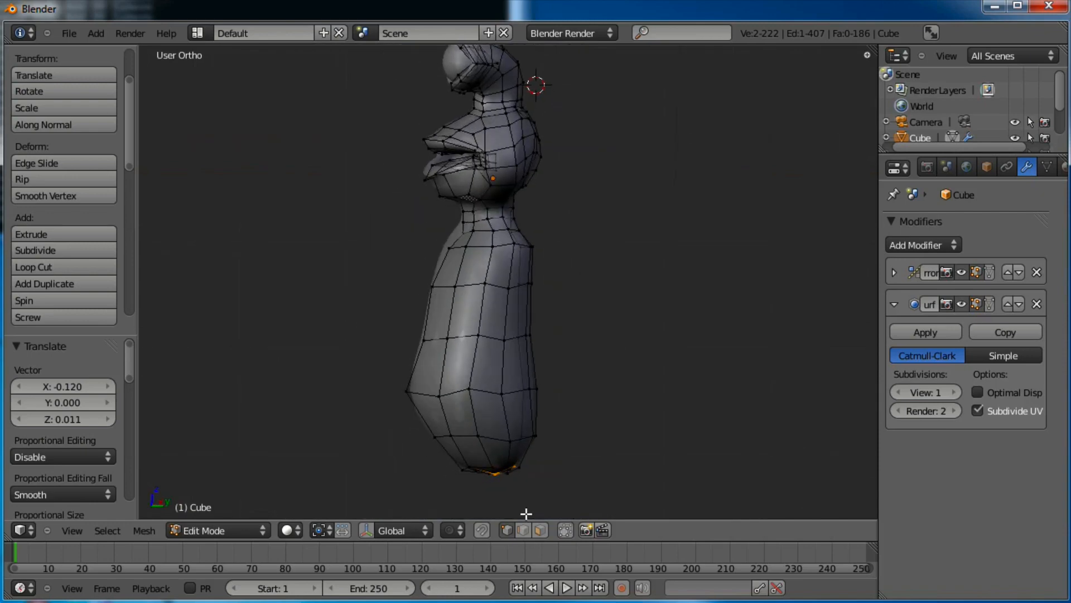
left_click(541, 530)
middle_click_drag(603, 437, 500, 417)
Select a vertical strip of six faces running up the body's side
right_click(495, 432)
right_click(474, 432, "shift")
right_click(490, 389, "shift")
right_click(492, 347, "shift")
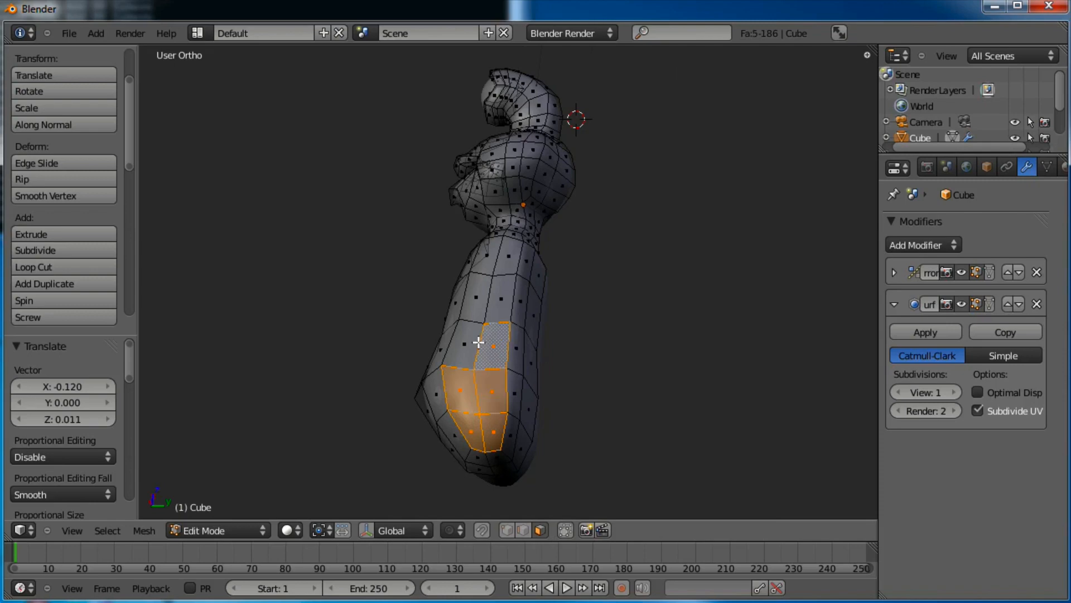
right_click(463, 345, "shift")
right_click(484, 307, "shift")
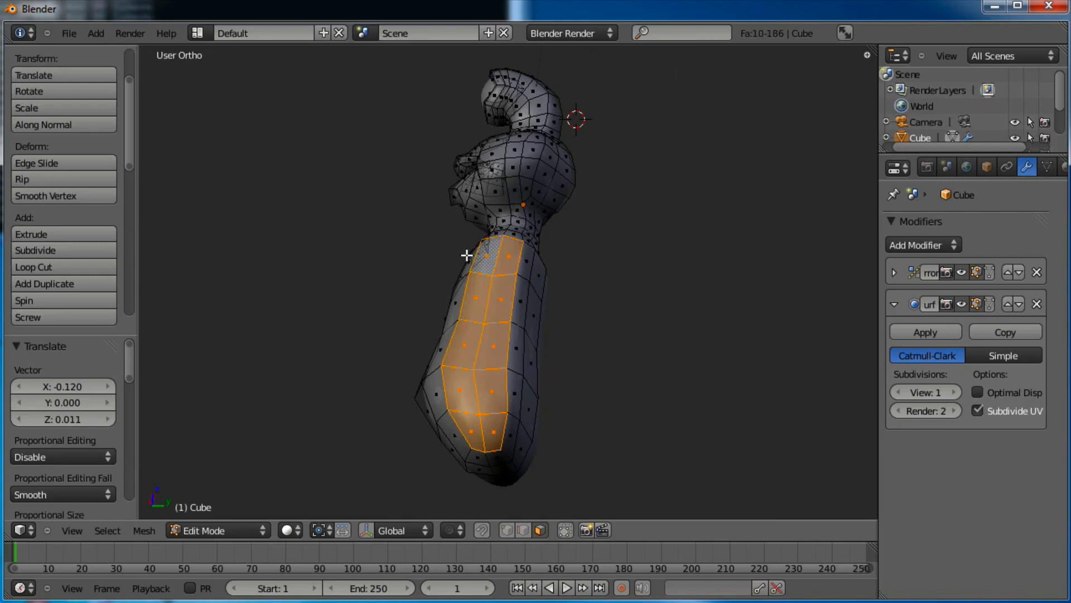
middle_click_drag(466, 255, 531, 377)
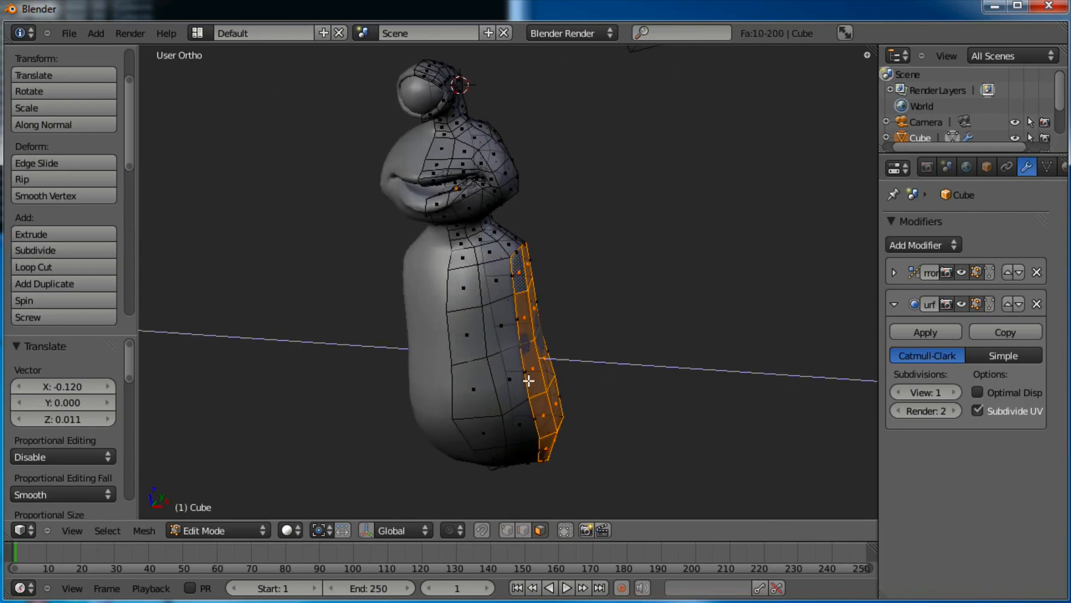
Extrude the face strip outward and scale it down to start the arm
key("e")
left_click(544, 377)
key("s")
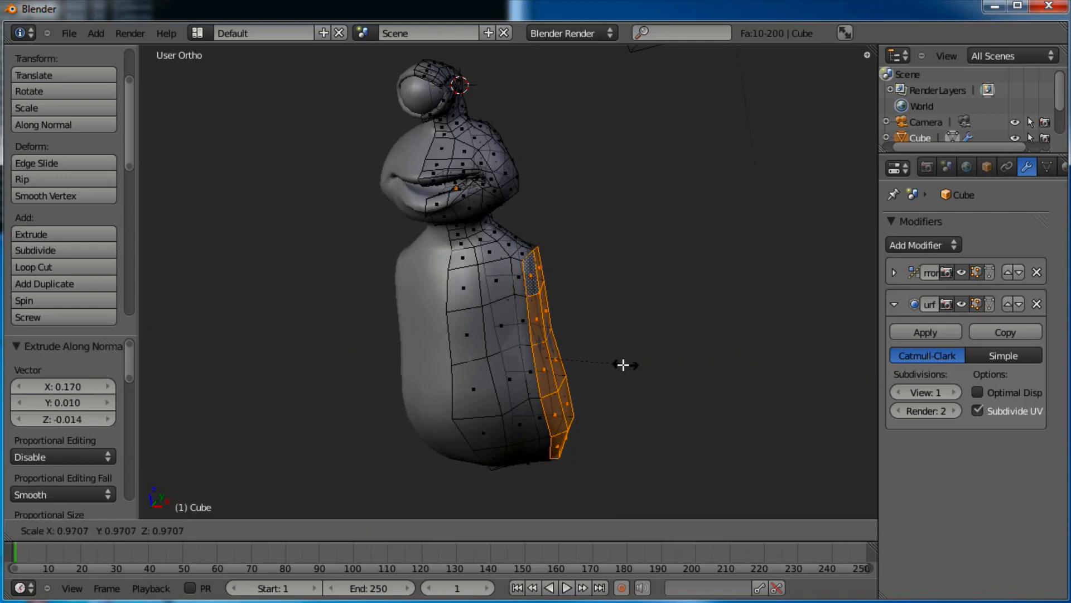
left_click(619, 365)
middle_click_drag(622, 365, 552, 314)
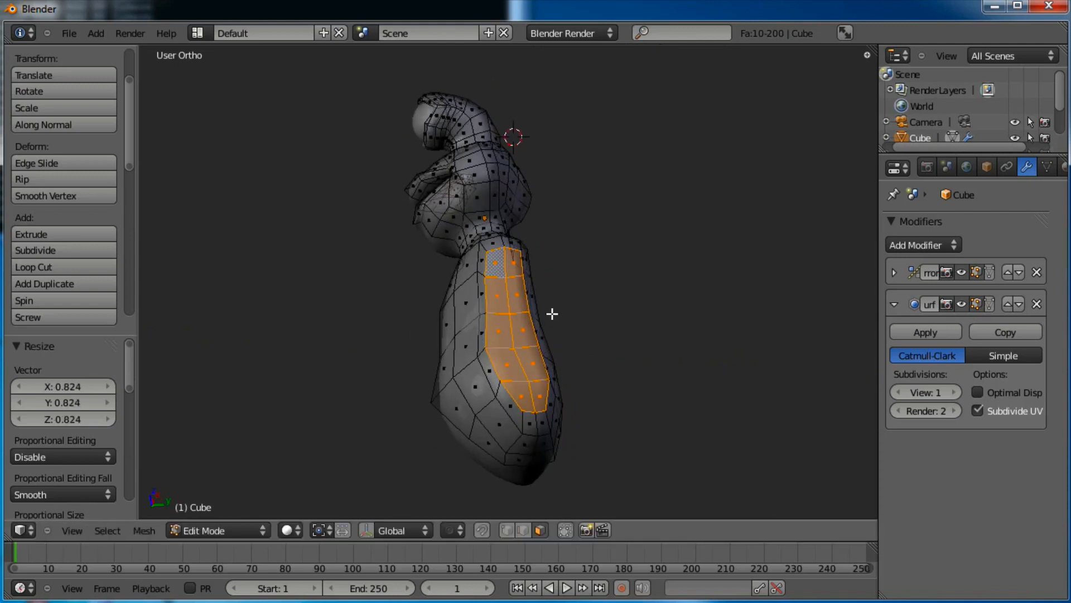
In vertex mode, scale an arm edge loop along Y by 1.215 to widen it
left_click(507, 530)
right_click(494, 401)
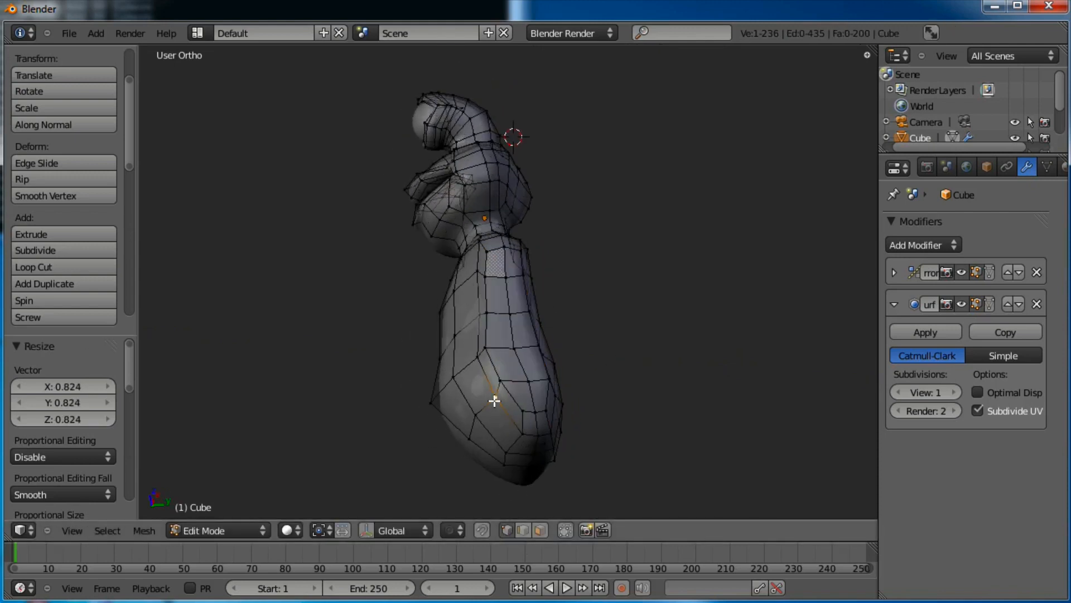
right_click(484, 381, "alt+shift")
right_click(477, 346, "alt+shift")
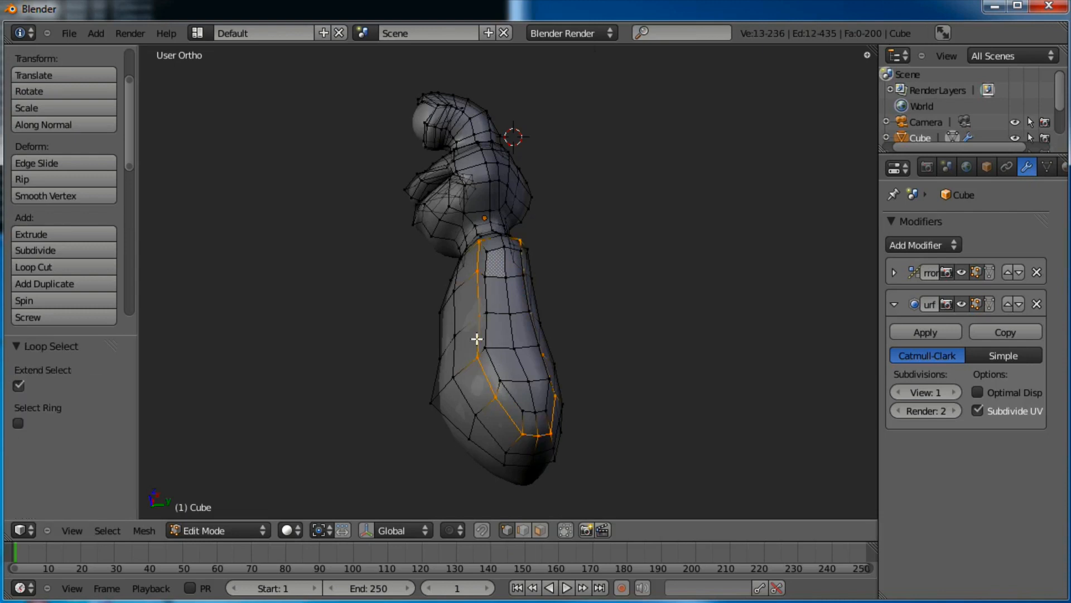
middle_click_drag(478, 337, 535, 343)
key("s")
key("y")
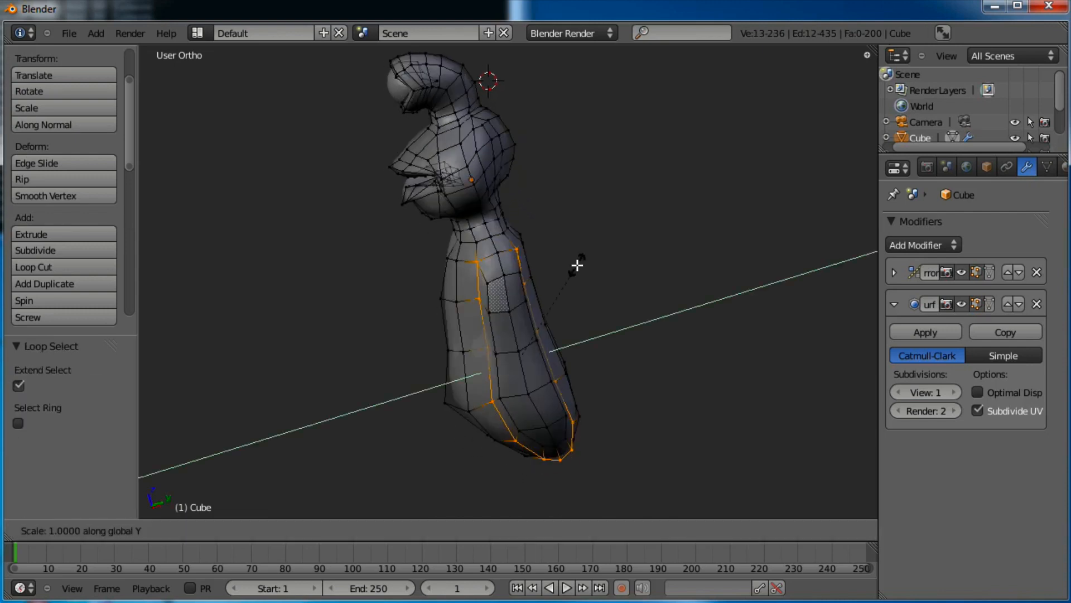
left_click(603, 258)
middle_click_drag(549, 390, 536, 326)
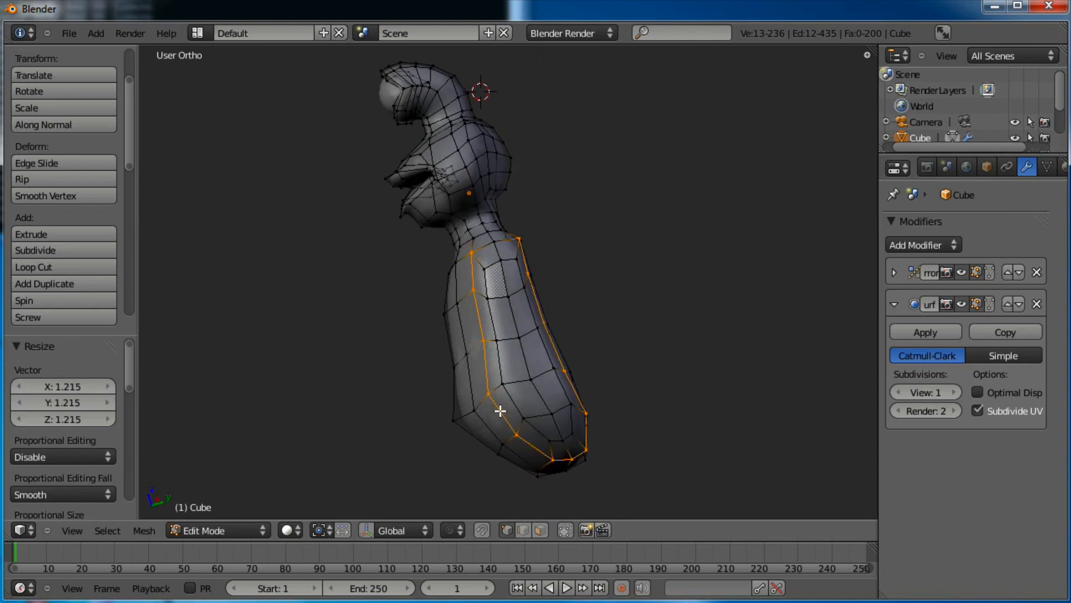
Try selecting various loops around and along the arm and body outline
right_click(501, 427, "alt")
right_click(513, 401, "alt")
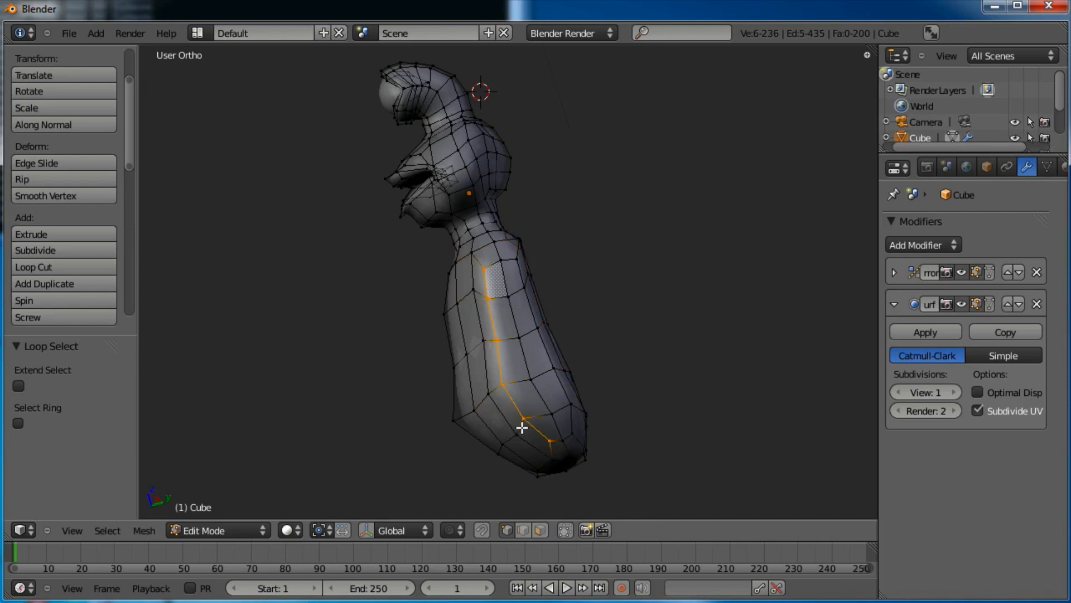
right_click(563, 381, "alt")
right_click(519, 410, "alt")
right_click(483, 422, "alt")
right_click(466, 433, "alt")
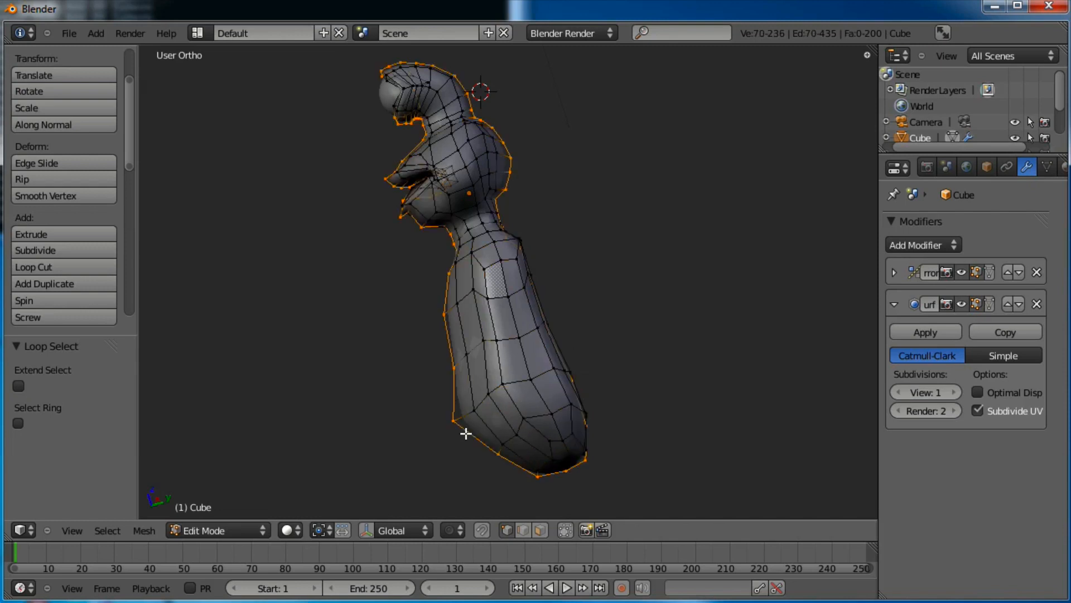
right_click(500, 410, "alt")
middle_click_drag(572, 264, 494, 417)
Move a selected body vertex near the neck, undoing one stray move
right_click(524, 260)
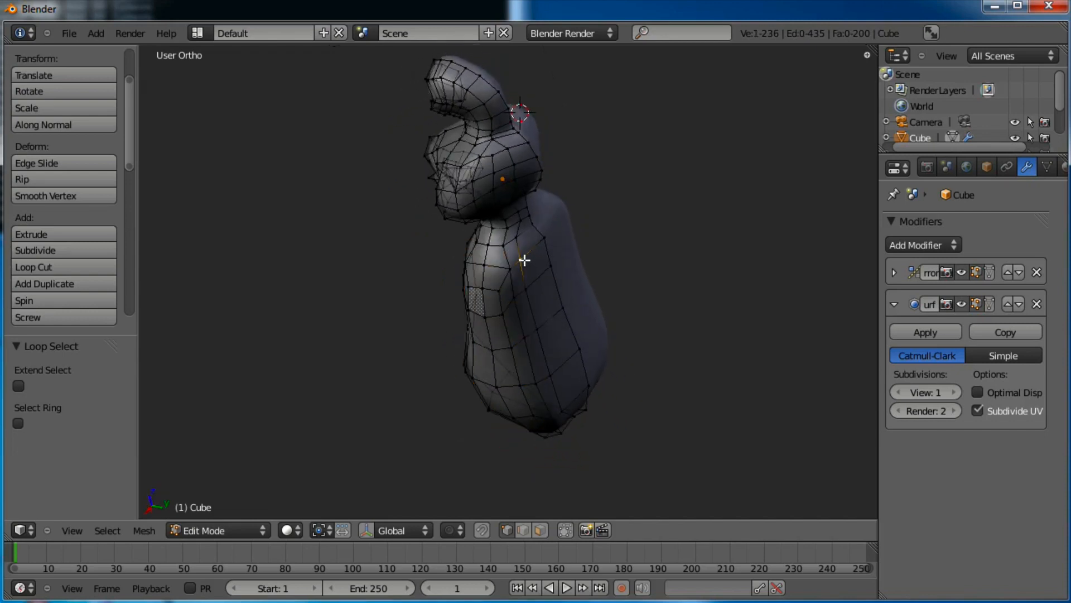
middle_click_drag(556, 377, 498, 289)
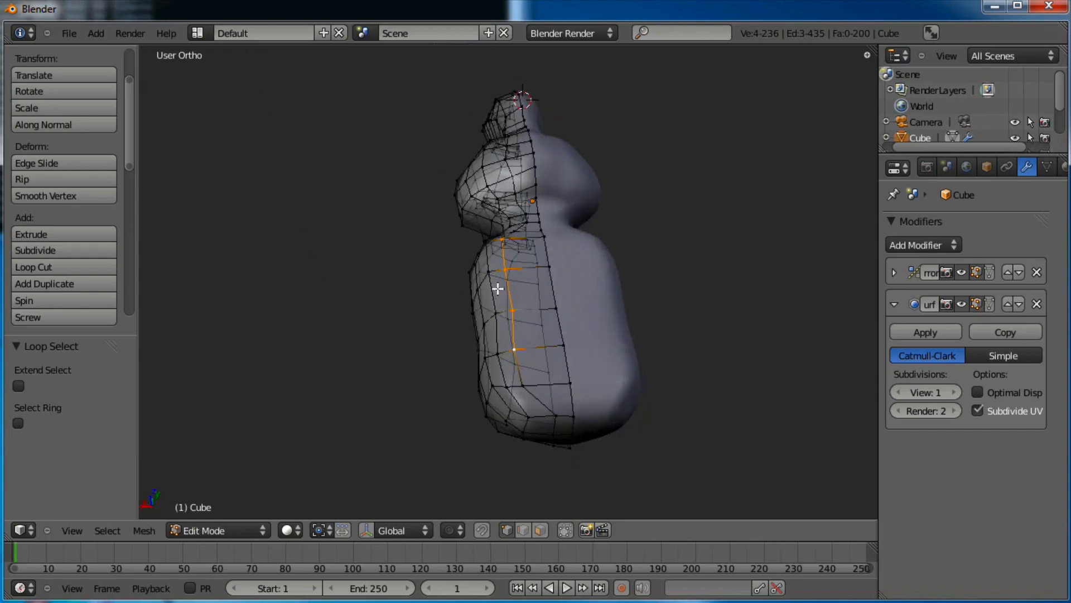
scroll(534, 396, "up", 2)
key("g")
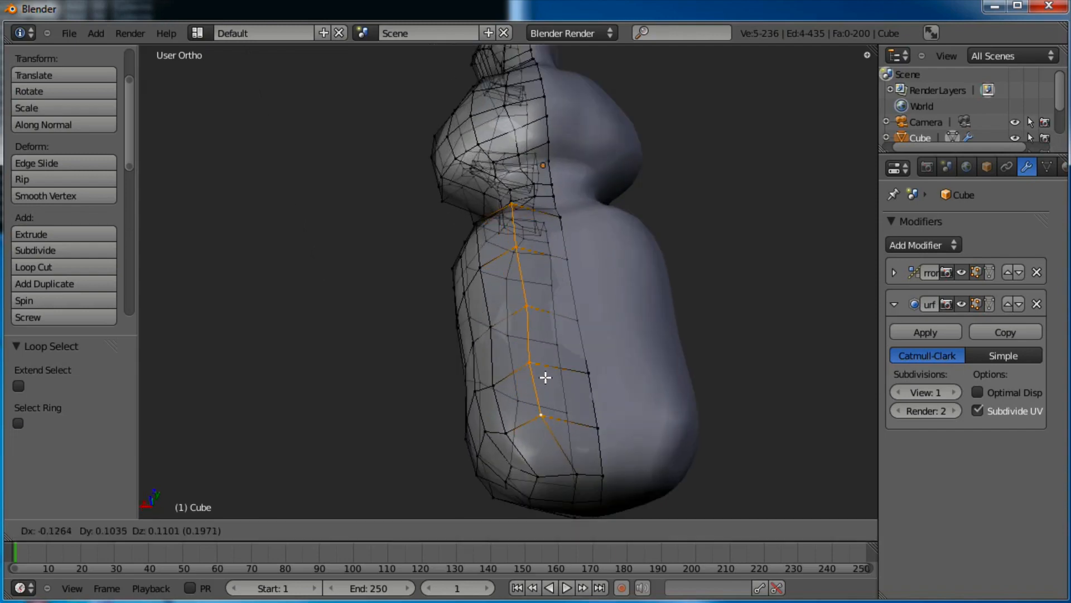
left_click(573, 379)
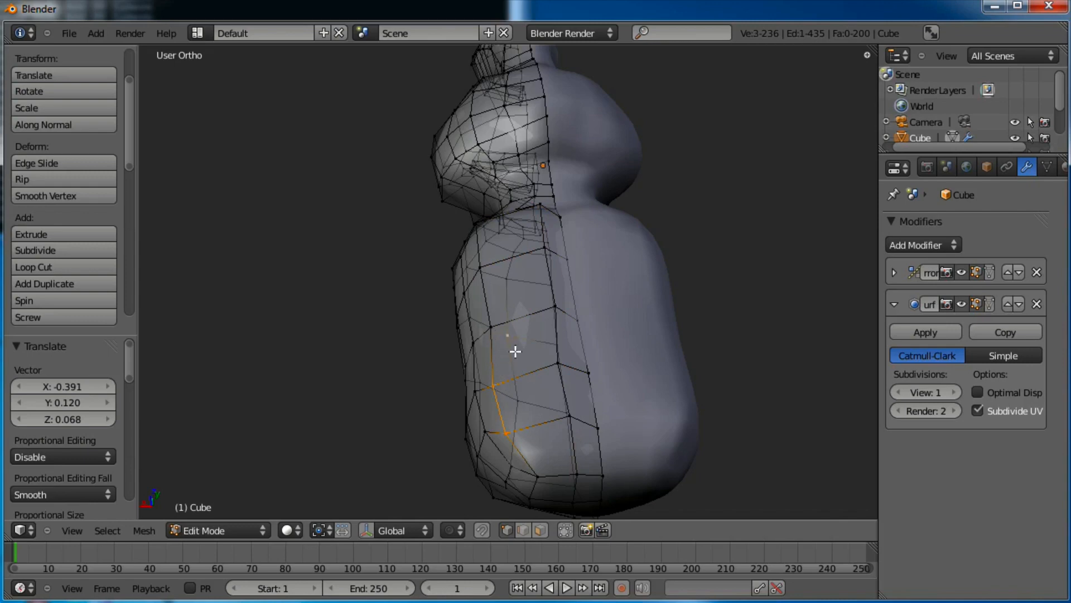
key("ctrl+z")
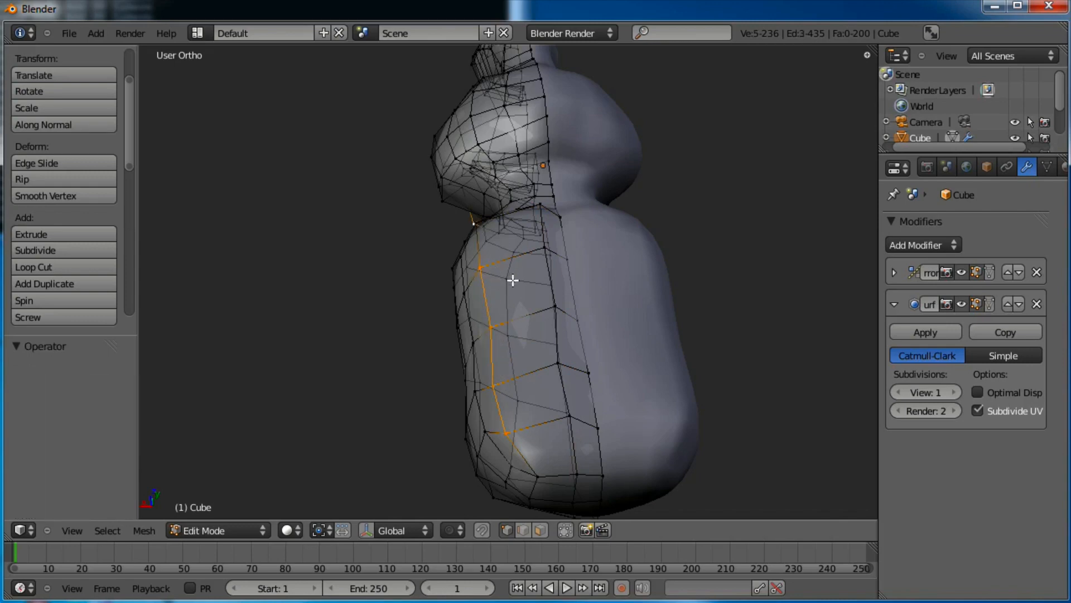
middle_click_drag(513, 281, 555, 284)
key("g")
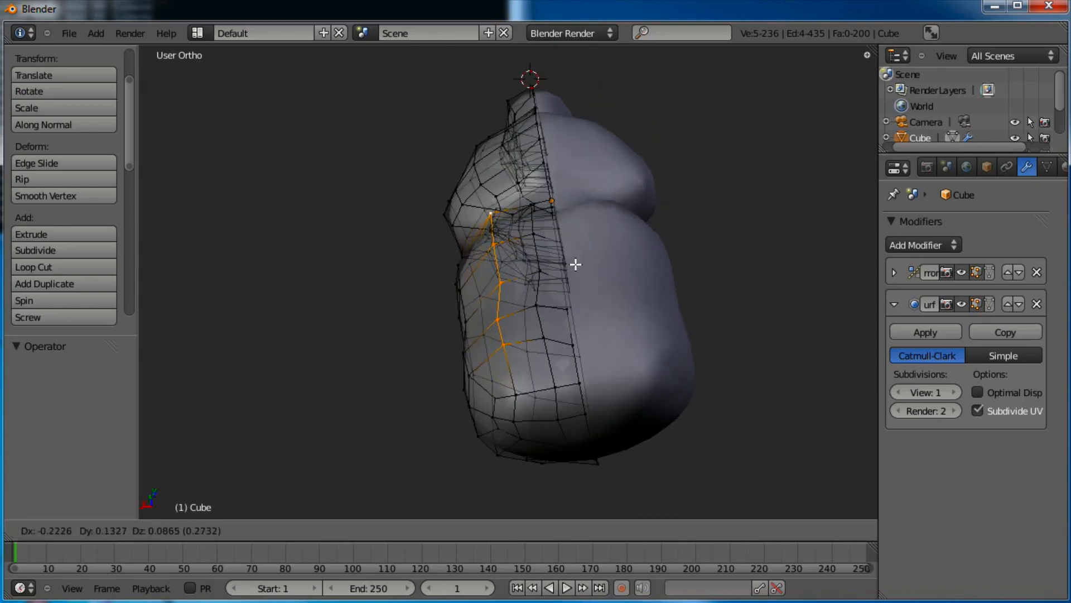
left_click(575, 264)
middle_click_drag(530, 288, 637, 318)
In right orthographic view, box-select three shoulder vertices and raise them
right_click(546, 212)
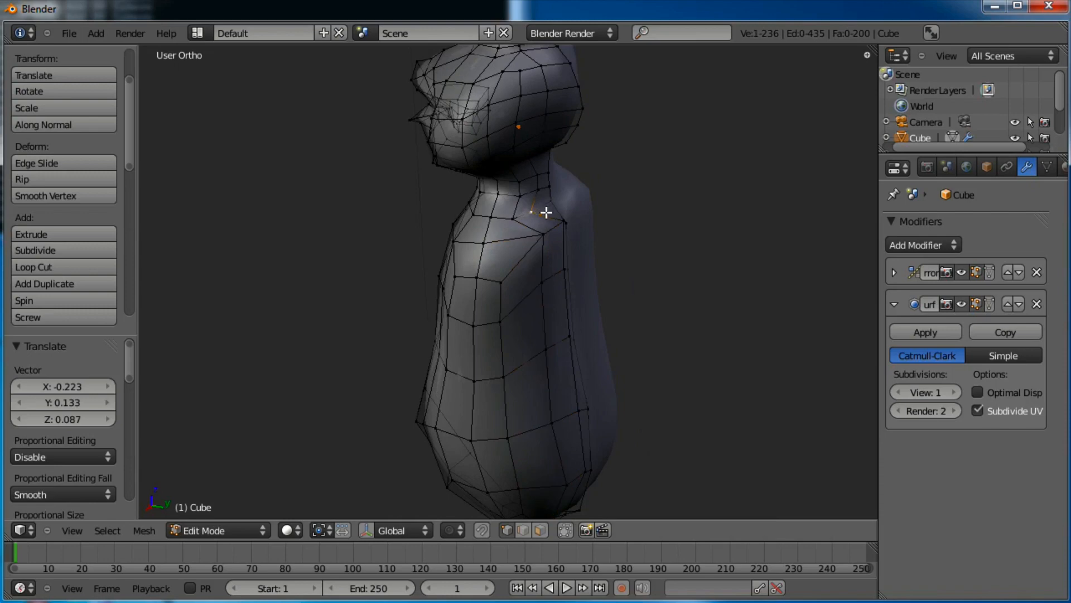
key("KP_3")
scroll(553, 206, "up", 6)
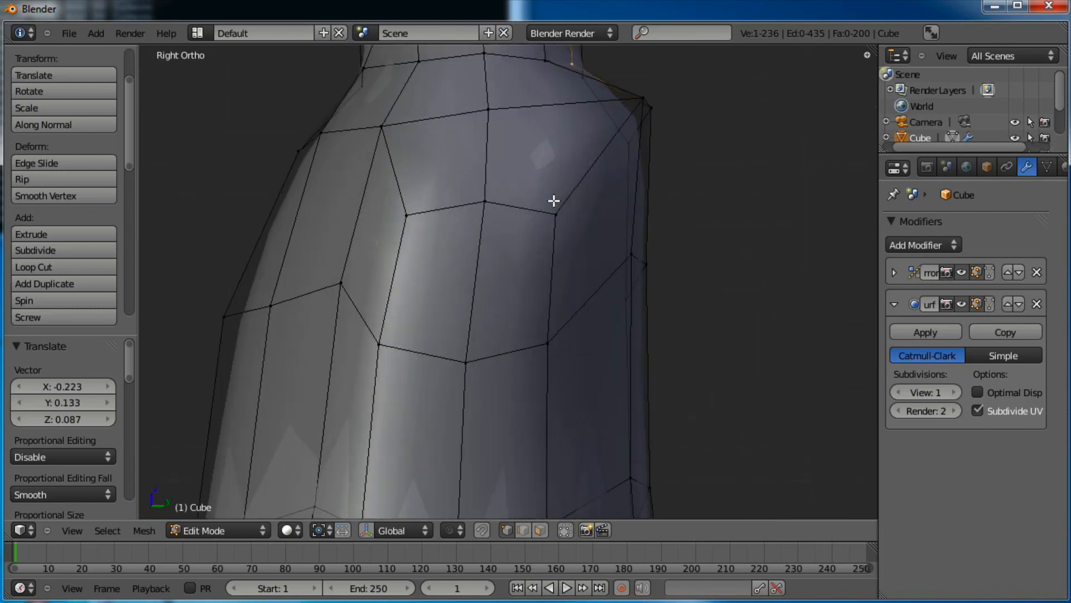
middle_click_drag(555, 204, 521, 470, "shift")
scroll(522, 471, "up", 3)
middle_click_drag(610, 385, 511, 372, "shift")
key("a")
key("b")
left_click_drag(574, 315, 472, 379)
key("g")
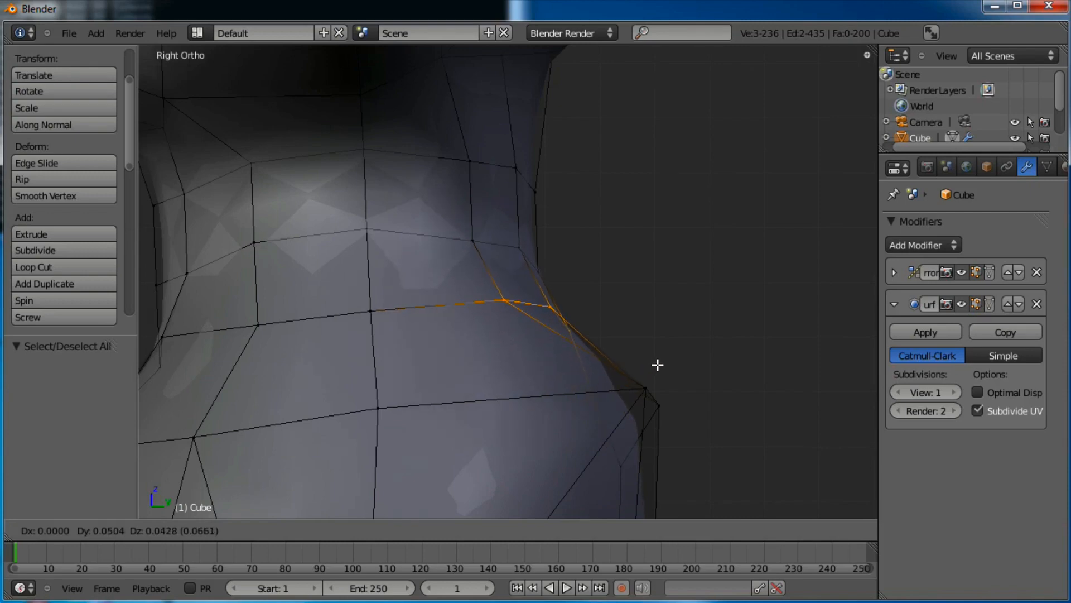
left_click(660, 364)
Move the neck-base vertices and the two vertices where neck meets shoulder
key("a")
key("b")
left_click_drag(588, 230, 444, 280)
key("g")
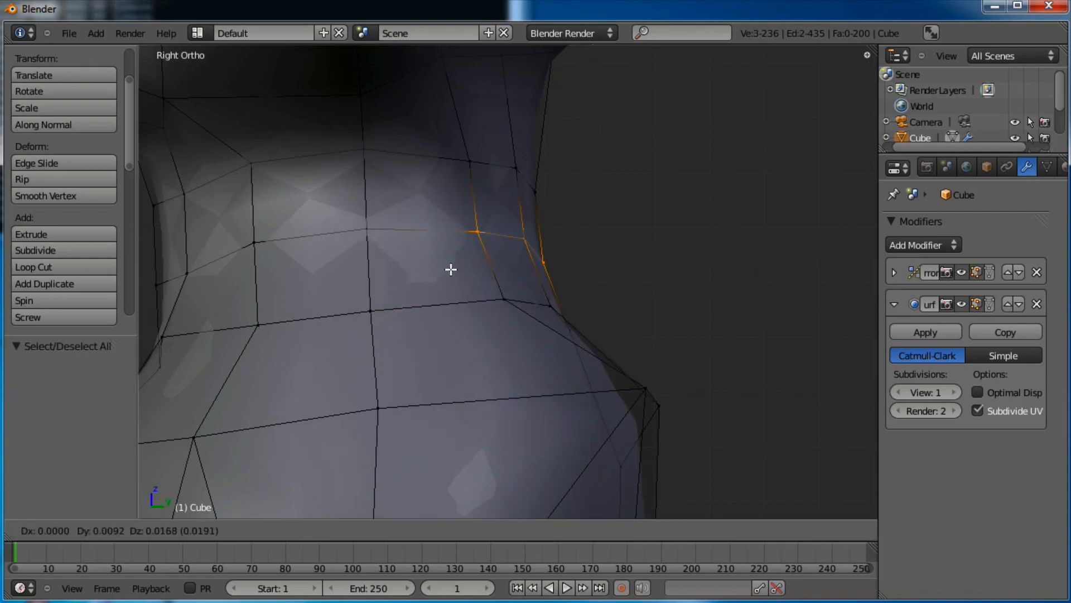
left_click(449, 268)
key("a")
key("b")
left_click_drag(593, 301, 475, 348)
key("g")
left_click(493, 337)
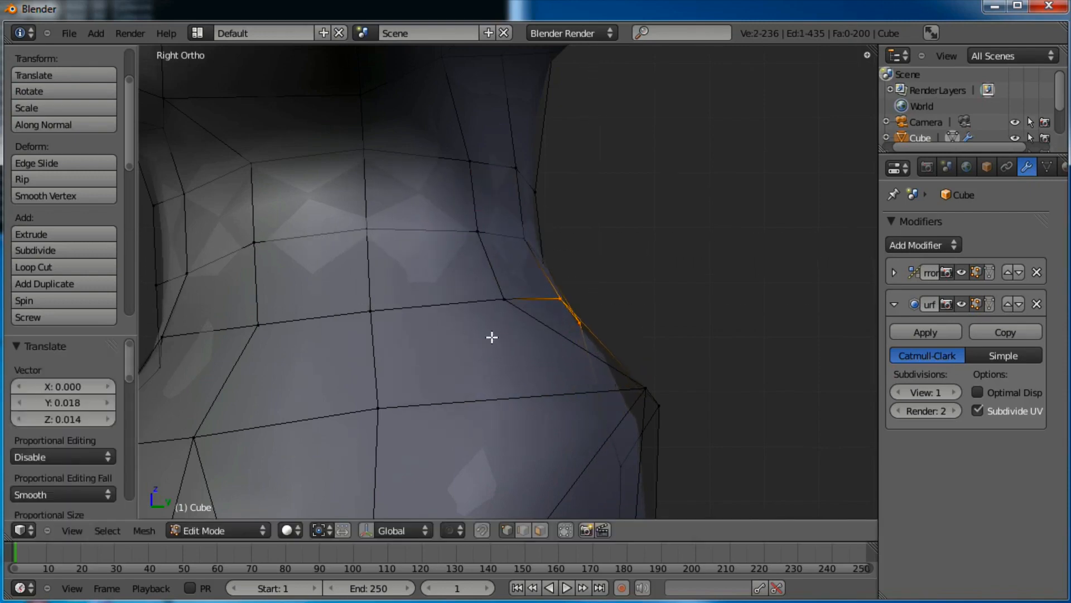
Adjust two more neck vertices, shifting one down and to the right
right_click(522, 302)
key("g")
left_click(538, 294)
scroll(543, 330, "down", 3)
middle_click_drag(499, 340, 628, 306, "shift")
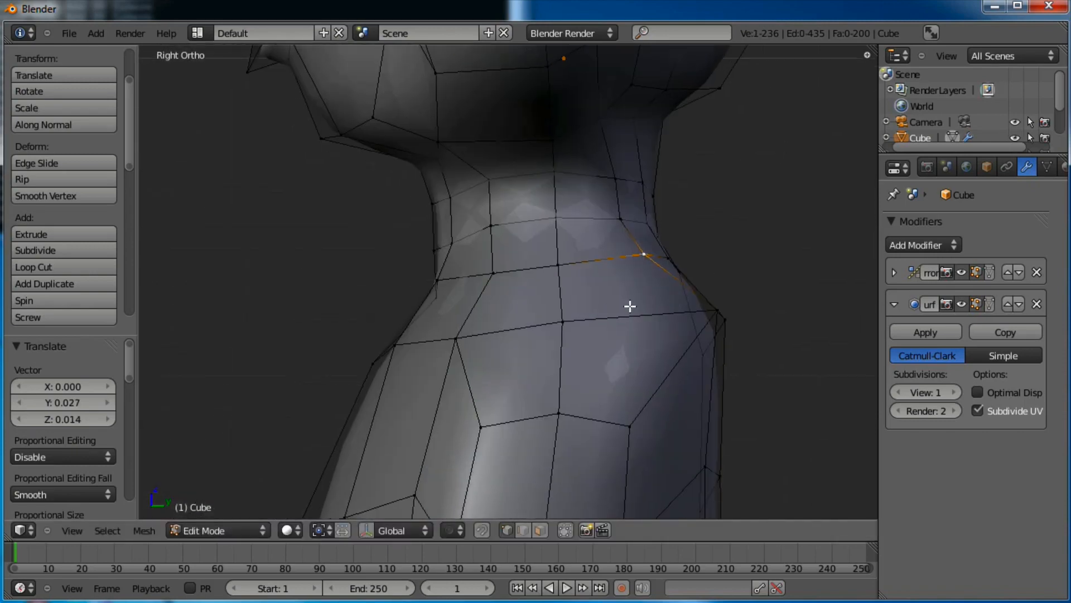
key("a")
key("b")
left_click_drag(381, 336, 413, 353)
key("g")
left_click(383, 348)
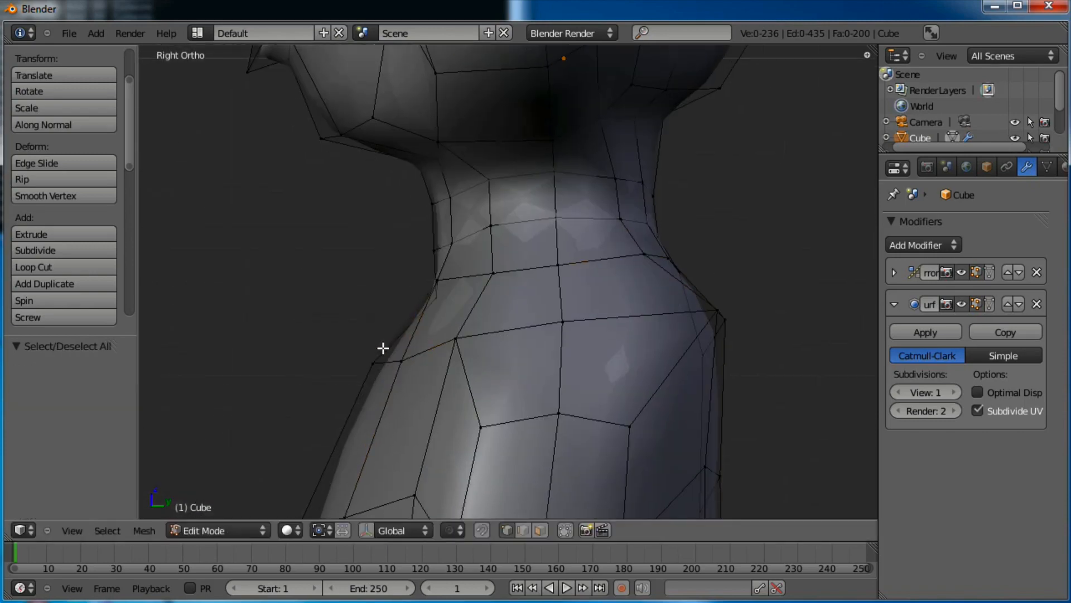
Lower a neck vertex and reposition a vertex on the shoulder edge
right_click(374, 363)
key("g")
left_click(352, 407)
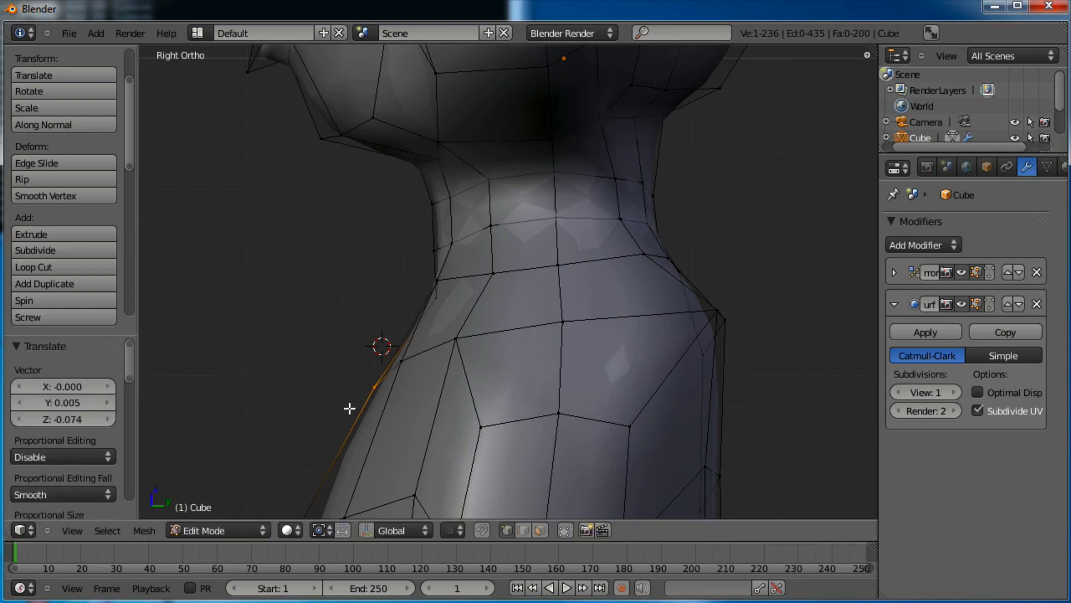
key("a")
key("b")
left_click_drag(444, 296, 419, 314)
key("g")
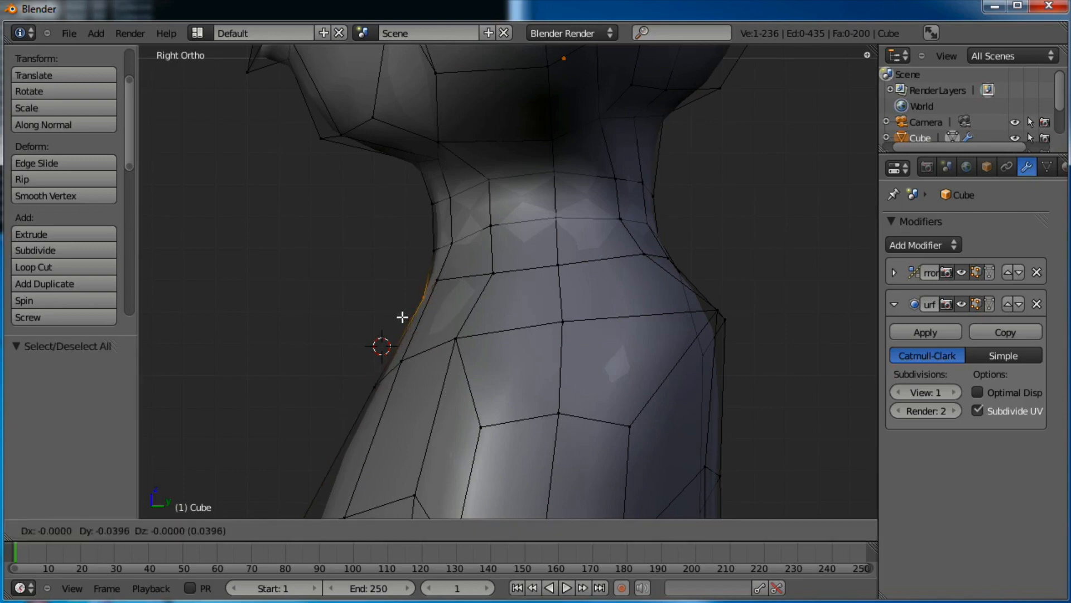
left_click(401, 317)
scroll(429, 300, "down", 4)
Select the two middle neck edge loops and scale them down
scroll(491, 265, "up", 2)
right_click(530, 237, "alt")
right_click(528, 207, "alt+shift")
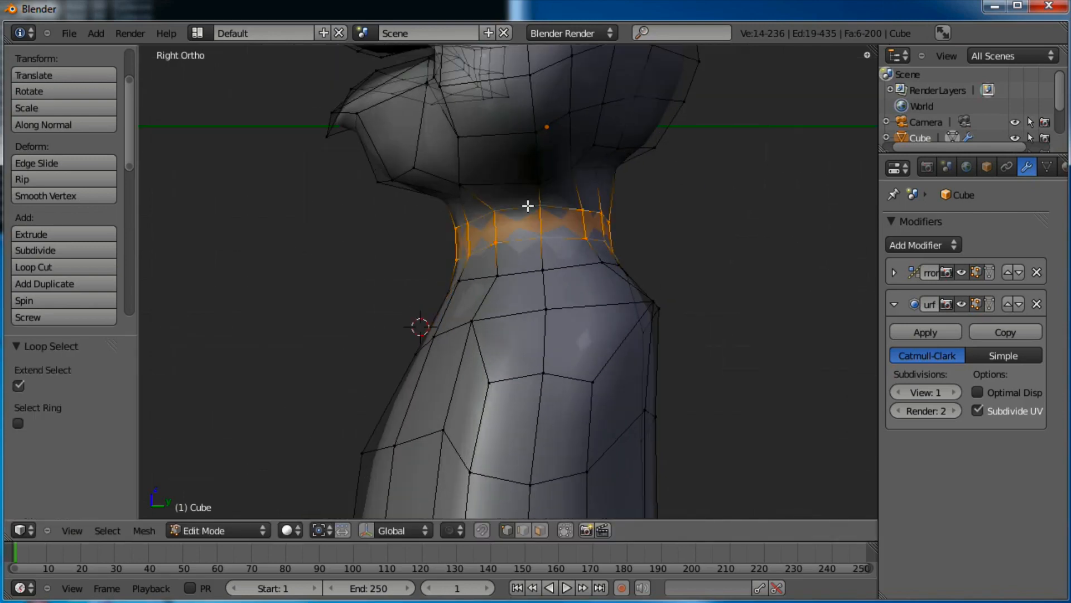
key("s")
left_click(679, 205)
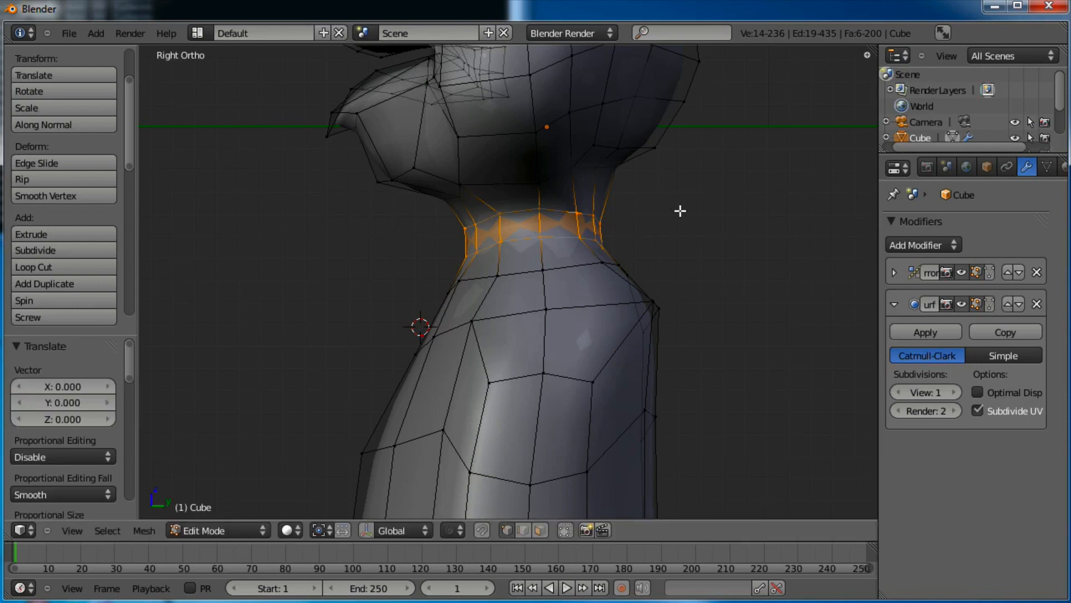
Offset the neck loops with Shrink/Fatten by 0.084
key("alt+s")
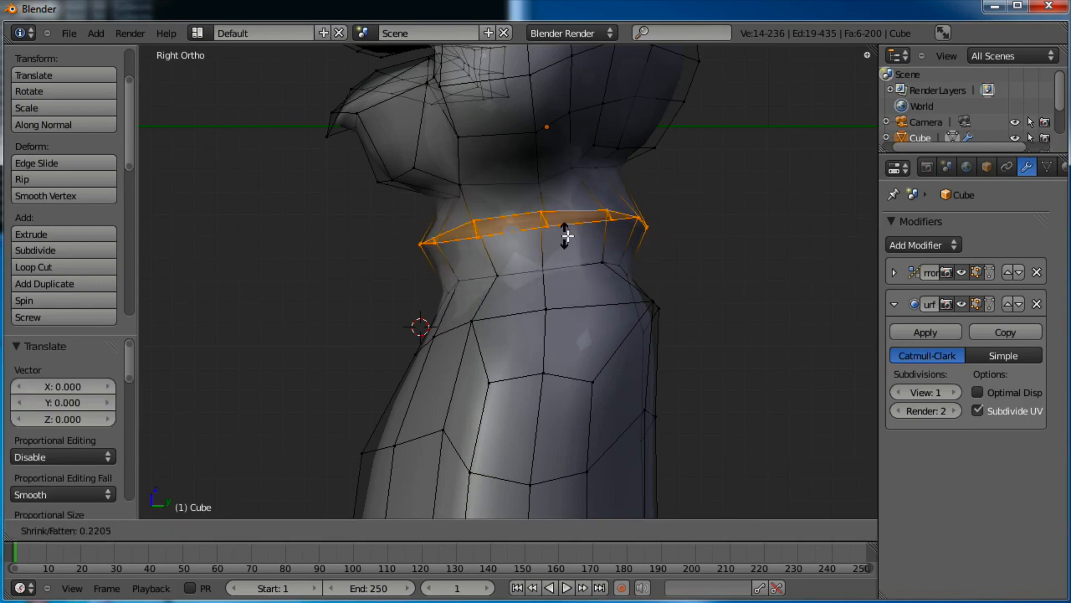
right_click(582, 228)
key("alt+s")
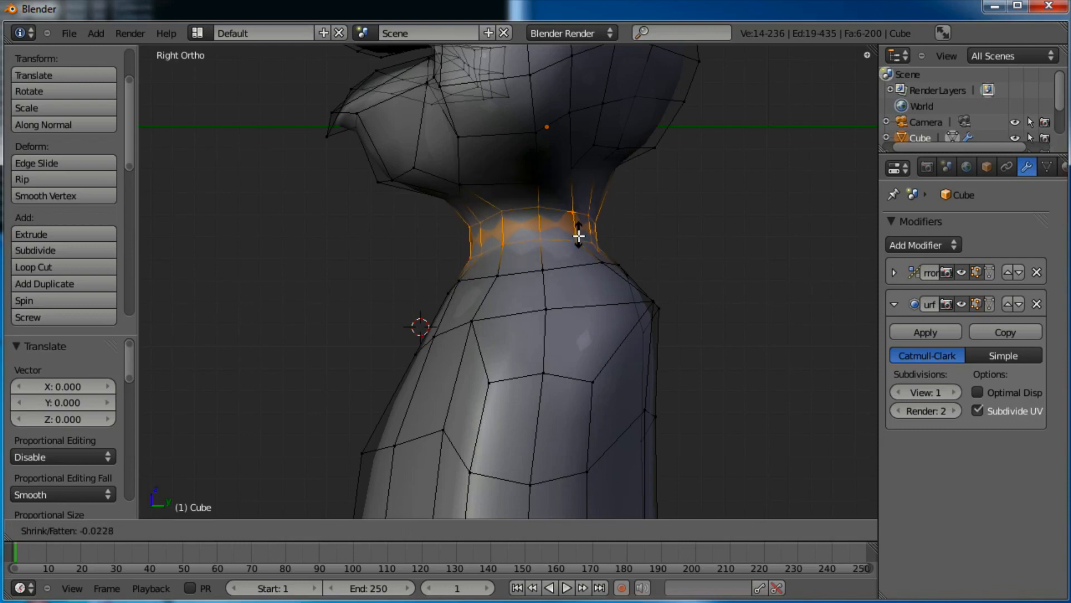
right_click(626, 228)
key("alt+s")
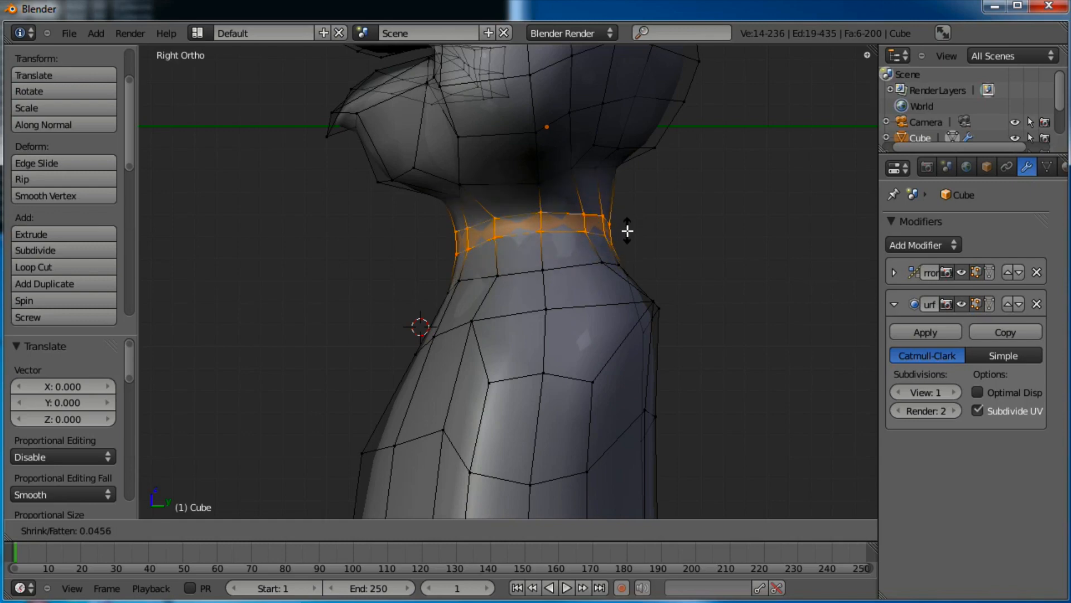
left_click(629, 219)
middle_click_drag(628, 219, 538, 234)
Shift the neck loops slightly, about -0.039 on X
key("g")
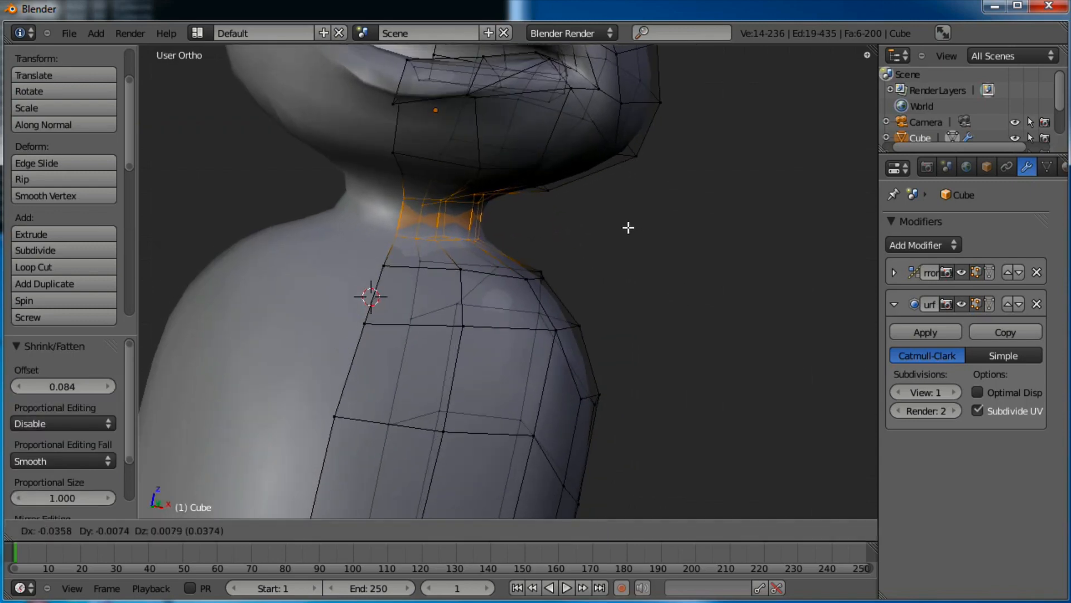
left_click(668, 227)
middle_click_drag(667, 227, 500, 199)
Add a new edge loop just below the chin
key("a")
key("ctrl+r")
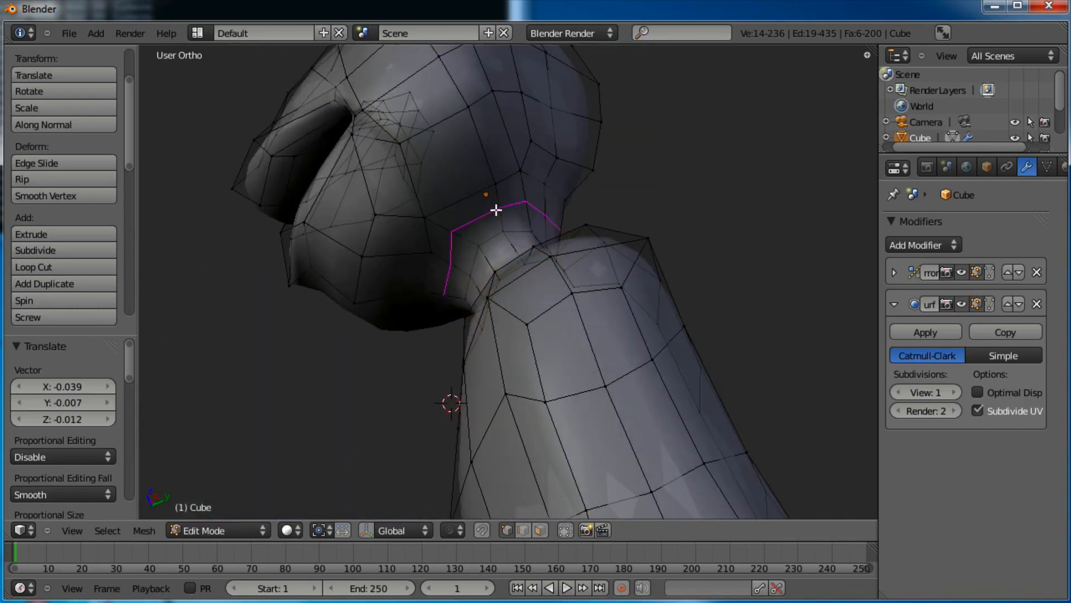
left_click(496, 210)
left_click(581, 176)
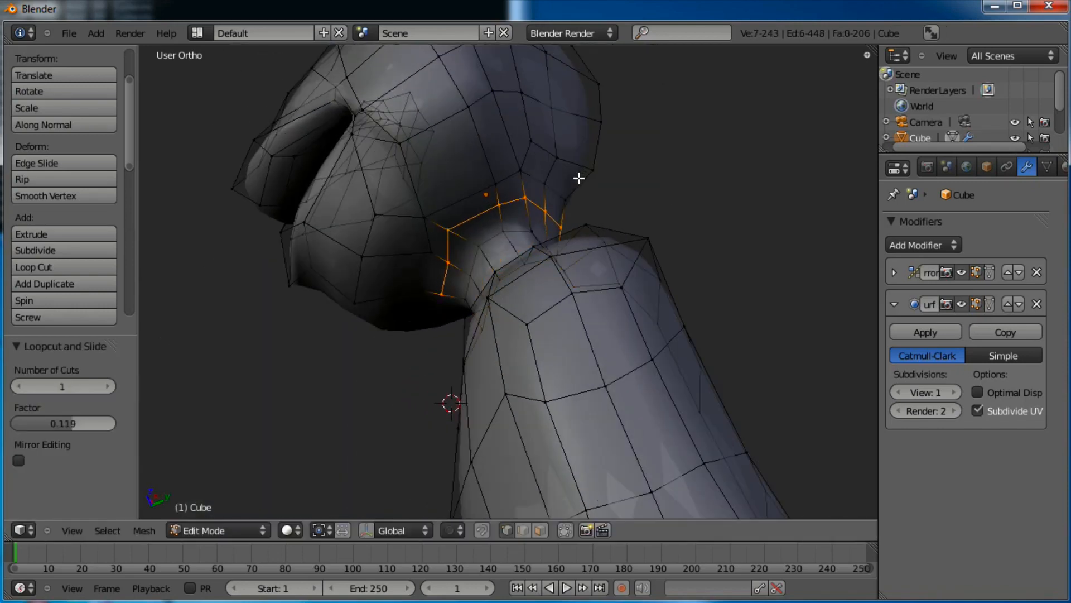
middle_click_drag(579, 177, 567, 155)
In the right side view, move a chin edge to the left
right_click(427, 284)
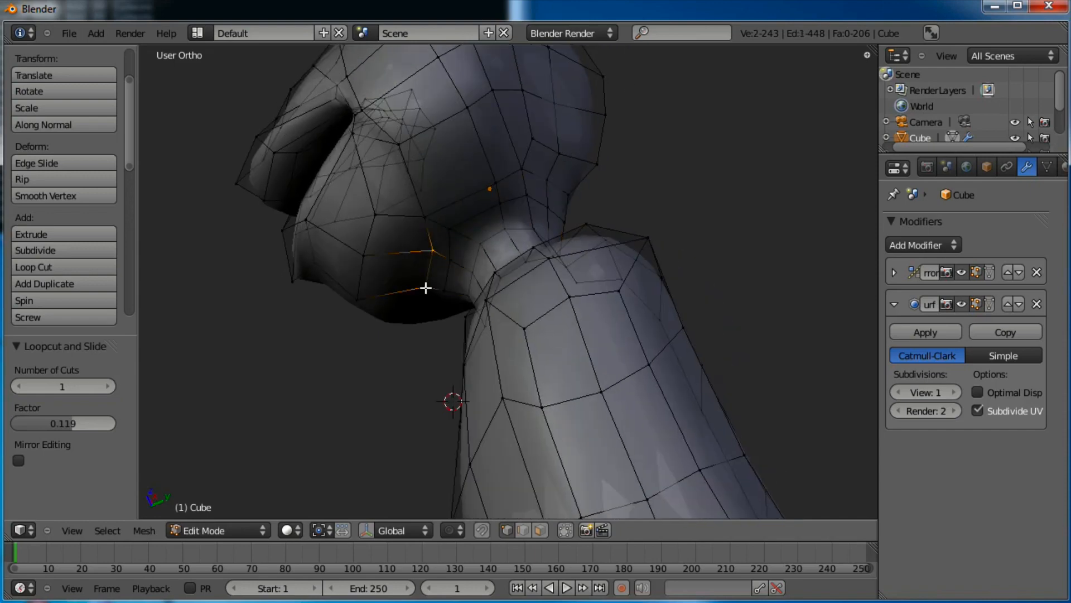
key("KP_3")
scroll(426, 288, "up", 4)
middle_click_drag(517, 380, 540, 440, "shift")
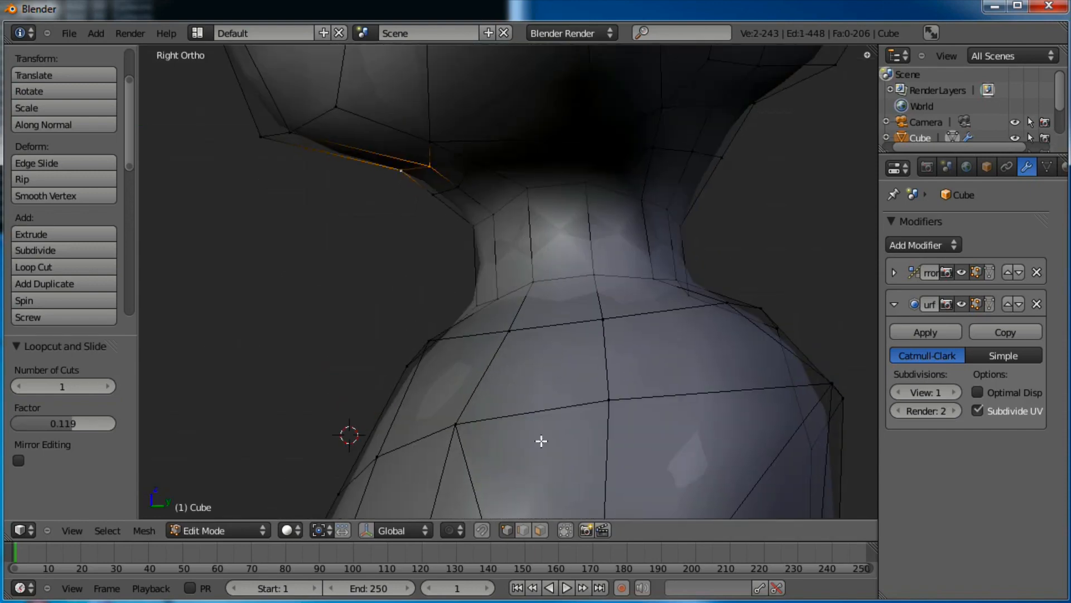
middle_click_drag(497, 169, 567, 353, "shift")
key("g")
left_click(519, 335)
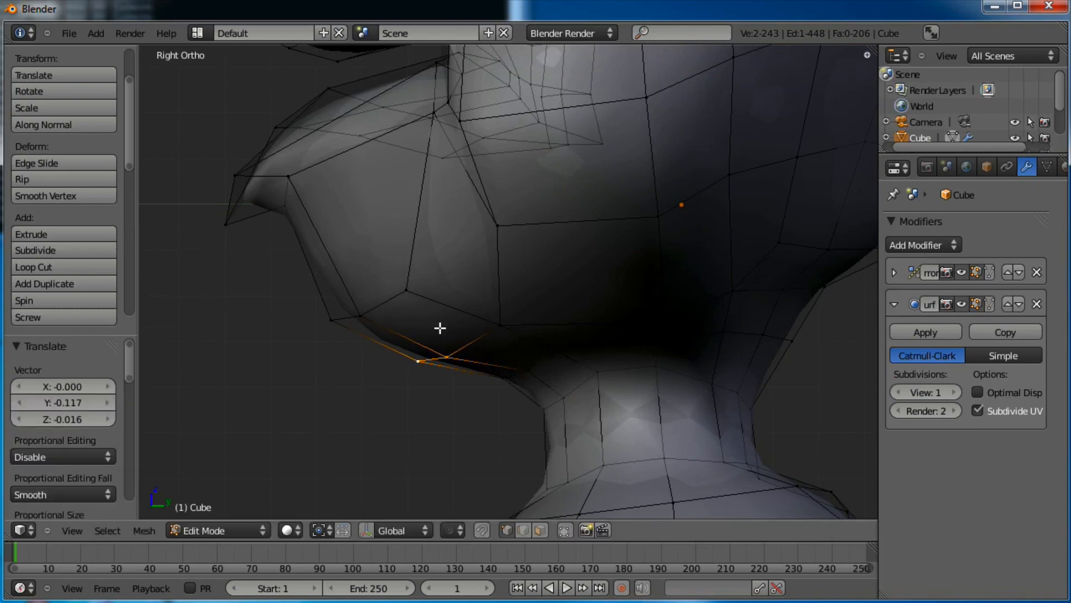
Reshape the chin by raising its vertices and shifting the outer one right
right_click(364, 309)
right_click(325, 318, "shift")
key("g")
left_click(324, 307)
right_click(393, 290)
key("g")
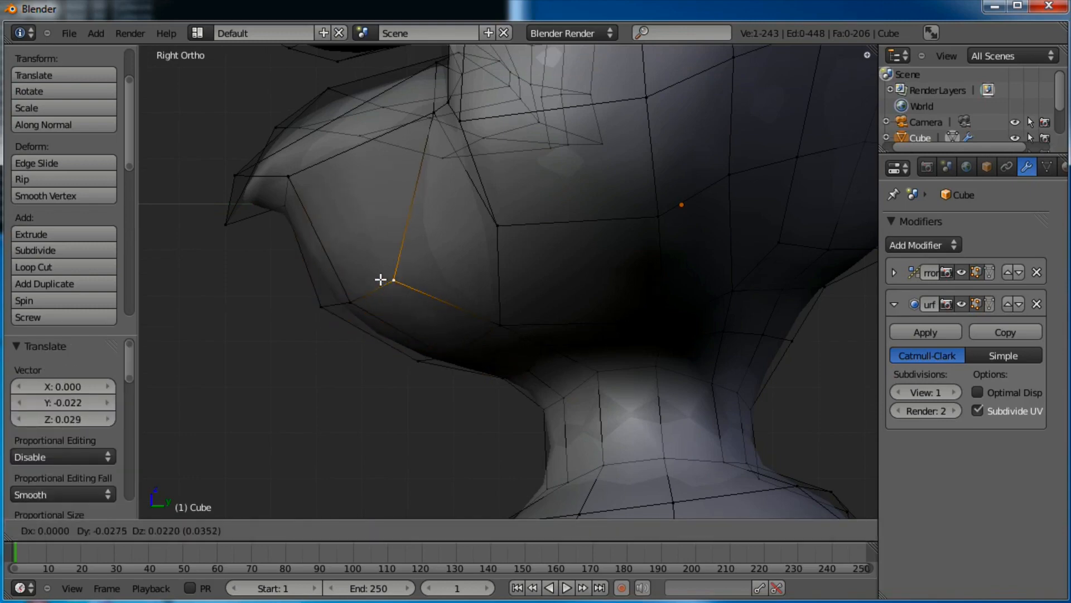
left_click(379, 268)
right_click(359, 295)
key("g")
left_click(362, 271)
right_click(324, 300)
key("g")
left_click(339, 300)
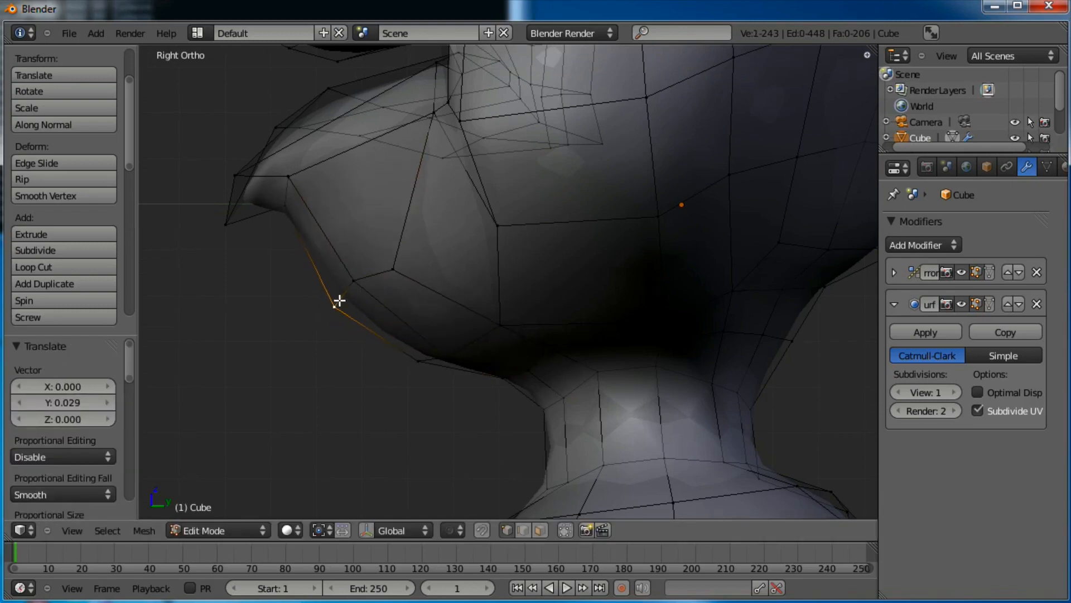
Raise two vertices under the chin up and to the left
right_click(499, 316)
key("g")
left_click(484, 285)
right_click(656, 314)
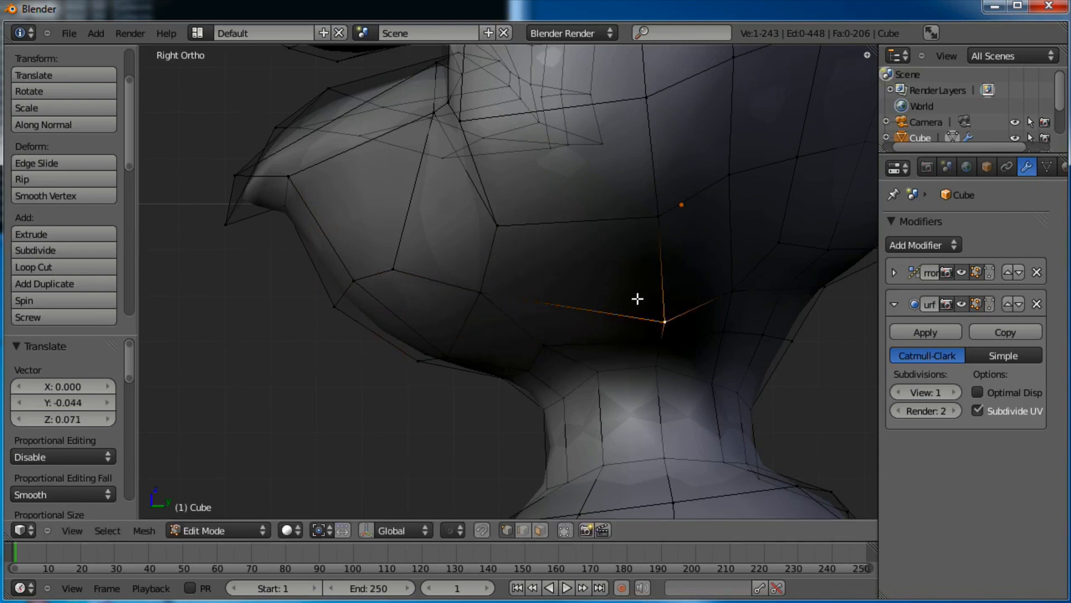
key("g")
left_click(614, 271)
scroll(684, 363, "down", 8)
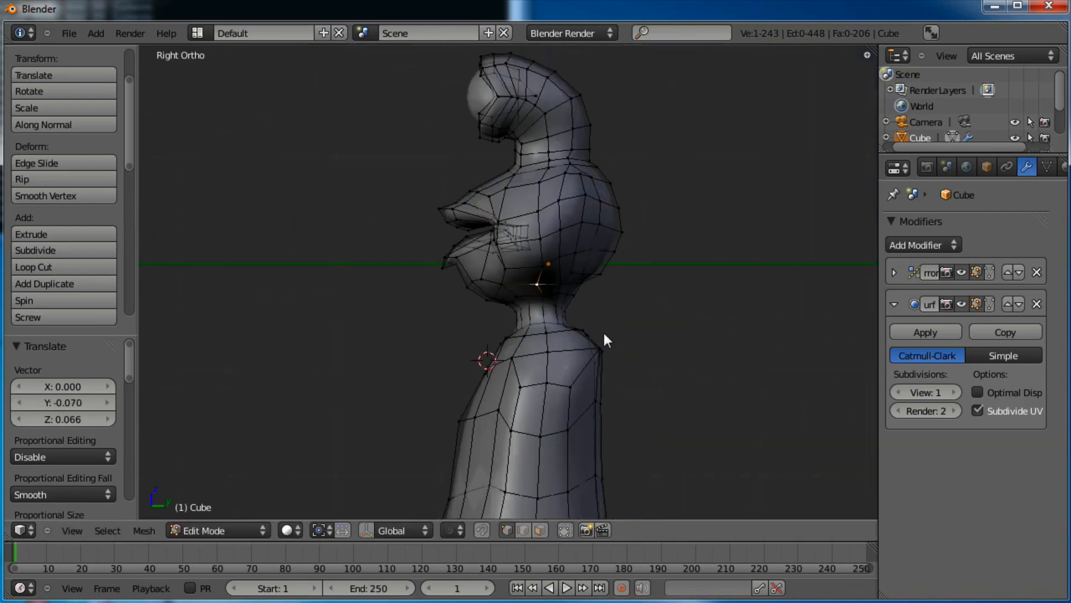
Preview the smoothed figure in Object Mode, then return to Edit Mode
key("Tab")
mouse_move(549, 287)
middle_mouse_down()
mouse_move(589, 273)
mouse_move(526, 263)
mouse_move(550, 287)
middle_mouse_up()
scroll(550, 287, "up", 5)
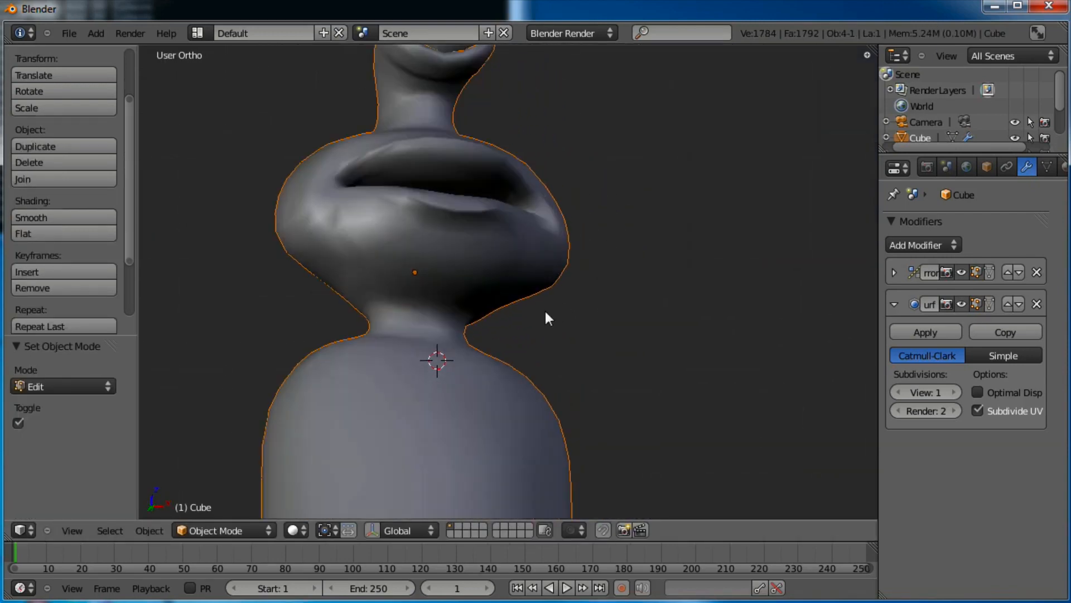
key("Tab")
Nudge a mouth vertex and move a face below the lower lip
middle_click_drag(682, 448, 651, 382)
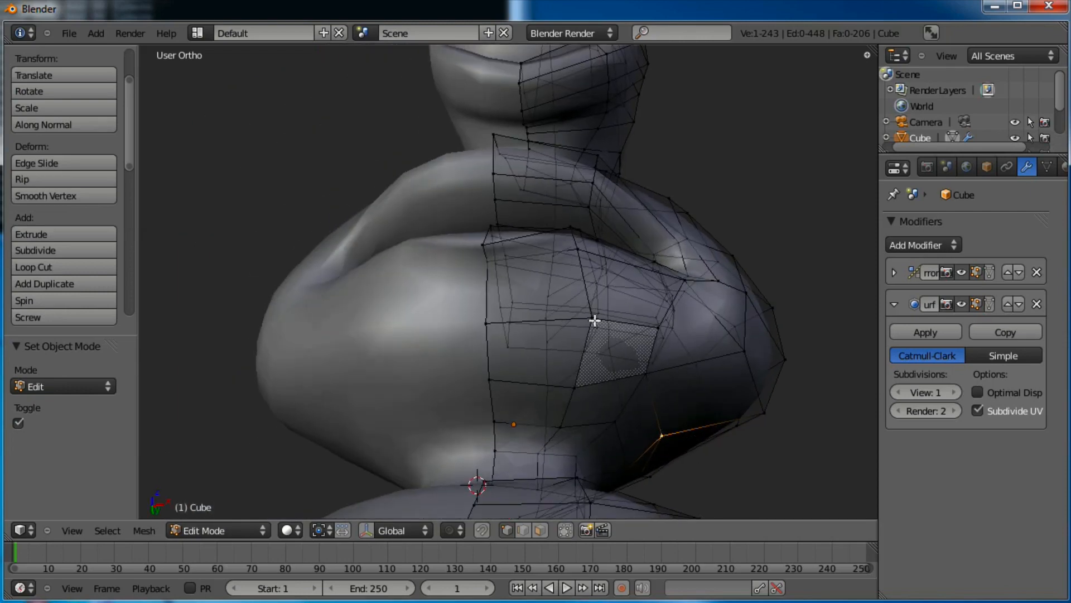
key("g")
left_click(545, 353)
middle_click_drag(545, 354, 457, 447)
left_click(540, 530)
right_click(527, 418)
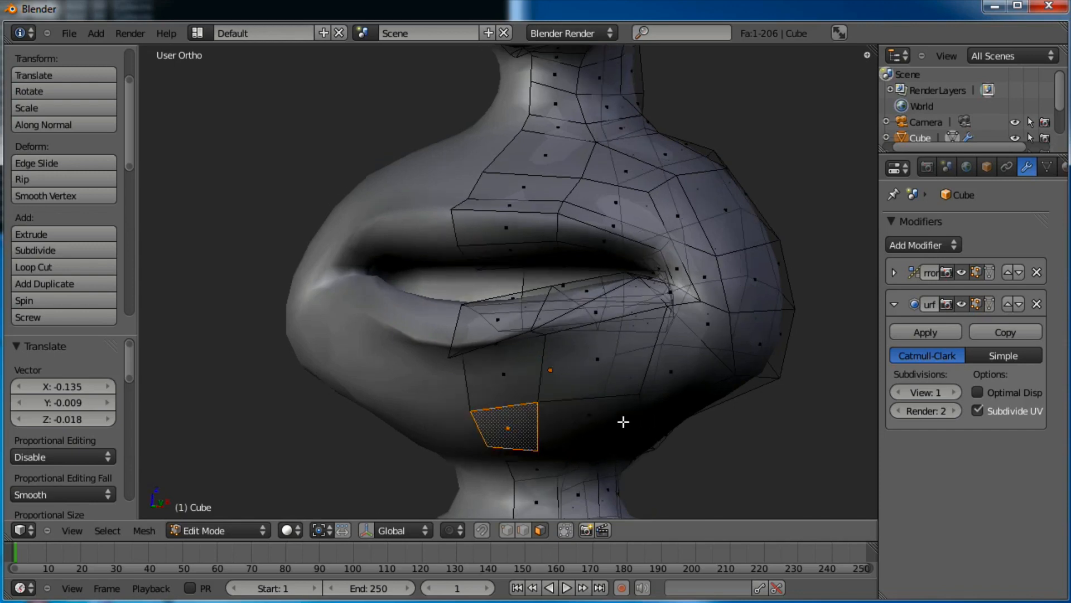
middle_click_drag(624, 421, 580, 409)
key("g")
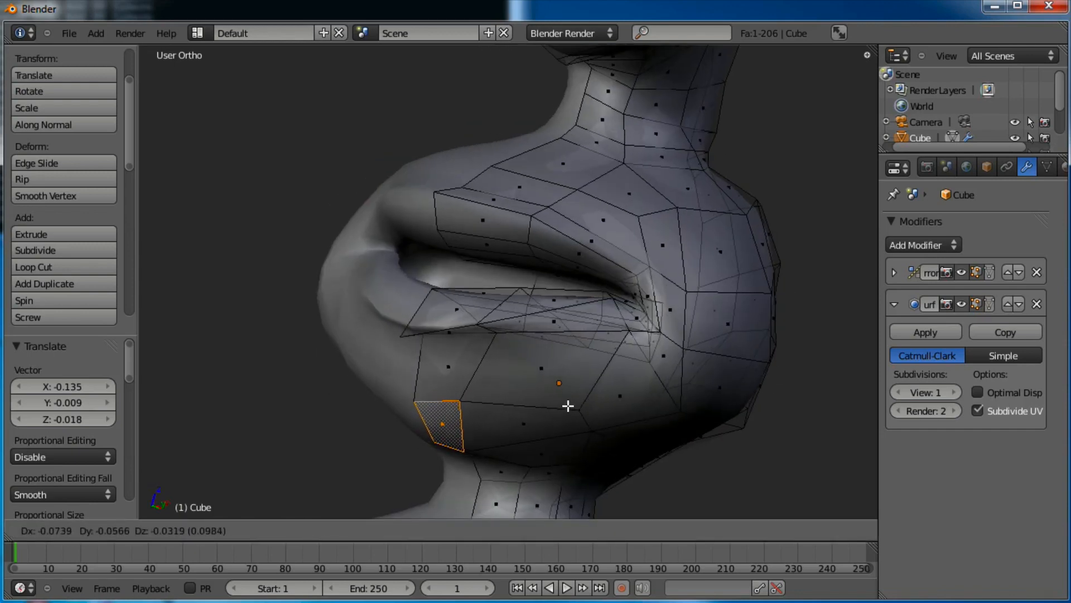
left_click(569, 406)
Move two lower-lip vertices and shift another lip vertex left
left_click(507, 530)
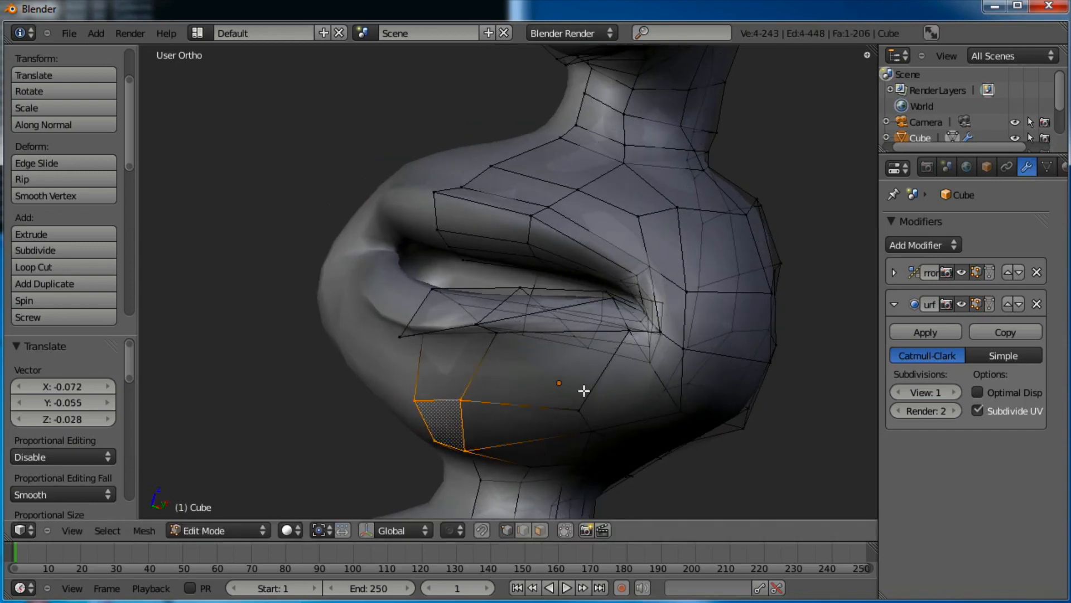
right_click(581, 406)
right_click(590, 431, "shift")
middle_click_drag(532, 436, 586, 387)
key("g")
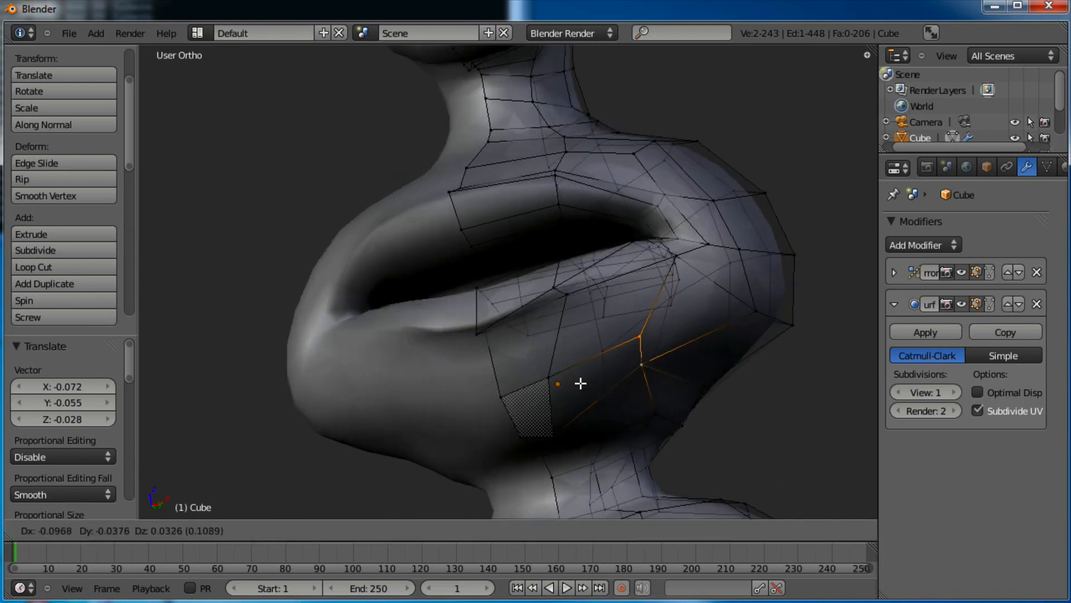
left_click(584, 384)
key("g")
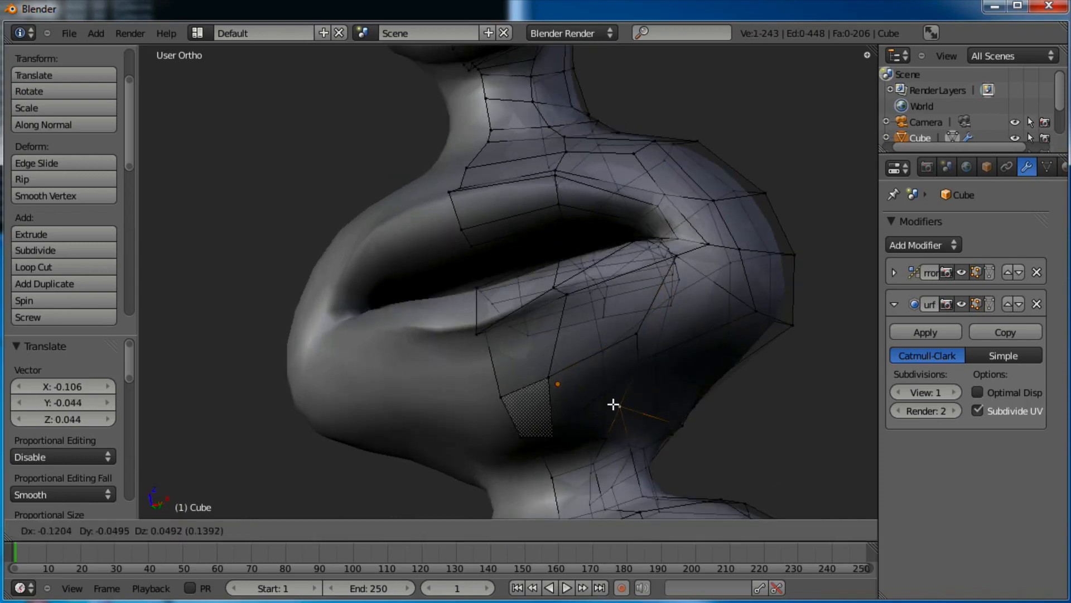
left_click(611, 403)
Adjust a vertex below the lips, then view the smoothed character in Object Mode
right_click(687, 433)
key("g")
left_click(659, 420)
right_click(646, 446)
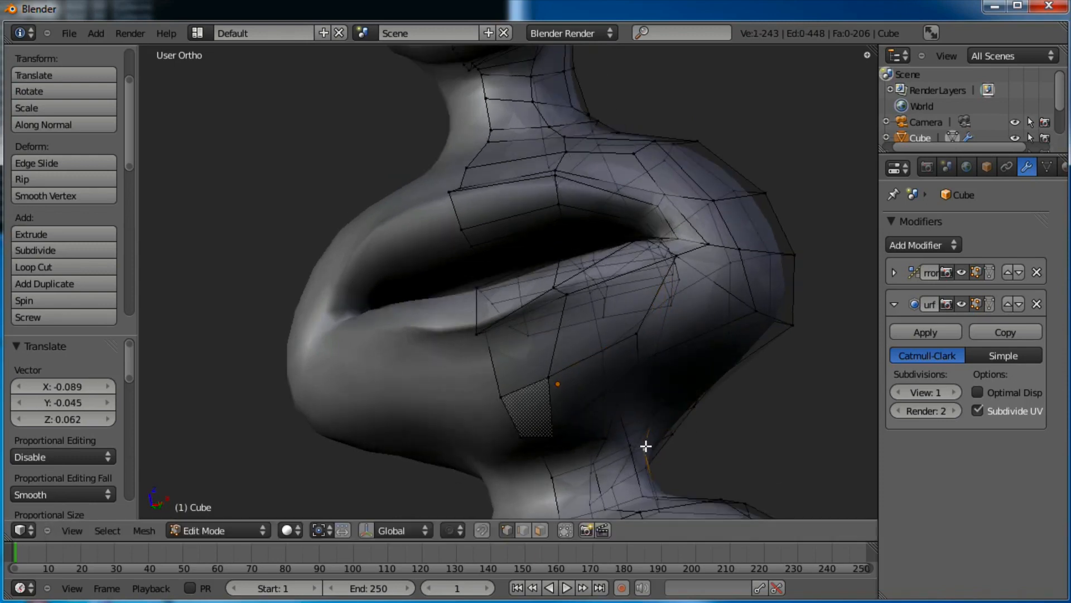
middle_click_drag(614, 445, 702, 317)
key("Tab")
Switch to Sculpt Mode and smooth the lower neck with the Smooth brush
left_click(251, 528)
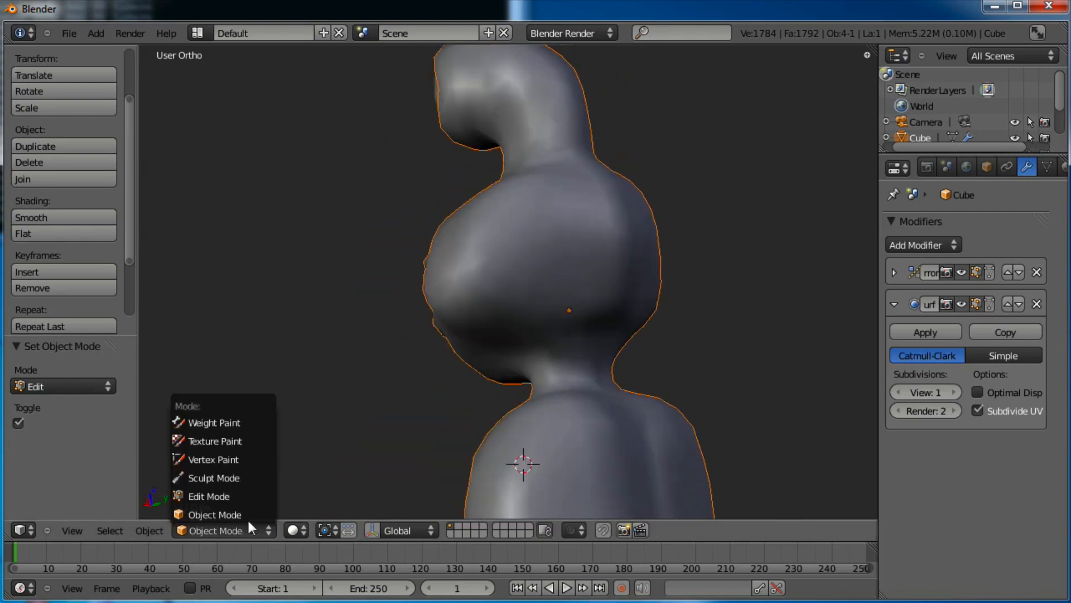
left_click(241, 478)
left_click(72, 148)
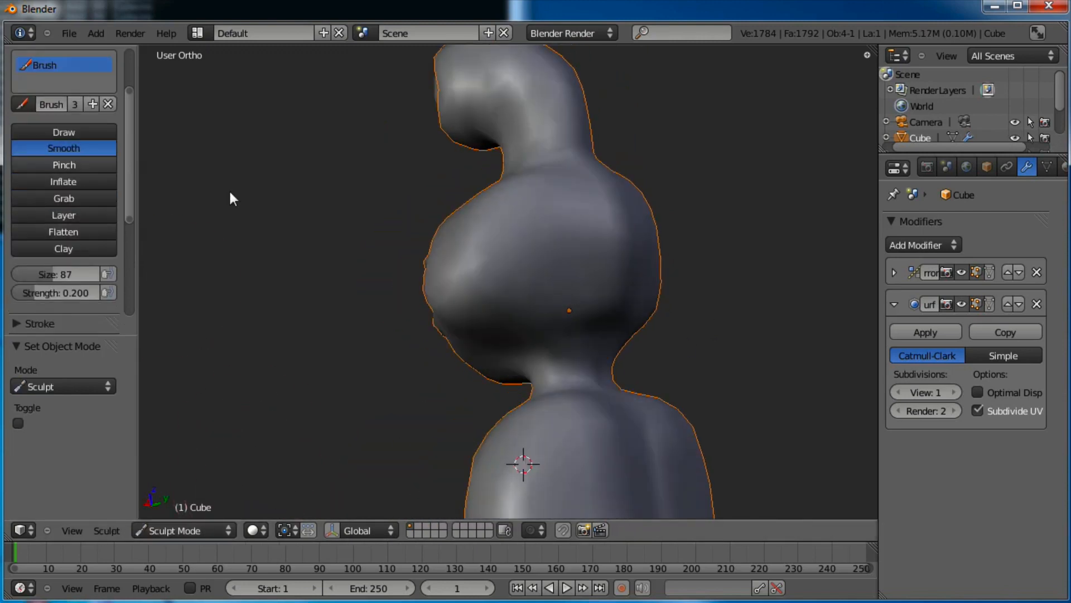
scroll(570, 359, "up", 2)
middle_click_drag(562, 374, 539, 458)
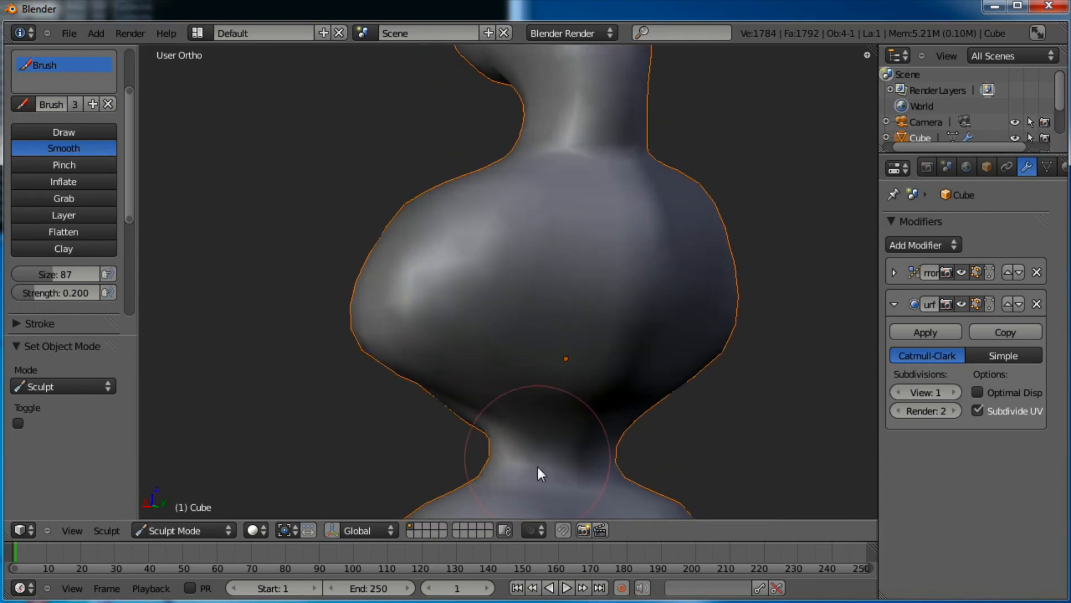
left_click_drag(539, 467, 554, 471)
Inspect the mouth and head from several angles, set brush size 87, and frame the eye
mouse_move(577, 334)
middle_mouse_down()
mouse_move(591, 313)
mouse_move(589, 329)
middle_mouse_up()
middle_click_drag(510, 278, 652, 246)
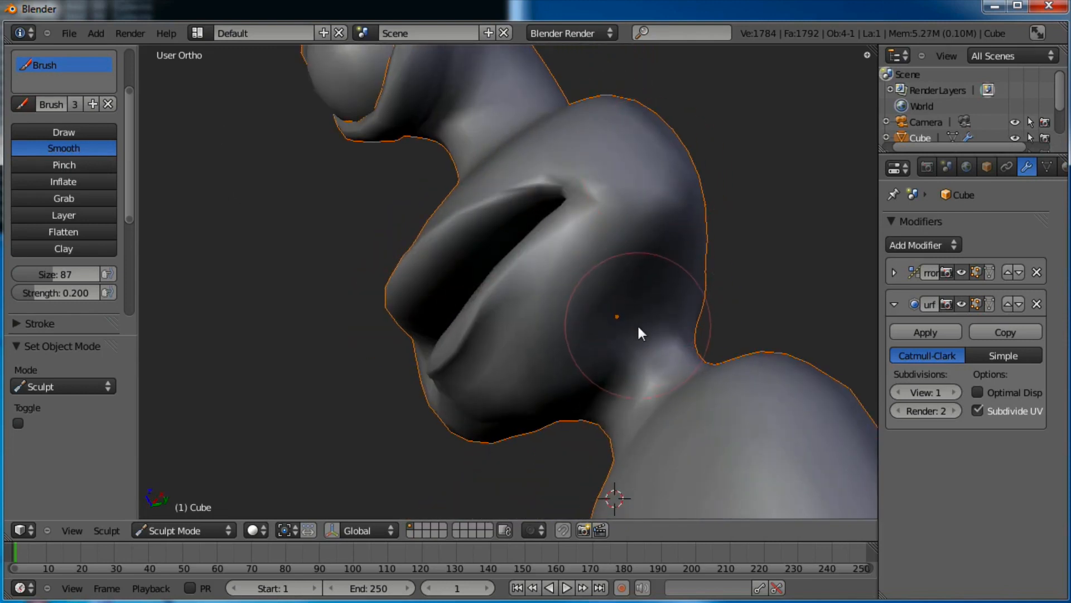
middle_click_drag(667, 336, 702, 189)
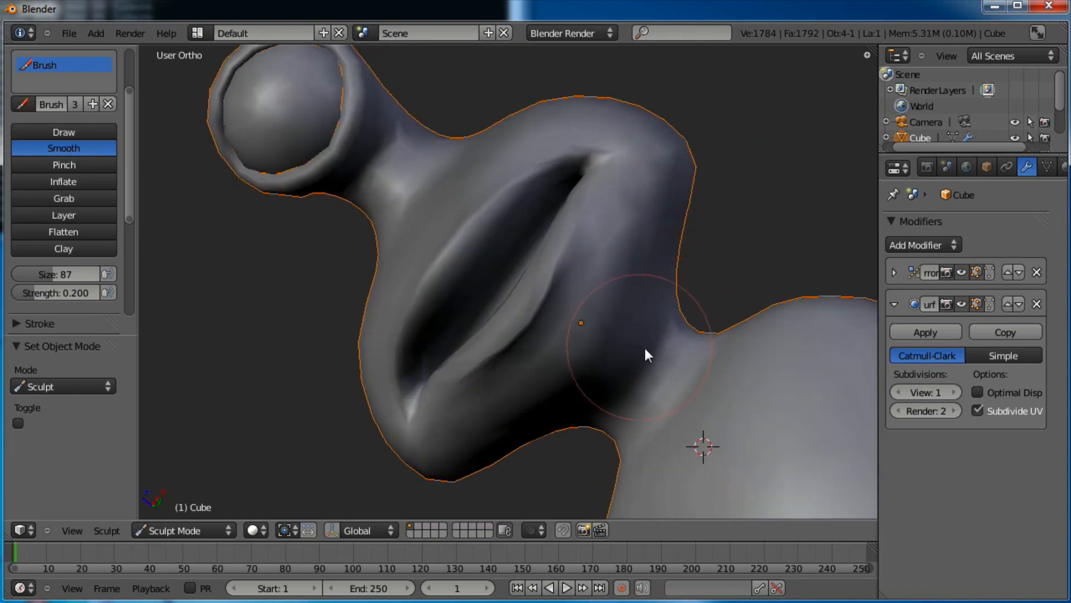
mouse_move(765, 227)
middle_mouse_down()
mouse_move(658, 426)
mouse_move(564, 215)
mouse_move(621, 319)
mouse_move(644, 219)
mouse_move(357, 233)
mouse_move(286, 357)
mouse_move(417, 385)
mouse_move(675, 343)
mouse_move(611, 279)
mouse_move(521, 372)
mouse_move(607, 371)
mouse_move(579, 318)
middle_mouse_up()
scroll(620, 329, "down", 5)
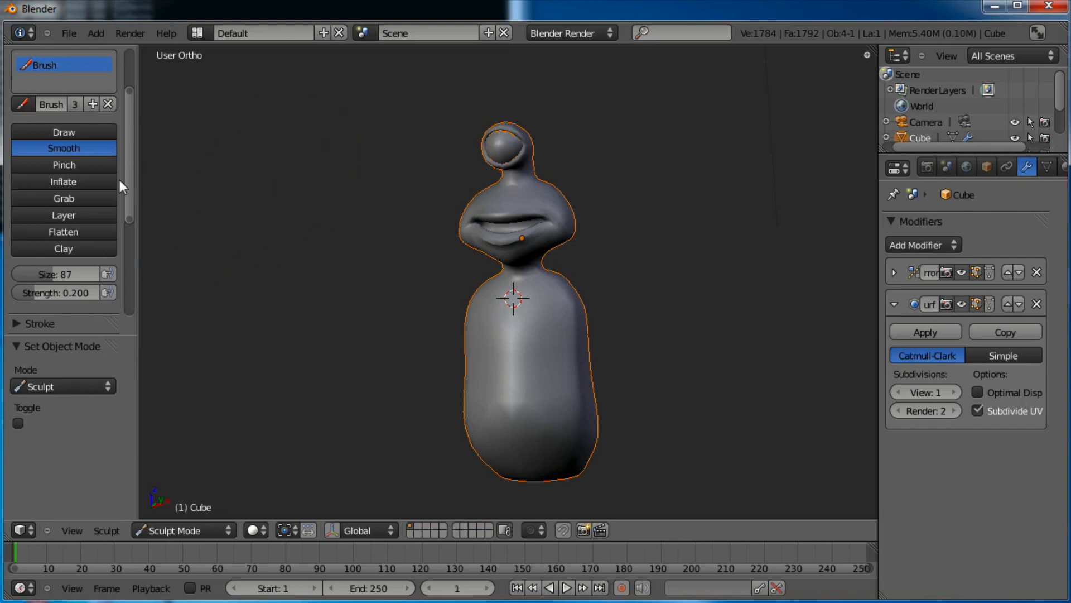
left_click_drag(126, 159, 131, 112)
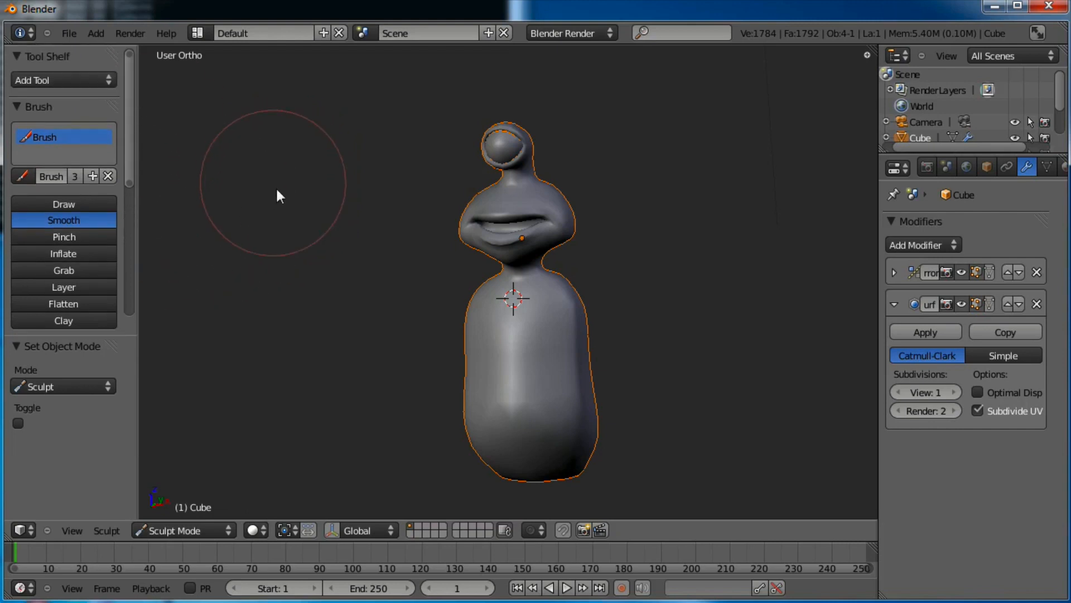
scroll(283, 203, "up", 4)
middle_click_drag(367, 228, 413, 230)
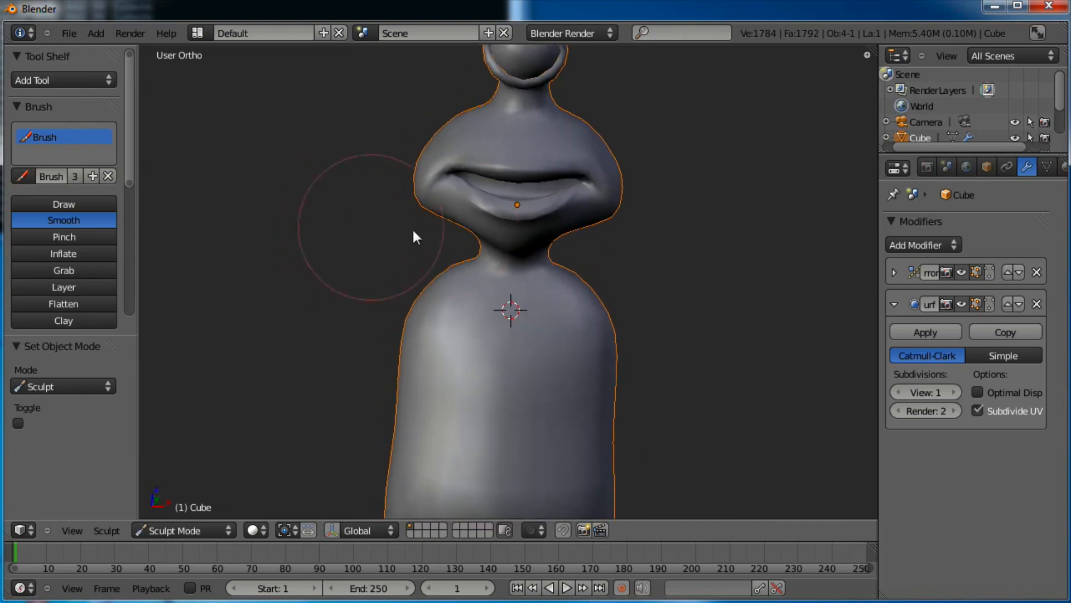
middle_click_drag(507, 201, 497, 368, "shift")
Save As over cycloptic_alien.blend, confirming the overwrite
left_click(72, 34)
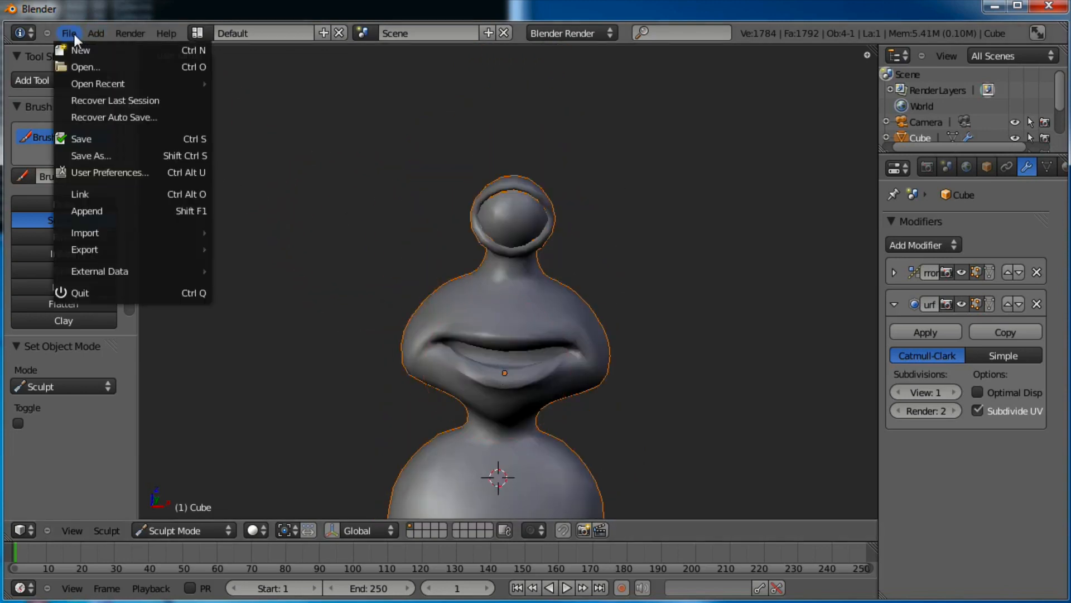
left_click(96, 155)
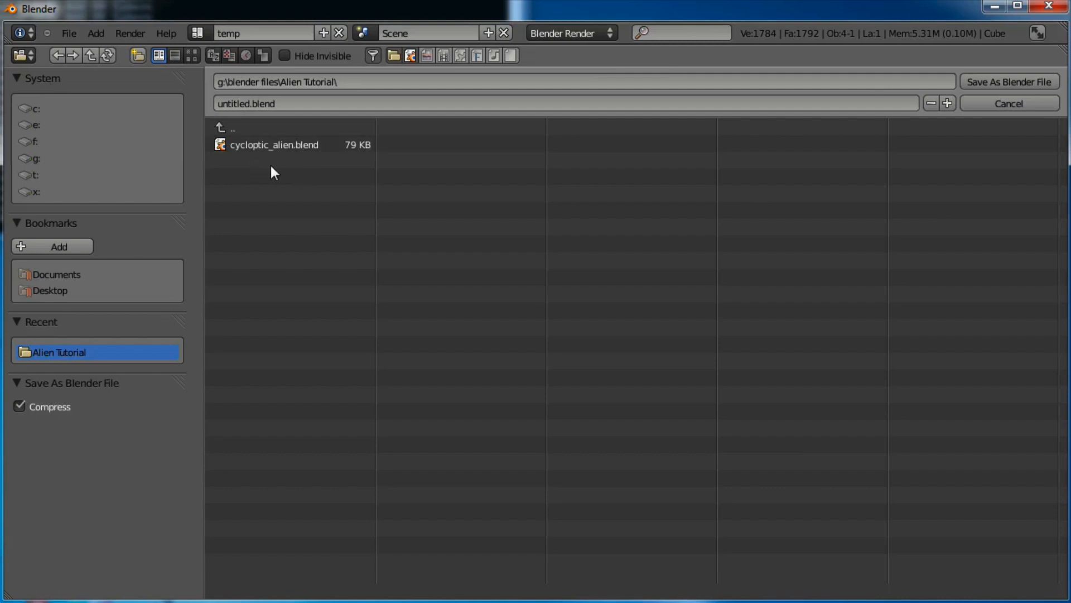
left_click(270, 145)
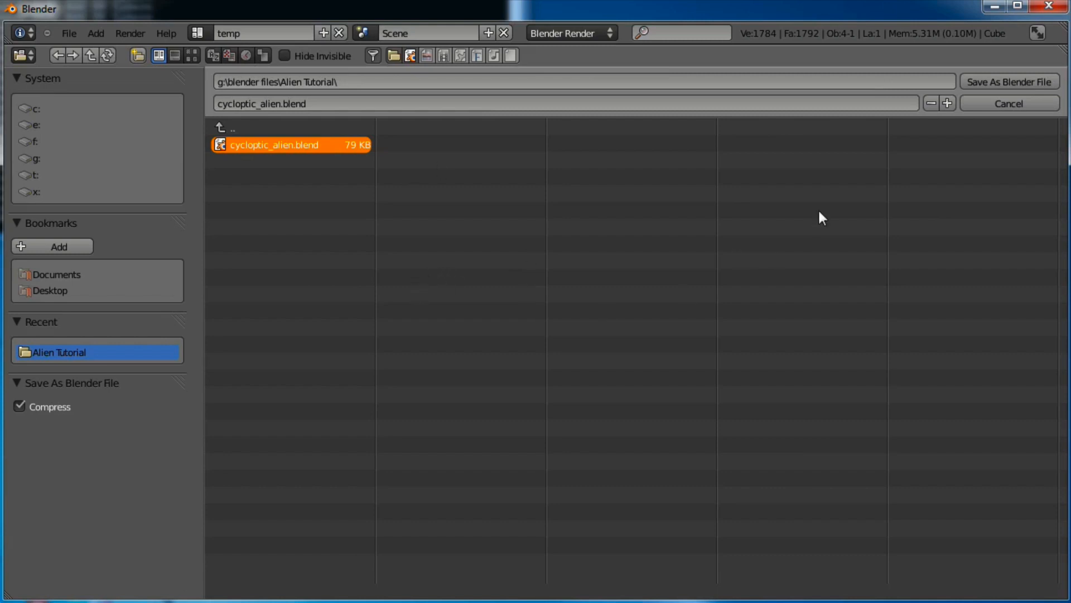
left_click(1018, 85)
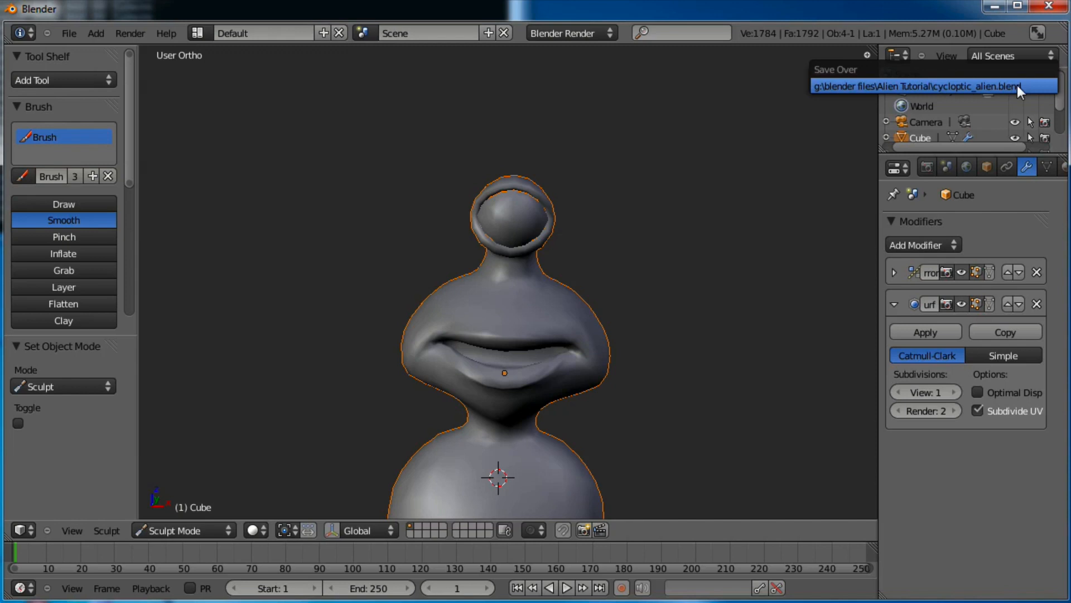
left_click(1016, 84)
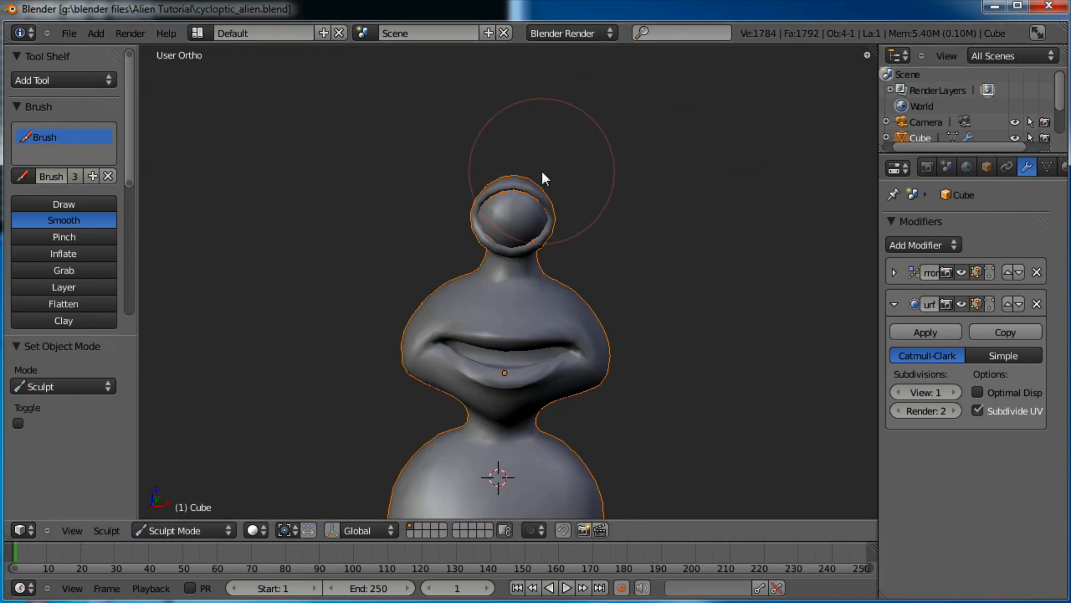
In front view Edit Mode, raise the lower body vertices to shorten the body
middle_click_drag(601, 311, 608, 153, "shift")
mouse_move(488, 295)
middle_mouse_down()
mouse_move(627, 314)
mouse_move(460, 253)
mouse_move(308, 309)
mouse_move(373, 371)
mouse_move(543, 292)
mouse_move(551, 195)
mouse_move(601, 296)
mouse_move(424, 348)
mouse_move(349, 349)
mouse_move(512, 334)
middle_mouse_up()
key("KP_1")
key("Tab")
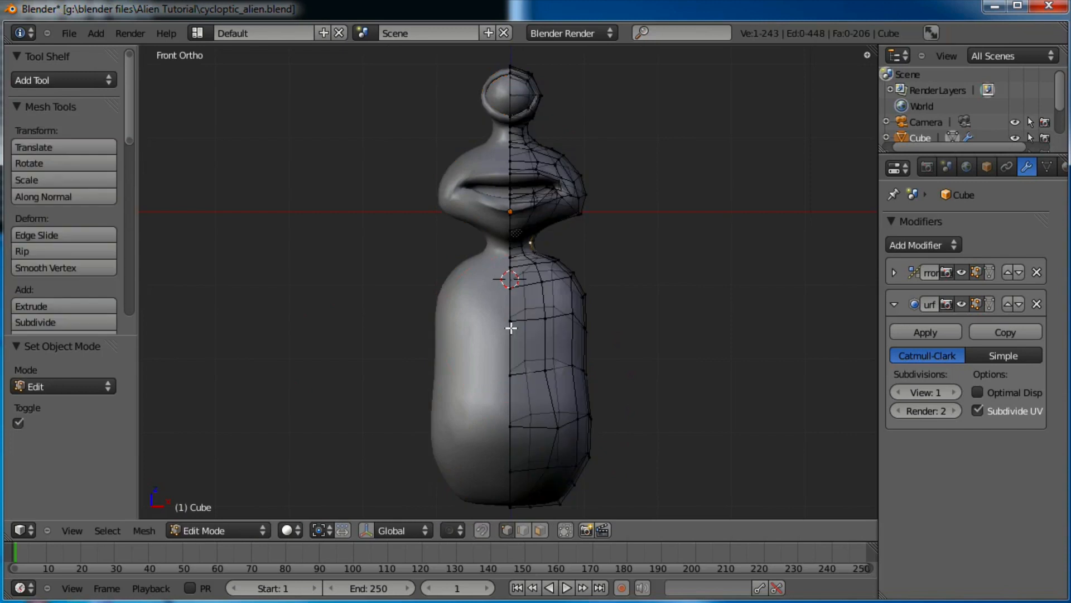
scroll(625, 287, "down", 4, "shift")
left_click_drag(509, 415, 511, 416)
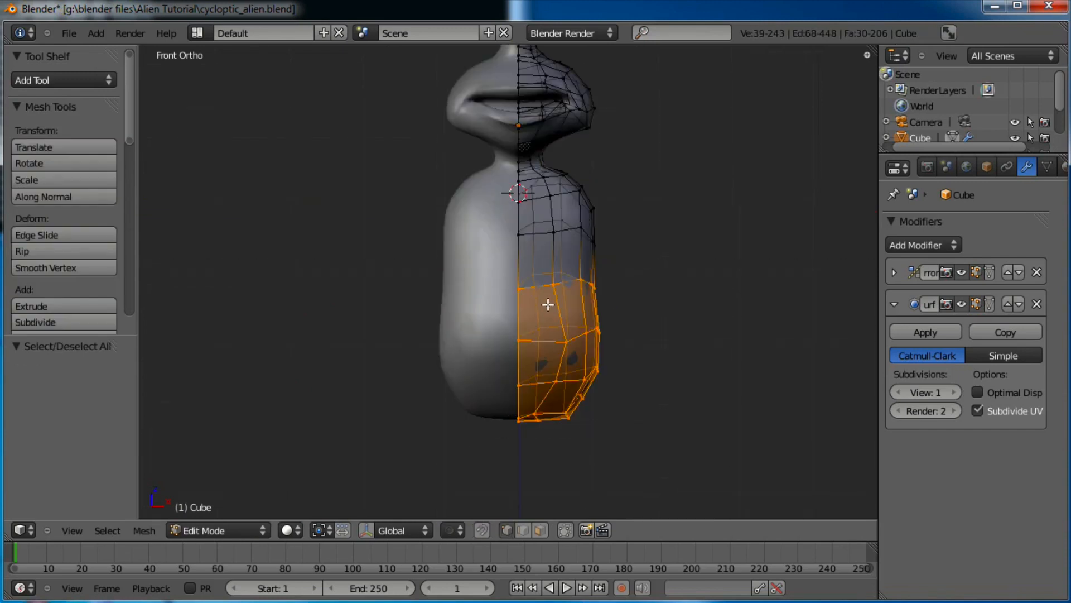
left_click(368, 531)
left_click_drag(558, 298, 561, 277)
Box-select the bottom vertices of the body and move them up
scroll(572, 282, "up", 1)
key("a")
key("b")
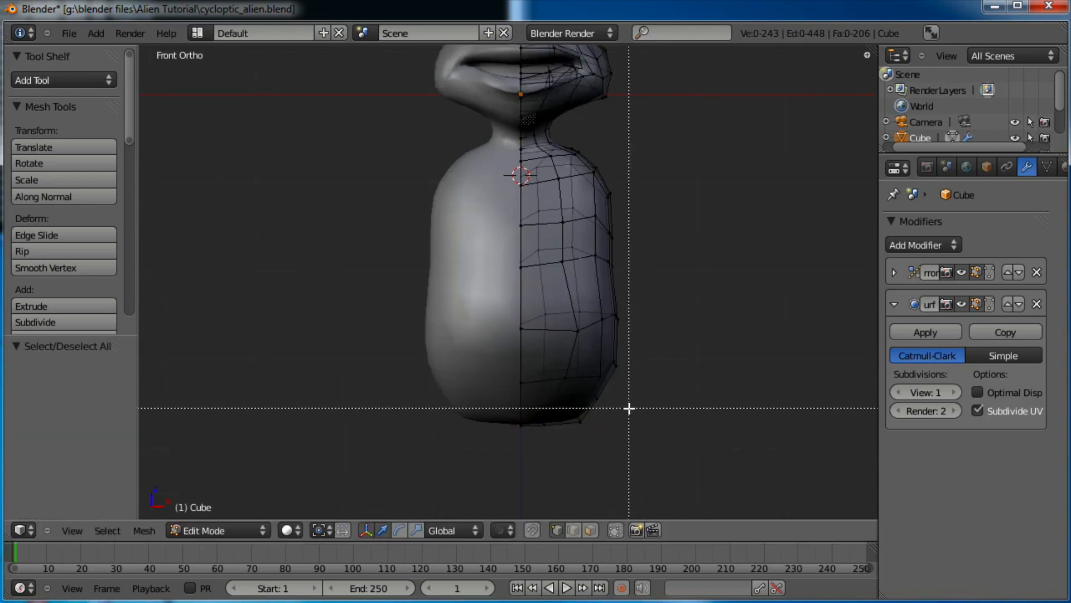
left_click_drag(641, 353, 474, 458)
key("g")
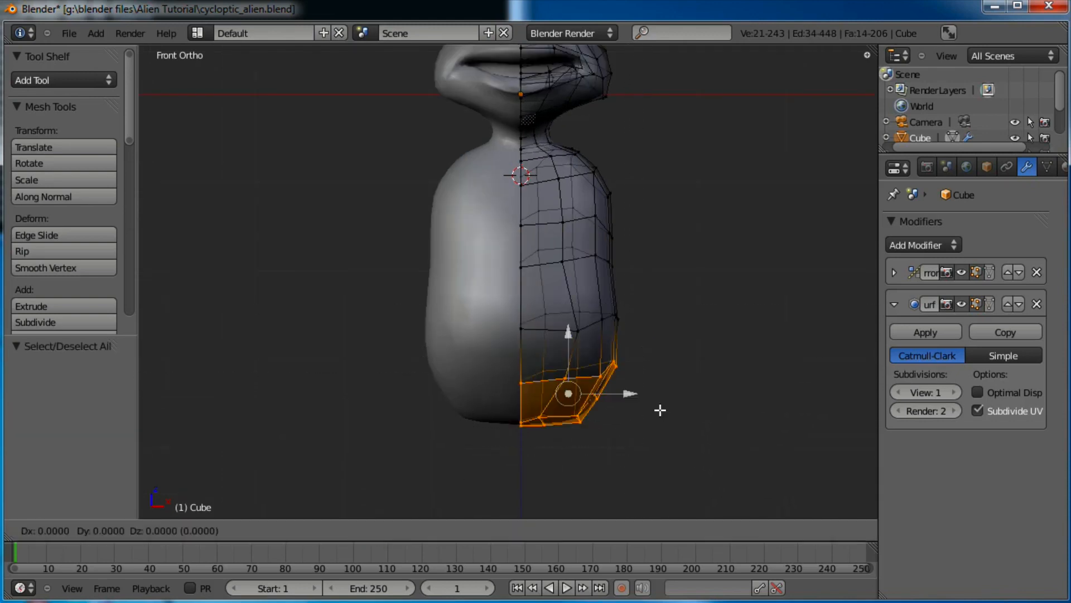
left_click(660, 400)
Taper the lower body by moving its side vertices up and inward
middle_click_drag(624, 255, 625, 288, "shift")
key("a")
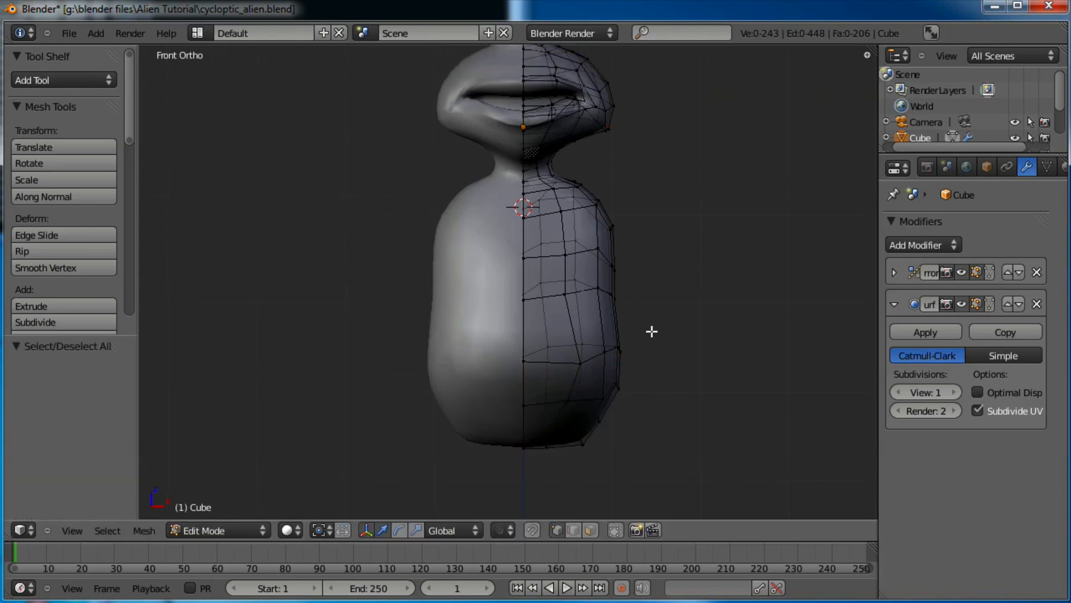
left_click_drag(560, 460, 560, 459)
key("g")
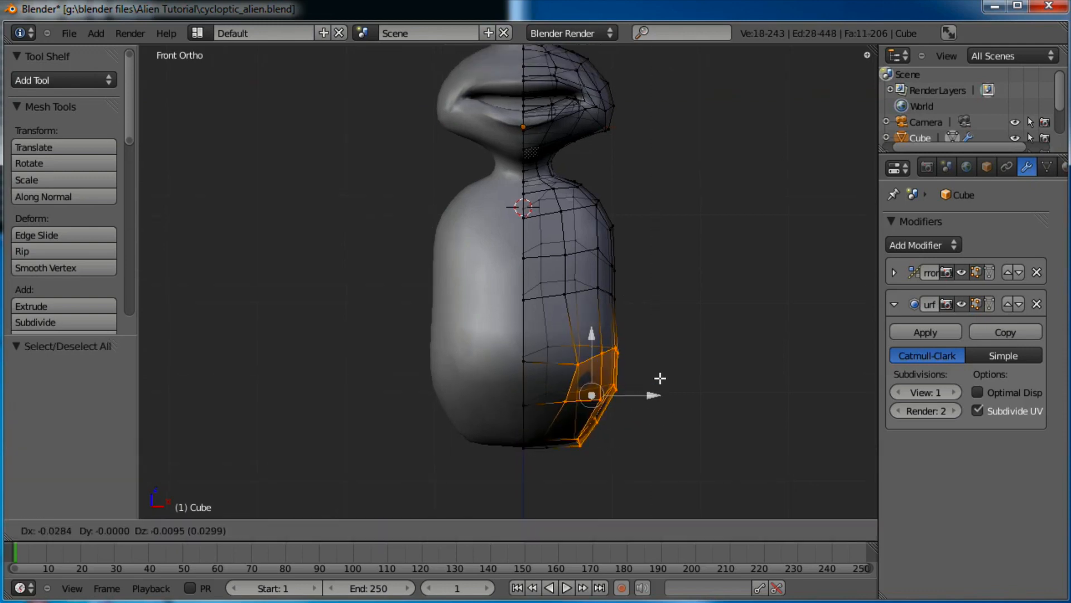
left_click(653, 357)
Reposition the vertices around the body's waist
middle_click_drag(617, 263, 621, 305, "shift")
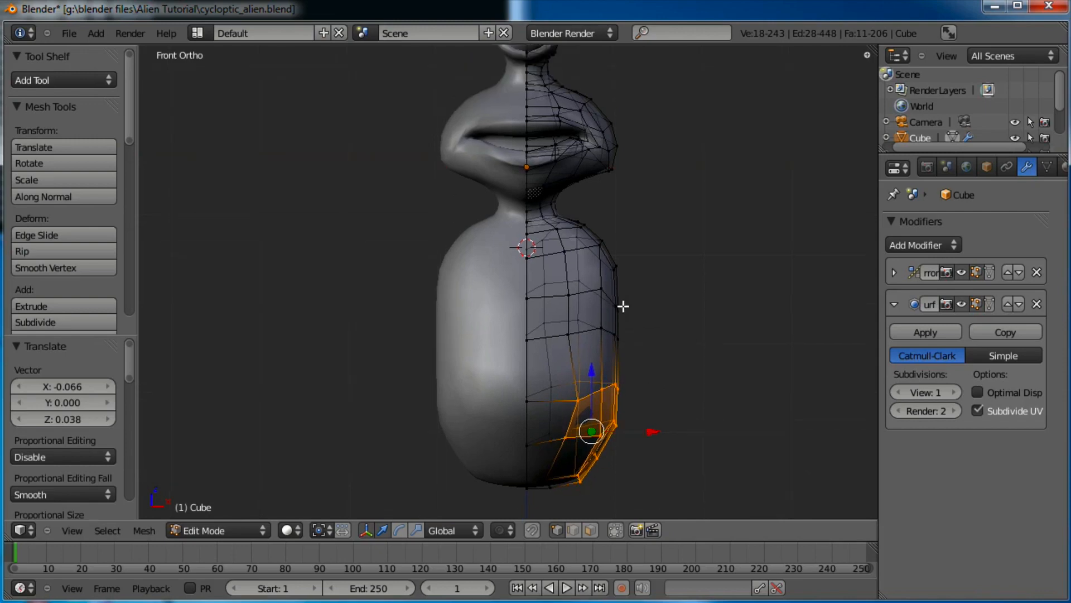
key("a")
left_click_drag(554, 358, 548, 358)
left_click(547, 359)
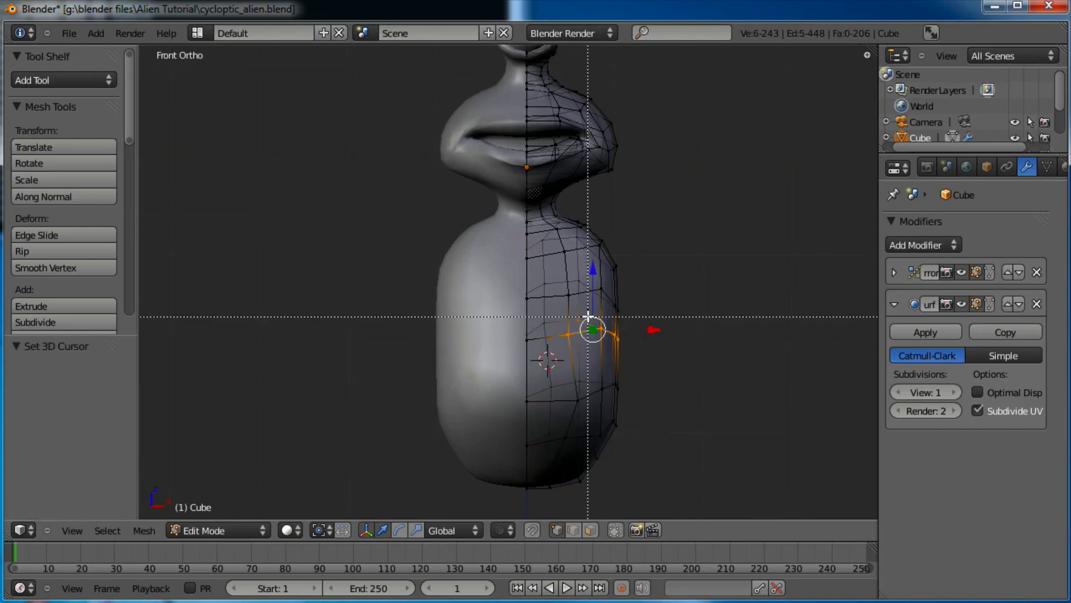
key("g")
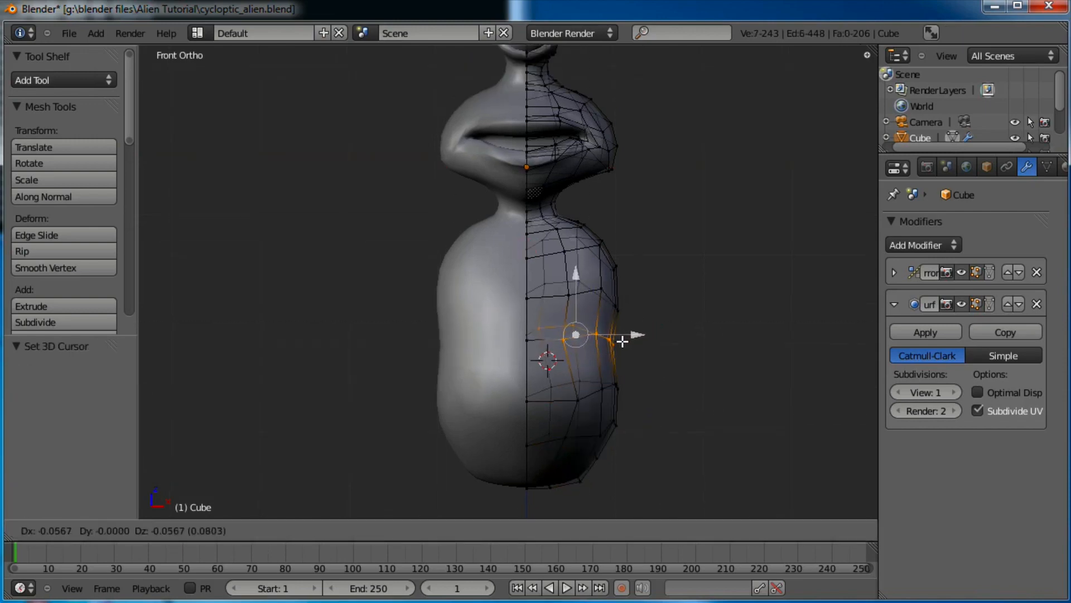
left_click(622, 342)
Box-select the shoulder vertices and pull them outward for the arms
key("a")
key("b")
left_click_drag(646, 215, 569, 308)
key("g")
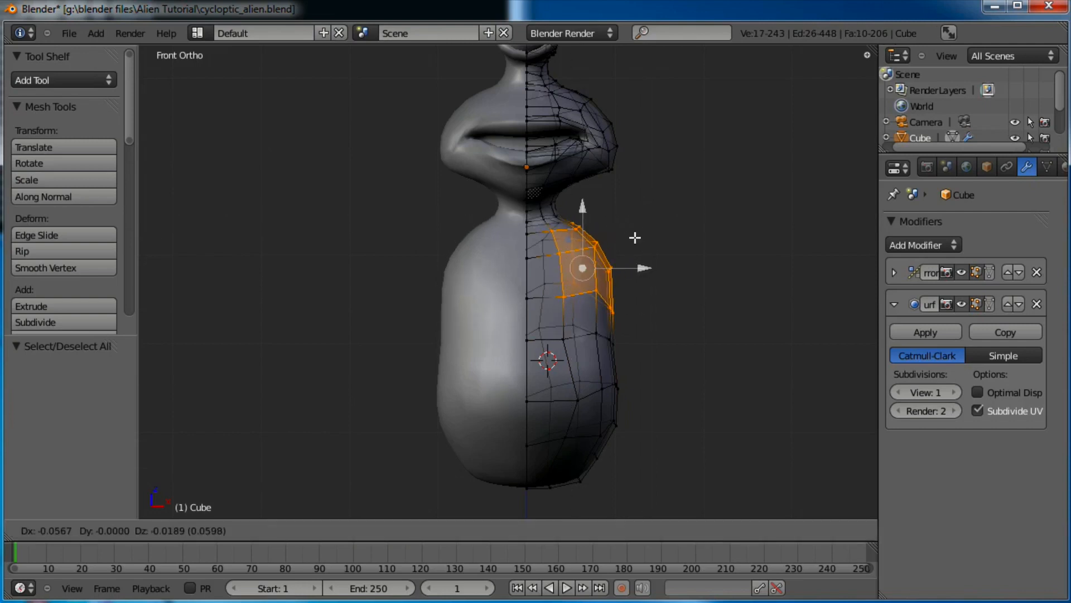
left_click(631, 235)
Check the reshaped alien in side and front views, then resume editing the shoulder
key("Tab")
scroll(527, 290, "down", 3)
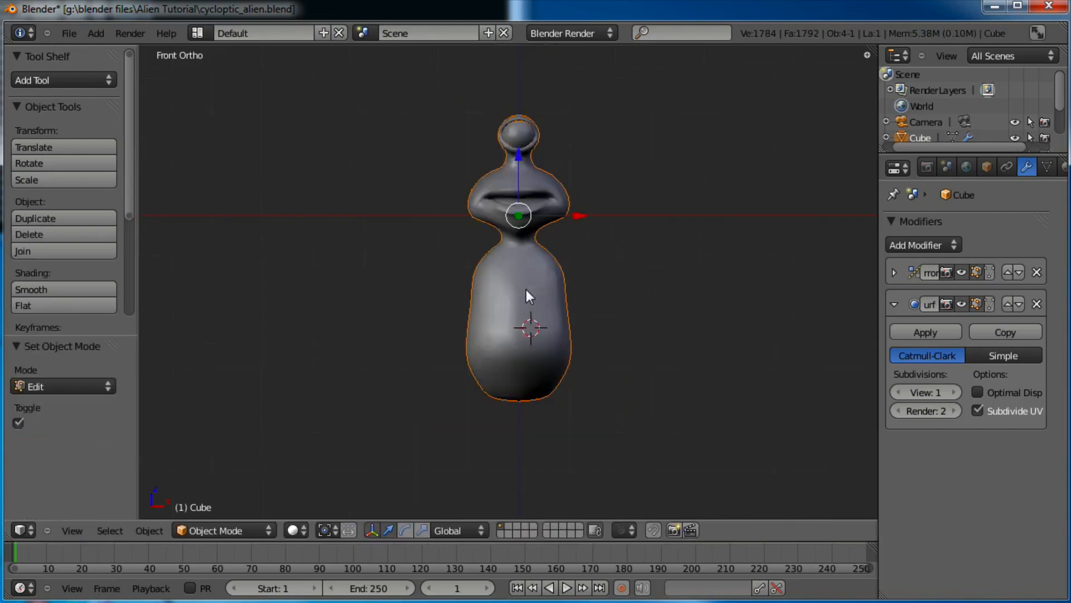
mouse_move(527, 290)
middle_mouse_down()
mouse_move(628, 330)
mouse_move(640, 324)
mouse_move(454, 327)
mouse_move(541, 290)
mouse_move(530, 293)
middle_mouse_up()
key("KP_3")
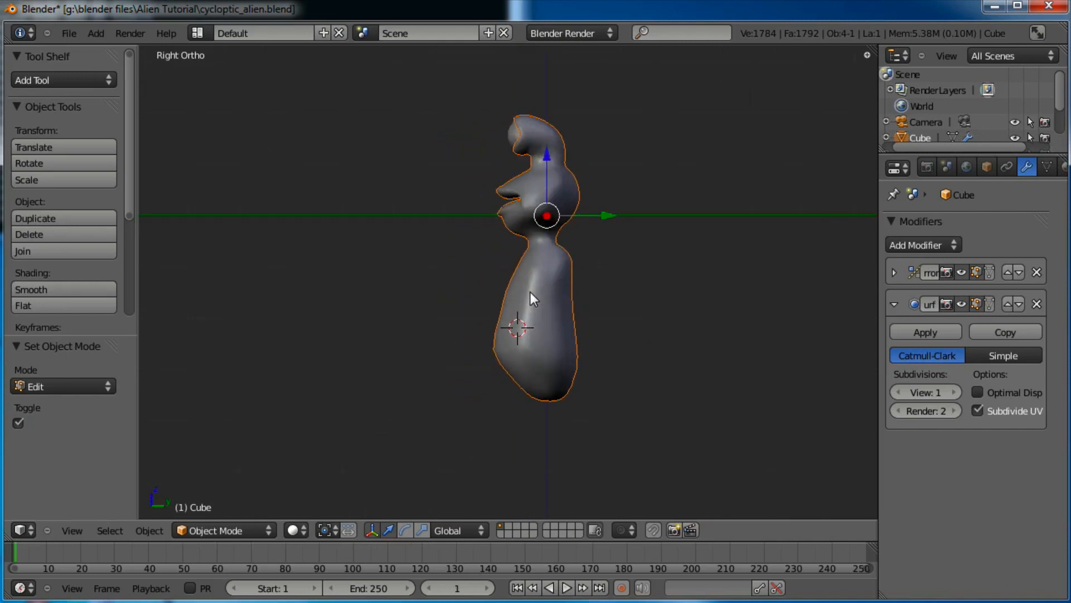
key("KP_1")
key("Tab")
key("KP_Decimal")
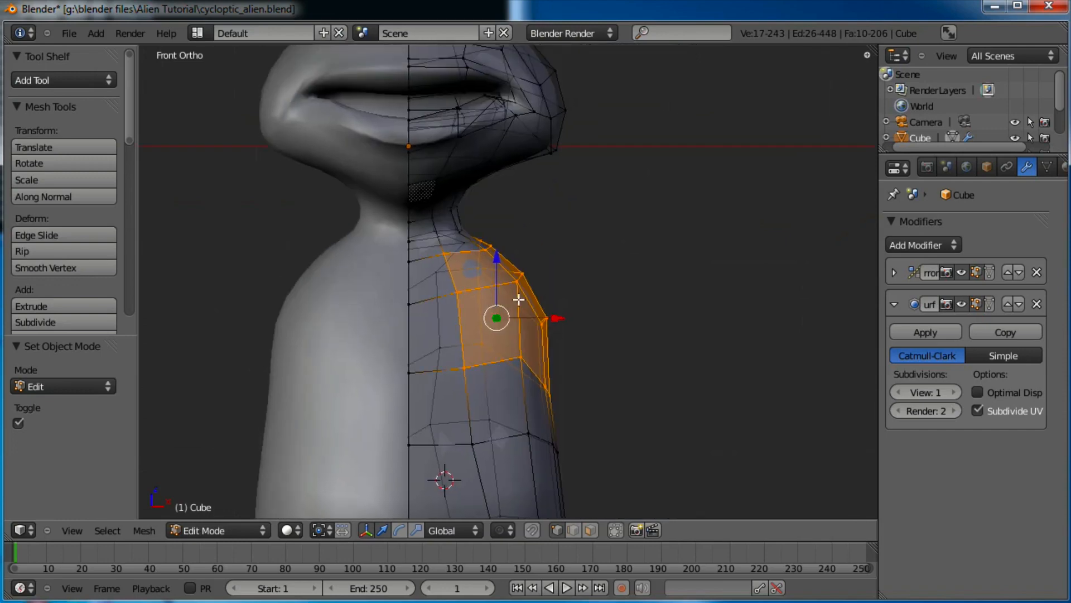
key("a")
middle_click_drag(591, 227, 544, 289)
Select the four faces on the alien's shoulder, then return to front view
left_click(580, 533)
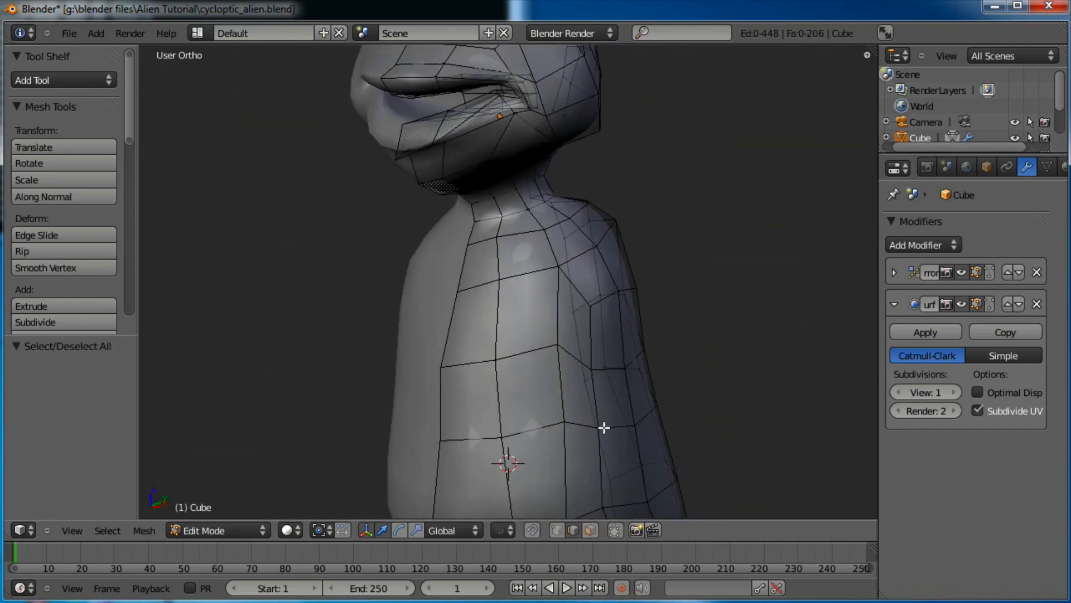
middle_click_drag(659, 310, 601, 269)
right_click(602, 278)
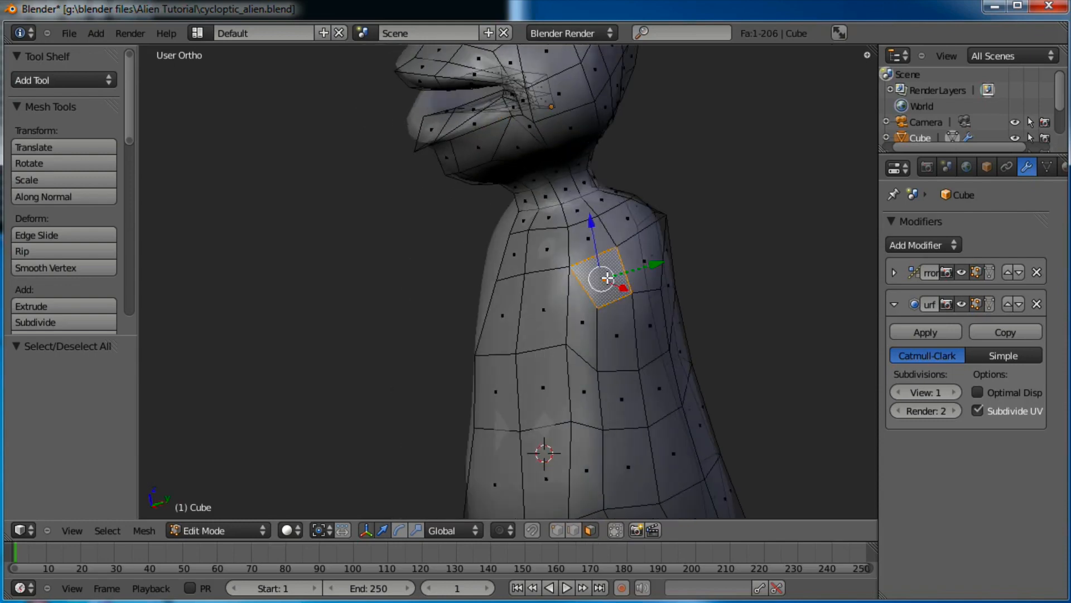
right_click(593, 245, "shift")
right_click(631, 221, "shift")
right_click(640, 260, "shift")
middle_click_drag(564, 306, 579, 319)
key("KP_1")
Rotate the shoulder faces to point outward and lower them slightly
key("r")
left_click(634, 258)
key("g")
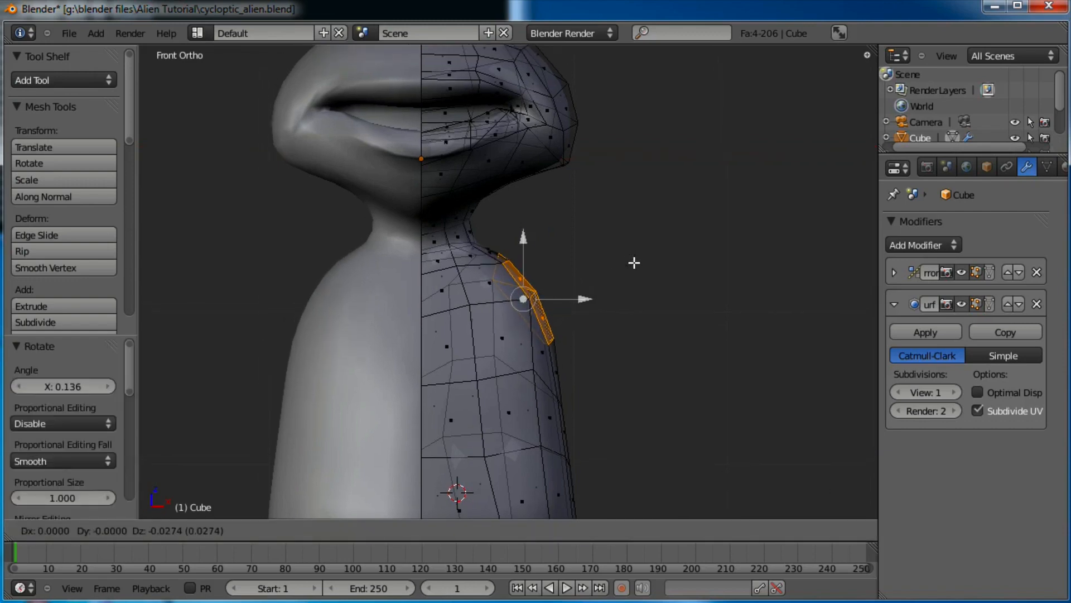
left_click(634, 263)
middle_click_drag(642, 271, 579, 289)
key("KP_1")
Rotate the shoulder faces further, reposition them, and shrink them slightly
key("r")
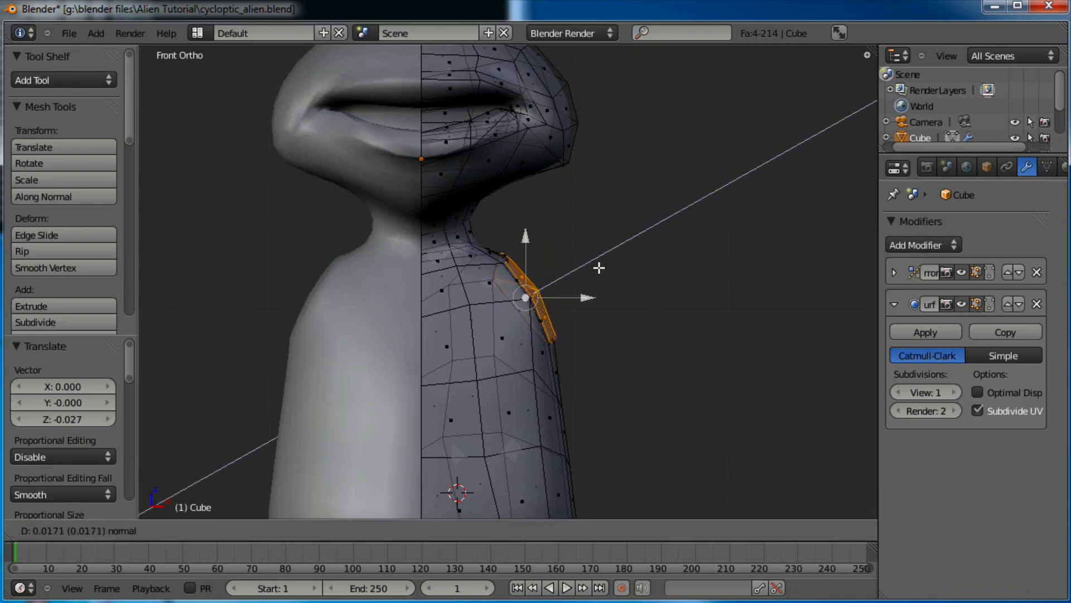
left_click(614, 259)
key("g")
left_click(663, 265)
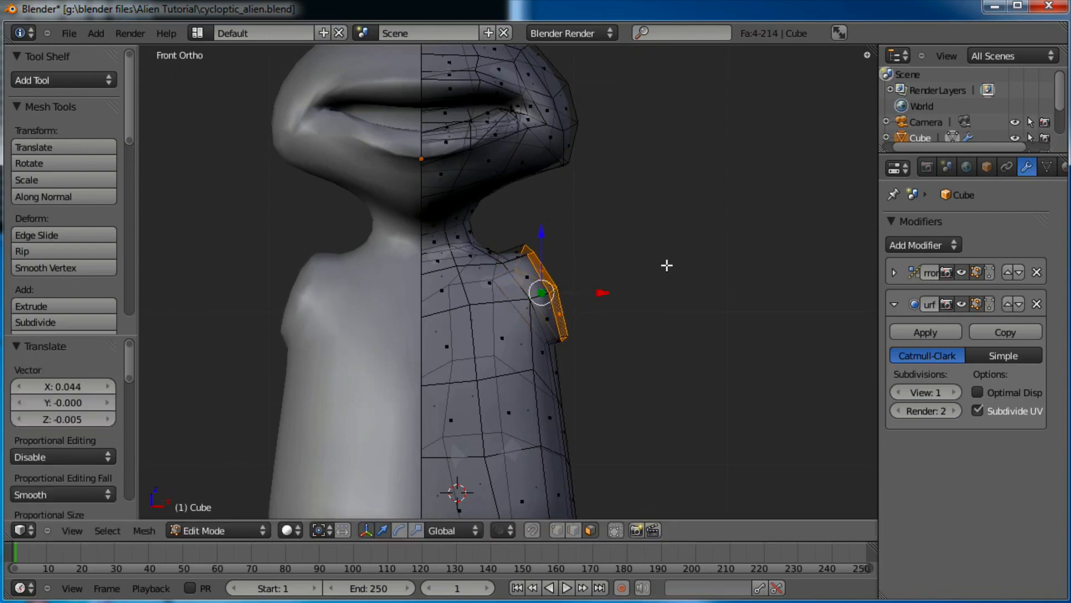
key("s")
left_click(656, 263)
key("r")
left_click(670, 263)
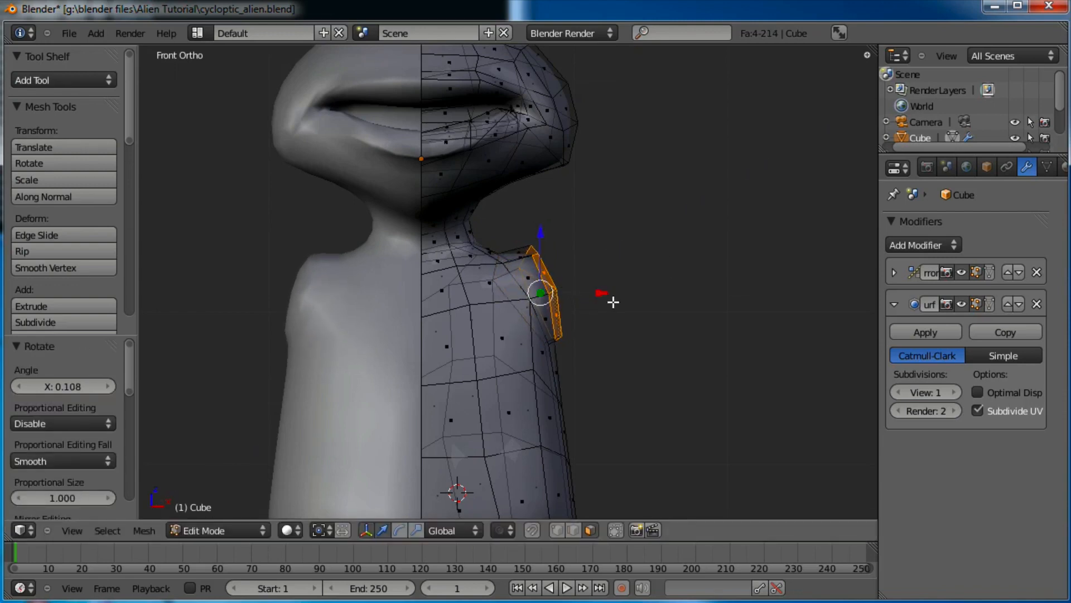
Extrude the shoulder faces outward into a first arm segment, then rotate and position its end
key("e")
left_click(660, 270)
key("r")
left_click(658, 309)
key("g")
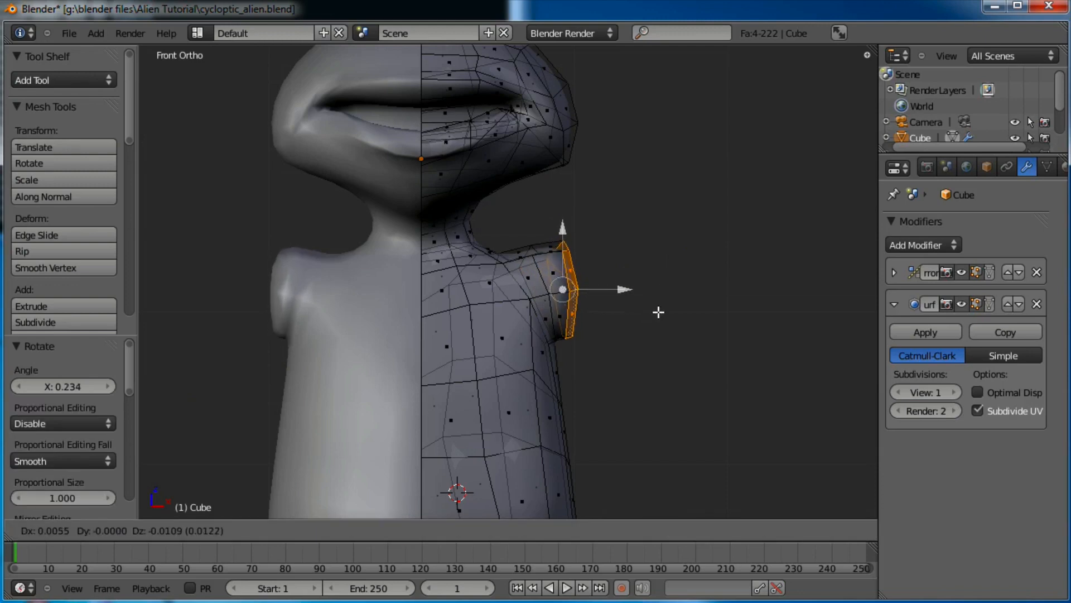
left_click(657, 314)
scroll(654, 309, "down", 3)
scroll(633, 299, "up", 3)
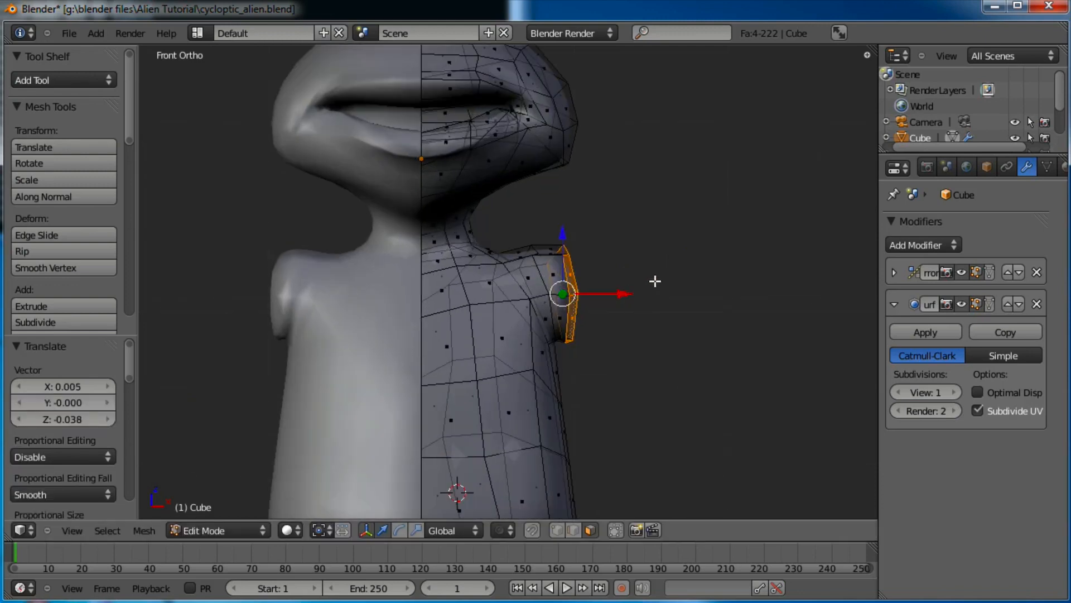
Extrude the arm end again, lower and rotate it, and shift it slightly left on X
key("e")
left_click(705, 277)
key("g")
left_click(709, 276)
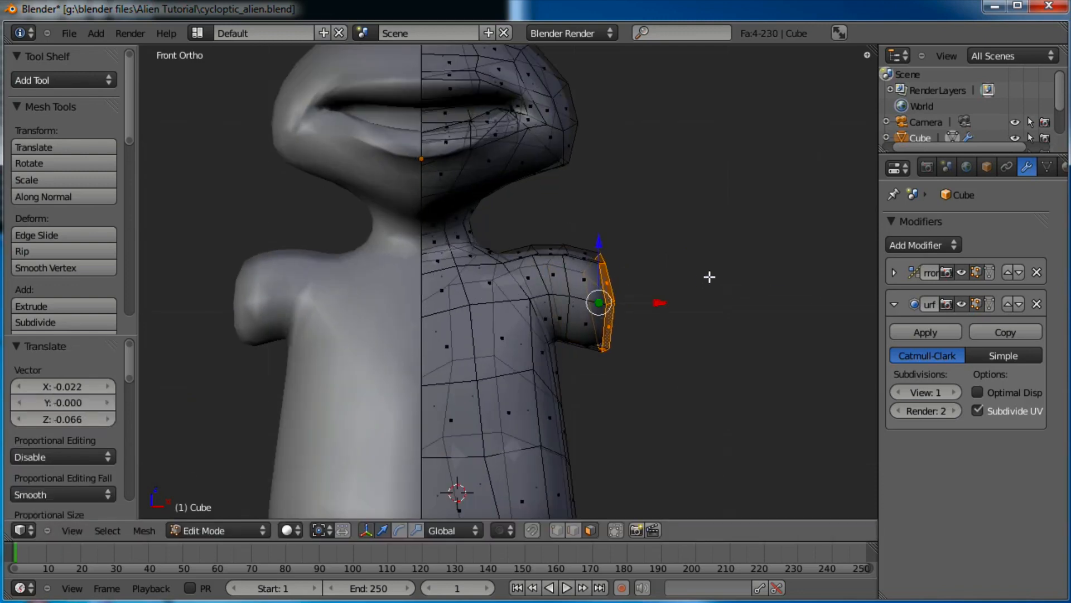
key("r")
left_click(717, 284)
key("g")
left_click(715, 285)
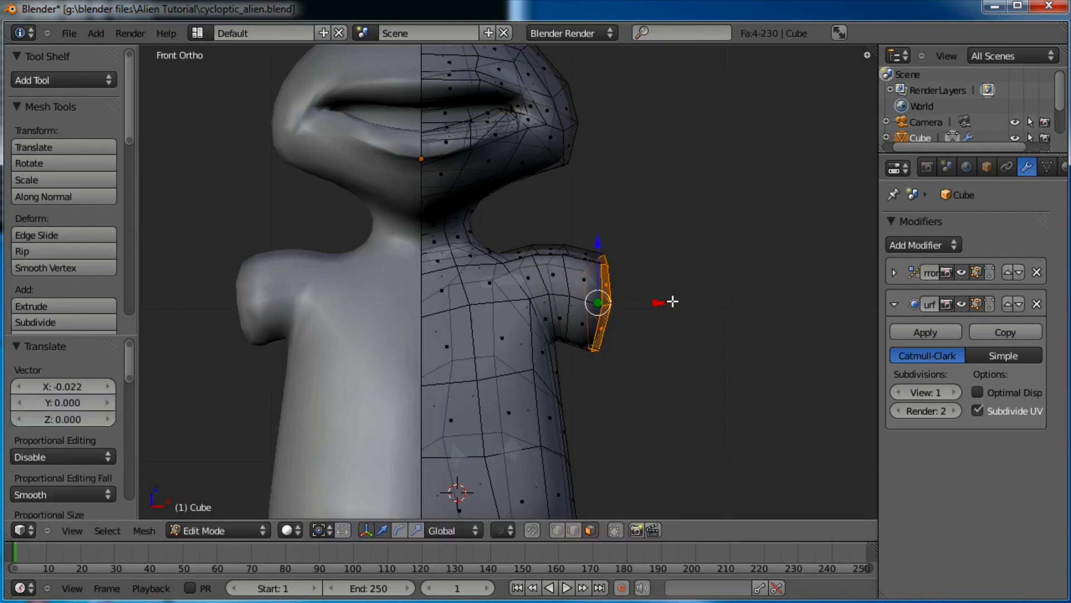
Zoom in on the shoulder stub and orbit into an angled User Ortho view
scroll(667, 301, "down", 5)
scroll(670, 293, "up", 3)
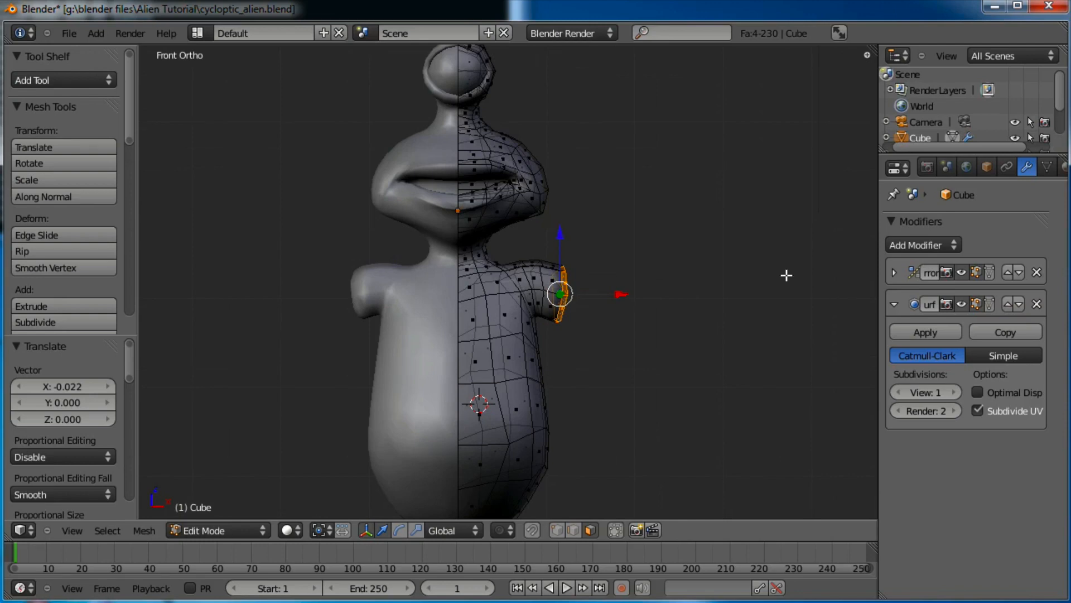
middle_click_drag(752, 265, 735, 257, "shift")
scroll(635, 286, "up", 5)
middle_click_drag(652, 298, 623, 409)
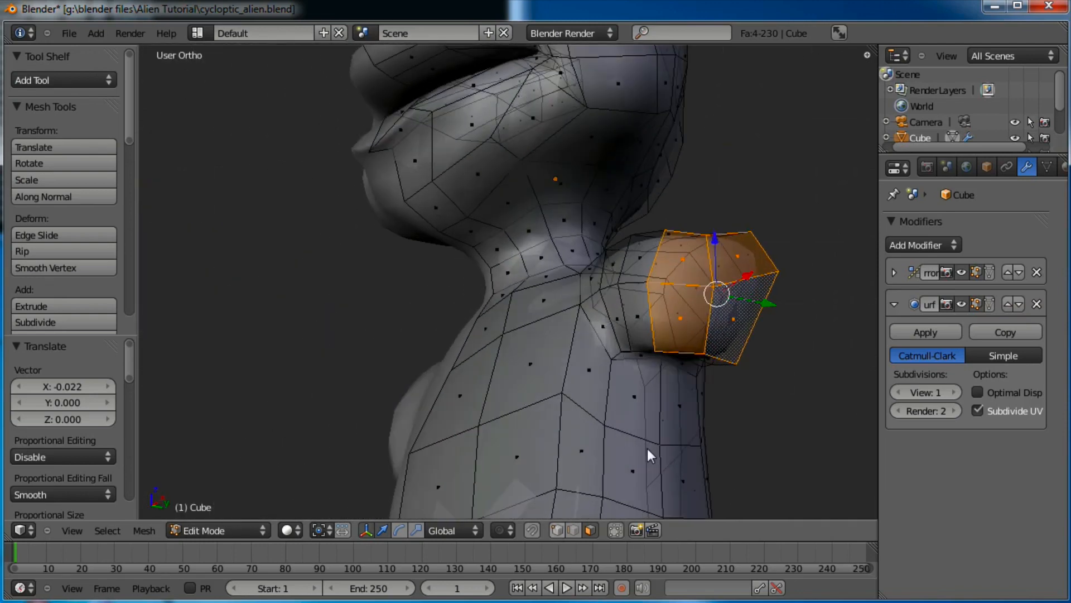
Raise two neighbouring vertices under the shoulder stub
right_click(648, 343)
key("g")
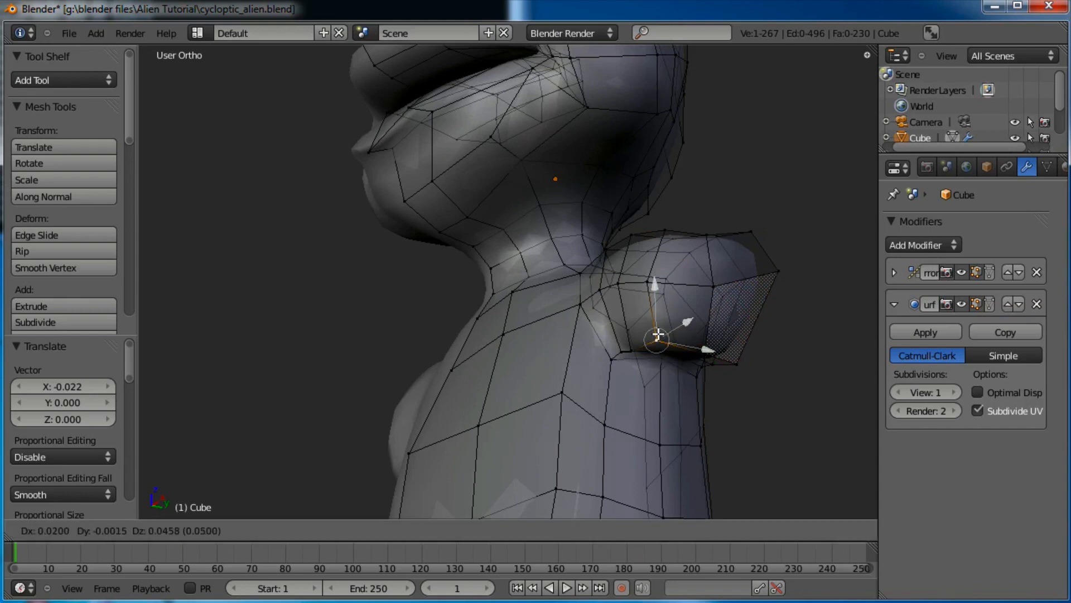
left_click(657, 334)
right_click(632, 350)
key("g")
left_click(636, 339)
Orbit around the shoulder and reposition the underside vertices further
middle_click_drag(759, 359, 711, 292)
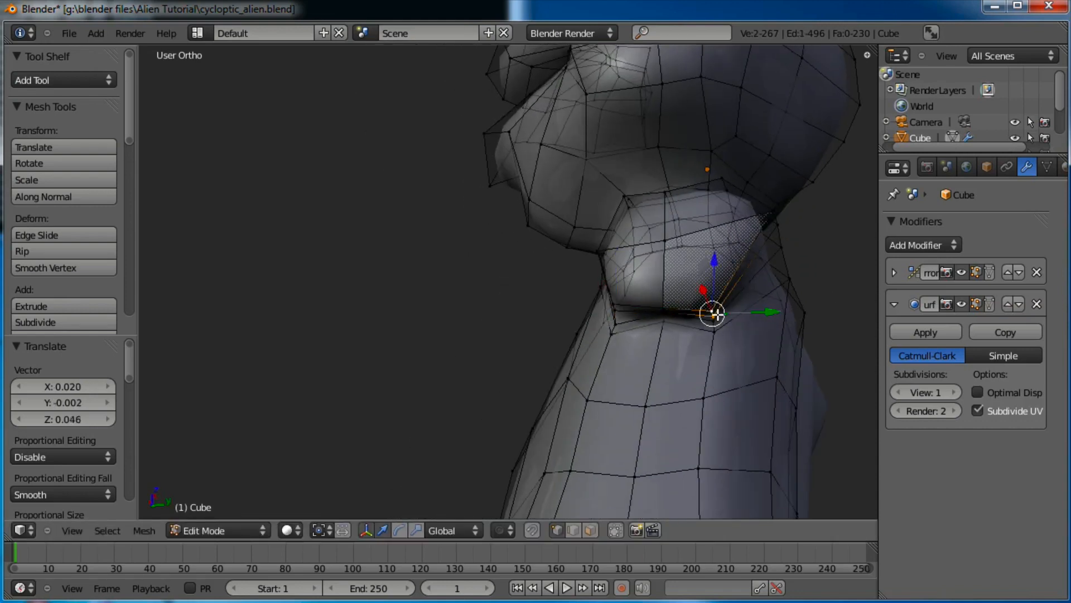
middle_click_drag(734, 332, 690, 287)
key("g")
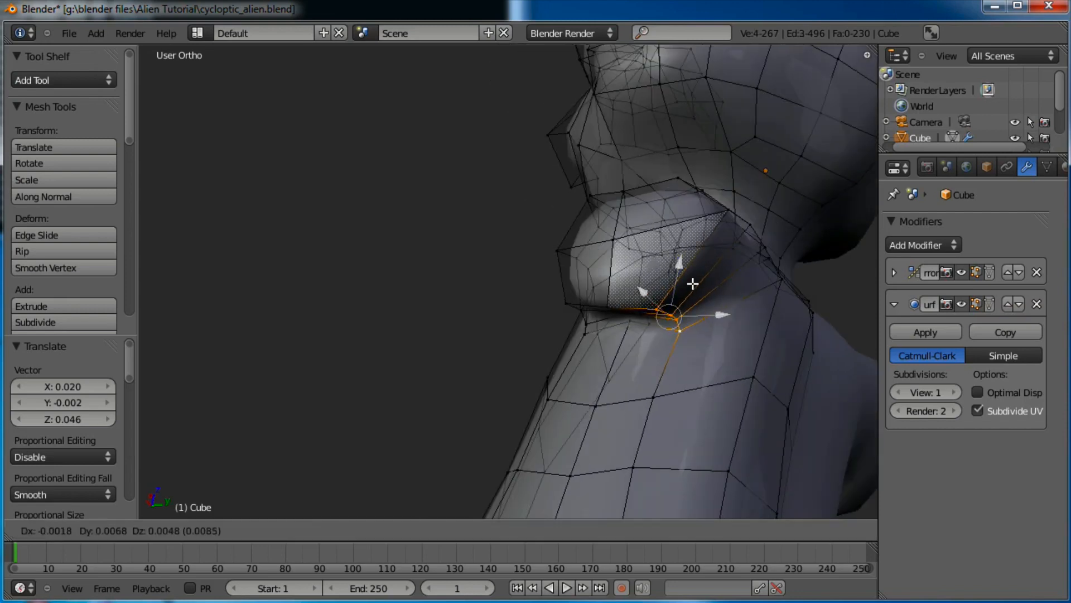
left_click(640, 309)
middle_click_drag(640, 310, 713, 317)
key("g")
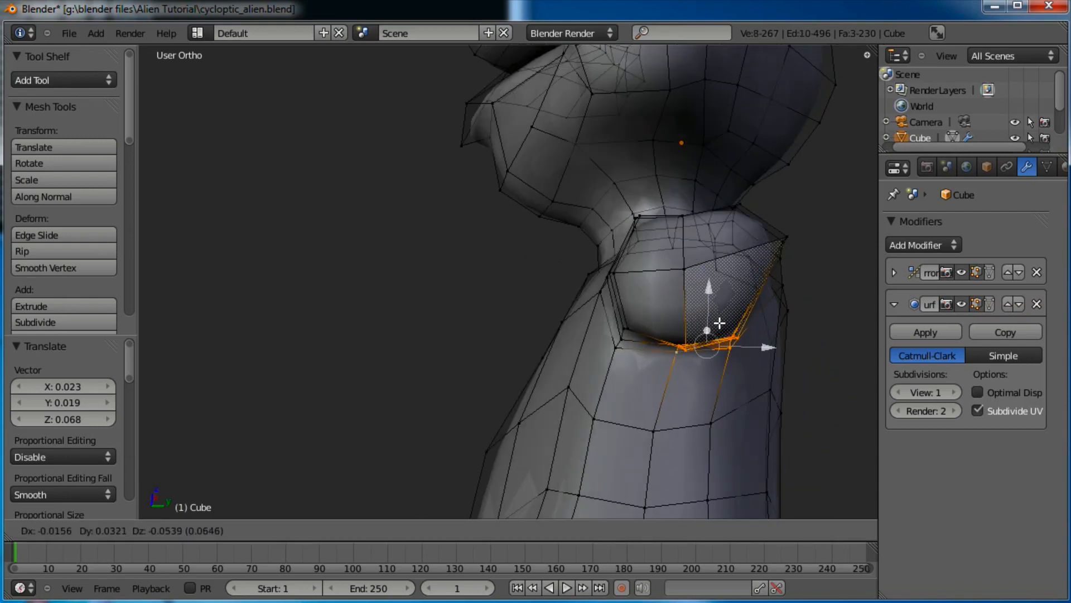
left_click(720, 323)
Move an underside edge of the stub and the vertex where the stub meets the body
middle_click_drag(778, 251, 737, 304)
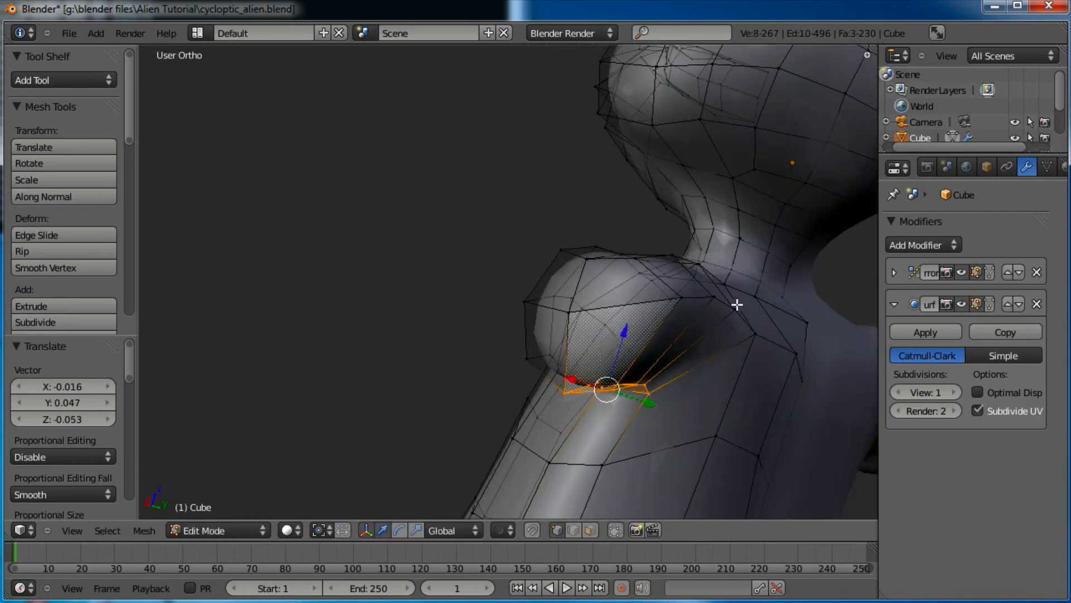
right_click(699, 296)
middle_click_drag(690, 335, 692, 335)
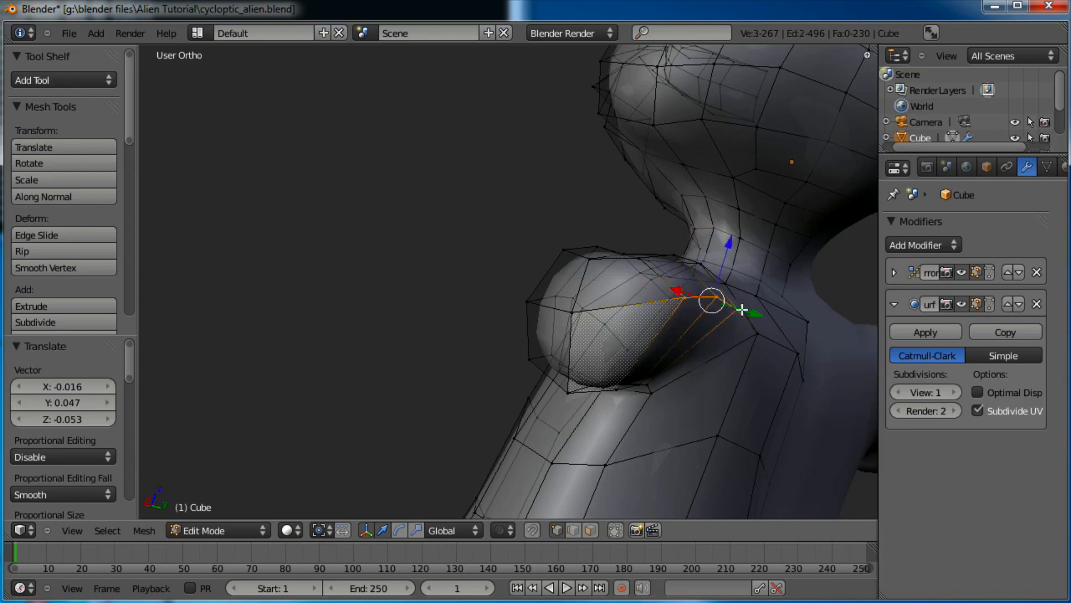
middle_click_drag(743, 310, 717, 342)
key("g")
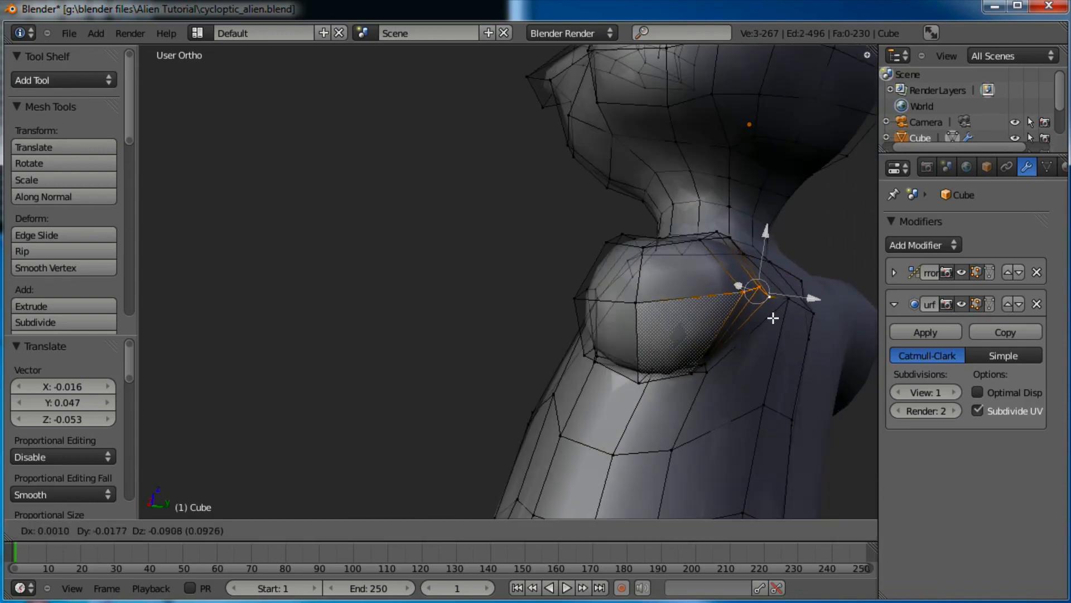
left_click(755, 325)
right_click(753, 327)
key("g")
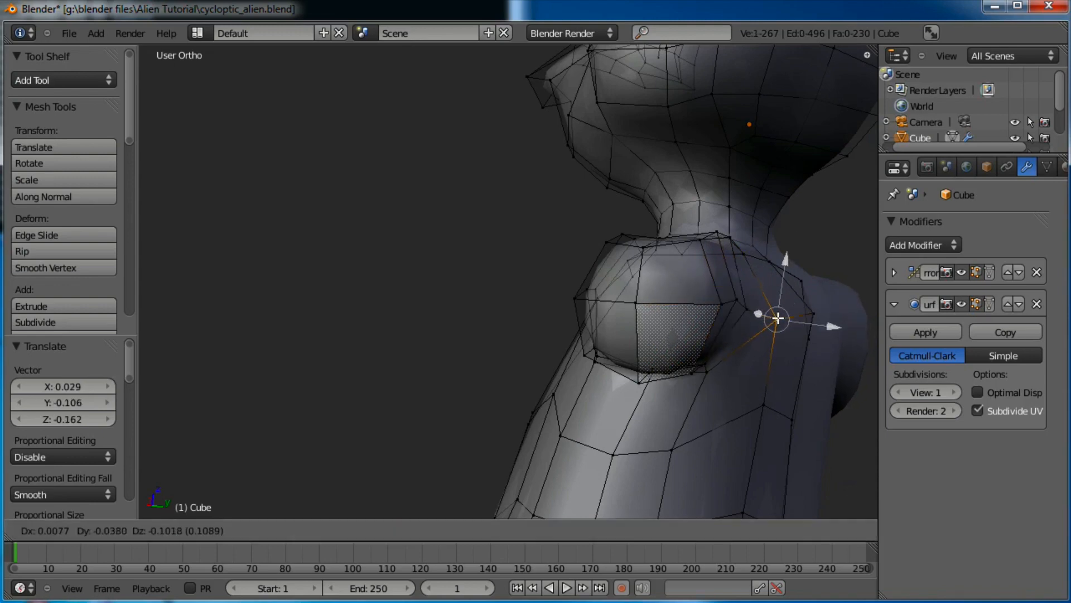
left_click(778, 318)
Orbit to the stub's top rim and move a rim vertex
middle_click_drag(761, 259, 713, 286)
middle_click_drag(639, 317, 657, 217)
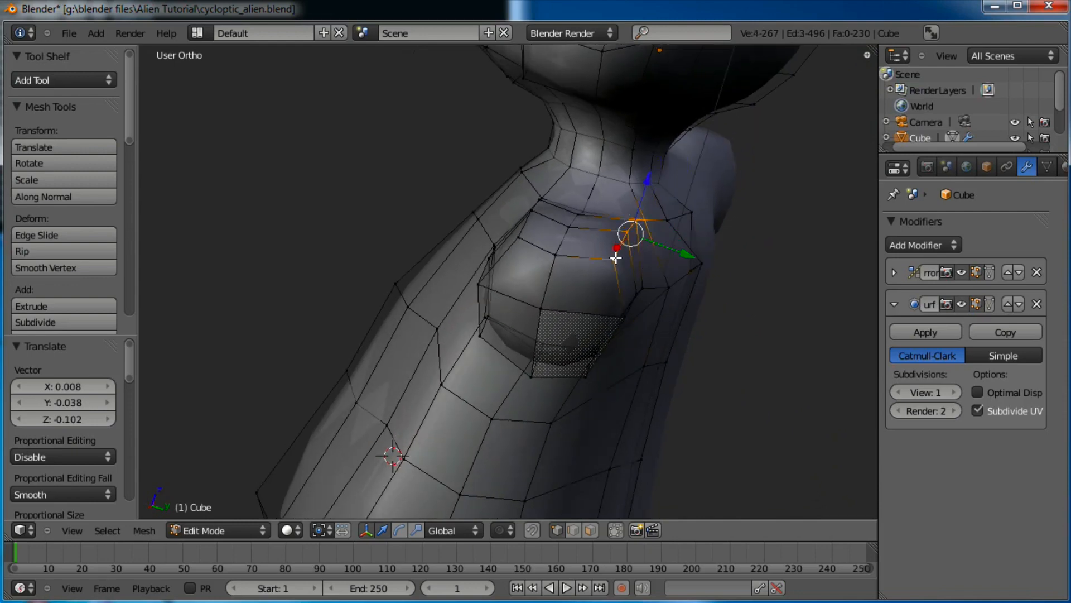
middle_click_drag(615, 257, 692, 223)
key("g")
left_click(592, 211)
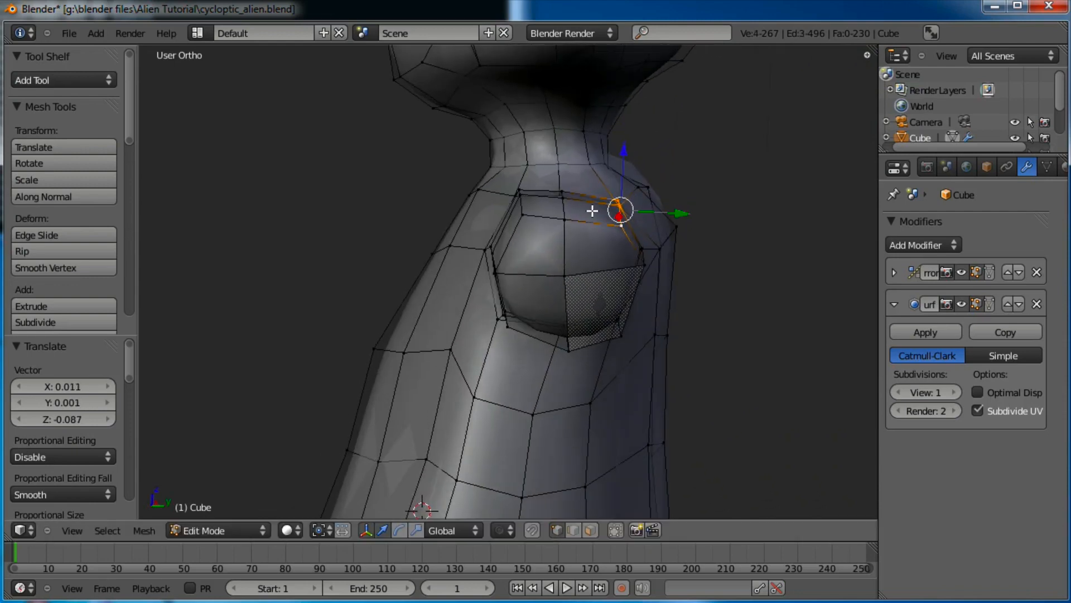
Grow the selection by similar normal and move the rim vertices, raising them
key("shift+g")
left_click(565, 226)
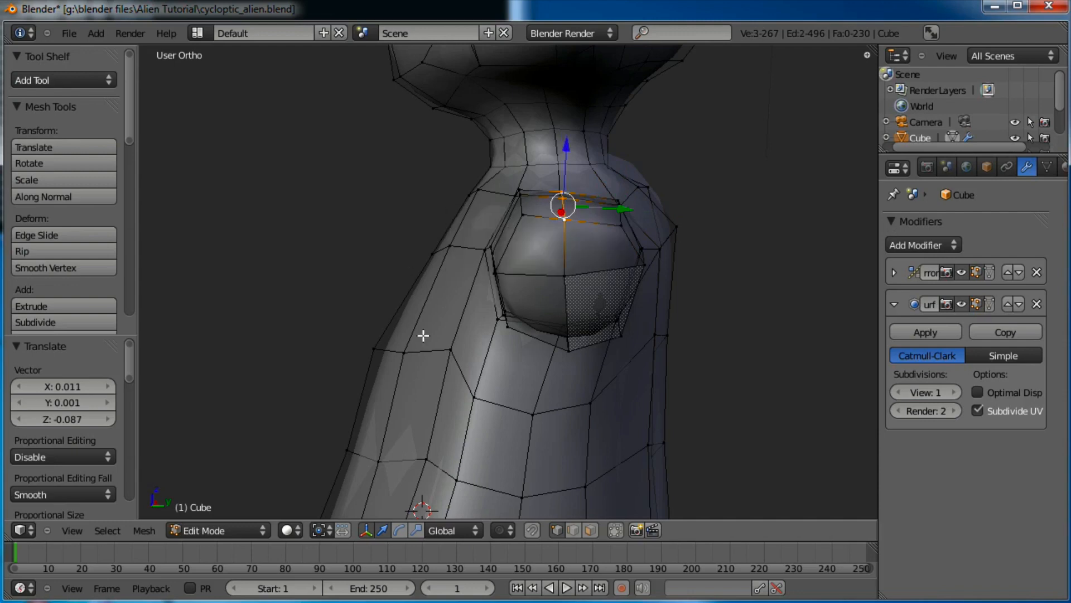
key("g")
left_click(628, 243)
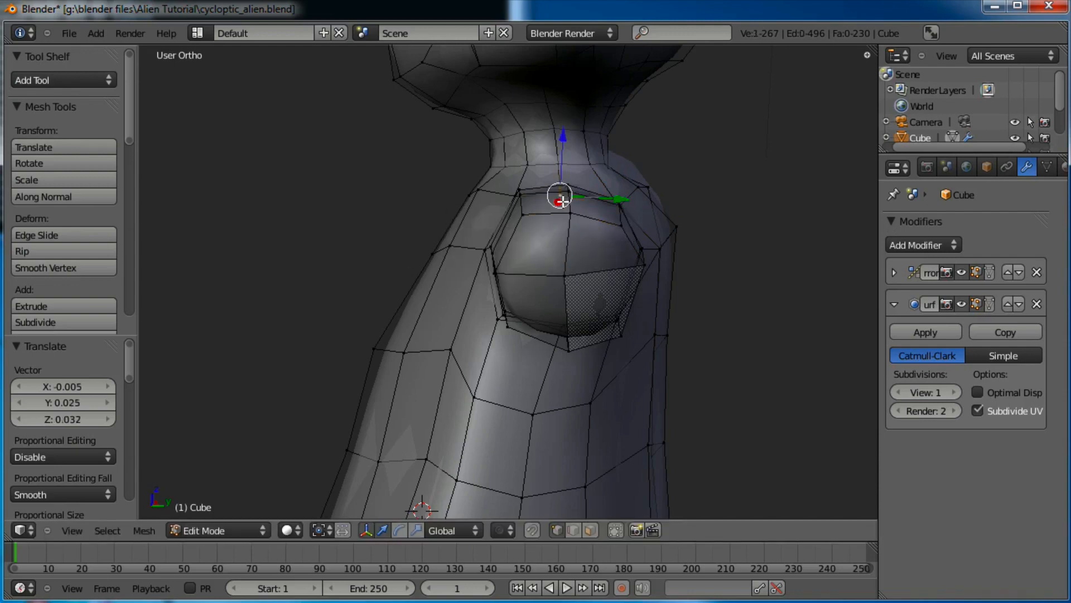
key("g")
left_click(570, 197)
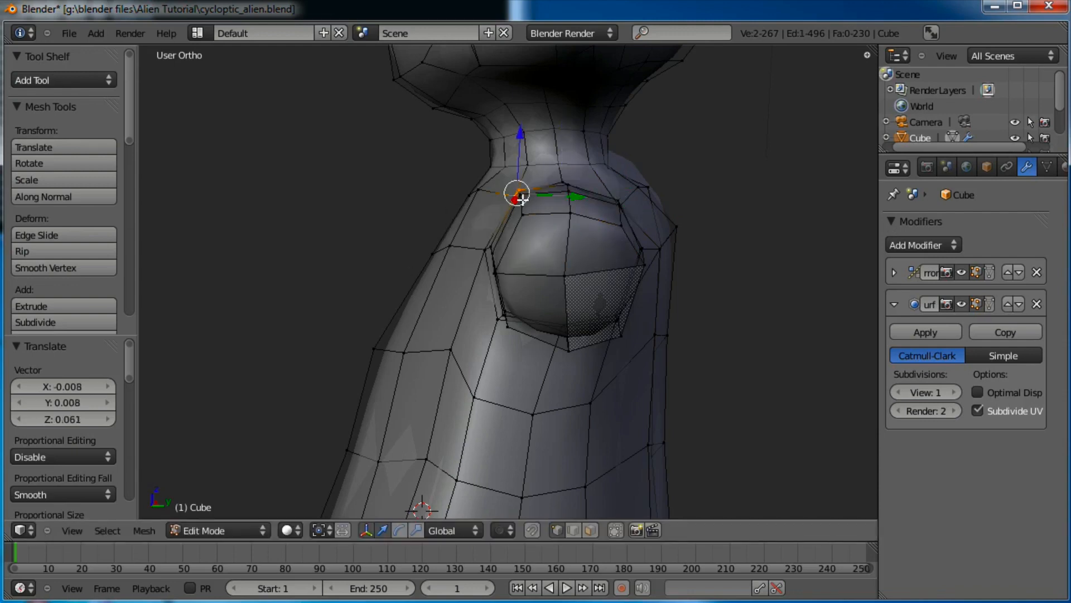
key("g")
left_click(594, 223)
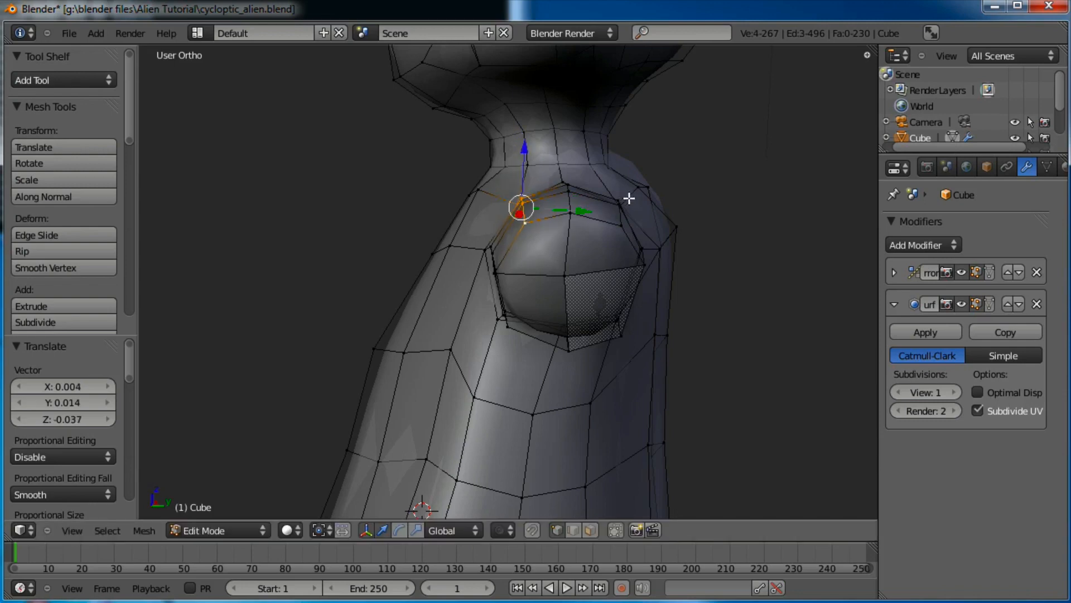
Box-select three vertices on the upper rim and raise them
middle_click_drag(646, 206, 620, 207)
key("a")
key("b")
left_click_drag(615, 193, 582, 240)
key("g")
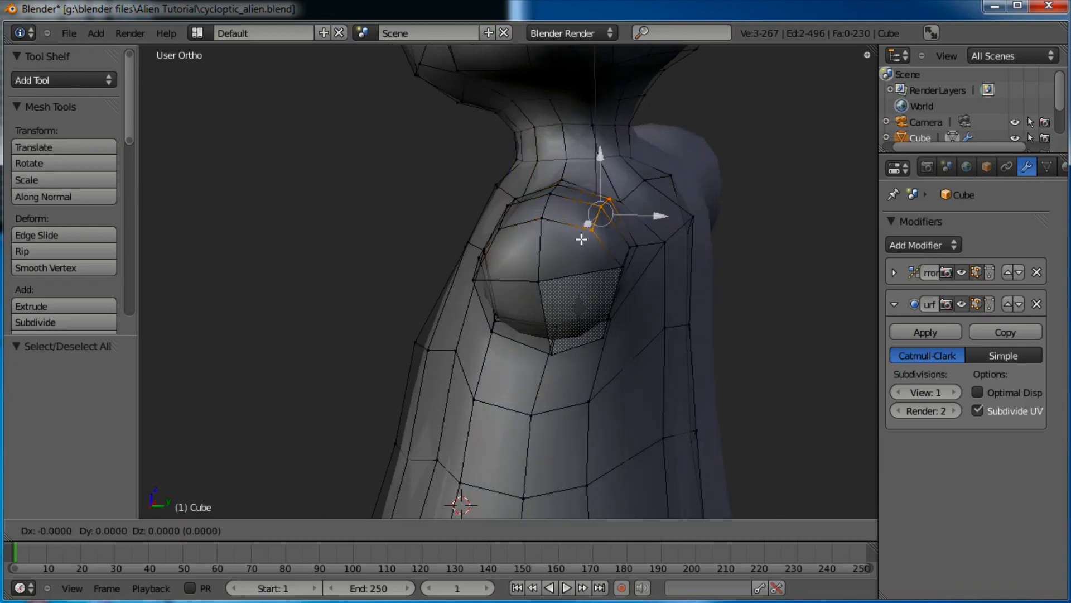
left_click(610, 210)
right_click(619, 192)
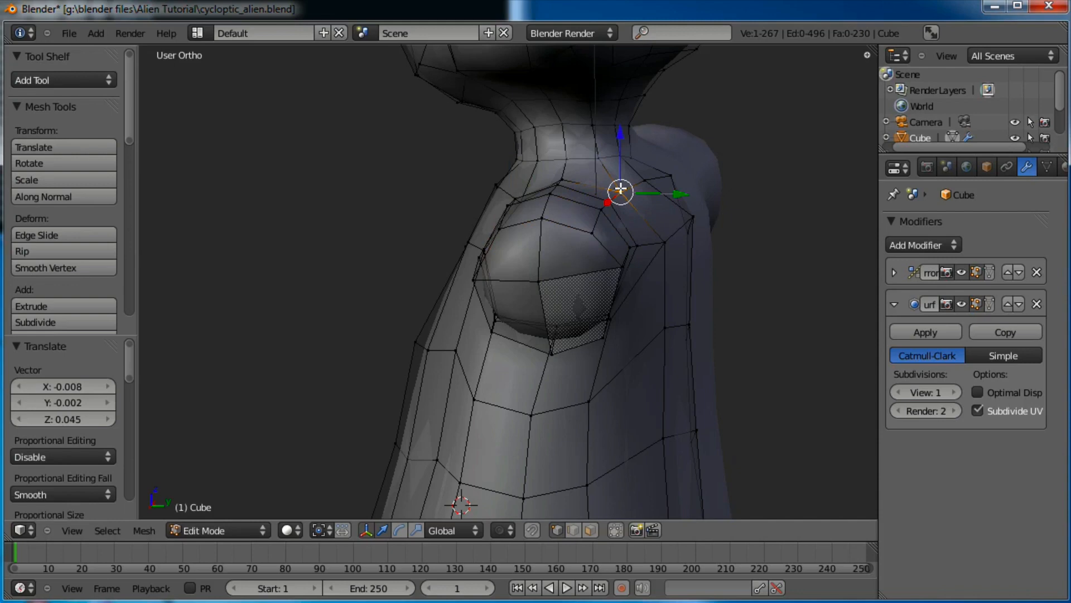
In front view, box-select two shoulder-top vertices and move them up and left
key("KP_1")
middle_click_drag(555, 183, 573, 292, "shift")
scroll(667, 213, "up", 2)
key("a")
key("b")
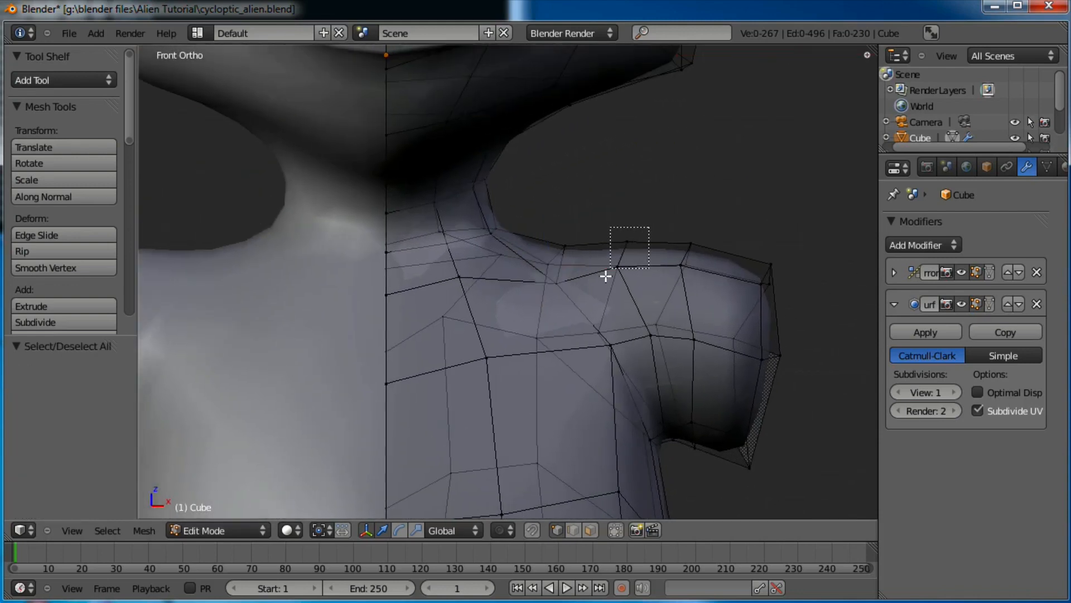
left_click_drag(606, 277, 605, 278)
key("g")
left_click(646, 230)
Nudge a shoulder vertex up-left, then move three more shoulder-top vertices up and left
key("a")
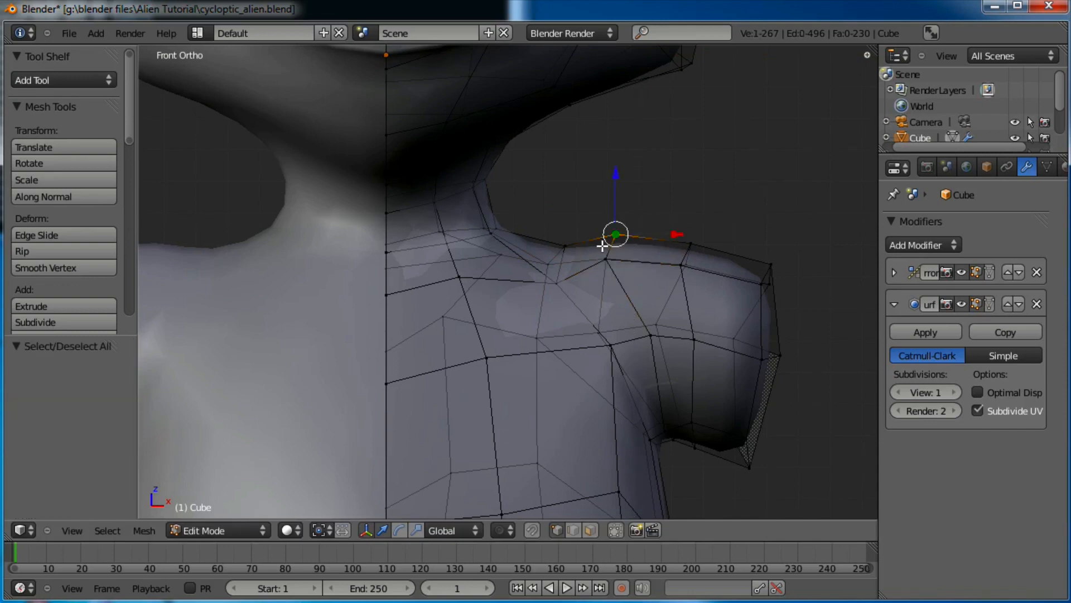
key("g")
left_click(596, 241)
key("a")
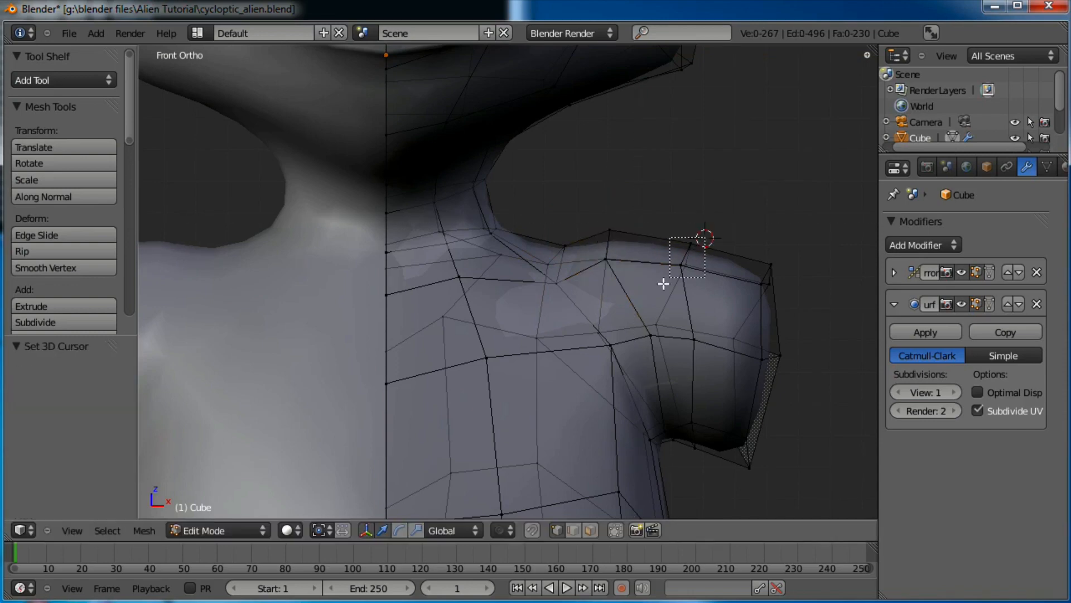
left_click_drag(663, 283, 662, 279)
key("g")
left_click(654, 268)
scroll(662, 263, "down", 3)
scroll(664, 263, "up", 1)
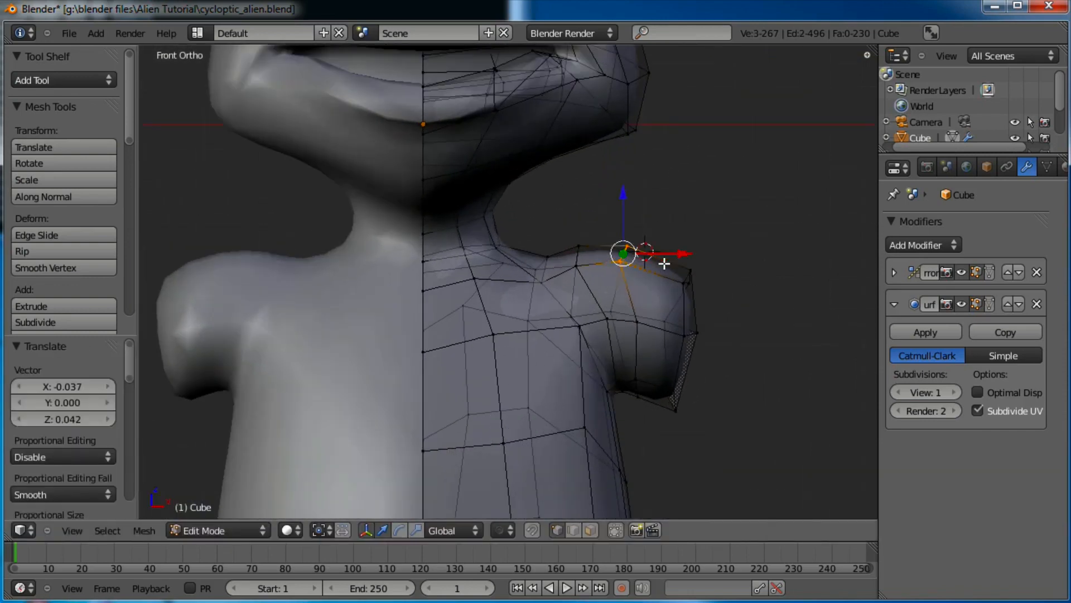
scroll(664, 263, "up", 1)
Shift a chest vertex below the shoulder to the left
key("a")
right_click(597, 341)
key("g")
left_click(584, 341)
scroll(652, 270, "down", 3)
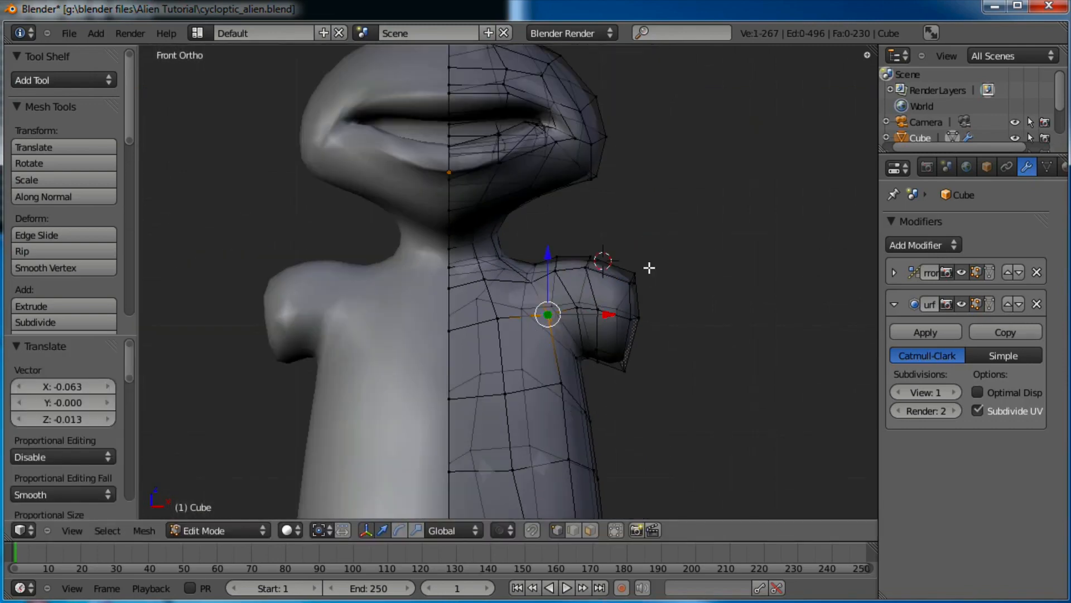
scroll(610, 225, "up", 4)
Select the vertex loop at the shoulder stub's end and nudge it inward
key("a")
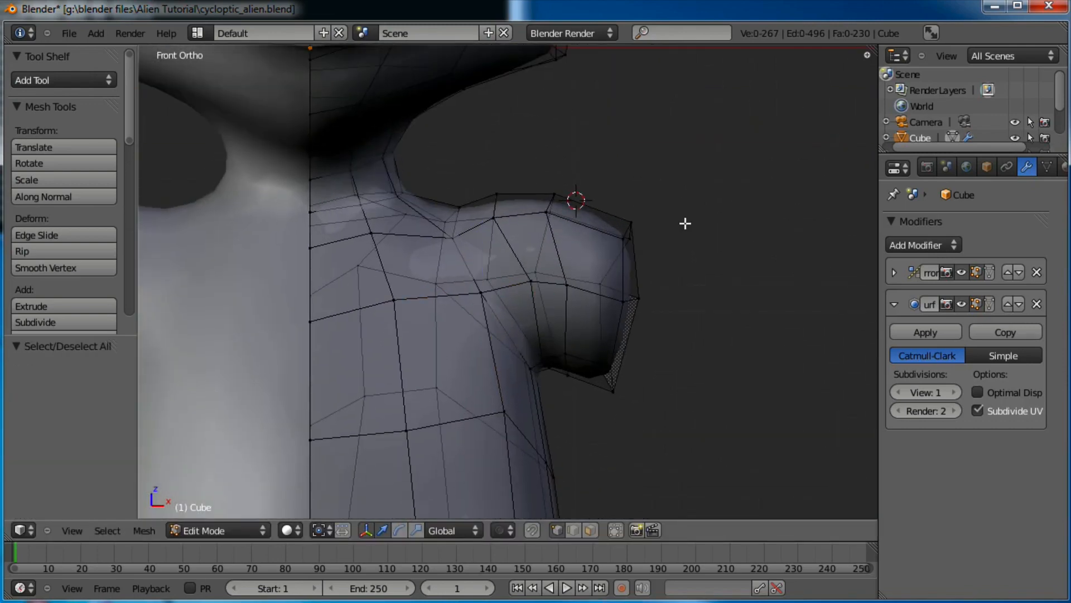
left_click_drag(590, 423, 591, 421)
key("g")
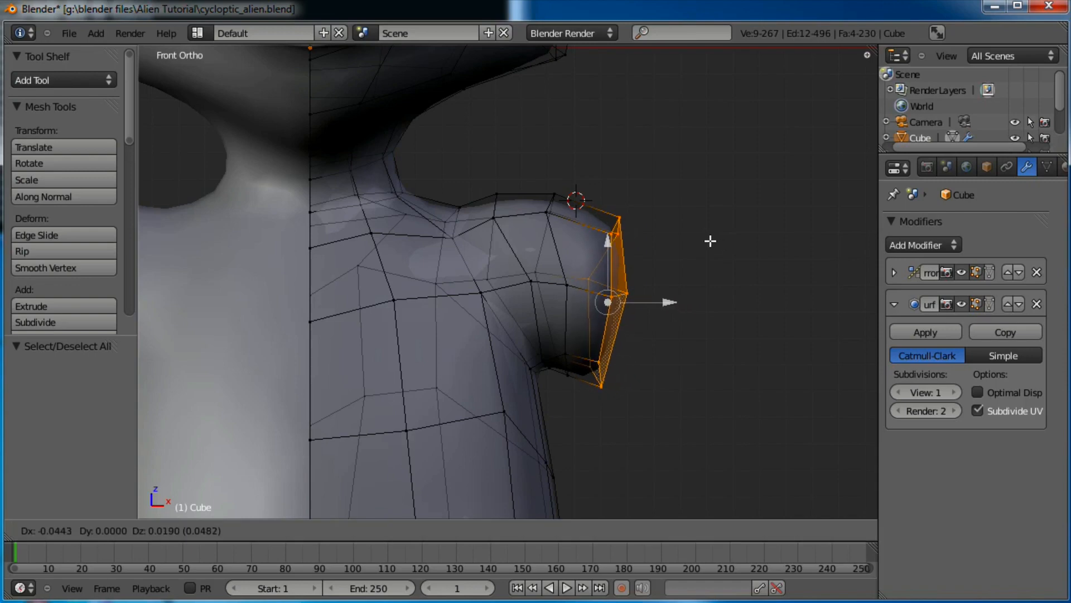
left_click(709, 242)
scroll(654, 285, "down", 2)
middle_click_drag(655, 285, 631, 225, "shift")
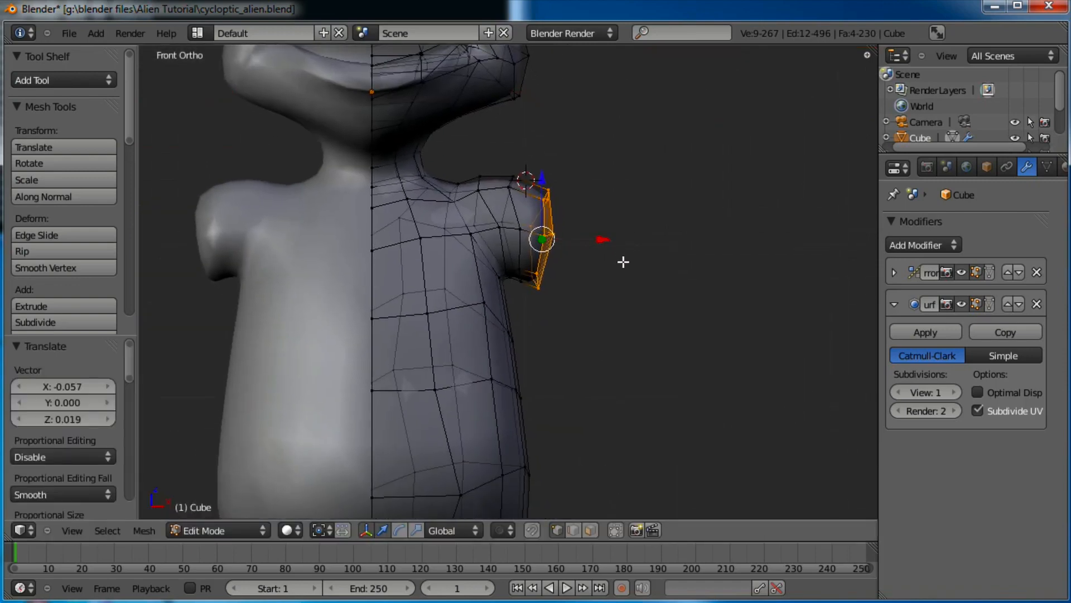
Extrude the shoulder loop into a first arm section and push its end further out
key("e")
left_click(694, 279)
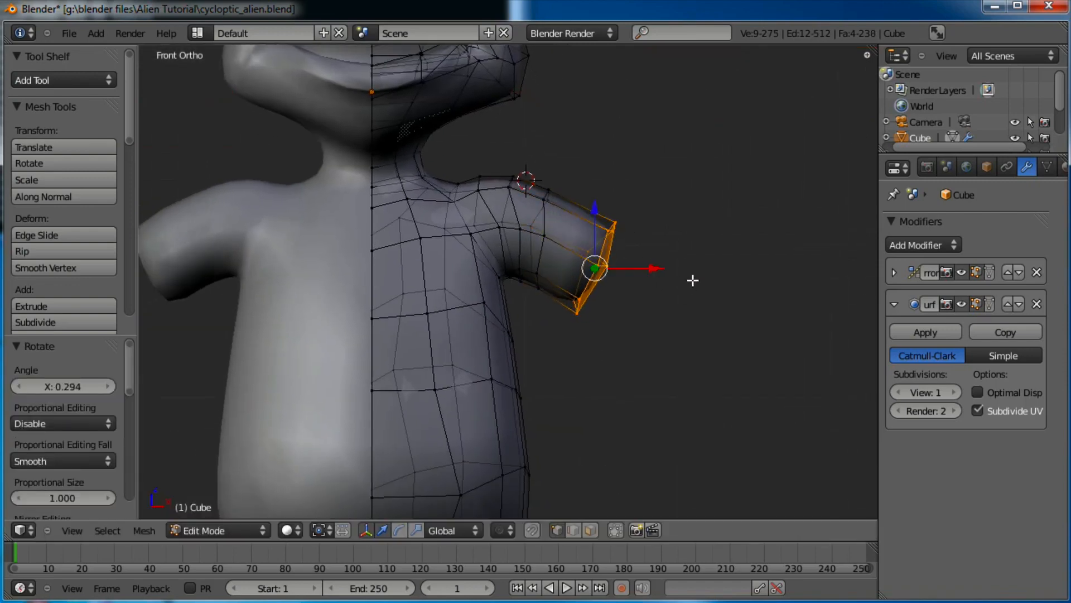
key("g")
left_click(669, 305)
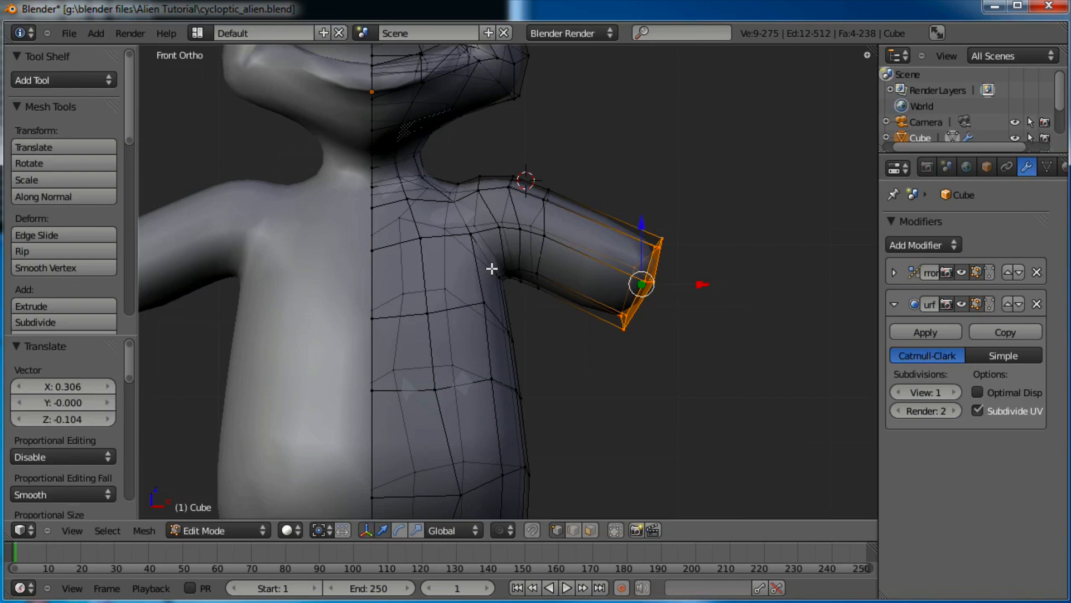
Shrink the arm end faces to 0.844 and extrude another arm section
scroll(513, 268, "down", 3)
scroll(594, 263, "up", 4)
middle_click_drag(593, 263, 569, 219, "shift")
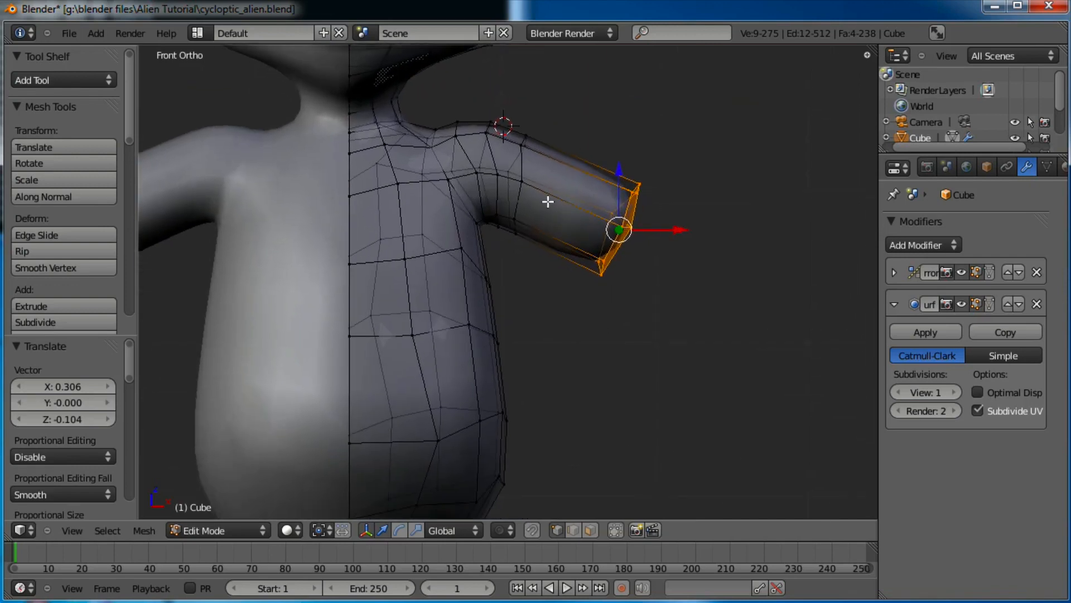
scroll(446, 206, "down", 2)
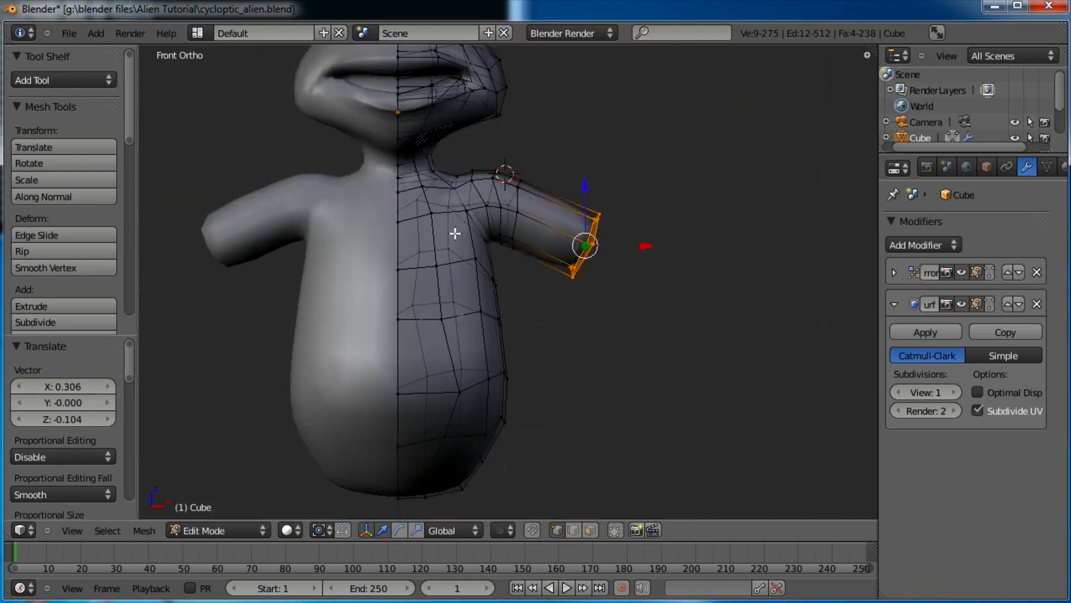
middle_click_drag(641, 246, 601, 260, "shift")
middle_click_drag(626, 224, 631, 243, "shift")
scroll(631, 243, "up", 1)
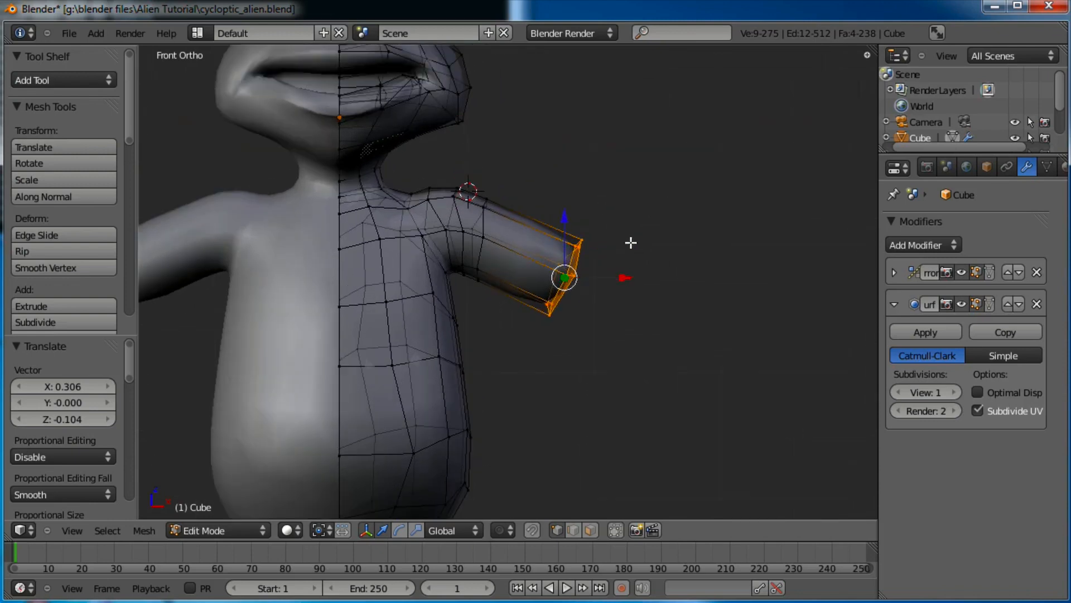
key("s")
left_click(624, 275)
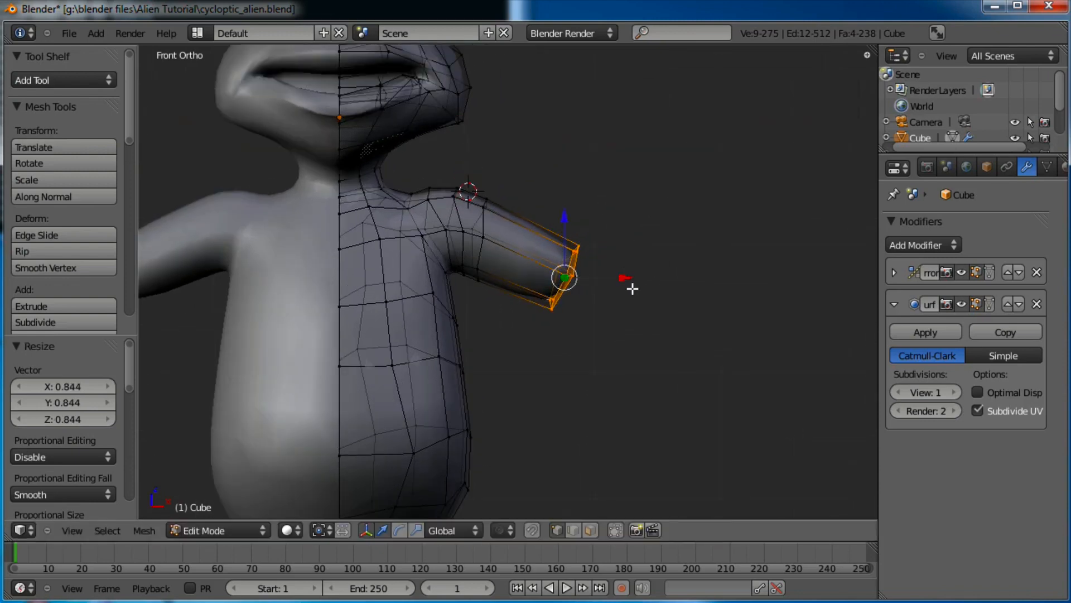
key("e")
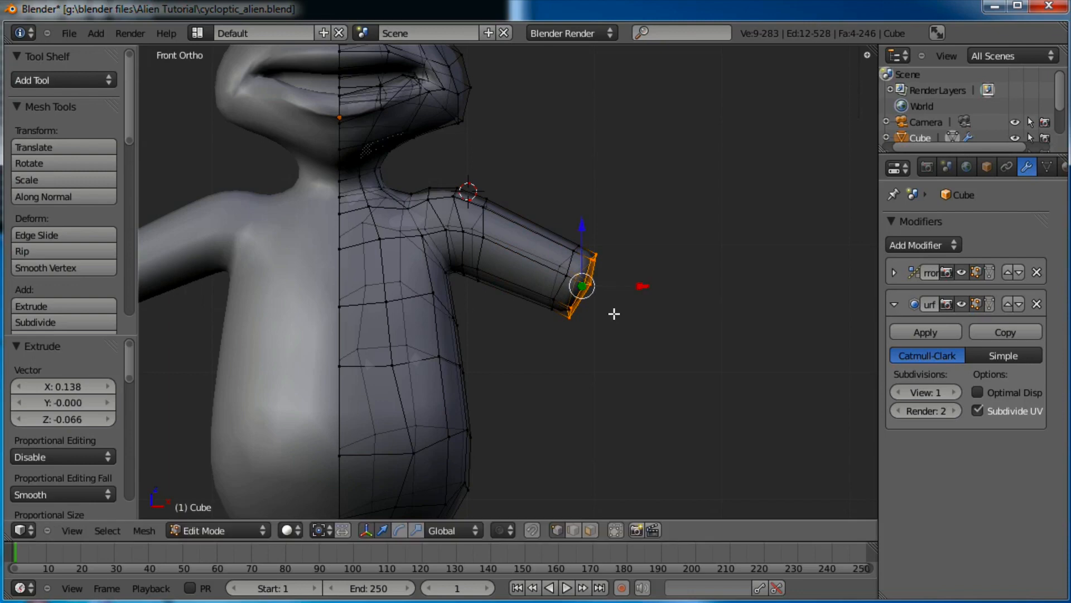
left_click(635, 327)
Extrude the arm end again and widen the new end to 1.194
middle_click_drag(642, 312, 660, 283)
key("KP_1")
scroll(660, 282, "down", 2)
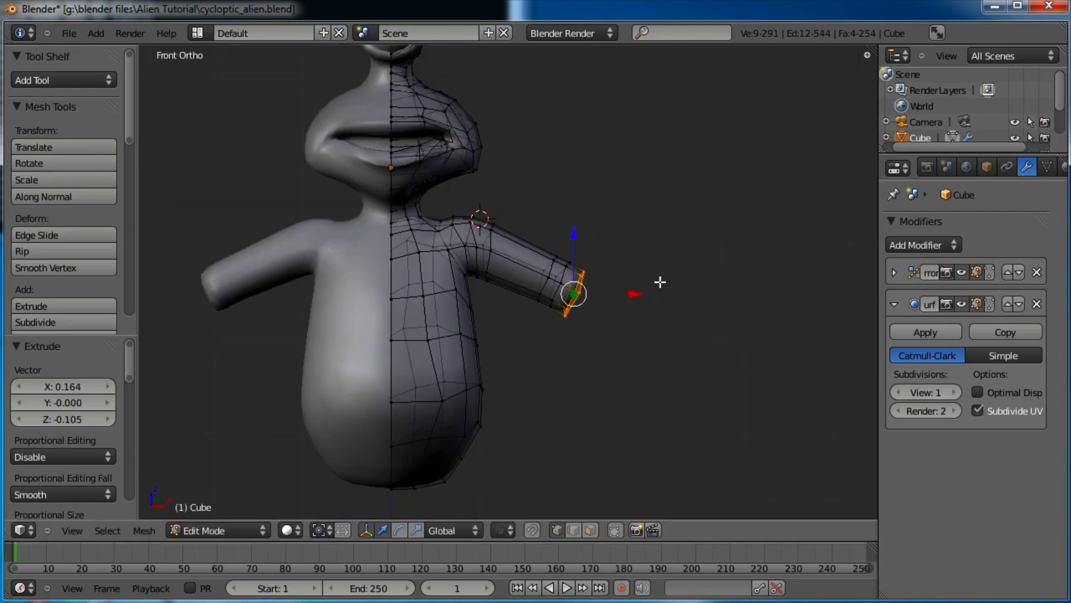
left_click_drag(660, 282, 617, 253)
scroll(582, 281, "up", 4)
key("e")
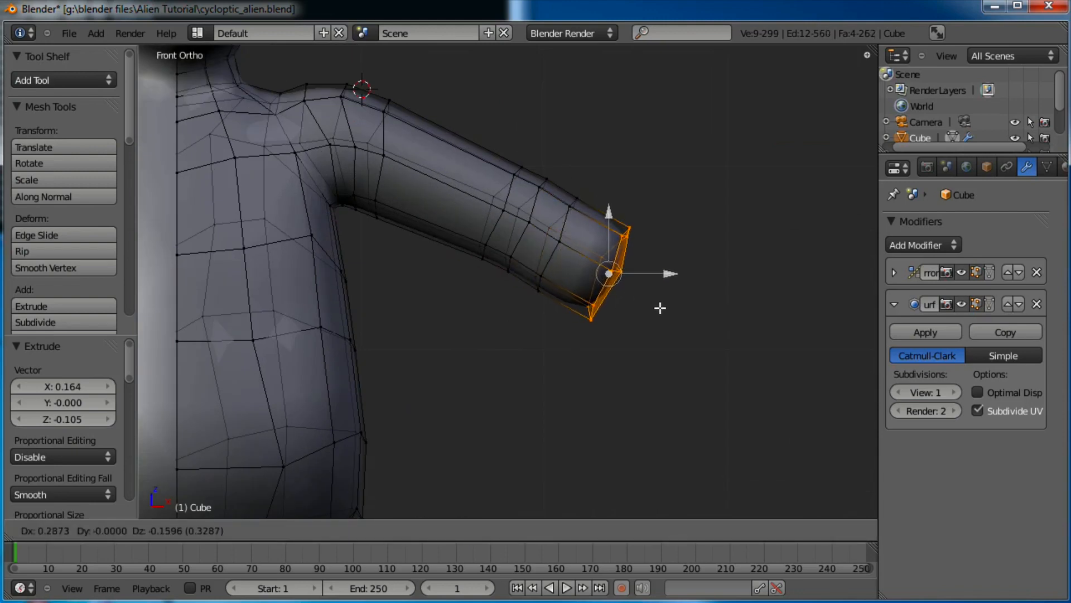
left_click(662, 306)
key("s")
left_click(679, 302)
Extrude a forearm section and taper its tip down to a 0.680 scale
scroll(679, 297, "down", 1)
scroll(679, 297, "down", 1)
middle_click_drag(666, 296, 673, 266, "shift")
key("e")
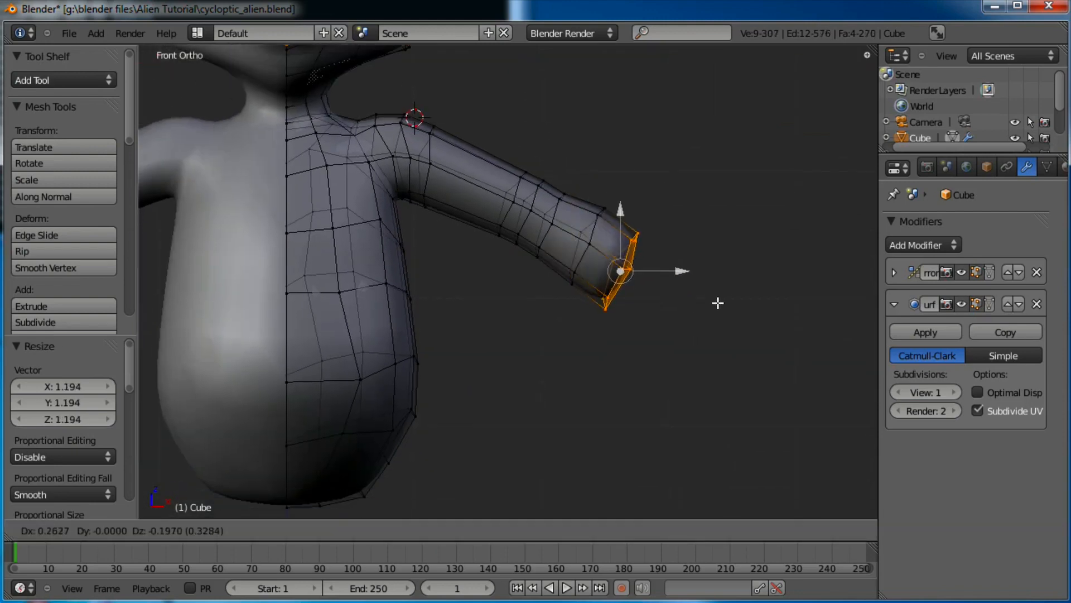
left_click(755, 323)
key("s")
left_click(725, 328)
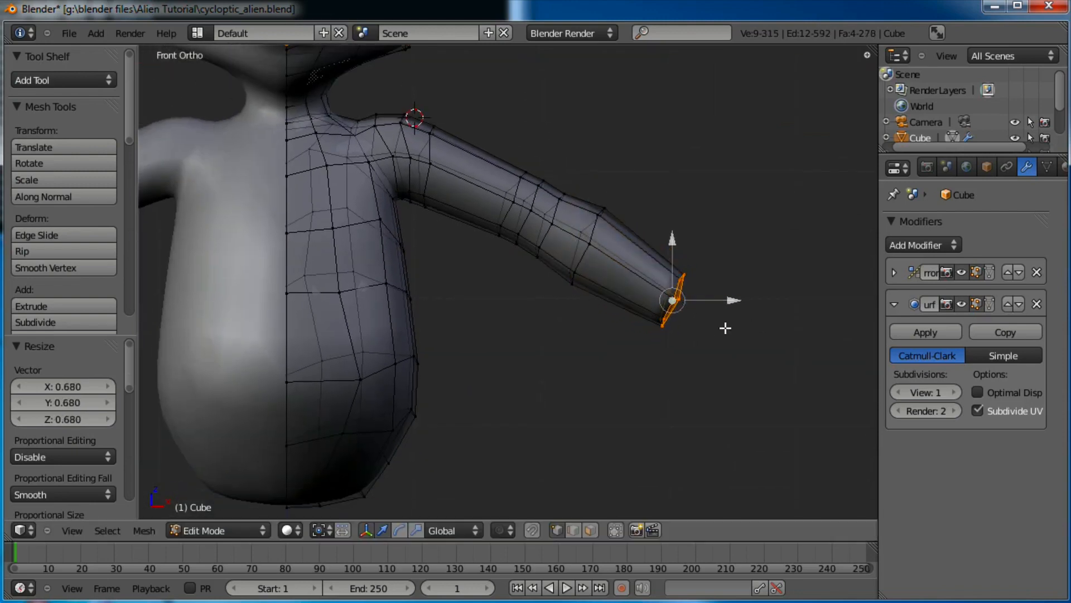
key("s")
left_click(734, 330)
Deselect the arm faces and orbit to inspect the arm from the side, then return to front view
key("a")
scroll(603, 216, "down", 3)
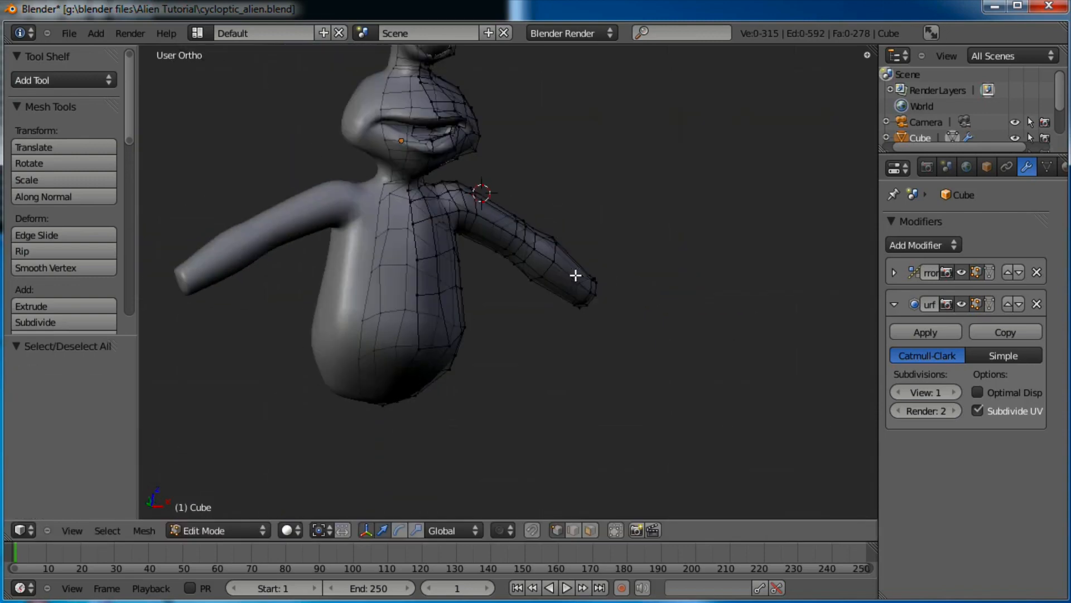
middle_click_drag(574, 277, 541, 344)
key("KP_1")
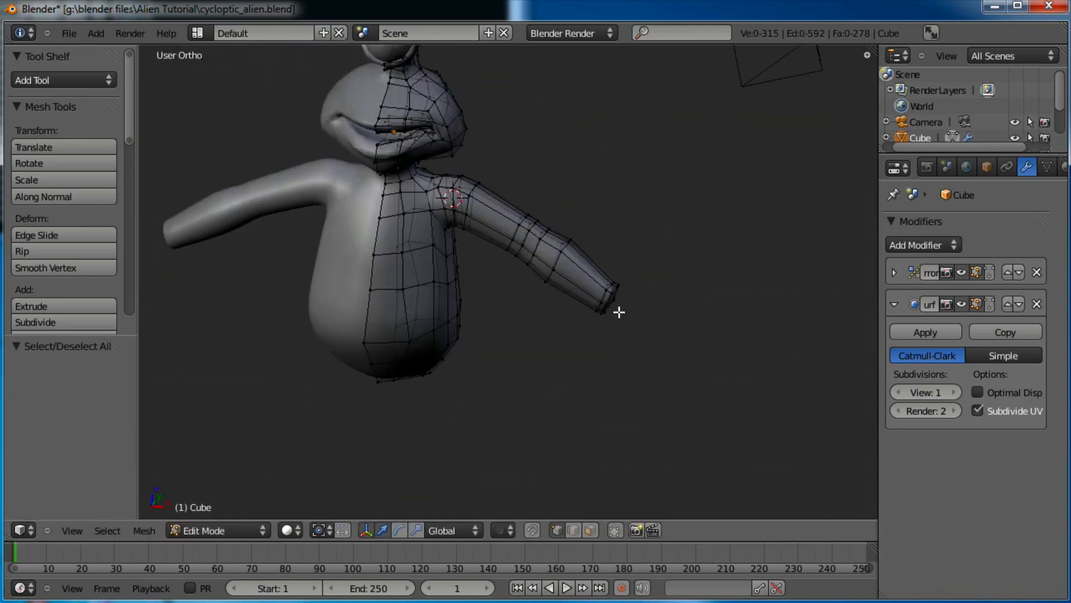
Box-select the shoulder vertices and move them to a new position
scroll(463, 195, "up", 2)
middle_click_drag(450, 183, 569, 232, "shift")
scroll(603, 337, "up", 2)
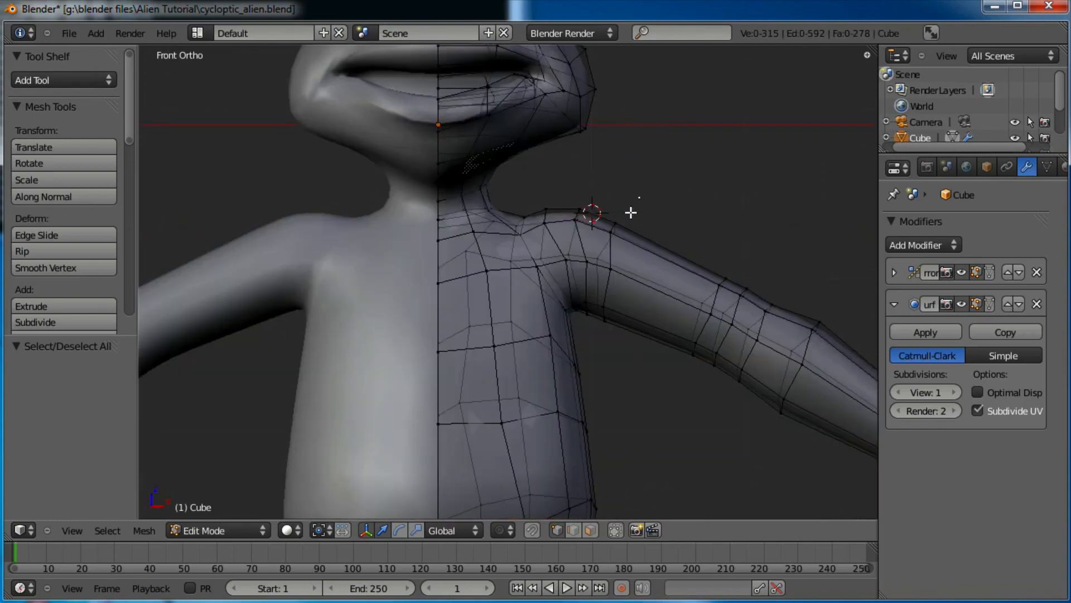
left_click_drag(511, 315, 511, 315)
key("g")
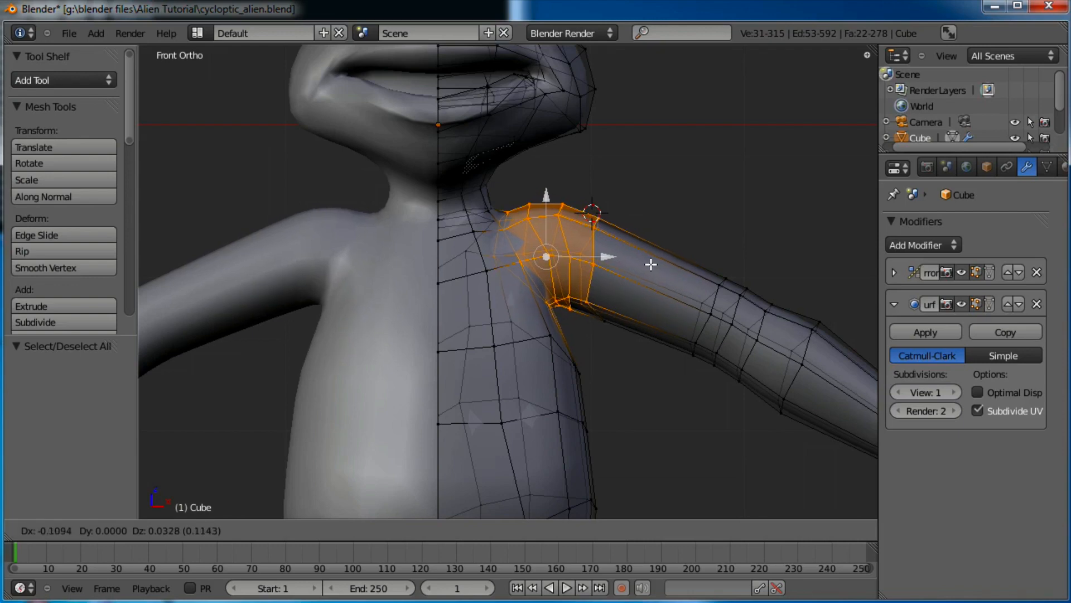
left_click(649, 267)
Select the armpit vertex and reposition it
scroll(629, 294, "up", 3)
key("a")
key("b")
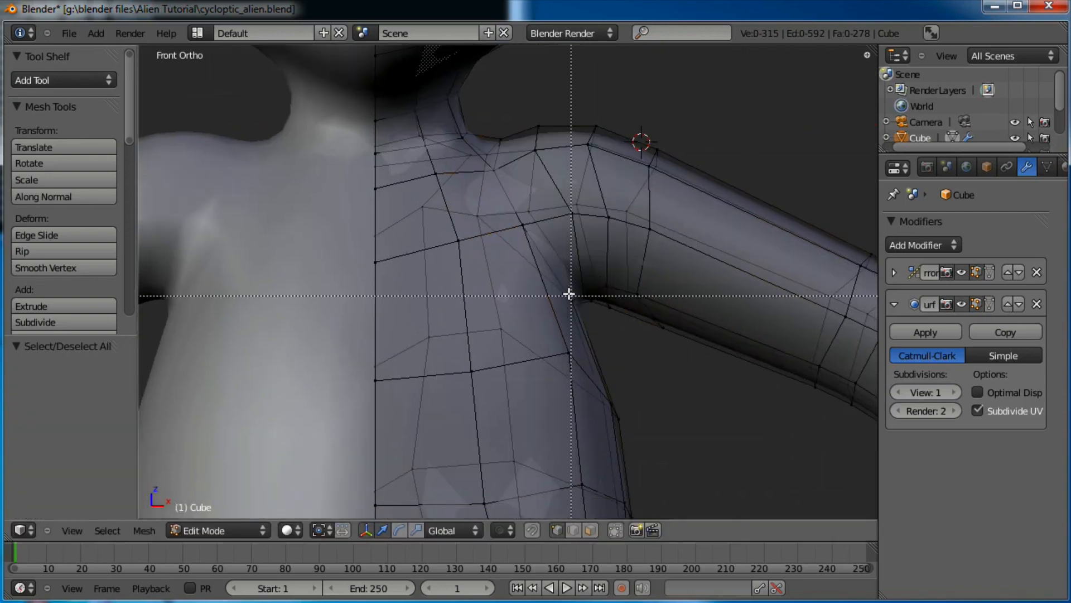
key("g")
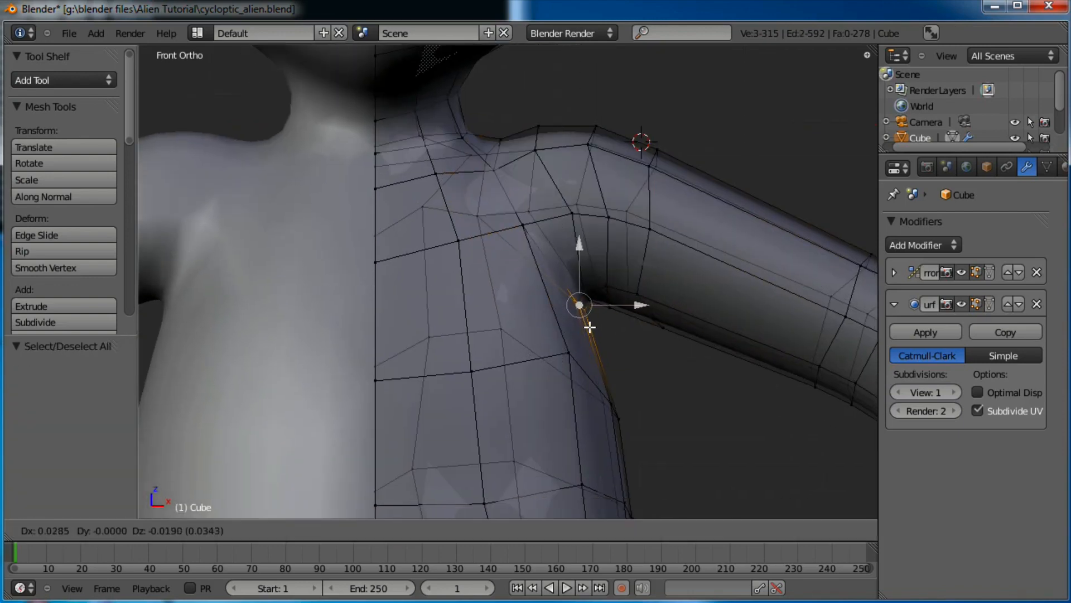
left_click(590, 327)
Lower the shoulder vertex and nudge its neighbouring vertex down and right
scroll(571, 255, "down", 2)
key("g")
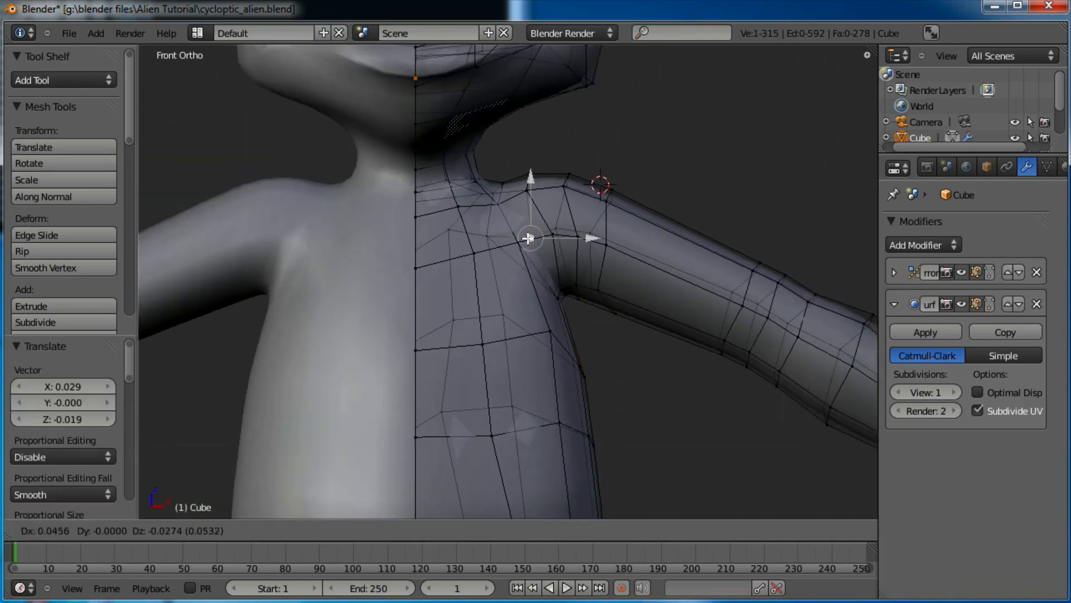
left_click(522, 244)
key("g")
left_click(563, 243)
right_click(525, 249)
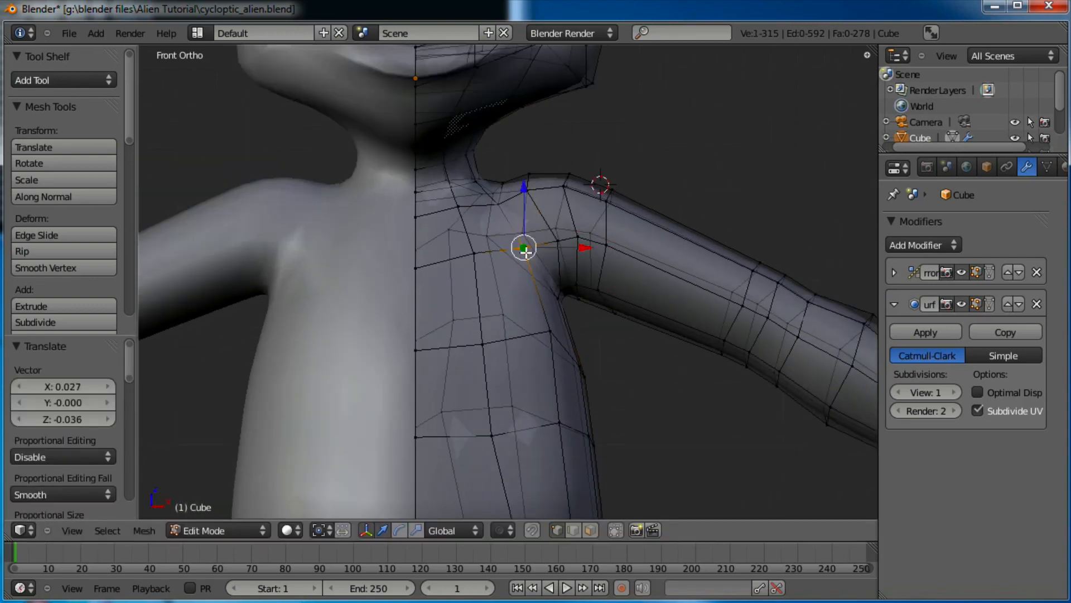
key("g")
left_click(531, 254)
scroll(552, 245, "down", 2)
Slim the upper-arm edge loop to 0.832, shift it, then scale it to 0.897
key("a")
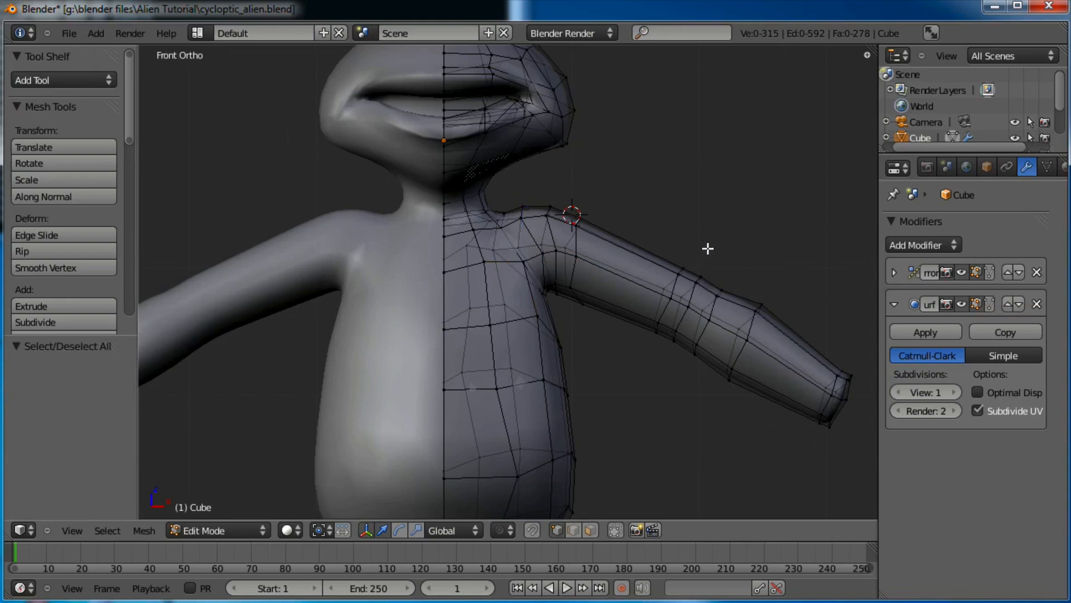
scroll(627, 211, "down", 2, "shift")
scroll(619, 199, "up", 1)
key("b")
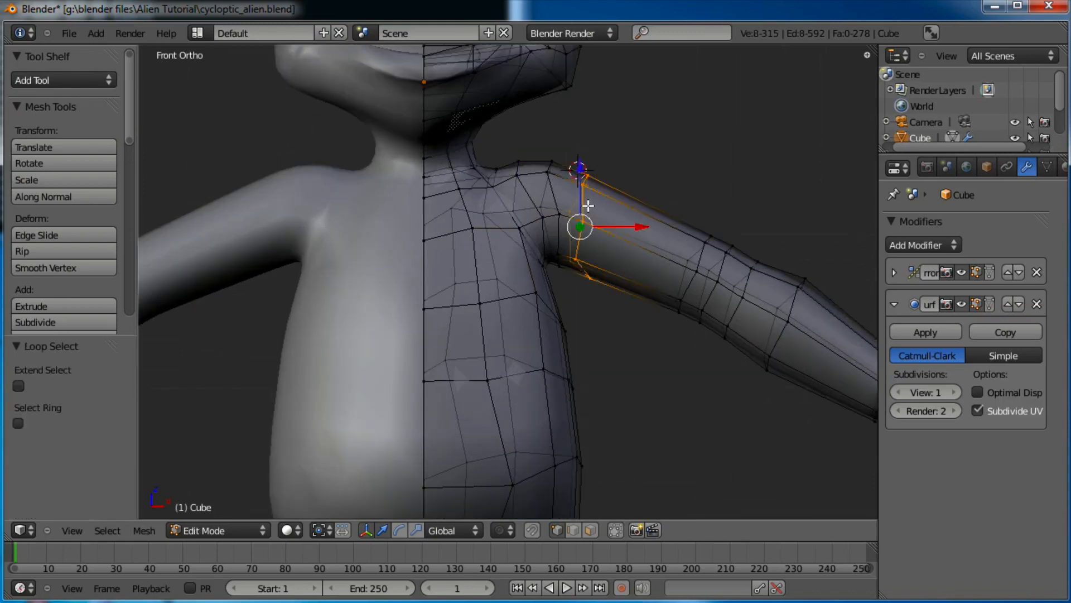
key("s")
left_click(647, 195)
key("g")
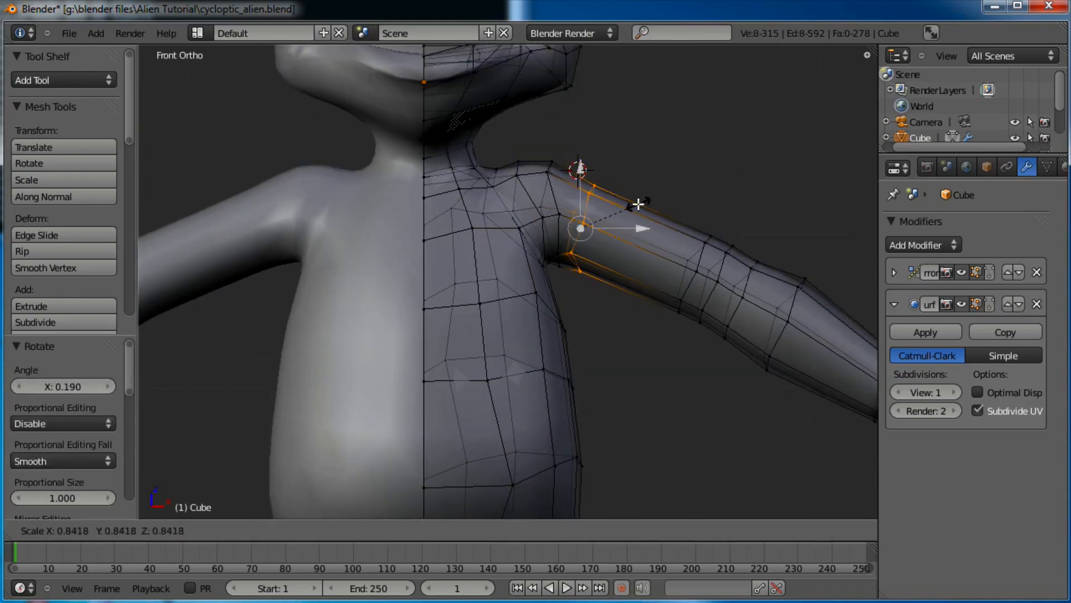
left_click(639, 213)
key("s")
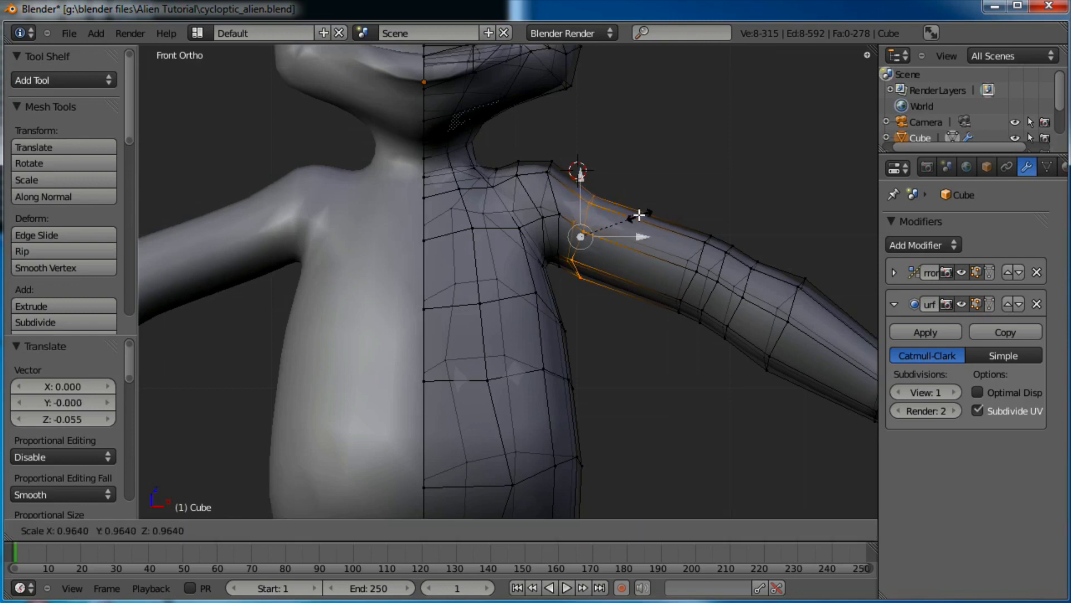
left_click(635, 216)
Tilt, shift and shrink the neighbouring shoulder edge loop to 0.952
right_click(554, 235, "alt")
key("r")
left_click(606, 167)
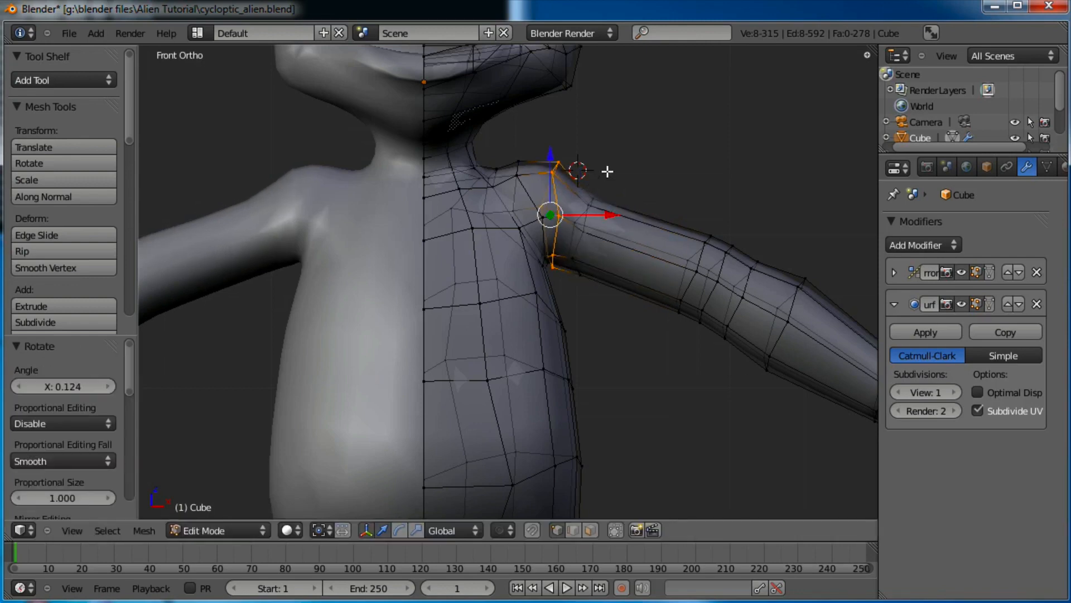
key("g")
left_click(616, 173)
key("s")
left_click(616, 177)
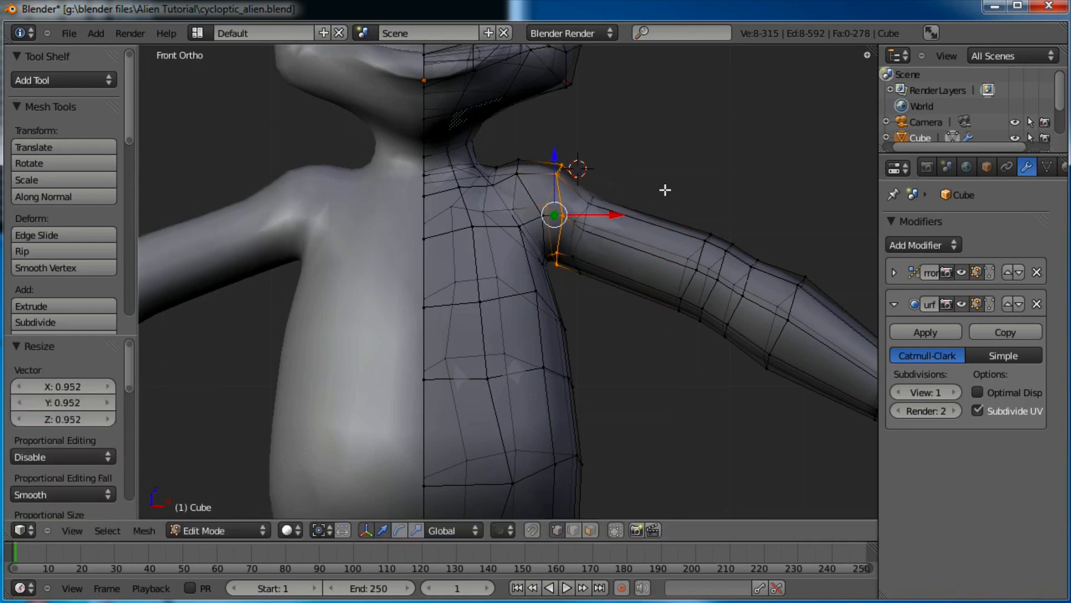
Narrow a mid upper-arm edge loop to 0.755 and reposition it, then deselect
middle_click_drag(665, 189, 645, 217, "shift")
right_click(648, 217, "alt")
key("s")
left_click(696, 200)
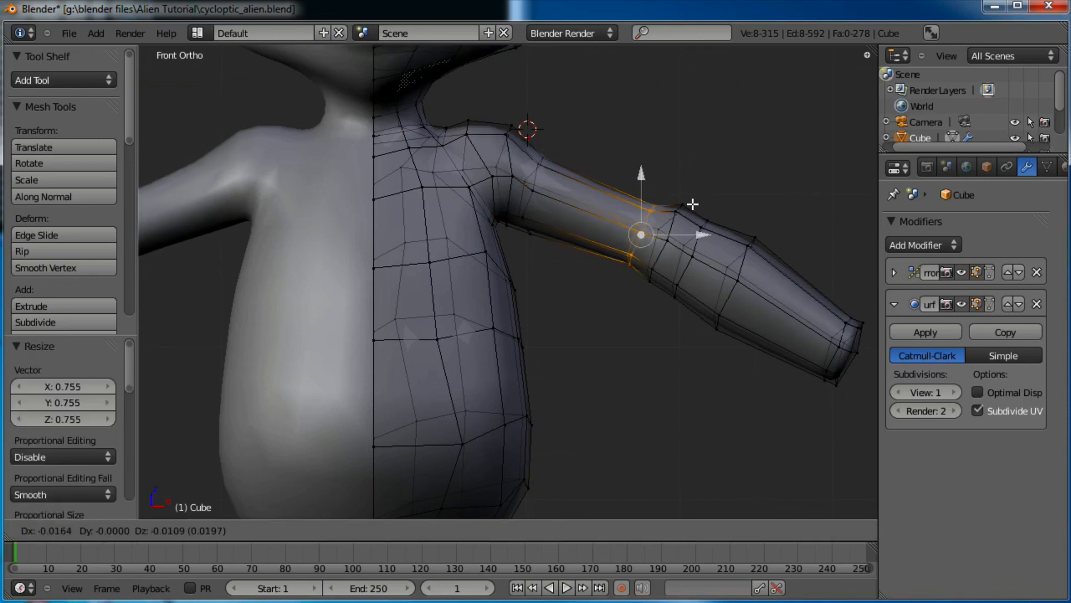
key("g")
left_click(692, 217)
scroll(700, 235, "down", 2)
scroll(655, 246, "up", 2)
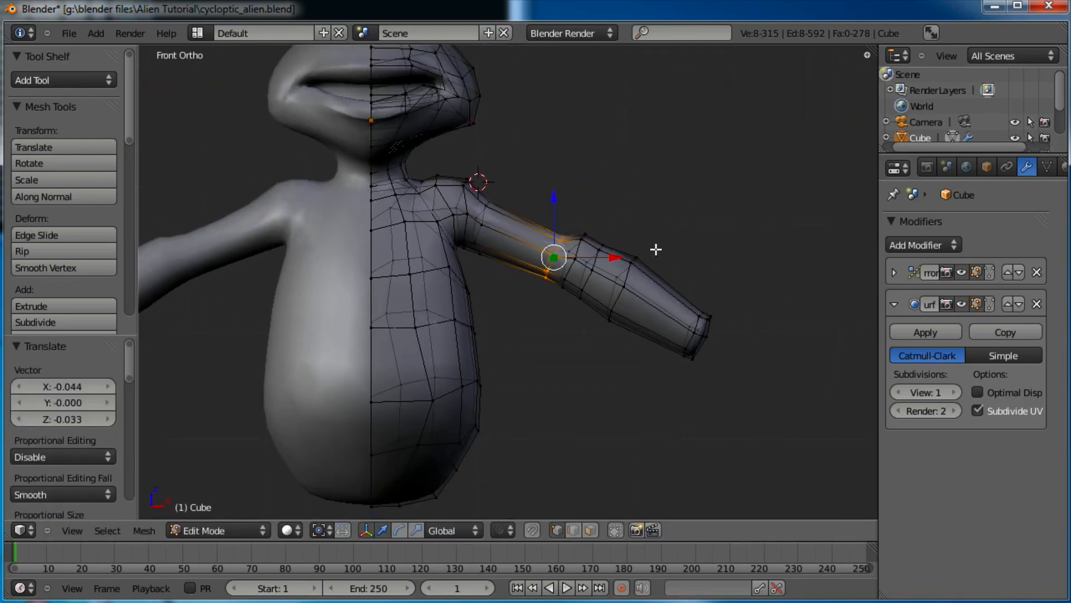
key("a")
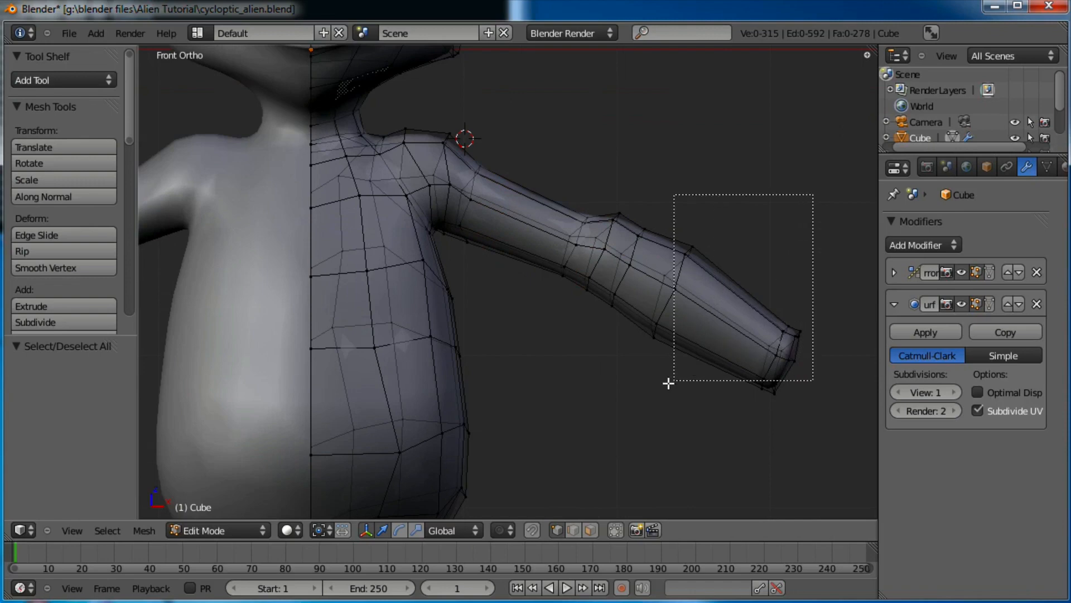
Select the forearm and wrist vertices and raise them slightly along Z
left_click_drag(594, 401, 594, 401)
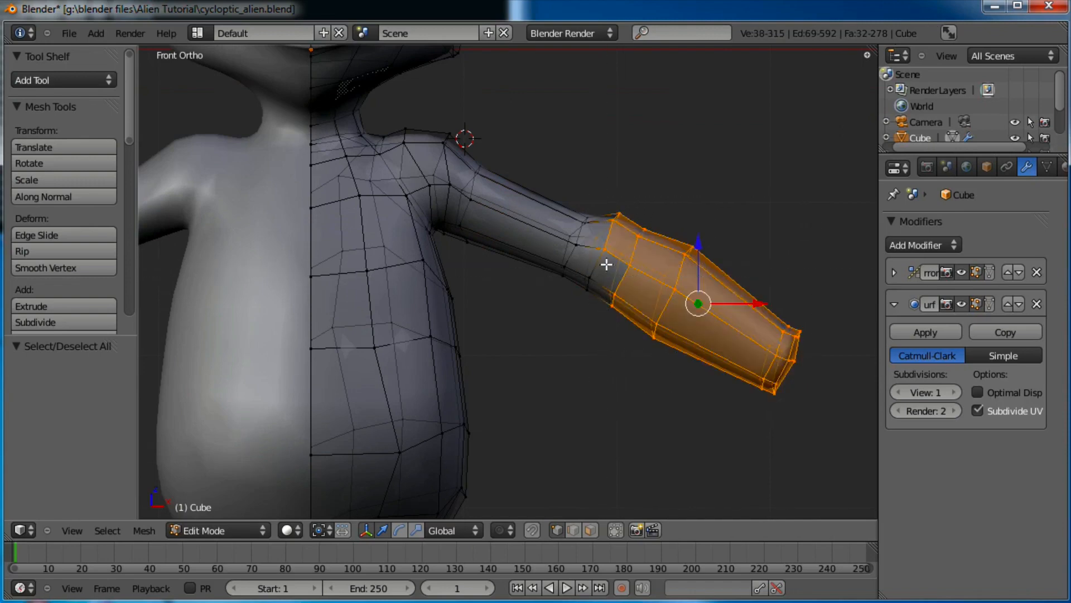
key("b")
left_click_drag(606, 264, 562, 315)
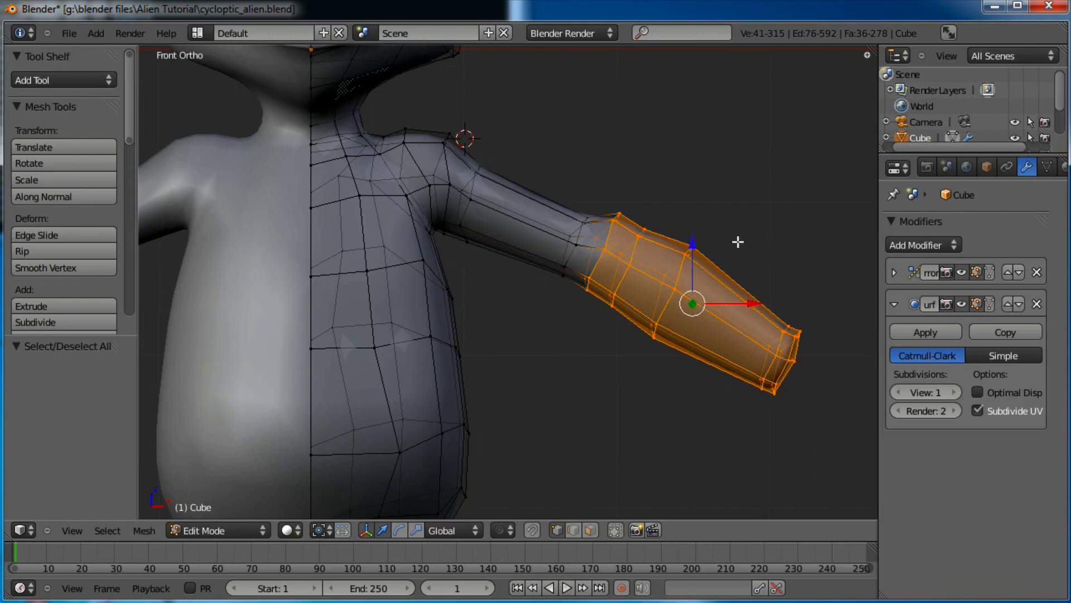
key("g")
key("z")
left_click(785, 240)
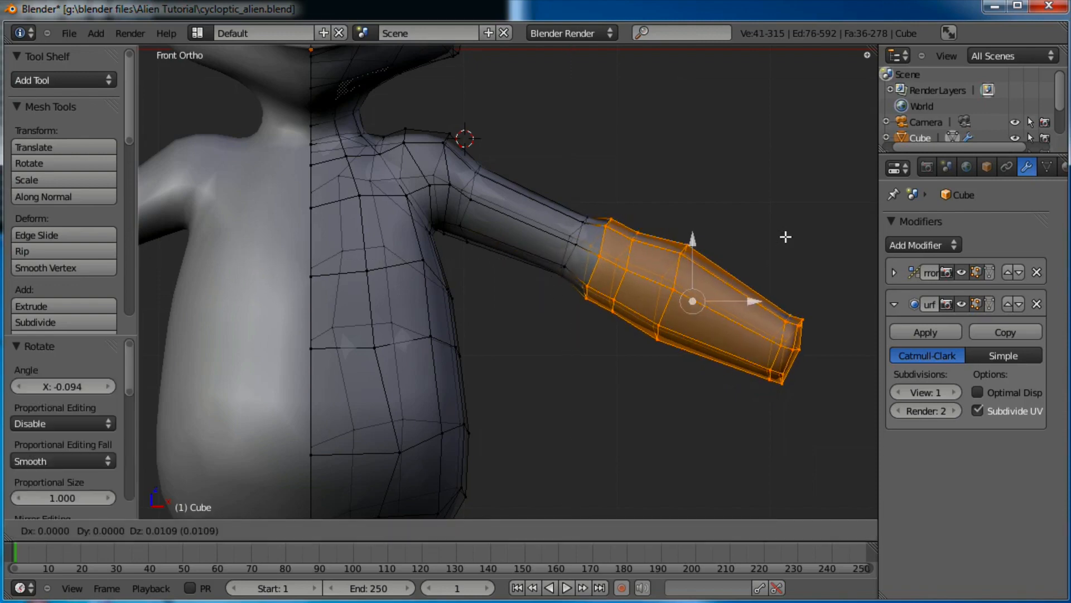
Form the elbow by scaling three forearm loops to 1.149, 0.876 and 0.904
right_click(640, 266, "alt")
key("s")
left_click(670, 250)
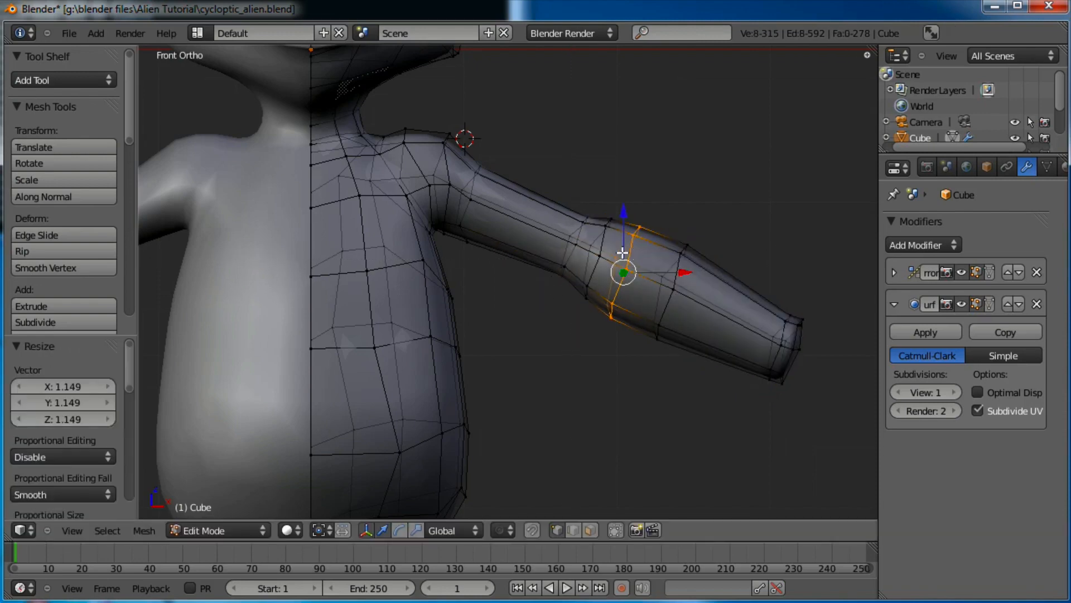
right_click(601, 244, "alt")
key("s")
left_click(662, 236)
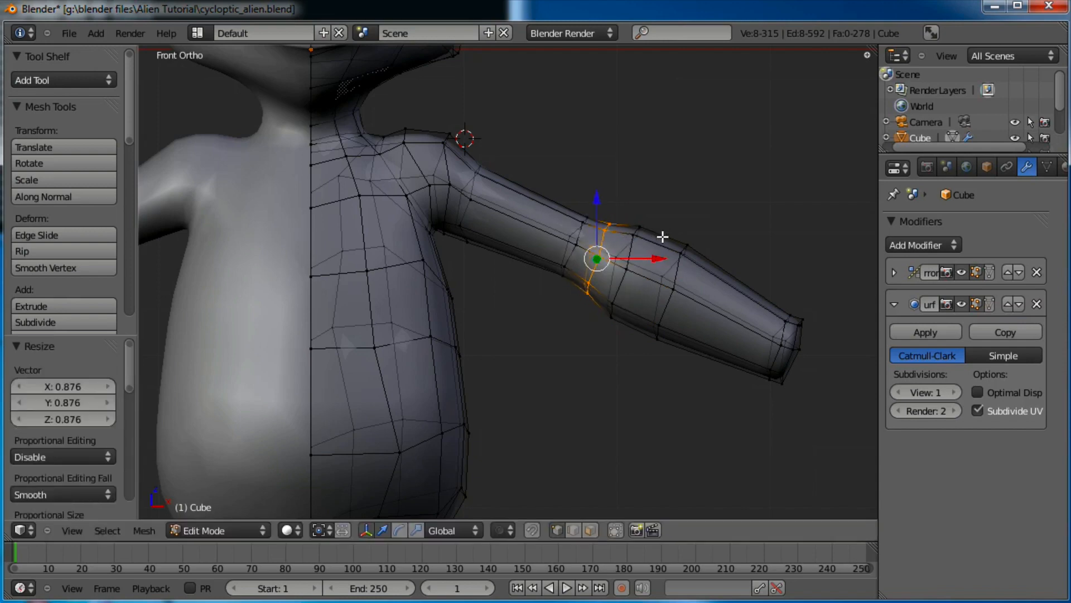
right_click(678, 277, "alt")
key("s")
left_click(710, 266)
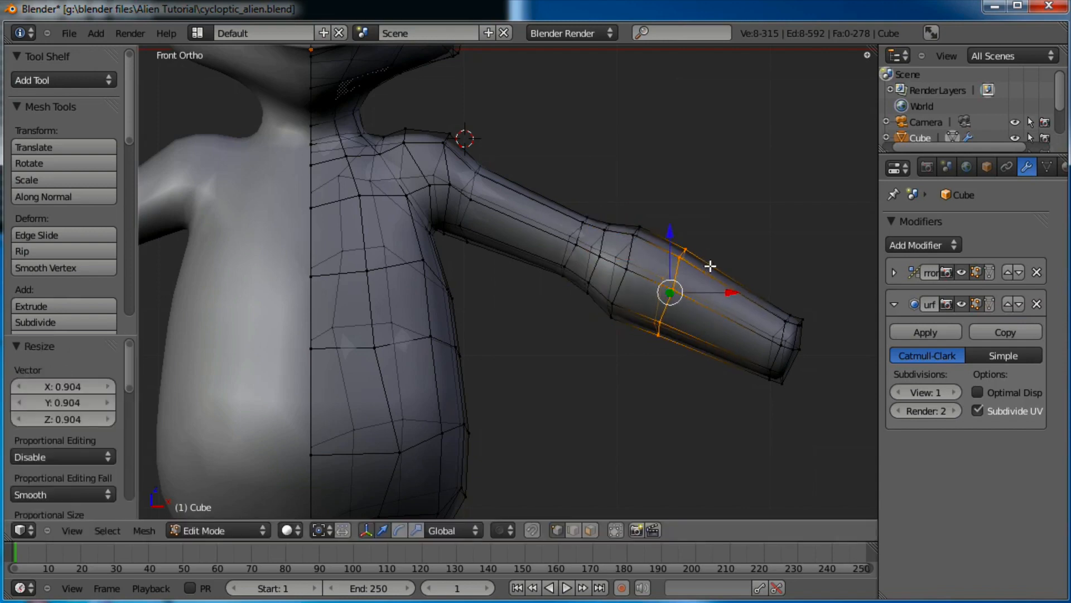
Return to Object Mode and orbit to view the whole smoothed alien
key("Tab")
scroll(697, 262, "down", 6)
middle_click_drag(693, 263, 553, 322)
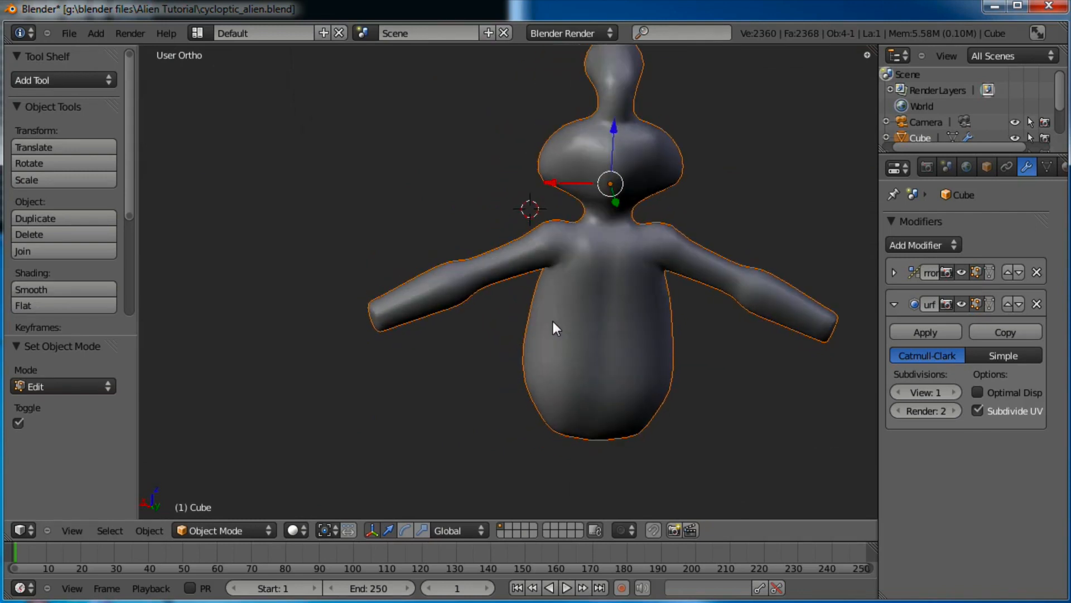
In top view and Edit Mode, box-select the forearm end of the arm
key("KP_7")
scroll(574, 287, "up", 4)
key("Tab")
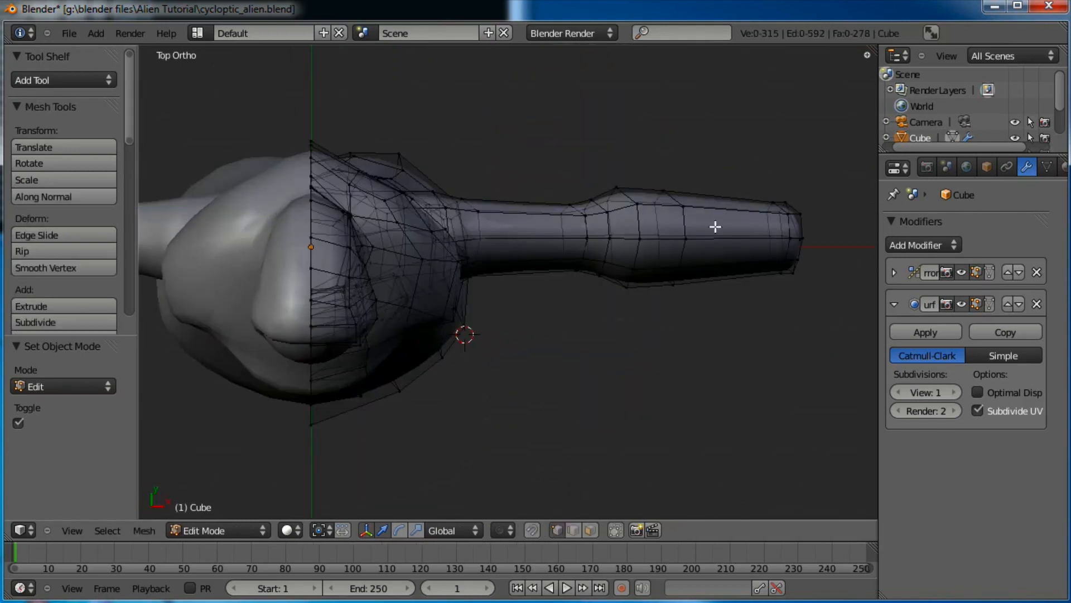
middle_click_drag(716, 227, 619, 269, "shift")
key("a")
key("a")
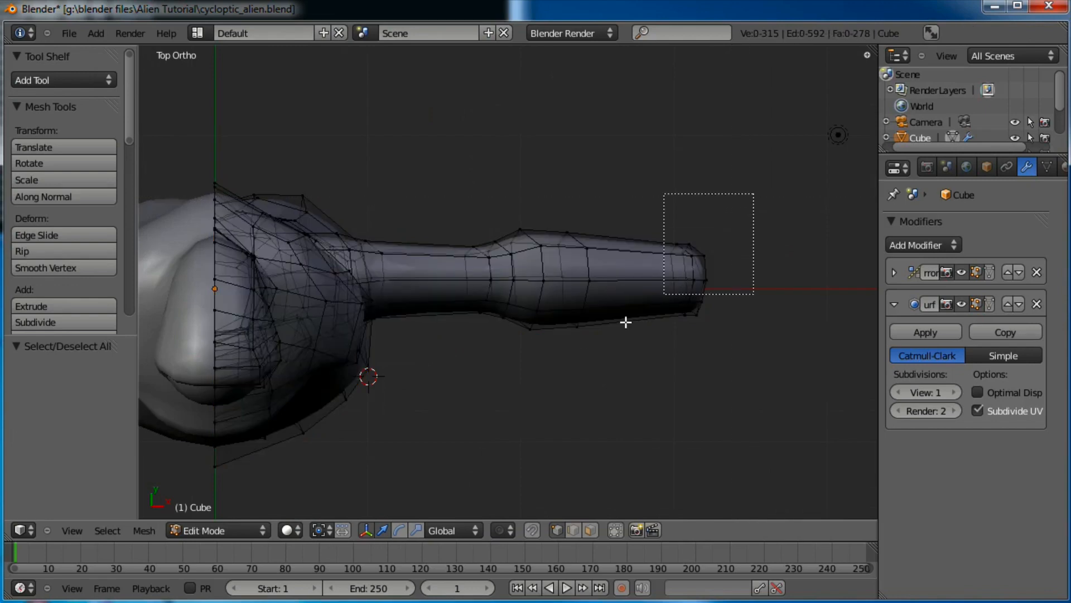
left_click_drag(492, 367, 492, 367)
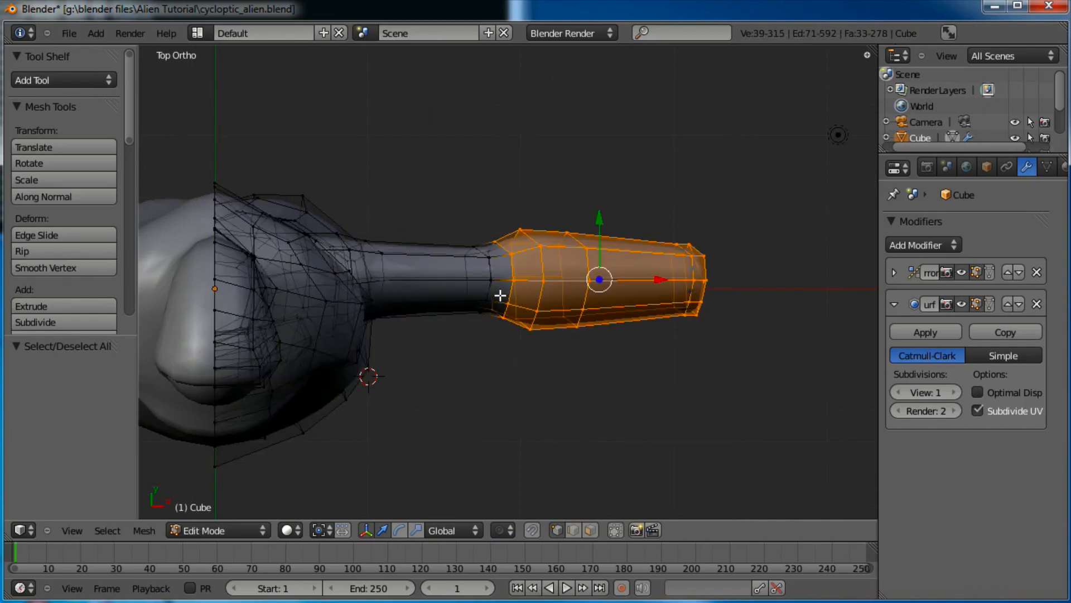
Rotate and move the forearm in two passes to angle it down and inward
key("r")
left_click(728, 211)
key("g")
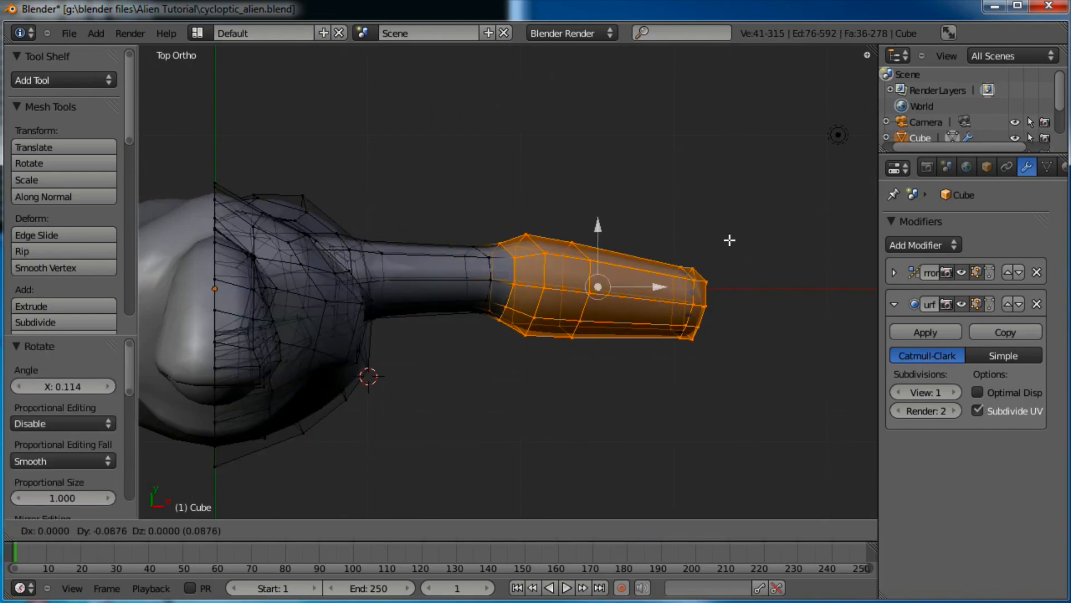
left_click(730, 242)
key("r")
left_click(728, 266)
key("g")
left_click(726, 276)
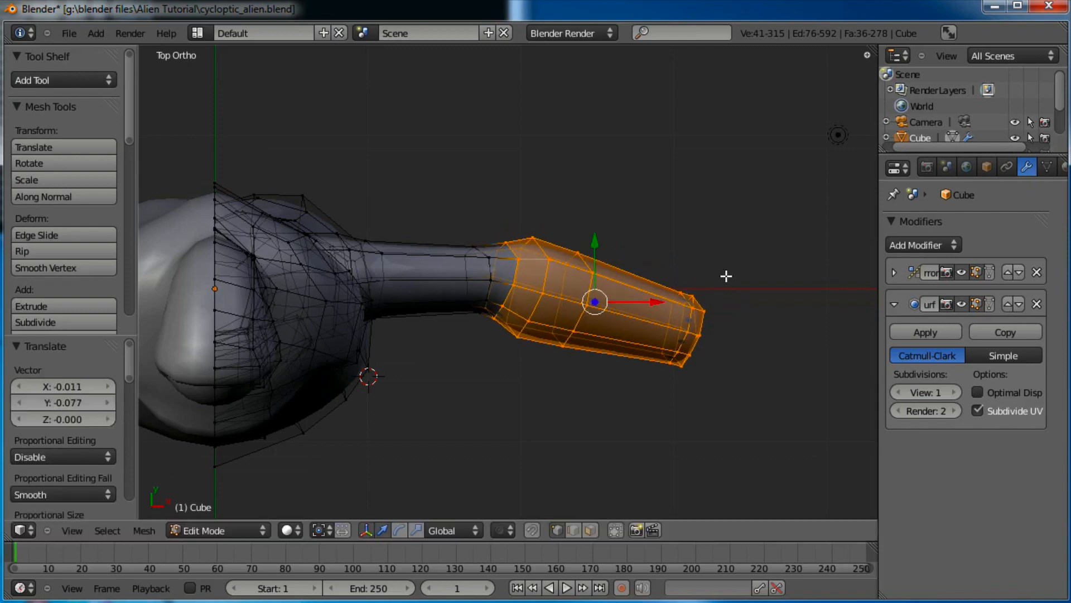
Nudge an elbow vertex to refine the joint, then view the result in Object Mode
middle_click_drag(519, 282, 497, 199)
right_click(519, 259)
key("g")
left_click(501, 212)
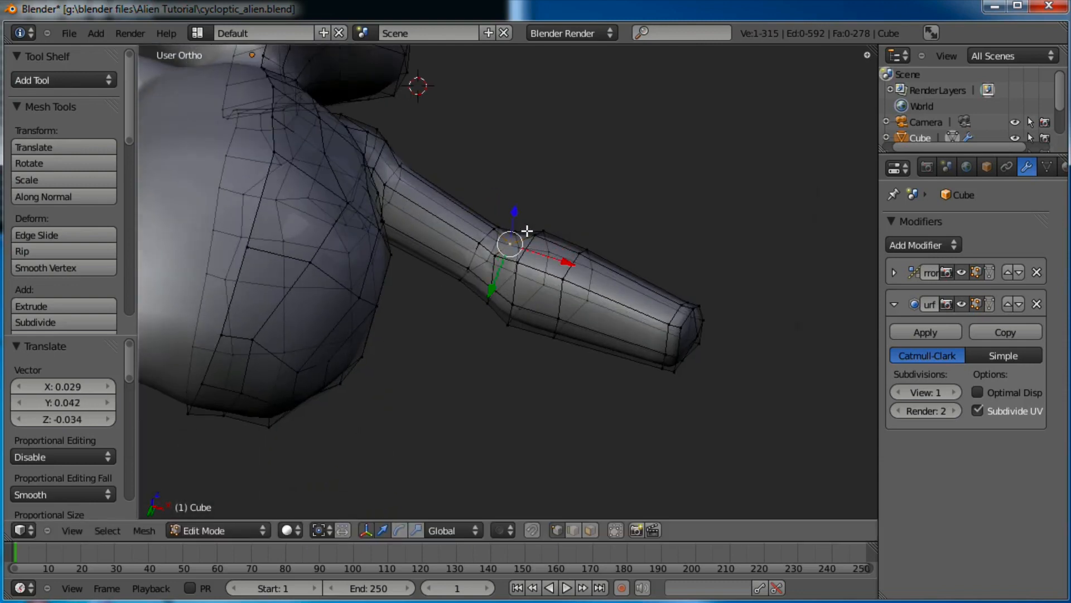
key("Tab")
middle_click_drag(540, 236, 527, 306)
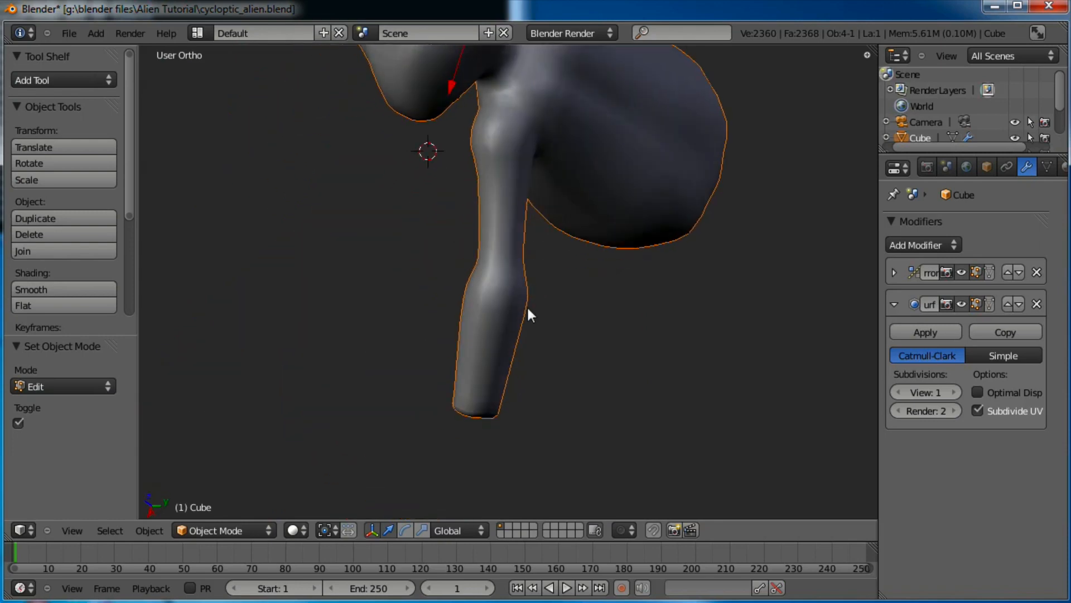
Nudge the elbow vertices slightly along Y, then check the bent arm in Object Mode
key("Tab")
scroll(531, 291, "up", 3)
key("g")
key("y")
left_click(516, 243)
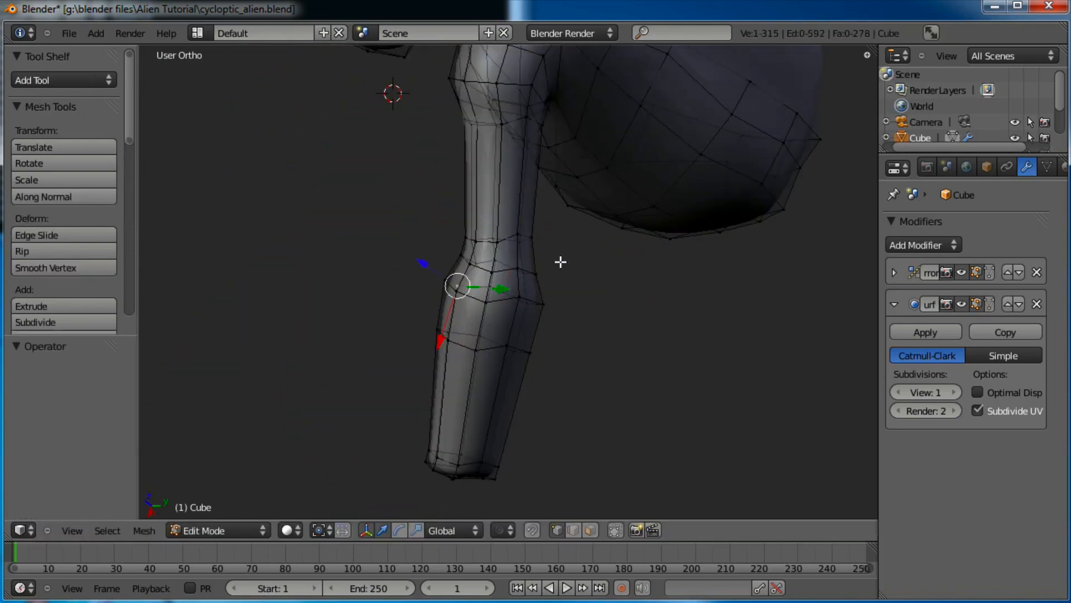
middle_click_drag(517, 262, 634, 289)
key("g")
left_click(611, 290)
key("Tab")
scroll(623, 214, "down", 2)
middle_click_drag(625, 293, 650, 249)
scroll(650, 249, "up", 3)
Back in Edit Mode, box-select the forearm vertices from the front view
key("Tab")
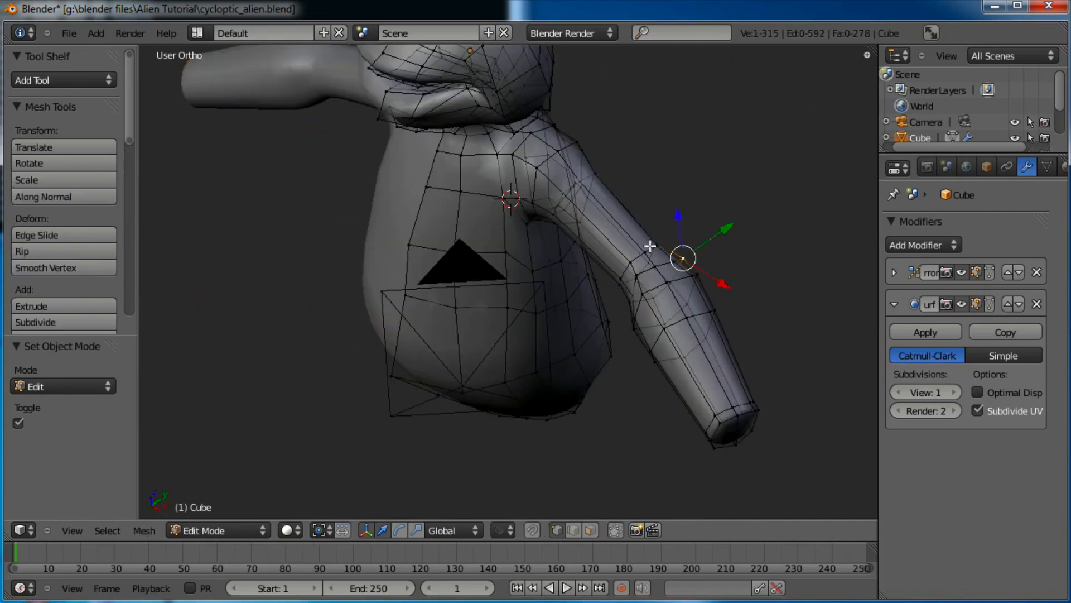
key("KP_7")
key("KP_1")
middle_click_drag(714, 239, 639, 285, "shift")
key("a")
key("b")
left_click_drag(747, 210, 616, 371)
left_click_drag(517, 420, 521, 416)
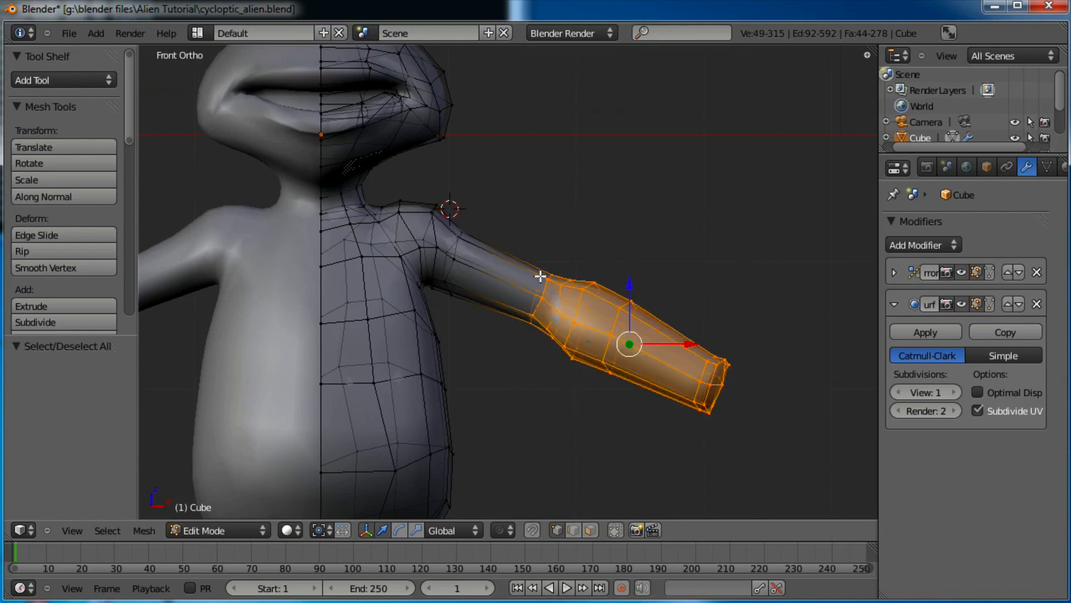
Add the upper arm, the shoulder edge loop and a missed arm vertex to the selection
left_click_drag(436, 291, 436, 291)
scroll(429, 234, "up", 2)
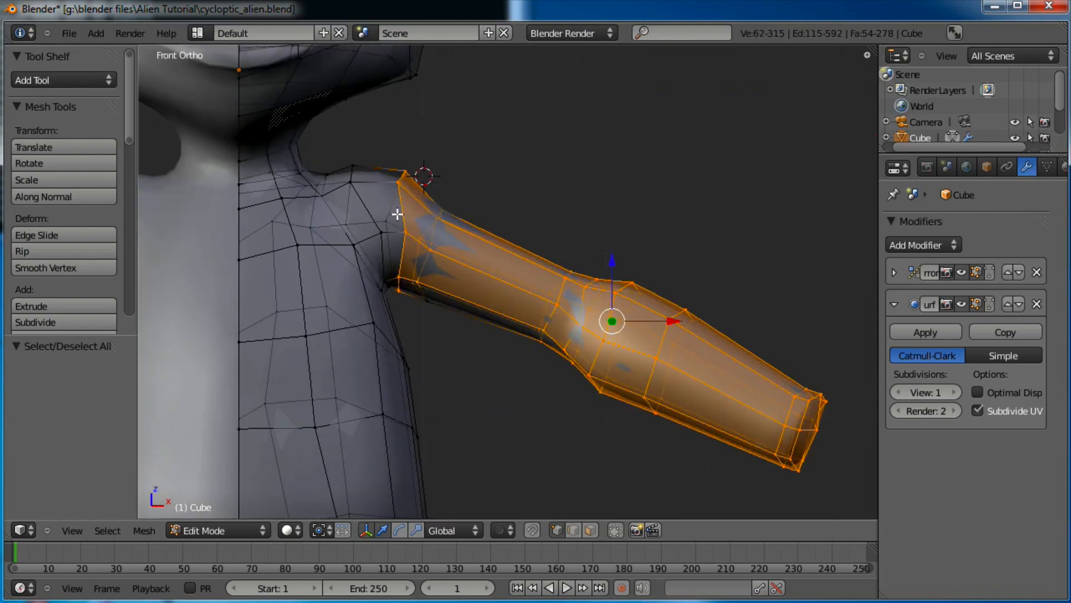
right_click(374, 208, "alt+shift")
middle_click_drag(406, 214, 656, 373)
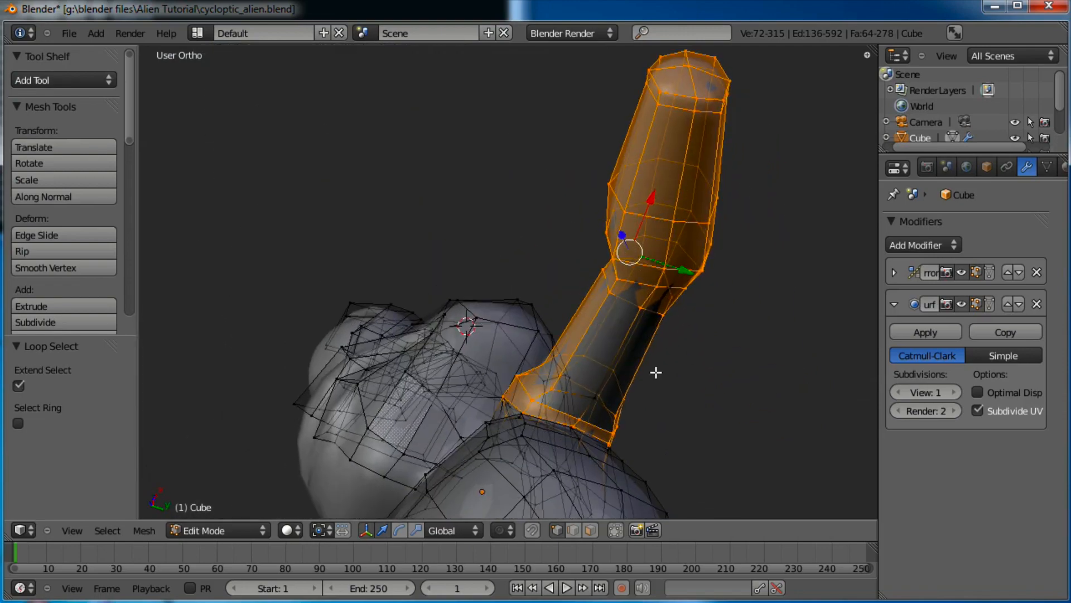
right_click(593, 395, "shift")
middle_click_drag(583, 239, 575, 457)
Move the arm up and outward, rotate it in top view, and shift it 0.119 along Y
key("g")
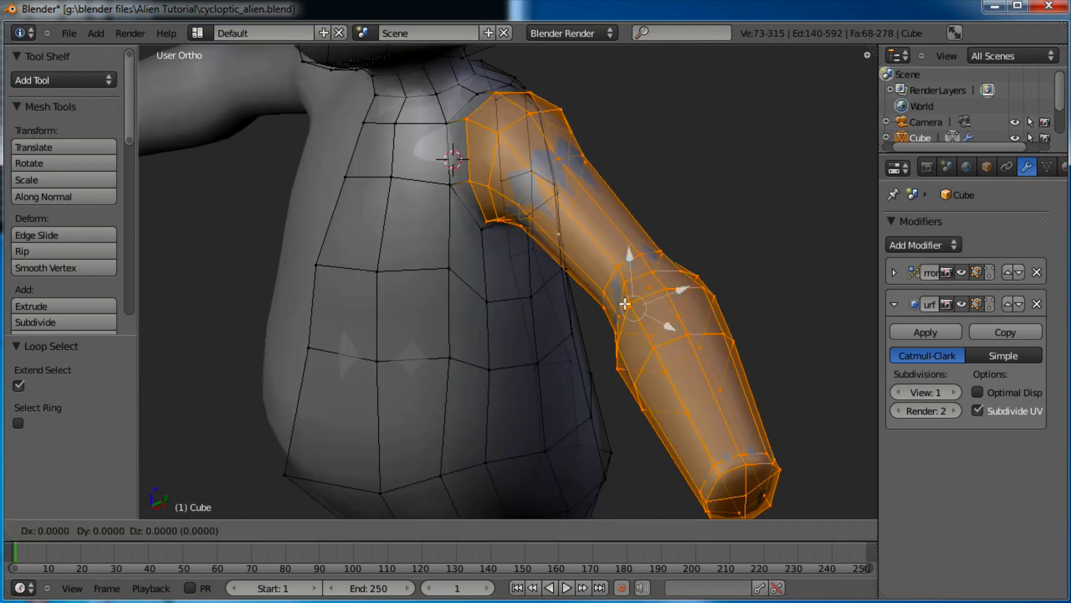
left_click(648, 187)
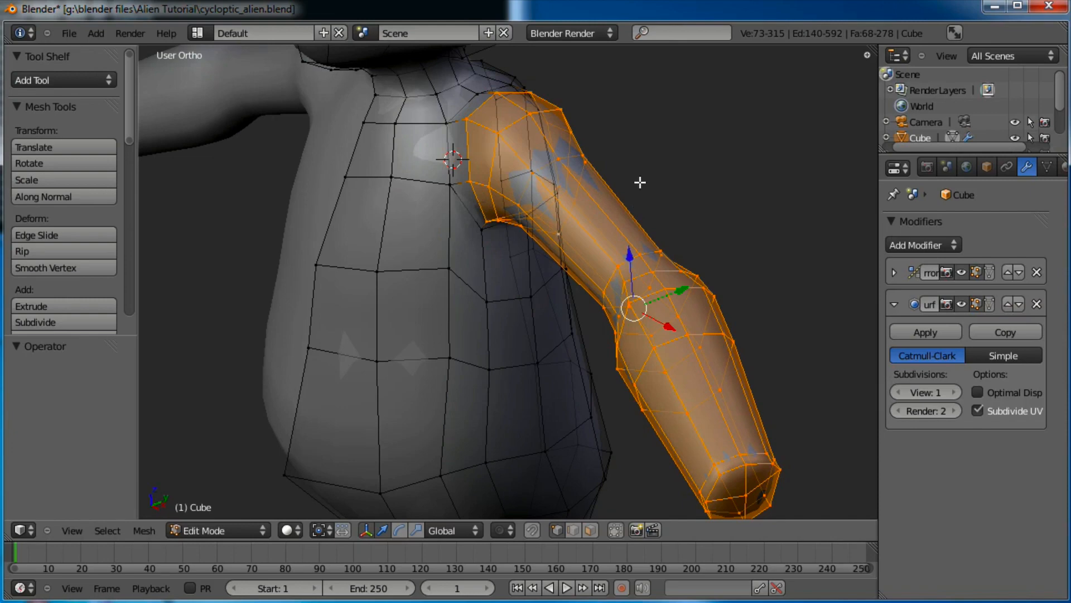
middle_click_drag(640, 183, 548, 319, "shift")
key("KP_7")
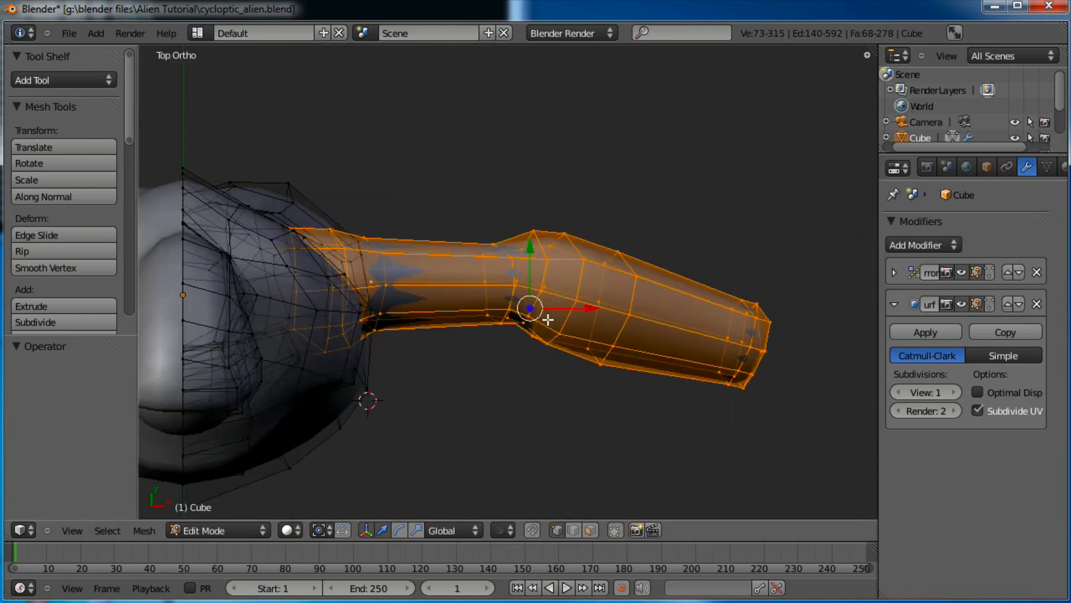
key("r")
left_click(744, 273)
key("g")
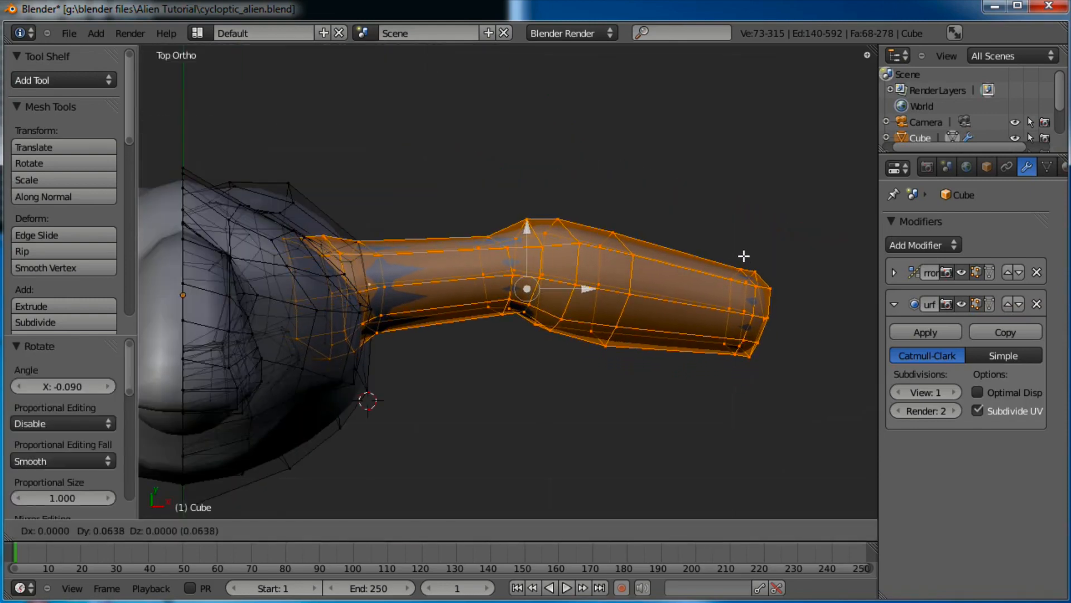
left_click(743, 248)
middle_click_drag(744, 246, 487, 256)
Check the raised arm on the whole alien from the front, then resume editing the arm
key("Tab")
scroll(488, 256, "down", 5)
middle_click_drag(534, 296, 810, 308)
key("KP_1")
scroll(694, 293, "up", 4)
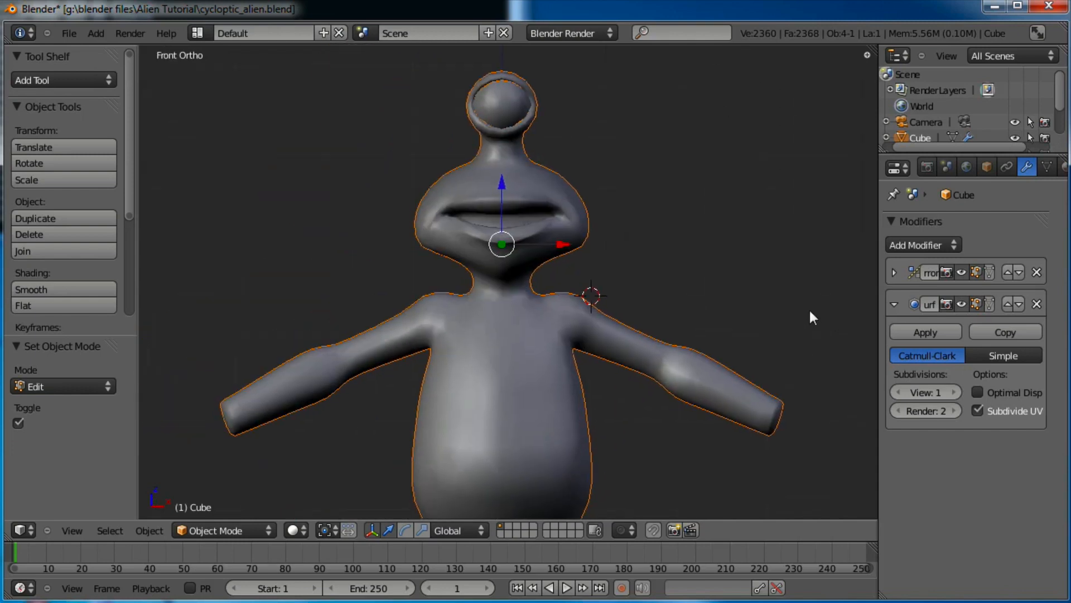
middle_click_drag(648, 271, 651, 228, "shift")
key("Tab")
scroll(654, 300, "up", 4)
middle_click_drag(802, 313, 627, 247, "shift")
scroll(662, 285, "up", 2)
middle_click_drag(641, 298, 555, 331, "shift")
In face select mode, select all the faces around the arm's tip
left_click(591, 530)
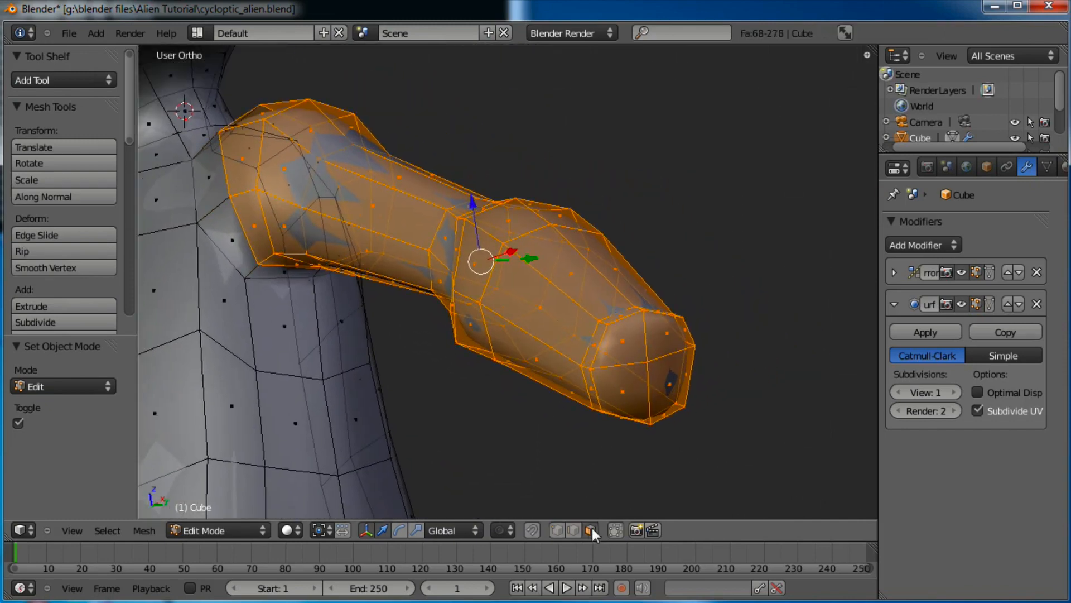
right_click(629, 348)
right_click(640, 387, "shift")
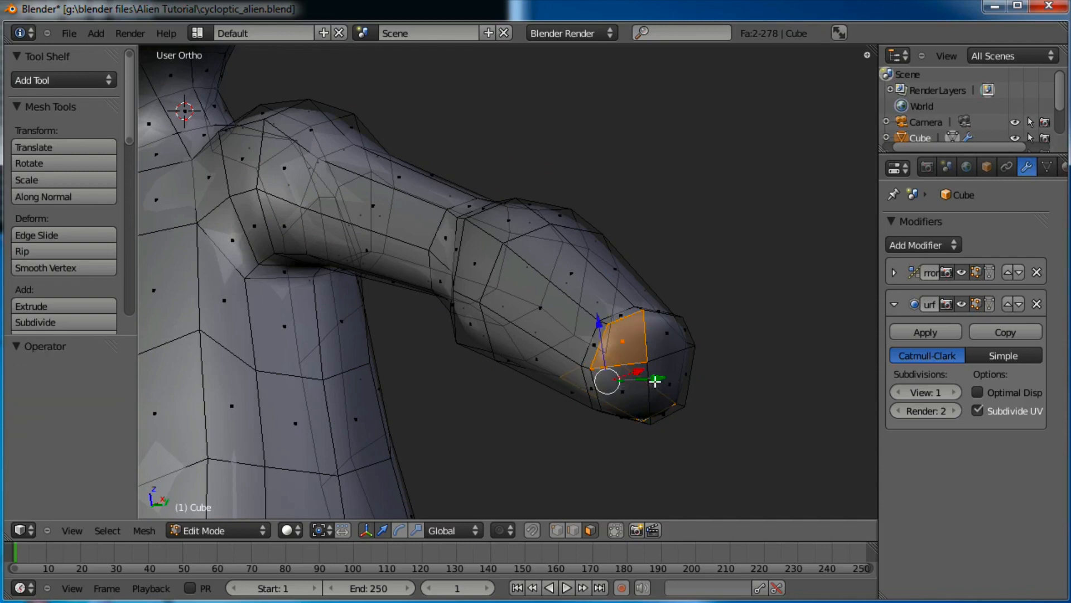
right_click(622, 399, "shift")
right_click(672, 385, "shift")
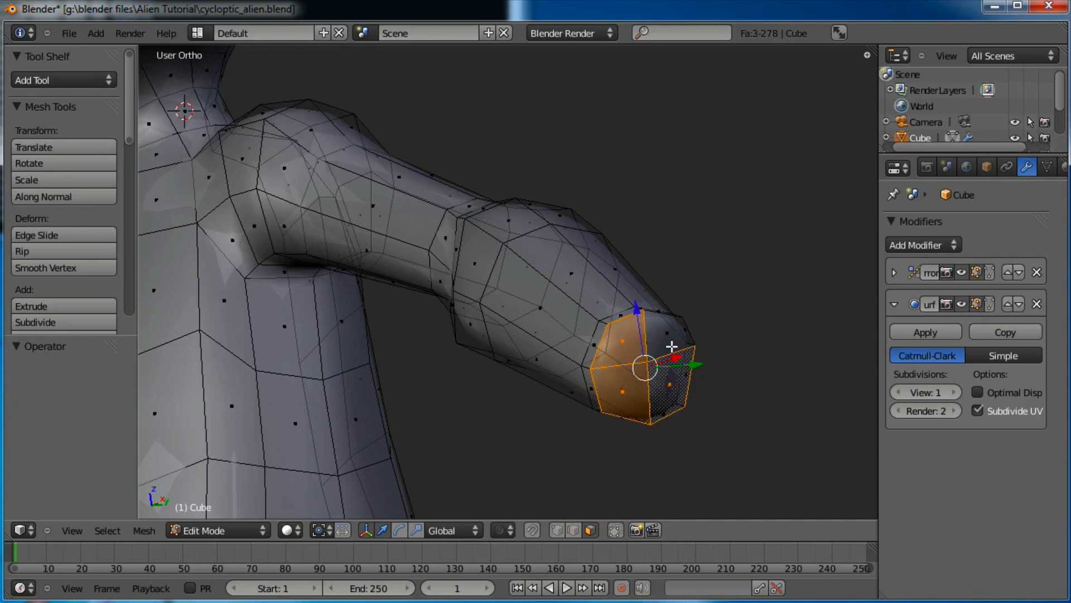
right_click(670, 342, "shift")
key("KP_1")
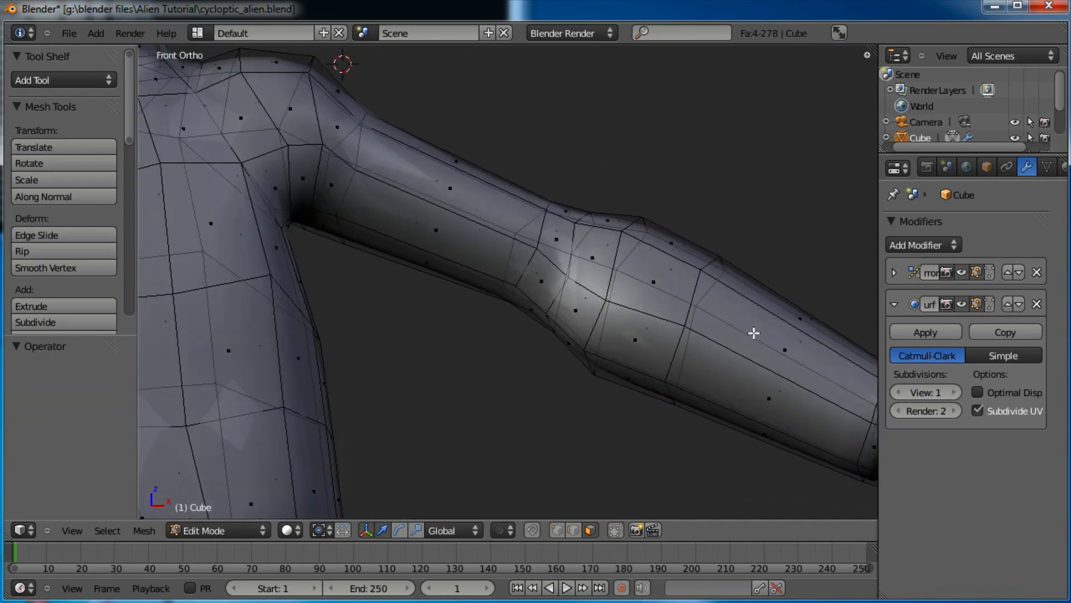
middle_click_drag(754, 333, 541, 303, "shift")
key("b")
left_click_drag(740, 334, 634, 467)
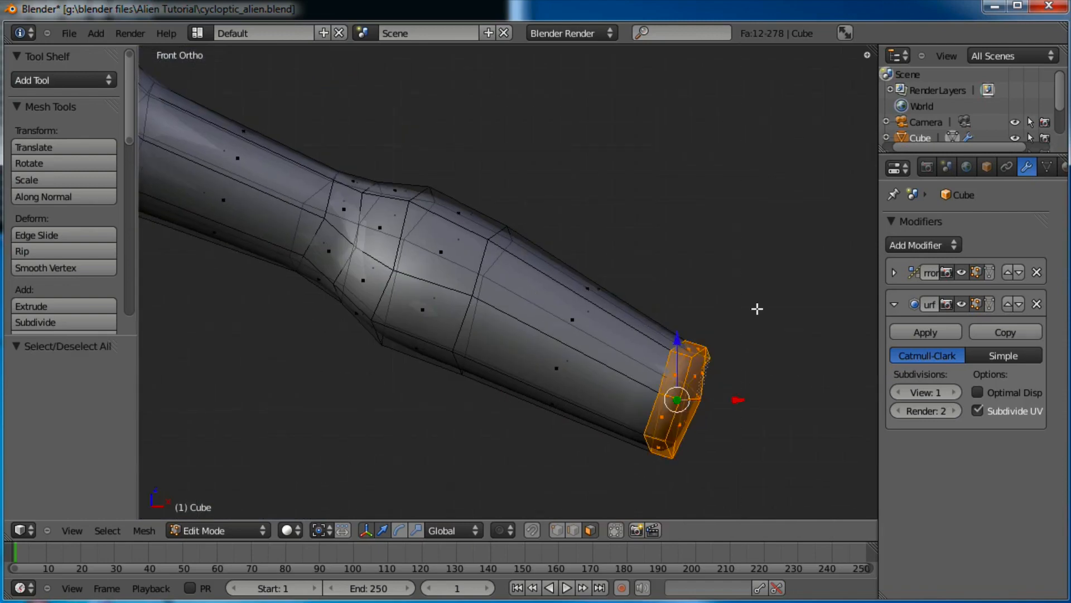
Flatten the tip faces along Z, then slightly rotate, rescale and raise them
key("s")
key("z")
left_click(730, 318)
key("r")
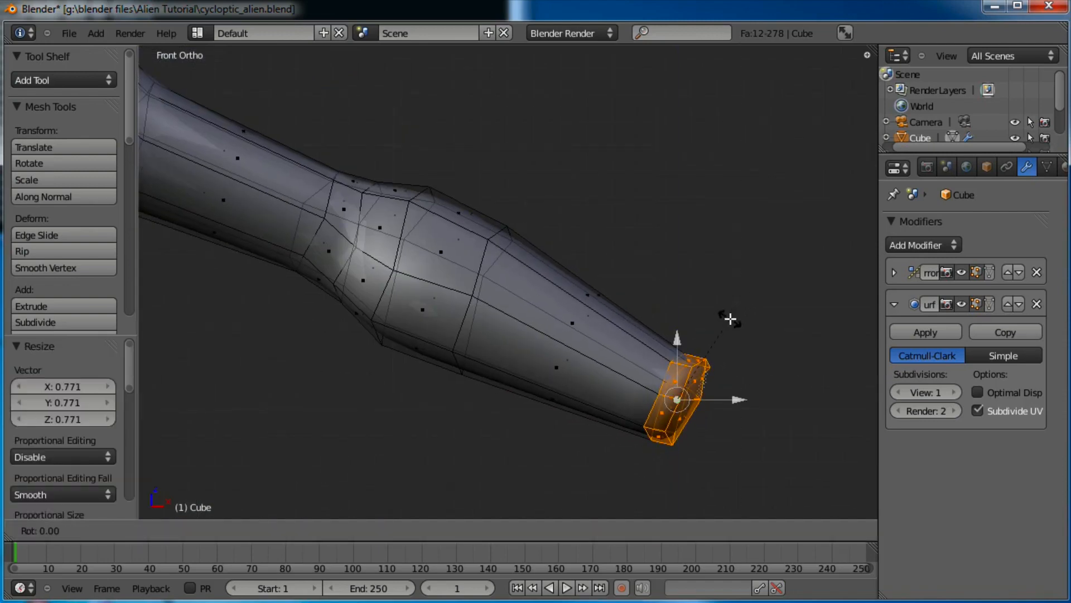
left_click(724, 314)
key("s")
left_click(720, 312)
key("g")
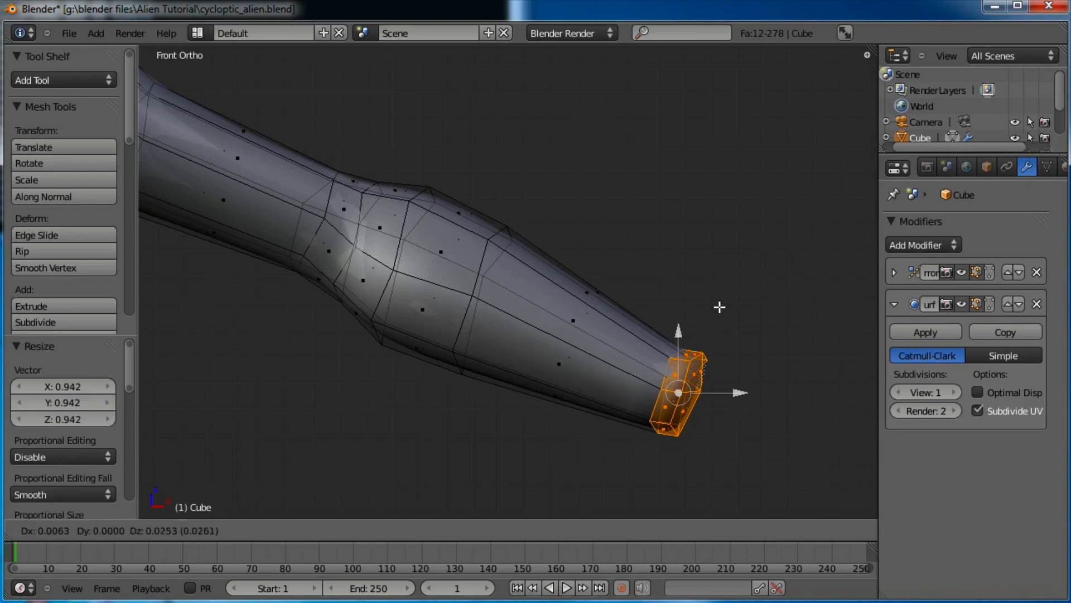
left_click(718, 301)
Widen the arm tip along Y by 1.269 into a hand stub
middle_click_drag(717, 299, 560, 306)
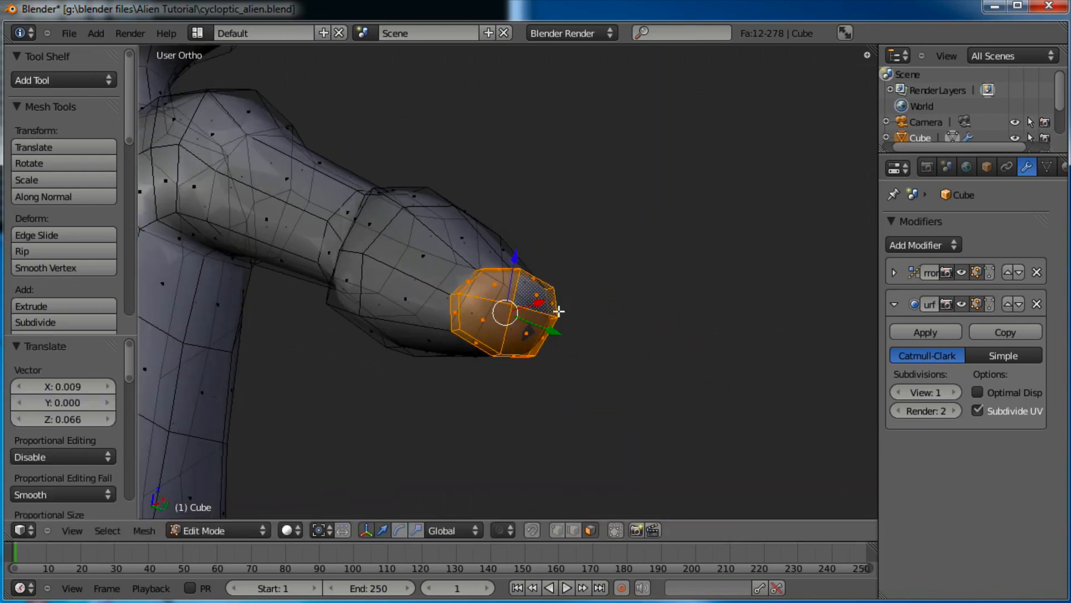
key("s")
key("y")
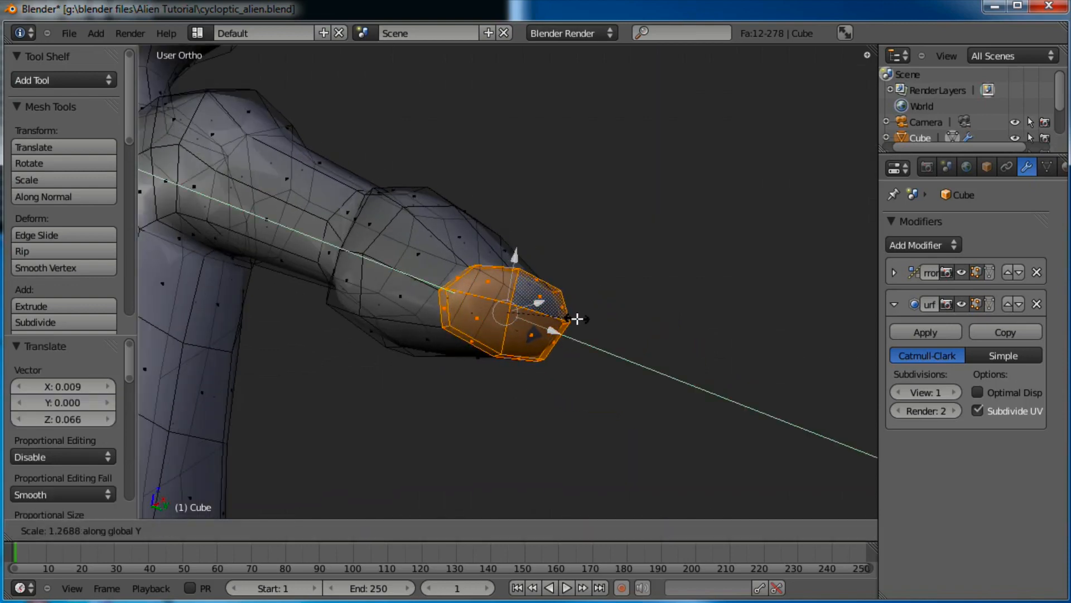
left_click(578, 319)
middle_click_drag(412, 323, 458, 375)
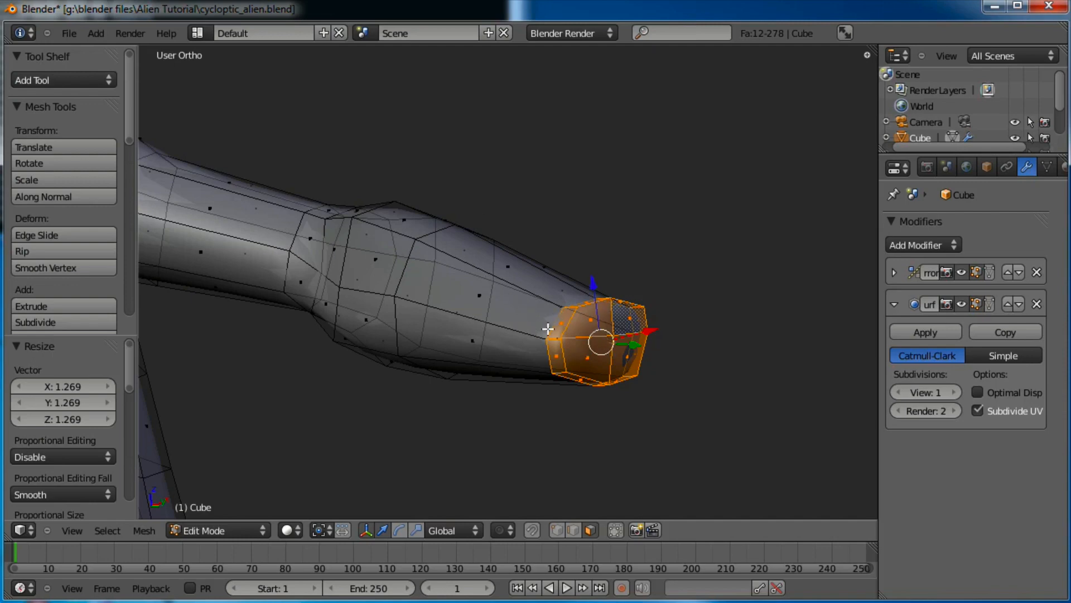
Shrink the hand block slightly along X and stretch it taller along Z by 1.485
middle_click_drag(603, 281, 600, 305, "shift")
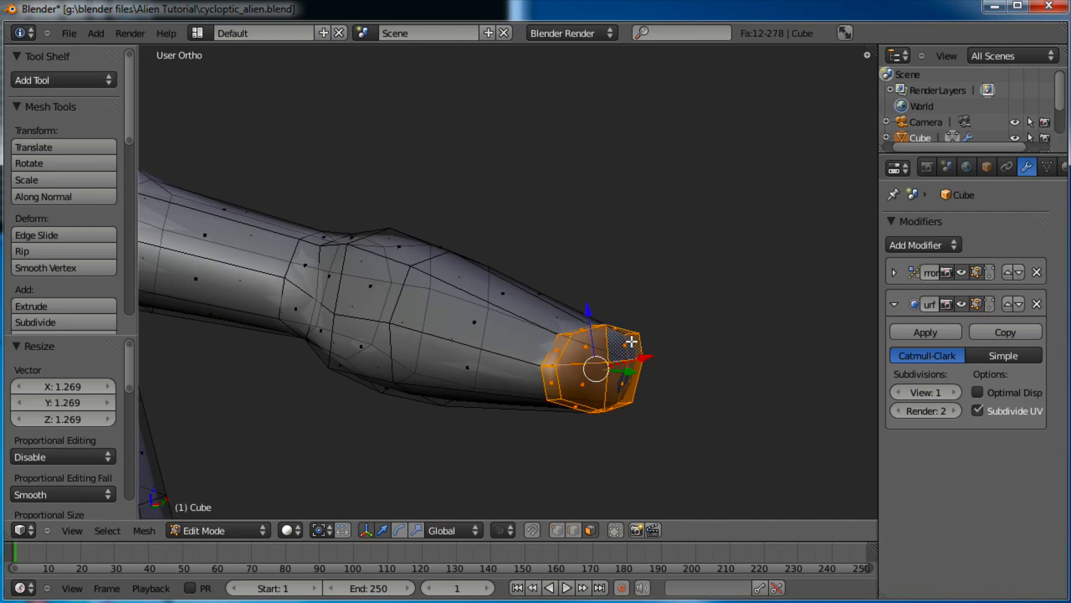
key("s")
key("x")
left_click(631, 338)
key("s")
key("z")
left_click(644, 318)
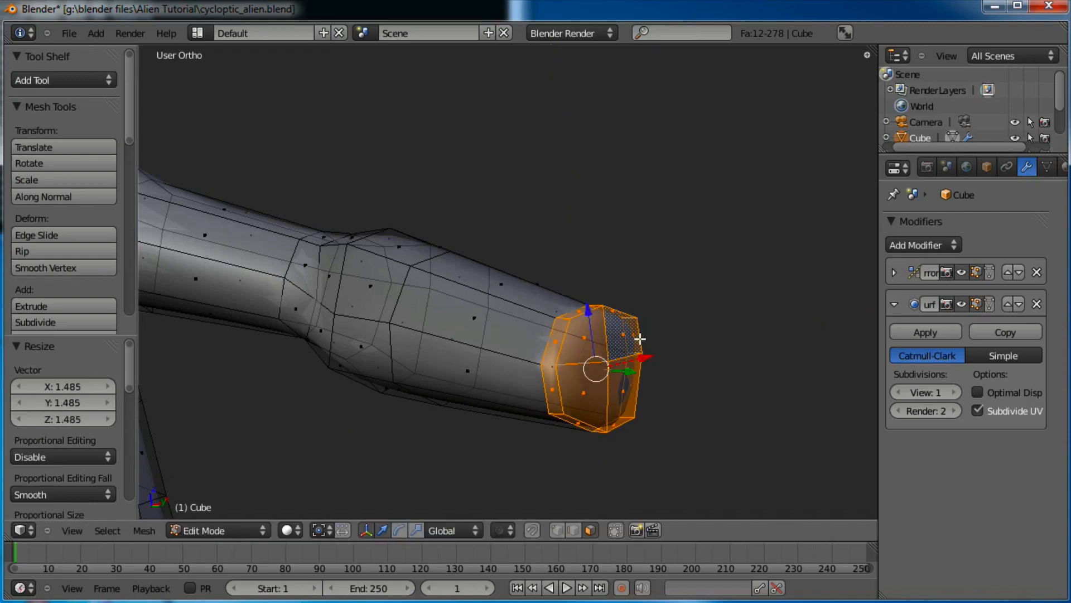
Flatten the hand block along Y to 0.718, then return to Front Ortho view
middle_click_drag(639, 338, 608, 340)
key("s")
key("y")
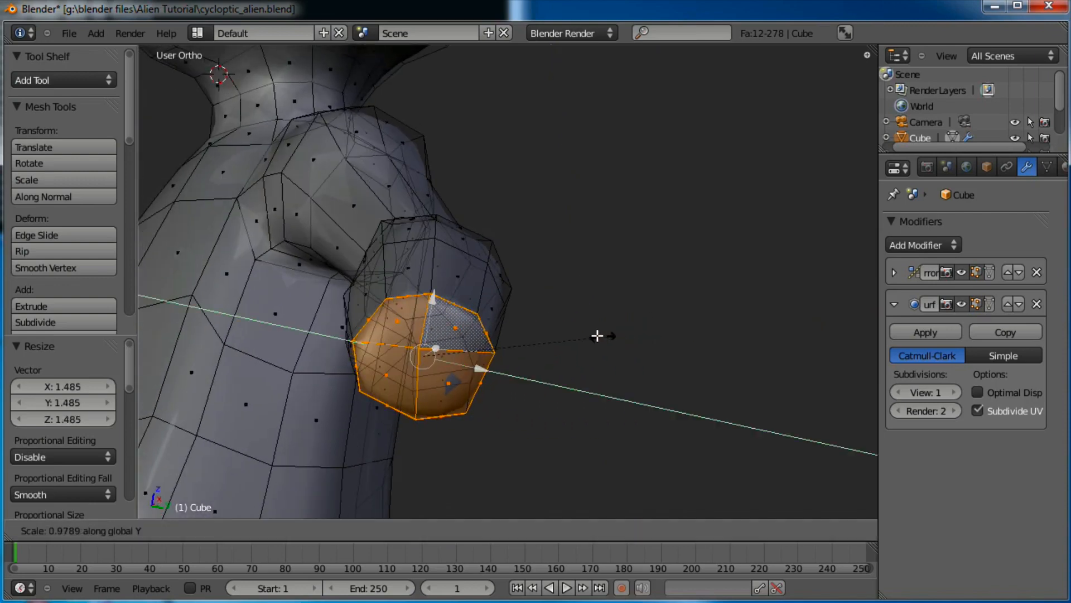
left_click(554, 327)
middle_click_drag(554, 328, 491, 347)
scroll(469, 311, "down", 4)
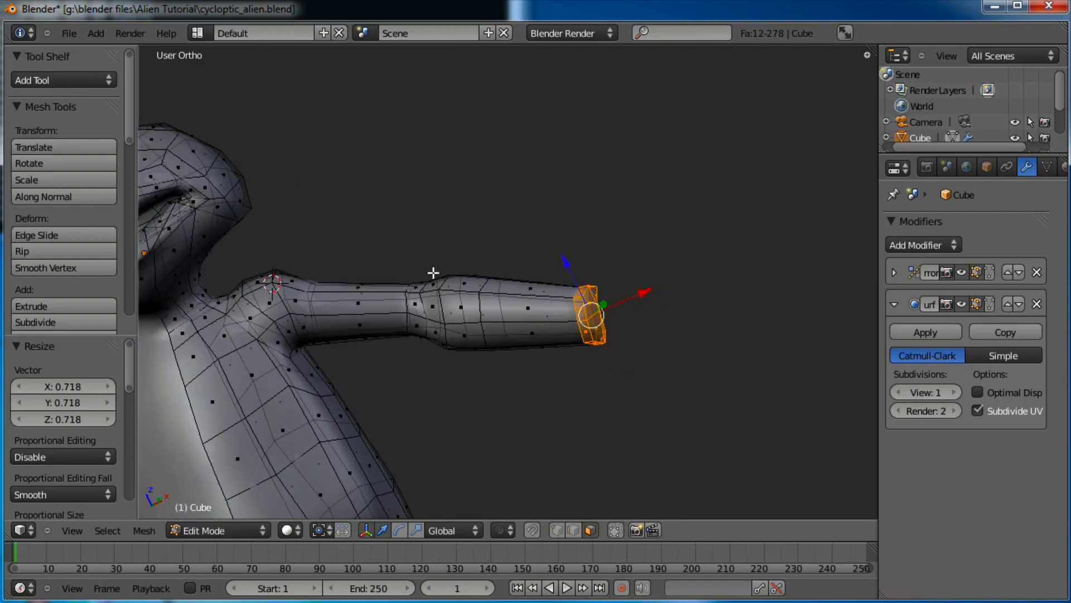
middle_click_drag(433, 272, 477, 252)
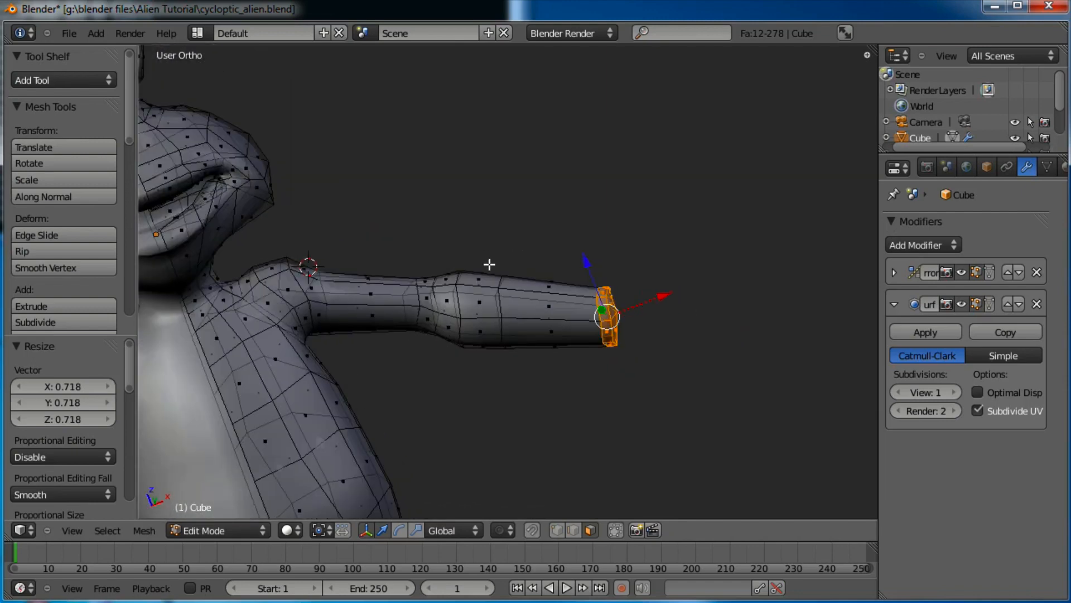
key("KP_1")
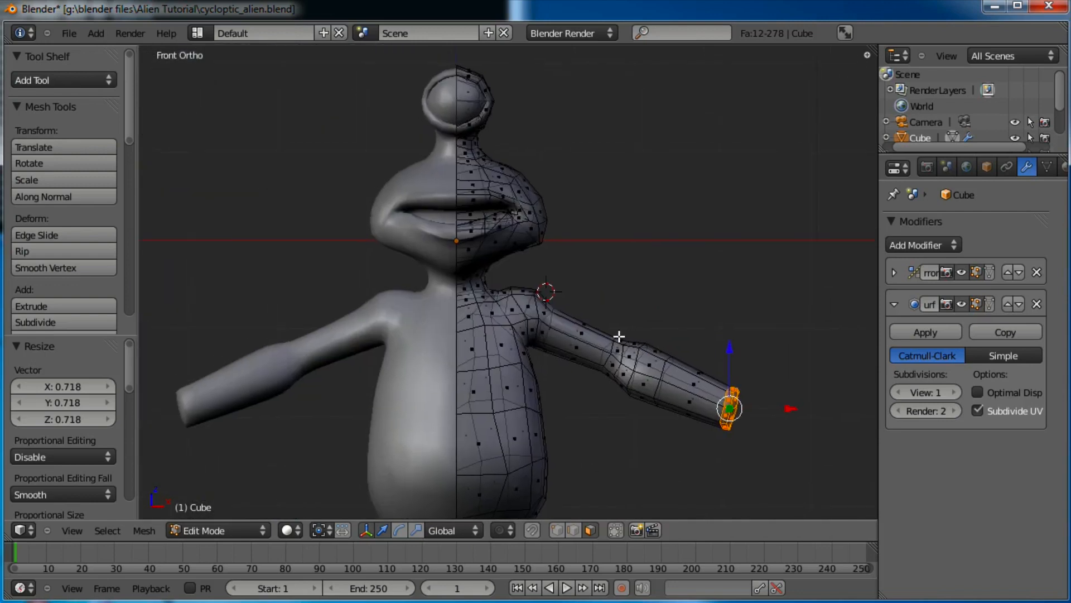
scroll(548, 402, "up", 5)
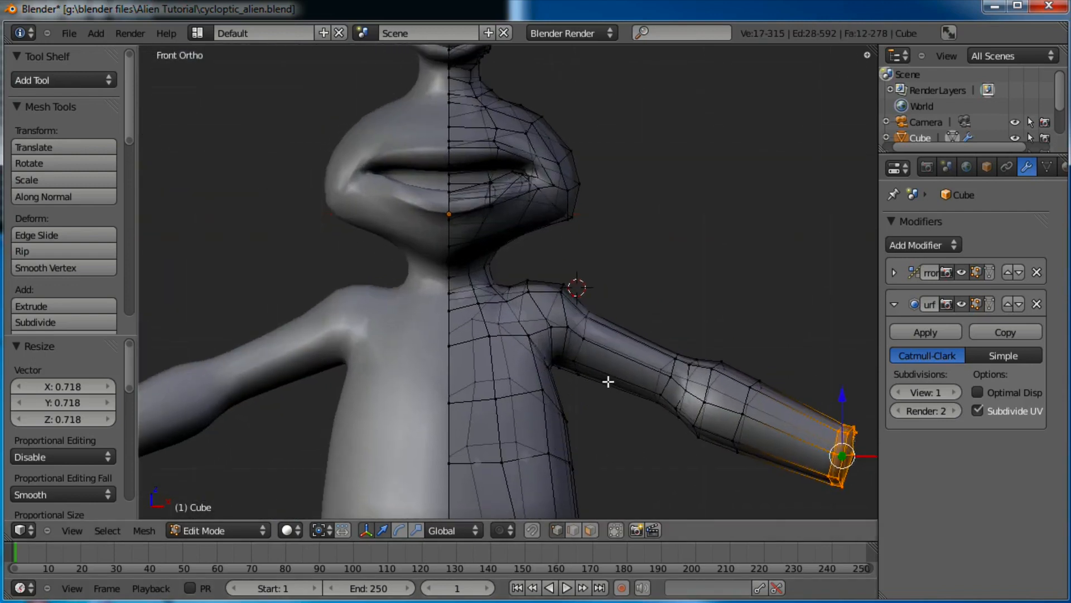
Pull the torso vertices just below the armpit into a smoother position
key("a")
left_click_drag(573, 402, 573, 403)
key("g")
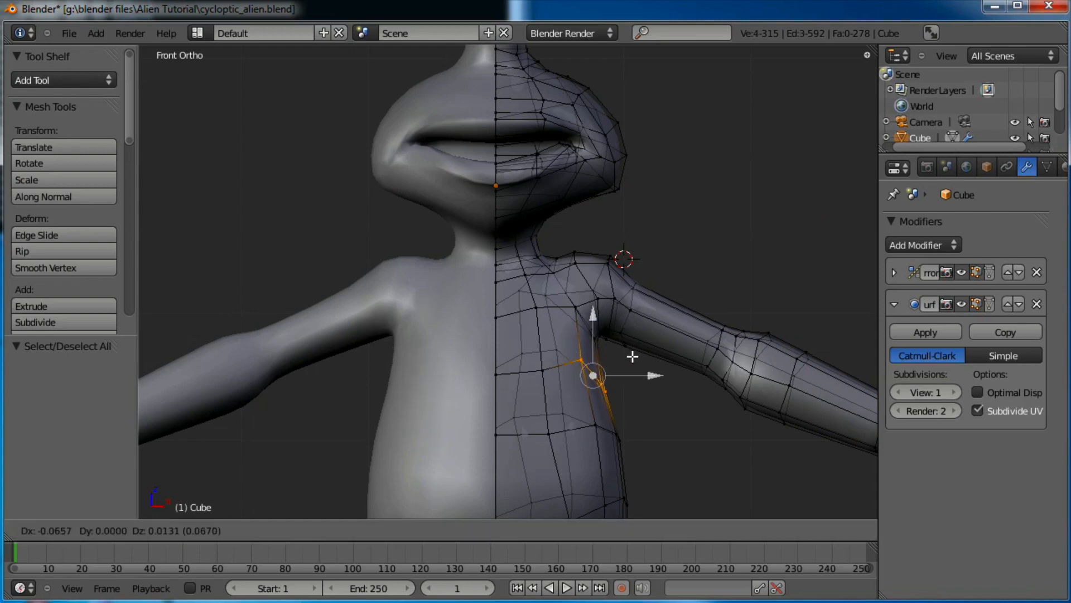
left_click(631, 356)
right_click(572, 349)
key("g")
left_click(572, 359)
right_click(581, 358)
key("g")
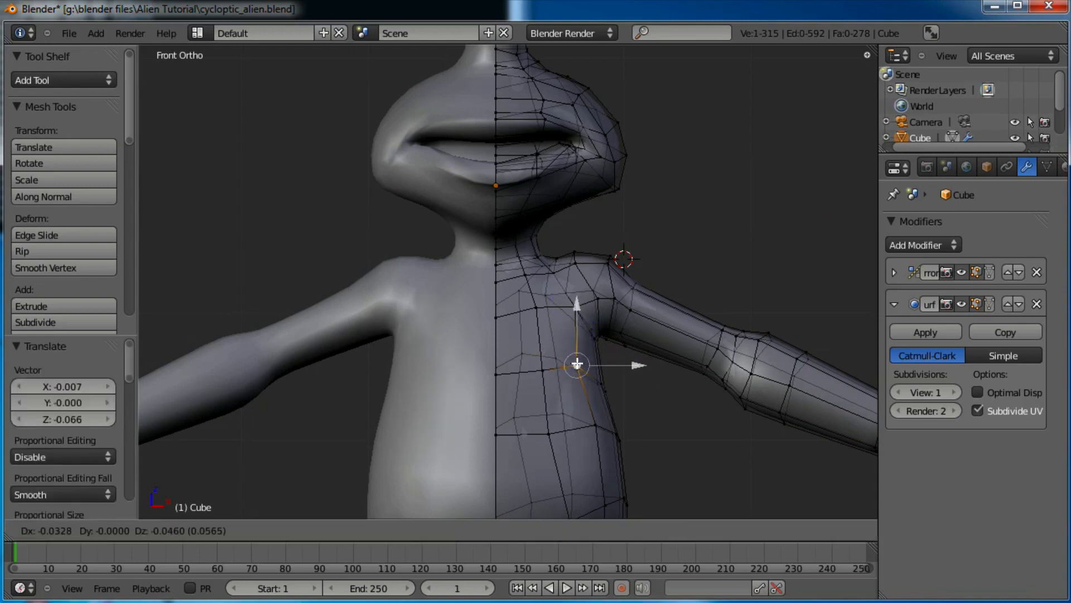
left_click(577, 364)
Move three more flank vertices inward and nudge the side vertices slightly left
key("a")
left_click_drag(594, 398, 593, 398)
key("g")
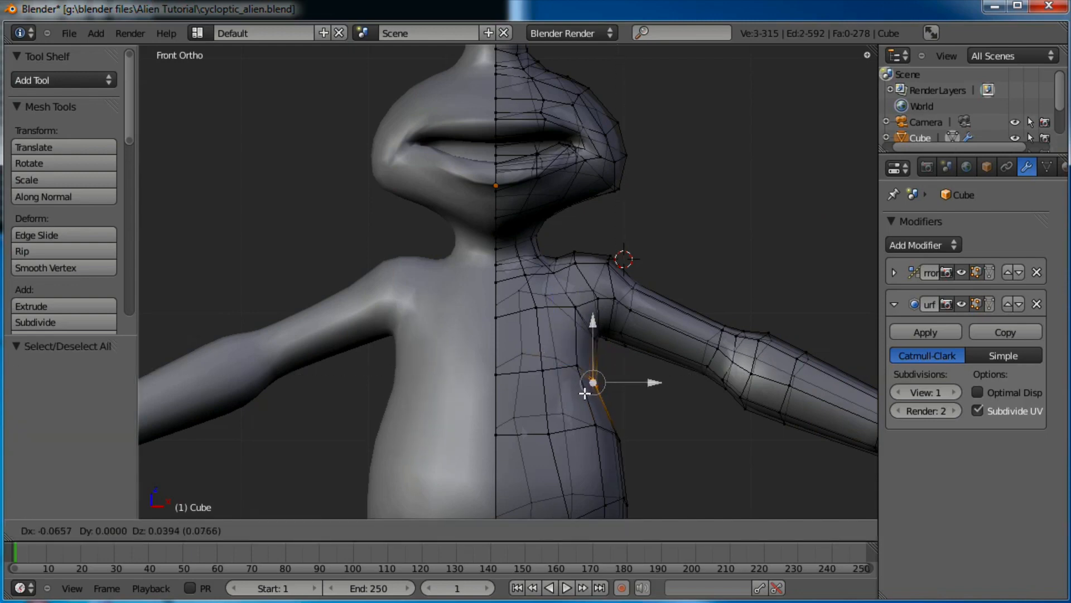
left_click(584, 393)
scroll(586, 395, "down", 4)
key("a")
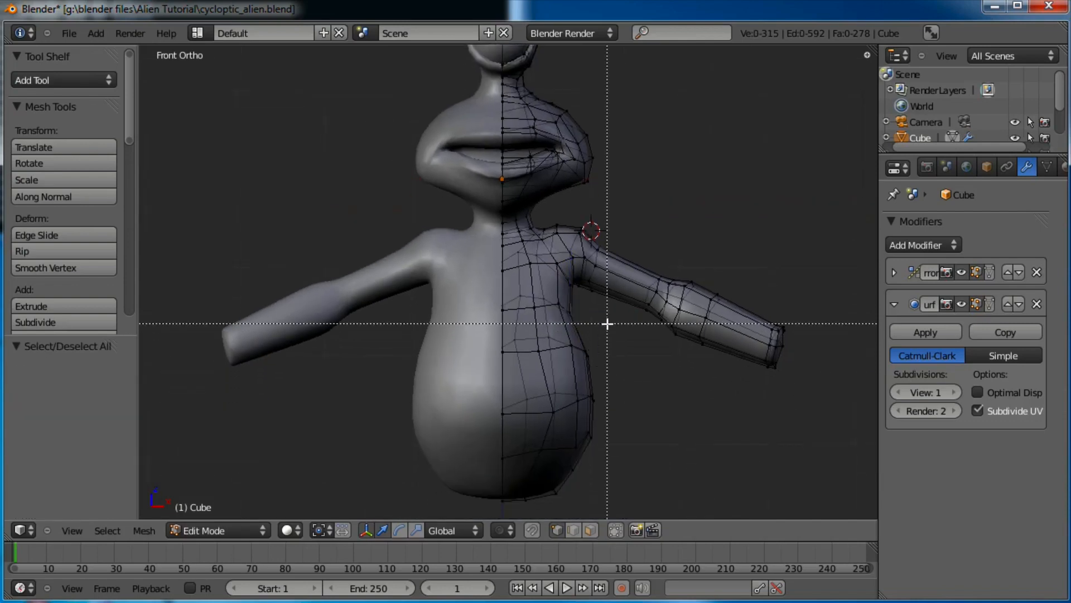
key("g")
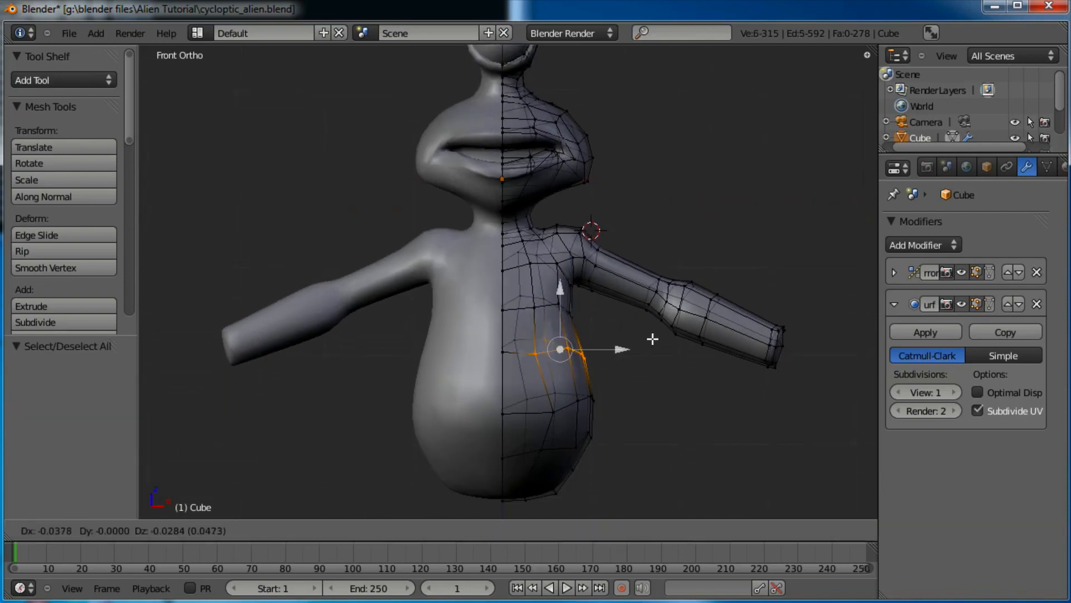
left_click(653, 339)
scroll(641, 346, "up", 2)
middle_click_drag(634, 351, 531, 327, "shift")
scroll(504, 337, "up", 2)
key("a")
scroll(548, 354, "down", 4)
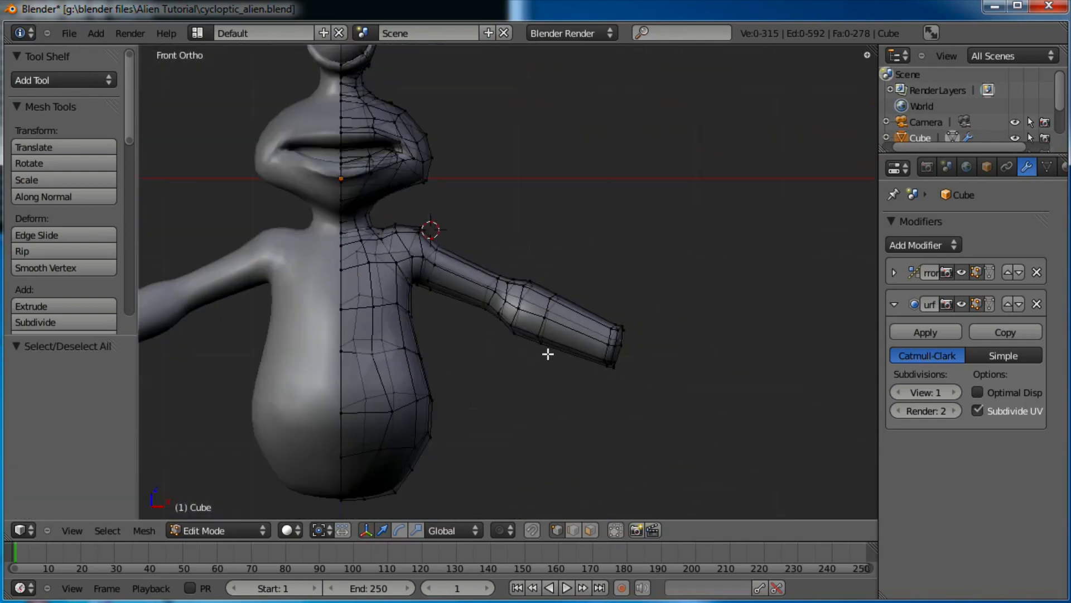
scroll(622, 329, "up", 4)
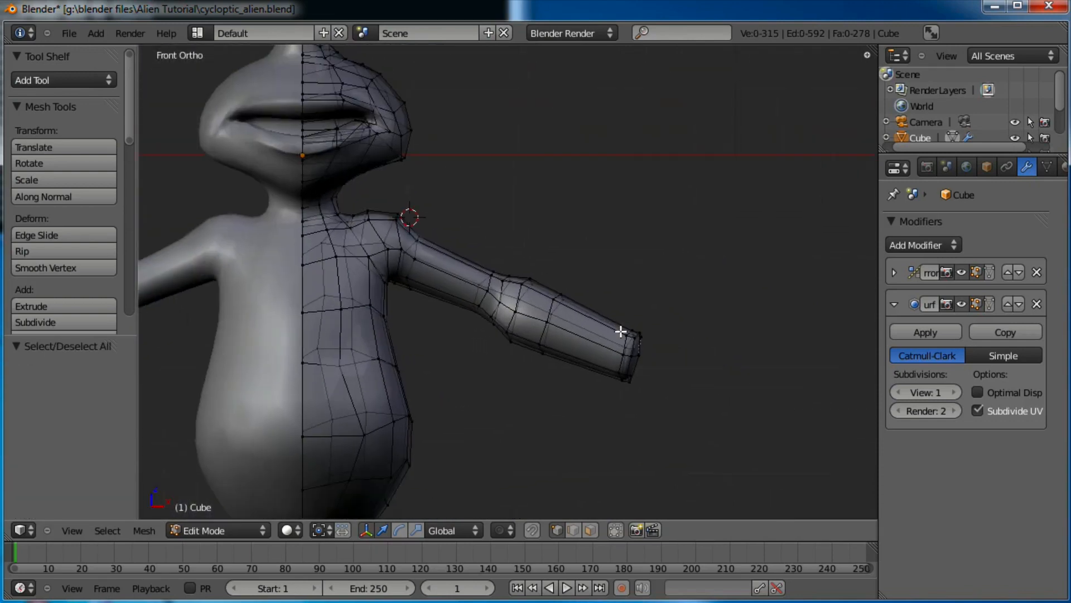
Box-select the arm tip vertices, scale them to 0.907, reposition and tilt them slightly
key("a")
key("b")
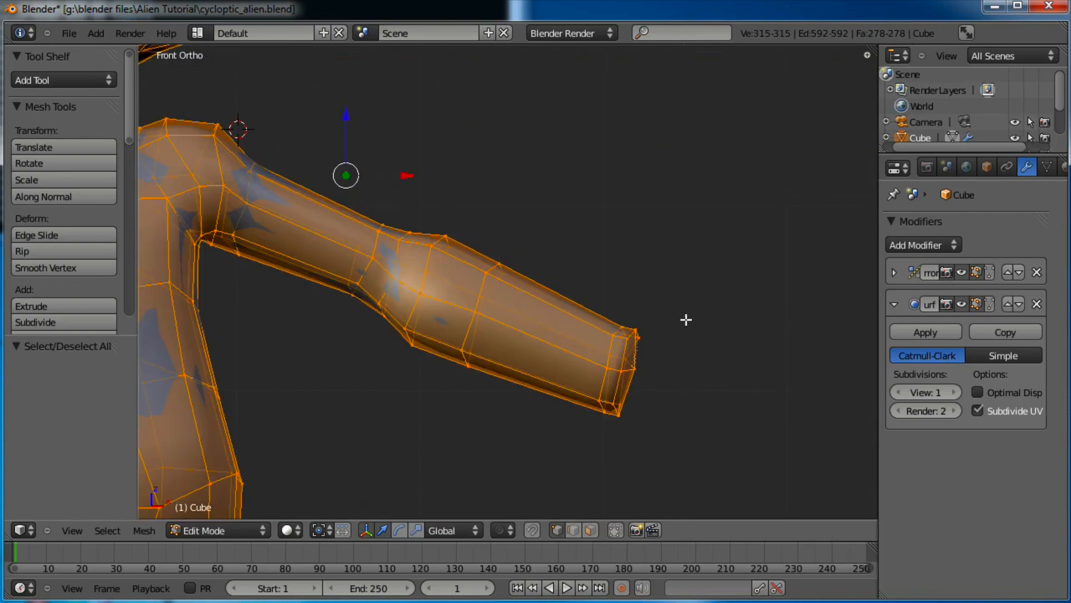
key("a")
key("b")
left_click_drag(687, 311, 580, 436)
key("s")
left_click(724, 318)
key("g")
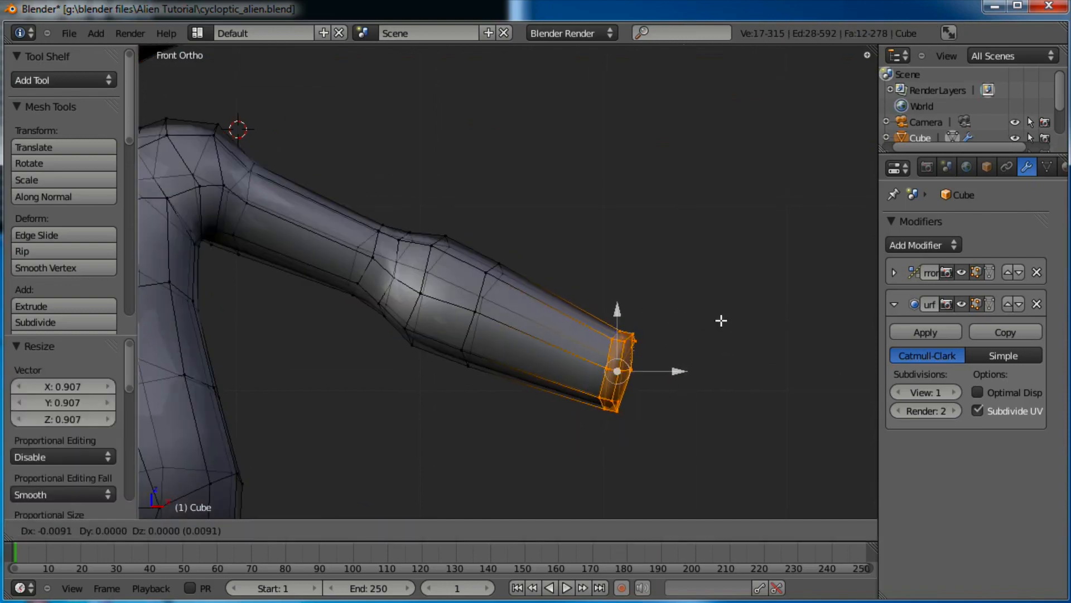
left_click(715, 306)
key("r")
left_click(716, 314)
Undo an extra downward move of the tip and inspect the arm from several angles
scroll(678, 338, "down", 2)
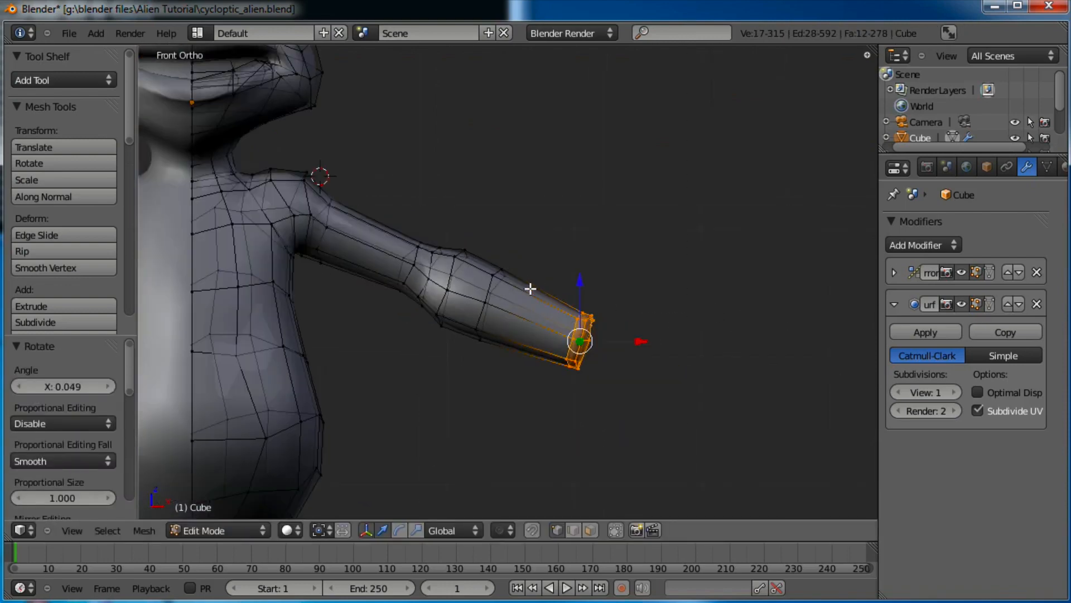
middle_click_drag(530, 289, 426, 411)
key("g")
left_click(543, 361)
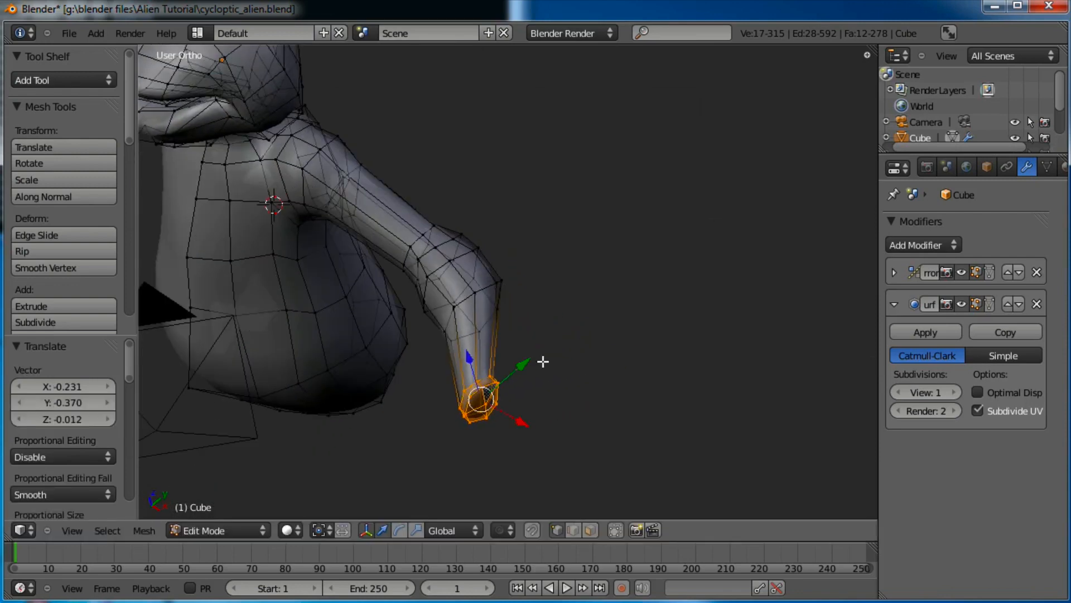
key("ctrl+z")
key("ctrl+z")
middle_click_drag(677, 323, 653, 295)
scroll(567, 226, "down", 2)
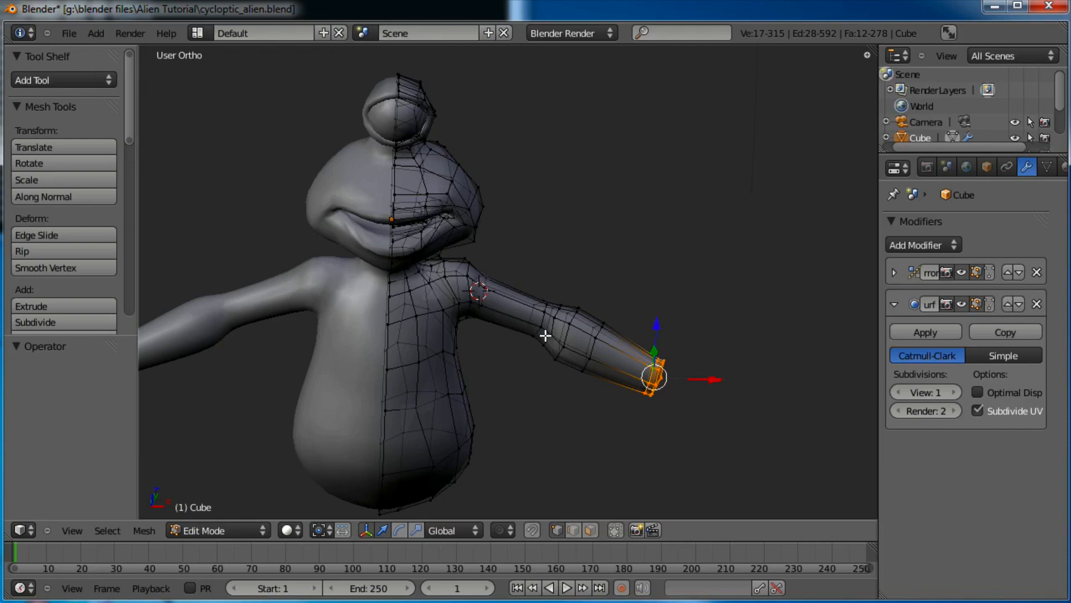
middle_click_drag(577, 322, 623, 344, "shift")
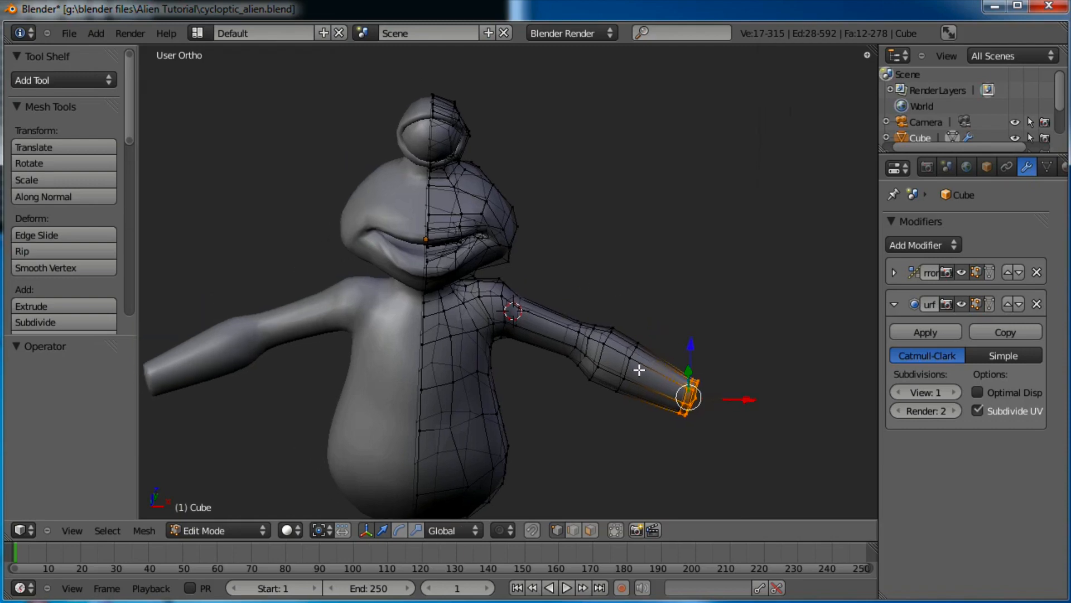
scroll(622, 330, "up", 4)
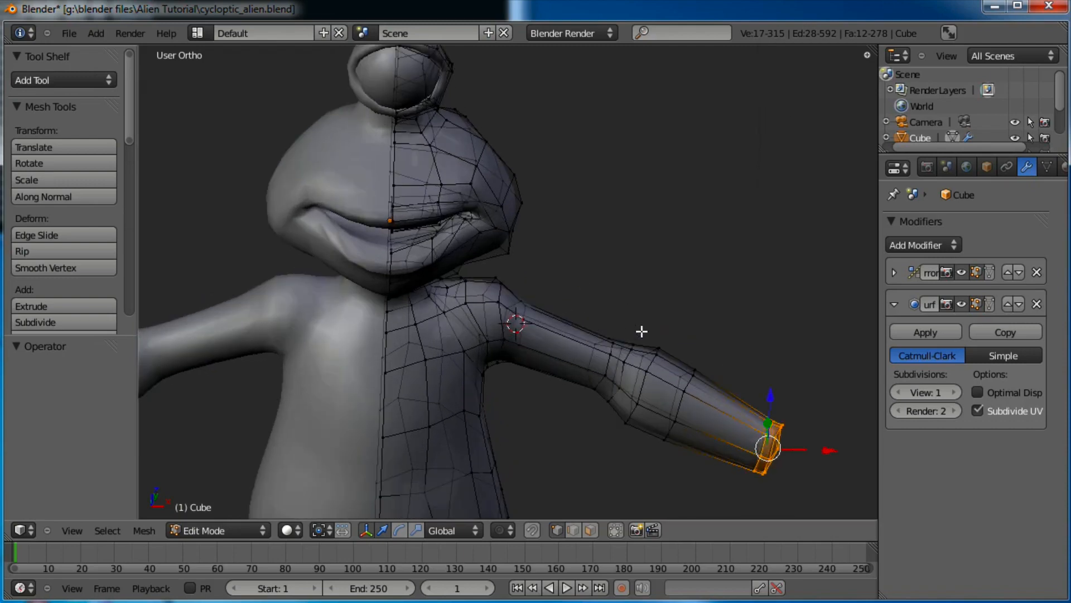
middle_click_drag(486, 333, 530, 377)
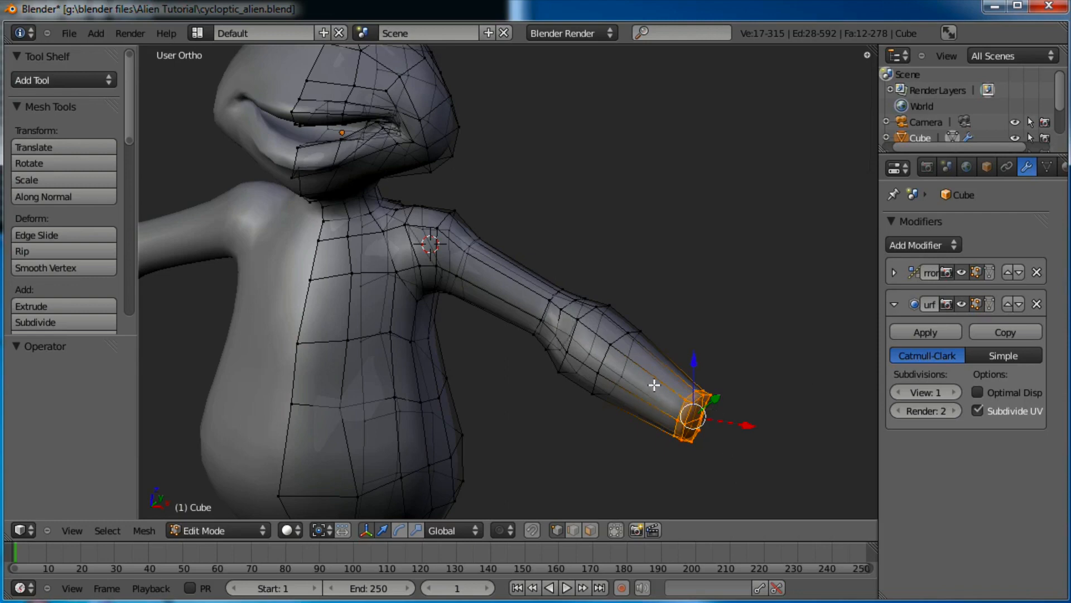
middle_click_drag(735, 342, 566, 377)
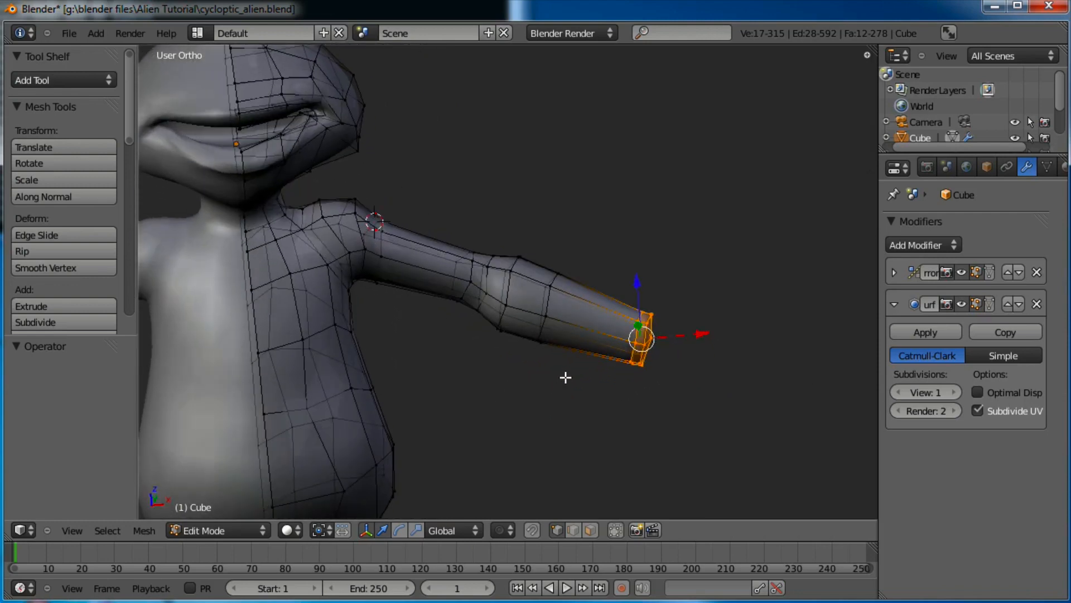
key("KP_1")
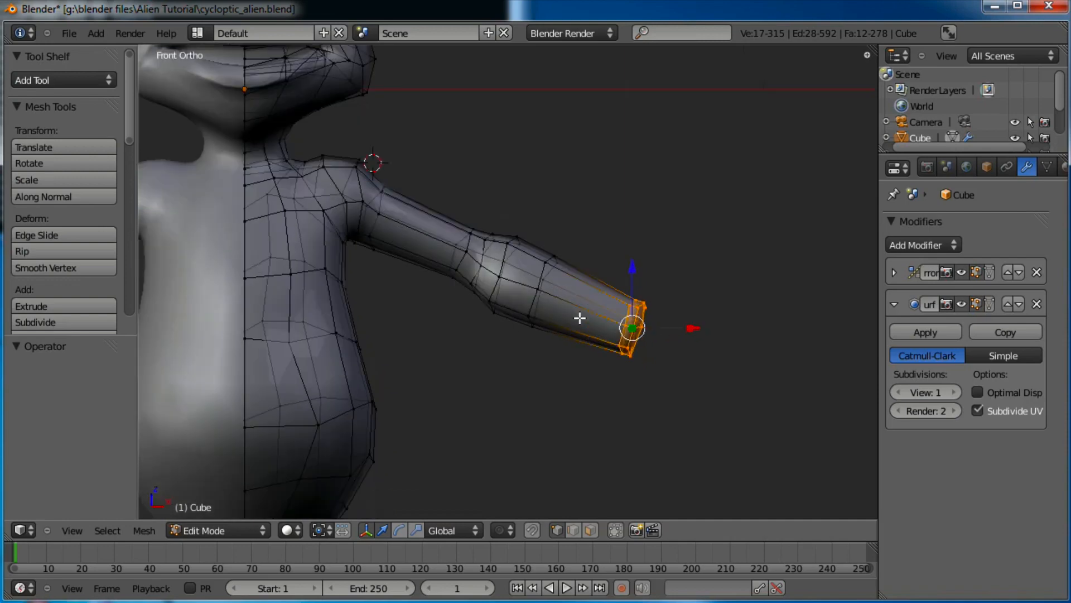
scroll(579, 318, "up", 2)
middle_click_drag(592, 288, 448, 286, "shift")
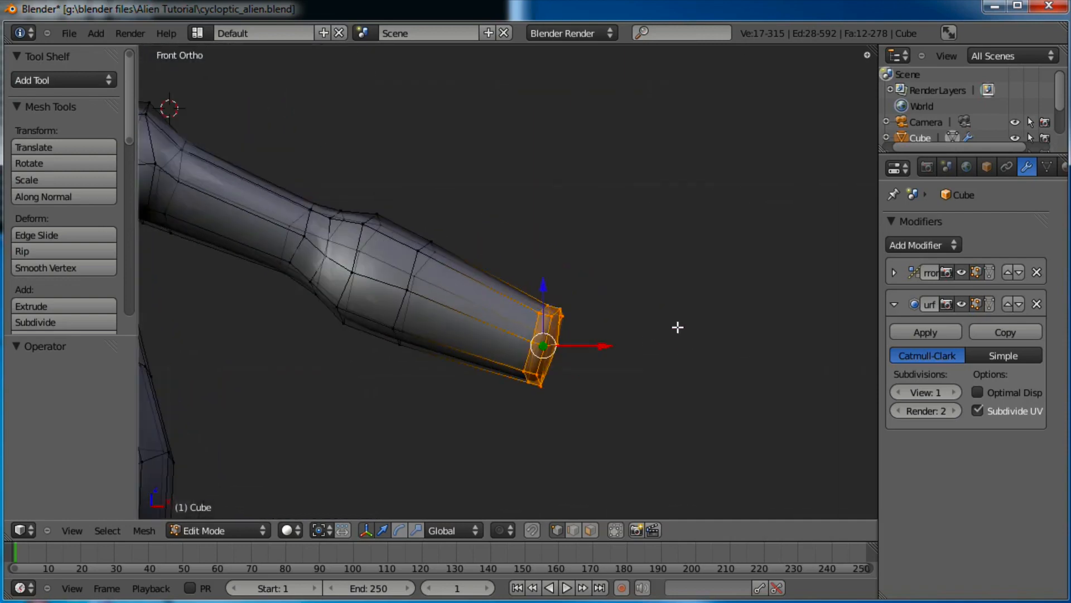
Resize the hand loop and two forearm edge loops to even out the arm's taper
key("s")
left_click(603, 325)
left_click(419, 262, "alt")
key("s")
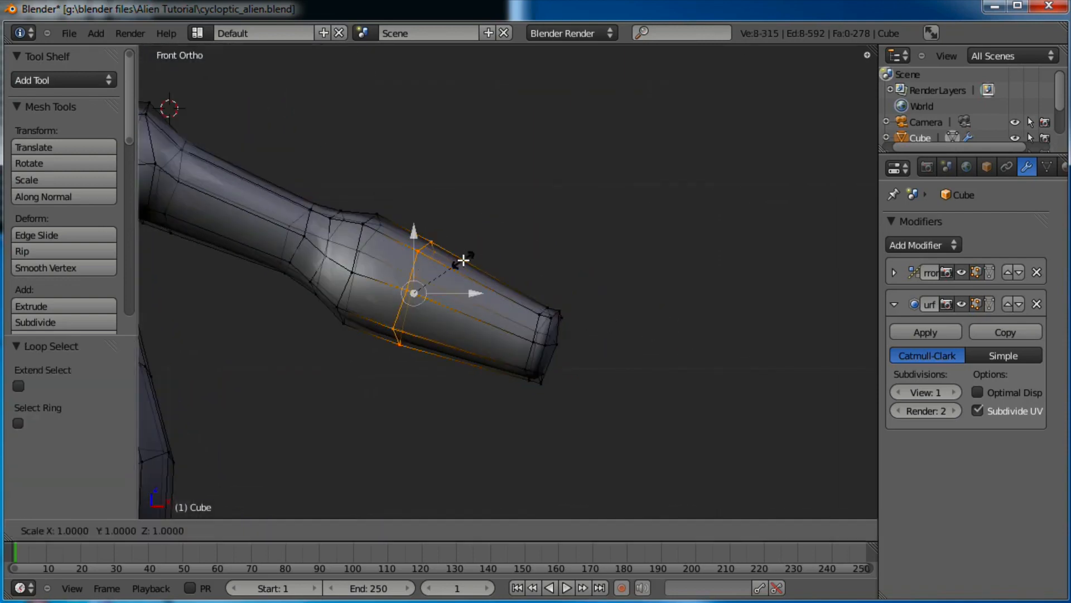
left_click(466, 258)
left_click(363, 240, "alt")
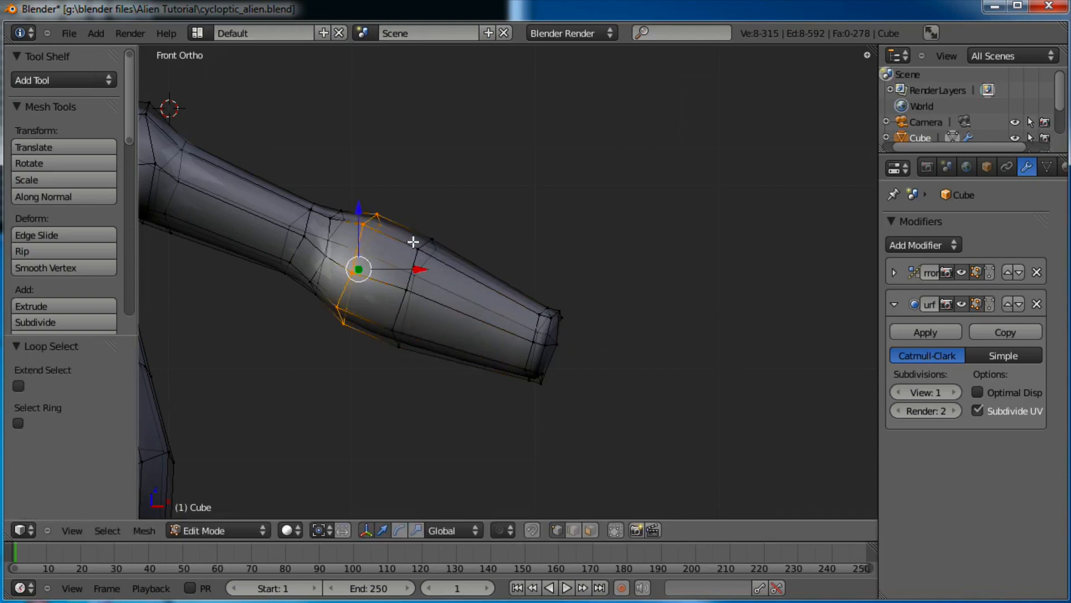
key("s")
left_click(412, 240)
scroll(524, 294, "up", 2)
middle_click_drag(583, 320, 601, 493, "shift")
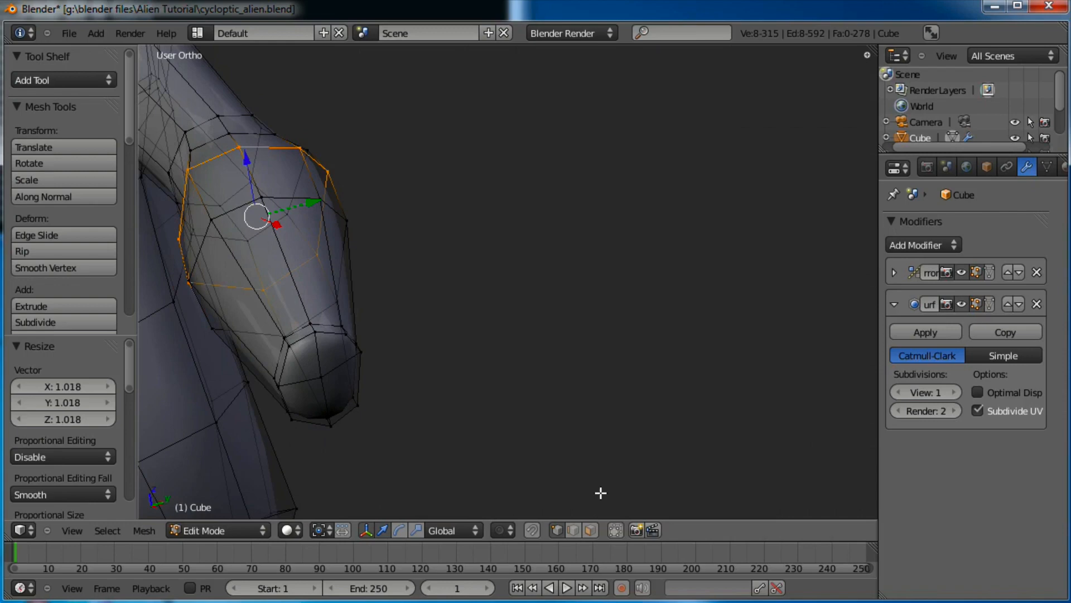
In face select mode, select the four end faces of the arm
left_click(595, 528)
right_click(335, 357)
right_click(310, 364, "shift")
right_click(307, 396, "shift")
right_click(328, 392, "shift")
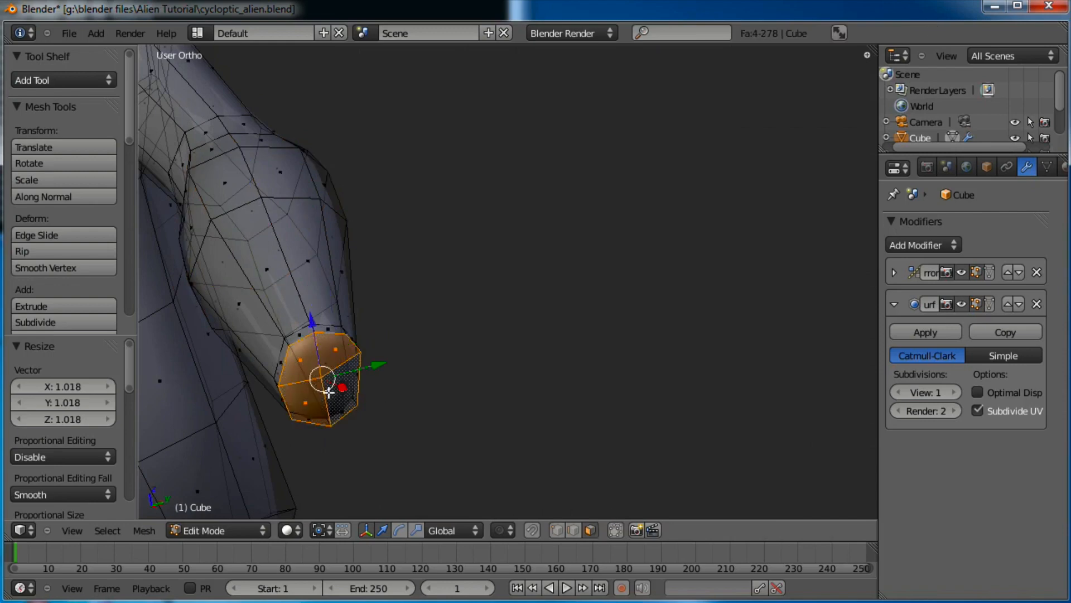
key("KP_1")
scroll(435, 370, "up", 1)
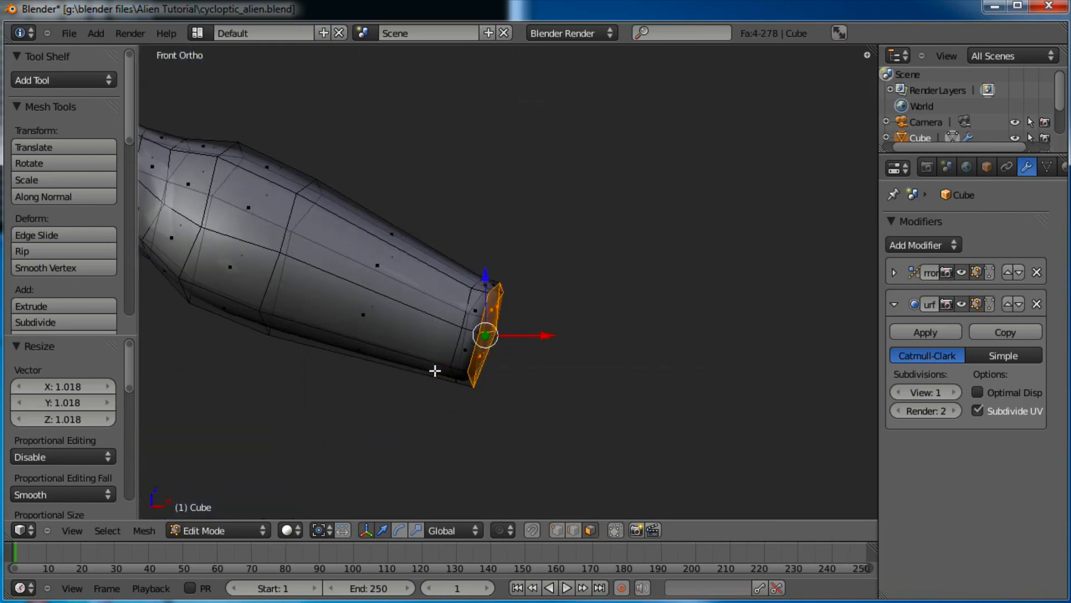
middle_click_drag(500, 351, 474, 356, "shift")
Rotate the end faces slightly, nudge them down and enlarge them a little
key("r")
left_click(549, 310)
key("g")
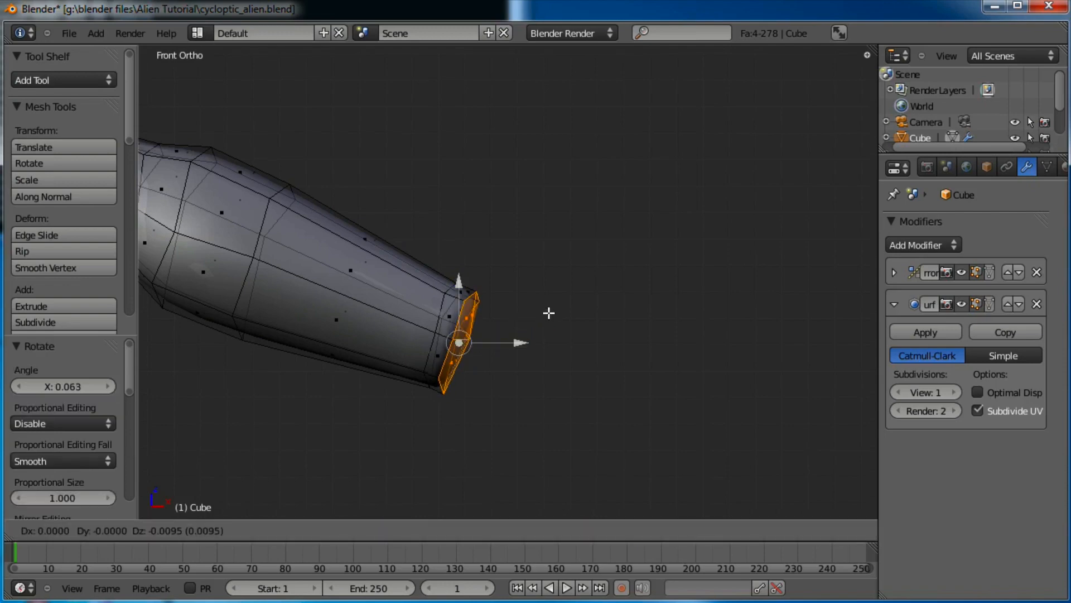
left_click(549, 313)
key("s")
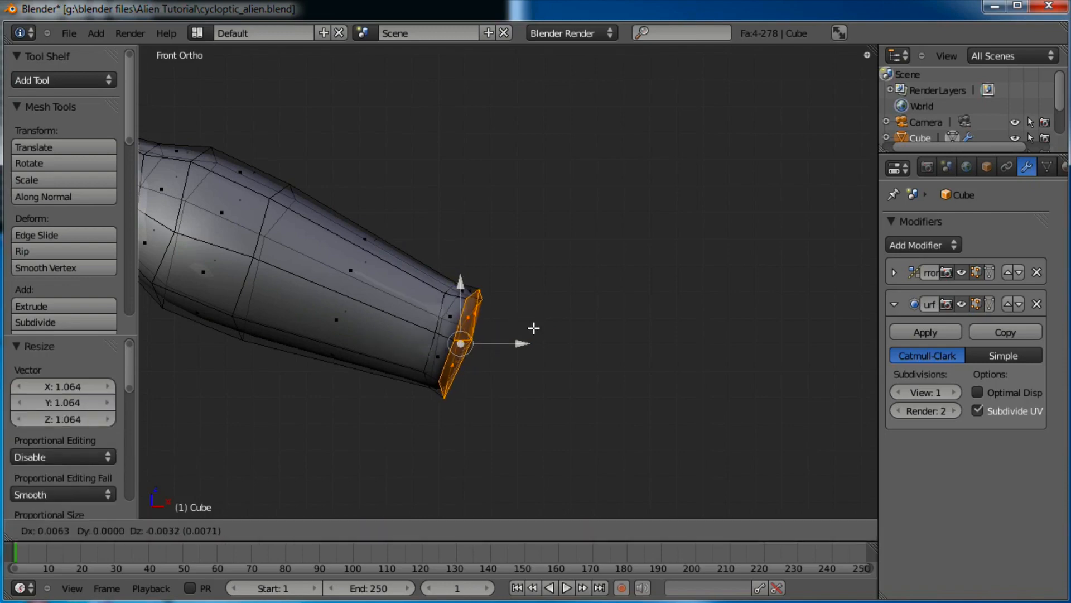
left_click(531, 328)
Extrude the arm's end faces twice, repositioning them after the first extrusion
key("e")
left_click(569, 354)
key("g")
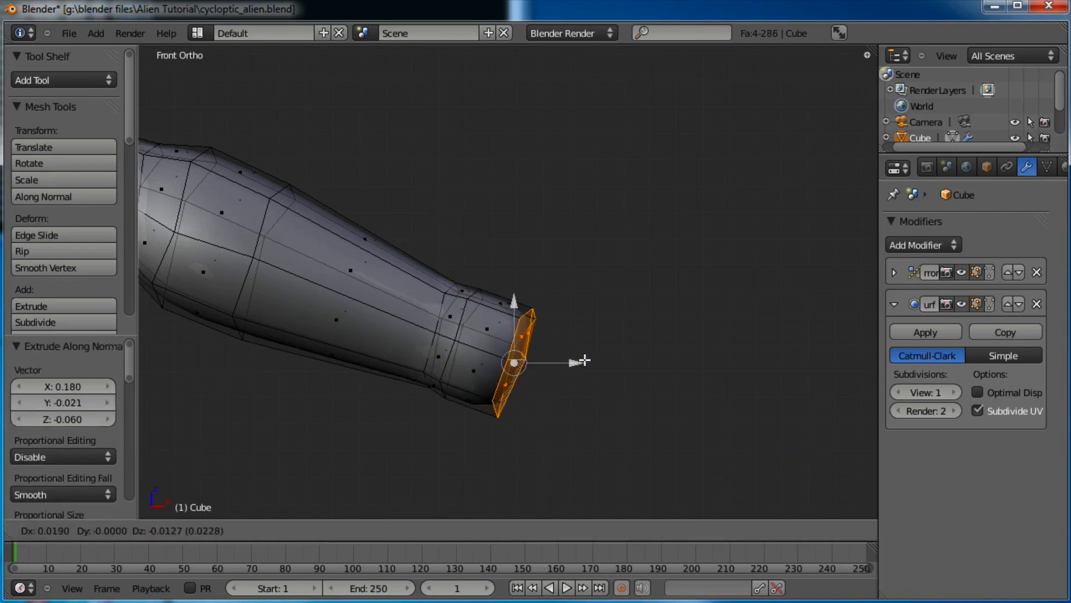
left_click(557, 383)
key("e")
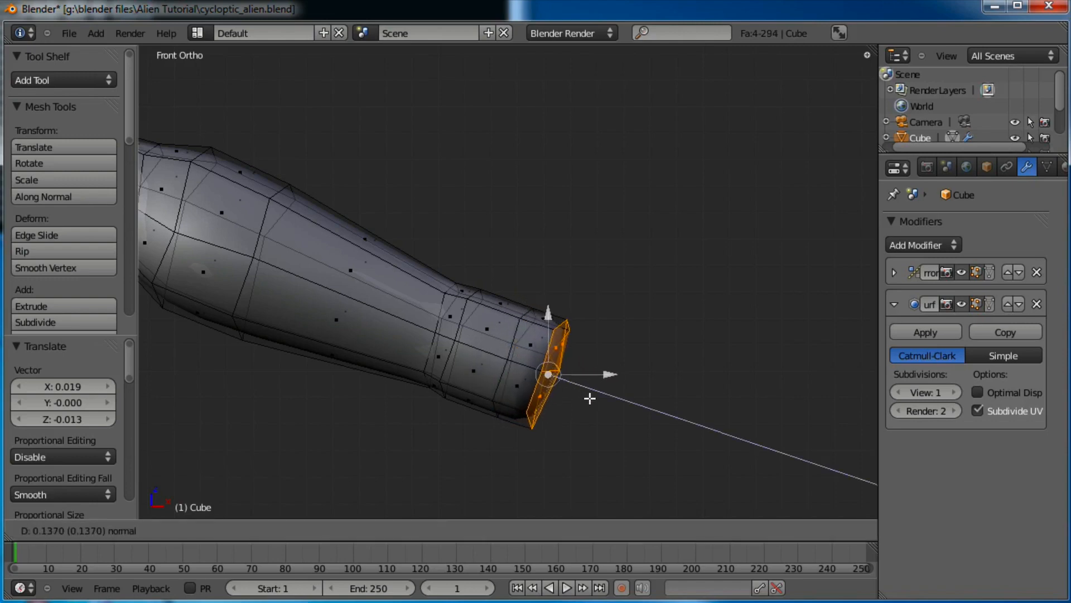
left_click(594, 390)
middle_click_drag(593, 390, 506, 318)
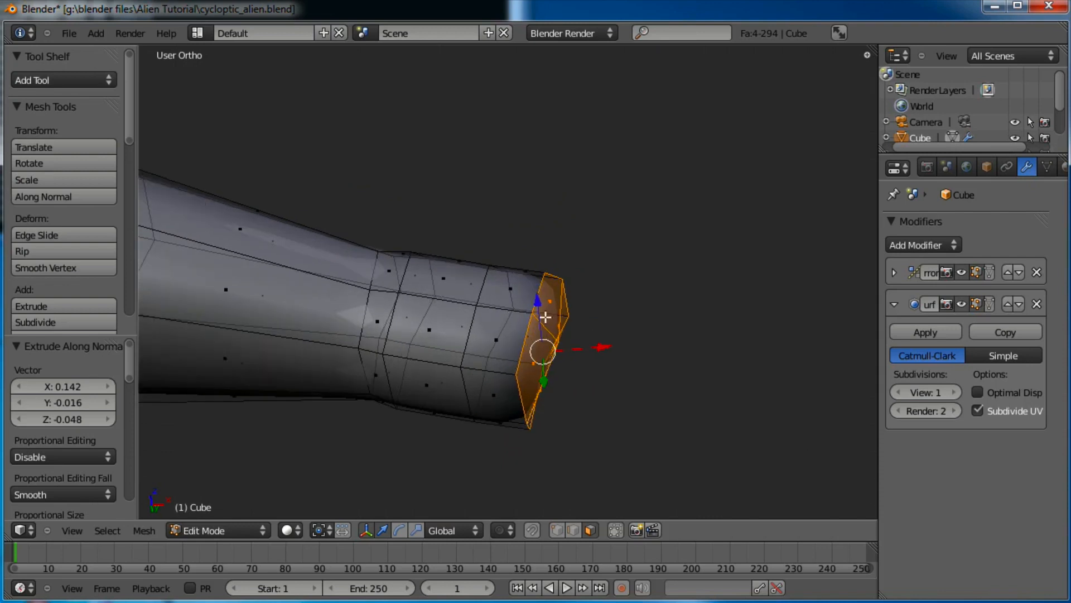
Select two neighbouring faces at the arm's tip
right_click(547, 305)
middle_click_drag(653, 317, 451, 282)
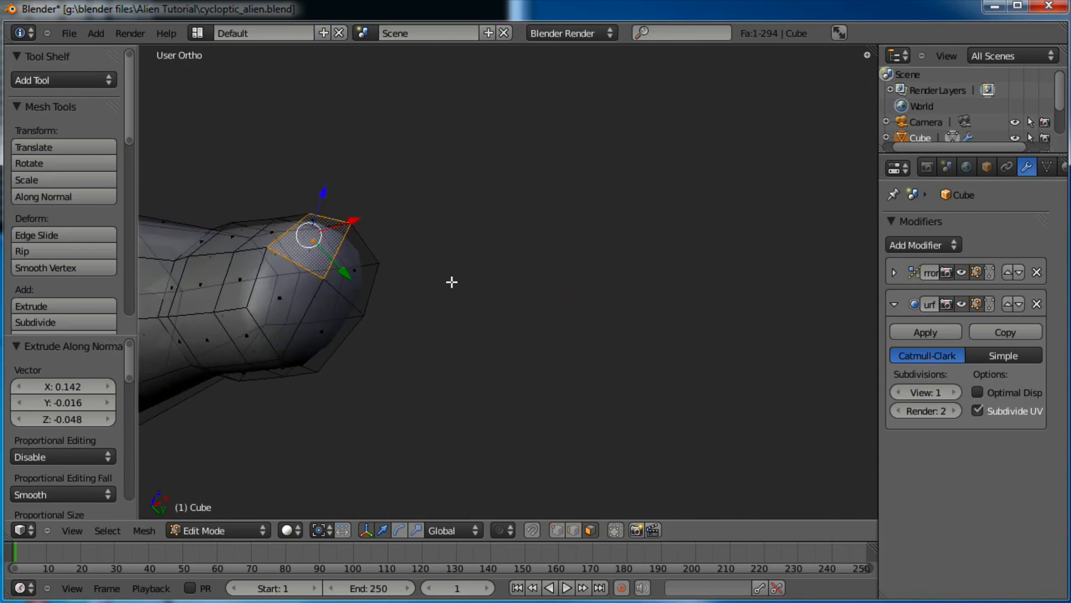
right_click(359, 269, "shift")
key("KP_1")
middle_click_drag(636, 392, 581, 288, "shift")
scroll(553, 378, "up", 2)
middle_click_drag(581, 396, 576, 322, "shift")
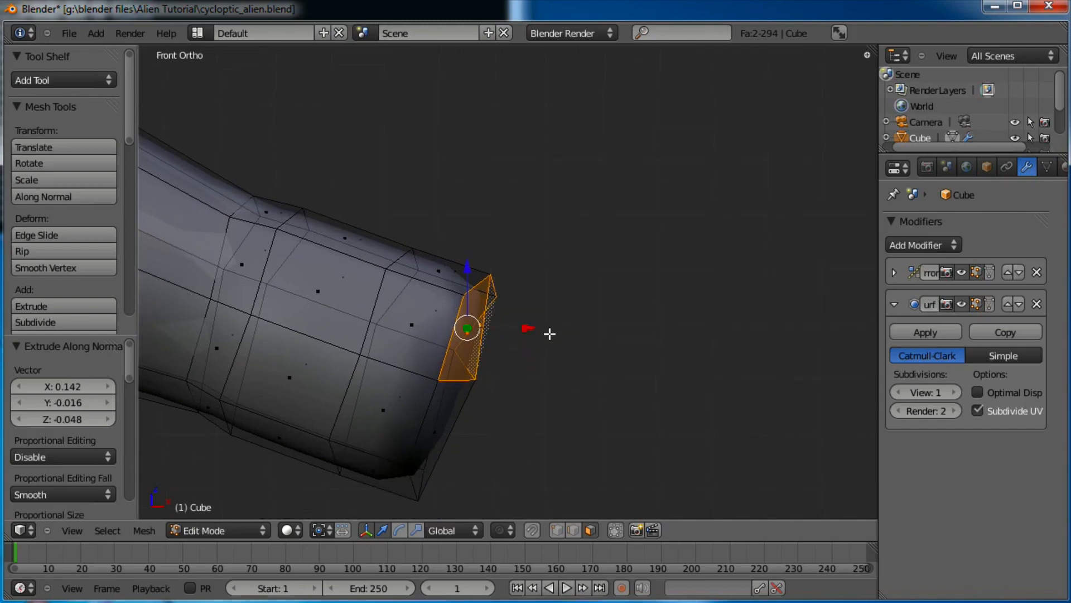
Extrude the two tip faces outward and scale them to 0.958 as a finger stub
key("e")
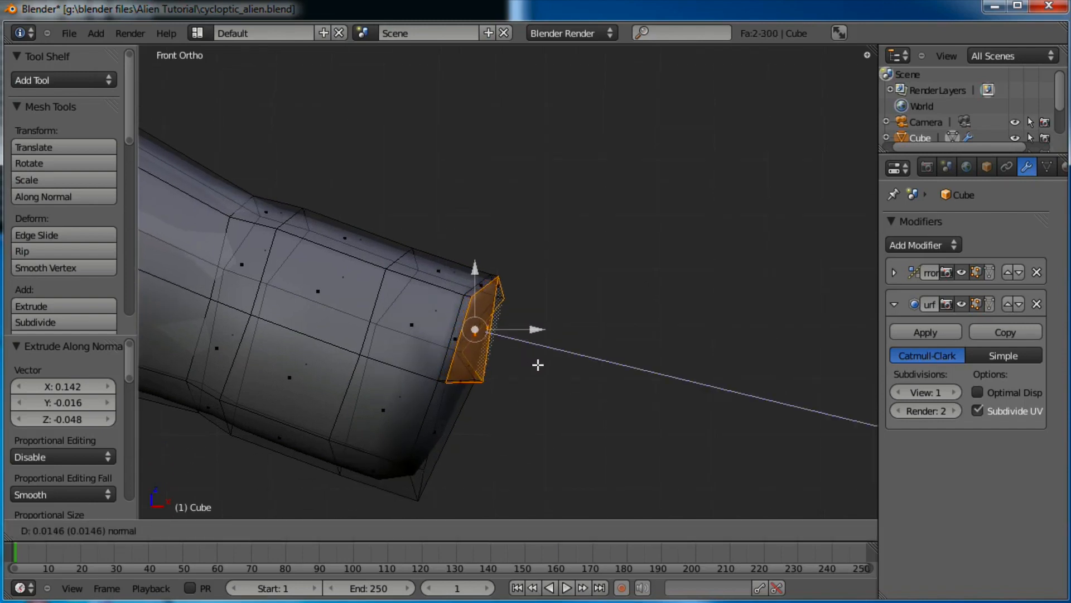
left_click(577, 351)
key("s")
left_click(573, 350)
middle_click_drag(634, 368, 640, 435)
right_click(418, 364)
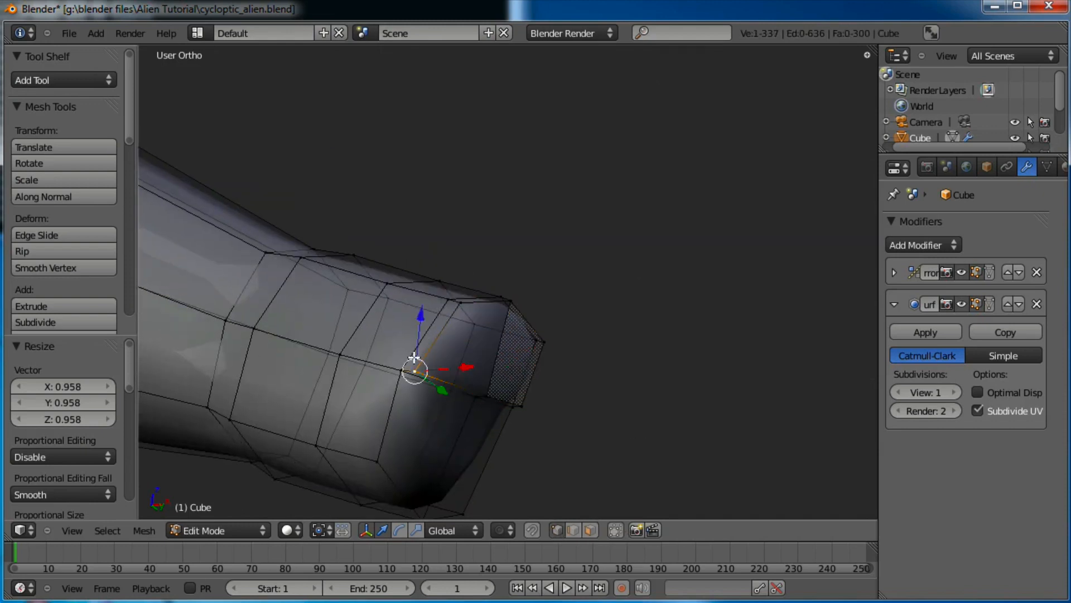
Nudge the selected stub vertex slightly along Y, then view the stub's tip
key("g")
left_click(443, 362)
left_click_drag(550, 424, 554, 411)
middle_click_drag(758, 345, 506, 382)
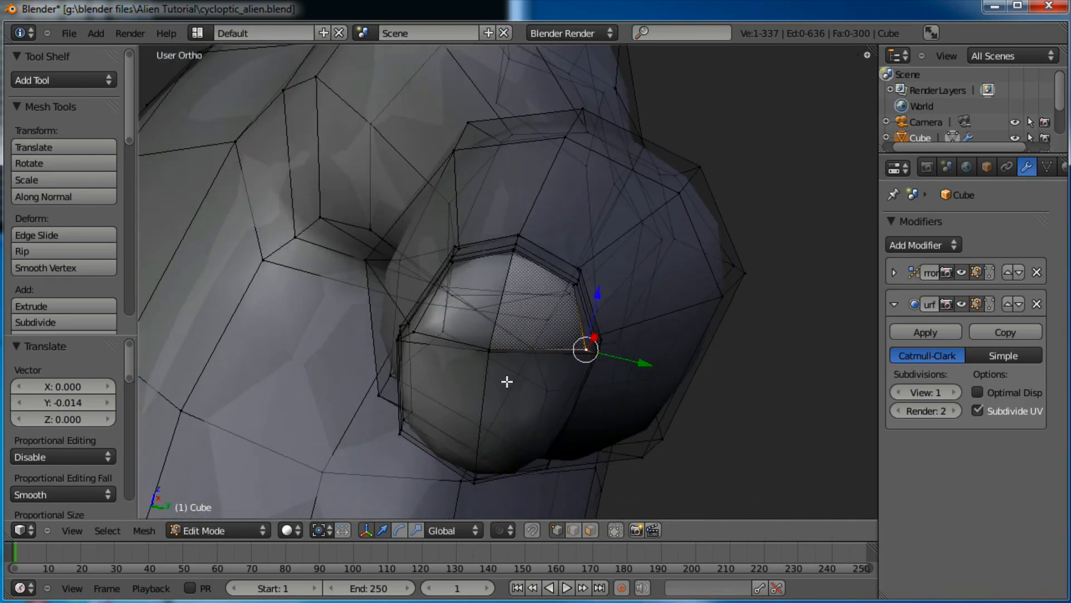
Box-select rim vertices to raise them, then shift the rim's corner vertices up-left
key("a")
key("b")
left_click_drag(568, 294, 568, 296)
key("g")
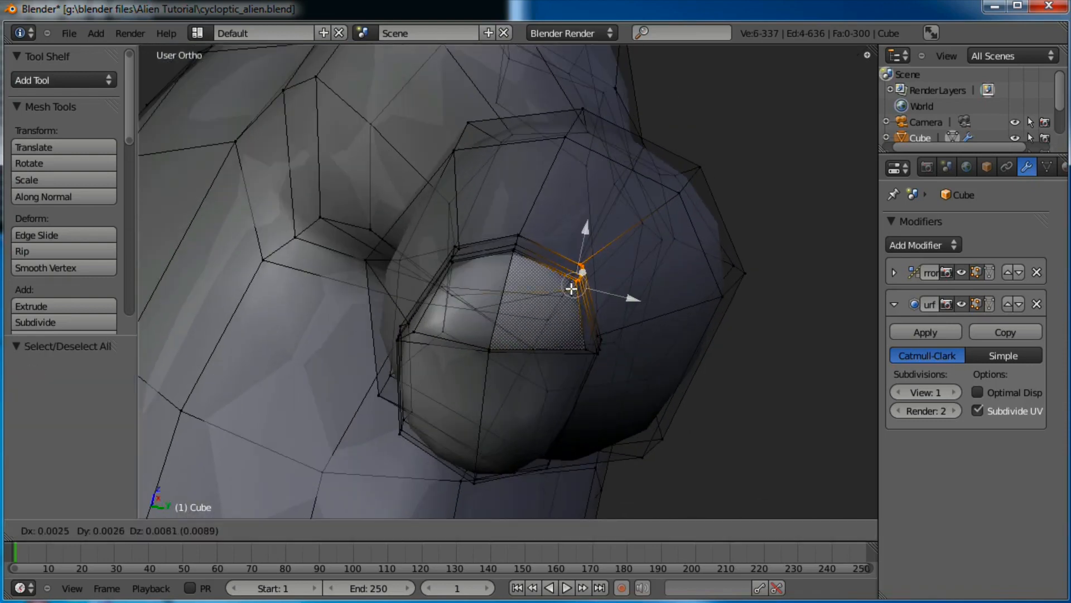
left_click(571, 283)
key("a")
left_click(467, 234)
key("b")
left_click_drag(475, 232, 443, 268)
key("g")
left_click(435, 263)
Move a lower rim vertex up and right after trying its neighbours
right_click(402, 340)
key("g")
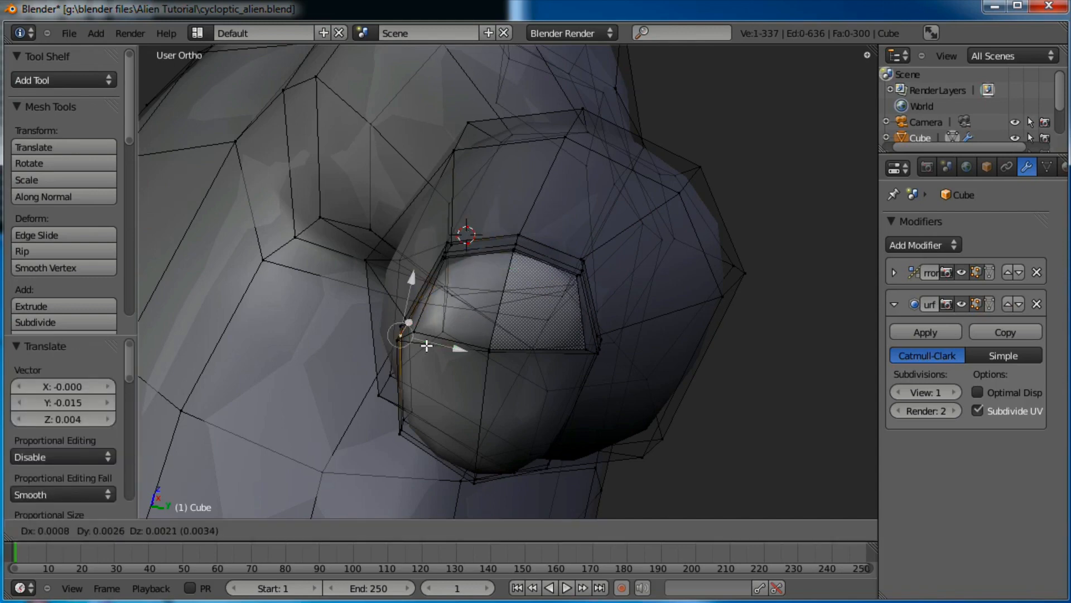
right_click(425, 347)
right_click(410, 347)
key("g")
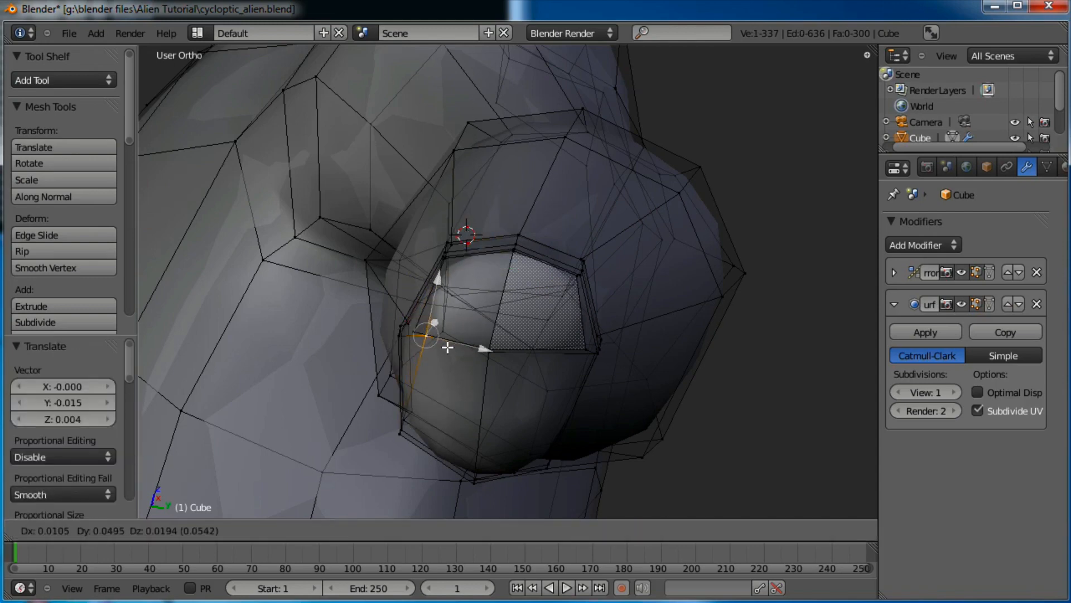
right_click(448, 348)
right_click(419, 335)
key("g")
left_click(446, 335)
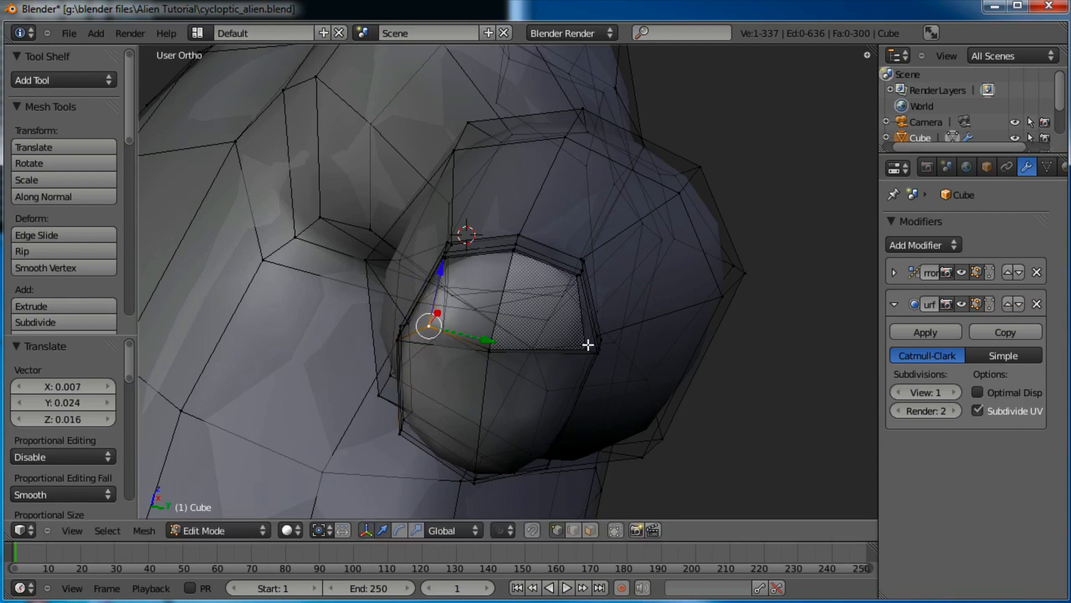
Nudge the far-side, next and lower rim vertices one by one to round the rim
right_click(588, 345)
key("g")
left_click(577, 339)
key("g")
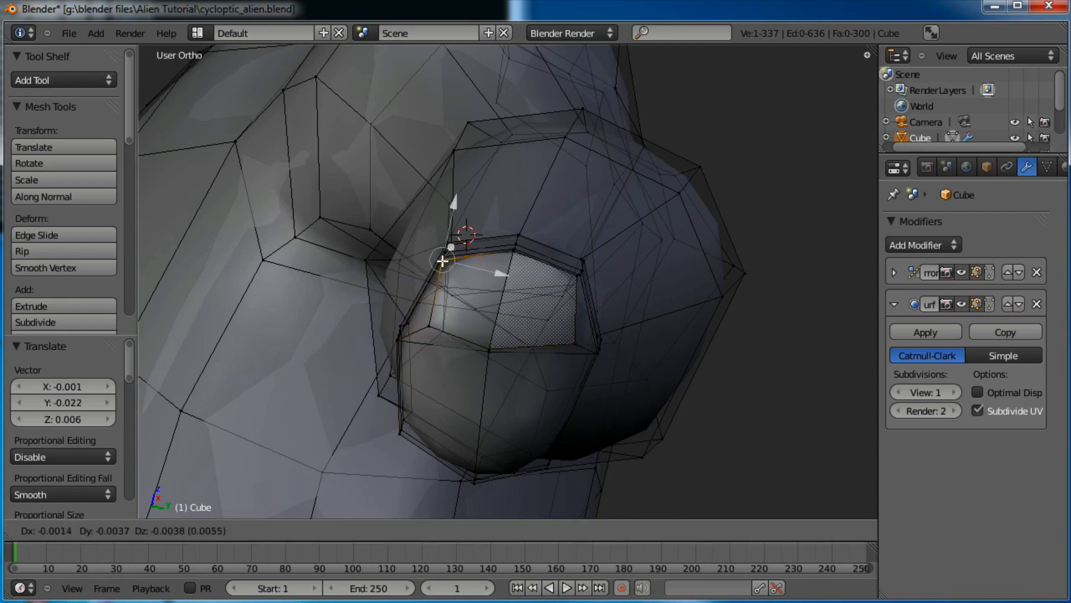
left_click(443, 263)
right_click(435, 317)
key("g")
left_click(447, 320)
right_click(493, 346)
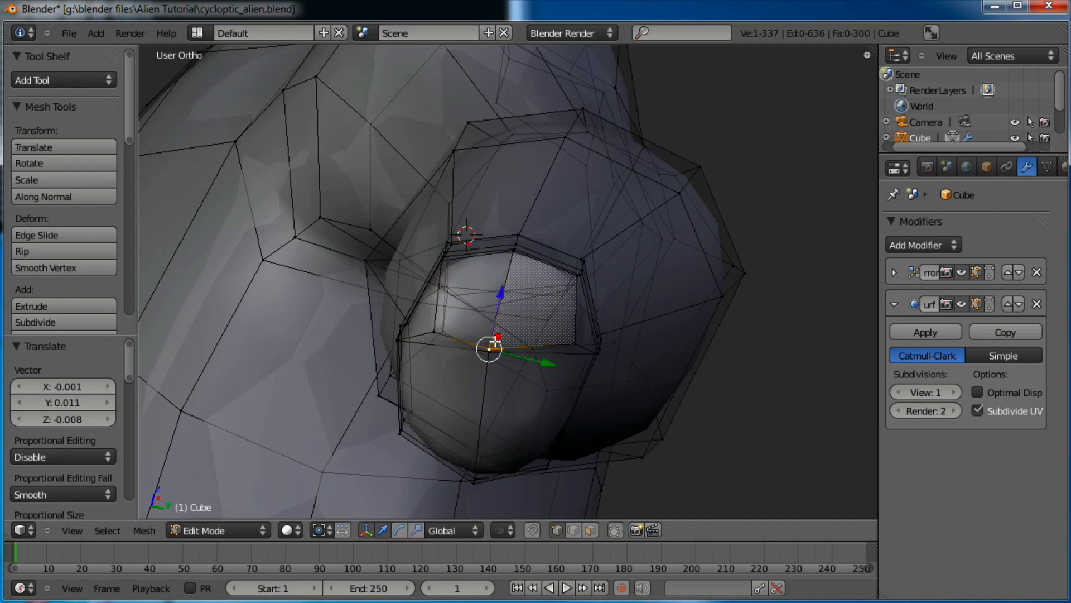
key("g")
left_click(501, 338)
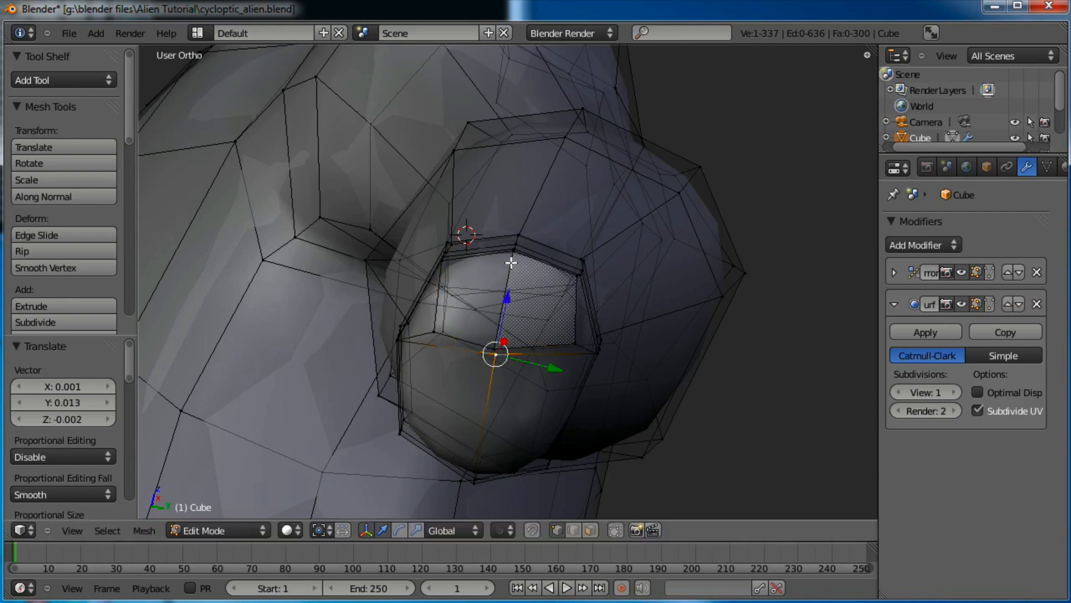
Shift the upper rim vertices left and a right rim vertex up-left, and turn off 'Limit selection to visible'
key("a")
left_click_drag(499, 255, 499, 256)
key("g")
left_click(494, 254)
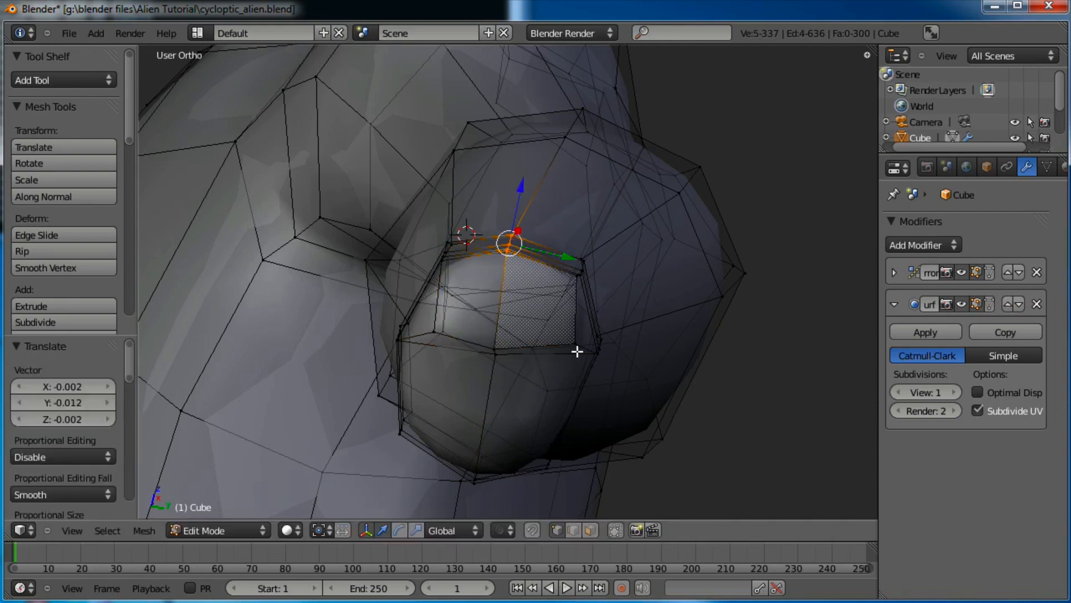
right_click(578, 347)
key("g")
left_click(565, 341)
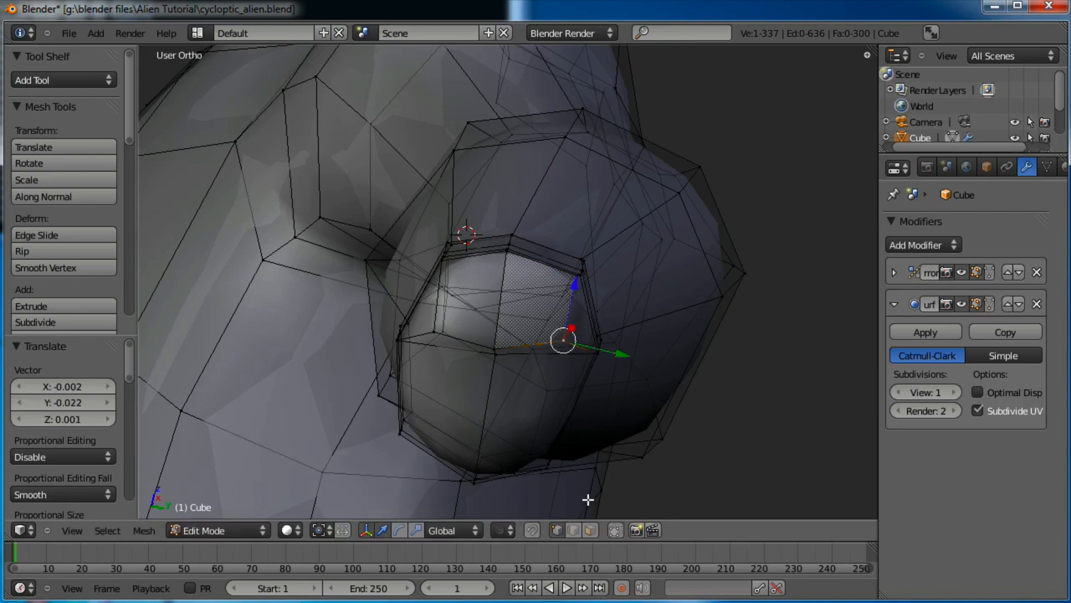
left_click(592, 530)
middle_click_drag(465, 358, 513, 320)
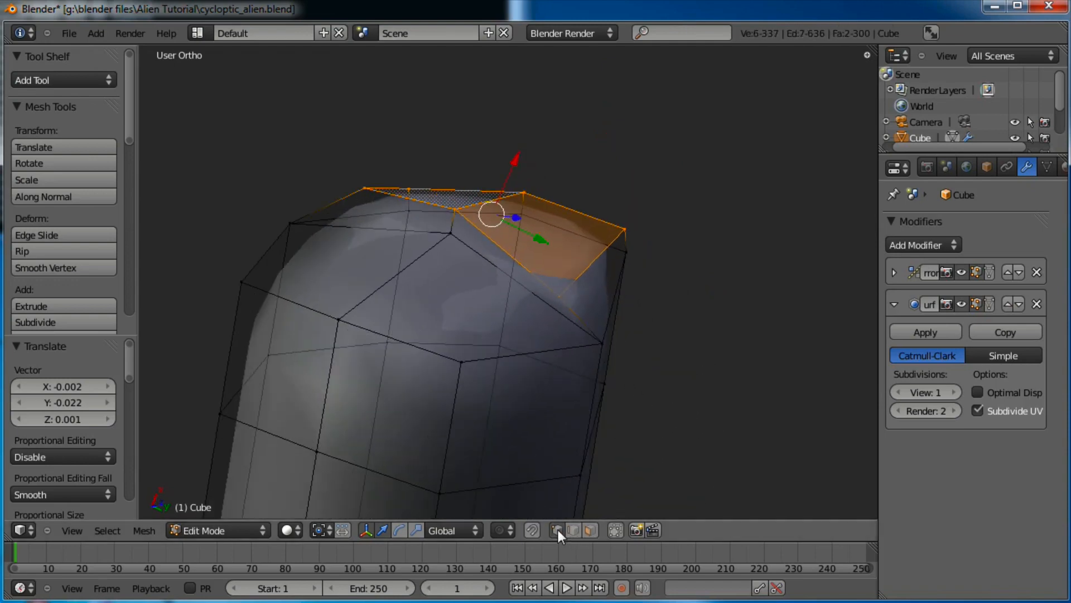
Raise a top vertex and move the right-side vertices of the stub
right_click(570, 297)
key("g")
left_click(589, 297)
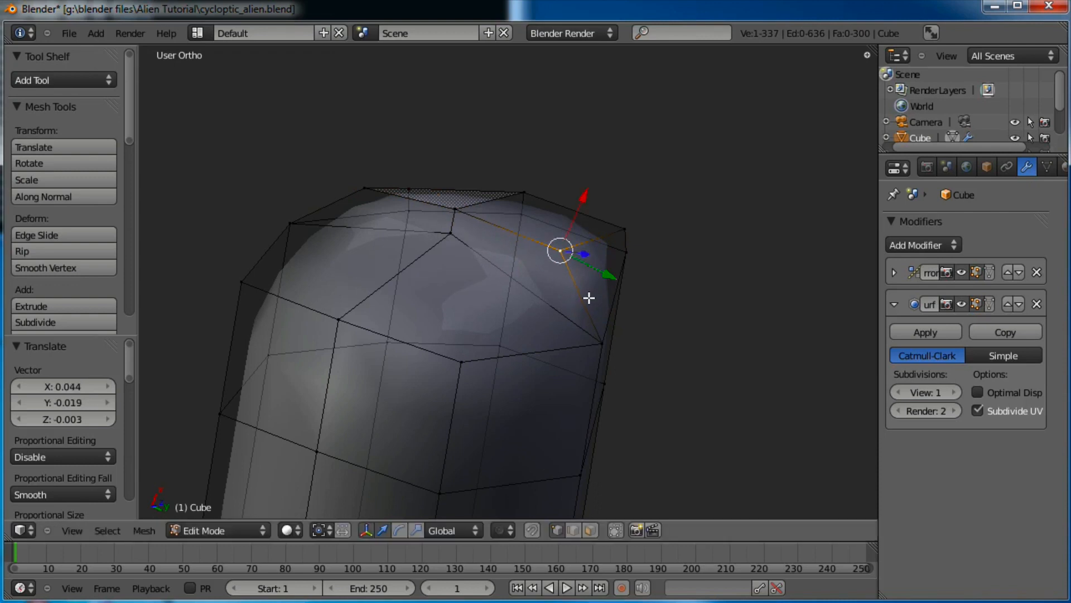
key("g")
left_click(643, 216)
right_click(643, 254)
key("g")
left_click(642, 283)
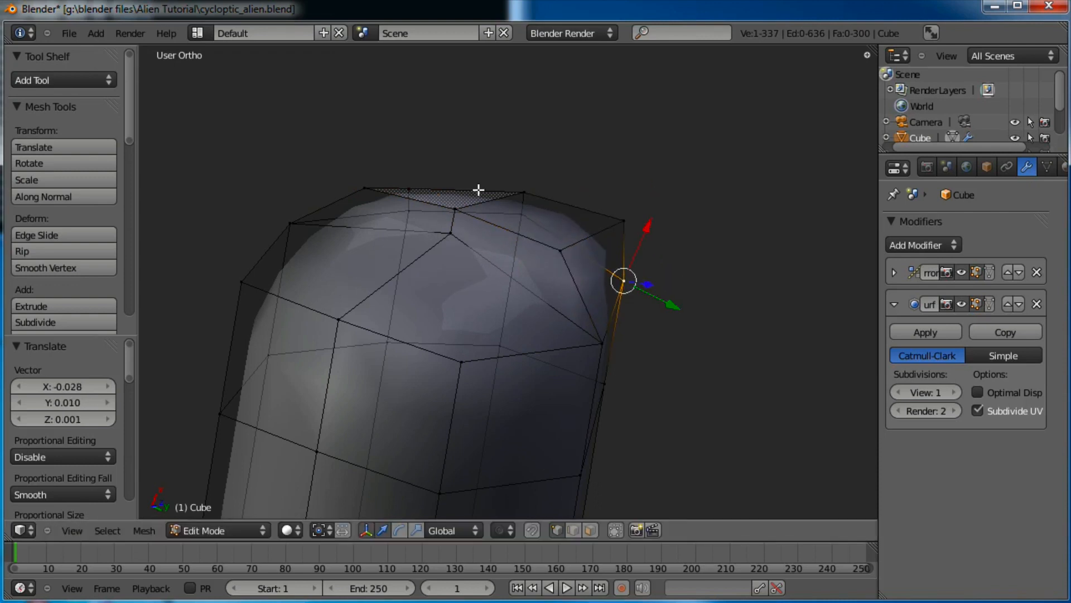
Adjust the top vertices, pulling one down for a rounder top
right_click(418, 166)
key("g")
left_click(418, 163)
right_click(370, 178)
key("g")
left_click(373, 196)
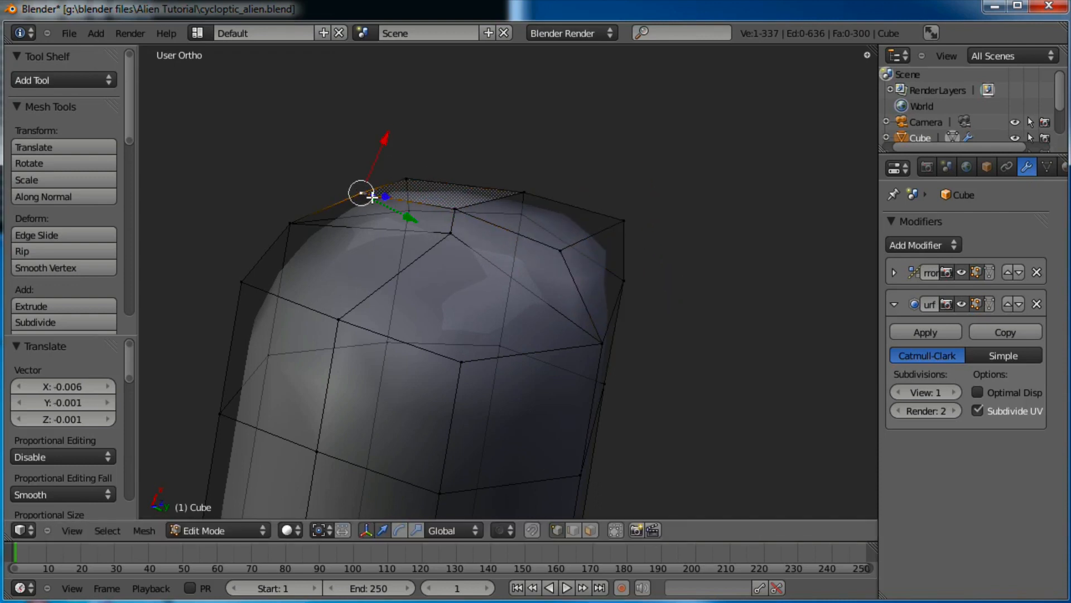
key("g")
left_click(435, 248)
Move the left edge vertex inward and the back top vertex left
right_click(289, 223)
key("g")
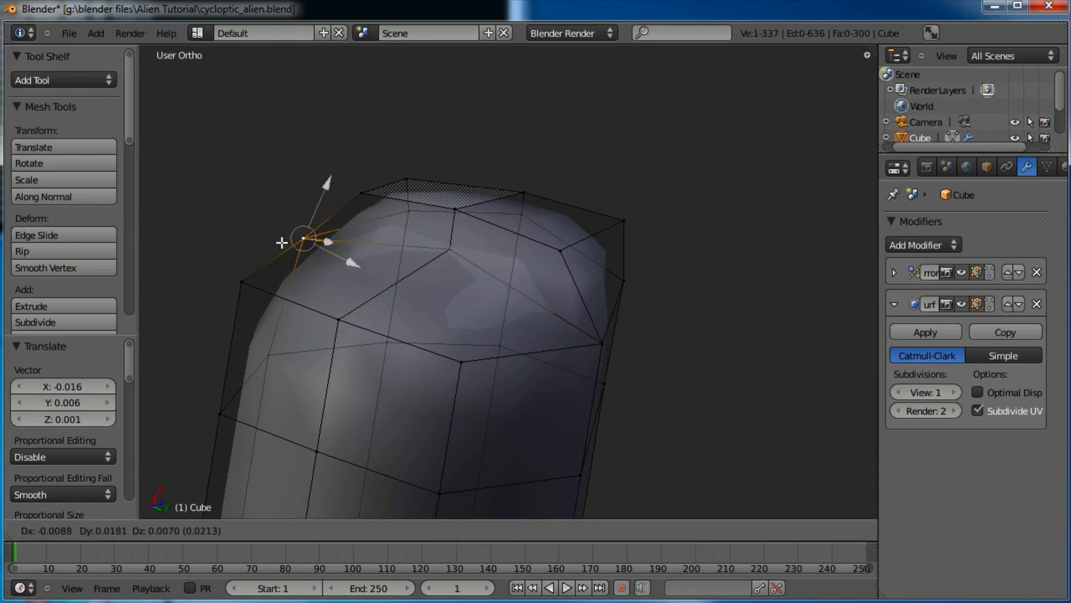
left_click(282, 244)
right_click(405, 213)
key("g")
left_click(385, 213)
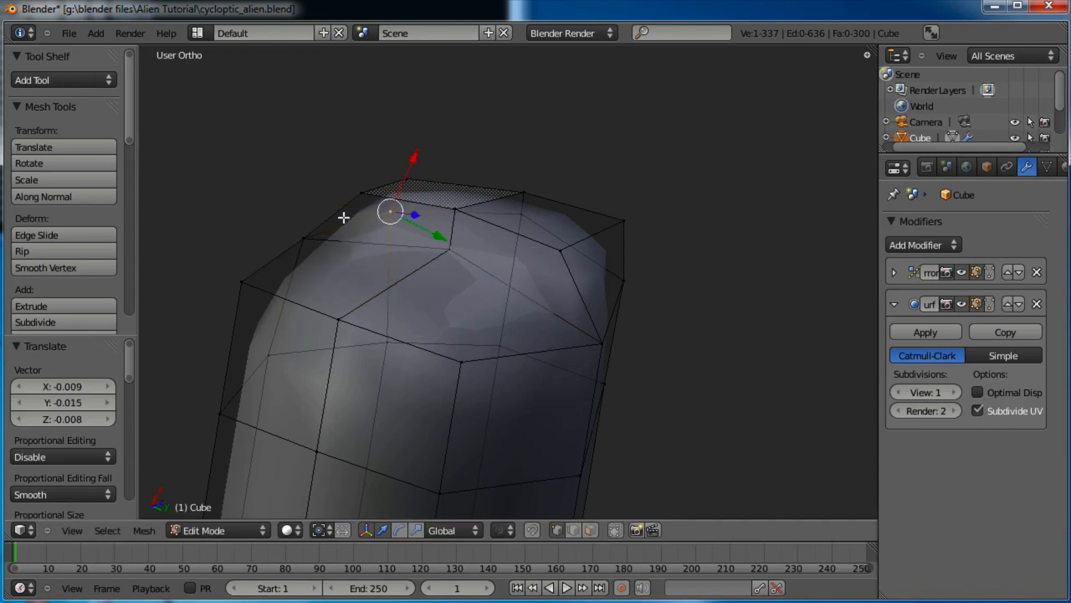
middle_click_drag(342, 218, 491, 424)
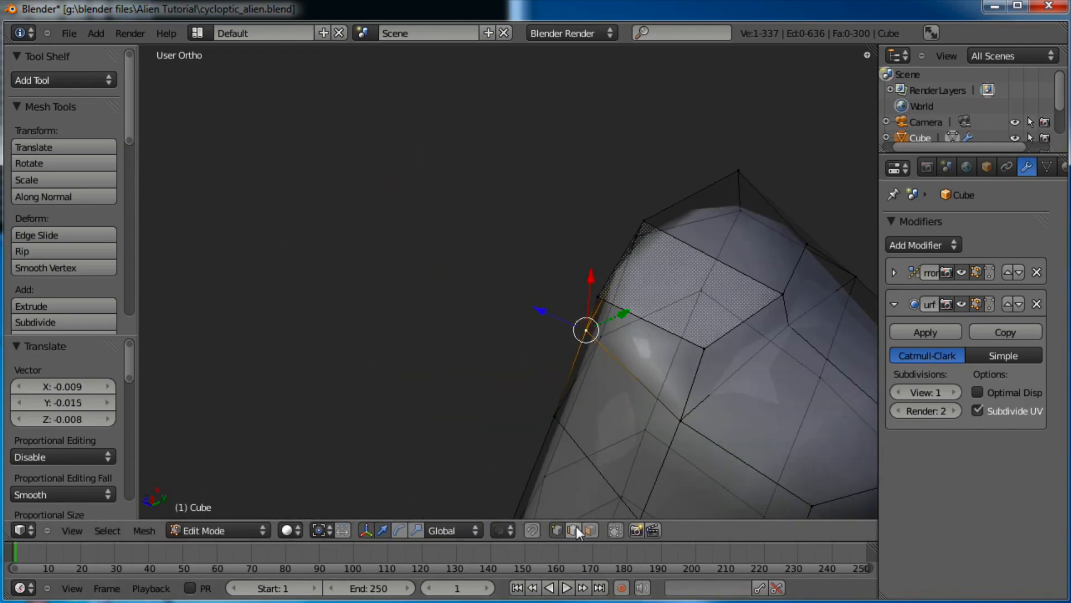
Add the second end face and scale both flat to zero width
right_click(746, 227, "shift")
middle_click_drag(749, 263, 549, 179, "shift")
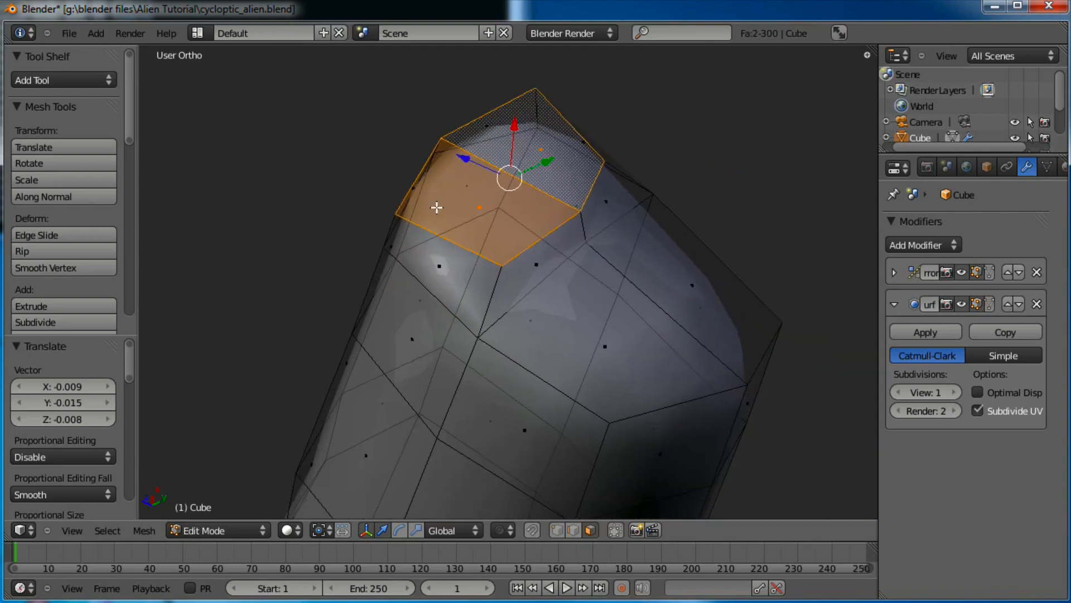
middle_click_drag(438, 208, 691, 266)
key("s")
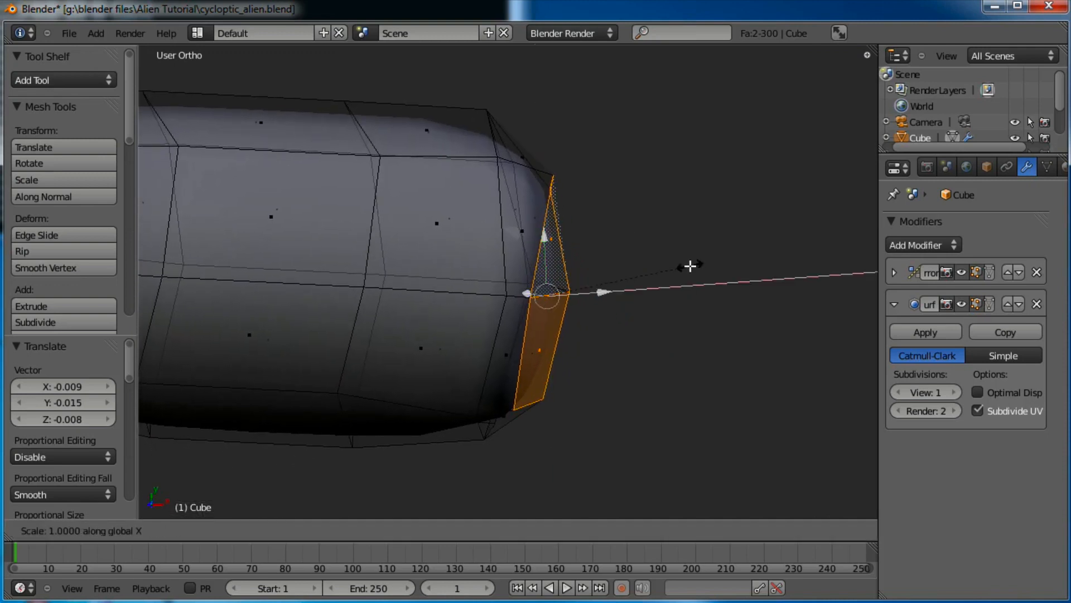
key("0")
key("Return")
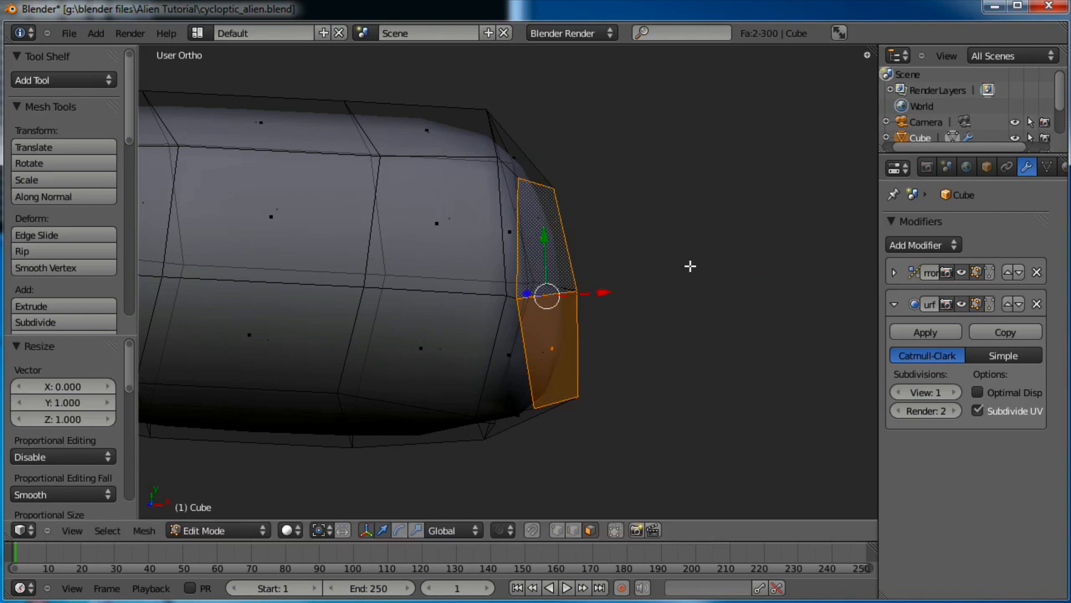
Rotate the flattened faces in small increments until they sit edge-on
key("r")
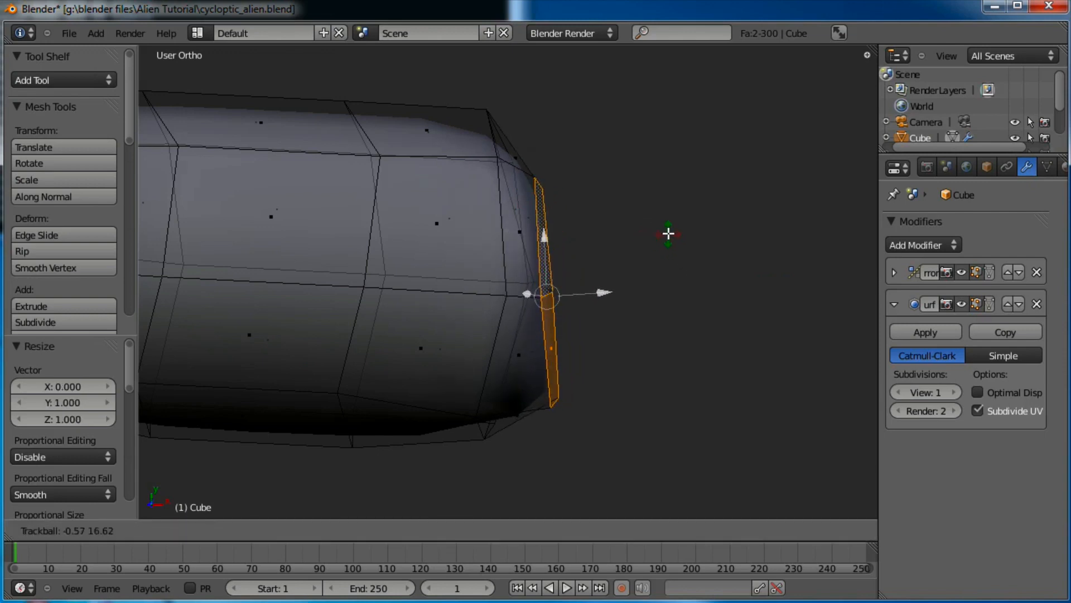
left_click(751, 165)
key("r")
left_click(763, 199)
key("r")
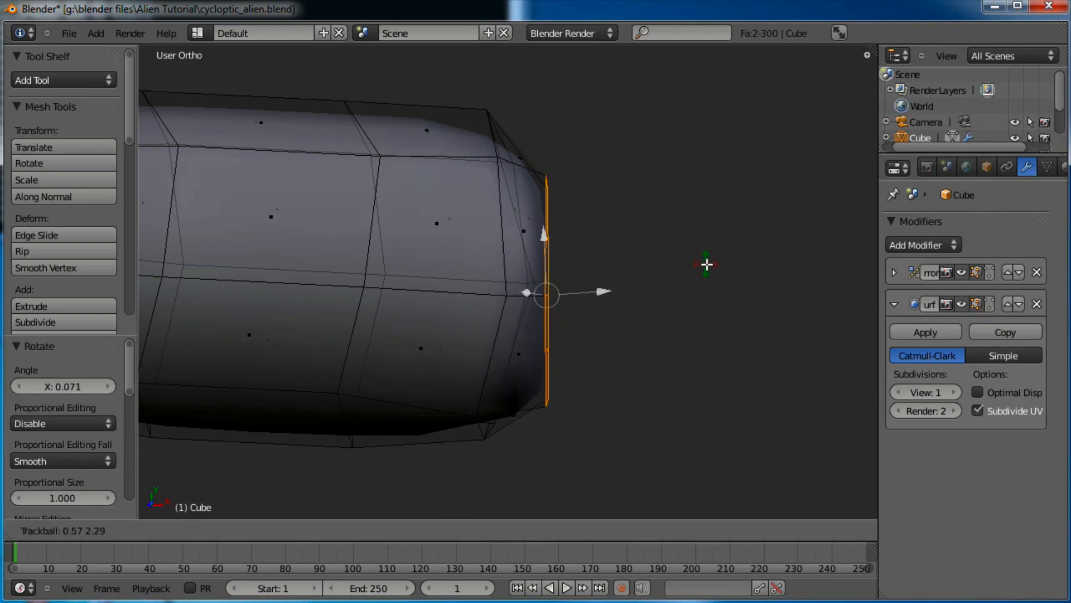
left_click(708, 264)
key("r")
left_click(772, 222)
key("r")
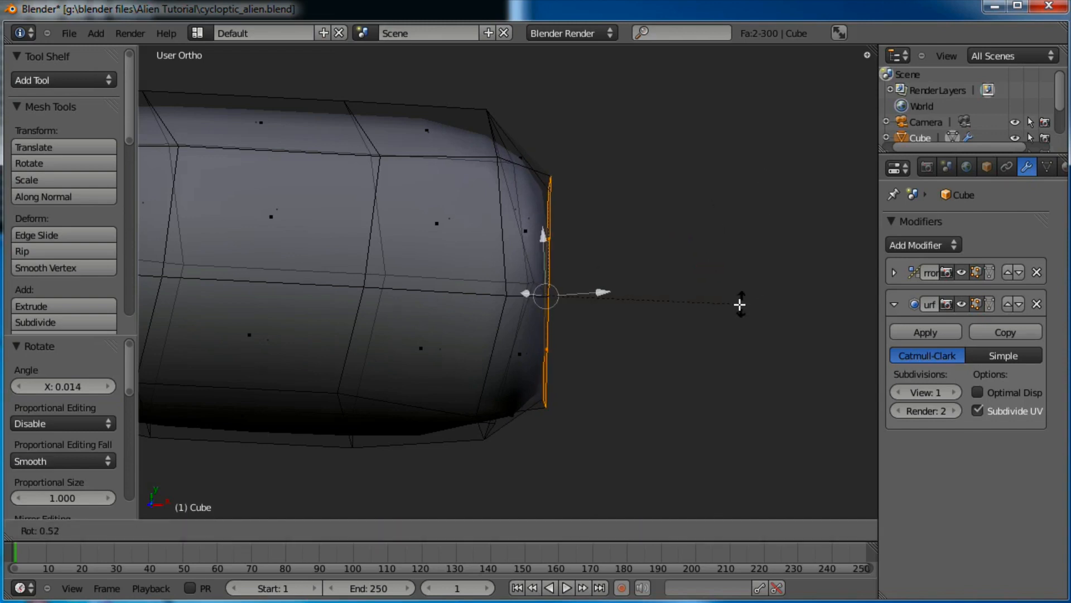
left_click(737, 305)
Reposition the flattened faces and extrude them twice into a new finger segment
middle_click_drag(717, 274, 665, 254, "shift")
key("g")
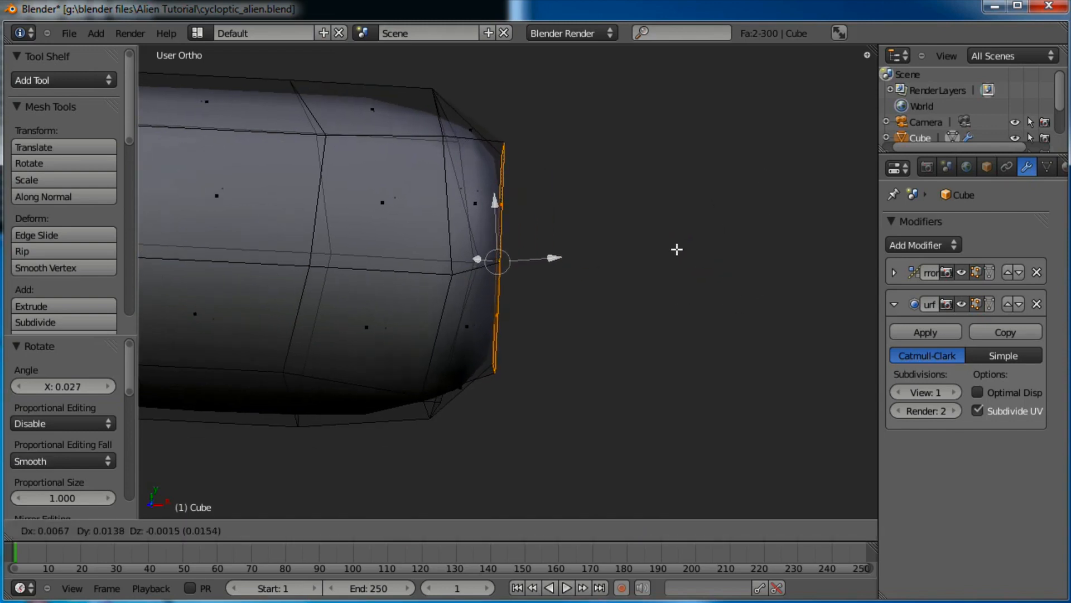
left_click(677, 250)
key("e")
left_click(664, 316)
middle_click_drag(667, 316, 532, 344, "shift")
key("e")
left_click(583, 346)
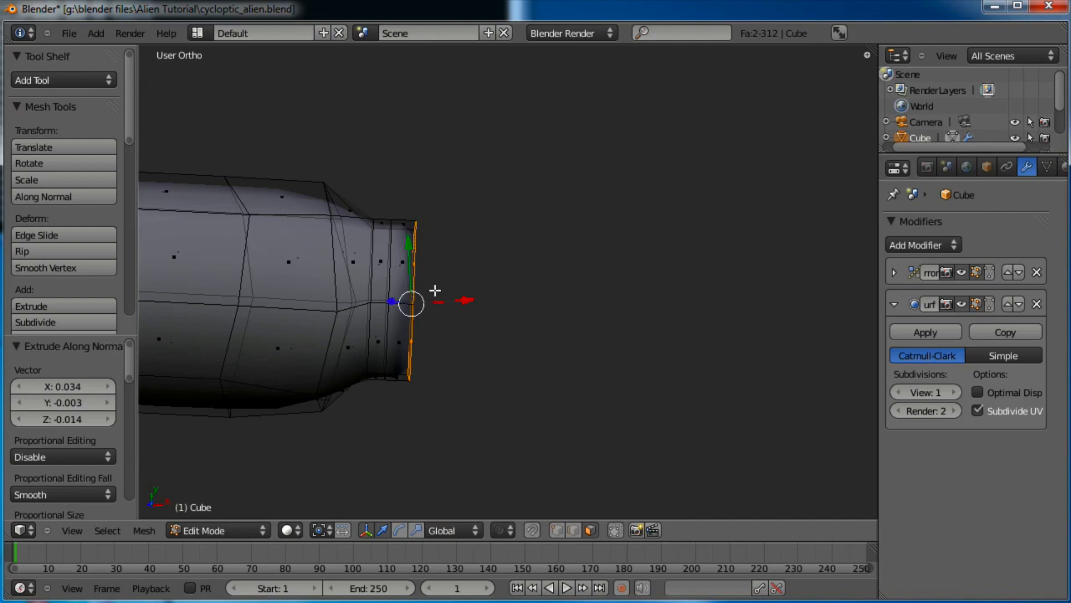
Extrude five more segments from the finger's end to lengthen it
key("e")
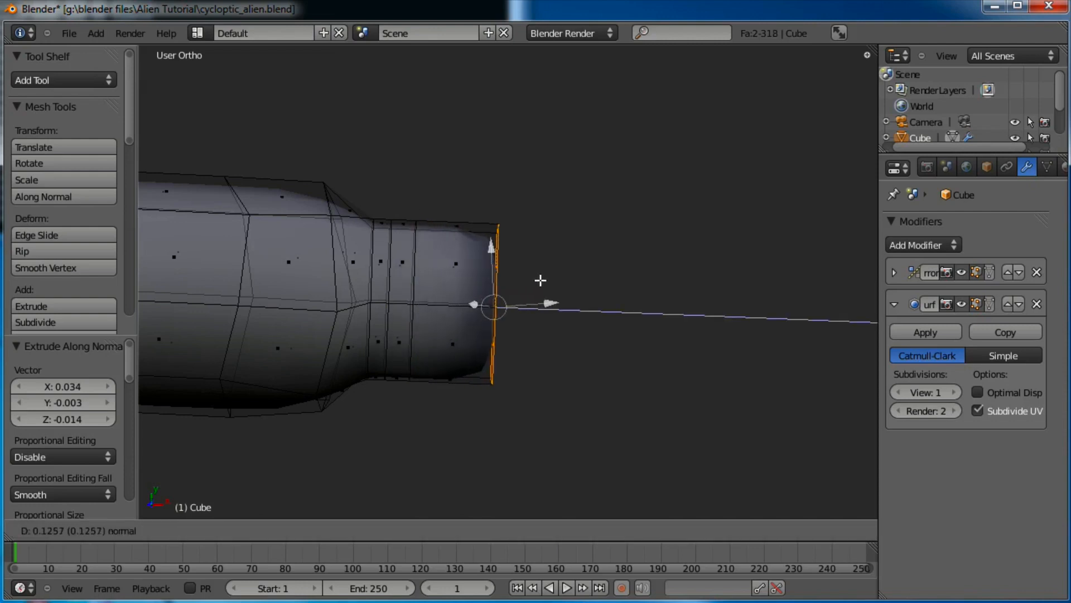
left_click(578, 273)
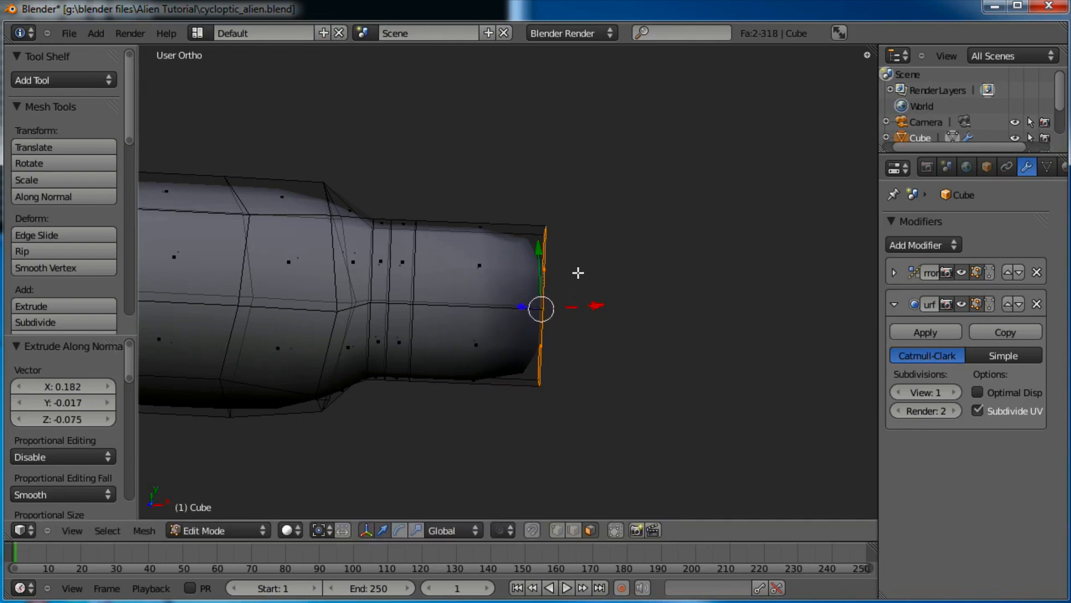
key("e")
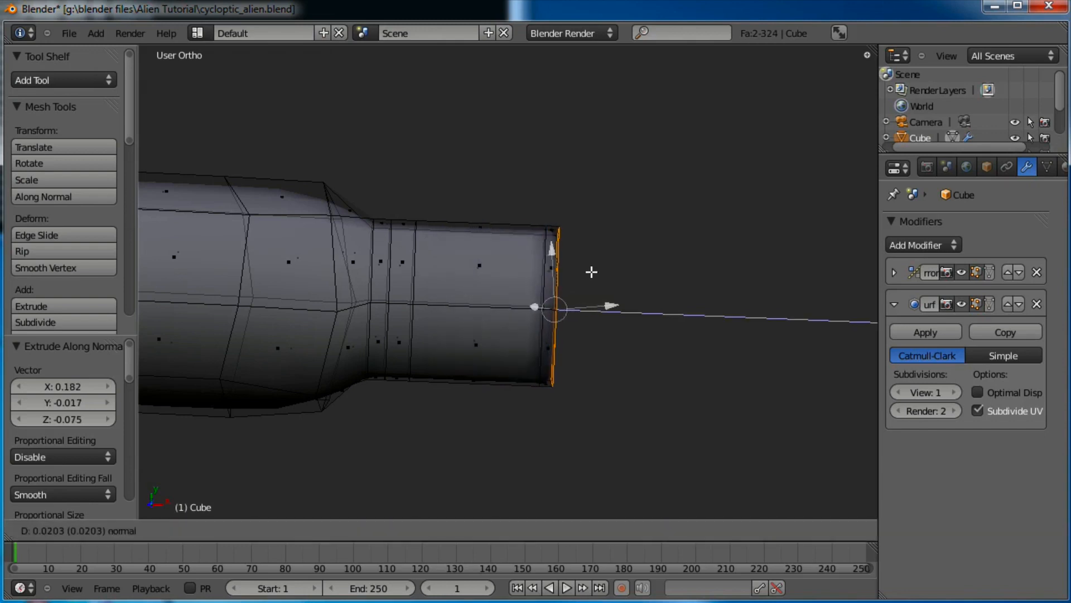
left_click(594, 271)
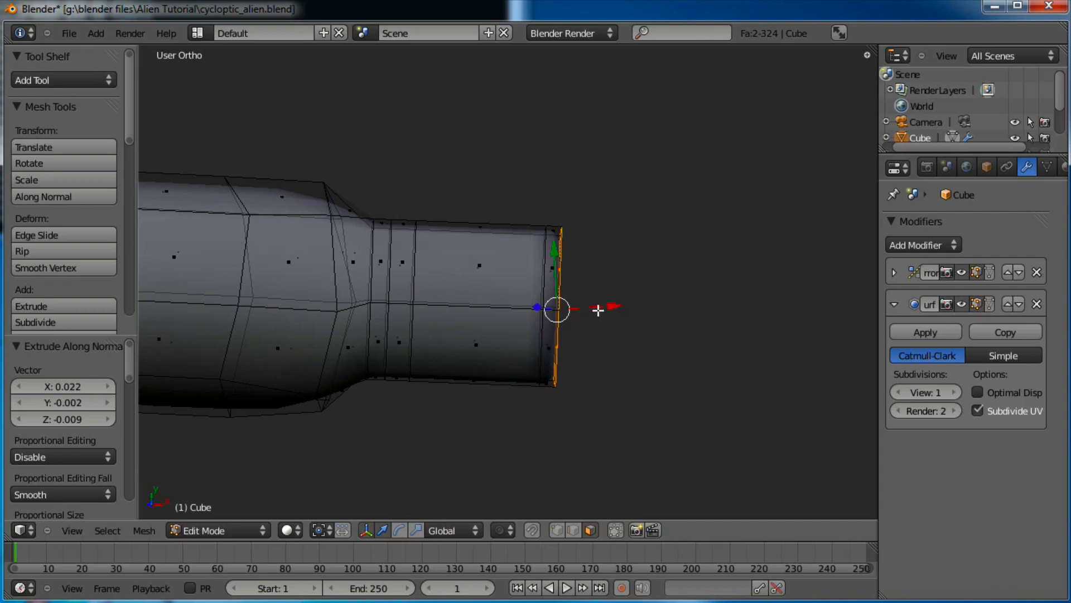
key("e")
left_click(625, 306)
middle_click_drag(597, 304, 571, 302, "shift")
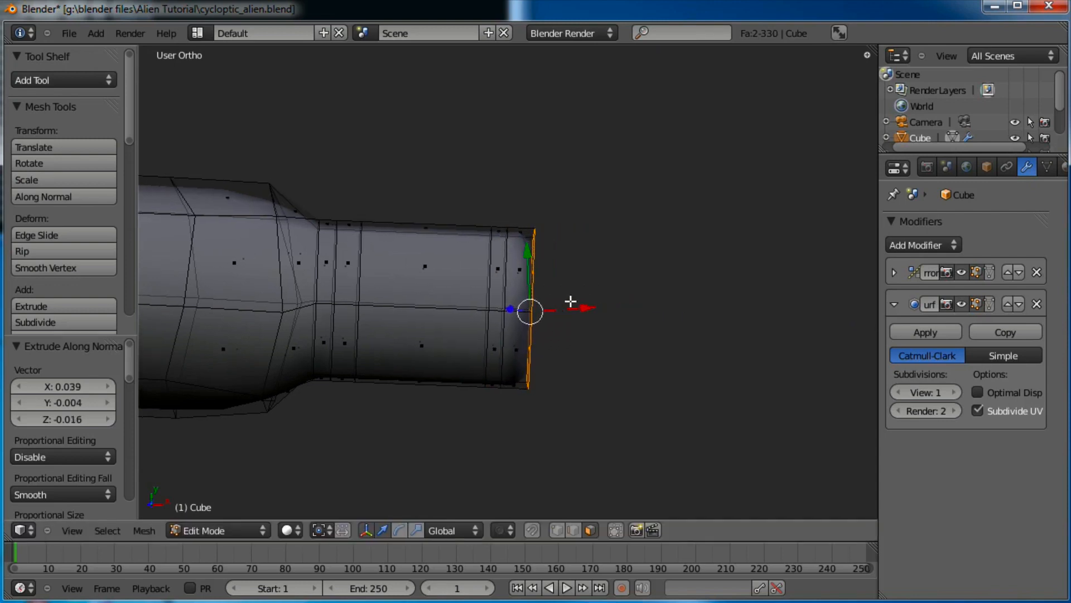
key("e")
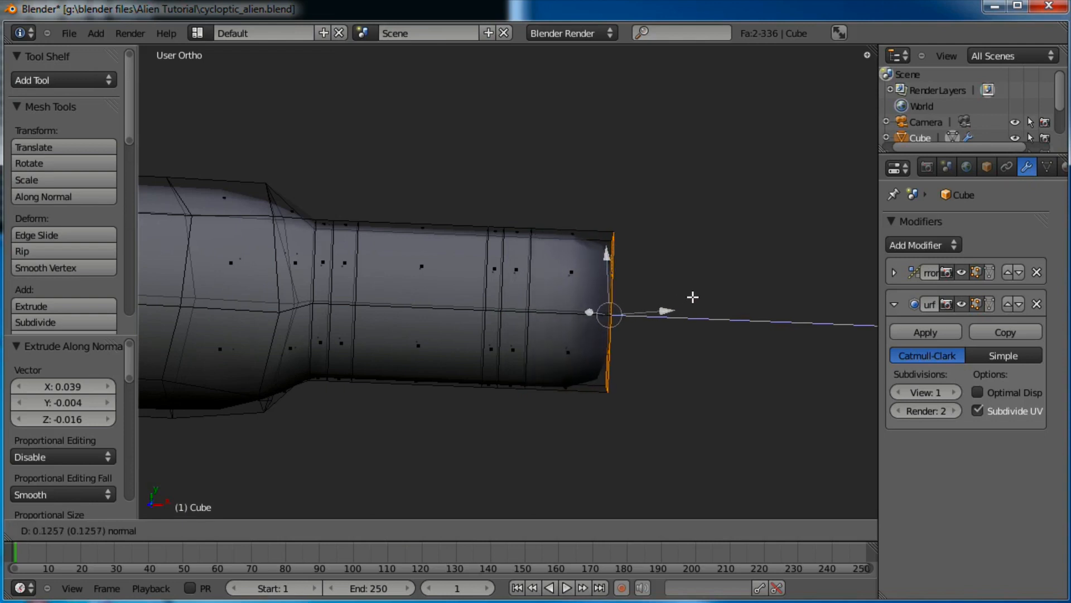
left_click(790, 300)
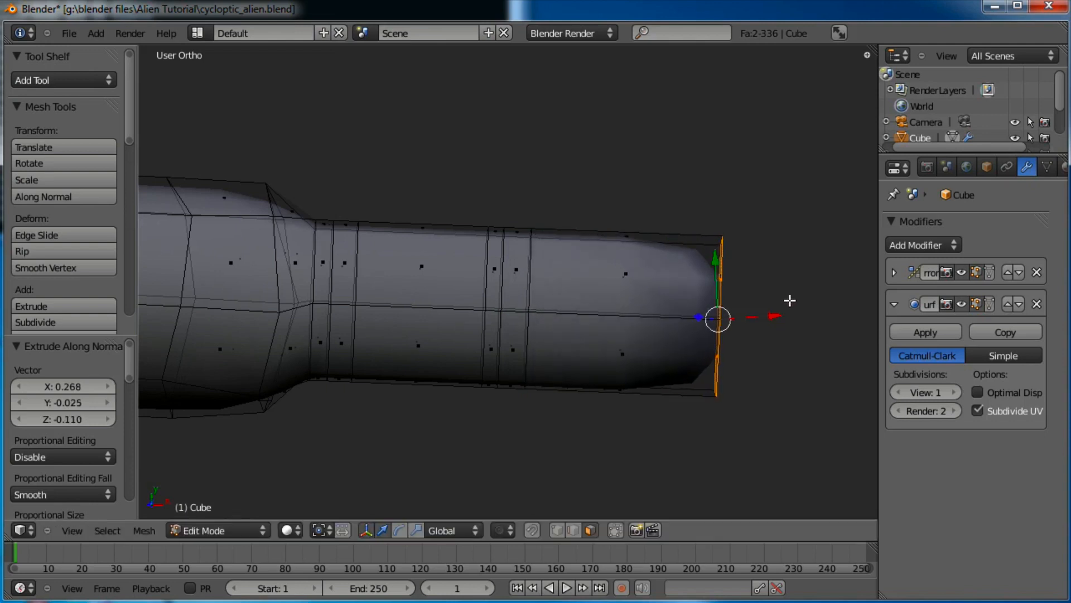
key("e")
left_click(820, 300)
Scale the fingertip loop down to 0.575 and raise it slightly into a tapered tip
key("s")
left_click(797, 306)
key("g")
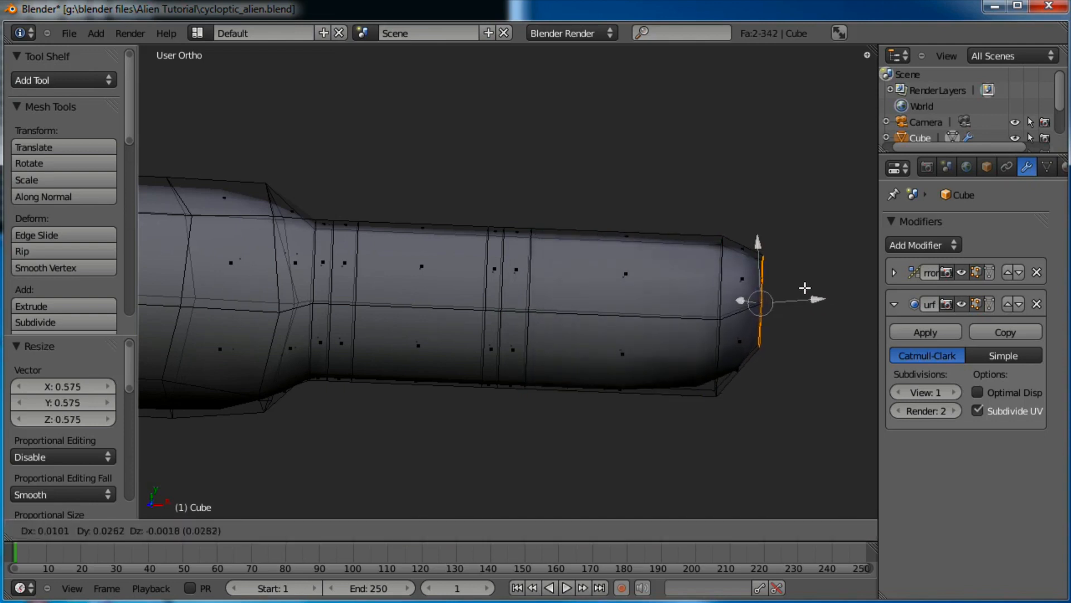
left_click(805, 287)
key("s")
left_click(792, 287)
key("g")
left_click(801, 265)
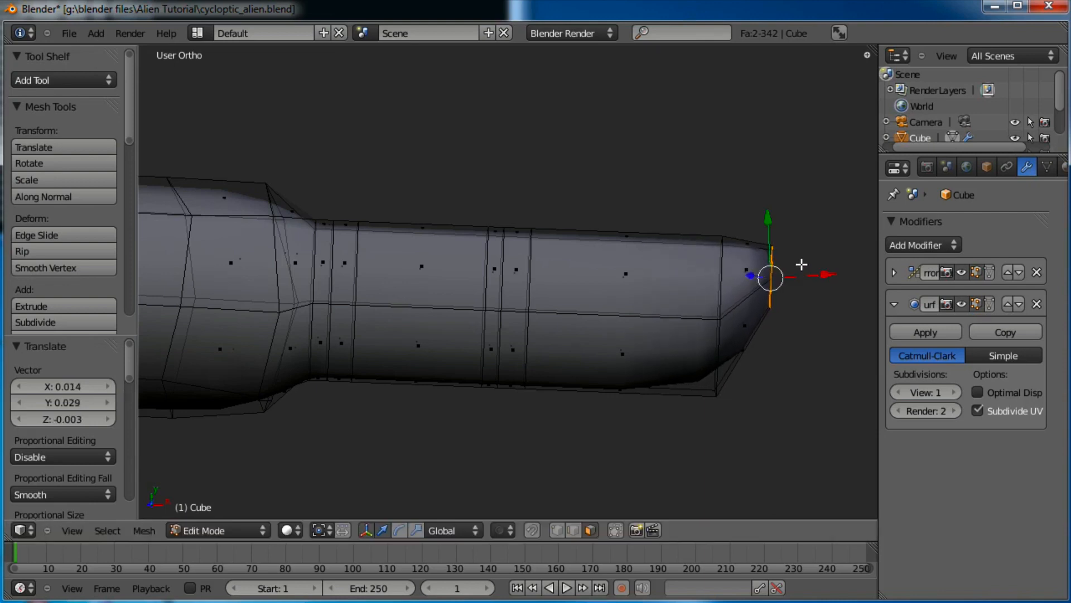
Pinch the mid-finger edge loop inward twice to form a narrower joint
right_click(504, 284, "alt")
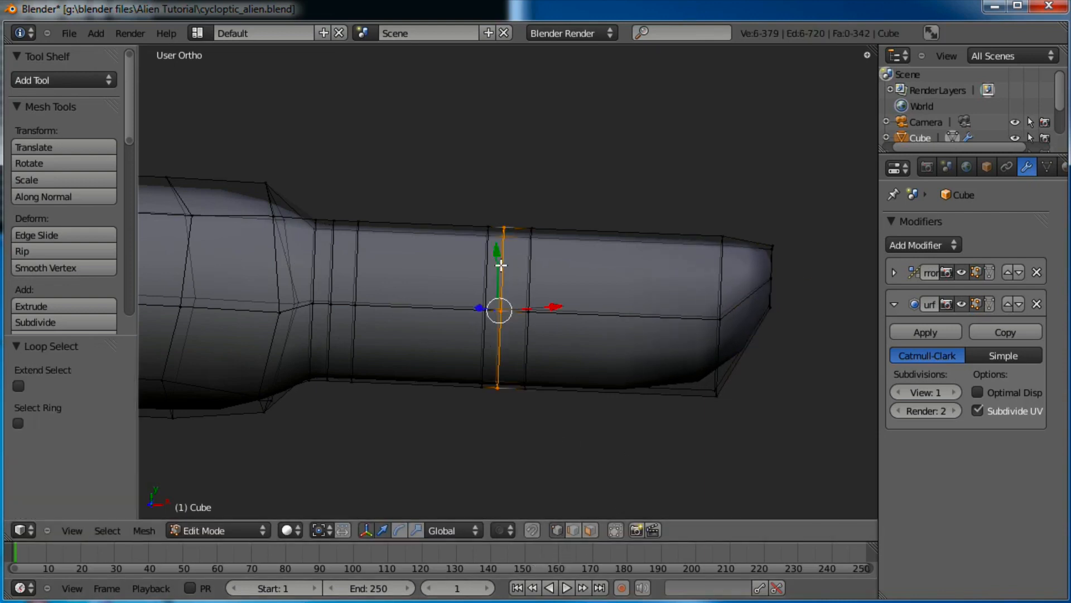
key("s")
left_click(630, 279)
key("s")
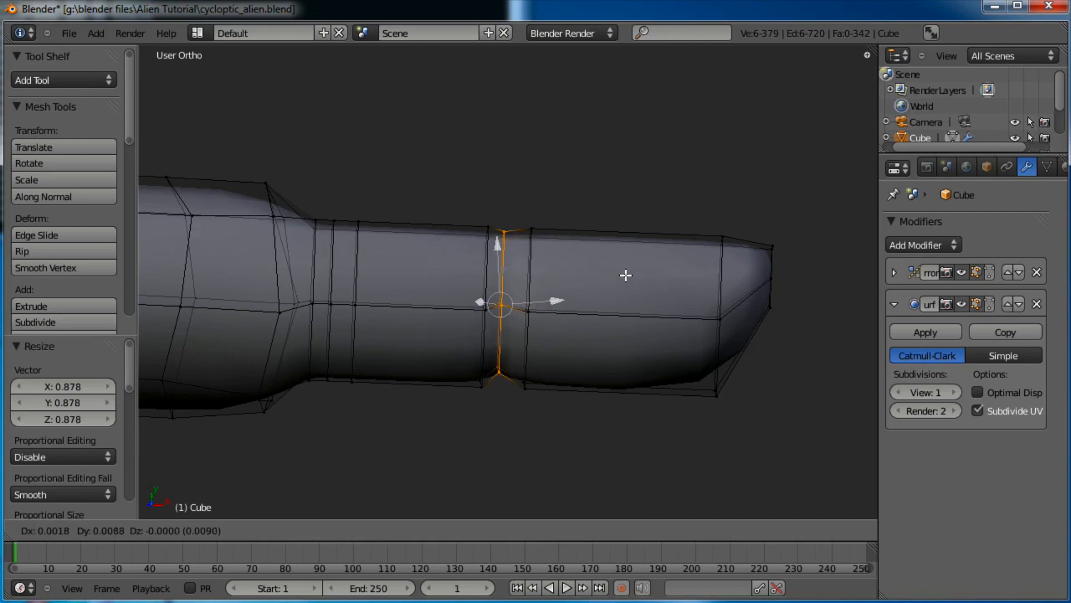
left_click(622, 275)
Shift the joint's top vertices left and raise the top joint vertex into a knuckle bump
key("a")
key("b")
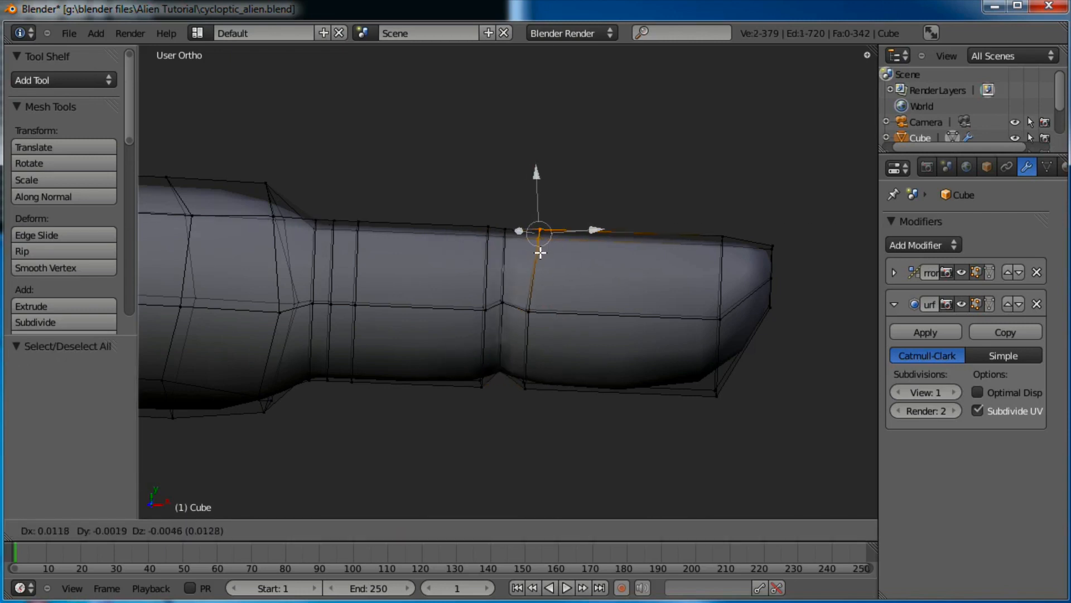
key("a")
left_click_drag(475, 238, 464, 250)
key("g")
left_click(457, 247)
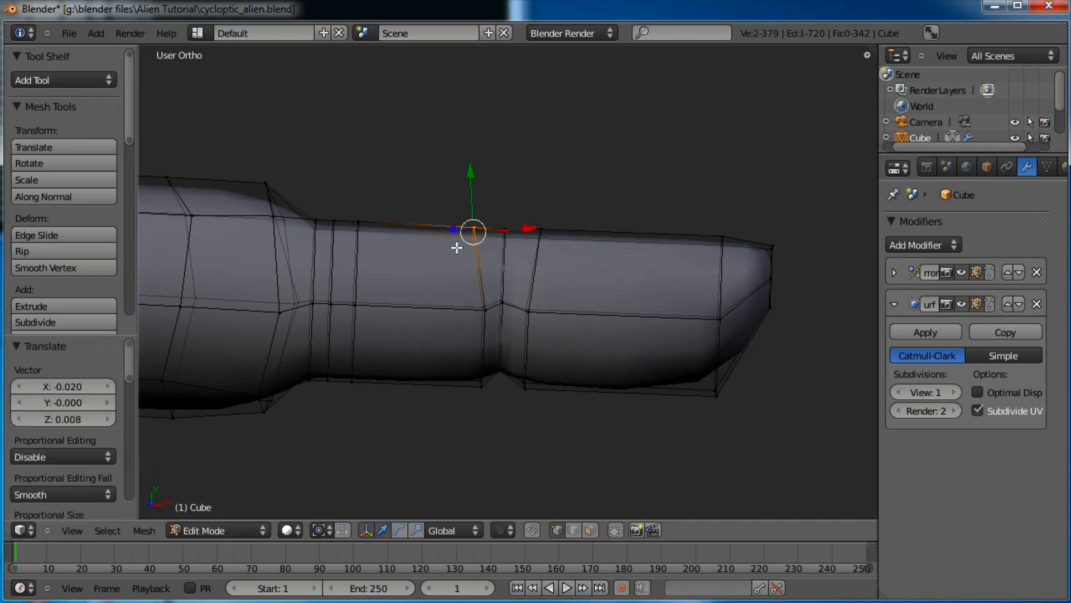
key("a")
key("b")
key("g")
left_click(504, 232)
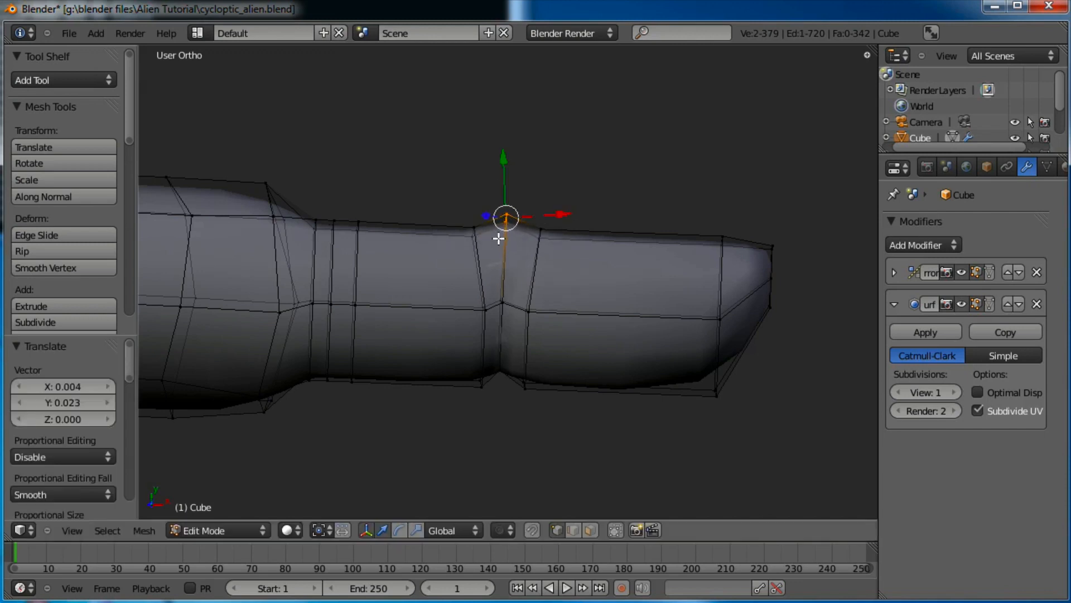
Move the neighbouring top vertex up and left, then shift the next top vertices right
key("a")
left_click_drag(486, 217, 440, 249)
key("g")
left_click(433, 249)
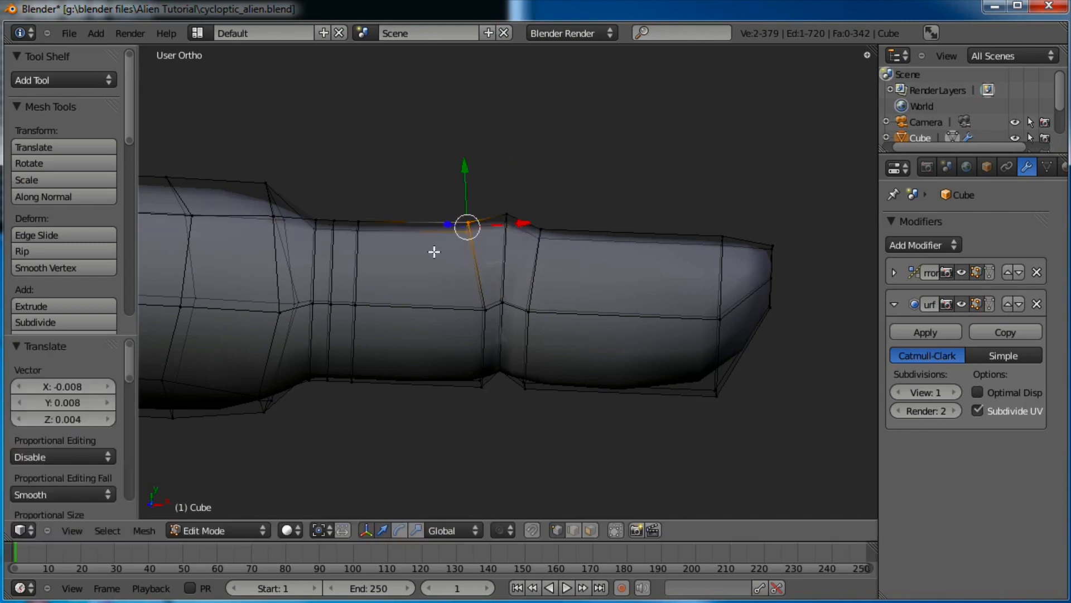
key("a")
key("b")
key("g")
left_click(538, 251)
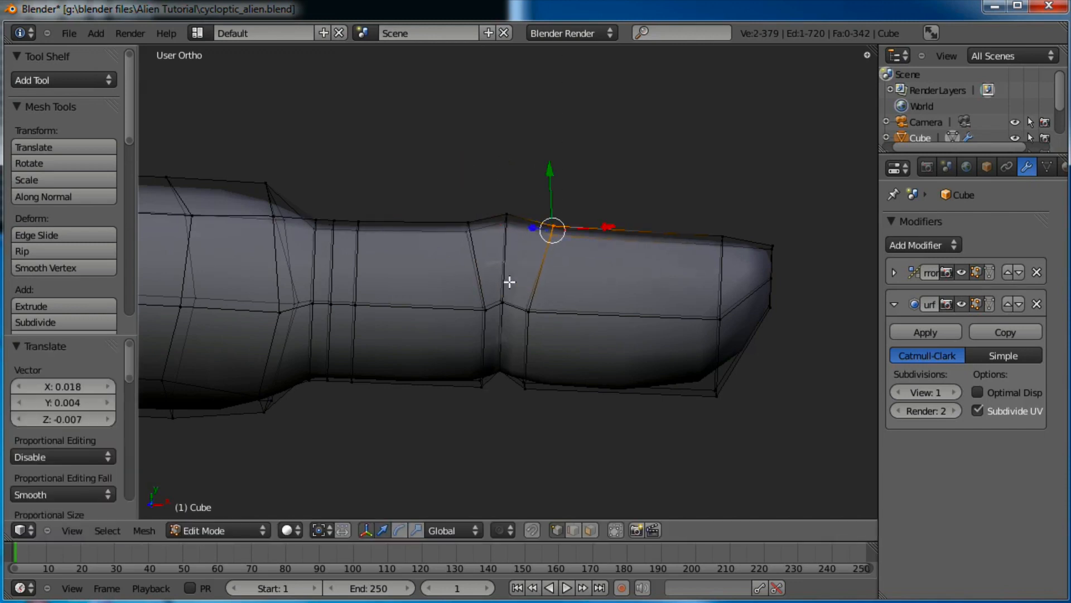
key("a")
Raise the top vertices at the other joint and push them up and right into a knuckle
key("b")
left_click_drag(331, 205, 322, 242)
key("g")
left_click(300, 218)
key("a")
key("b")
key("g")
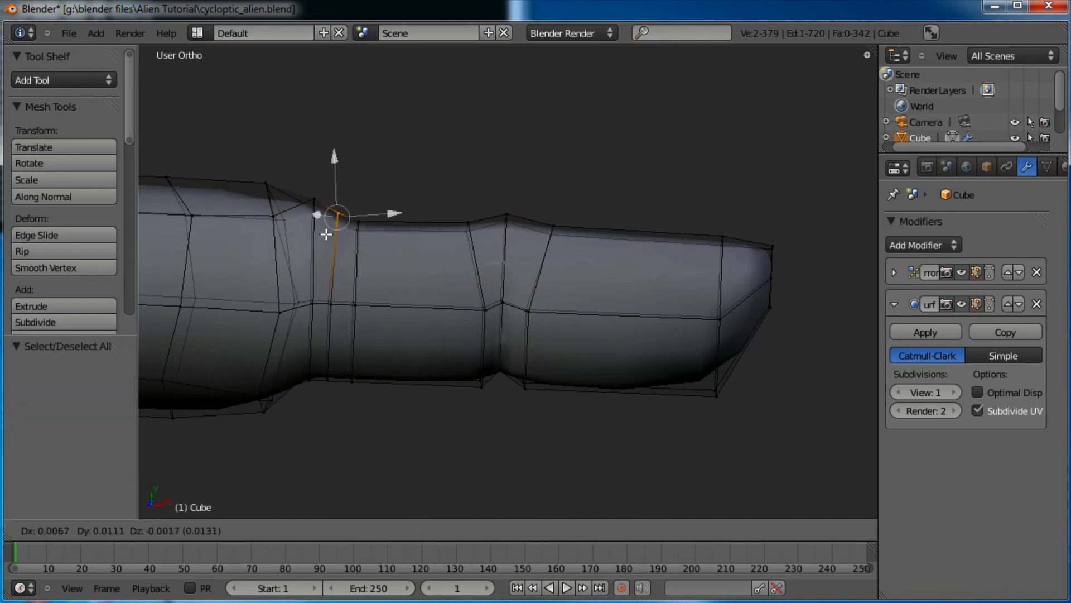
left_click(327, 234)
key("a")
key("b")
key("g")
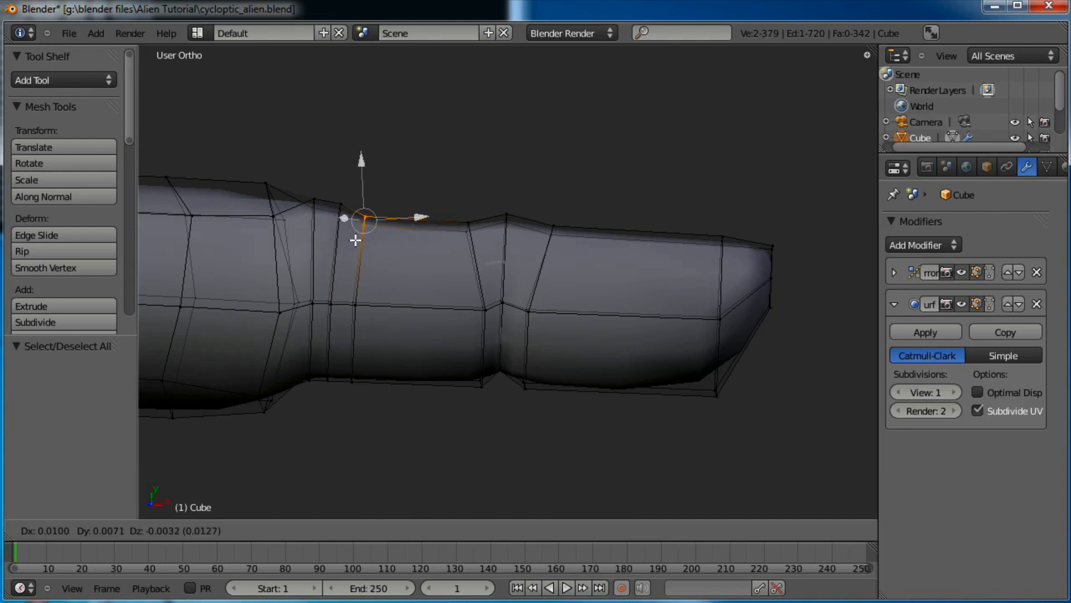
left_click(357, 238)
key("a")
Move the underside vertices at the joint to form a crease, then frame the whole finger
key("b")
left_click_drag(343, 361, 296, 393)
key("g")
left_click(319, 383)
key("a")
key("b")
key("g")
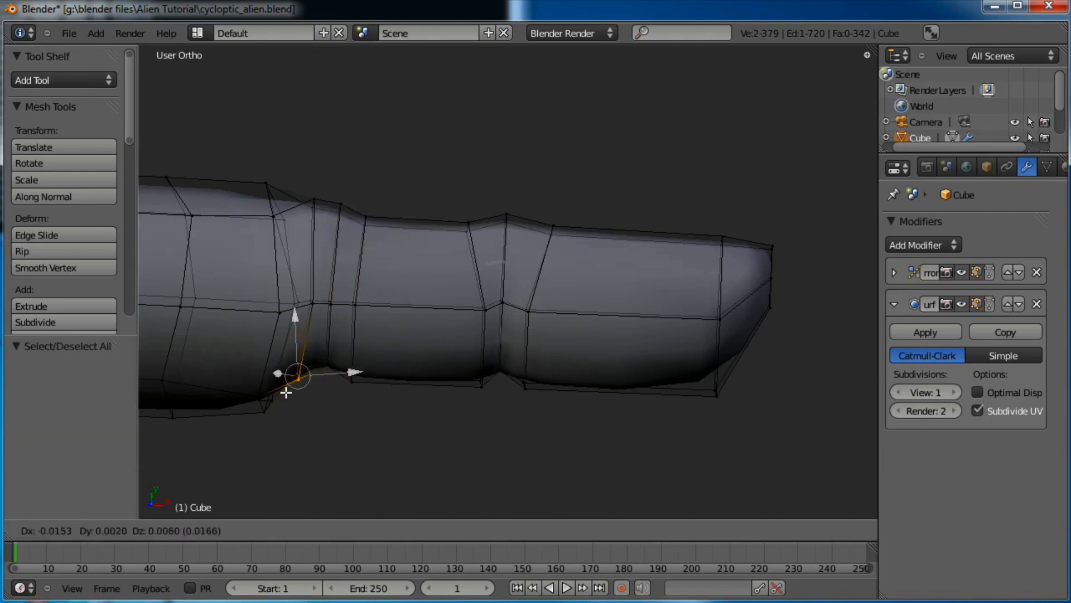
left_click(286, 393)
key("a")
key("g")
left_click(352, 382)
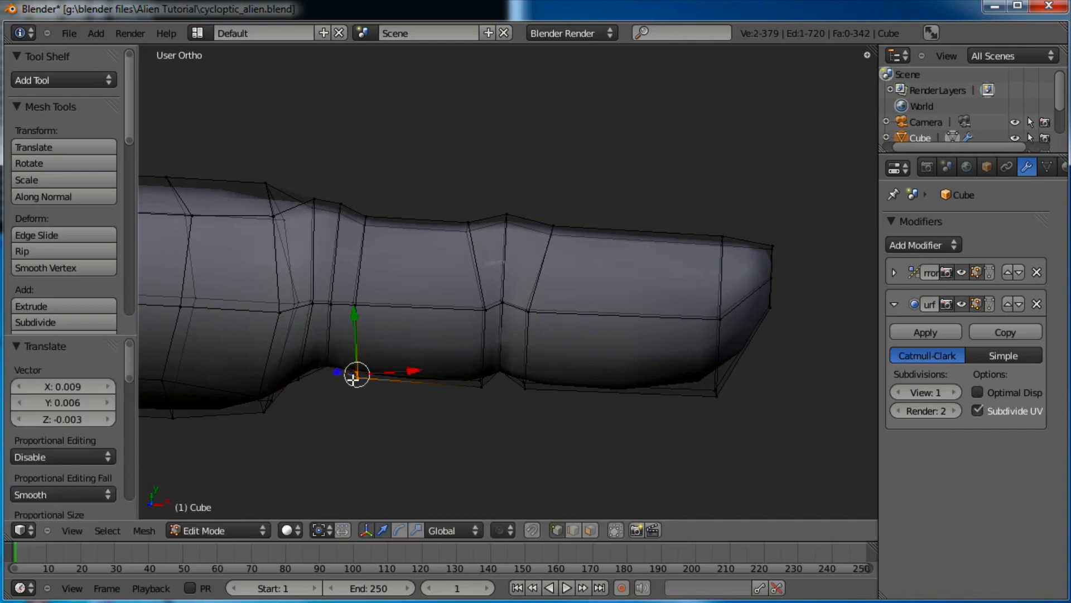
scroll(394, 321, "down", 4)
scroll(402, 320, "up", 4)
middle_click_drag(407, 321, 437, 335, "shift")
Move the finger's end section down and to the right in two small moves
key("a")
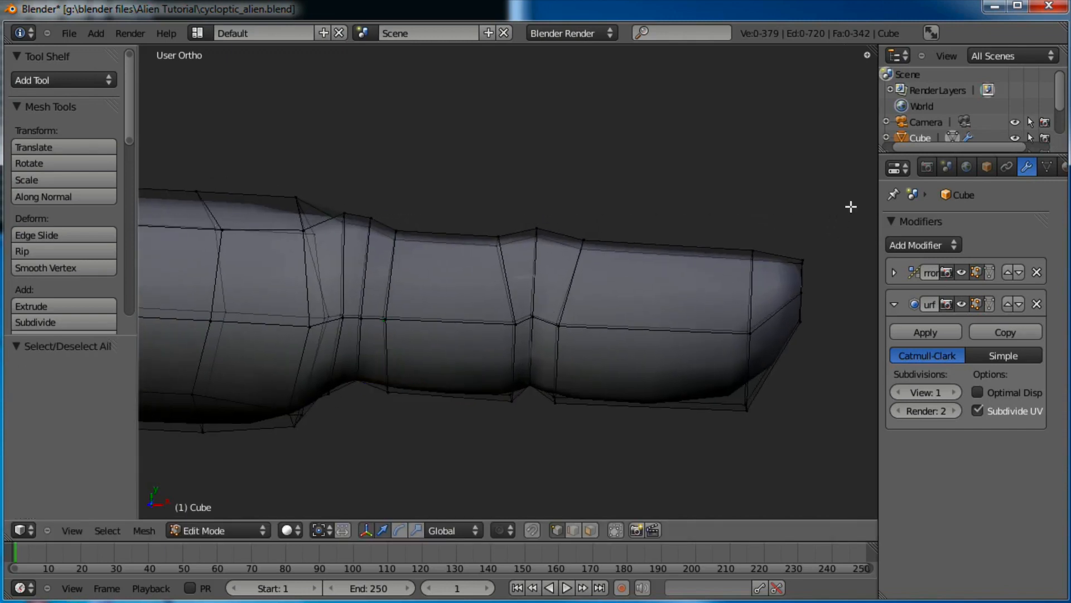
left_click_drag(532, 429, 531, 428)
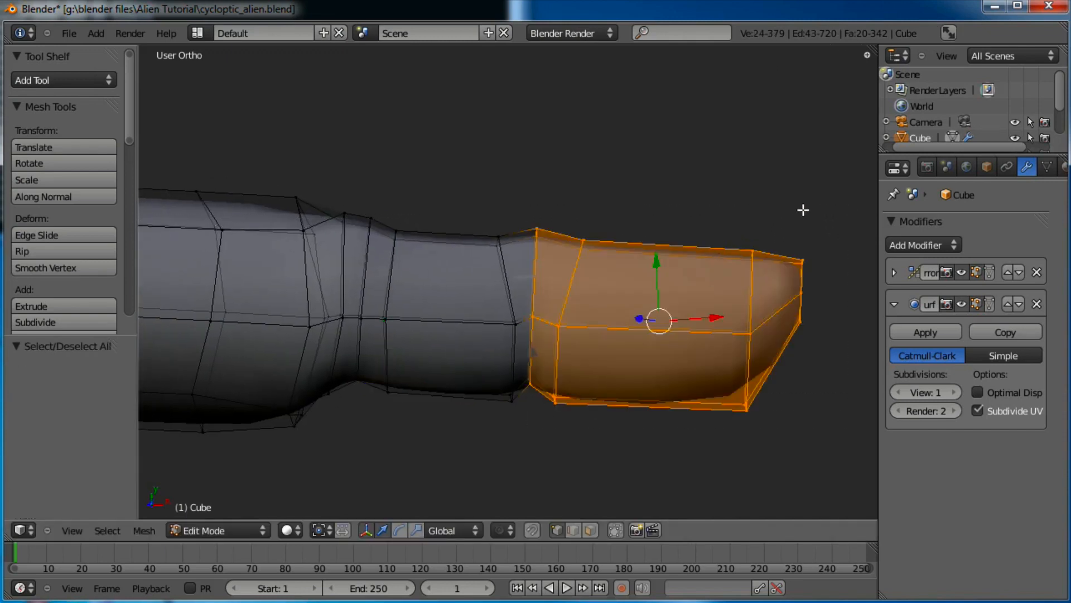
key("g")
left_click(812, 234)
key("g")
left_click(814, 254)
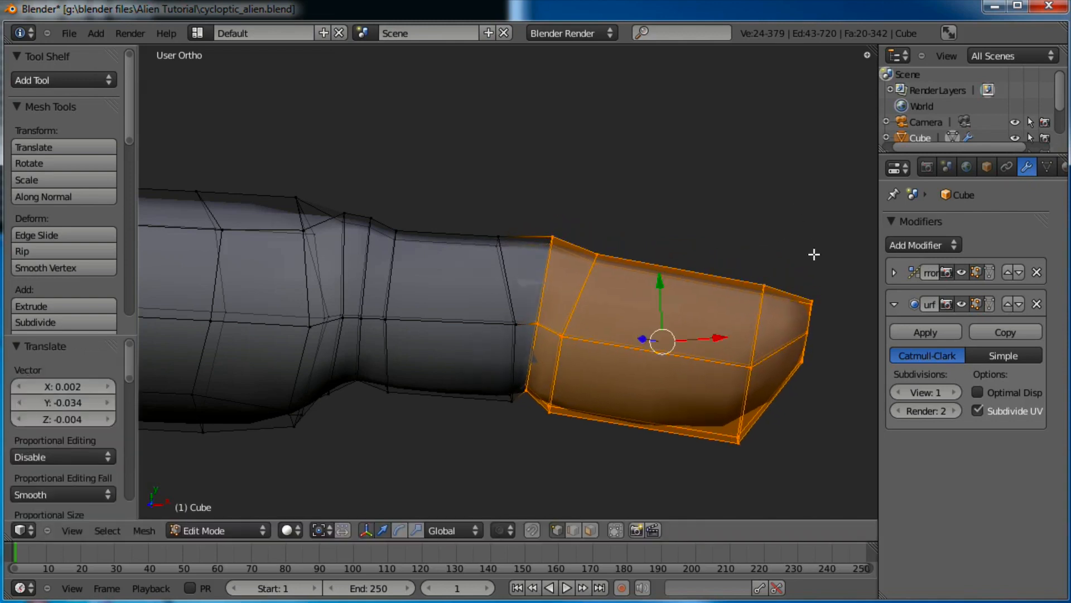
scroll(782, 257, "down", 1)
middle_click_drag(782, 256, 782, 248, "shift")
Bend the outer finger segments and tip downward, lower them, and adjust the joint-top vertex
key("a")
key("b")
left_click_drag(809, 207, 390, 393)
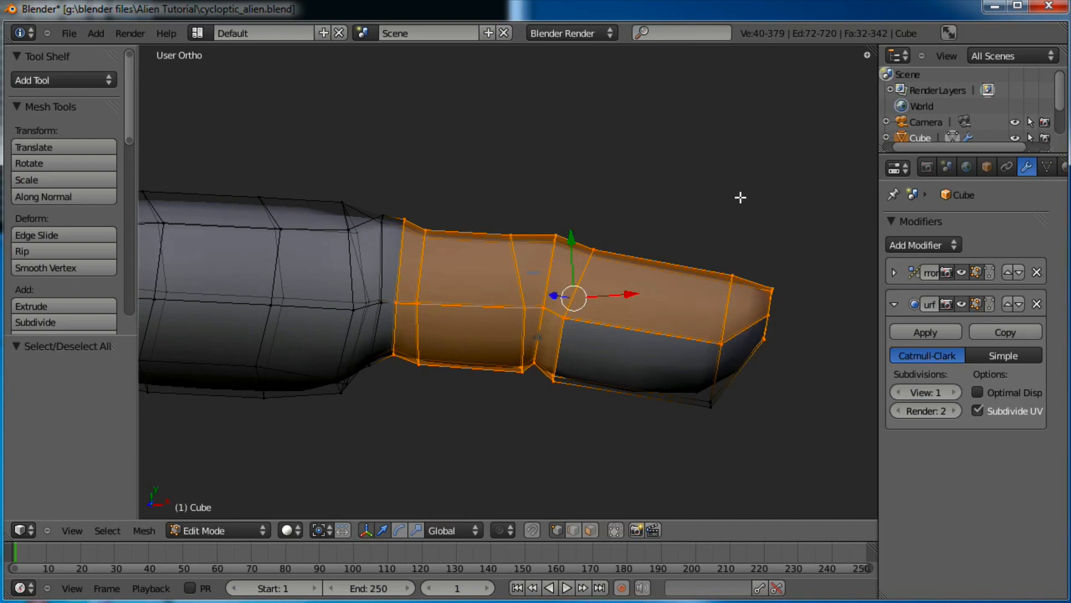
left_click_drag(702, 394, 630, 448)
key("r")
left_click(784, 252)
key("g")
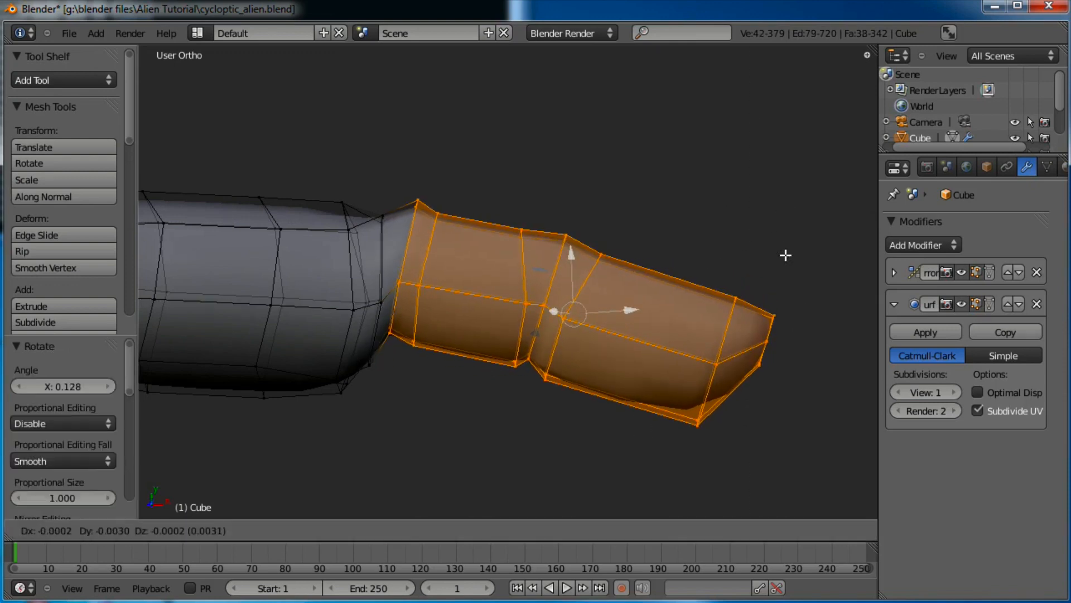
left_click(784, 273)
key("a")
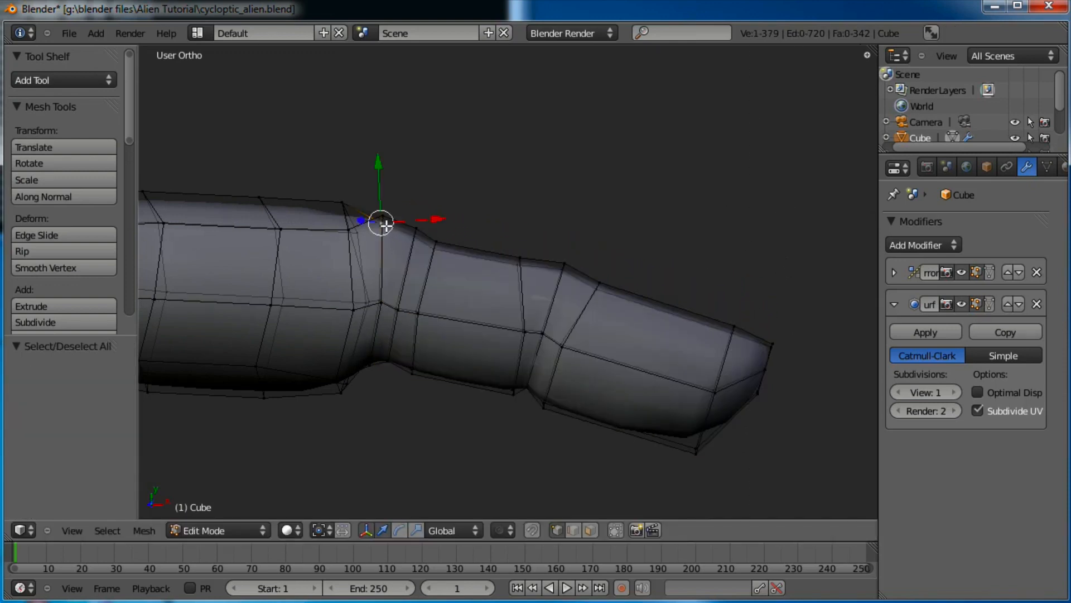
left_click_drag(385, 225, 395, 216)
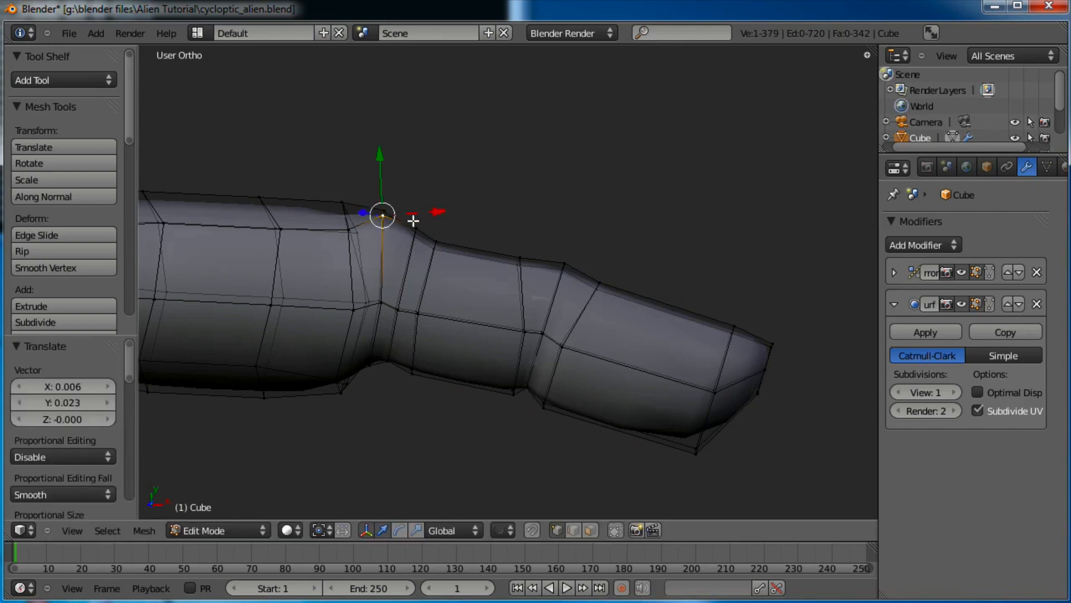
Select the fingertip vertices and its base ring, then shift and rotate the fingertip slightly
key("a")
key("b")
left_click_drag(804, 279, 656, 382)
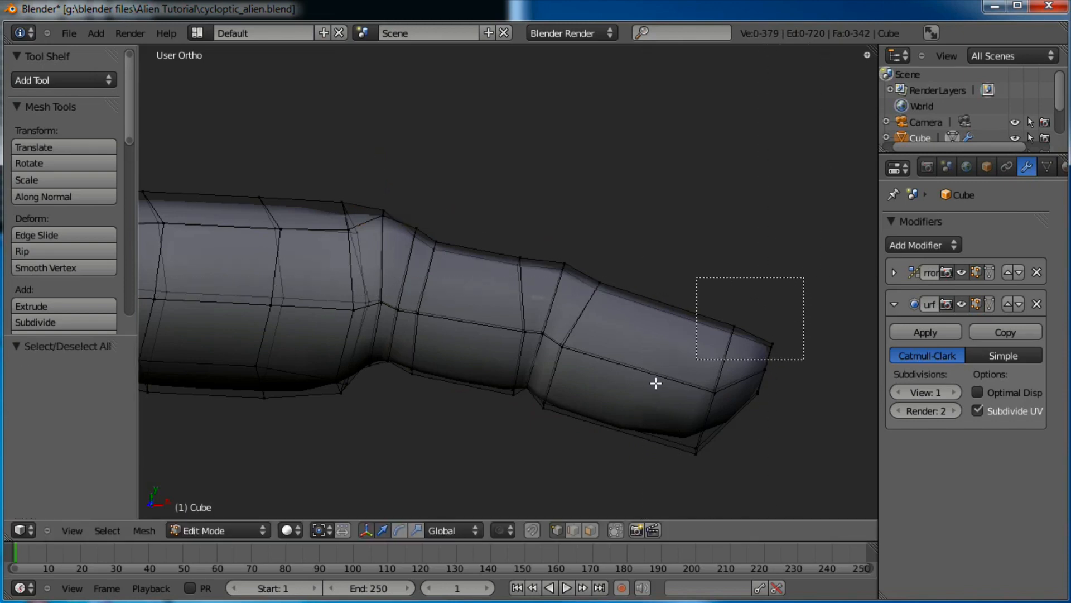
left_click_drag(579, 475, 580, 474)
key("b")
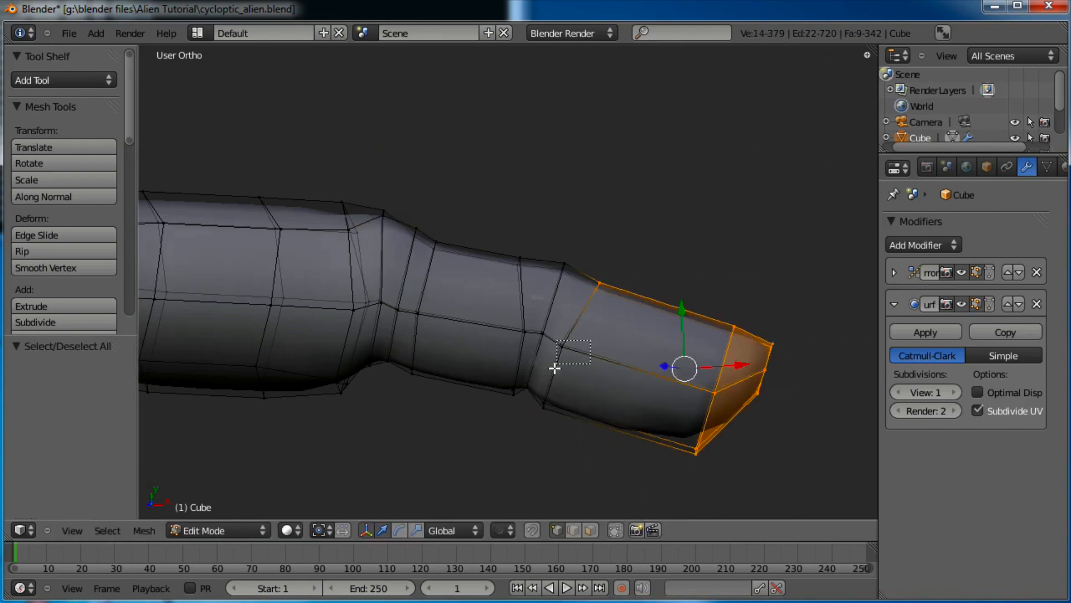
left_click_drag(554, 368, 555, 369)
key("b")
left_click_drag(535, 421, 535, 421)
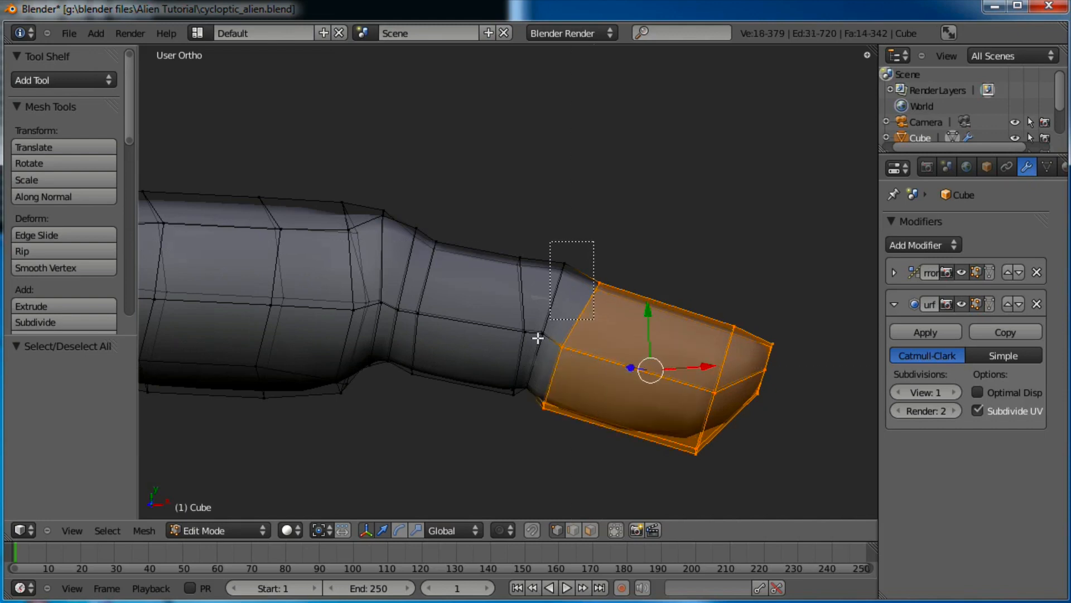
left_click_drag(533, 378, 521, 401)
key("g")
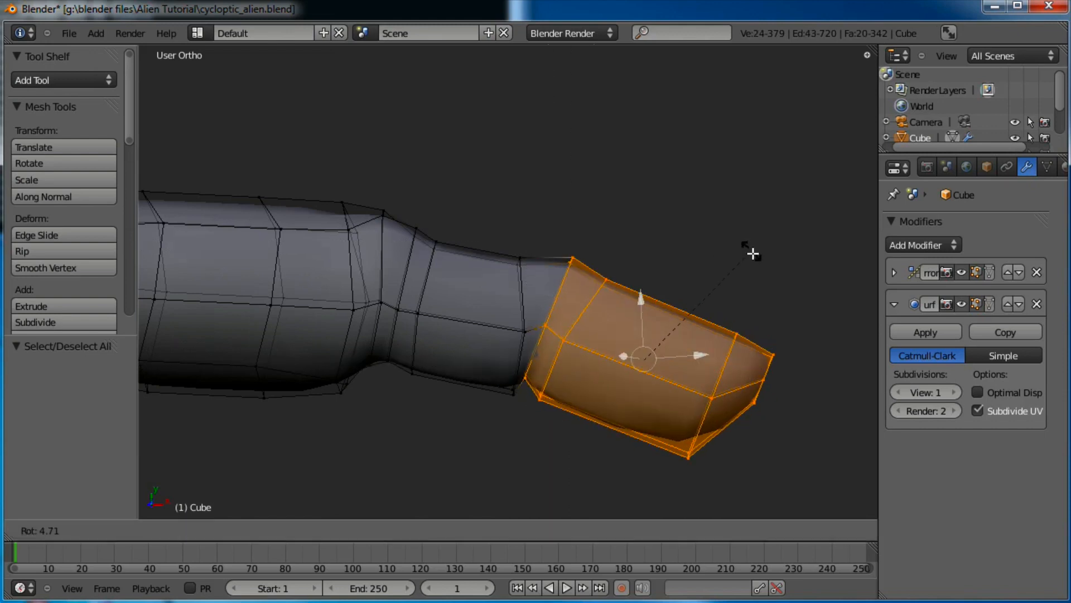
left_click(756, 268)
key("r")
left_click(790, 292)
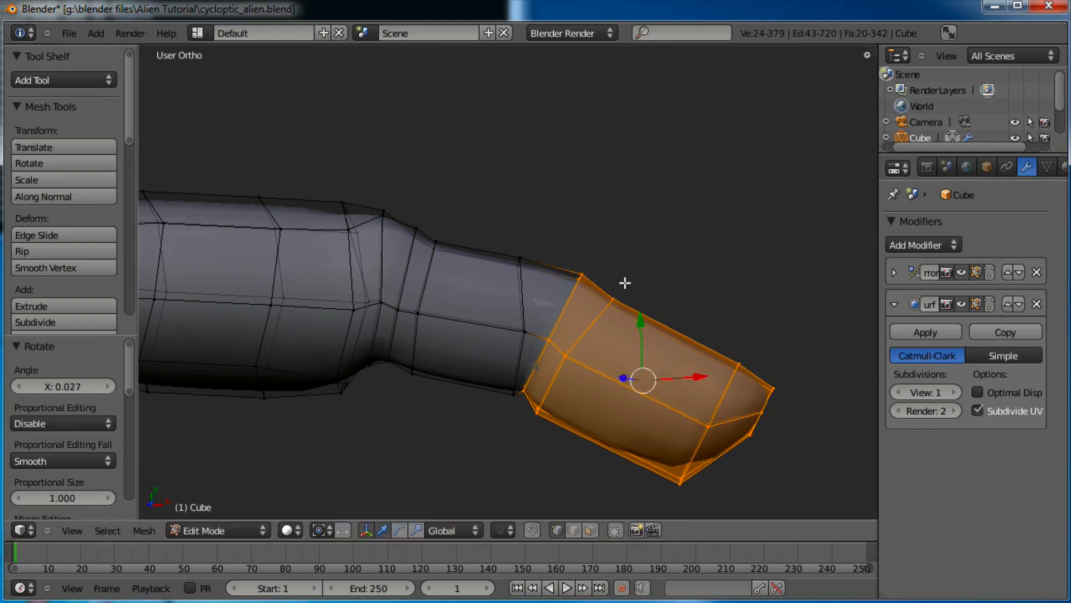
Move the two top fingertip vertices to the right and reposition the knuckle vertices
key("a")
key("b")
left_click_drag(535, 253, 501, 283)
key("g")
left_click(524, 282)
key("a")
key("b")
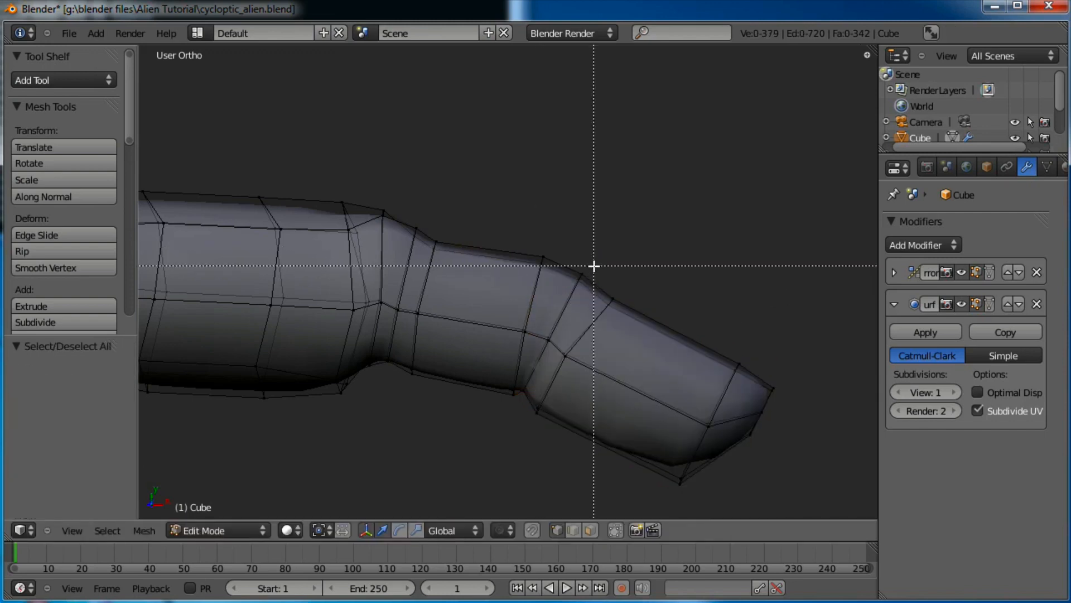
key("a")
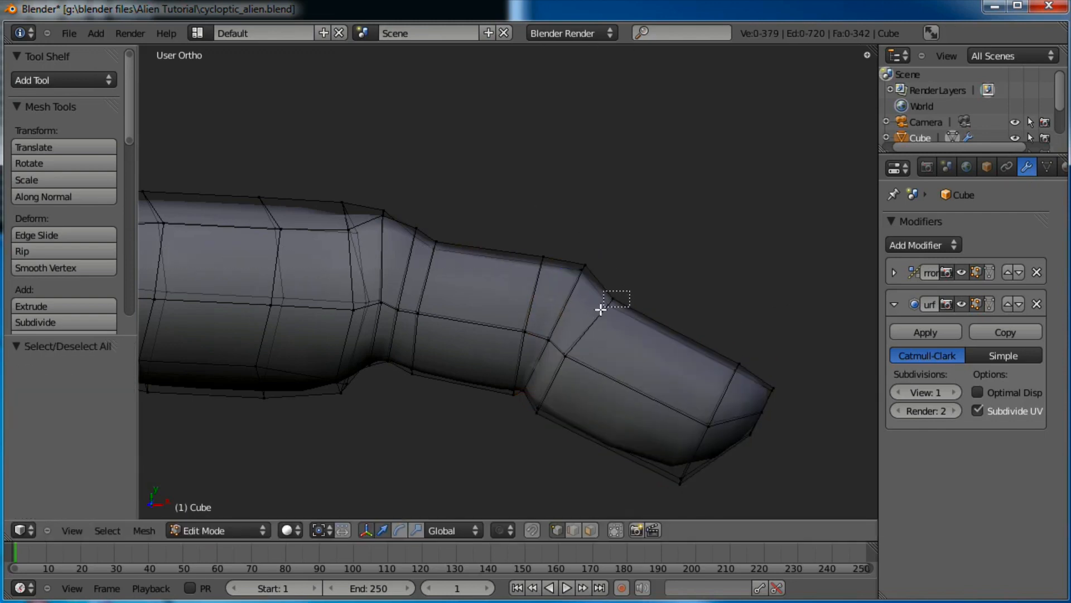
left_click_drag(601, 309, 600, 311)
key("g")
left_click(605, 304)
Pull two pairs of fingertip vertices inward to round the tip, then return to Object Mode
key("a")
key("b")
left_click_drag(750, 339, 700, 381)
key("g")
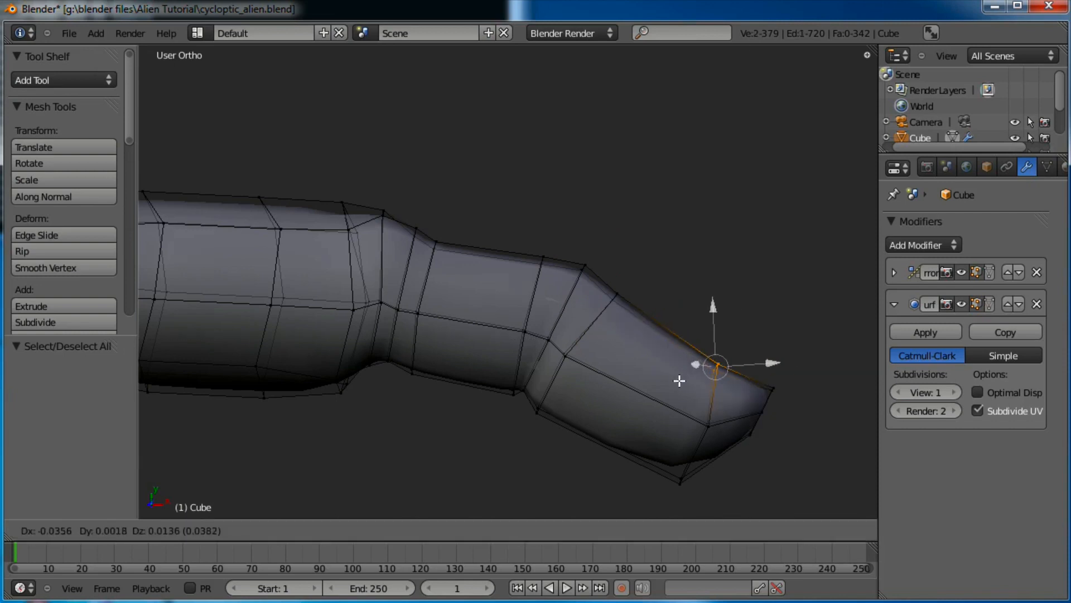
left_click(651, 371)
key("a")
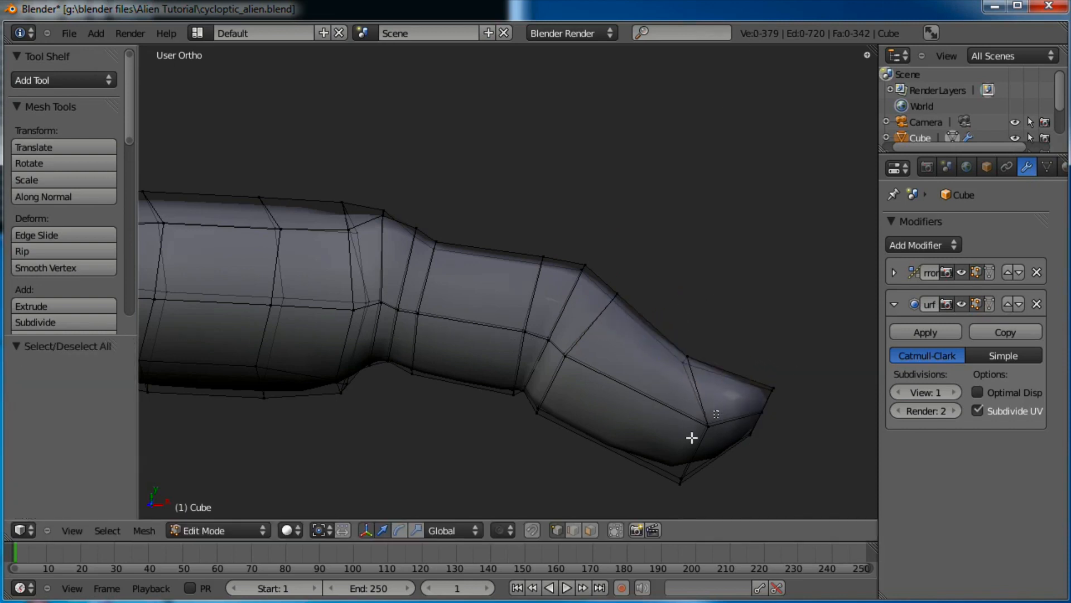
left_click_drag(691, 437, 679, 448)
key("g")
left_click(598, 335)
key("Tab")
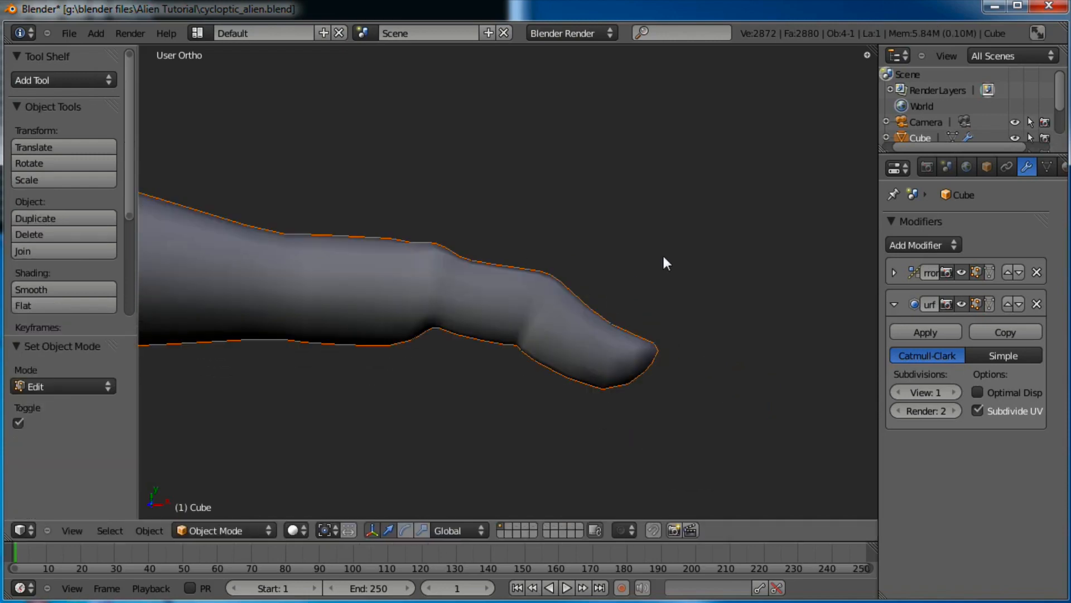
With the finger pointing down, select the vertex column along its left side and the tip's bottom vertices
middle_click_drag(665, 262, 593, 390)
key("Tab")
middle_click_drag(628, 211, 632, 211)
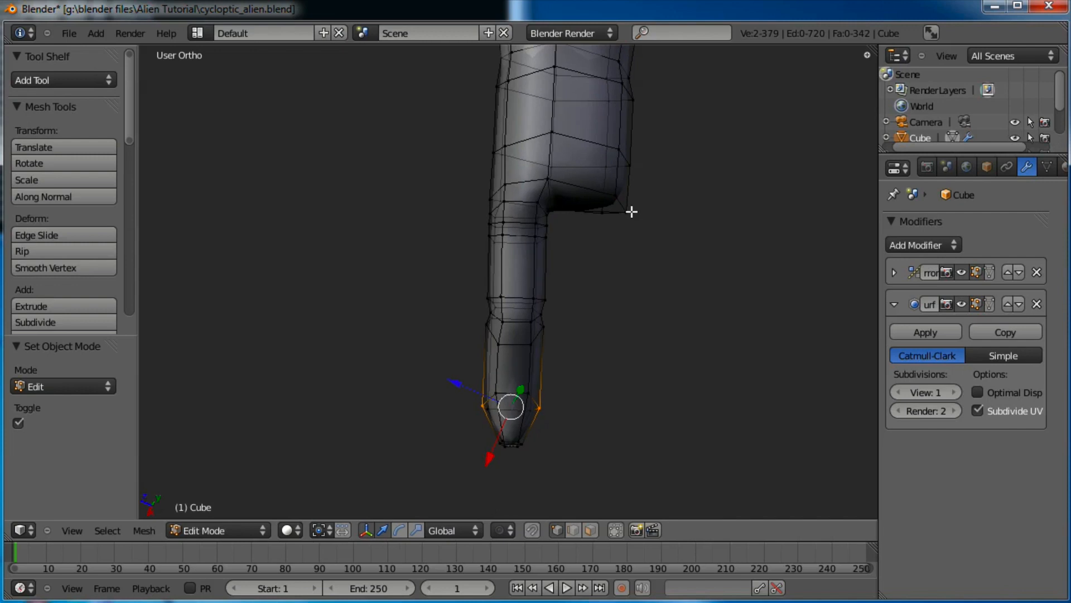
key("a")
key("b")
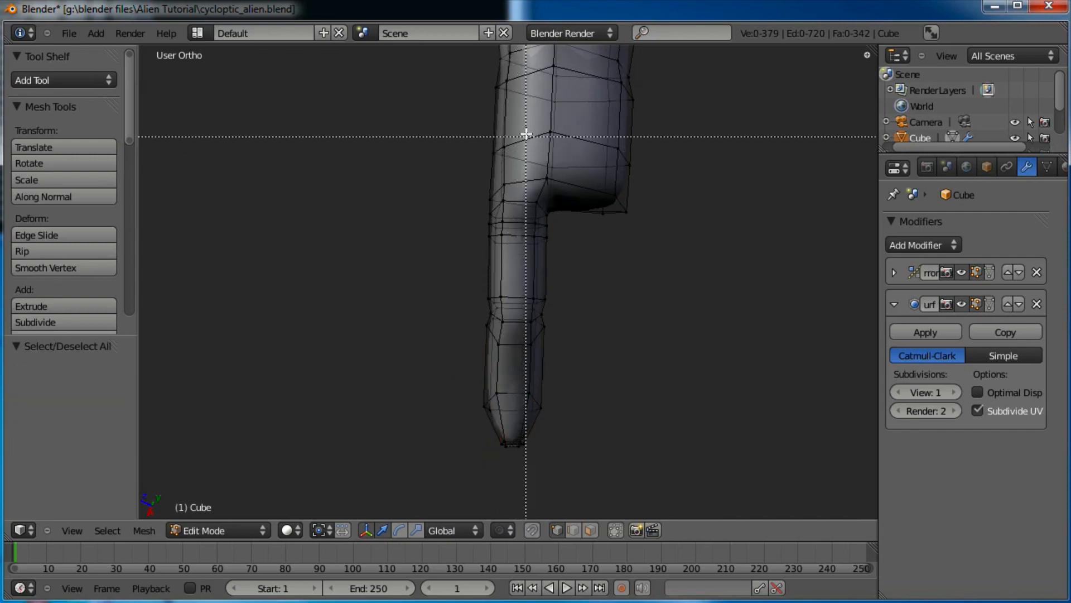
left_click_drag(523, 121, 503, 175)
left_click_drag(469, 330, 459, 400)
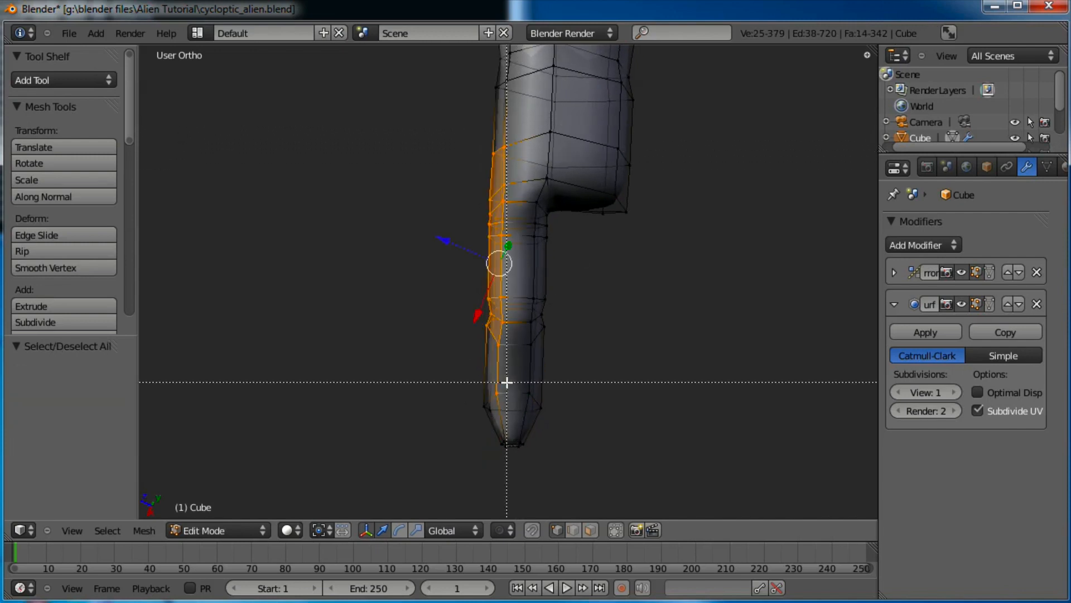
left_click_drag(496, 444, 496, 445)
Shift and slightly rotate the left-side vertices, then inspect the smoothed finger in Object Mode
key("g")
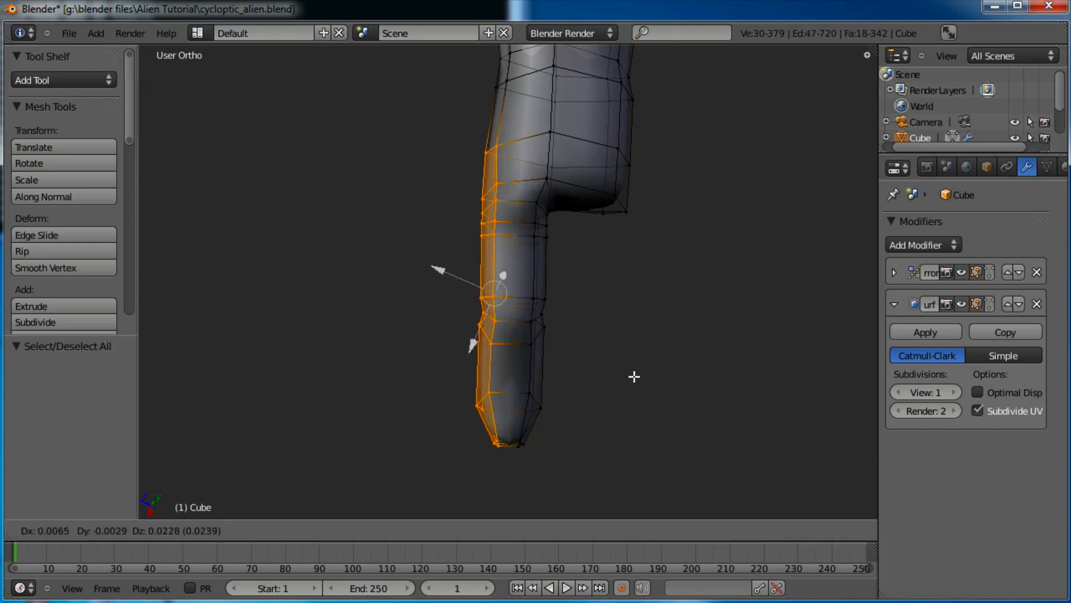
left_click(631, 373)
key("r")
left_click(672, 266)
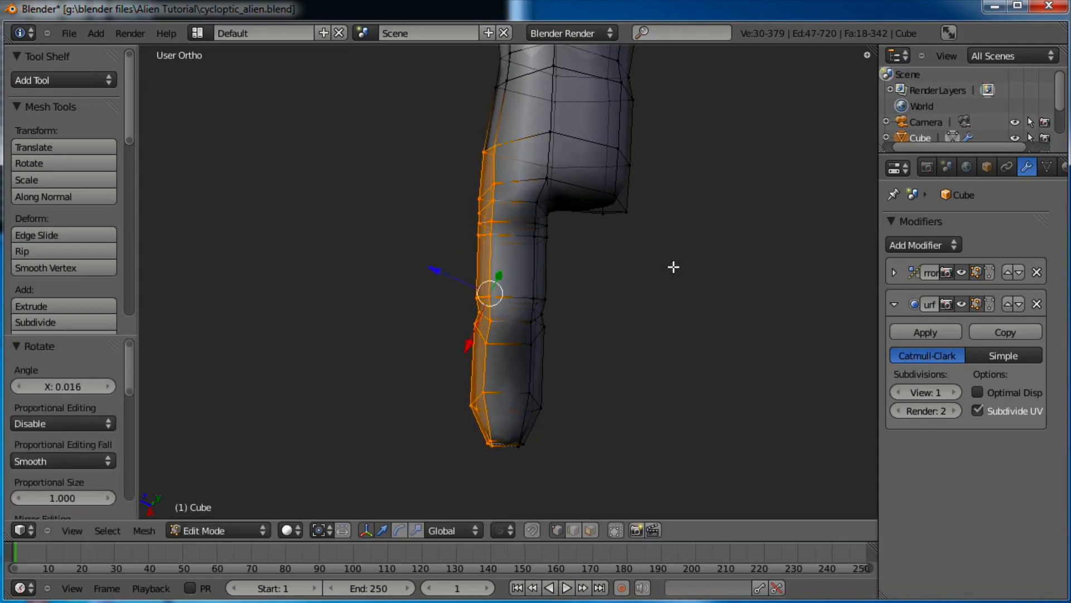
key("g")
left_click(665, 266)
key("Tab")
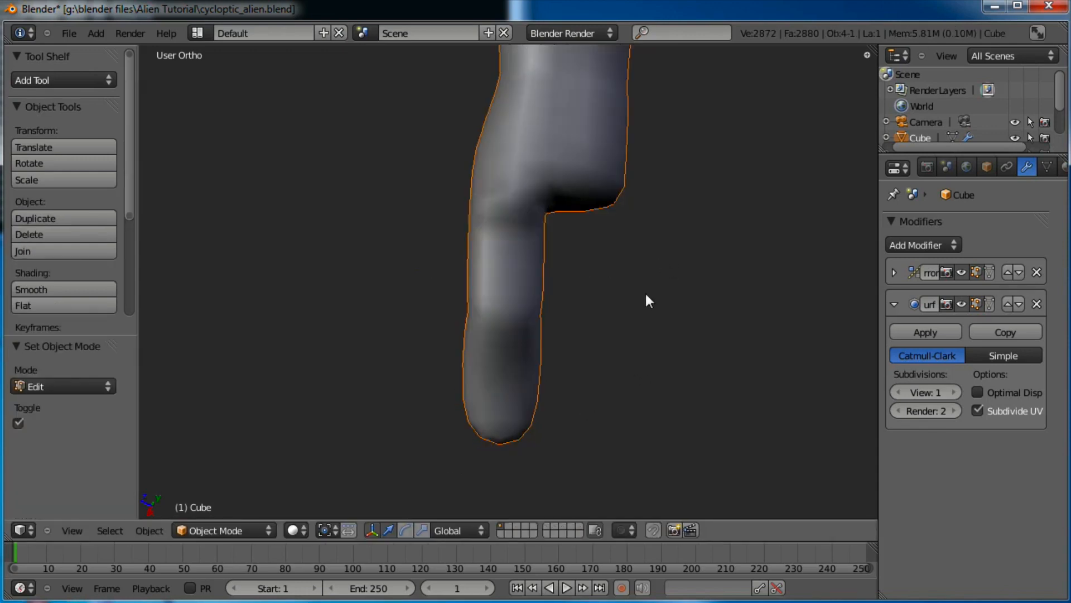
middle_click_drag(625, 268, 593, 237)
key("Tab")
Shrink the finger's first joint edge loop evenly to 0.968 scale
left_click(529, 250, "alt")
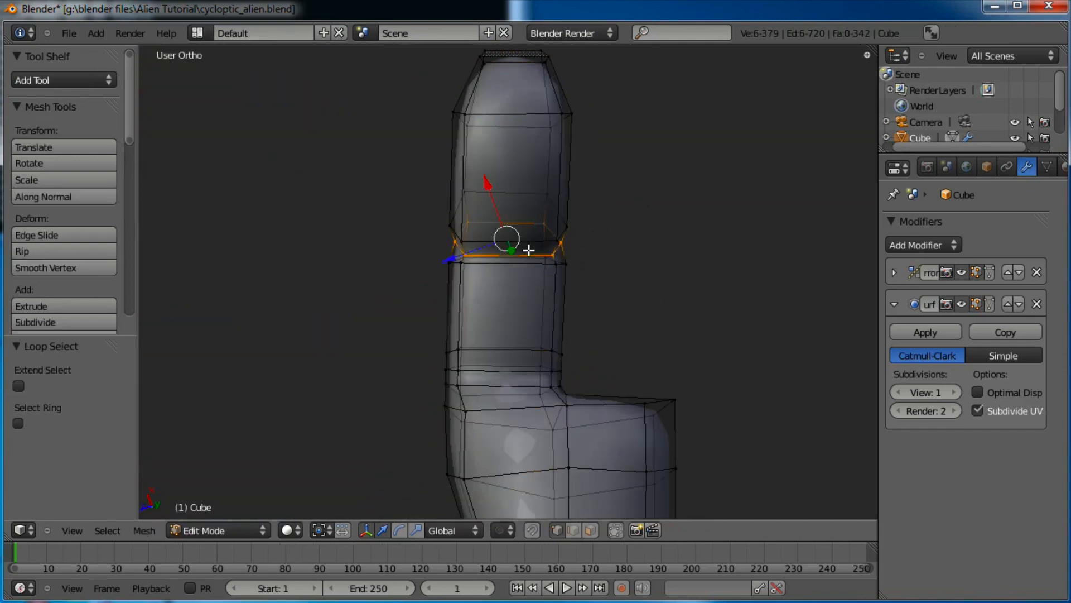
key("s")
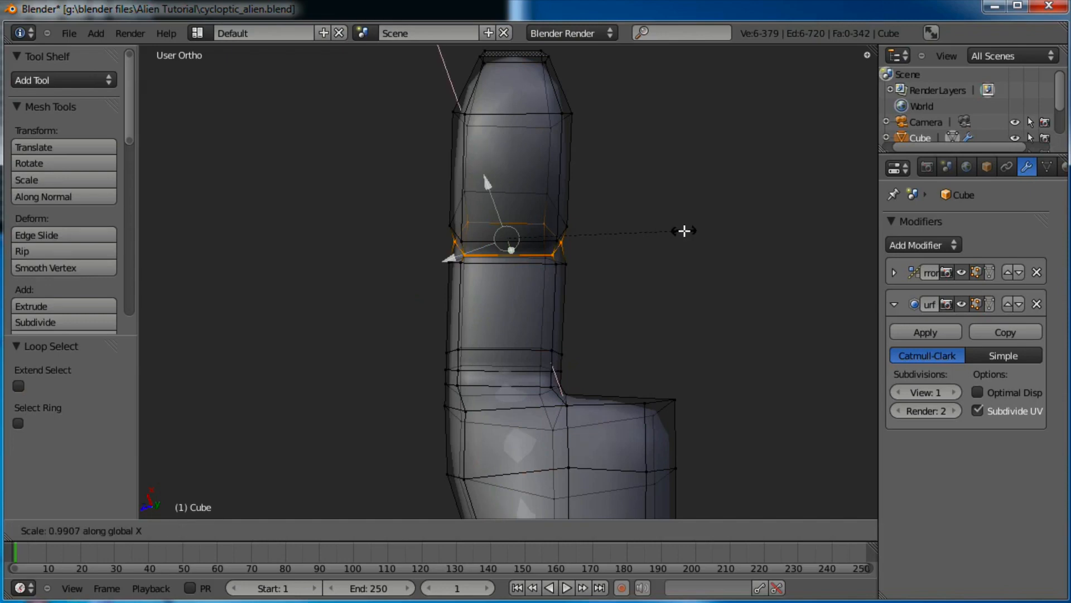
key("z")
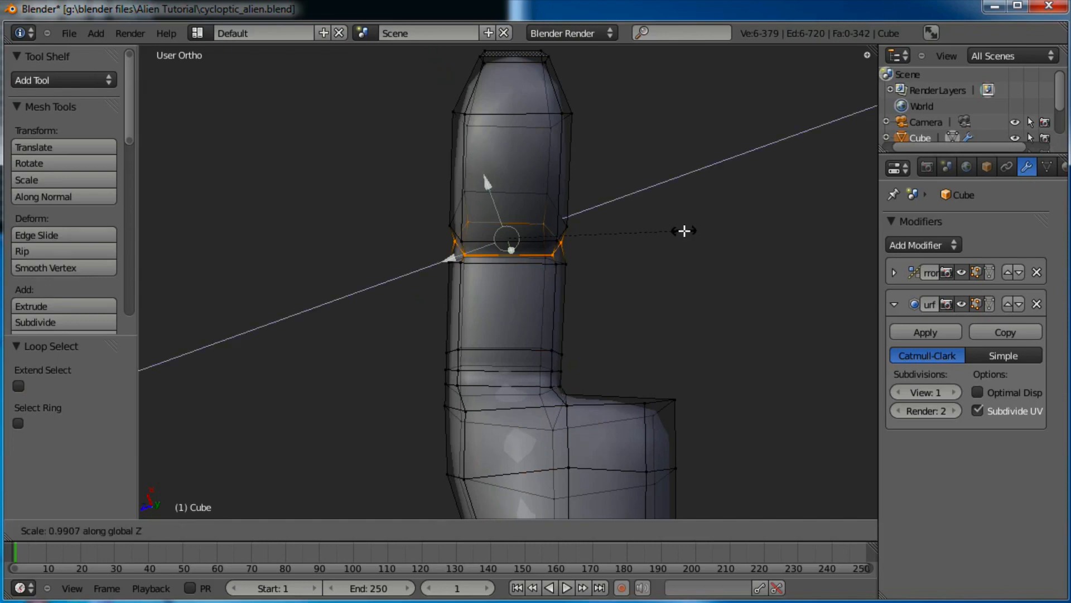
right_click(685, 231)
key("s")
left_click(683, 230)
middle_click_drag(683, 230, 560, 400)
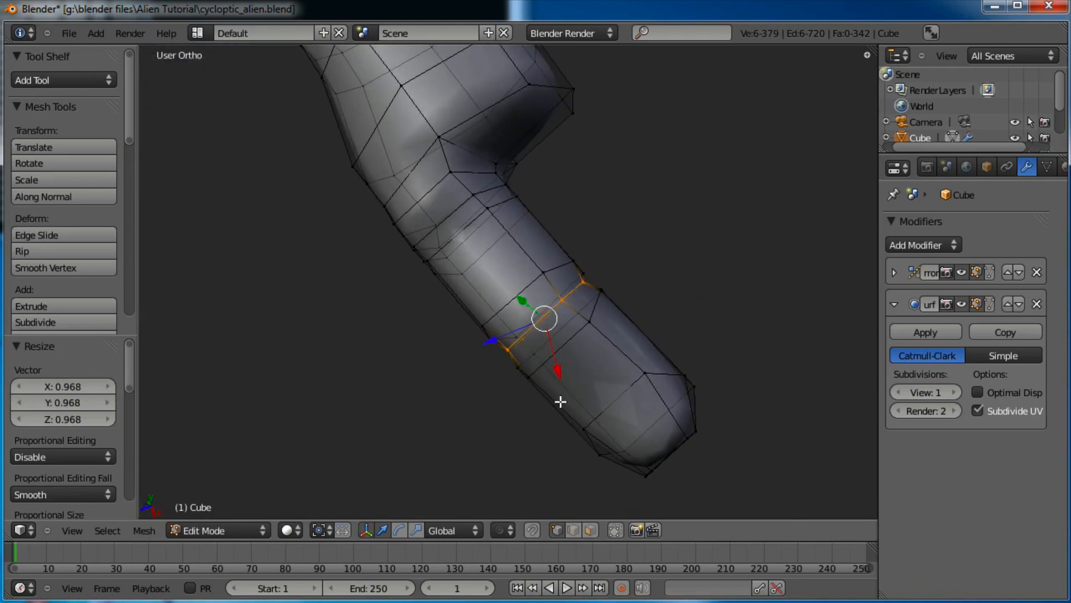
key("g")
key("z")
left_click(479, 220)
key("ctrl+z")
Preview the smoothed arm in Object Mode, then return to Edit Mode
middle_click_drag(632, 188, 810, 247)
key("Tab")
middle_click_drag(810, 246, 562, 206)
key("Tab")
Nudge a single finger vertex, then a pair of vertices, to refine the finger's shape
middle_click_drag(562, 340, 530, 204)
right_click(530, 204)
key("g")
left_click(565, 180)
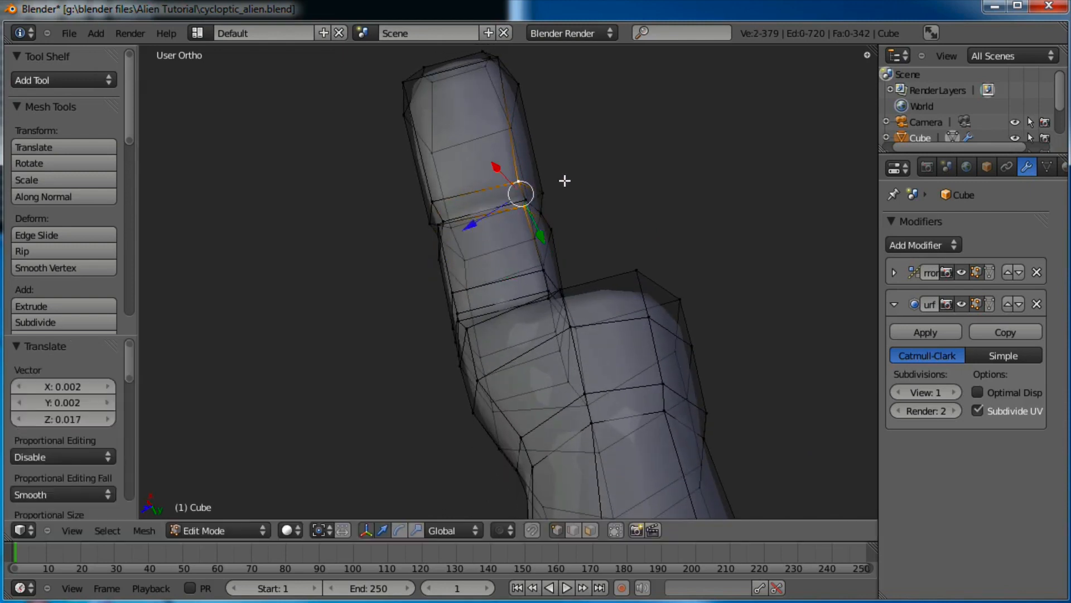
middle_click_drag(519, 150, 581, 168)
right_click(486, 195)
right_click(476, 227, "shift")
middle_click_drag(539, 226, 530, 227)
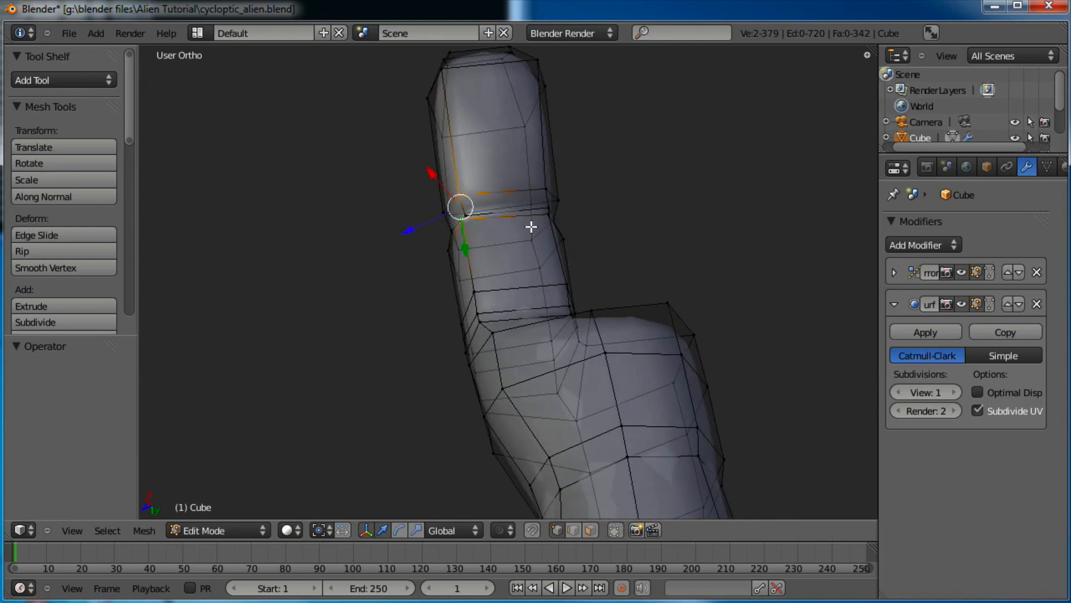
key("g")
left_click(538, 227)
middle_click_drag(543, 184, 518, 97)
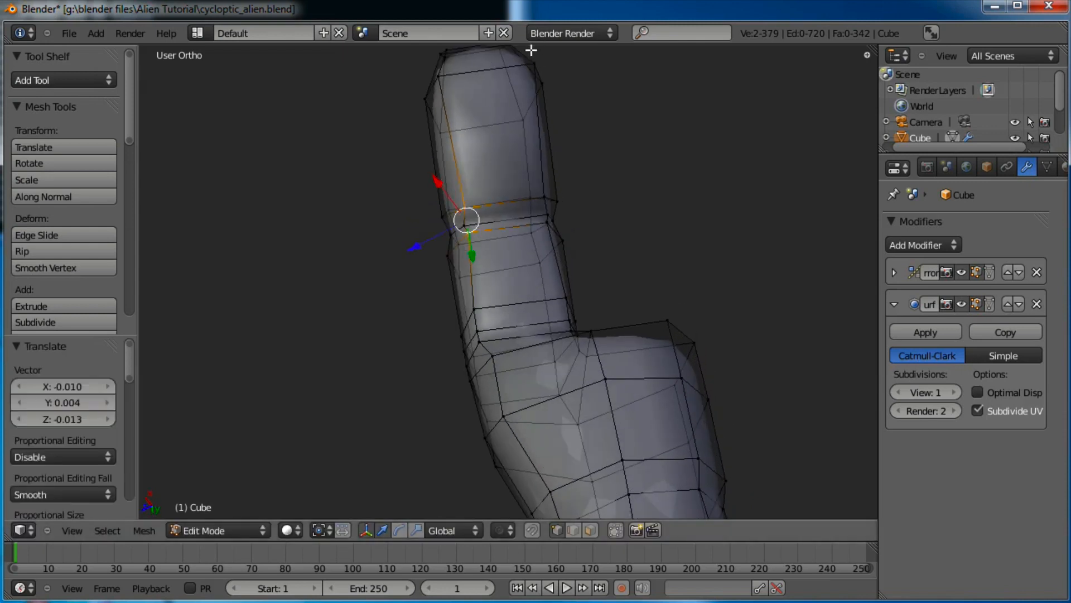
Scale the fingertip loop to 0.840 and the knuckle loop to 0.824, then view it smoothed
key("s")
left_click(613, 67)
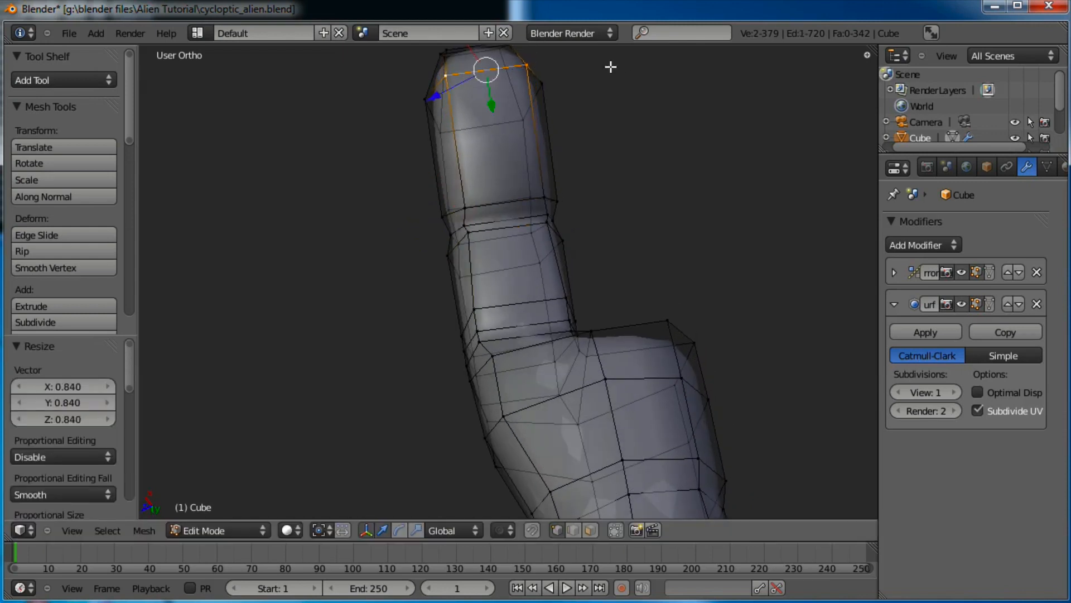
scroll(597, 101, "down", 1)
scroll(558, 301, "up", 2)
scroll(575, 307, "up", 1)
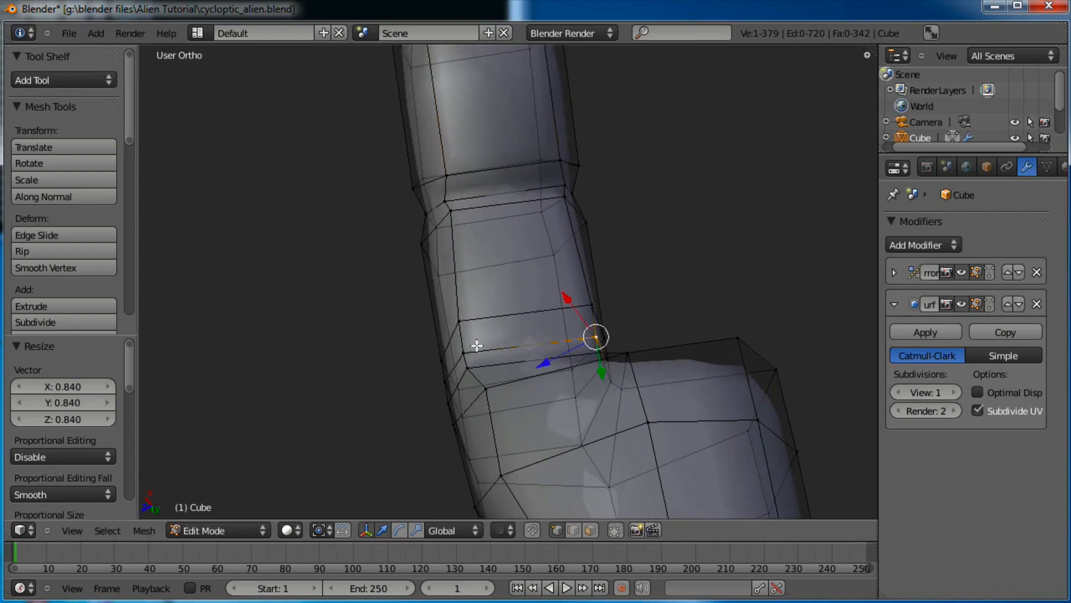
key("s")
left_click(646, 317)
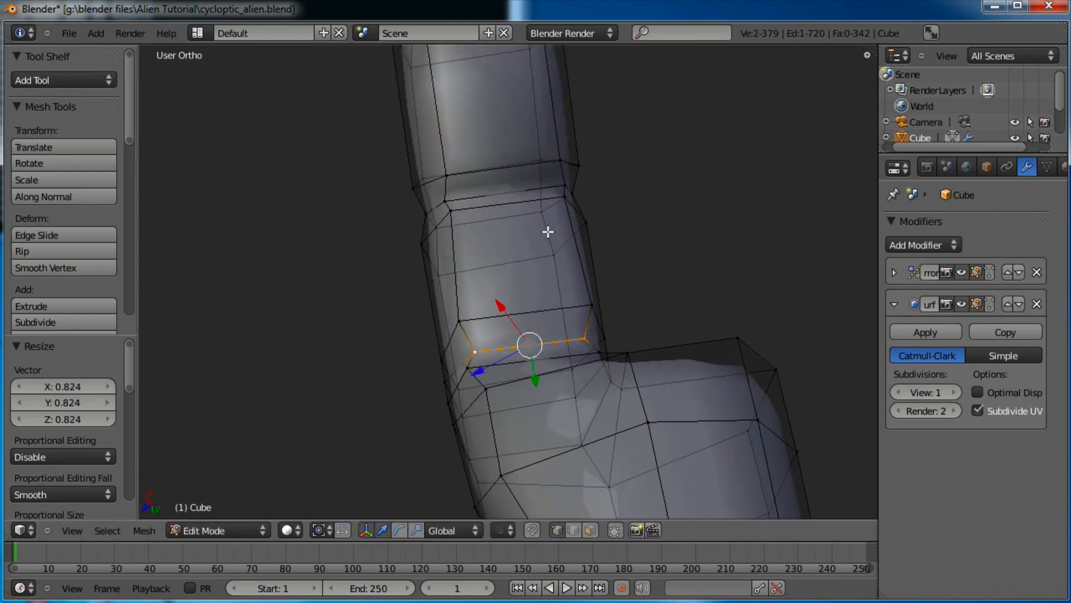
scroll(548, 232, "down", 1)
key("Tab")
middle_click_drag(546, 283, 498, 345)
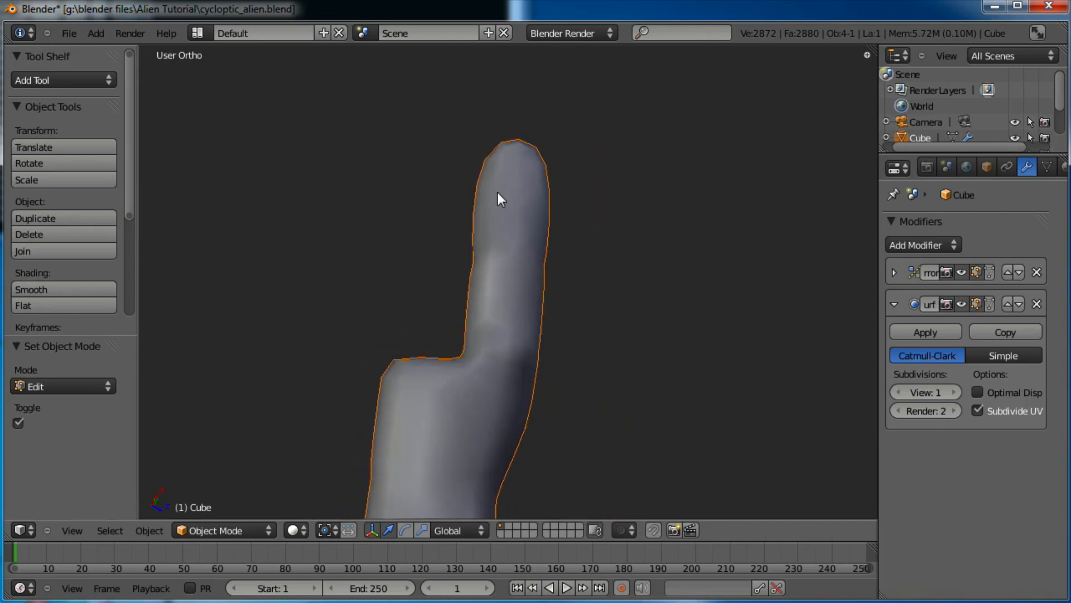
Box-select the finger's upper and lower faces in Edit Mode
key("Tab")
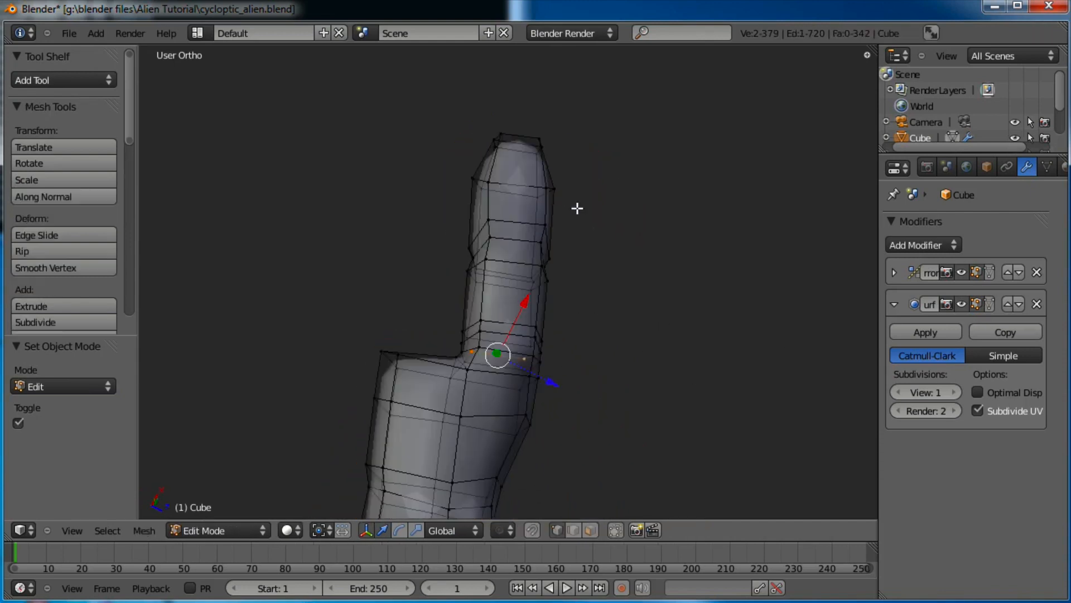
middle_click_drag(577, 208, 488, 175)
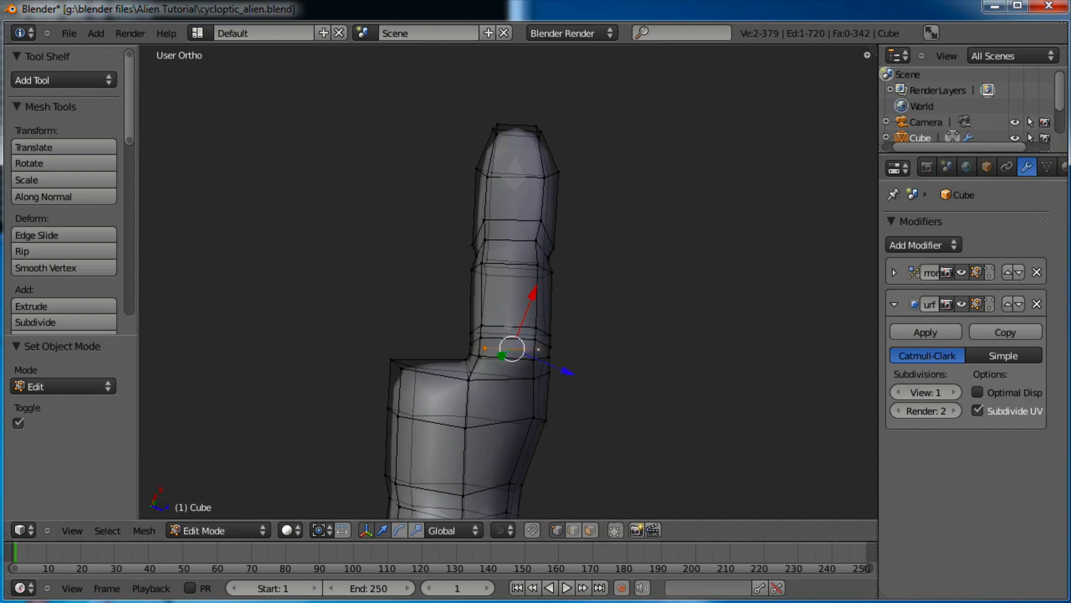
key("a")
key("a")
key("b")
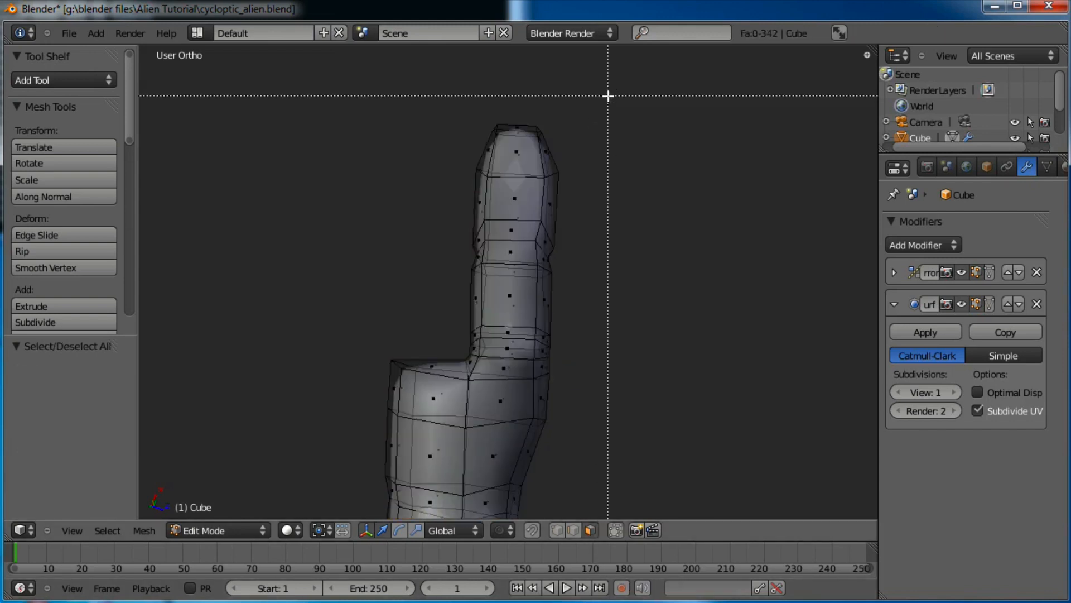
left_click_drag(456, 354, 456, 354)
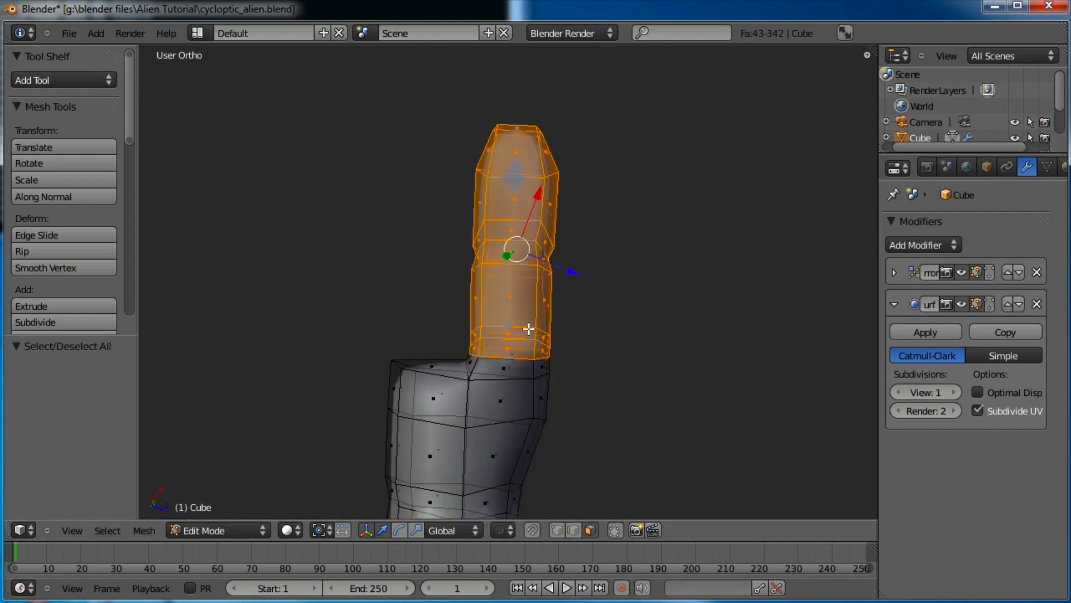
scroll(532, 365, "up", 3)
middle_click_drag(594, 330, 638, 233, "shift")
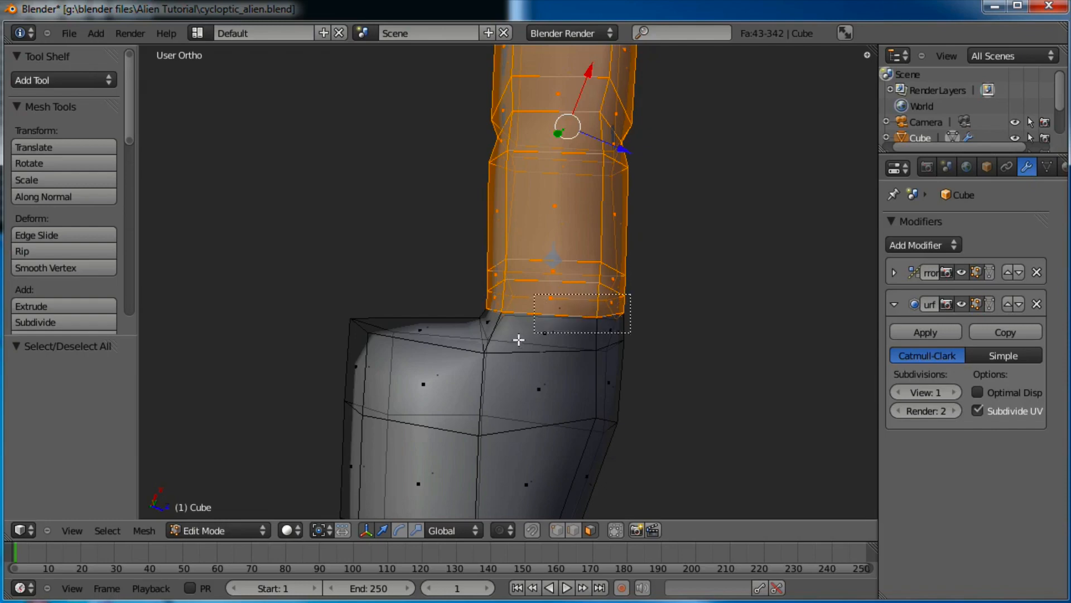
left_click_drag(485, 344, 485, 344)
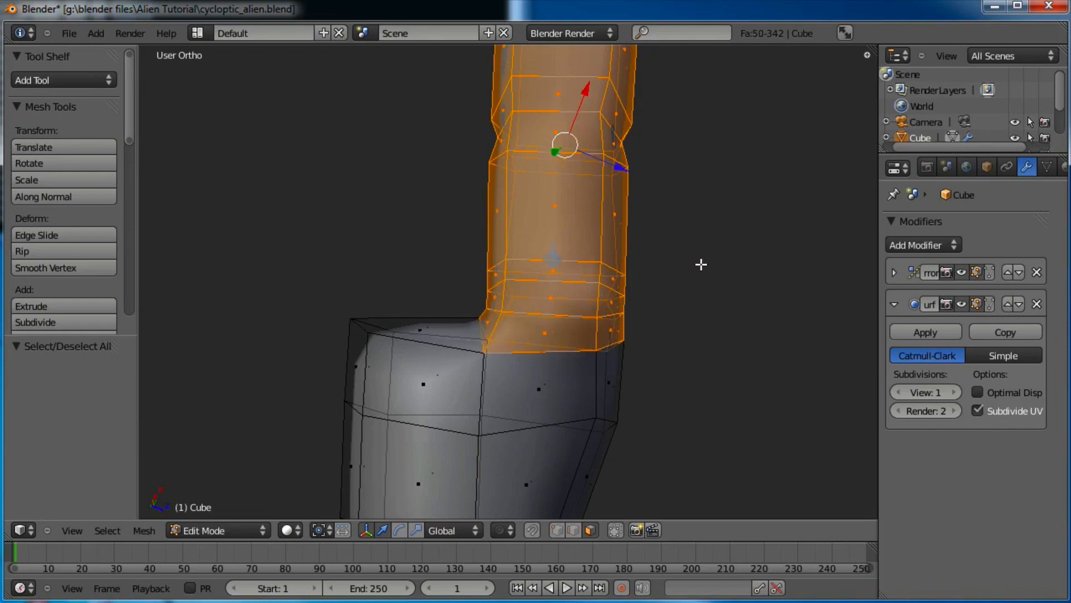
Duplicate the finger, shrink the copy to 0.842, and tilt it into place beside the first
key("shift+d")
left_click(560, 230)
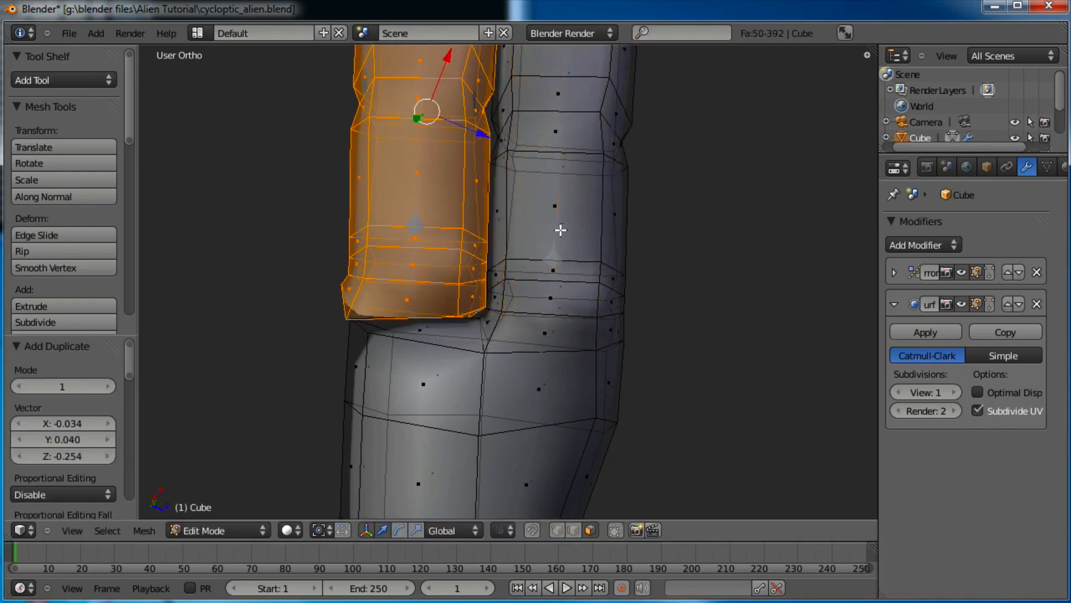
scroll(560, 230, "down", 3)
key("s")
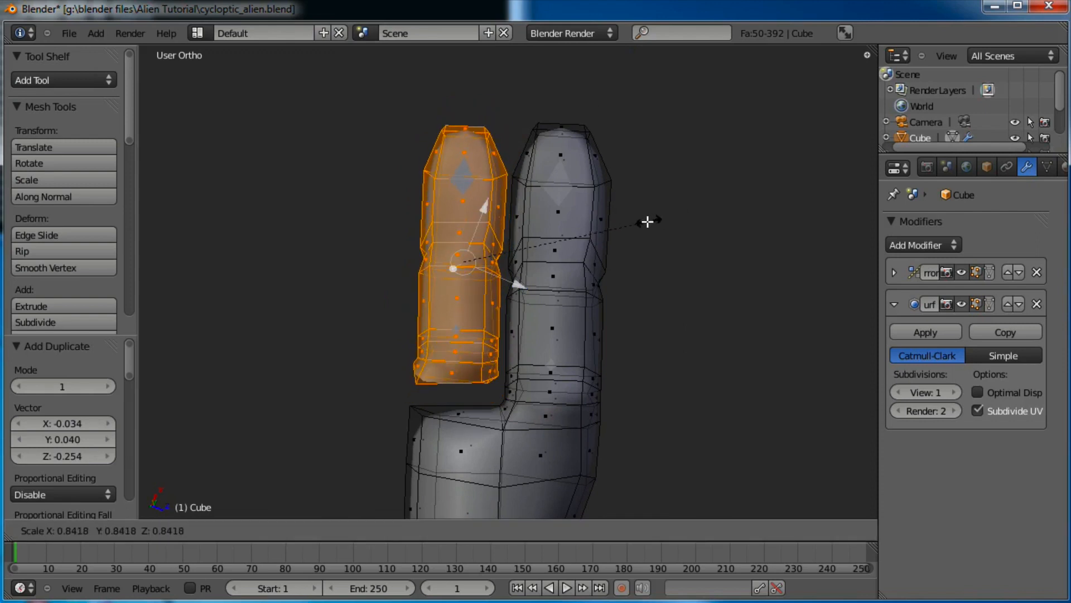
left_click(649, 221)
key("g")
left_click(654, 219)
key("r")
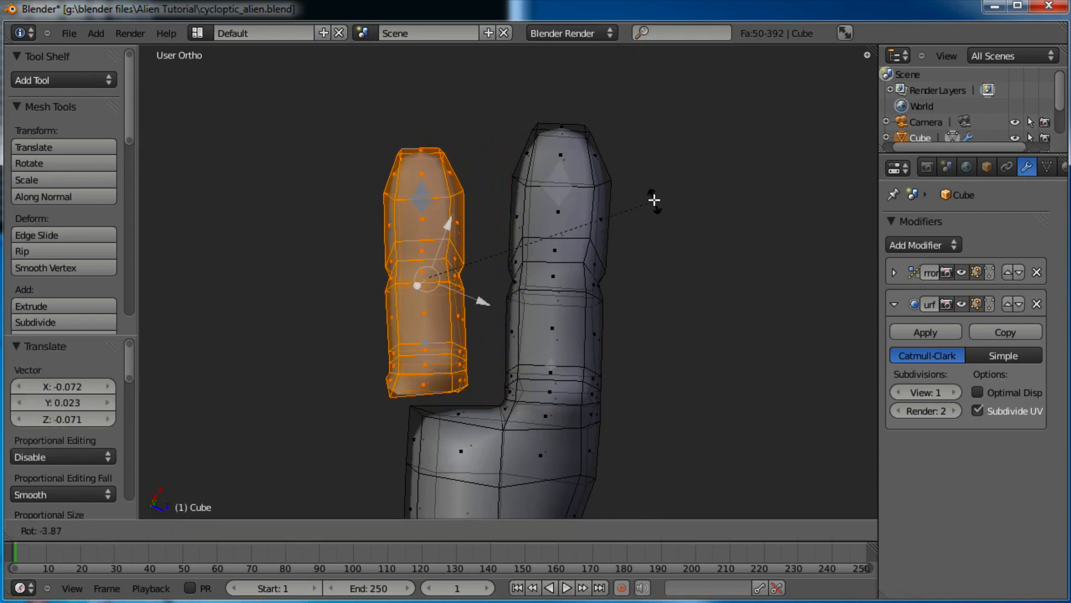
left_click(633, 180)
key("g")
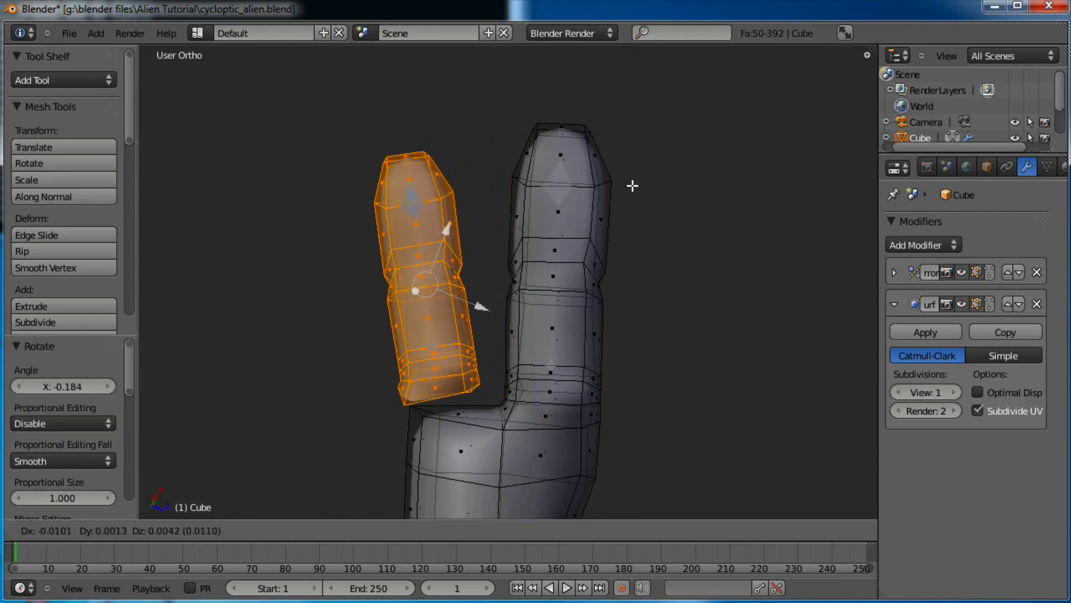
left_click(632, 186)
Adjust the two knuckle faces beneath the duplicate finger, then delete them
right_click(462, 414)
right_click(470, 411, "shift")
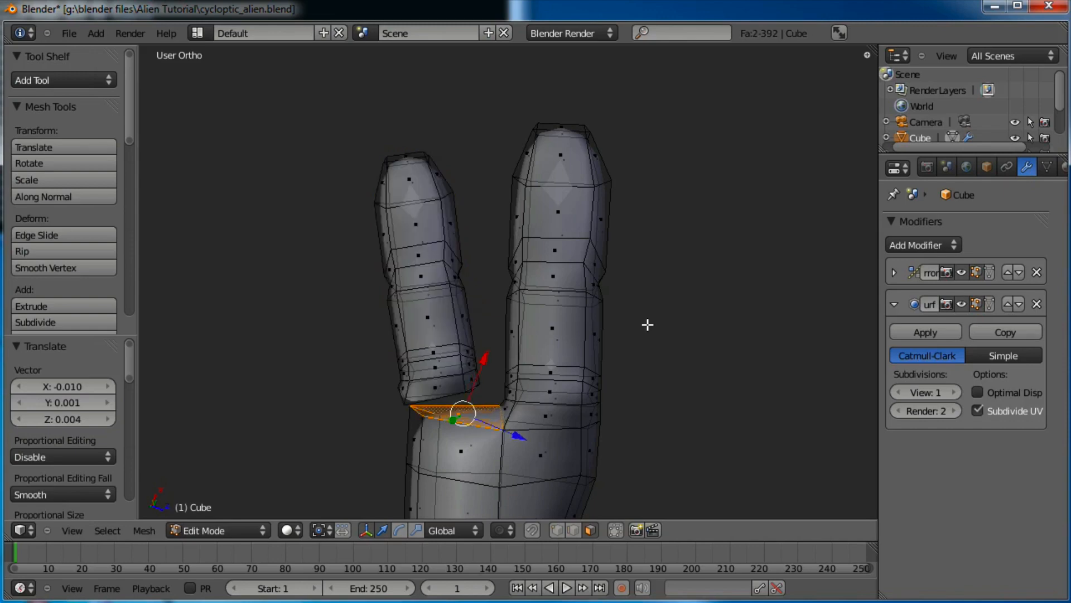
key("g")
left_click(650, 306)
key("r")
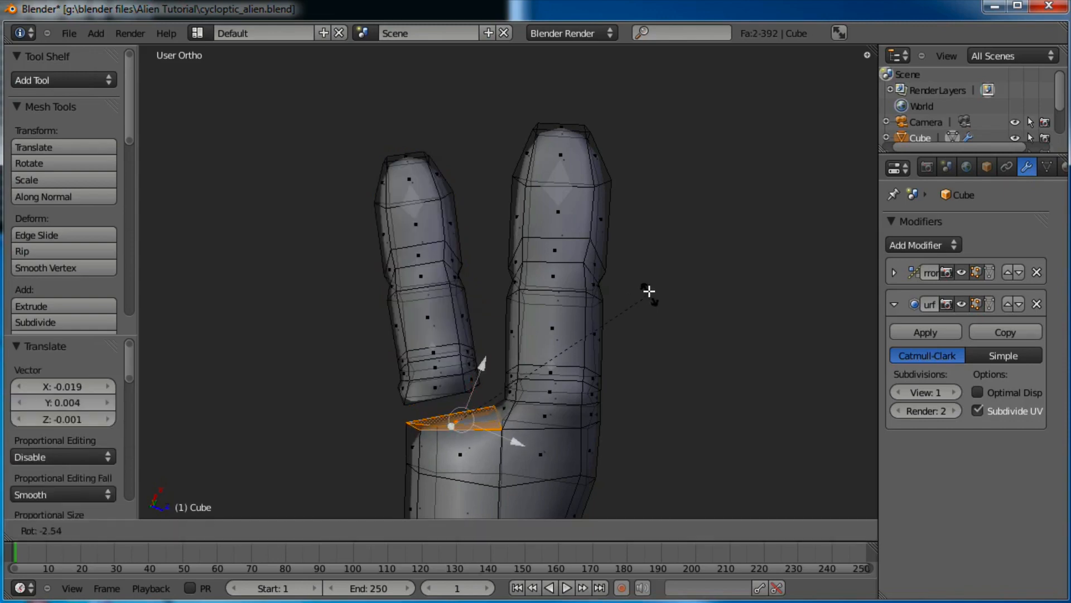
left_click(648, 287)
key("g")
left_click(645, 288)
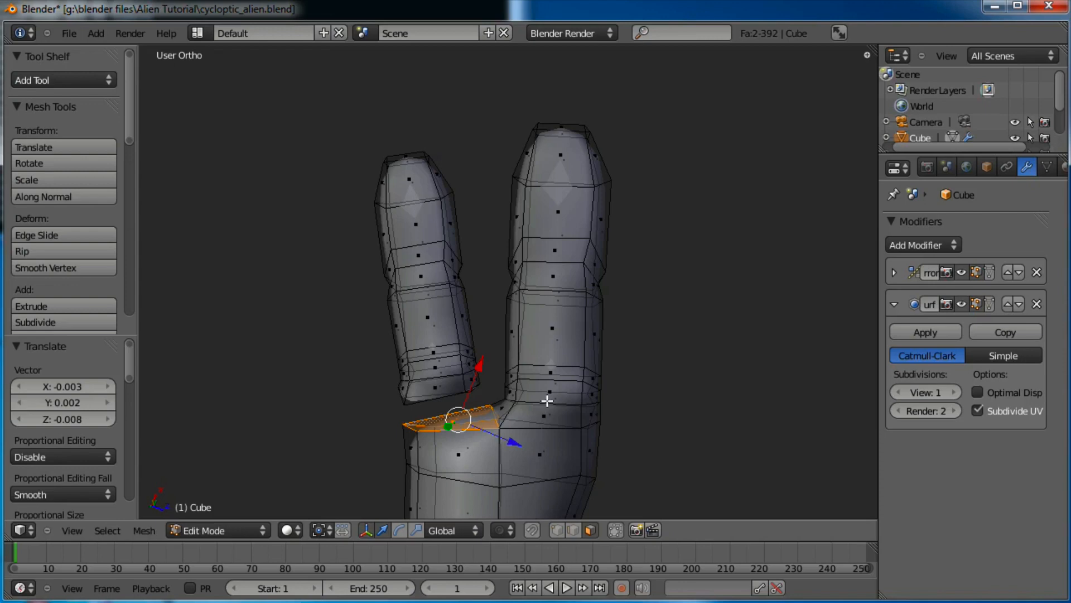
key("x")
left_click(545, 438)
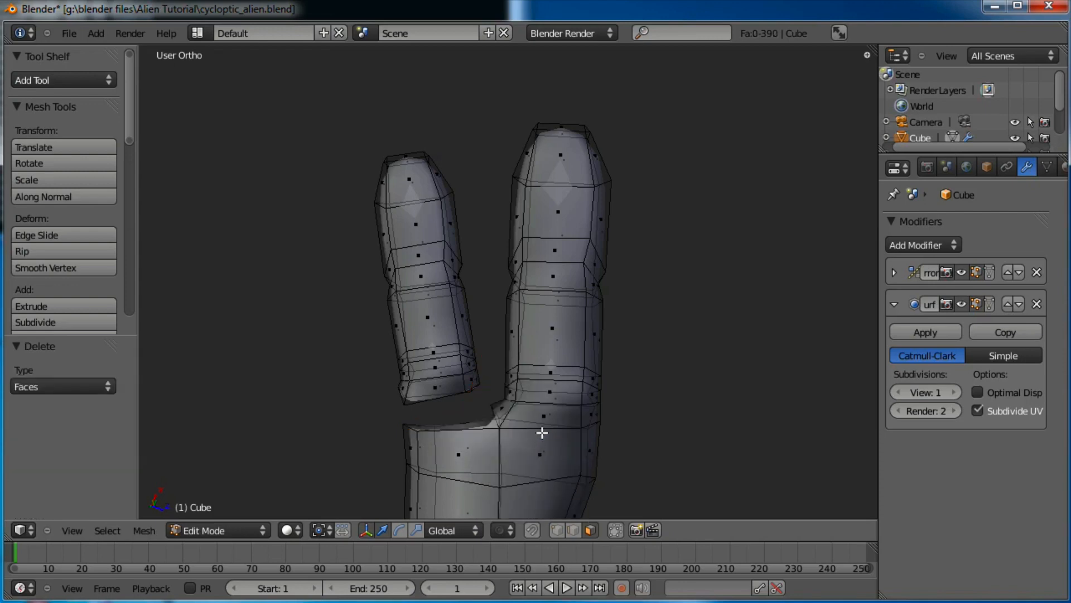
Select the duplicate finger with Ctrl+L and lower it toward the hand opening
scroll(536, 397, "up", 1)
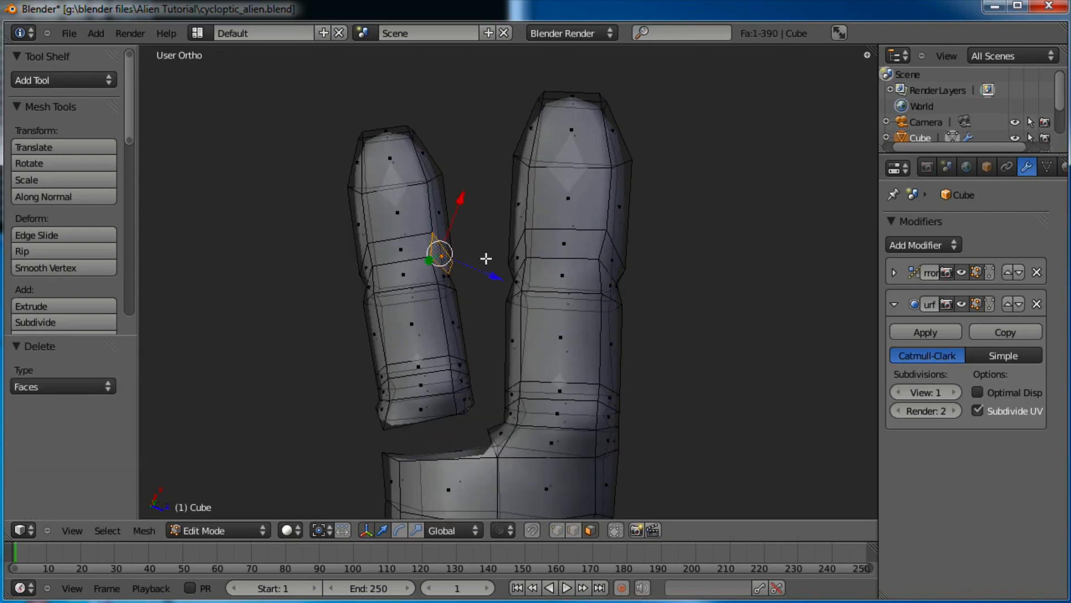
key("ctrl+l")
middle_click_drag(599, 340, 612, 309, "shift")
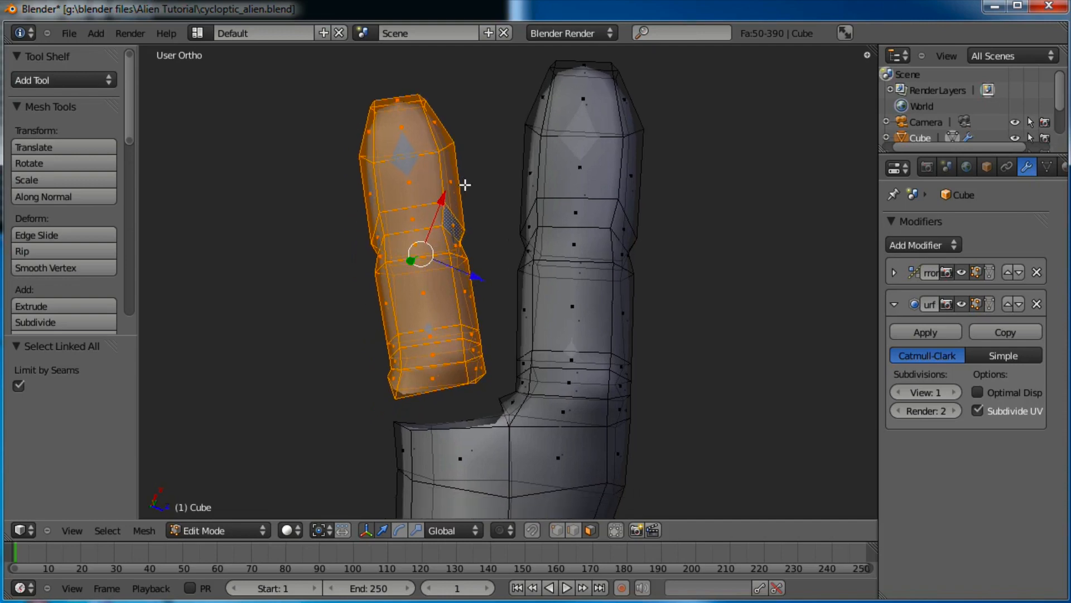
key("g")
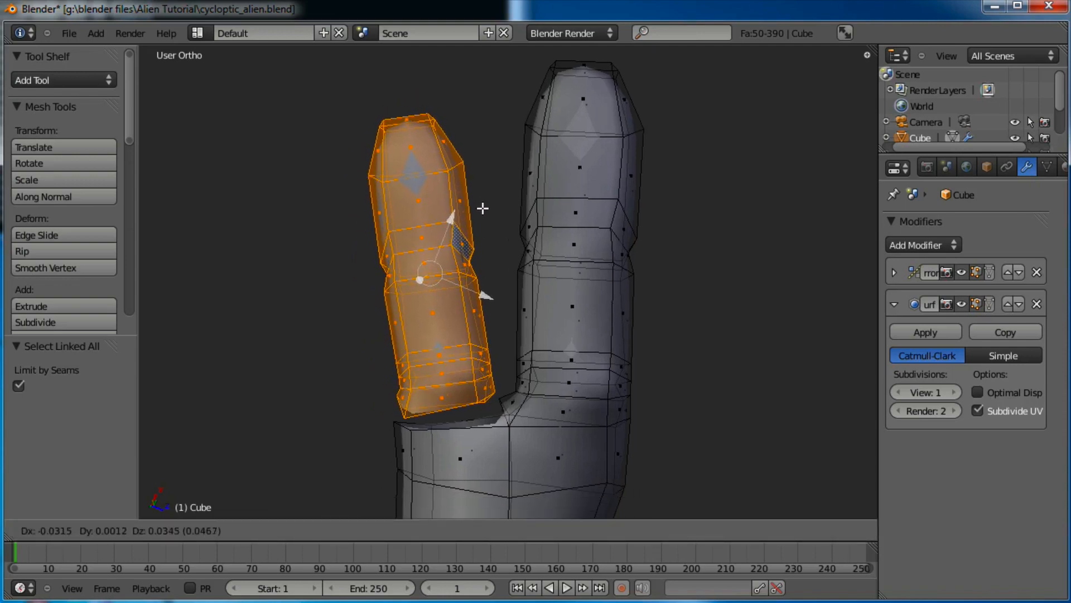
left_click(485, 208)
scroll(495, 232, "up", 2)
middle_click_drag(516, 205, 545, 49, "shift")
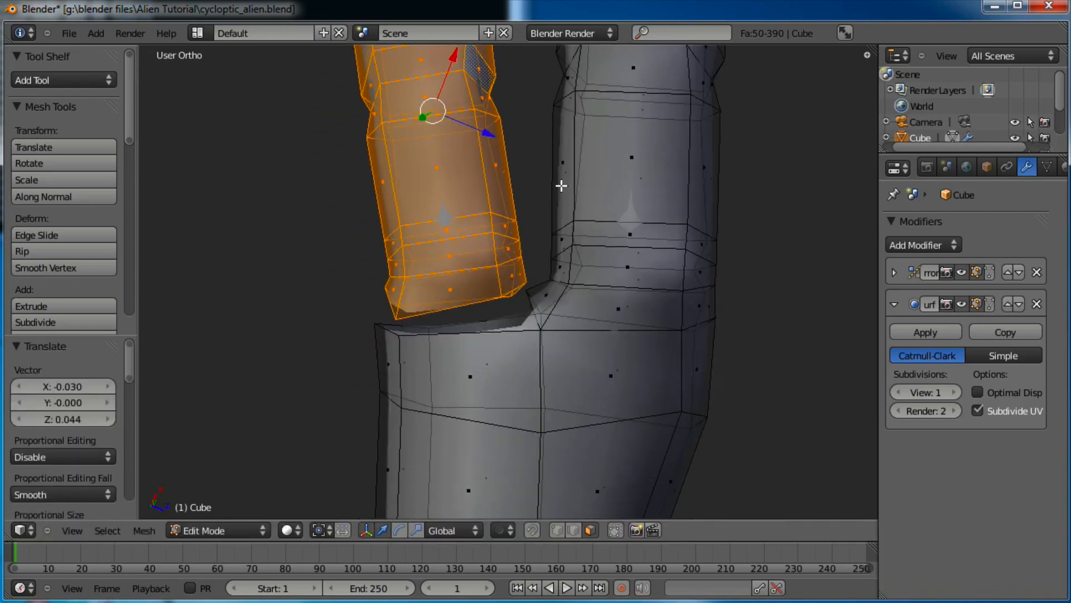
middle_click_drag(561, 185, 533, 169)
key("g")
left_click(526, 169)
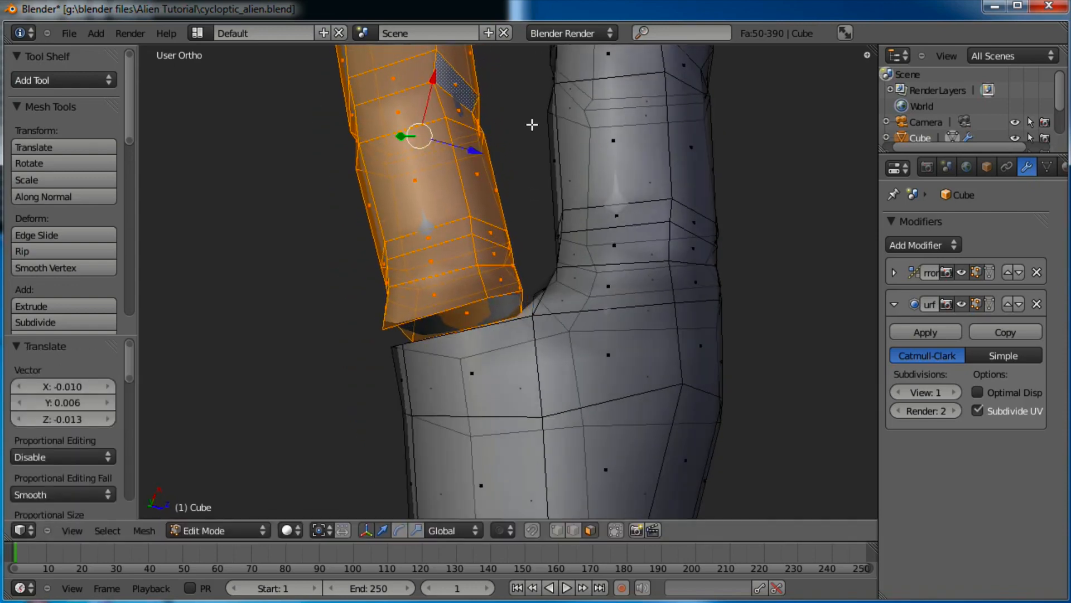
middle_click_drag(532, 125, 543, 128)
scroll(589, 304, "down", 4)
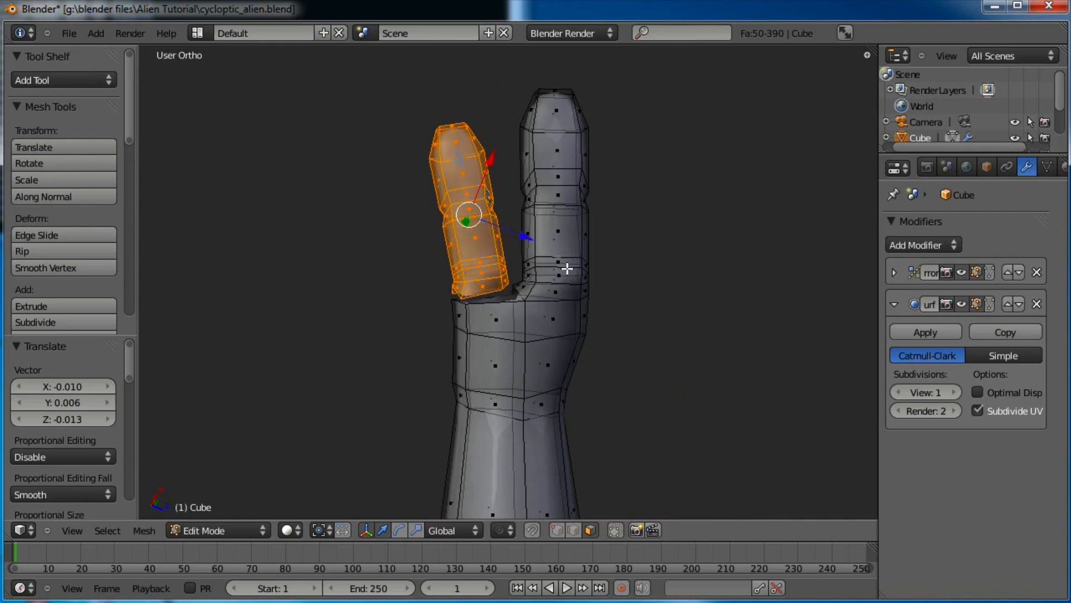
Reselect only the left duplicate finger as a linked piece
right_click(558, 229)
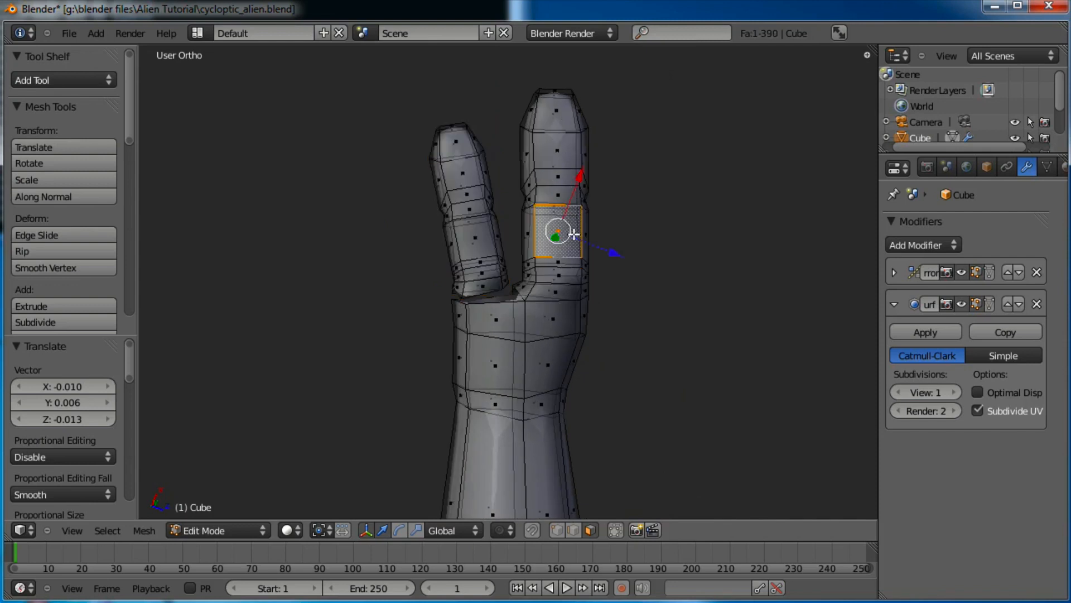
key("ctrl+l")
scroll(500, 352, "down", 7)
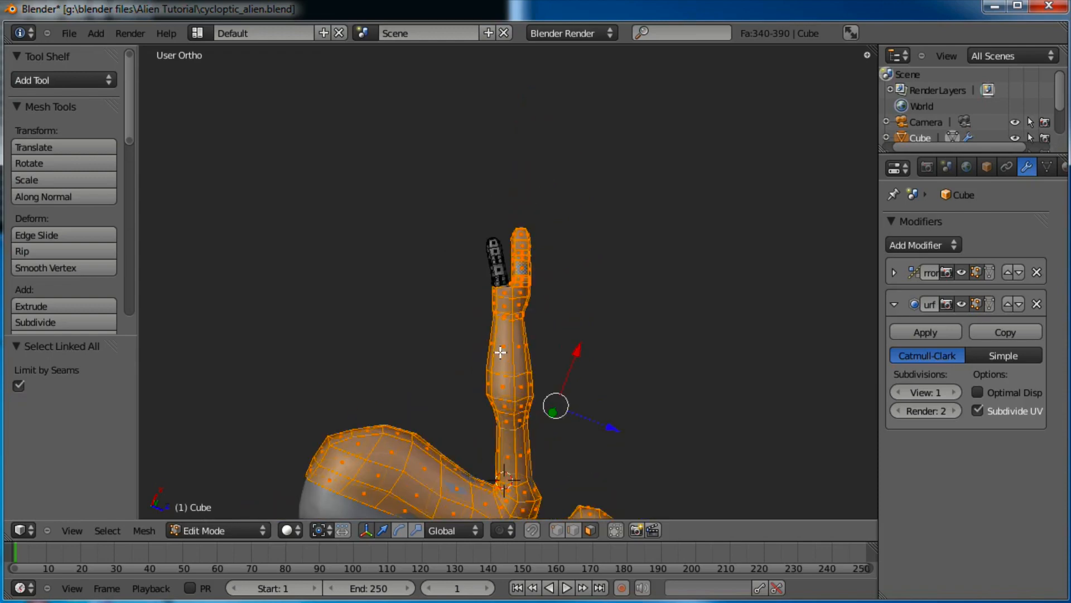
scroll(500, 353, "up", 6)
scroll(530, 316, "up", 3)
middle_click_drag(553, 294, 531, 368, "shift")
key("a")
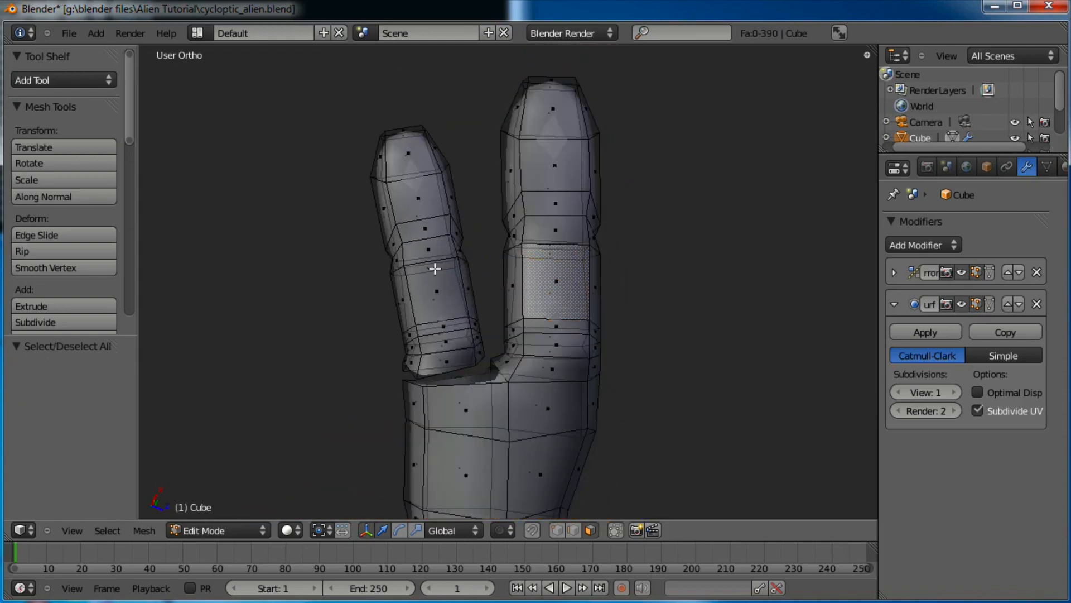
right_click(433, 258)
middle_click_drag(462, 281, 473, 375)
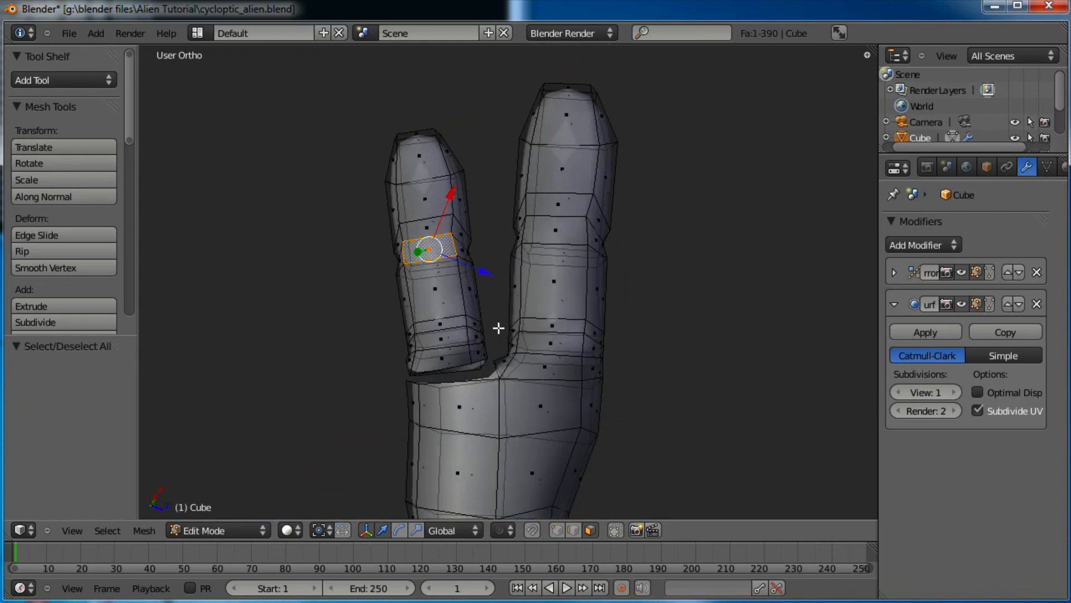
key("ctrl+l")
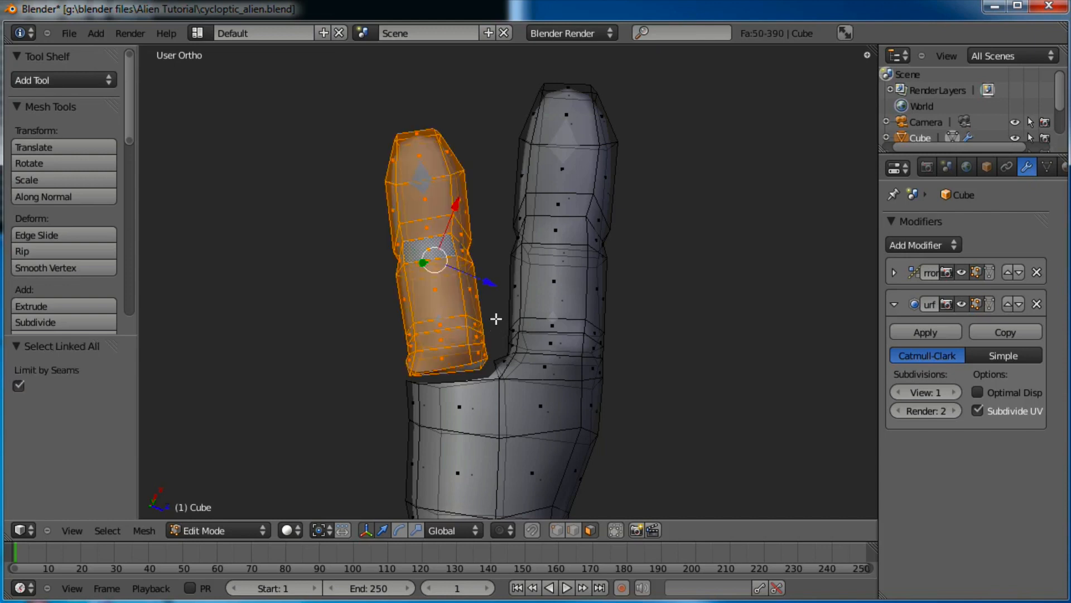
scroll(519, 347, "up", 2)
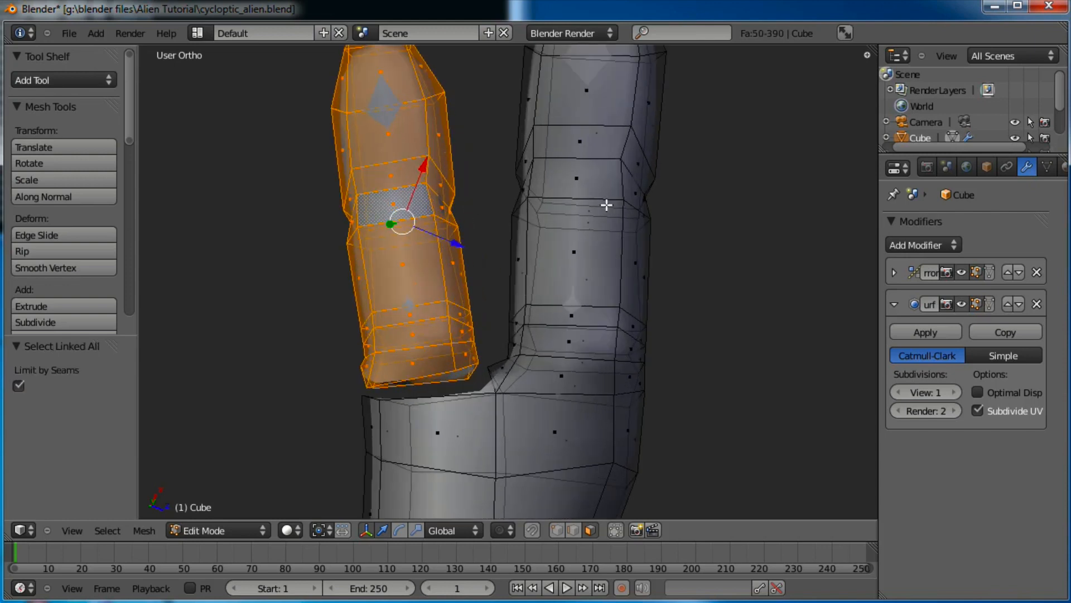
Enlarge the left finger to 1.020 scale and reposition it over the opening
key("s")
left_click(617, 200)
key("g")
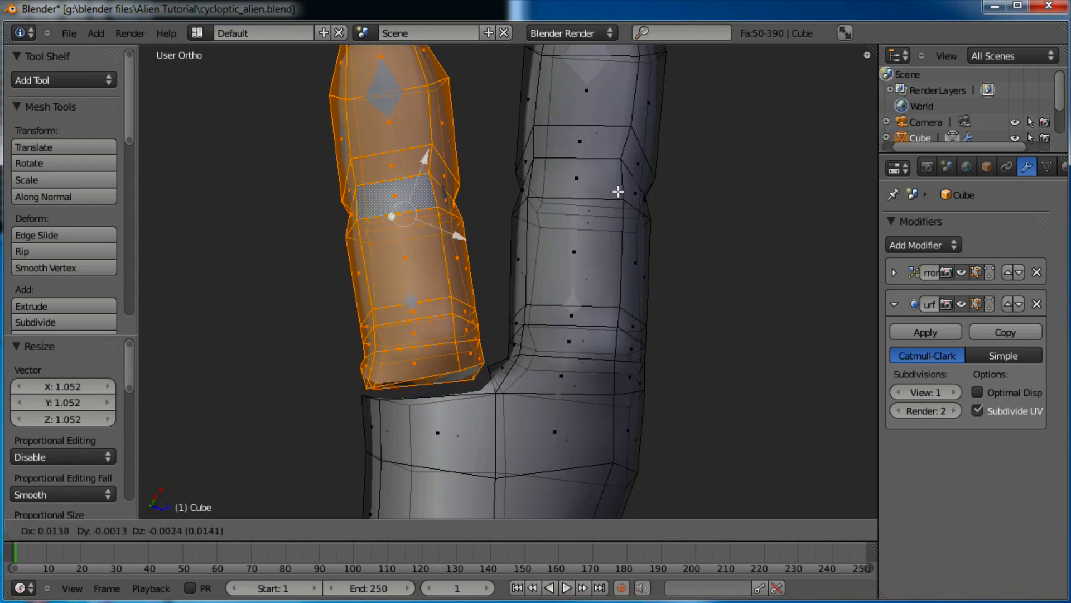
left_click(620, 191)
key("s")
left_click(623, 190)
scroll(517, 324, "up", 2)
middle_click_drag(512, 332, 550, 236, "shift")
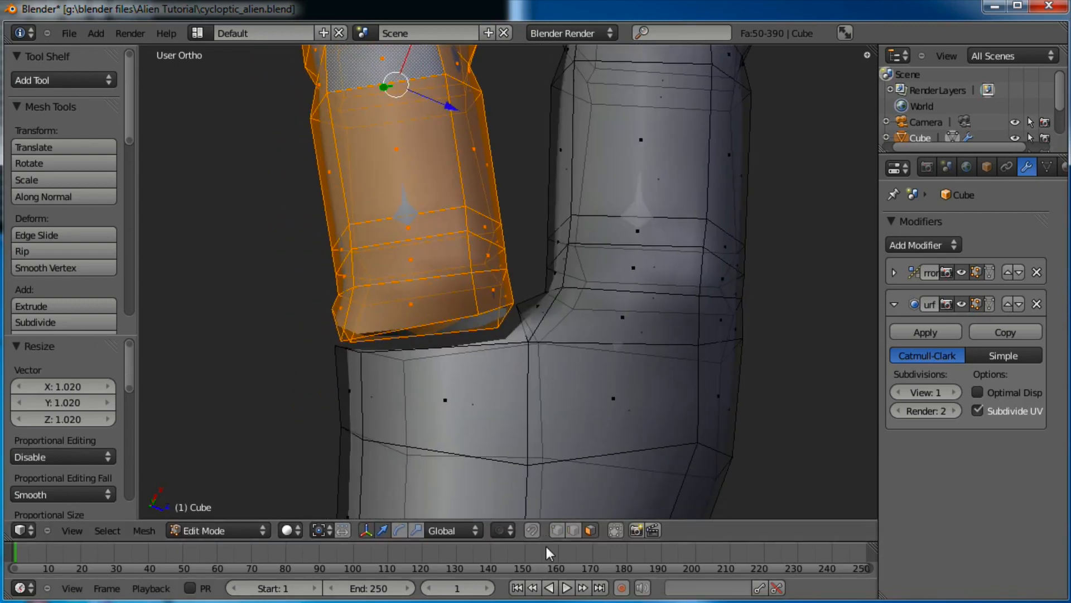
left_click(551, 532)
middle_click_drag(531, 366, 504, 374, "shift")
Merge the first two finger-base and hand vertex pairs at their centre
right_click(480, 291)
right_click(524, 350, "shift")
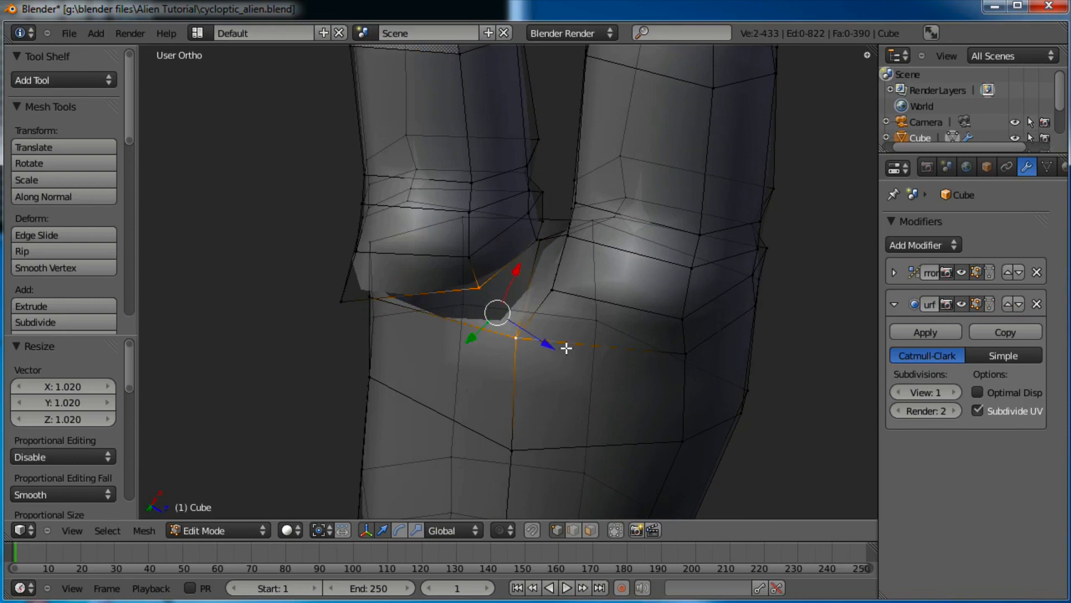
key("alt+m")
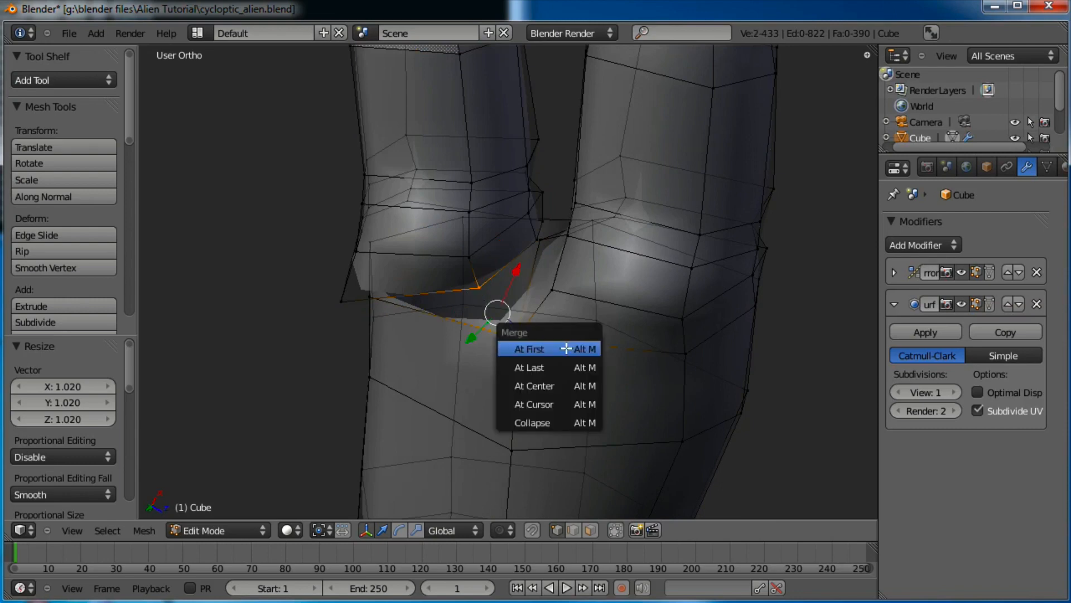
left_click(564, 386)
middle_click_drag(564, 386, 410, 278)
right_click(370, 273)
right_click(378, 285, "shift")
key("alt+m")
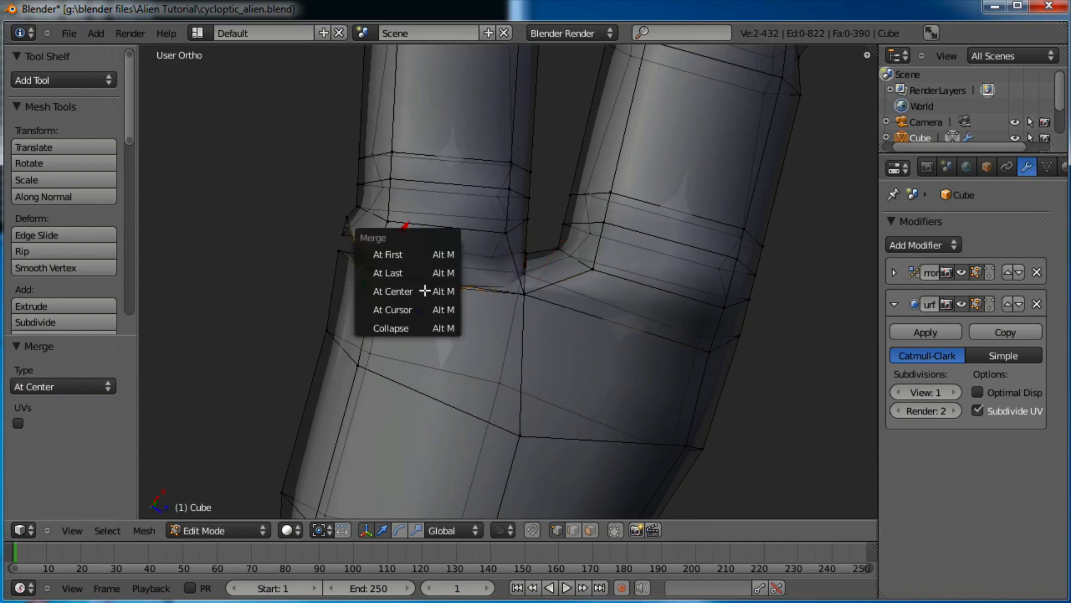
left_click(426, 291)
key("g")
left_click(430, 306)
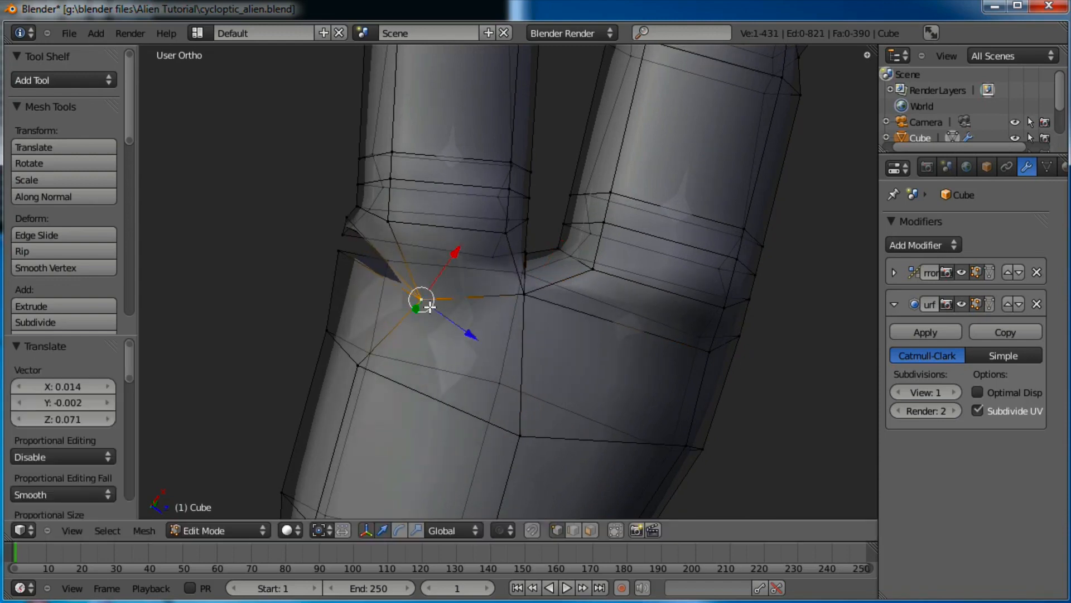
key("ctrl+z")
Merge three more seam vertex pairs around the second finger's base
middle_click_drag(320, 320, 371, 297)
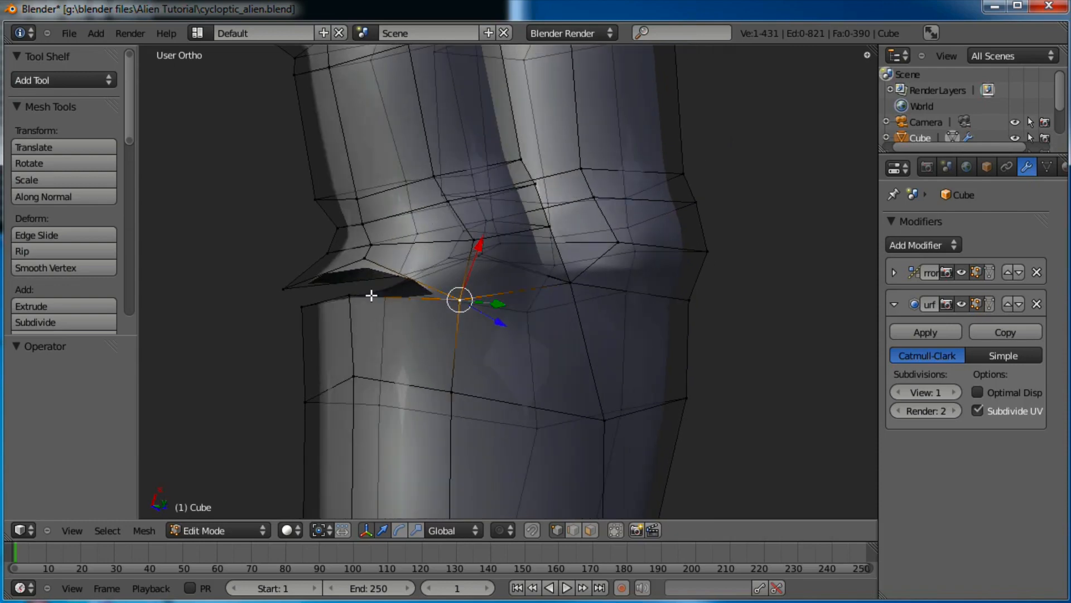
right_click(341, 304, "shift")
key("alt+m")
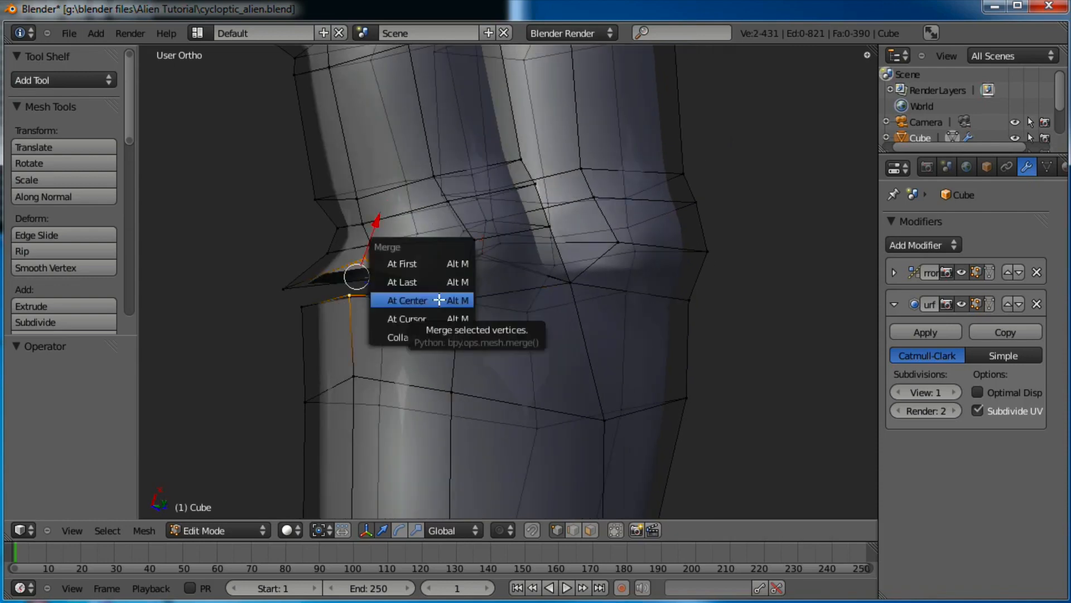
left_click(438, 299)
middle_click_drag(447, 300, 646, 292)
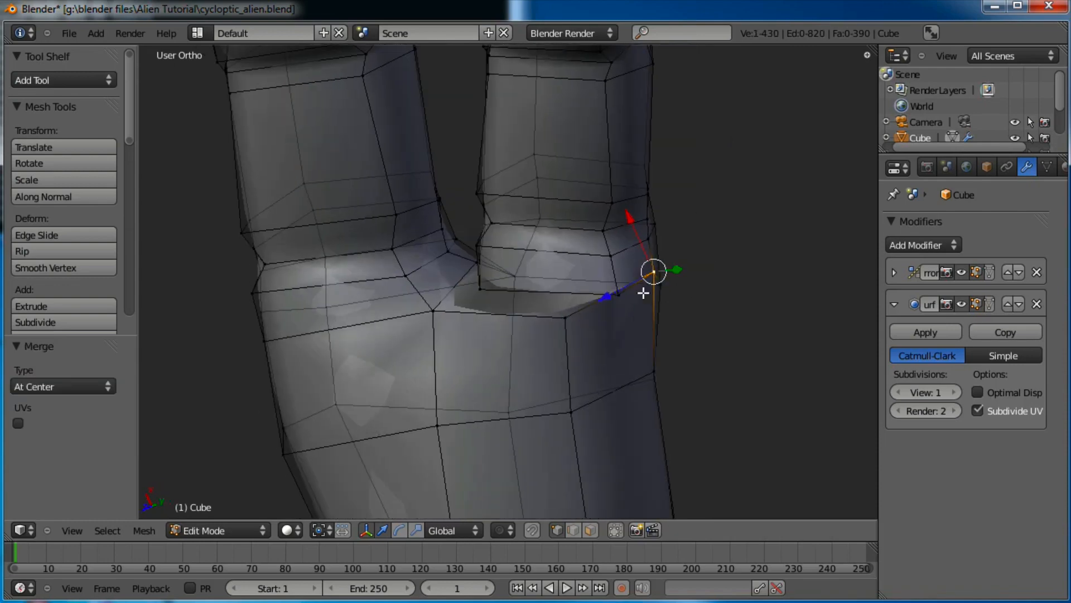
right_click(566, 317, "shift")
key("alt+m")
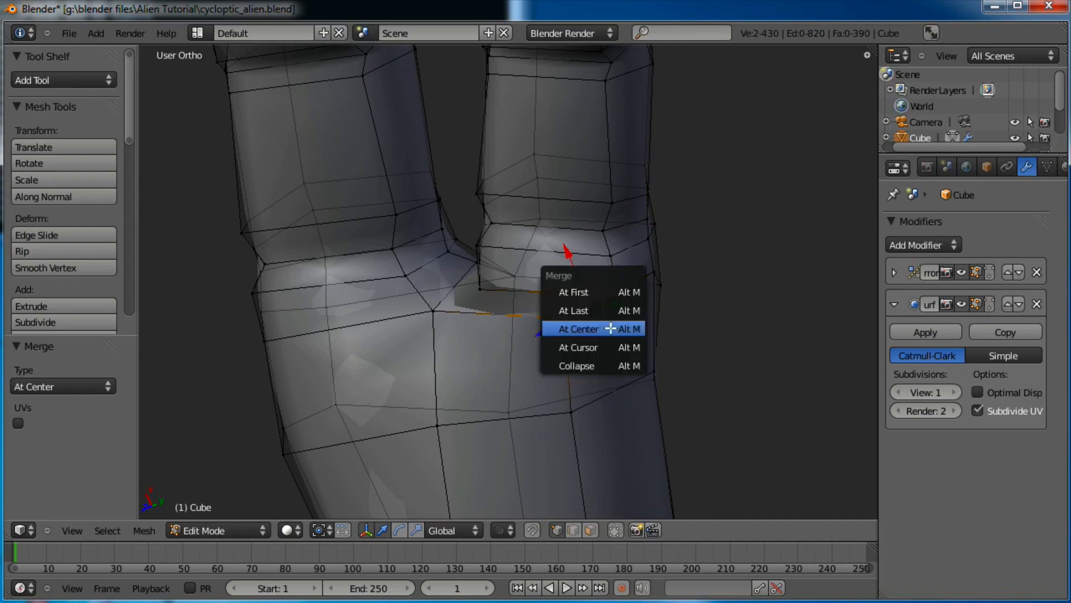
left_click(610, 330)
middle_click_drag(497, 378, 584, 313)
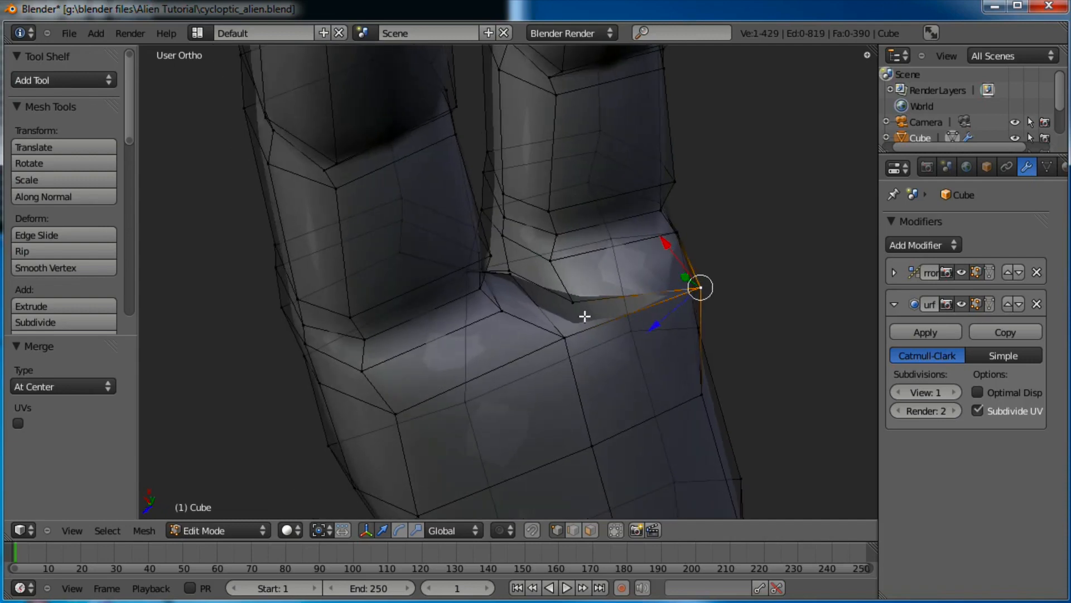
right_click(580, 314)
right_click(581, 334, "shift")
key("alt+m")
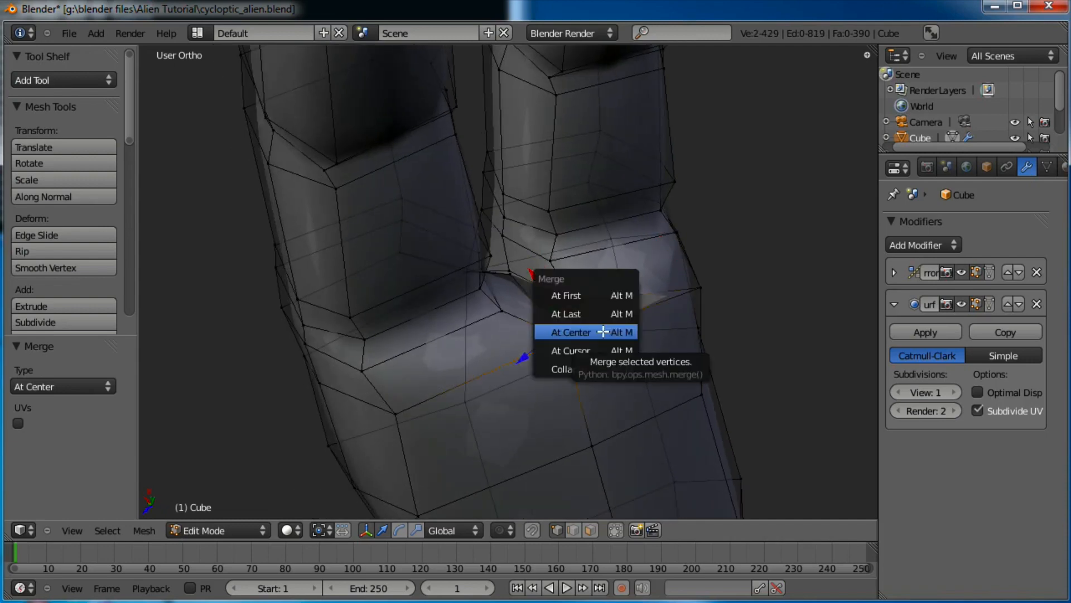
left_click(605, 331)
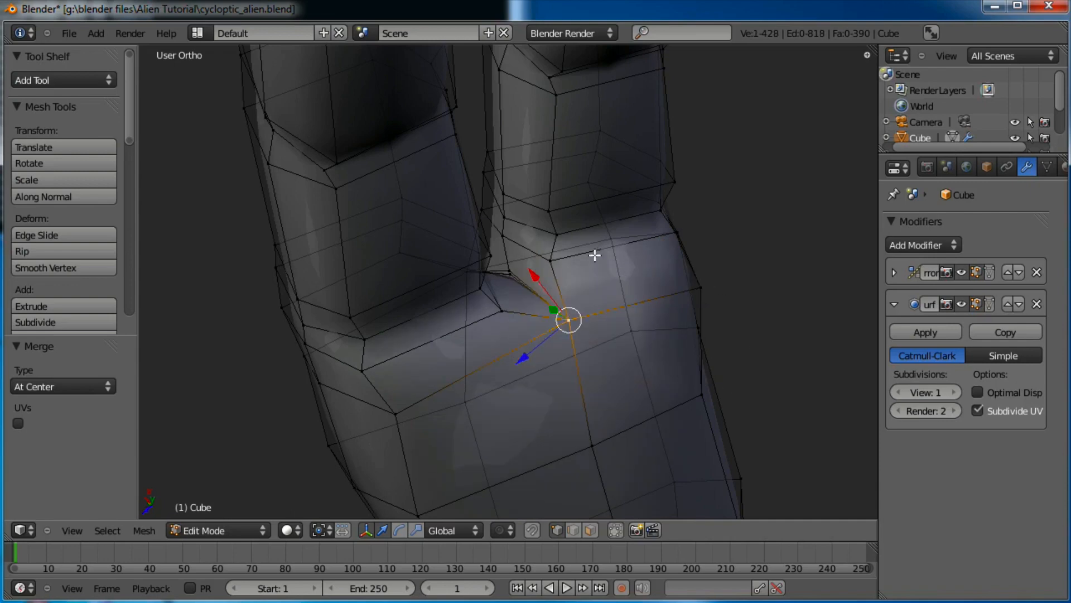
Merge the finger crease vertices and review the smoothed hand from a tilted side view
middle_click_drag(595, 255, 539, 332)
scroll(556, 320, "up", 6)
right_click(498, 282)
right_click(514, 304)
right_click(488, 294, "shift")
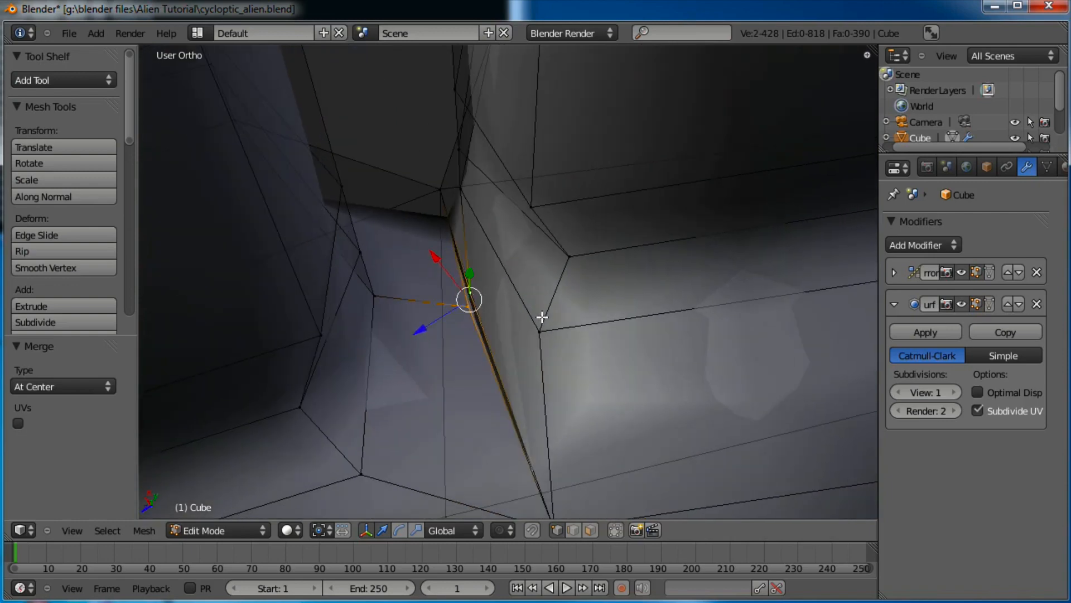
key("alt+m")
left_click(542, 316)
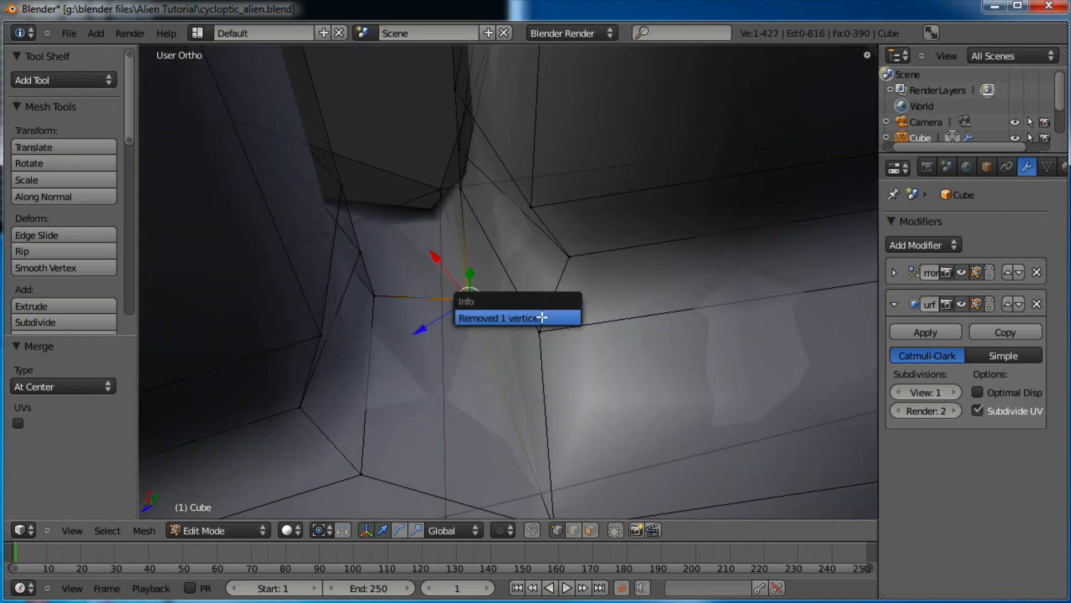
scroll(602, 336, "down", 5)
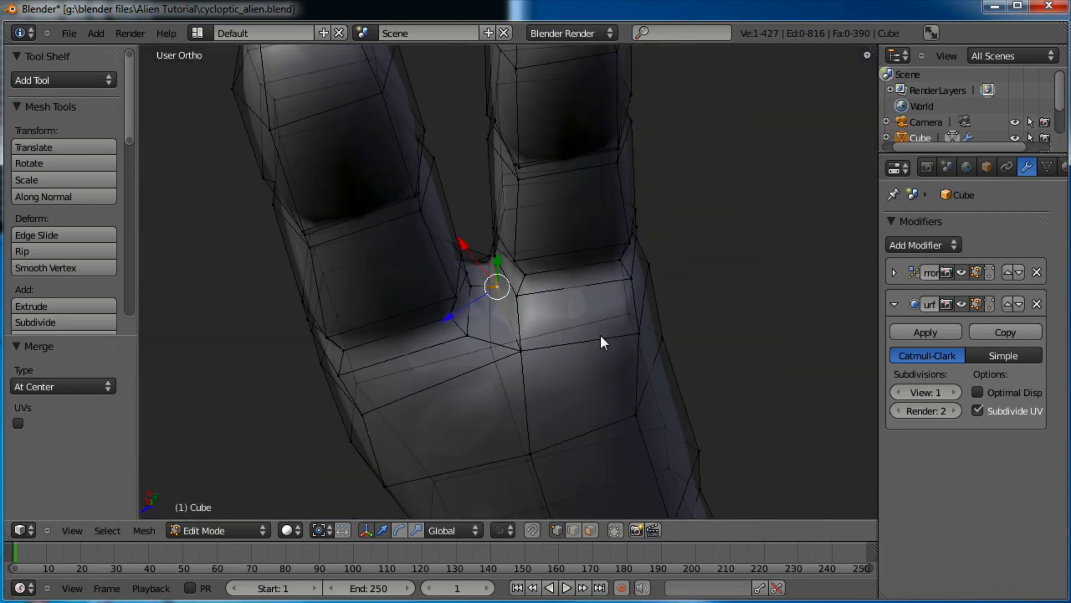
key("Tab")
scroll(569, 335, "down", 4)
middle_click_drag(573, 354, 509, 341)
Back in Edit Mode, push two vertices on the side of the palm outward
scroll(533, 303, "up", 2)
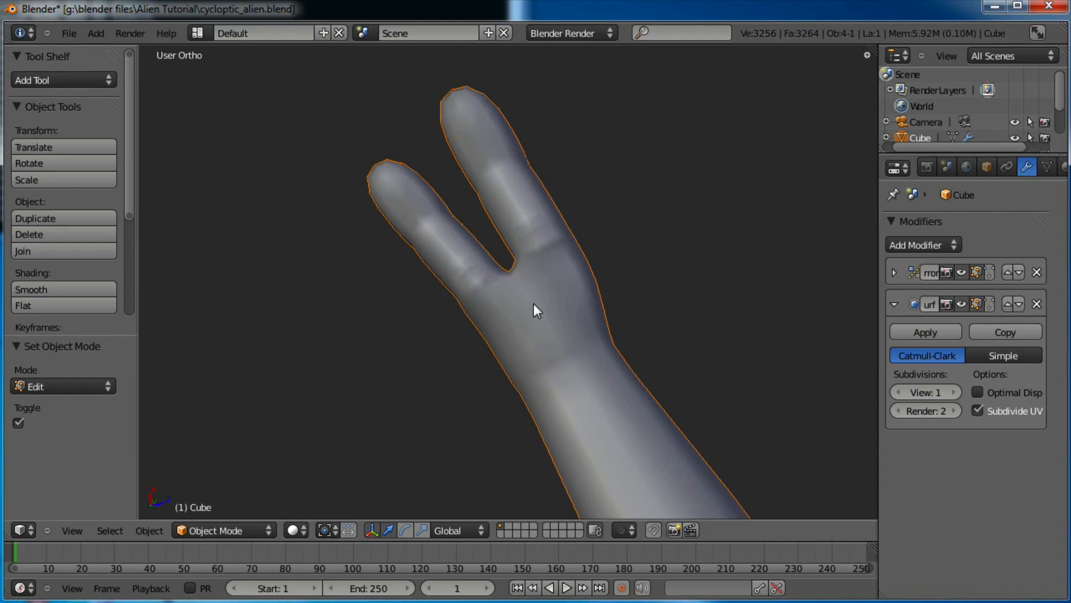
middle_click_drag(547, 303, 567, 333)
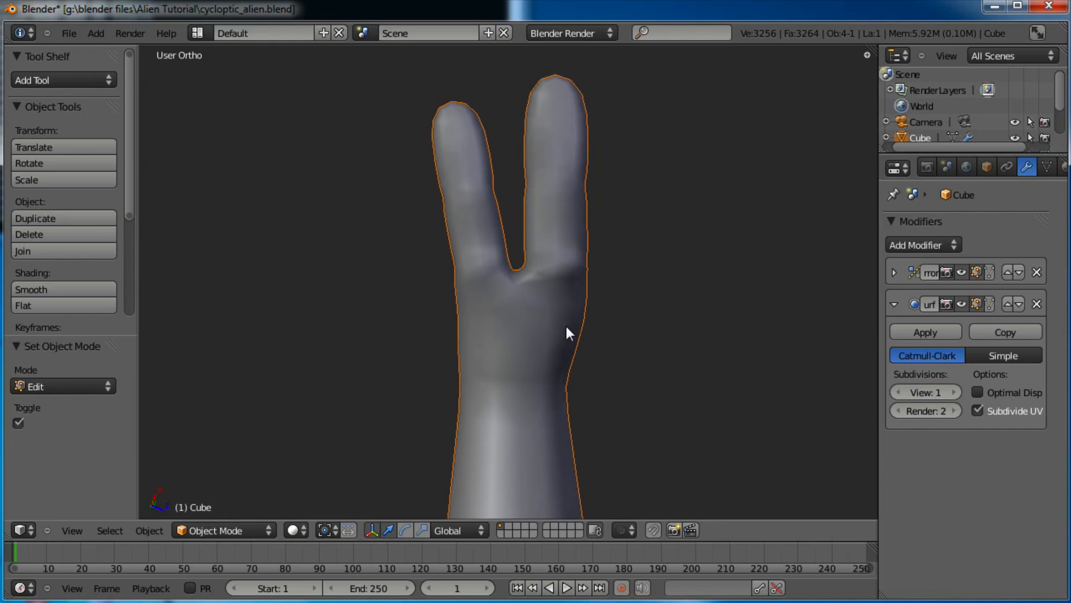
key("Tab")
key("a")
right_click(473, 383)
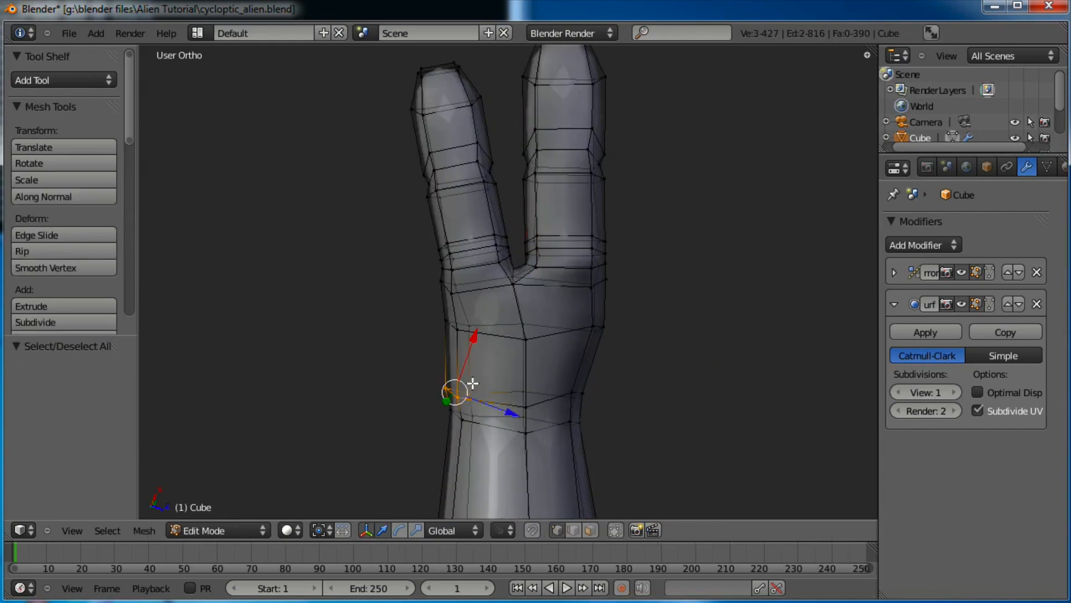
key("g")
left_click(625, 350)
key("a")
key("b")
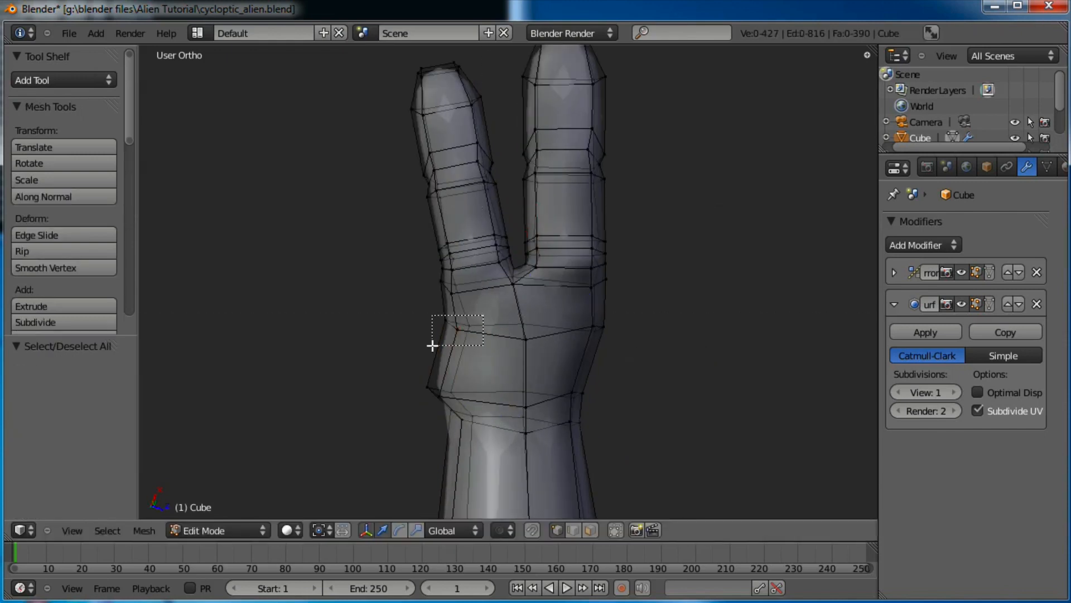
left_click_drag(432, 344, 427, 346)
key("g")
left_click(426, 347)
scroll(513, 303, "down", 2)
Shift both fingers slightly, then box-select the whole right finger
key("a")
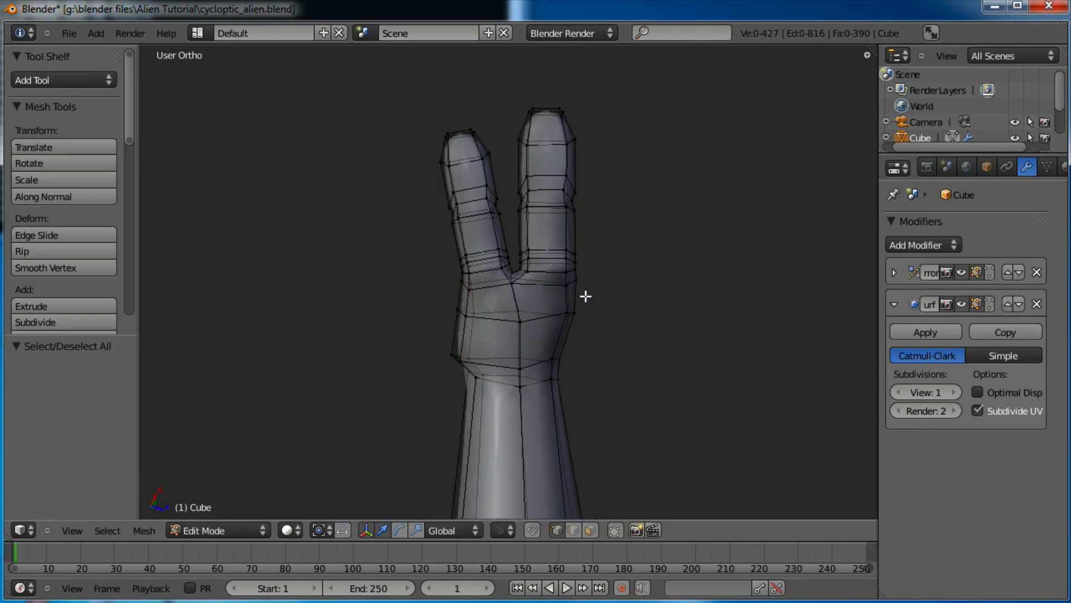
left_click_drag(409, 79, 410, 80)
key("g")
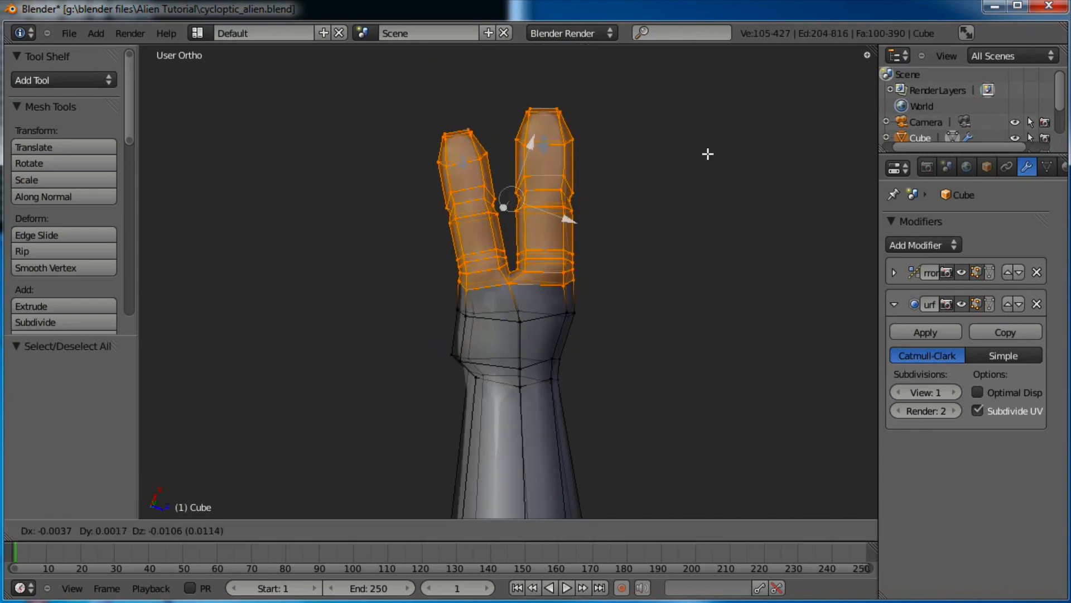
left_click(675, 235)
key("a")
key("b")
left_click_drag(617, 91, 549, 223)
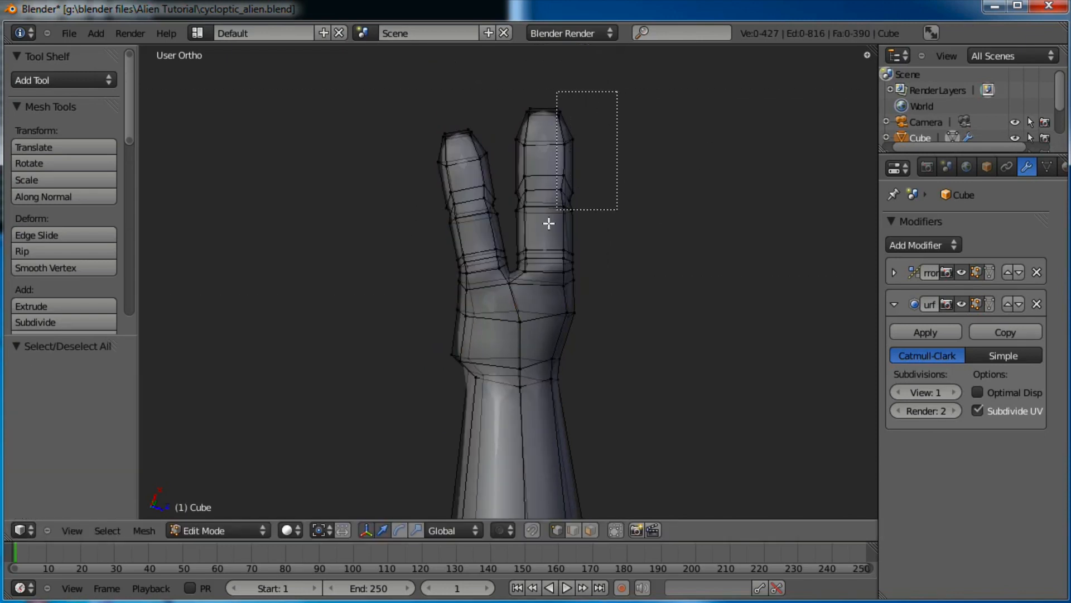
left_click_drag(512, 275, 512, 277)
scroll(558, 287, "up", 4)
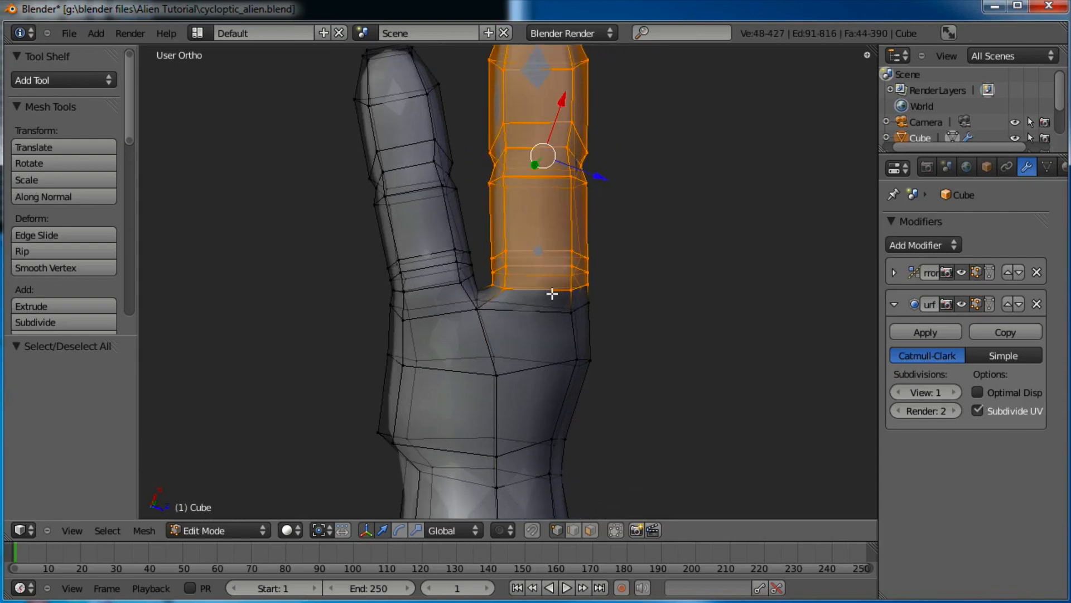
Duplicate the right finger, tilt the copy and scale it to 0.755 as a thumb
key("shift+d")
left_click(691, 354)
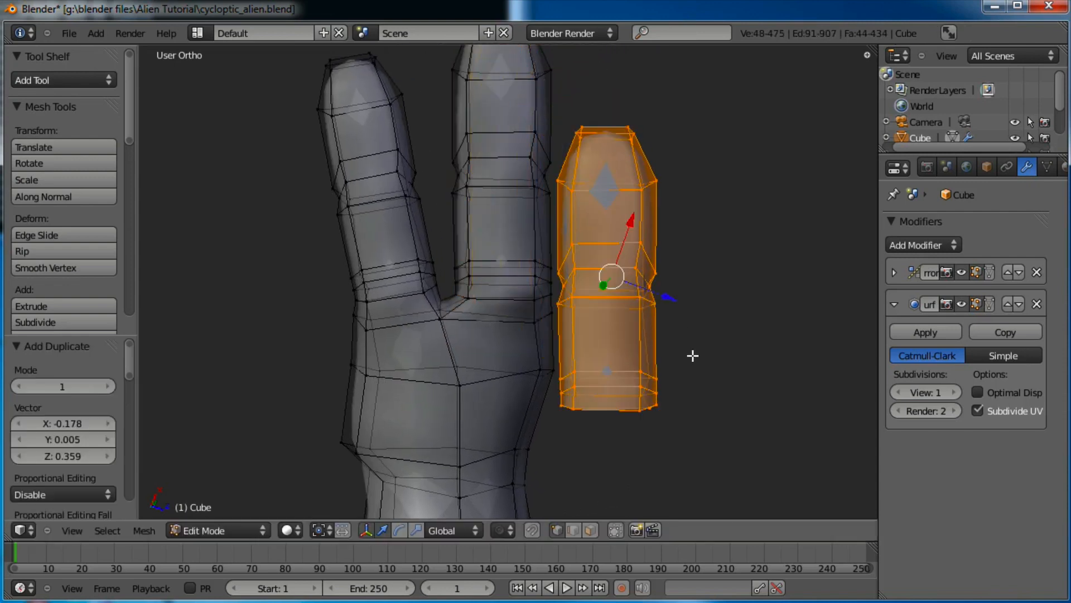
key("r")
left_click(754, 353)
key("r")
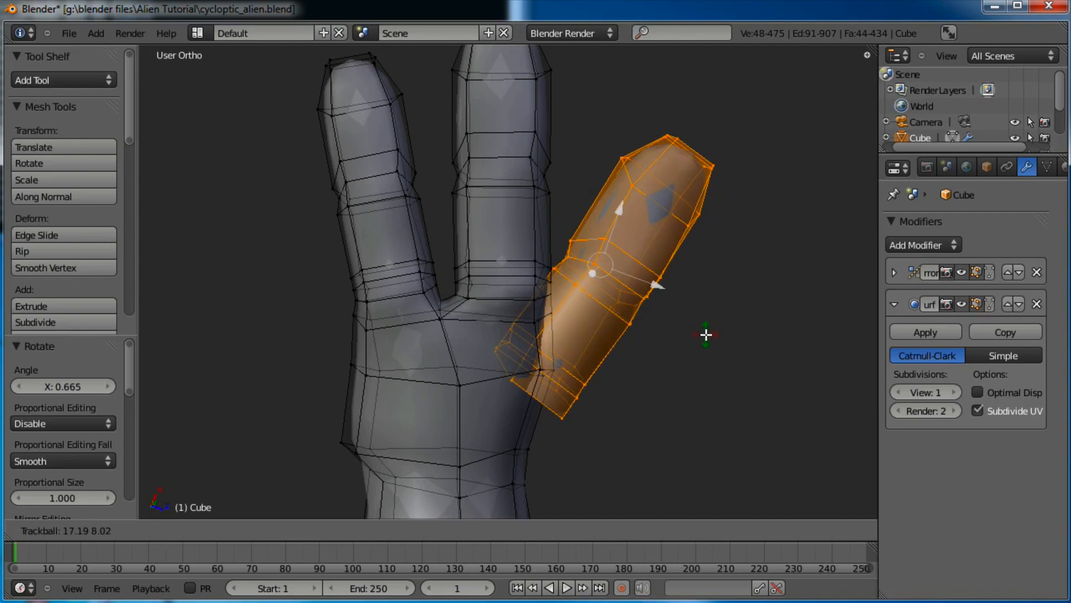
left_click(704, 327)
key("r")
key("r")
left_click(787, 201)
key("s")
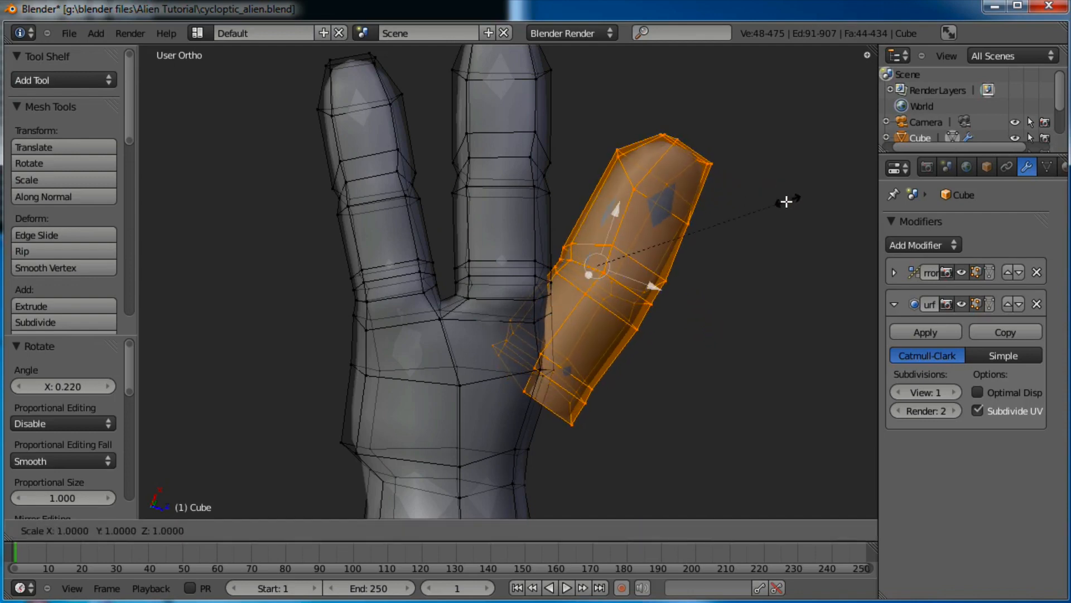
left_click(737, 227)
key("g")
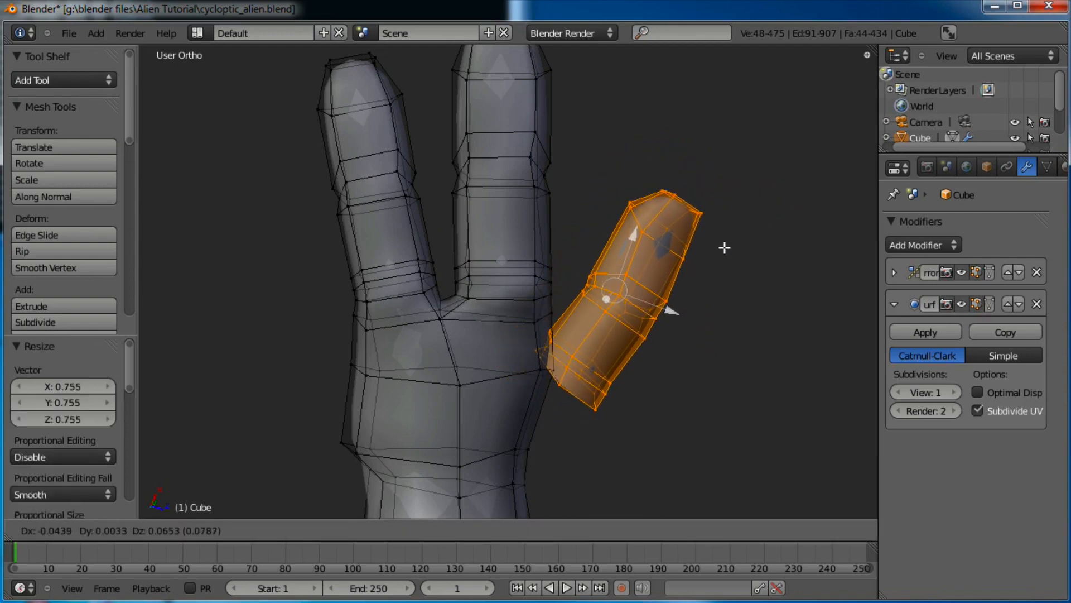
left_click(729, 254)
Refine the thumb's tilt with several free rotations
middle_click_drag(729, 257, 696, 127)
middle_click_drag(726, 203, 713, 128)
key("r")
key("r")
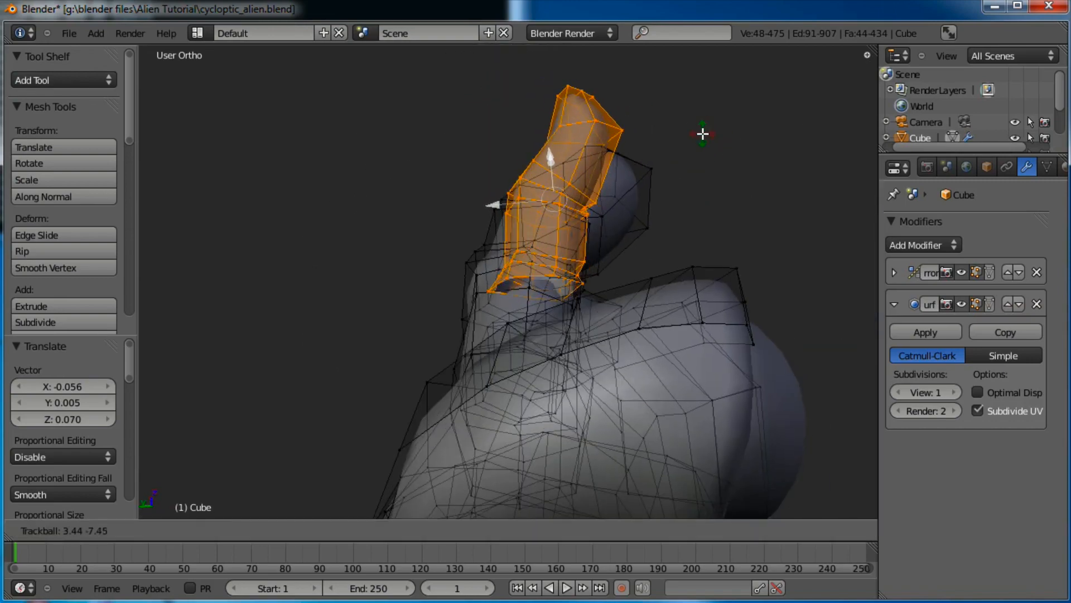
left_click(703, 134)
key("r")
key("r")
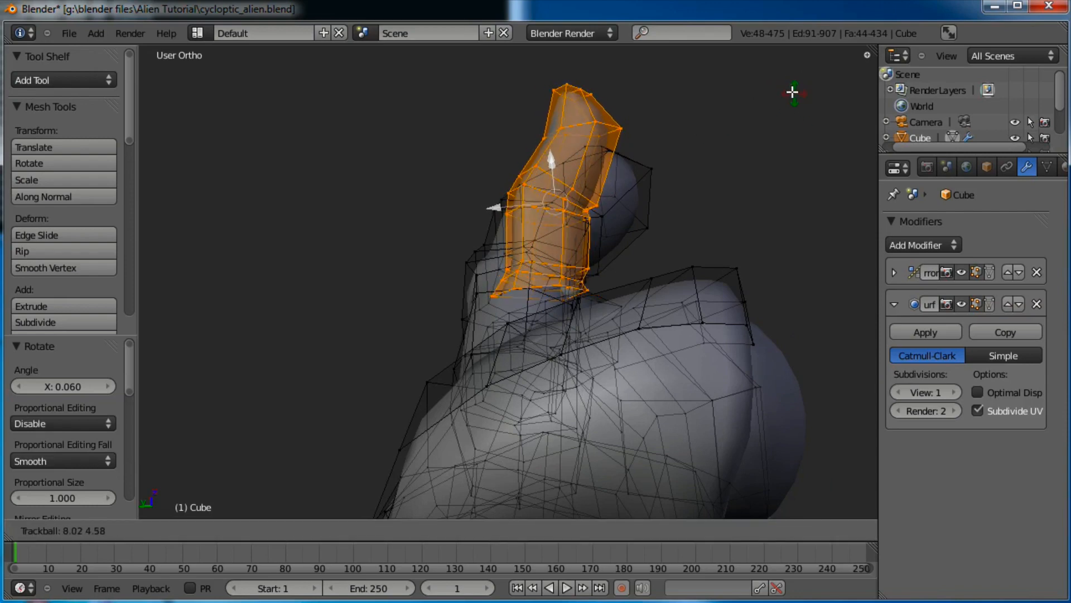
left_click(782, 114)
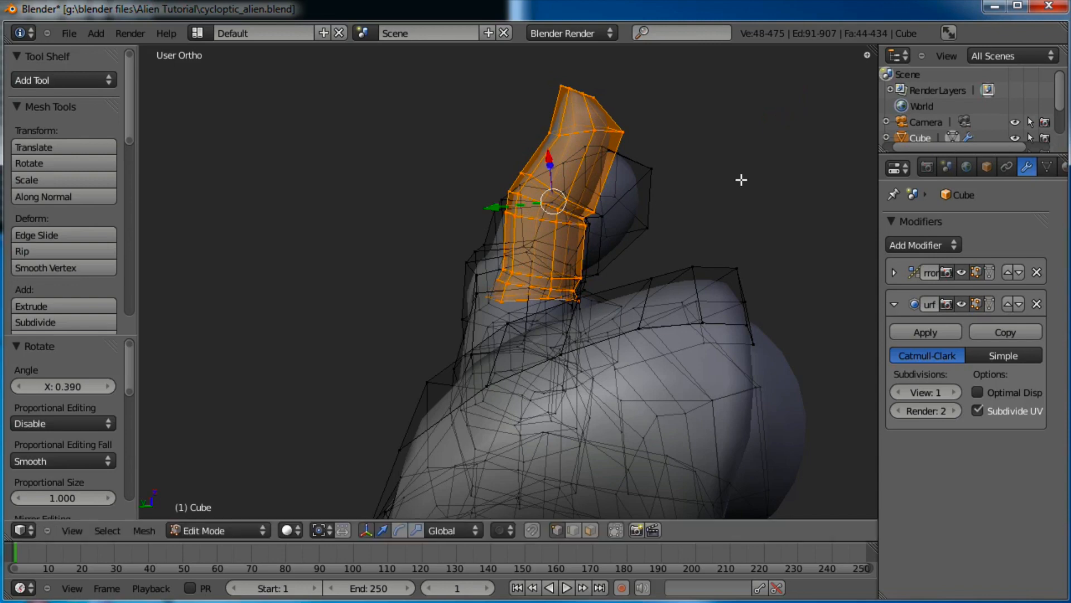
key("r")
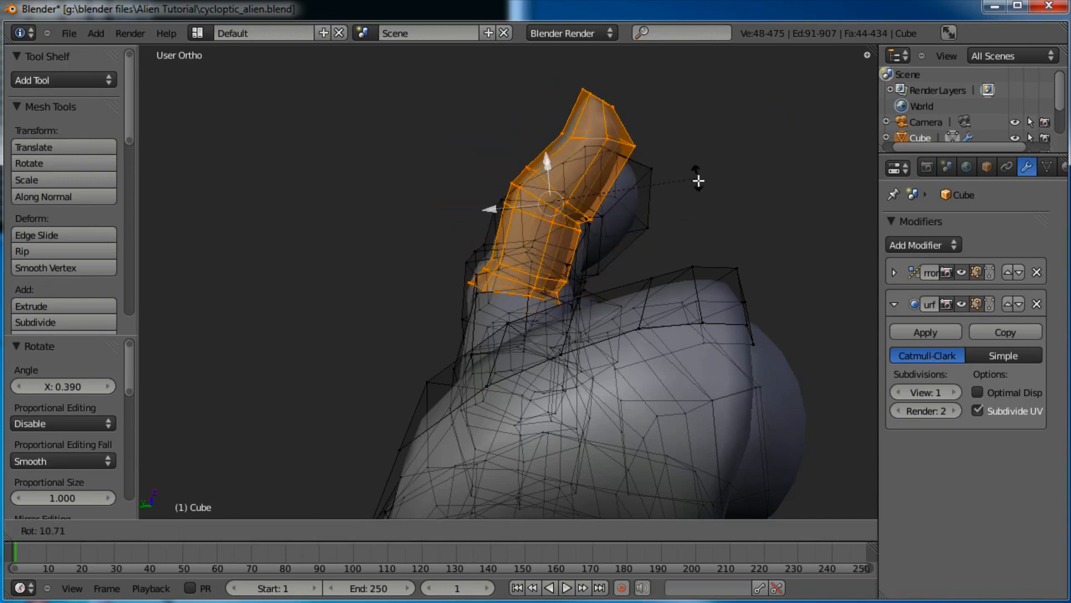
left_click(695, 173)
key("r")
left_click(715, 160)
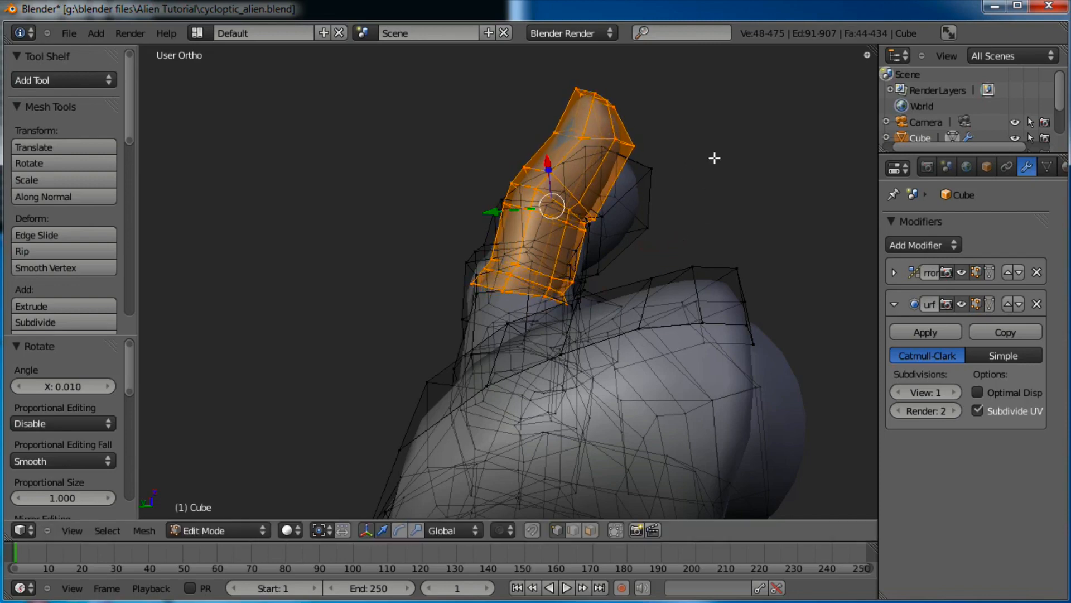
Move the thumb against the palm, give it a final tilt, and deselect it
key("g")
left_click(743, 161)
key("r")
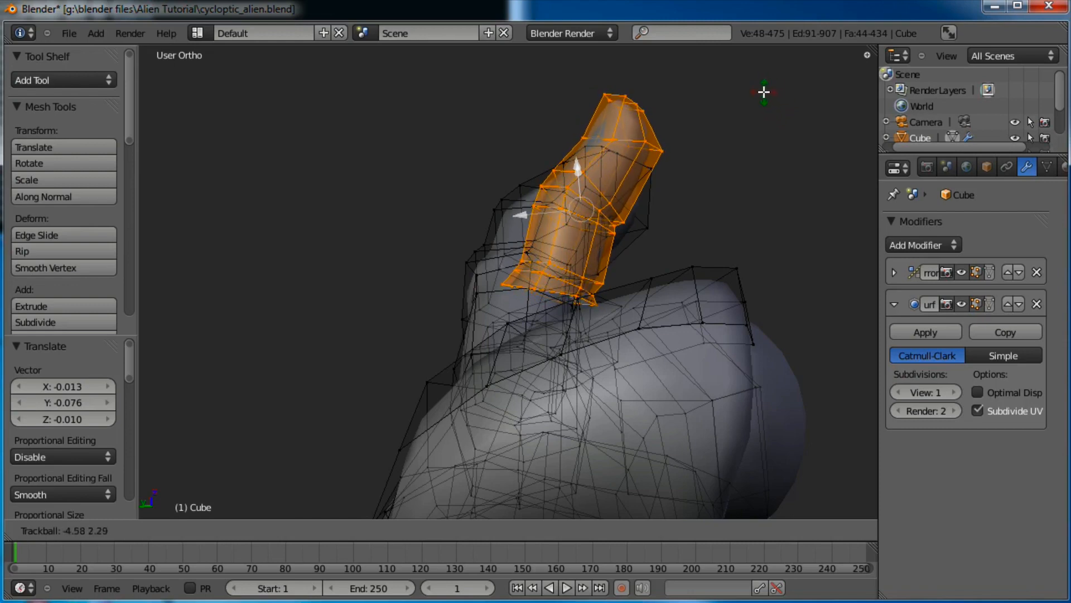
left_click(762, 89)
middle_click_drag(586, 320, 575, 404)
scroll(647, 275, "down", 2)
key("a")
scroll(638, 273, "up", 7)
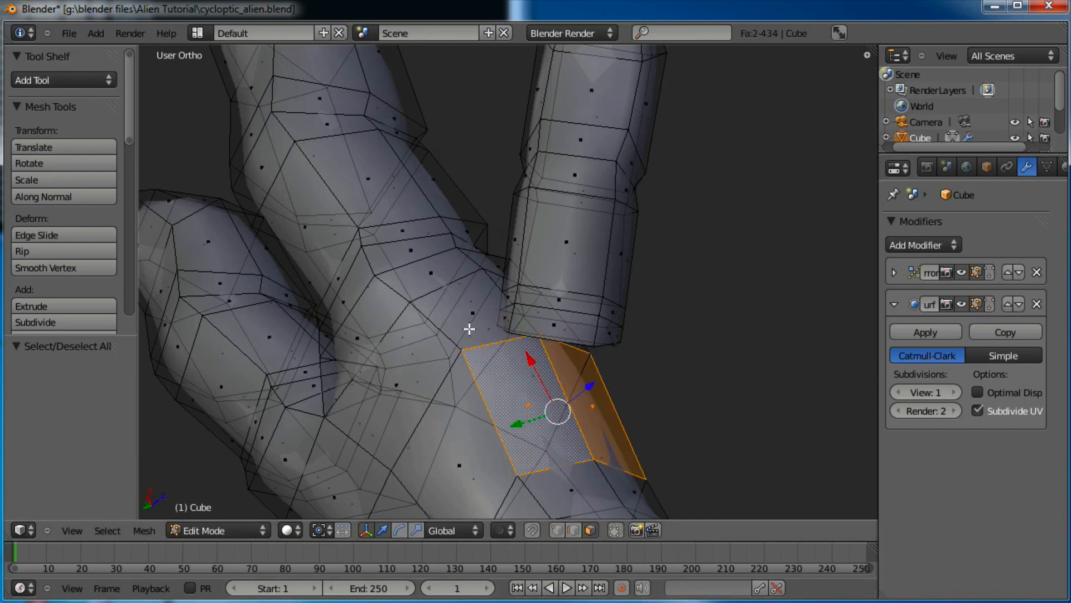
Remove the palm faces at the thumb joint and slide the whole thumb piece toward the hand
middle_click_drag(510, 296, 439, 475)
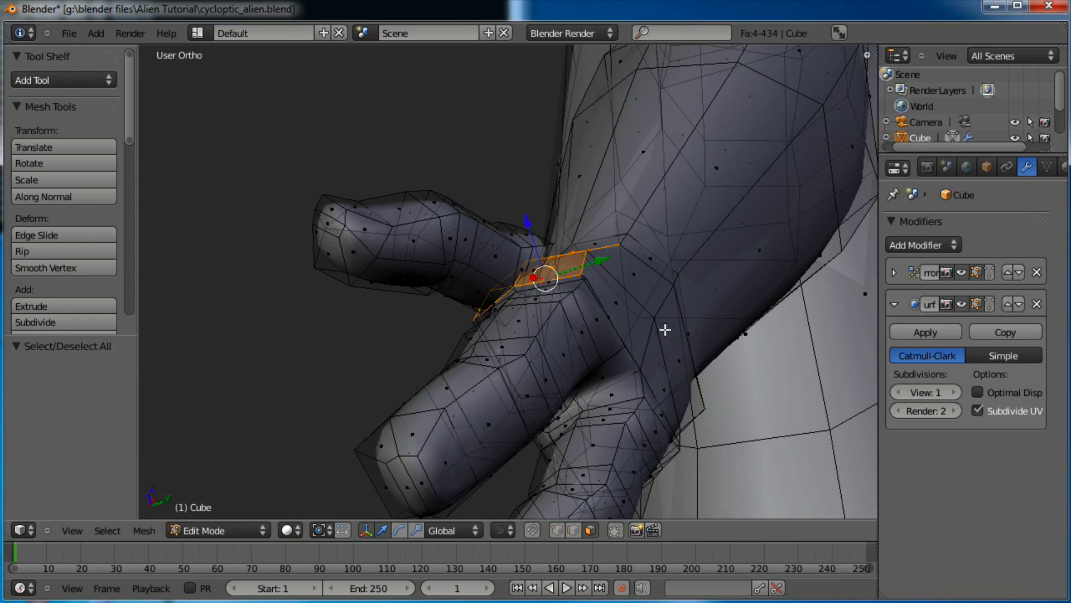
middle_click_drag(665, 329, 563, 336)
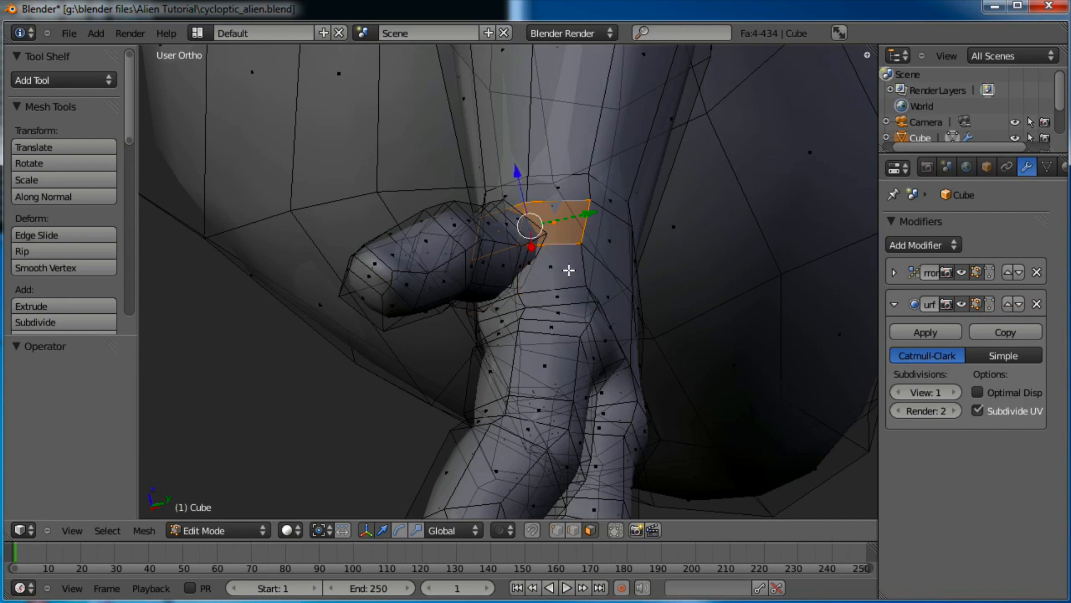
left_click(568, 271)
scroll(567, 279, "up", 5)
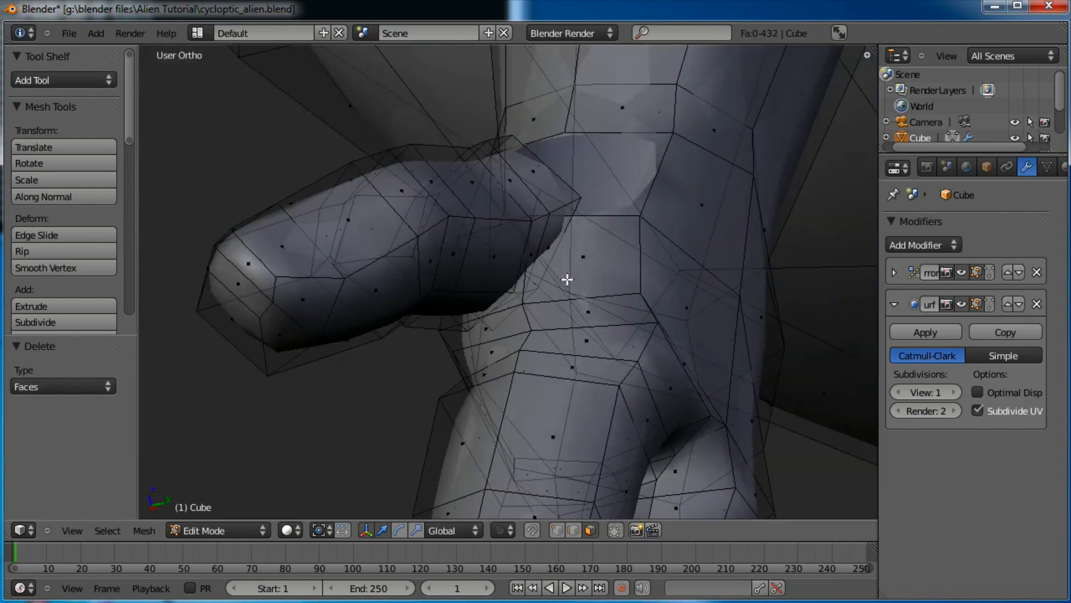
middle_click_drag(492, 331, 467, 328)
right_click(463, 194)
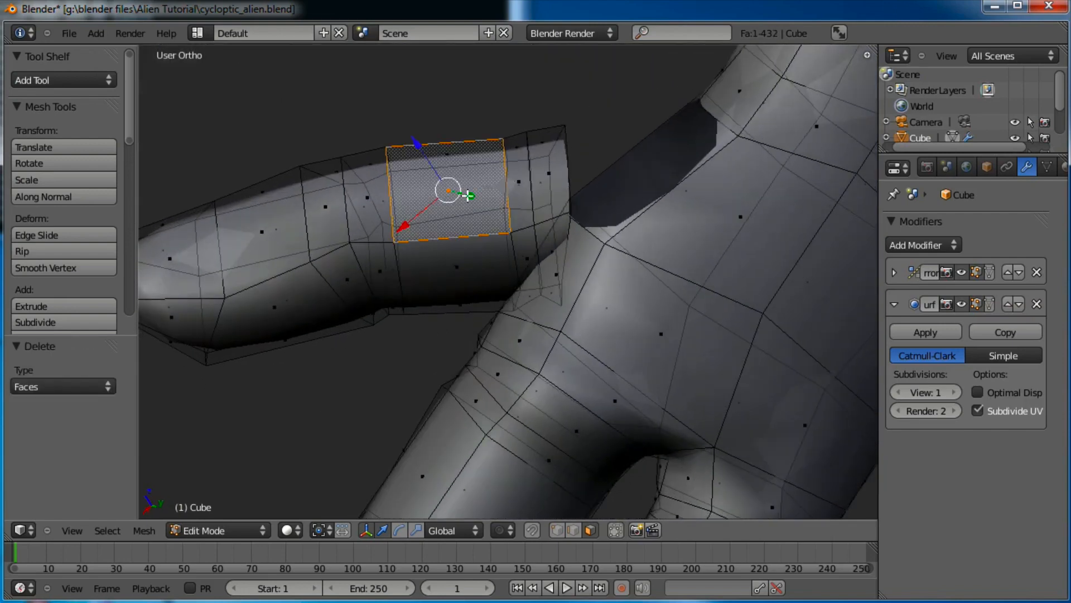
key("ctrl+l")
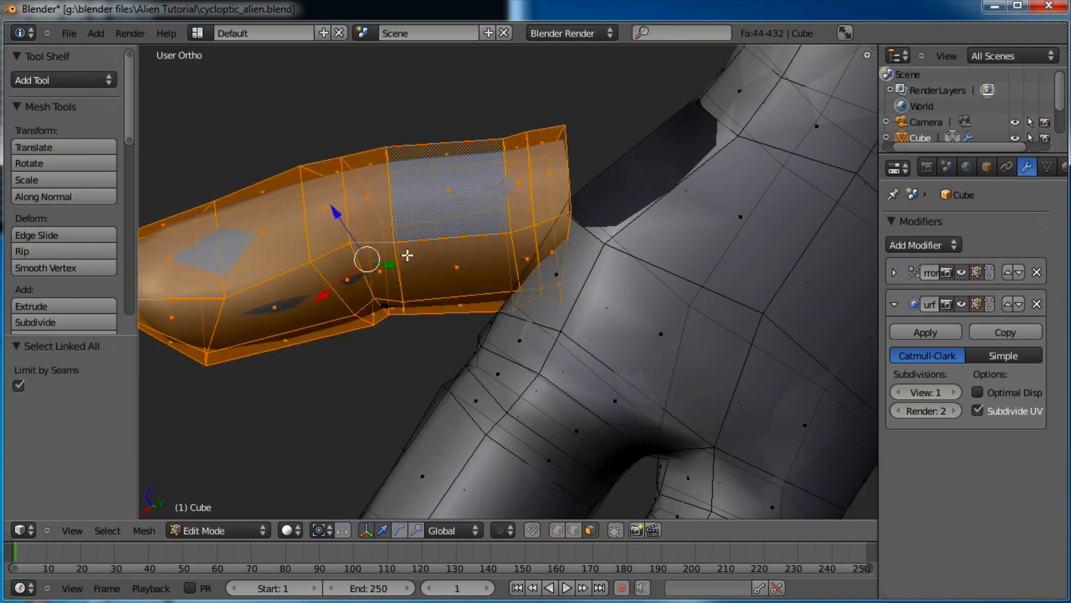
left_click_drag(328, 292, 381, 247)
scroll(586, 187, "down", 2)
middle_click_drag(590, 184, 578, 294, "shift")
key("g")
left_click(598, 228)
Try merging the thumb-base and junction vertices at center, then undo the merge
scroll(533, 287, "up", 4)
right_click(501, 290)
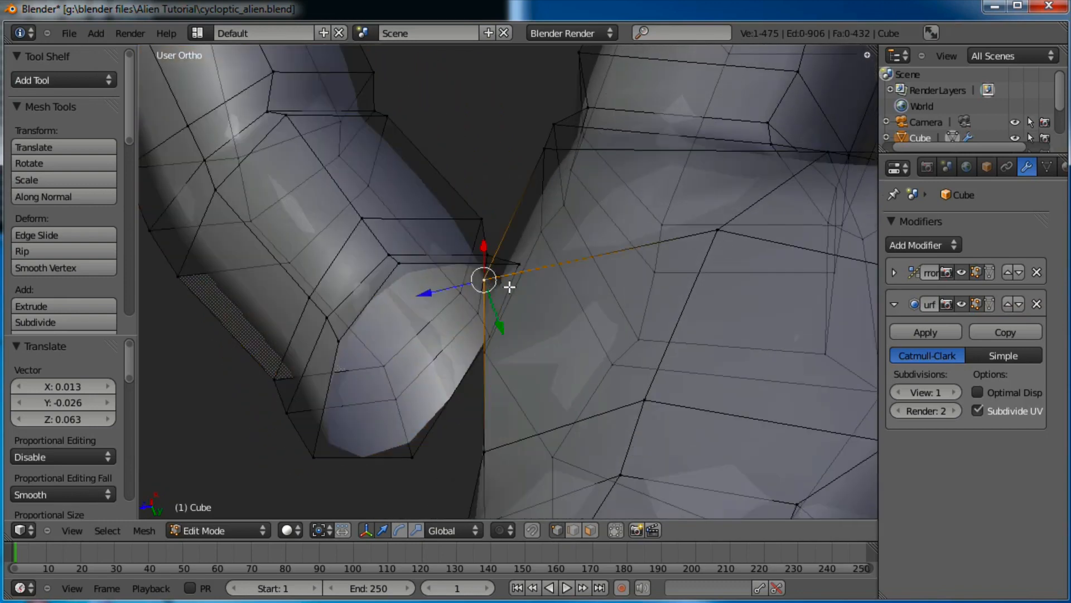
key("alt+m")
left_click(560, 271)
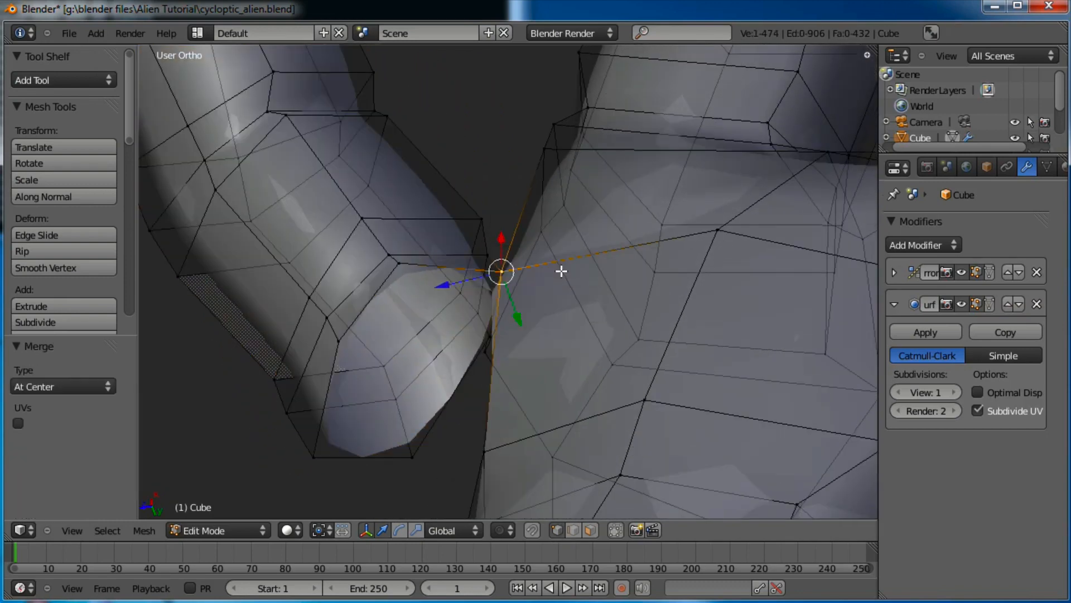
middle_click_drag(613, 240, 571, 330, "shift")
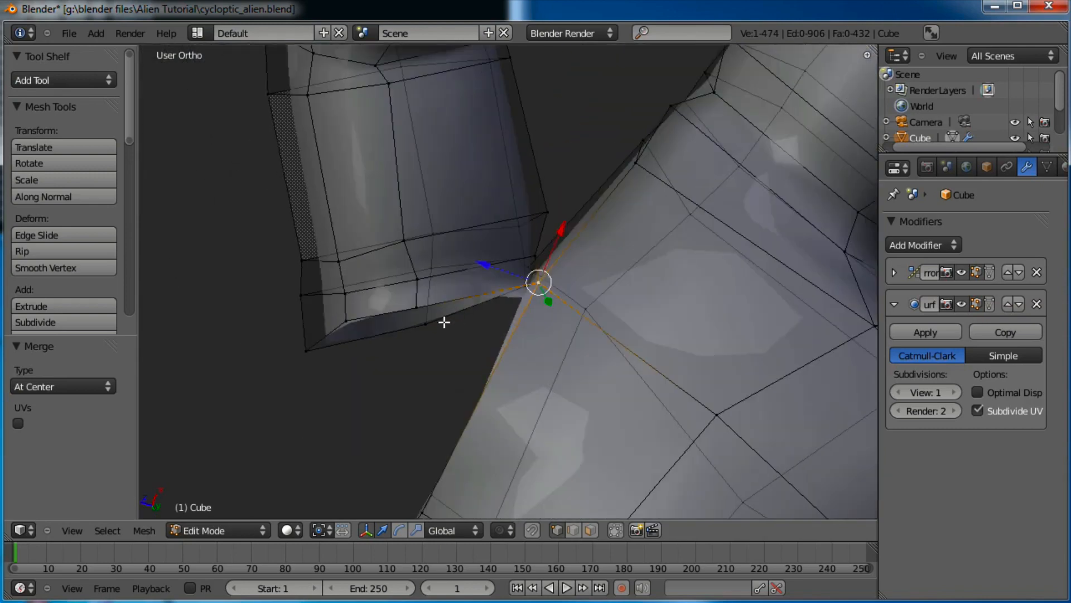
right_click(439, 320)
middle_click_drag(486, 398, 530, 219, "shift")
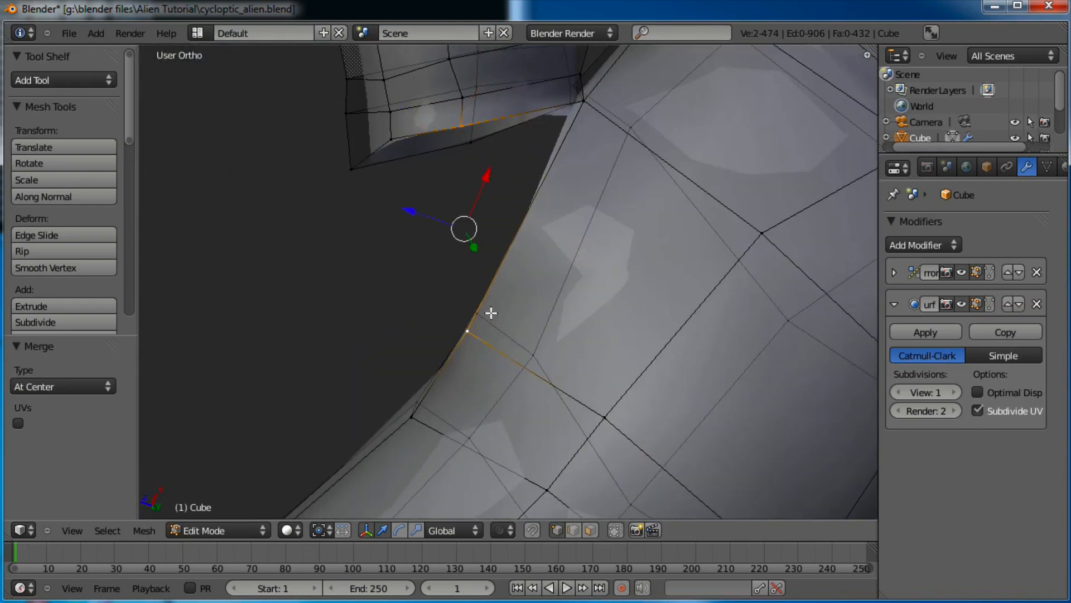
middle_click_drag(573, 318, 619, 262)
key("alt+m")
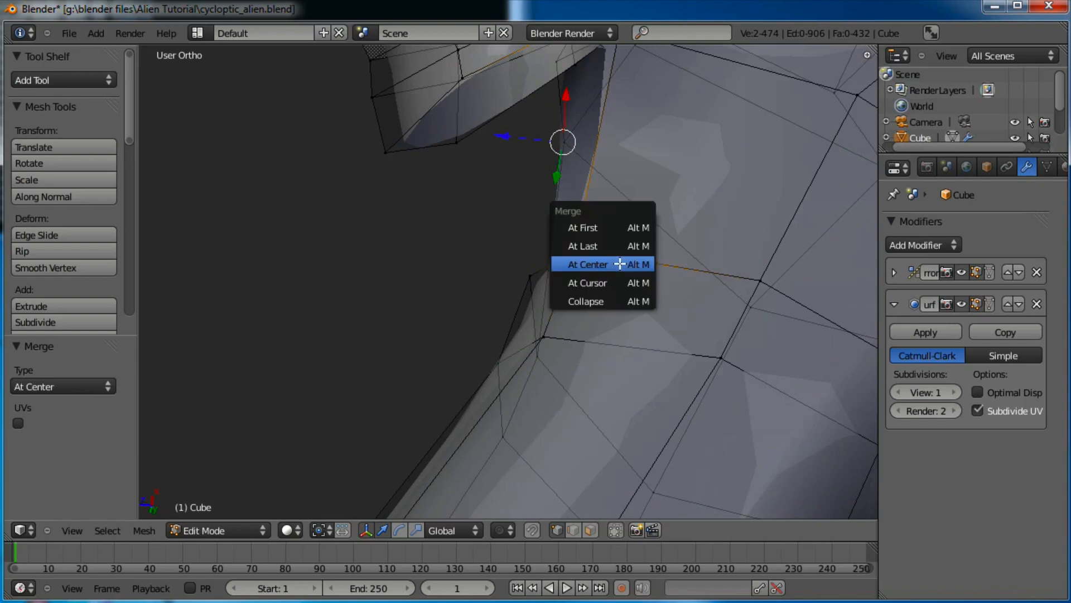
left_click(619, 263)
scroll(641, 195, "down", 3)
middle_click_drag(606, 169, 587, 206)
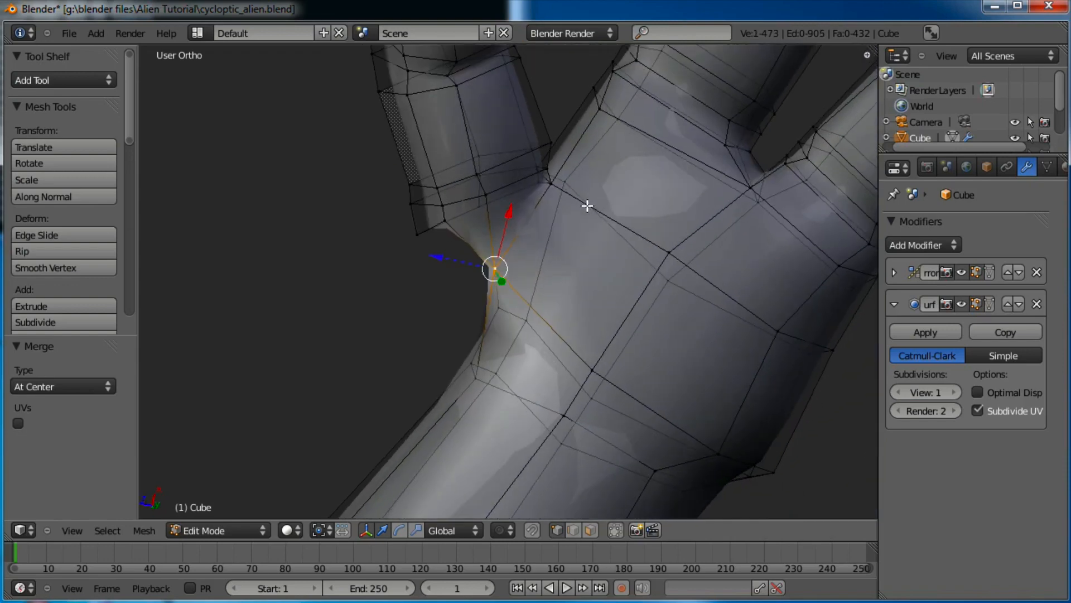
key("ctrl+z")
key("ctrl+z")
key("ctrl+z")
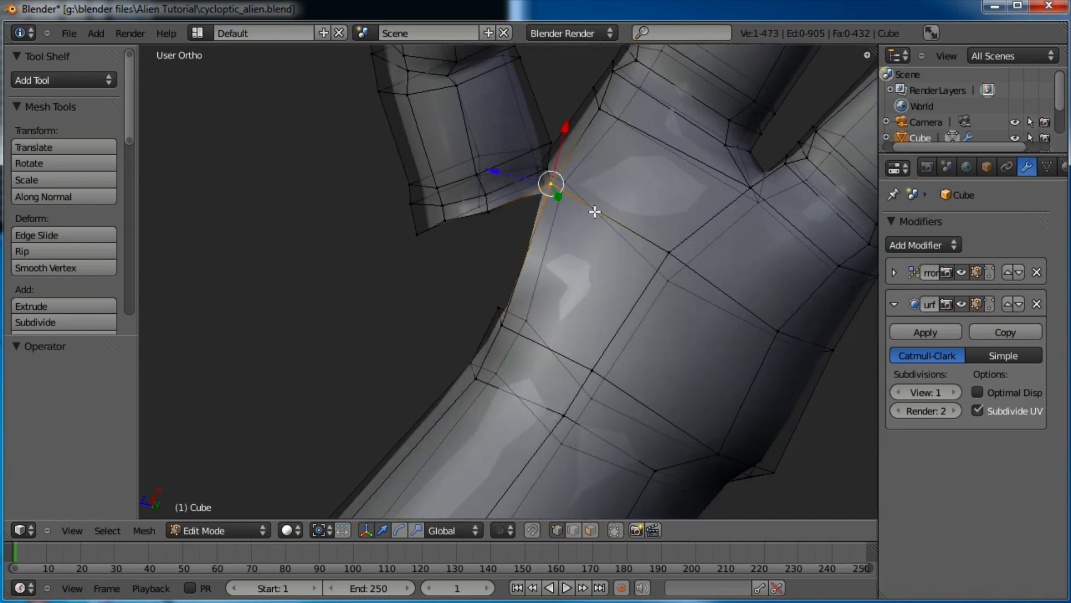
Move the thumb piece up to the hand and adjust a vertex at its base
scroll(597, 211, "up", 1)
middle_click_drag(580, 174, 581, 211, "shift")
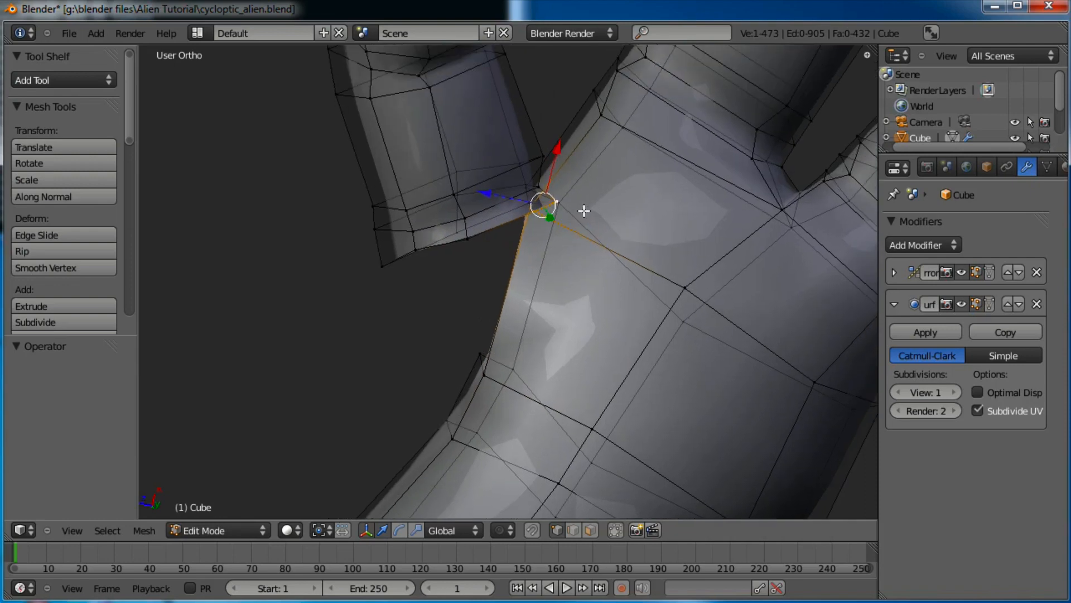
key("ctrl+l")
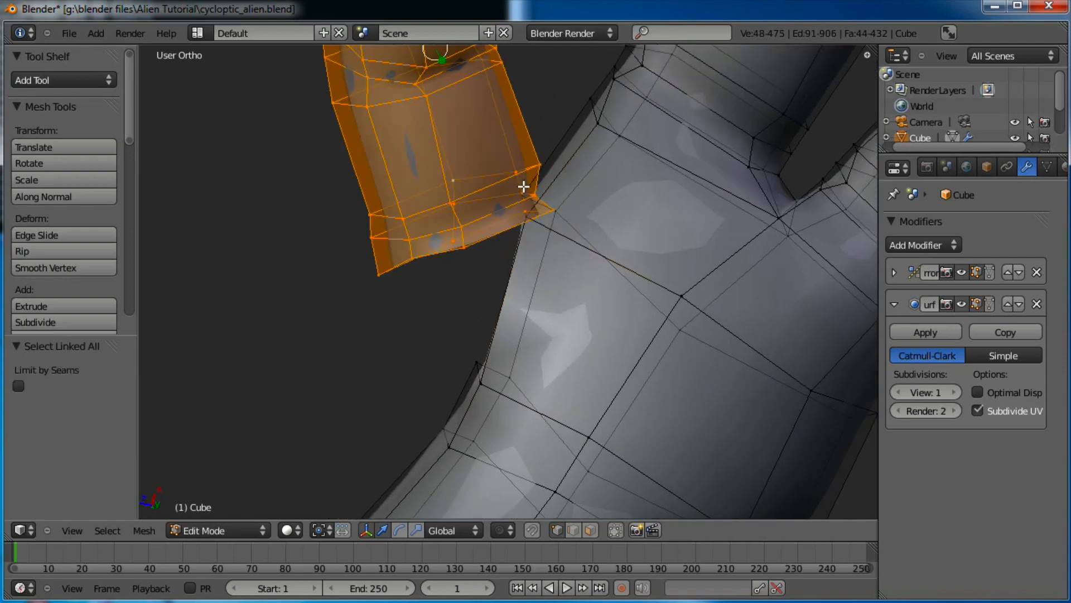
key("g")
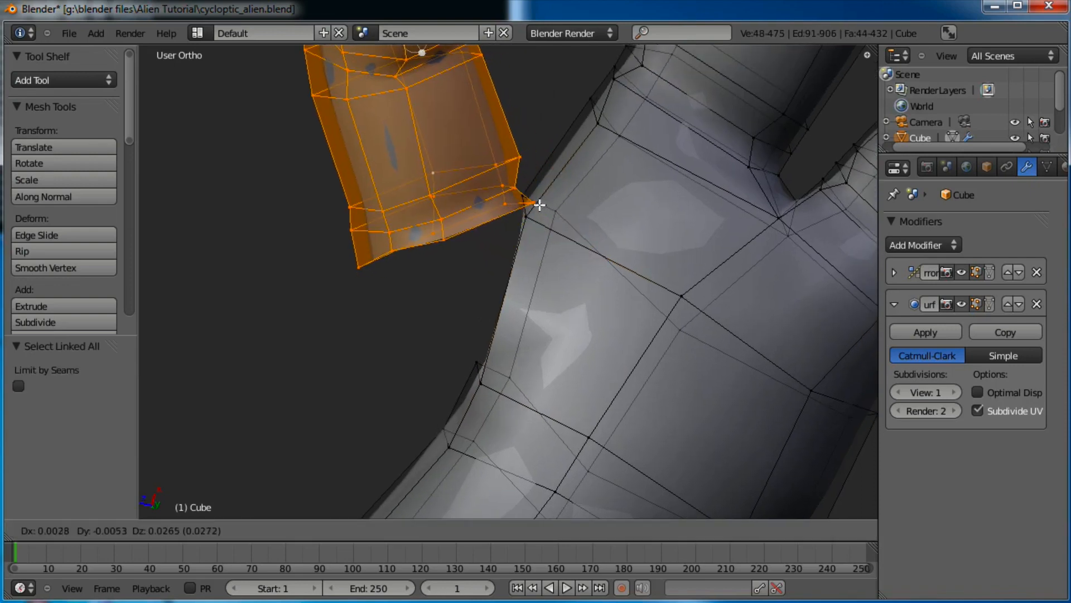
left_click(535, 214)
right_click(539, 204)
key("g")
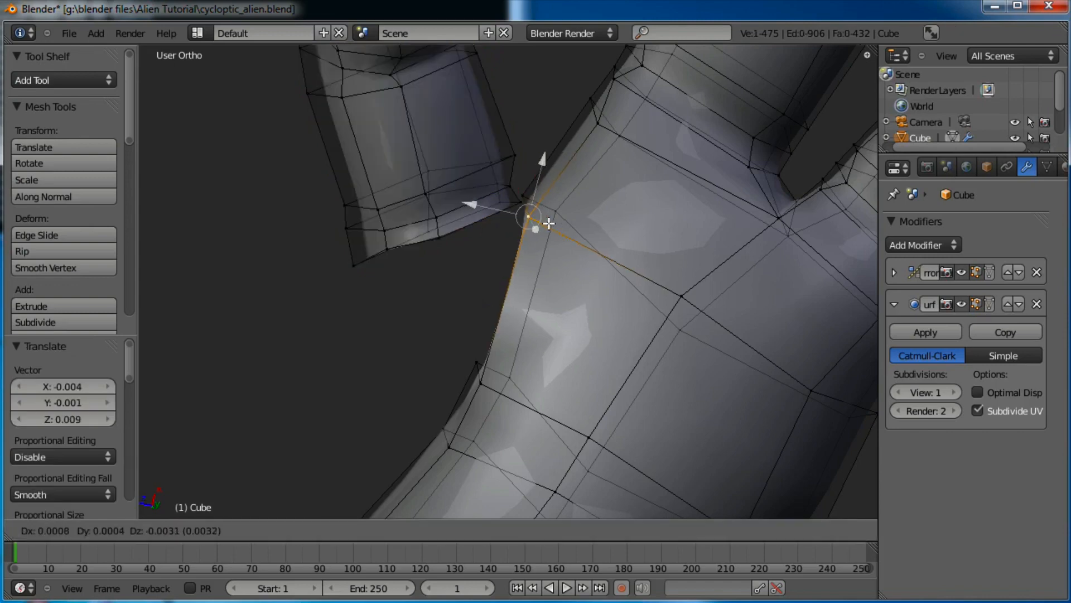
left_click(540, 197)
key("g")
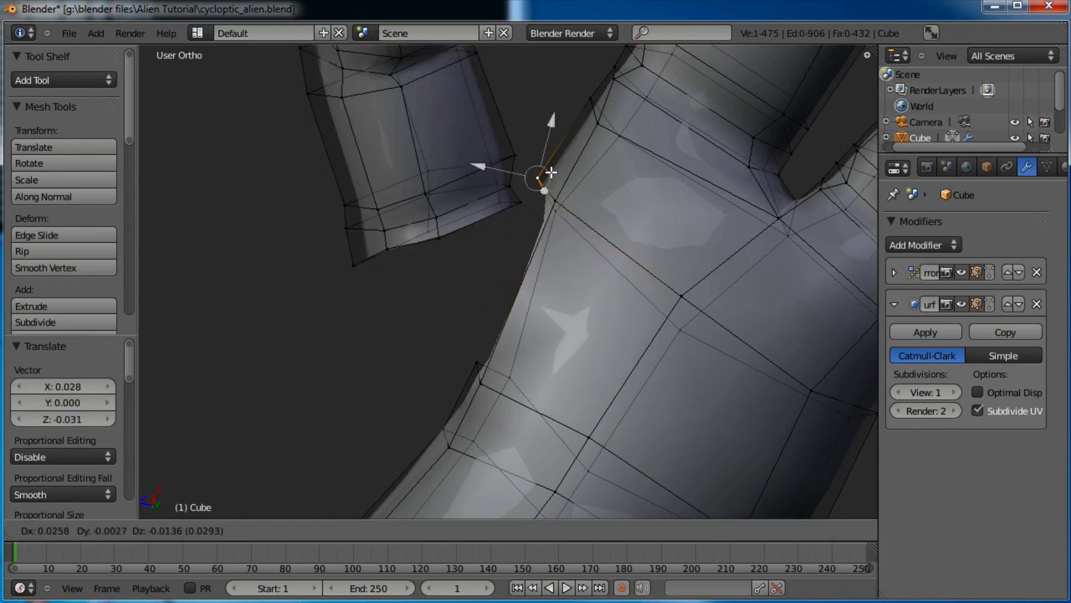
left_click(551, 172)
Bridge the thumb base to the palm with a new face from four vertices
middle_click_drag(636, 174, 424, 175)
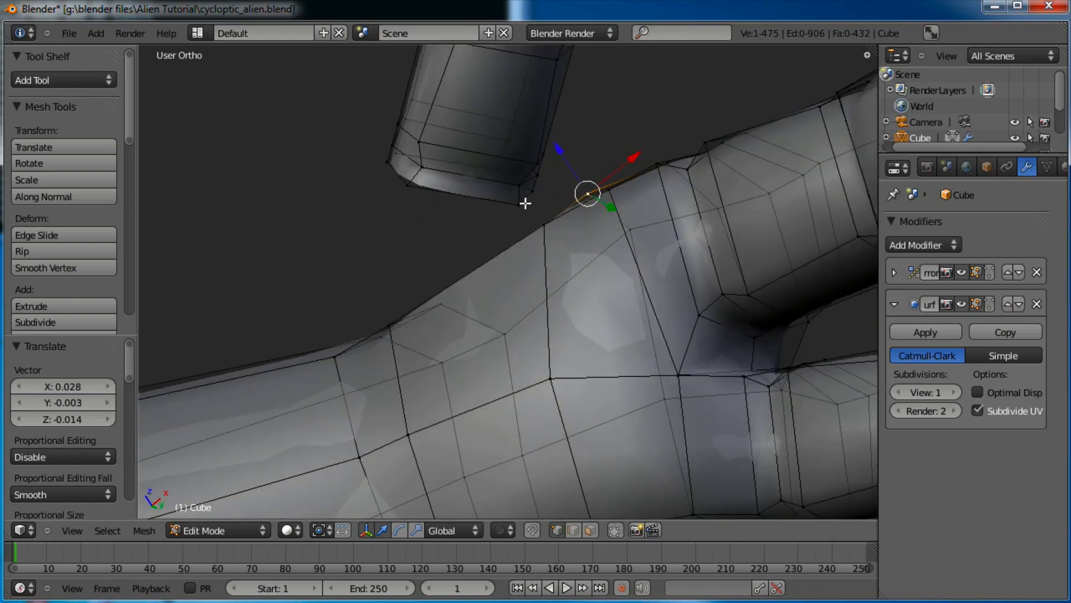
right_click(541, 220, "shift")
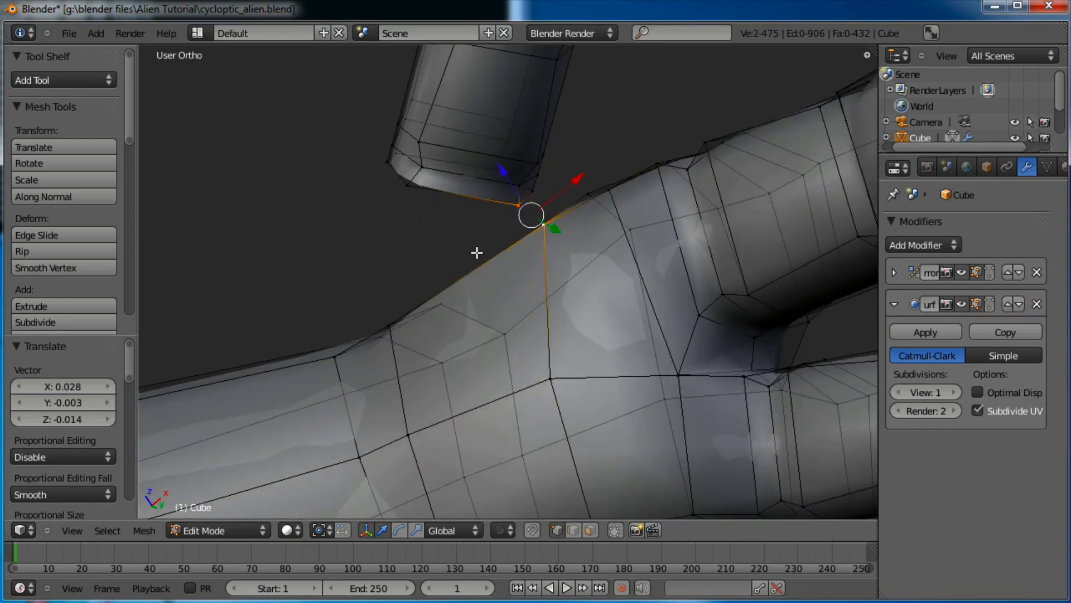
right_click(390, 324, "shift")
middle_click_drag(490, 282, 583, 327)
key("f")
Fill two more gaps between the thumb base and the hand with faces
right_click(584, 197)
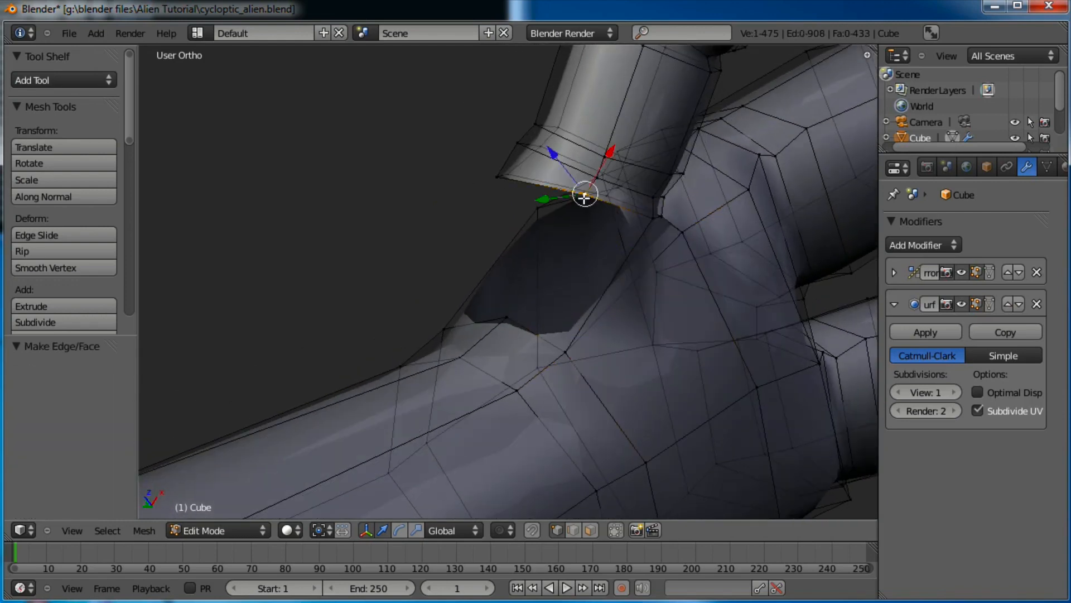
right_click(506, 317, "shift")
middle_click_drag(598, 272, 562, 279)
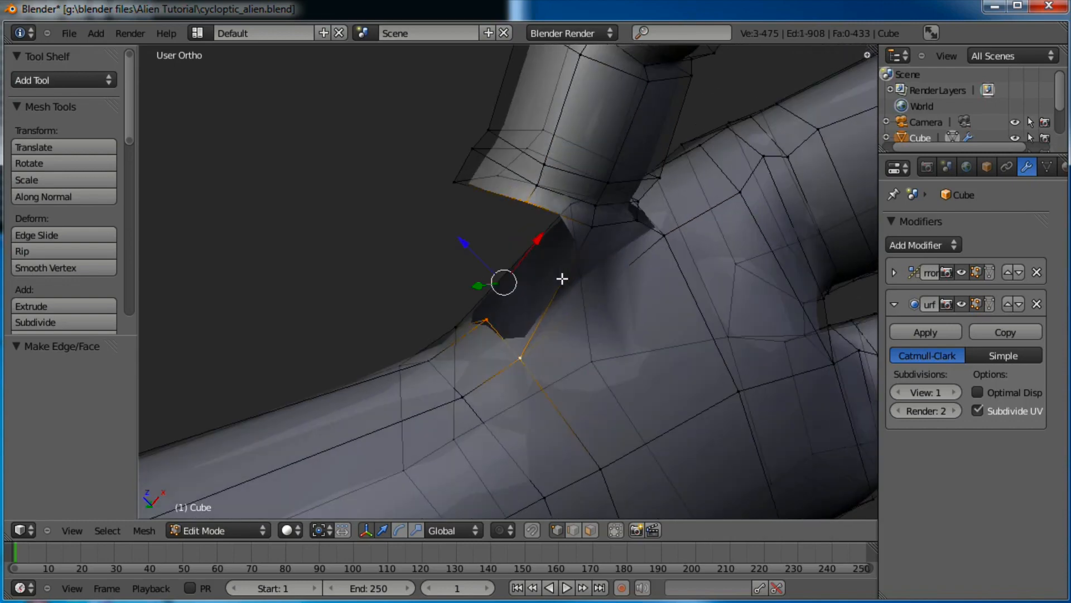
key("f")
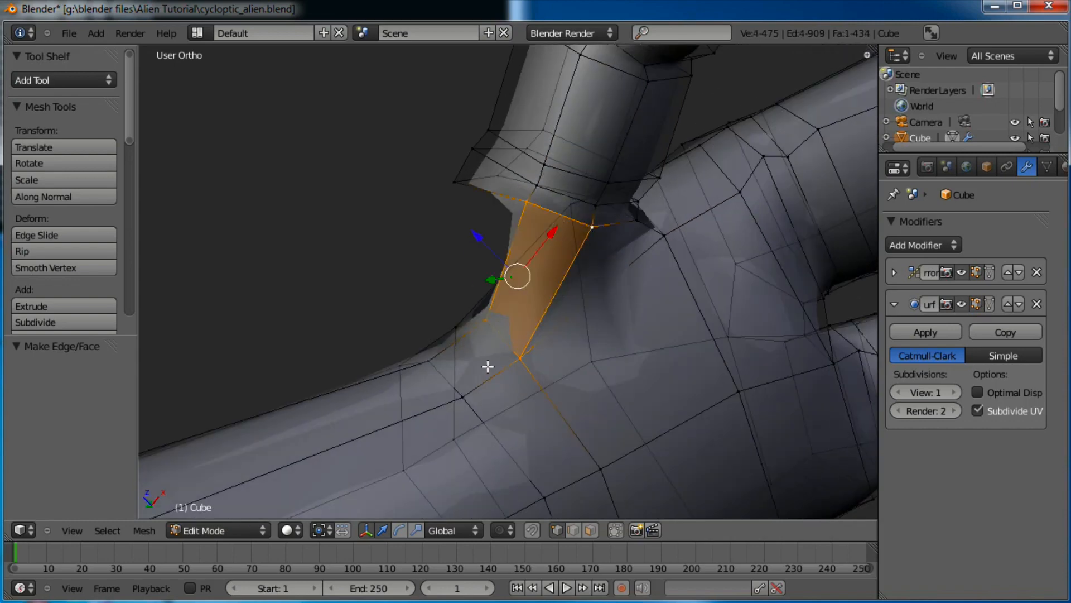
middle_click_drag(488, 366, 568, 276)
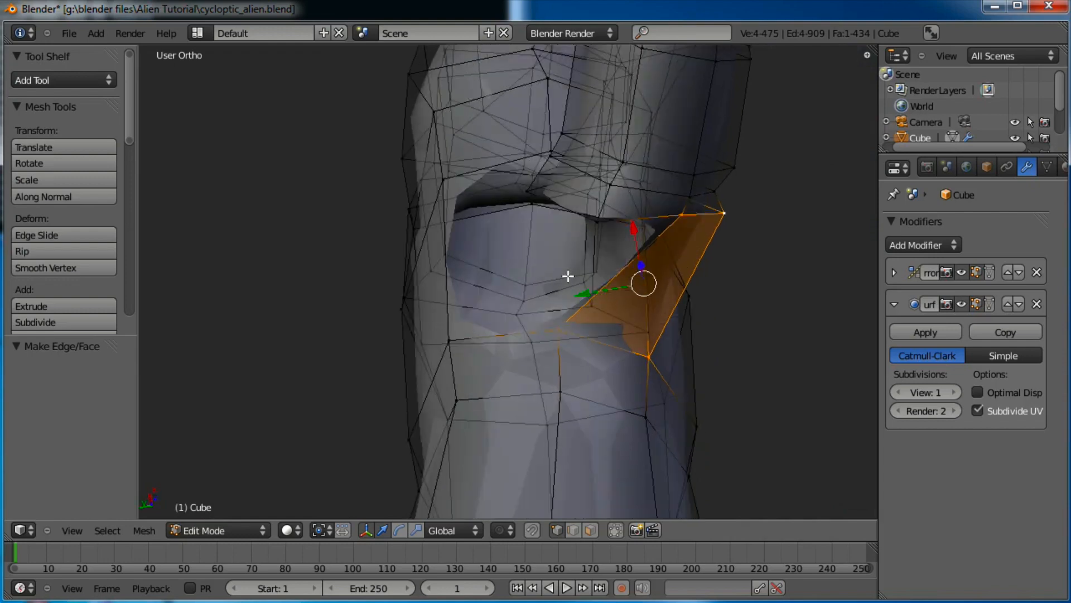
right_click(600, 223)
middle_click_drag(506, 304, 465, 336)
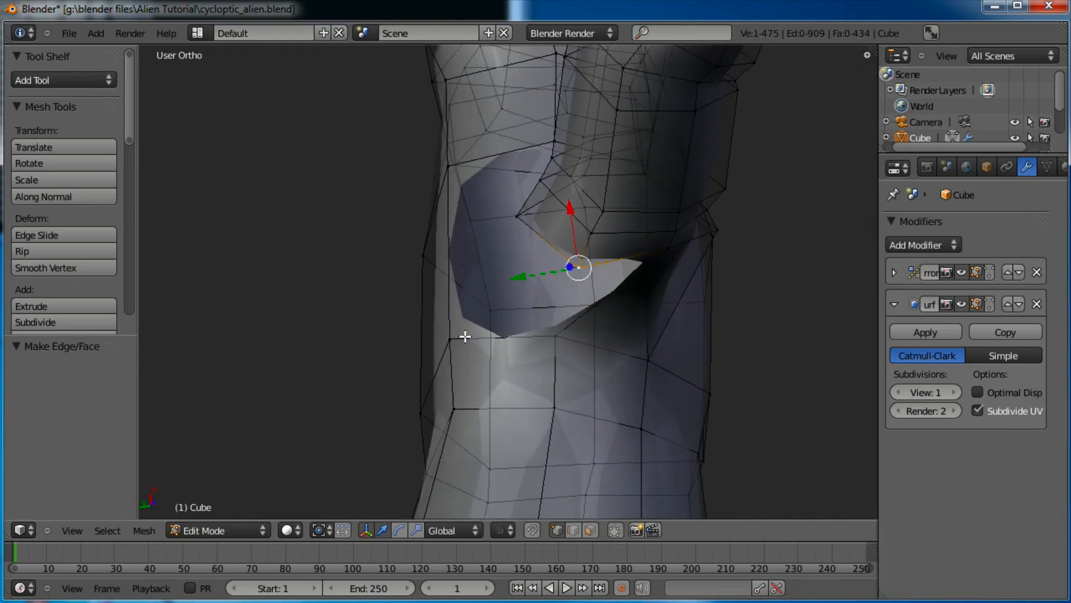
right_click(538, 337, "shift")
middle_click_drag(645, 283, 640, 220)
key("f")
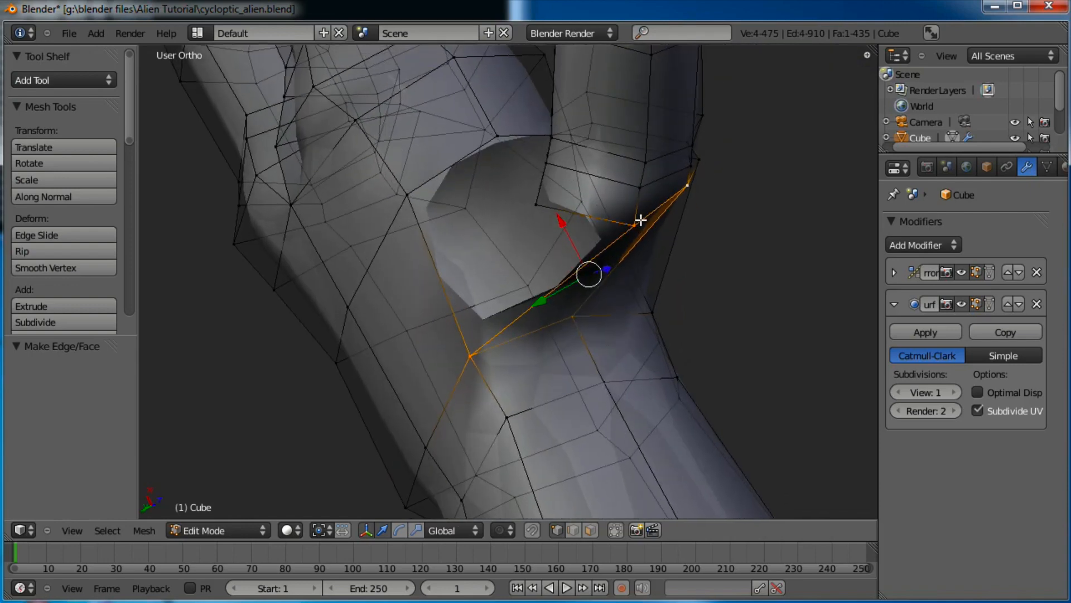
Fill the remaining openings at the thumb joint, nudging one face to sit flush
right_click(636, 223)
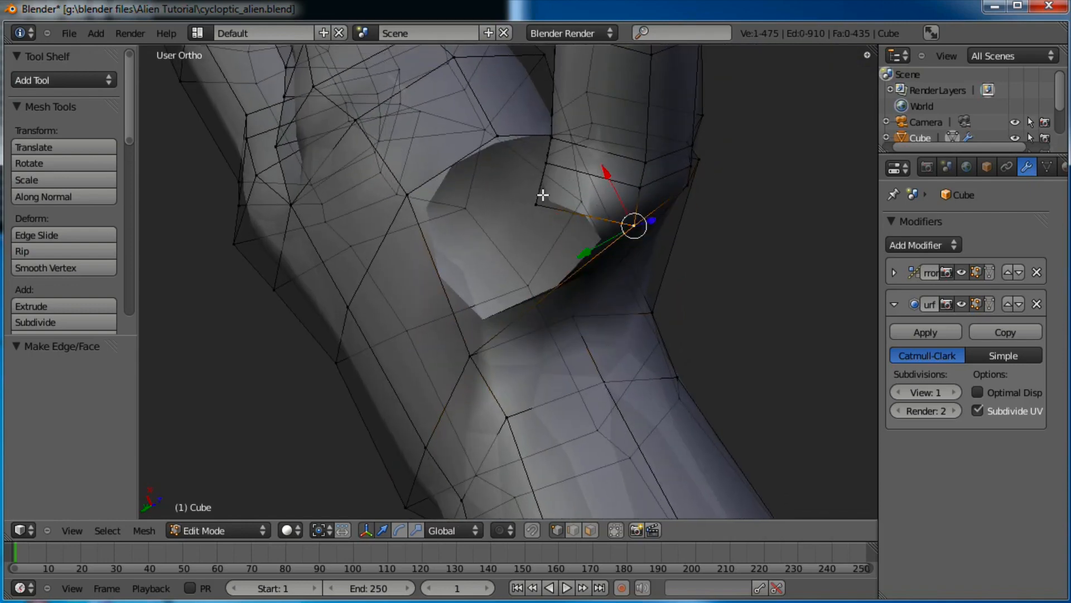
right_click(468, 352, "shift")
key("f")
middle_click_drag(459, 287, 526, 354)
key("g")
left_click(547, 224)
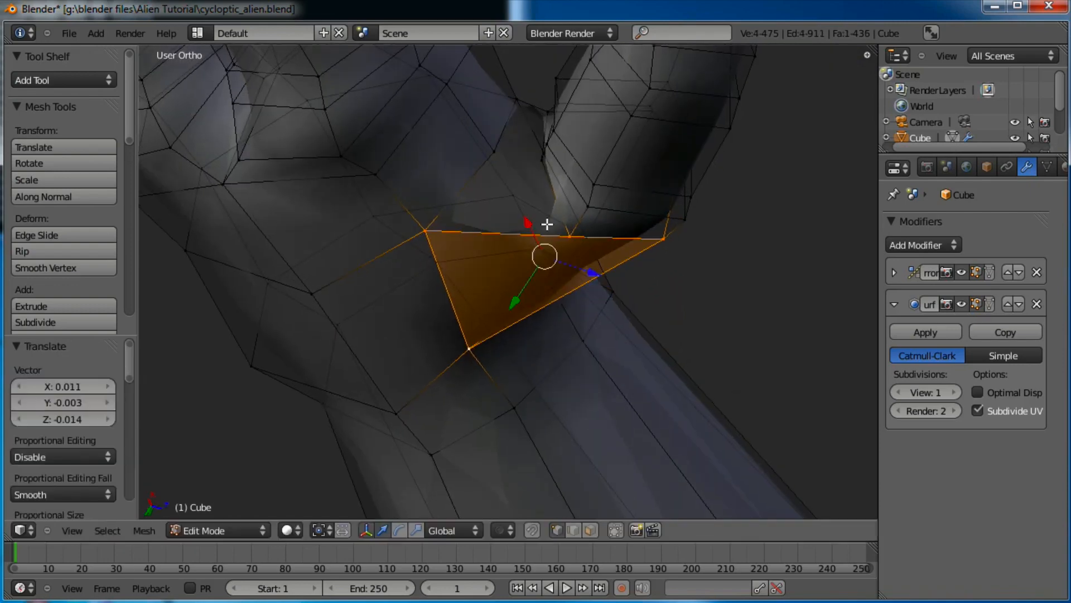
key("g")
right_click(588, 246)
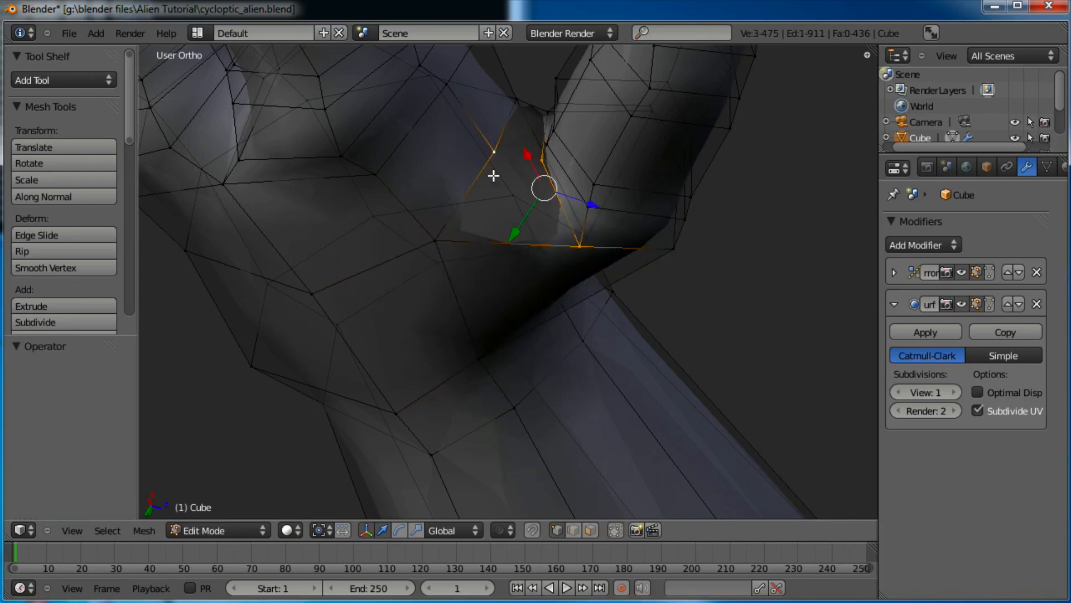
key("f")
middle_click_drag(569, 245, 517, 260)
right_click(510, 259)
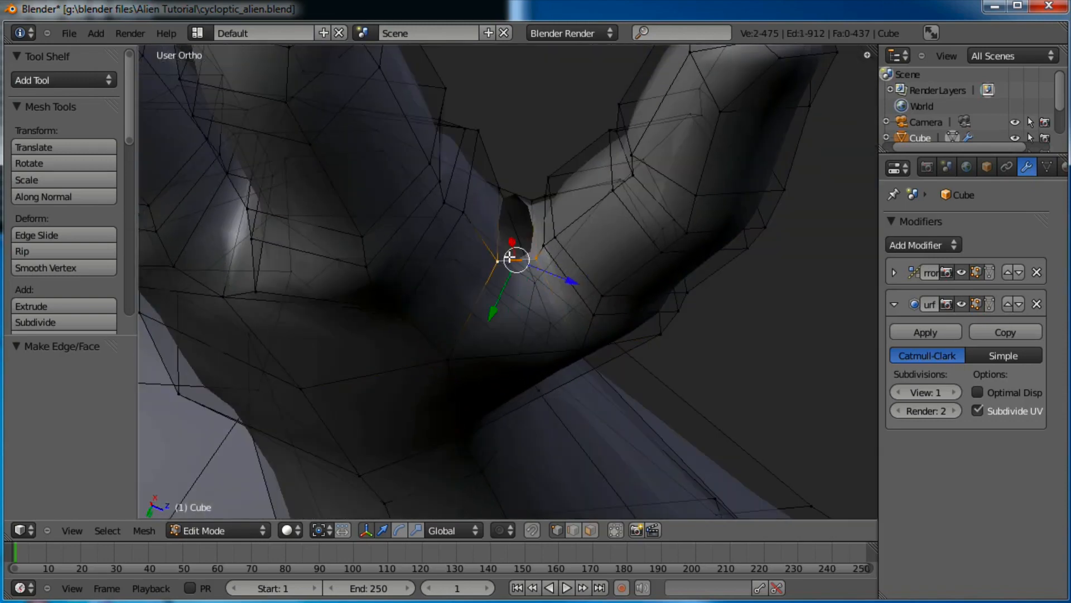
Switch to Object Mode and orbit to inspect the smoothed thumb joint
key("Tab")
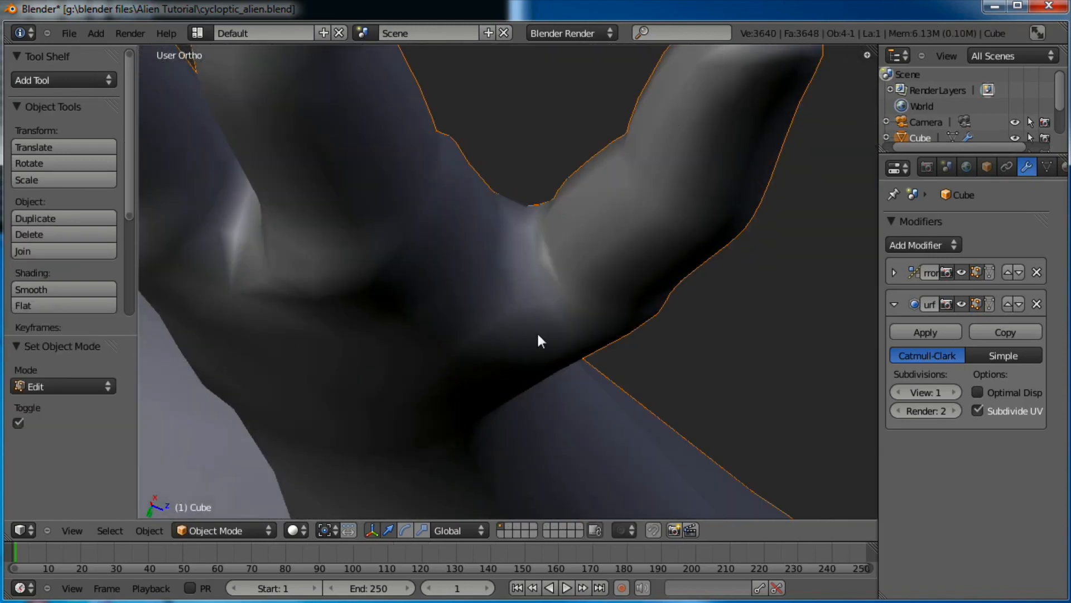
scroll(535, 328, "down", 9)
middle_click_drag(533, 326, 558, 272)
scroll(558, 272, "up", 7)
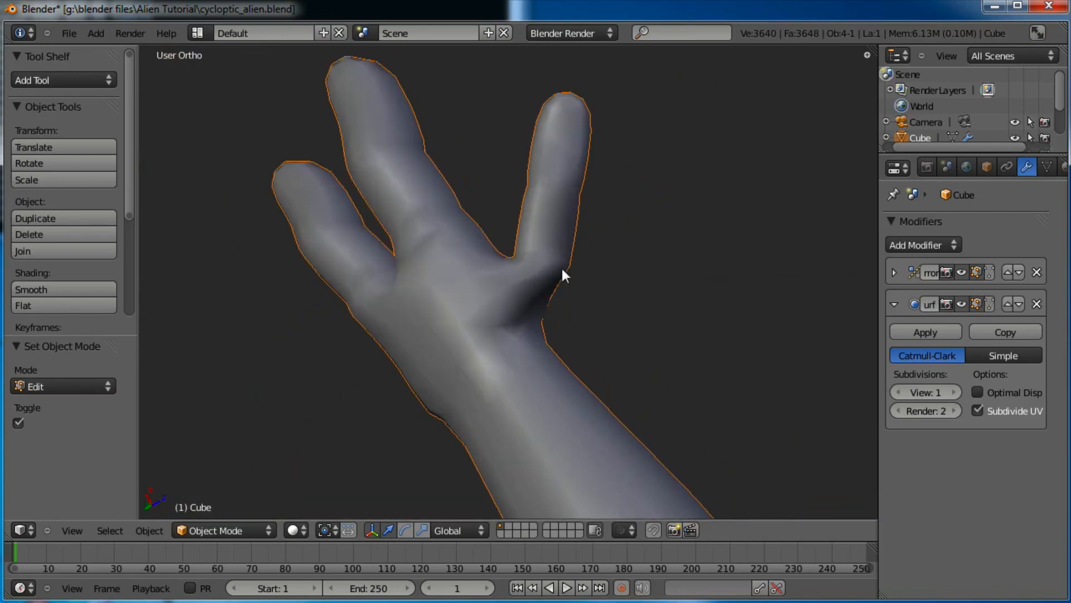
In Edit Mode, nudge a thumb-crease vertex down and left over three moves
key("Tab")
middle_click_drag(516, 358, 540, 294)
right_click(539, 295)
key("g")
left_click(582, 295)
key("g")
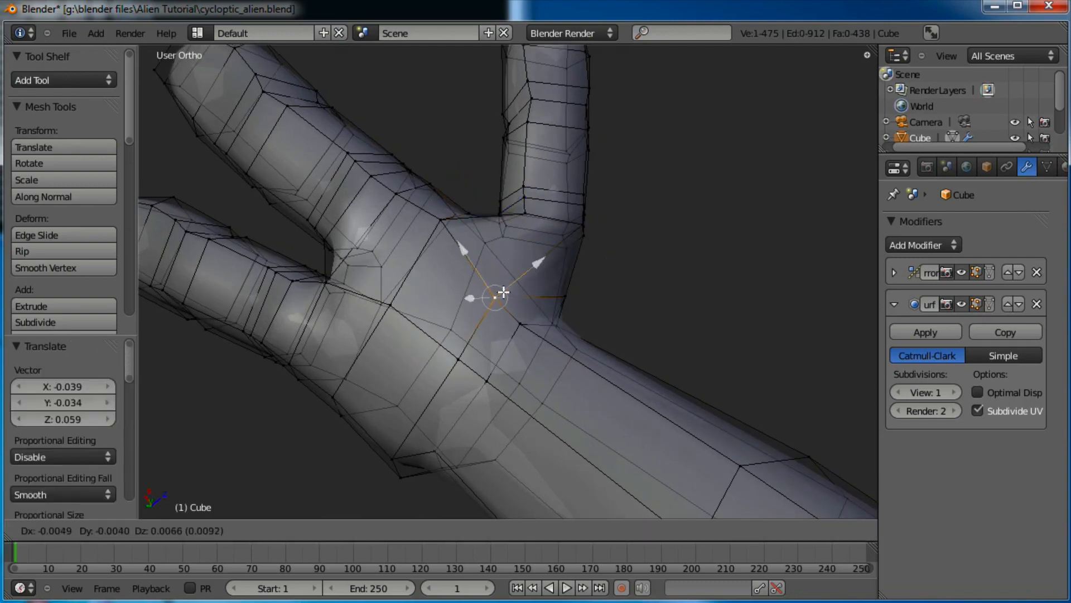
left_click(533, 313)
key("g")
left_click(562, 321)
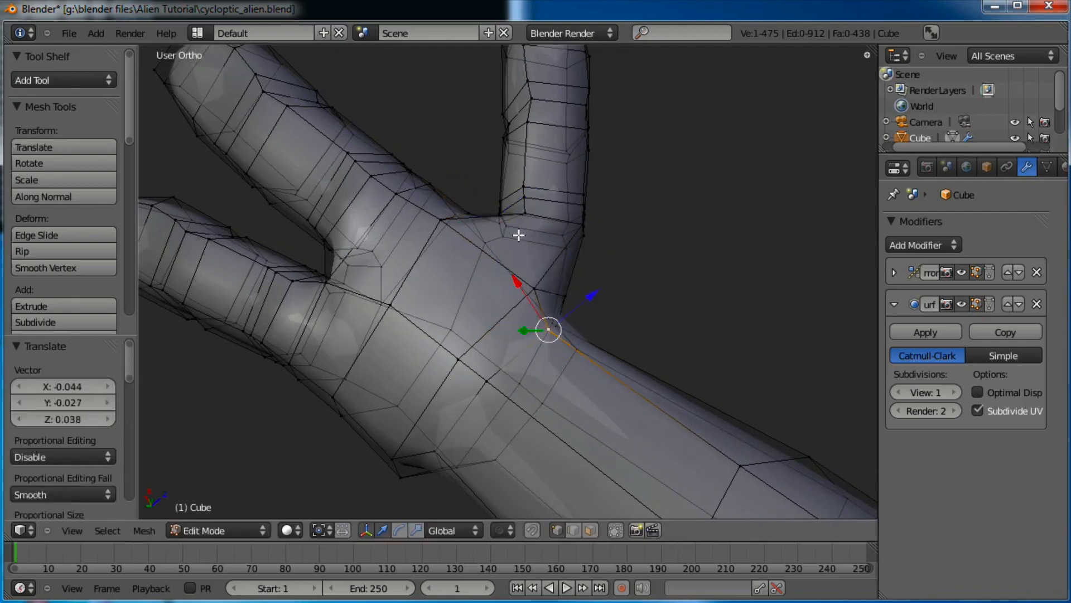
Undo a stray axis move and reposition the selected crease vertices near the thumb base
middle_click_drag(538, 252, 507, 377, "shift")
scroll(507, 378, "up", 3)
left_click_drag(454, 323, 493, 351)
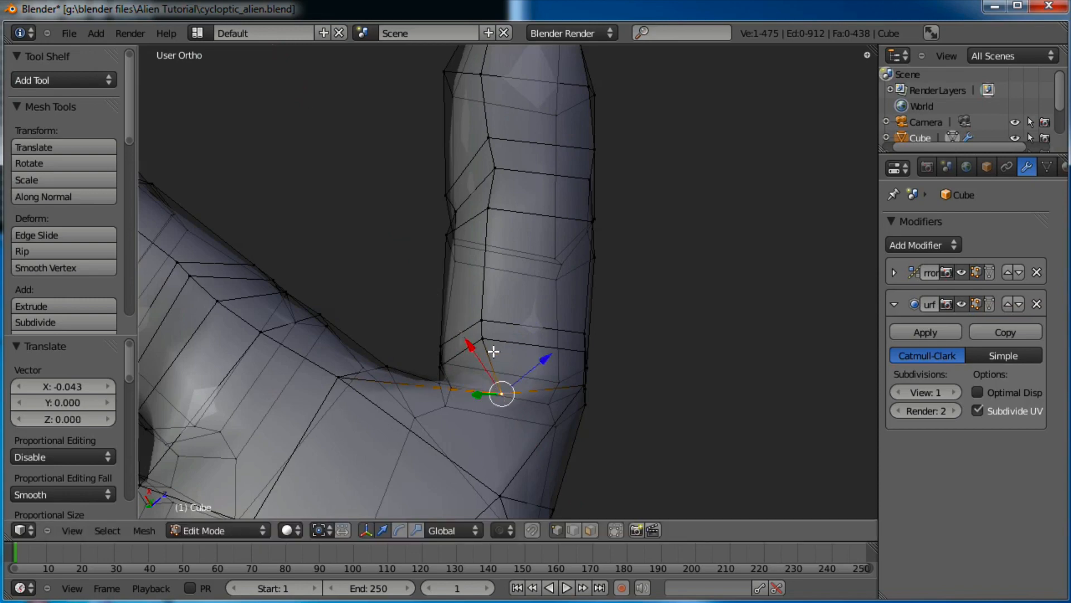
key("ctrl+z")
middle_click_drag(588, 284, 392, 279)
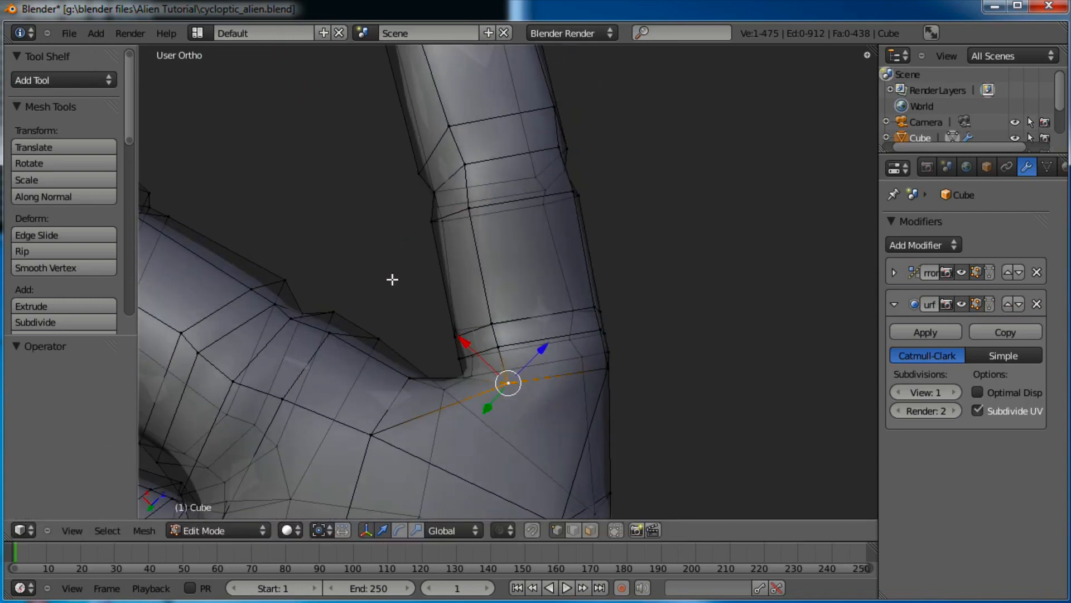
key("g")
left_click(449, 372)
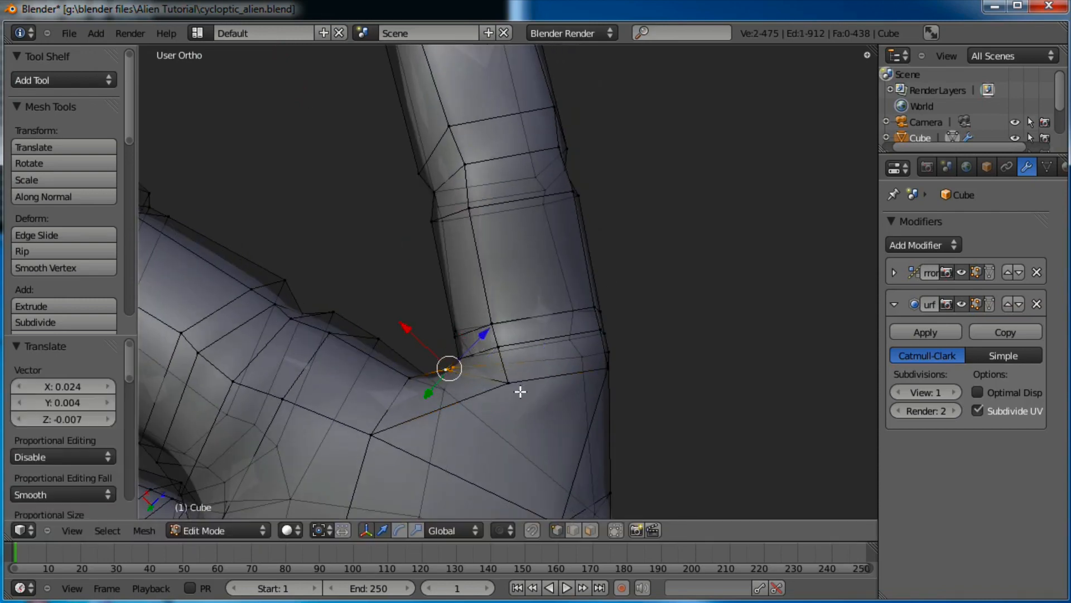
Shift two more crease vertices left, leaving the arm-edge vertex unchanged
right_click(511, 389)
key("g")
left_click(476, 388)
right_click(506, 351)
key("g")
left_click(476, 342)
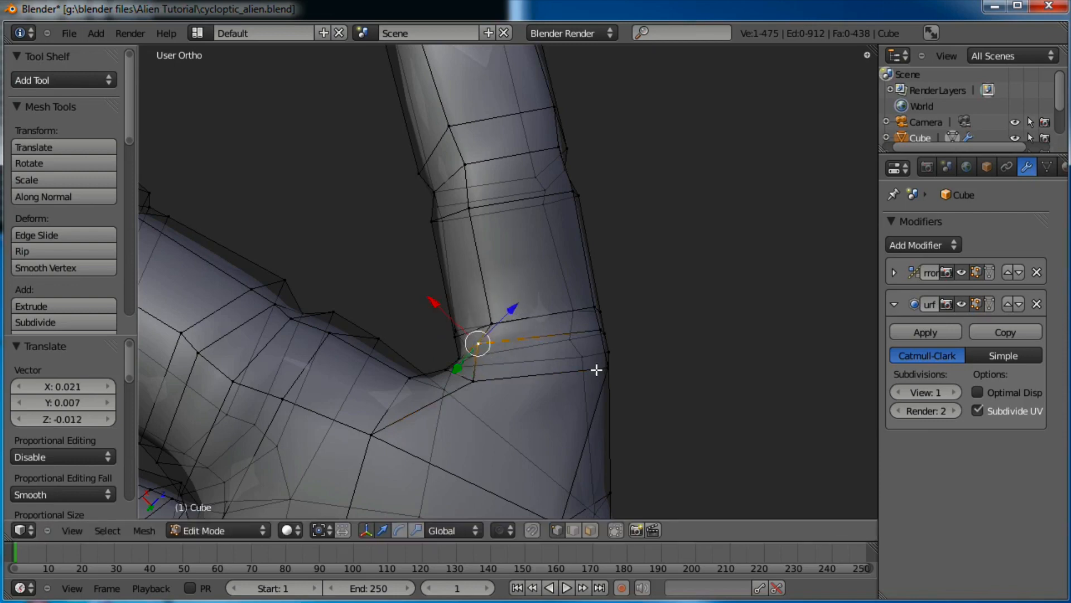
right_click(605, 368)
key("g")
right_click(592, 389)
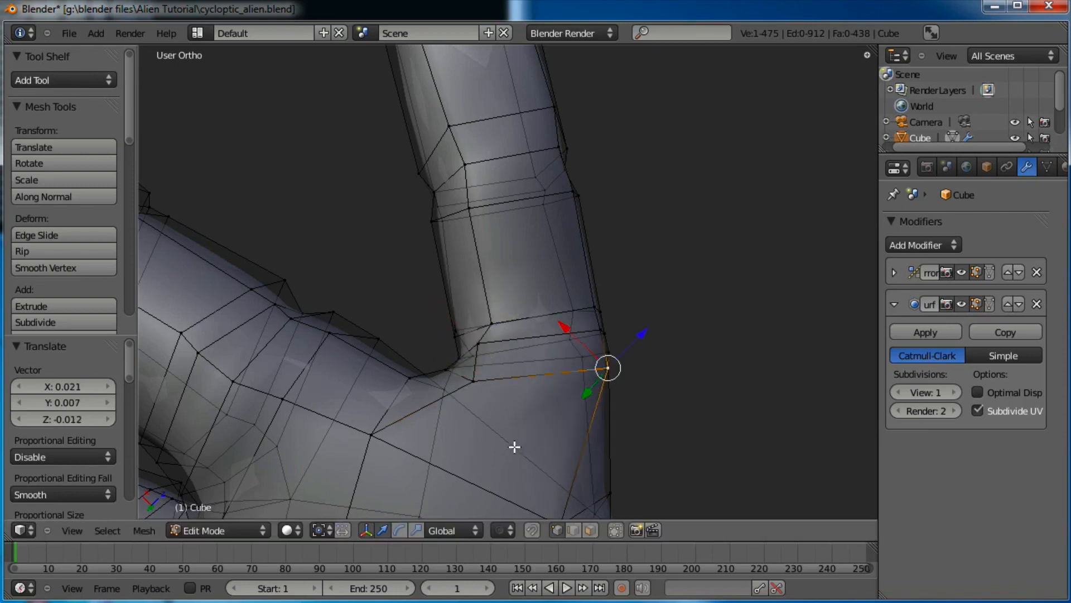
Add an edge loop at the thumb base slid 0.15, then box-select and shift nearby vertices
left_click(573, 446)
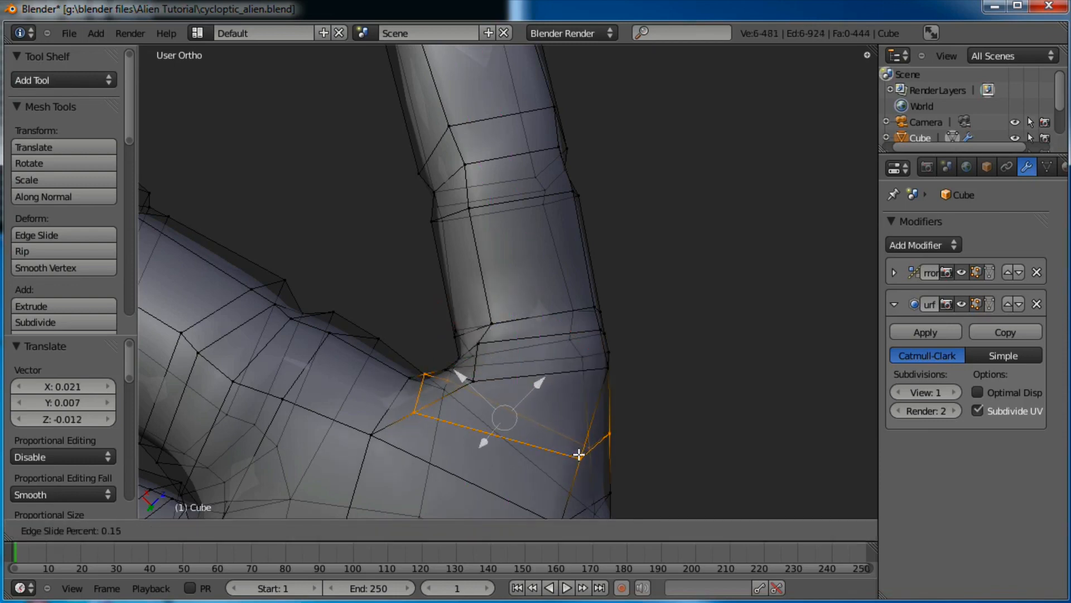
left_click(579, 454)
key("a")
key("b")
key("g")
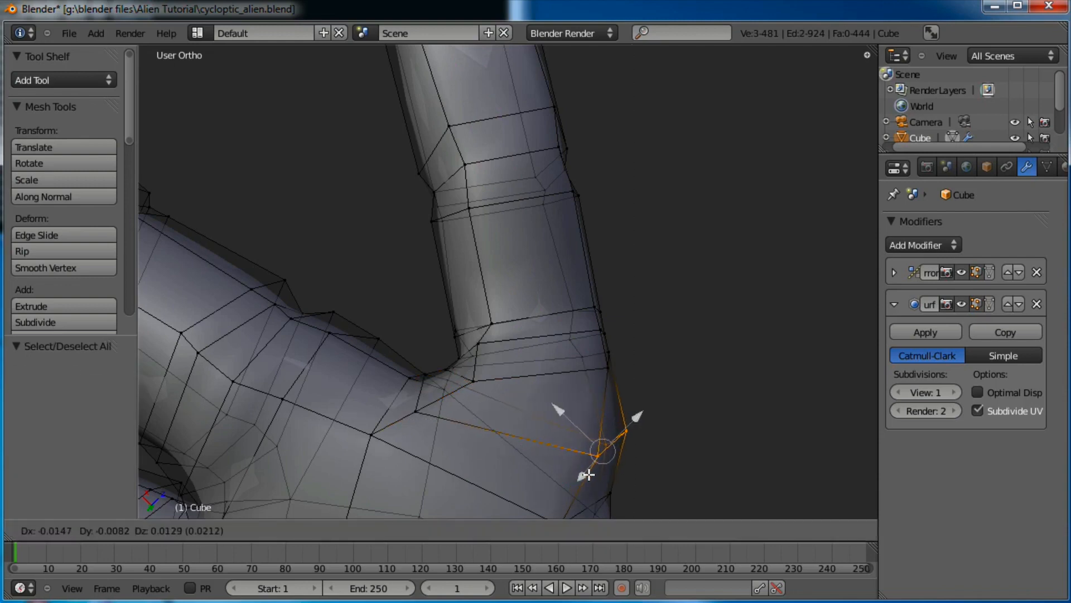
left_click(588, 473)
scroll(589, 453, "down", 3)
key("a")
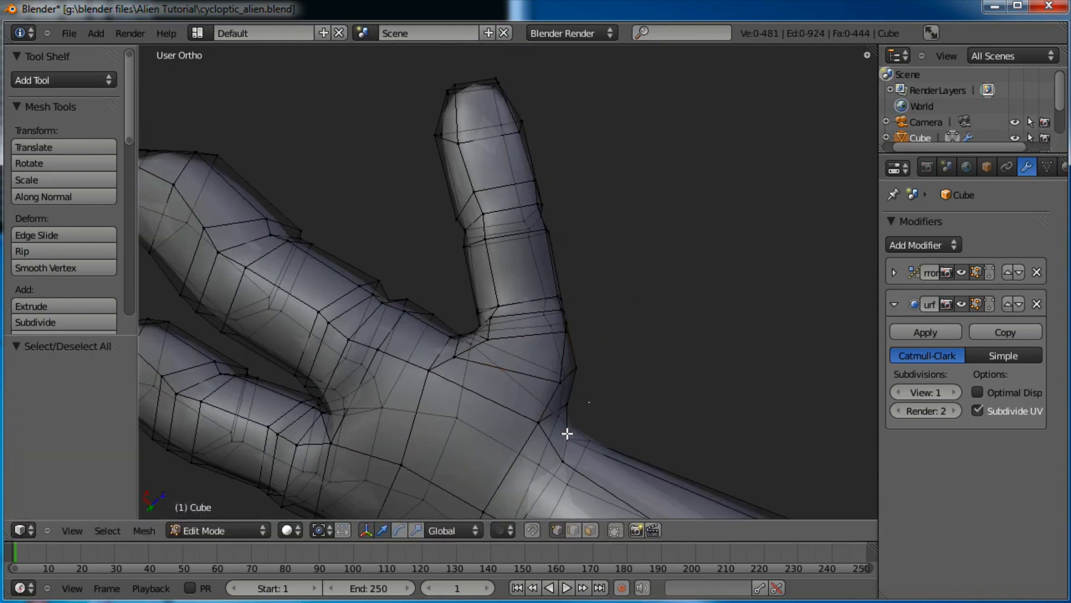
left_click_drag(531, 476, 531, 476)
key("g")
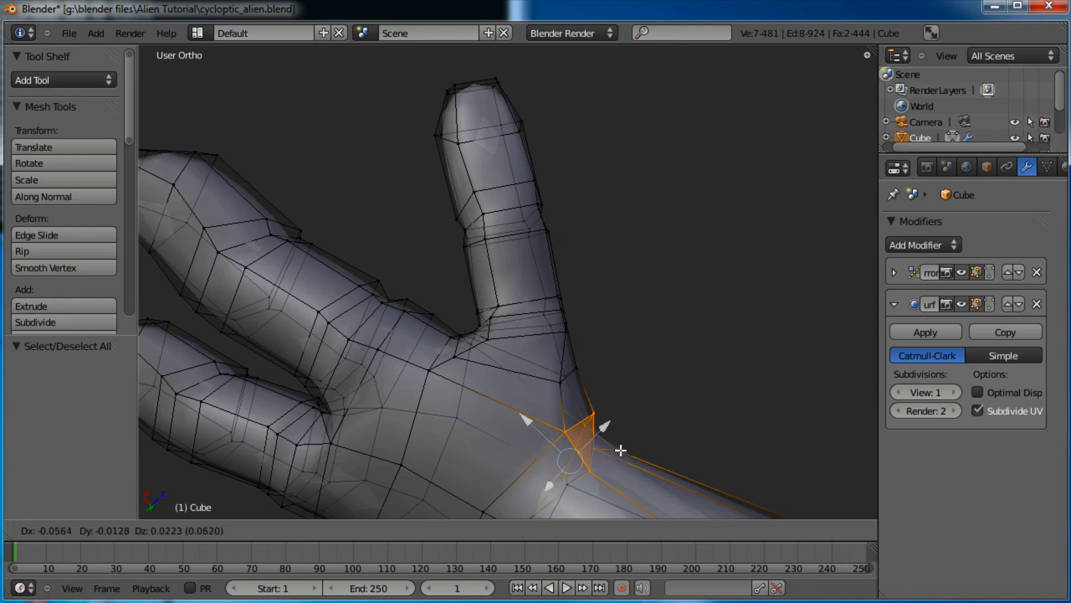
left_click(621, 449)
Preview the smoothed hand in Object Mode from the opposite side
key("Tab")
scroll(554, 352, "down", 4)
middle_click_drag(554, 352, 557, 246)
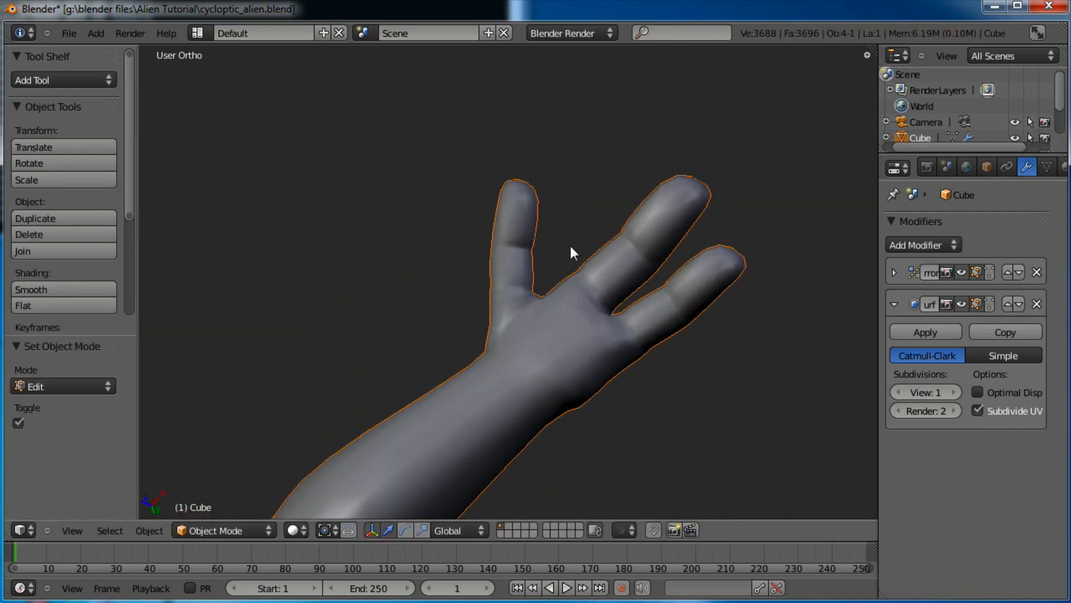
Move a vertex where the fingers meet the palm up and to the right
scroll(571, 249, "up", 3)
middle_click_drag(508, 279, 558, 242)
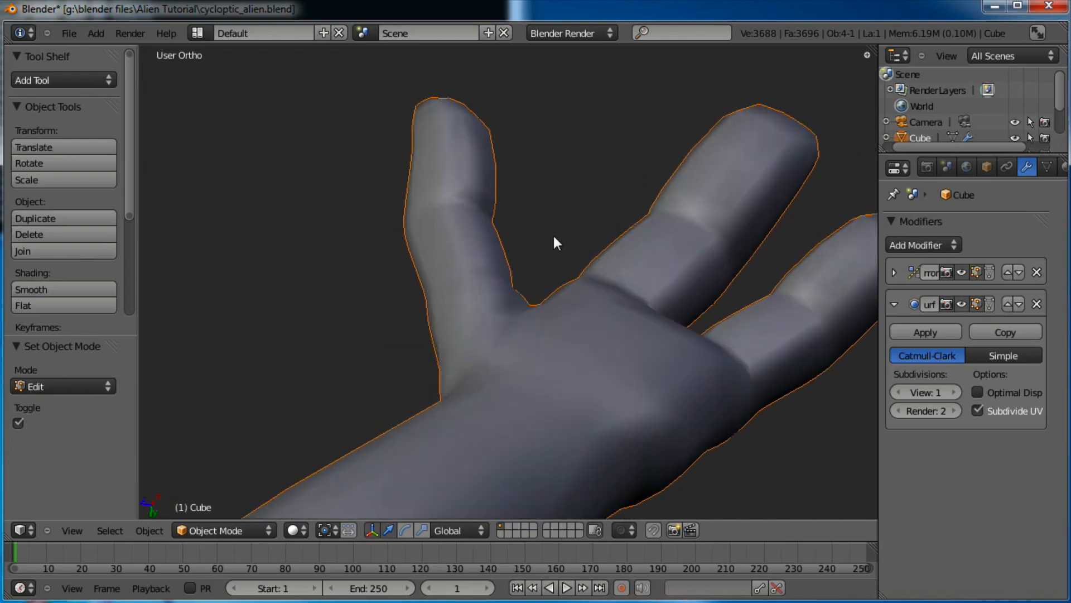
key("Tab")
scroll(549, 356, "up", 2)
middle_click_drag(522, 344, 591, 370)
right_click(566, 353)
key("g")
left_click(611, 335)
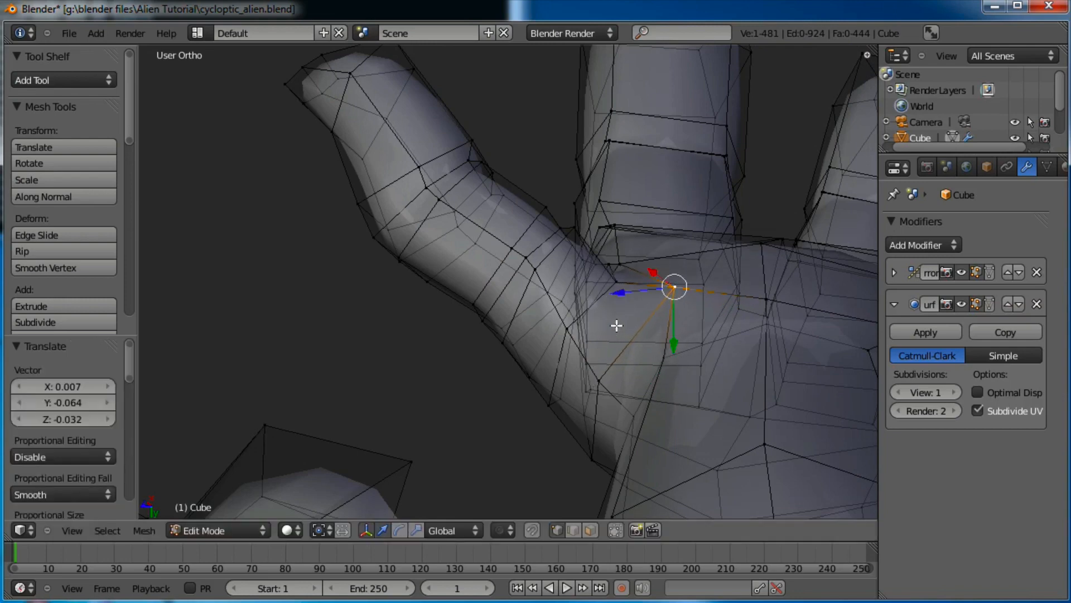
key("g")
left_click(678, 285)
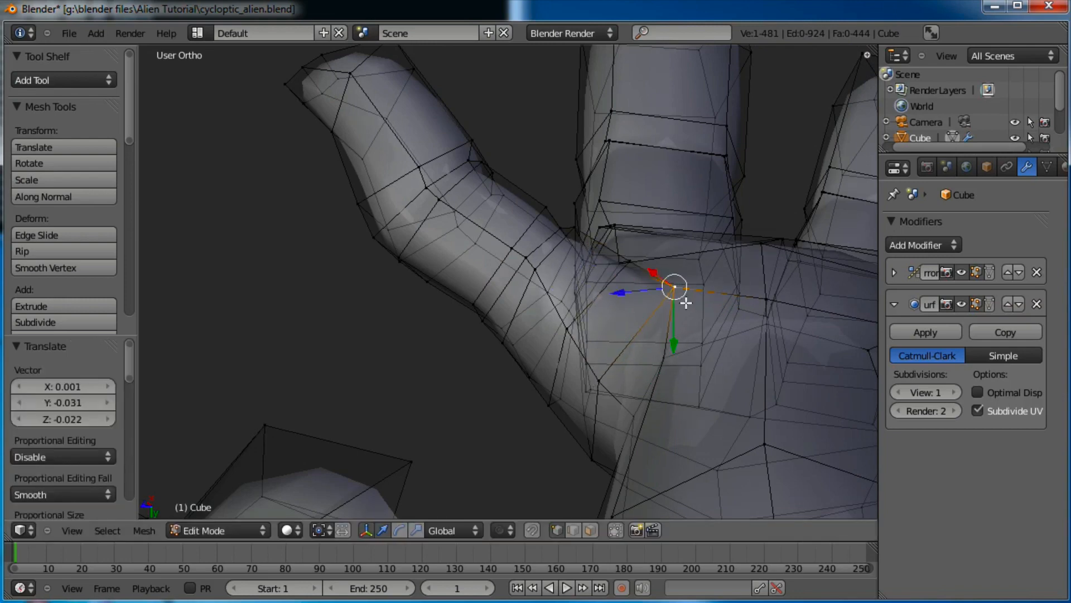
key("g")
left_click(708, 280)
Select the front palm vertex and nudge it into a smoother position
right_click(773, 298)
key("g")
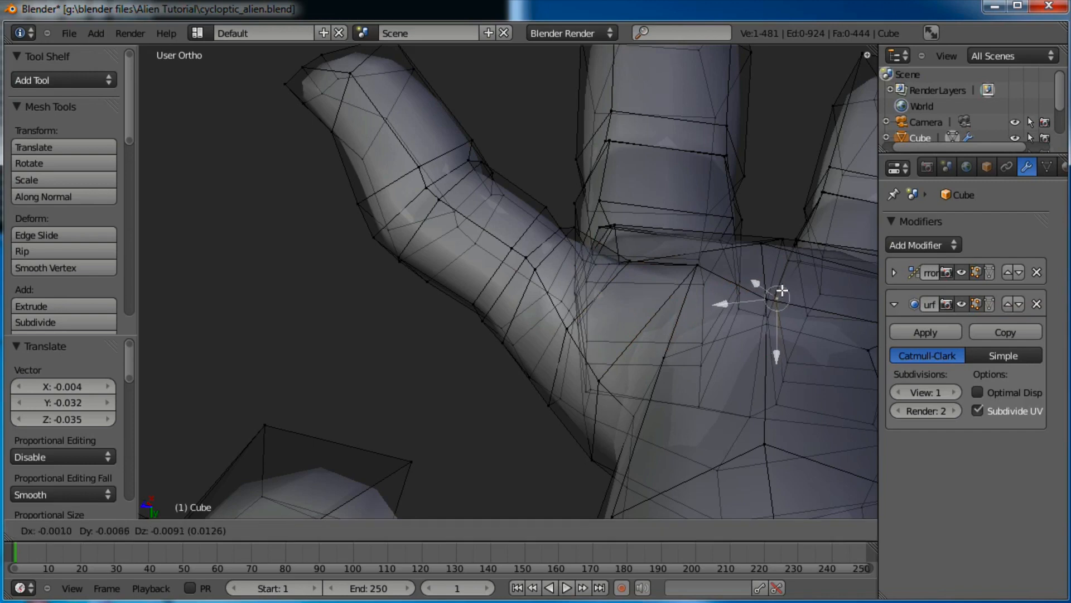
right_click(782, 290)
right_click(764, 296)
key("g")
left_click(769, 286)
middle_click_drag(685, 274, 640, 287)
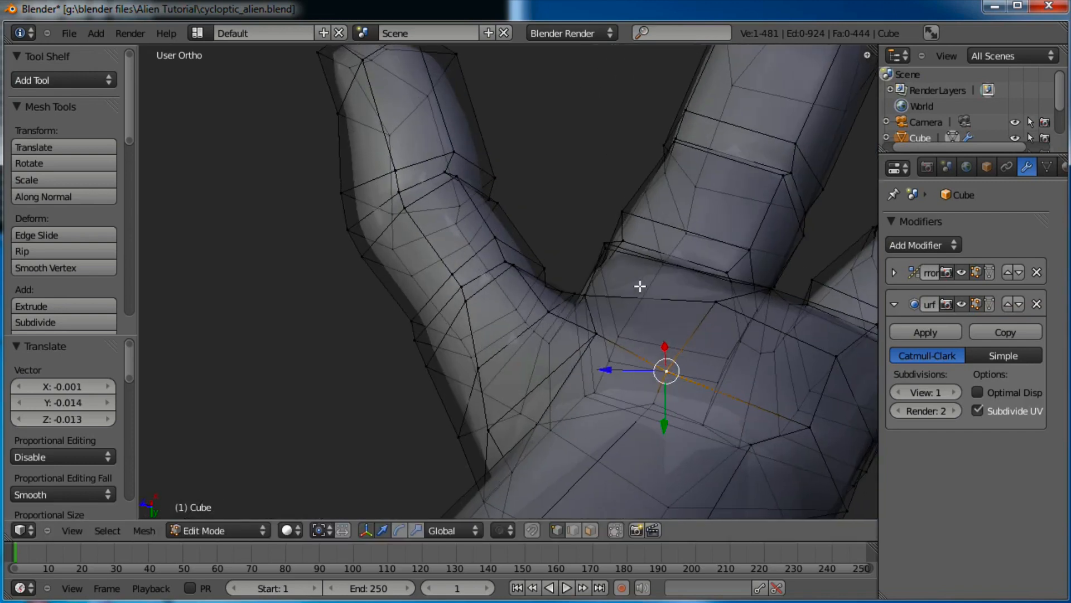
key("g")
left_click(623, 299)
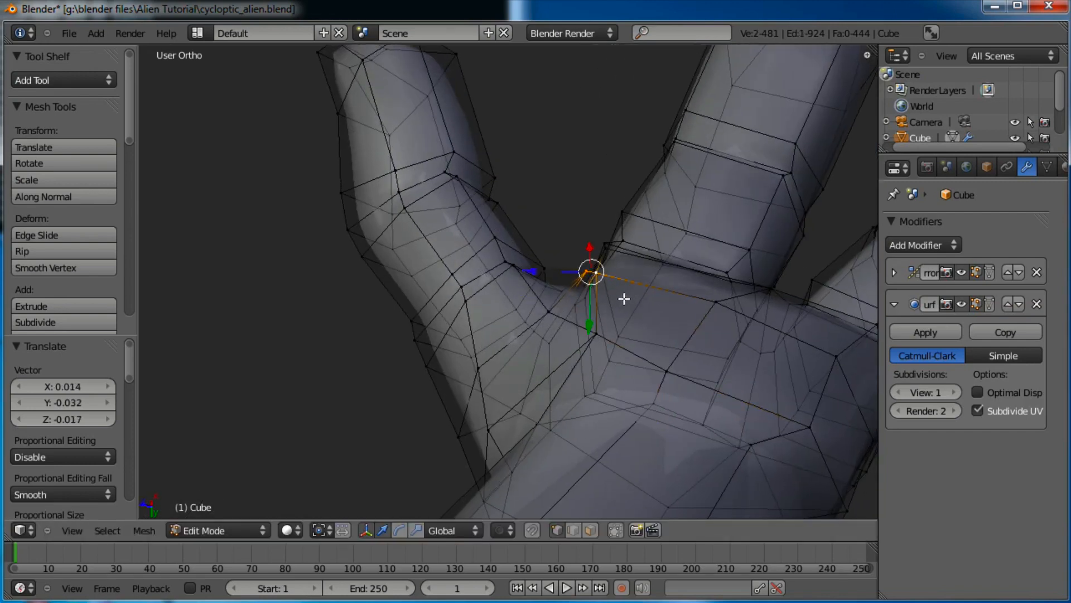
key("g")
left_click(576, 270)
Reposition the vertex at the thumb's base through several small moves
middle_click_drag(713, 298, 386, 279)
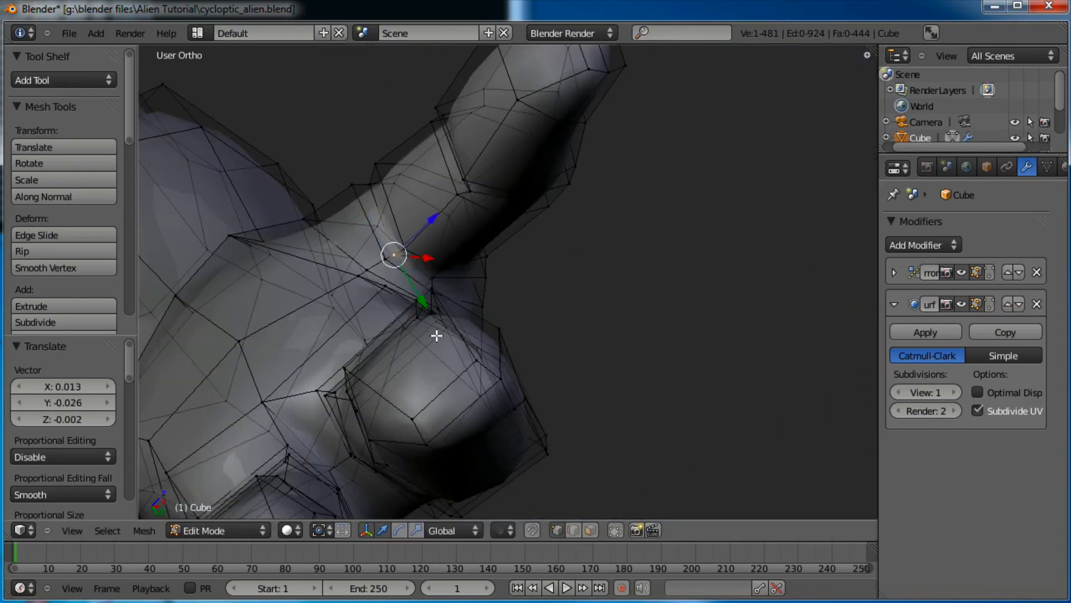
middle_click_drag(437, 335, 443, 310)
key("g")
left_click(463, 255)
key("g")
left_click(481, 246)
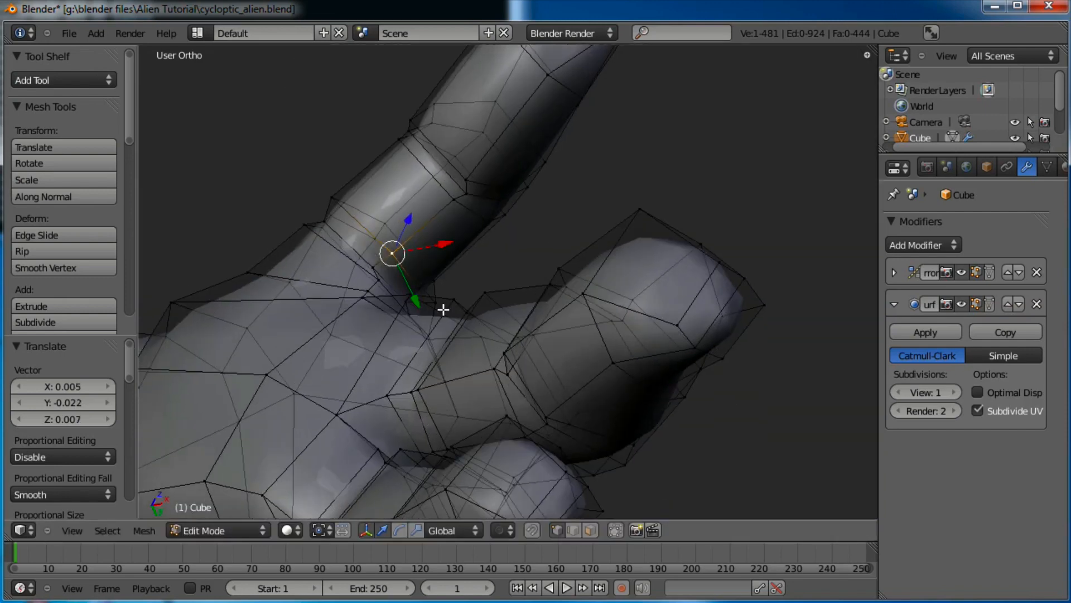
key("f")
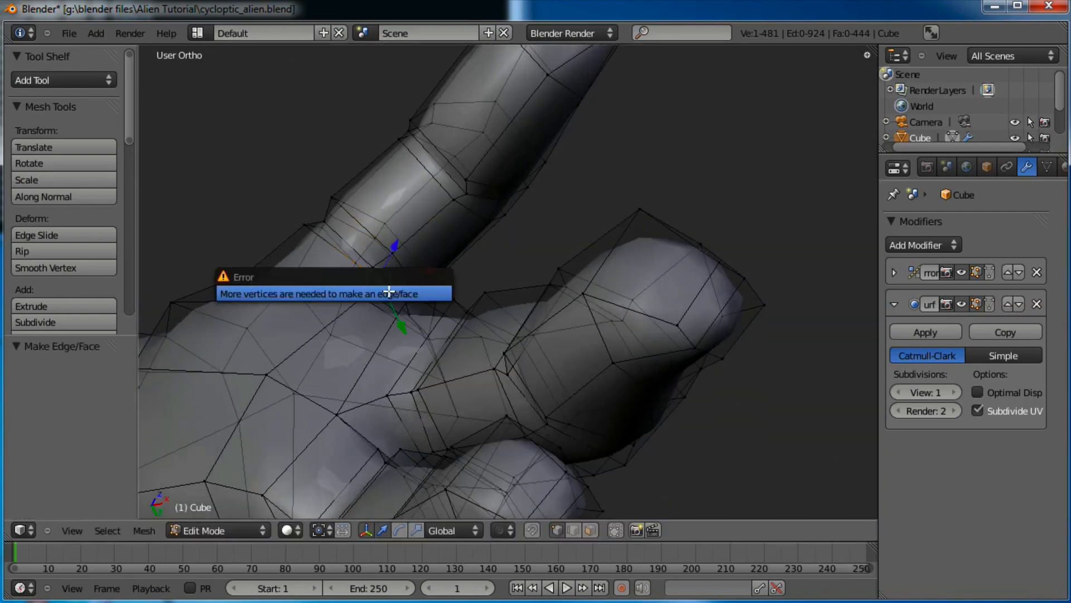
key("g")
left_click(373, 289)
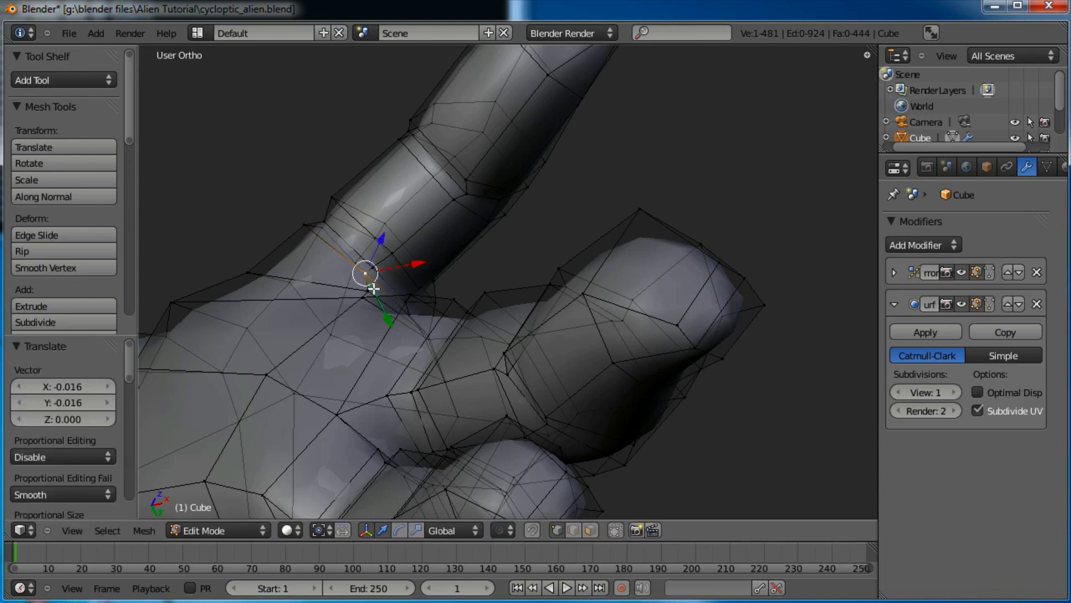
key("g")
left_click(564, 305)
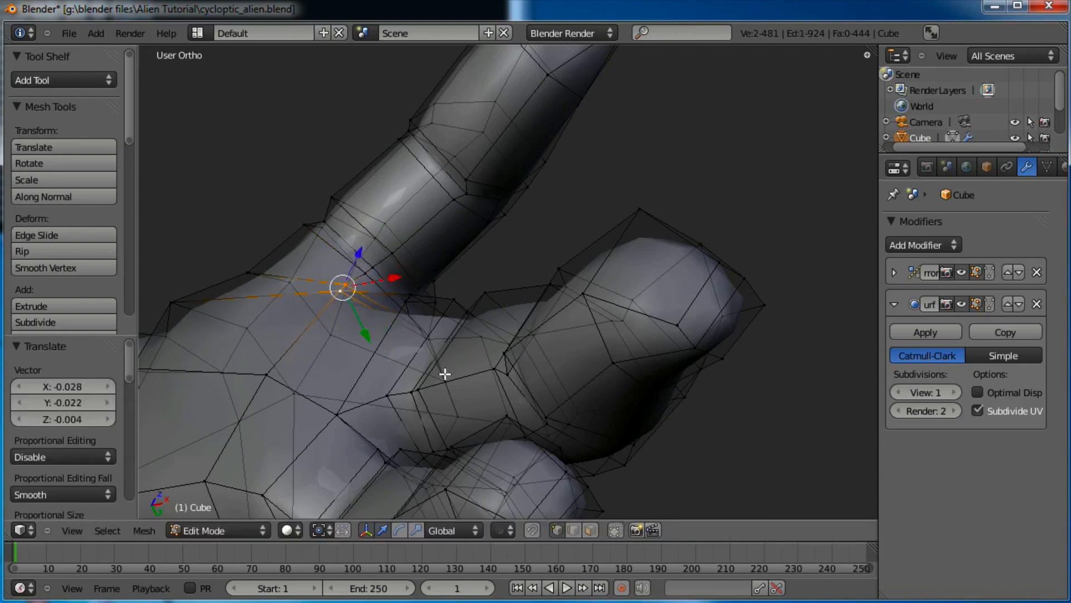
middle_click_drag(447, 373, 530, 307)
key("g")
left_click(369, 312)
Adjust the thumb-web vertices upward, finishing with a small move of about -0.011, -0.024, 0.012
right_click_drag(294, 288, 284, 262)
right_click(237, 302)
key("g")
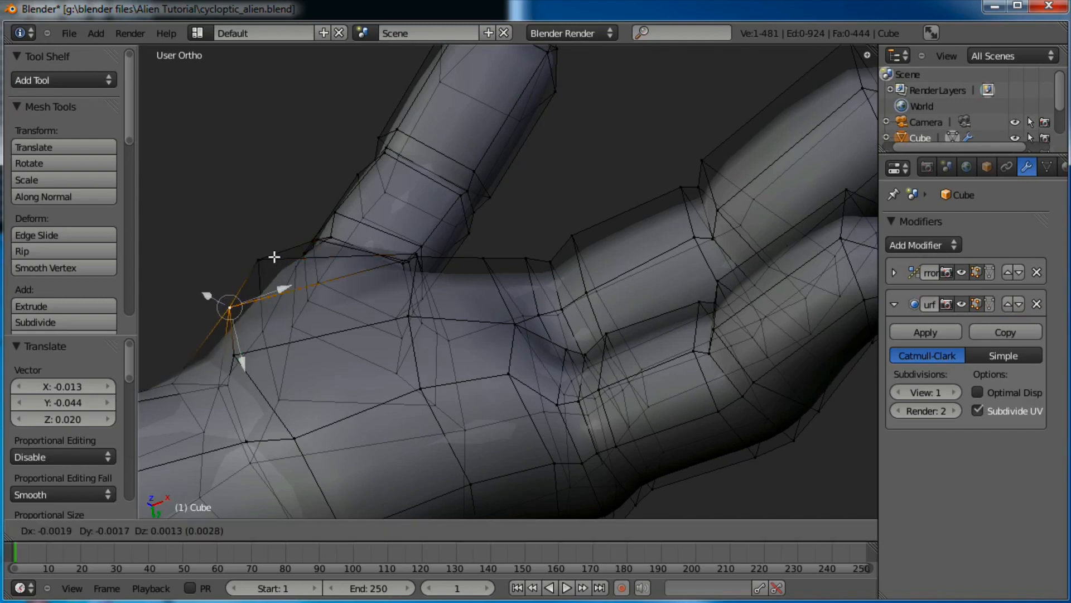
left_click(267, 248)
right_click(260, 255)
key("g")
left_click(253, 240)
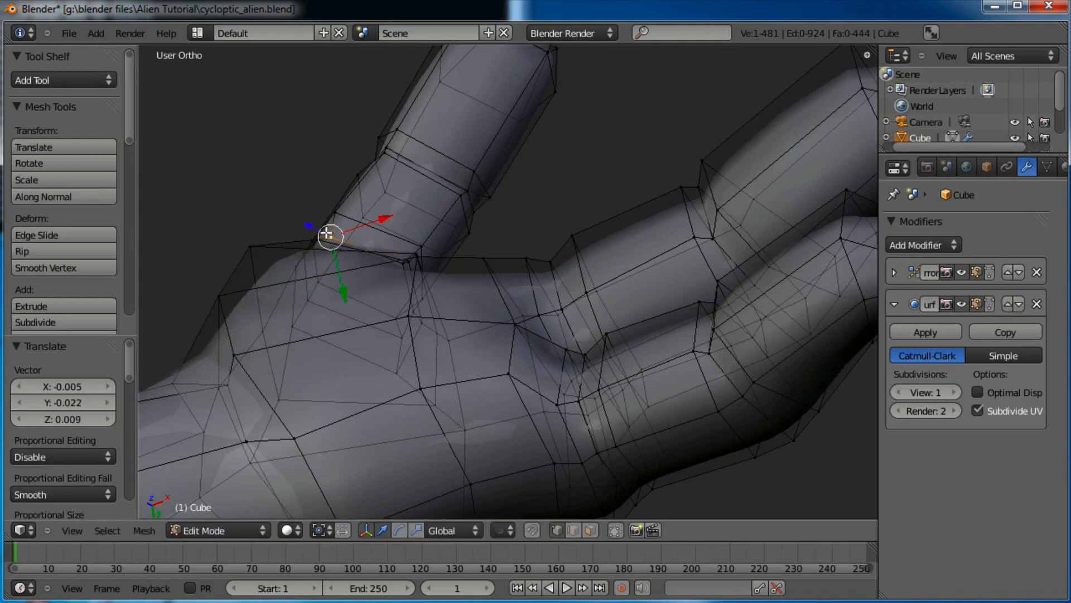
key("g")
right_click(328, 234)
key("g")
left_click(311, 223)
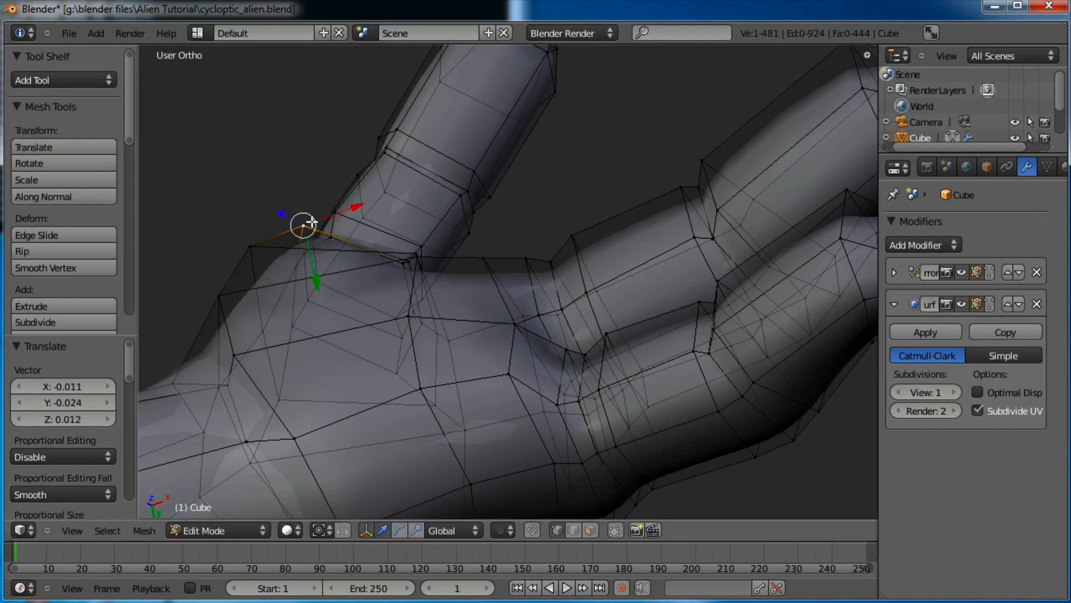
key("g")
right_click(333, 231)
right_click(334, 234)
key("g")
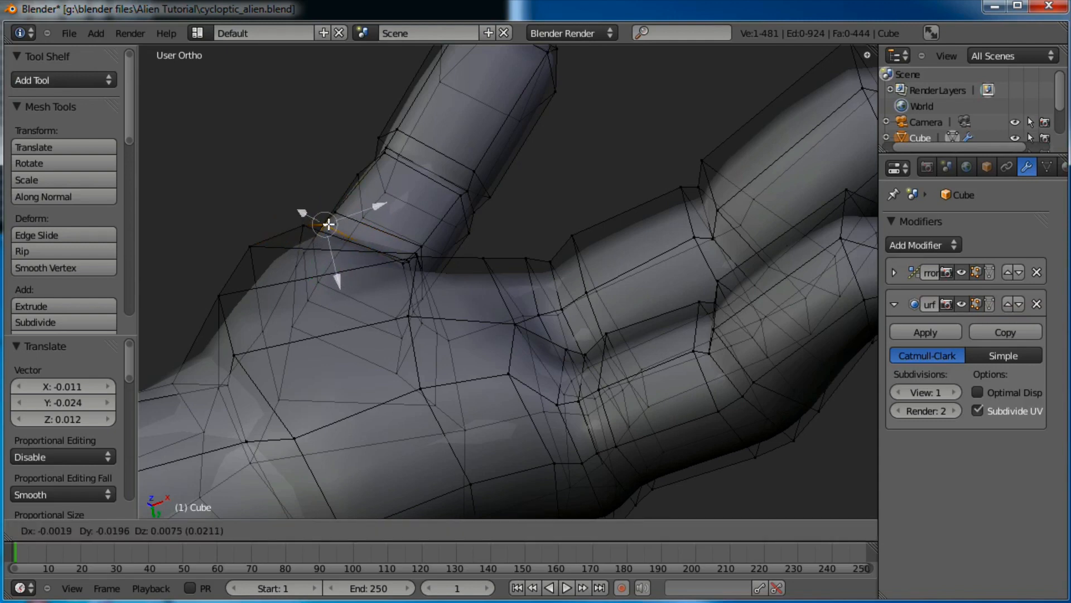
left_click(329, 225)
Preview the smoothed hand in Object Mode, then return to Edit Mode
key("Tab")
scroll(375, 266, "down", 3)
middle_click_drag(382, 273, 572, 361)
scroll(595, 301, "up", 4)
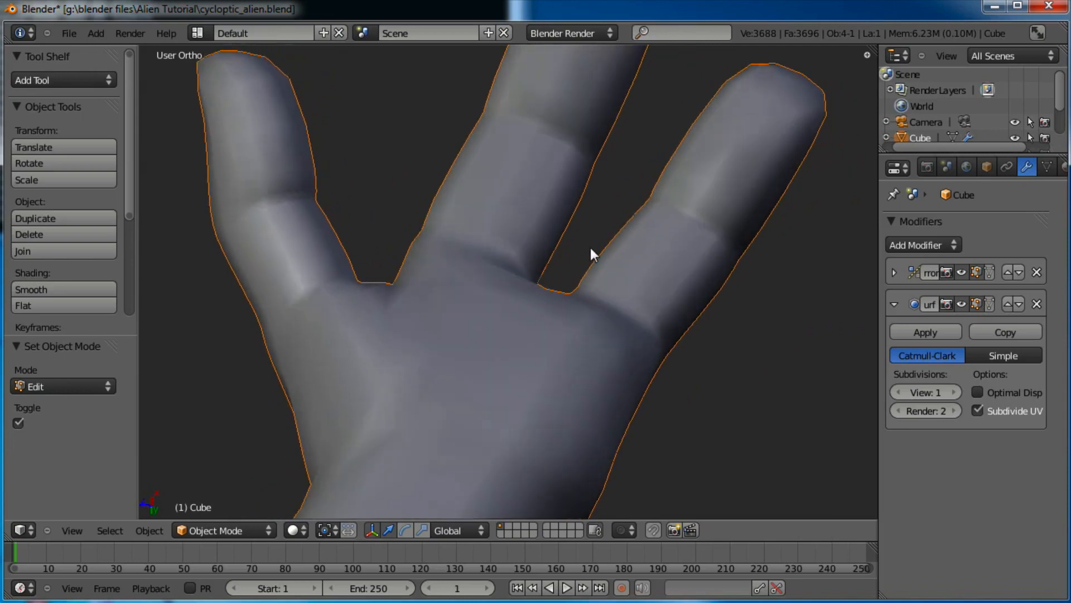
key("Tab")
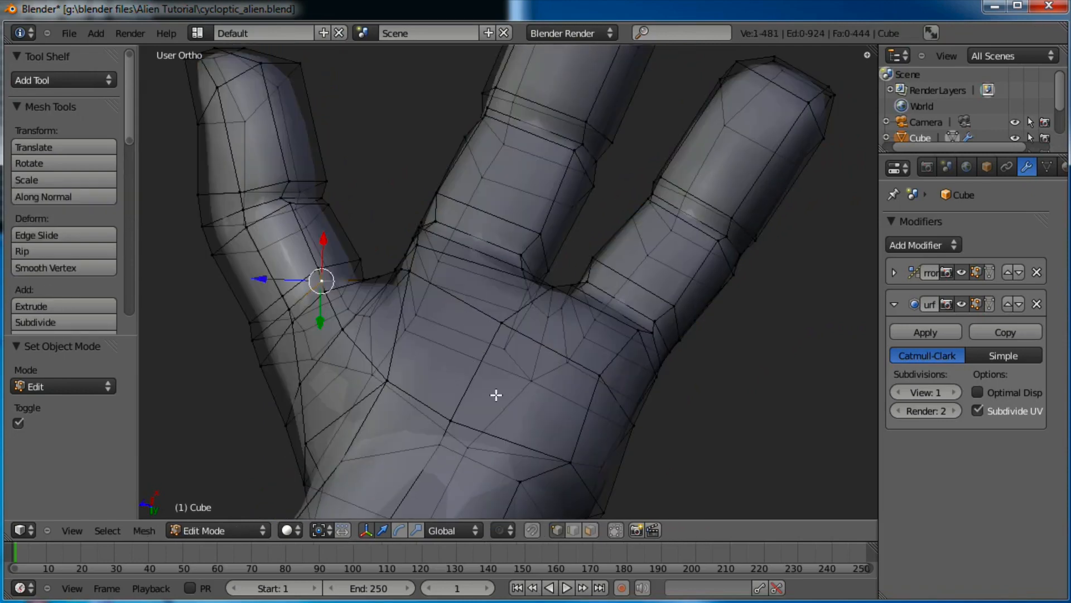
scroll(496, 394, "down", 2)
middle_click_drag(497, 375, 592, 374)
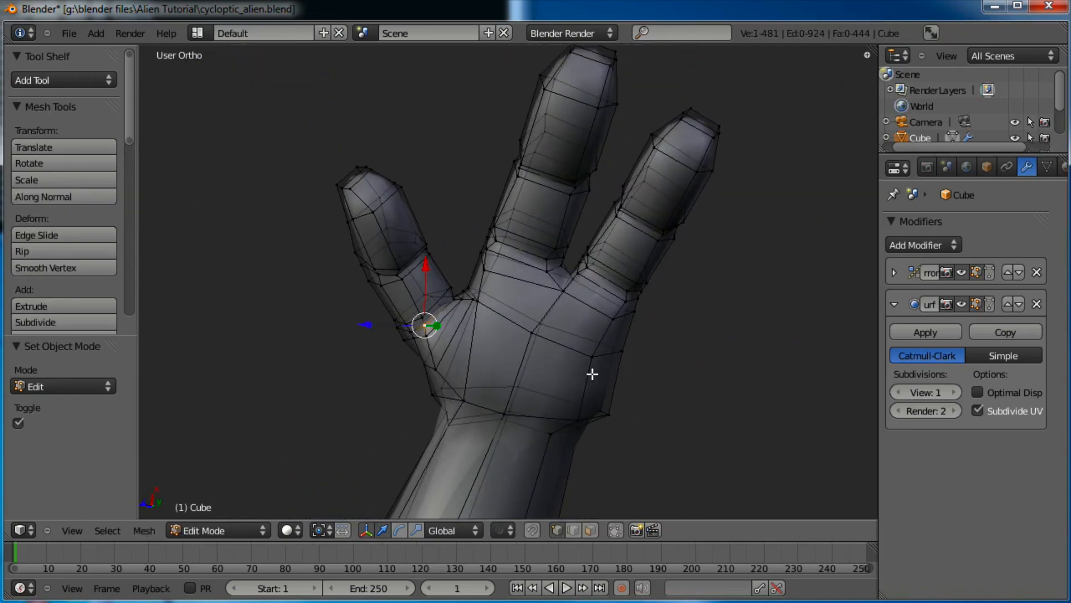
scroll(592, 374, "up", 1)
Extrude and shrink four palm faces near the thumb to form a fleshy bump
left_click(590, 530)
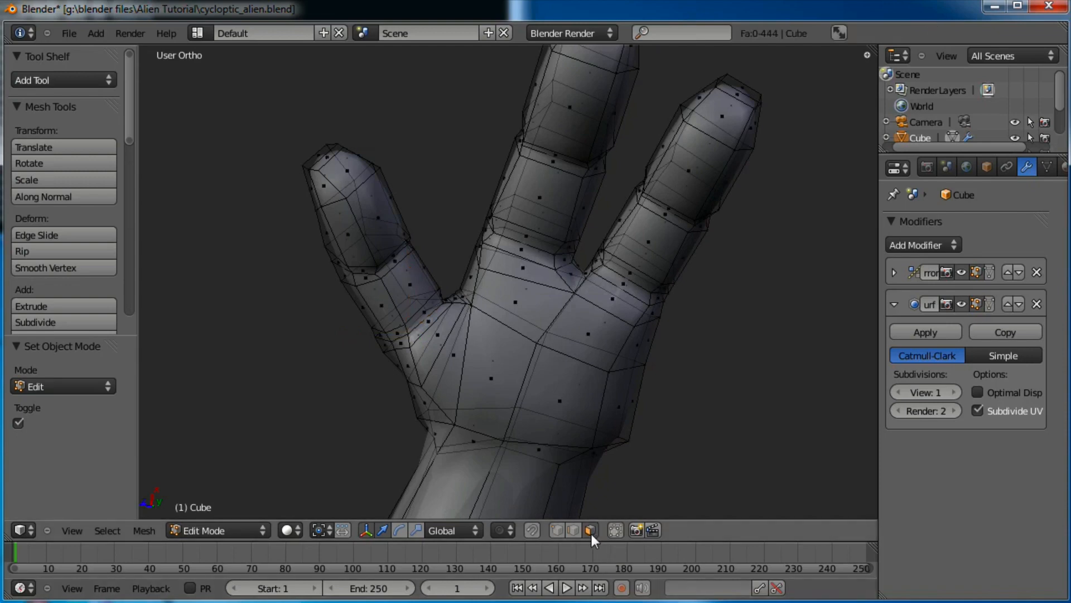
right_click(501, 400)
right_click(433, 336, "shift")
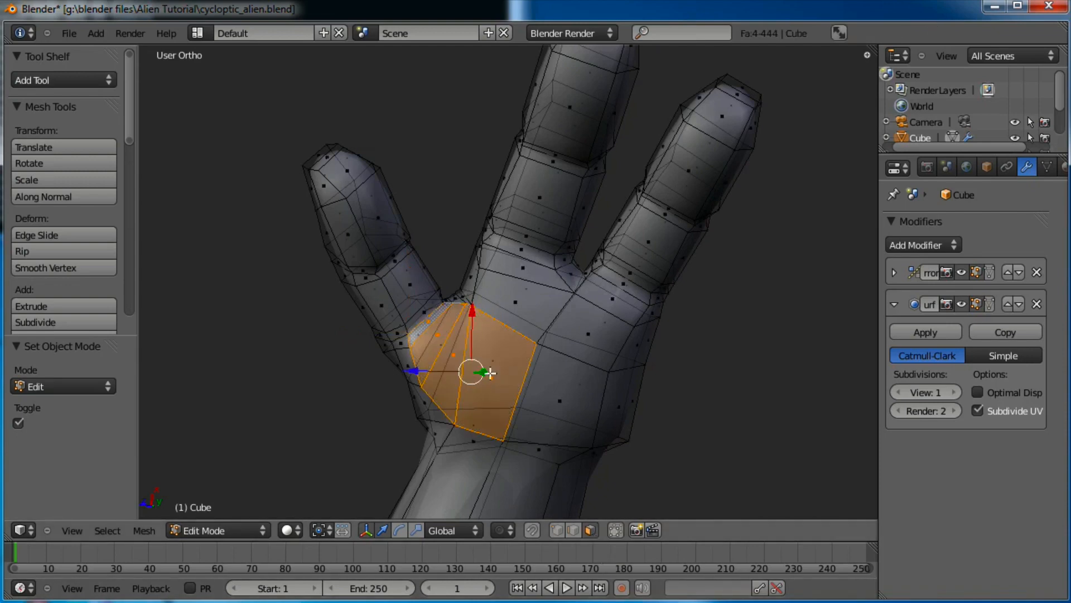
middle_click_drag(490, 373, 558, 236)
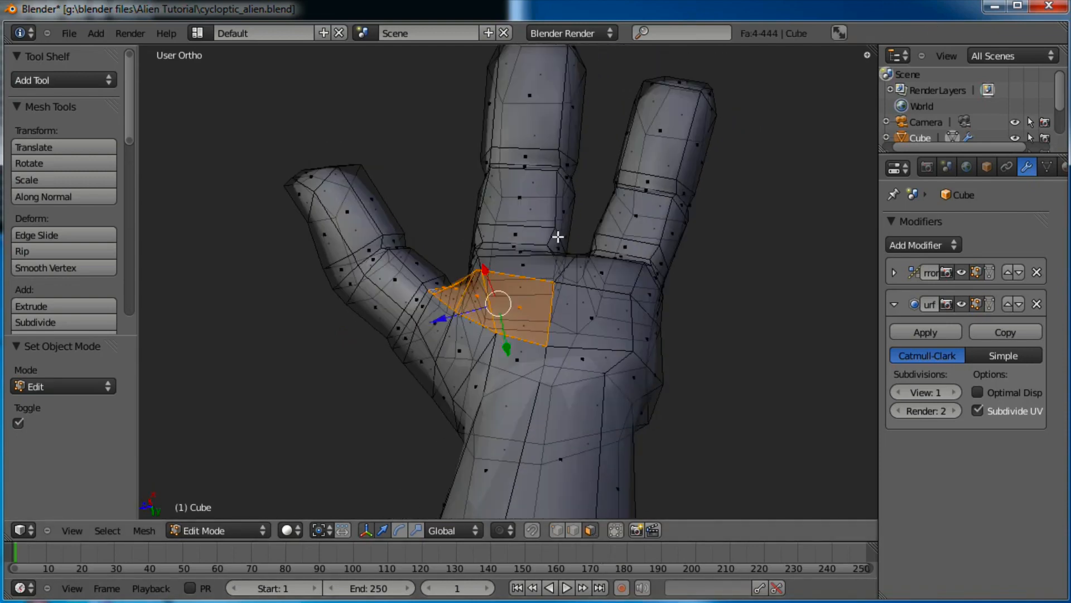
key("e")
left_click(504, 352)
key("s")
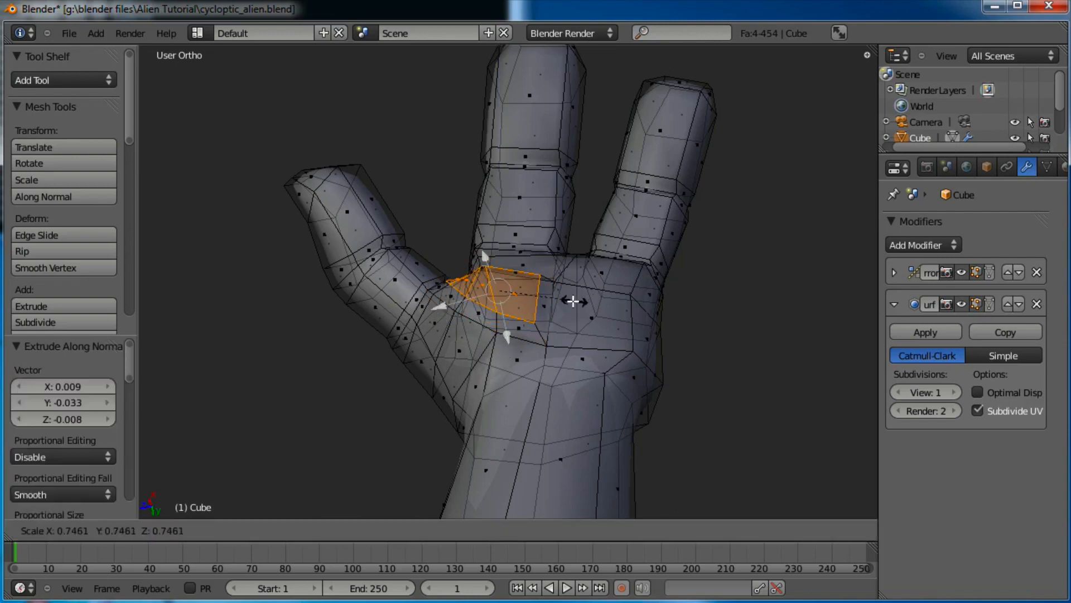
left_click(558, 302)
key("Tab")
scroll(497, 387, "up", 4)
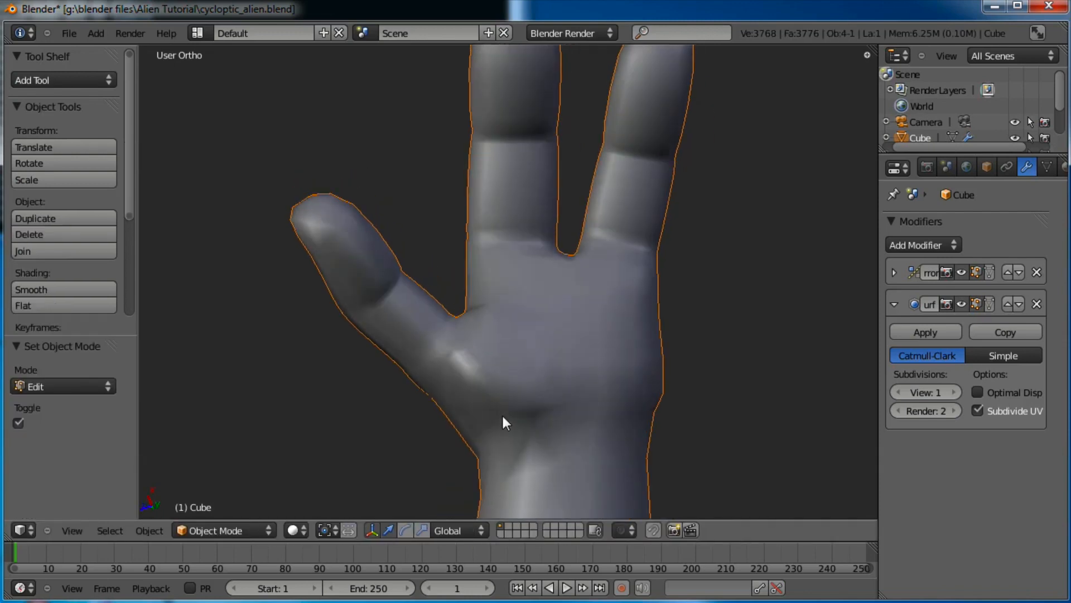
scroll(501, 413, "down", 2)
key("Tab")
Extrude four faces at the finger base, scale them to 0.753, and shift them into place
right_click(593, 368)
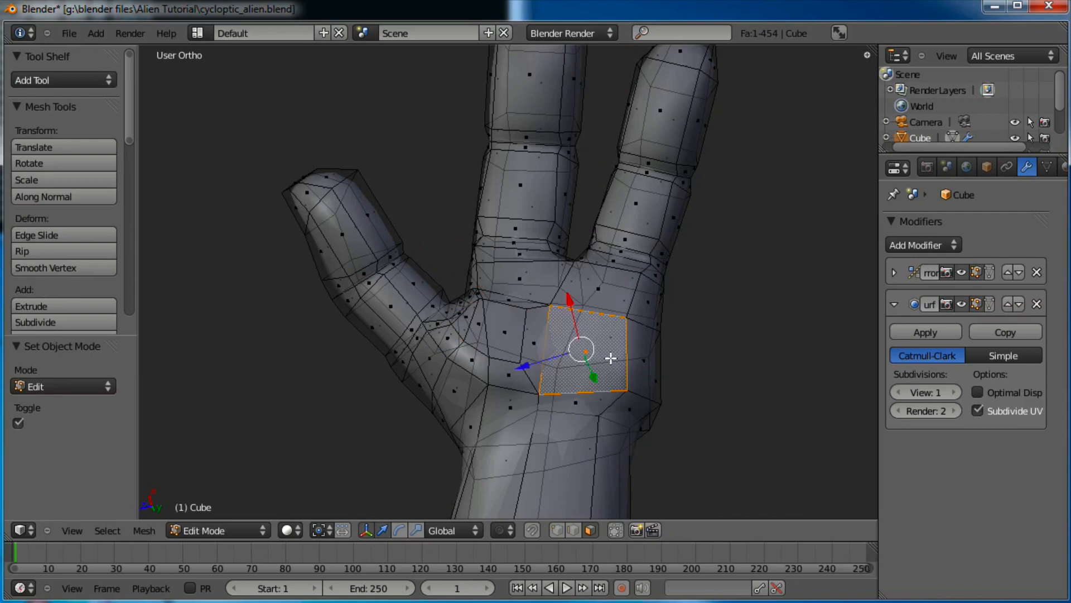
right_click(624, 298, "shift")
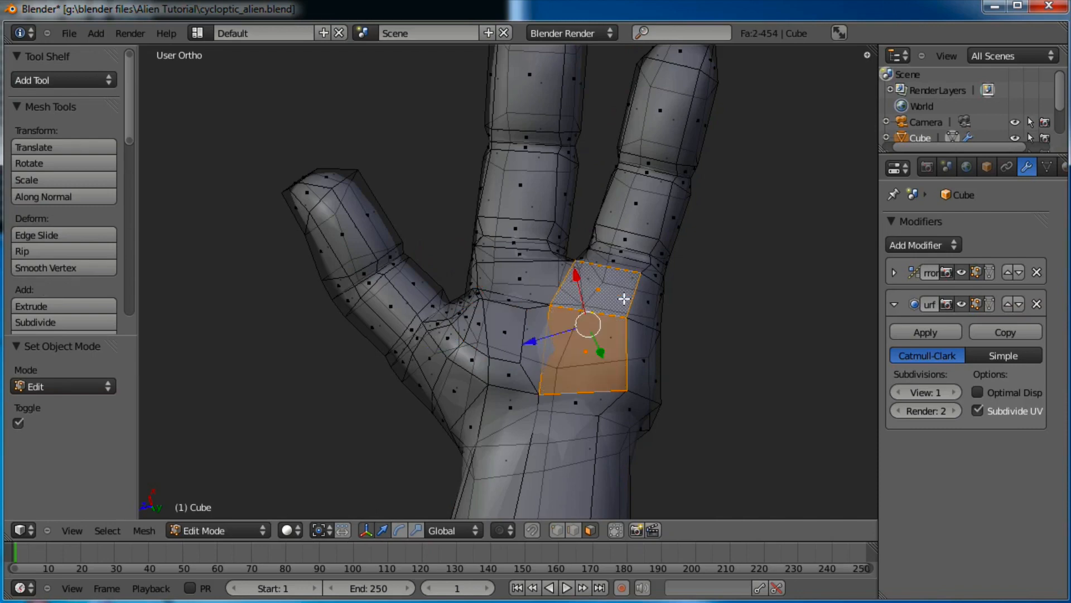
right_click(642, 369, "shift")
middle_click_drag(615, 404, 573, 382)
key("e")
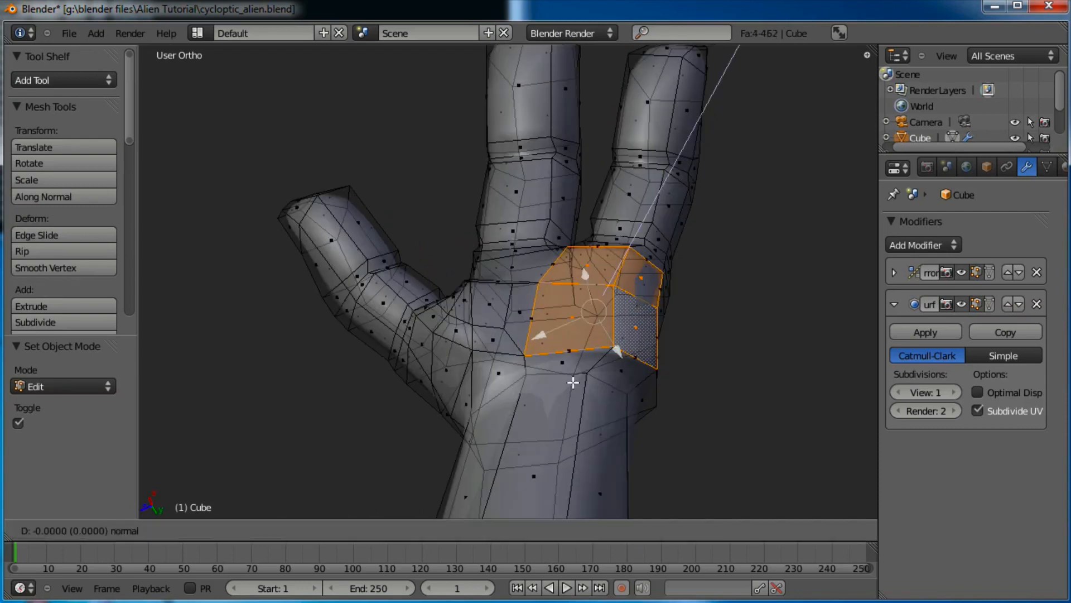
left_click(573, 367)
key("s")
left_click(657, 339)
key("g")
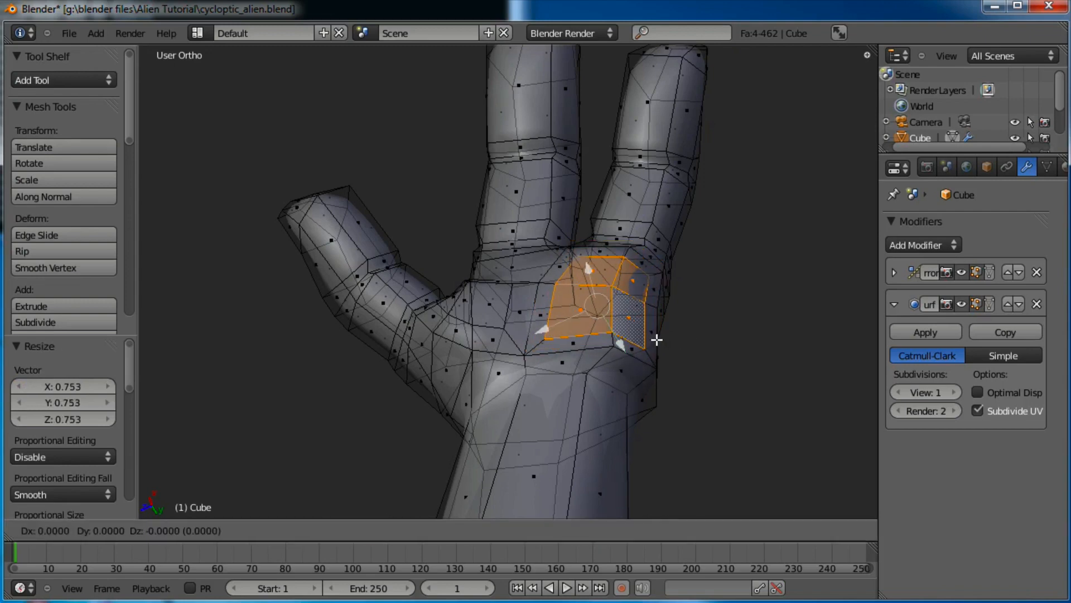
left_click(638, 328)
Extrude a single finger-base face and shrink it slightly (about 0.955) for a knuckle bump
right_click(518, 270)
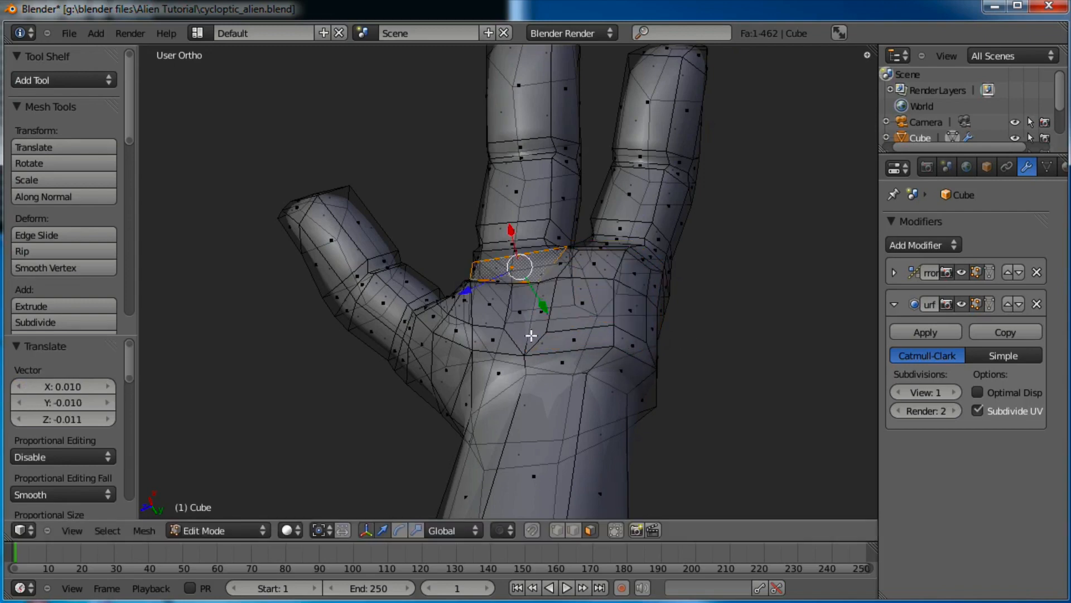
mouse_move(531, 335)
middle_mouse_down()
mouse_move(531, 455)
mouse_move(529, 320)
middle_mouse_up()
key("e")
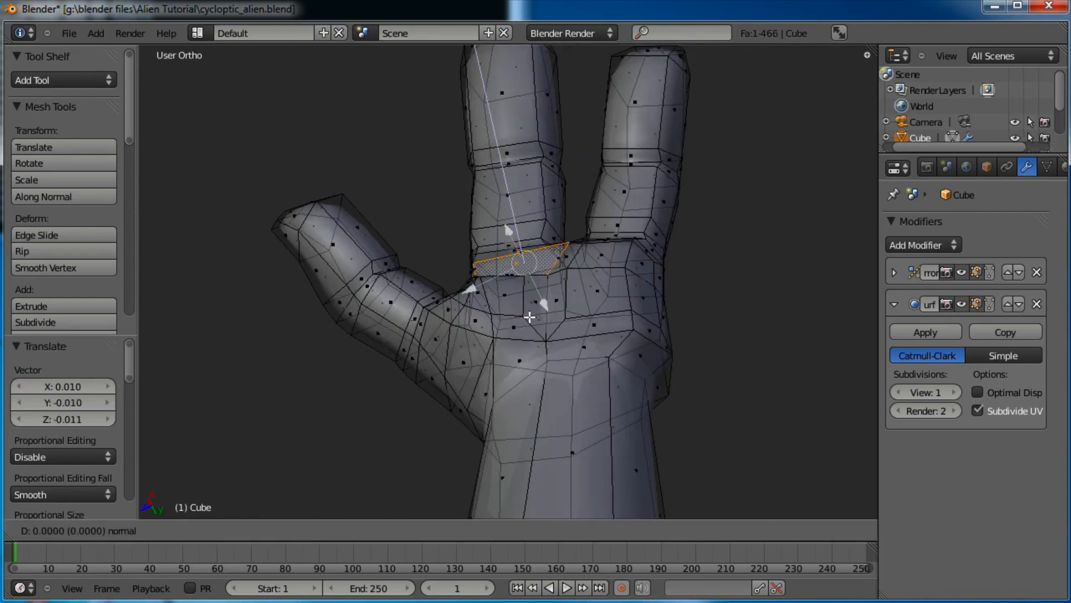
left_click(534, 308)
key("Tab")
key("Tab")
key("s")
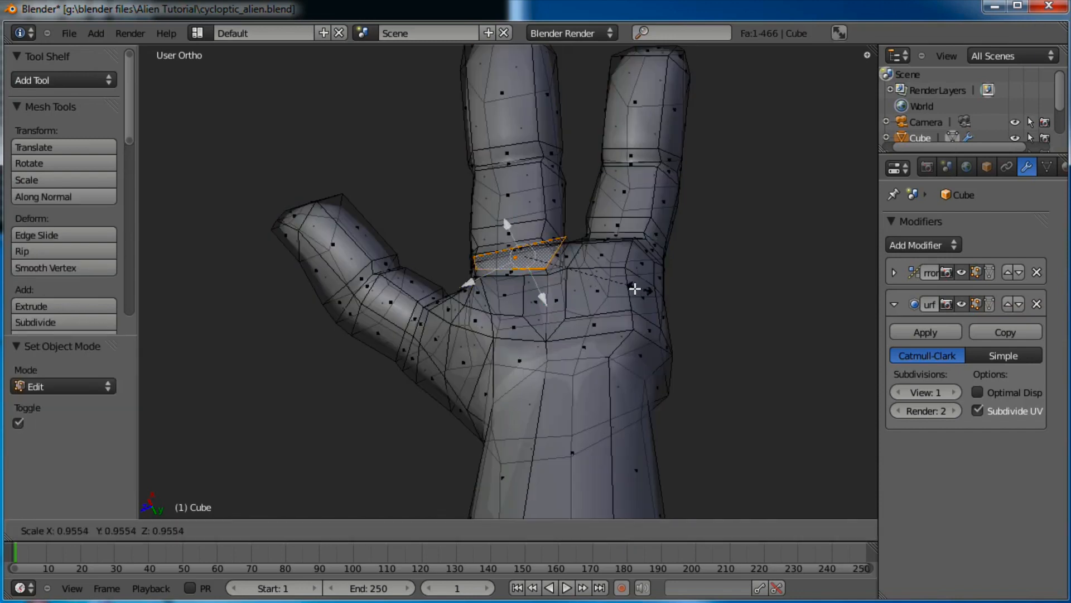
left_click(617, 295)
key("Tab")
middle_click_drag(617, 295, 494, 364)
Switch to Sculpt Mode and smooth the crease at the thumb's base
scroll(561, 367, "up", 4)
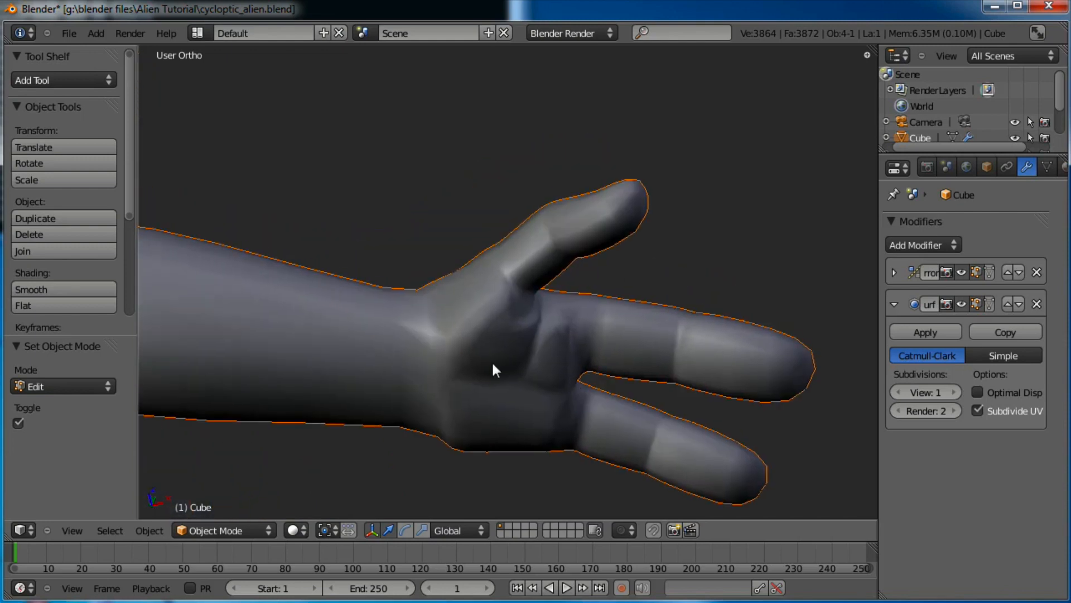
left_click(222, 528)
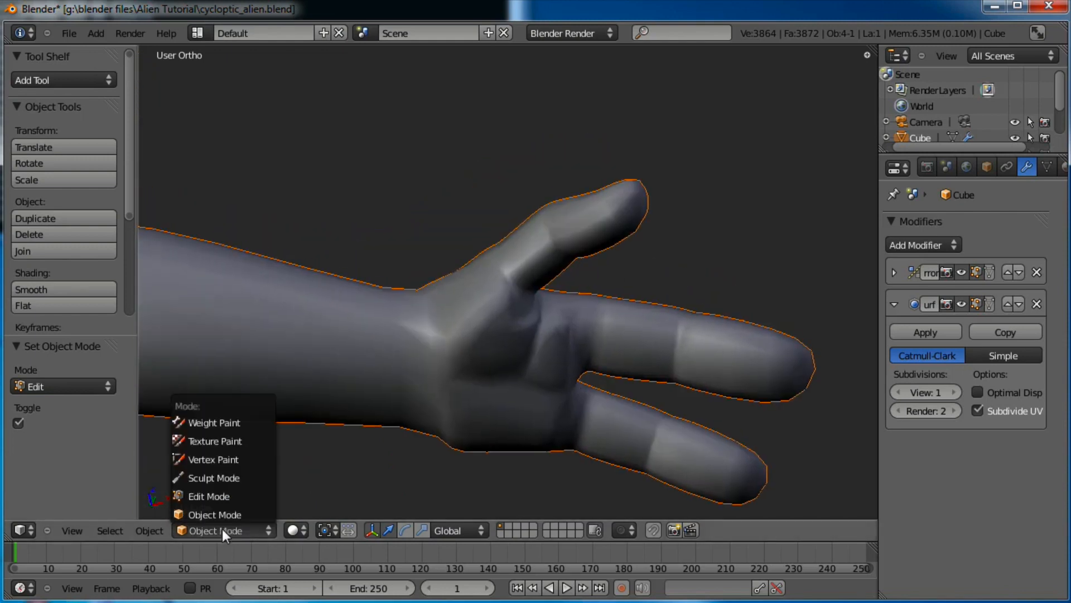
left_click(219, 478)
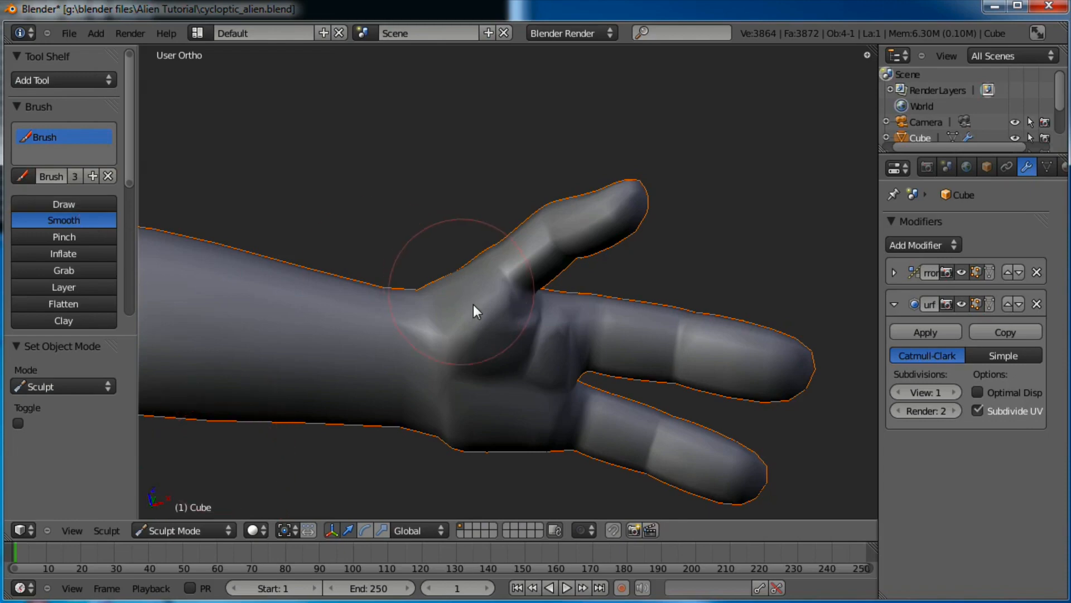
scroll(476, 326, "up", 2)
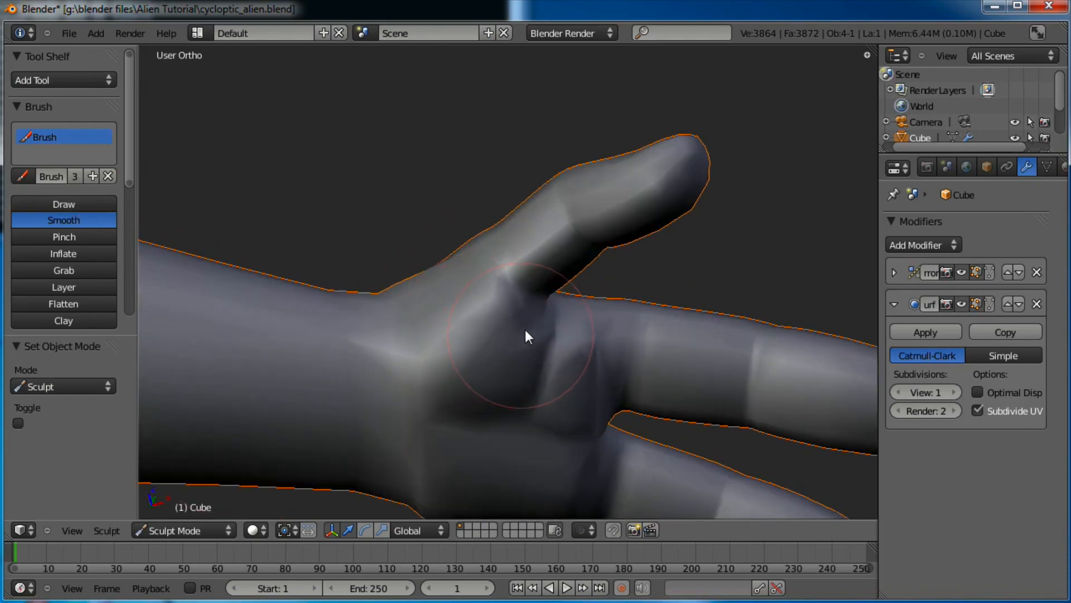
mouse_move(523, 295)
left_mouse_down()
mouse_move(568, 353)
mouse_move(593, 367)
mouse_move(574, 420)
mouse_move(534, 422)
left_mouse_up()
Smooth the palm from beside the thumb toward the finger bases
middle_click_drag(562, 441, 537, 343)
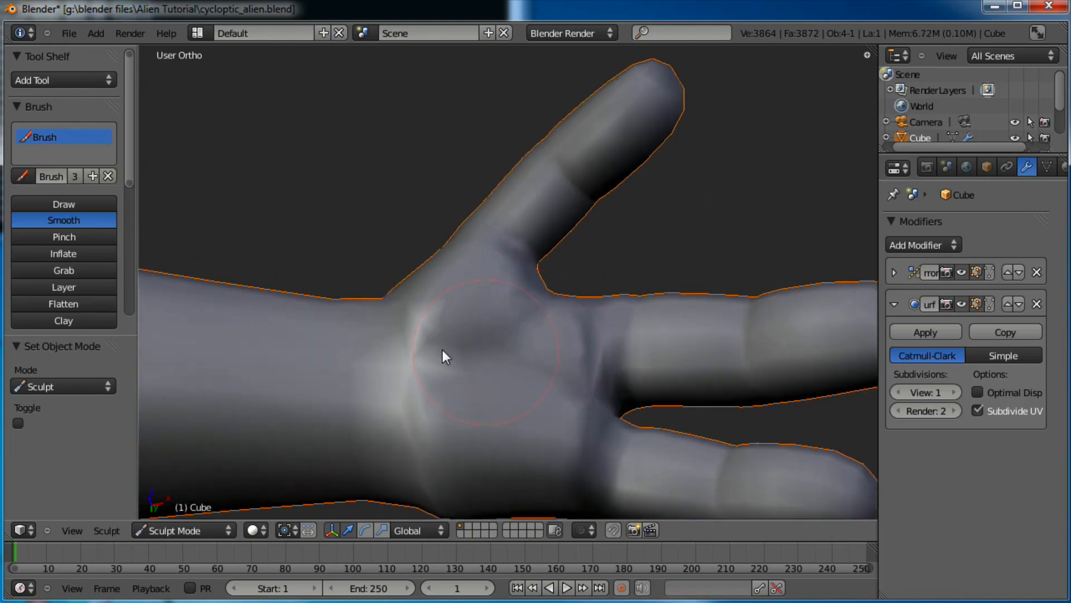
left_click_drag(443, 349, 428, 351)
mouse_move(526, 363)
middle_mouse_down()
mouse_move(483, 342)
mouse_move(443, 300)
middle_mouse_up()
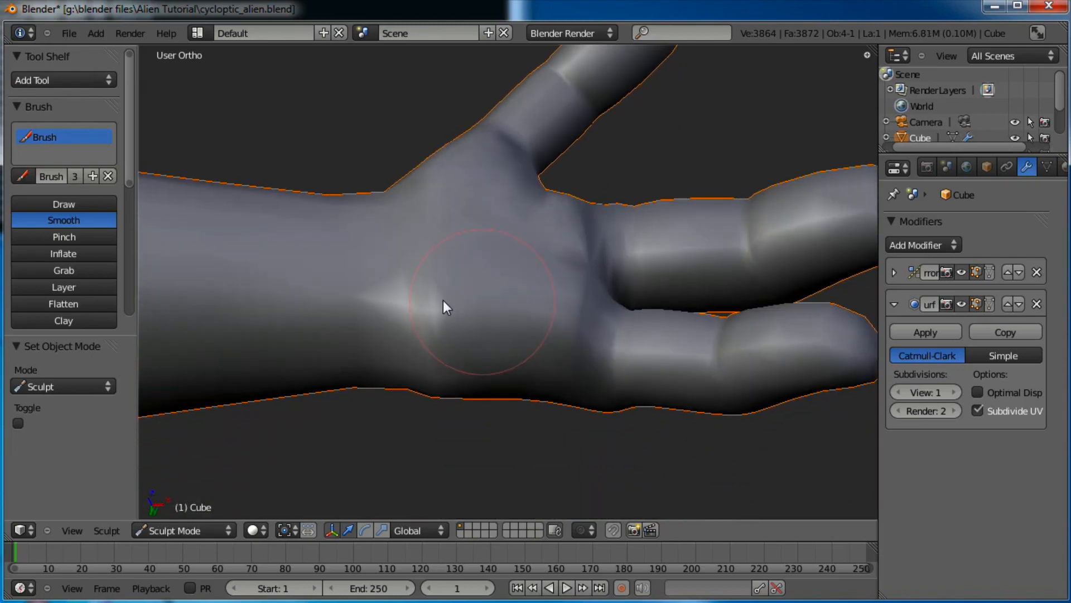
left_click_drag(428, 358, 583, 316)
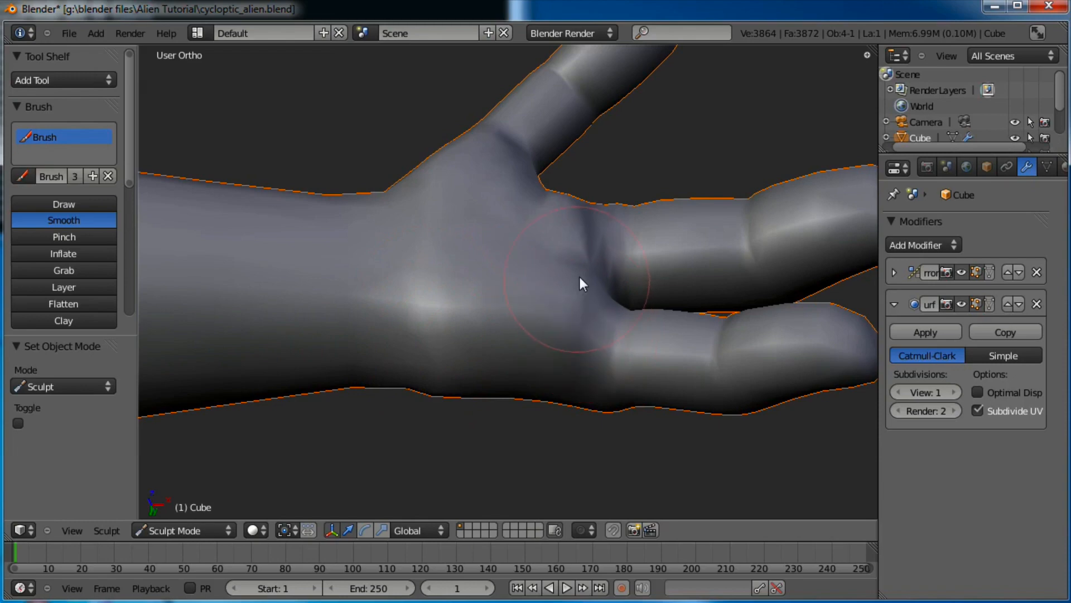
Review the whole hand and leave Sculpt Mode for Object Mode
scroll(589, 259, "down", 2)
scroll(551, 272, "down", 2)
mouse_move(550, 272)
middle_mouse_down()
mouse_move(454, 326)
mouse_move(674, 310)
mouse_move(671, 232)
mouse_move(551, 259)
mouse_move(557, 360)
mouse_move(561, 320)
middle_mouse_up()
scroll(563, 358, "up", 2)
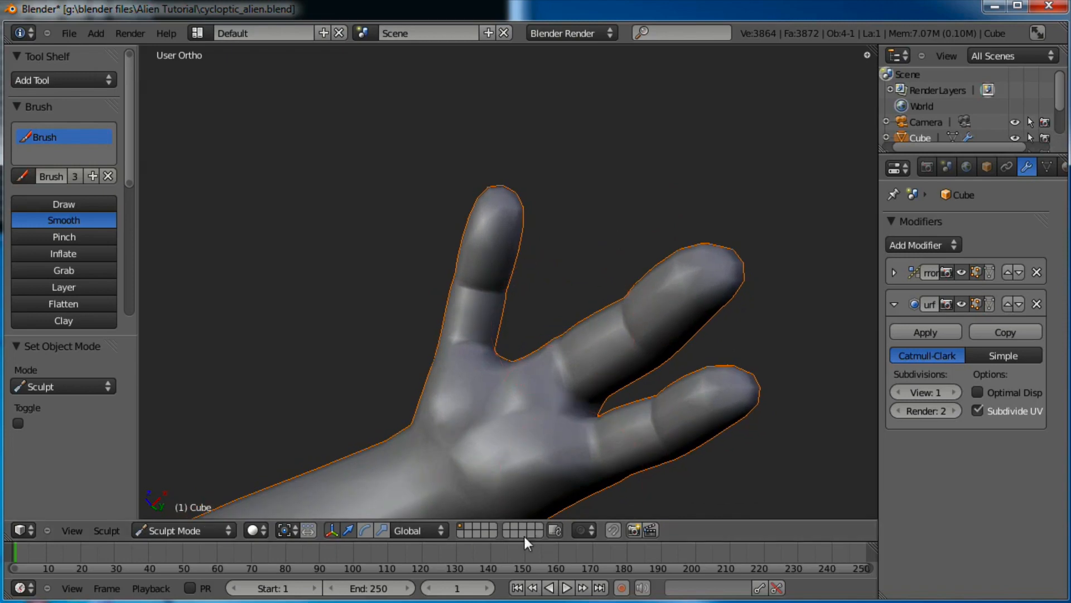
left_click(206, 531)
left_click(211, 511)
Move the thumb's tip vertices in Edit Mode and inspect the hand in Object Mode
key("Tab")
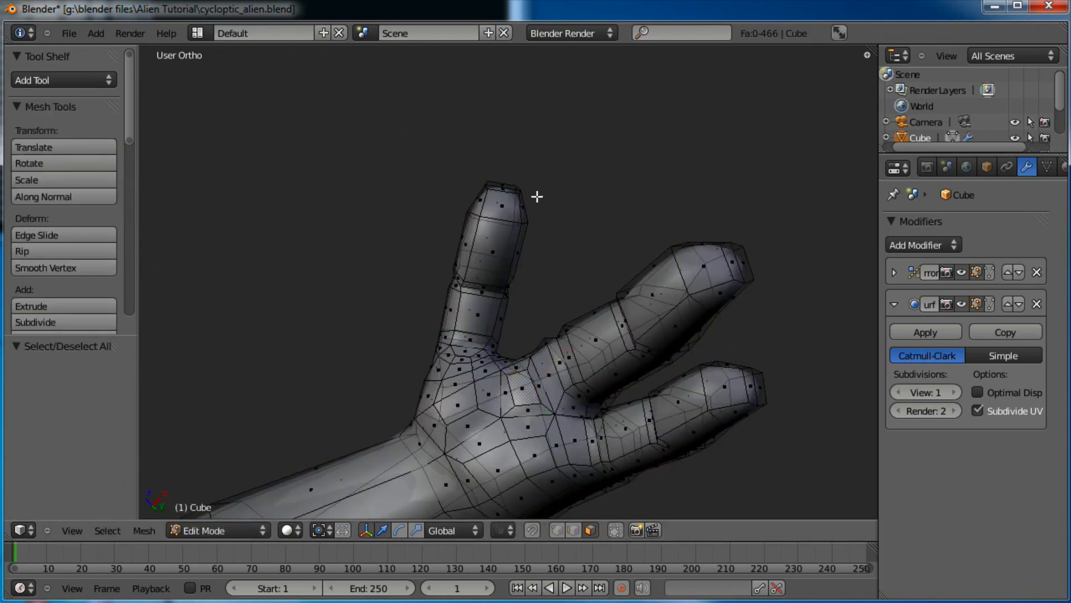
left_click_drag(464, 219, 465, 220)
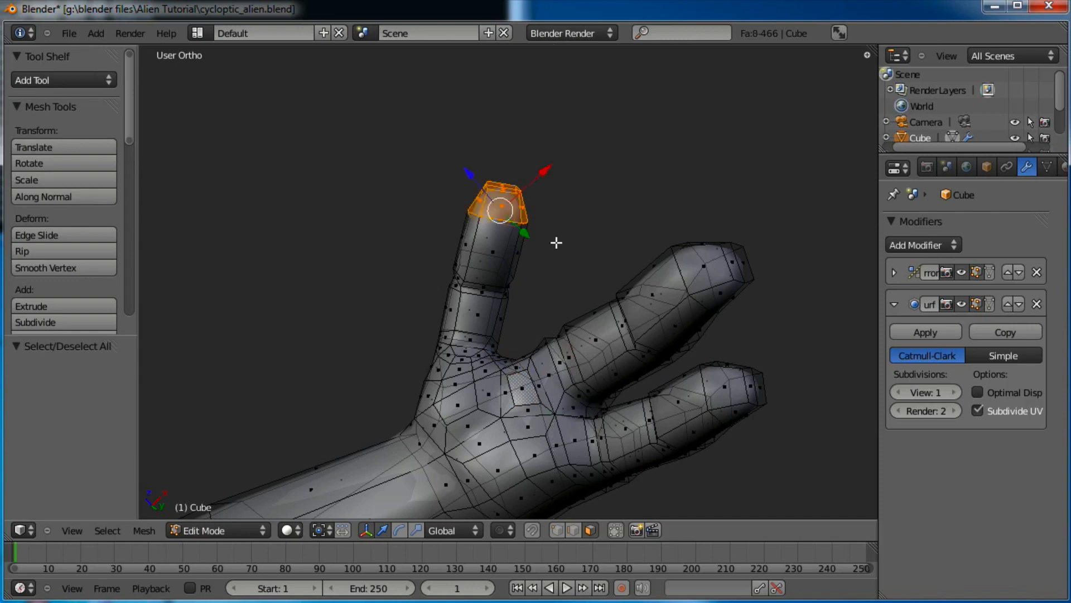
scroll(569, 246, "up", 3)
key("g")
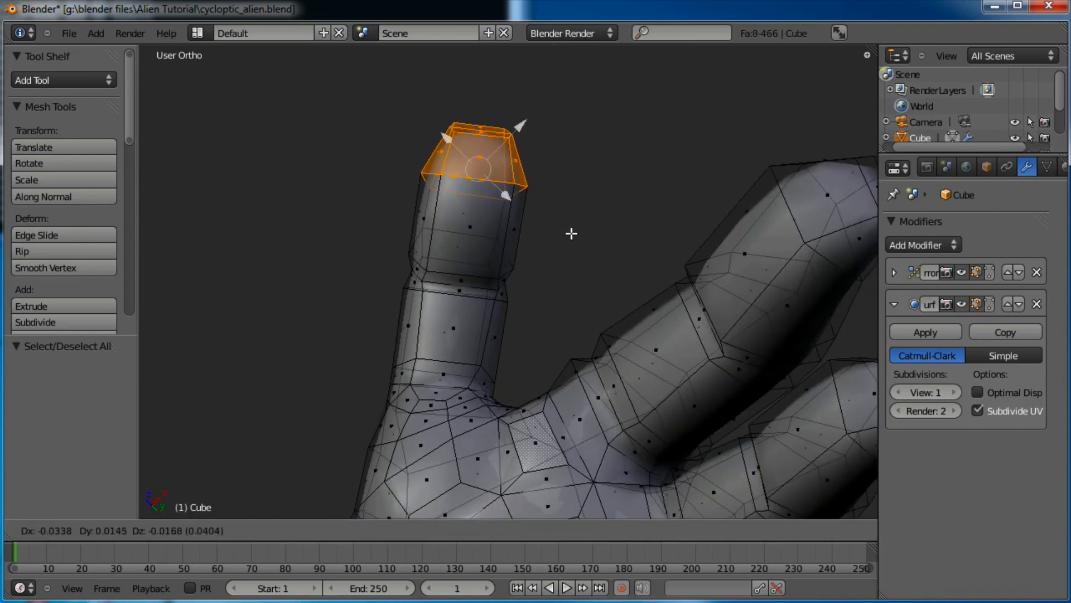
left_click(572, 234)
key("Tab")
scroll(548, 282, "down", 3)
scroll(548, 278, "down", 2)
scroll(548, 277, "up", 6)
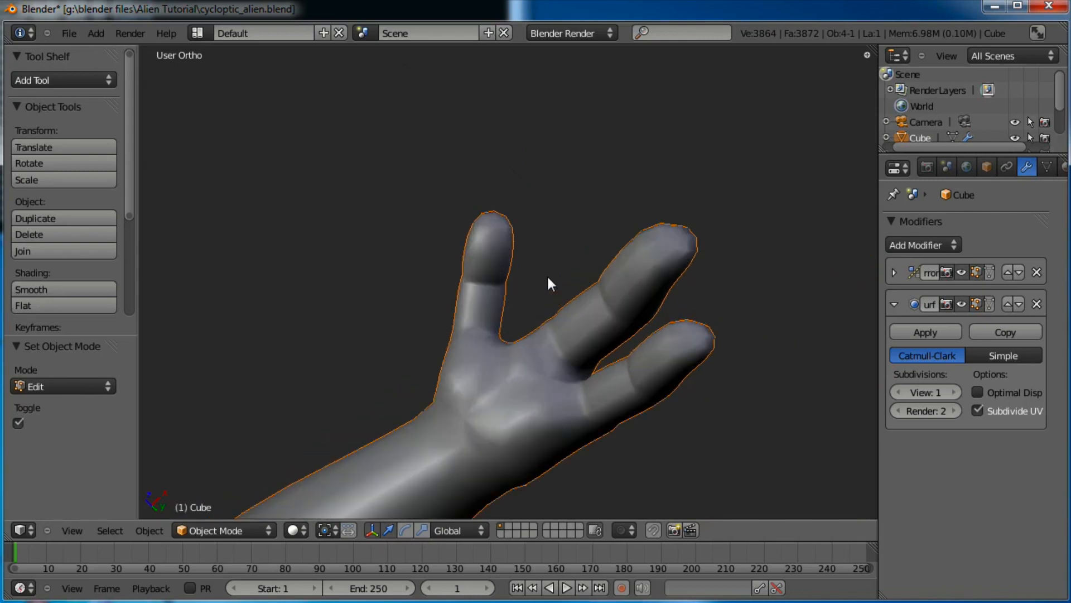
scroll(548, 278, "down", 5)
middle_click_drag(540, 259, 524, 287)
Back in Edit Mode, switch to vertex select and select the thumb's whole tip segment
key("Tab")
scroll(533, 252, "up", 4)
key("a")
key("b")
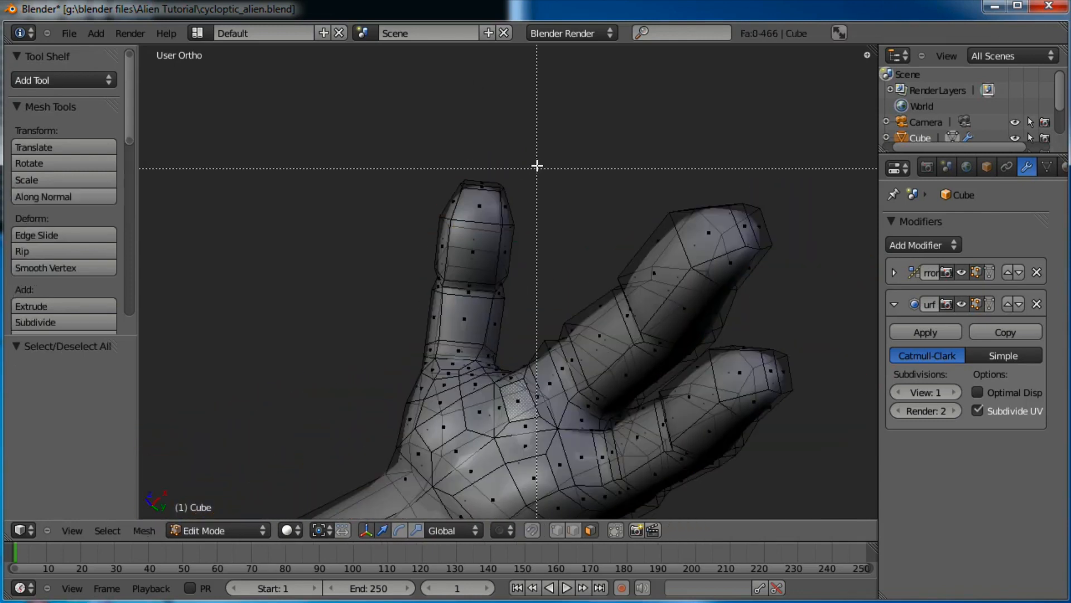
key("Escape")
left_click(557, 533)
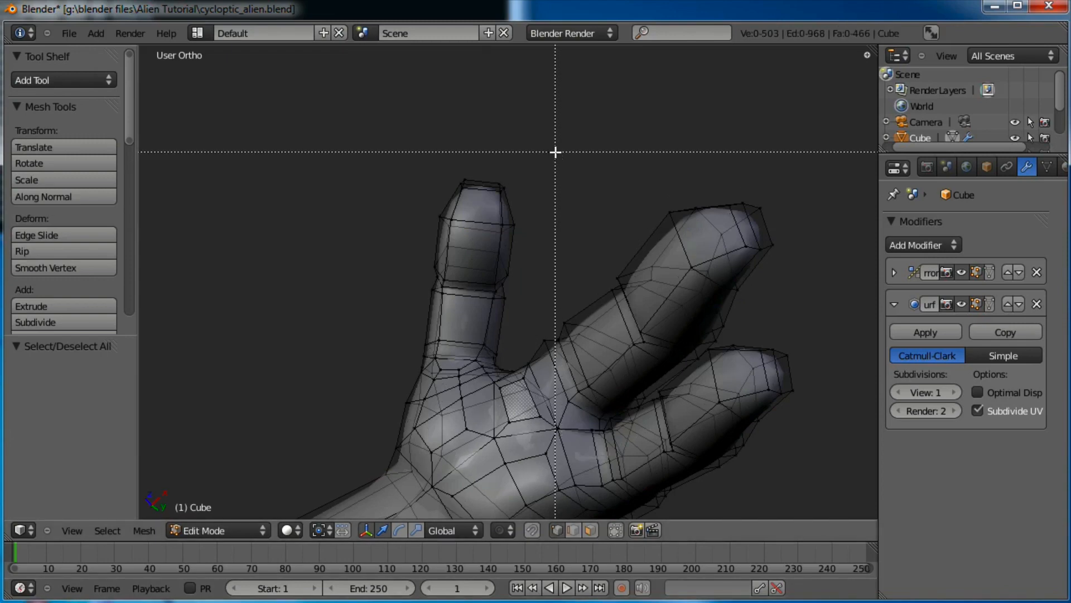
left_click_drag(406, 308, 406, 308)
Move the thumb tip segment toward the hand (about -0.030, 0.013, -0.019) and inspect it
key("g")
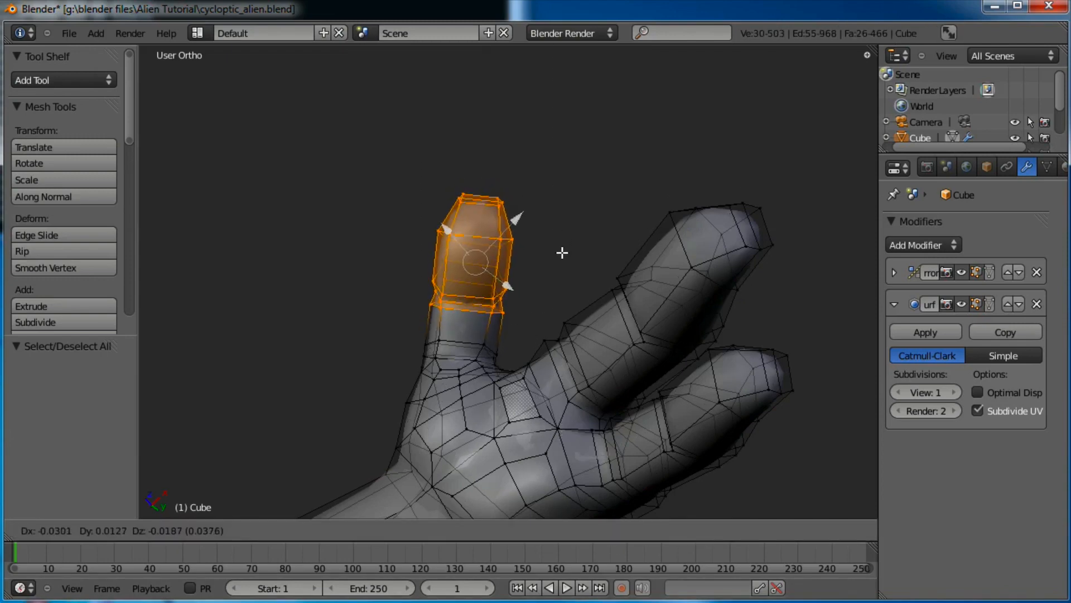
left_click(562, 255)
key("Tab")
scroll(562, 255, "down", 4)
middle_click_drag(564, 246, 588, 400)
middle_click_drag(473, 390, 423, 404)
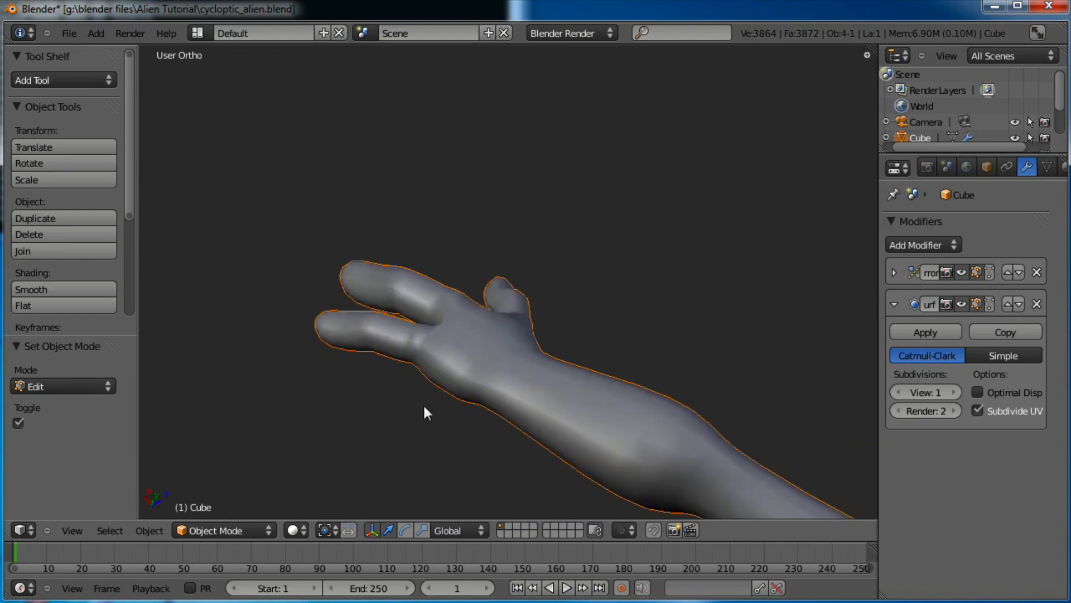
Extrude three knuckle faces on one long finger along their normals and scale them to 0.710
scroll(423, 404, "up", 5)
middle_click_drag(538, 403, 572, 377)
key("Tab")
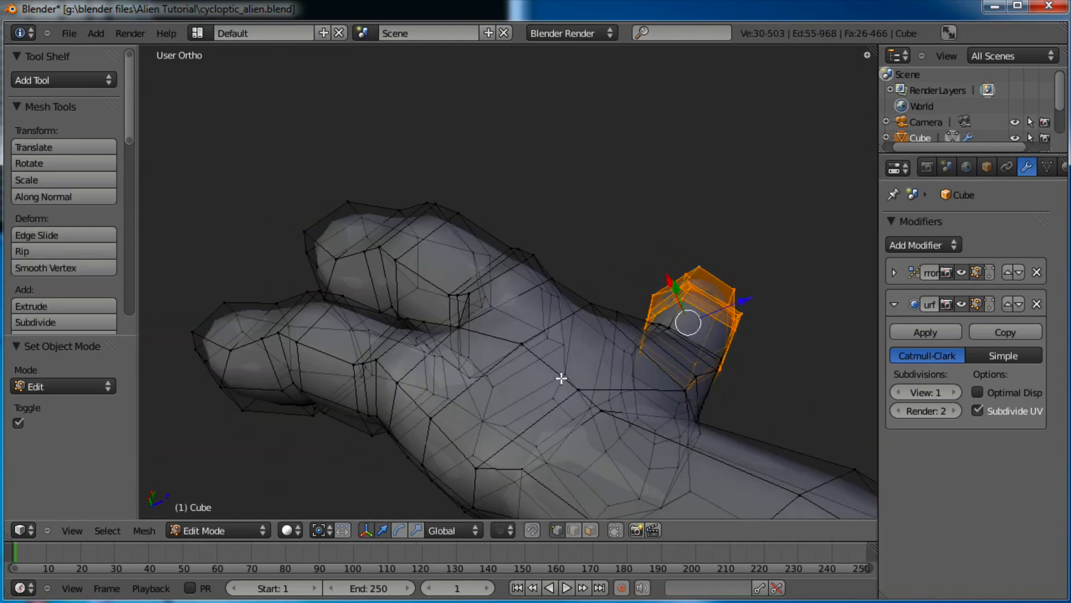
middle_click_drag(530, 300, 518, 346)
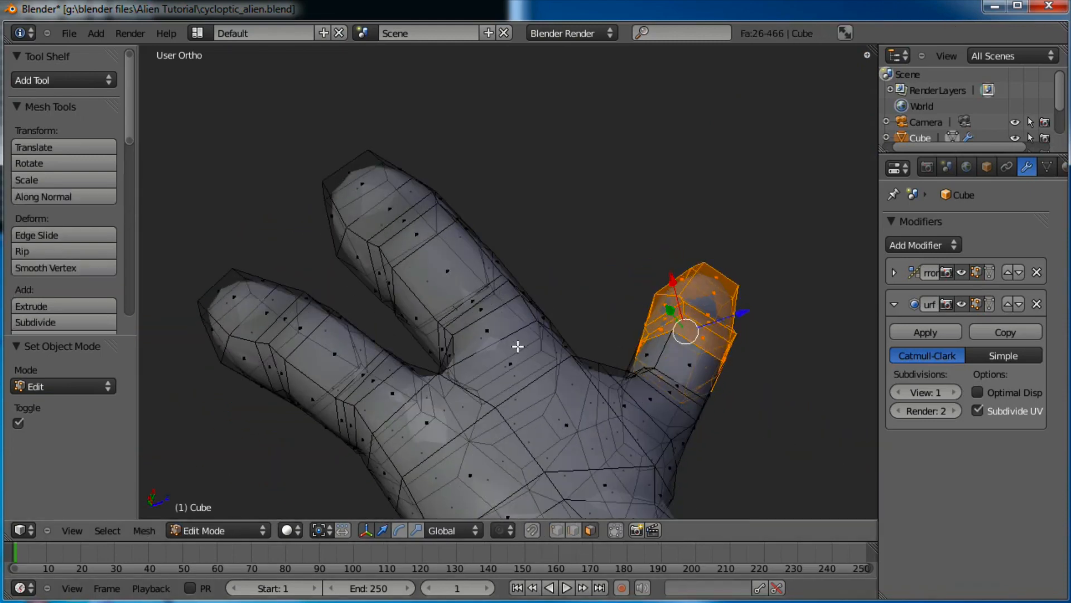
right_click(484, 307)
right_click(491, 330, "shift")
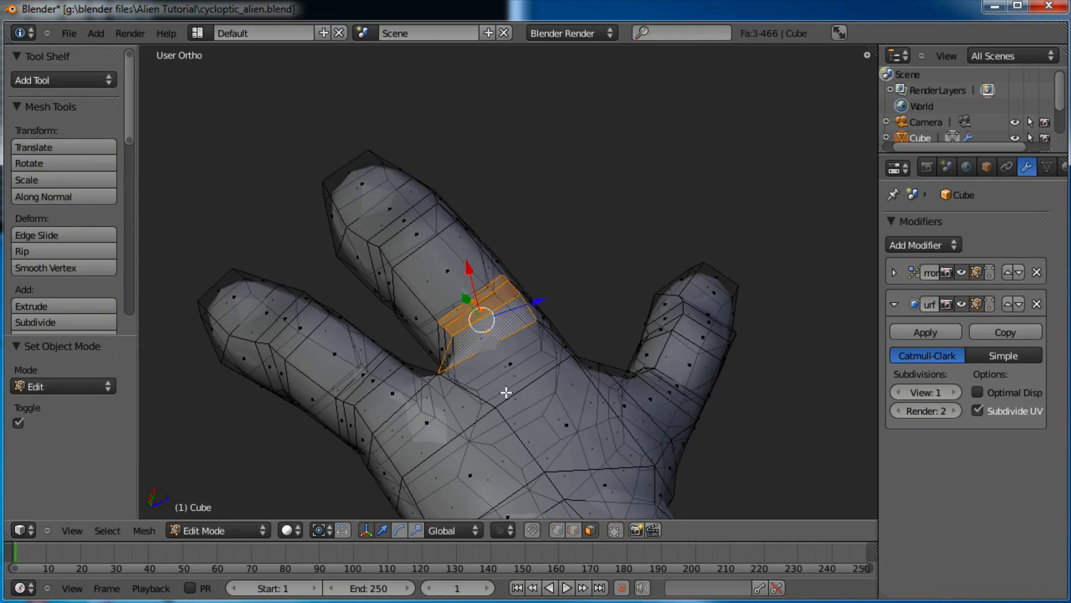
middle_click_drag(501, 393, 419, 416)
right_click(496, 342, "shift")
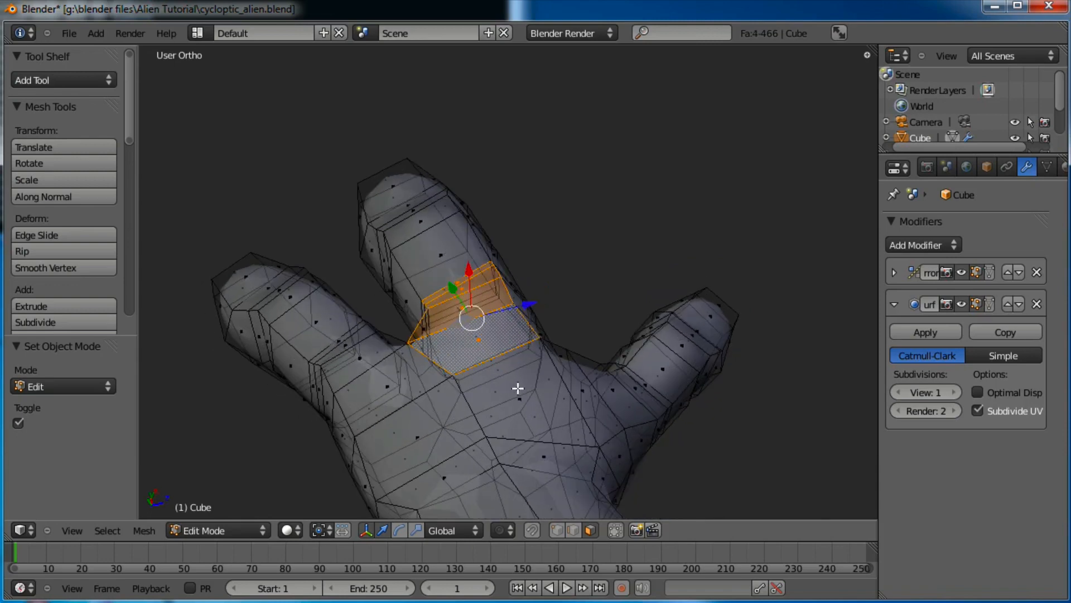
key("e")
left_click(619, 283)
key("s")
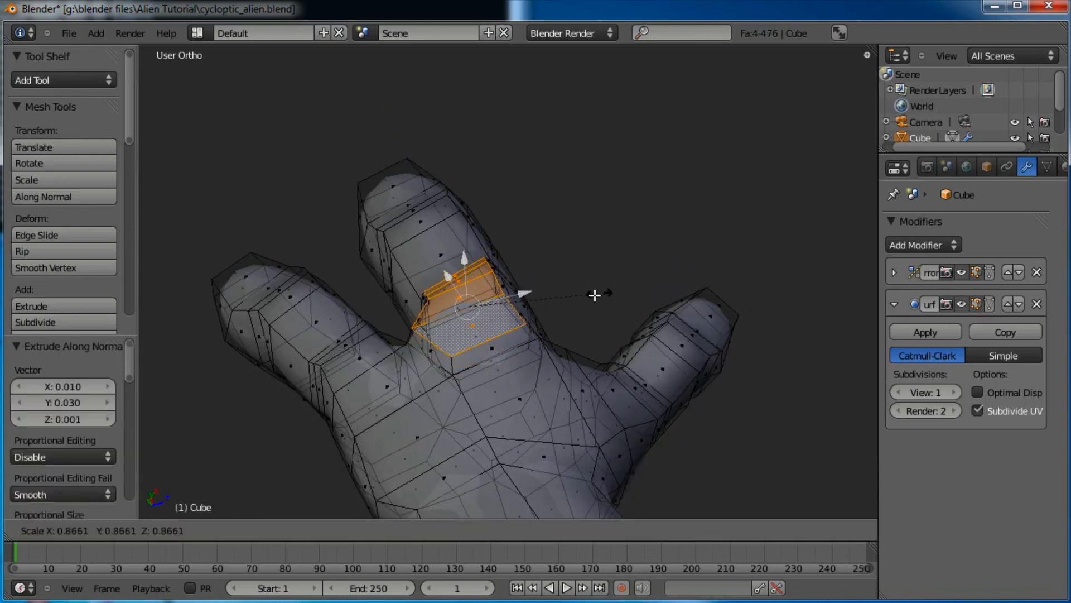
left_click(574, 300)
Raise a knuckle on the other finger by extruding two faces and scaling them down
right_click(383, 383)
right_click(359, 360, "shift")
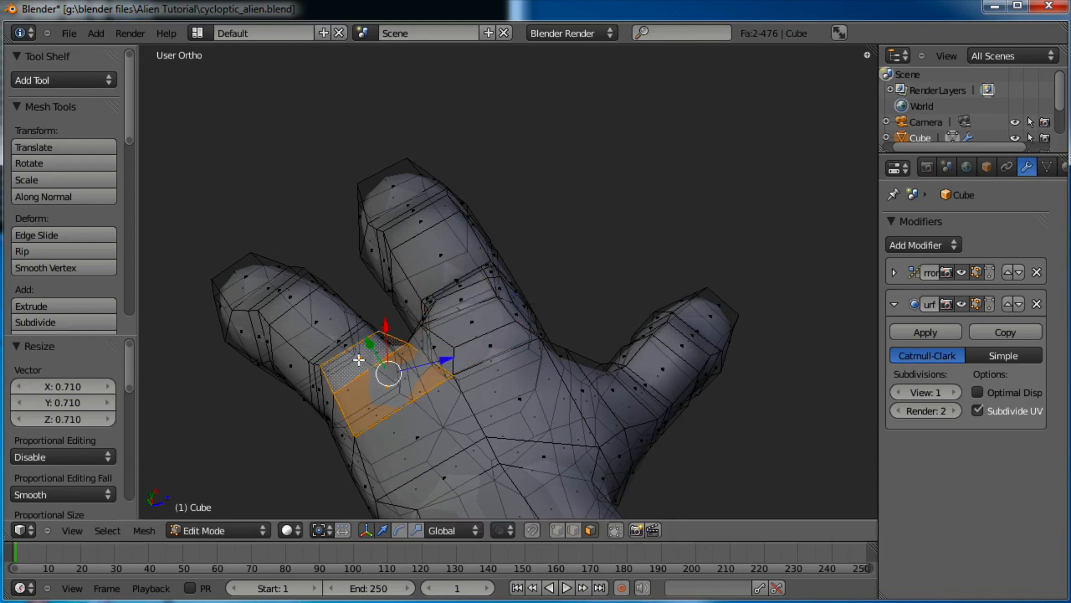
key("e")
left_click(351, 343)
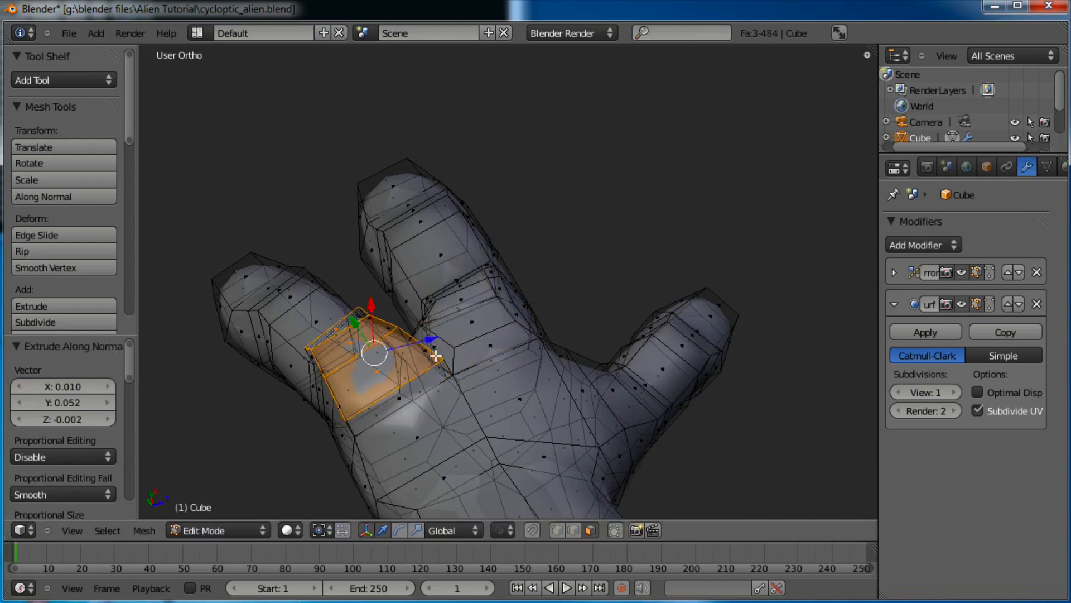
key("s")
left_click(455, 344)
key("Tab")
scroll(497, 382, "down", 5)
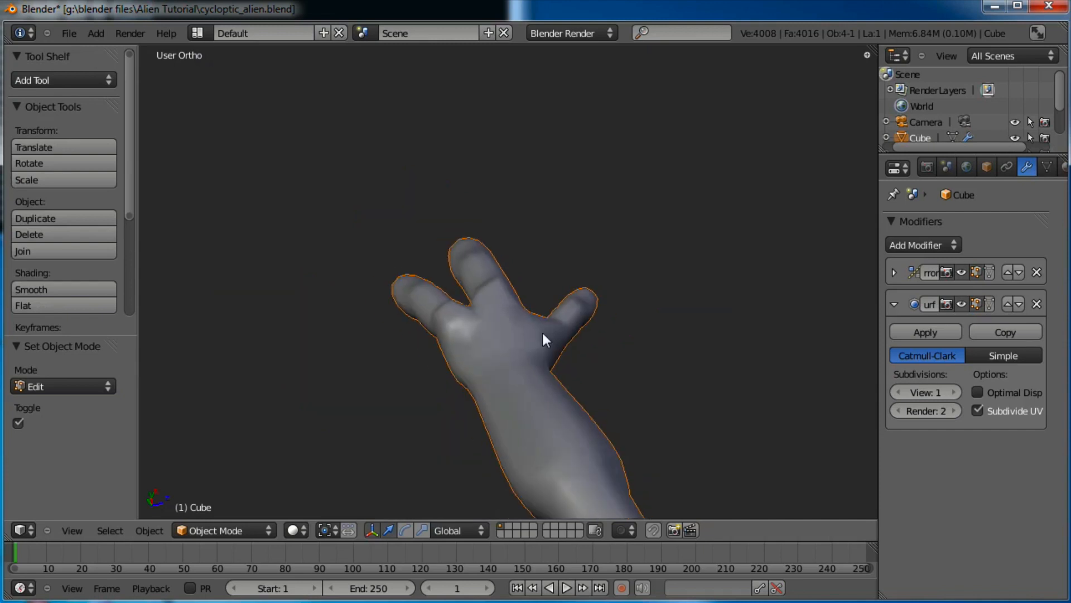
Switch to Sculpt Mode and smooth the knuckles between the two long fingers
middle_click_drag(542, 330, 577, 445)
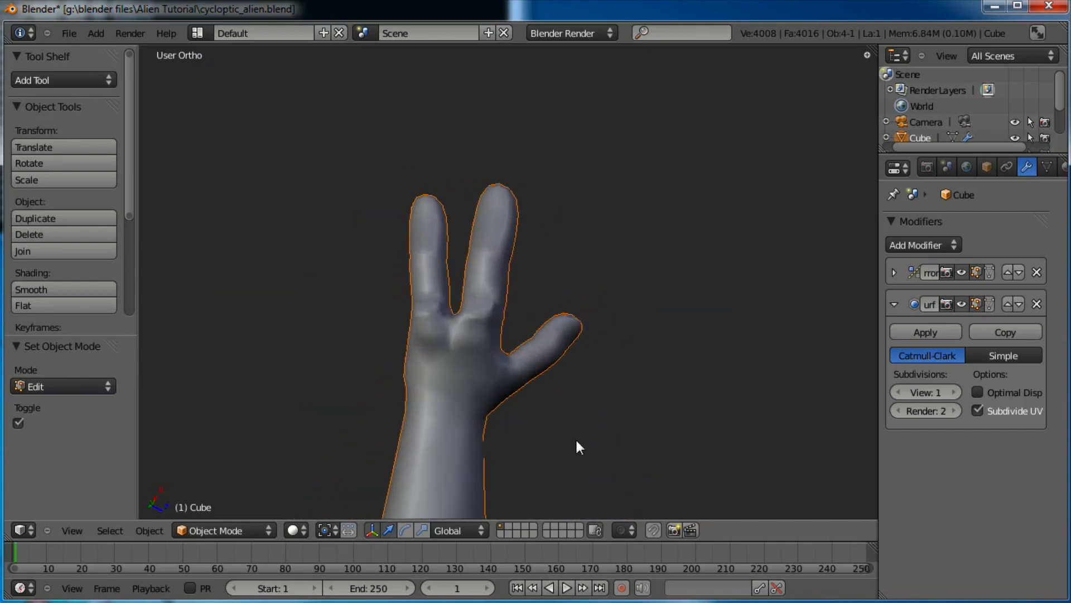
scroll(563, 438, "up", 3)
left_click(223, 529)
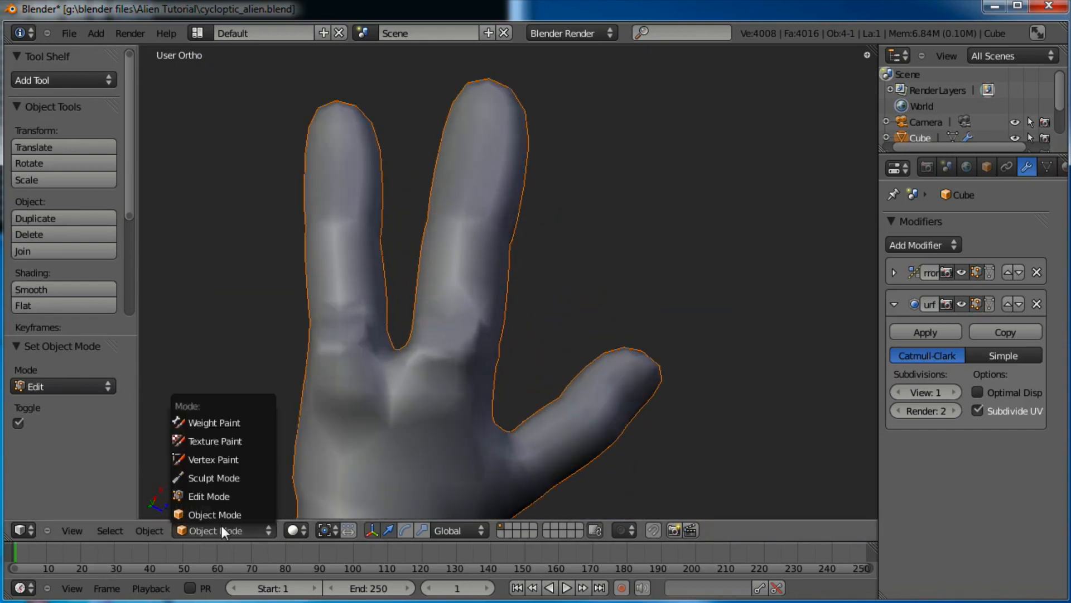
left_click(223, 477)
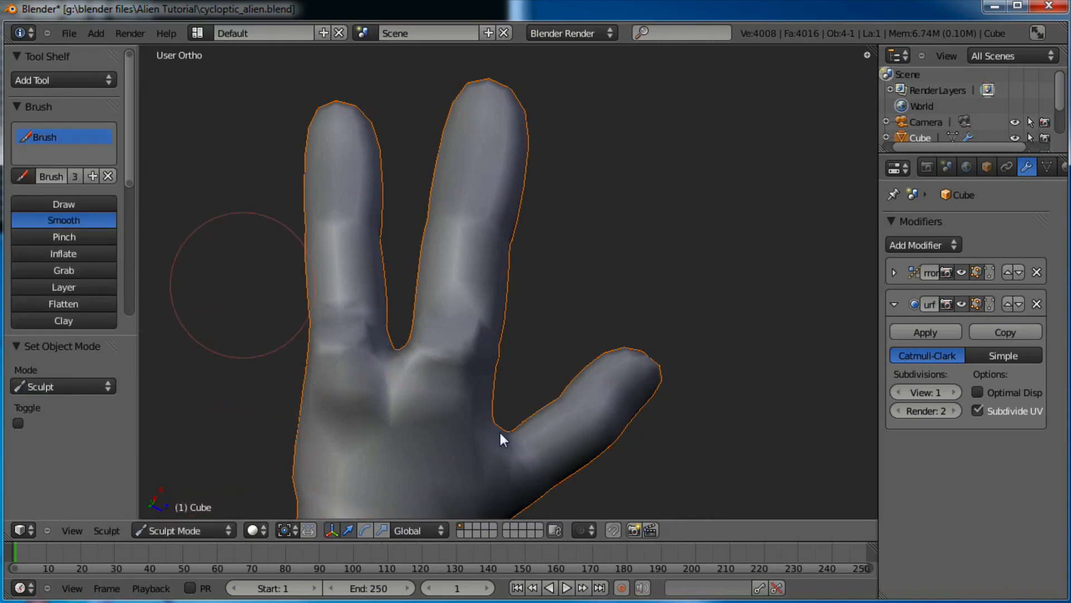
mouse_move(434, 354)
left_mouse_down()
mouse_move(413, 409)
mouse_move(346, 344)
mouse_move(333, 388)
mouse_move(372, 401)
left_mouse_up()
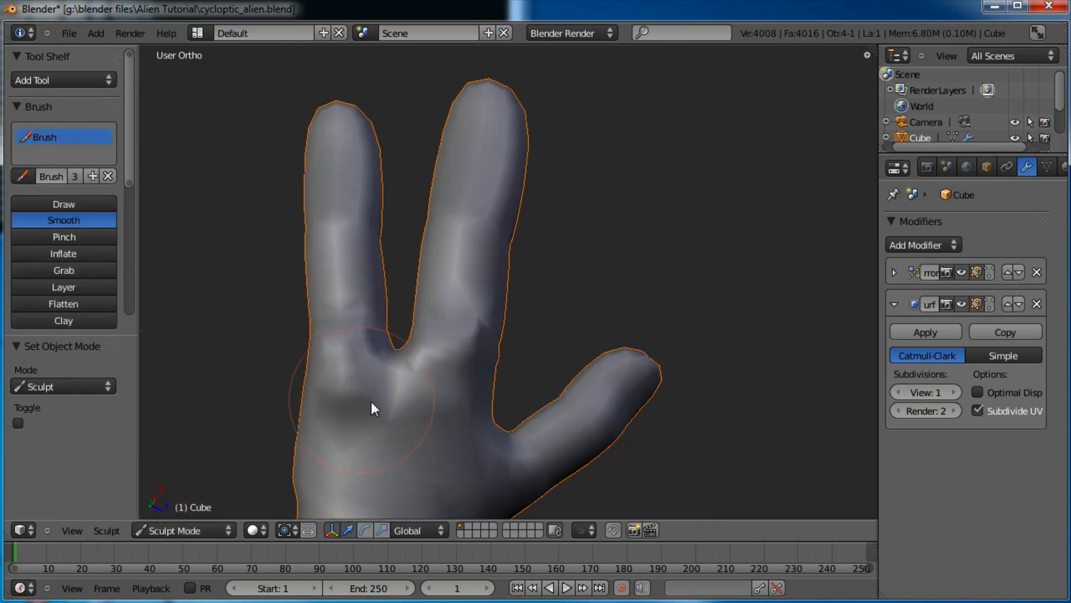
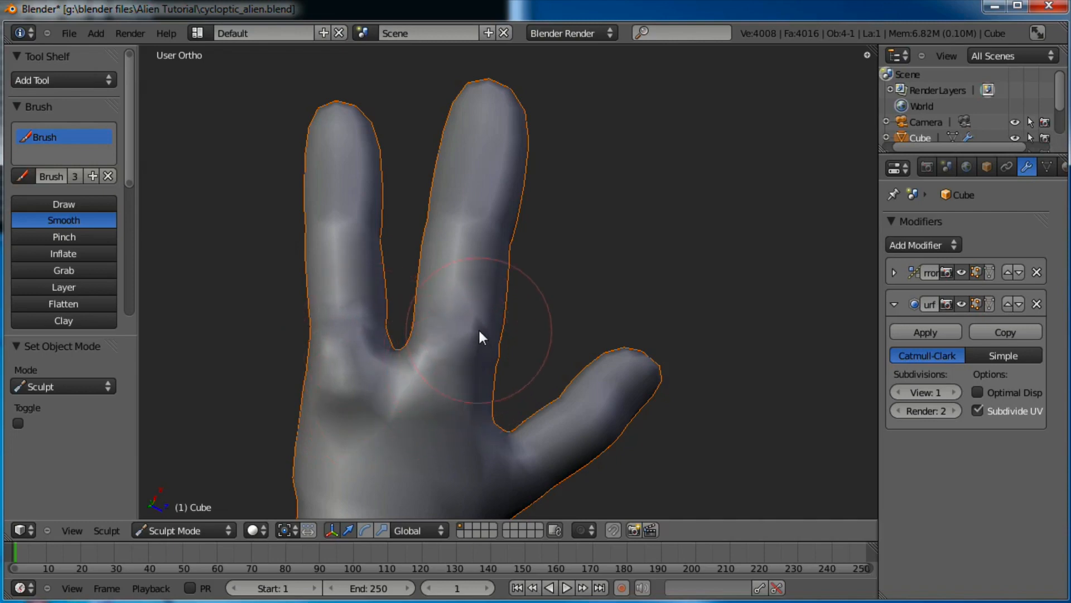
Tilt the view toward the smoothed hand and switch from Sculpt Mode back to Object Mode
scroll(513, 420, "down", 3)
mouse_move(514, 419)
middle_mouse_down()
mouse_move(578, 367)
mouse_move(585, 289)
mouse_move(419, 210)
mouse_move(407, 166)
mouse_move(534, 386)
mouse_move(533, 244)
mouse_move(524, 357)
mouse_move(557, 291)
mouse_move(562, 394)
mouse_move(501, 452)
middle_mouse_up()
left_click(190, 527)
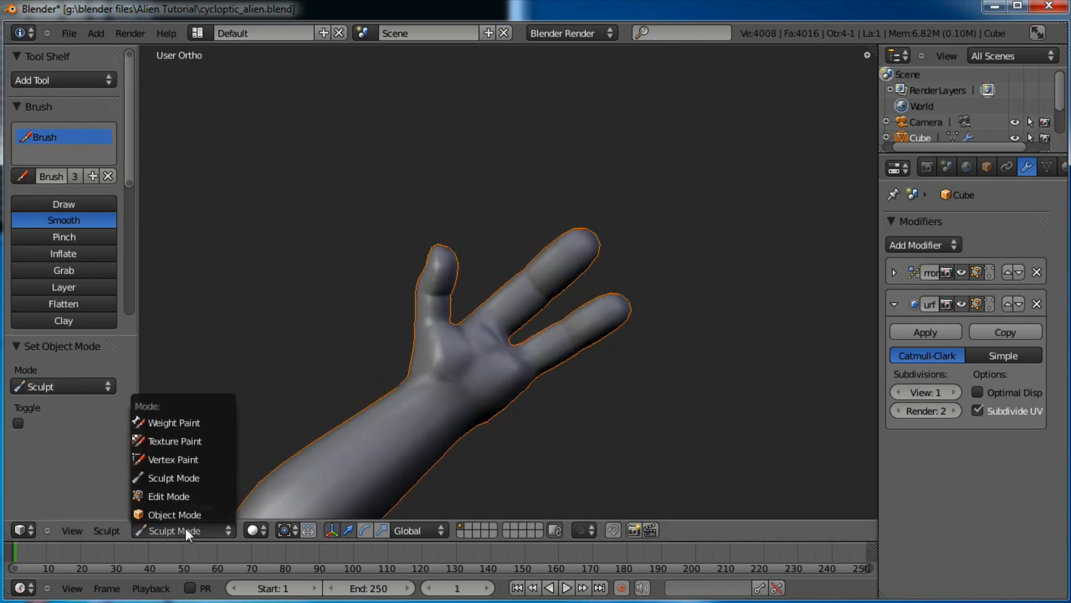
left_click(172, 507)
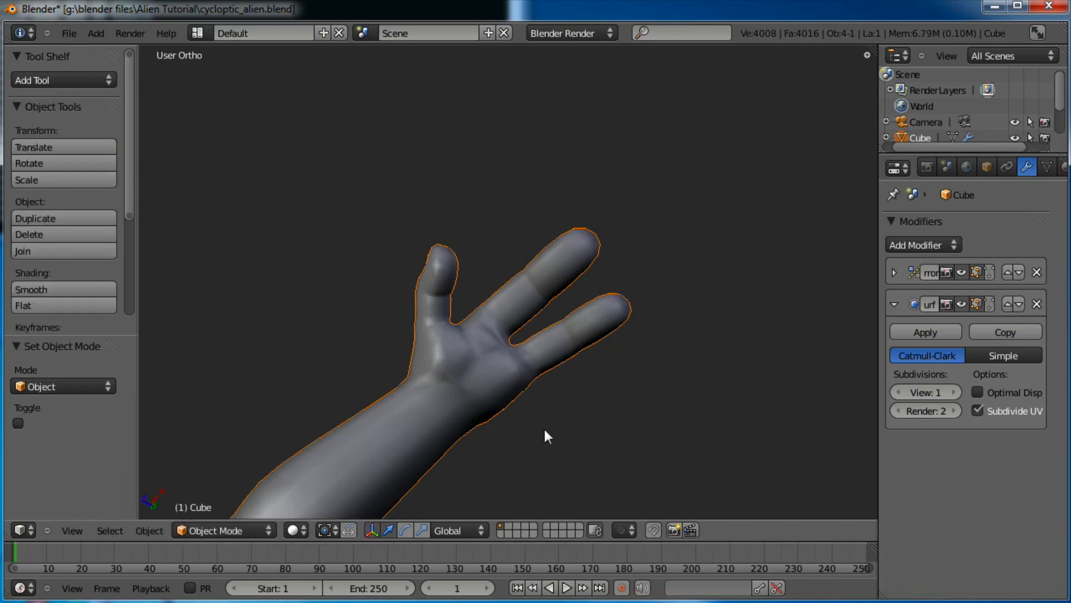
In Edit Mode, box-select the vertices along the palm's lower edge and nudge them twice
scroll(560, 390, "up", 3)
key("Tab")
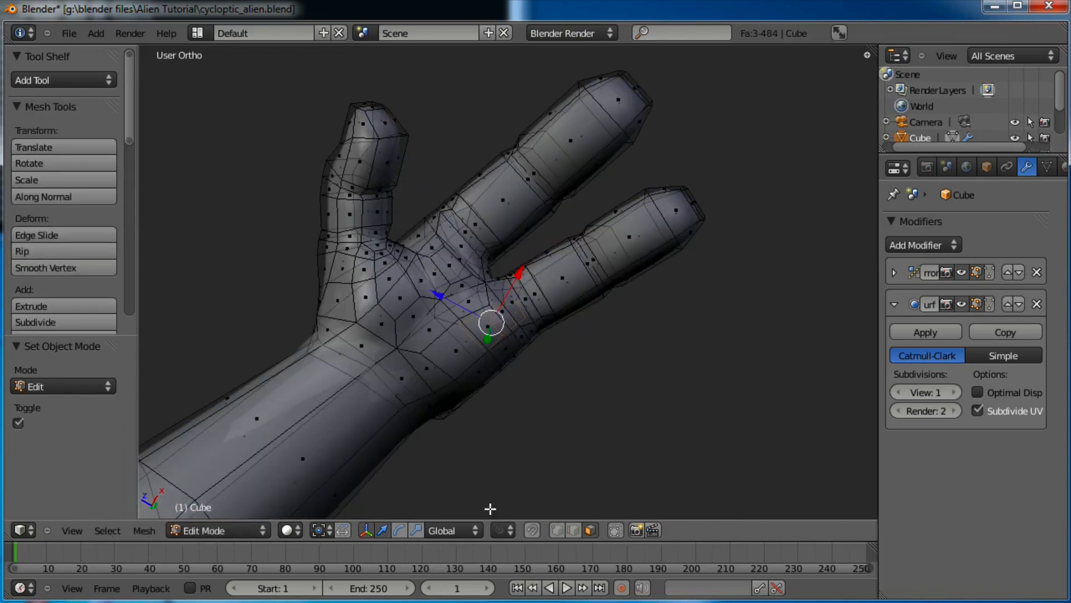
middle_click_drag(475, 283, 493, 354)
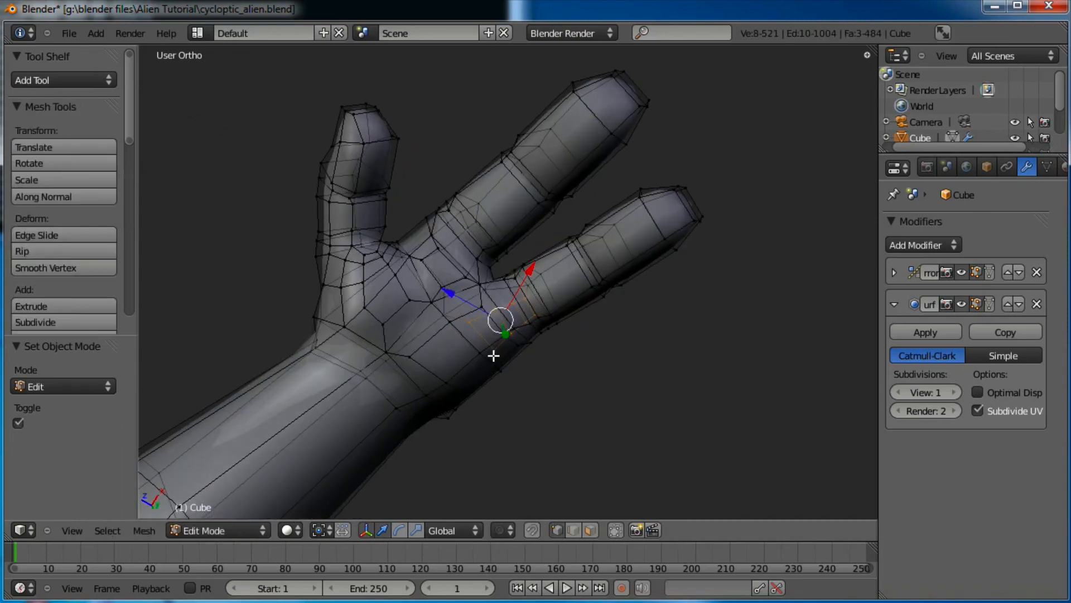
key("a")
key("b")
left_click_drag(436, 437, 438, 437)
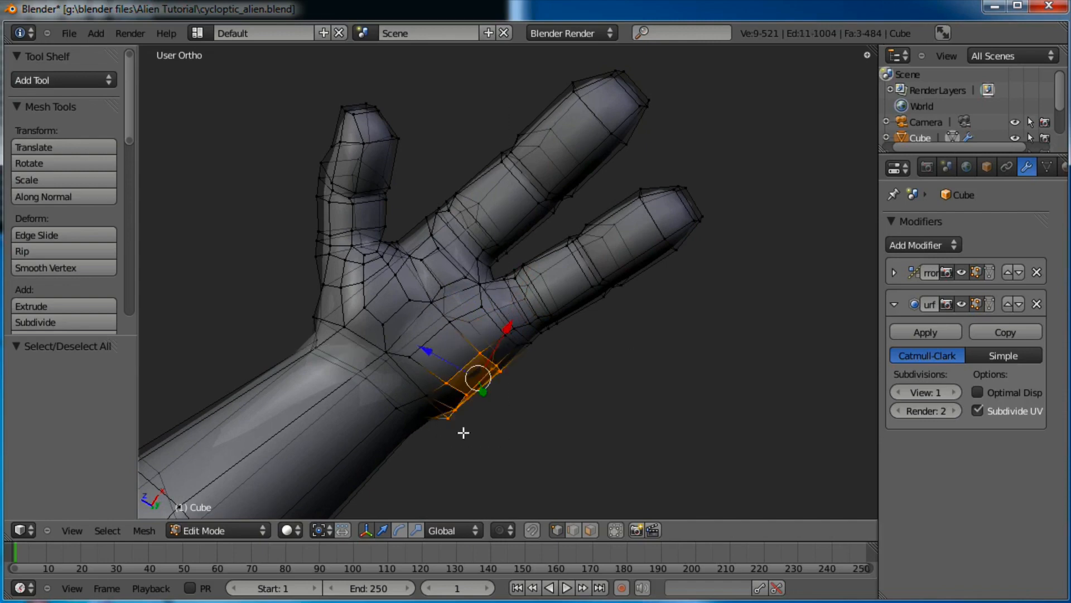
key("g")
left_click(544, 344)
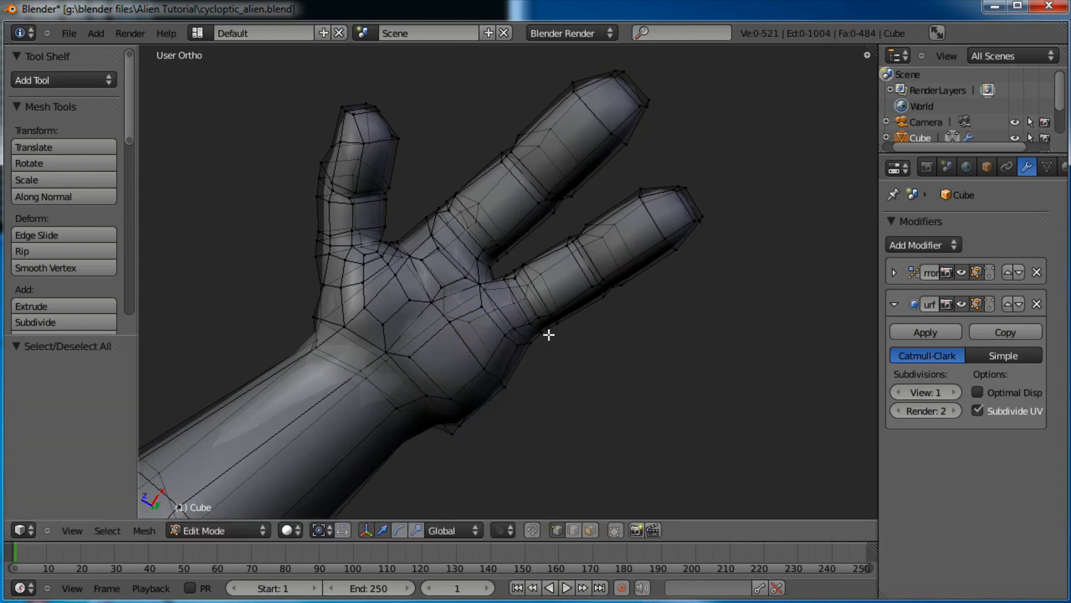
key("g")
left_click(508, 359)
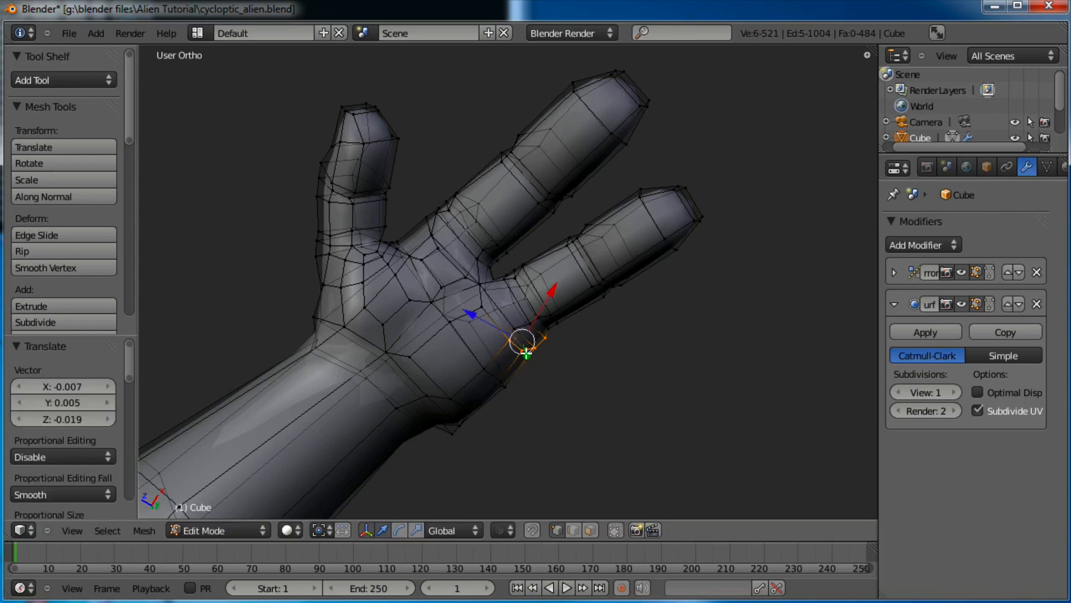
Box-select and move the vertices at the finger base, then leave Edit Mode
key("a")
key("b")
left_click_drag(523, 323, 508, 334)
key("g")
left_click(516, 336)
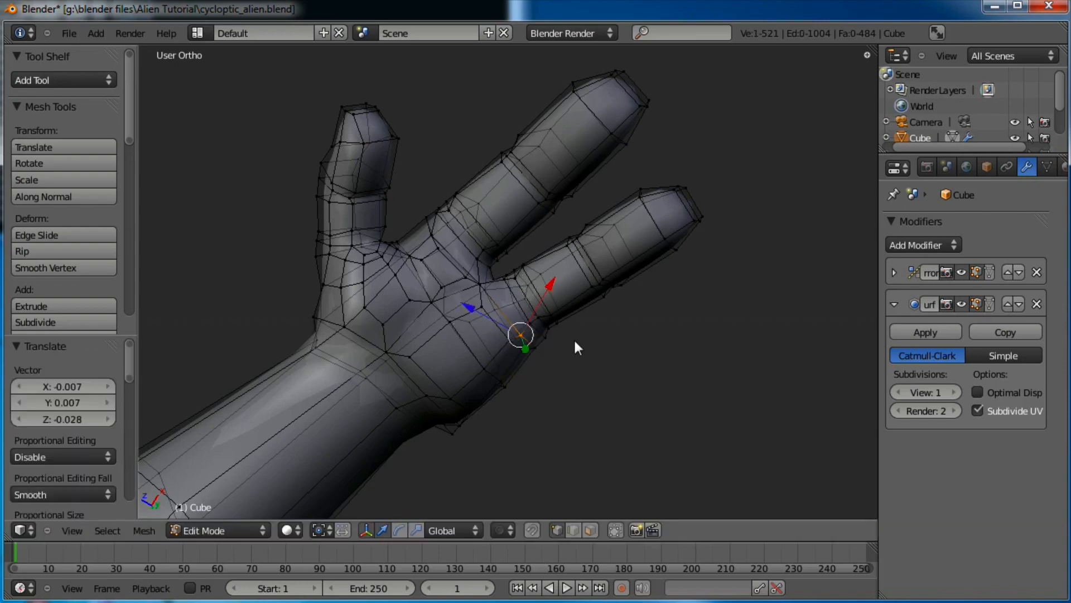
key("Tab")
Reposition a single knuckle vertex in two moves and return to Object Mode
middle_click_drag(529, 374, 679, 383)
scroll(519, 346, "up", 5)
key("Tab")
right_click(473, 303)
key("g")
left_click(514, 363)
key("g")
left_click(615, 287)
key("Tab")
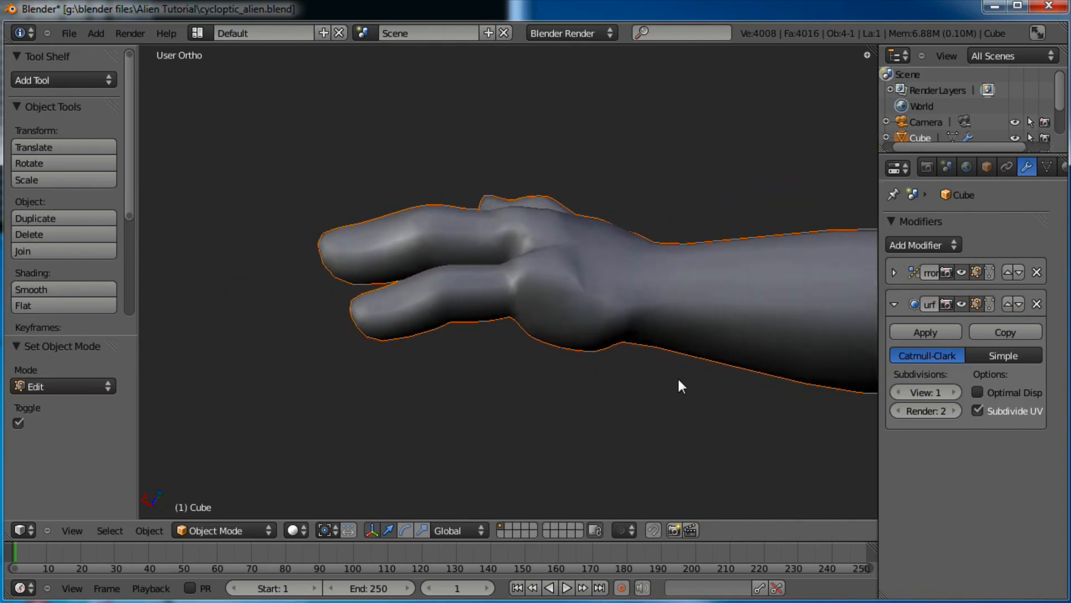
Raise the Subdivision Surface viewport level to 2 and centre the hand in view
left_click(953, 391)
middle_click_drag(670, 312, 524, 322)
scroll(524, 319, "up", 5)
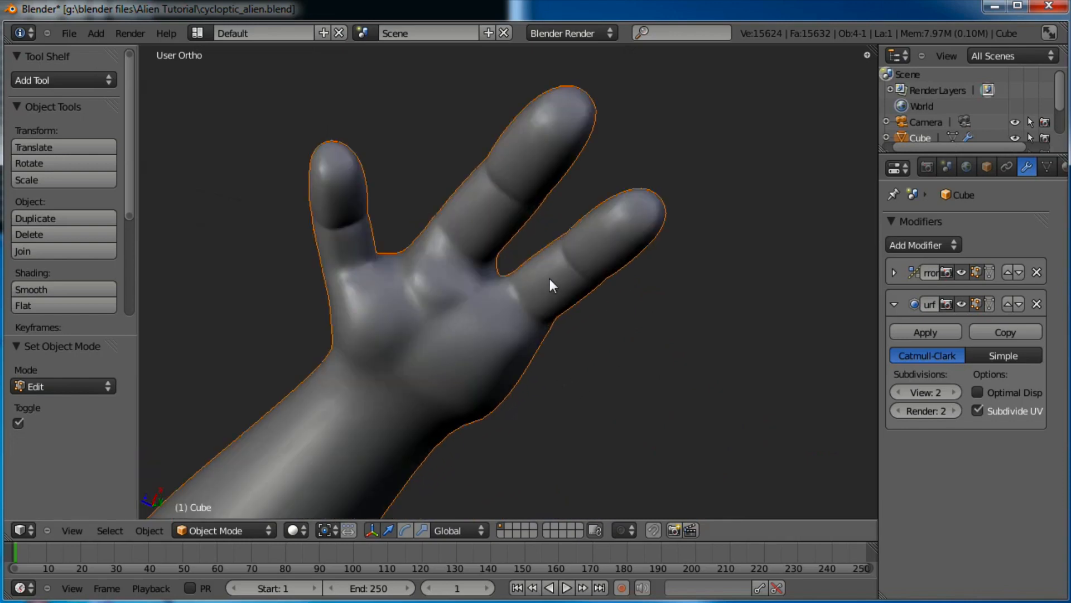
middle_click_drag(550, 279, 662, 322, "shift")
In Sculpt Mode, use the Grab brush to pull the palm up between the fingers
left_click(236, 530)
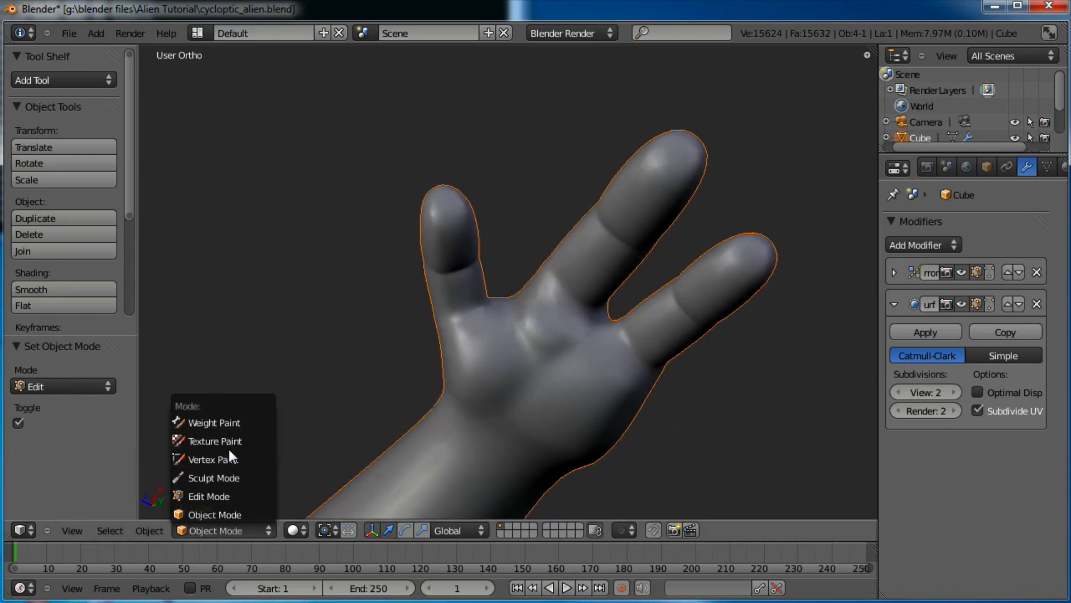
left_click(223, 476)
mouse_move(469, 335)
middle_mouse_down()
mouse_move(490, 334)
mouse_move(504, 290)
middle_mouse_up()
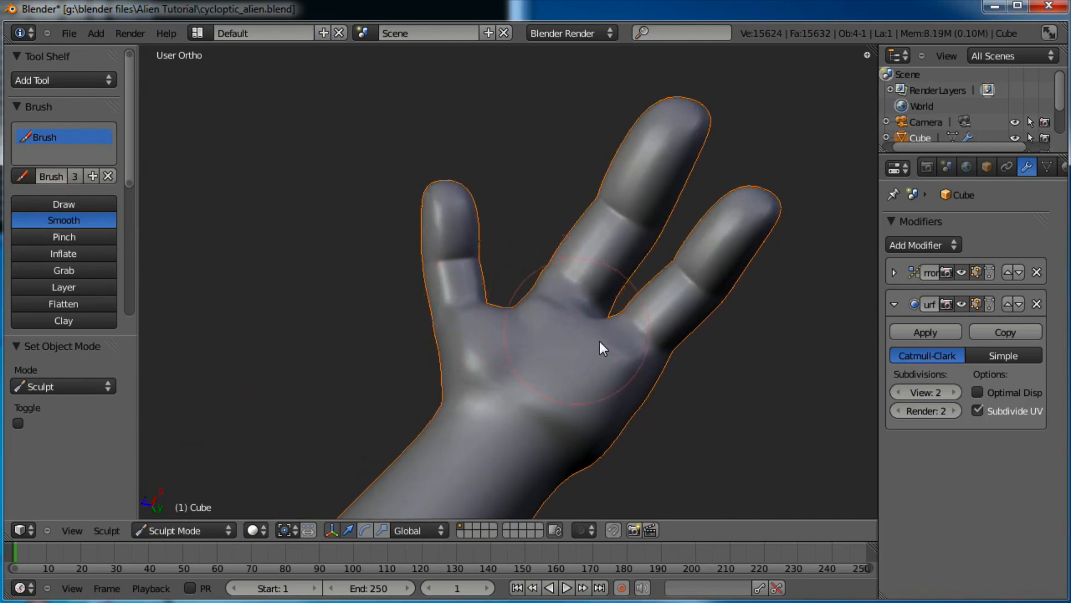
left_click(64, 270)
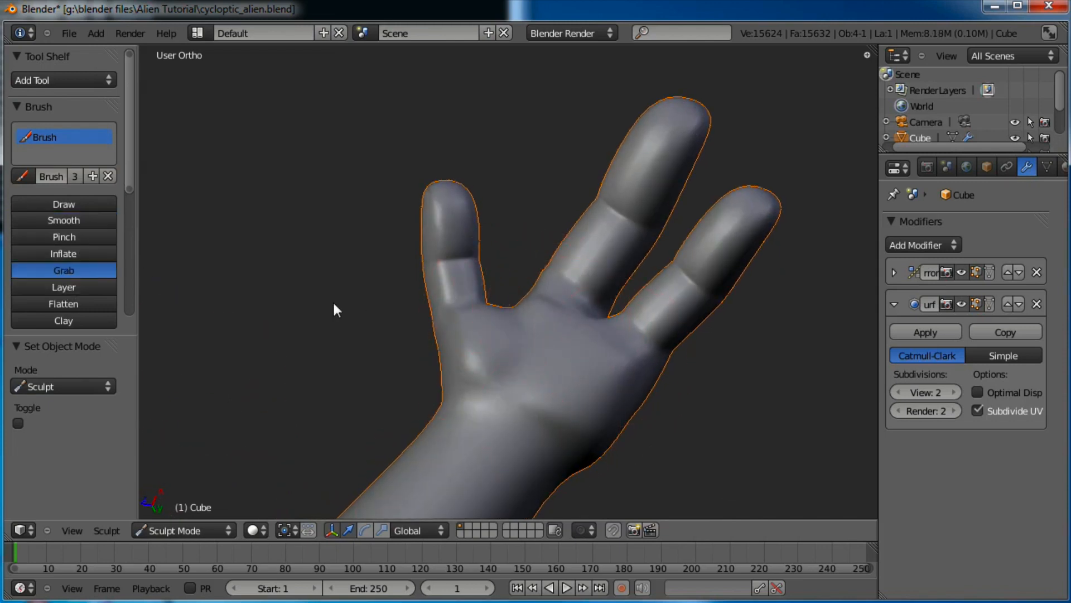
scroll(538, 316, "up", 2)
left_click_drag(570, 320, 588, 299)
middle_click_drag(612, 329, 542, 324)
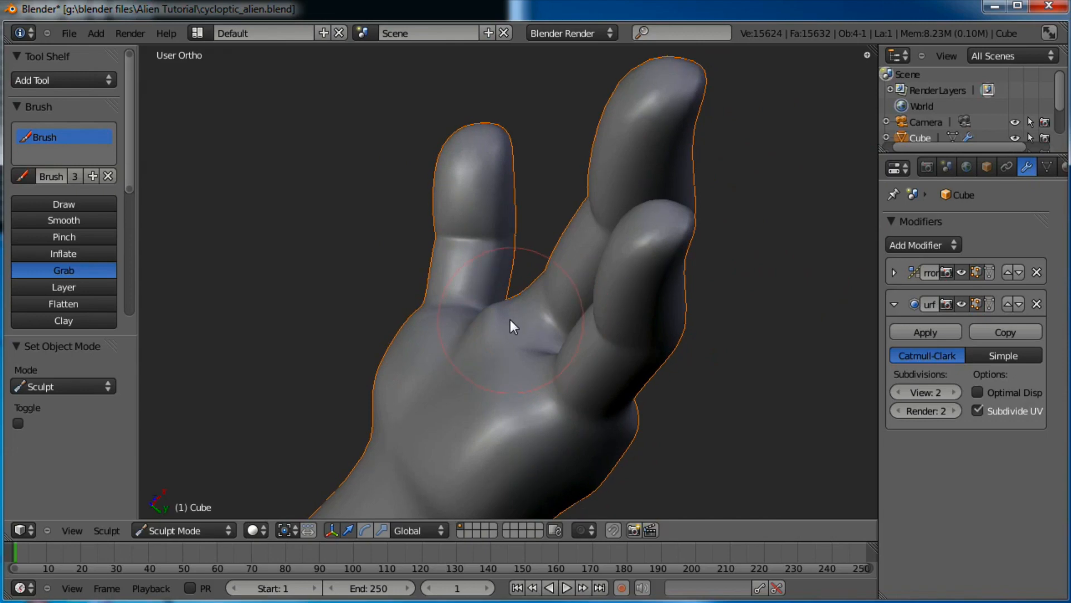
left_click_drag(521, 316, 527, 307)
mouse_move(518, 313)
middle_mouse_down()
mouse_move(568, 332)
mouse_move(681, 299)
mouse_move(699, 320)
mouse_move(641, 398)
mouse_move(593, 298)
middle_mouse_up()
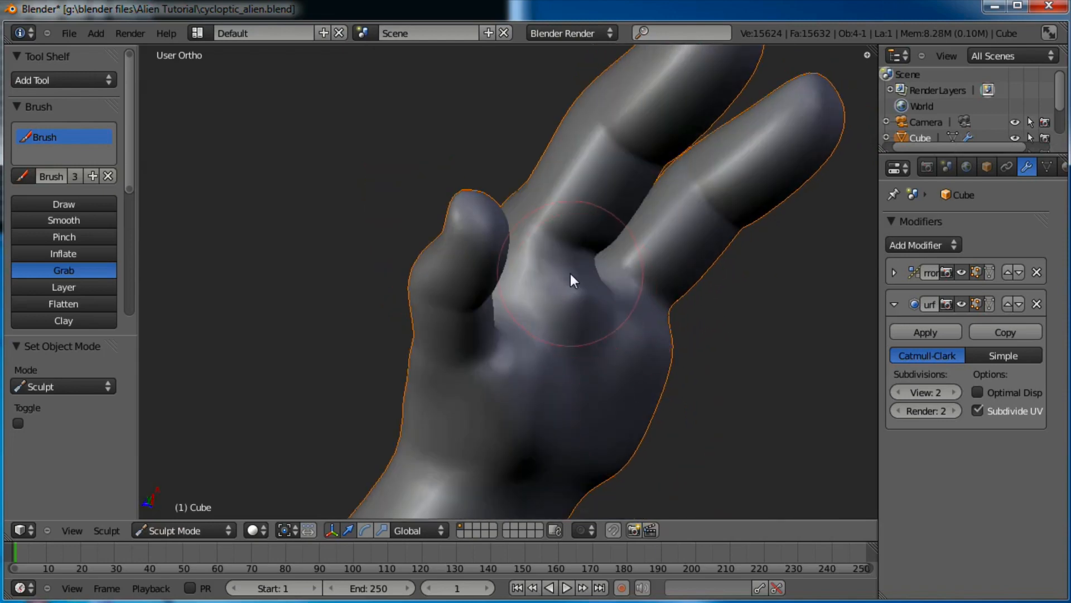
In Edit Mode, move three vertices at the thumb joint to smooth its shape
key("Tab")
scroll(625, 310, "up", 5)
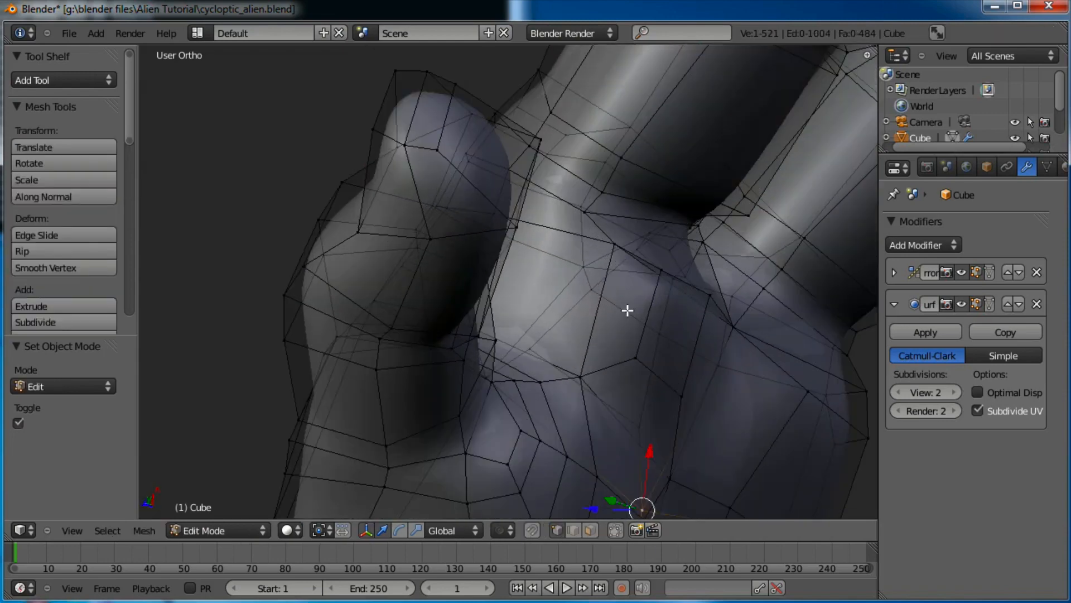
middle_click_drag(610, 281, 568, 283)
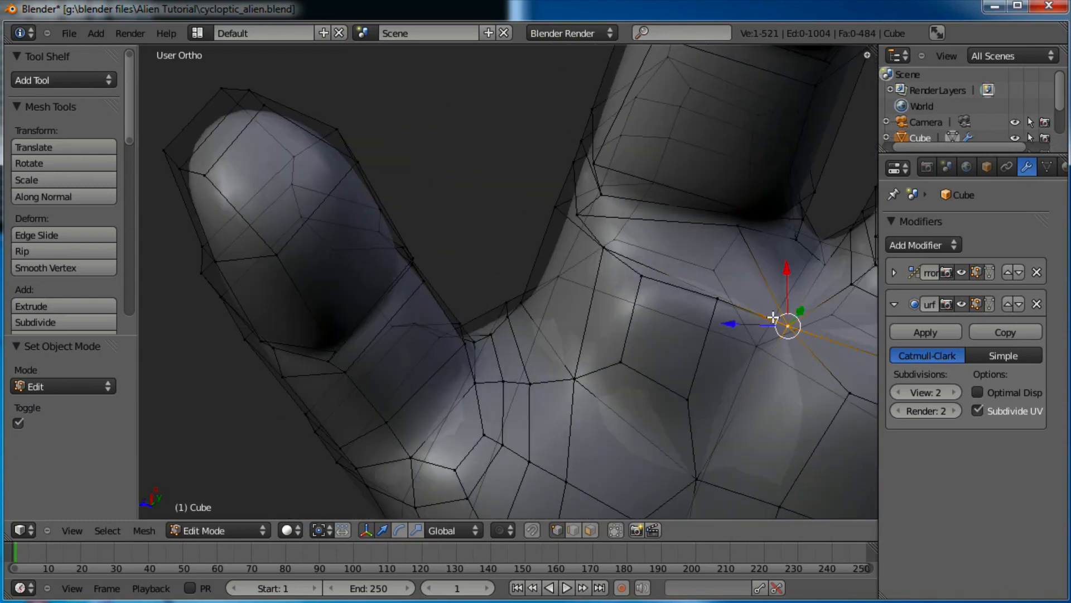
key("g")
left_click(792, 264)
right_click(584, 214)
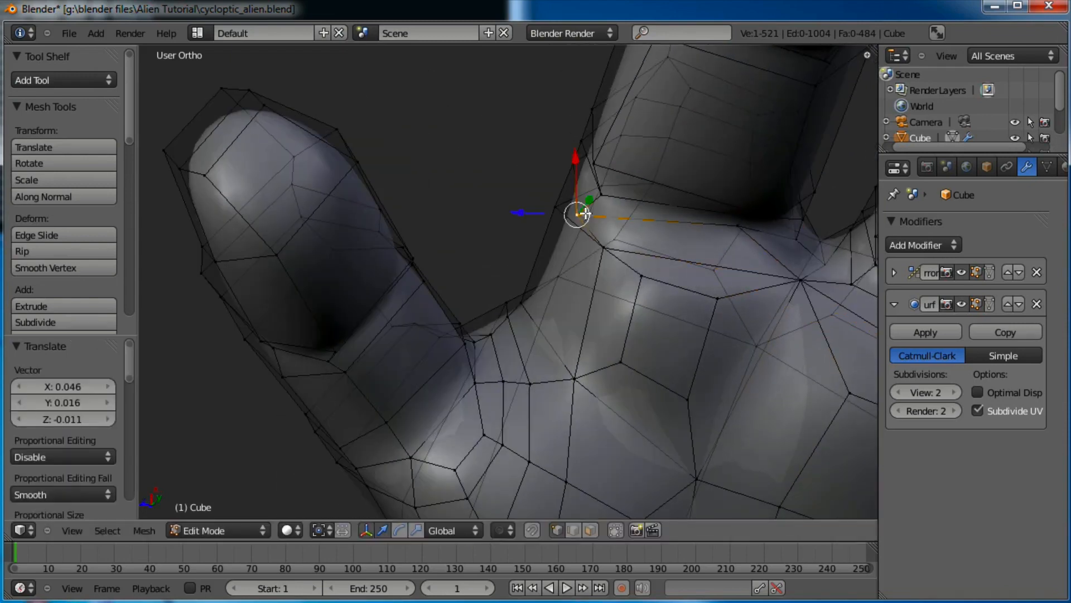
key("g")
left_click(598, 200)
right_click(605, 244)
key("g")
left_click(586, 233)
Adjust three more vertices where the thumb meets the palm, then return to Object Mode
right_click(658, 284)
key("g")
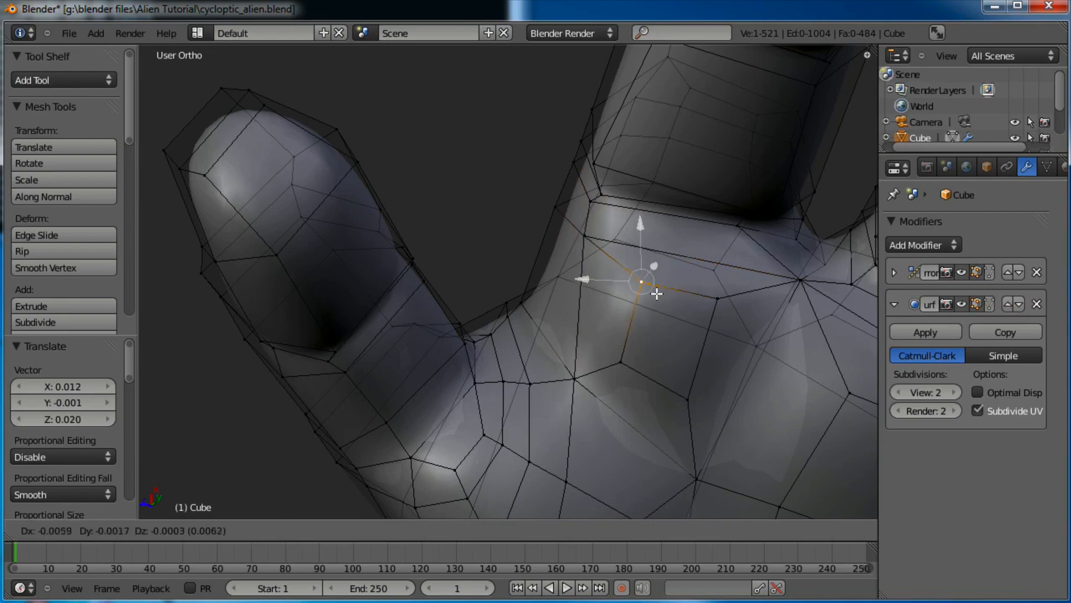
left_click(651, 313)
right_click(718, 297)
key("g")
left_click(703, 315)
right_click(621, 362)
key("g")
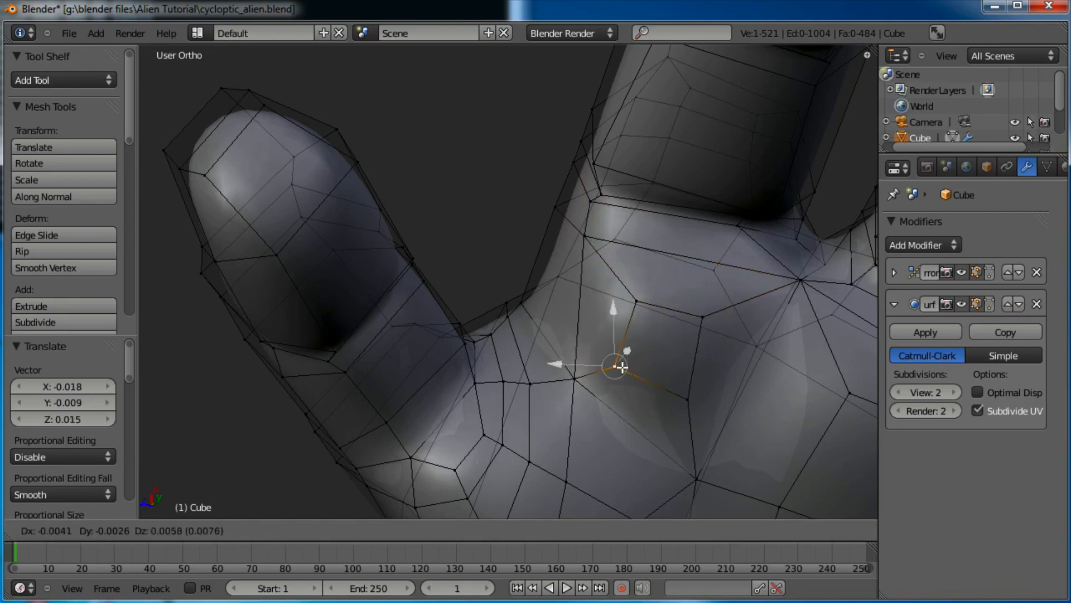
left_click(683, 393)
key("Tab")
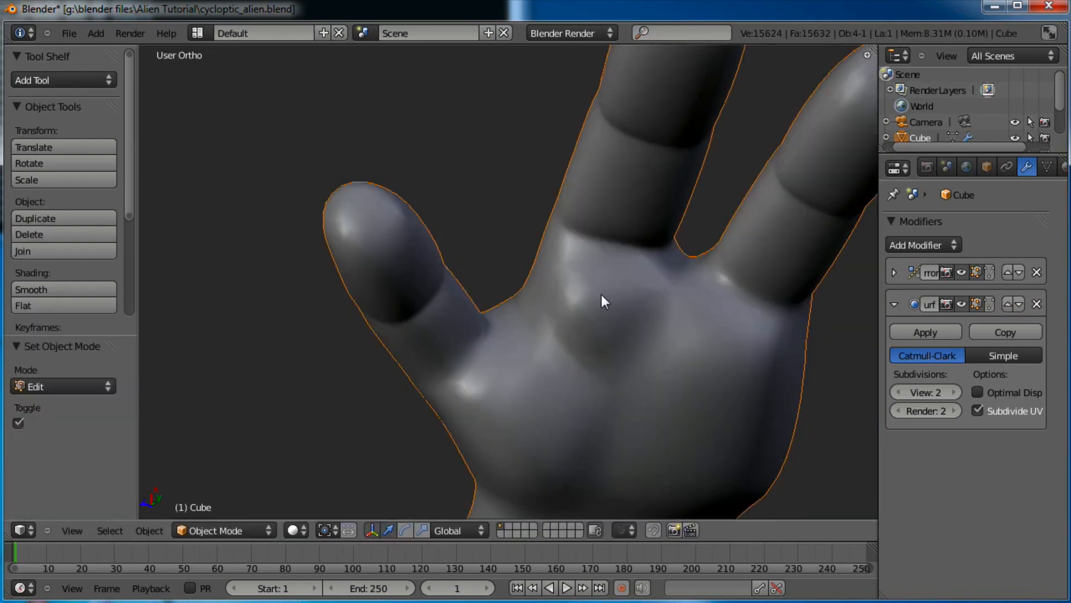
middle_click_drag(602, 295, 605, 347)
Select the upward-pointing finger plus two edge loops at its base, and set Proportional Editing On
key("Tab")
middle_click_drag(664, 216, 641, 249)
key("a")
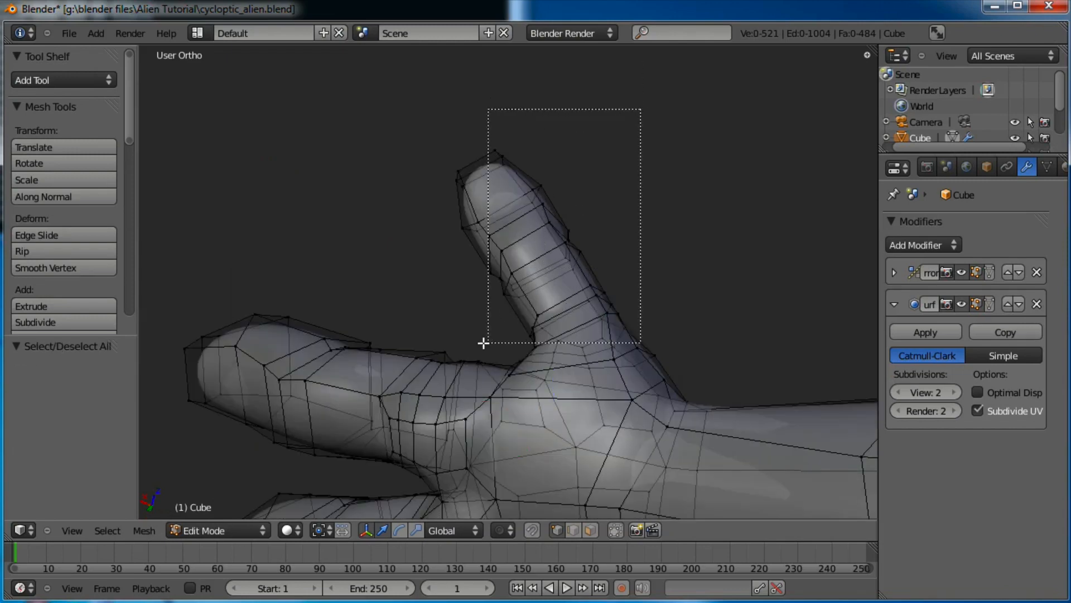
left_click_drag(449, 347, 449, 346)
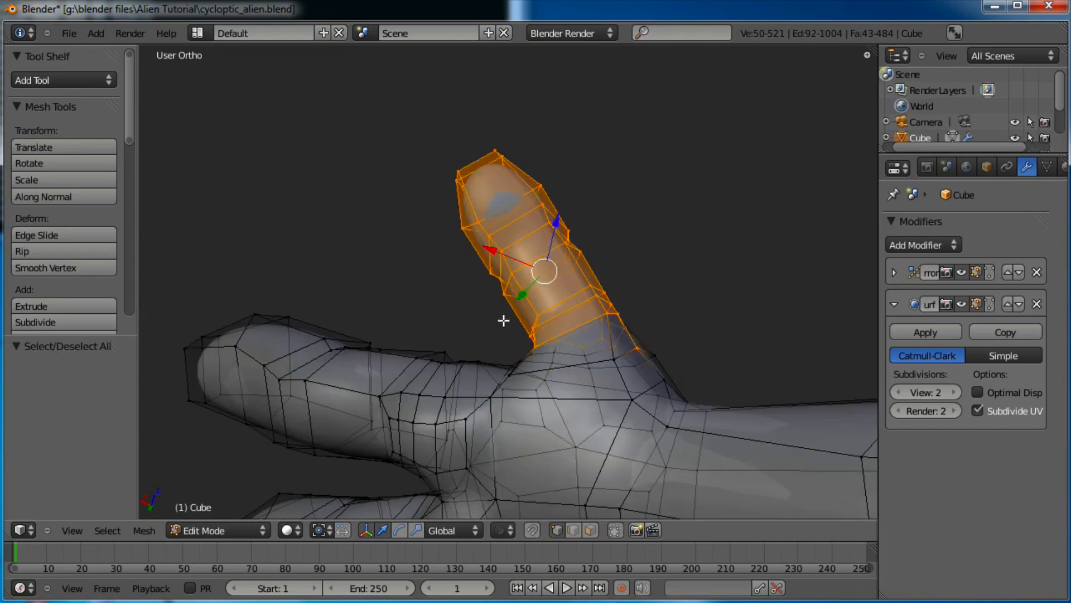
right_click(599, 356, "alt+shift")
middle_click_drag(605, 352, 634, 328)
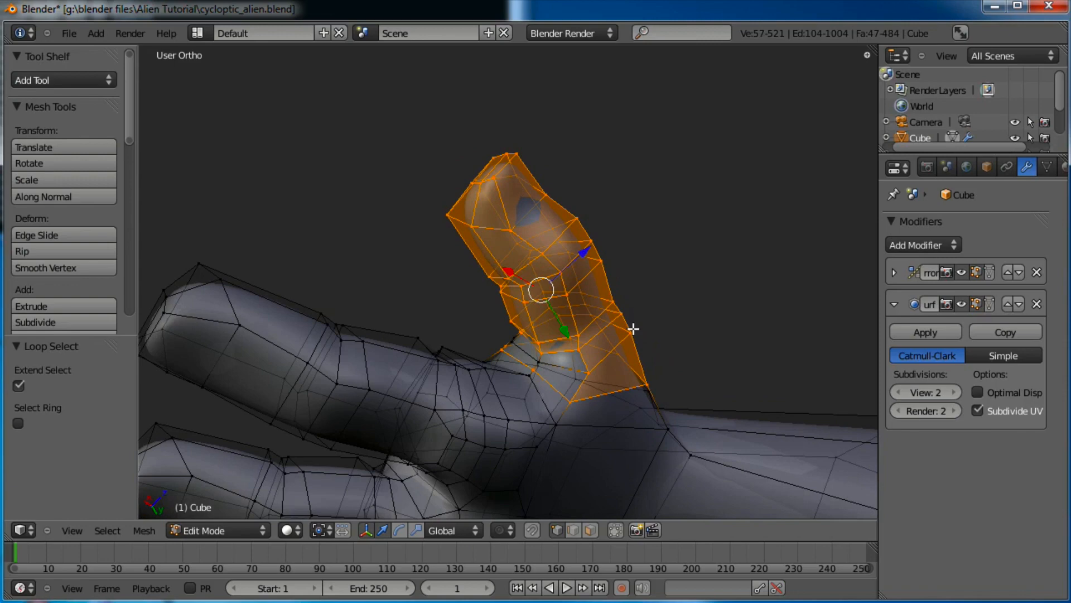
right_click(551, 364, "alt+shift")
middle_click_drag(432, 245, 603, 291)
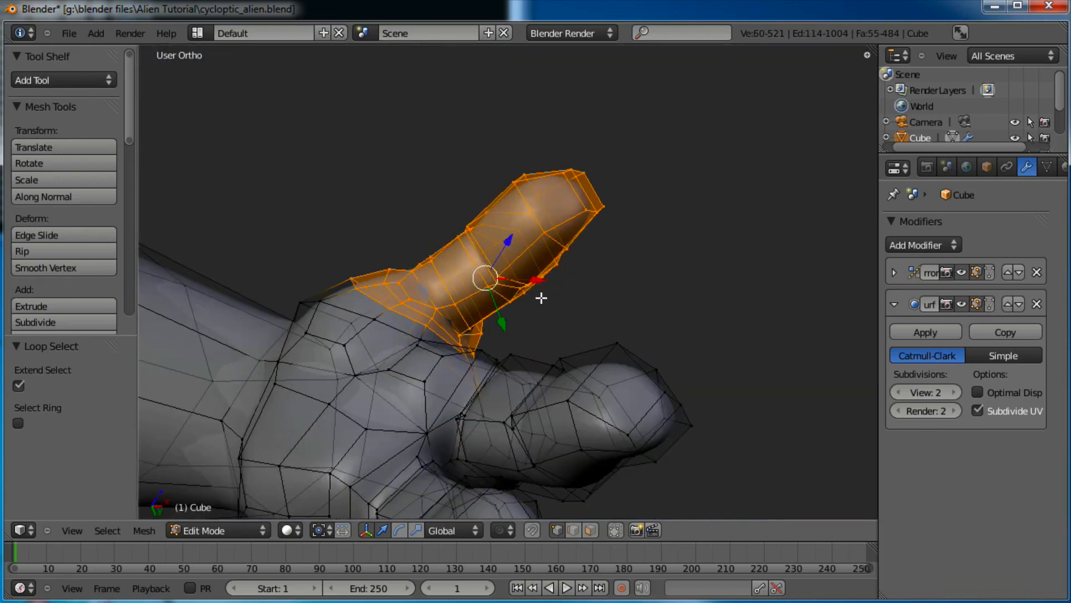
left_click(507, 530)
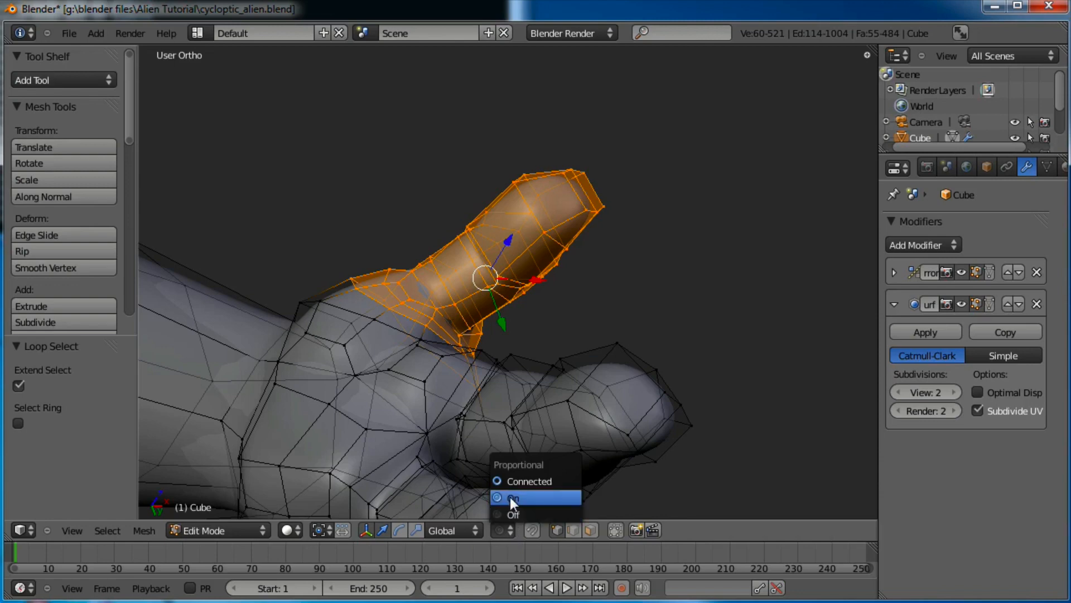
left_click(528, 496)
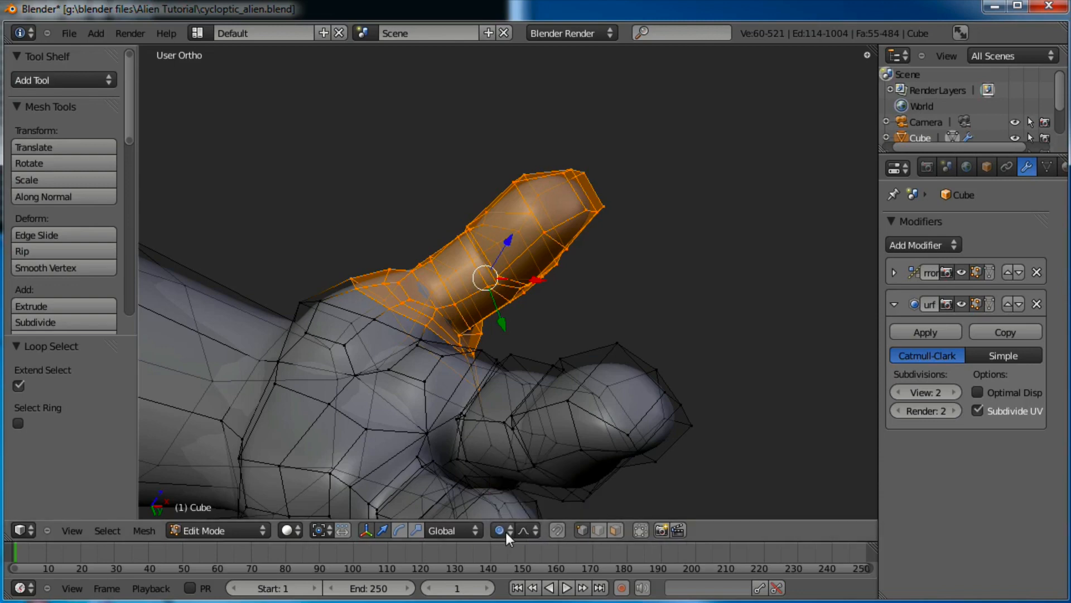
Try moving the selected thumb with proportional editing, cancelling both attempts without changes
middle_click_drag(620, 306, 528, 288)
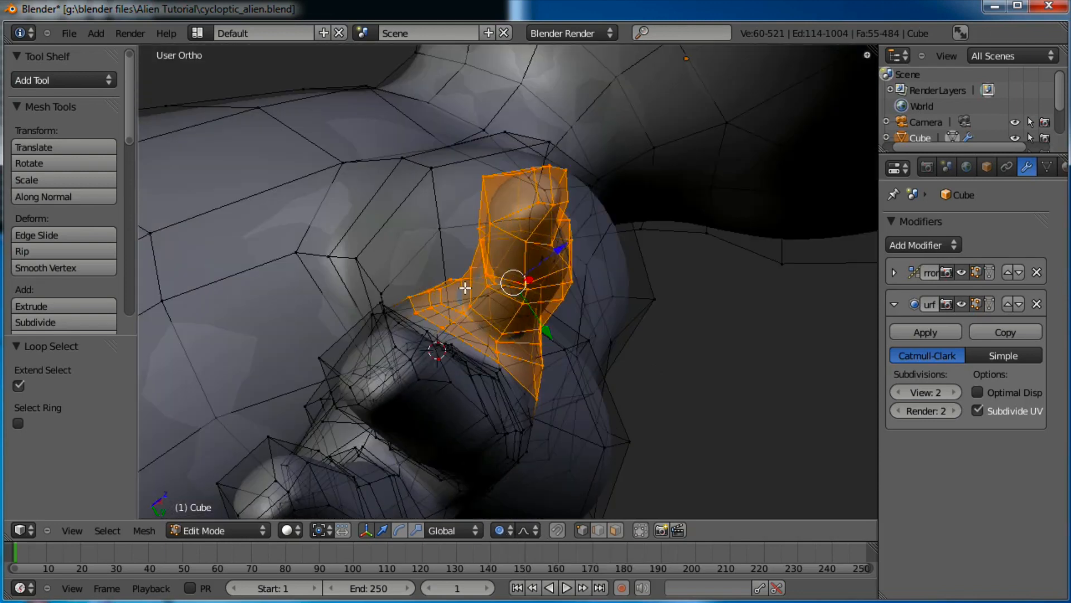
left_click_drag(544, 330, 545, 330)
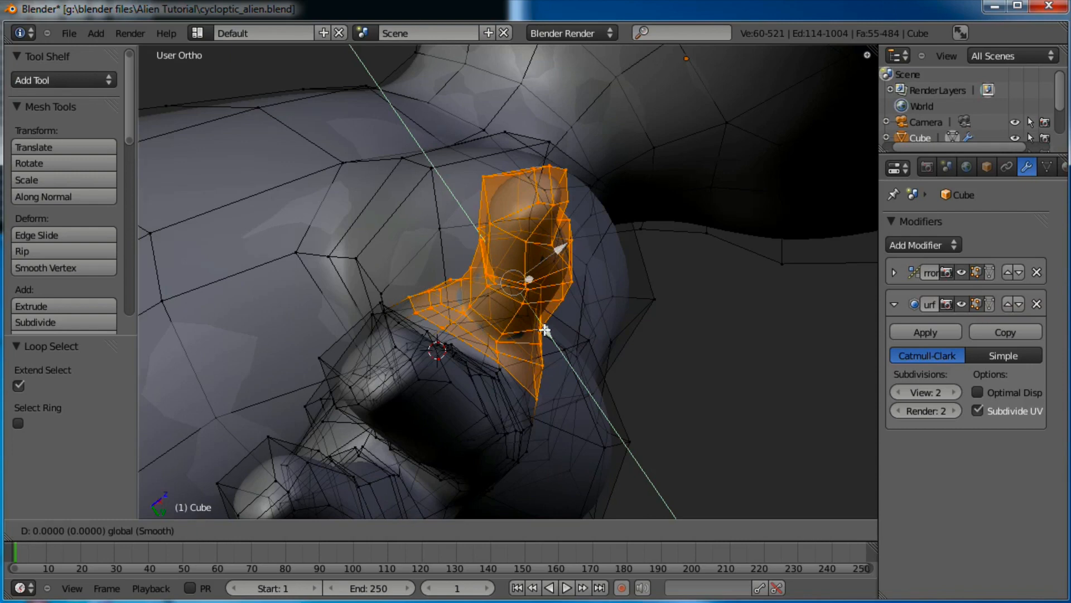
scroll(545, 330, "up", 8)
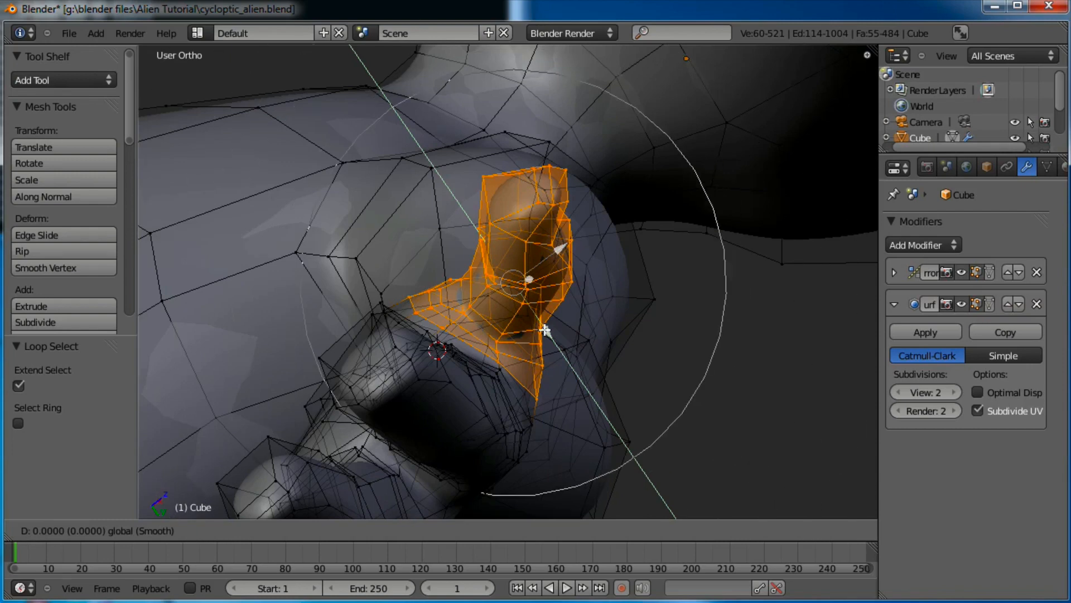
scroll(545, 330, "down", 3)
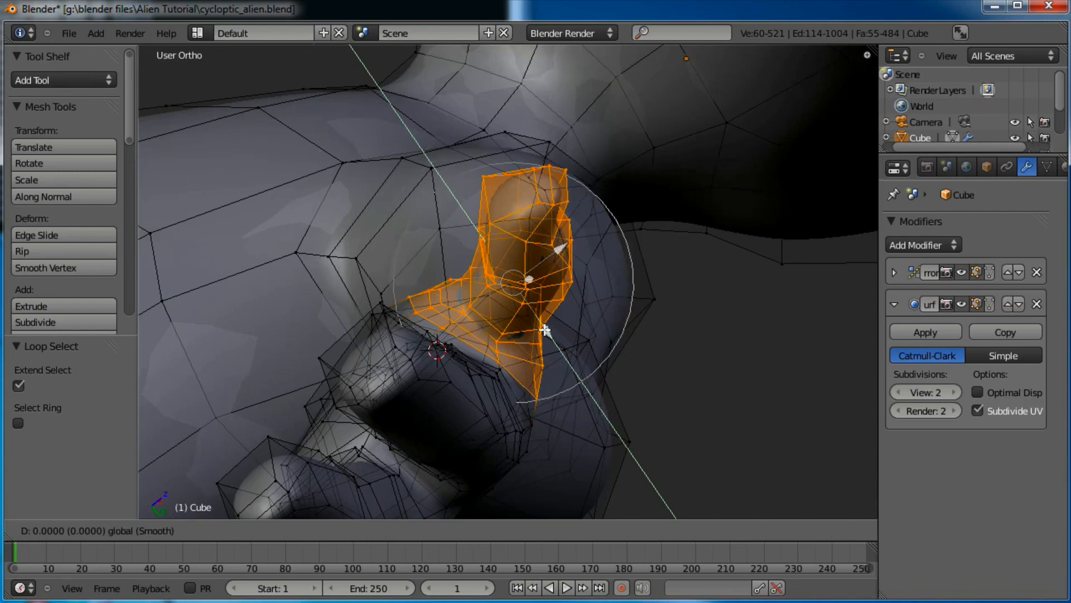
scroll(544, 330, "up", 1)
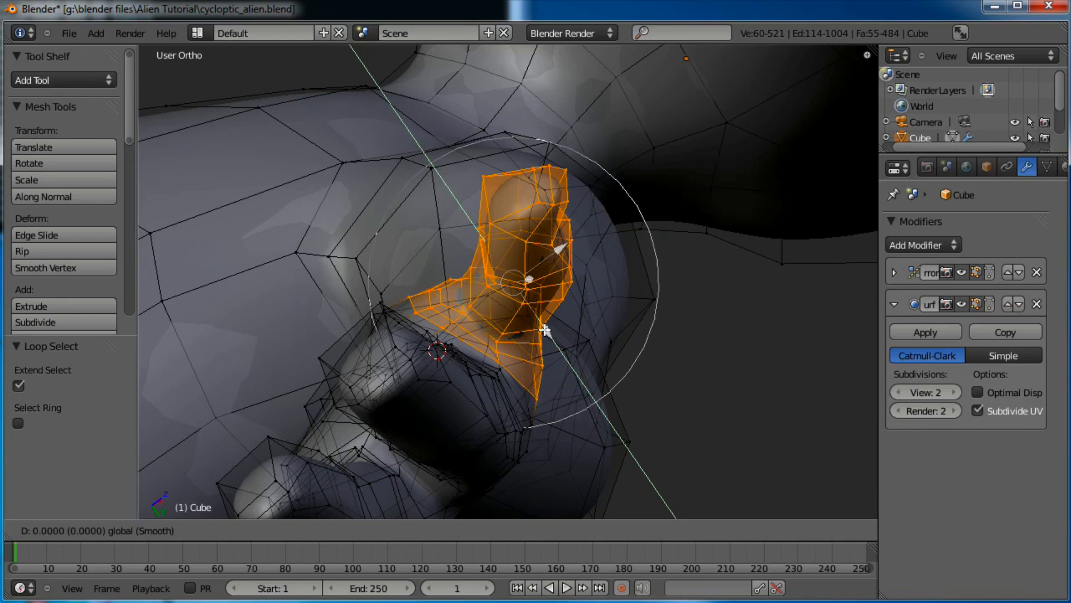
left_click(545, 330)
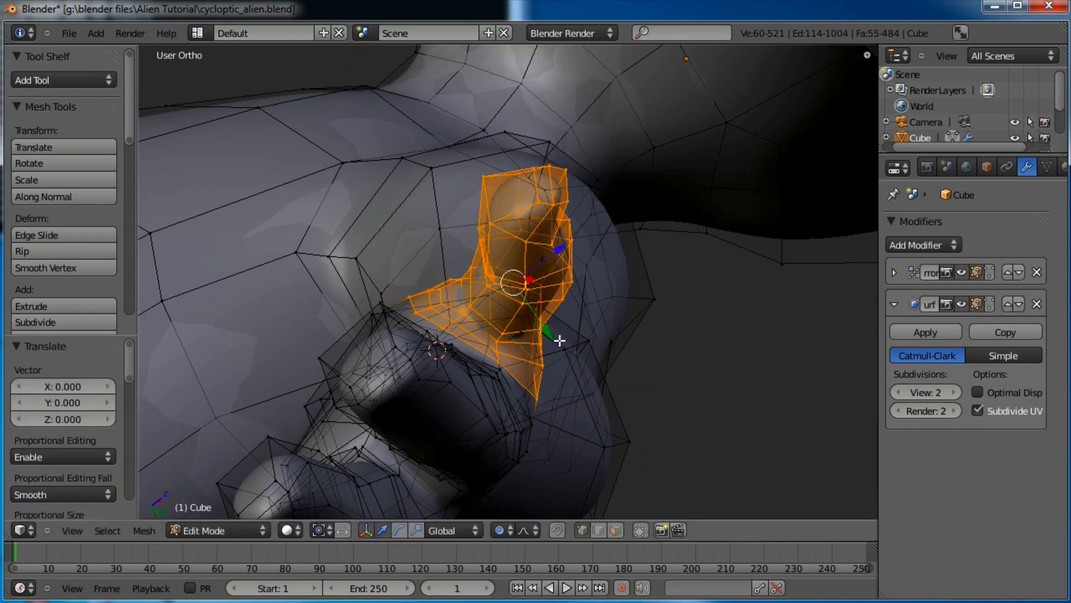
middle_click_drag(560, 341, 450, 316)
middle_click_drag(442, 389, 689, 282)
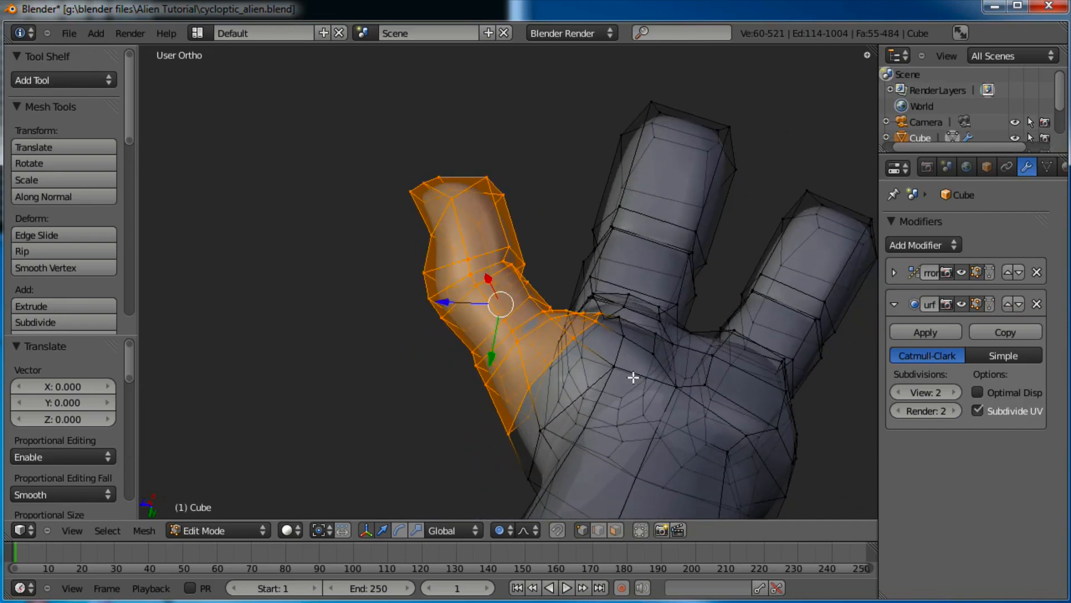
key("g")
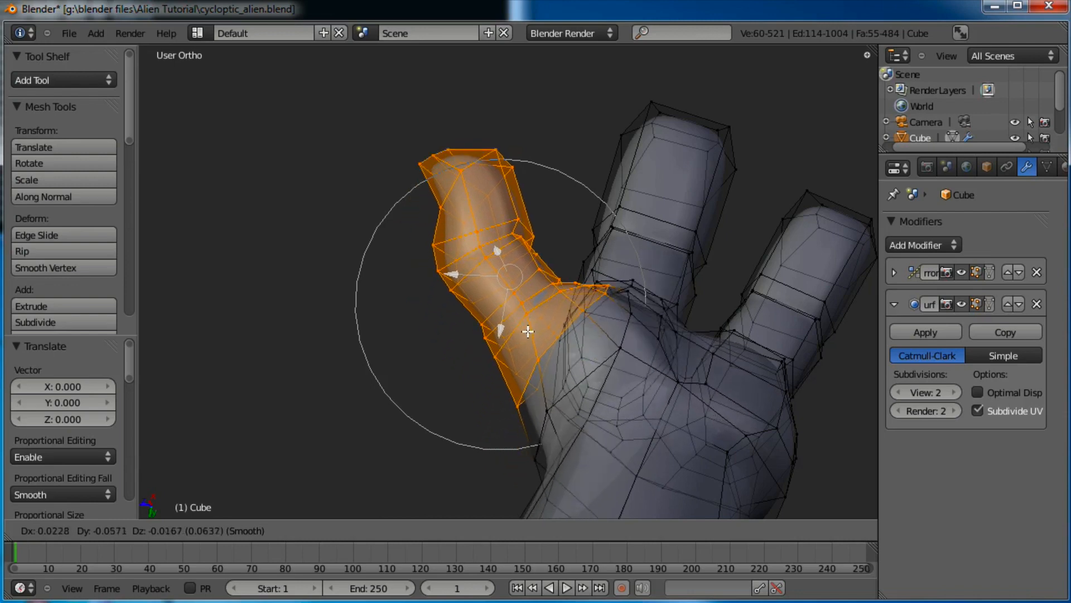
right_click(511, 382)
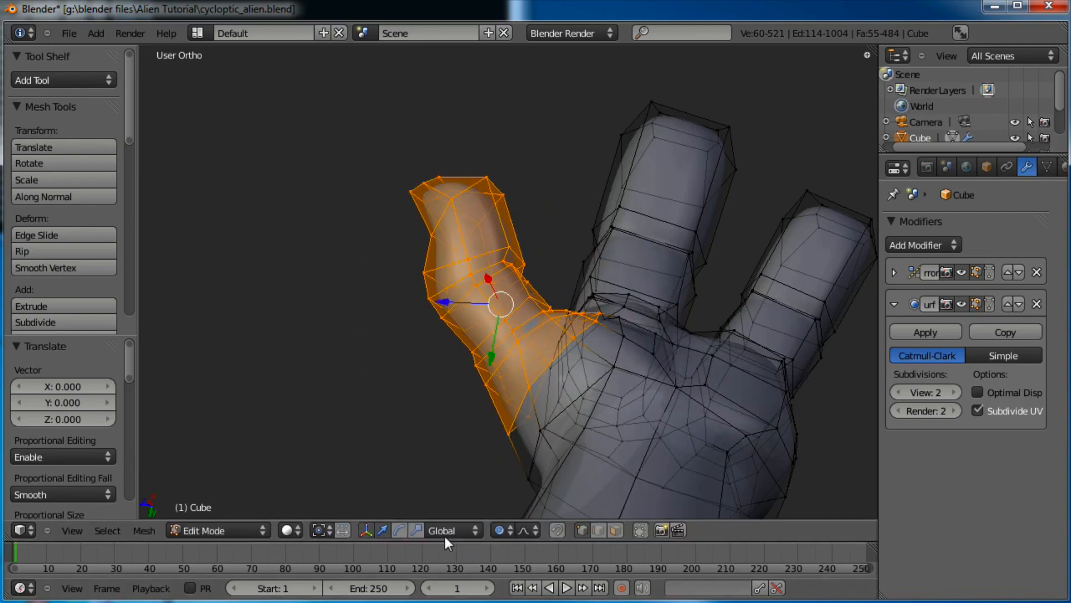
Switch Proportional Editing to Connected and shift the thumb with a soft falloff
left_click(500, 530)
left_click(504, 517)
key("g")
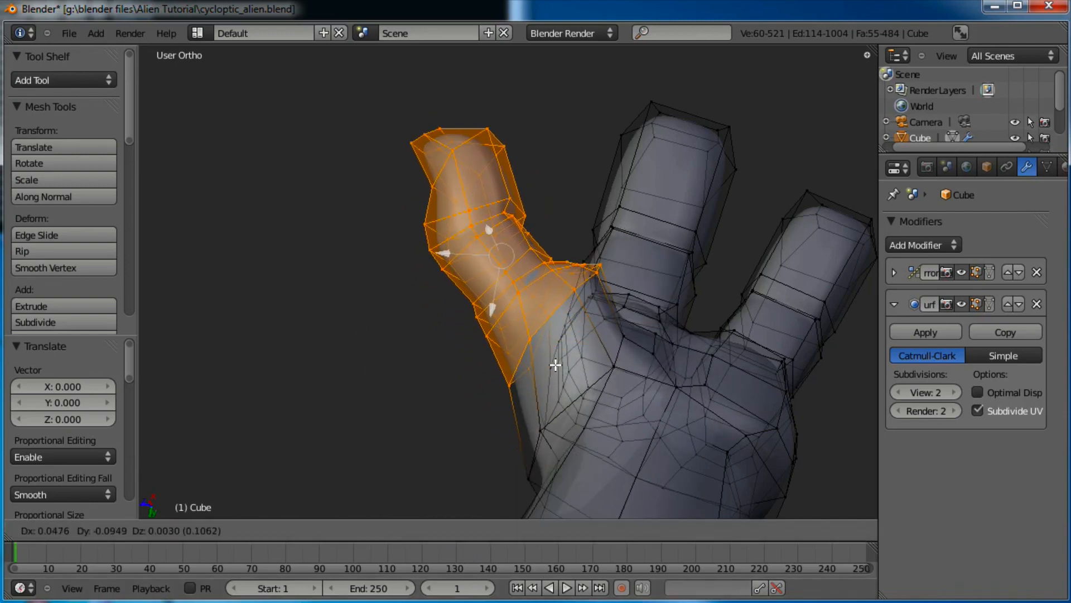
right_click(545, 422)
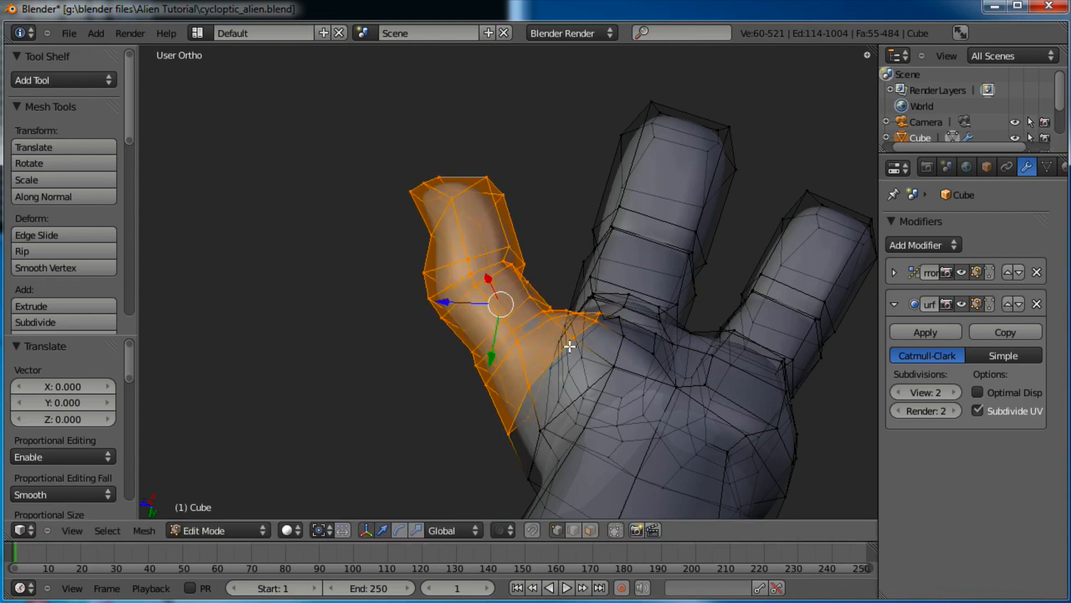
left_click(507, 530)
left_click(514, 483)
key("g")
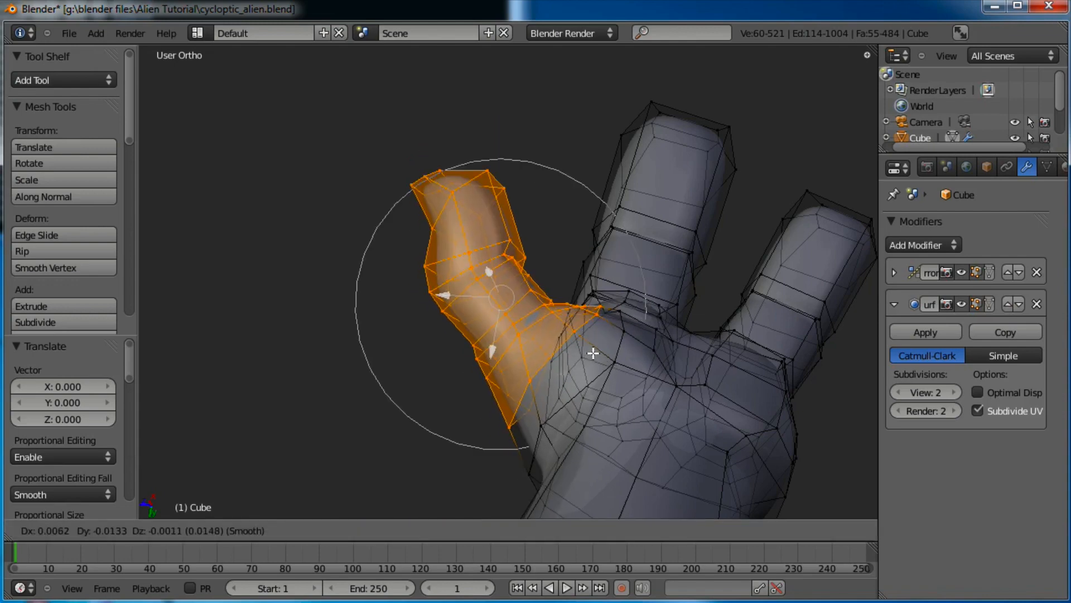
left_click(596, 352)
key("g")
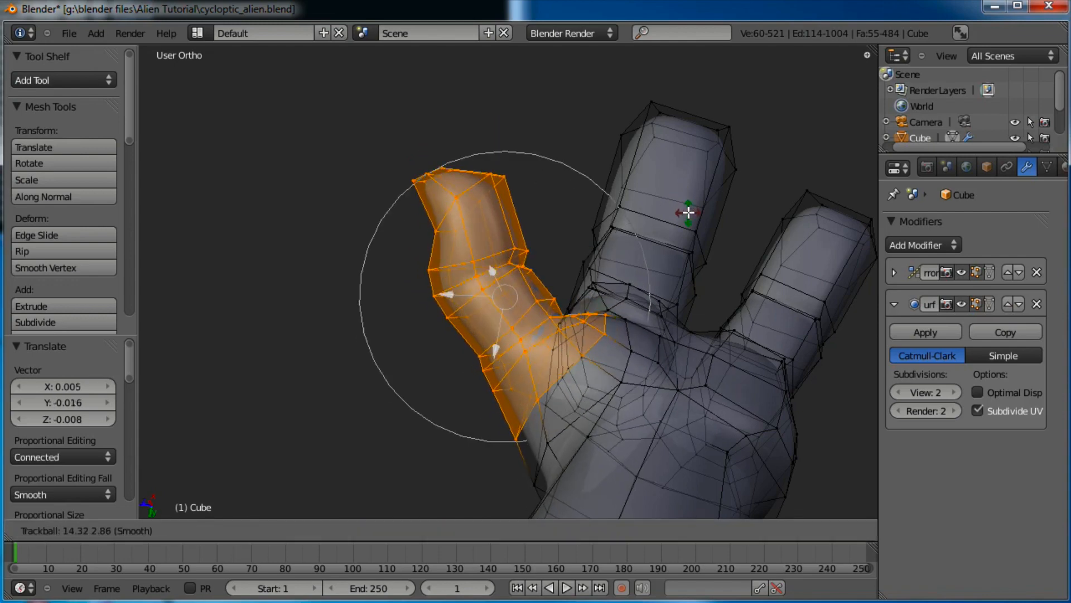
right_click(684, 204)
Rotate the thumb on three axes with the rotate manipulator at size 0.319, undoing one rotation
middle_click_drag(684, 204, 545, 329)
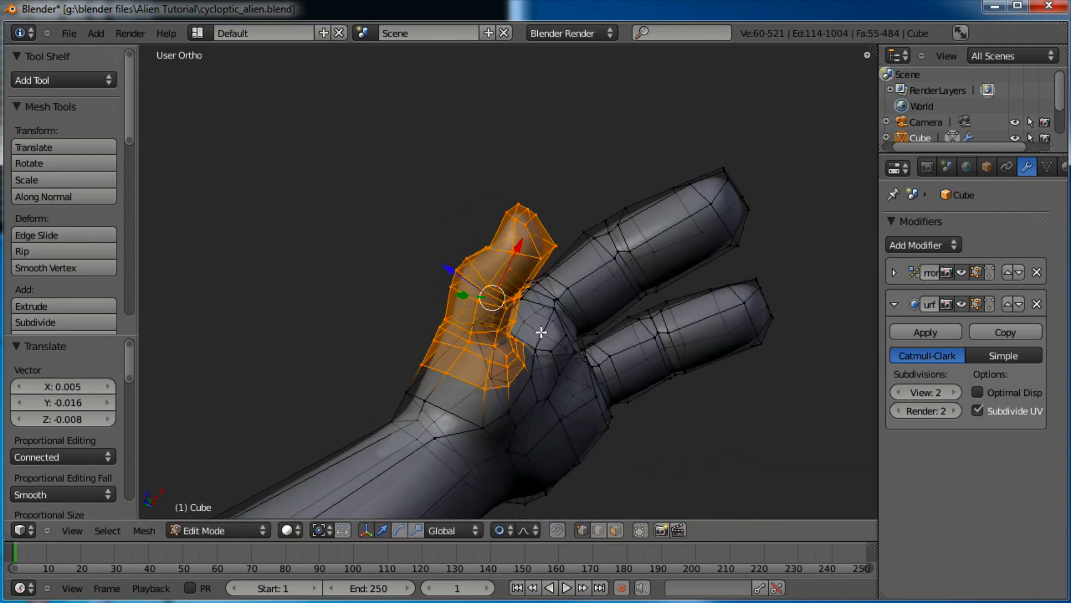
left_click(397, 531)
left_click_drag(481, 238, 535, 265)
mouse_move(538, 261)
middle_mouse_down()
mouse_move(576, 208)
mouse_move(553, 274)
middle_mouse_up()
left_click_drag(558, 294, 580, 183)
key("ctrl+z")
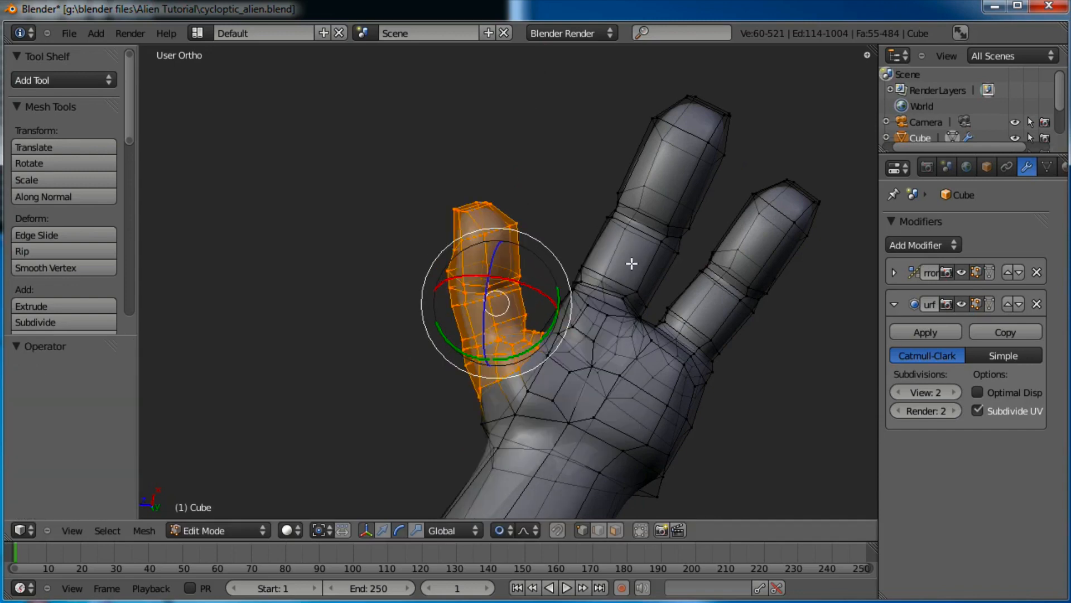
middle_click_drag(582, 373, 577, 235)
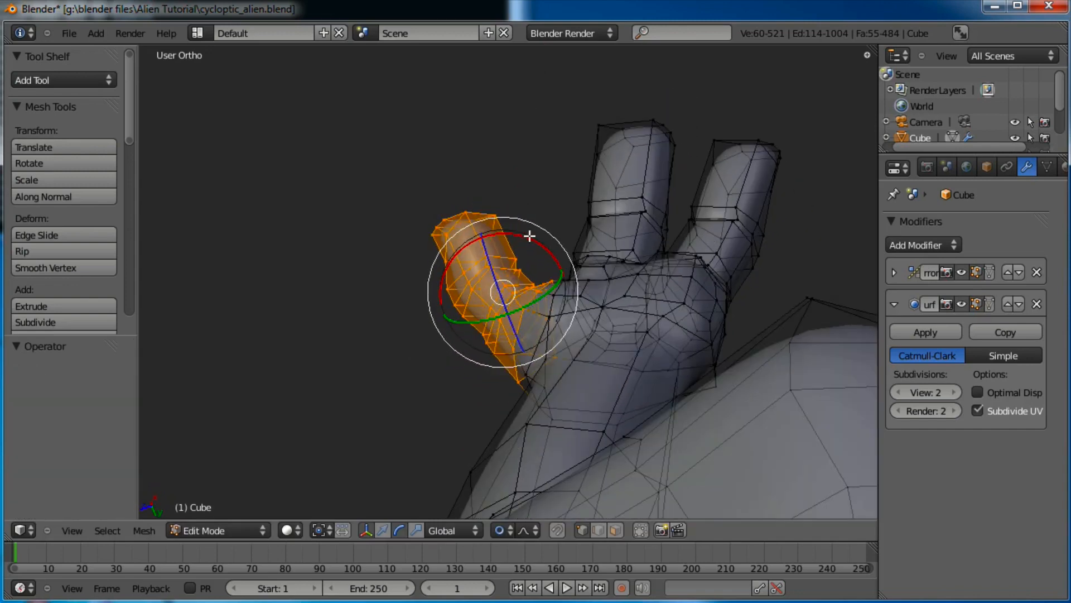
left_click_drag(531, 234, 537, 243)
Move the thumb upward, preview the smoothed hand in Object Mode, then re-enter Edit Mode
key("g")
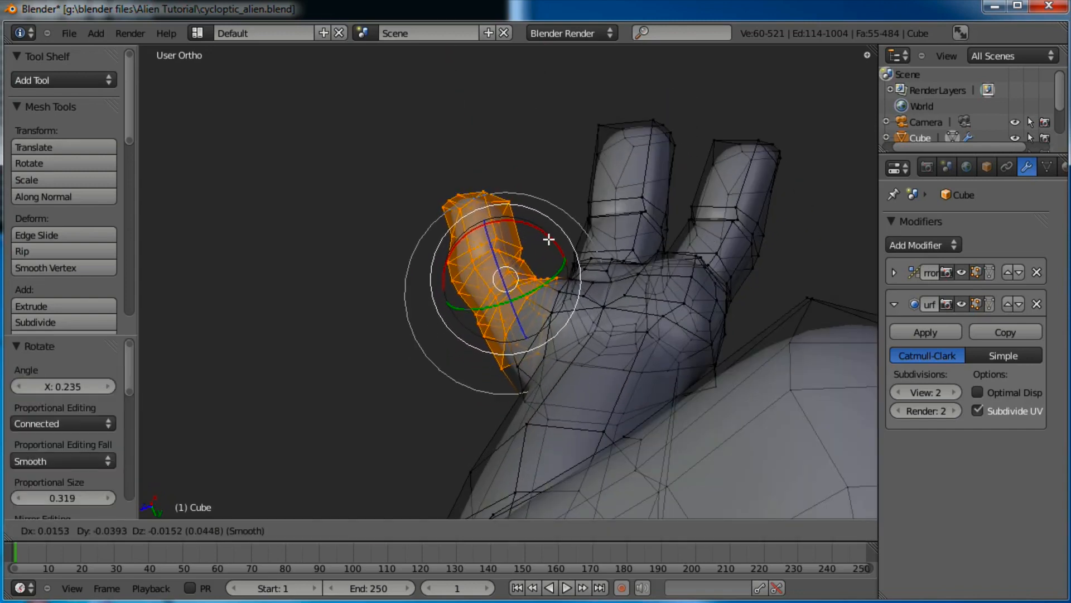
left_click(550, 238)
key("Tab")
middle_click_drag(602, 184, 530, 354)
key("Tab")
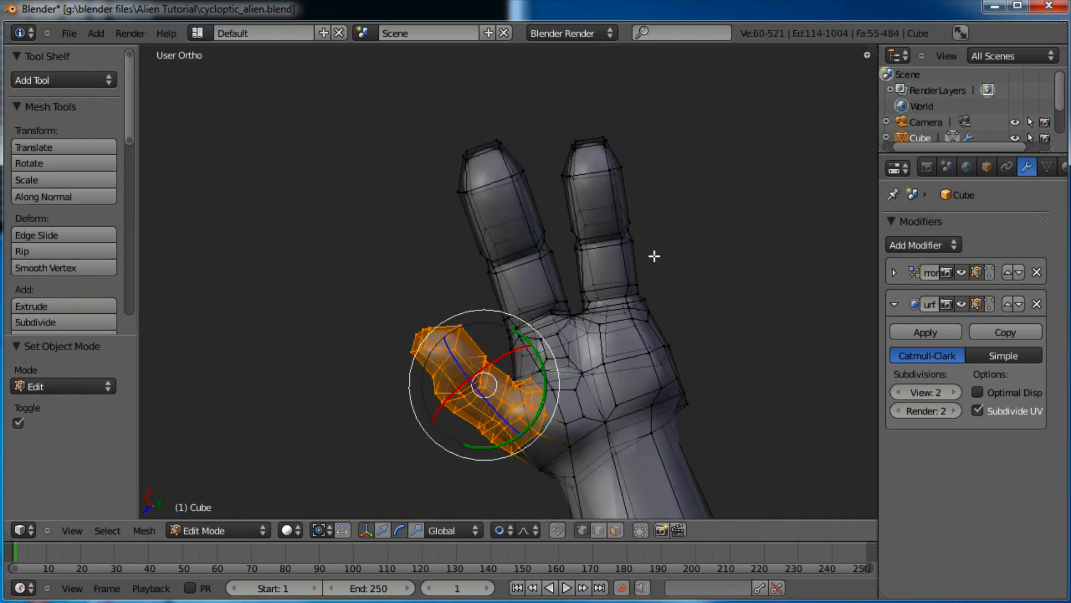
Box-select the upper long finger and rotate and move it more upright
key("a")
key("b")
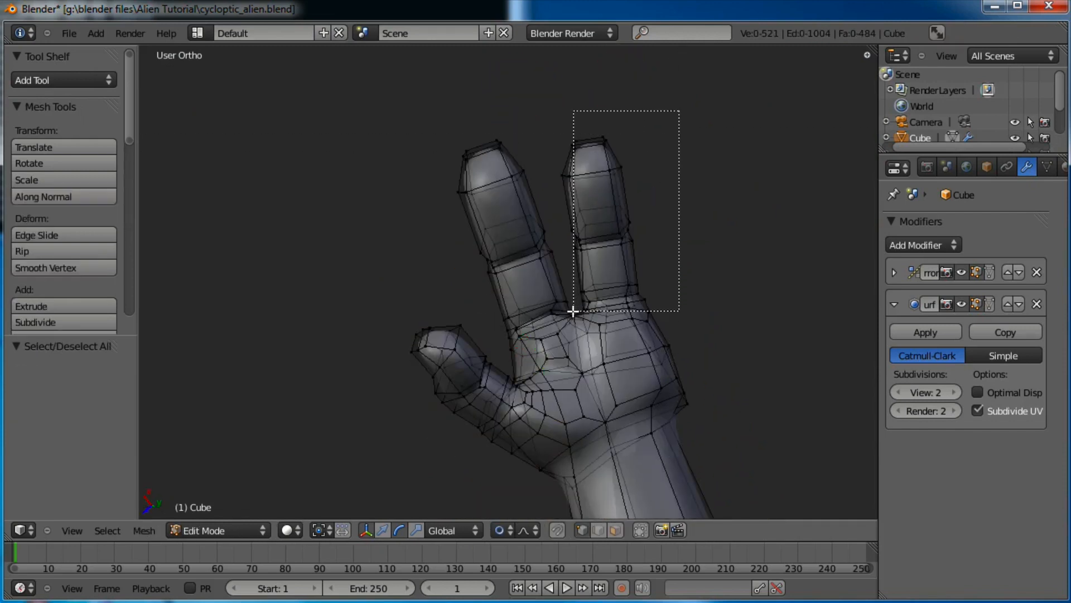
left_click_drag(573, 311, 573, 311)
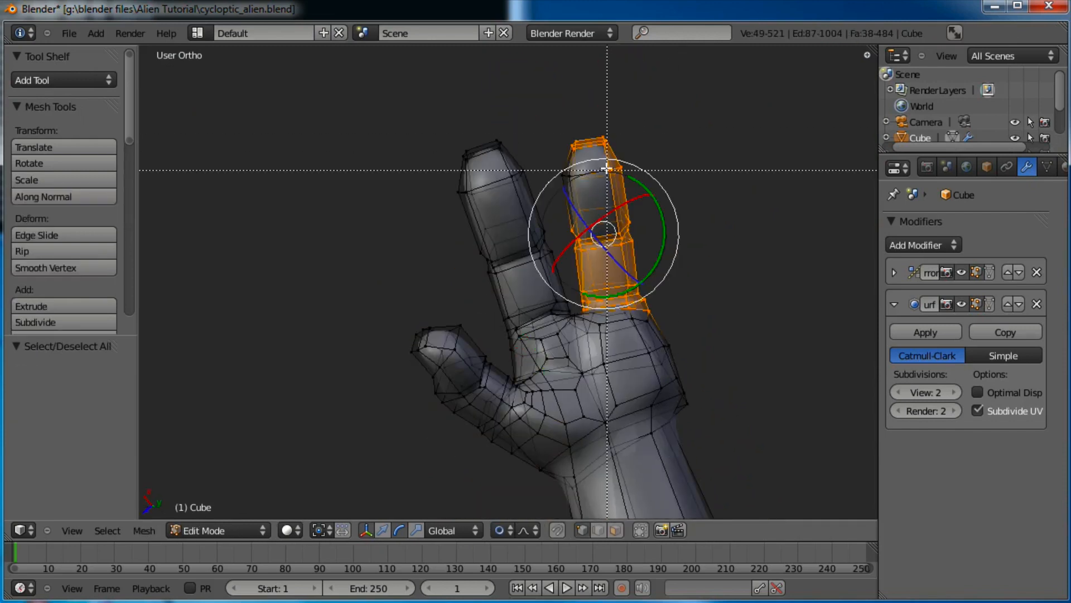
key("r")
left_click(668, 197)
key("g")
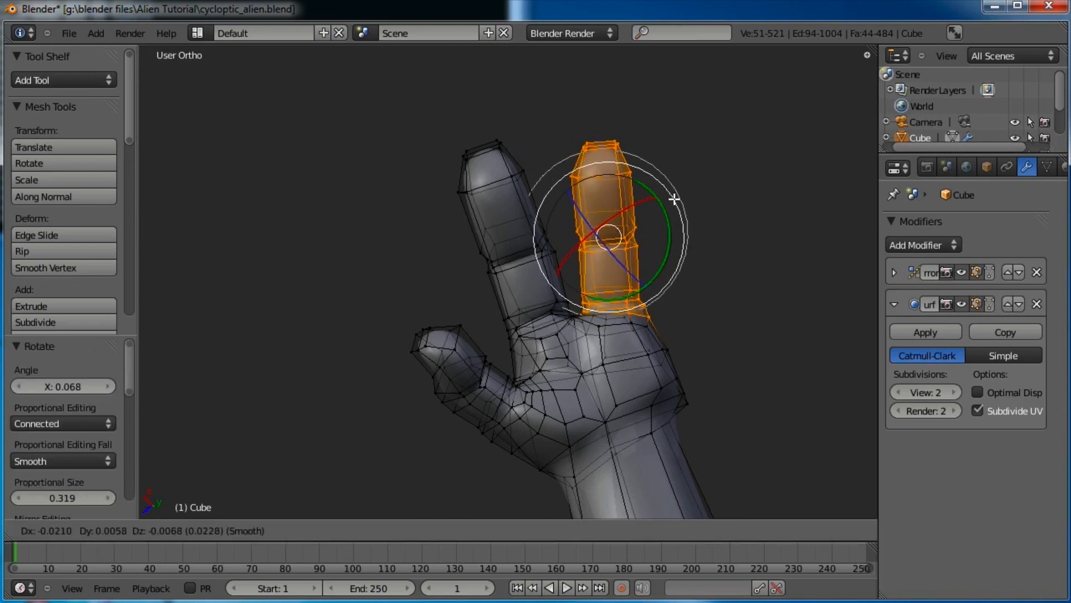
left_click(676, 200)
key("r")
key("Escape")
key("g")
left_click(704, 197)
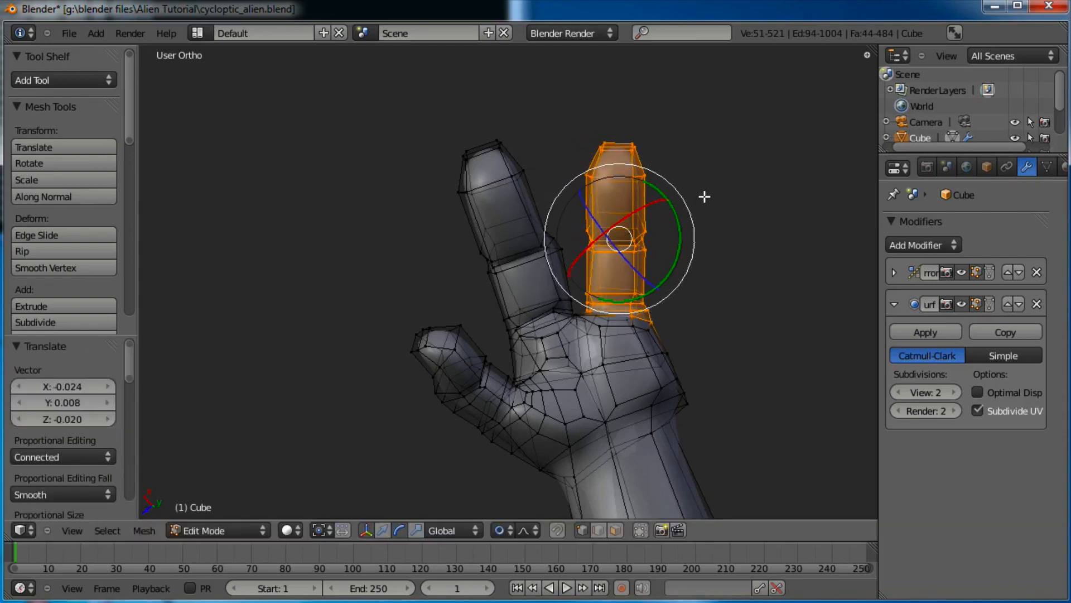
With proportional editing off, move and rotate the finger further outward on its own
left_click(505, 531)
left_click(505, 514)
scroll(642, 279, "up", 4)
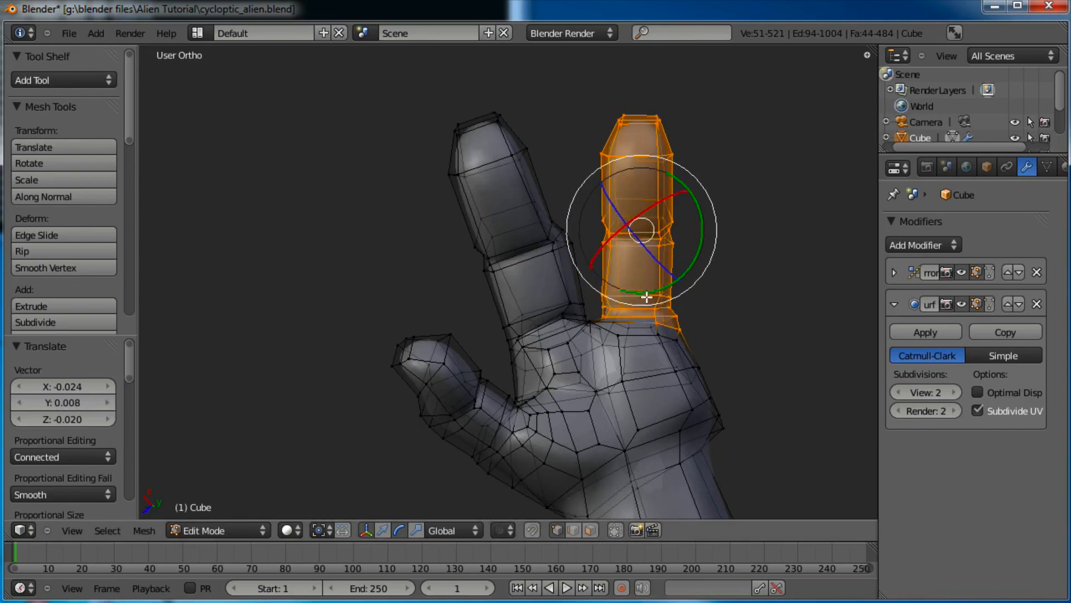
key("g")
left_click(741, 235)
key("r")
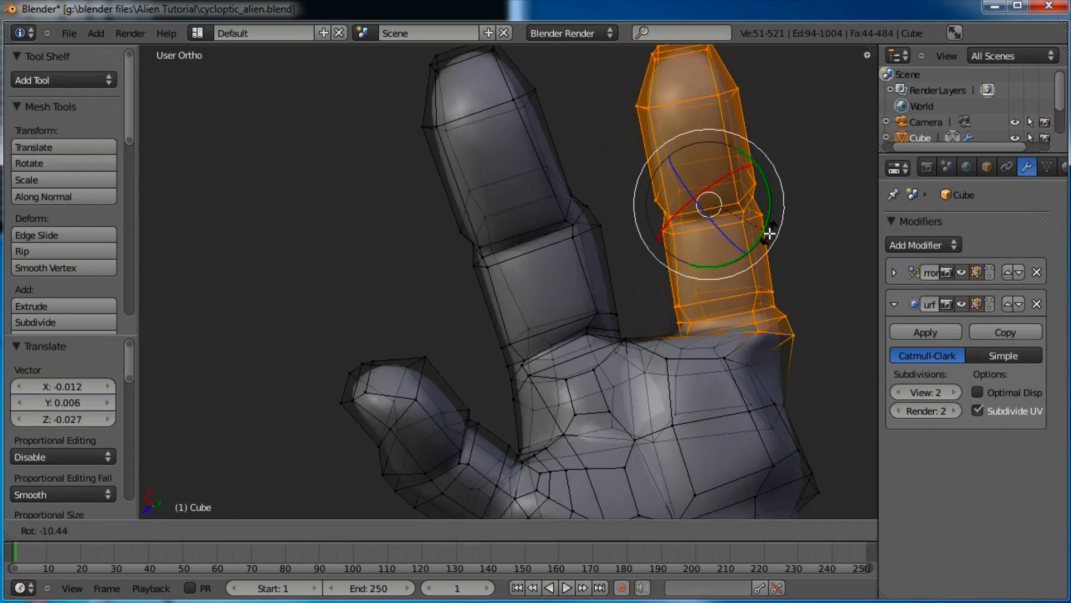
left_click(842, 156)
key("g")
left_click(850, 156)
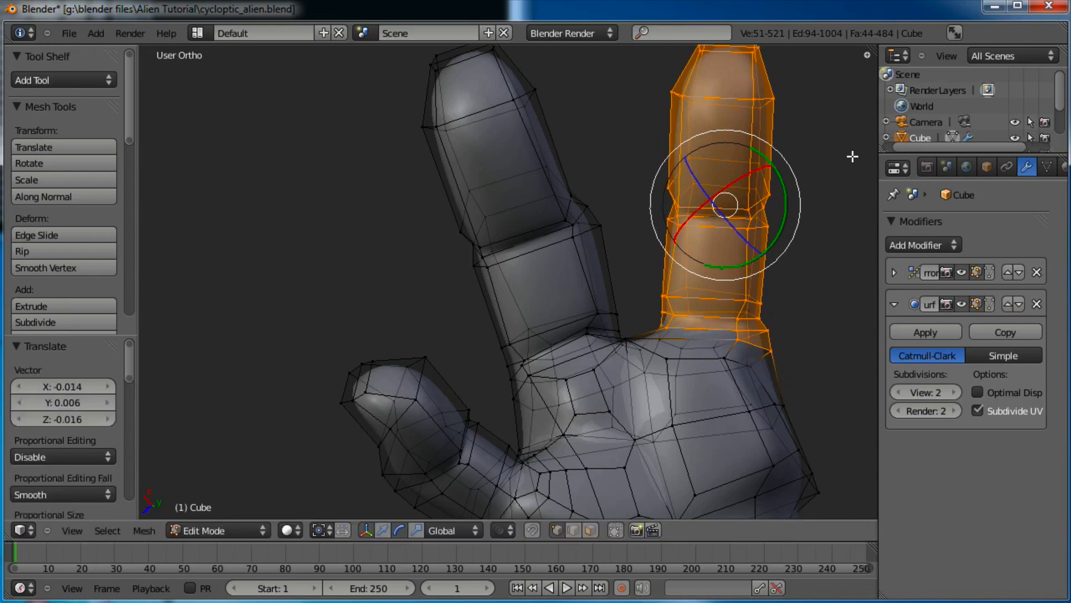
key("r")
left_click(852, 163)
Pull the finger's edge vertices inward, then view the smoothed hand in Object Mode
key("a")
key("b")
left_click_drag(625, 197, 586, 239)
key("g")
left_click(644, 225)
key("a")
left_click(613, 221)
key("b")
key("g")
left_click(583, 242)
key("Tab")
scroll(612, 246, "down", 7)
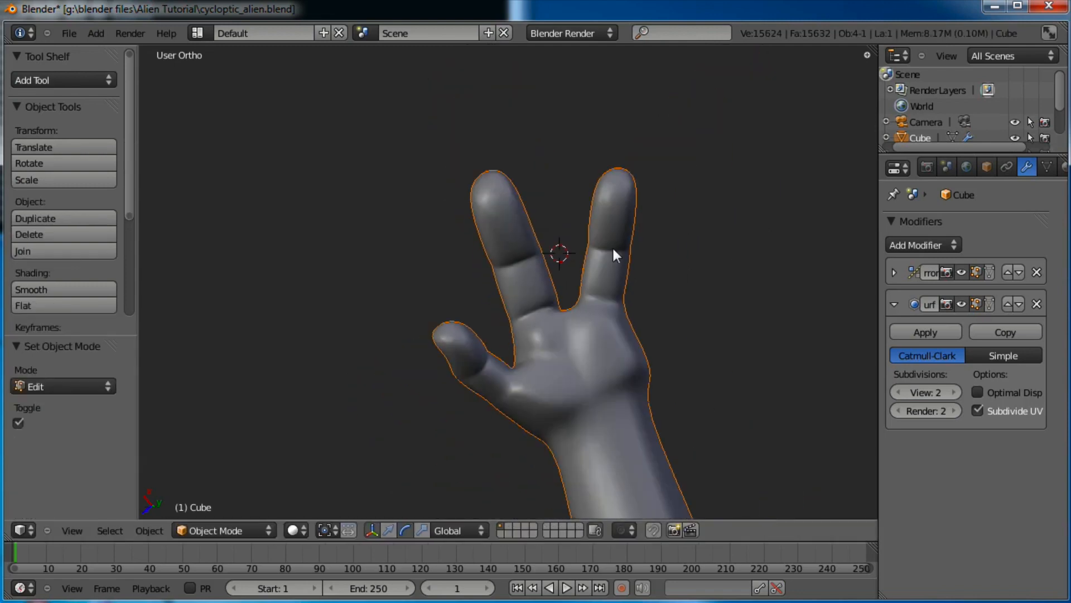
Orbit around the finished hand and whole alien, then enter Edit Mode in Front Ortho view
middle_click_drag(564, 253, 409, 320)
middle_click_drag(690, 332, 581, 257)
scroll(503, 289, "down", 4)
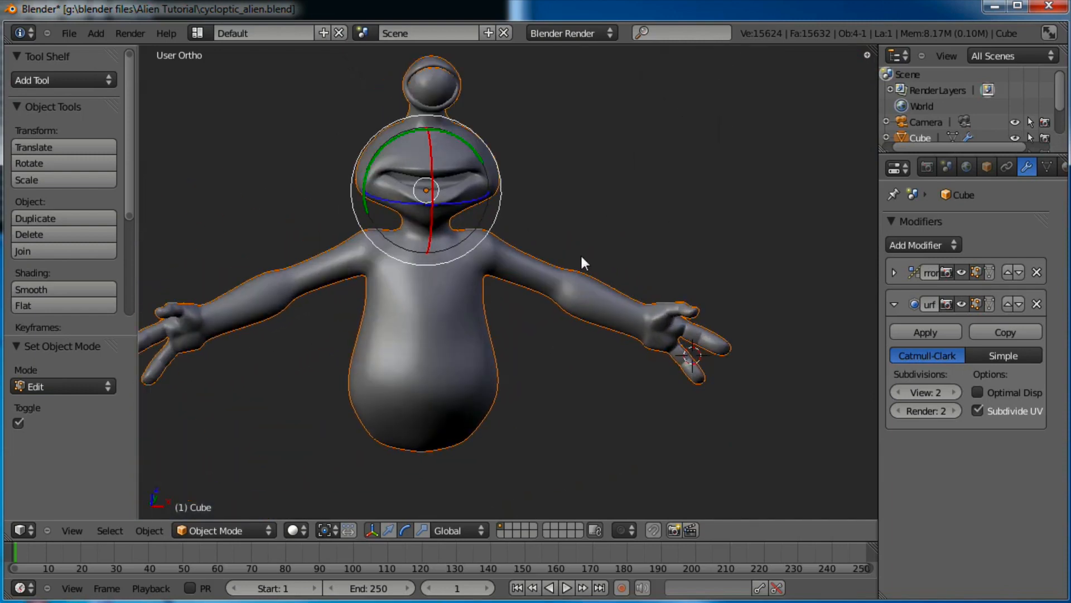
middle_click_drag(630, 303, 584, 285)
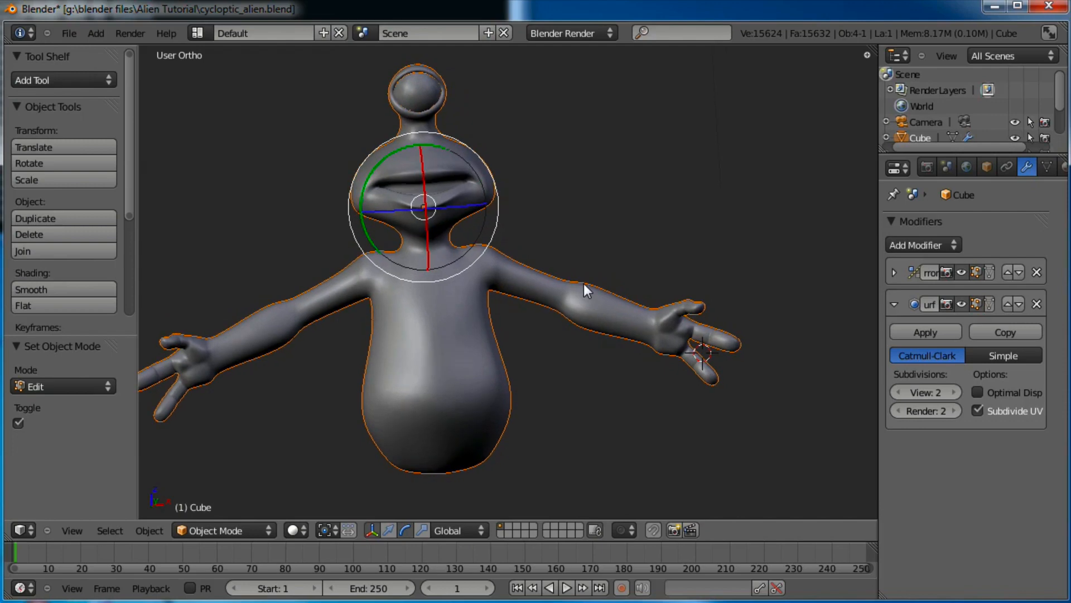
key("KP_1")
key("Tab")
scroll(583, 284, "up", 3)
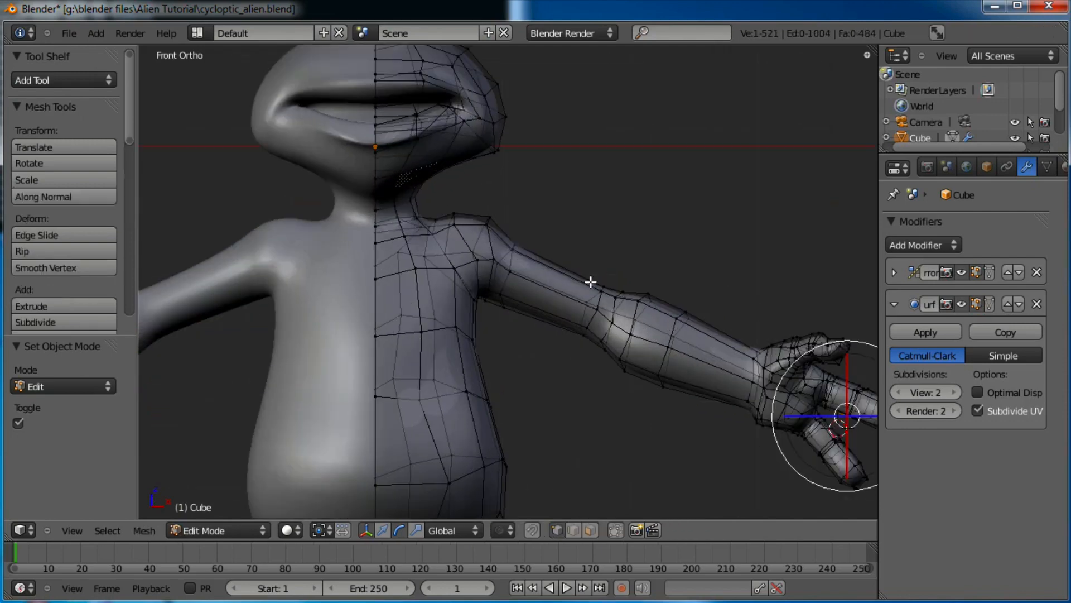
Shrink the upper arm edge loop to about 0.91 and move it slightly down
key("b")
key("Escape")
right_click(598, 299, "alt")
key("s")
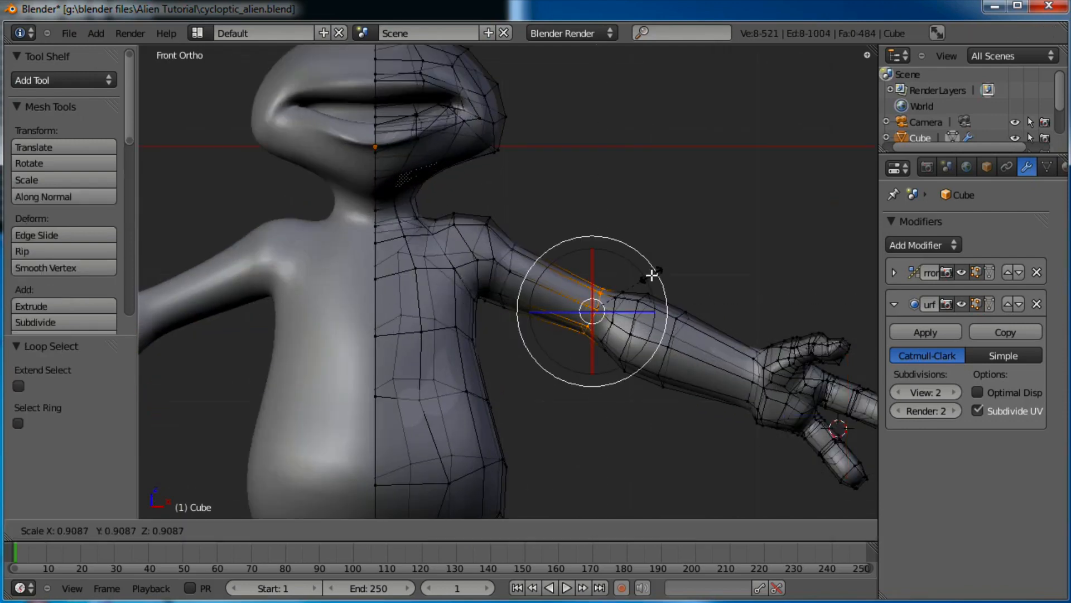
left_click(651, 275)
key("g")
left_click(651, 281)
Check the whole alien in Object Mode, then return to Edit Mode angled on the hips from the right
key("Tab")
scroll(558, 337, "down", 5)
middle_click_drag(558, 337, 541, 369)
scroll(561, 297, "up", 2)
key("Tab")
scroll(597, 325, "up", 3)
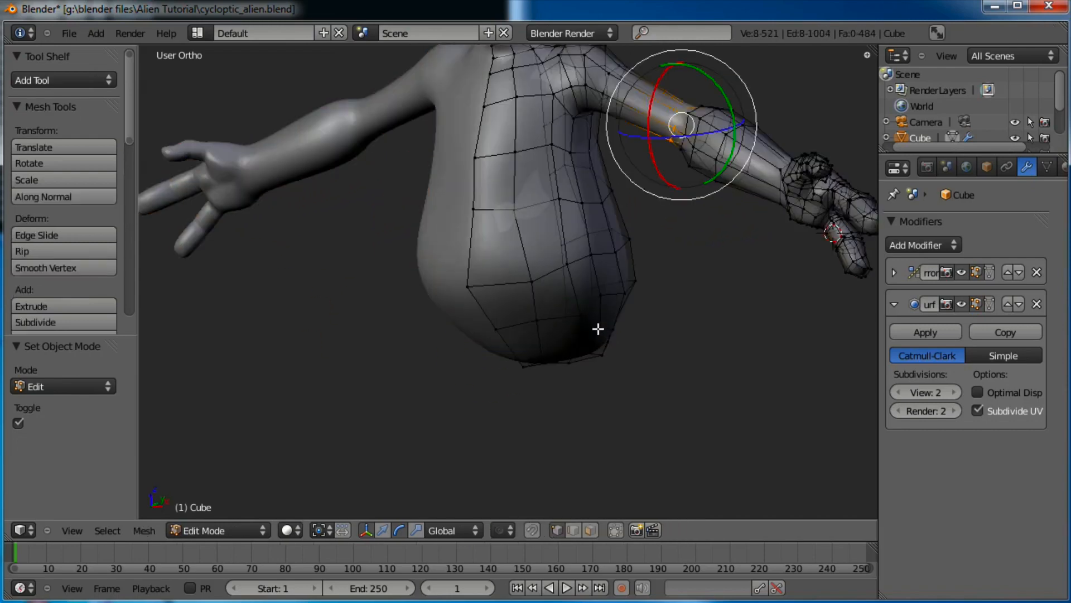
key("KP_3")
middle_click_drag(612, 310, 516, 236, "shift")
scroll(558, 290, "up", 2)
middle_click_drag(577, 337, 600, 449)
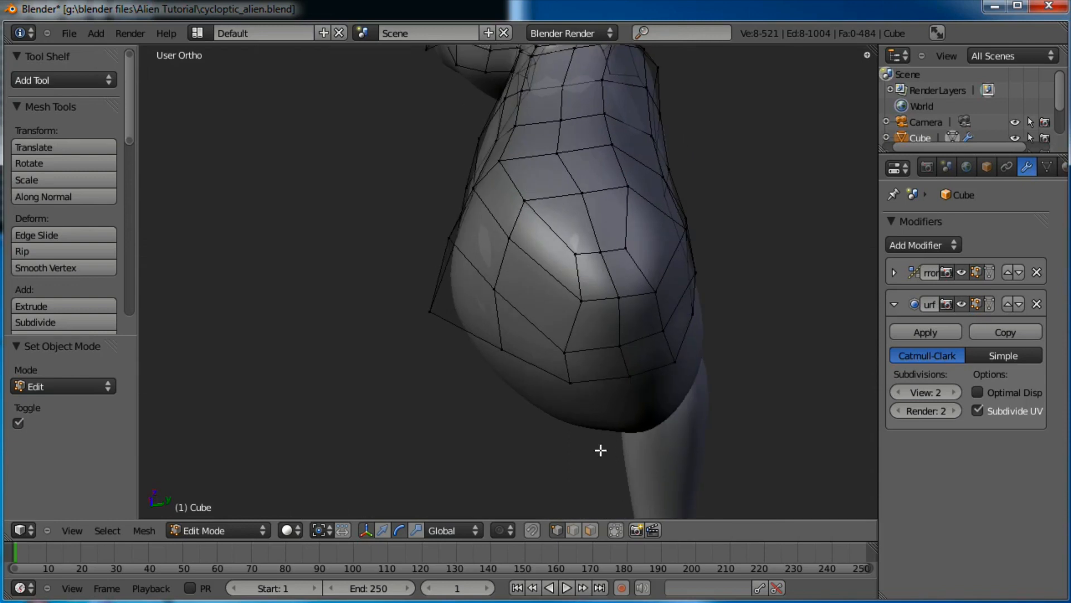
Reshape the hip by nudging four of its vertices left, right and upward
right_click(585, 306)
key("g")
left_click(558, 307)
right_click(649, 287)
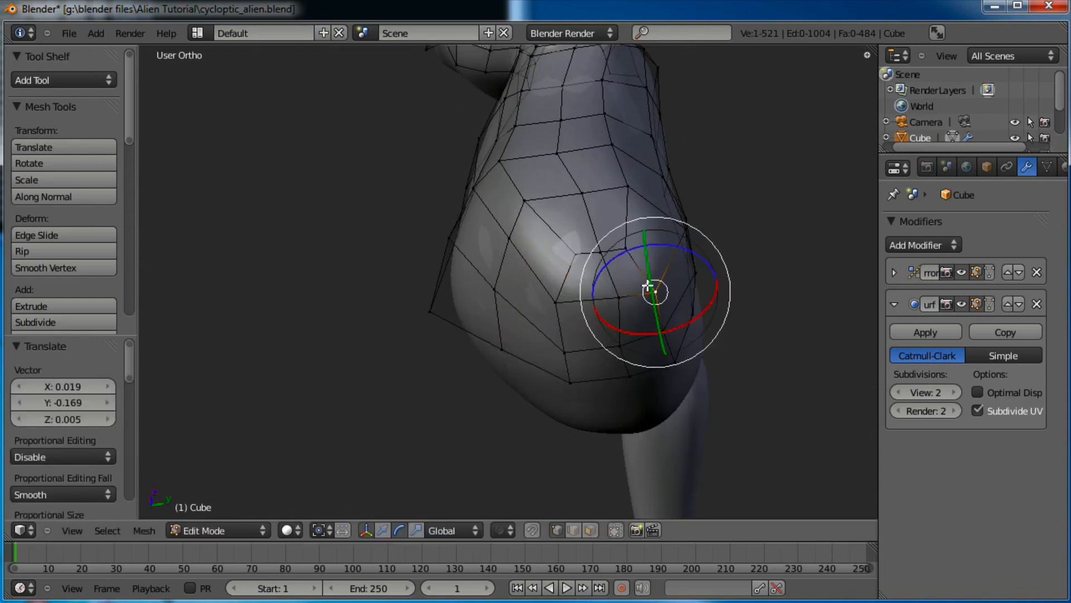
key("g")
left_click(674, 285)
right_click(627, 246)
key("g")
left_click(641, 241)
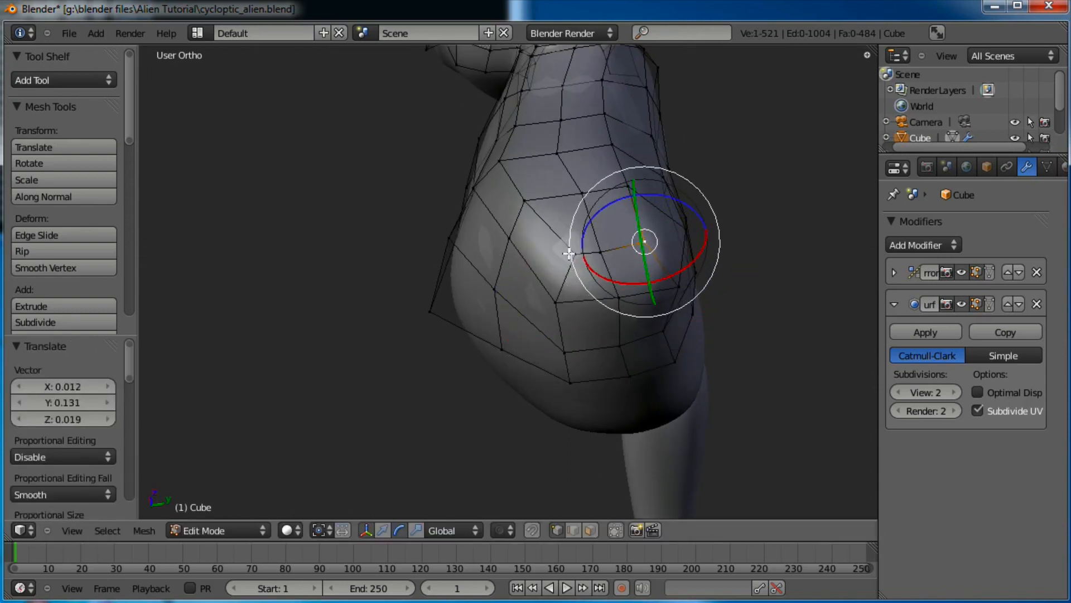
right_click(563, 261)
key("g")
left_click(561, 252)
Refine the hip further by adjusting four more vertices, including lower and edge ones
right_click(598, 248)
key("g")
left_click(597, 242)
right_click(575, 300)
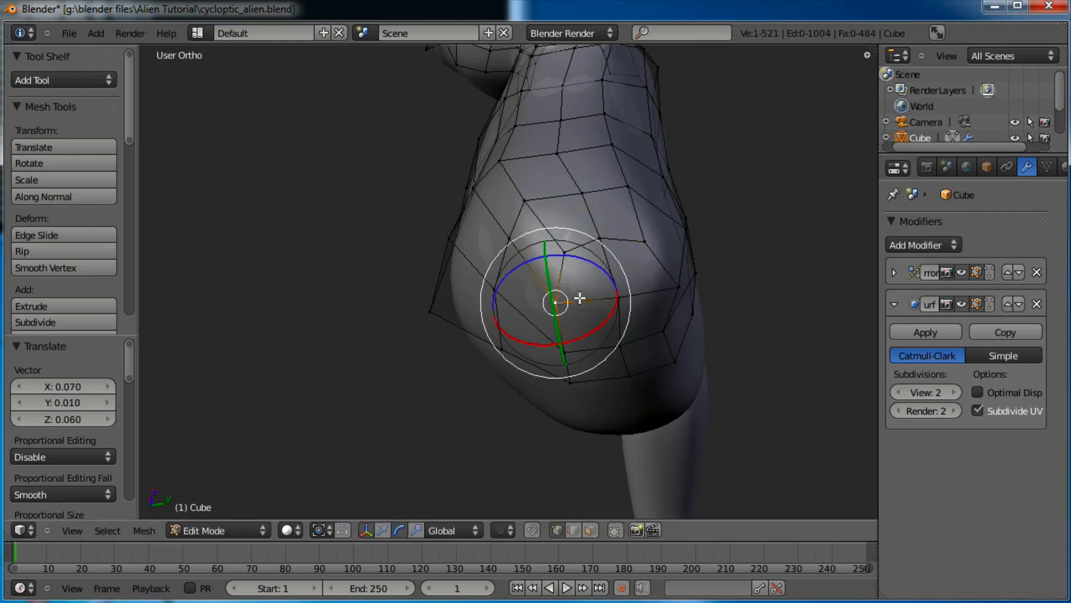
key("g")
left_click(555, 300)
right_click(571, 349)
key("g")
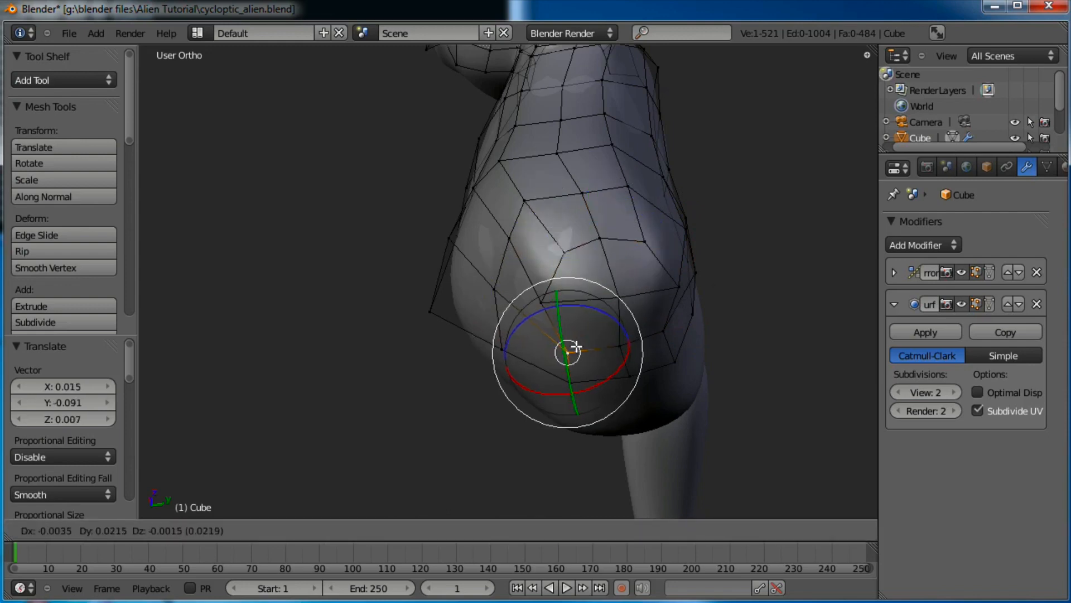
left_click(574, 349)
right_click(665, 342)
key("g")
left_click(669, 347)
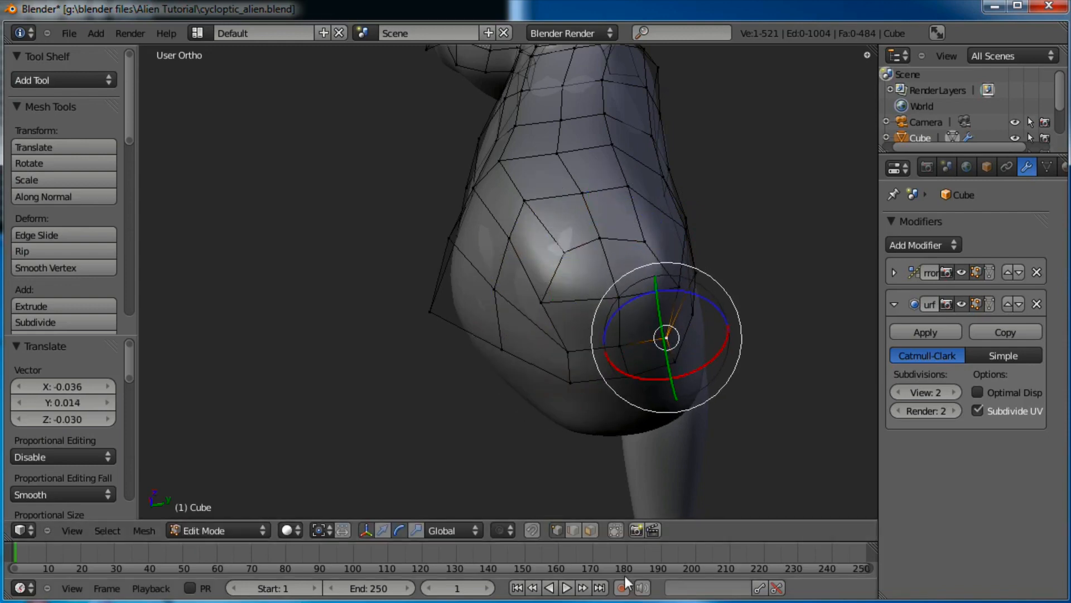
In face select mode, select four faces on the hip's underside for the leg
left_click(590, 531)
right_click(645, 317)
right_click(636, 268, "shift")
right_click(584, 271, "shift")
right_click(588, 324, "shift")
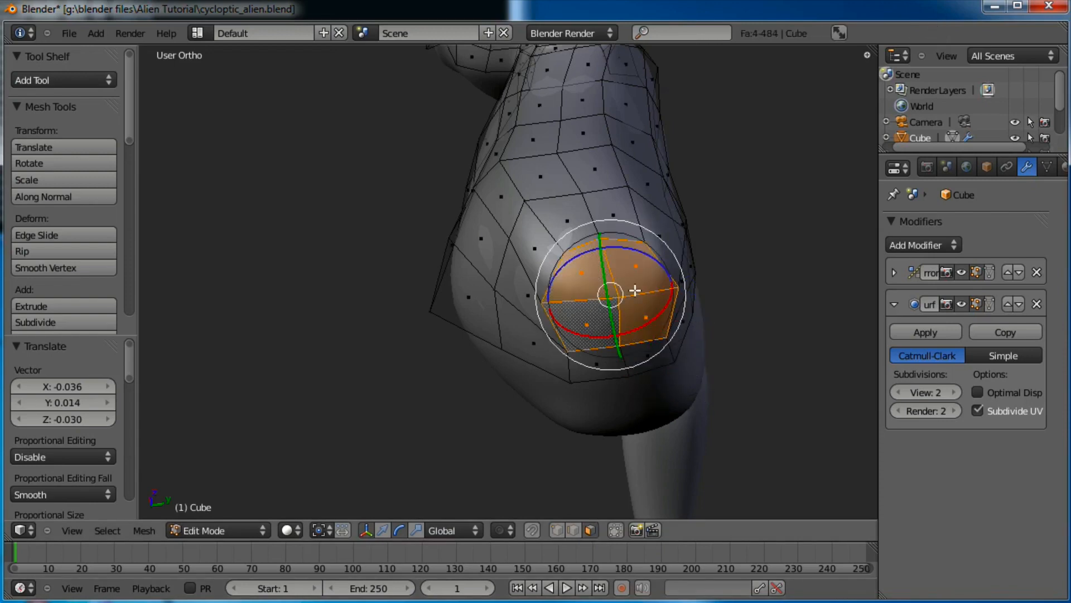
Extrude the selected hip faces, then rotate, shrink and reposition the new faces
middle_click_drag(694, 185, 730, 263)
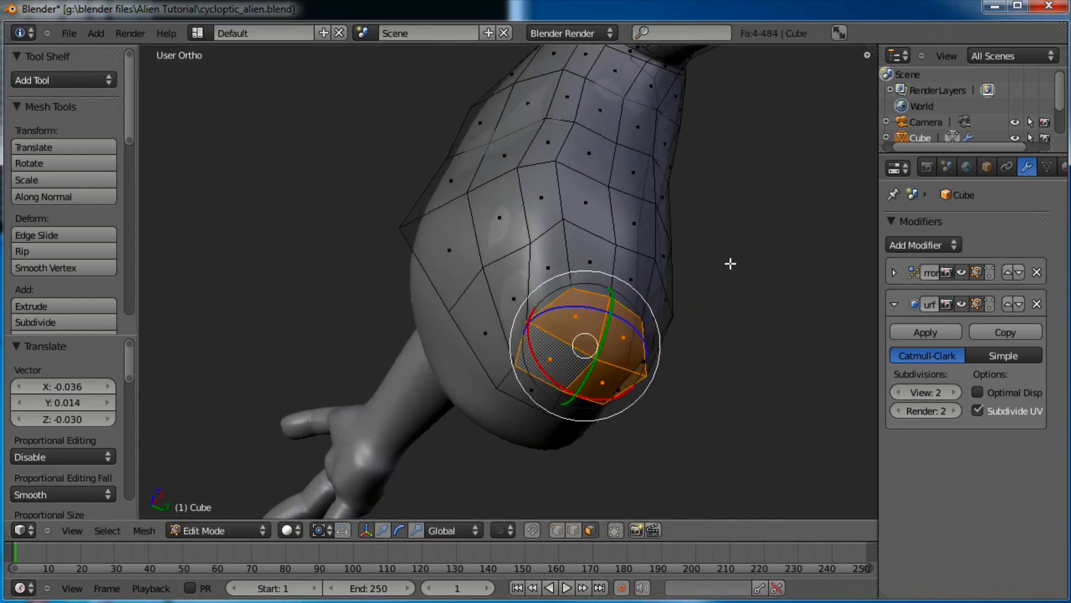
key("KP_1")
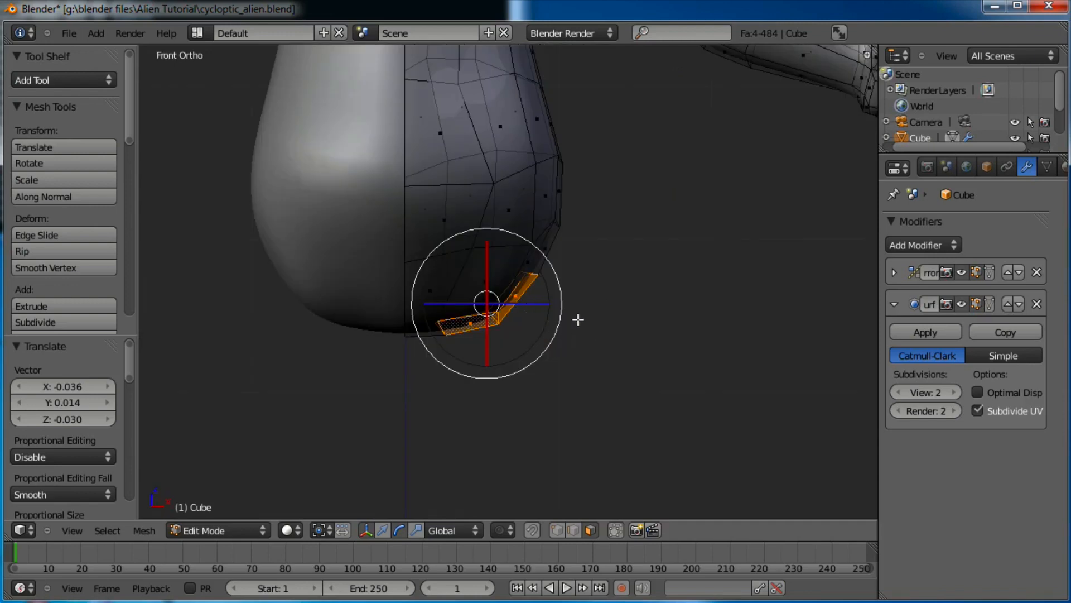
middle_click_drag(579, 319, 623, 329, "shift")
scroll(612, 336, "up", 2)
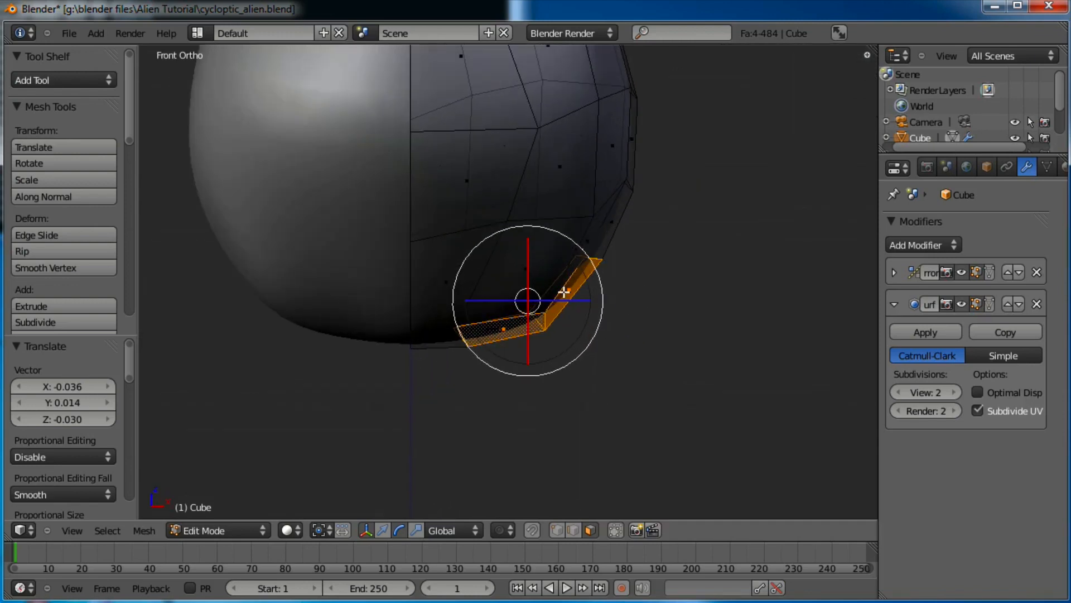
key("e")
left_click(662, 294)
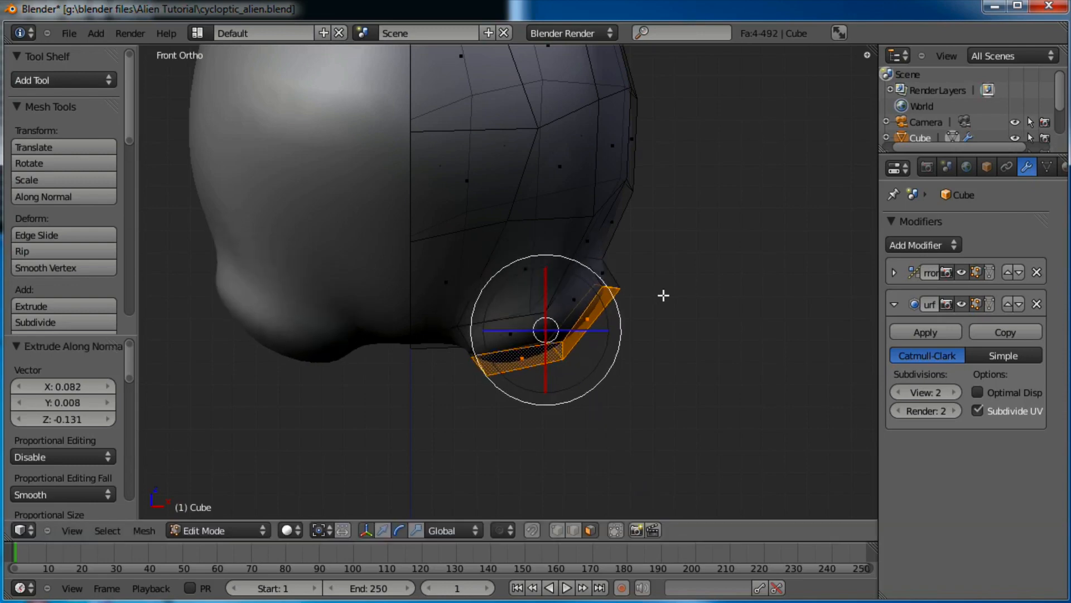
key("r")
left_click(661, 322)
key("s")
left_click(645, 329)
key("g")
left_click(643, 333)
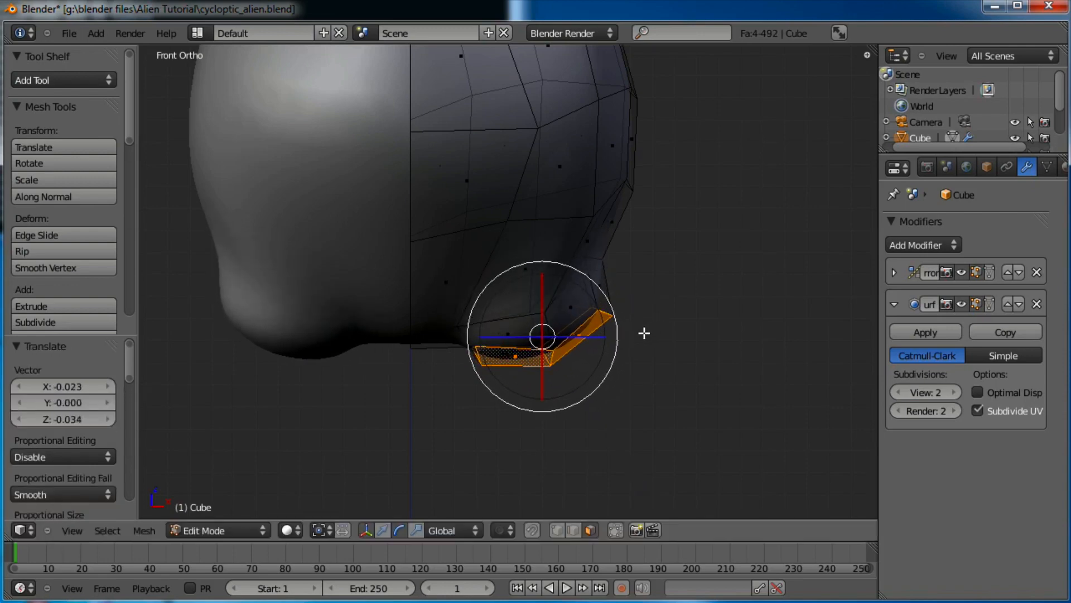
Rotate, flatten vertically, tilt and nudge the extruded hip faces into place
key("r")
left_click(680, 318)
key("s")
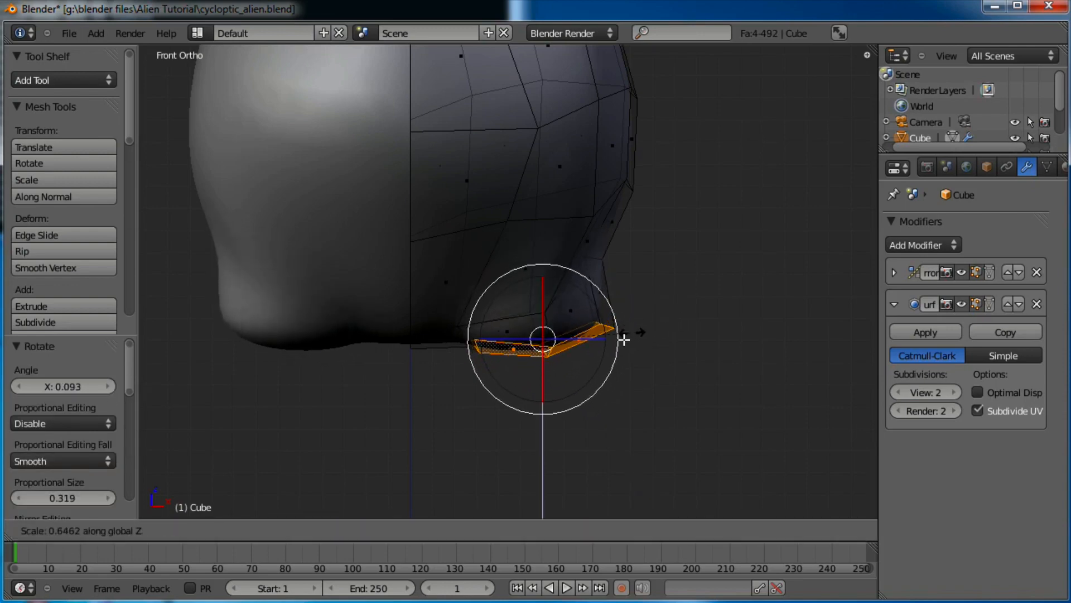
left_click(623, 338)
key("r")
left_click(675, 319)
key("g")
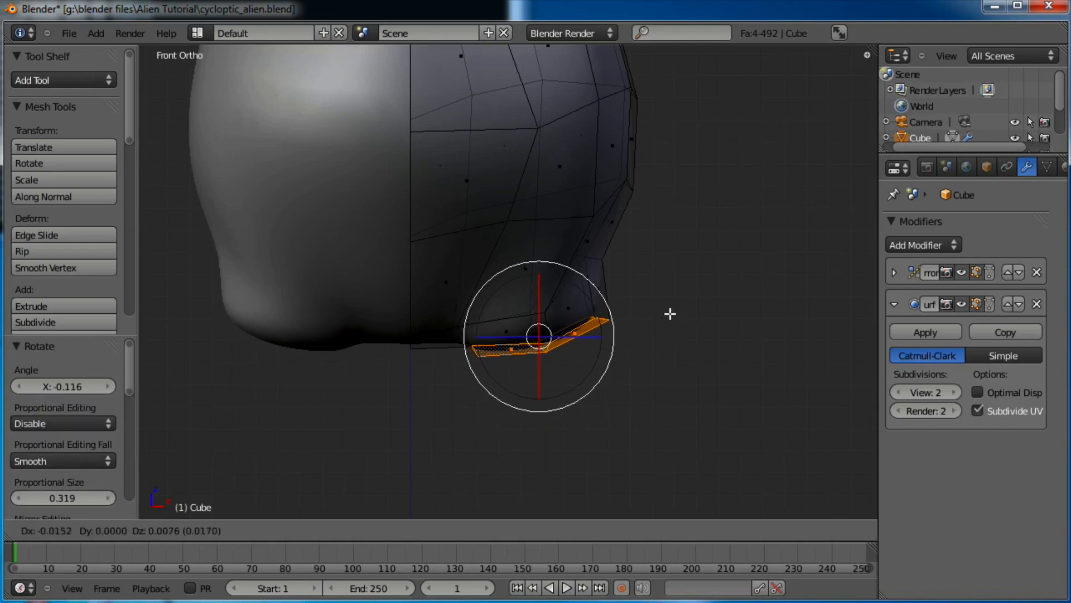
left_click(670, 314)
Move the edge beside the new hip faces to the left
mouse_move(670, 314)
middle_mouse_down()
mouse_move(521, 330)
mouse_move(519, 253)
mouse_move(672, 383)
mouse_move(683, 330)
middle_mouse_up()
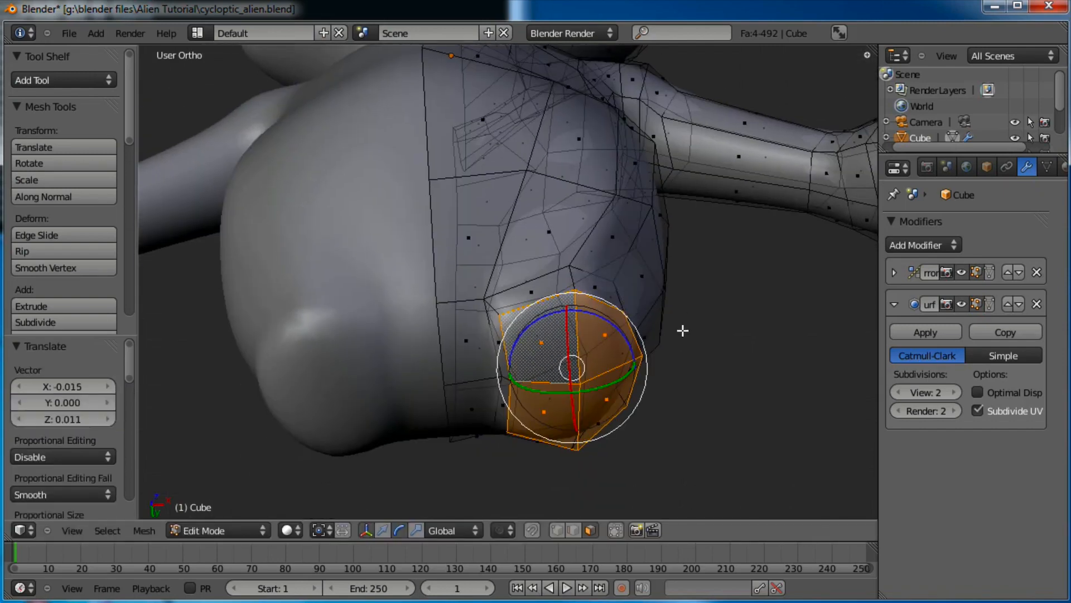
scroll(683, 331, "up", 2)
right_click(495, 410)
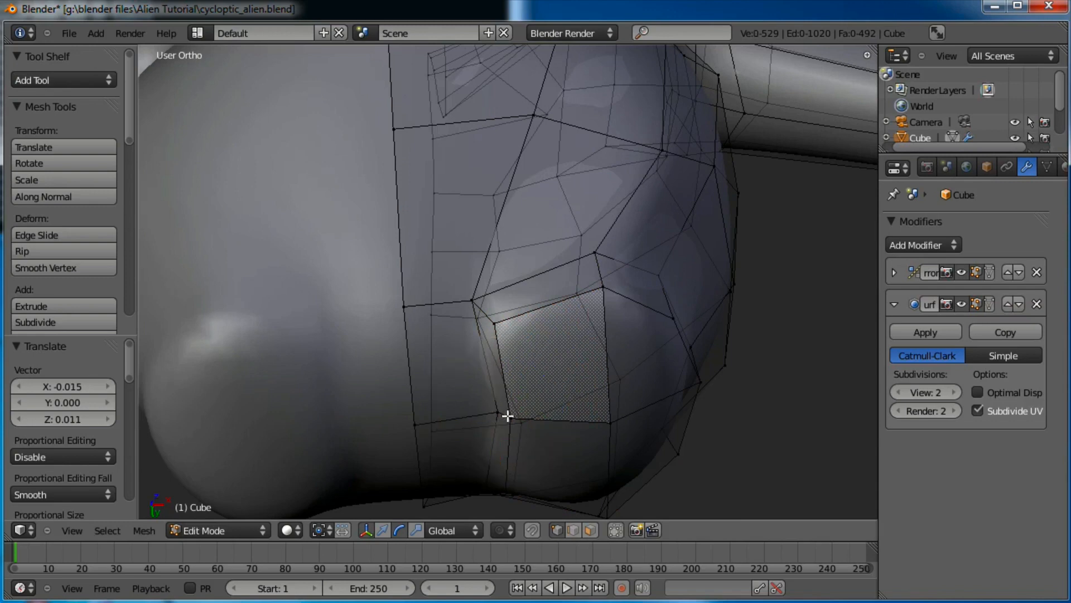
right_click(507, 415)
key("g")
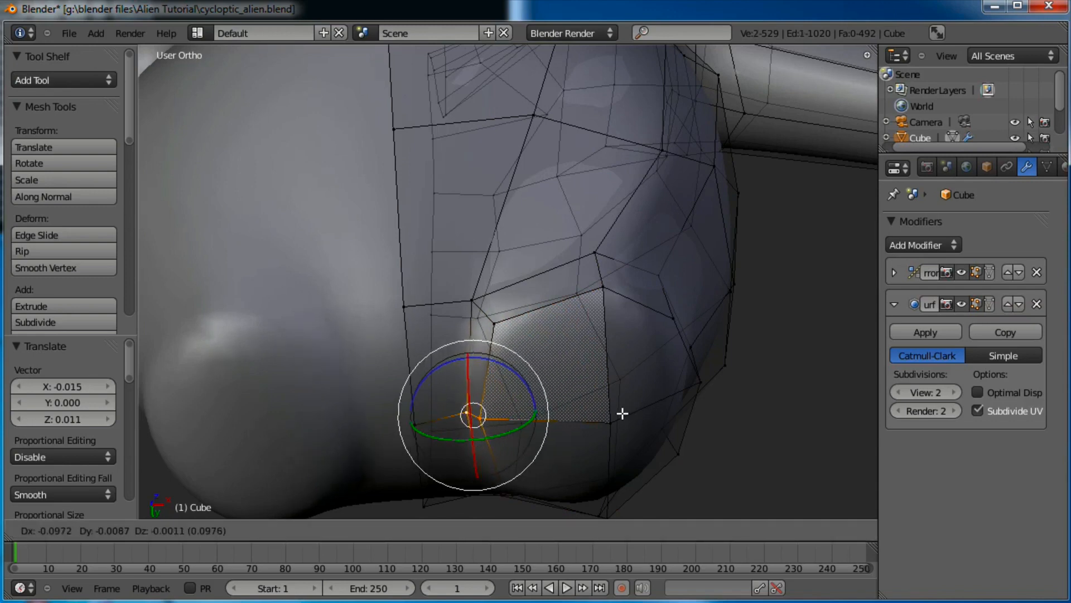
left_click(585, 393)
Nudge and rotate individual vertices above the new faces to smooth the hip
right_click(473, 294)
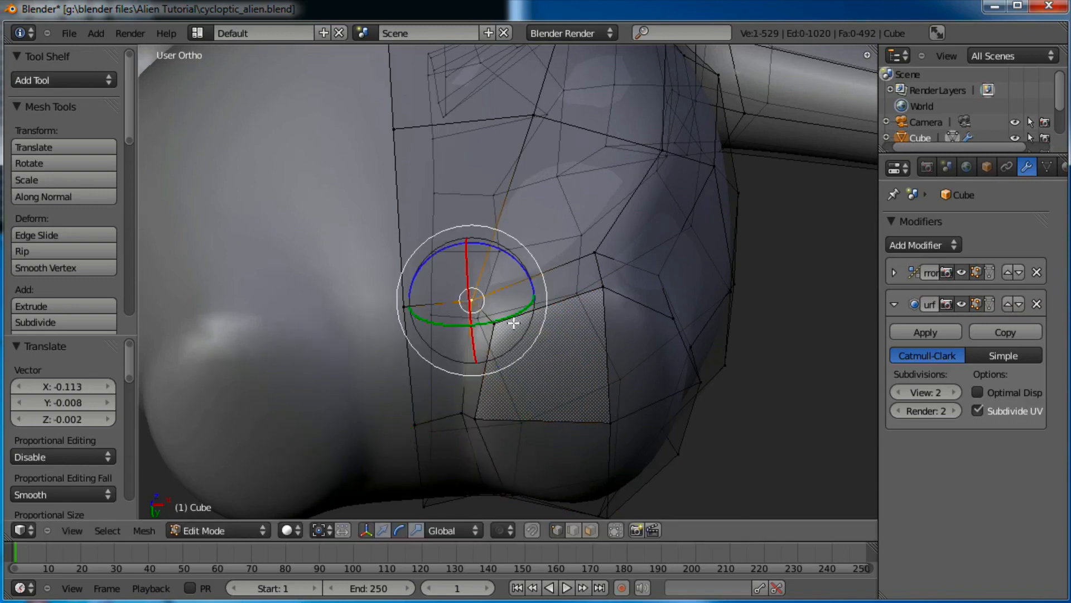
right_click(500, 323)
key("g")
left_click(495, 323)
right_click(473, 299)
key("g")
left_click(471, 300)
scroll(531, 318, "down", 4)
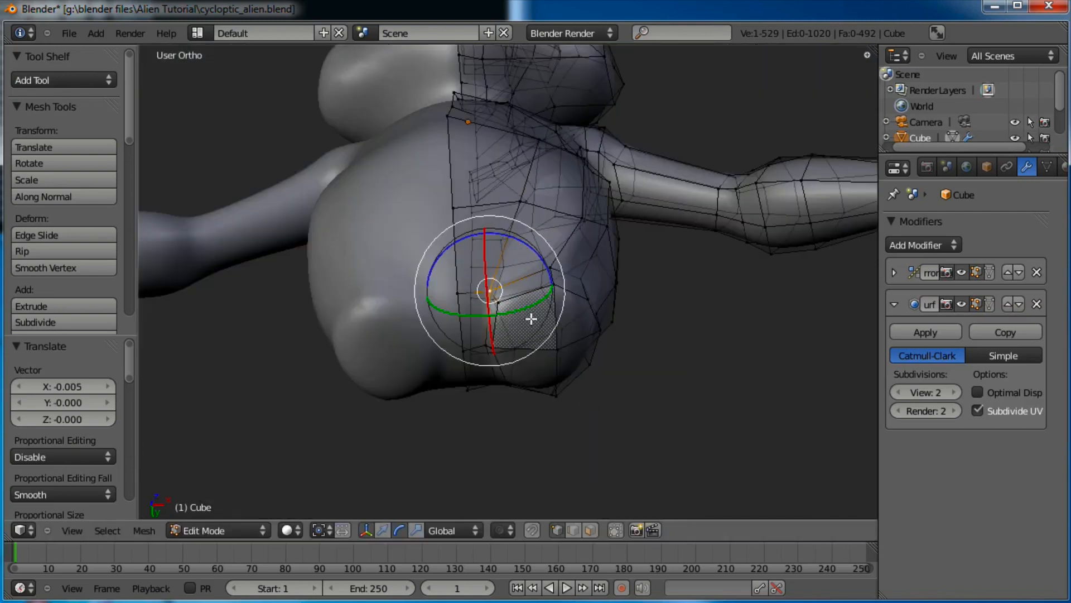
key("r")
key("r")
left_click(568, 300)
Select the three faces at the bottom of the hip in face select mode, hiding the manipulator
middle_click_drag(573, 321, 573, 246)
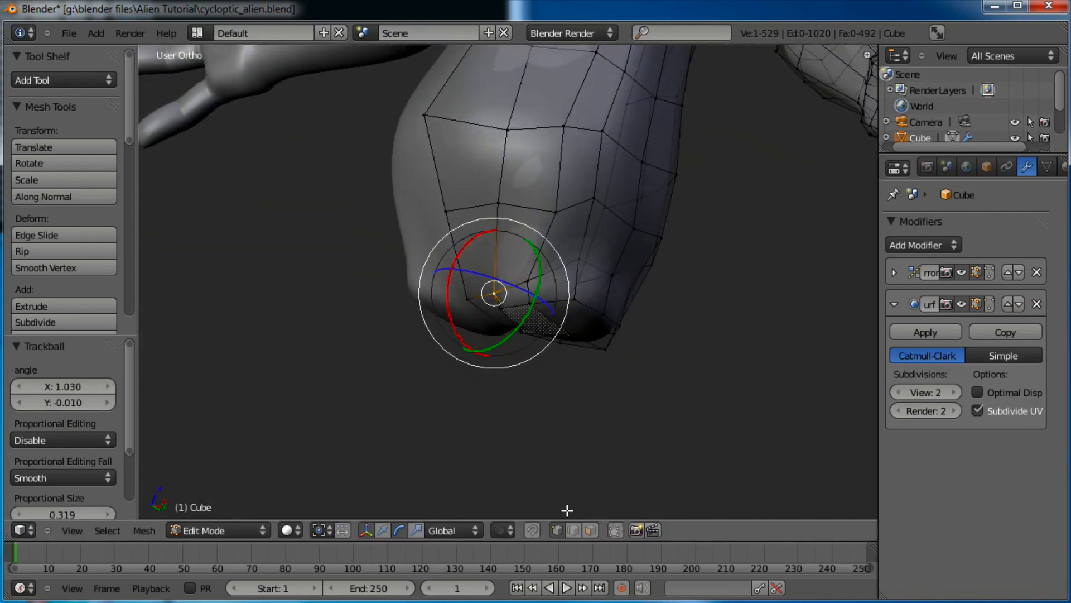
left_click(590, 530)
right_click(574, 342)
right_click(593, 334, "shift")
right_click(581, 350, "shift")
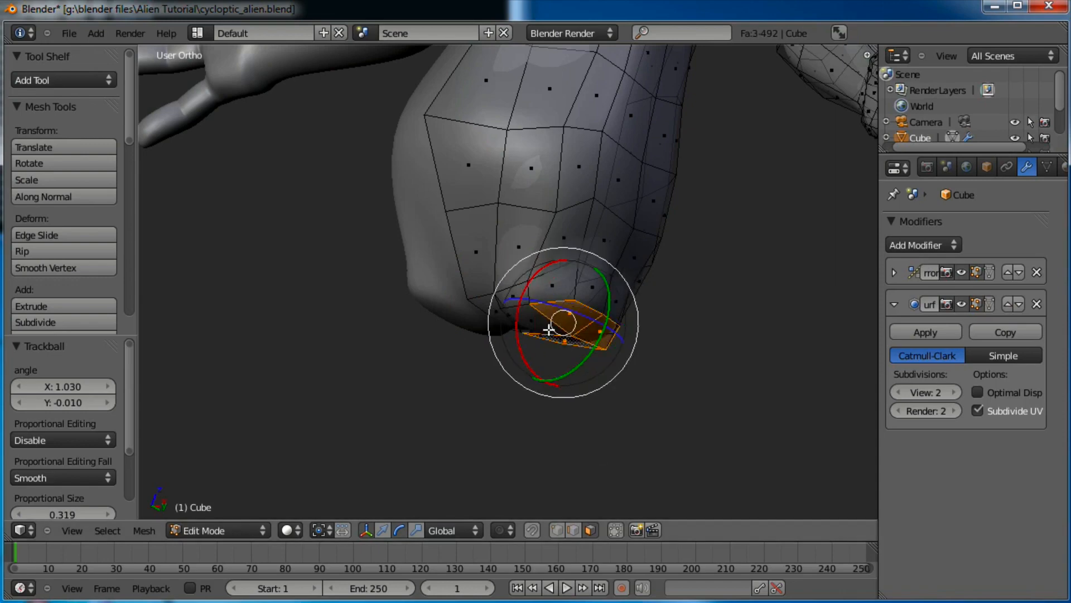
middle_click_drag(557, 350, 512, 276)
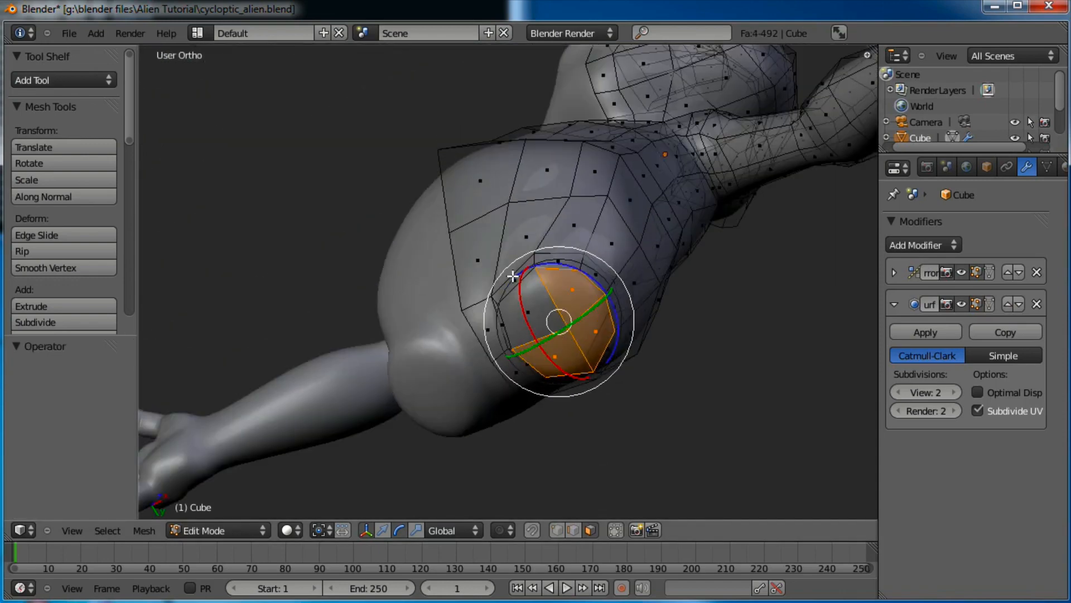
left_click(366, 530)
middle_click_drag(474, 257, 516, 397)
key("KP_1")
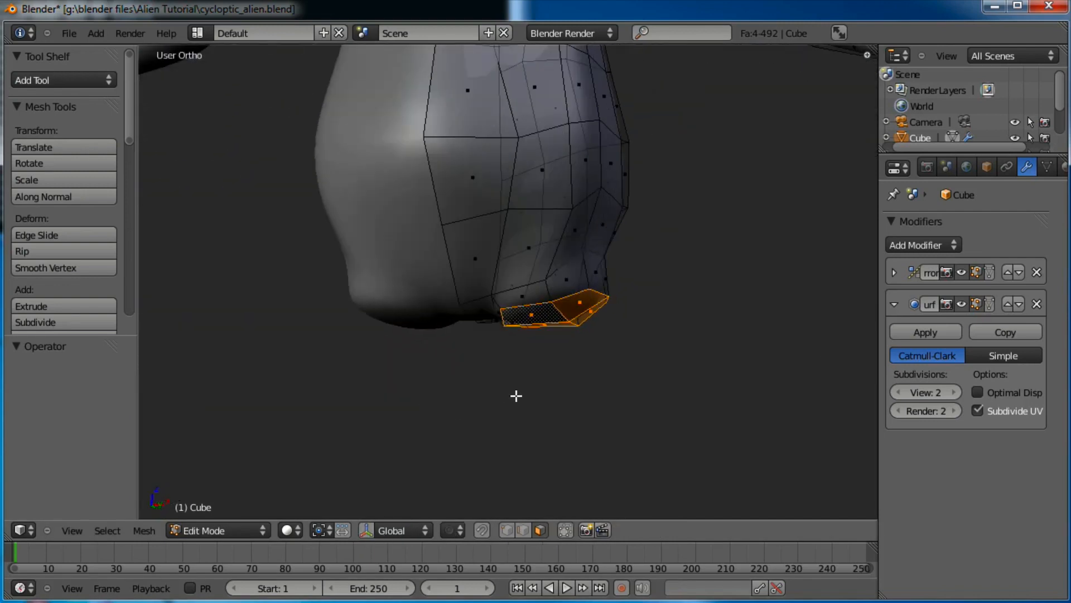
scroll(516, 396, "up", 3)
middle_click_drag(581, 365, 588, 376, "shift")
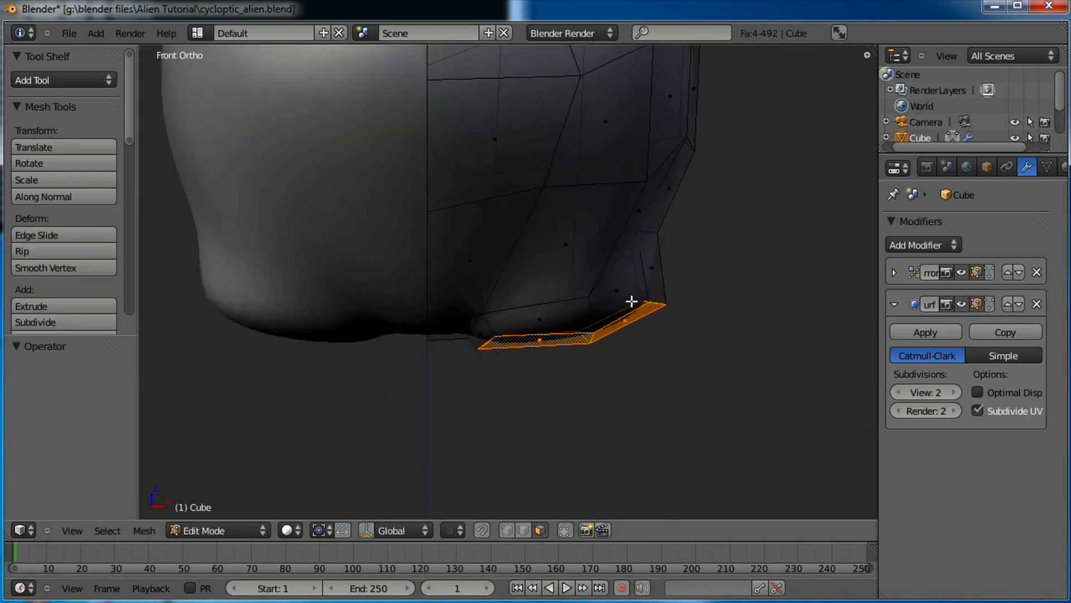
Extrude the bottom faces downward twice to begin the leg
key("e")
left_click(630, 368)
key("r")
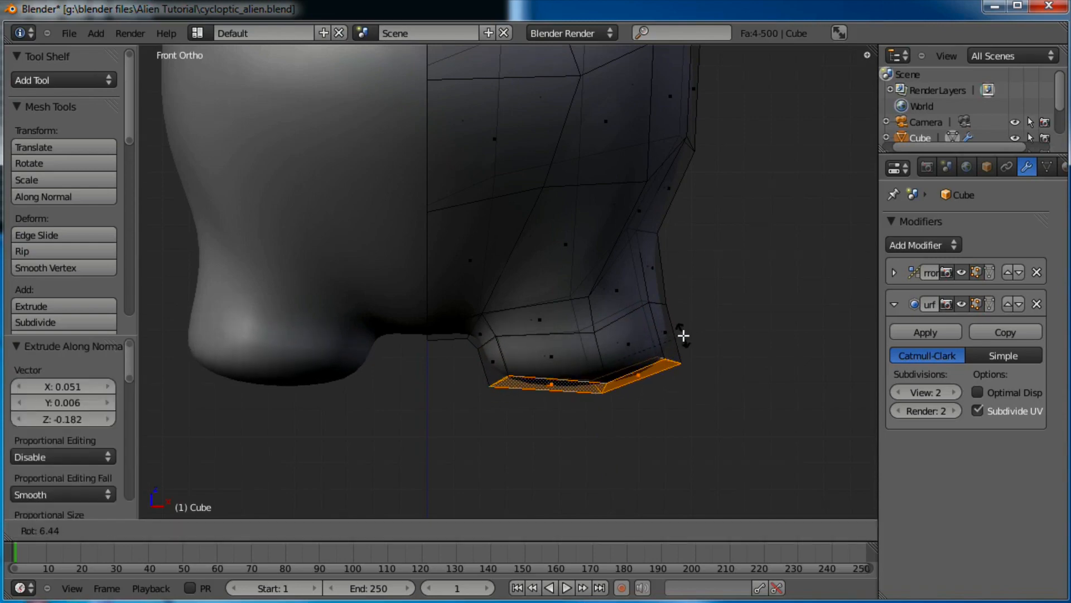
right_click(684, 336)
scroll(684, 335, "down", 2)
key("e")
left_click(607, 458)
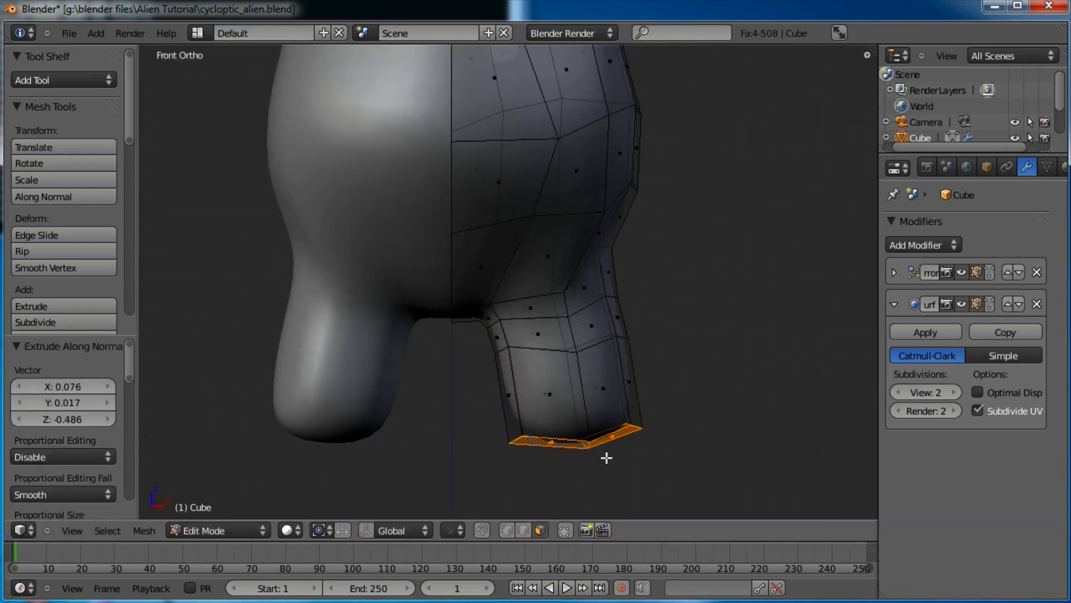
scroll(646, 377, "down", 3)
middle_click_drag(646, 378, 636, 326, "shift")
Extrude four more leg segments downward and scale the end to 0.592 to taper it
key("e")
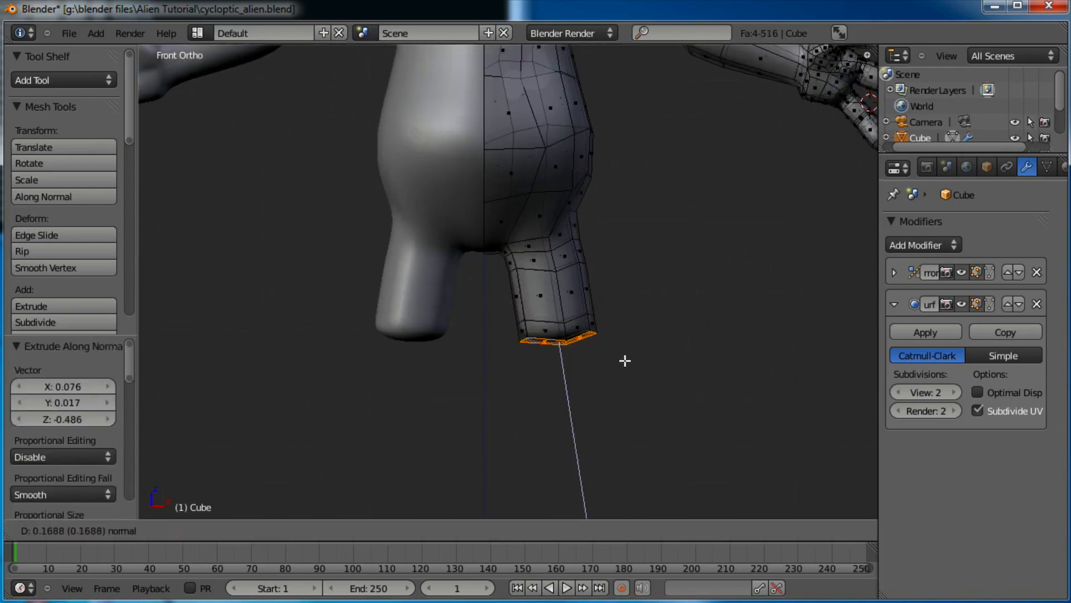
left_click(622, 363)
key("e")
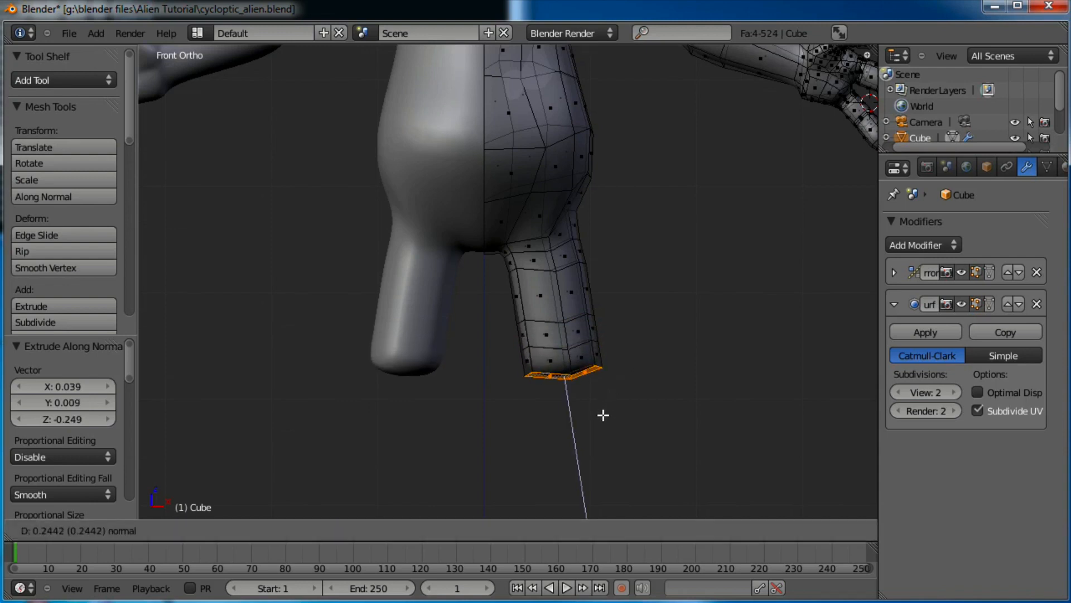
left_click(603, 416)
middle_click_drag(645, 368, 636, 292, "shift")
key("e")
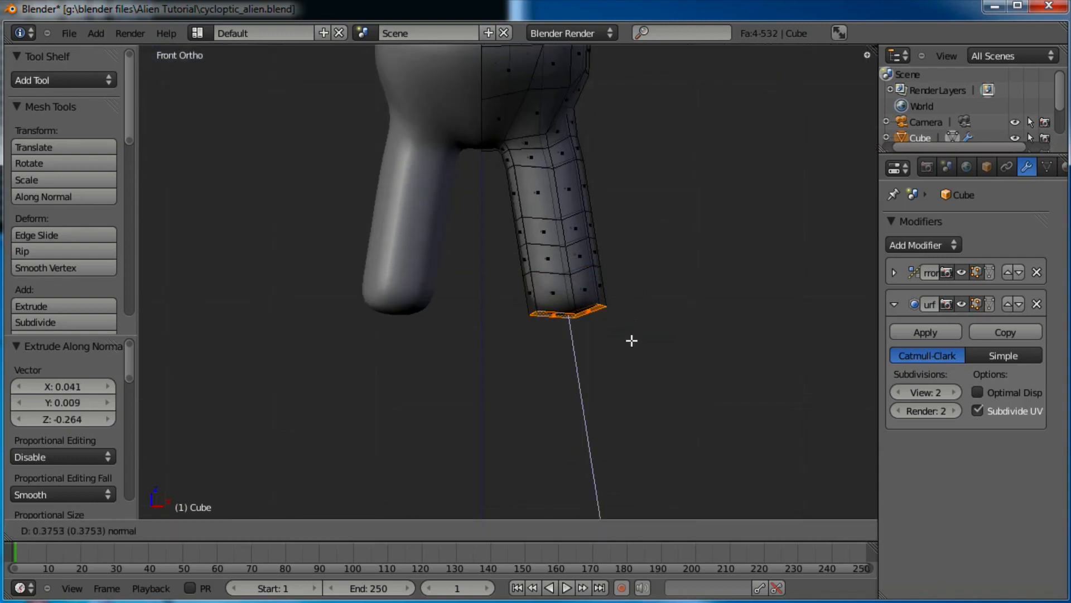
left_click(632, 342)
key("e")
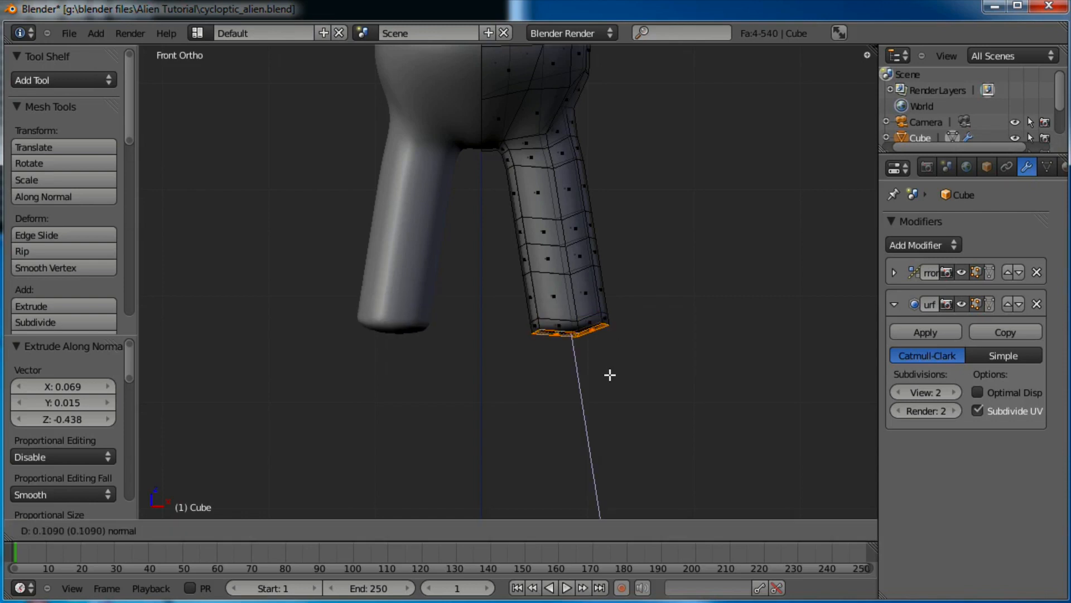
left_click(614, 412)
key("s")
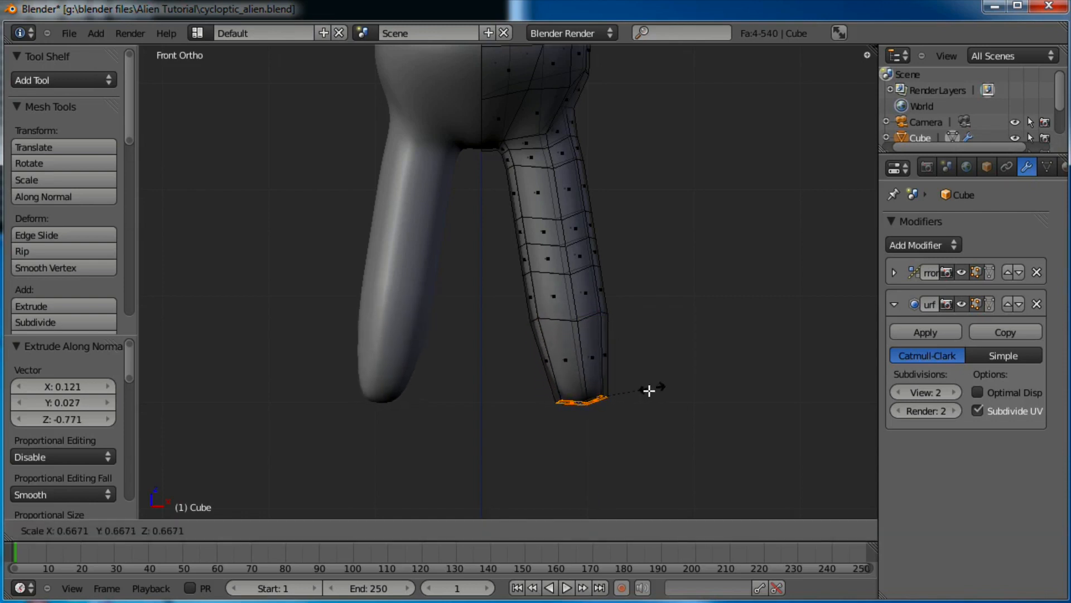
left_click(644, 388)
scroll(619, 279, "up", 2)
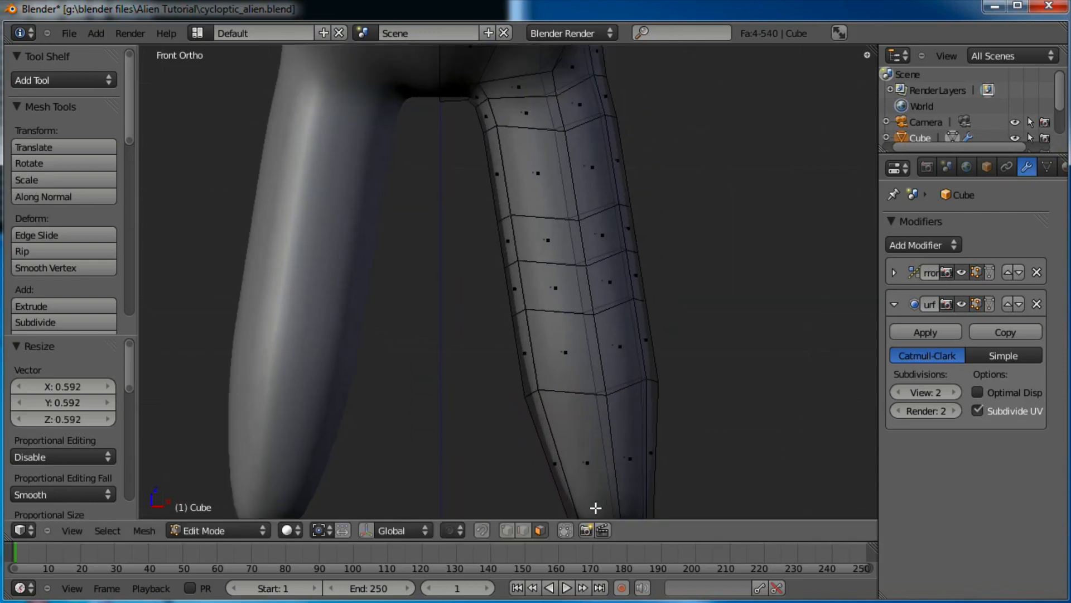
Shrink the knee loop, the loop below it and a lower leg loop, shifting the lower one
right_click(611, 265, "alt")
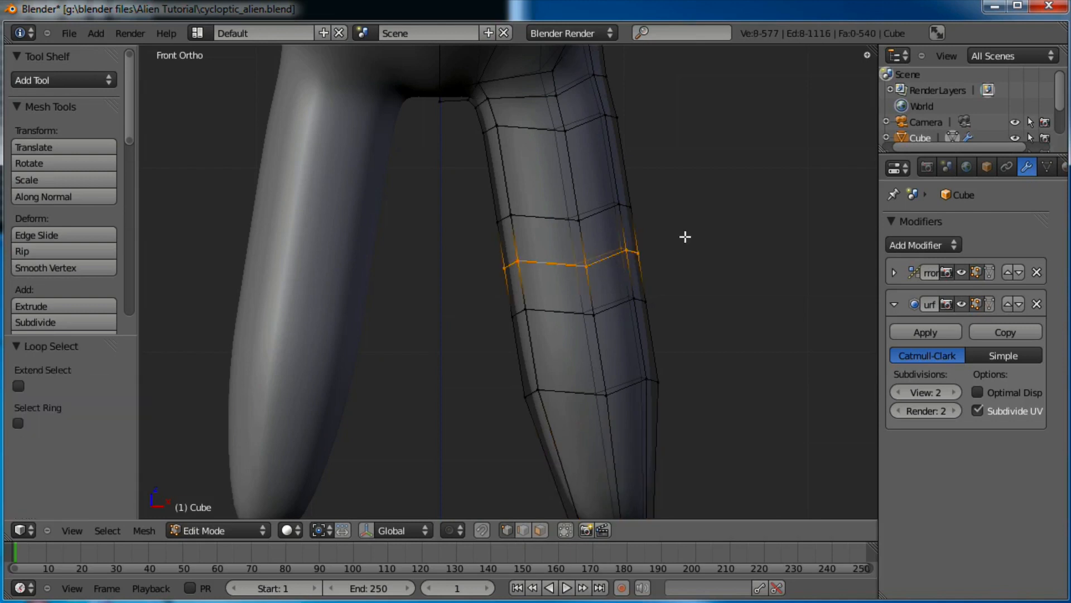
key("s")
left_click(664, 242)
right_click(625, 299, "alt")
key("s")
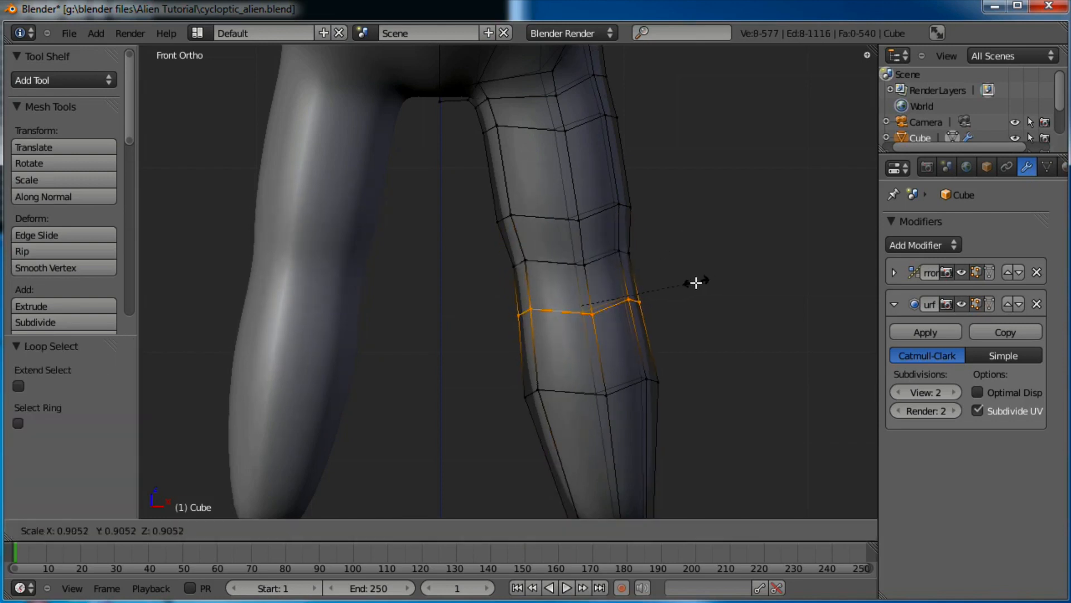
left_click(690, 296)
right_click(621, 390, "alt")
key("s")
left_click(706, 360)
key("g")
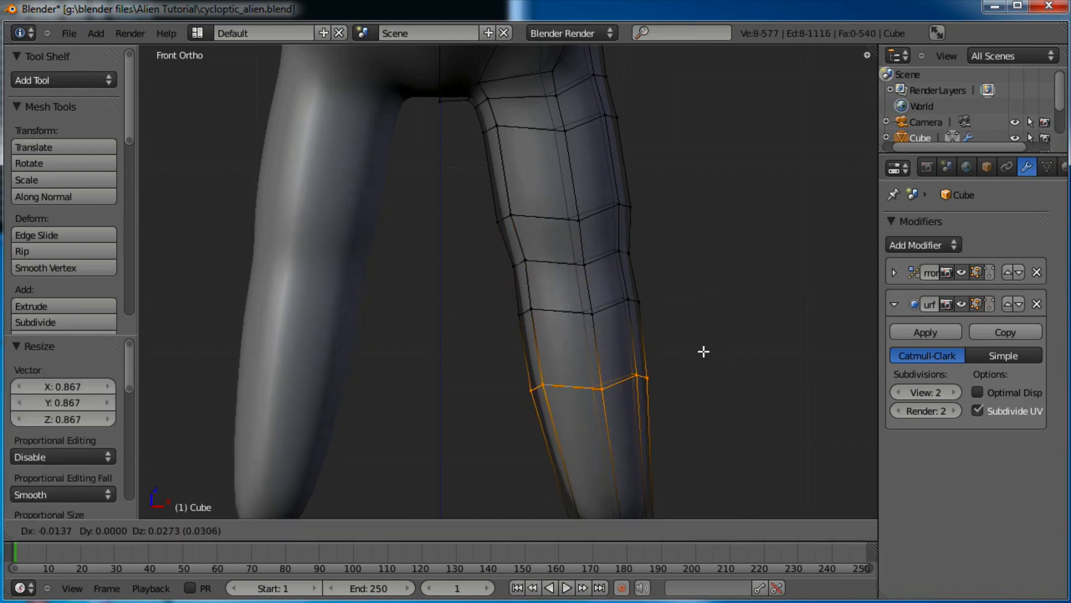
left_click(704, 341)
Scale the thigh edge loop down to 0.926
right_click(605, 206, "alt")
key("s")
left_click(682, 195)
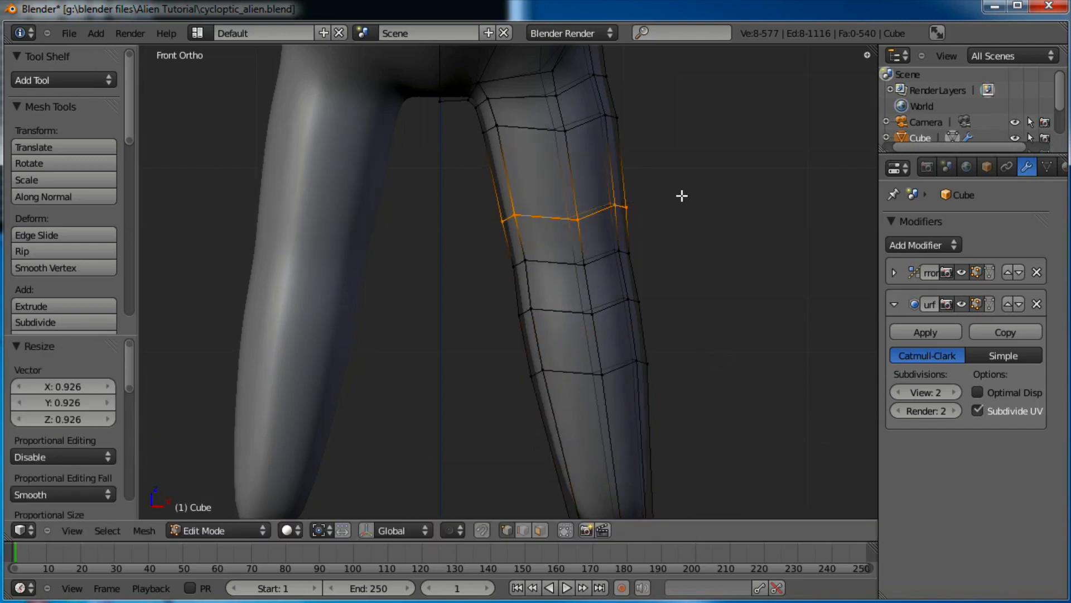
scroll(662, 209, "down", 3)
Box-select the leg faces, rotate them and shift the leg inward
key("a")
key("b")
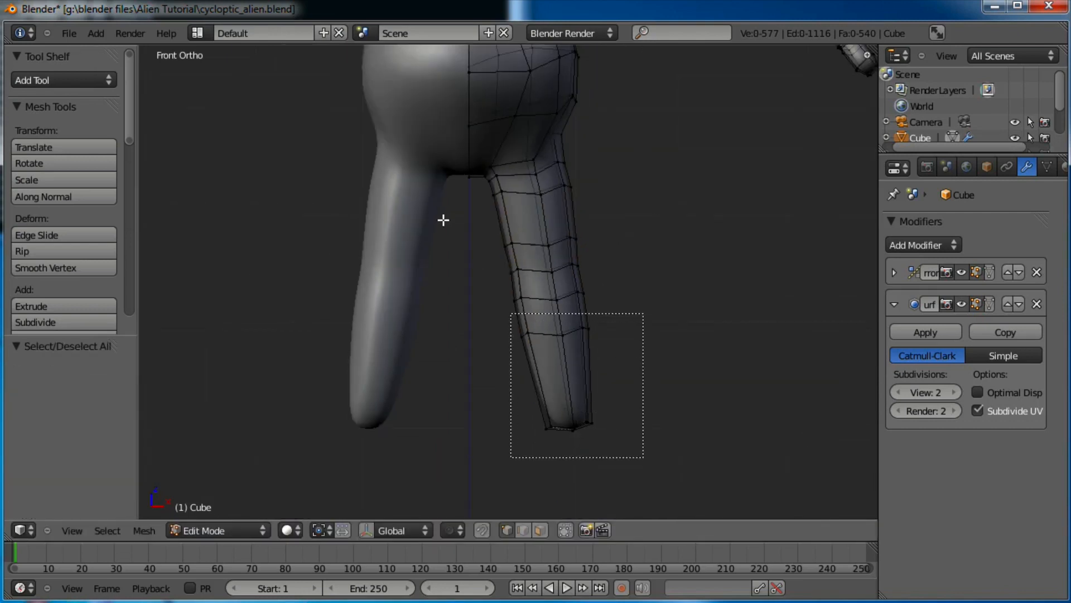
left_click_drag(462, 189, 462, 189)
scroll(563, 199, "up", 2)
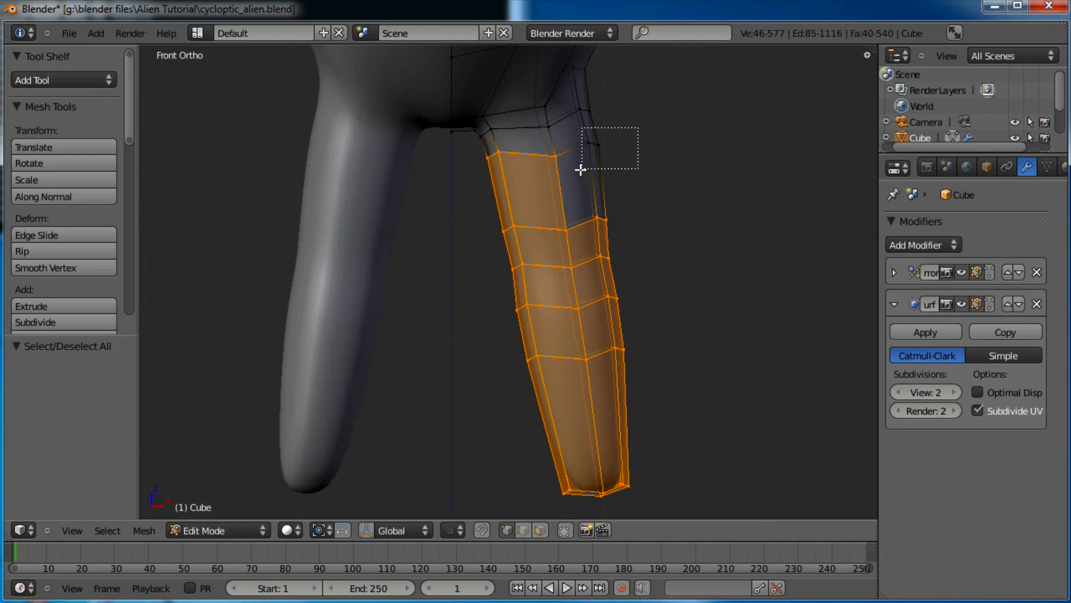
left_click_drag(581, 169, 581, 170)
right_click(577, 124, "alt+shift")
key("r")
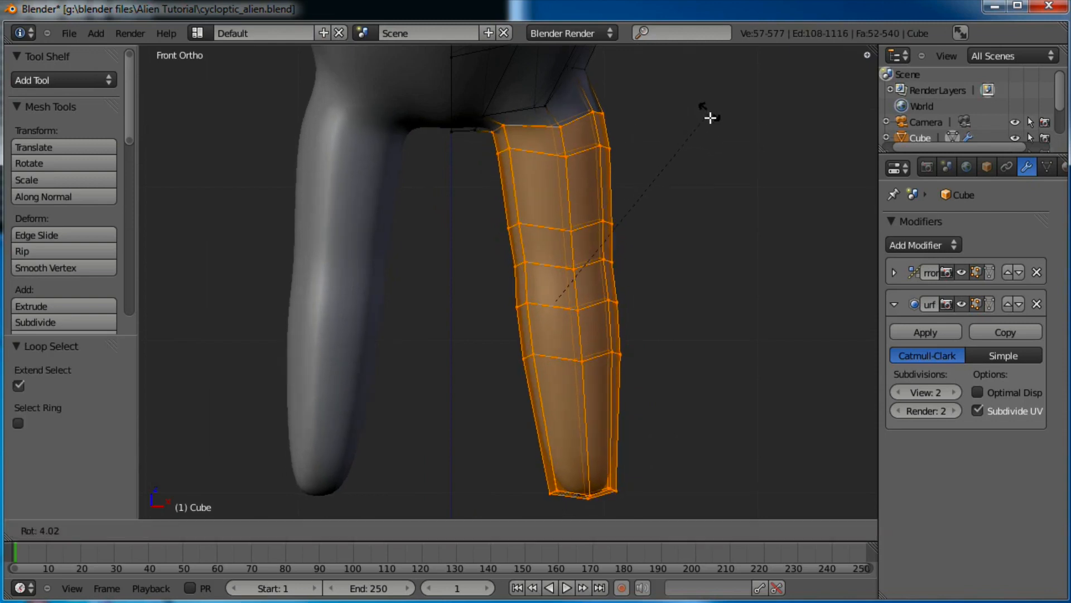
left_click(711, 118)
key("g")
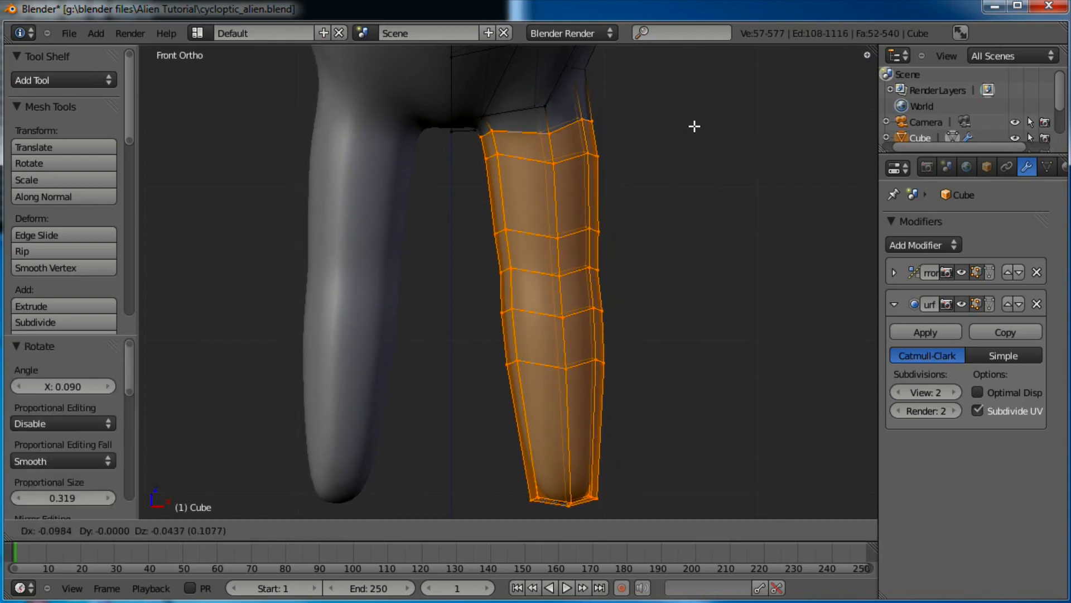
left_click(650, 136)
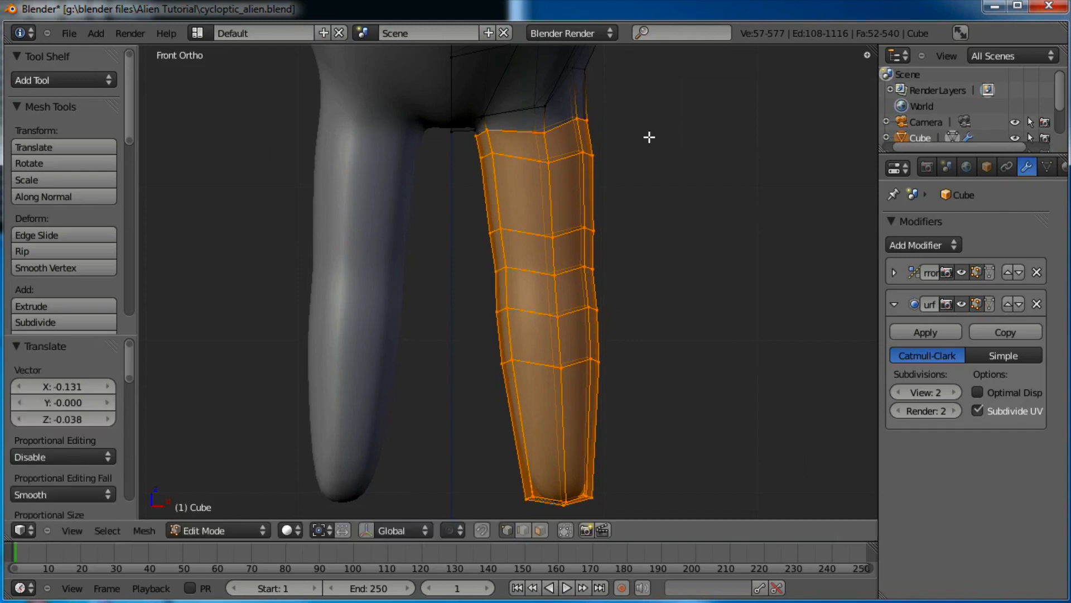
Box-select the lower leg faces and shift them slightly
key("a")
left_click_drag(483, 488, 538, 455)
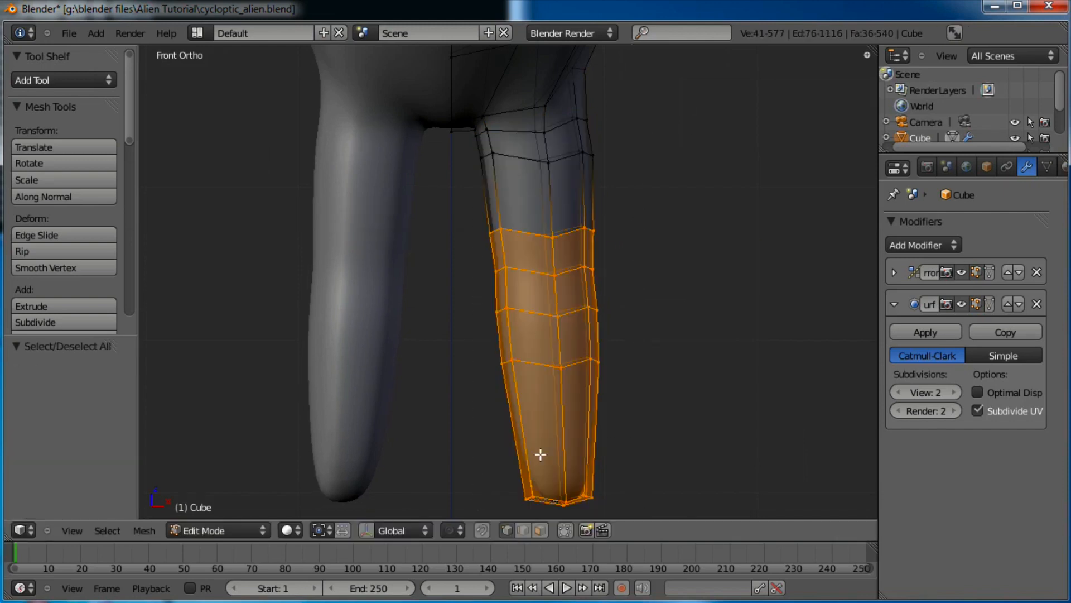
key("g")
left_click(651, 318)
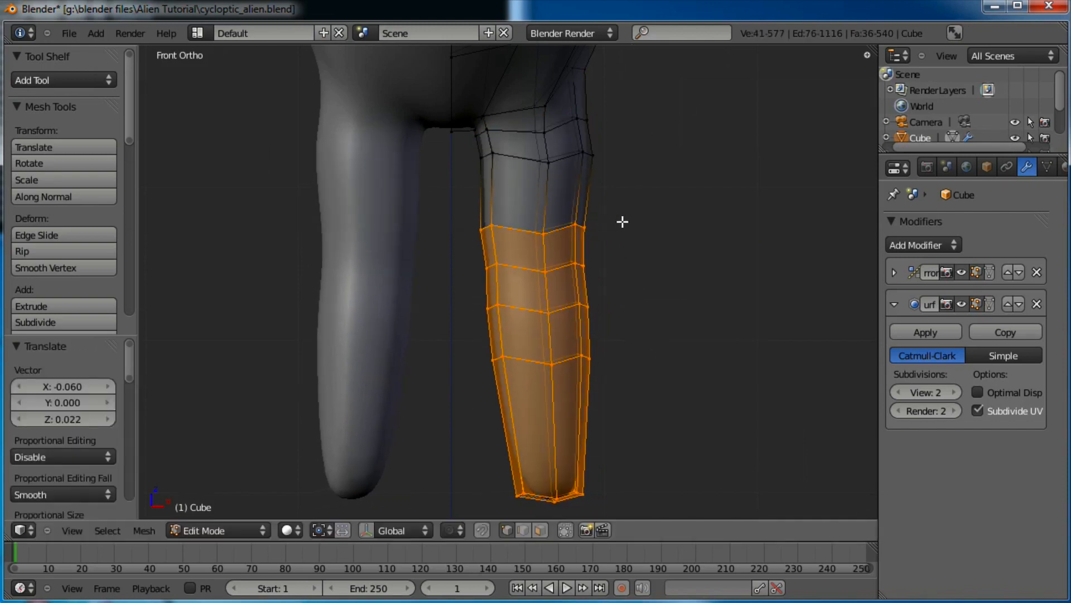
Scale a lower leg loop and the knee loop, move the knee up and scale the top loop
right_click(560, 225, "alt")
key("s")
left_click(653, 196)
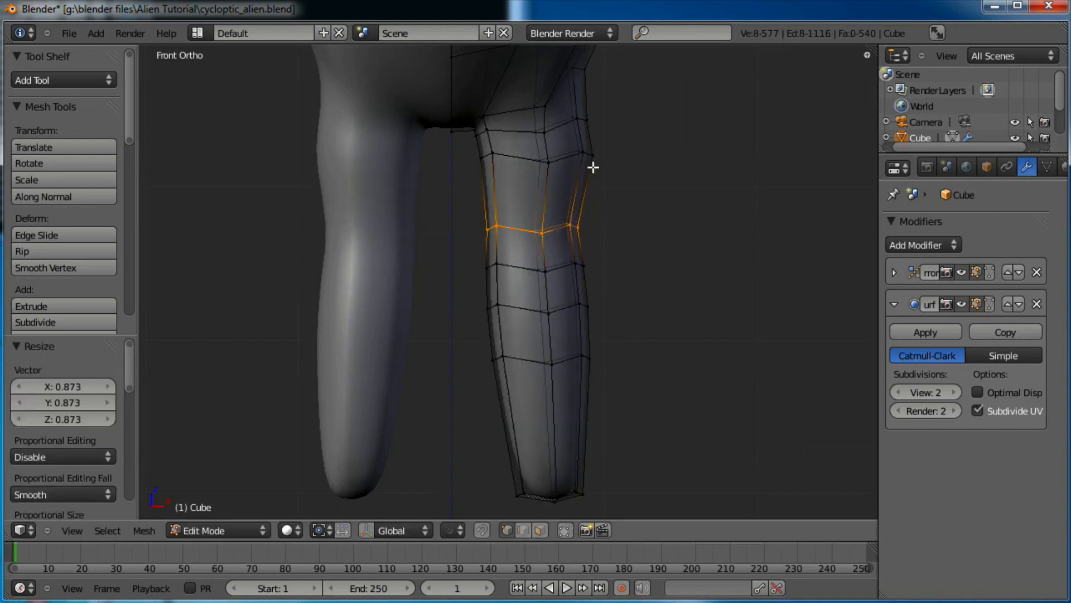
right_click(591, 162, "alt")
key("s")
left_click(681, 151)
key("g")
key("z")
left_click(575, 119)
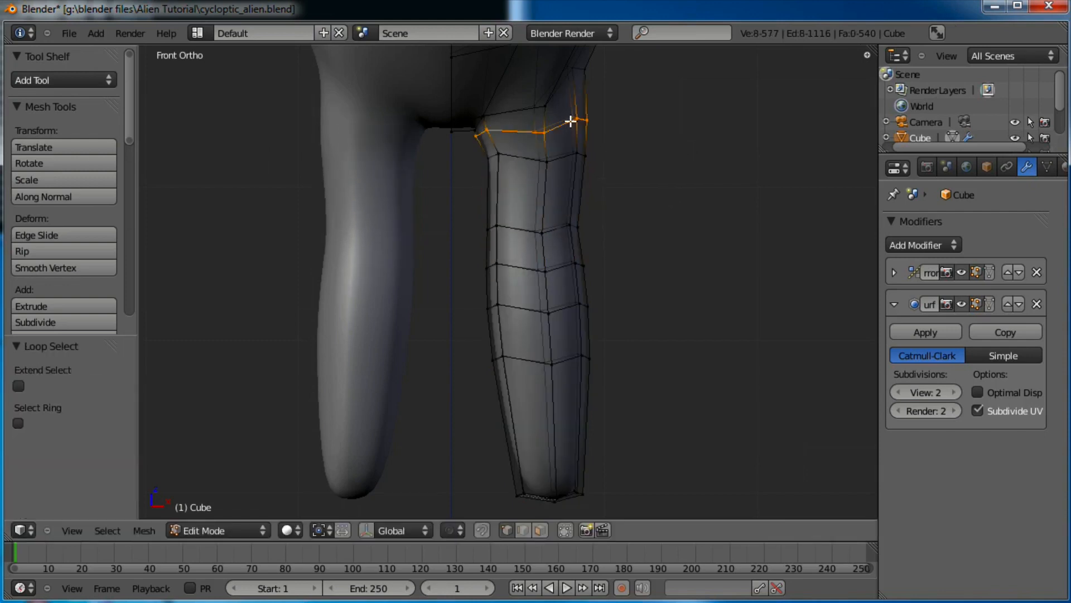
key("s")
left_click(652, 122)
Move the top leg loop down along Z, shrink it to 0.944 and reposition it
key("g")
key("z")
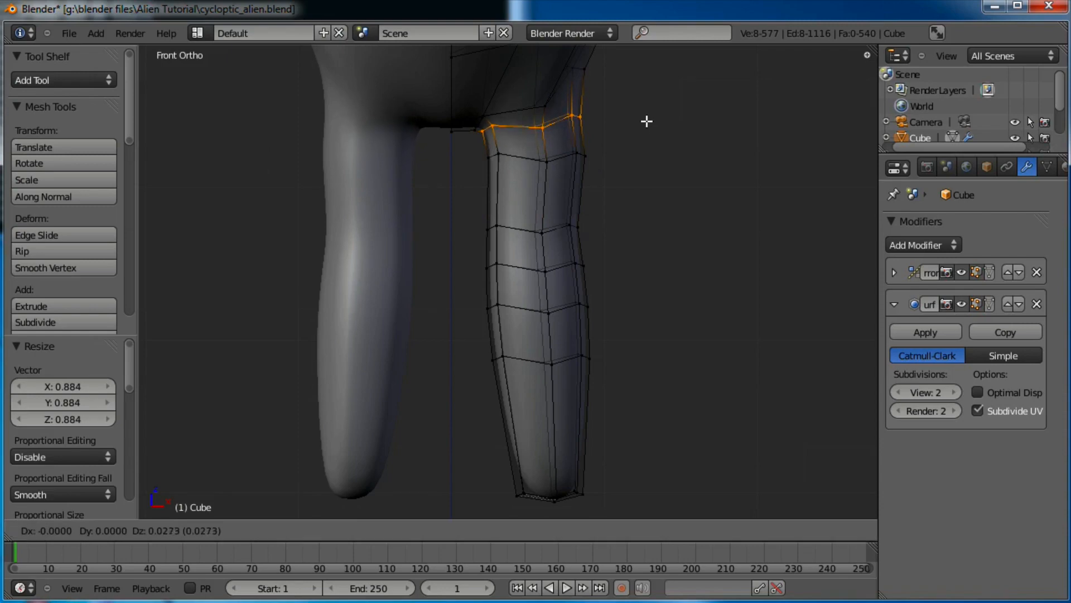
left_click(569, 155)
key("s")
left_click(671, 144)
key("g")
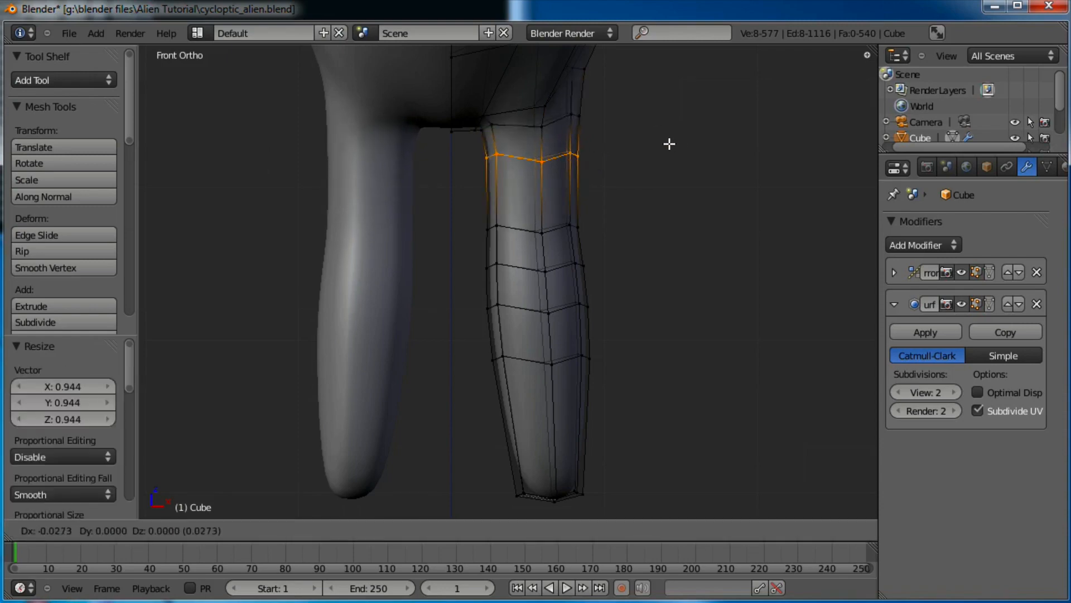
left_click(666, 143)
scroll(639, 165, "down", 4)
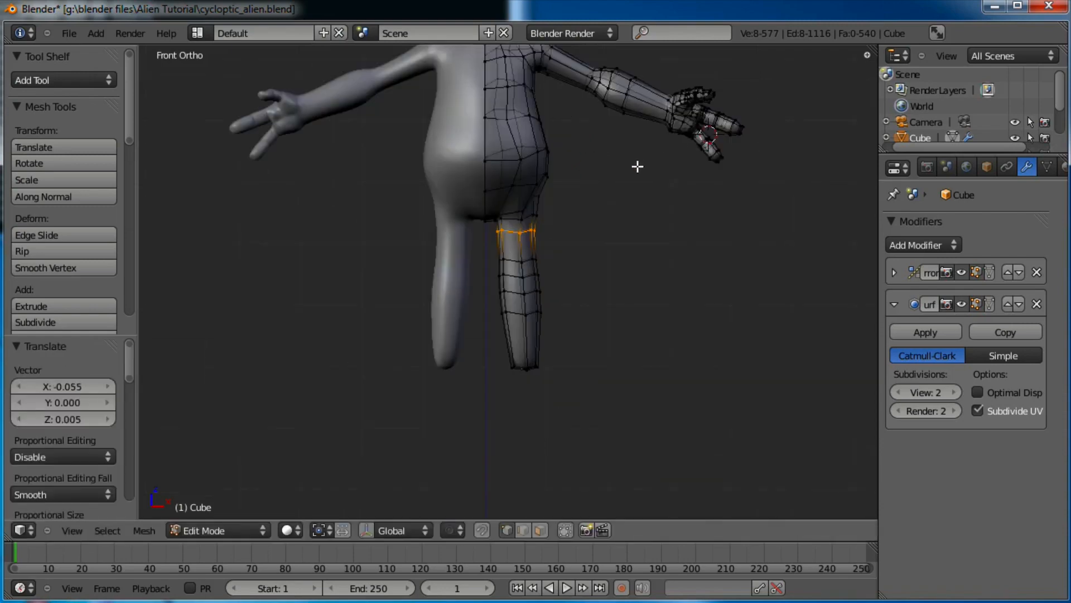
Pinch the knee loop to 0.814 and reposition it in side view
scroll(636, 167, "up", 4)
left_click(561, 259, "alt")
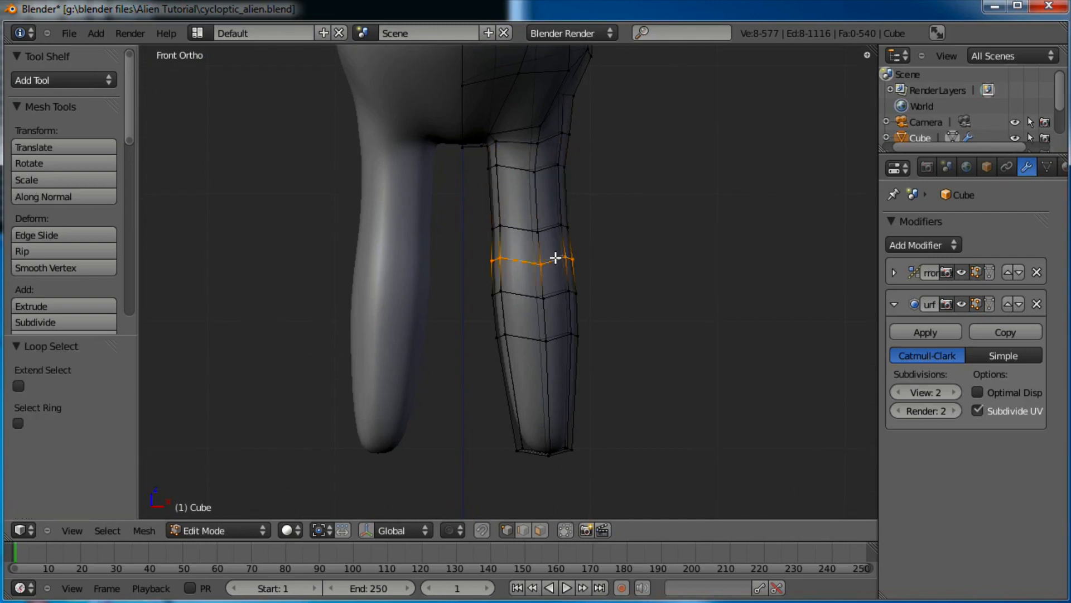
key("s")
left_click(619, 244)
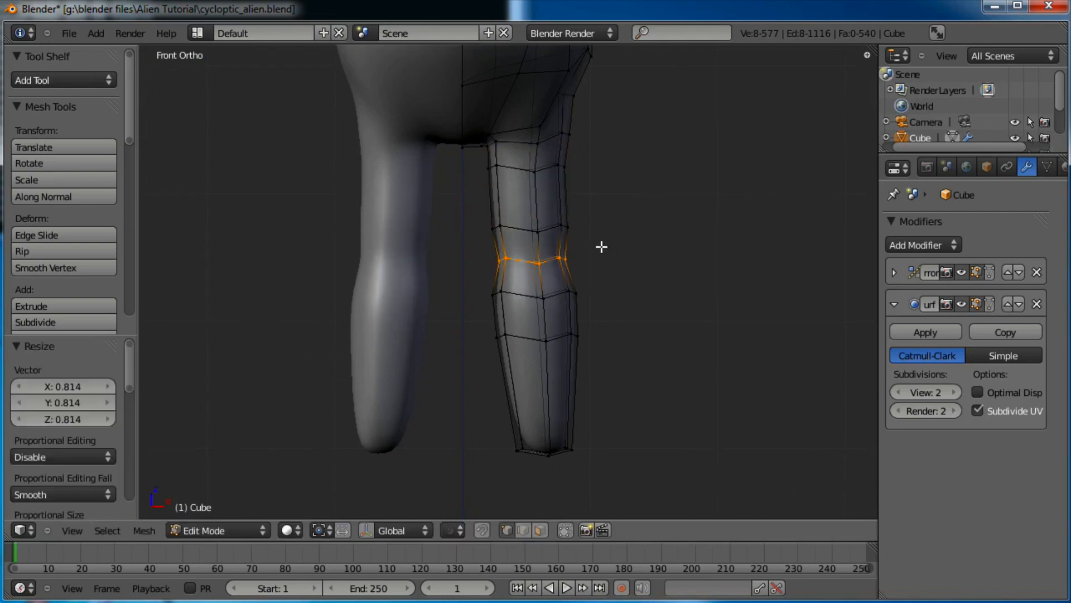
key("KP_3")
scroll(602, 246, "up", 3)
key("g")
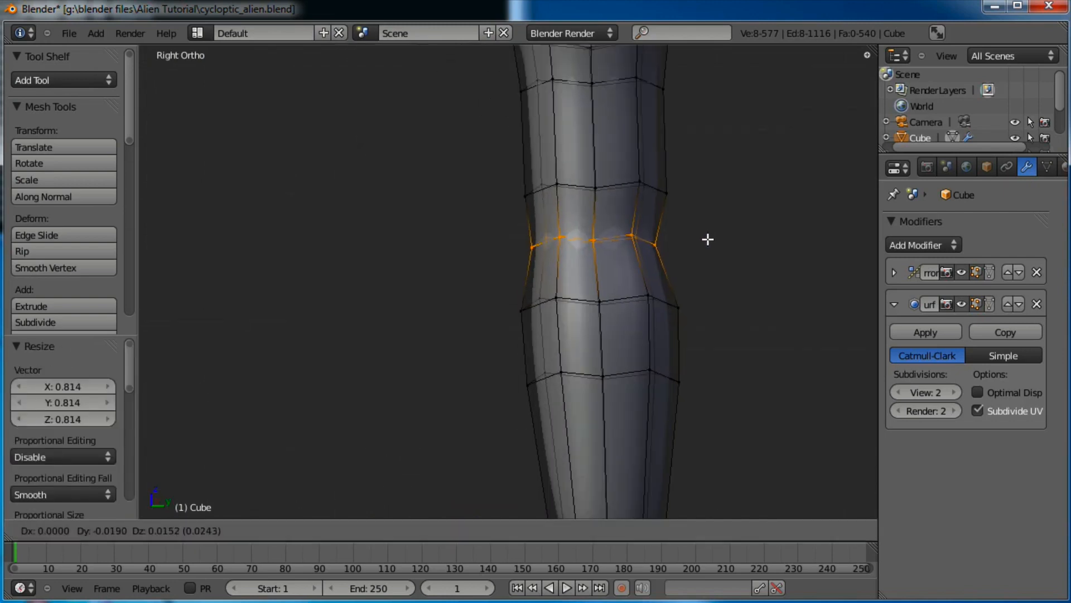
left_click(701, 242)
Enlarge the two calf loops below the knee to 1.214 and 1.110 and push them backward
key("a")
key("b")
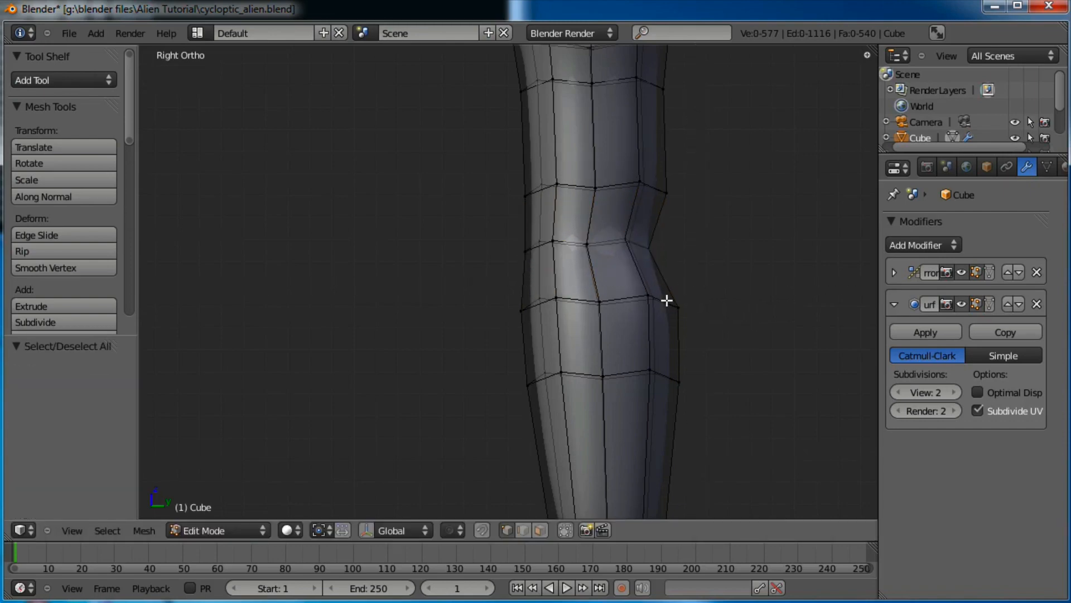
left_click(631, 299, "alt")
key("s")
left_click(734, 290)
key("g")
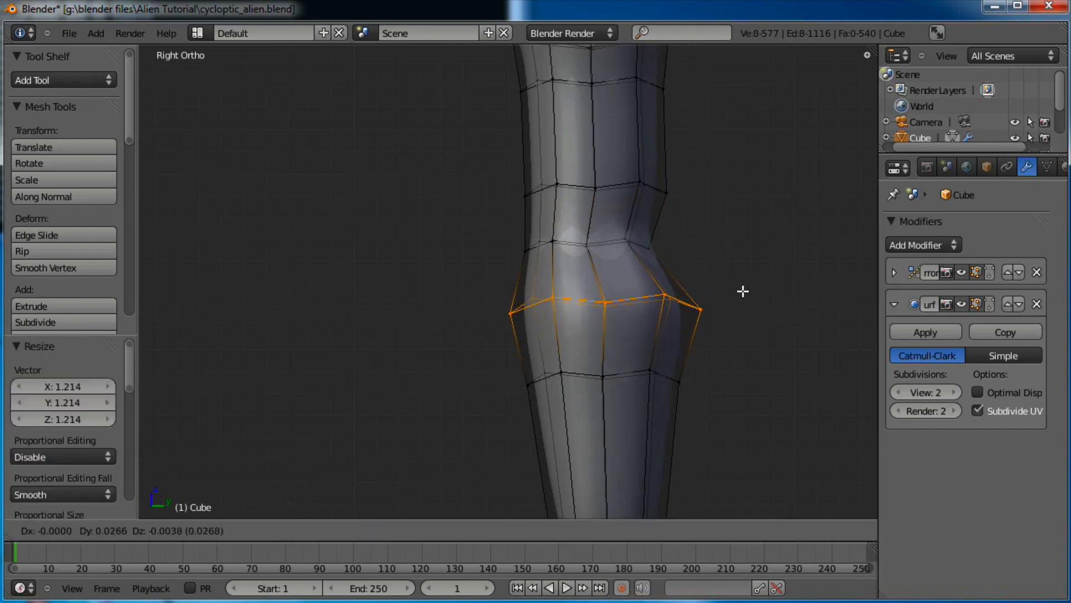
left_click(730, 307)
left_click(639, 375, "alt")
key("s")
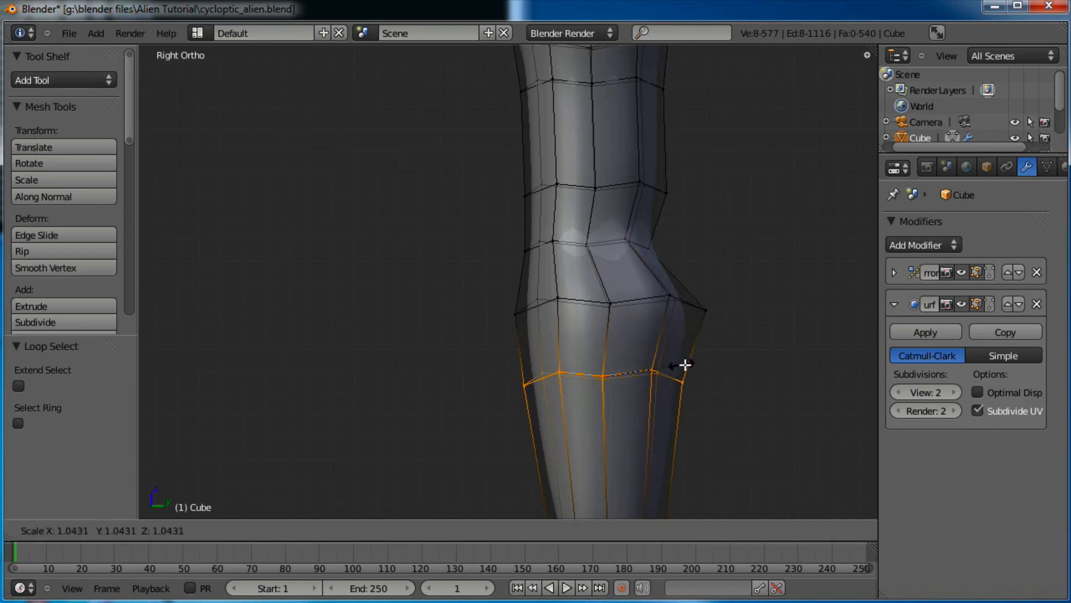
left_click(691, 364)
key("g")
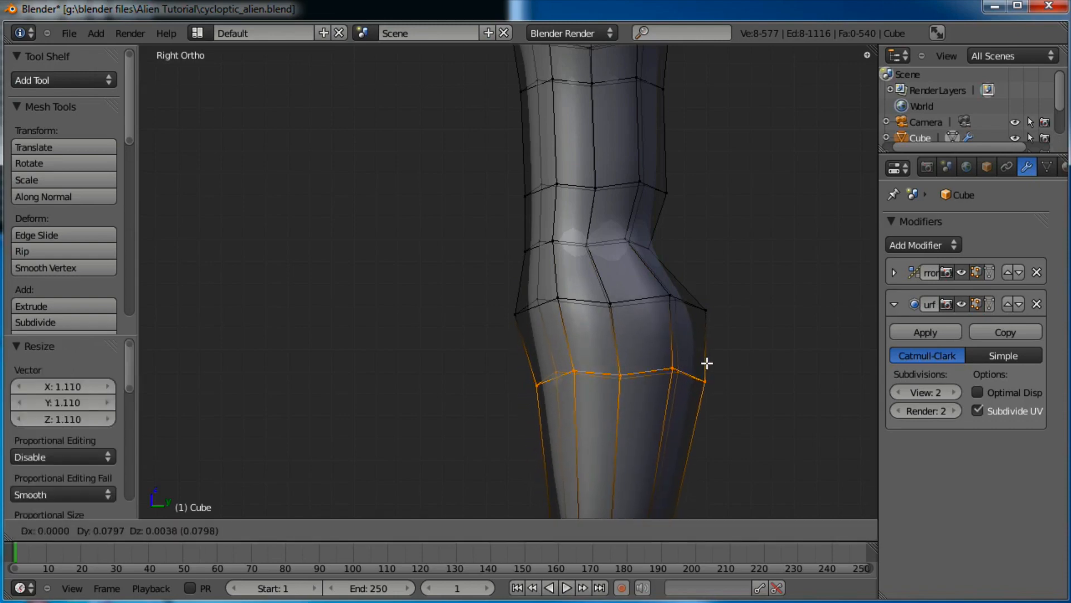
left_click(712, 360)
Return to Object Mode and orbit around the smoothed alien
scroll(703, 335, "down", 2)
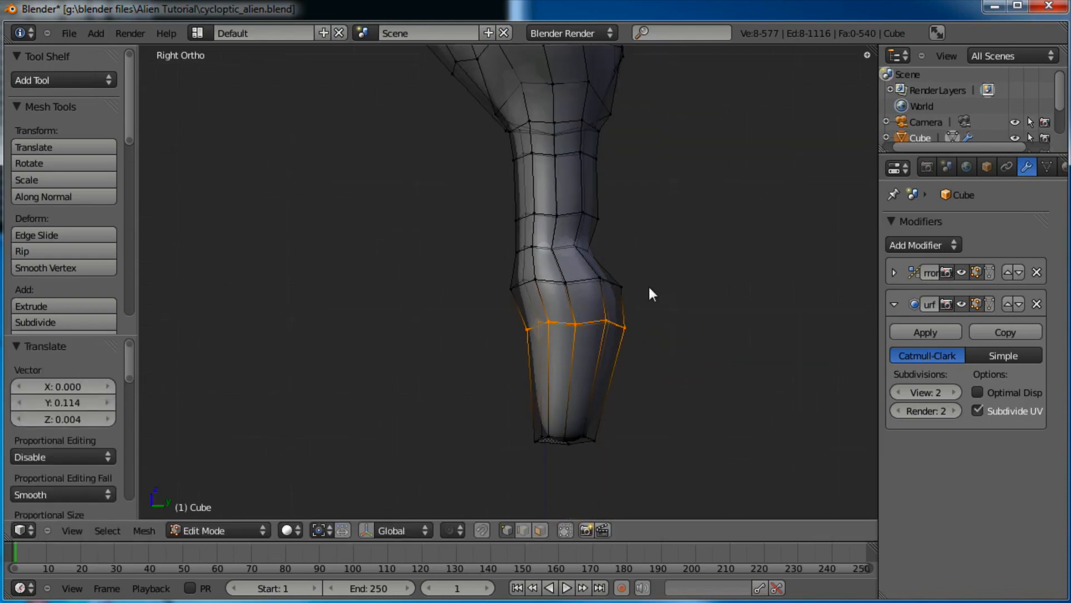
key("Tab")
middle_click_drag(622, 282, 563, 387)
In front view, lower the two hip vertices and nudge a single hip vertex
scroll(519, 298, "up", 3)
scroll(564, 387, "up", 3)
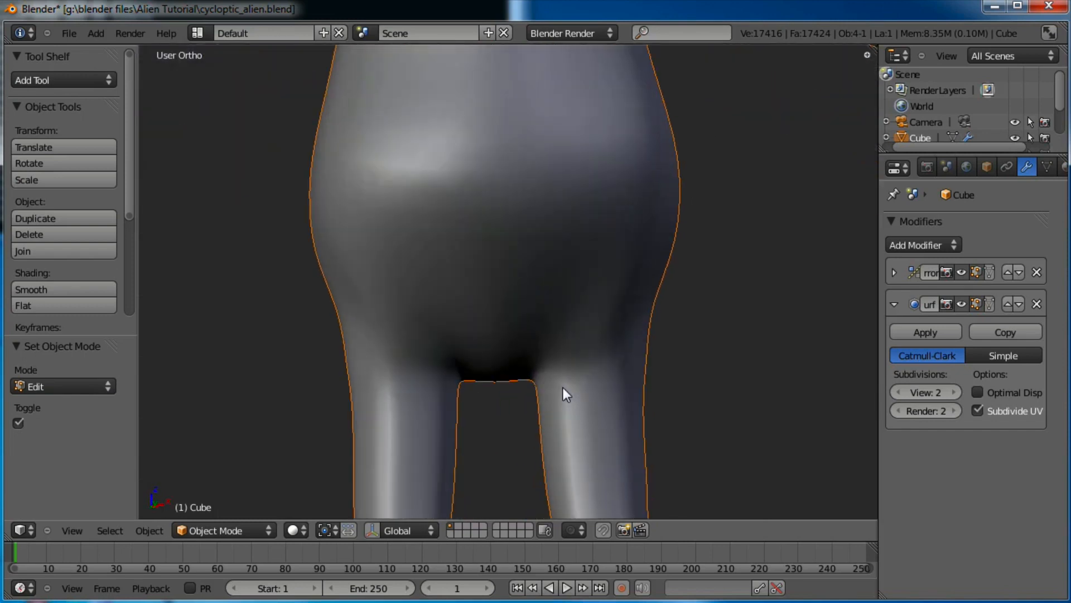
key("Tab")
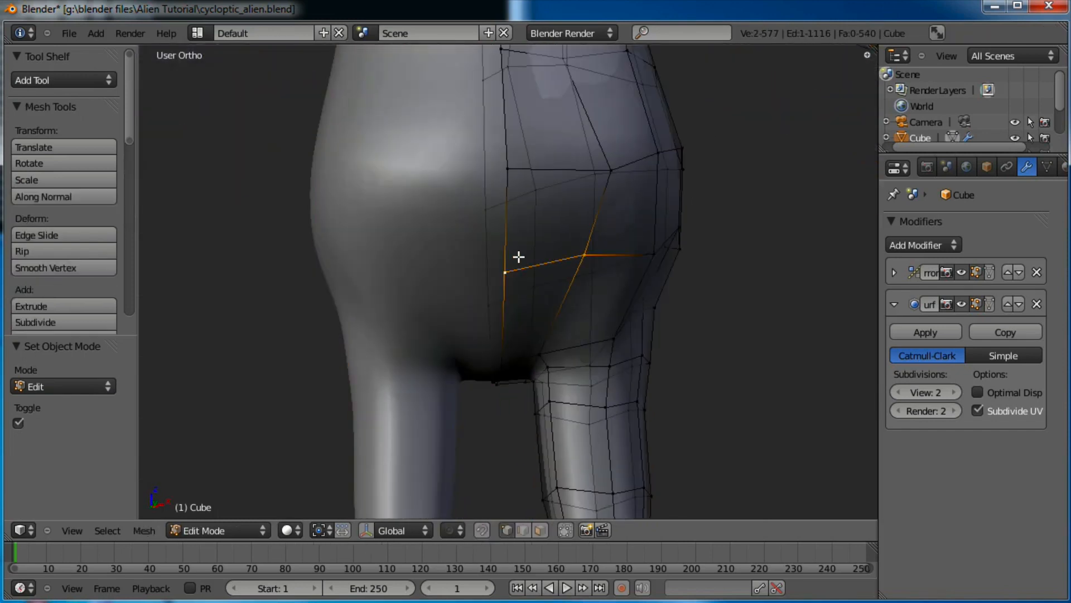
key("KP_1")
key("g")
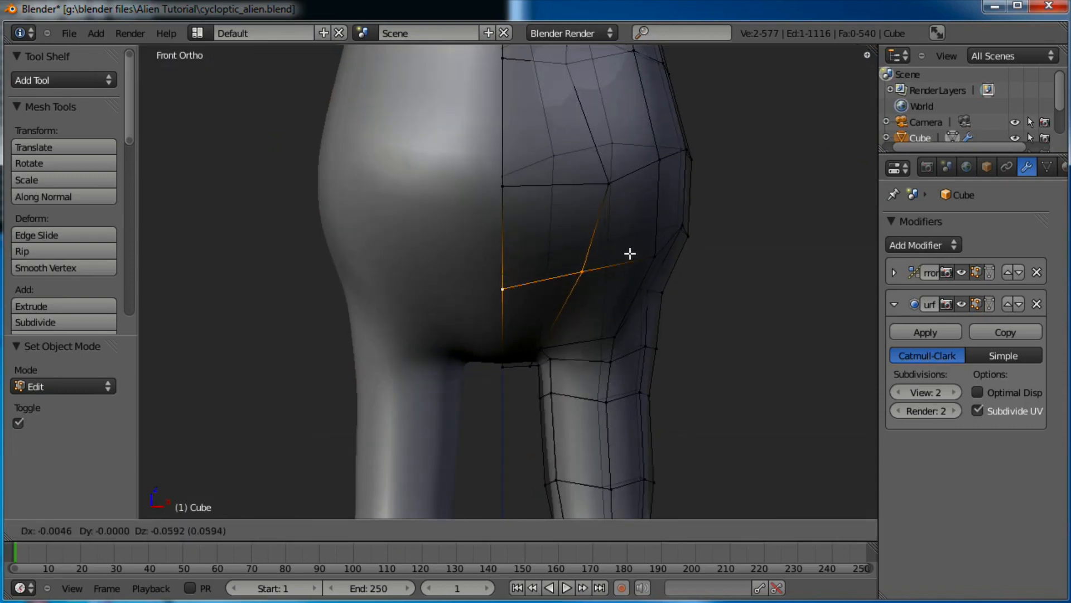
left_click(628, 262)
right_click(589, 278)
key("g")
left_click(577, 286)
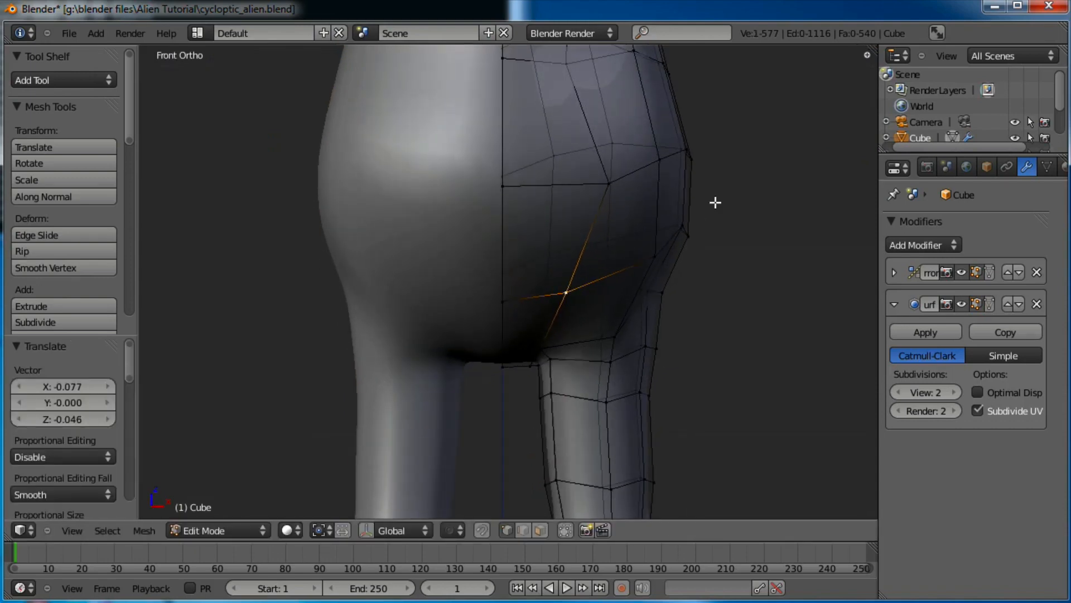
Move the vertices along the hip's side edge down, adding a third side vertex
key("a")
left_click_drag(670, 242, 671, 242)
key("g")
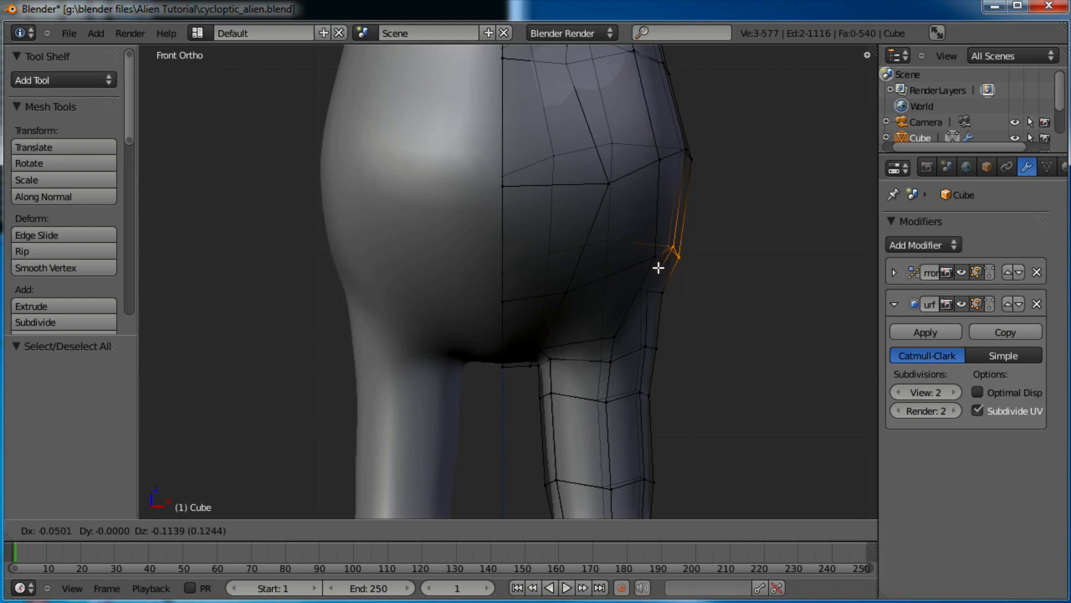
left_click(654, 267)
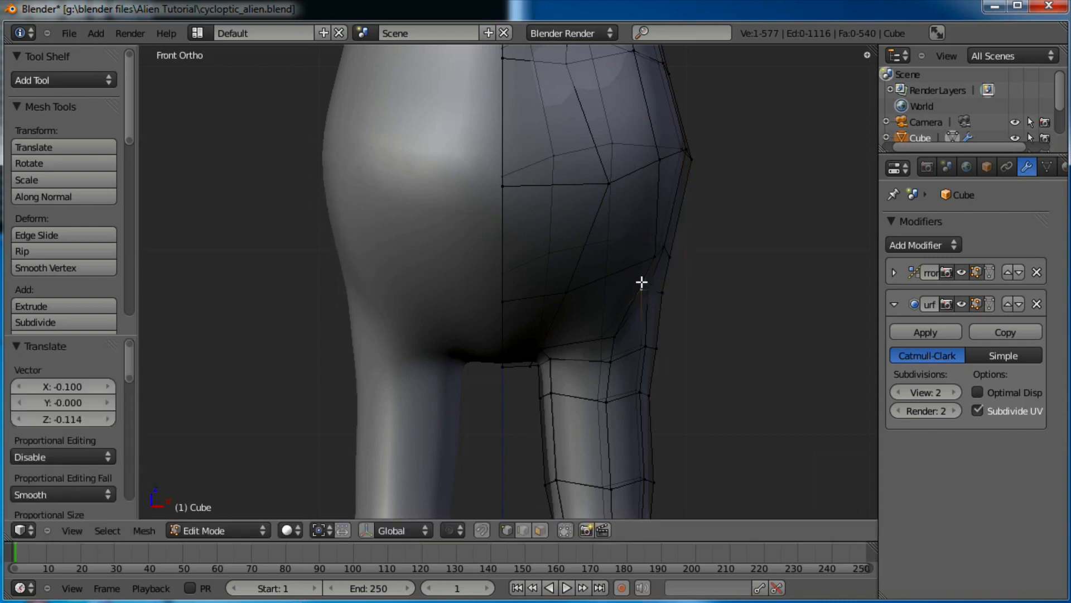
key("g")
left_click(682, 301)
right_click(672, 292, "shift")
key("g")
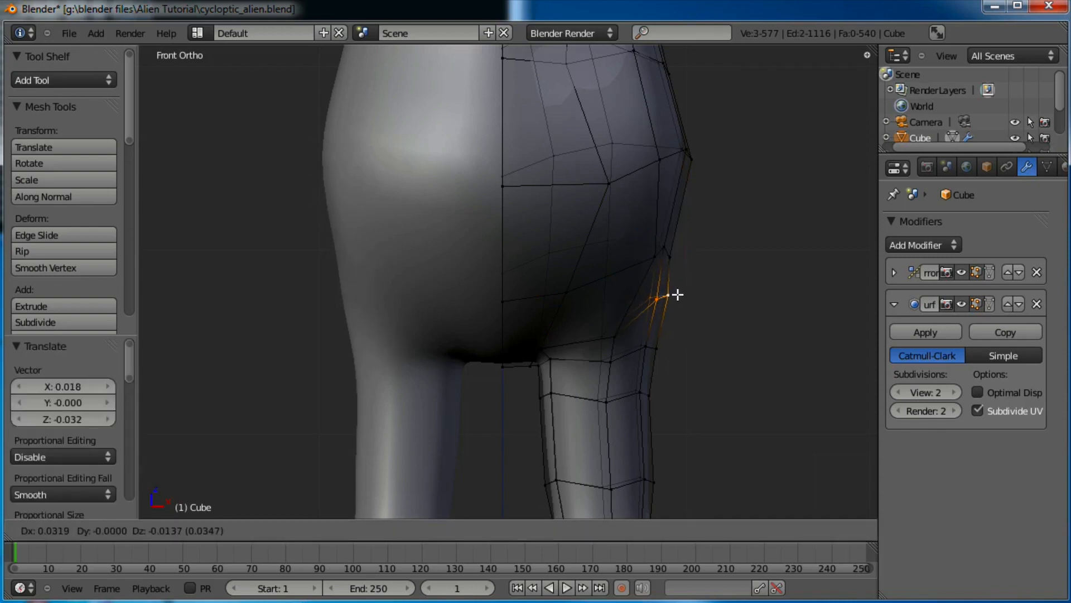
left_click(670, 291)
Box-select more hip vertices and shift them left to shape the hip curve
key("a")
key("b")
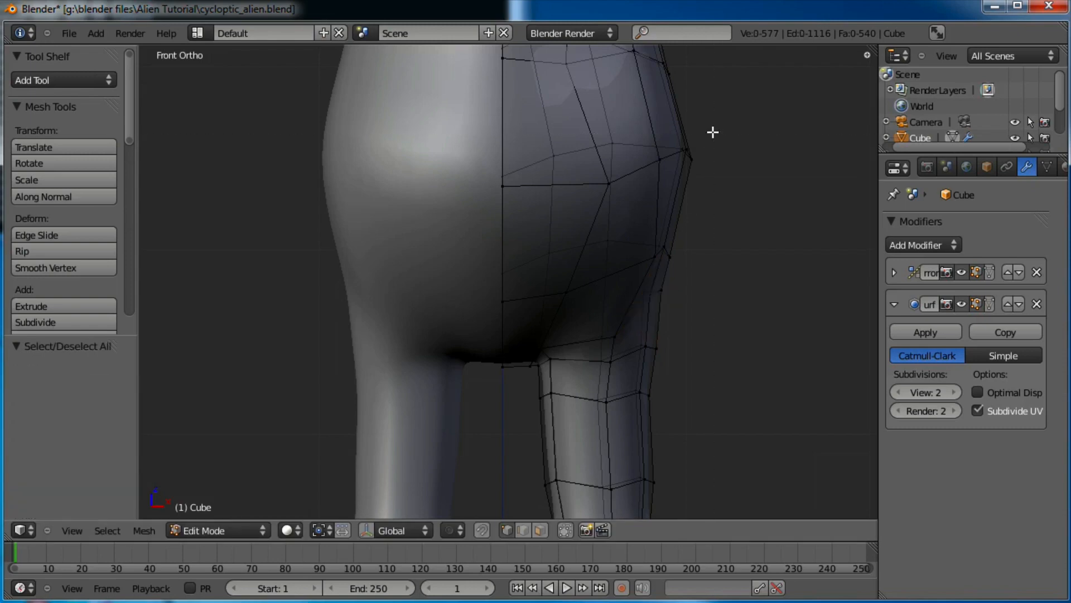
key("g")
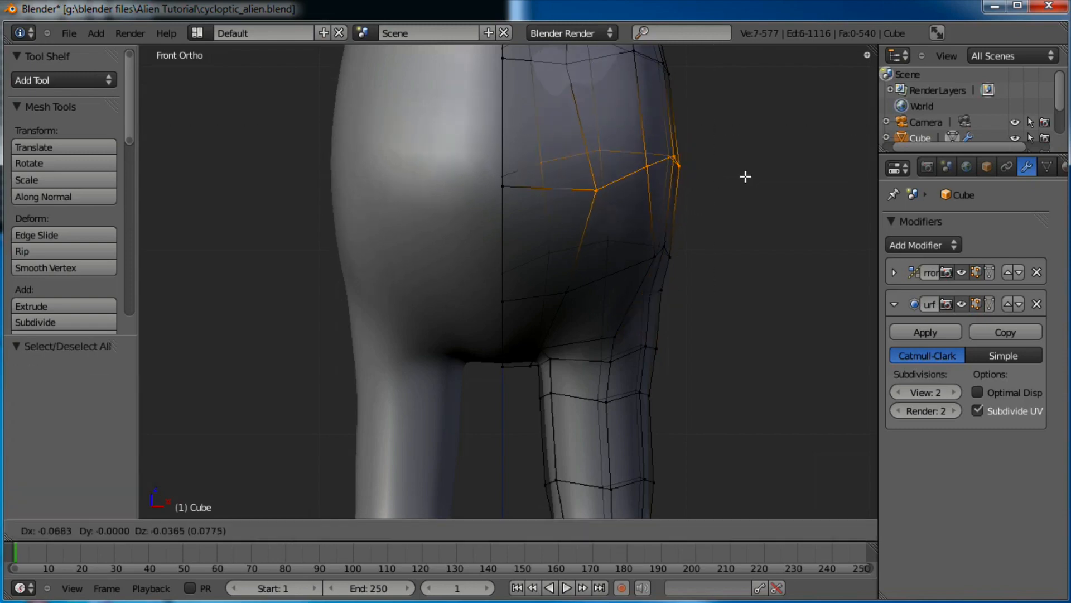
left_click(725, 182)
key("a")
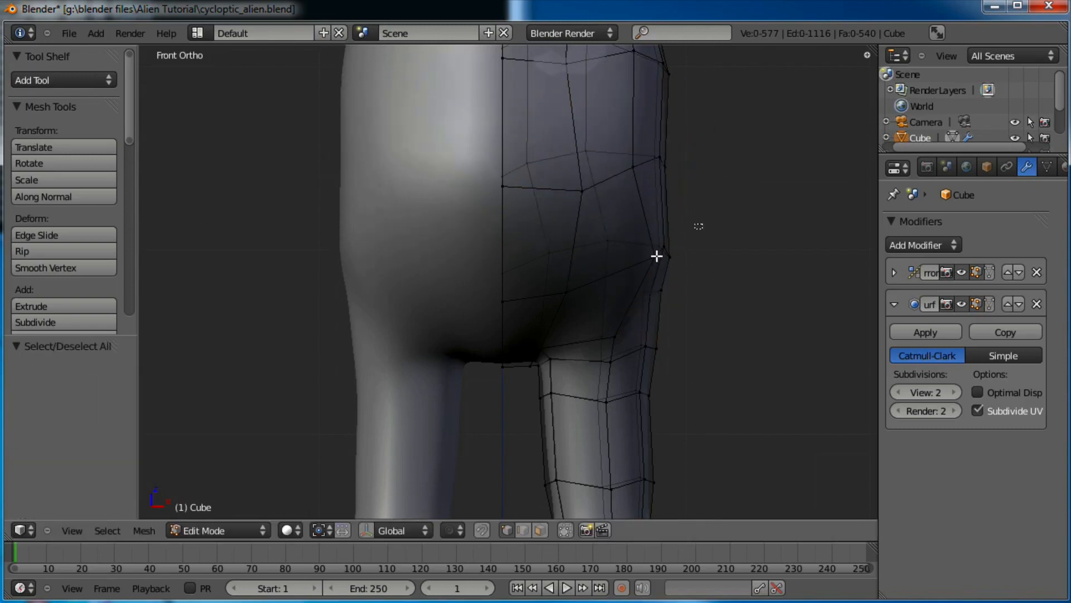
key("g")
left_click(635, 264)
key("a")
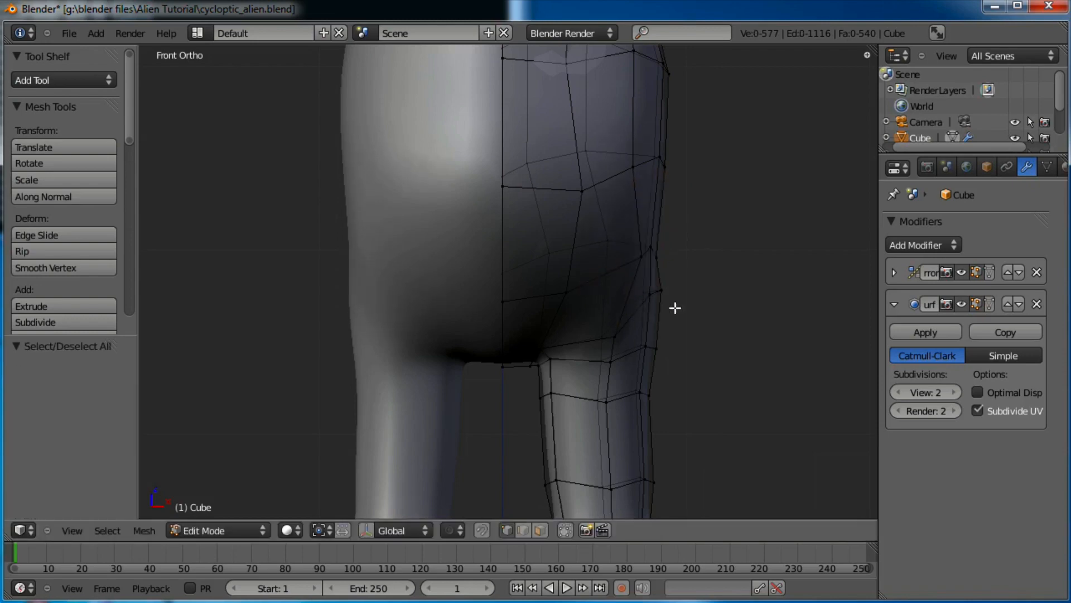
Nudge the three outer hip vertices and the three where hip meets leg outward
key("a")
key("b")
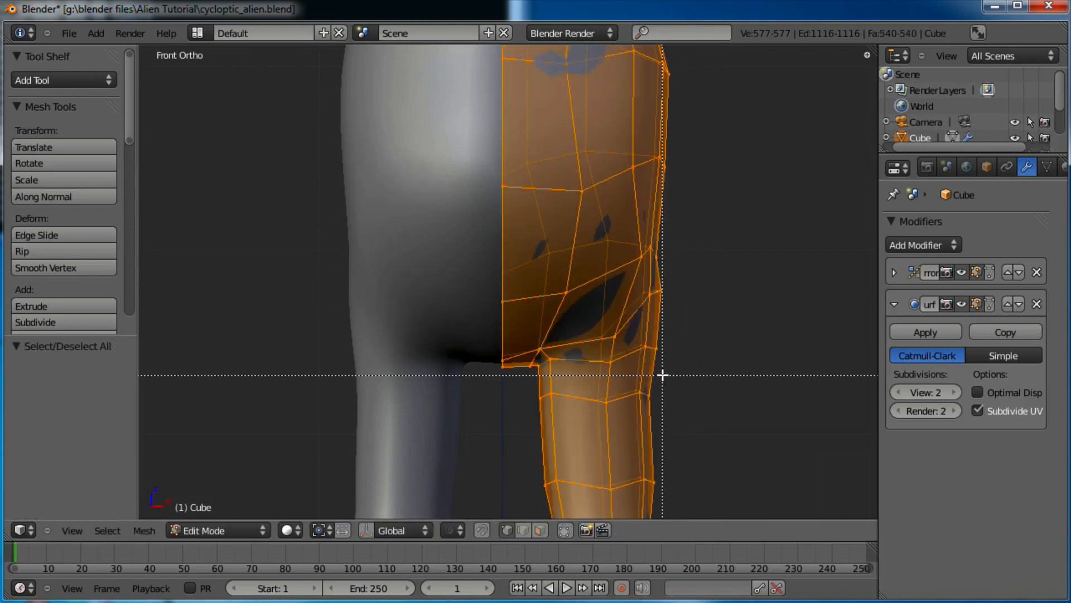
key("Escape")
key("a")
left_click_drag(630, 411, 630, 411)
key("g")
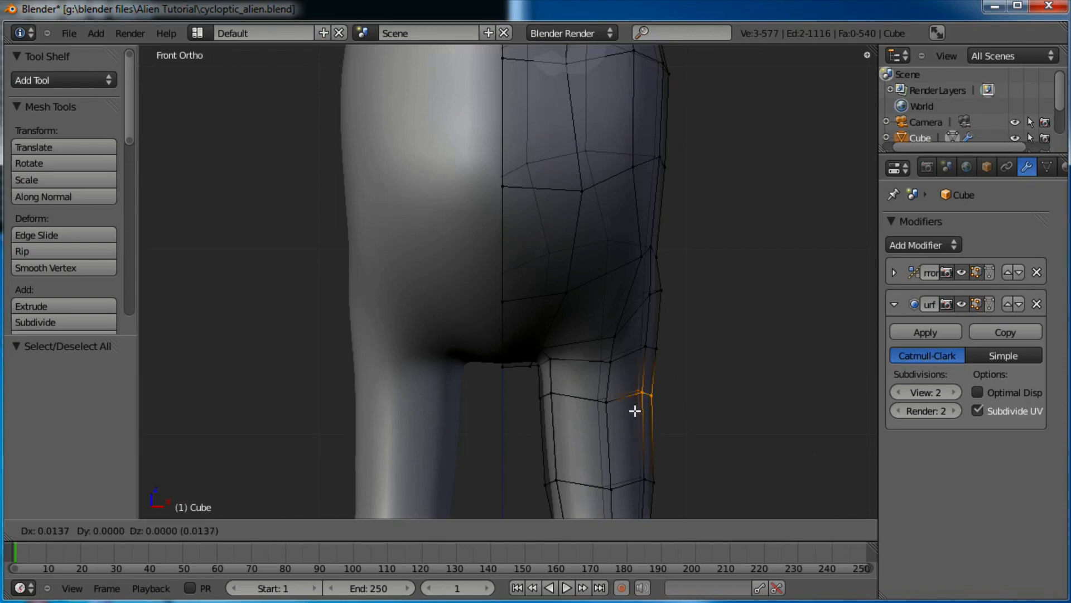
left_click(640, 411)
key("a")
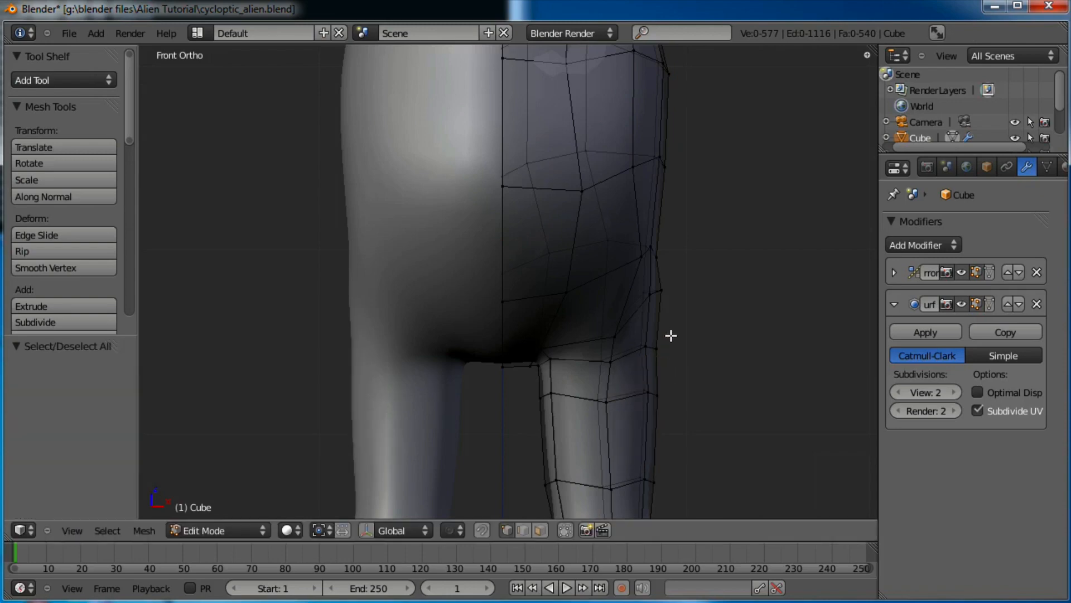
left_click_drag(639, 355, 640, 355)
key("g")
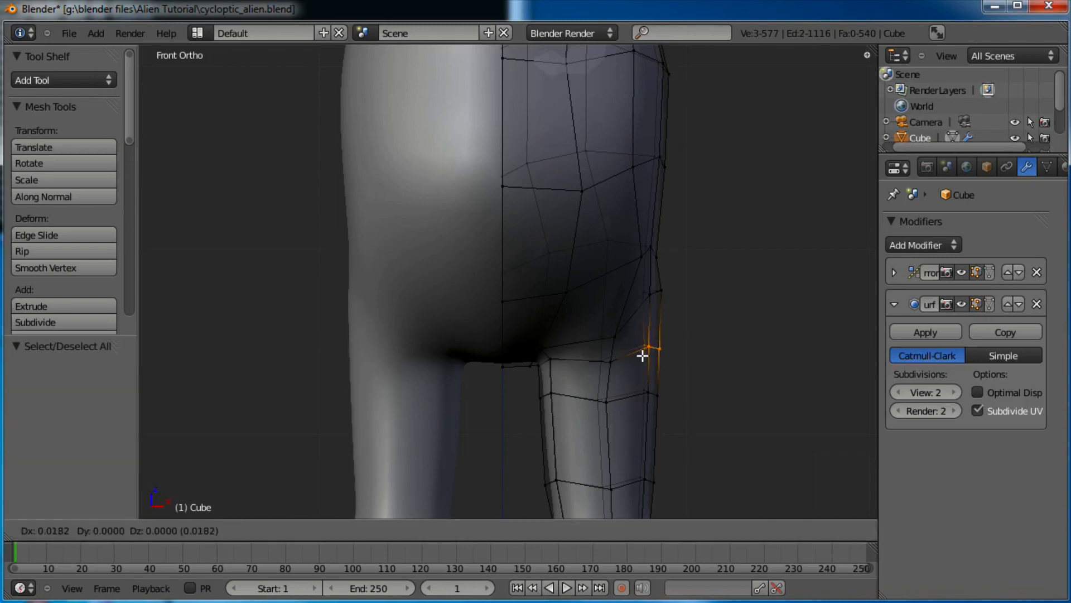
left_click(642, 355)
Return to Object Mode and orbit around the subdivided alien body
scroll(638, 347, "down", 6)
key("Tab")
middle_click_drag(638, 349, 597, 304)
scroll(597, 304, "up", 8)
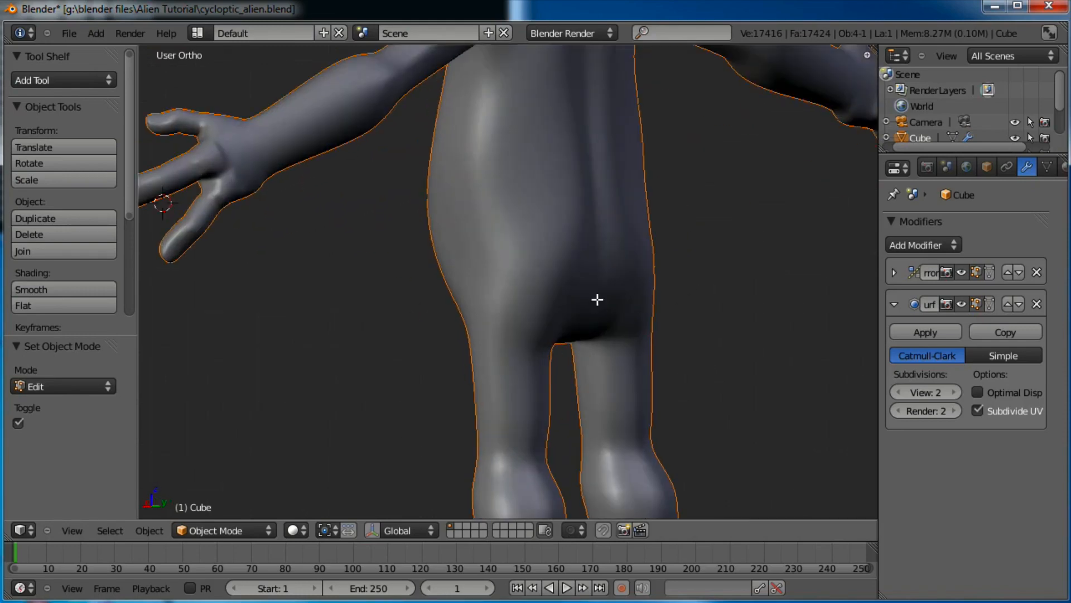
In Edit Mode, reposition vertices on the upper thigh where it joins the hip
key("Tab")
middle_click_drag(653, 233, 584, 323)
key("g")
left_click(580, 298)
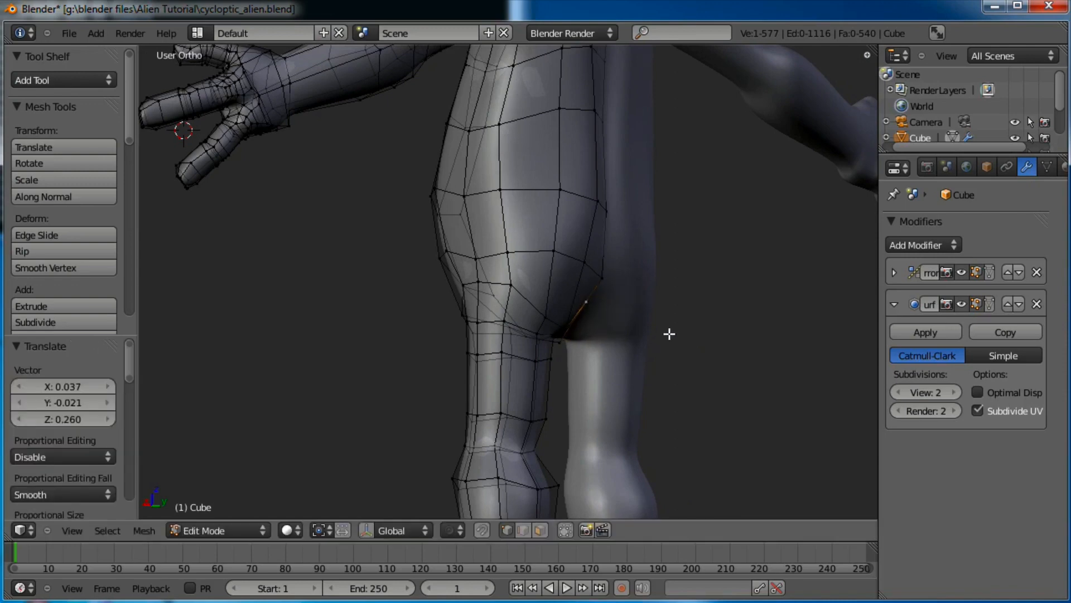
middle_click_drag(670, 334, 506, 219)
right_click(486, 189)
key("g")
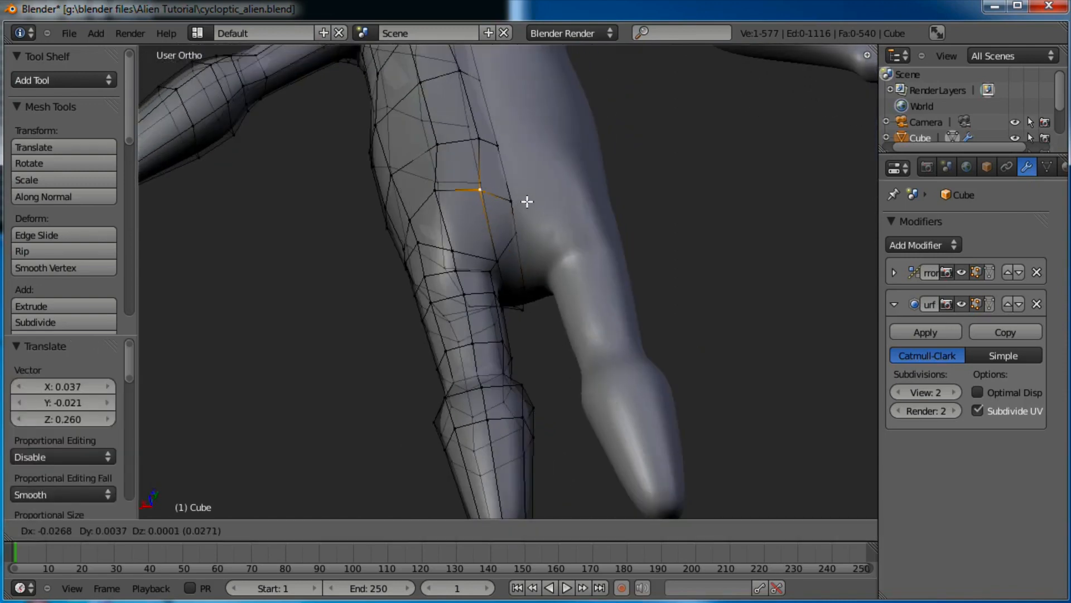
left_click(541, 198)
Nudge a lower hip vertex down and left to refine the hip profile
right_click(494, 249)
key("g")
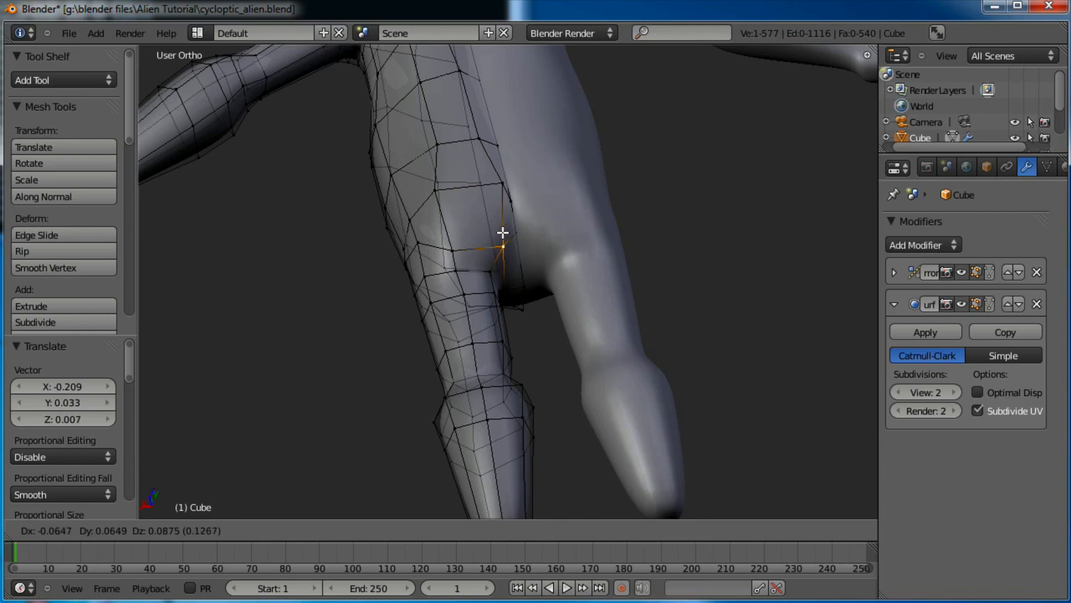
left_click(505, 231)
key("g")
left_click(479, 139)
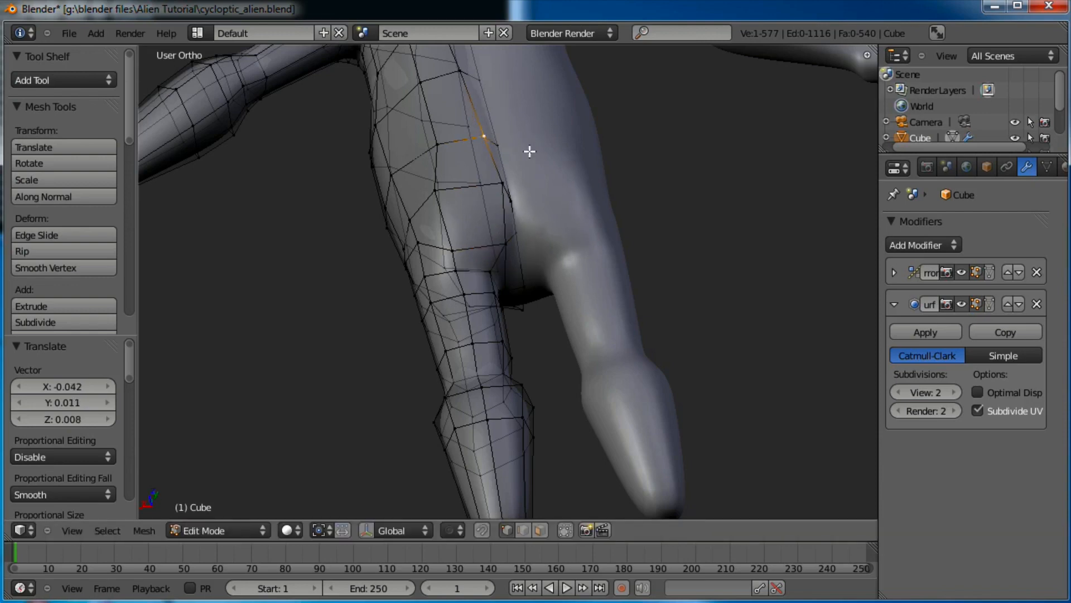
middle_click_drag(528, 150, 532, 255)
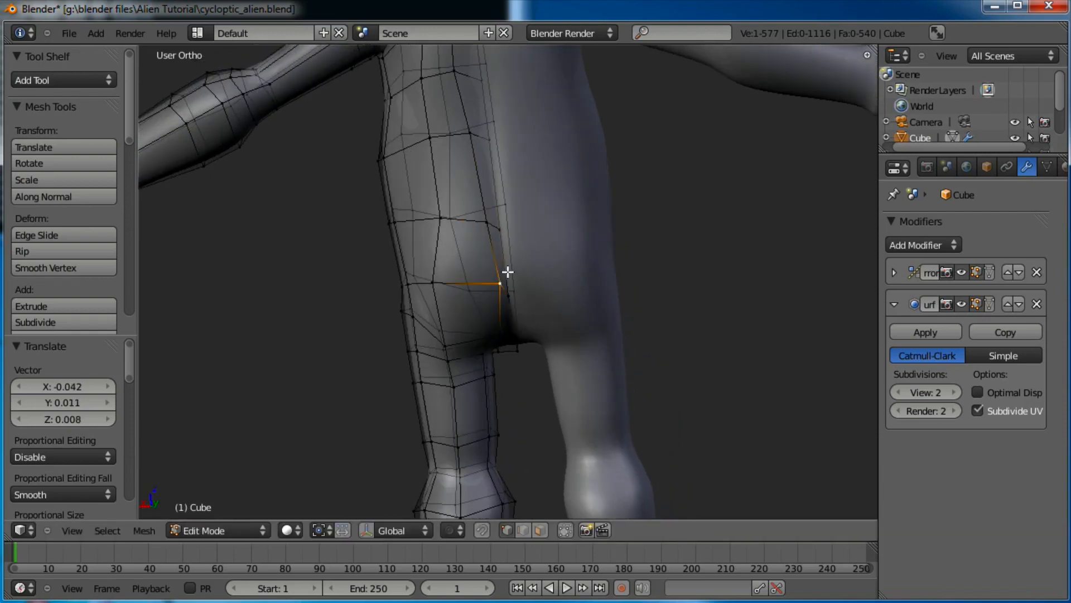
key("g")
left_click(460, 278)
key("g")
left_click(432, 282)
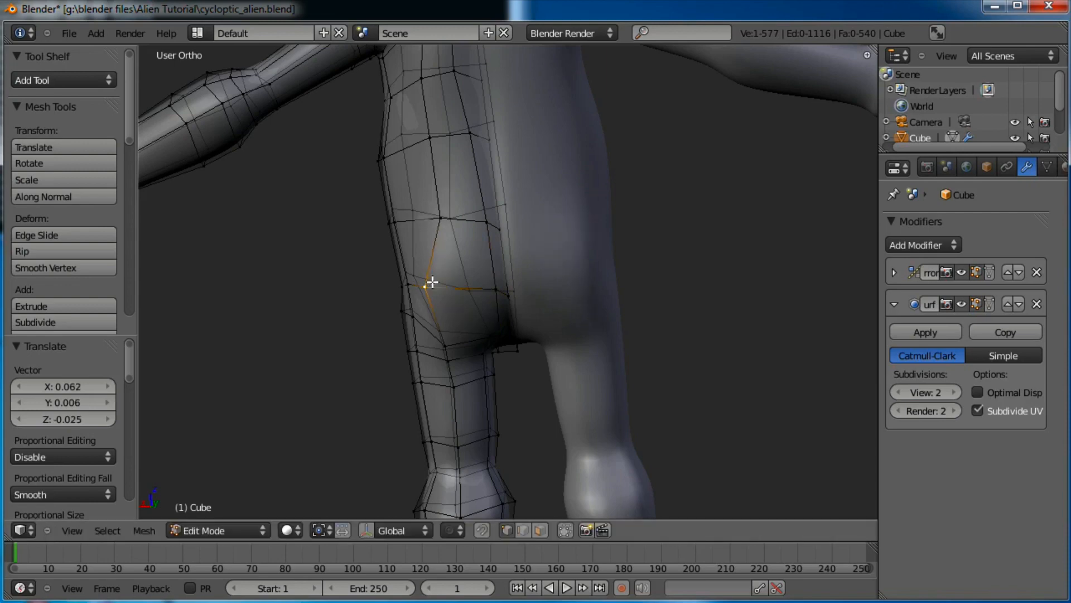
In Right Ortho view, move the two vertices at the back of the hip
key("KP_3")
middle_click_drag(839, 218, 749, 275, "shift")
scroll(726, 281, "up", 2)
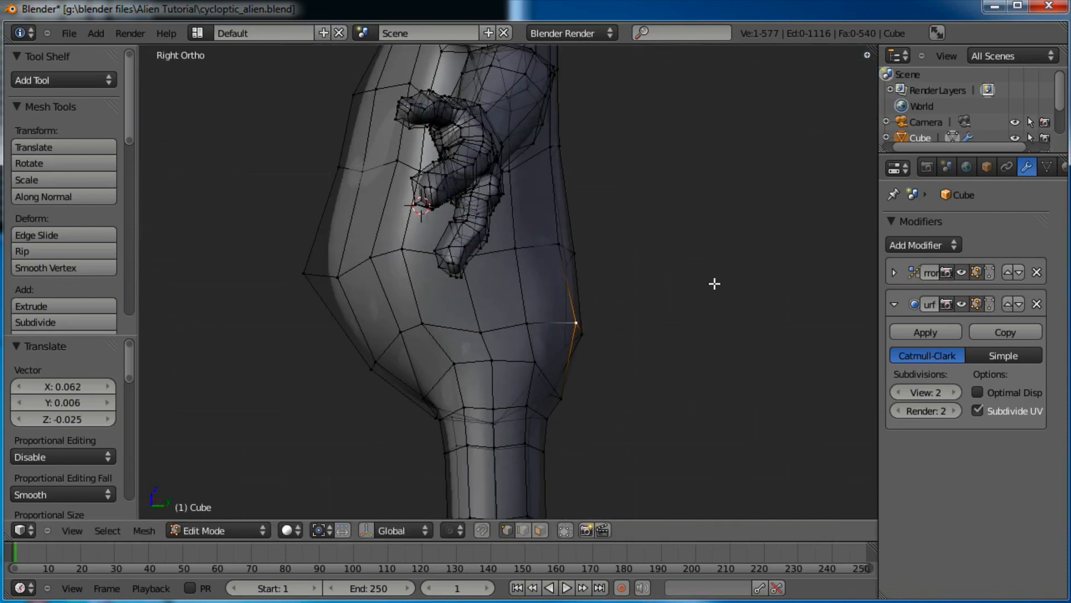
key("a")
left_click_drag(590, 351, 588, 351)
key("g")
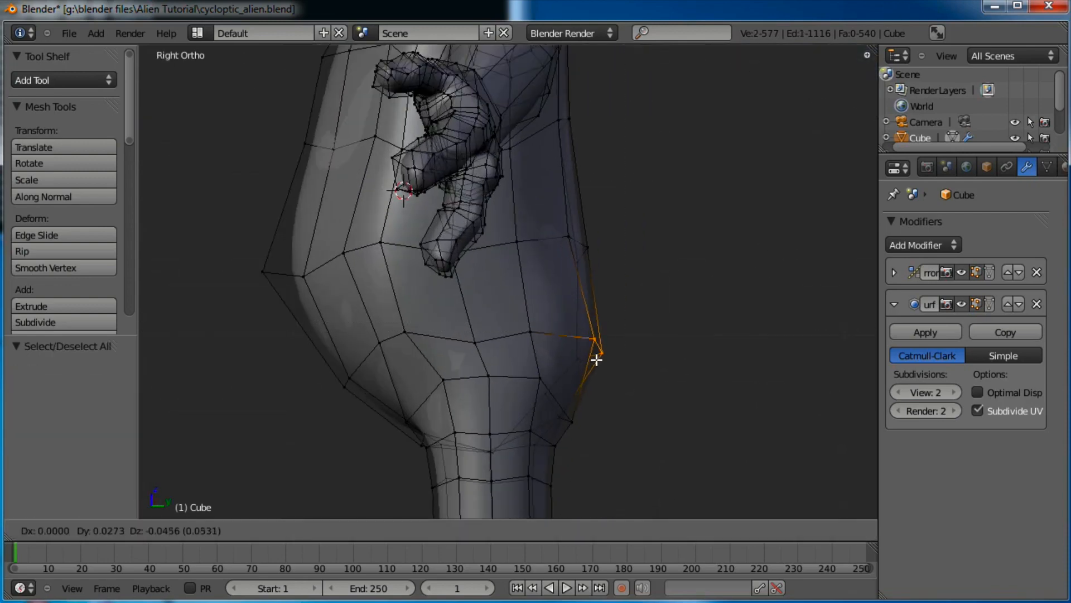
left_click(597, 360)
Add an edge loop across the hips and push three back-of-hip vertices outward
left_click(579, 315)
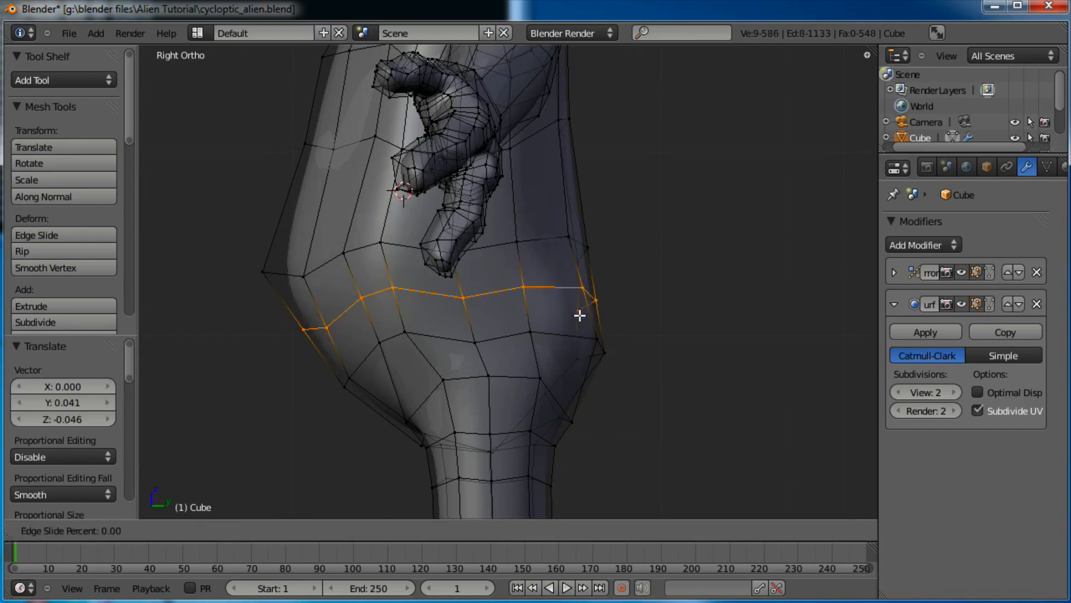
right_click(579, 315)
key("a")
left_click_drag(563, 308, 561, 310)
key("g")
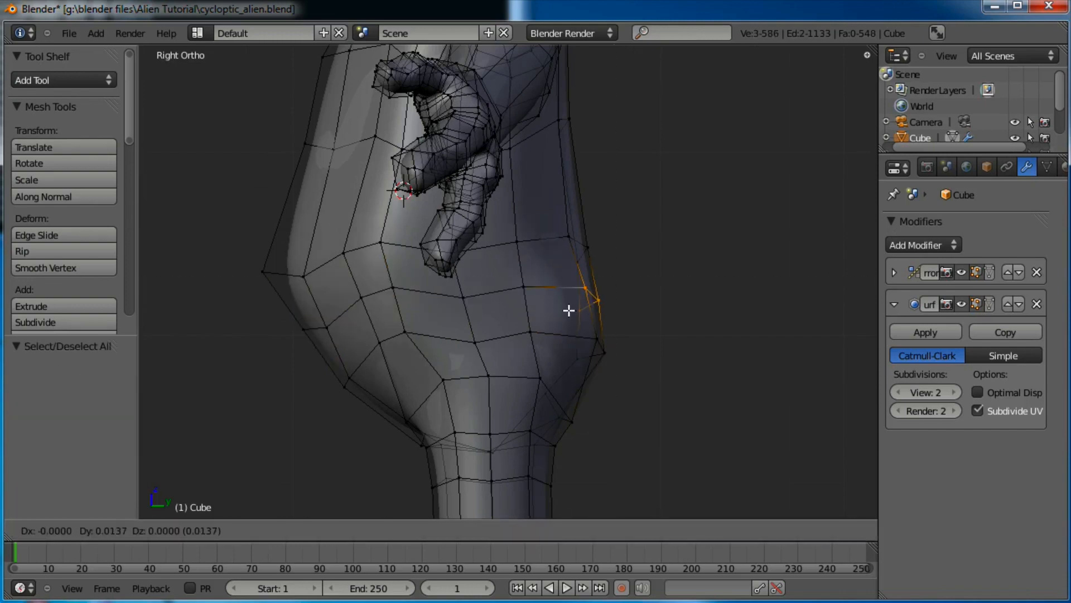
left_click(575, 309)
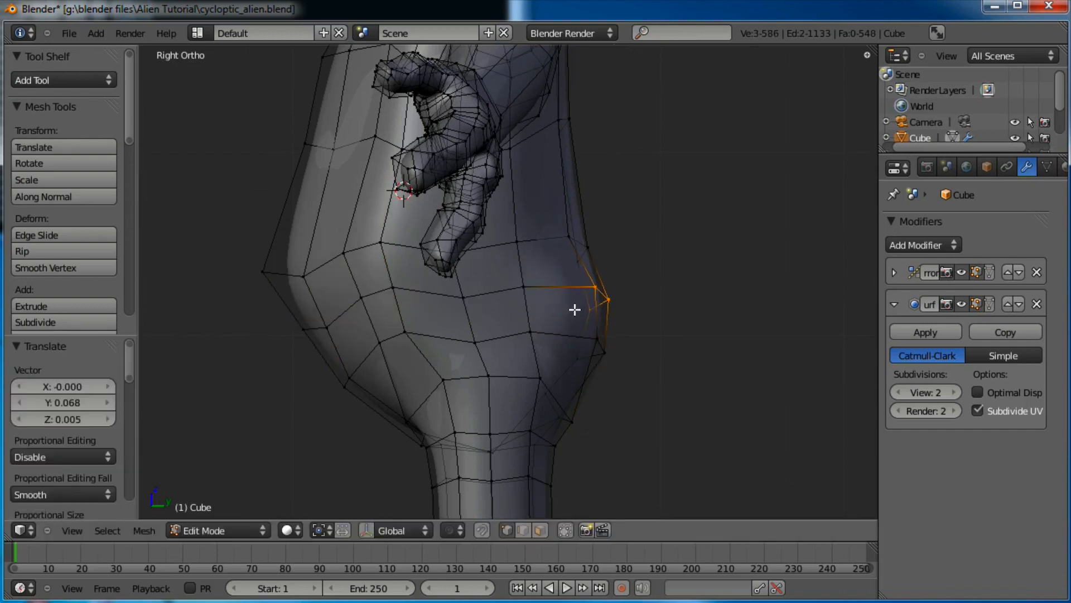
Move the lower back-of-hip vertices down to round out the buttock
left_click_drag(571, 374, 571, 375)
key("g")
left_click(581, 383)
key("a")
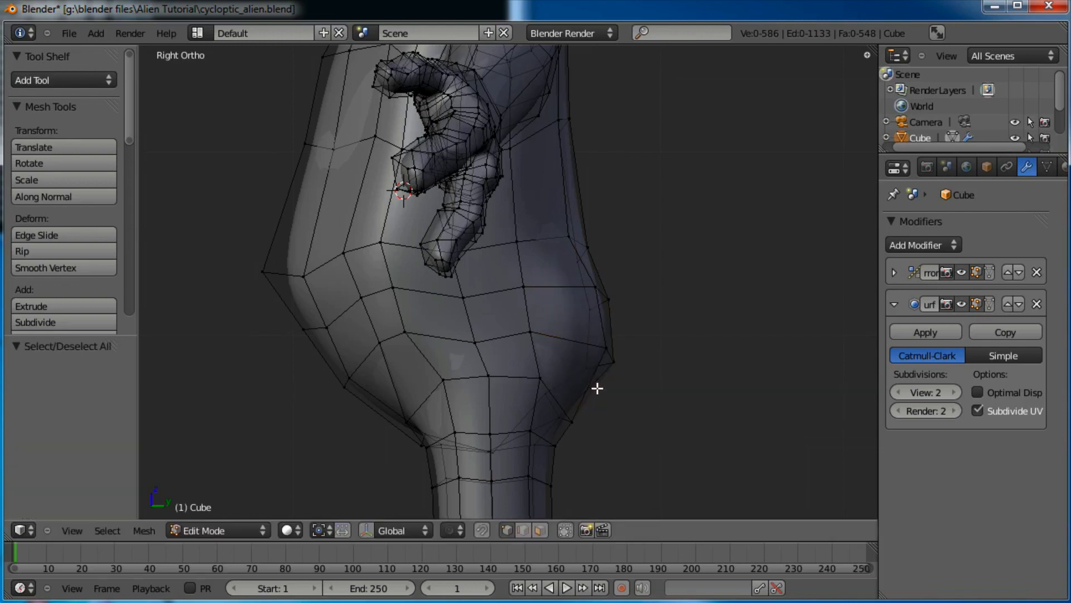
key("g")
left_click(575, 420)
key("a")
key("g")
left_click(571, 394)
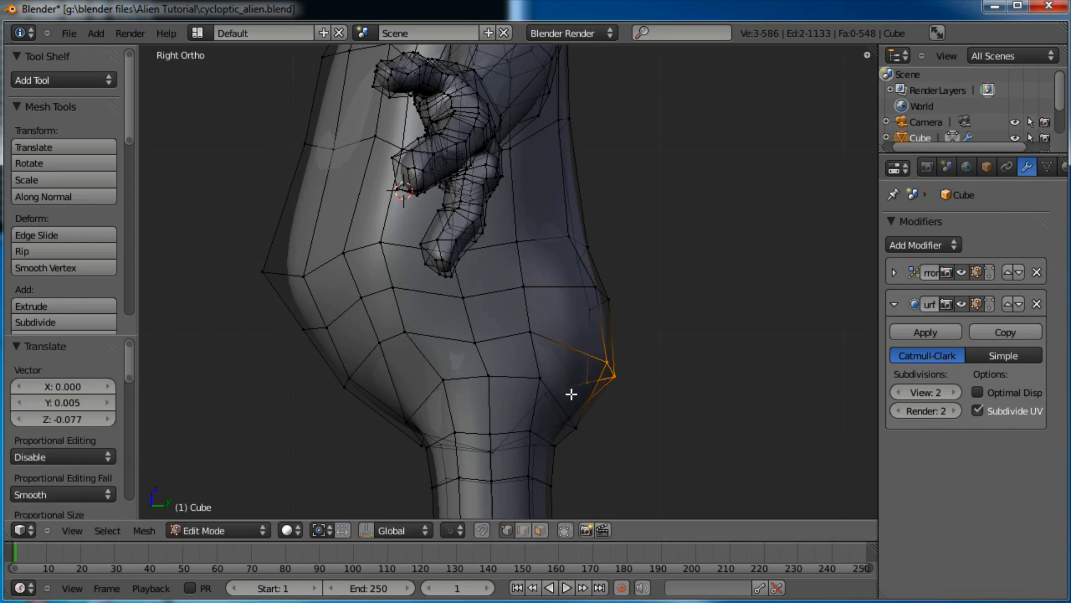
Back in Object Mode, orbit to view the alien's rear
scroll(575, 357, "down", 3)
key("Tab")
middle_click_drag(601, 327, 548, 265)
scroll(561, 228, "up", 4)
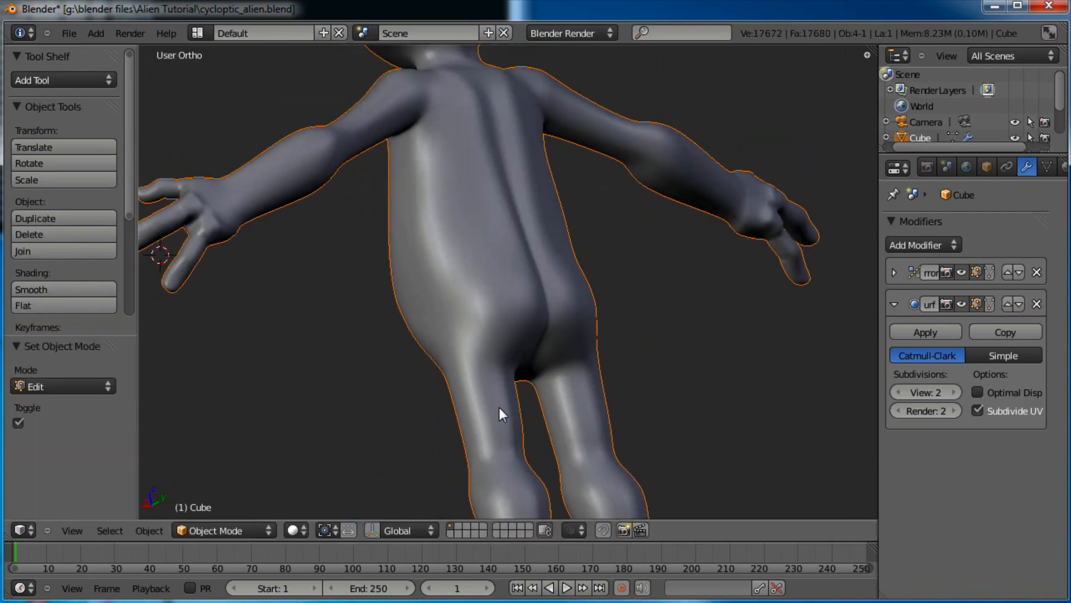
In Edit Mode, raise and readjust the selected buttock vertices
middle_click_drag(516, 388, 605, 205)
key("Tab")
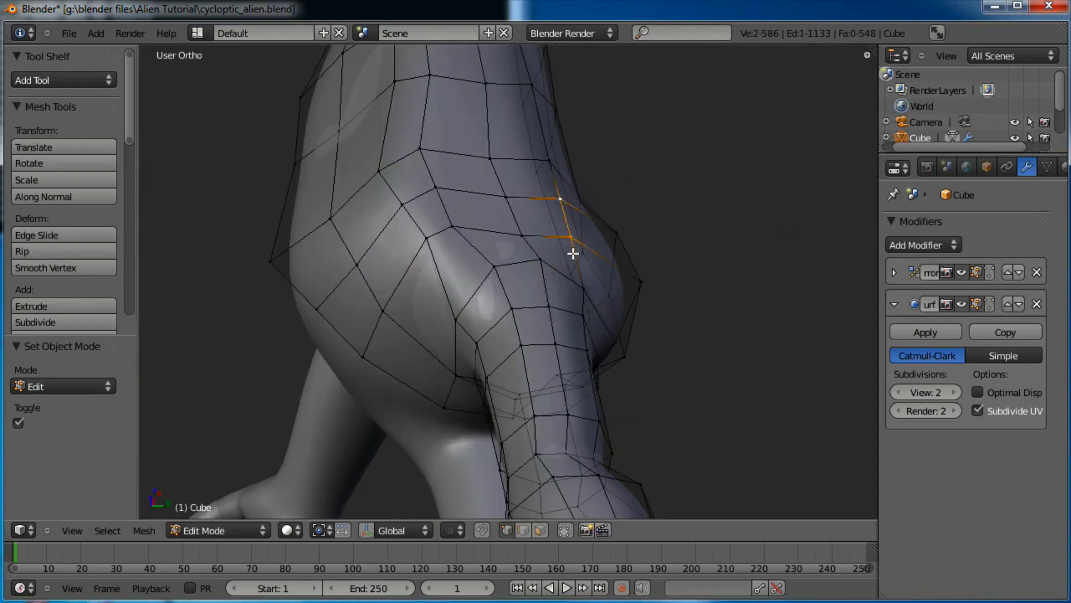
key("g")
left_click(578, 246)
right_click(506, 194, "shift")
key("g")
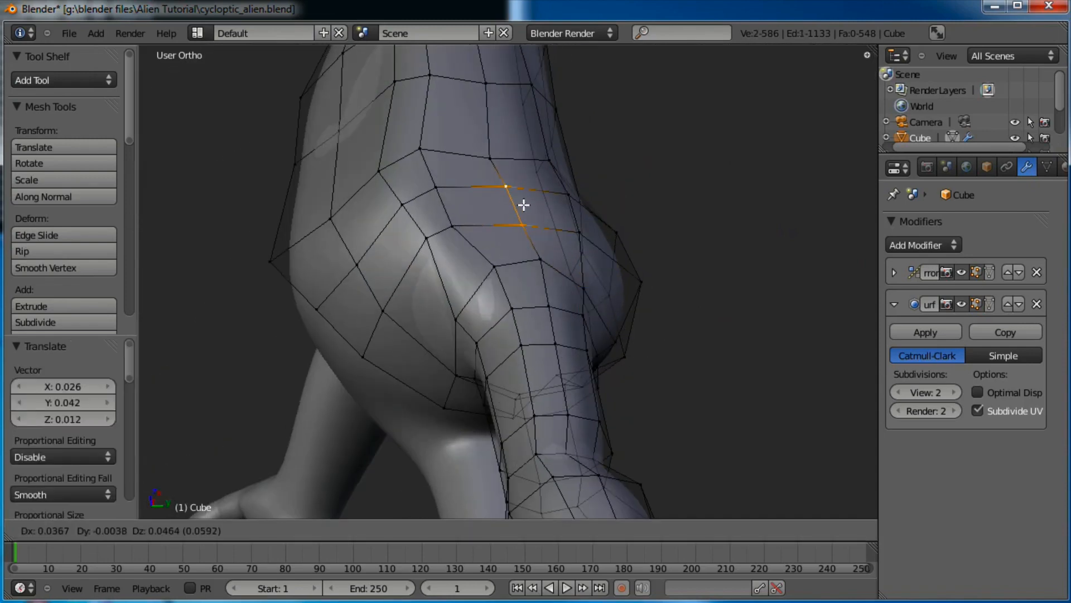
left_click(505, 223)
key("g")
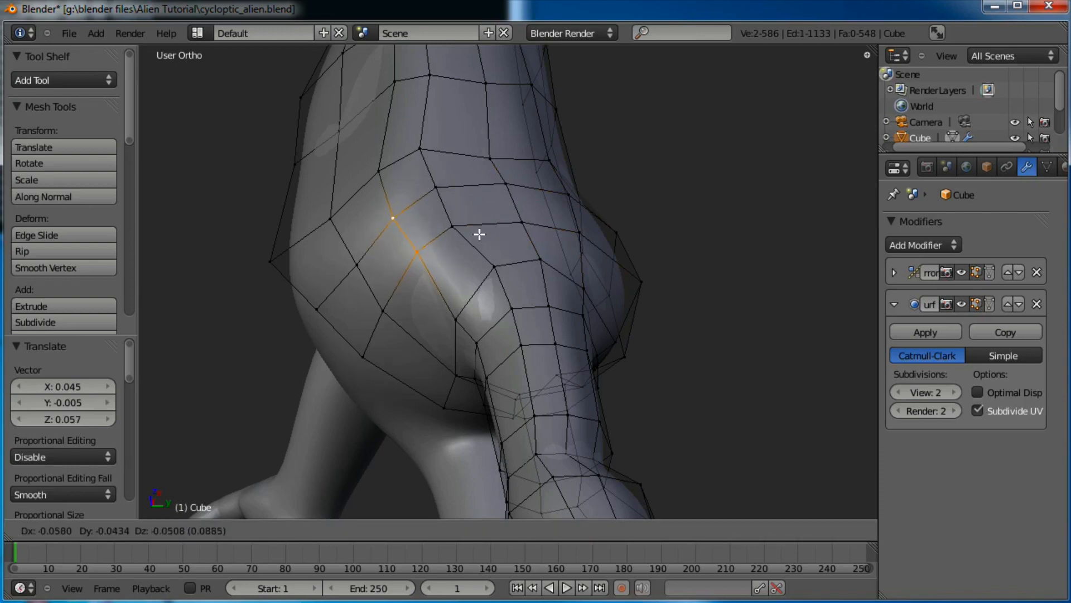
left_click(479, 233)
Pull three individual buttock vertices downward one by one
right_click(442, 202)
key("g")
left_click(478, 237)
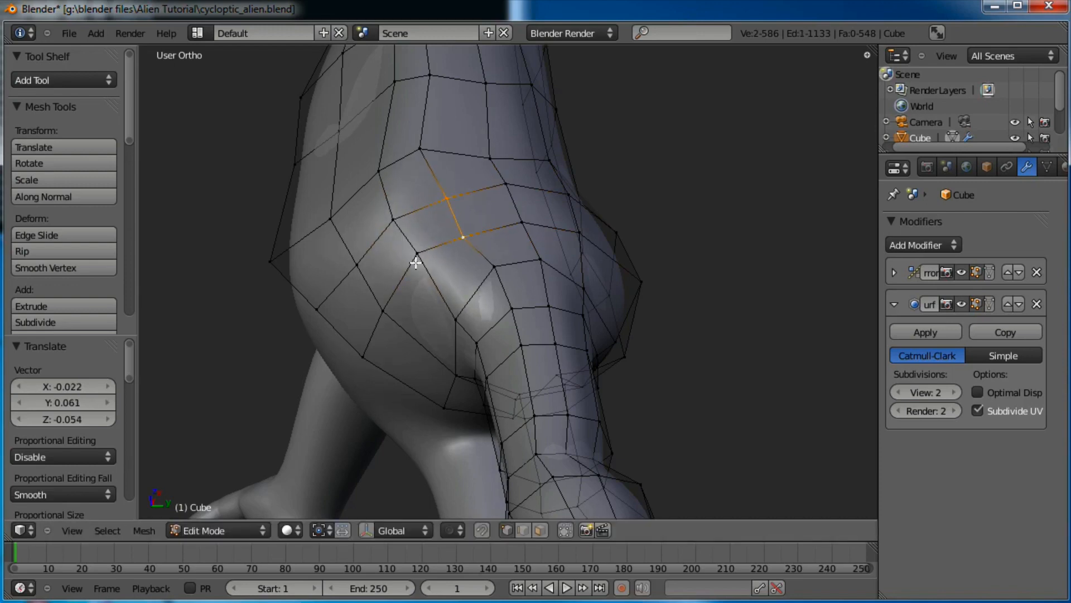
right_click(417, 256)
key("g")
left_click(406, 303)
right_click(383, 308)
key("g")
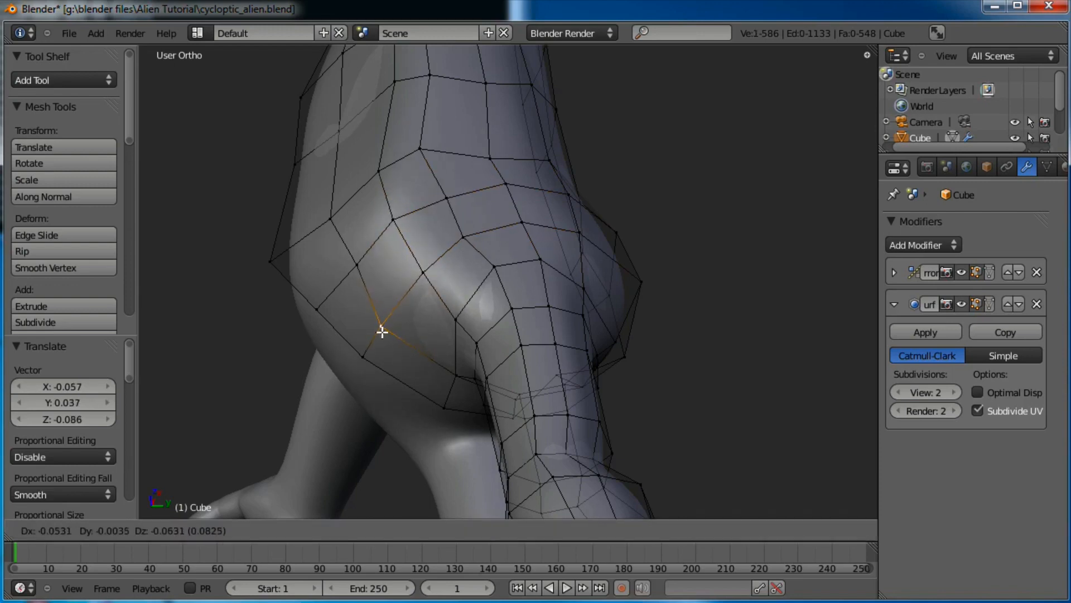
left_click(382, 331)
Move pairs of neighbouring buttock vertices down and then up
right_click(363, 356, "shift")
key("g")
left_click(379, 307)
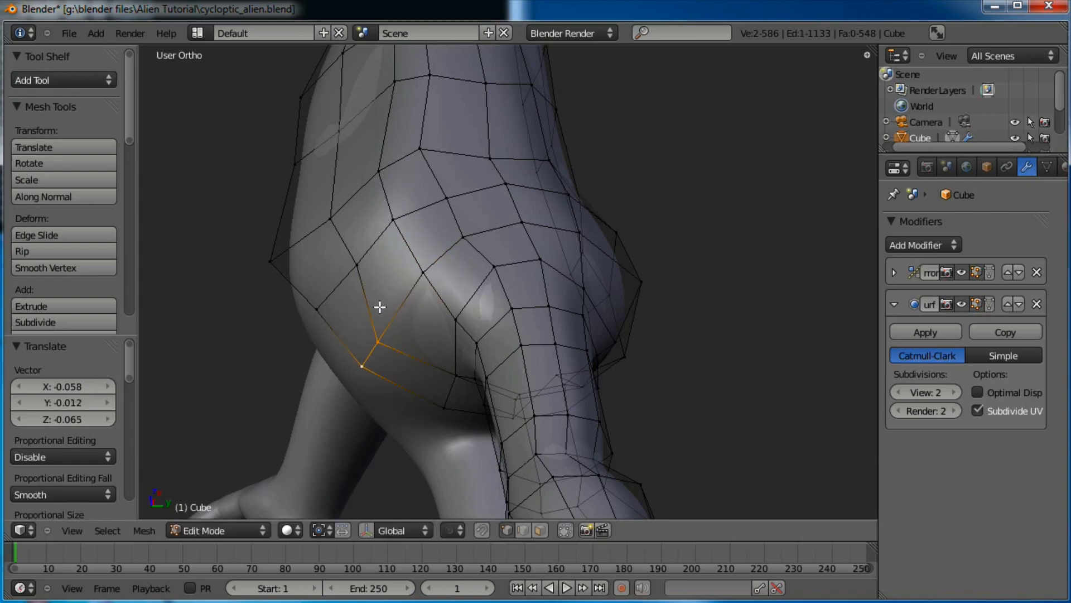
right_click(318, 305, "shift")
key("g")
left_click(323, 236)
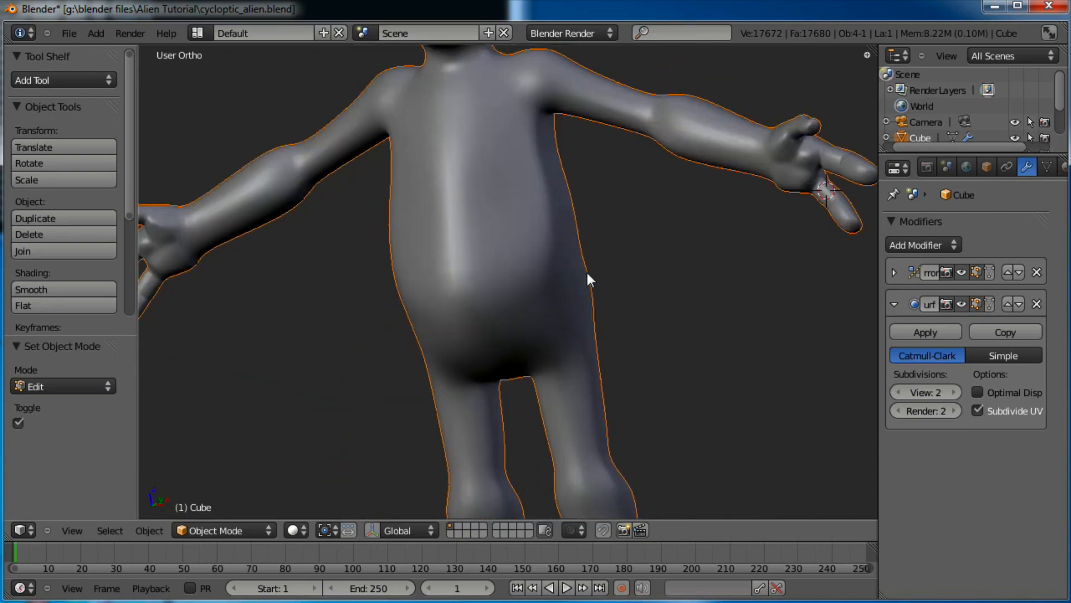
Lower a hip vertex and shift two vertices on the hip's side left
middle_click_drag(587, 272, 524, 201)
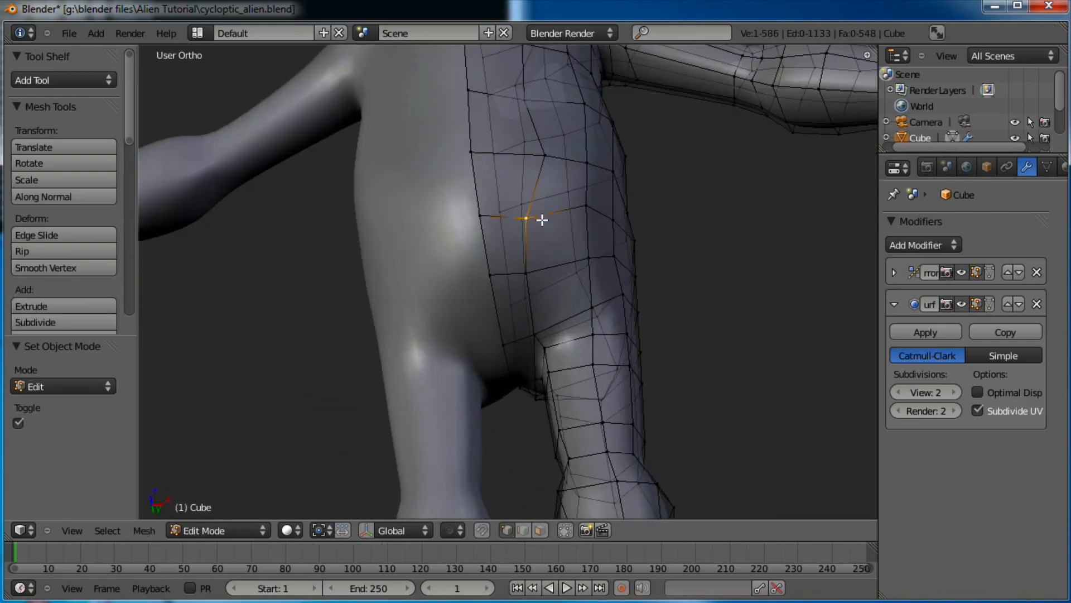
key("g")
left_click(533, 267)
key("g")
left_click(558, 271)
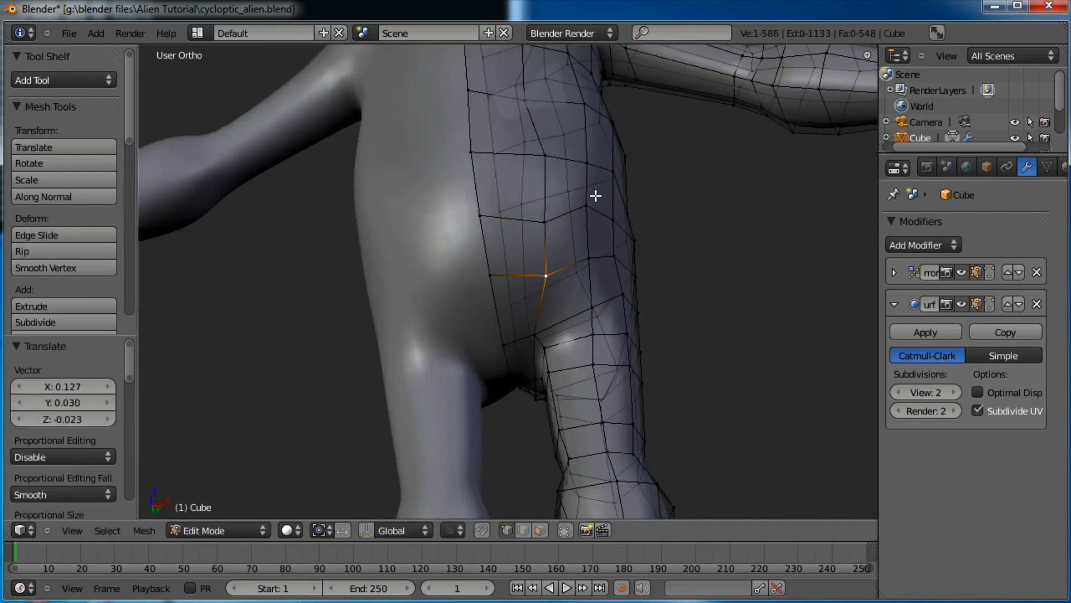
right_click(589, 162)
key("g")
left_click(583, 160)
right_click(547, 153)
key("g")
left_click(537, 151)
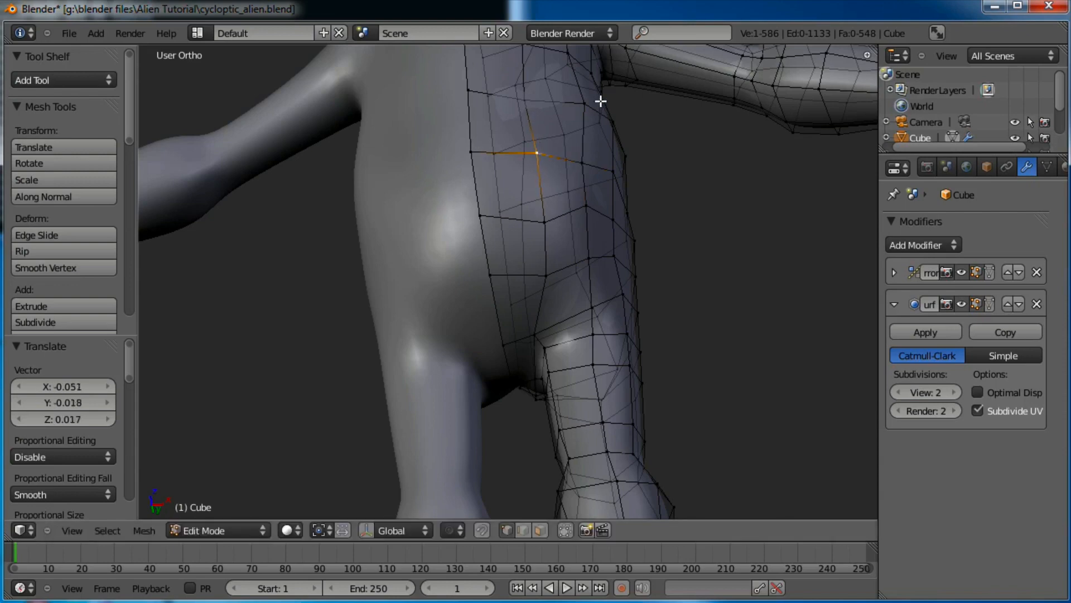
Move the edge near the armpit left, inward along the torso side
right_click(597, 98)
key("g")
right_click(594, 94)
right_click(595, 99)
key("g")
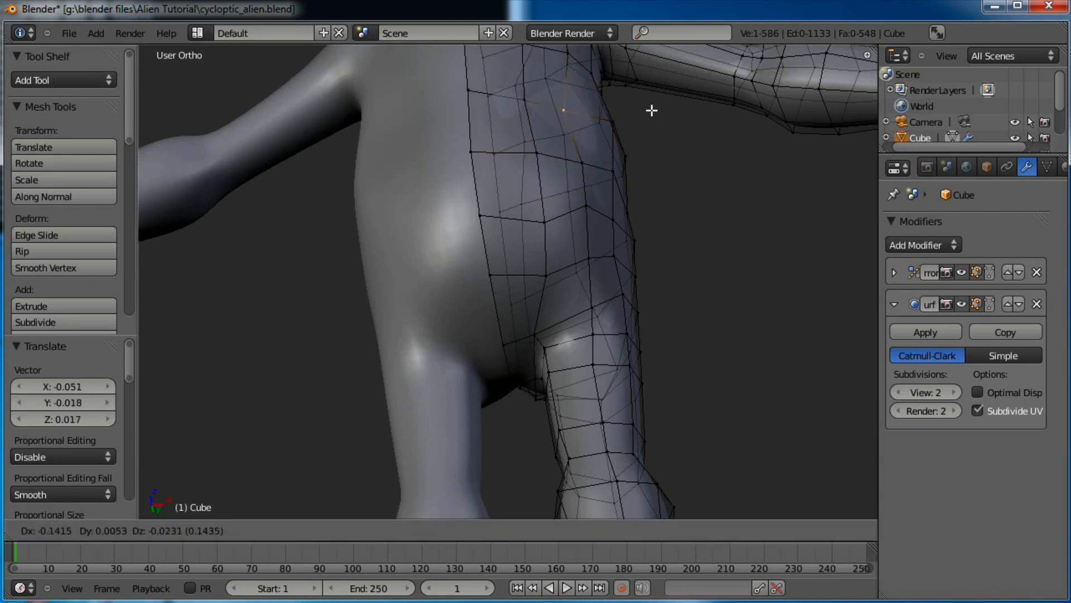
right_click(656, 110)
key("g")
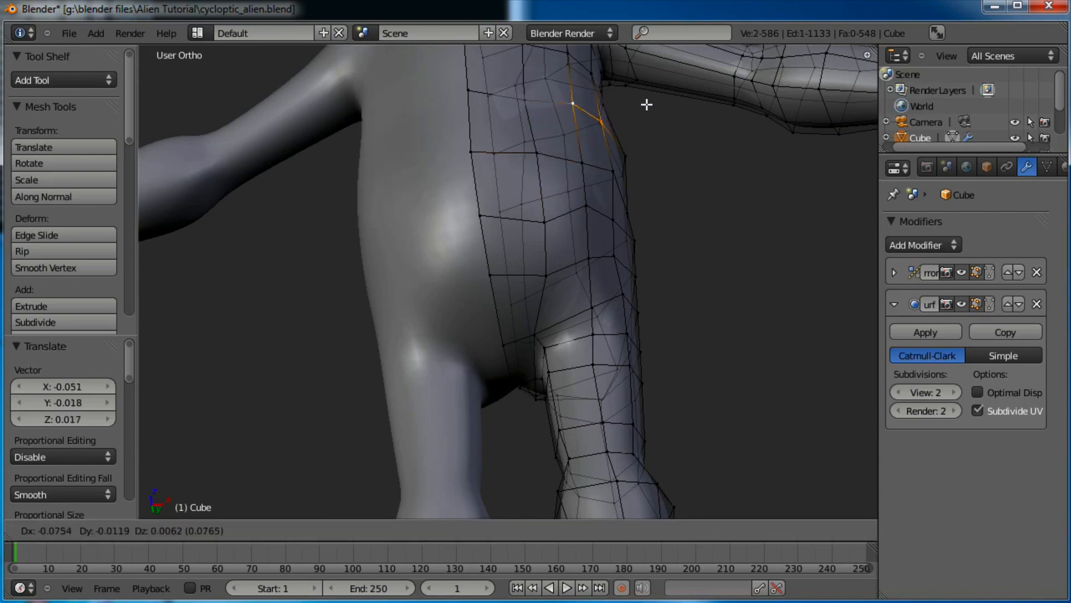
left_click(642, 104)
Back in Object Mode, orbit to look over the whole smoothed alien
key("Tab")
scroll(599, 200, "down", 6)
middle_click_drag(561, 243, 564, 283)
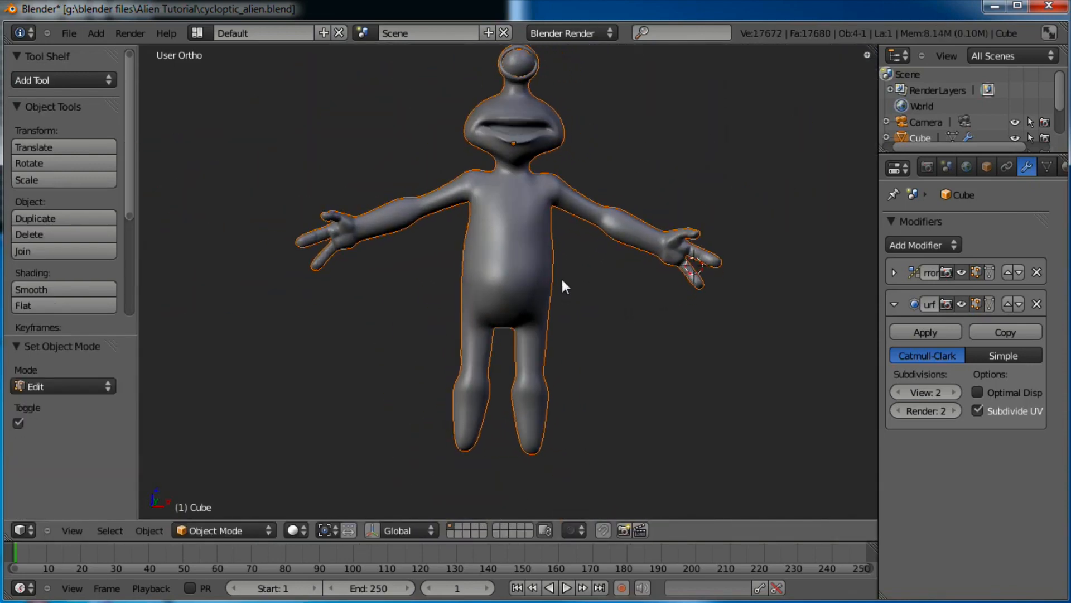
From the front view, scale the waist loop to 0.859 and move it slightly down
key("KP_1")
key("Tab")
scroll(562, 282, "up", 4)
scroll(564, 291, "up", 2)
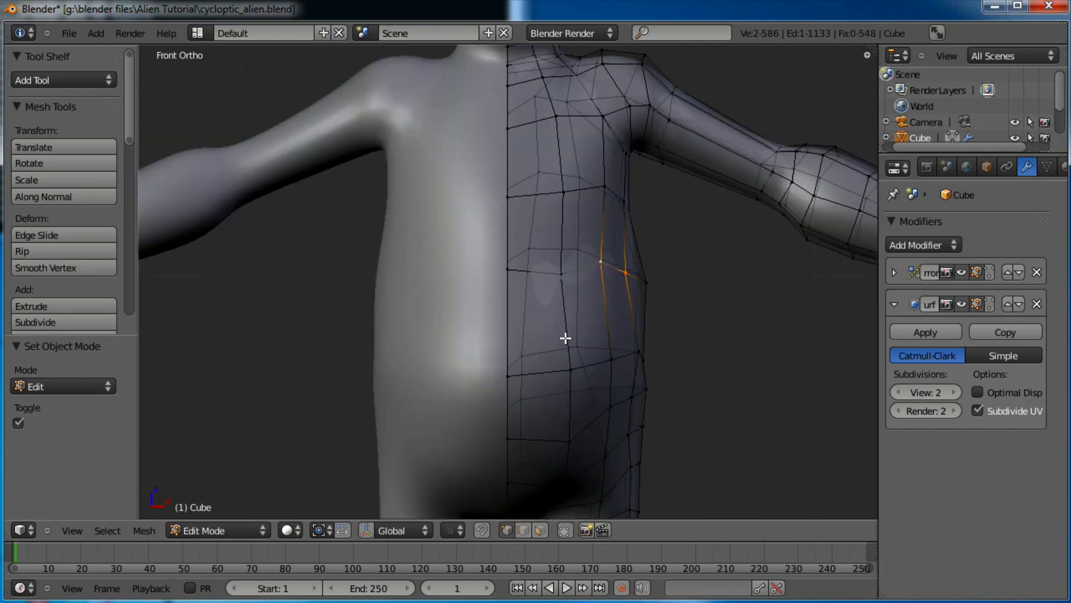
left_click(588, 267, "alt")
key("s")
left_click(683, 263)
key("g")
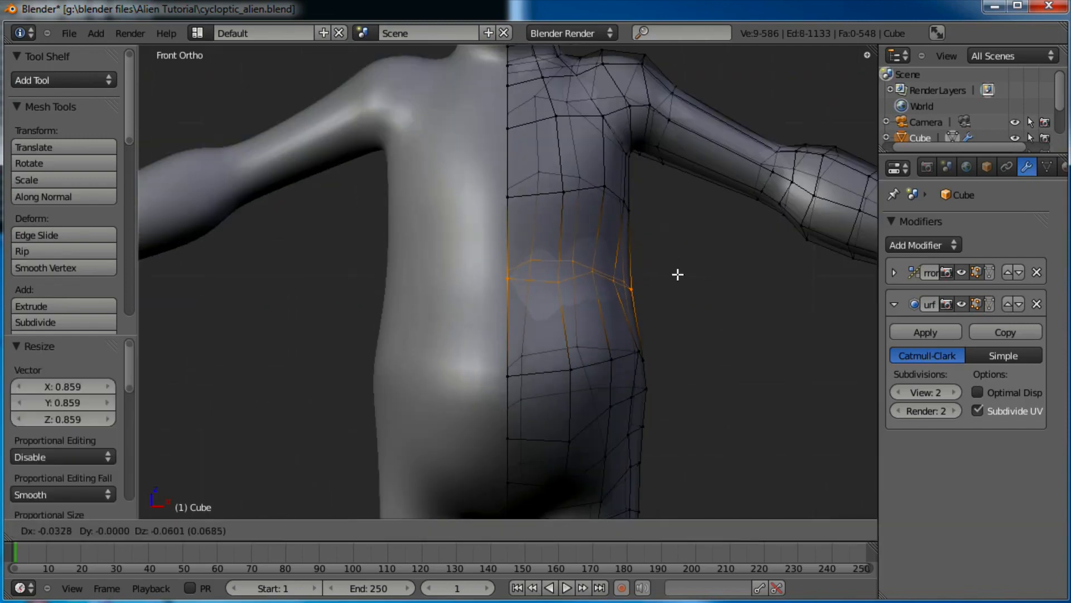
left_click(670, 281)
Narrow the two lower hip loops and shift each slightly left
right_click(596, 363, "alt")
key("s")
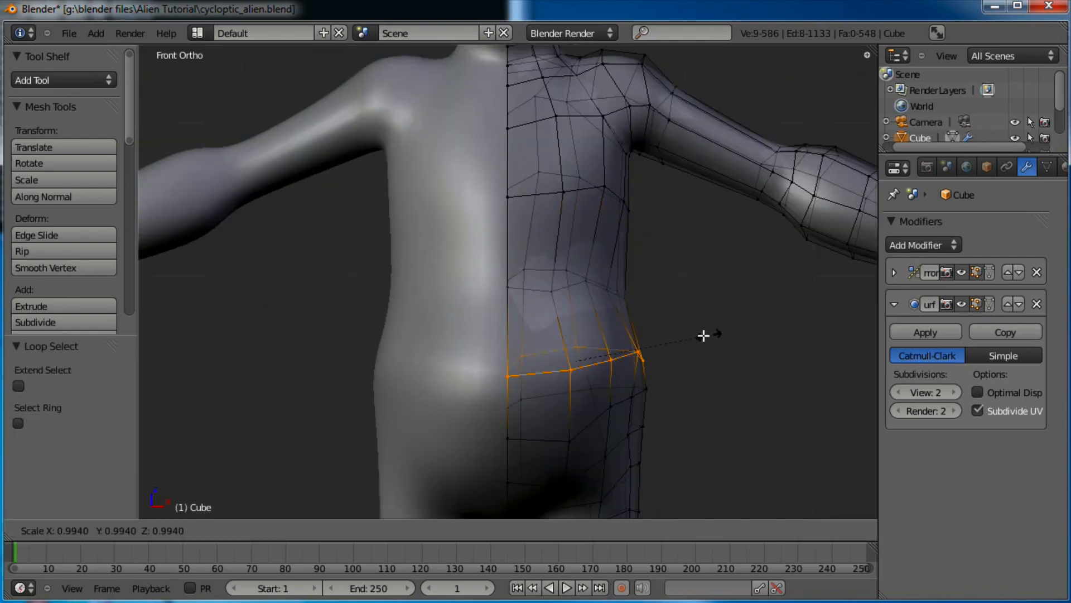
left_click(693, 335)
key("g")
left_click(686, 335)
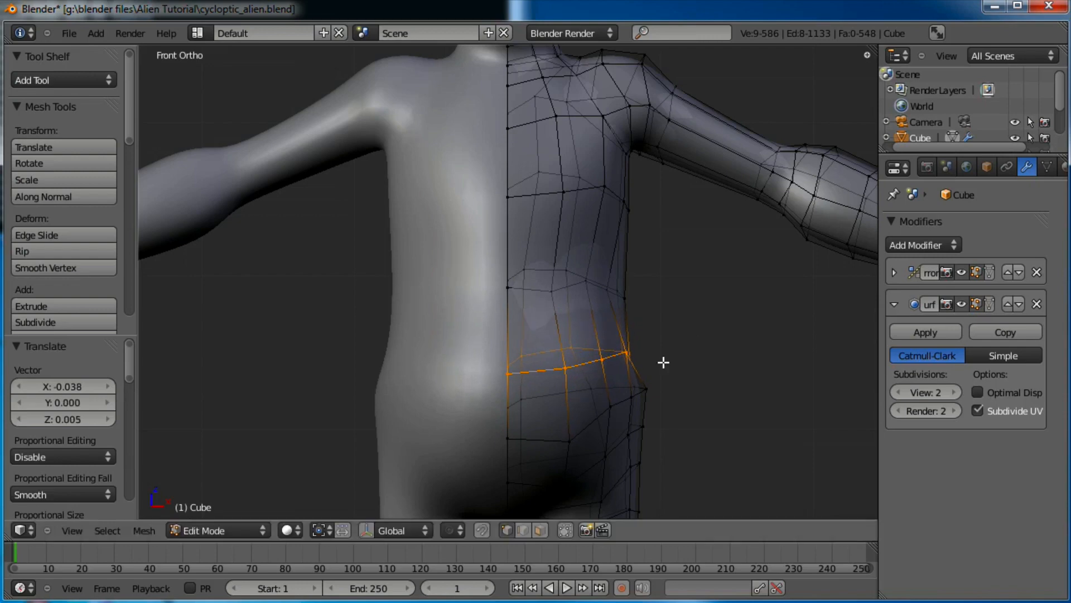
right_click(624, 403, "alt")
key("s")
left_click(710, 376)
key("g")
left_click(702, 373)
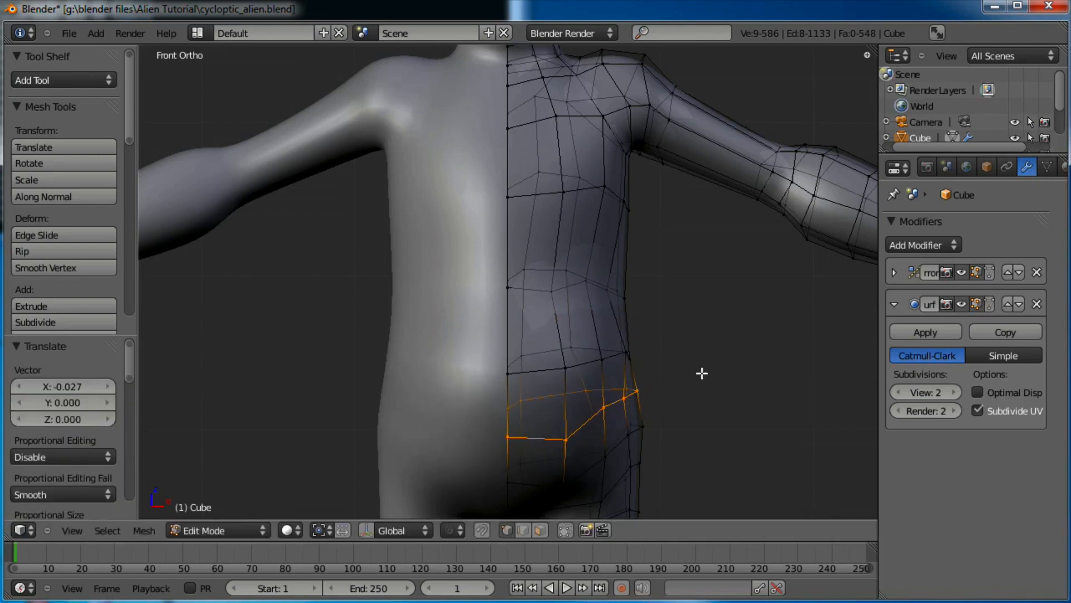
Preview the smoothed alien from around and from the front, then return to Edit Mode
key("Tab")
scroll(634, 328, "down", 8)
middle_click_drag(617, 316, 750, 311)
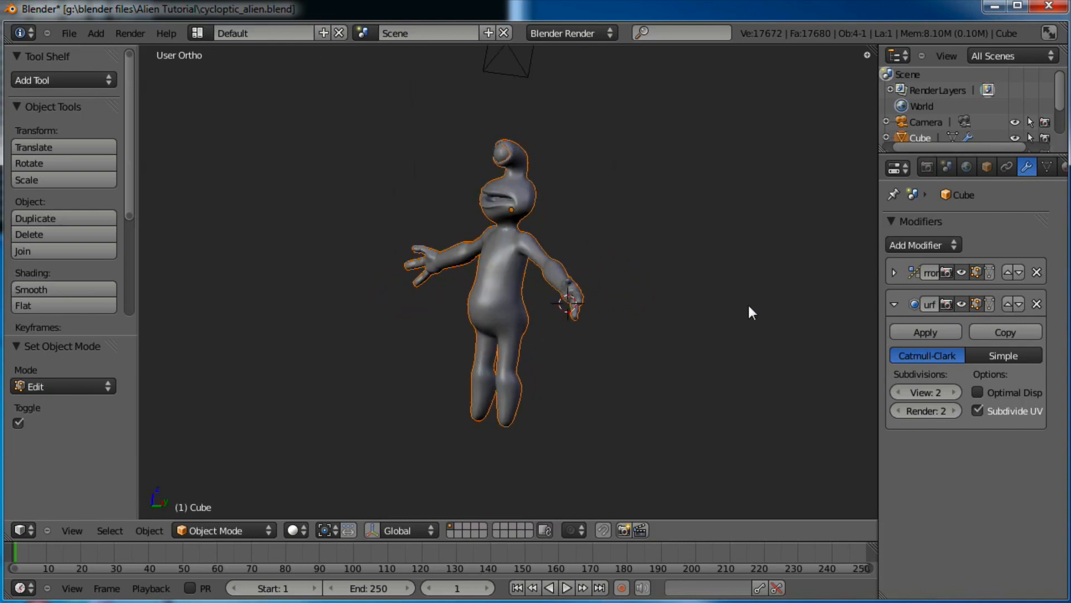
middle_click_drag(413, 340, 483, 363)
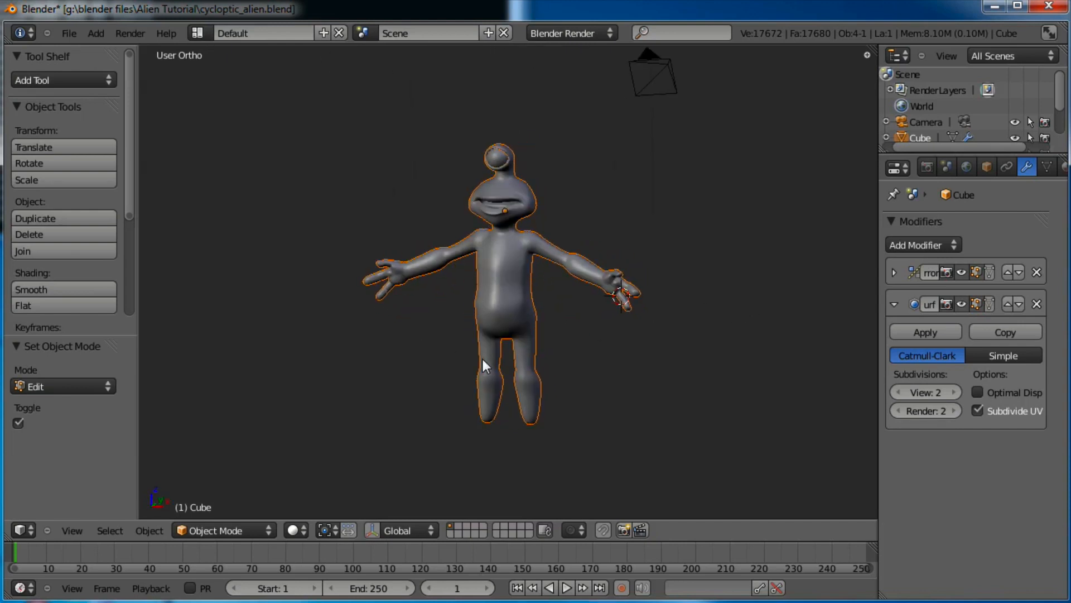
key("KP_1")
scroll(491, 371, "up", 2)
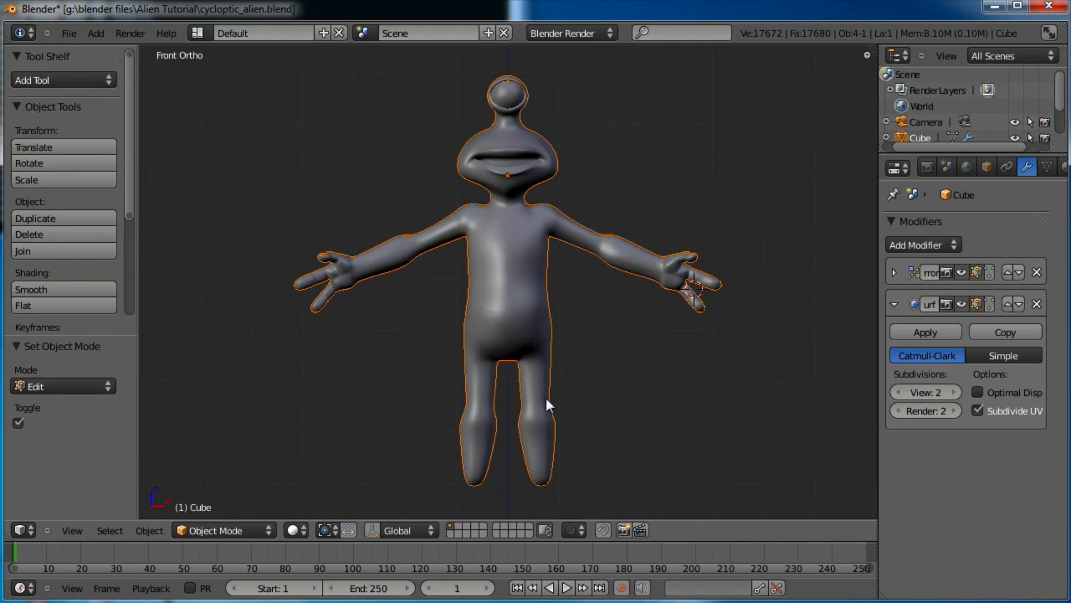
scroll(539, 368, "up", 7)
key("Tab")
Extrude the leg's bottom loop downward into a new ankle ring
middle_click_drag(568, 391, 579, 216, "shift")
scroll(591, 347, "up", 1)
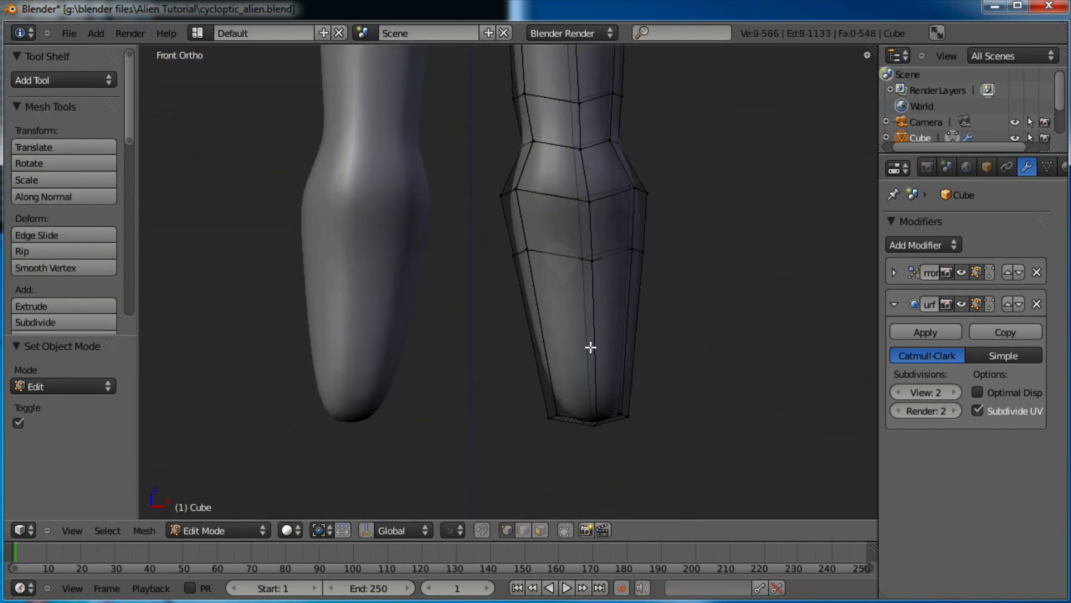
key("a")
key("b")
left_click_drag(648, 390, 518, 455)
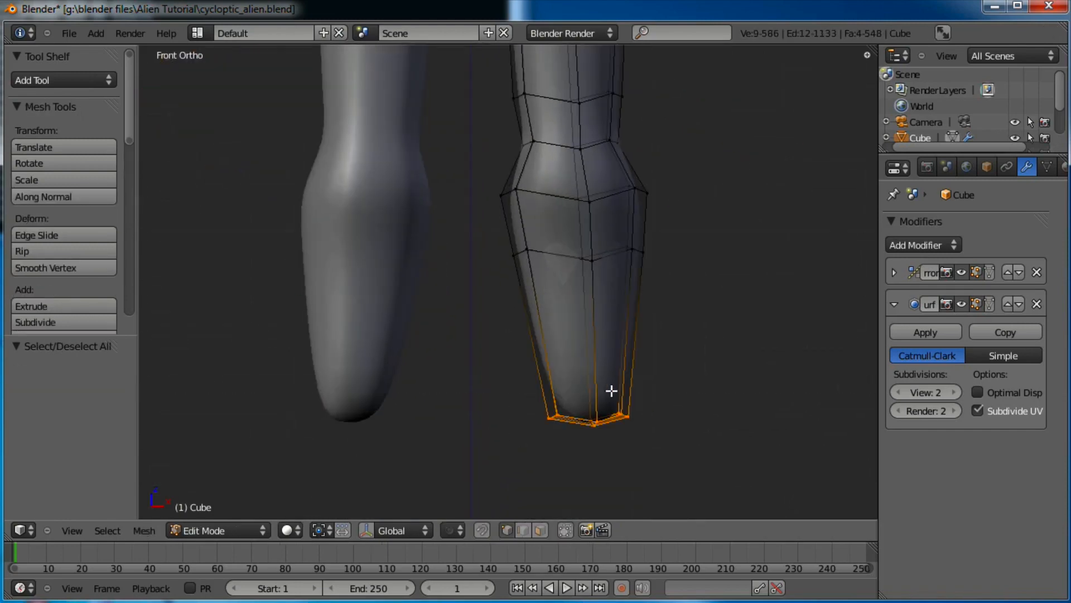
key("e")
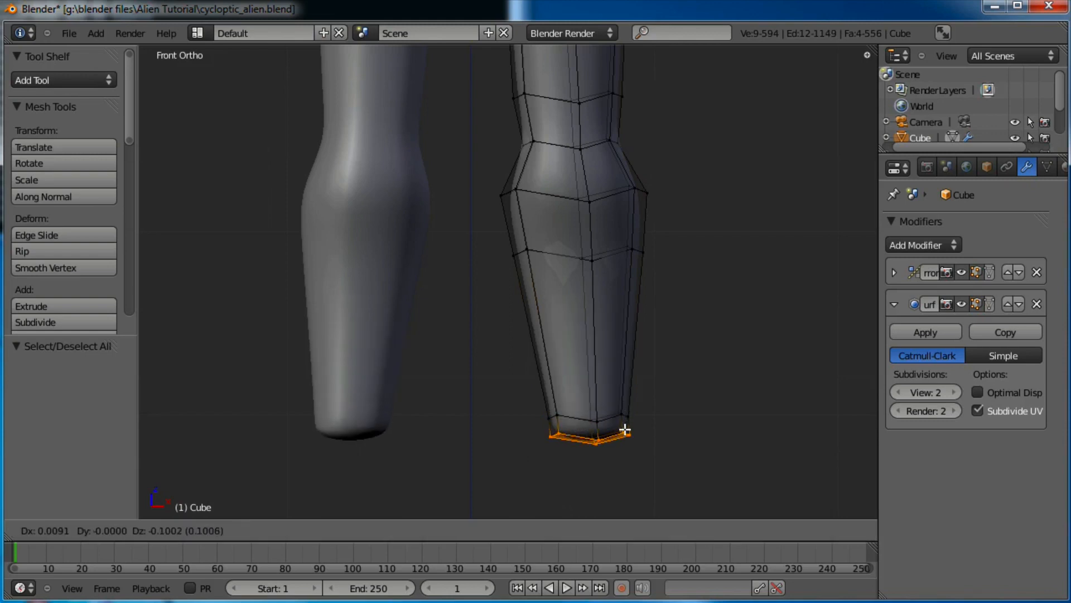
left_click(625, 444)
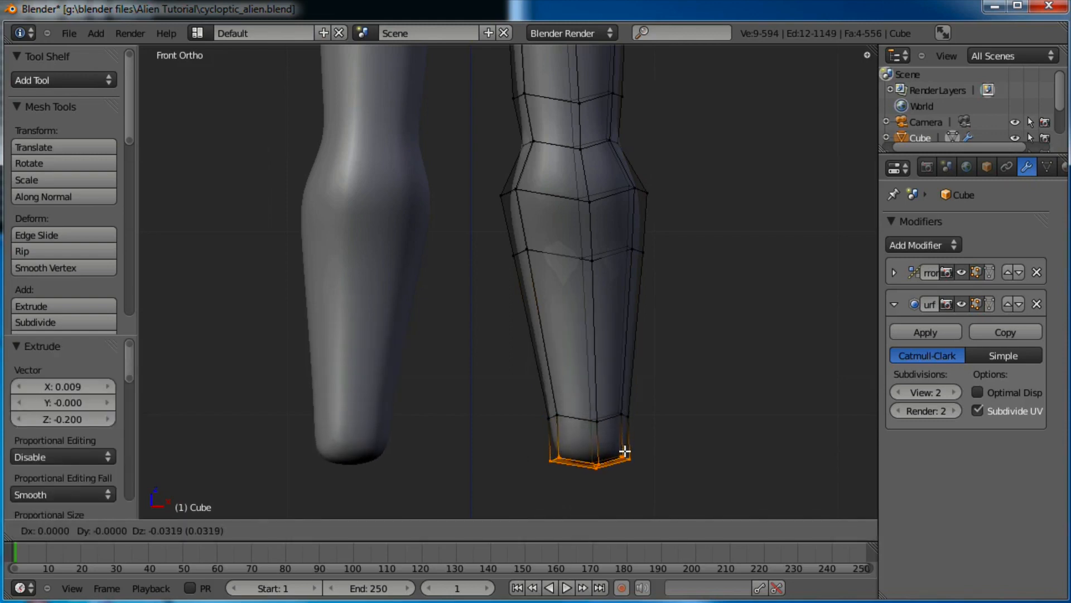
Push the right-side ankle vertices outward and reposition the ankle's middle edge
middle_click_drag(668, 430, 644, 357, "shift")
key("a")
key("b")
left_click_drag(638, 346, 613, 402)
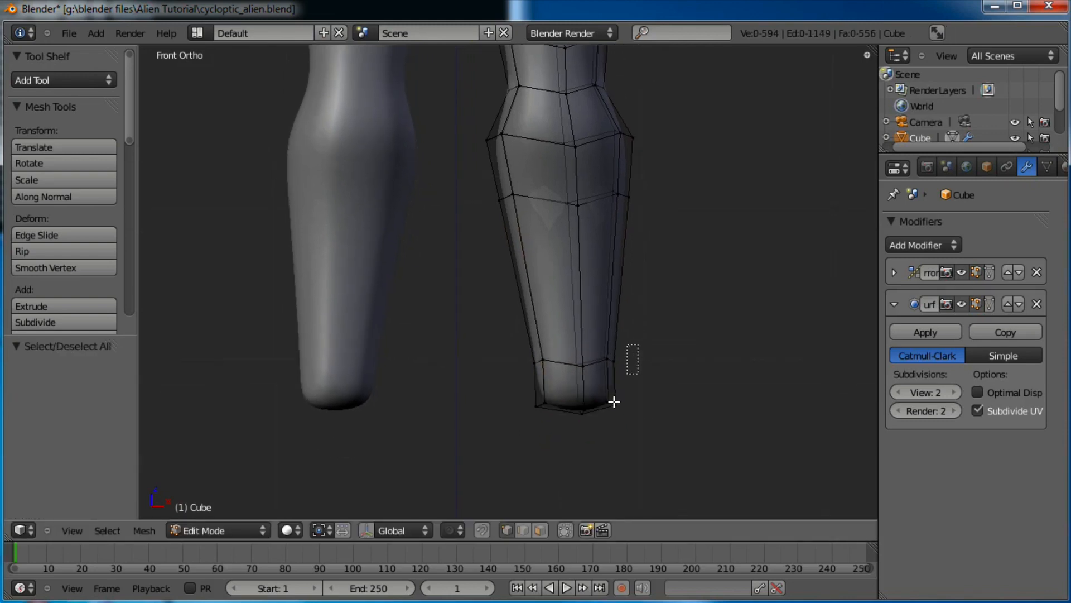
key("g")
left_click(612, 420)
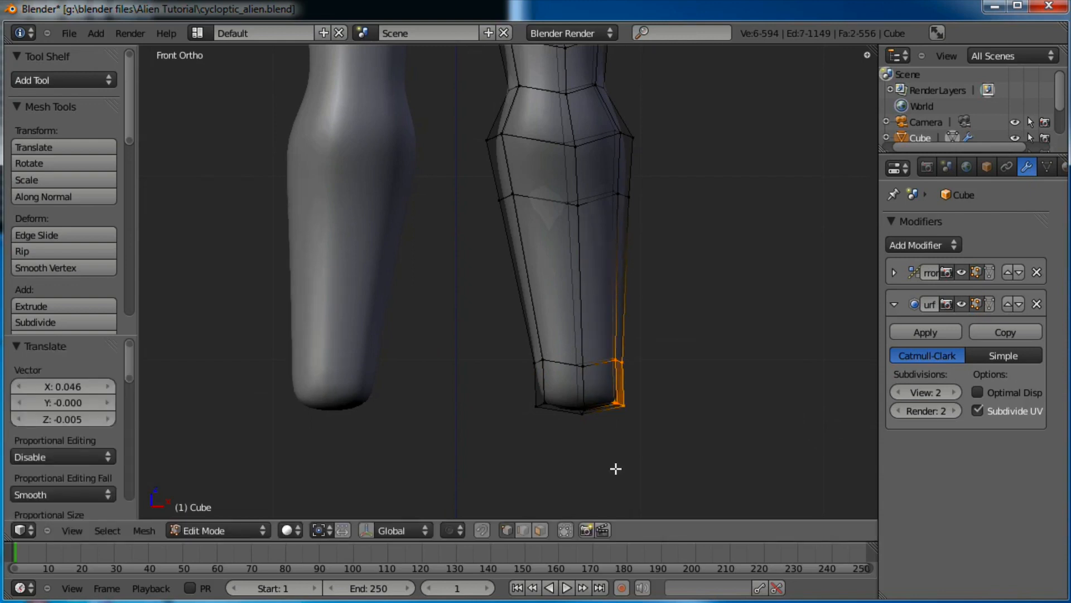
key("a")
right_click(583, 363)
key("g")
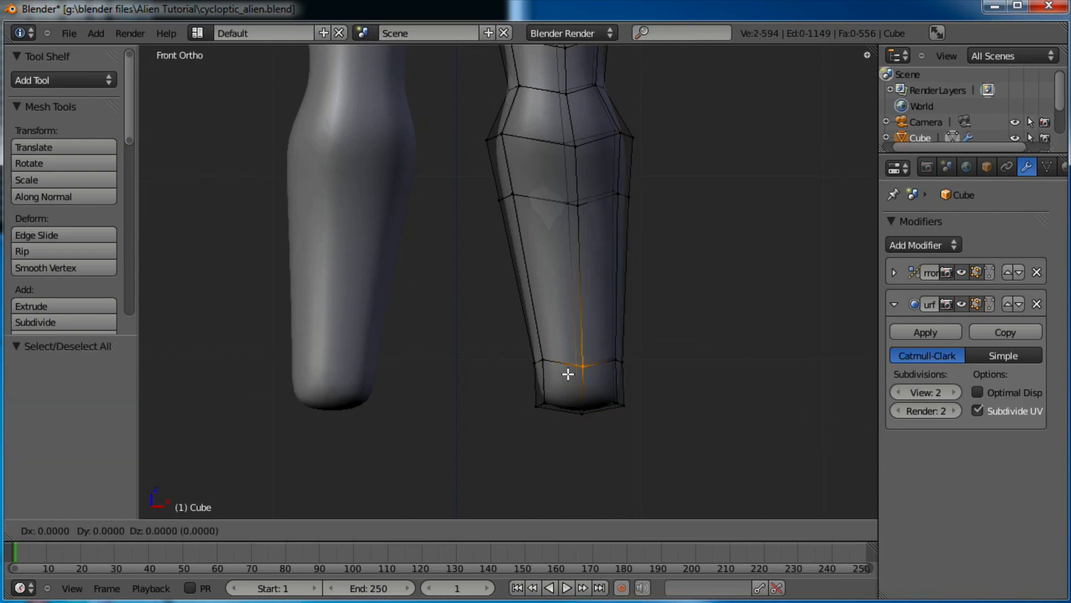
left_click(567, 366)
Select the two front faces at the leg's base and frame them in the side view
key("a")
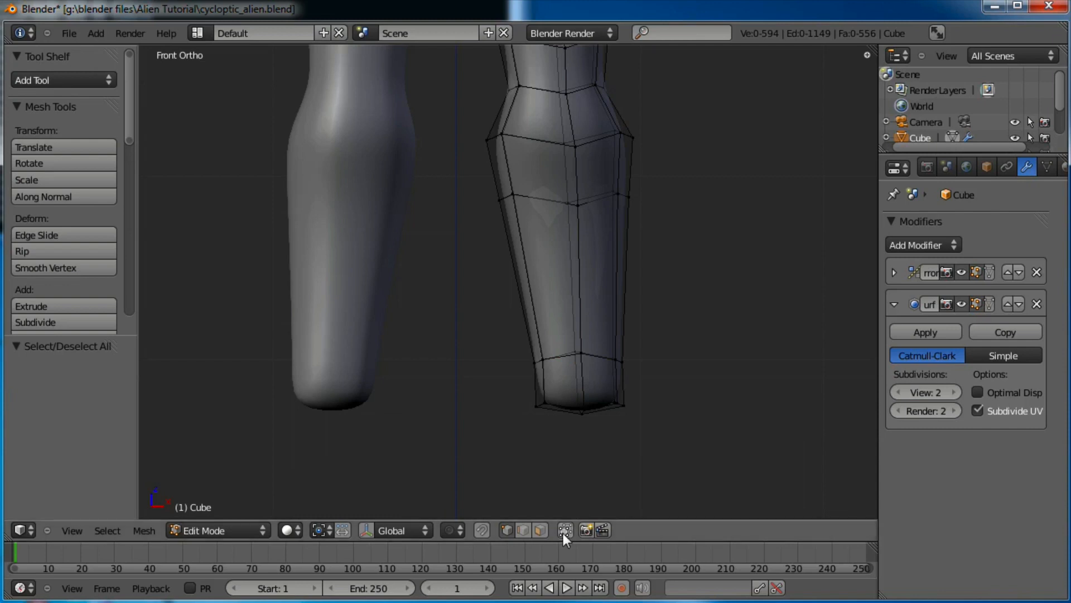
right_click(602, 380)
right_click(569, 388, "shift")
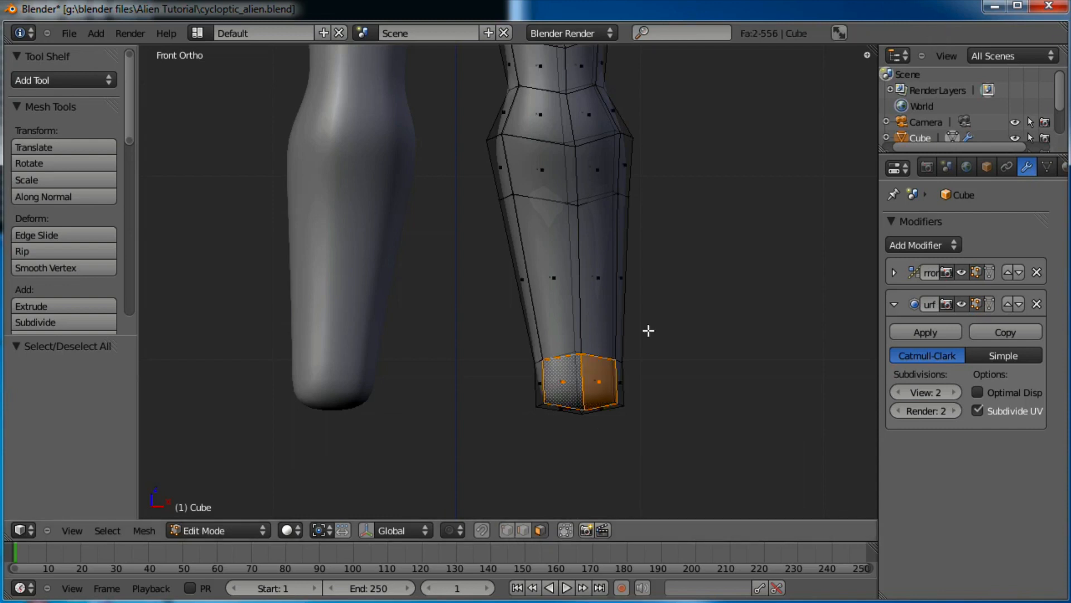
middle_click_drag(648, 330, 504, 293)
key("KP_3")
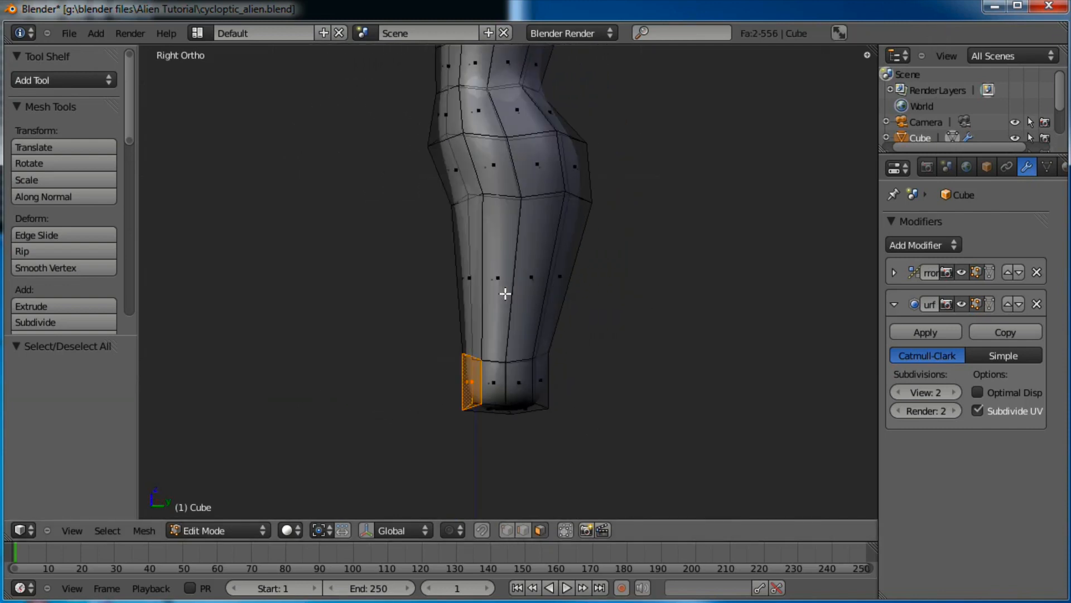
scroll(558, 327, "up", 4)
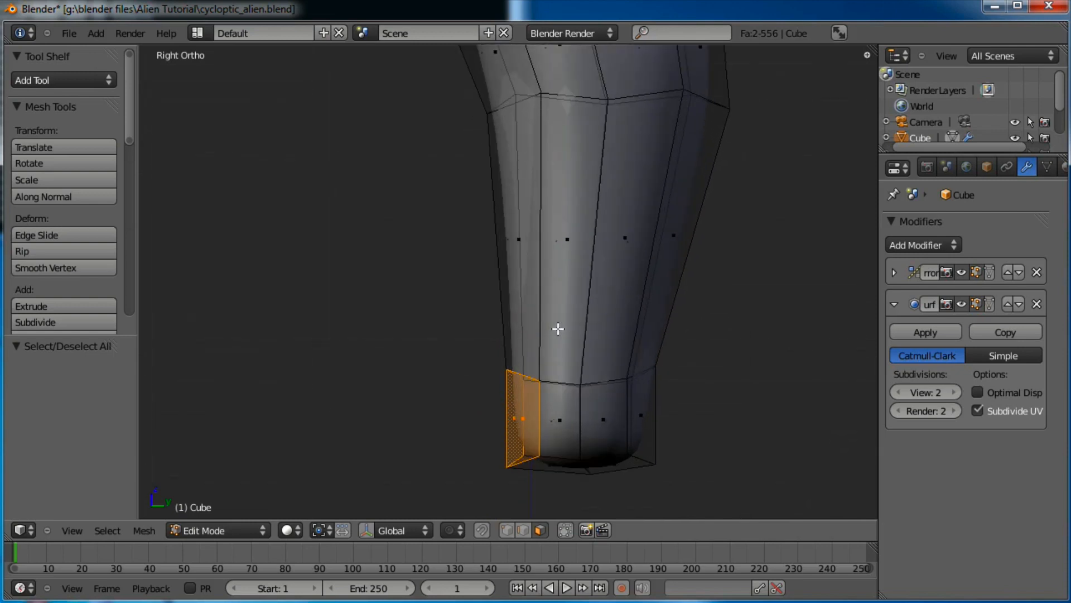
middle_click_drag(600, 364, 602, 351, "shift")
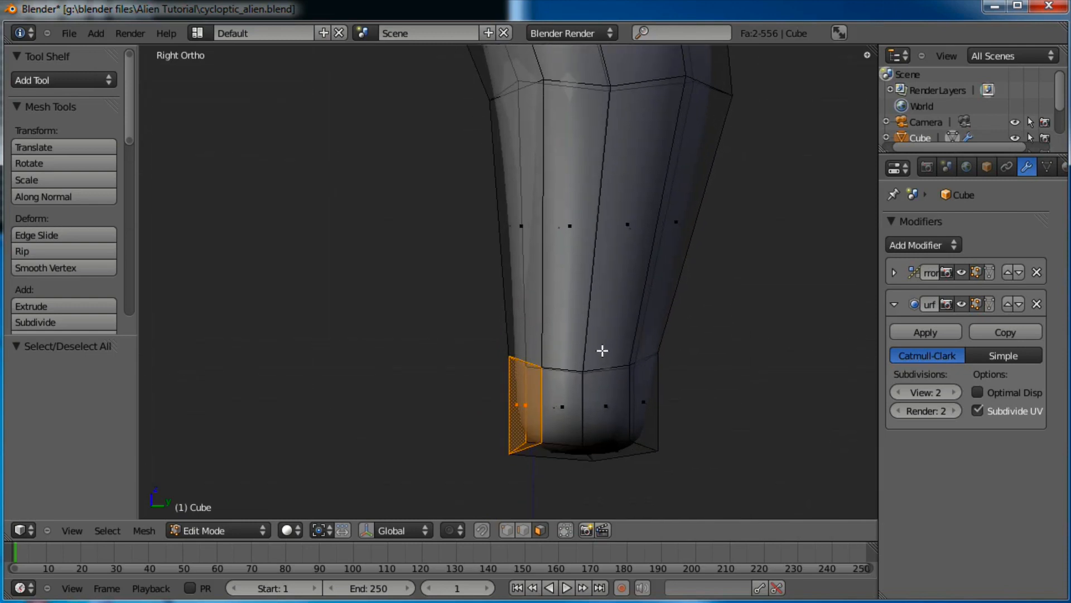
Extrude the selected faces forward twice to form the toe, then inspect it
key("e")
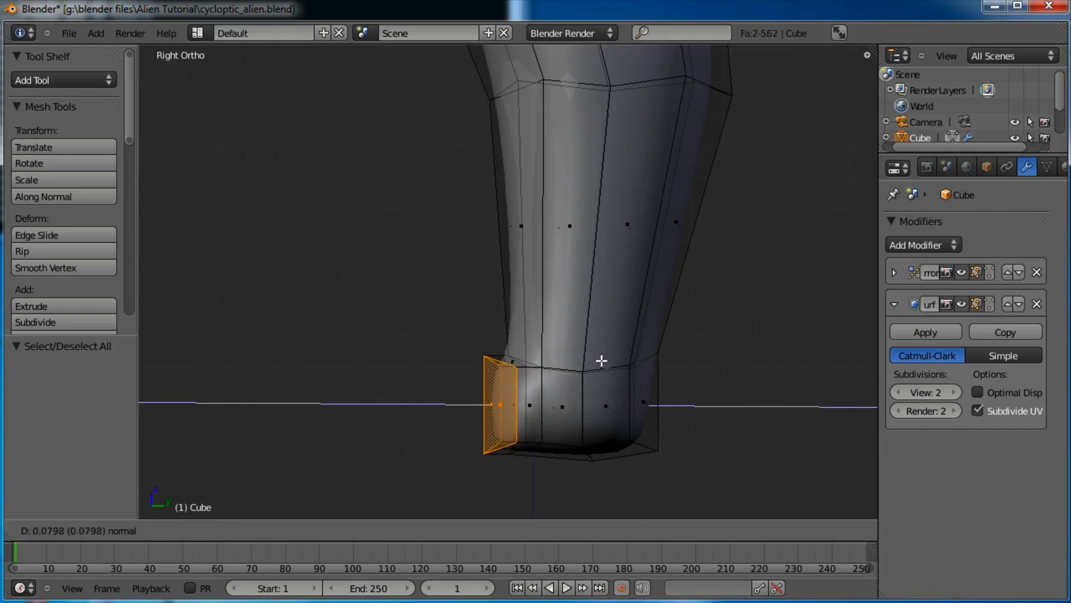
left_click(599, 363)
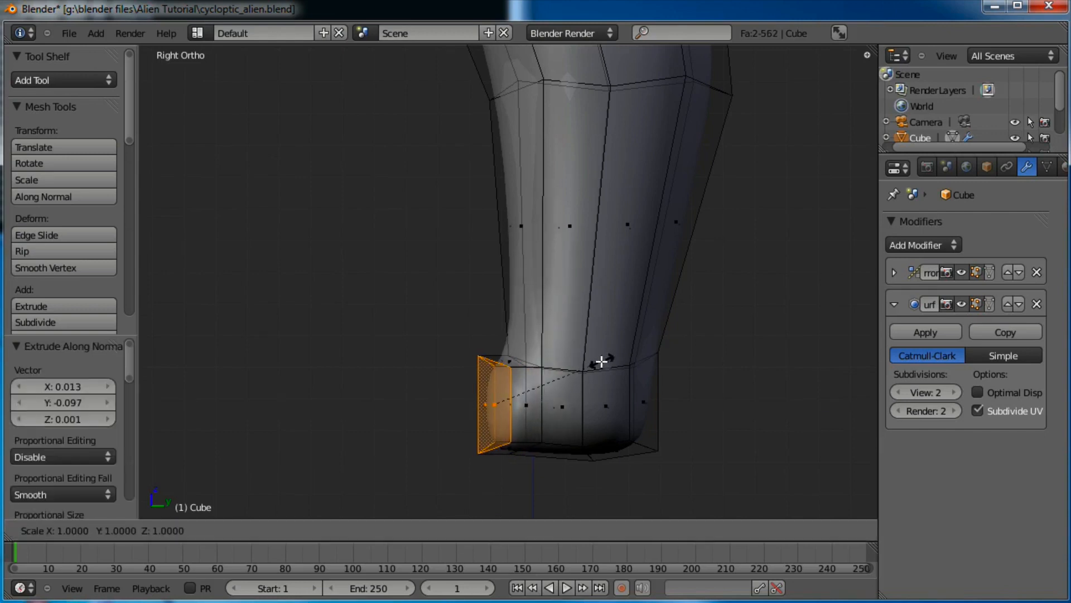
key("e")
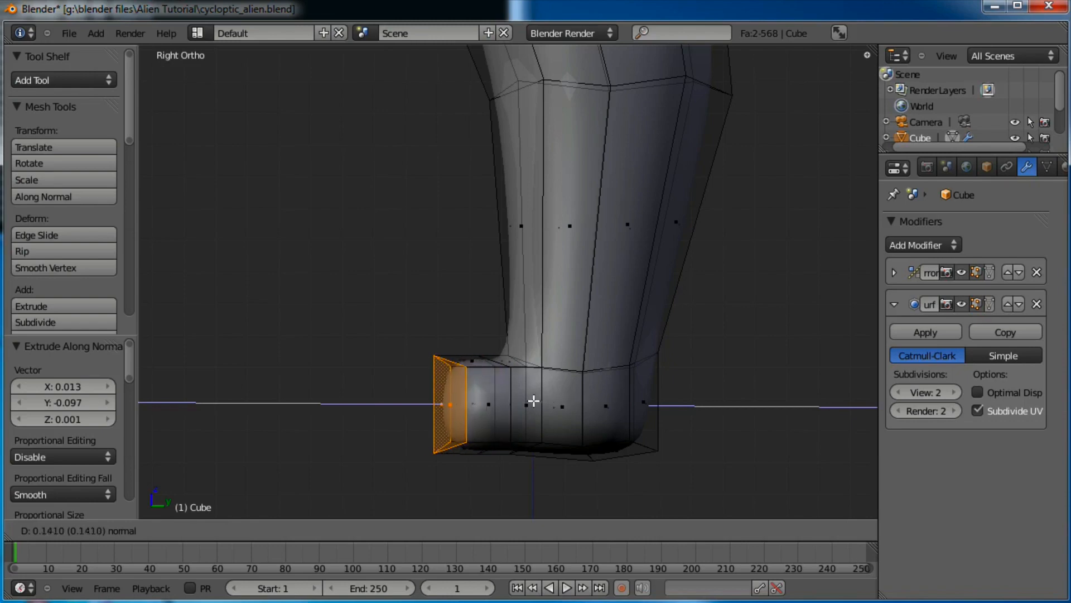
left_click(516, 401)
key("s")
left_click(567, 398)
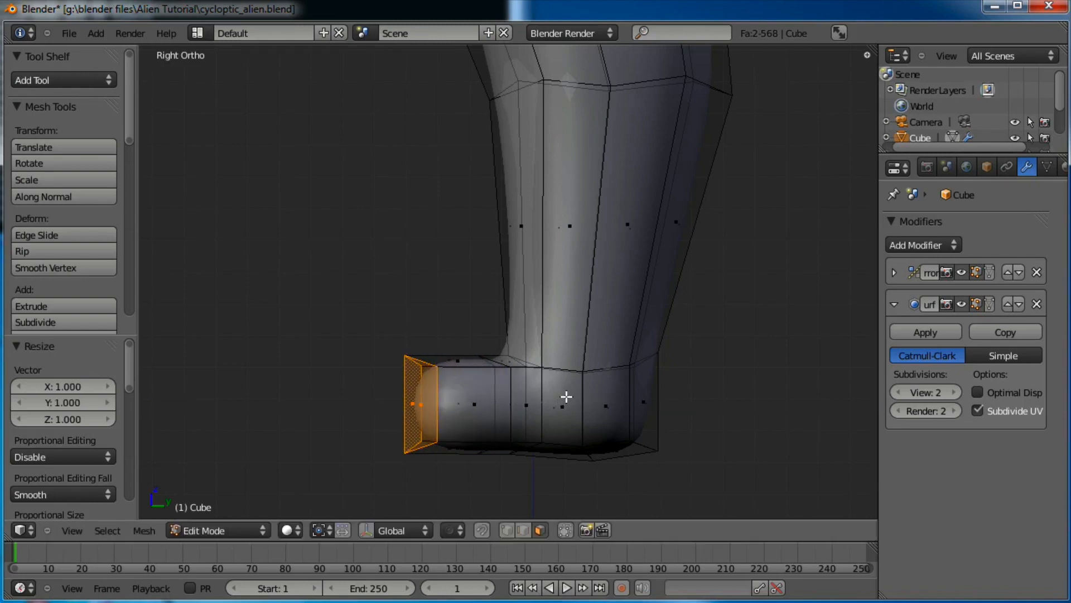
mouse_move(447, 271)
middle_mouse_down()
mouse_move(480, 342)
mouse_move(581, 357)
mouse_move(551, 311)
middle_mouse_up()
In the front view, nudge the foot's bottom loop twice into place
key("KP_1")
key("a")
key("b")
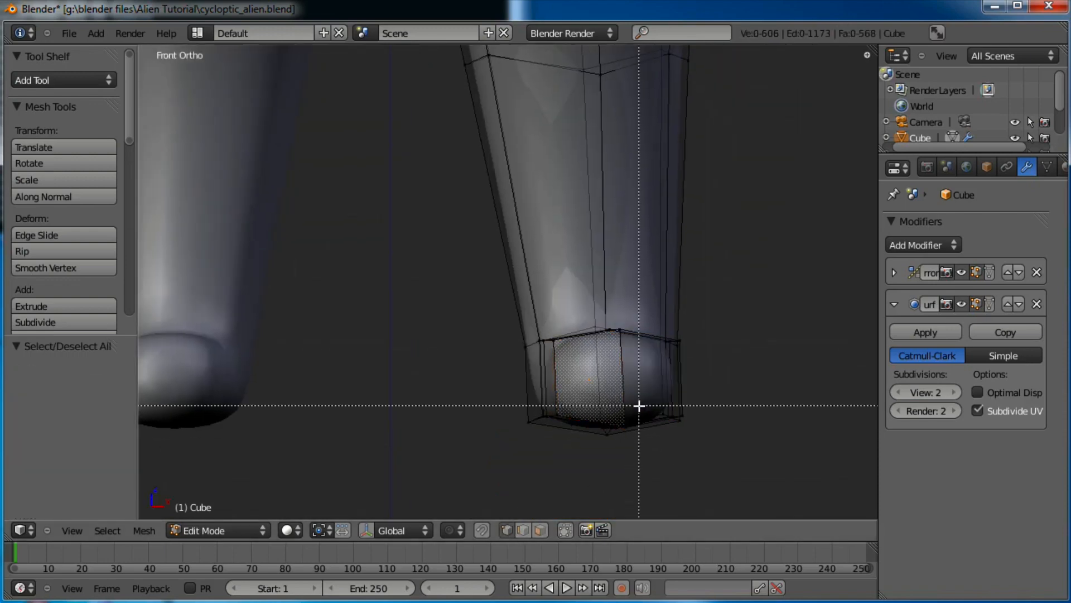
left_click_drag(593, 461, 590, 450)
key("g")
left_click(590, 448)
key("g")
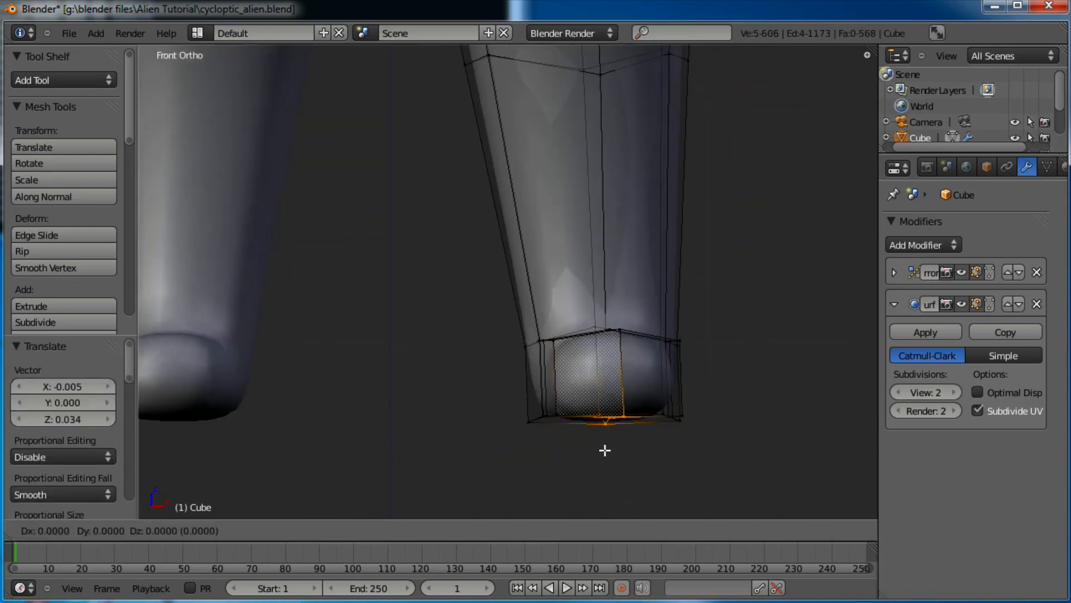
left_click(606, 451)
Extrude the foot's two side faces outward
key("a")
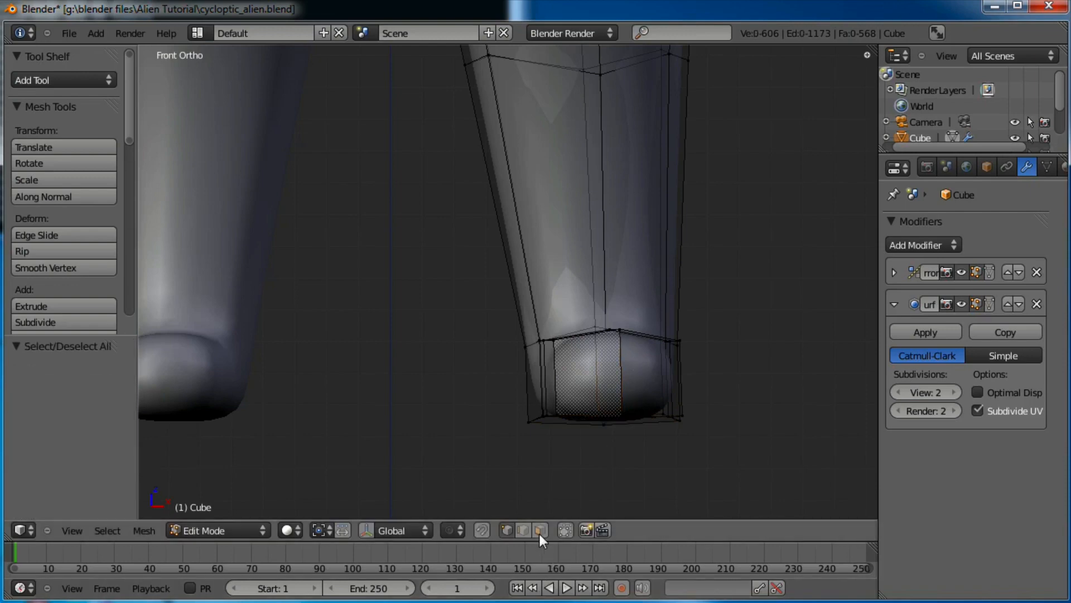
right_click(656, 379, "shift")
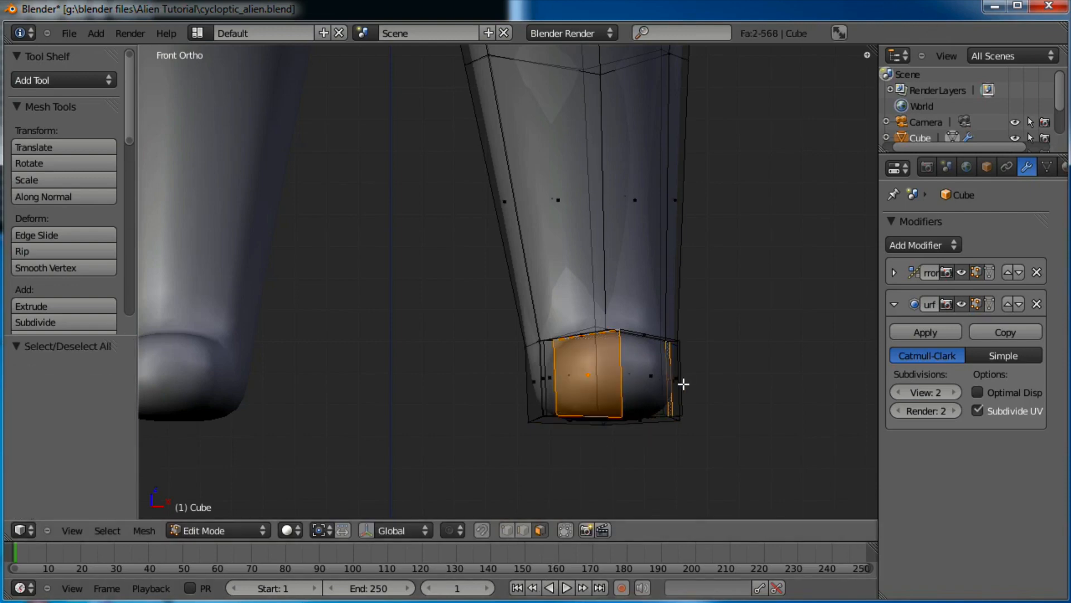
middle_click_drag(698, 359, 486, 411)
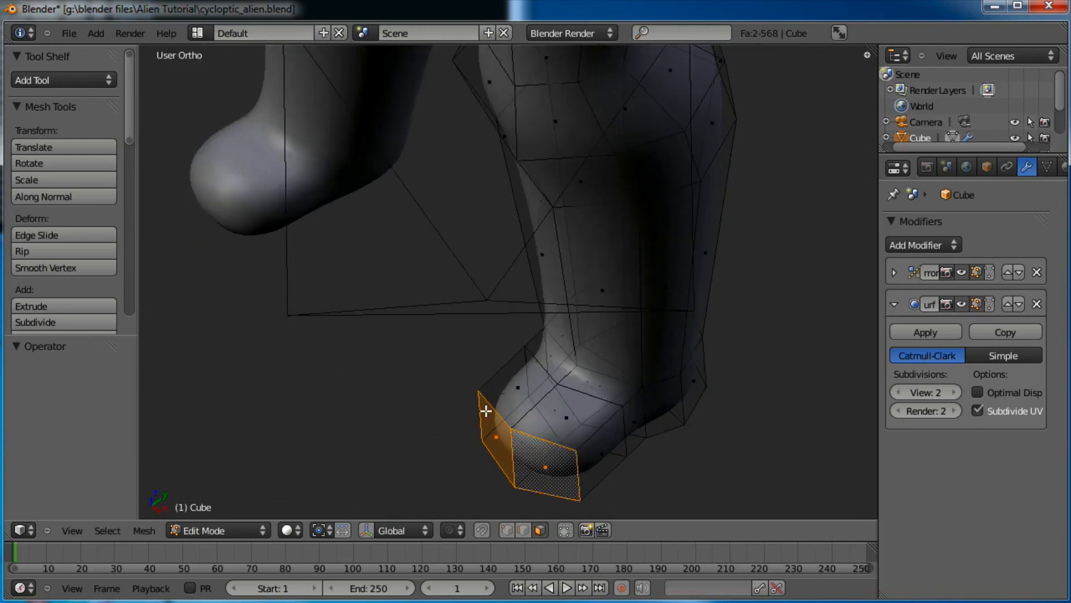
key("e")
left_click(541, 438)
Extrude the foot's side face three more times to lengthen the toe
middle_click_drag(541, 437, 490, 370)
right_click(523, 377, "shift")
key("e")
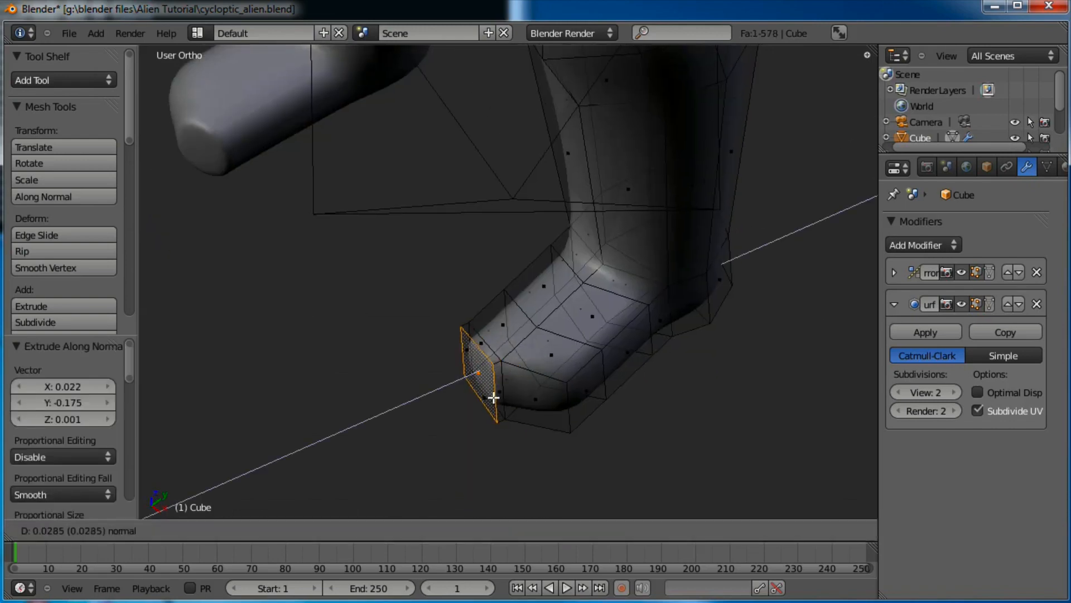
left_click(496, 399)
key("e")
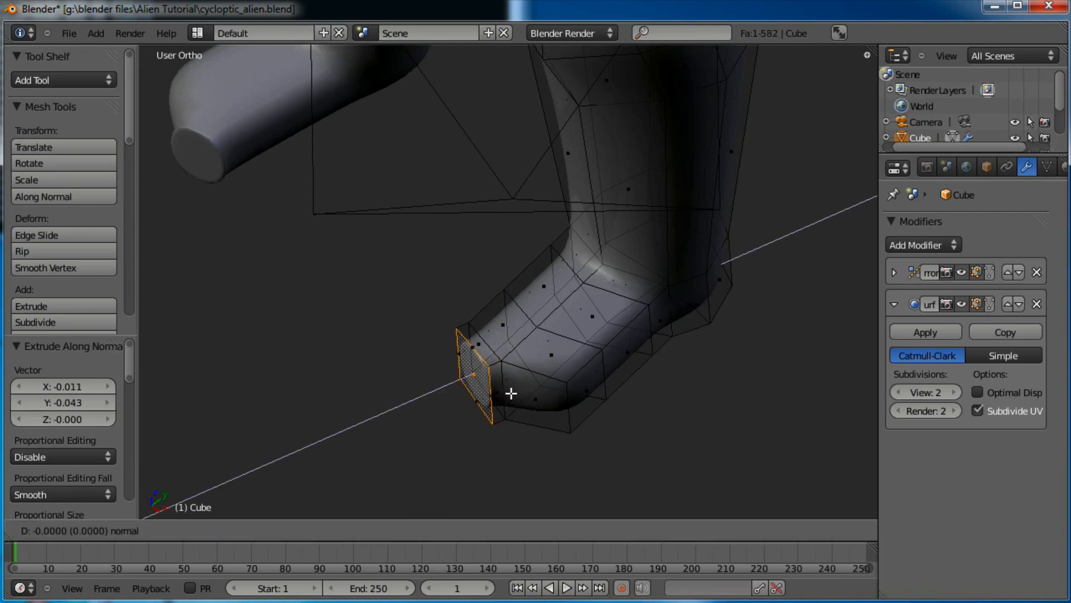
left_click(504, 397)
key("e")
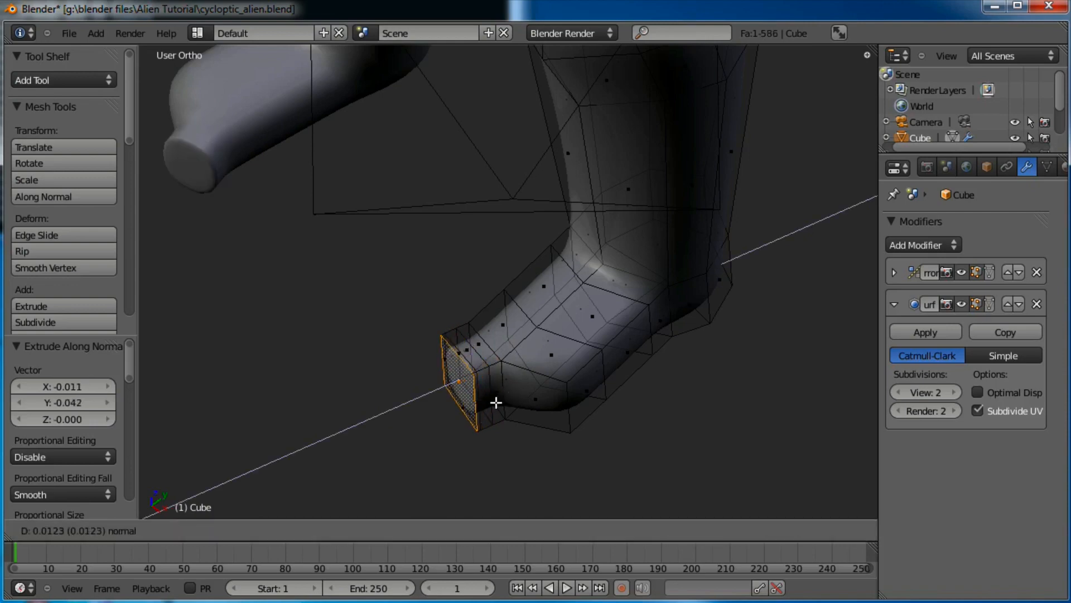
left_click(466, 410)
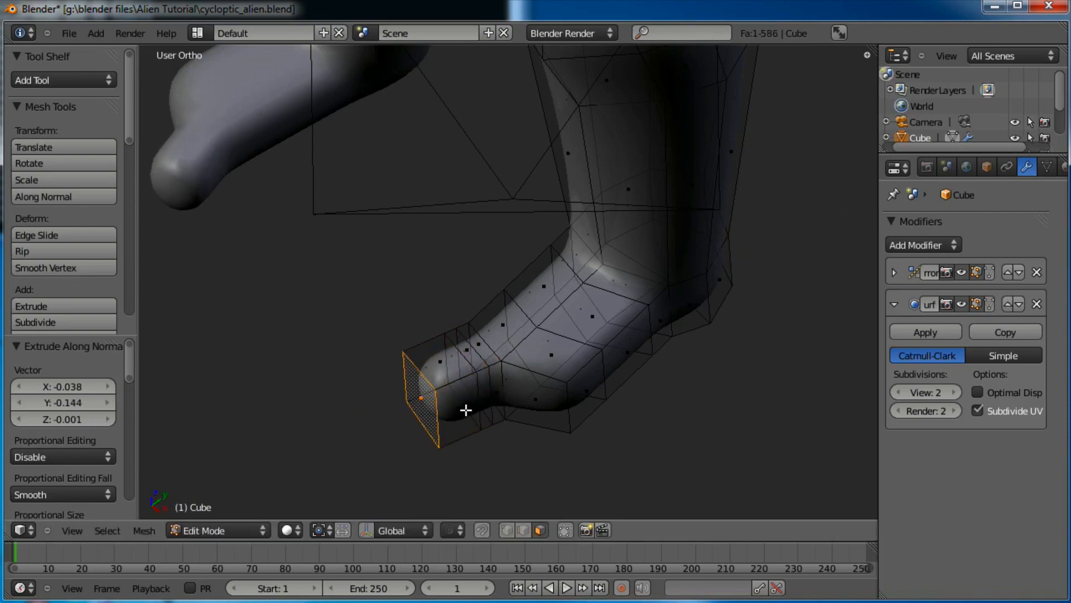
middle_click_drag(453, 312, 591, 259)
Extrude the toe's end face one more step and scale the tip to 0.672
scroll(575, 308, "up", 4)
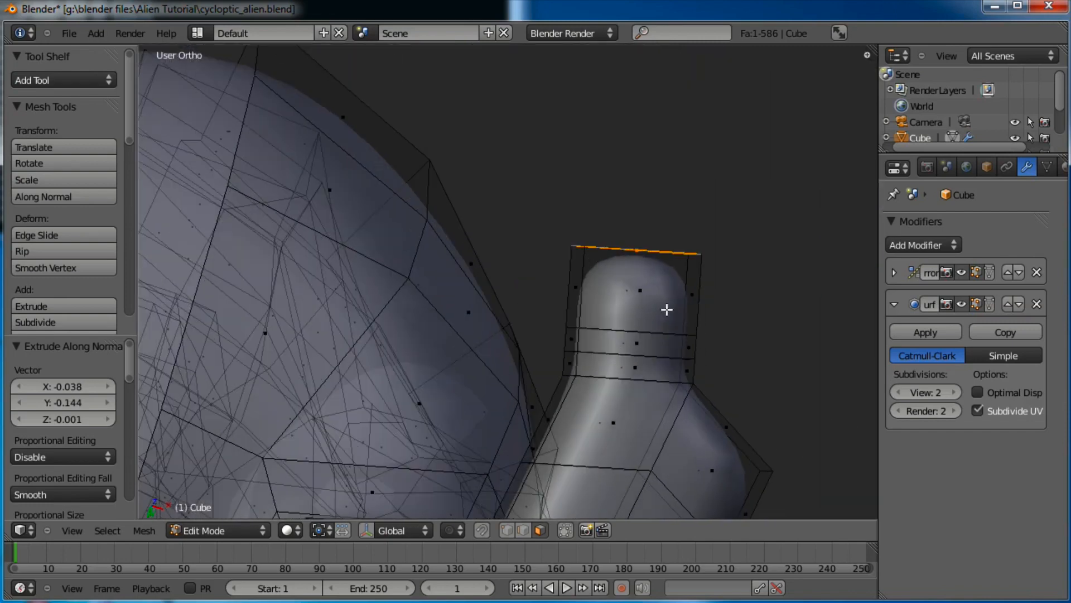
key("e")
left_click(674, 277)
key("s")
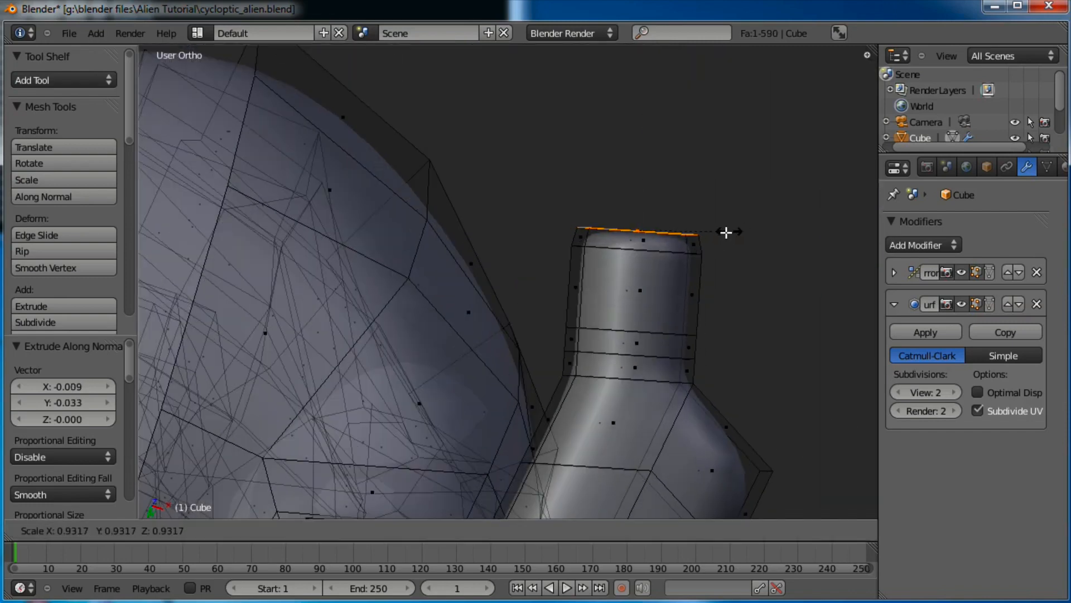
left_click(693, 280)
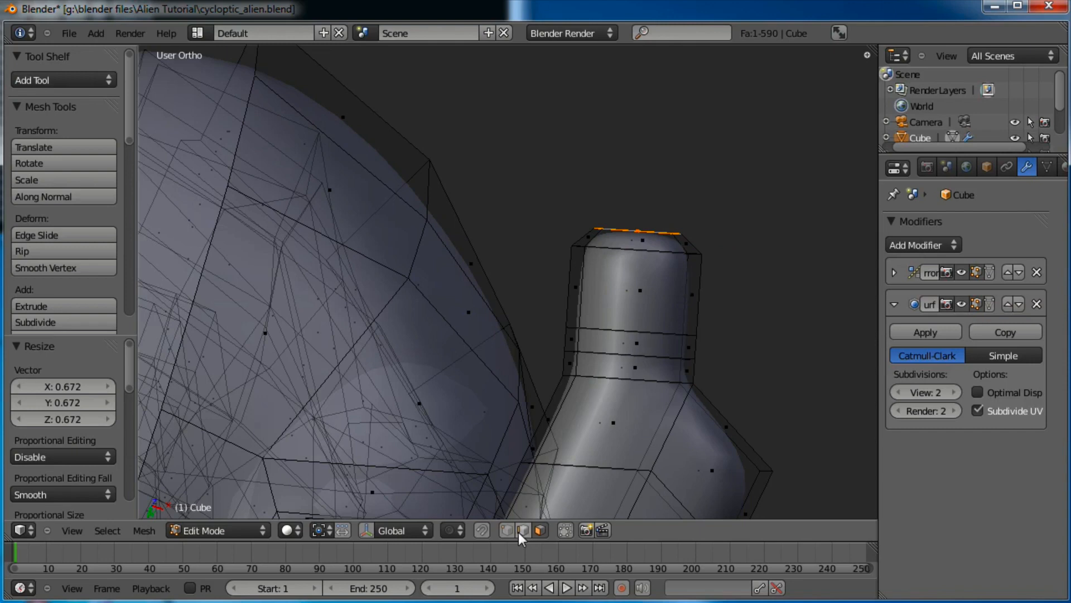
Pinch the toe's joint by scaling the middle loop down and the upper loop to 0.921
right_click(658, 355, "alt")
key("s")
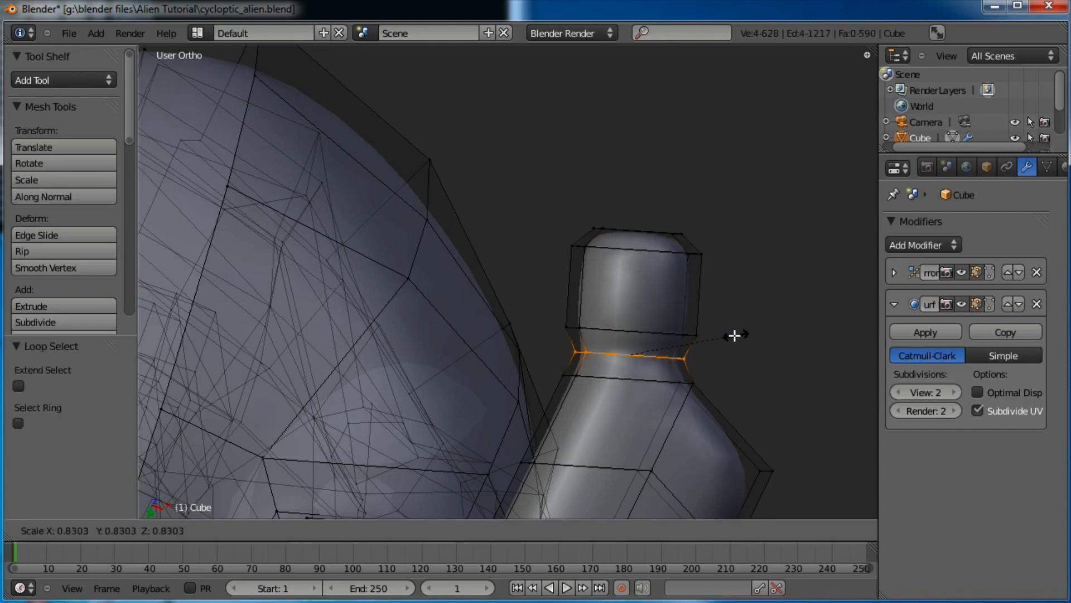
left_click(728, 334)
right_click(688, 330, "alt")
key("s")
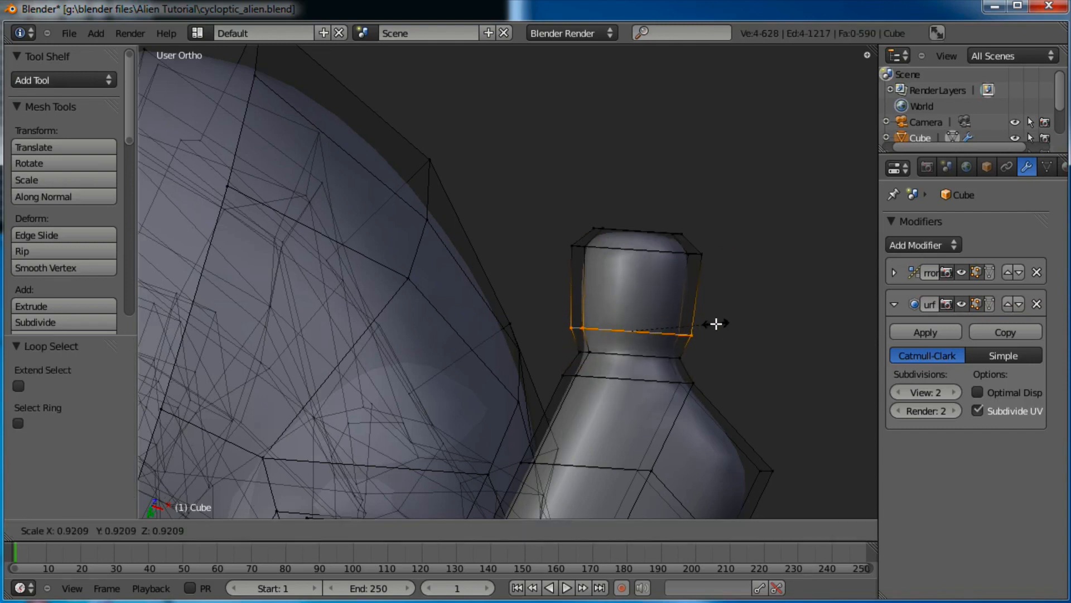
left_click(717, 324)
Box-select the vertices at the toe's tip and switch to the right side view
key("a")
key("b")
left_click_drag(700, 206, 591, 229)
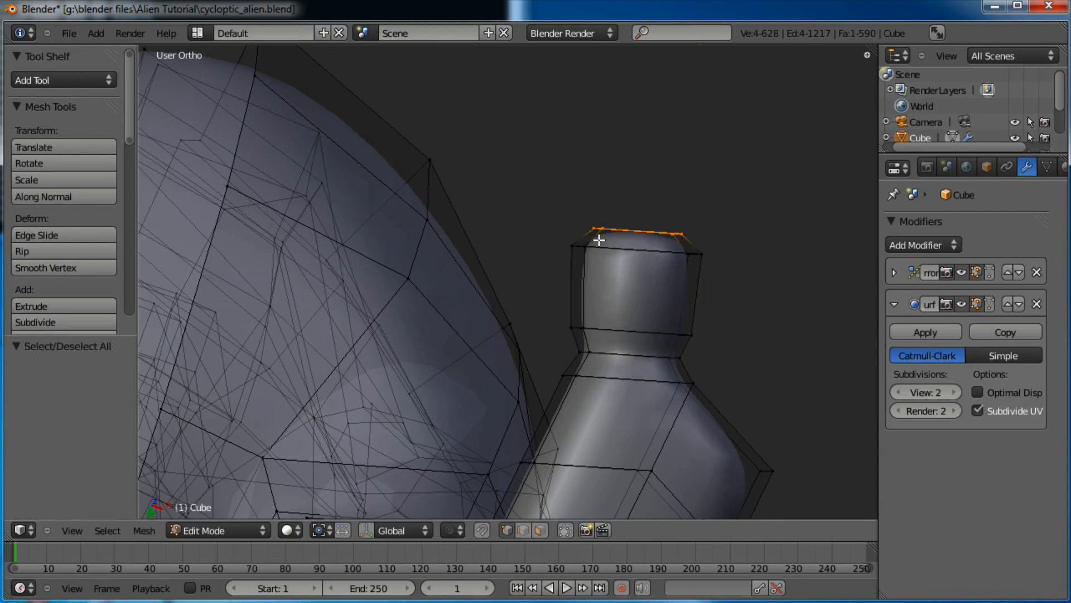
key("KP_3")
Move and tilt the toe's end face in the side view
middle_click_drag(576, 335, 613, 297, "shift")
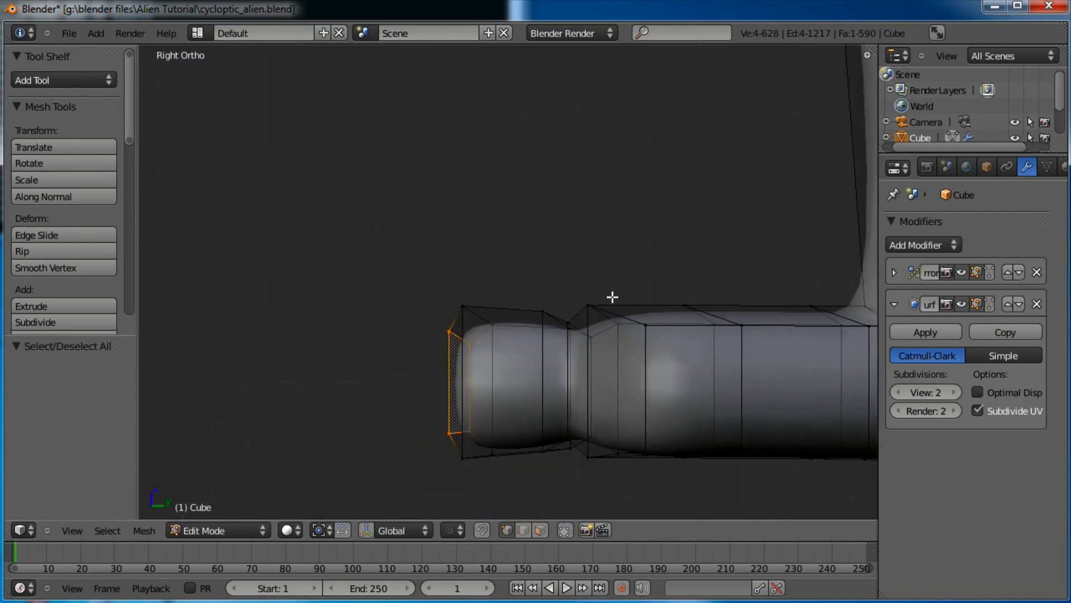
key("g")
left_click(582, 287)
key("r")
left_click(605, 266)
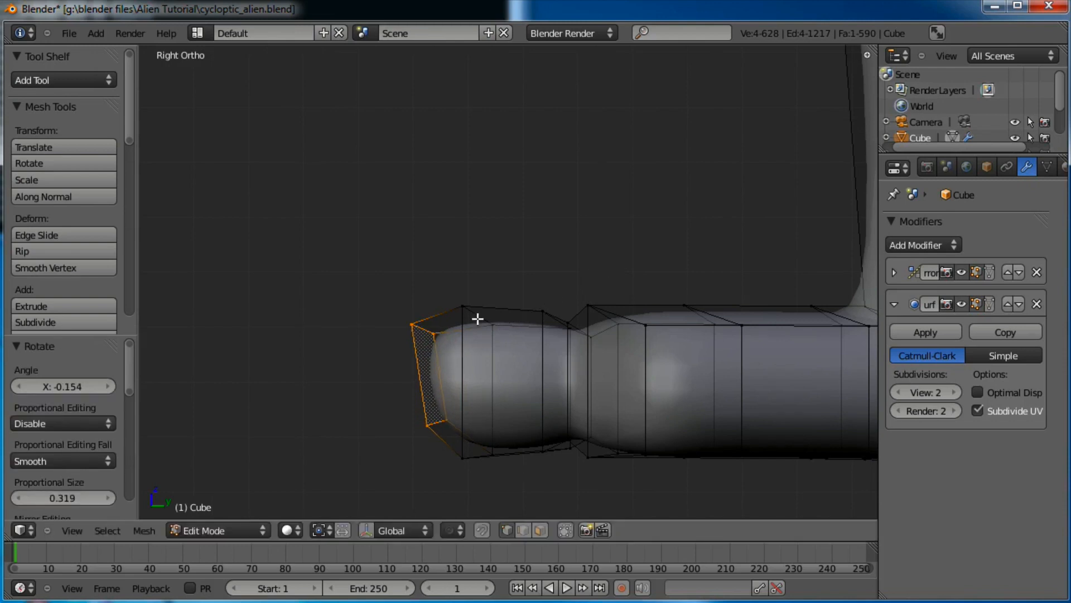
Reshape the toe tip by moving its top two vertices and an edge on its top
key("a")
key("b")
left_click_drag(453, 311, 447, 353)
key("g")
left_click(367, 339)
key("a")
key("g")
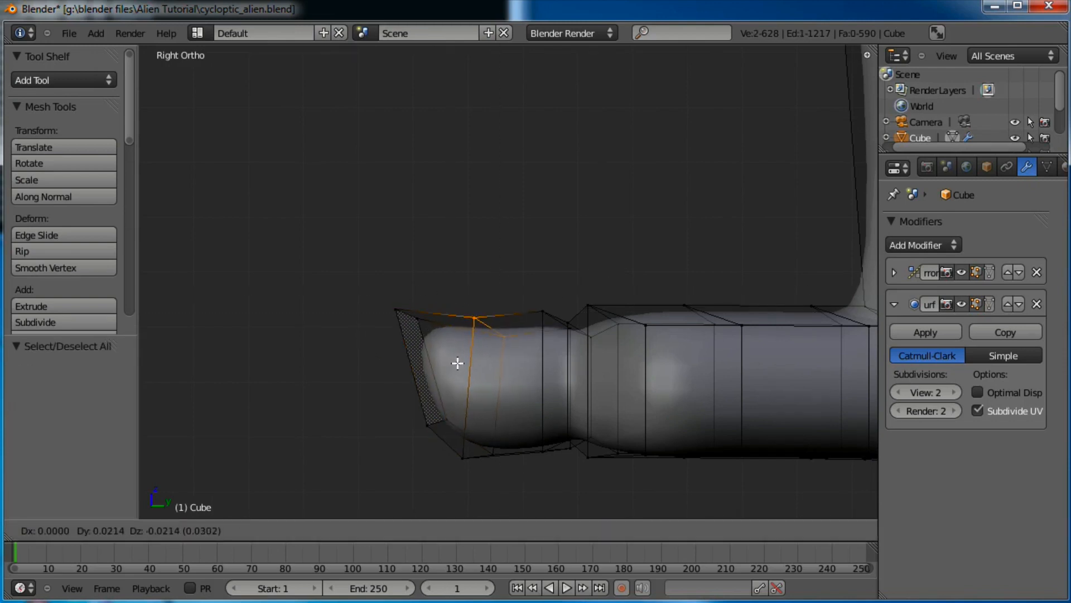
left_click(467, 372)
Smooth the toe's upper contour by moving a vertex and groups of vertices along its top
key("a")
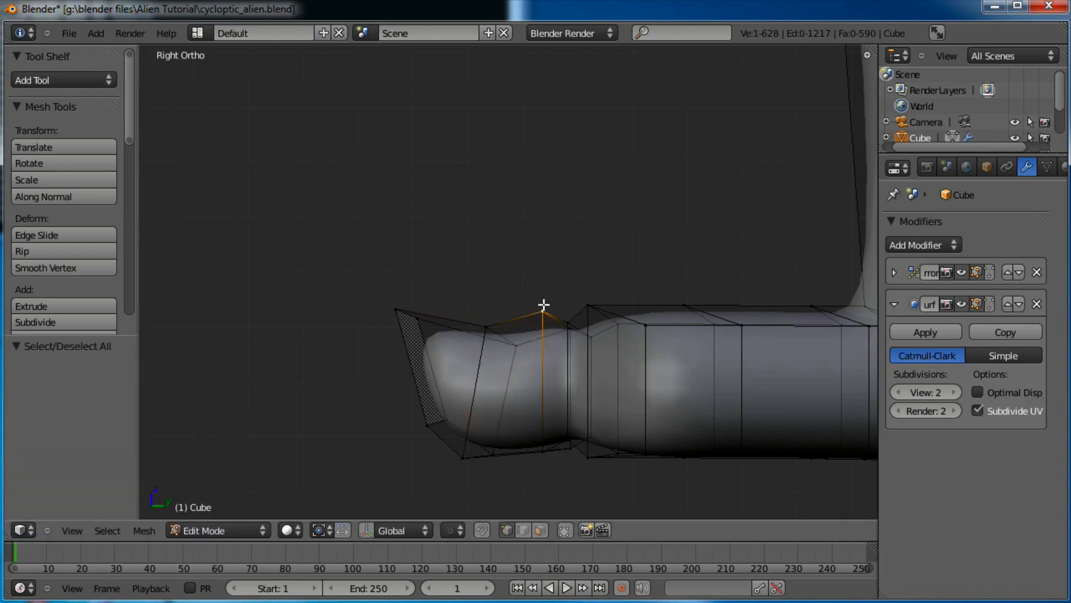
key("g")
left_click(550, 321)
key("a")
key("b")
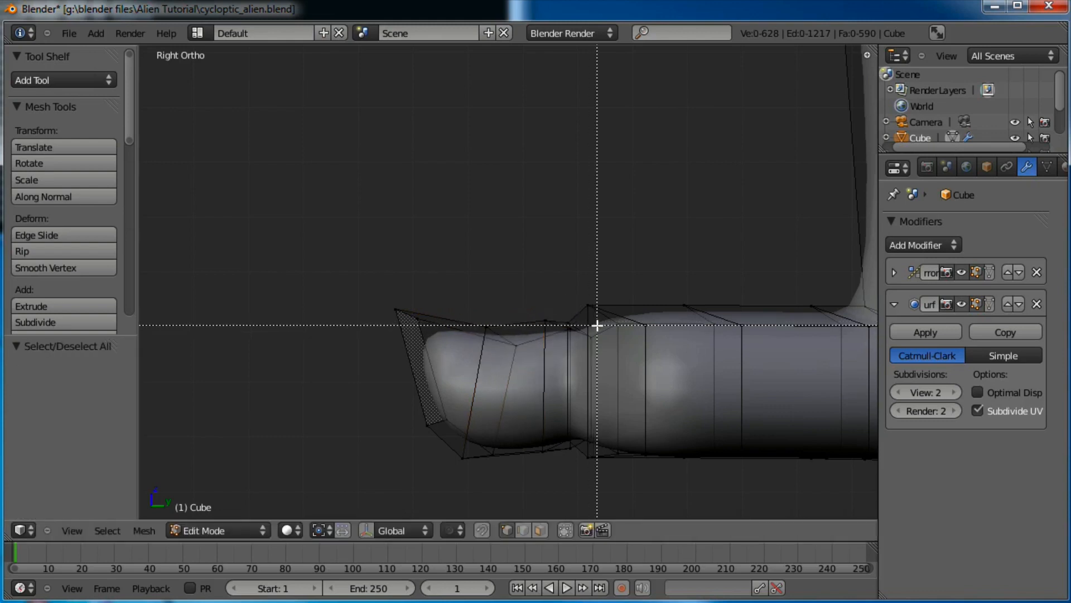
key("g")
left_click_drag(587, 342, 526, 327)
left_click(573, 339)
scroll(607, 331, "down", 2)
key("a")
key("b")
key("g")
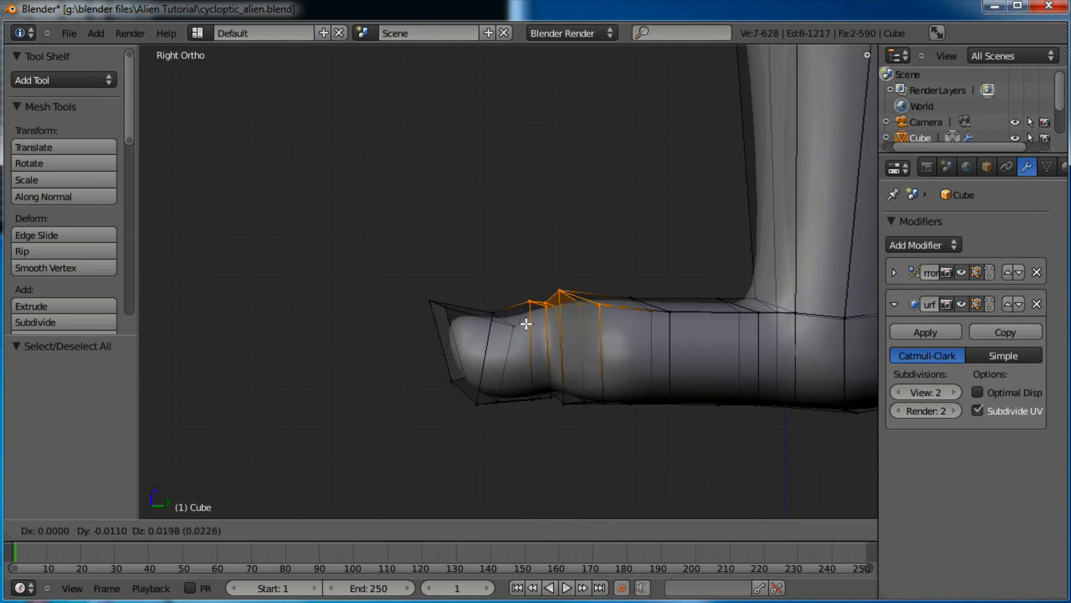
left_click(525, 324)
Raise the six vertices where the foot meets the leg, then view the smoothed feet in Object Mode
key("a")
key("b")
left_click_drag(813, 279, 713, 334)
key("g")
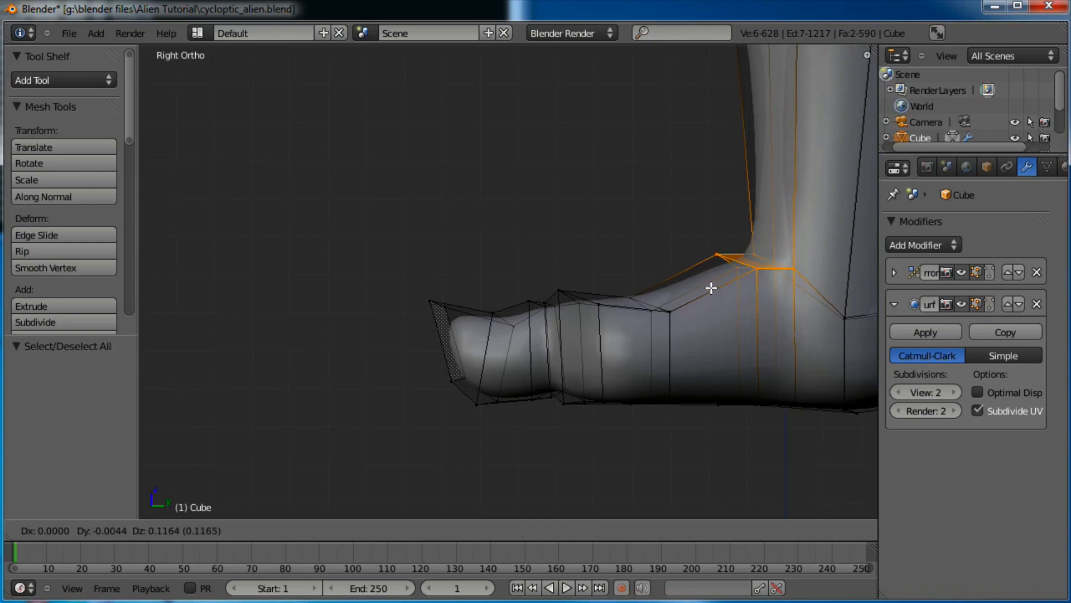
left_click(711, 282)
scroll(672, 320, "down", 2)
key("Tab")
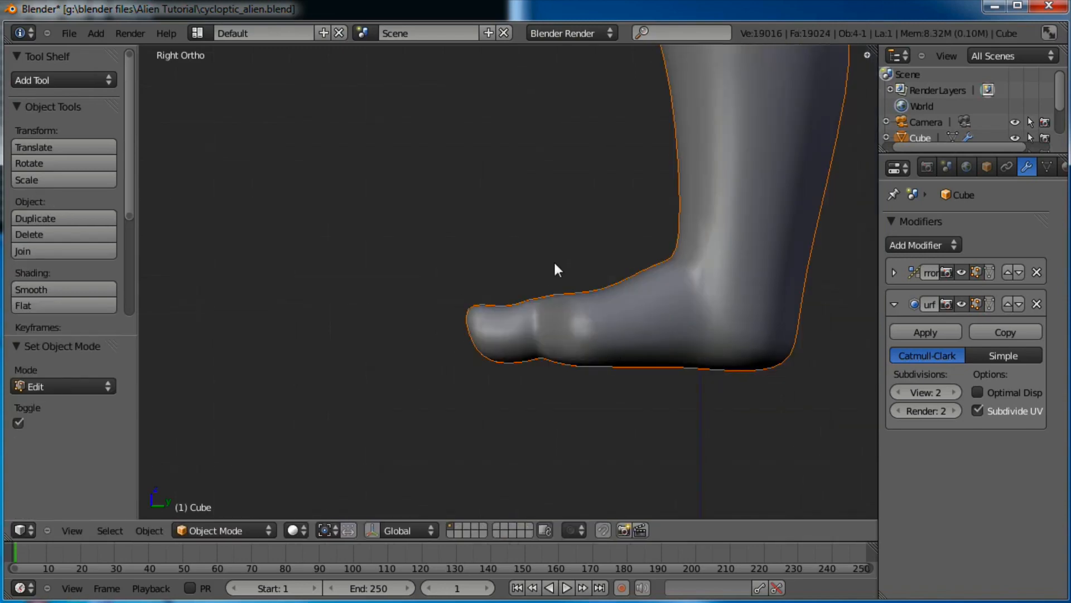
middle_click_drag(553, 260, 540, 384)
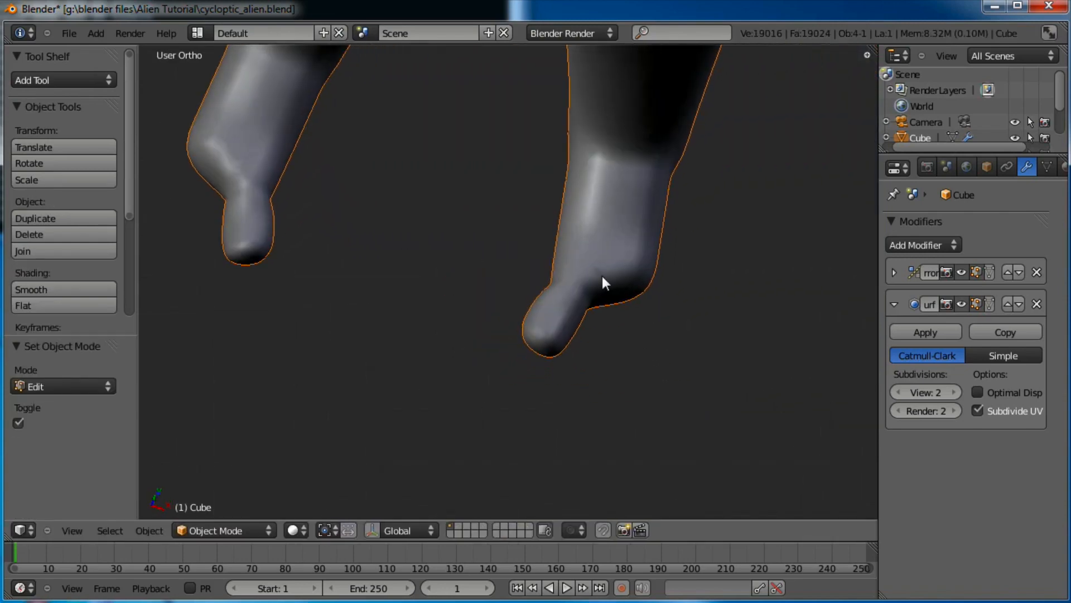
Return to Edit Mode and box-select the lower leg's vertices and faces
middle_click_drag(603, 277, 387, 262)
scroll(625, 290, "up", 3)
key("Tab")
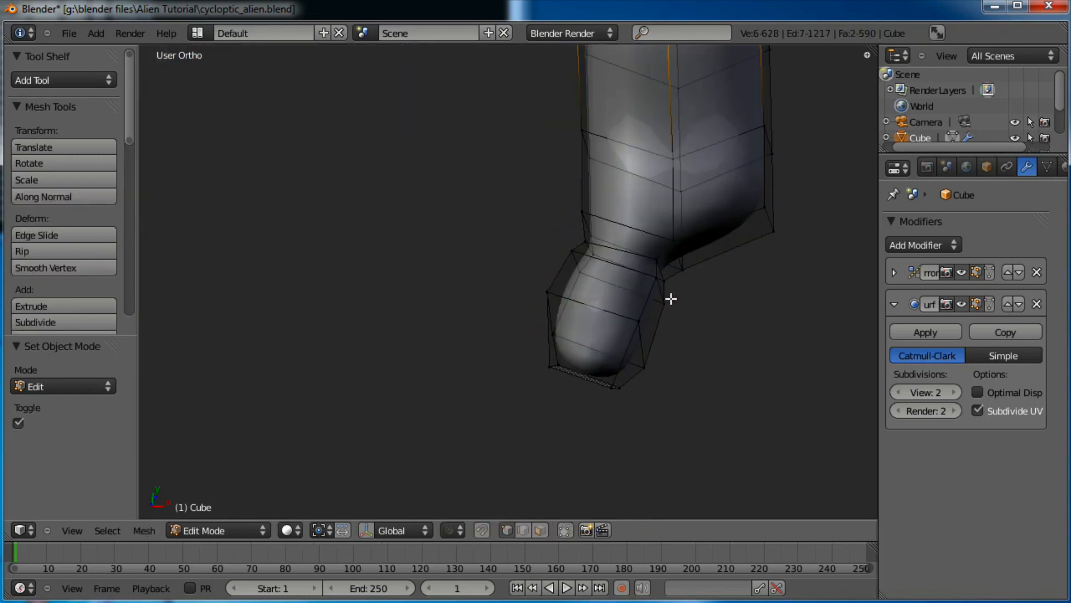
middle_click_drag(700, 291, 669, 320, "shift")
mouse_move(669, 235)
middle_mouse_down()
mouse_move(675, 251)
mouse_move(677, 239)
middle_mouse_up()
middle_click_drag(389, 296, 389, 306)
key("a")
key("b")
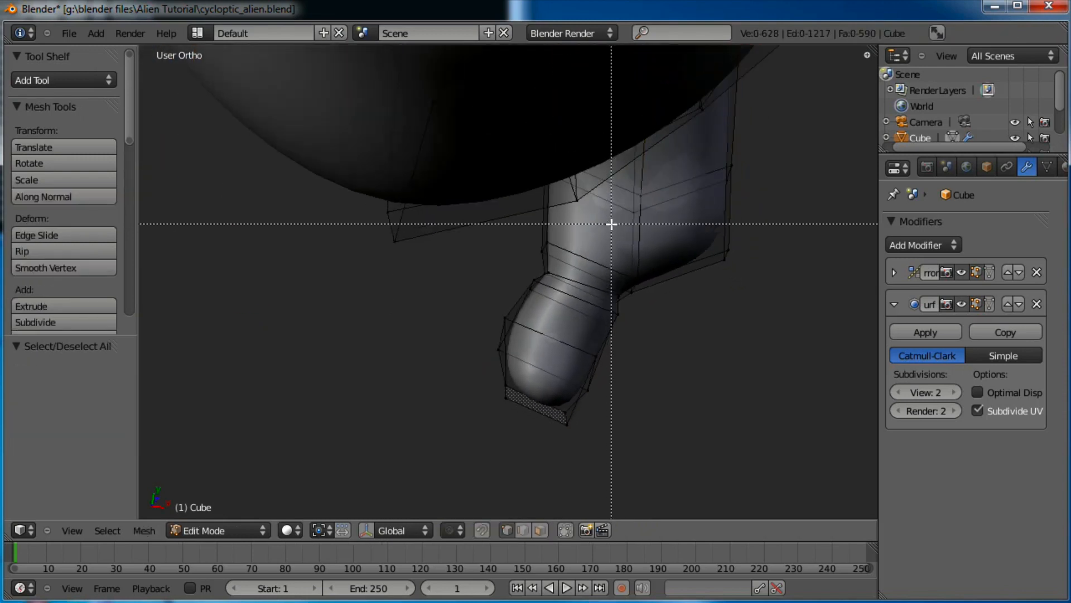
left_click_drag(608, 224, 516, 297)
left_click_drag(449, 393, 452, 390)
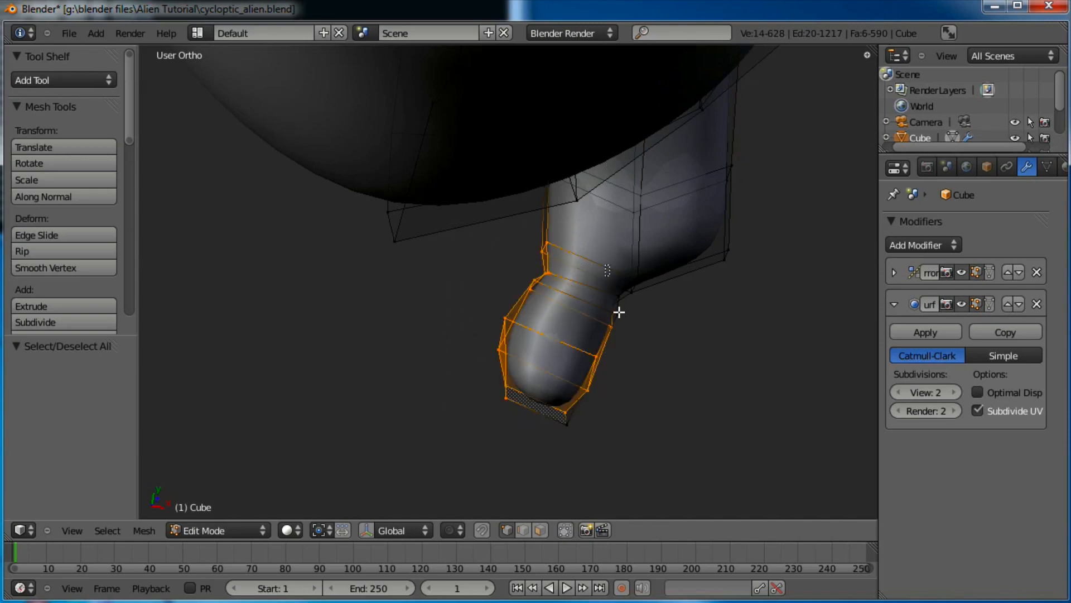
left_click_drag(621, 339, 555, 398)
key("b")
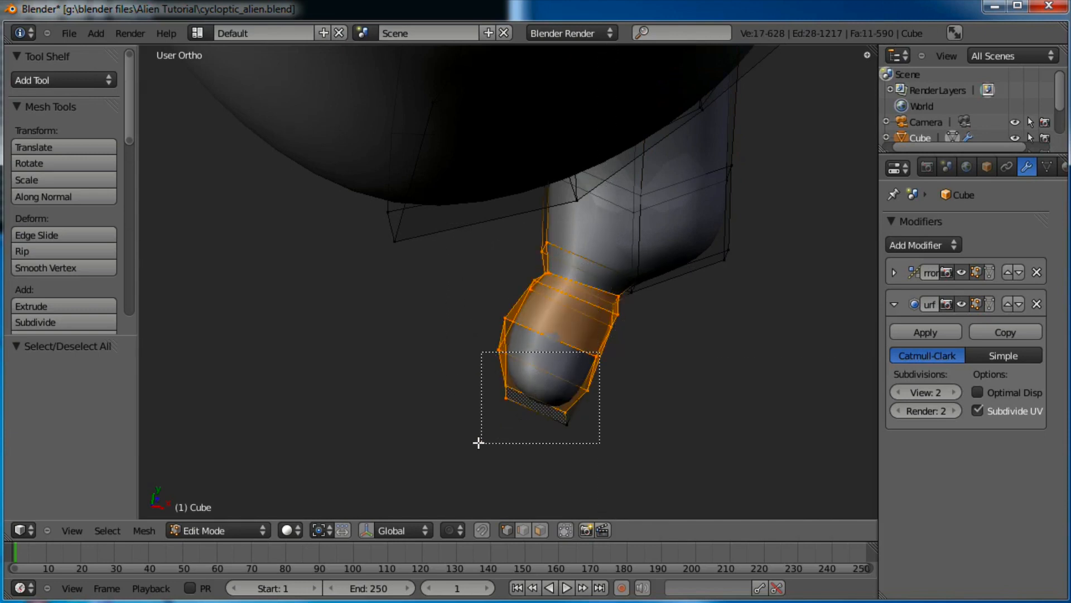
left_click_drag(478, 443, 478, 442)
Rotate the selected lower leg and move it into a new position
key("r")
left_click(743, 247)
key("g")
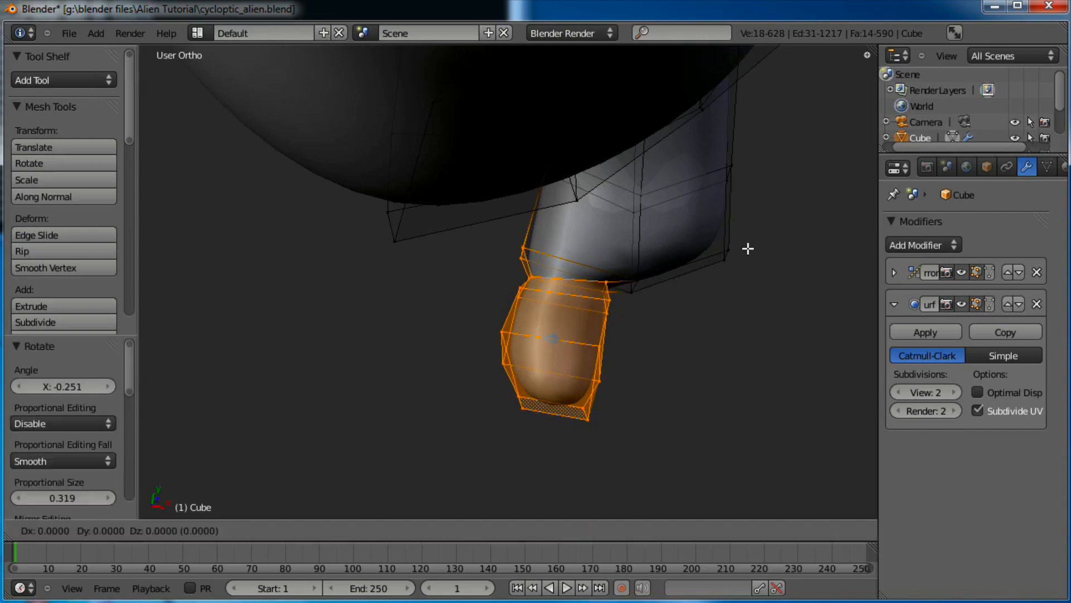
left_click(758, 258)
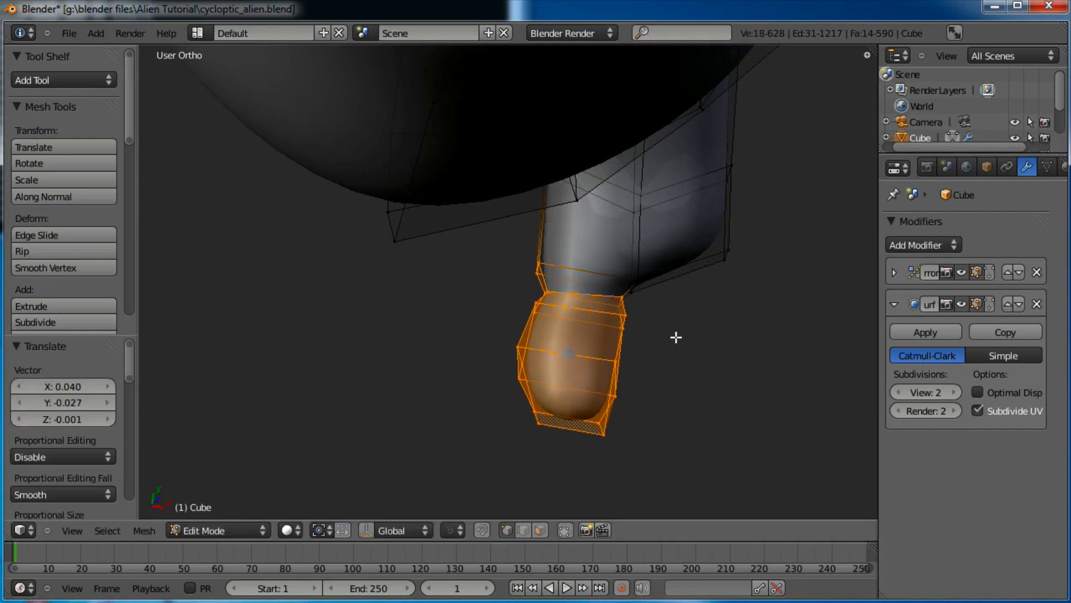
Nudge individual ankle ring vertices to begin rounding the foot's profile
key("a")
middle_click_drag(661, 312, 601, 295, "shift")
key("b")
left_click_drag(576, 337, 549, 357)
key("g")
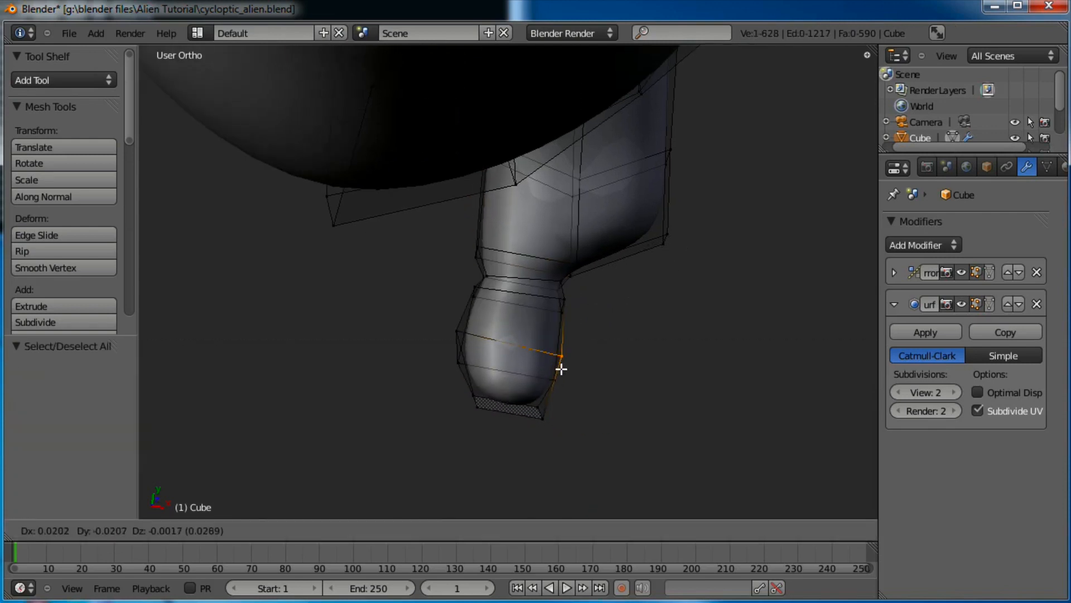
left_click(565, 369)
right_click(458, 333)
key("g")
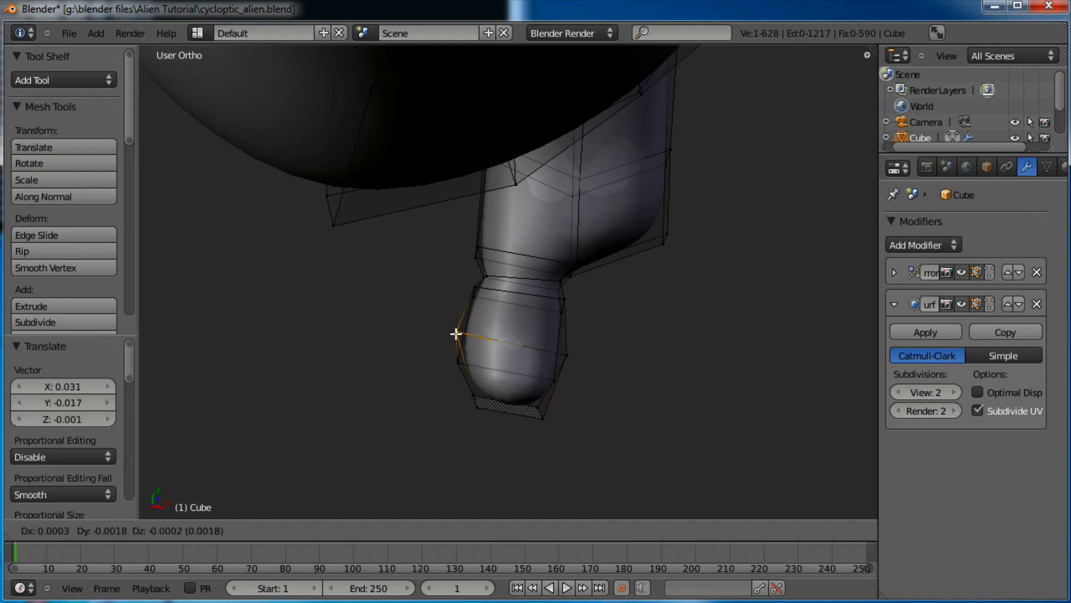
left_click(454, 337)
key("g")
left_click(569, 301)
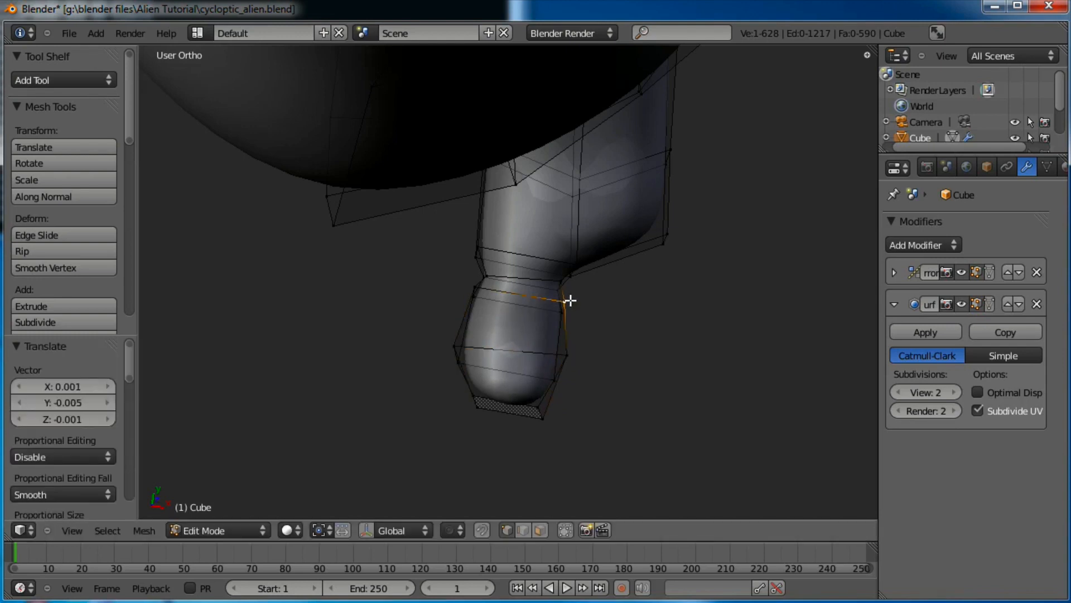
Reposition the remaining ring vertices and the bottom corner vertex to round the toe
right_click(563, 281)
key("g")
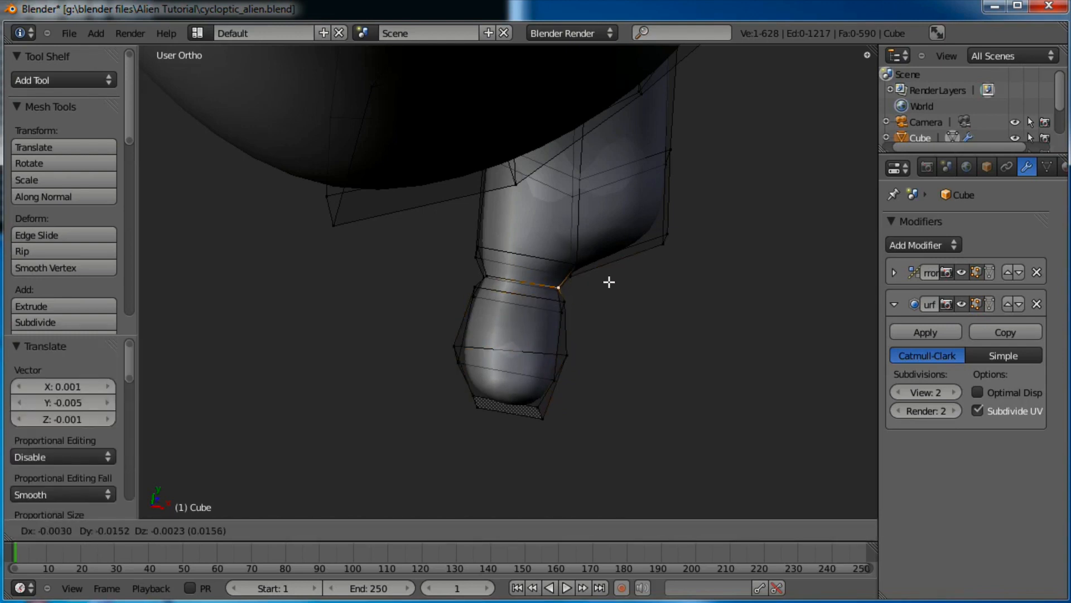
left_click(609, 283)
right_click(584, 348)
key("g")
left_click(574, 372)
key("a")
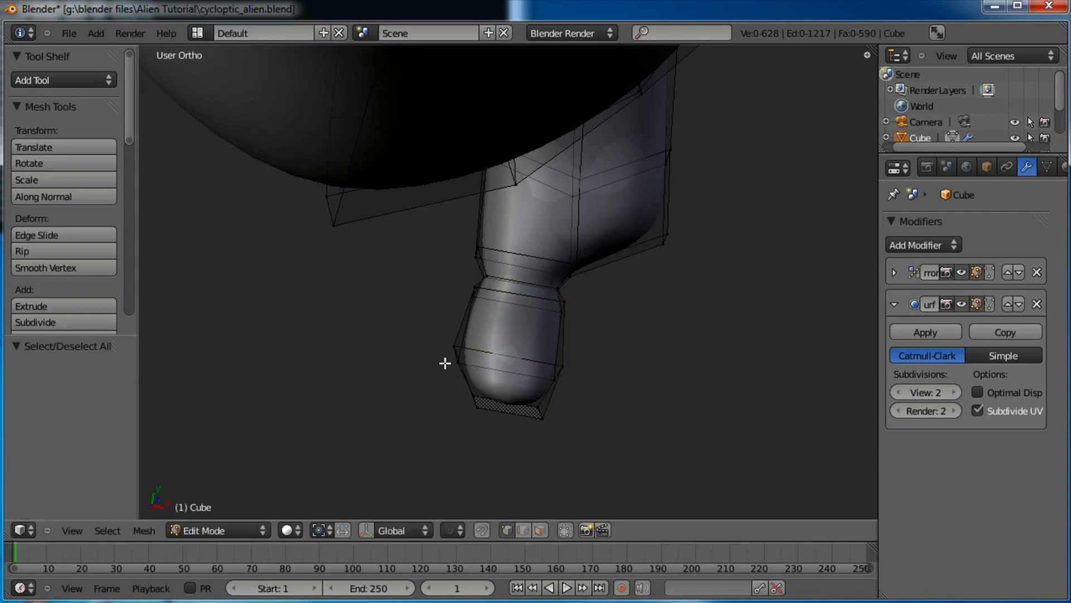
right_click(445, 364)
key("g")
right_click(445, 363)
key("g")
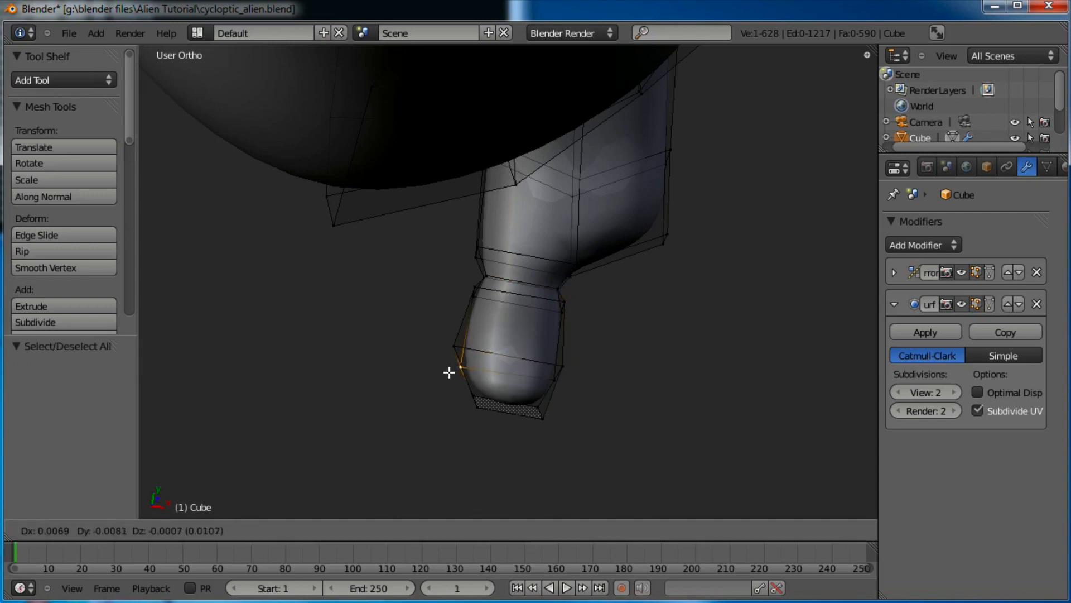
left_click(450, 355)
key("g")
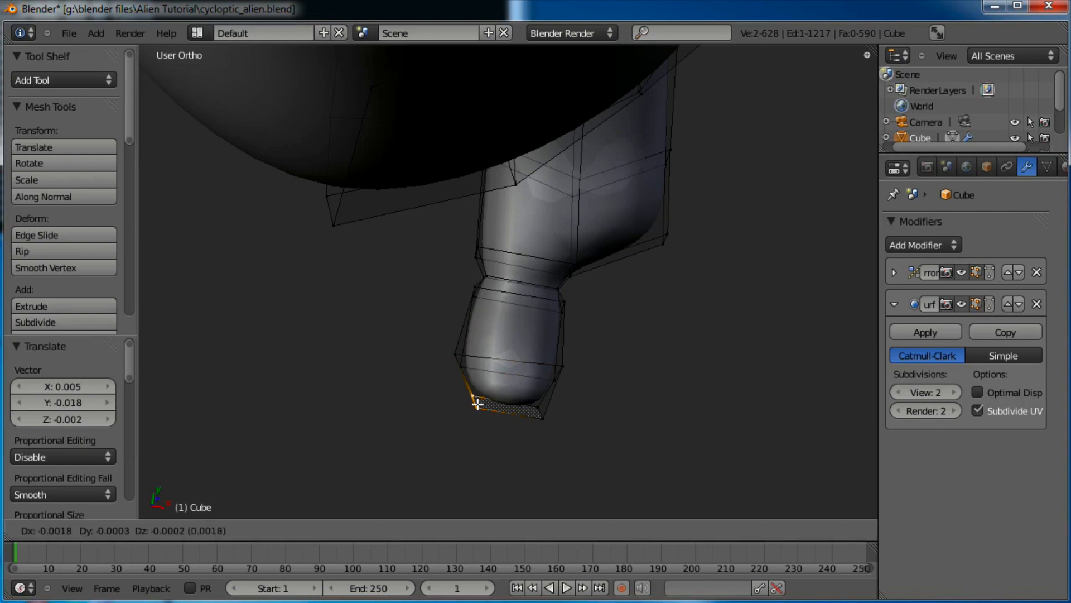
left_click(478, 402)
Box-select the bottom corner and the lower foot block
key("a")
key("b")
left_click_drag(555, 399, 532, 420)
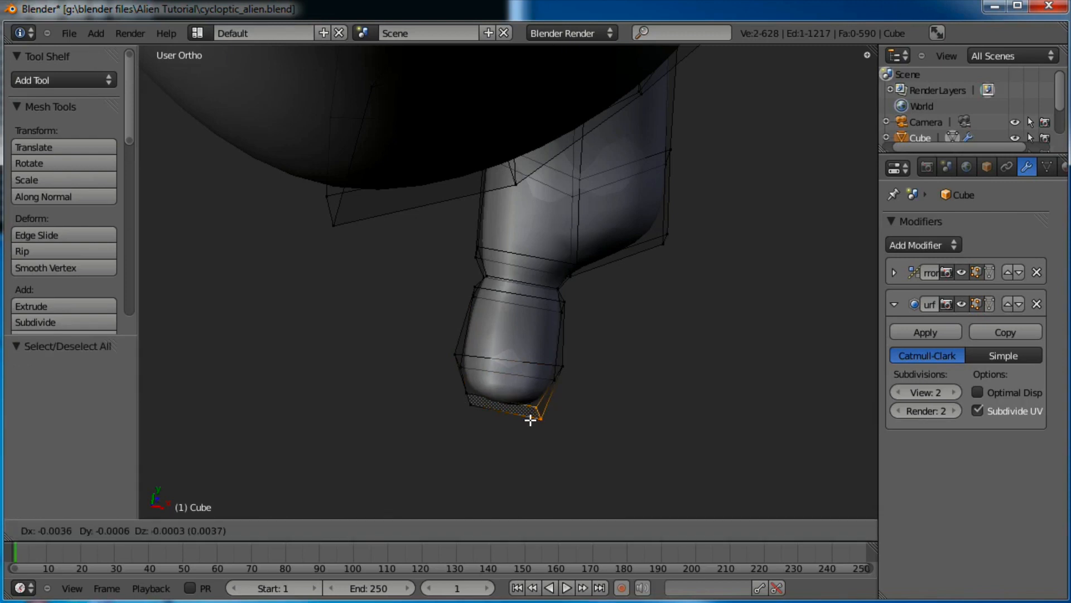
key("b")
left_click_drag(438, 295, 440, 294)
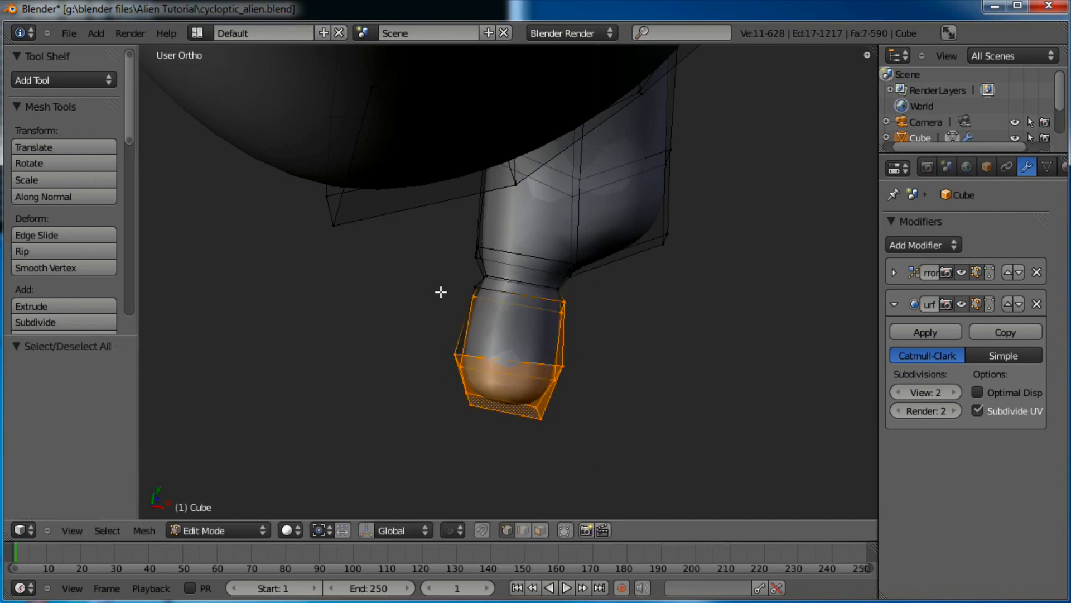
Add the foot's edge loops to the selection and duplicate the block just right of the original
right_click(531, 285, "alt+shift")
right_click(527, 296, "alt+shift")
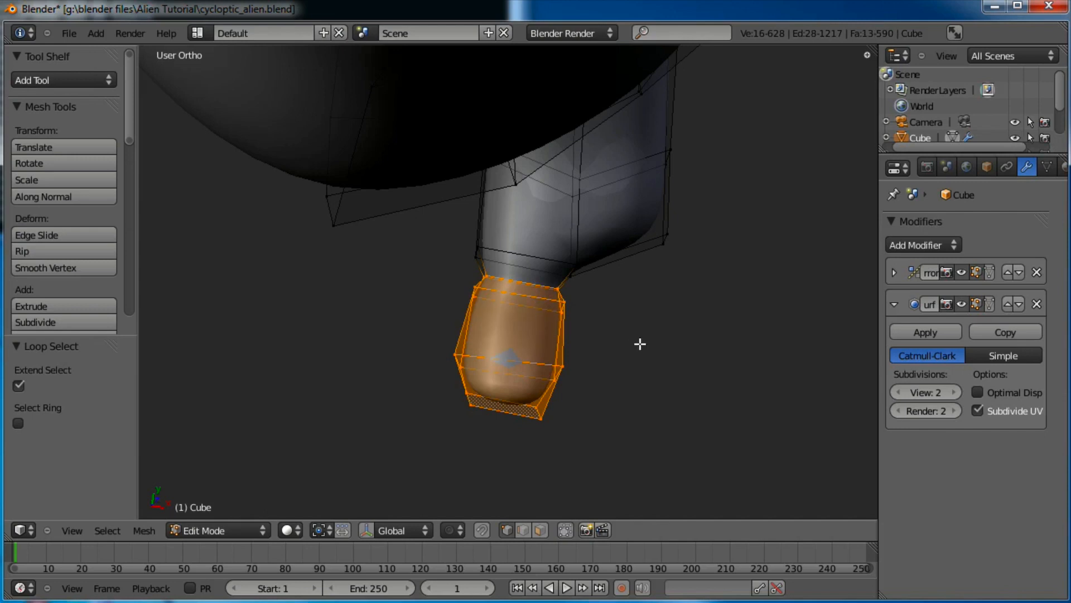
middle_click_drag(640, 344, 529, 334, "shift")
key("shift+d")
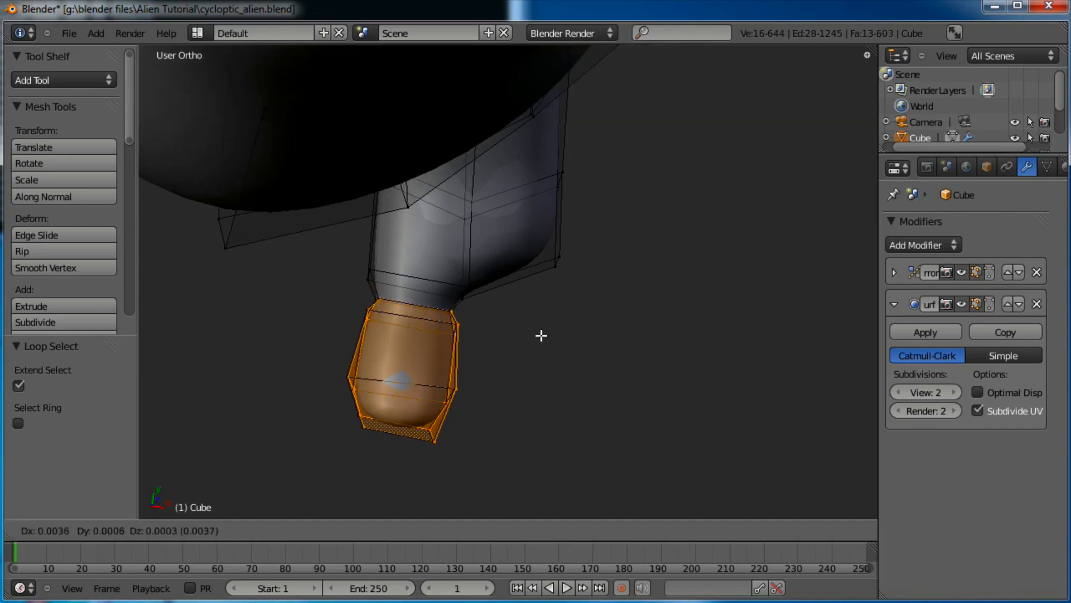
left_click(662, 339)
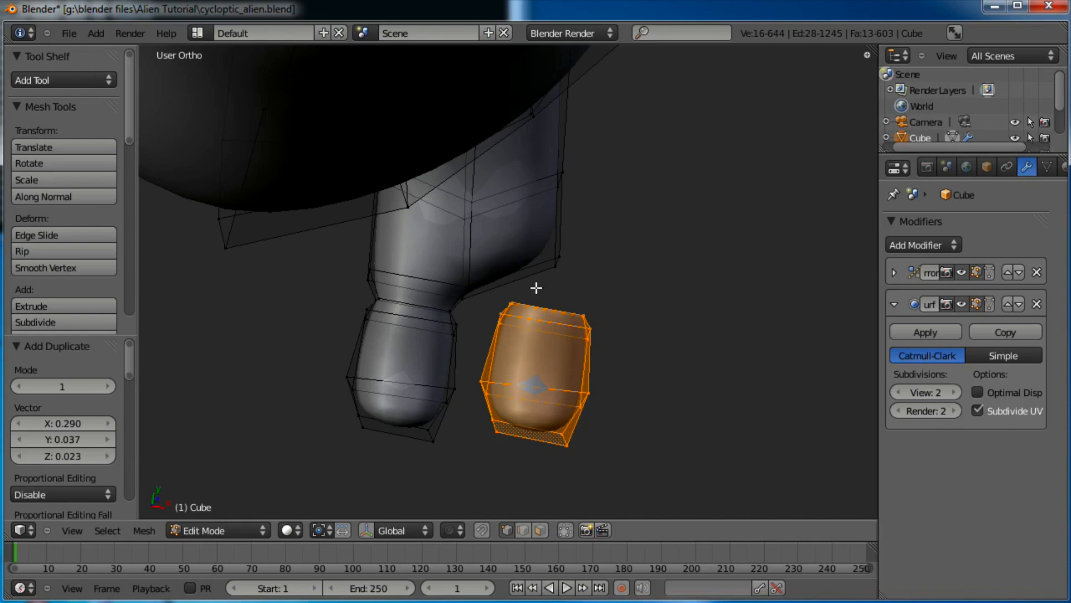
Mirror the copy with an X scale of -1, then rotate and position it as a second toe
key("s")
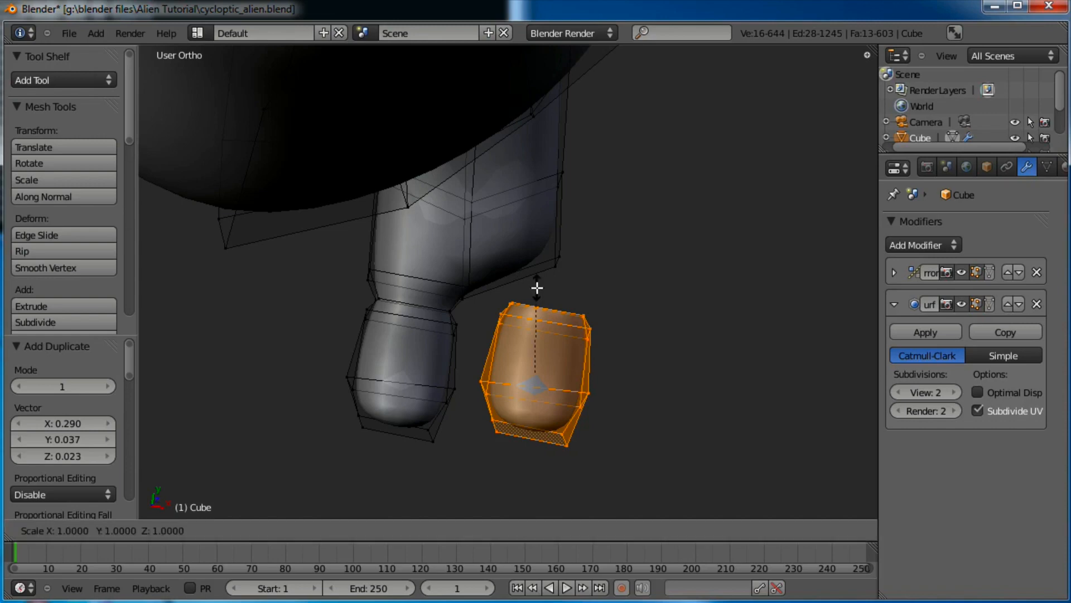
type("x-1")
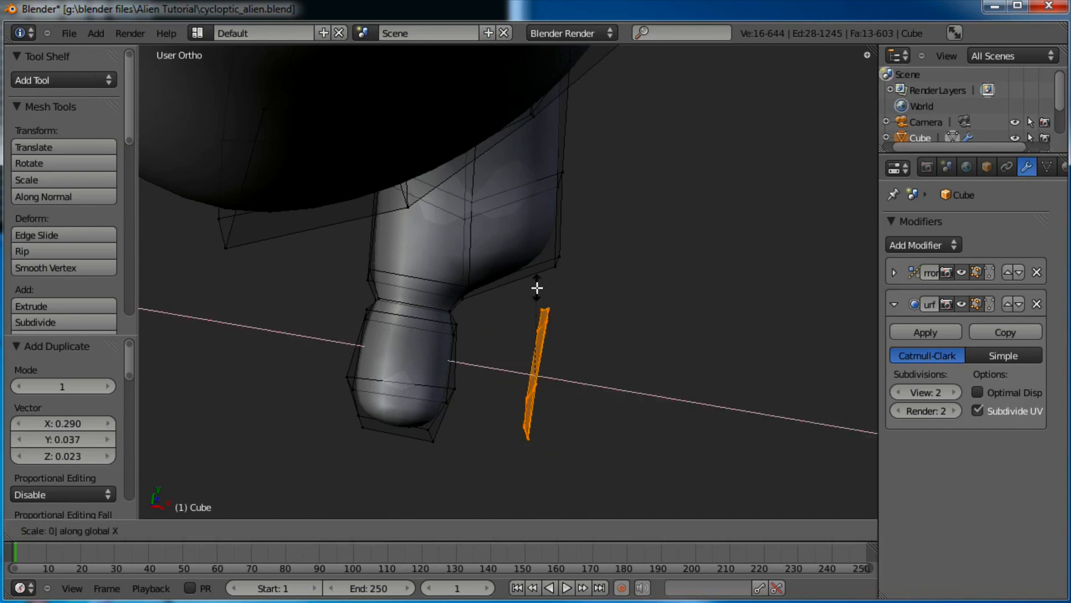
key("Return")
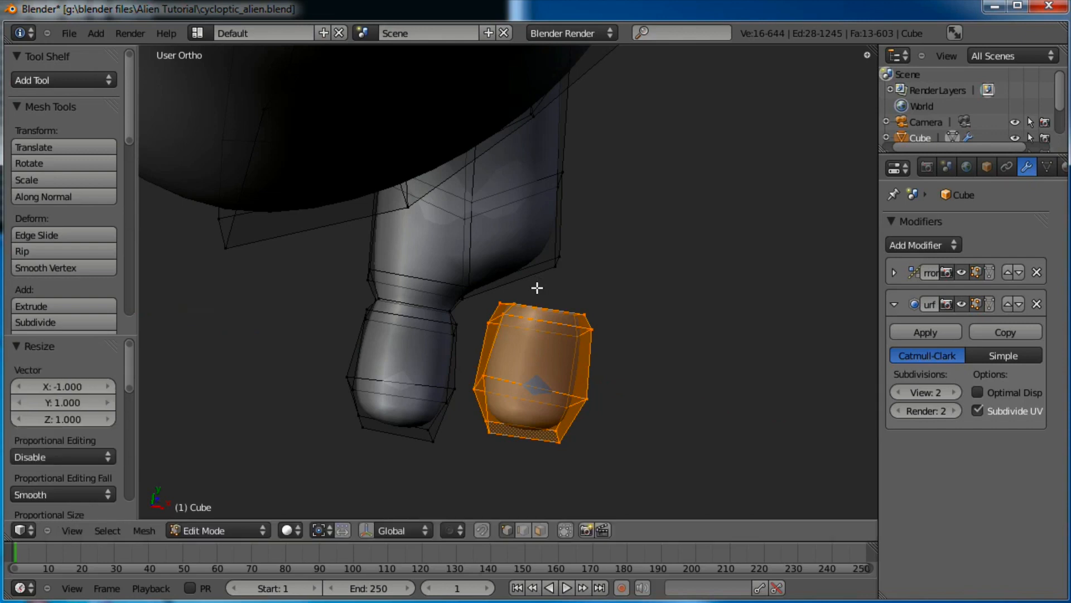
key("r")
left_click(672, 287)
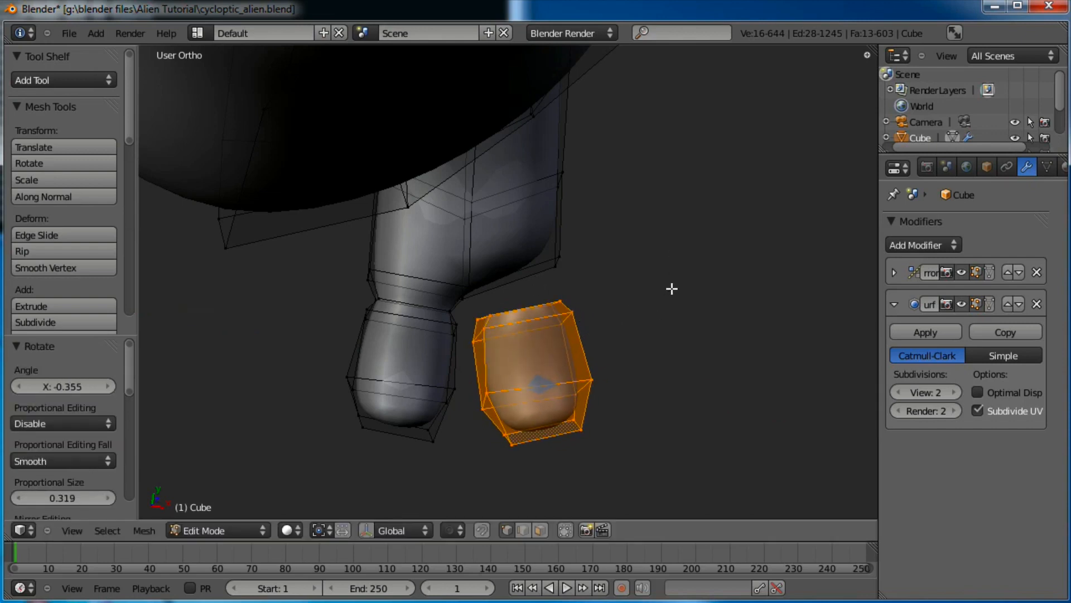
key("g")
left_click(672, 272)
key("g")
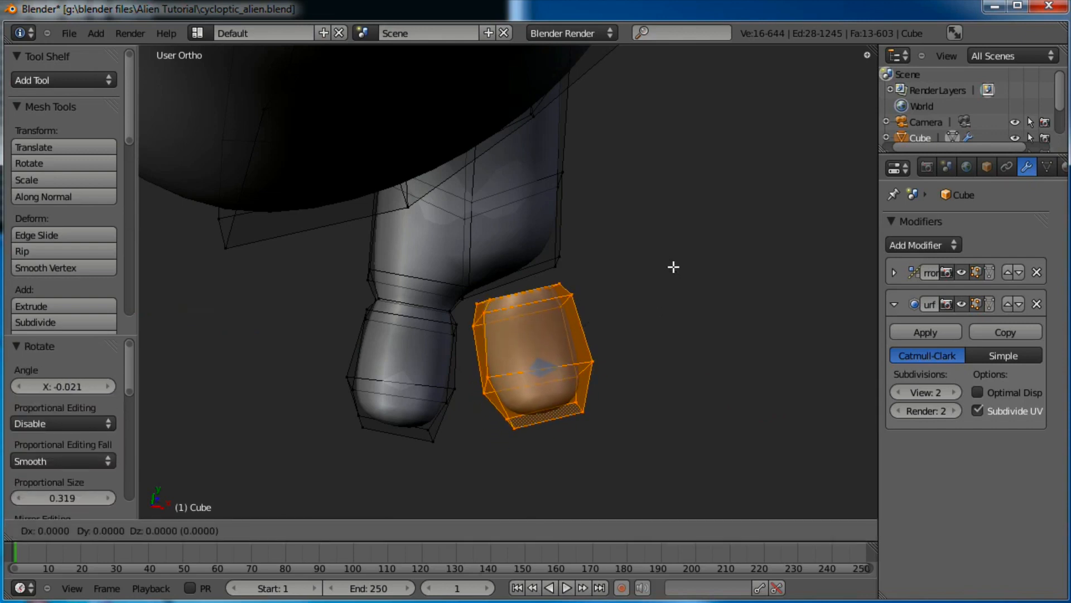
left_click(665, 270)
scroll(612, 365, "up", 3)
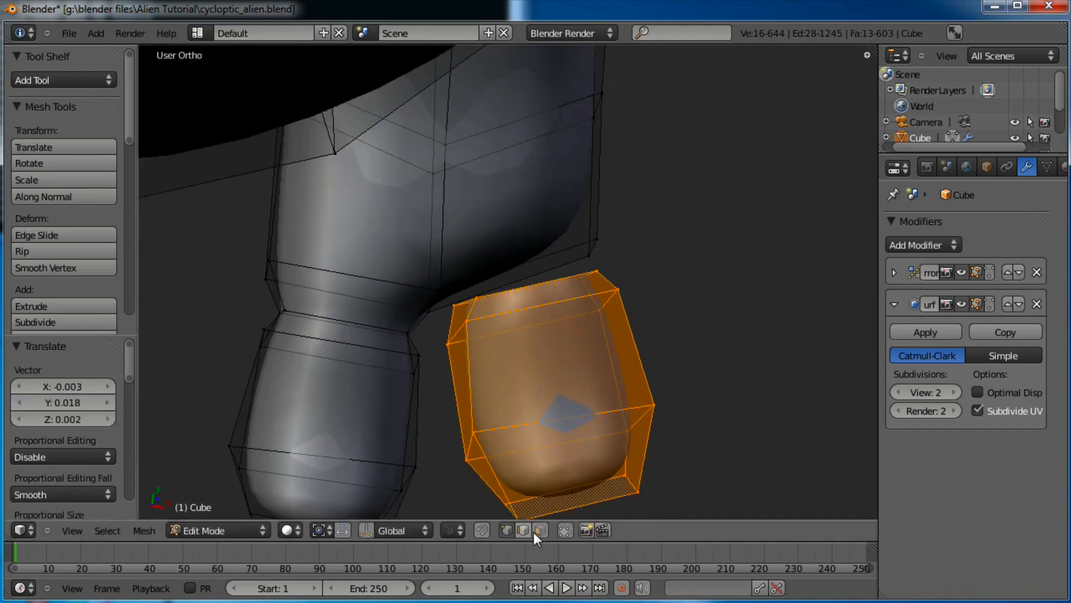
Delete the top face of the new toe in face select mode
left_click(539, 530)
right_click(522, 274)
middle_click_drag(553, 322, 490, 227)
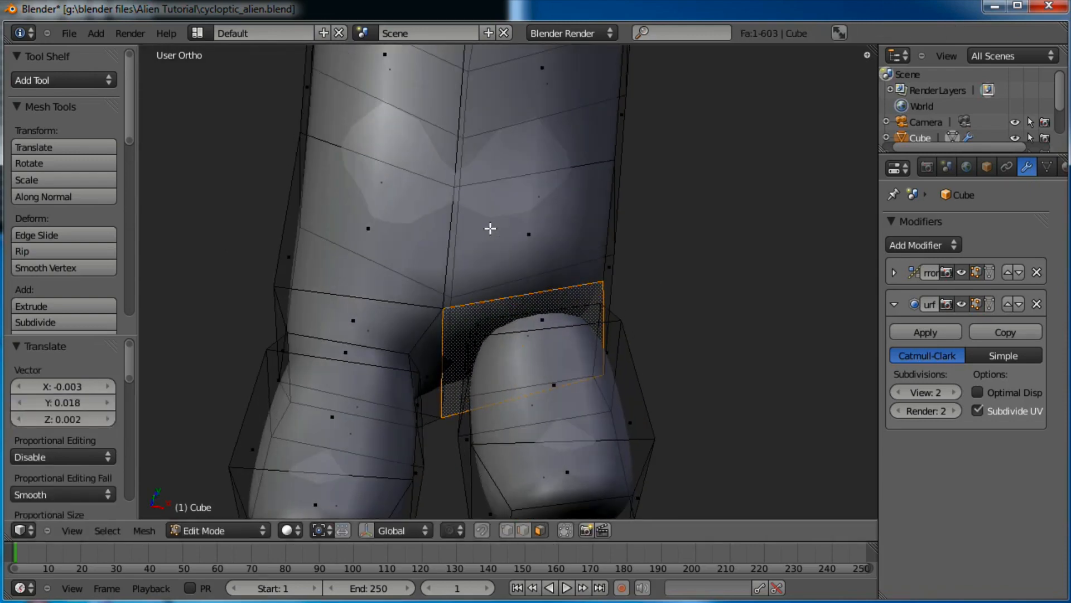
key("x")
left_click(603, 333)
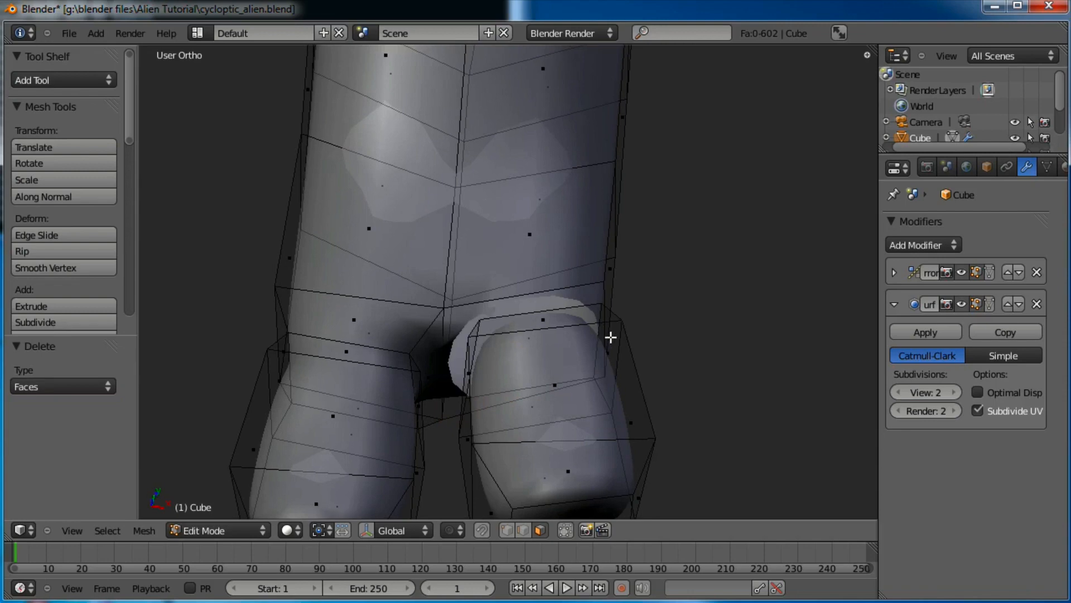
middle_click_drag(613, 335, 631, 438)
In vertex mode, fill the first faces bridging the second toe to the leg
left_click(507, 530)
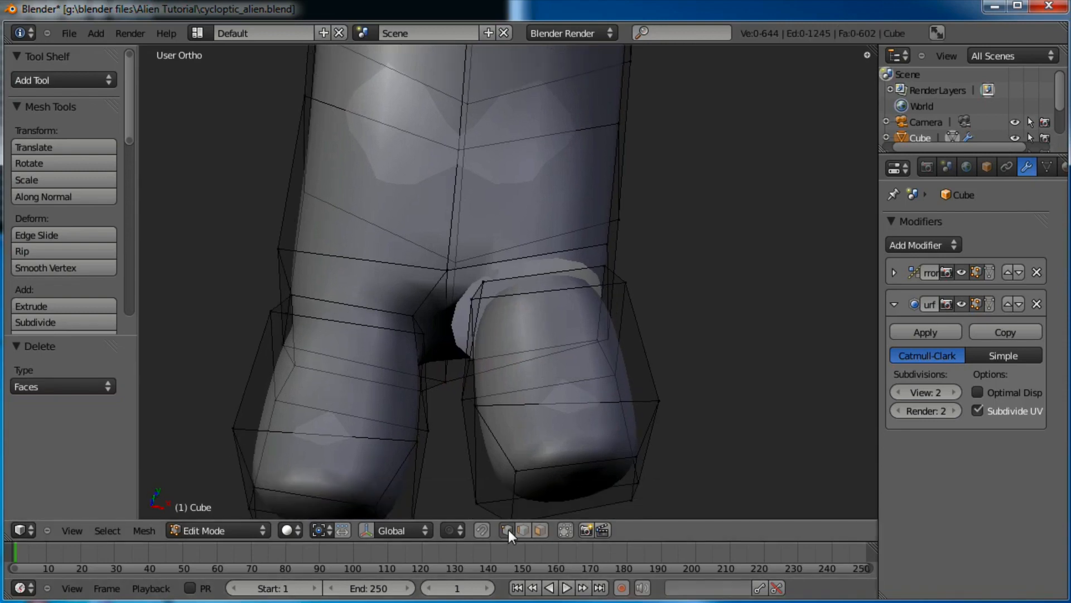
middle_click_drag(656, 246, 623, 257)
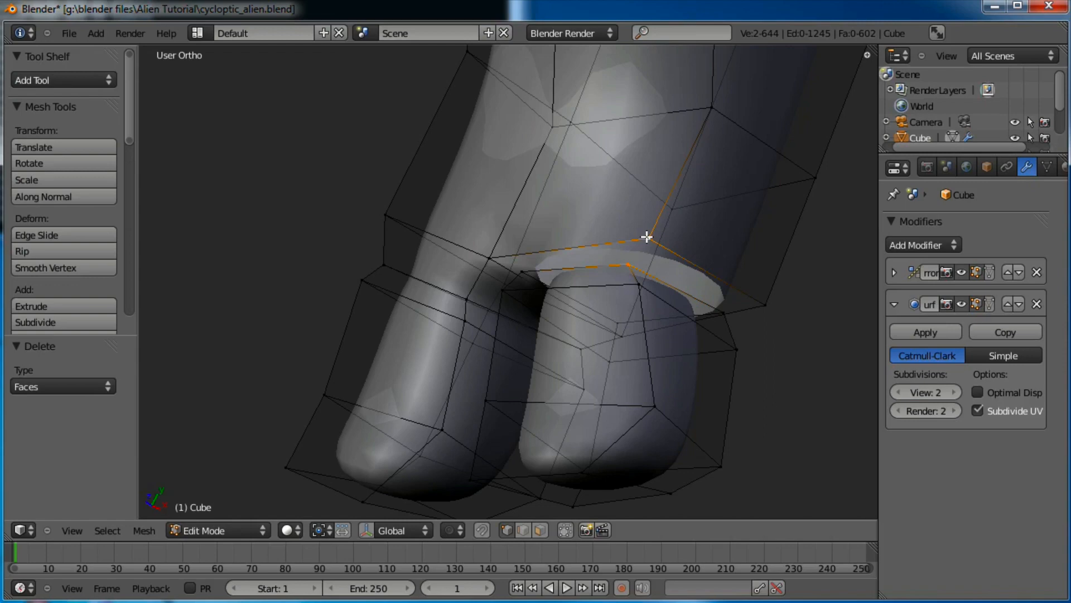
key("f")
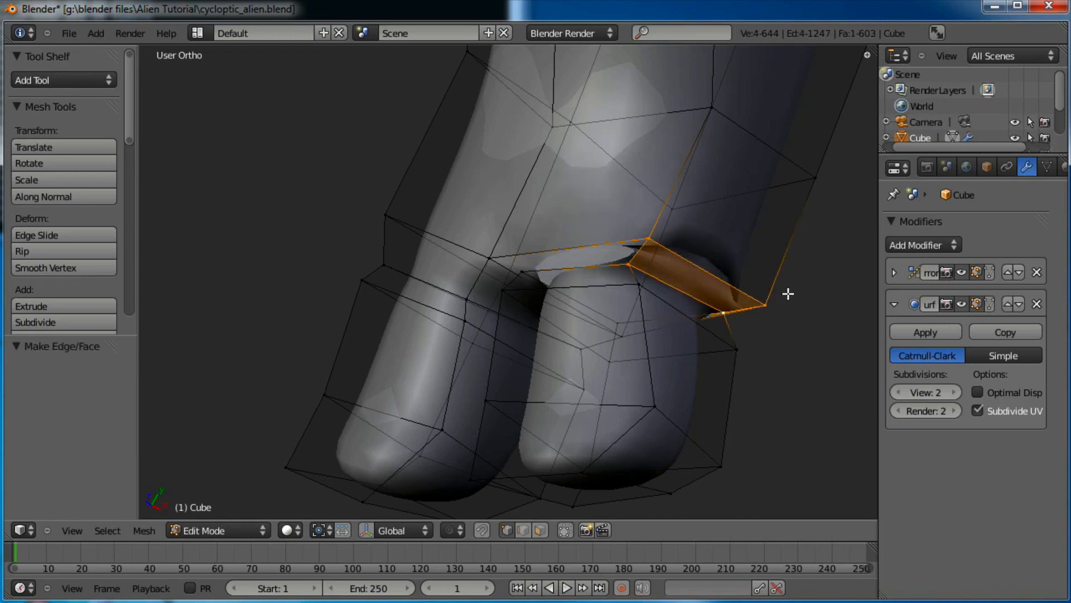
middle_click_drag(765, 241, 557, 257)
right_click(584, 130)
right_click(464, 128, "shift")
key("f")
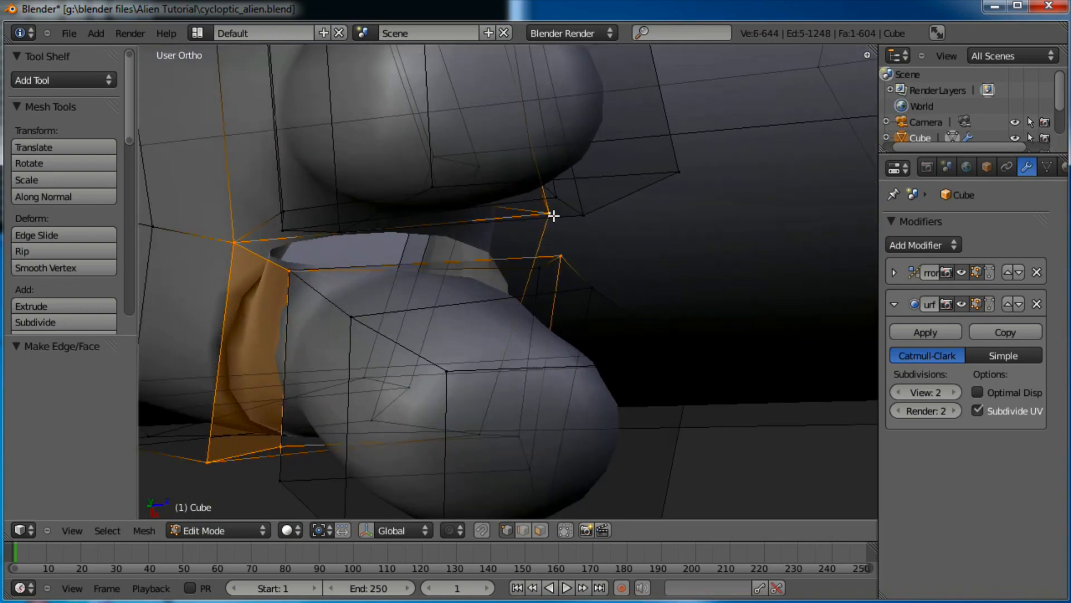
Select gap vertices in sets and fill faces until the last gap is closed
right_click(558, 261)
right_click(247, 244, "shift")
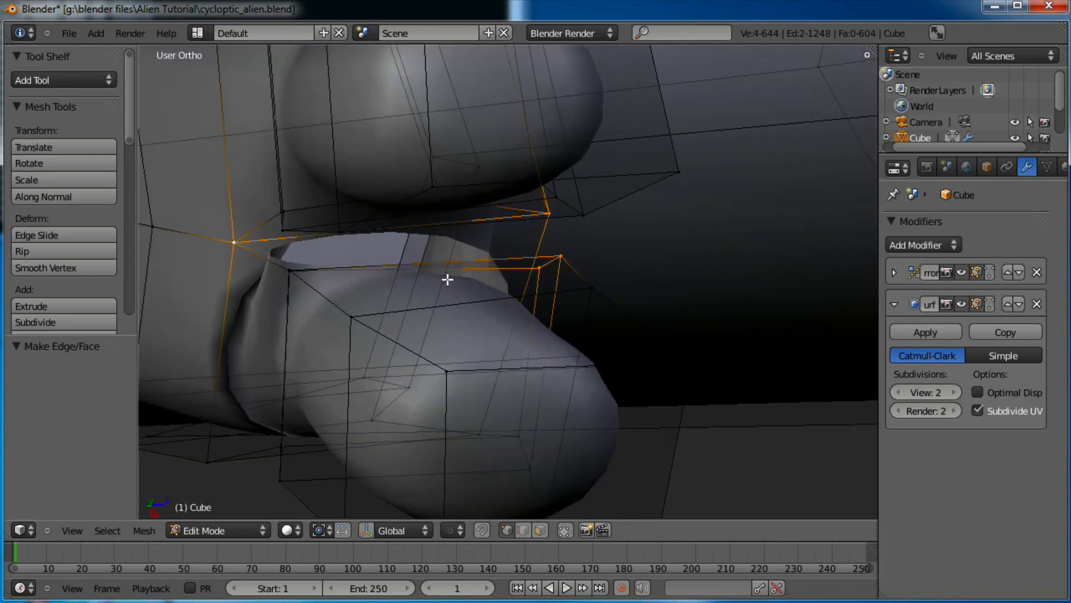
middle_click_drag(447, 279, 447, 247)
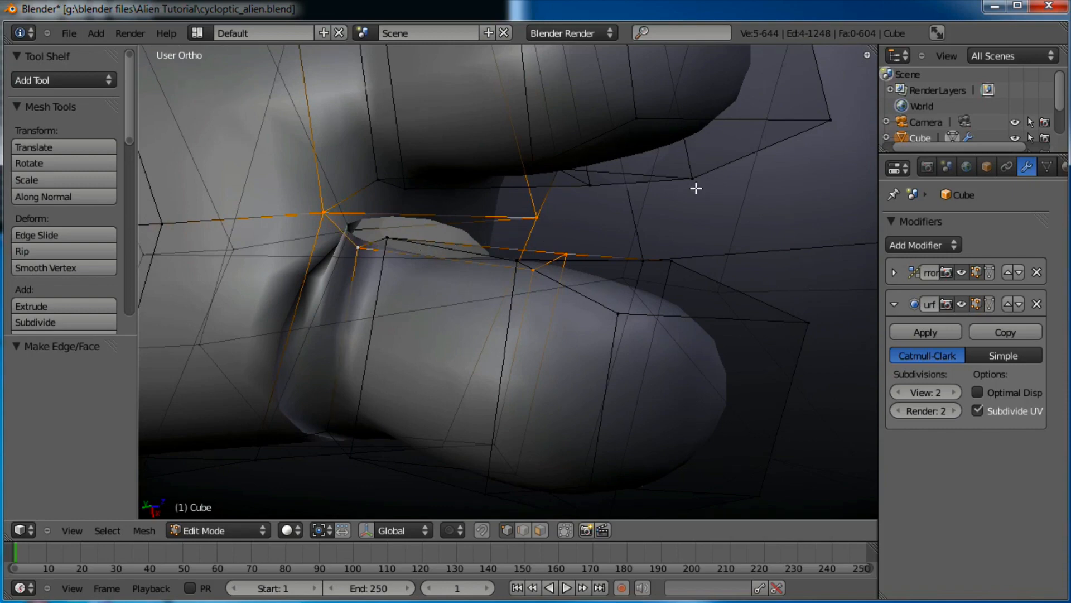
middle_click_drag(594, 180, 548, 240)
key("f")
right_click(507, 260)
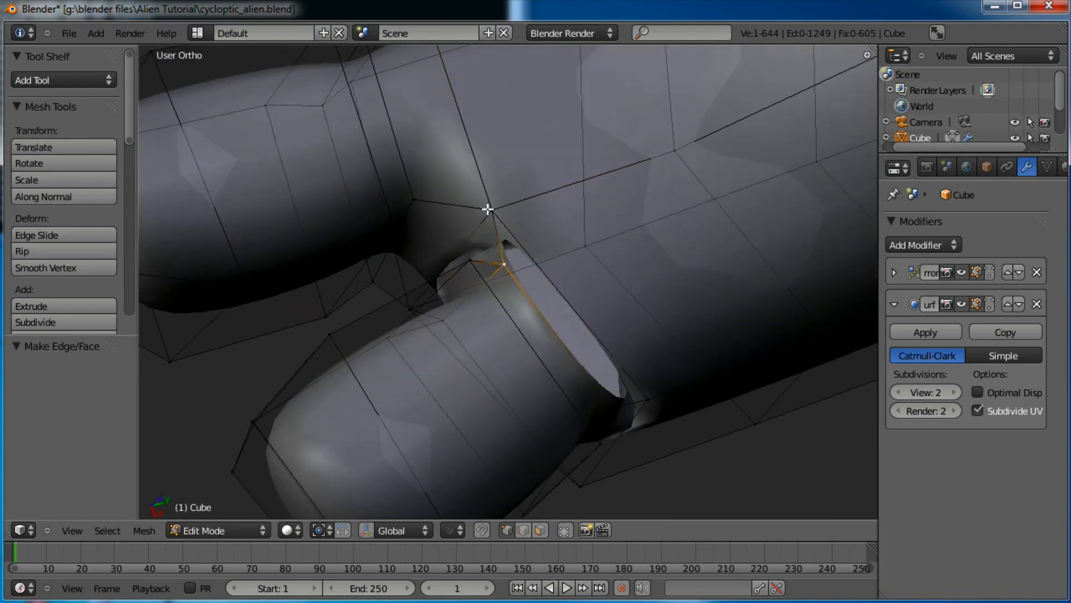
right_click(494, 210, "shift")
middle_click_drag(643, 292, 606, 274)
right_click(561, 375, "shift")
right_click(607, 357, "shift")
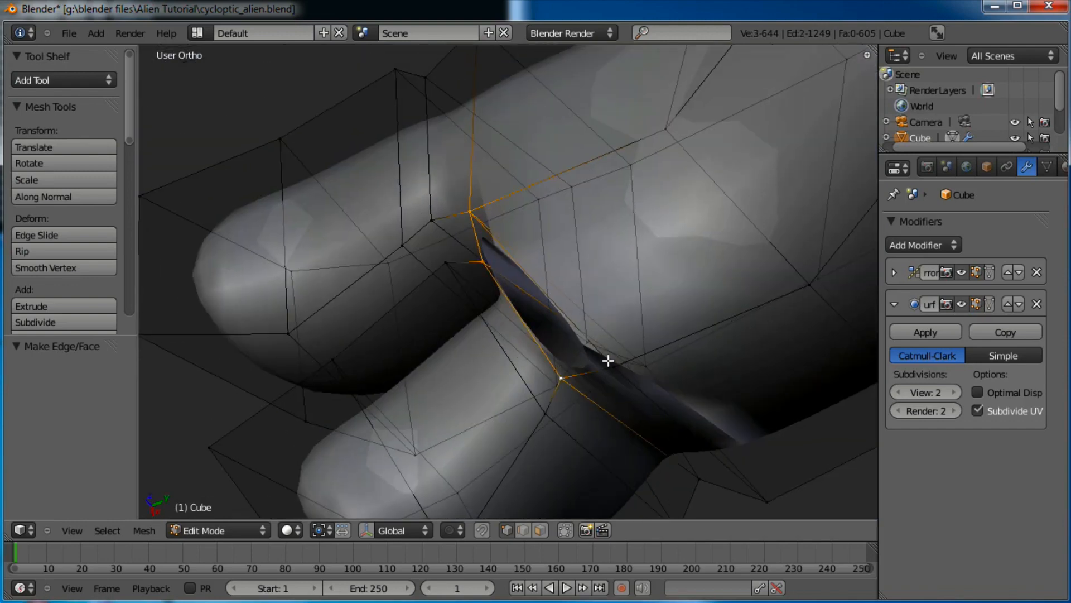
key("f")
Switch to Object Mode and orbit to inspect the smoothed two-toed foot
middle_click_drag(614, 354, 610, 350)
key("Tab")
middle_click_drag(586, 292, 564, 257)
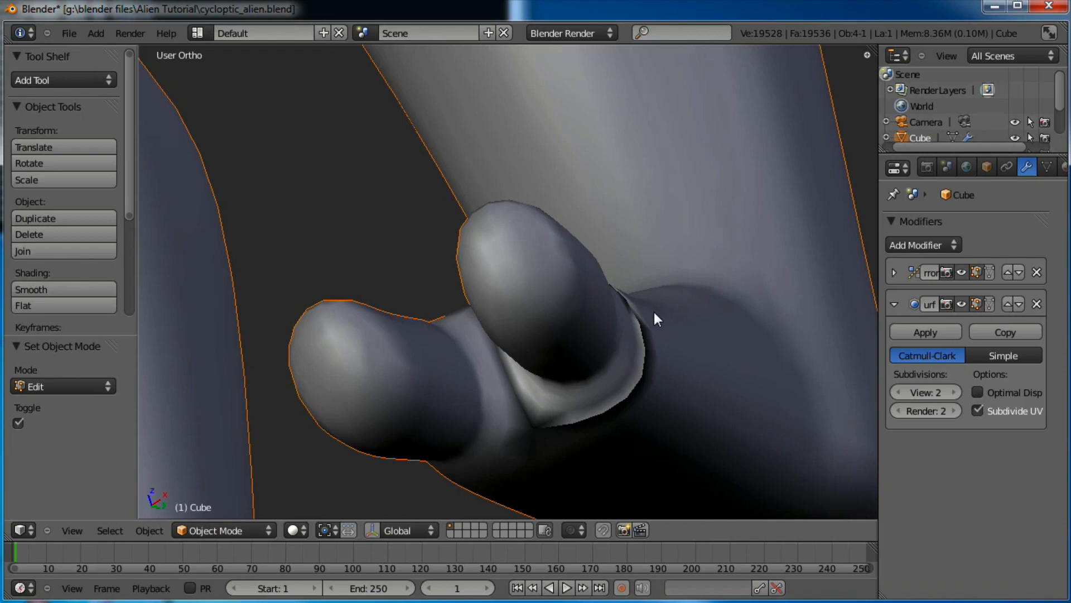
scroll(654, 313, "down", 3)
middle_click_drag(637, 297, 573, 456)
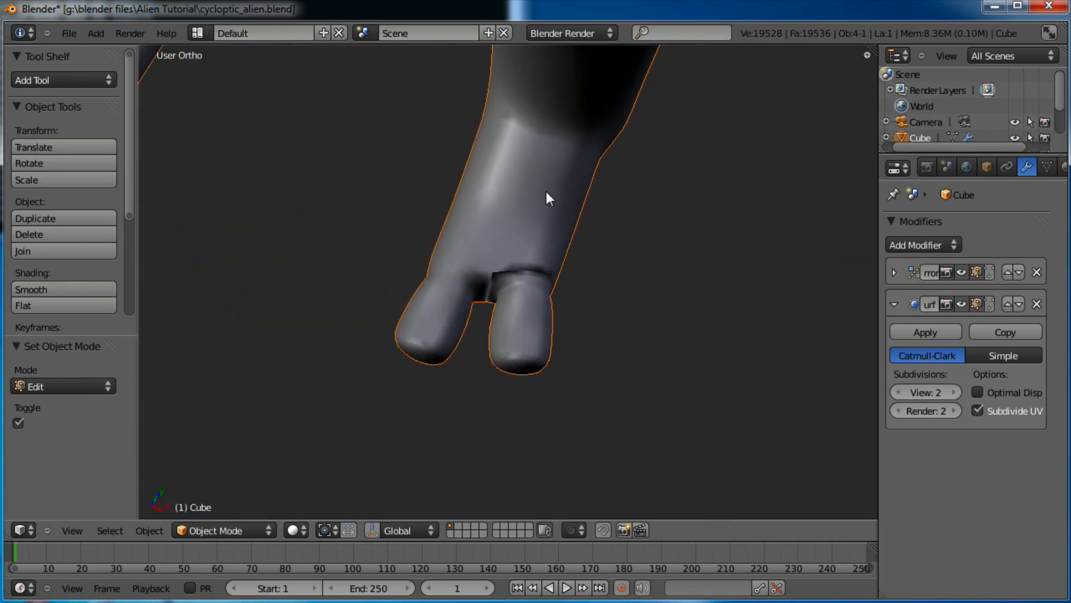
middle_click_drag(544, 189, 535, 152)
middle_click_drag(518, 291, 548, 299)
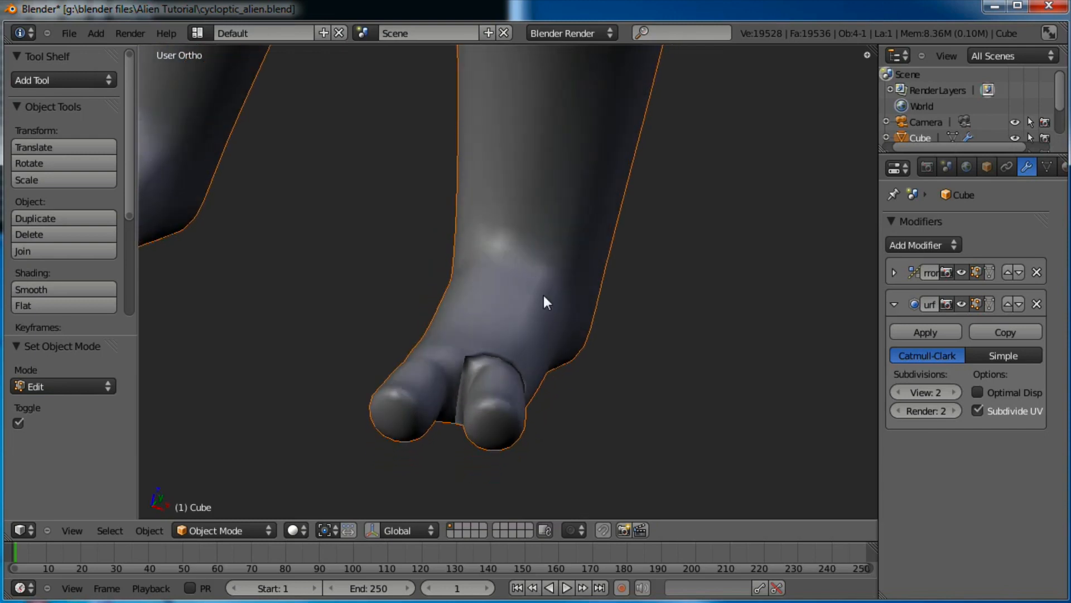
scroll(548, 300, "up", 3)
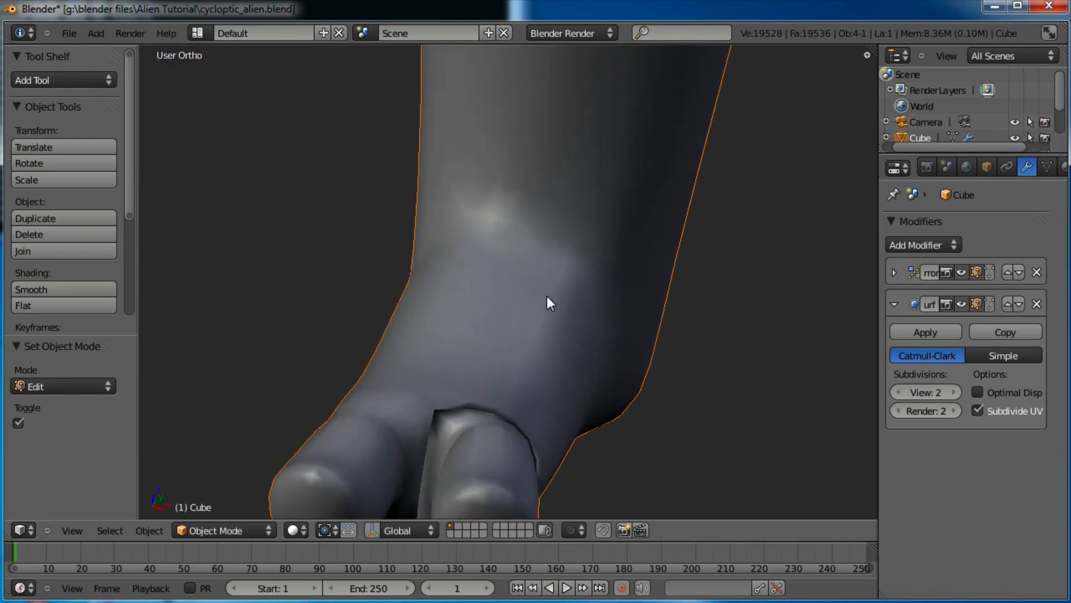
scroll(548, 303, "down", 2)
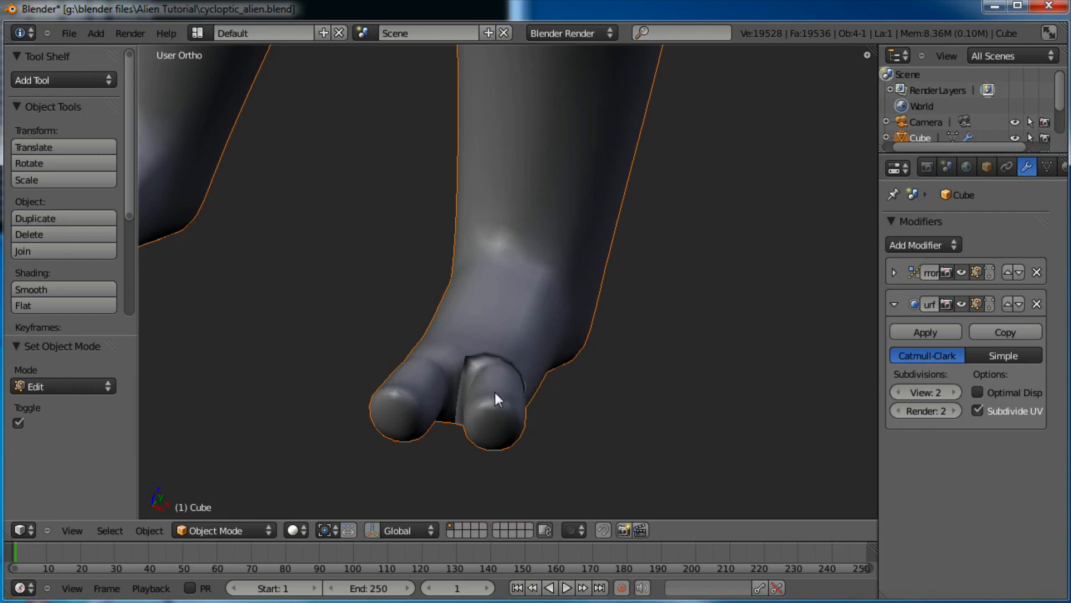
Zoom in on both toes and enter Edit Mode on the alien mesh
scroll(471, 377, "up", 4)
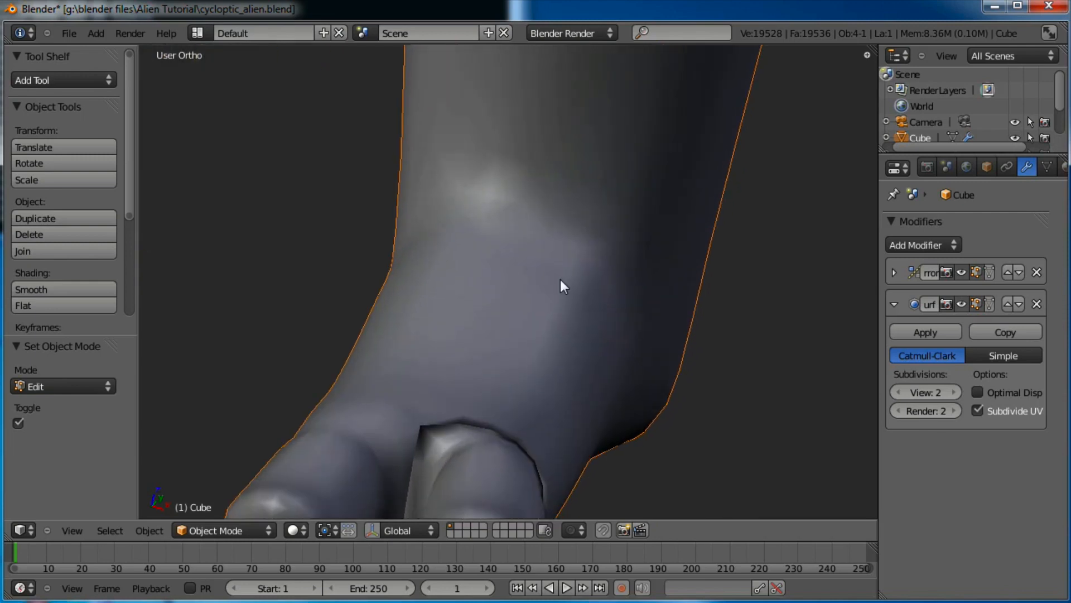
middle_click_drag(560, 279, 591, 120, "shift")
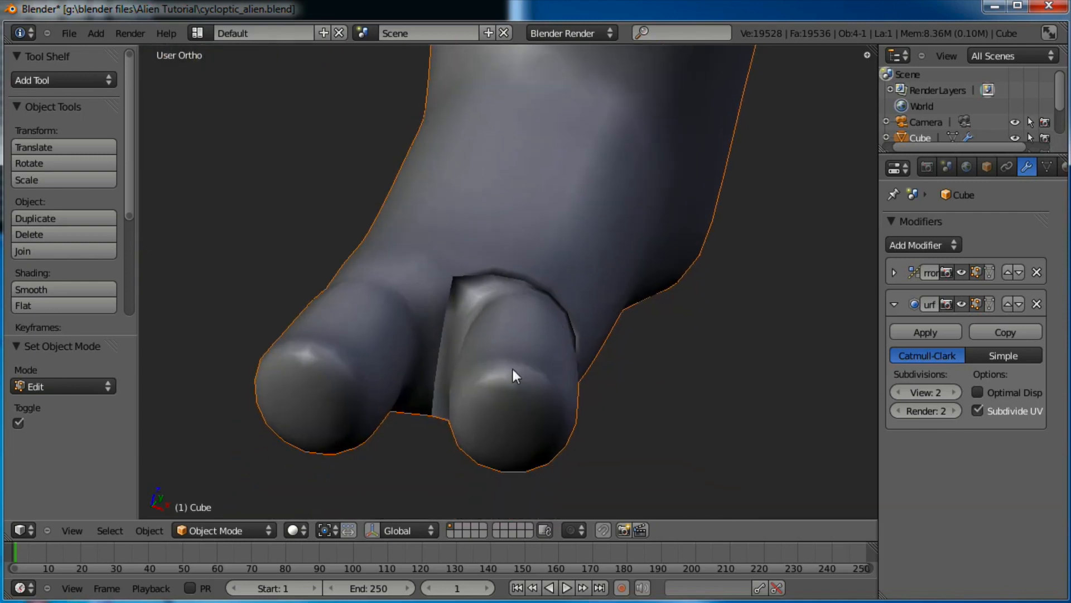
key("Tab")
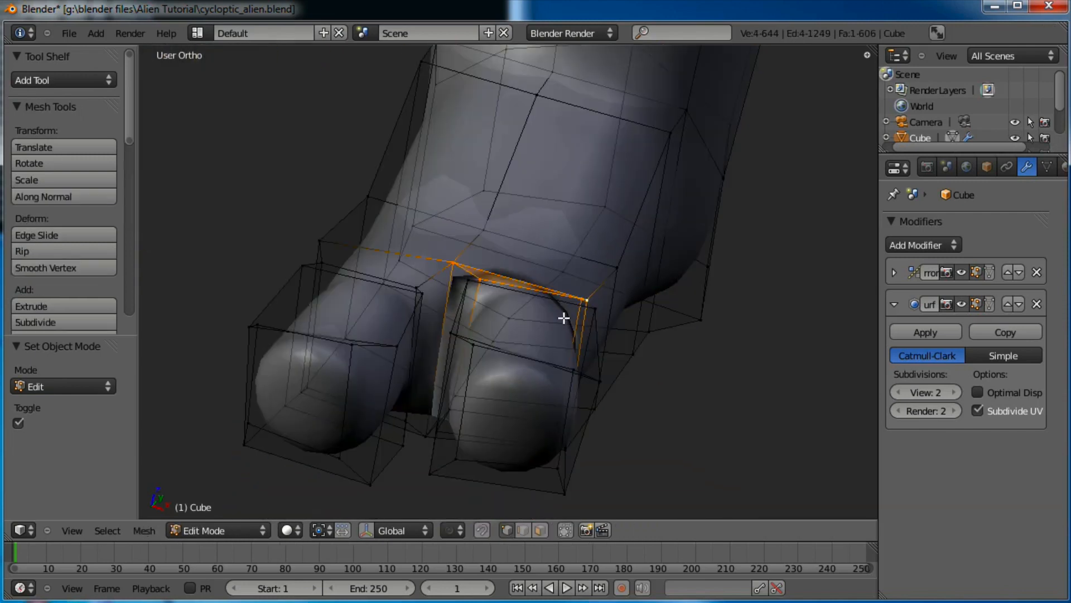
Recalculate the whole mesh's normals to fix the toe shading, then check it in Object Mode
key("a")
key("a")
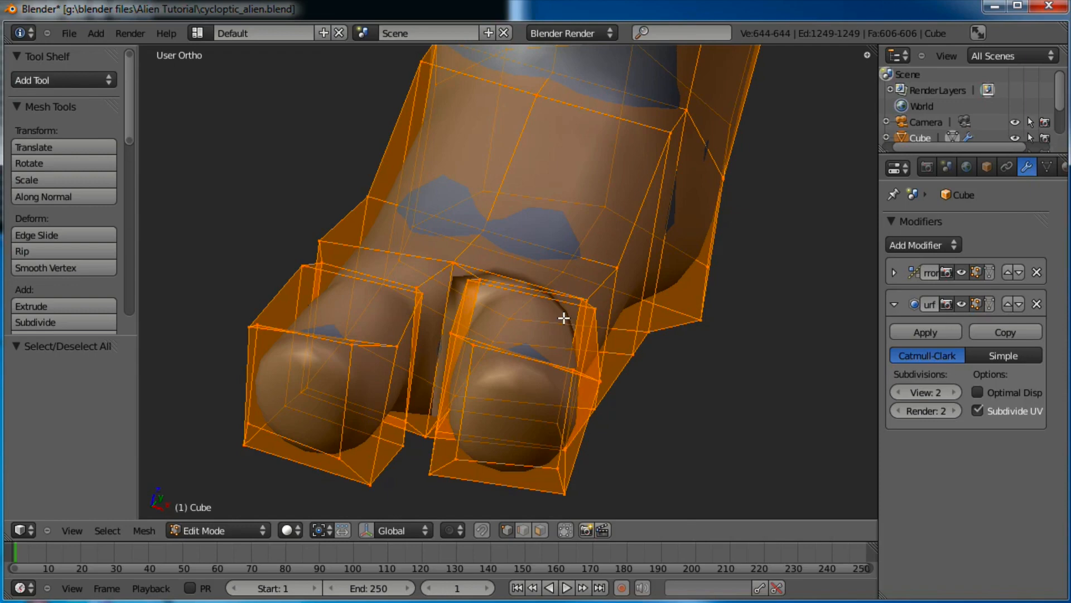
key("ctrl+n")
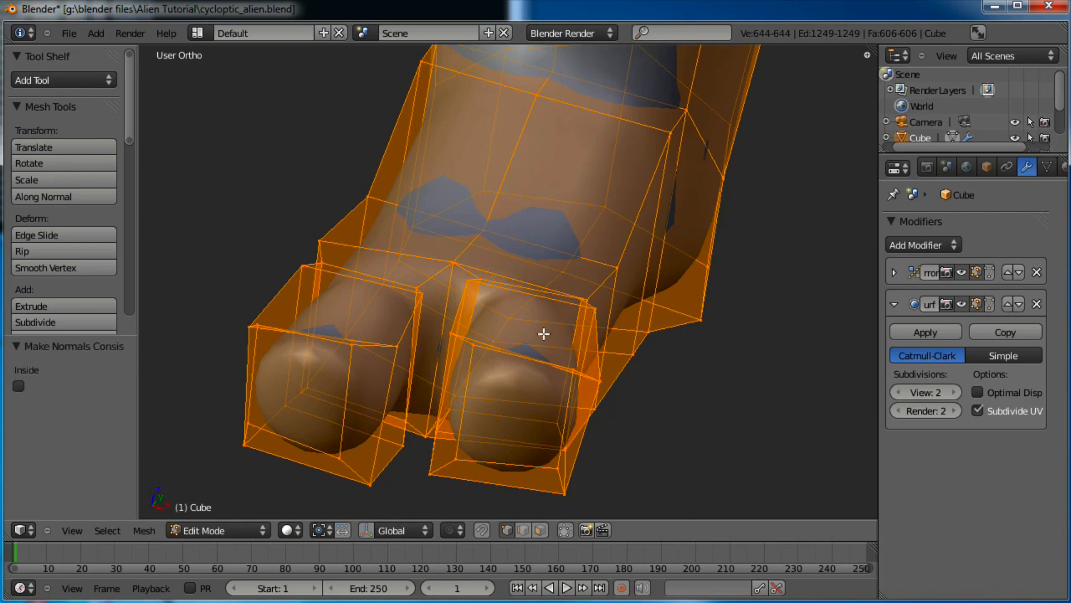
key("Tab")
middle_click_drag(574, 282, 596, 296)
scroll(519, 268, "down", 3)
scroll(520, 267, "up", 2)
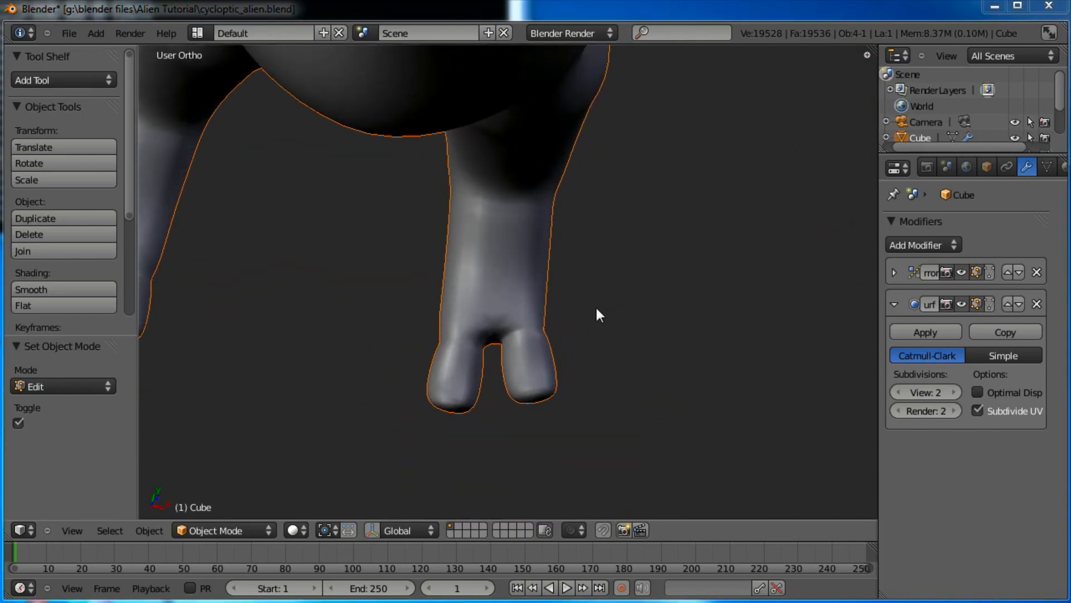
Select the vertices of both feet and scale them up
key("Tab")
key("a")
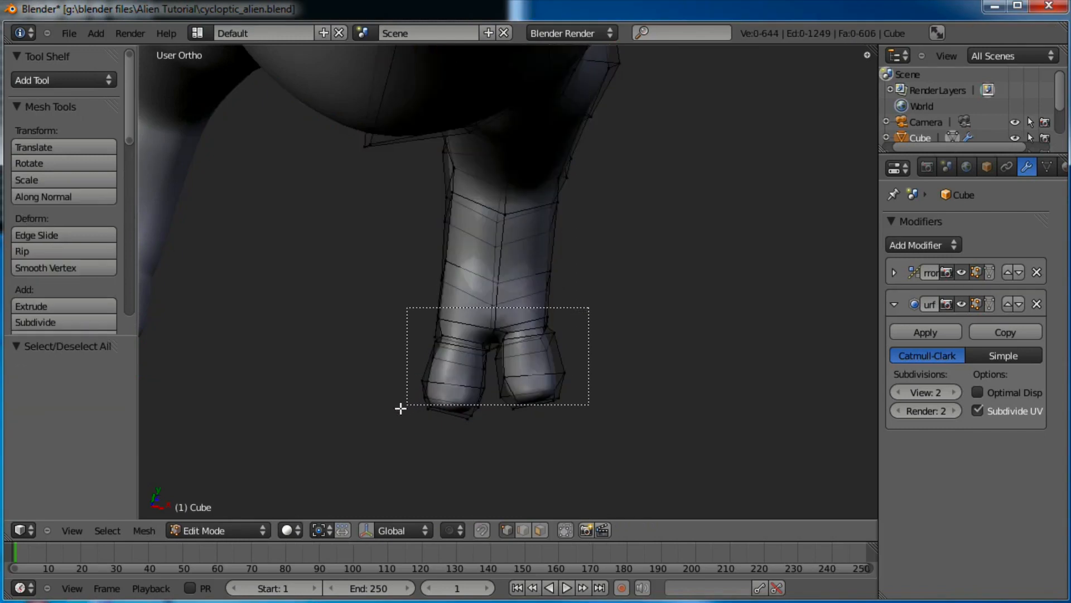
left_click_drag(401, 409, 401, 408)
key("s")
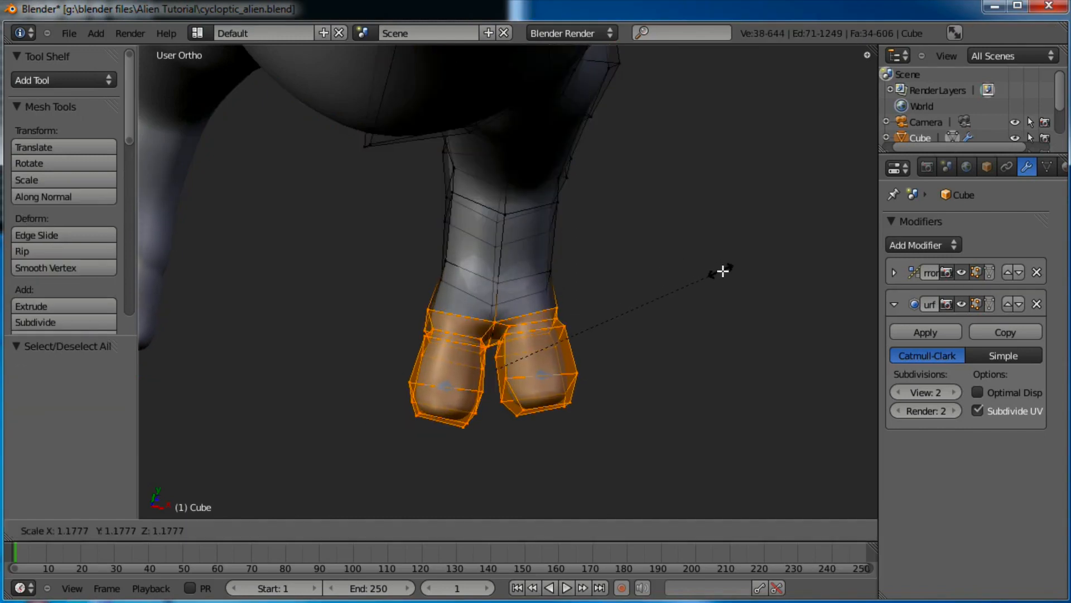
left_click(727, 268)
Shrink three edge loops up the lower leg, including factors 0.839 and 0.944
right_click(557, 279, "alt")
key("s")
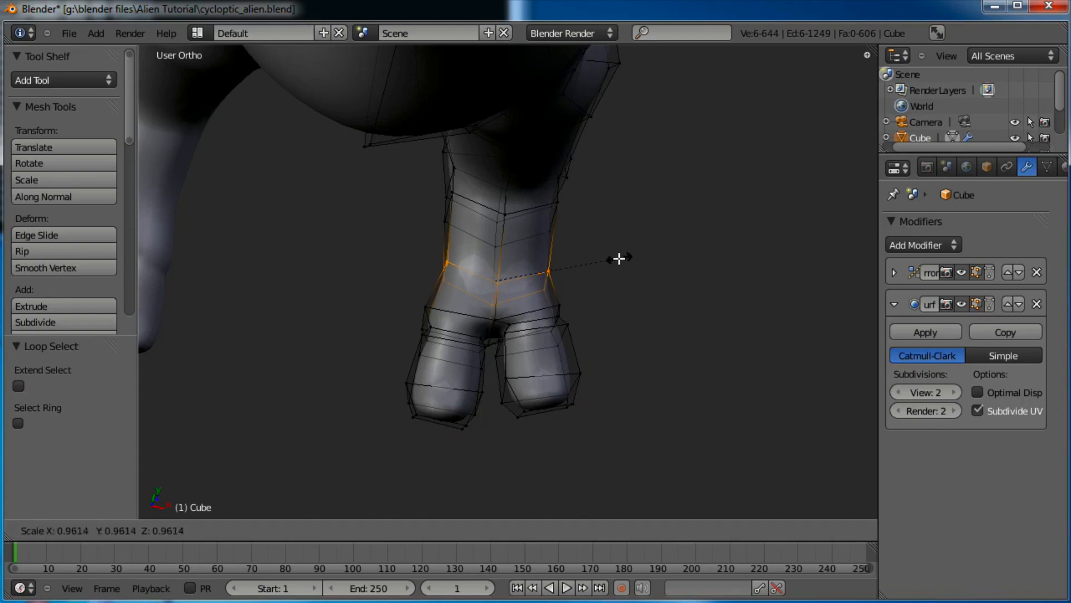
left_click(538, 251)
right_click(555, 212, "alt")
key("s")
left_click(615, 229)
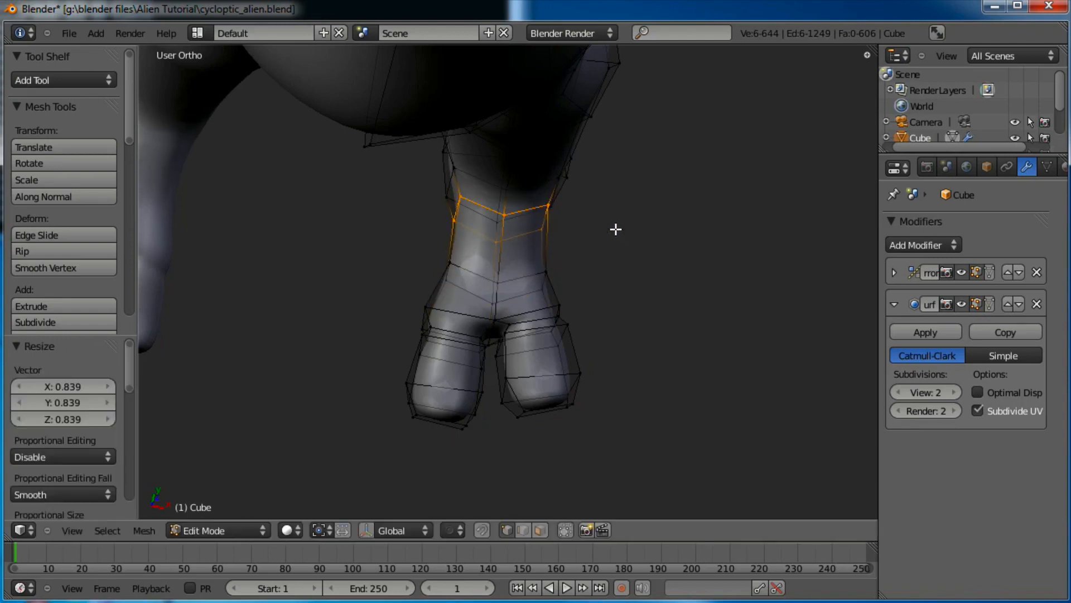
middle_click_drag(616, 229, 592, 222)
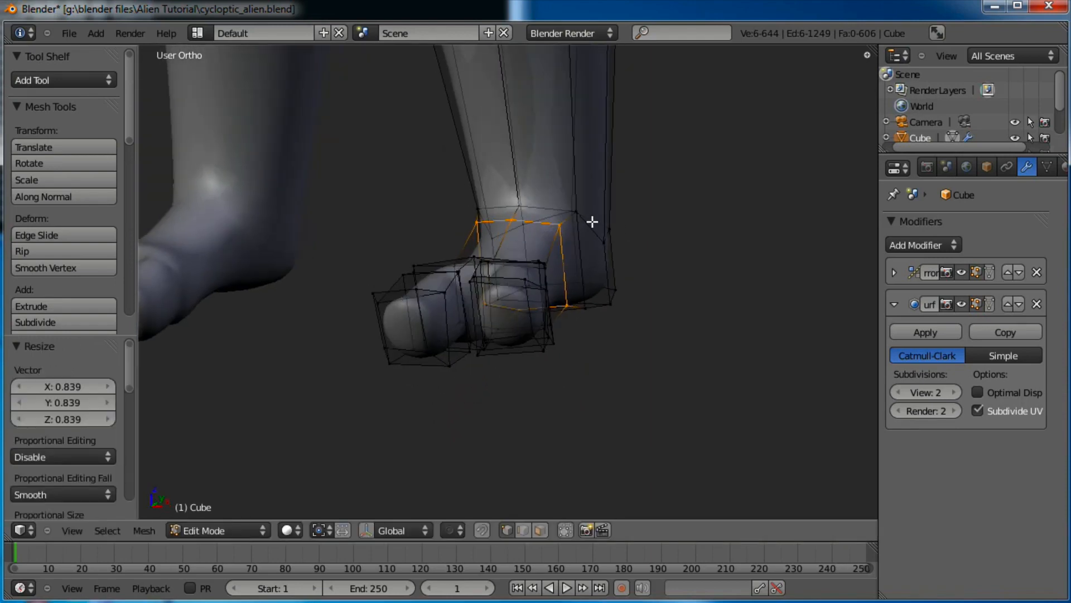
right_click(592, 222, "alt")
key("s")
left_click(664, 210)
Add a loop cut slid down to the ankle and narrow it to 0.652
key("ctrl+r")
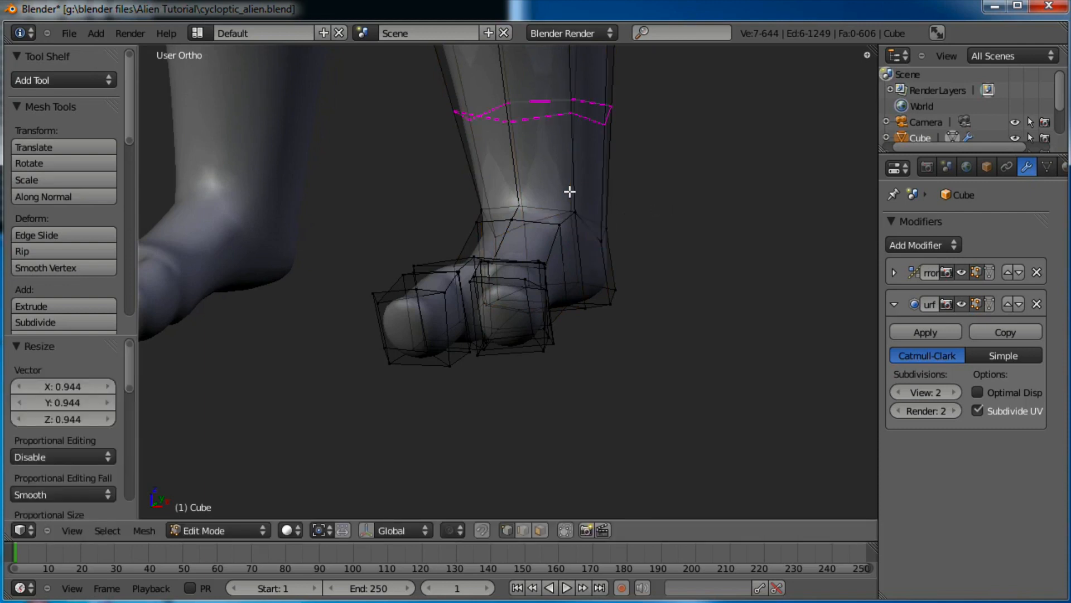
left_click(569, 192)
left_click(555, 247)
key("s")
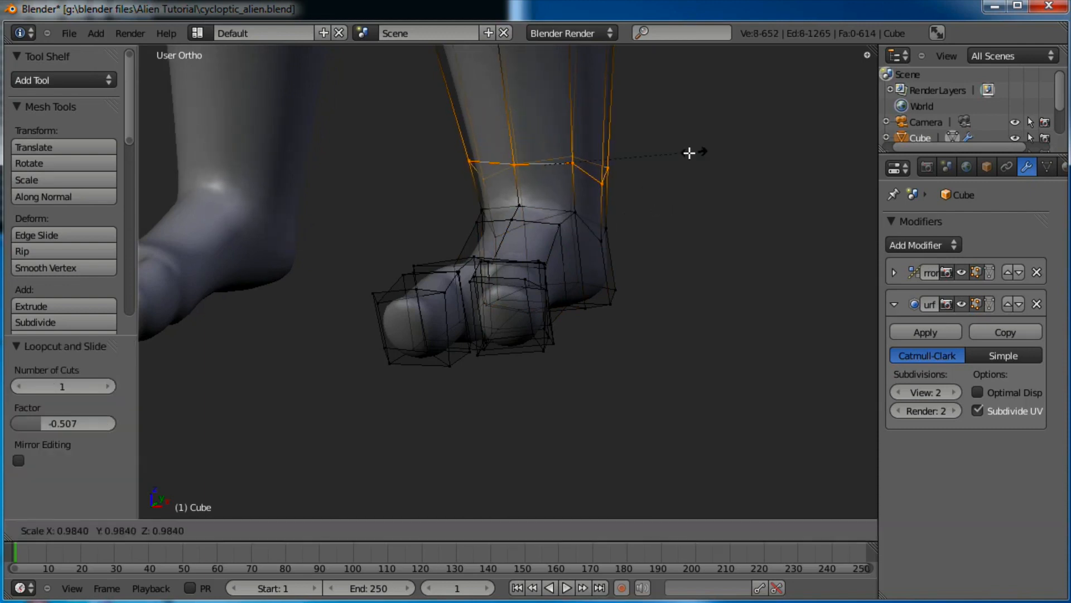
left_click(642, 157)
Enlarge an edge loop around the foot to 1.235, nudge it, and view both legs in Object Mode
scroll(641, 157, "down", 4)
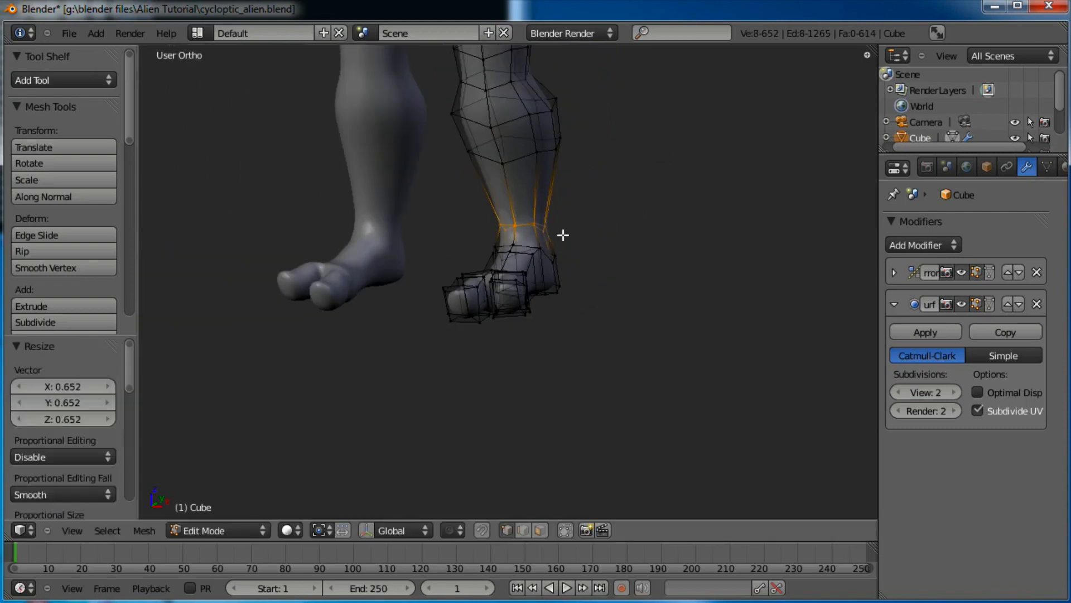
middle_click_drag(563, 235, 519, 312)
scroll(611, 279, "up", 4)
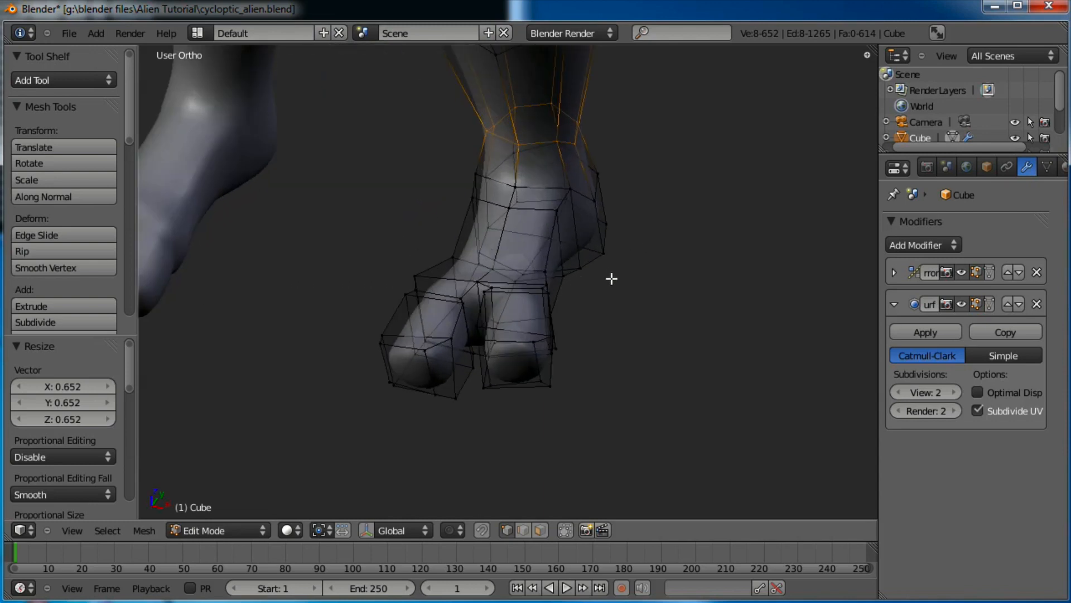
middle_click_drag(612, 278, 554, 318)
right_click(554, 318, "alt")
key("s")
left_click(592, 272)
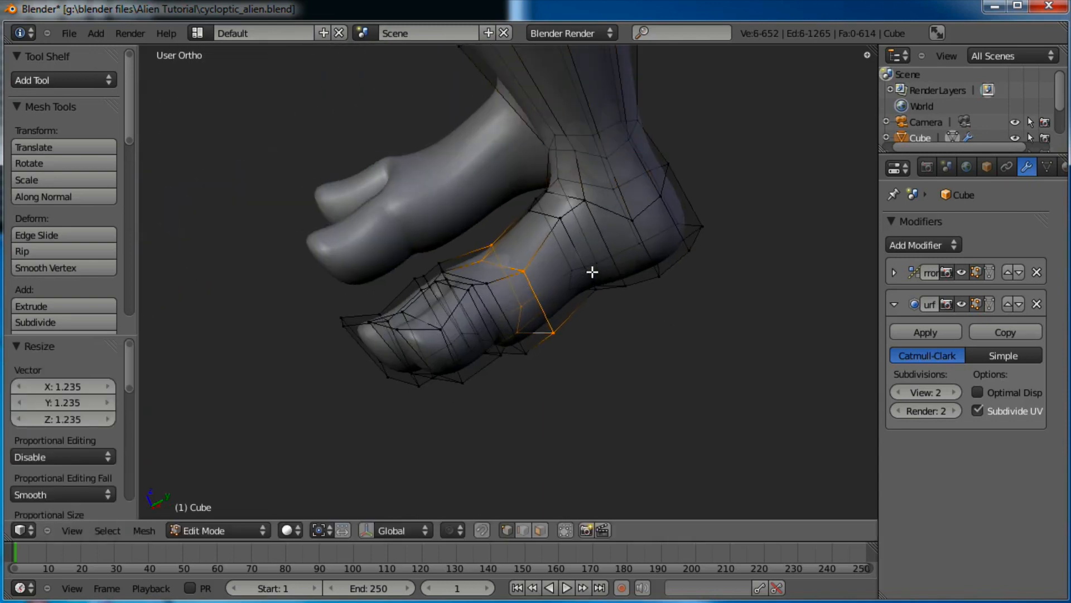
key("g")
left_click(583, 270)
middle_click_drag(583, 270, 663, 311)
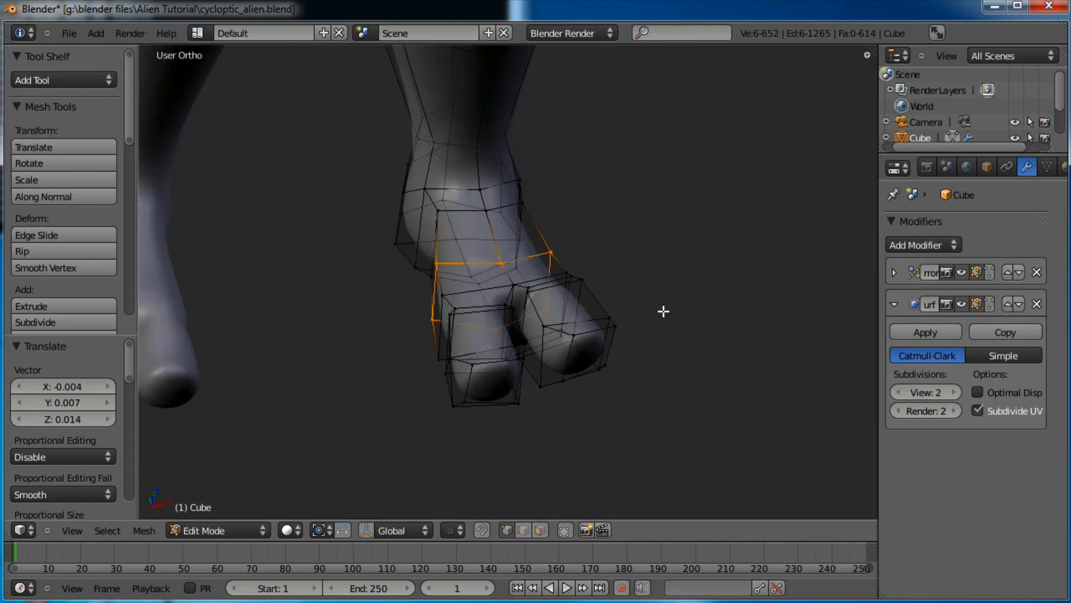
scroll(595, 279, "down", 6)
key("Tab")
middle_click_drag(491, 317, 595, 316)
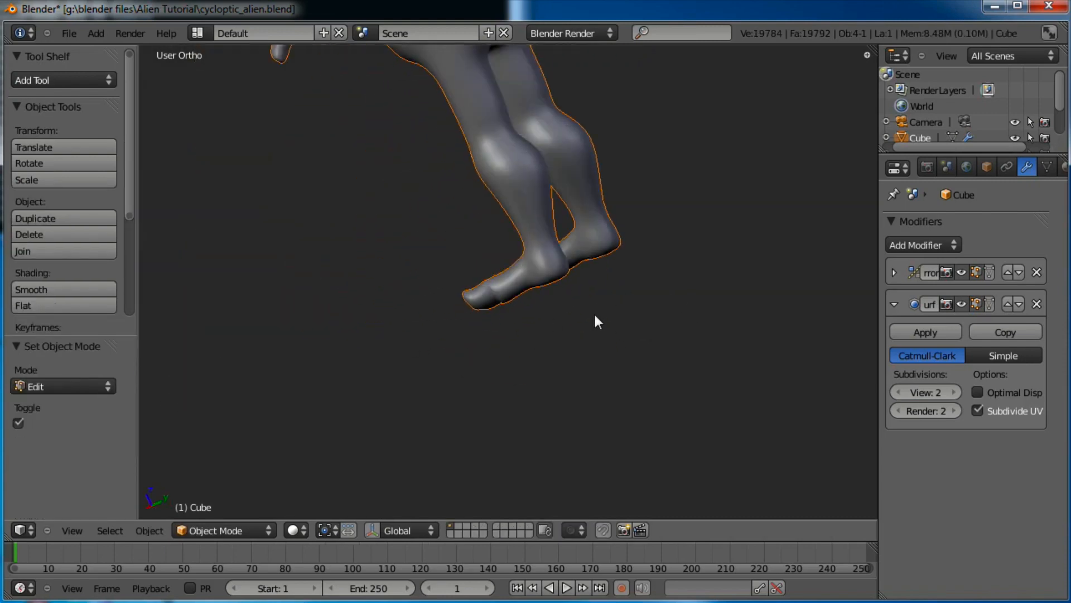
From the right-side view, box-select the toe vertices in Edit Mode
key("KP_3")
scroll(595, 318, "up", 8)
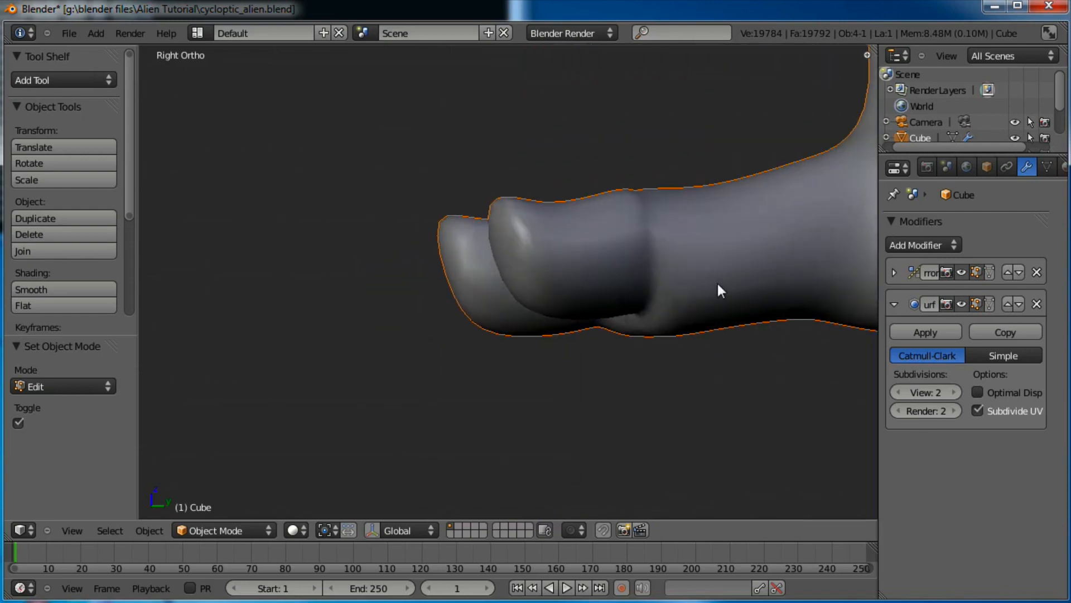
key("Tab")
scroll(715, 249, "down", 2)
middle_click_drag(713, 238, 681, 274, "shift")
scroll(662, 263, "up", 1)
key("a")
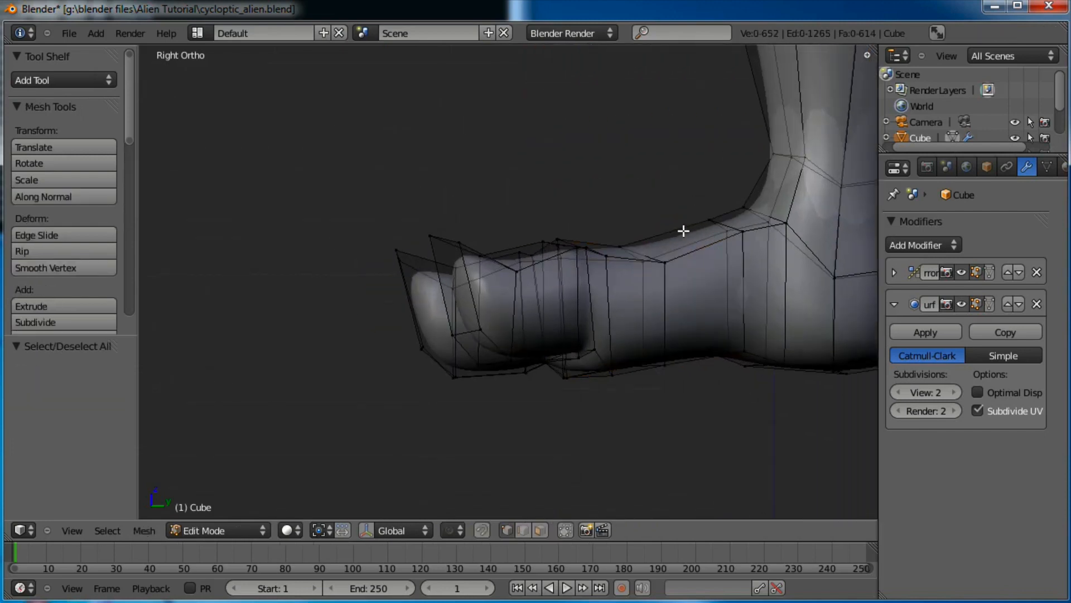
key("b")
left_click_drag(663, 217, 605, 260)
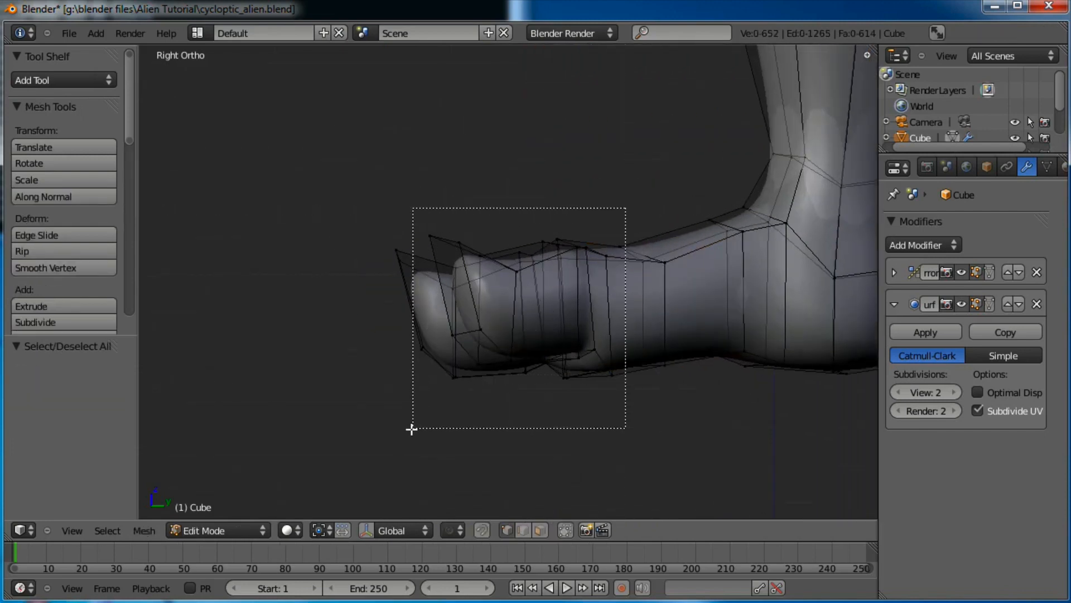
left_click_drag(412, 429, 385, 428)
Rotate the toe vertices several times and shift them slightly into a new angle
key("r")
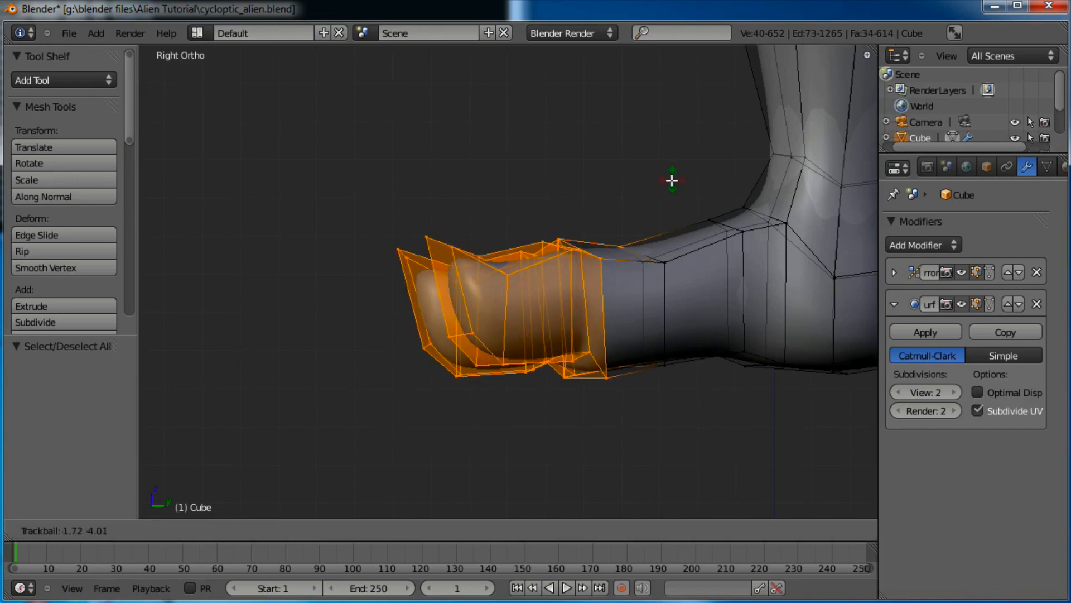
left_click(672, 182)
key("r")
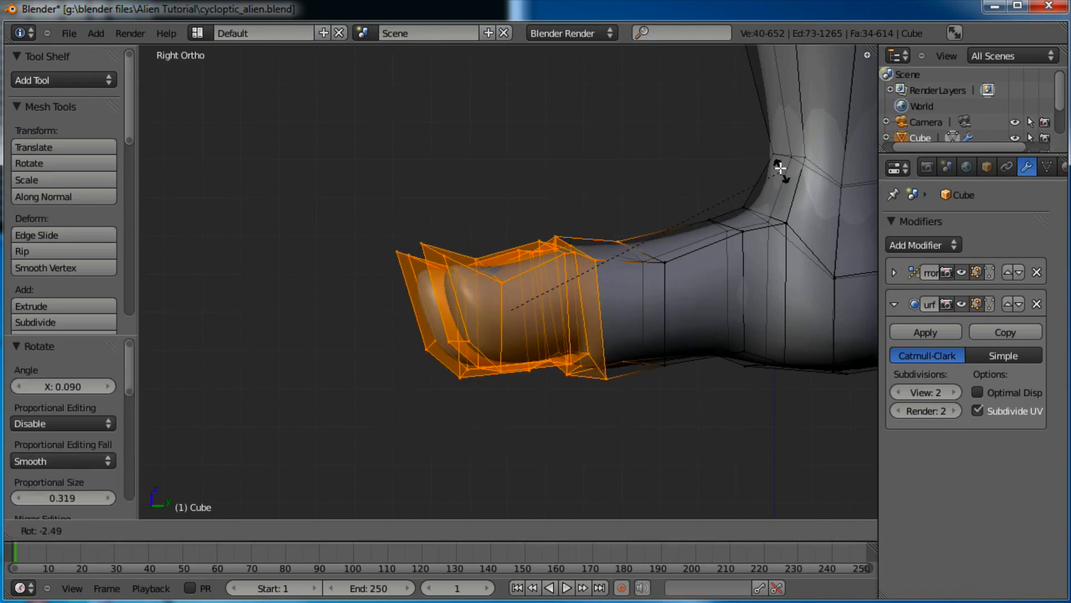
left_click(778, 166)
key("g")
left_click(774, 166)
key("r")
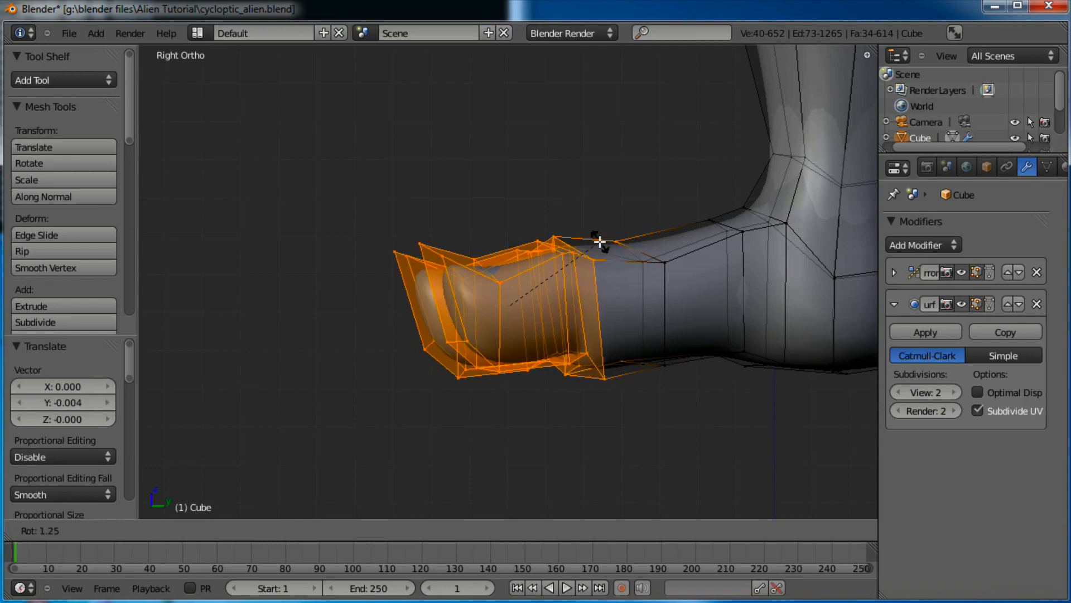
left_click(598, 239)
key("r")
key("r")
left_click(488, 257)
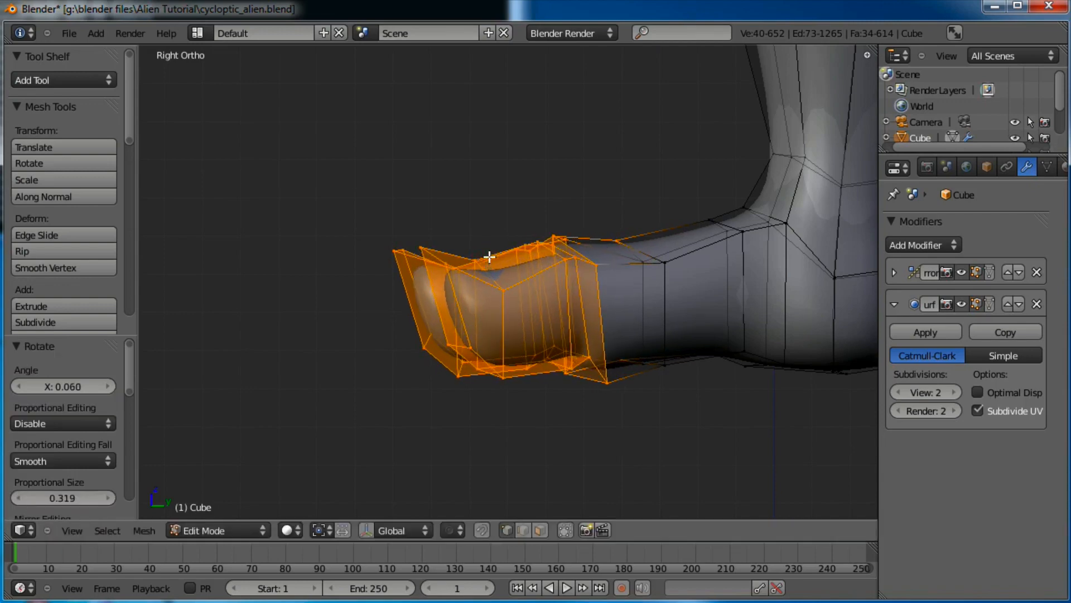
Preview the reshaped toes in Object Mode from the right side
key("Tab")
scroll(448, 249, "down", 3)
middle_click_drag(447, 248, 472, 243)
key("KP_3")
scroll(474, 240, "up", 2)
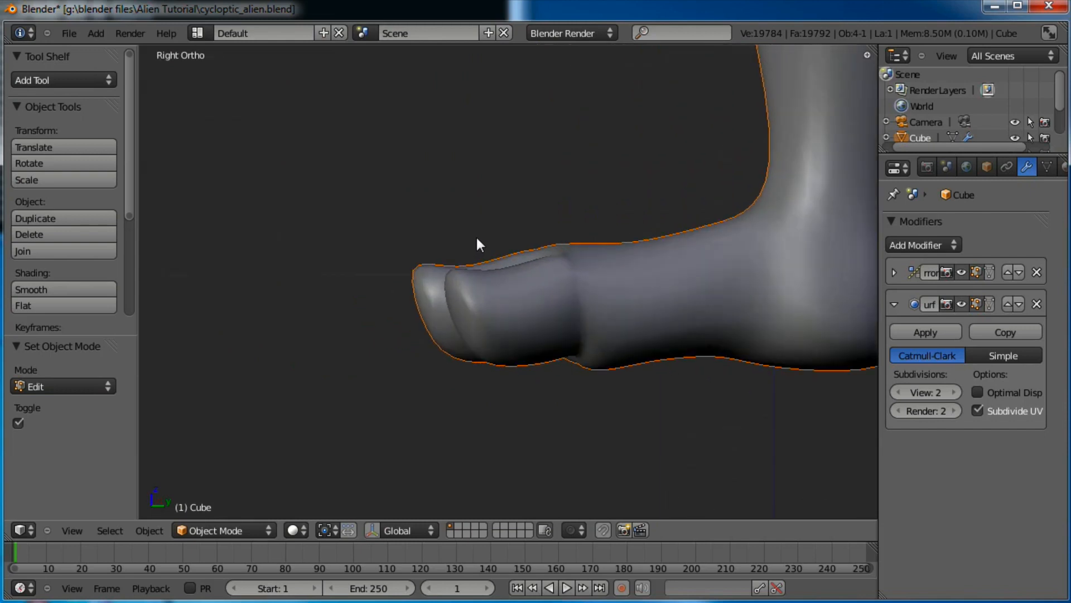
Select both toe-tip faces and move them forward
key("Tab")
scroll(398, 250, "up", 1)
key("a")
key("b")
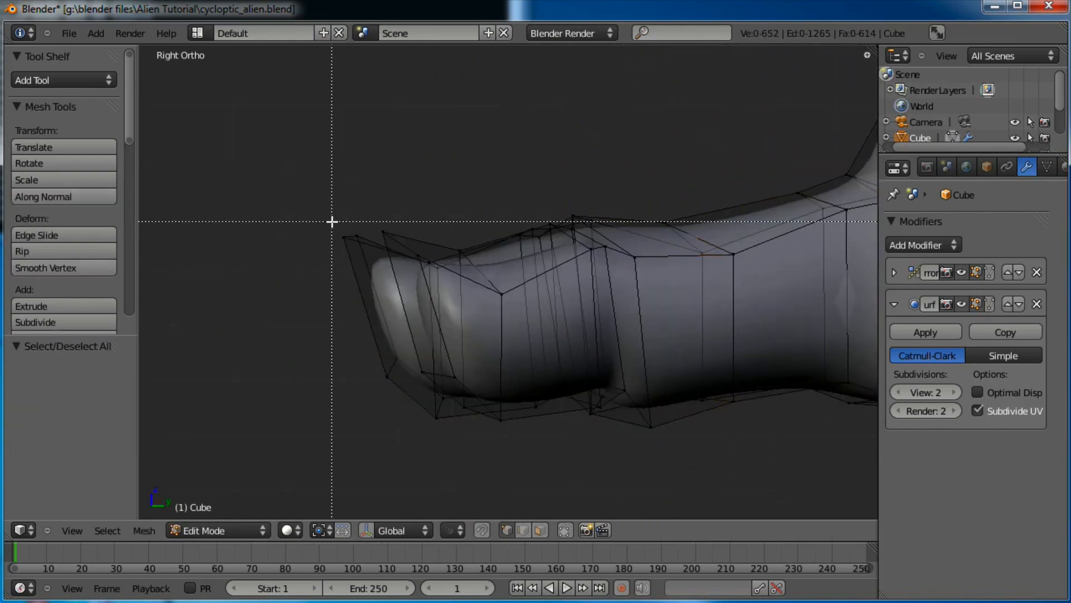
left_click_drag(330, 221, 367, 269)
key("b")
left_click_drag(402, 339, 375, 390)
key("b")
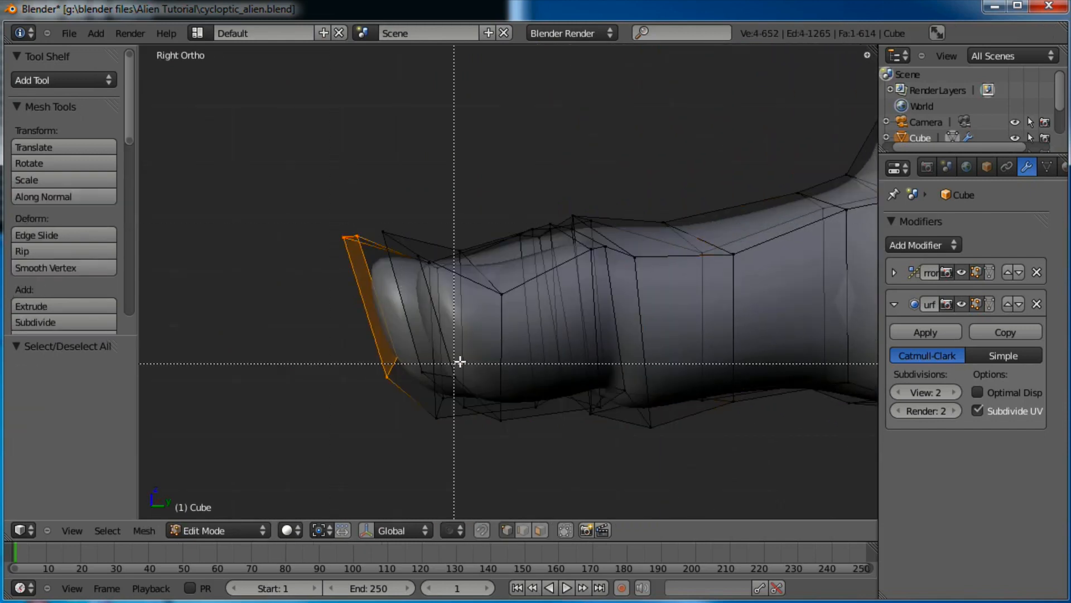
left_click_drag(460, 361, 418, 379)
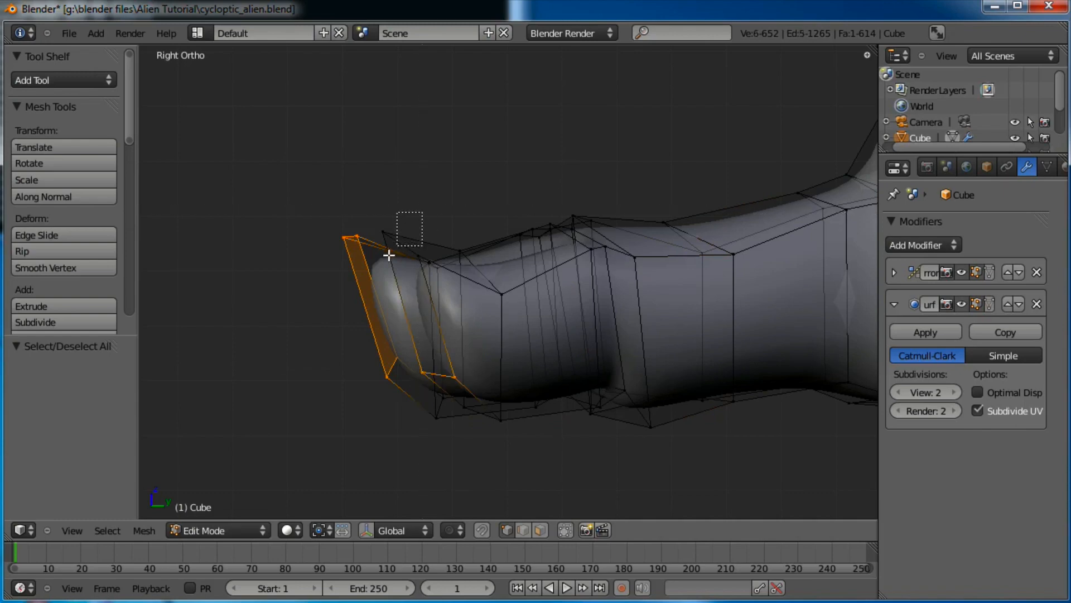
left_click_drag(389, 255, 435, 268)
key("g")
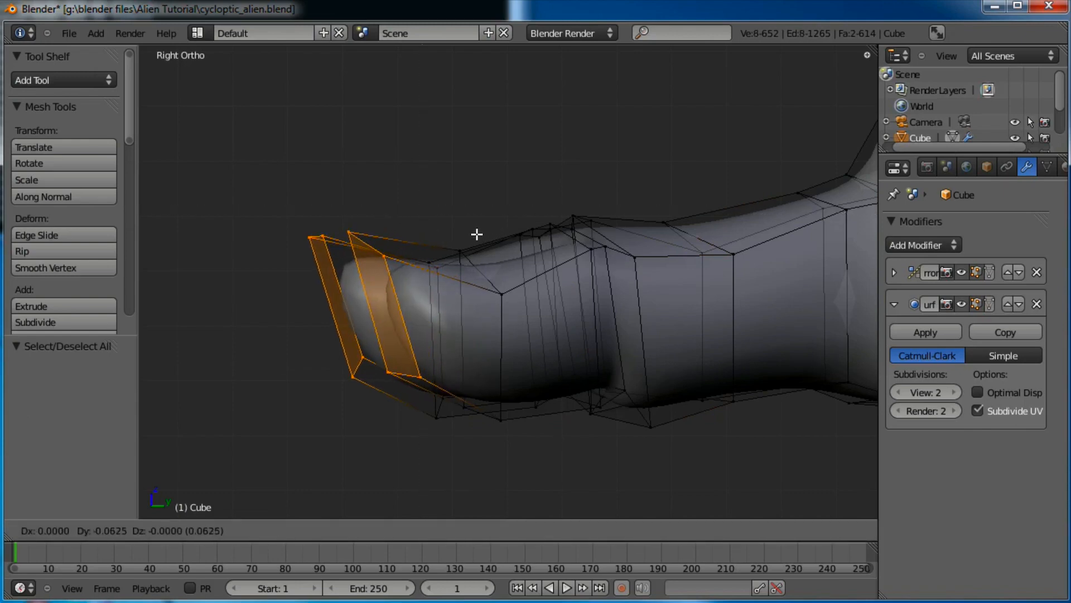
left_click(477, 235)
Shrink two edge loops along the foot behind the toe tips
right_click(611, 292, "alt")
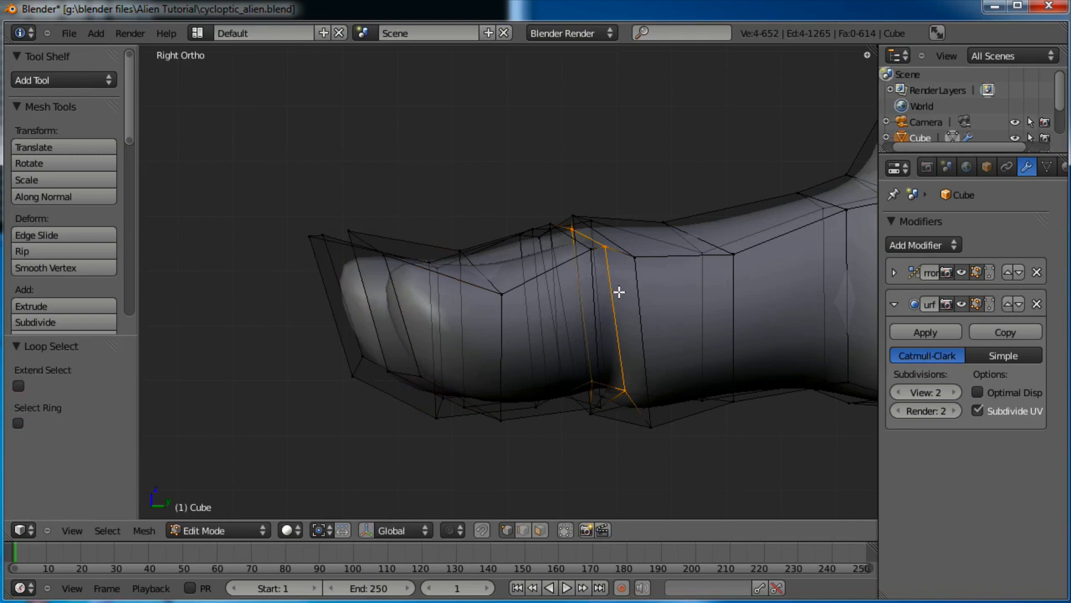
middle_click_drag(617, 292, 679, 285)
key("s")
left_click(665, 288)
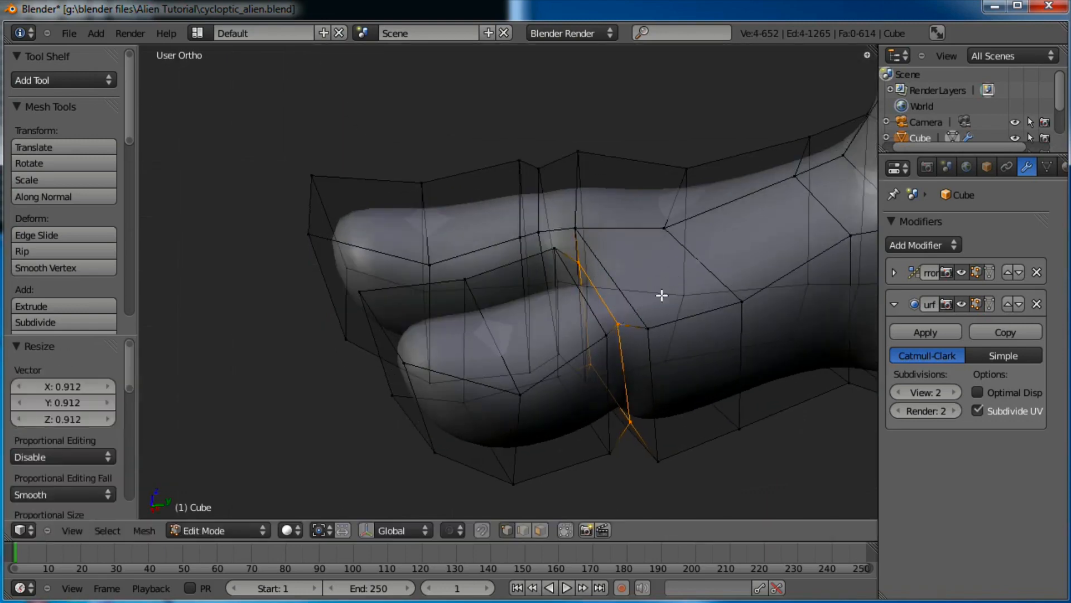
right_click(637, 351, "alt")
key("s")
left_click(651, 333)
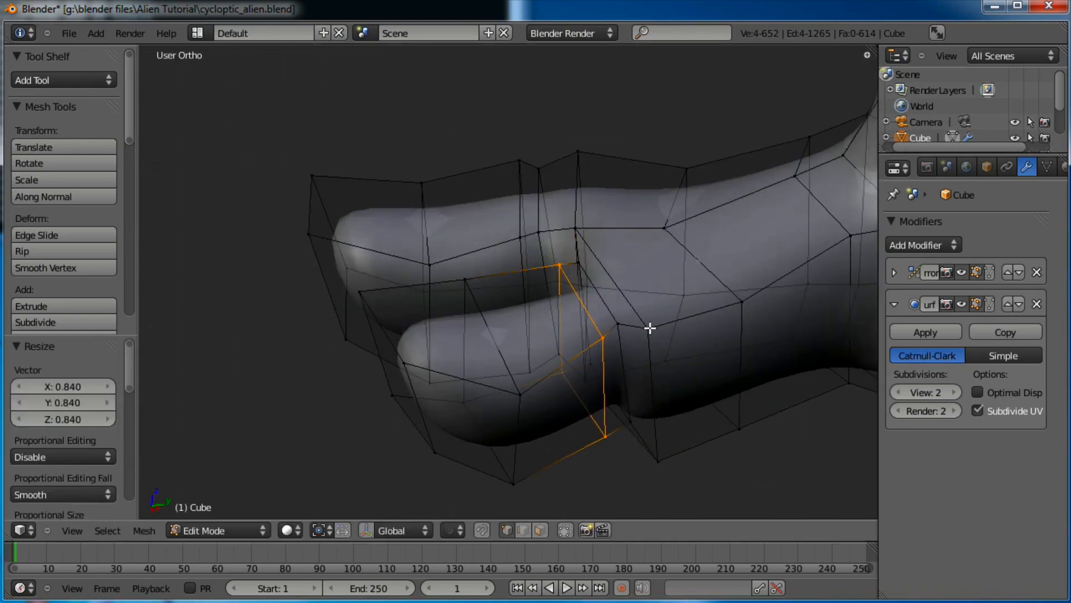
Shrink the loops between and around the toes, then return to Object Mode
right_click(538, 203, "alt")
key("s")
left_click(635, 200)
right_click(525, 196, "alt")
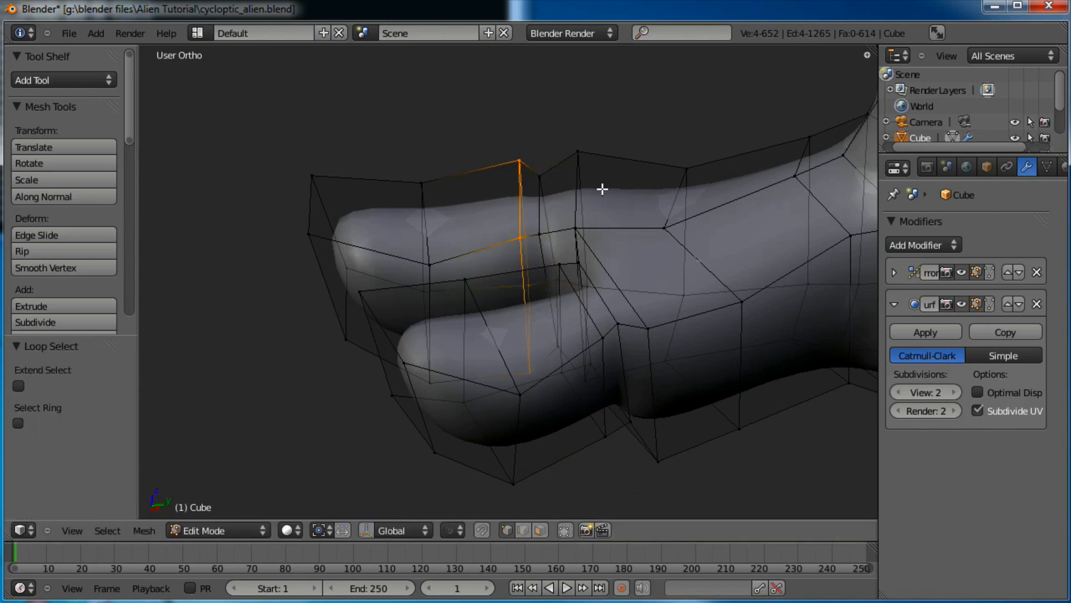
key("s")
left_click(596, 197)
key("Tab")
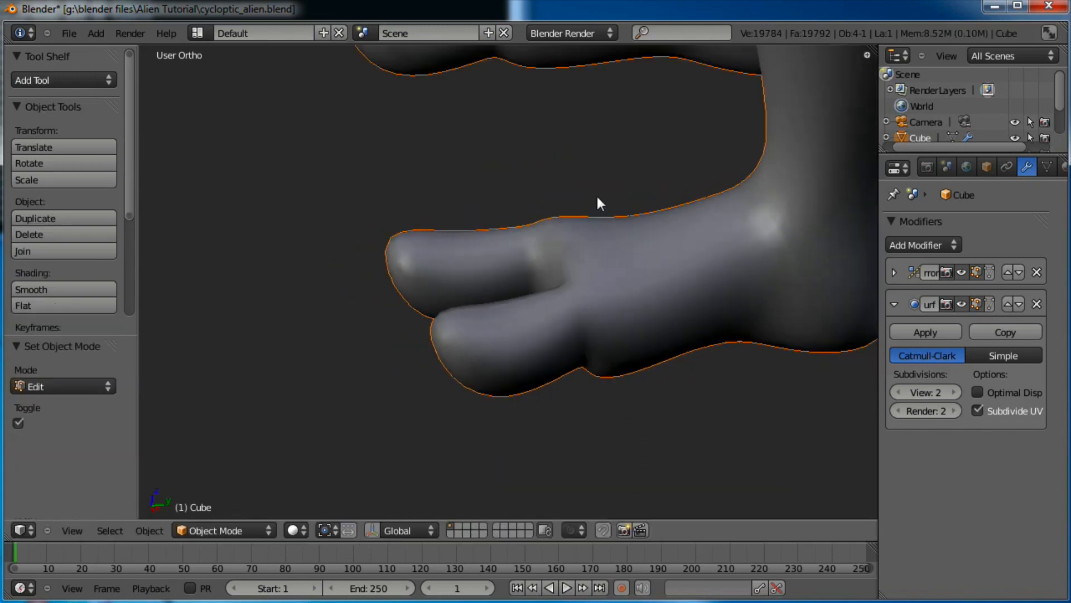
In Edit Mode, box-select all vertices of one lower leg
middle_click_drag(597, 197, 500, 381)
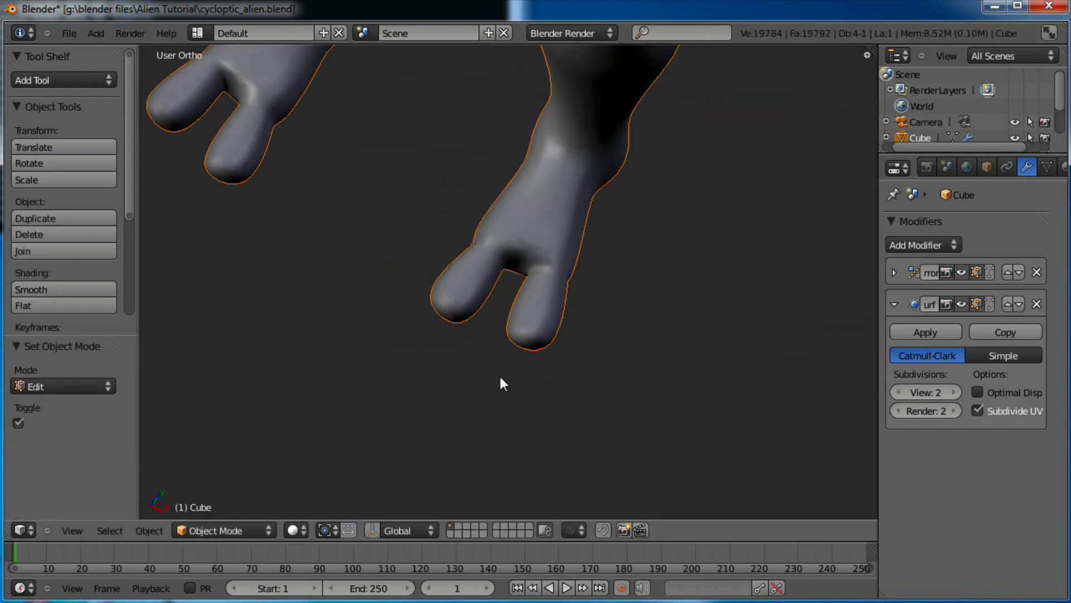
scroll(538, 299, "up", 4)
key("Tab")
scroll(582, 270, "up", 2)
mouse_move(539, 212)
middle_mouse_down()
mouse_move(514, 266)
mouse_move(796, 256)
mouse_move(770, 189)
mouse_move(567, 212)
mouse_move(655, 199)
middle_mouse_up()
key("a")
key("b")
left_click_drag(731, 135, 546, 482)
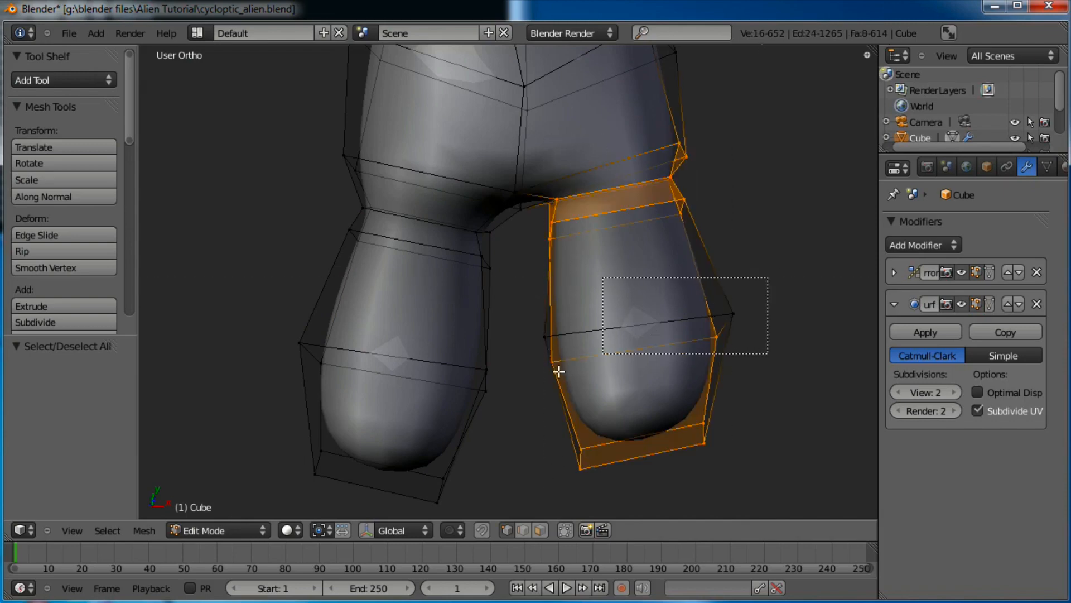
left_click_drag(545, 381, 535, 355)
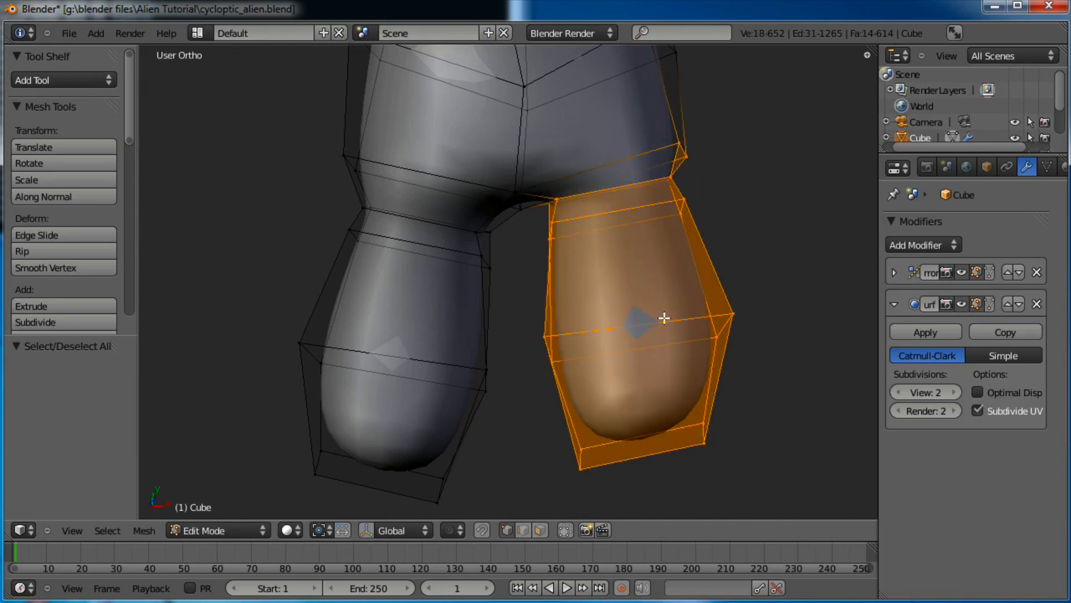
Rotate the lower leg slightly outward and shift its position
key("r")
left_click(779, 221)
key("g")
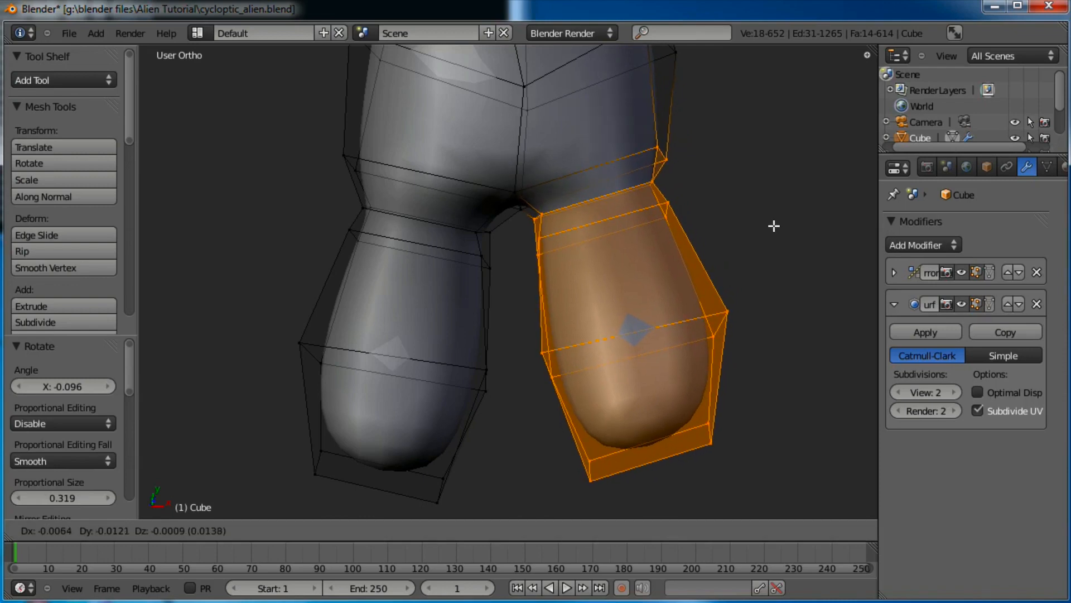
left_click(774, 224)
key("a")
Push the vertices on the torso's right hip outward
middle_click_drag(705, 149, 672, 238)
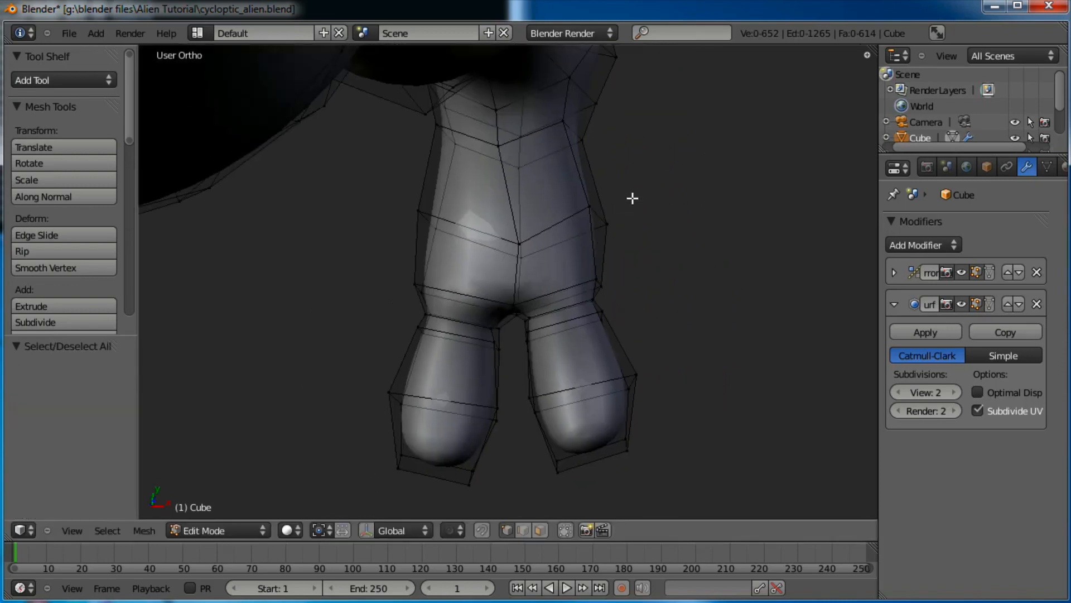
key("b")
left_click_drag(633, 198, 577, 238)
key("g")
left_click(567, 241)
key("a")
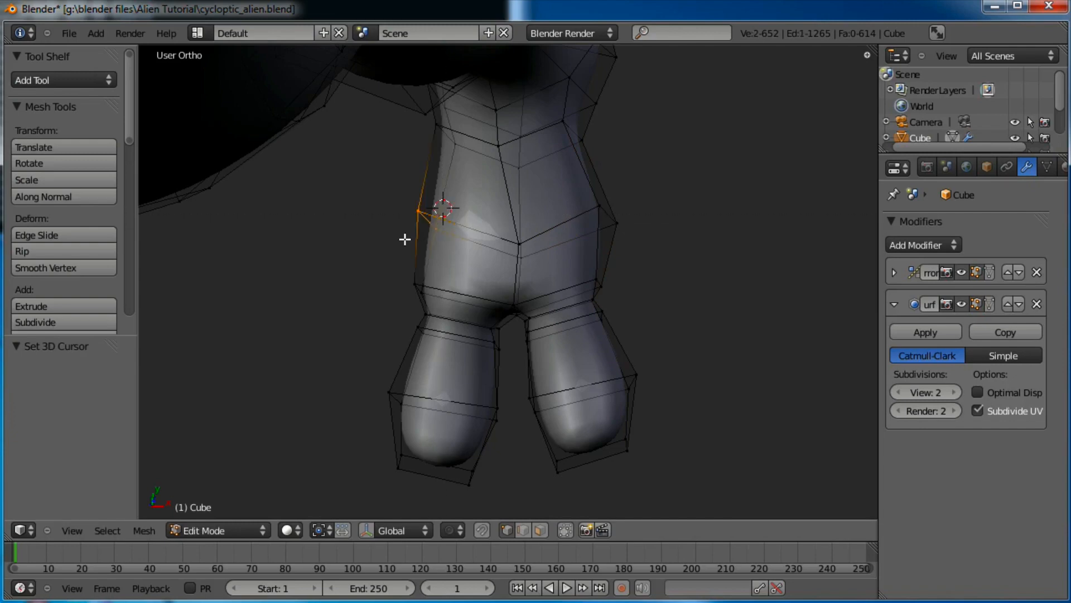
Move the left hip vertex outward and preview the legs in Object Mode
key("g")
left_click(383, 245)
scroll(430, 215, "down", 2)
key("Tab")
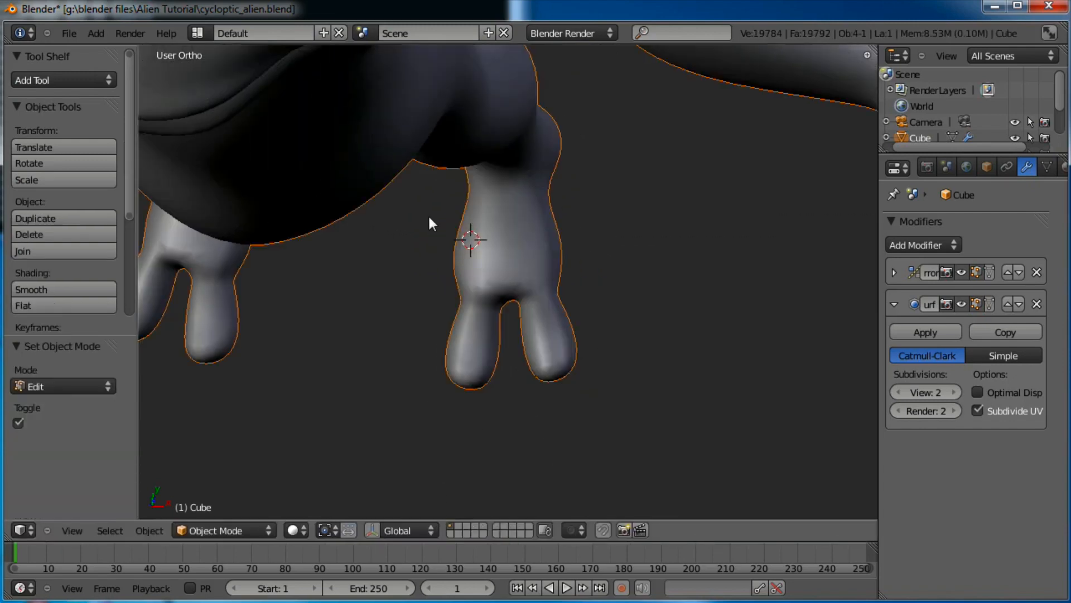
key("Tab")
key("Tab")
middle_click_drag(427, 342, 545, 335)
key("Tab")
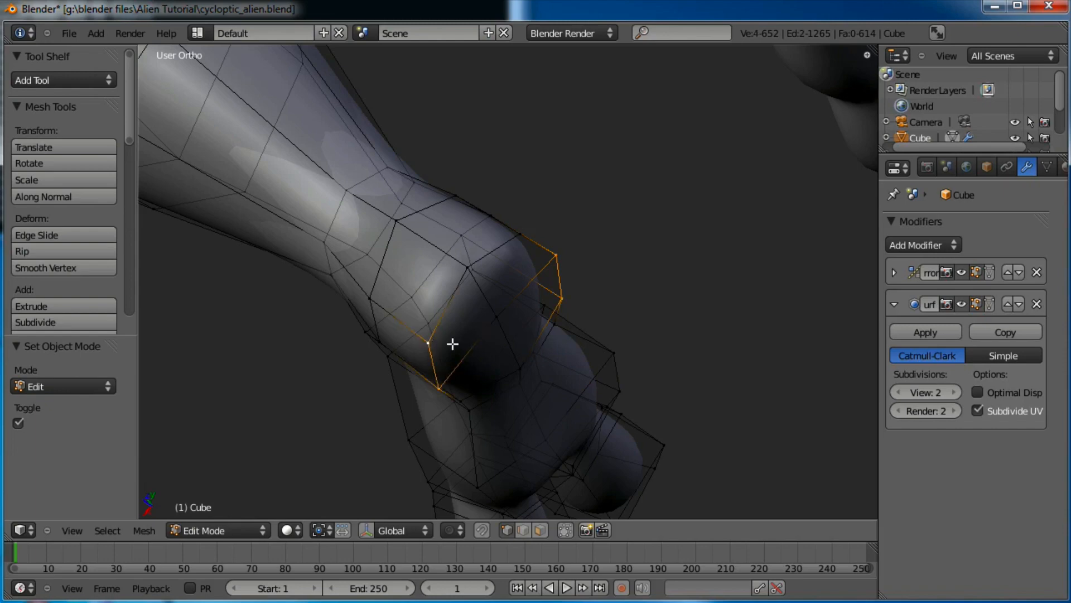
middle_click_drag(452, 344, 441, 310)
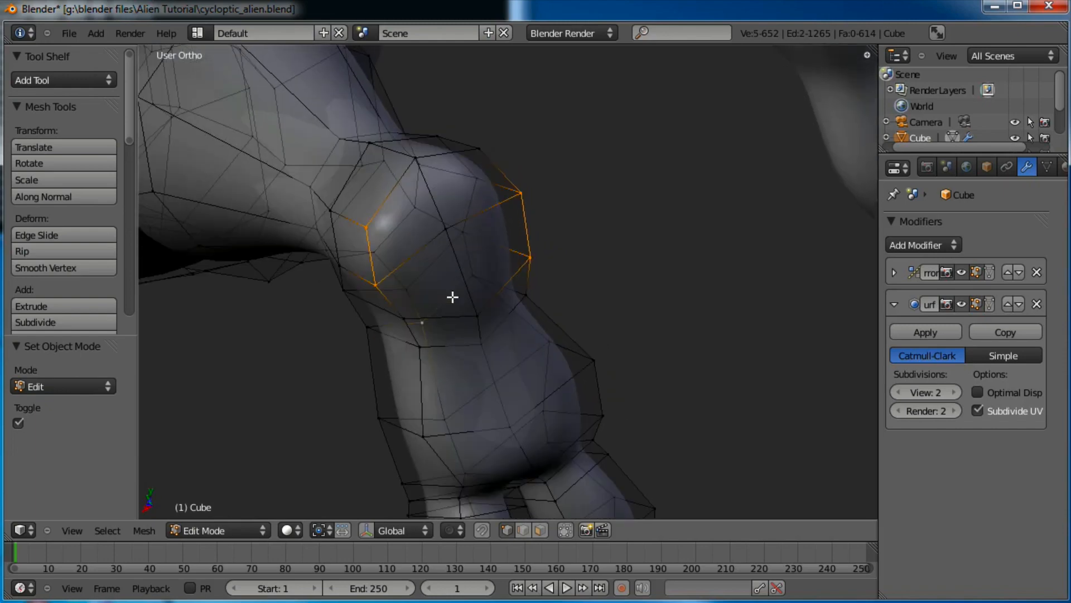
Narrow the knee loop along X to 0.676, tilt it about Z, and view the legs
right_click(495, 134, "shift")
key("s")
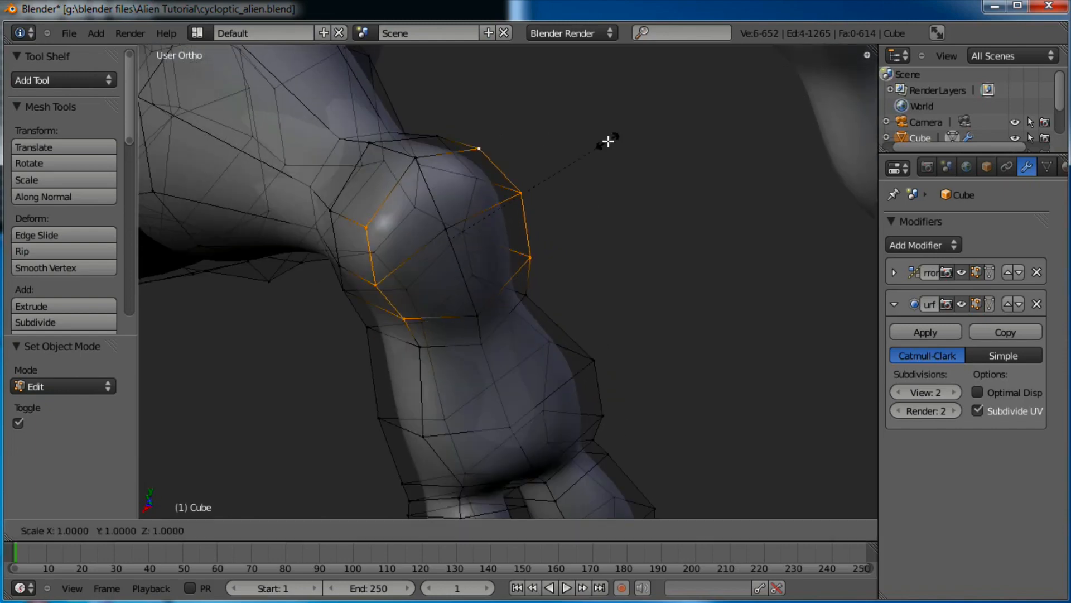
key("x")
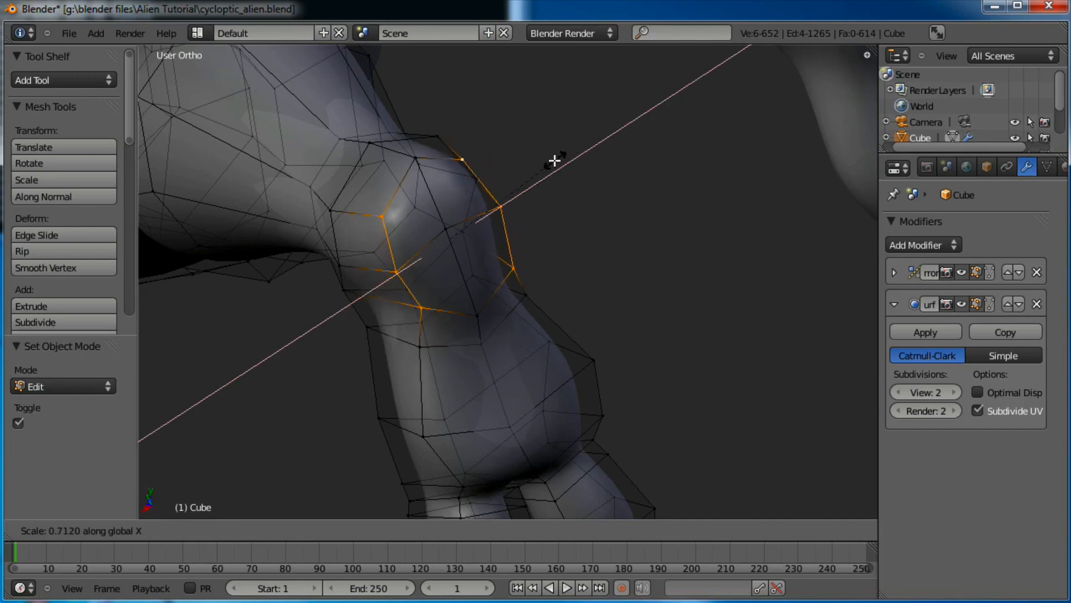
left_click(552, 157)
key("r")
key("z")
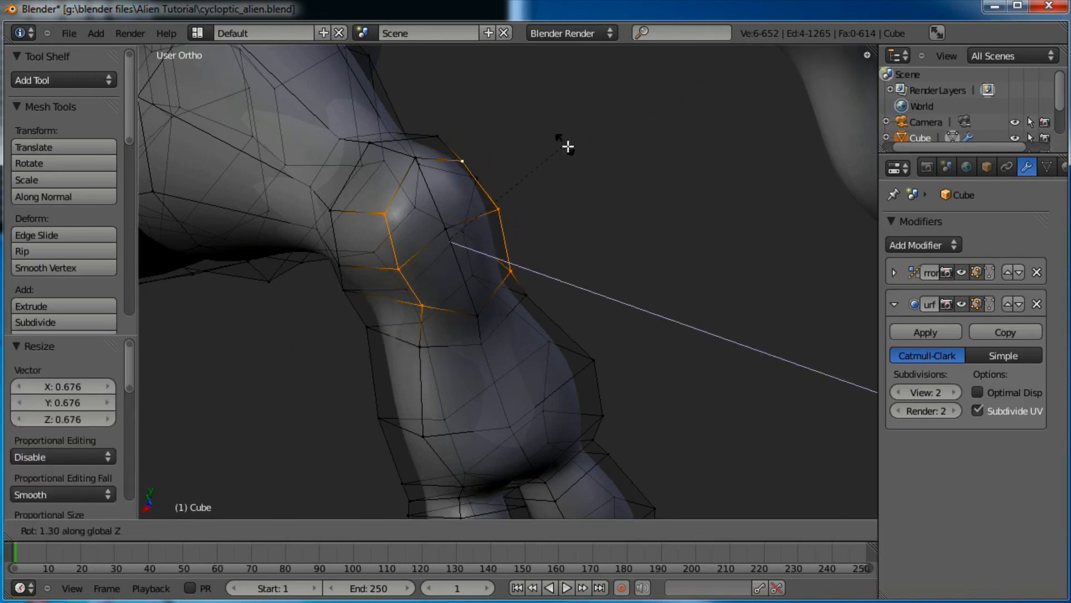
key("Tab")
scroll(577, 163, "down", 4)
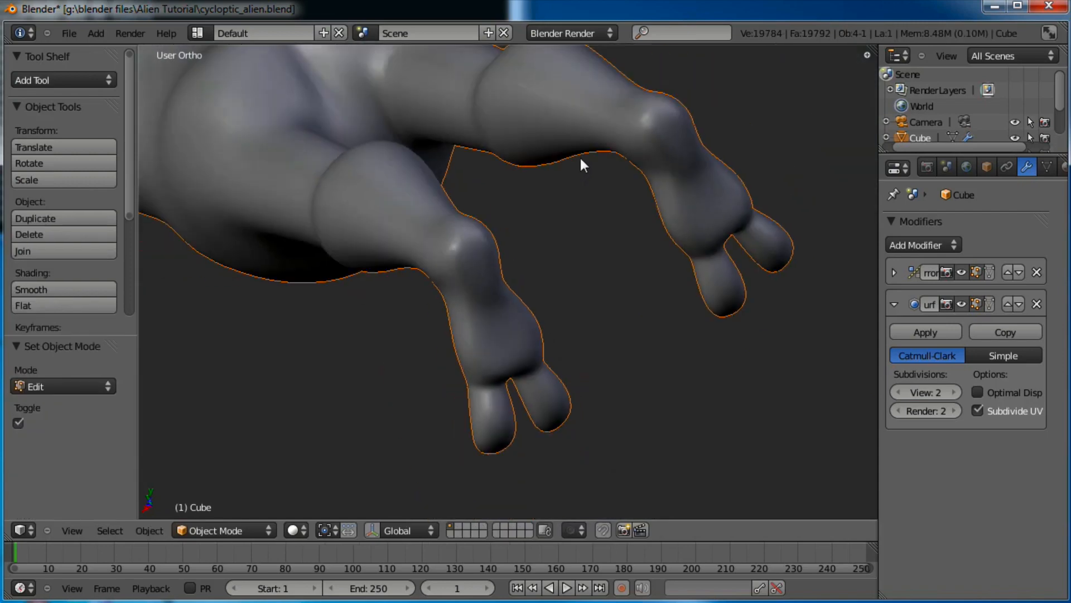
middle_click_drag(580, 158, 517, 296)
Rotate the right foot, enlarge it to 1.569 and shift it into place
scroll(517, 296, "up", 2)
key("Tab")
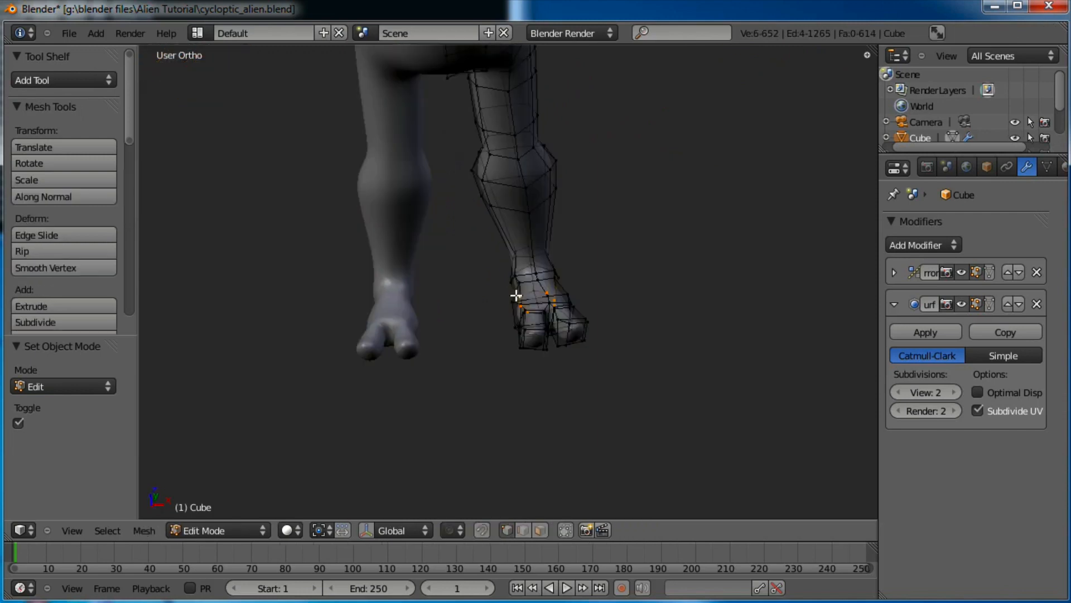
key("b")
left_click_drag(619, 245, 530, 345)
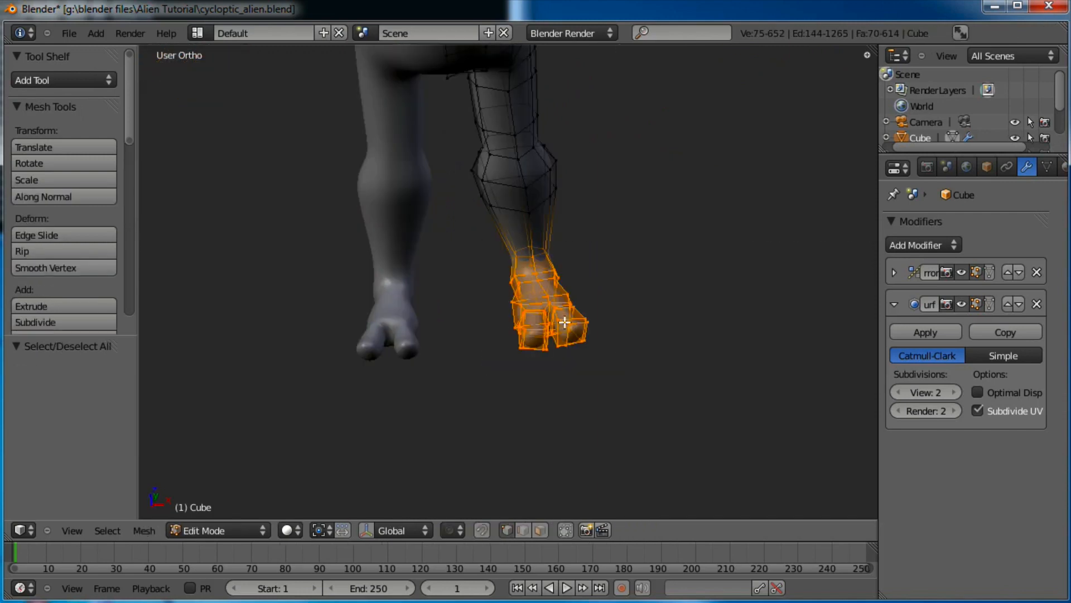
key("KP_1")
middle_click_drag(630, 238, 631, 306, "shift")
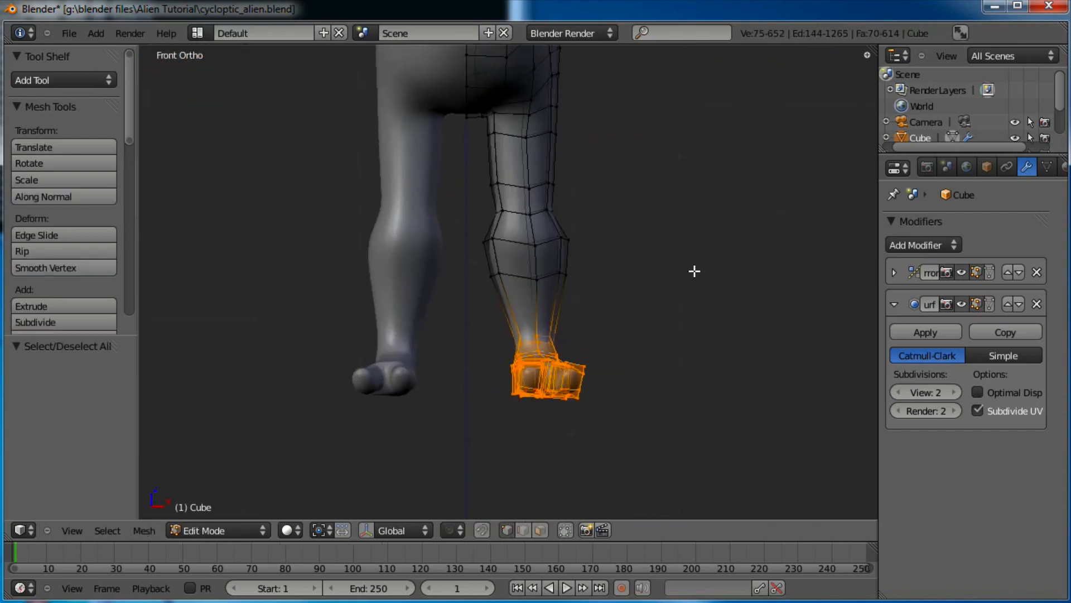
key("r")
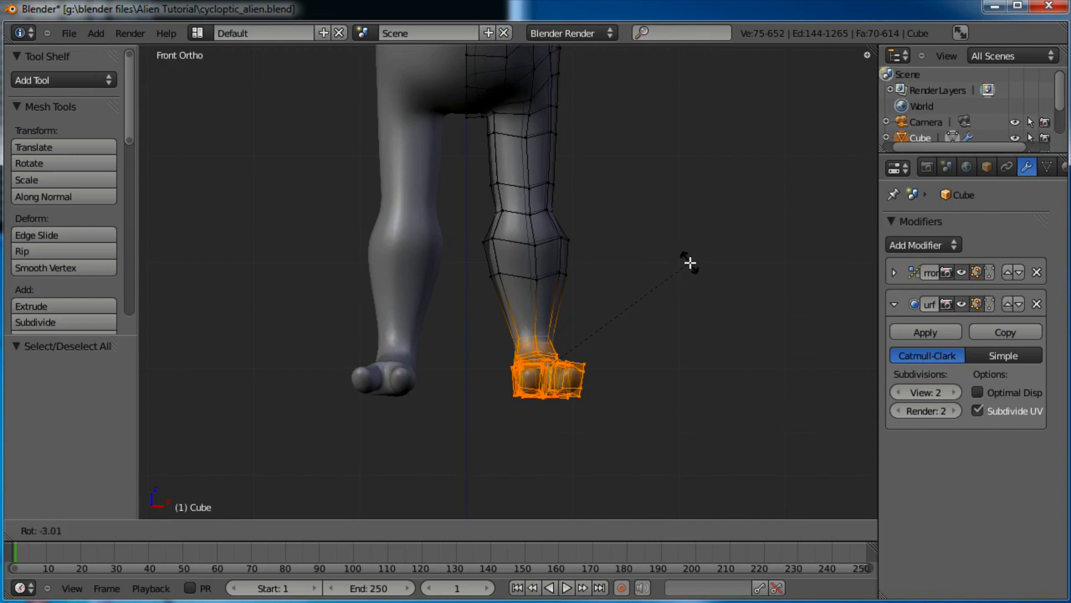
left_click(690, 262)
key("s")
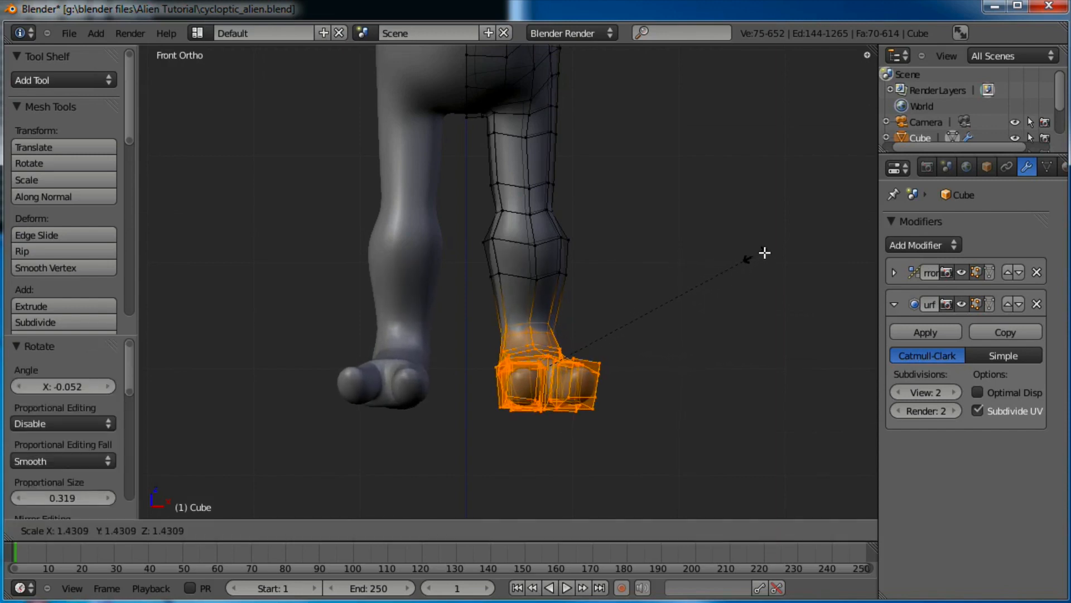
left_click(777, 246)
key("g")
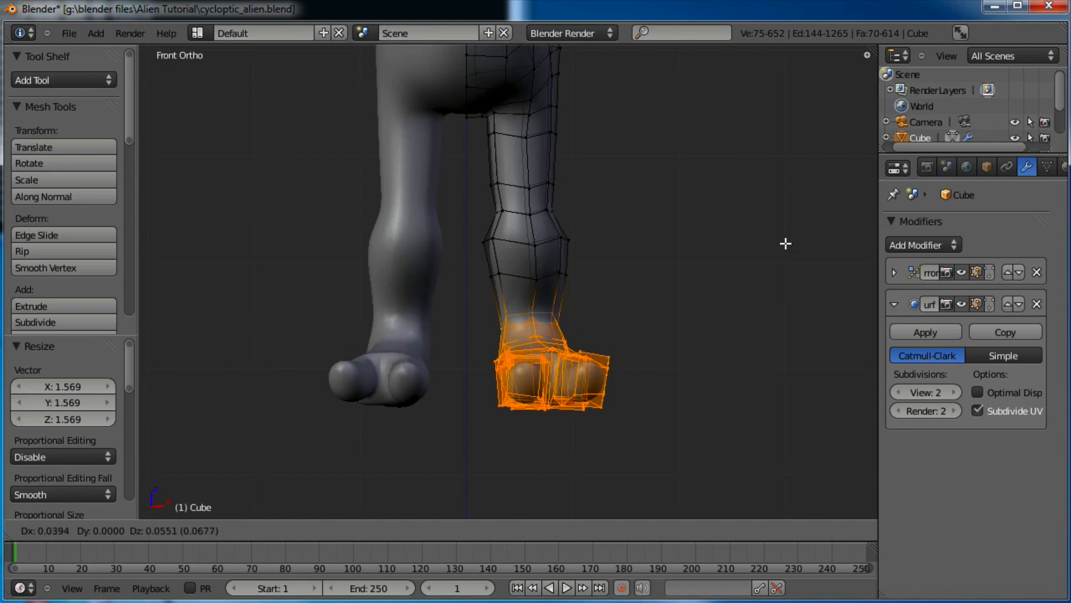
left_click(781, 240)
Rescale the foot, then raise its bottom vertices to lift the sole
key("s")
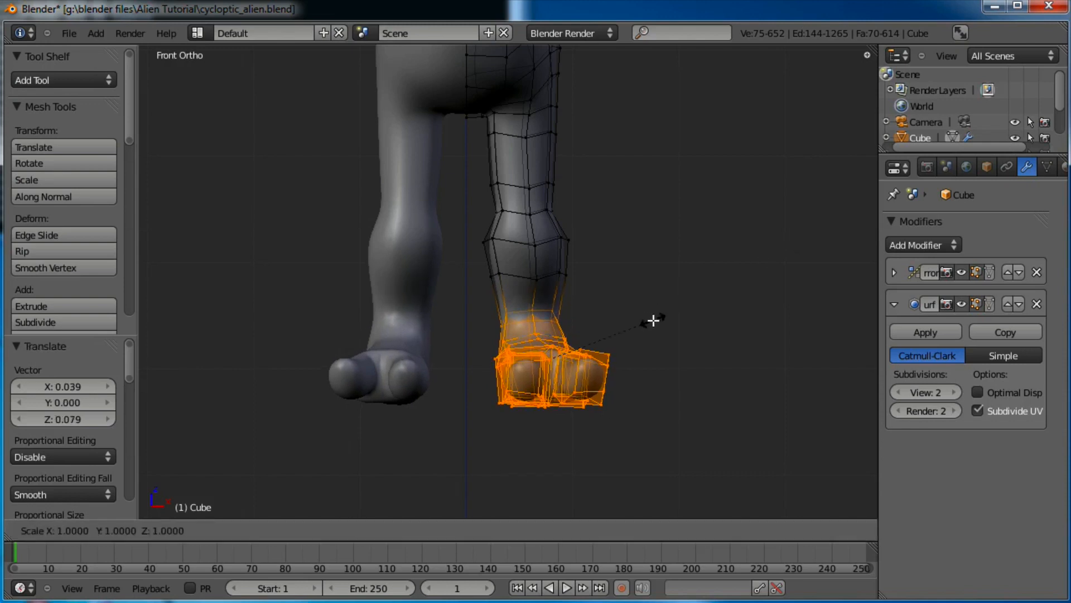
left_click(654, 321)
key("a")
key("b")
left_click_drag(625, 377, 480, 440)
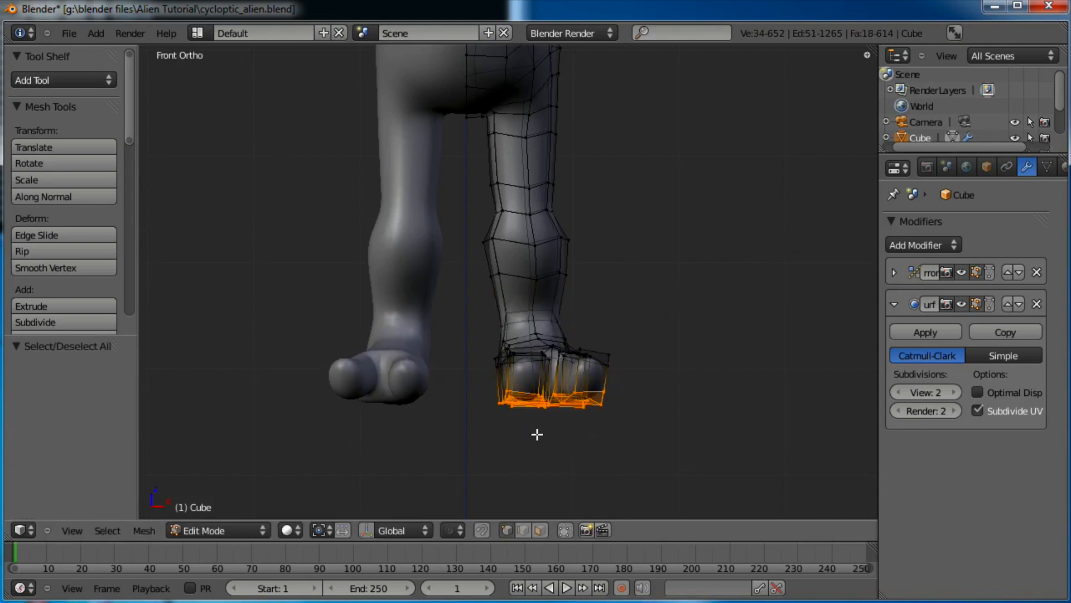
key("g")
left_click(550, 394)
Narrow the ankle edge loop to 0.7885 of its size
key("a")
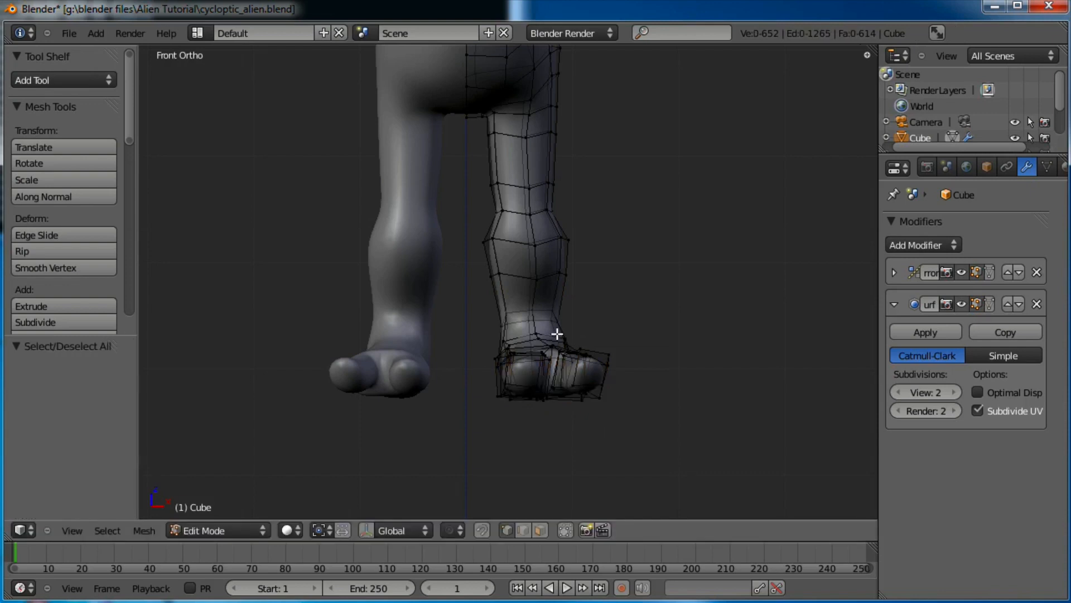
right_click(549, 314, "alt")
key("s")
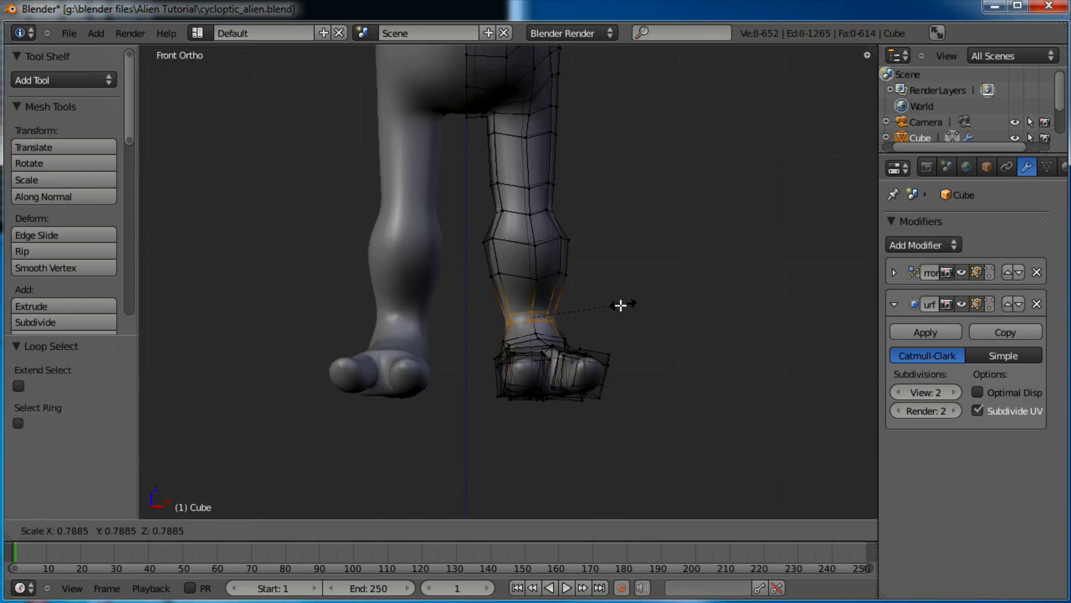
left_click(597, 300)
Return to Object Mode and view the smoothed leg from the right side
key("Tab")
middle_click_drag(660, 249, 584, 269)
key("KP_3")
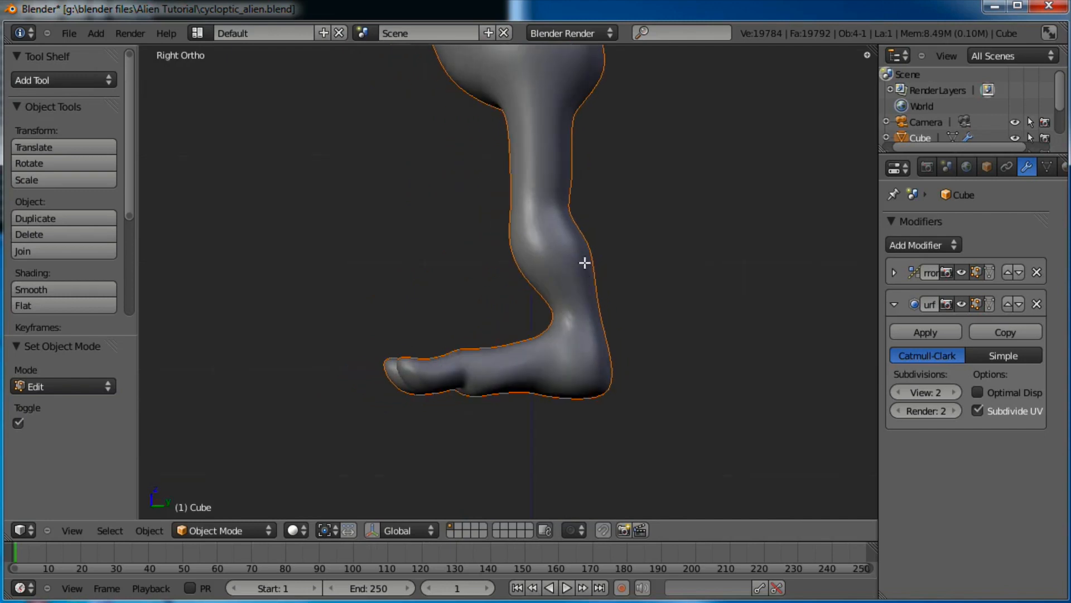
Move the foot, then slightly rotate the part below the ankle
key("Tab")
key("a")
key("b")
left_click_drag(638, 299, 355, 431)
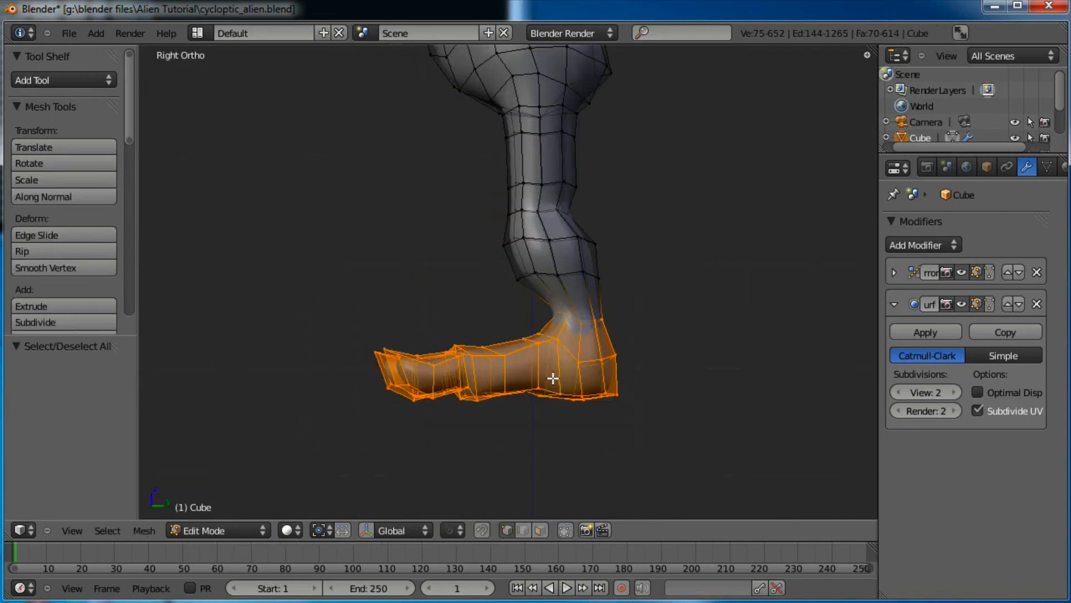
key("g")
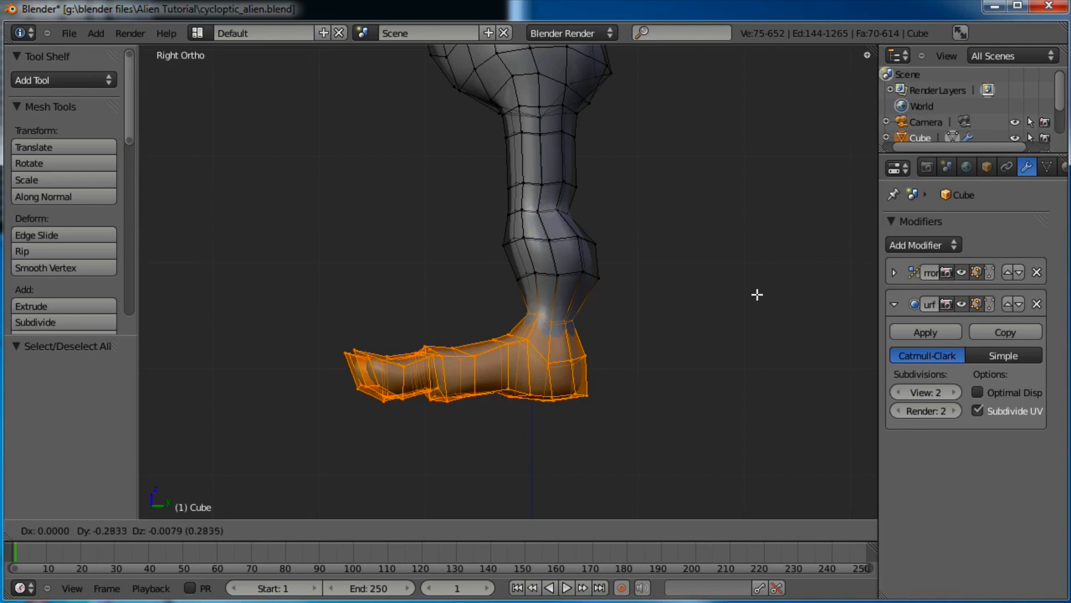
left_click(753, 294)
key("a")
key("b")
left_click_drag(629, 230, 320, 417)
key("a")
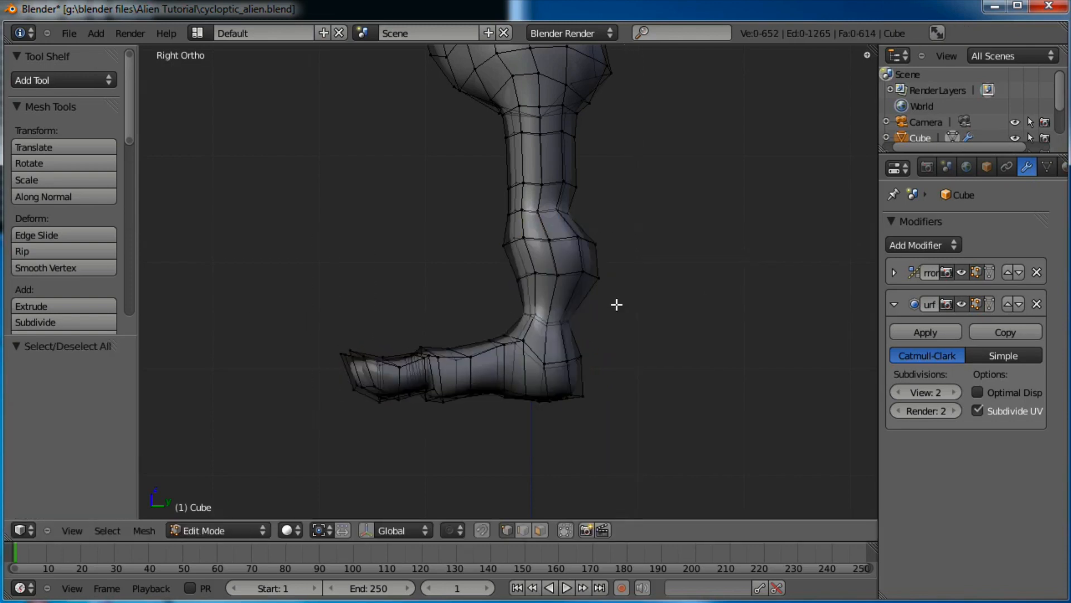
key("b")
left_click_drag(635, 302, 307, 468)
key("r")
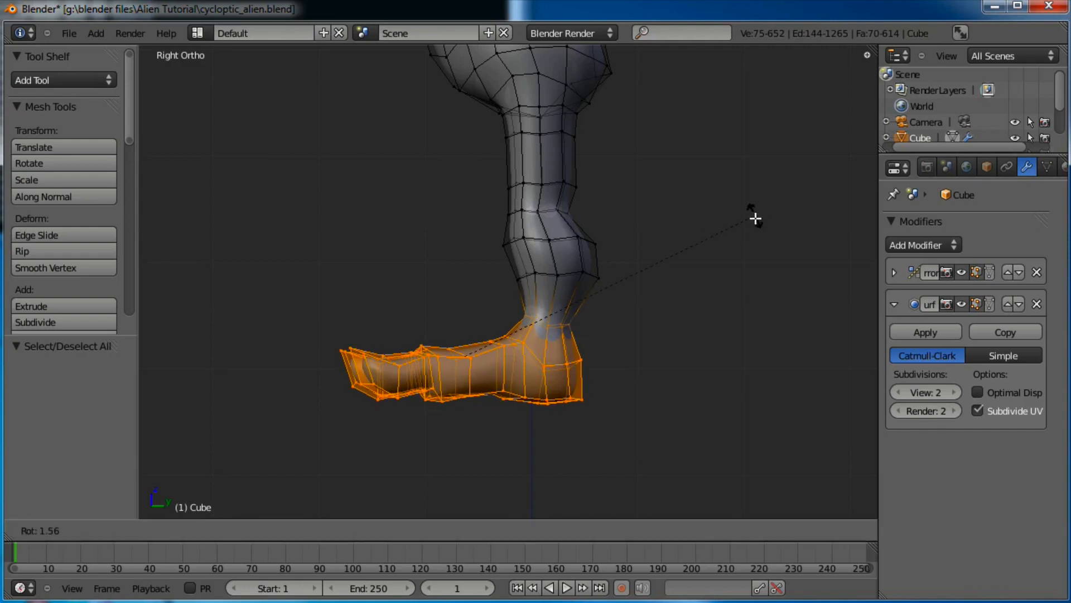
left_click(758, 238)
Rotate and reposition the foot and ankle together
key("a")
key("b")
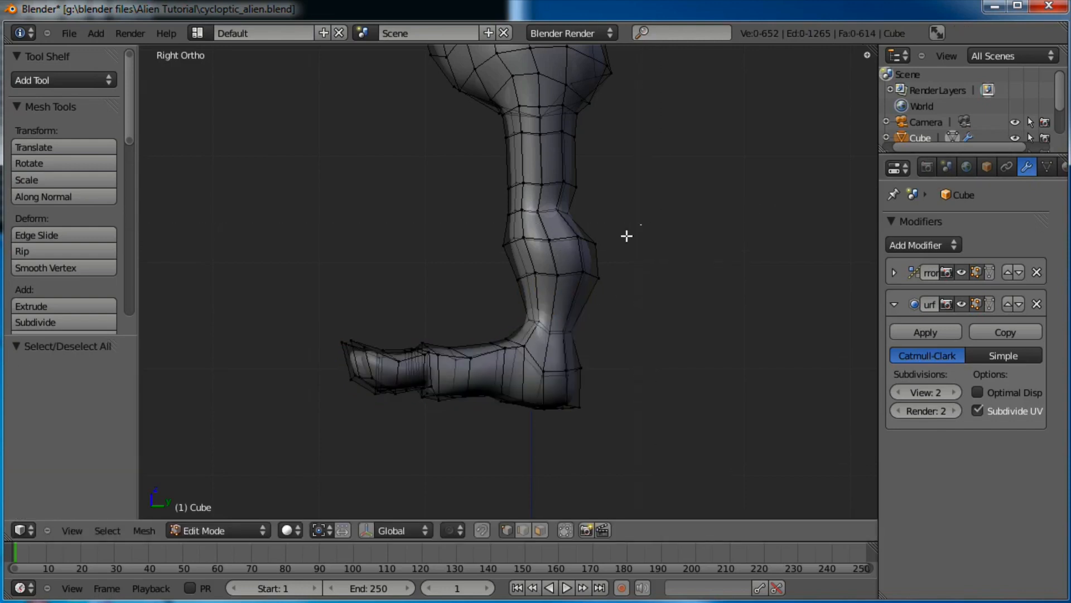
left_click_drag(640, 229, 274, 446)
key("r")
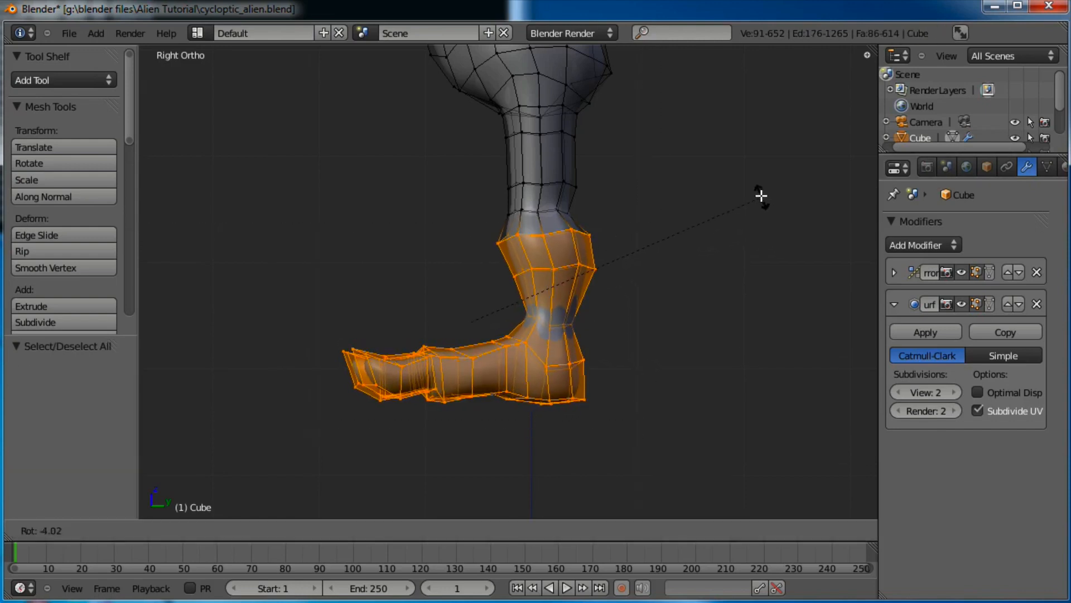
left_click(756, 185)
key("g")
left_click(764, 187)
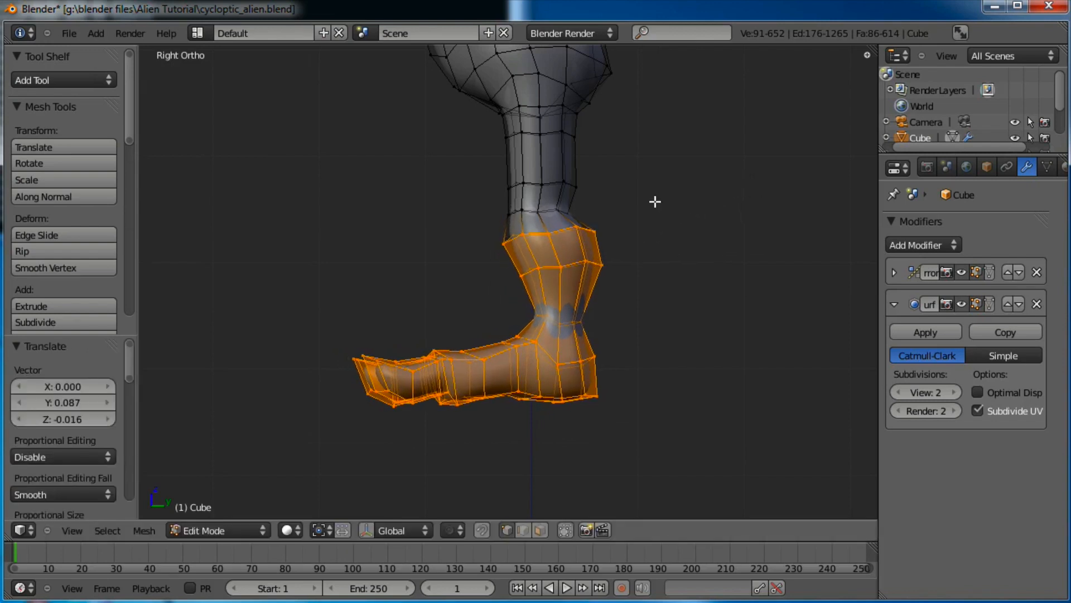
Reposition the band of vertices at the knee
key("a")
key("b")
left_click_drag(619, 158, 481, 269)
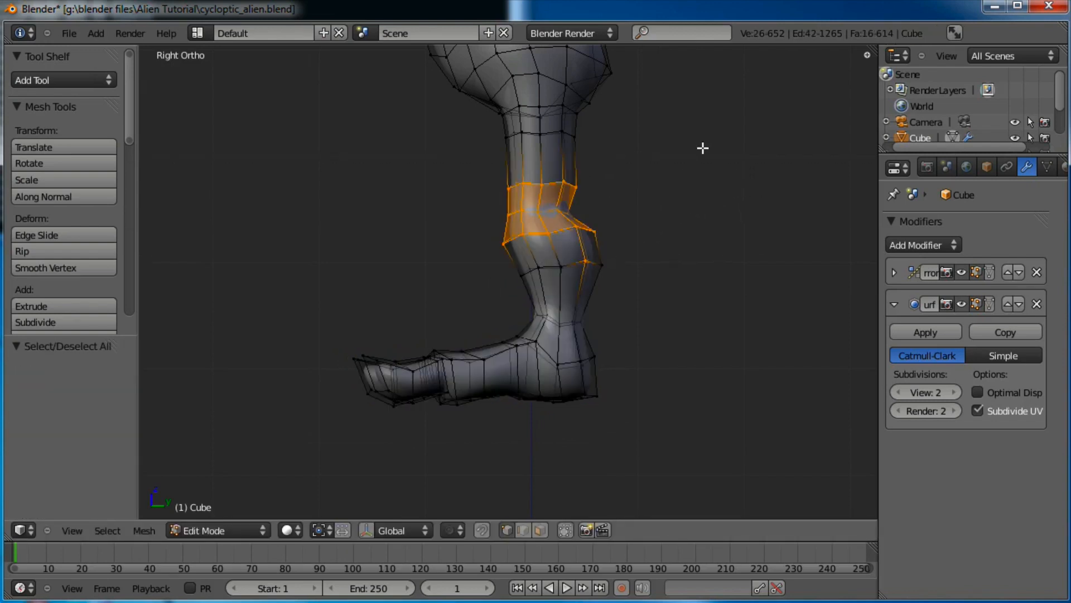
key("g")
right_click(728, 139)
key("a")
key("b")
left_click_drag(636, 250, 636, 250)
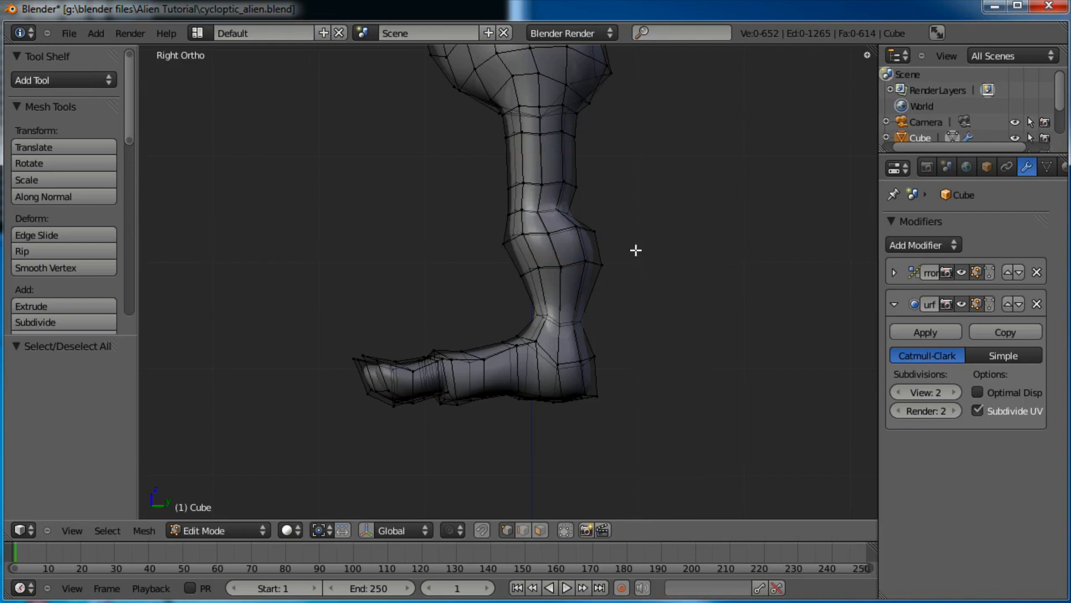
left_click_drag(499, 183, 499, 182)
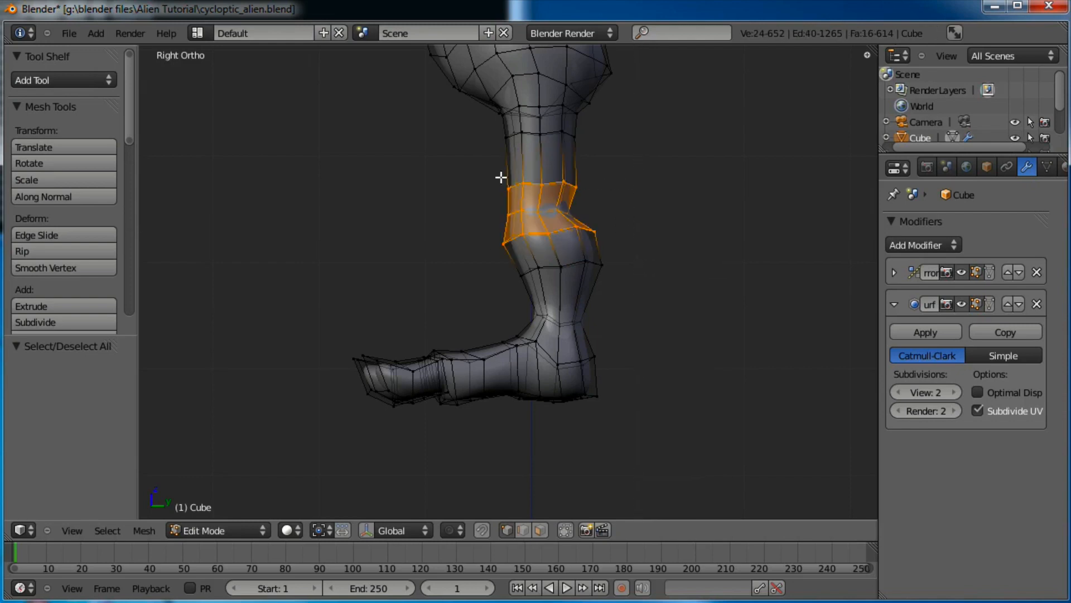
key("g")
left_click(593, 208)
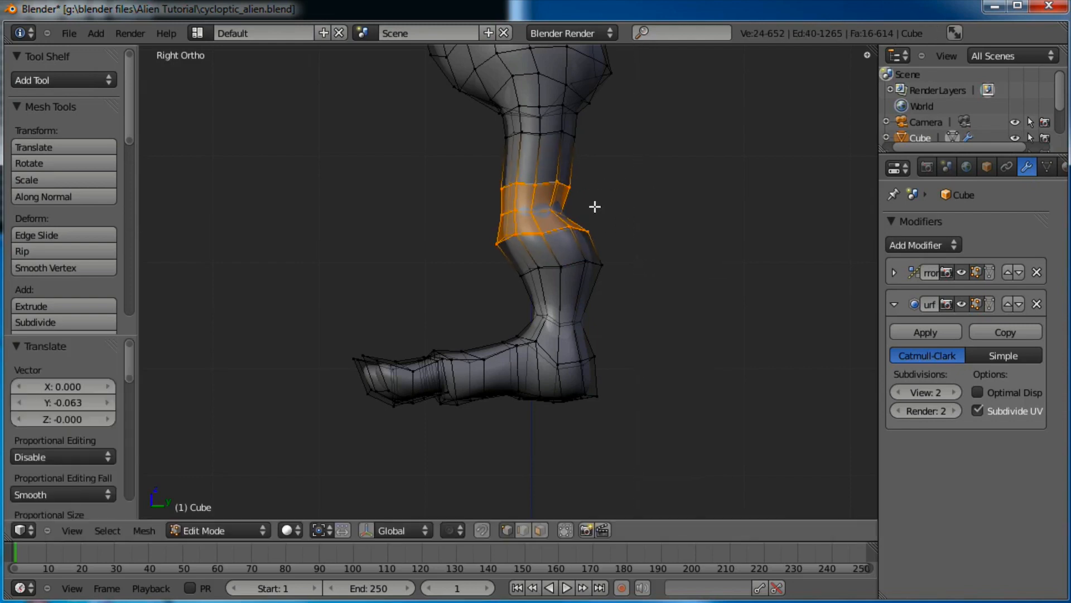
Nudge a knee edge loop, the front knee vertices and the knee-top loop into shape
key("a")
key("b")
left_click_drag(562, 200, 491, 230)
key("g")
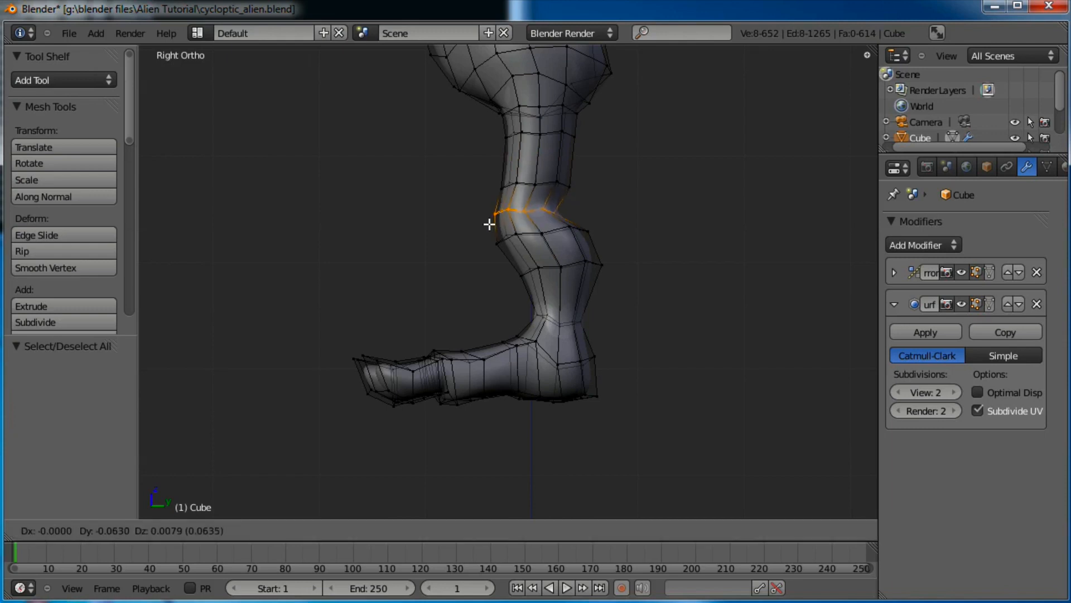
left_click(505, 217)
key("a")
key("b")
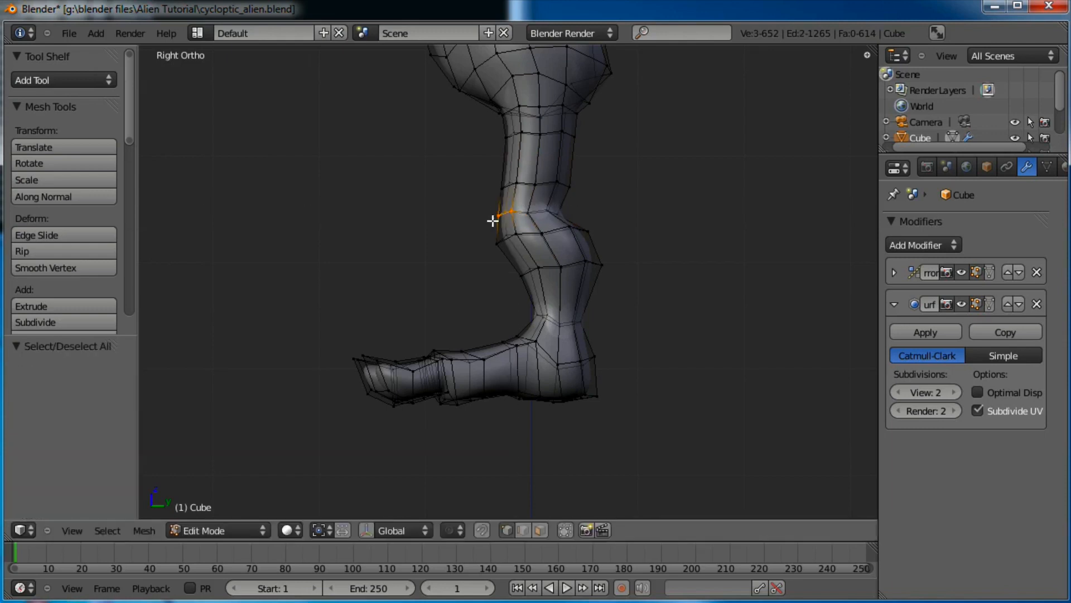
key("g")
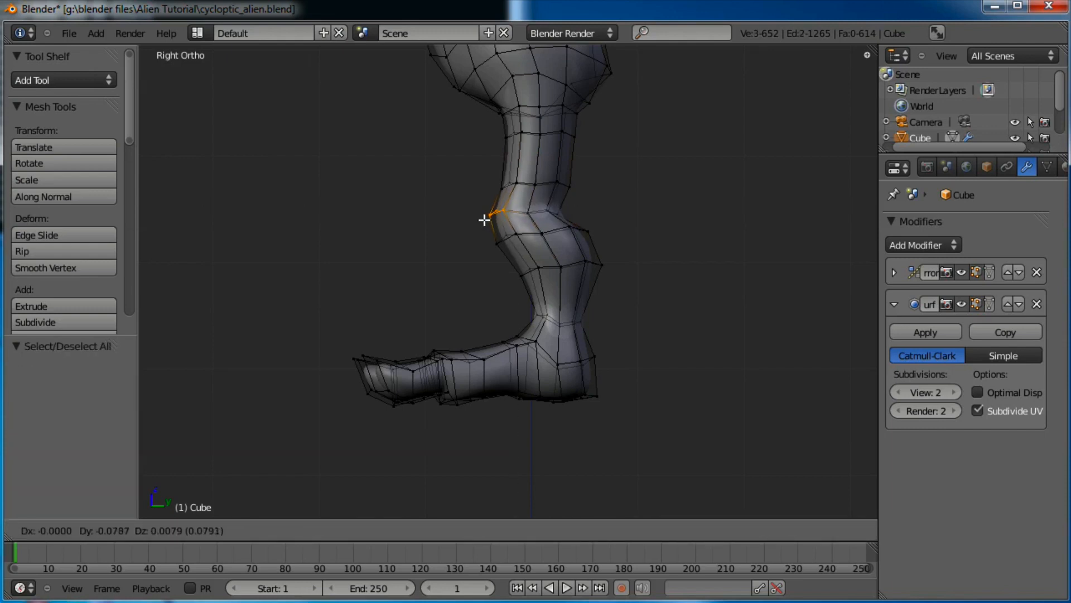
left_click(484, 220)
key("a")
key("b")
left_click_drag(517, 191, 496, 197)
key("g")
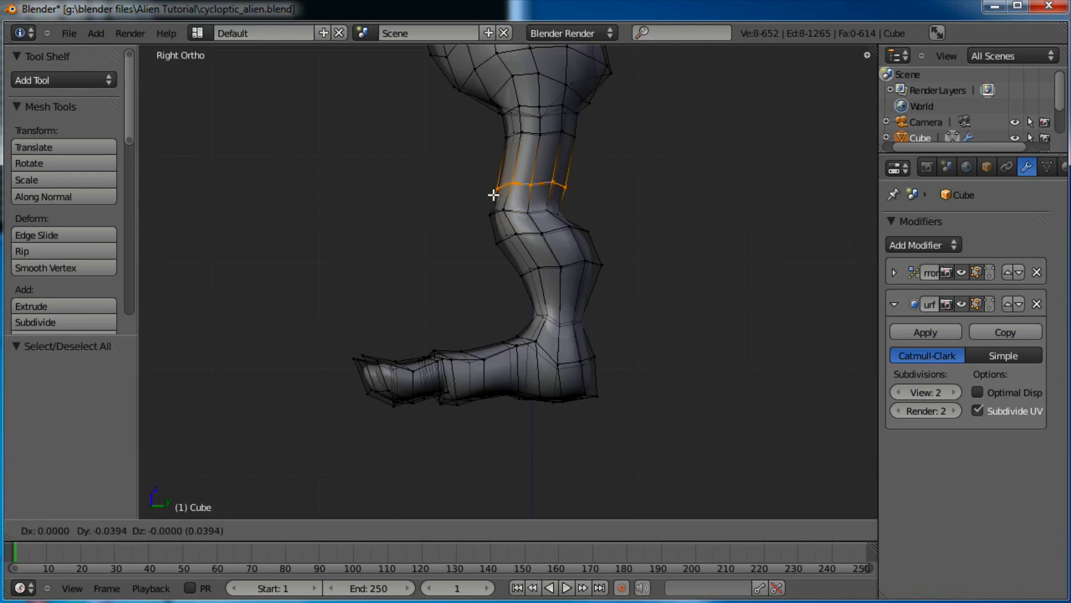
left_click(492, 194)
Scale the upper leg loop, then tilt the thigh-top loop 0.107 and shift it
right_click(556, 131, "alt")
key("s")
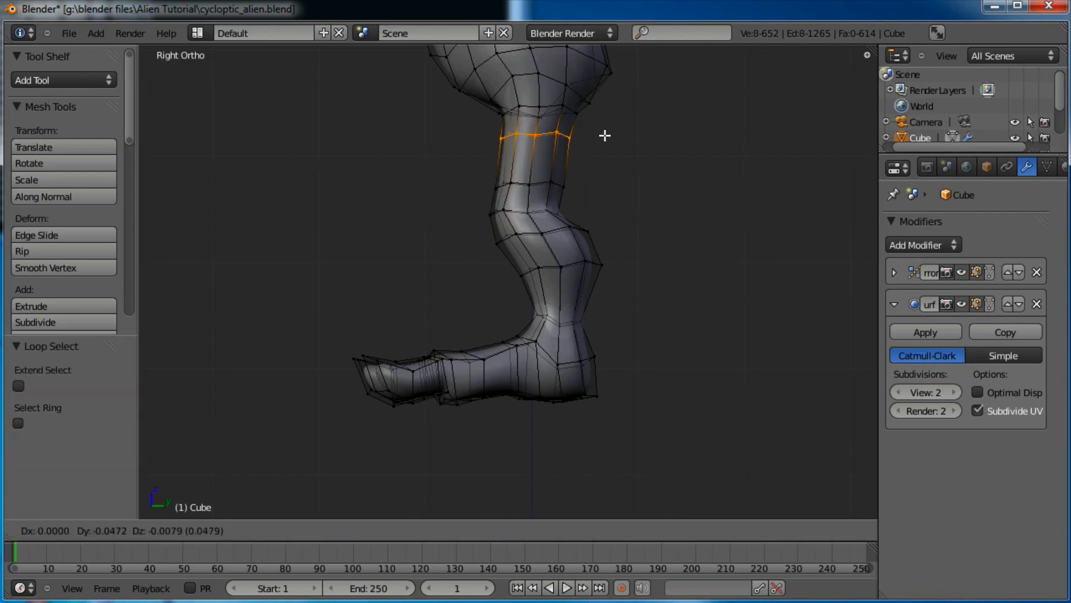
left_click(605, 136)
right_click(584, 104, "alt")
right_click(553, 104, "alt")
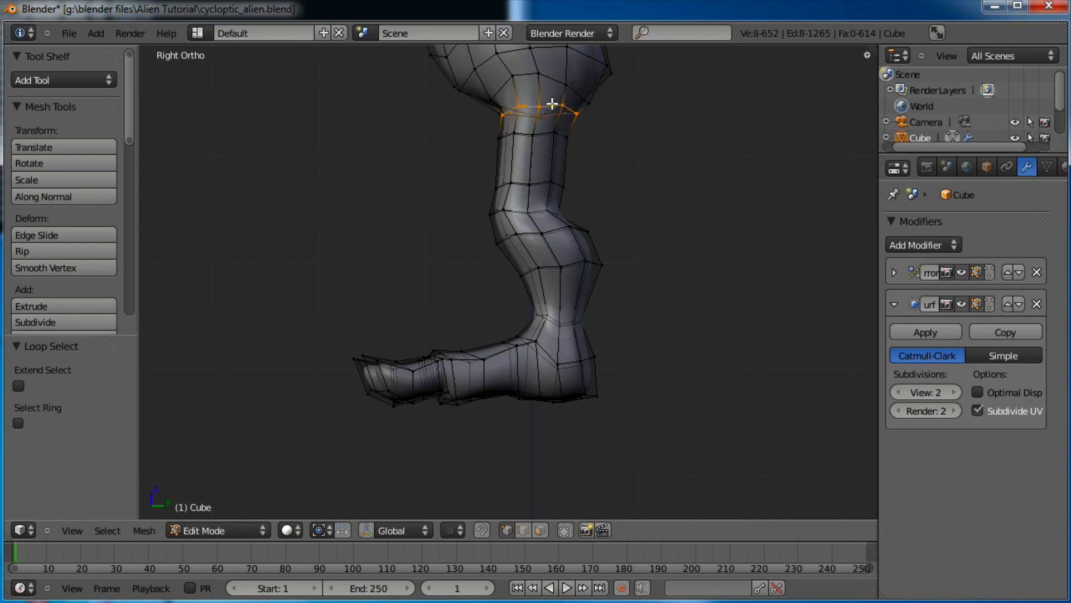
key("r")
left_click(628, 107)
key("g")
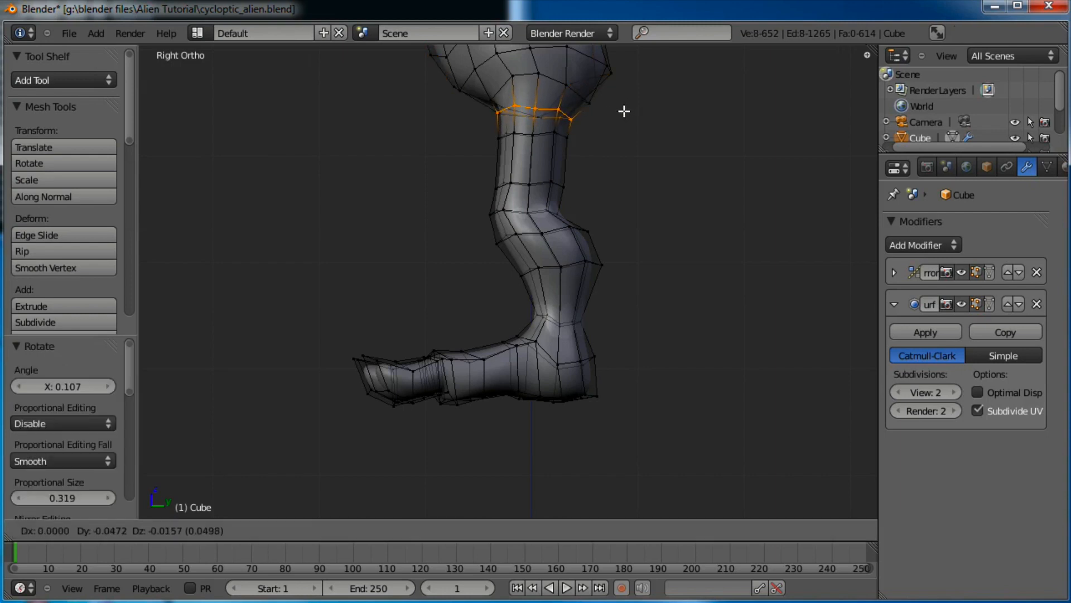
left_click(624, 111)
Return to Object Mode and orbit to see the whole alien
key("Tab")
scroll(586, 179, "down", 2)
middle_click_drag(400, 248, 543, 325)
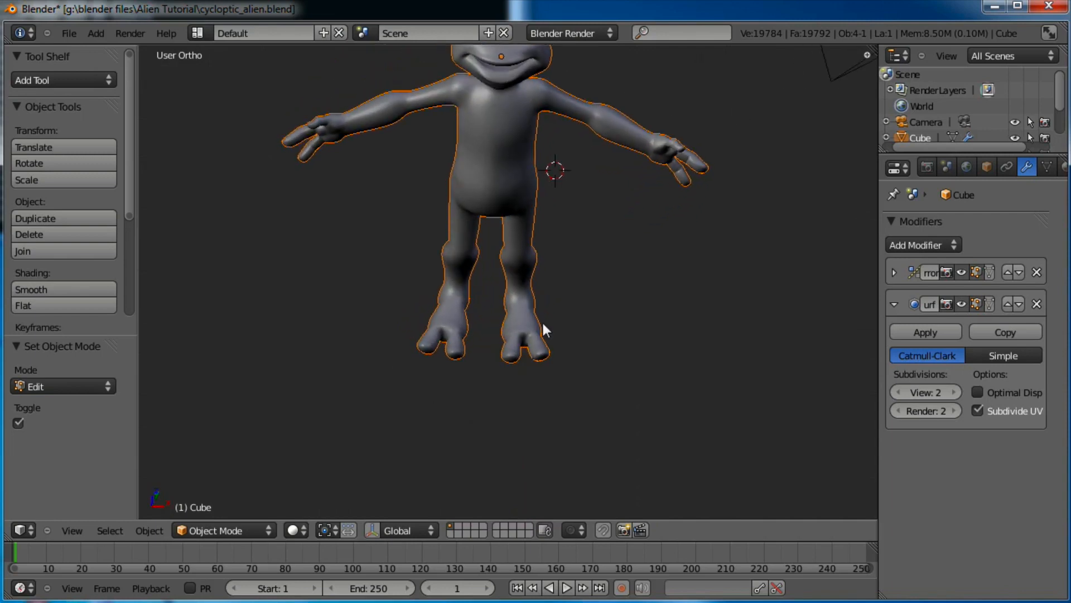
In Edit Mode front view, box-select the lower leg and foot vertices
scroll(552, 272, "up", 3)
key("Tab")
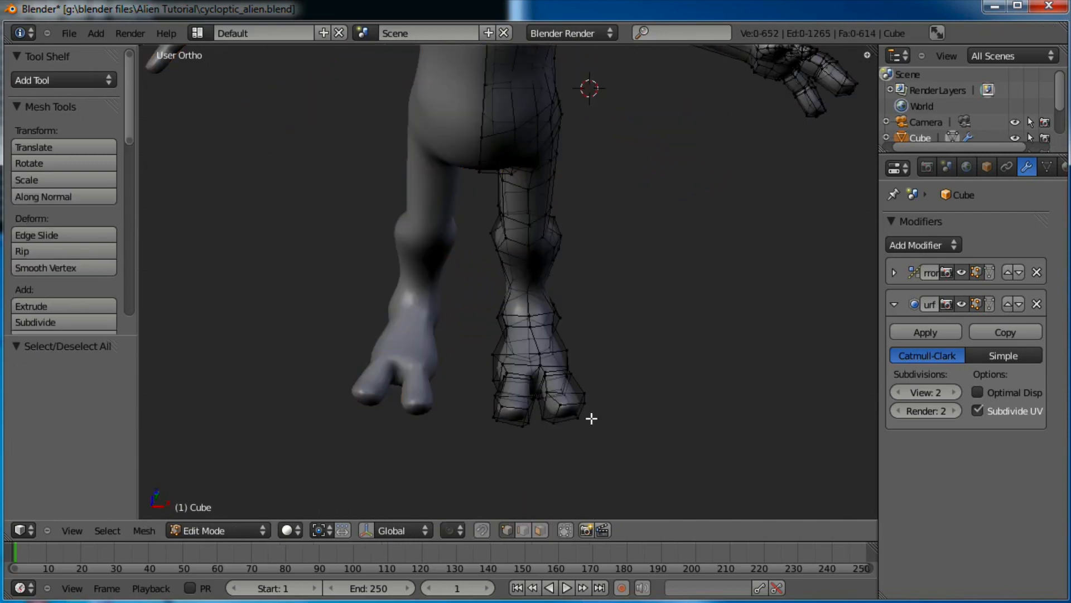
left_click_drag(490, 221, 488, 206)
key("KP_1")
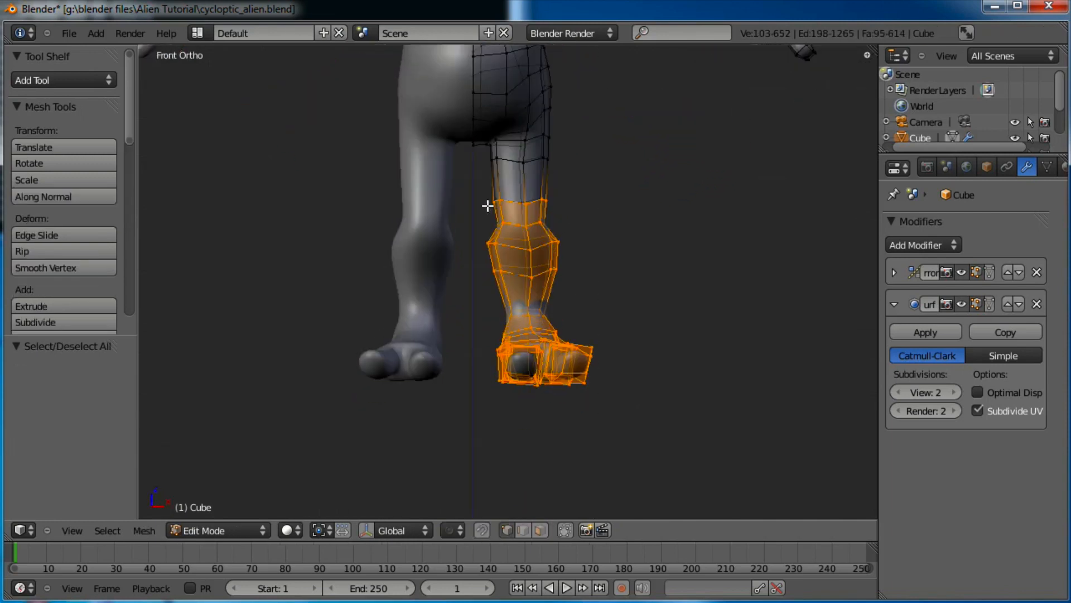
key("b")
left_click_drag(497, 379, 487, 284)
middle_click_drag(556, 204, 559, 238, "shift")
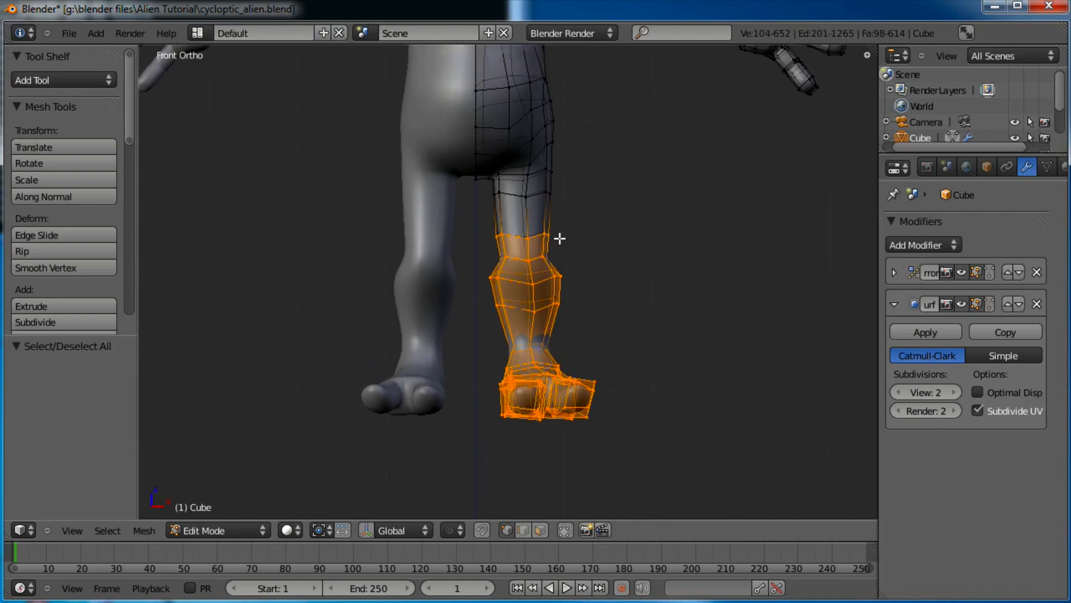
left_click_drag(485, 190, 485, 189)
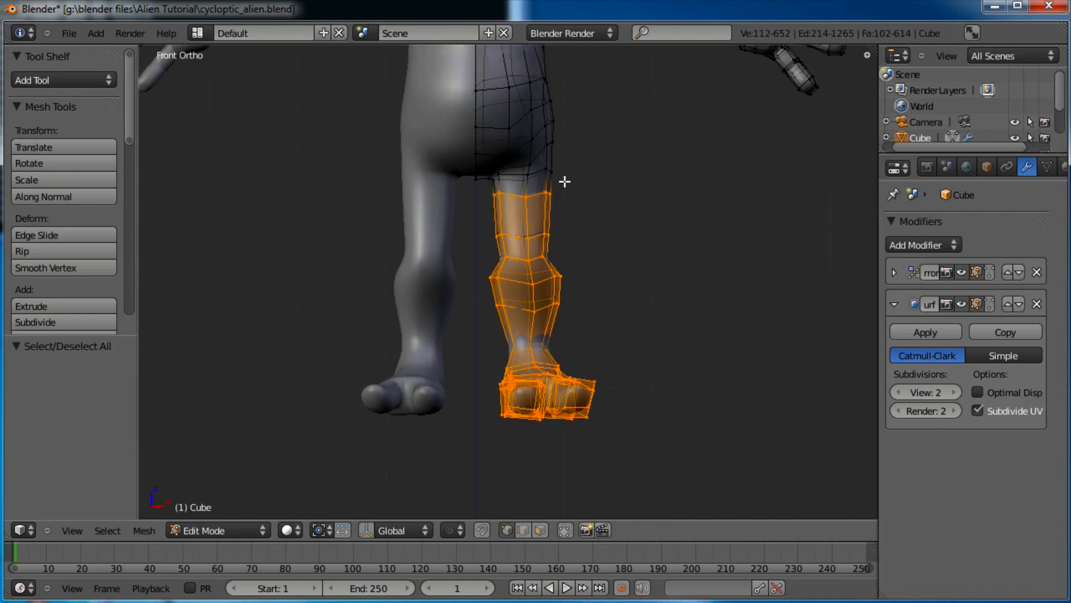
Maximize the 3D view, restore the normal layout, then maximize it again
key("ctrl+Up")
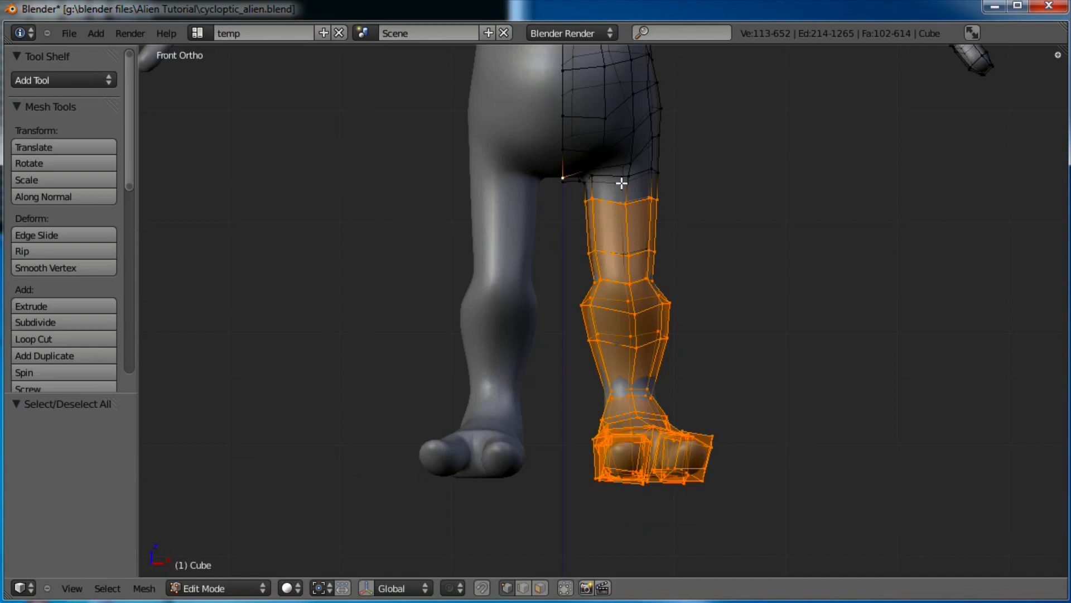
key("space")
key("space")
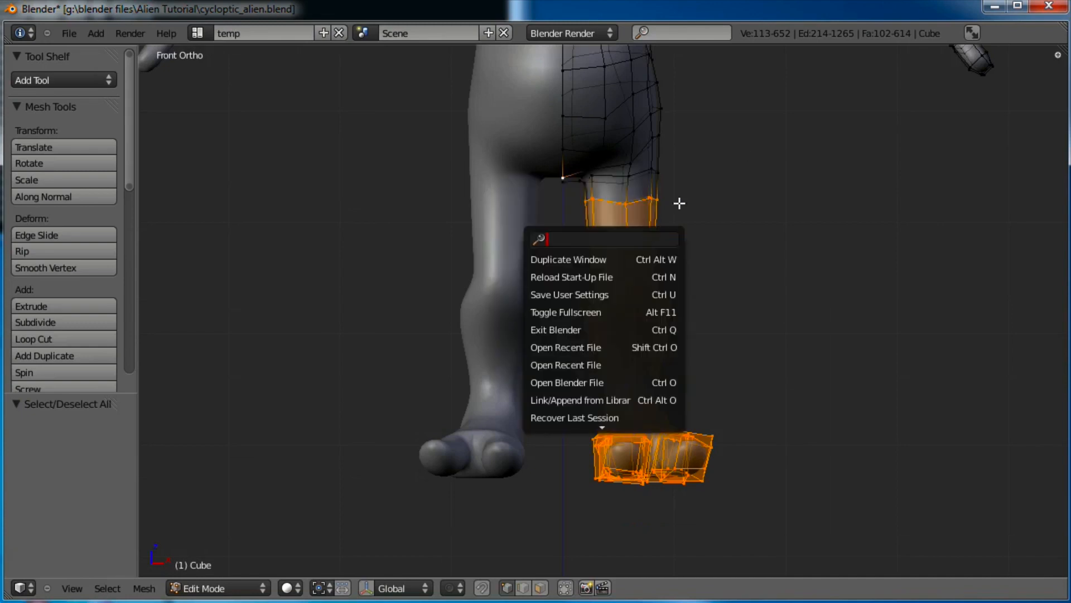
key("Escape")
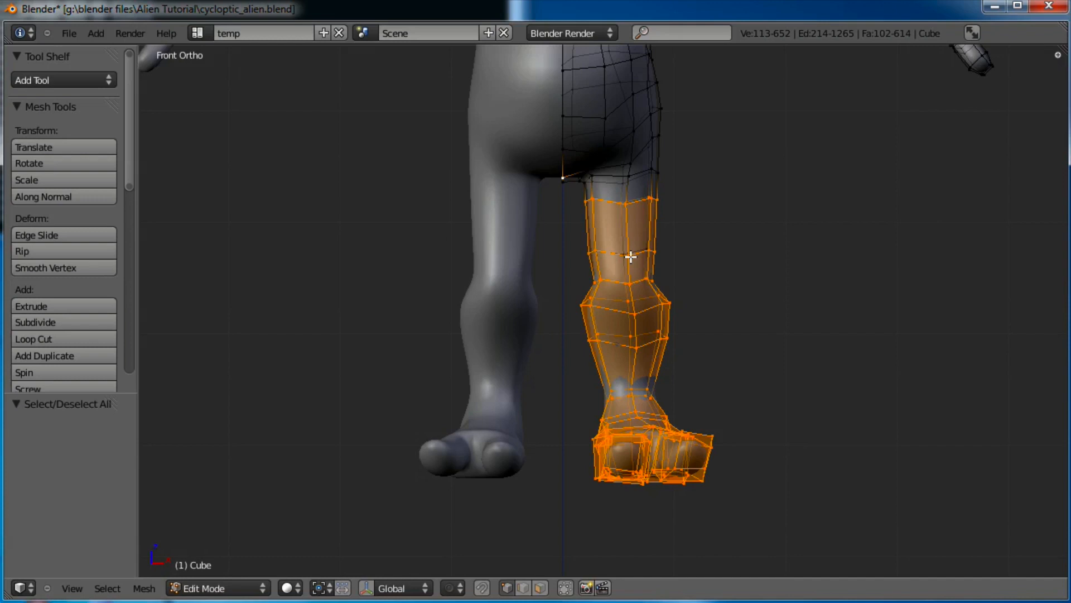
key("ctrl+Up")
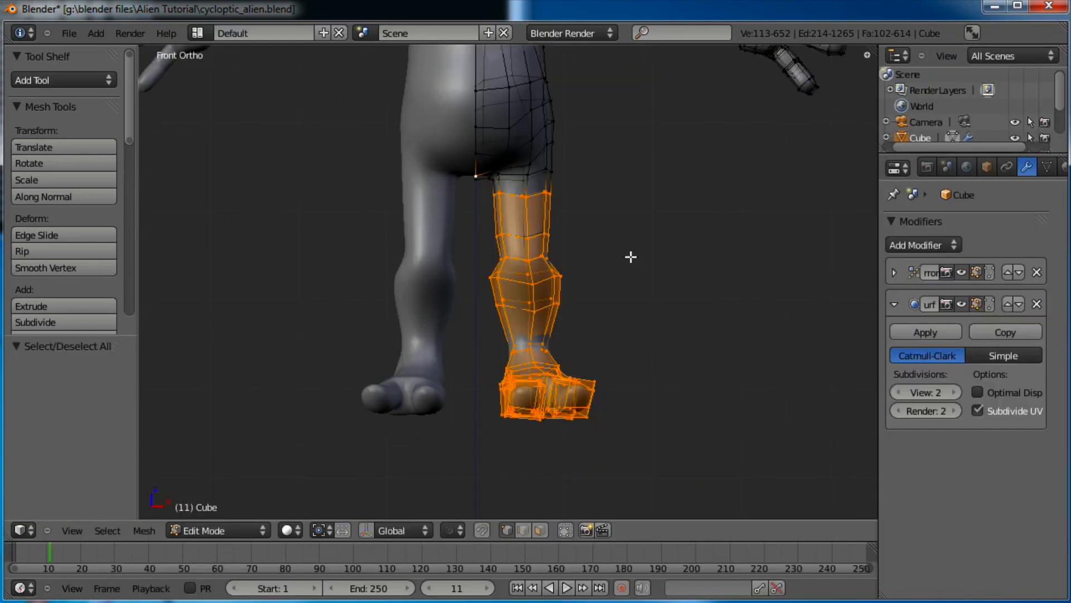
key("ctrl+Up")
key("ctrl+Up")
Rotate the selected leg -0.269 around Z and nudge it 0.0866 along X
key("b")
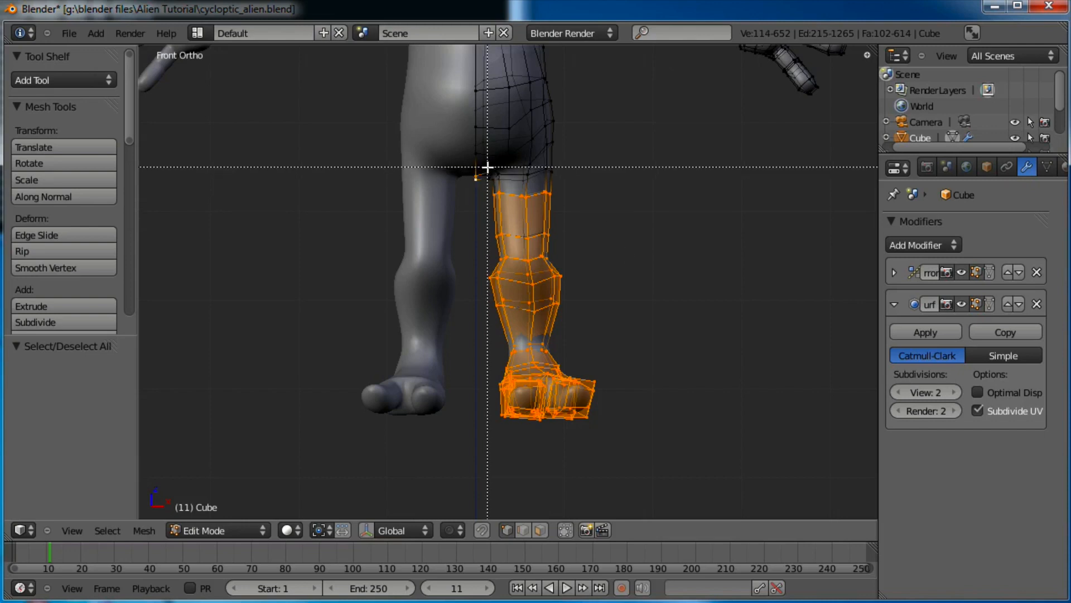
left_click_drag(484, 167, 458, 200)
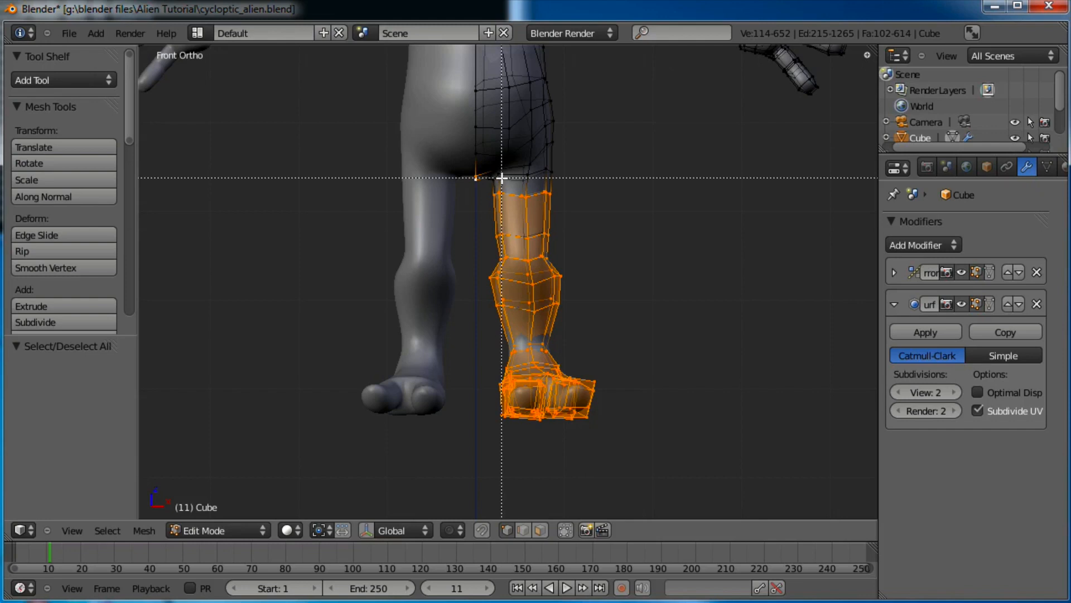
left_click_drag(496, 168, 472, 189)
scroll(549, 175, "up", 1)
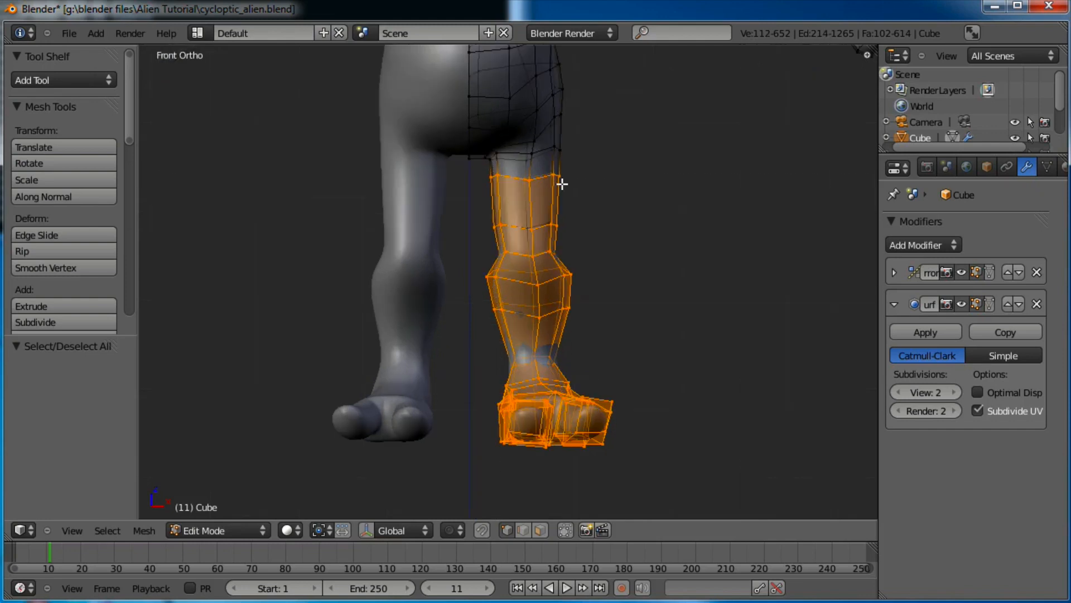
key("r")
key("z")
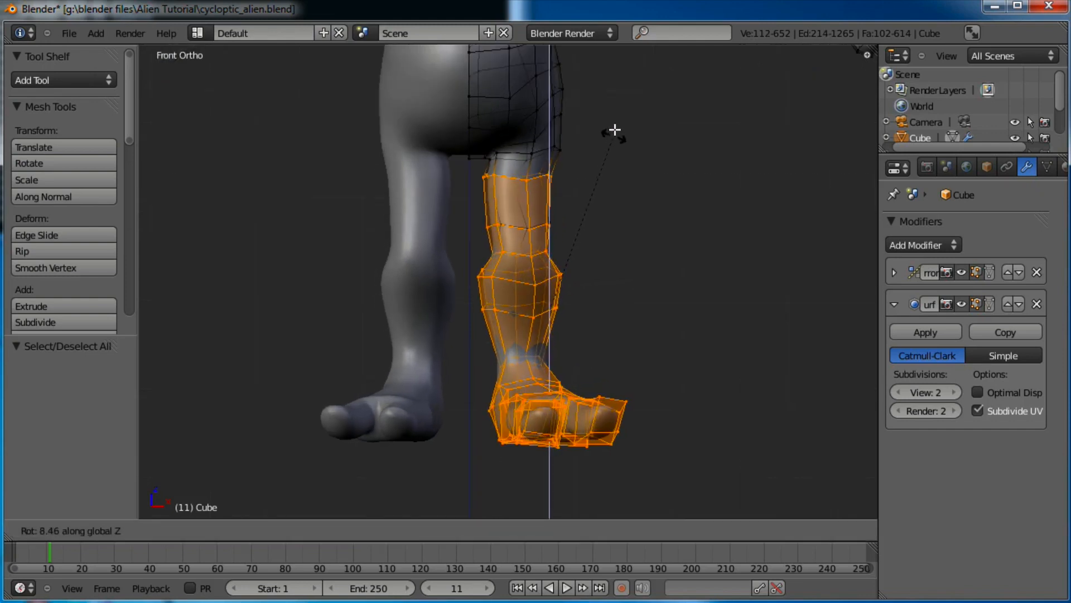
left_click(605, 74)
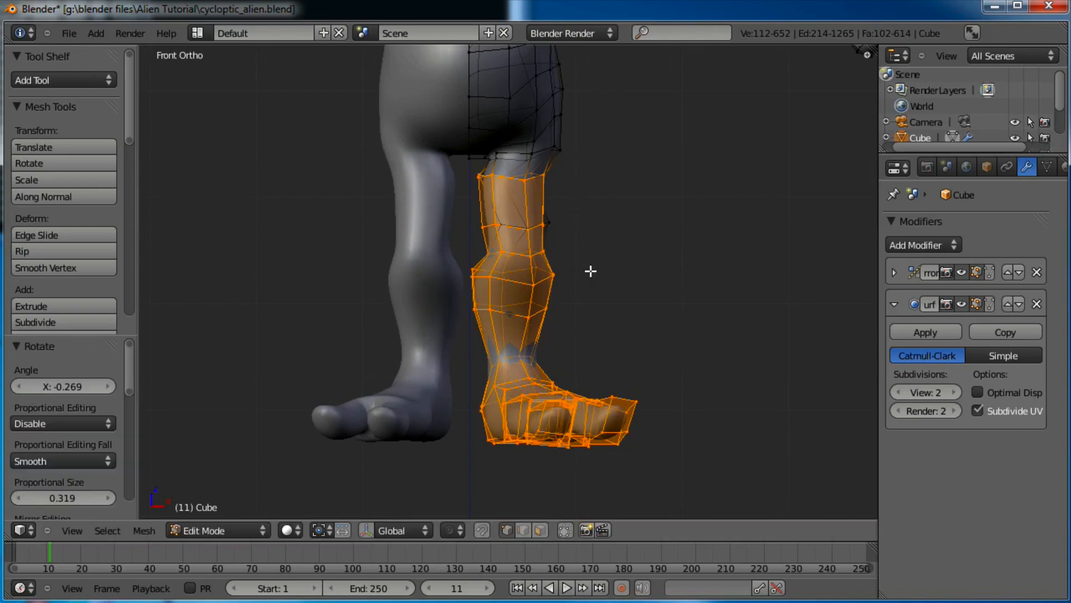
key("g")
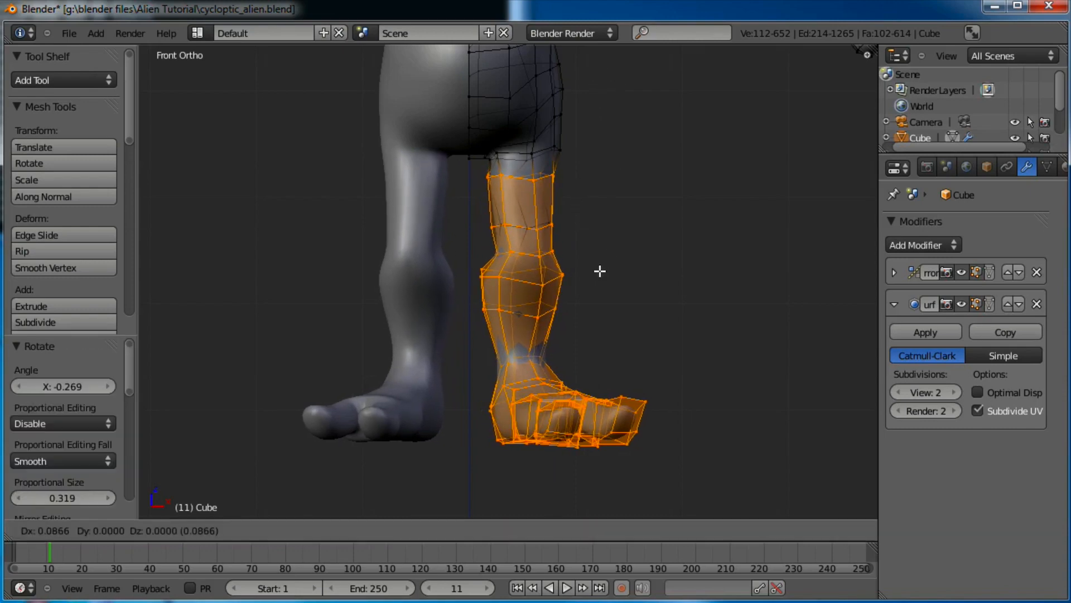
left_click(600, 270)
Return to Object Mode and view both smooth legs in Front Ortho
scroll(569, 244, "down", 4)
key("Tab")
middle_click_drag(491, 316, 660, 361)
key("KP_1")
scroll(661, 362, "up", 6)
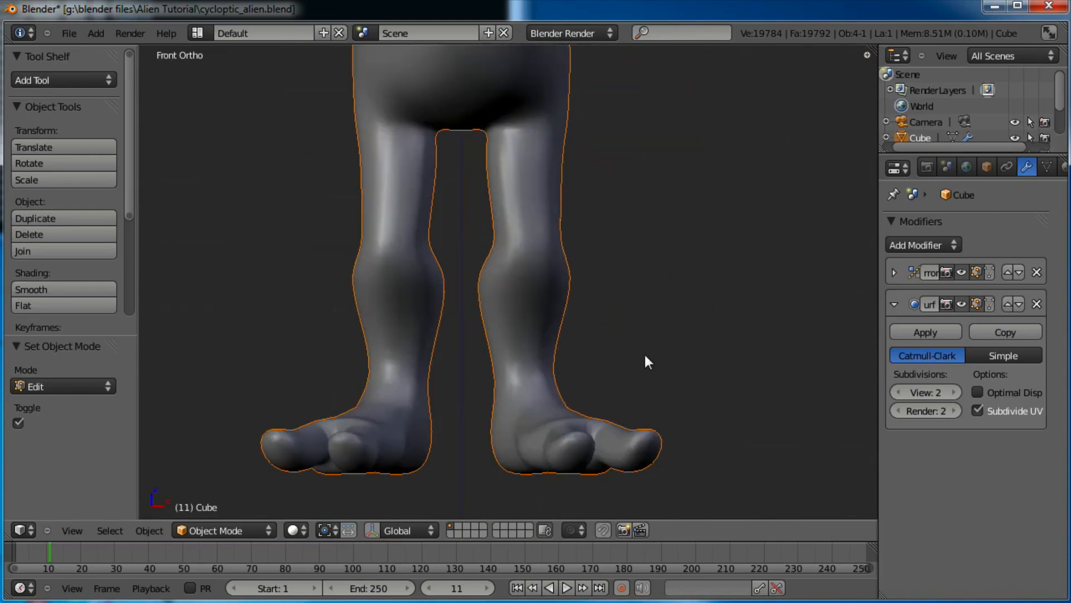
Scale down the knee, upper-leg and top-leg edge loops to narrow the leg
key("Tab")
middle_click_drag(615, 194, 598, 292, "shift")
right_click(591, 273, "alt")
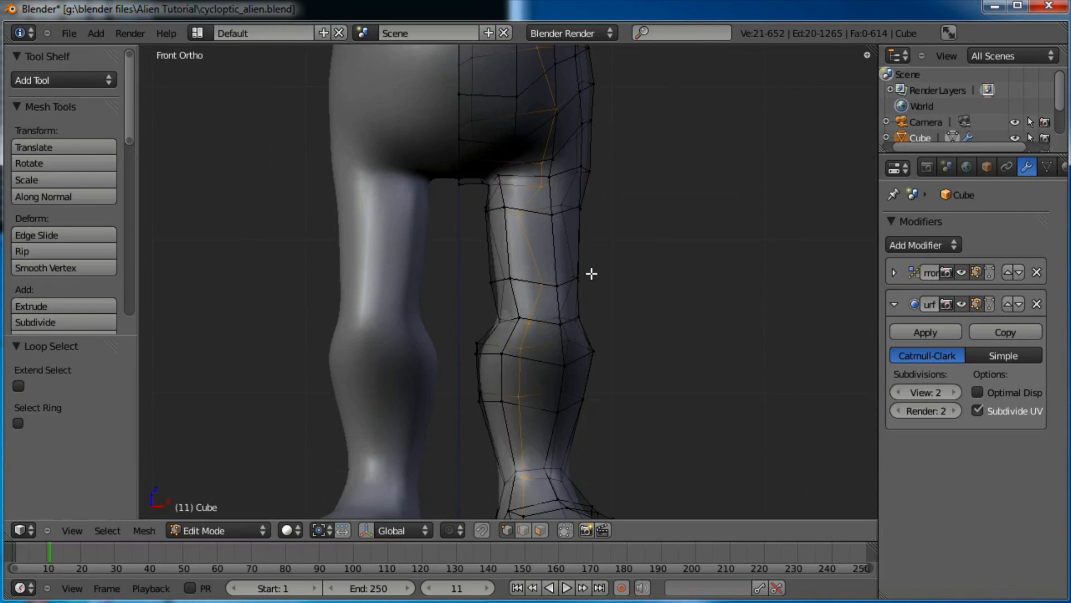
right_click(556, 282, "alt")
key("s")
left_click(627, 258)
right_click(536, 209, "alt")
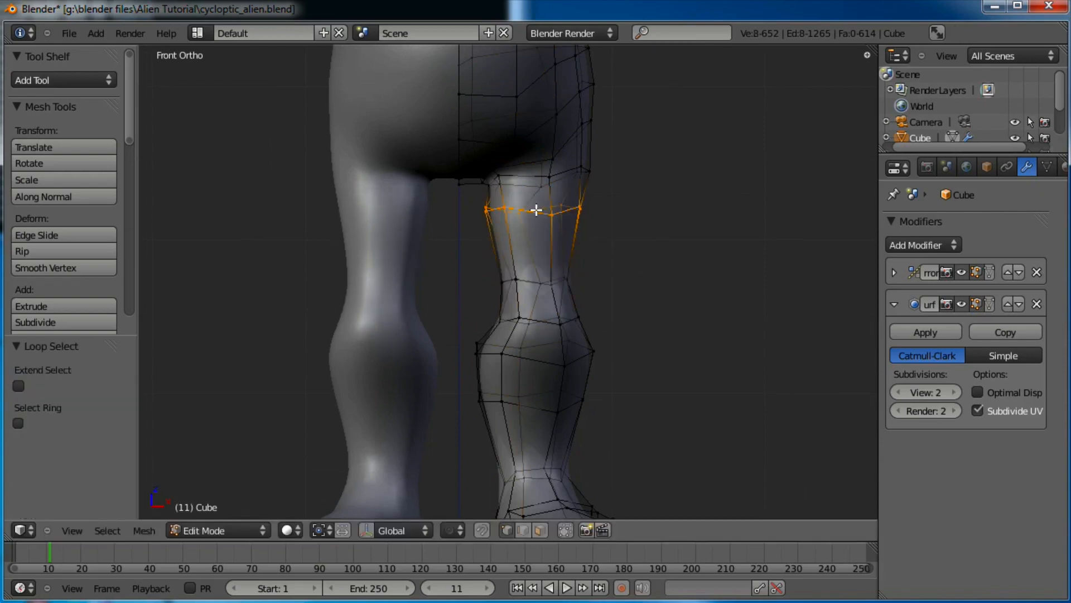
key("s")
left_click(617, 206)
right_click(531, 174, "alt")
key("s")
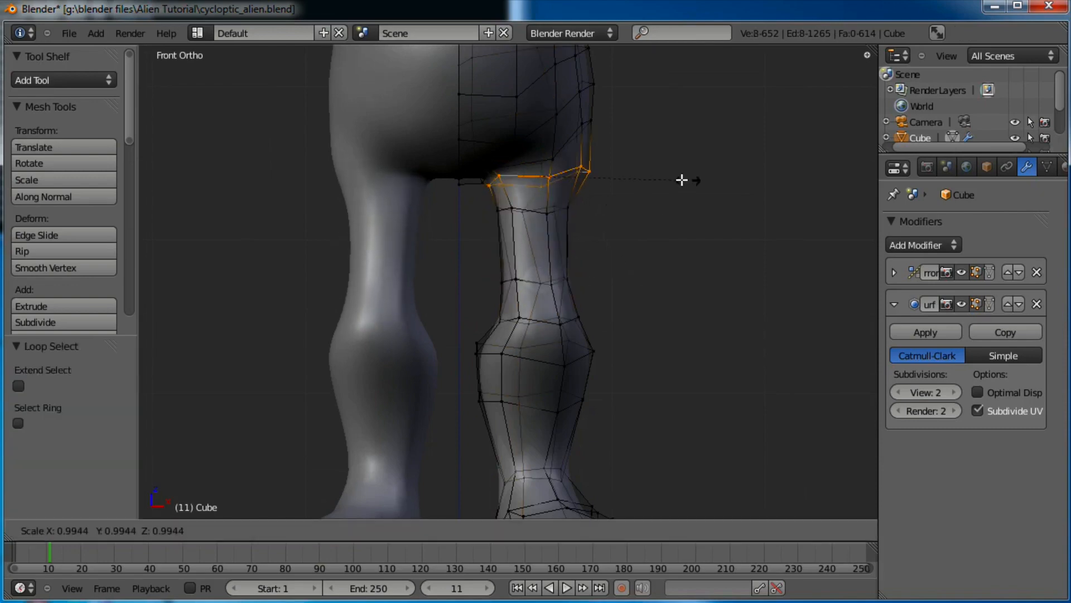
left_click(648, 179)
Nudge the top leg loop down-left and reposition the outer-thigh and leg-hip vertices
middle_click_drag(648, 179, 663, 262, "shift")
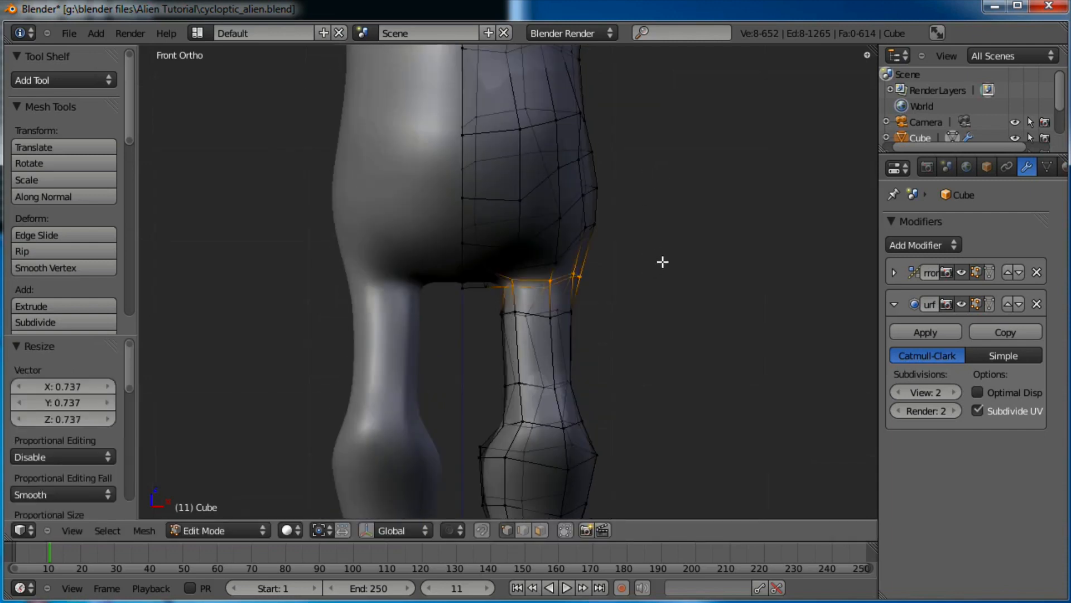
key("g")
left_click(629, 269)
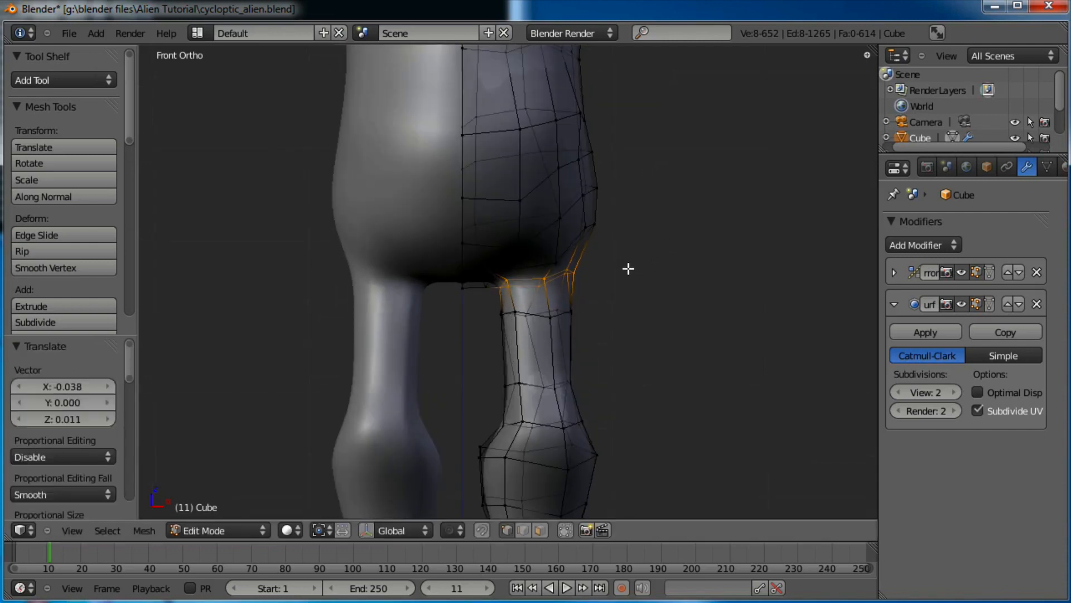
scroll(613, 305, "up", 1)
key("a")
key("b")
left_click_drag(625, 374, 552, 298)
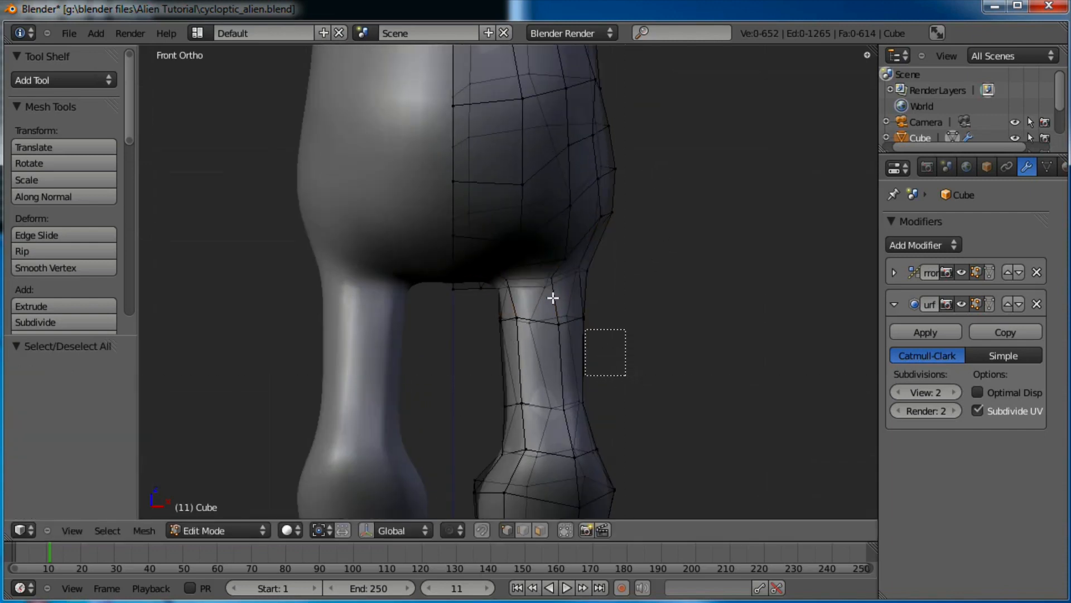
left_click_drag(501, 262, 449, 323)
scroll(567, 306, "up", 3)
key("b")
key("g")
left_click(464, 266)
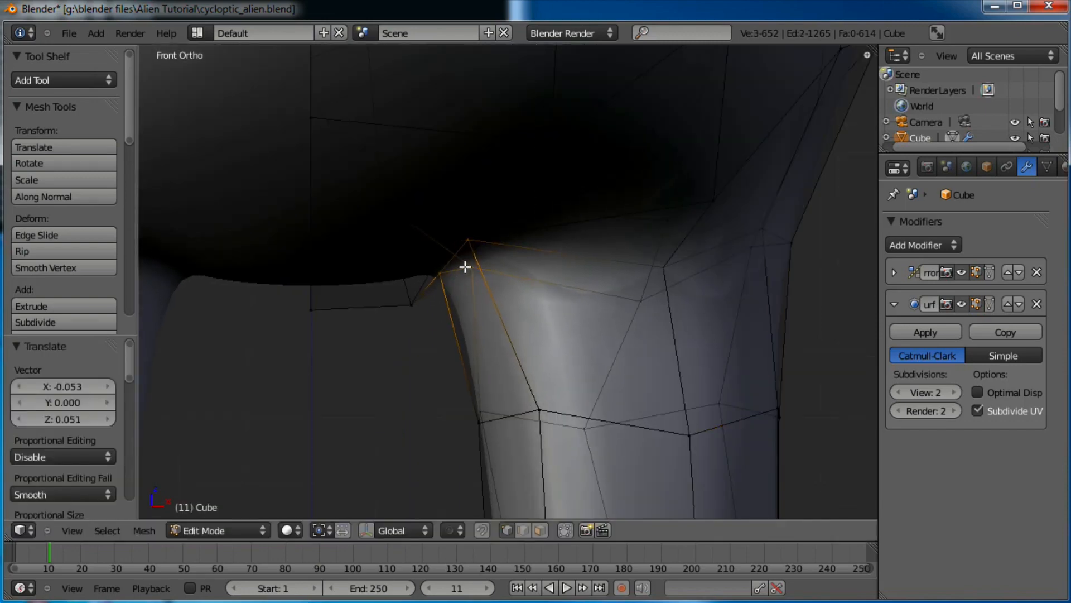
key("a")
key("g")
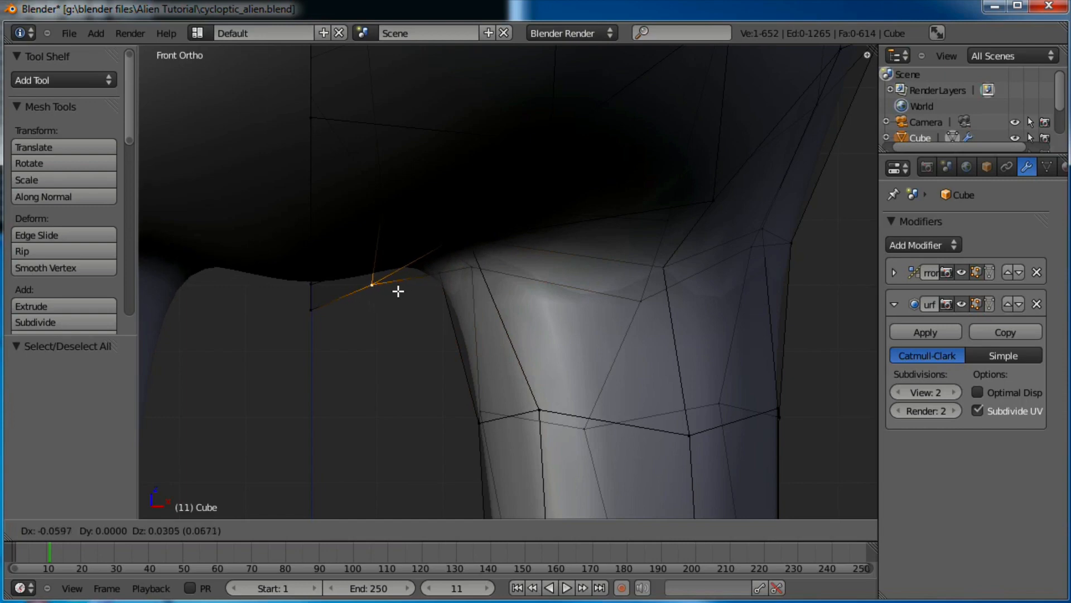
left_click(385, 290)
Move the crotch vertex up-left and shift the inner leg vertices slightly left
key("a")
key("b")
left_click_drag(504, 227, 446, 289)
key("g")
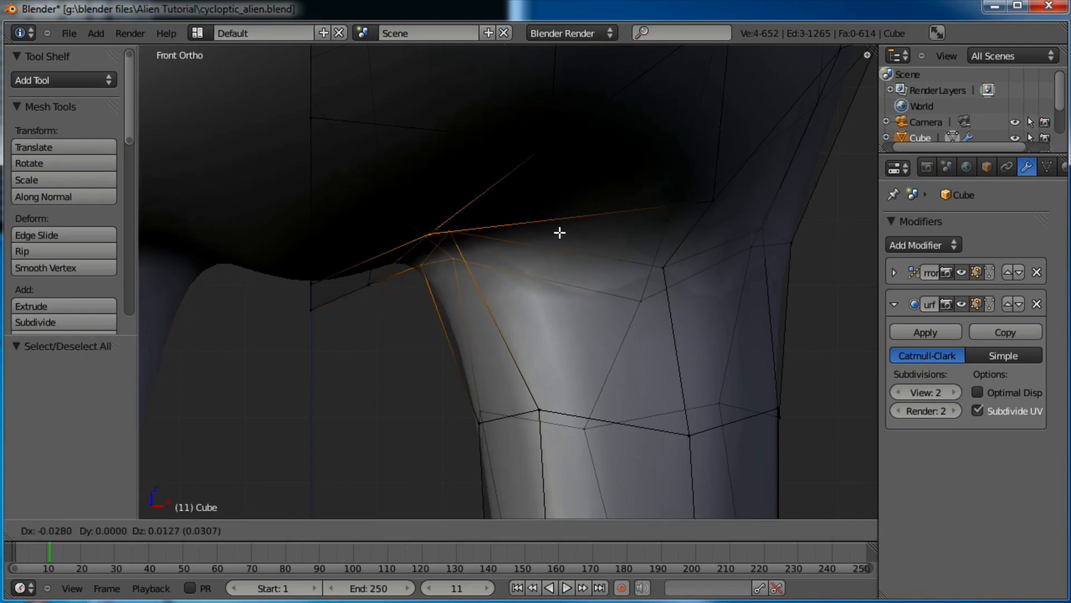
left_click(558, 233)
scroll(557, 242, "down", 3)
scroll(532, 308, "up", 1)
key("a")
key("b")
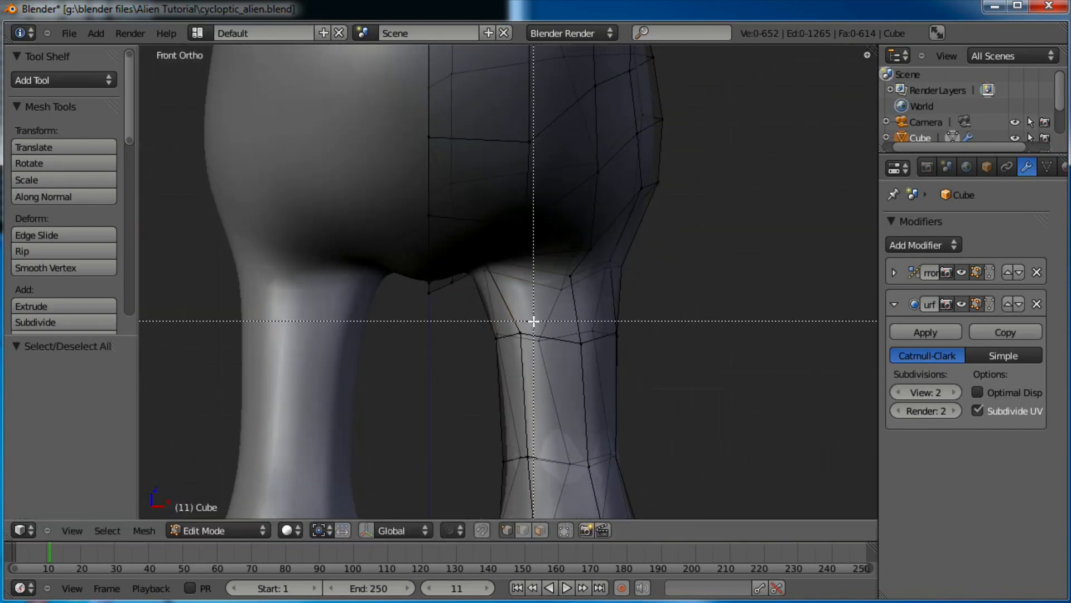
left_click_drag(486, 353, 486, 353)
key("g")
left_click(476, 354)
key("a")
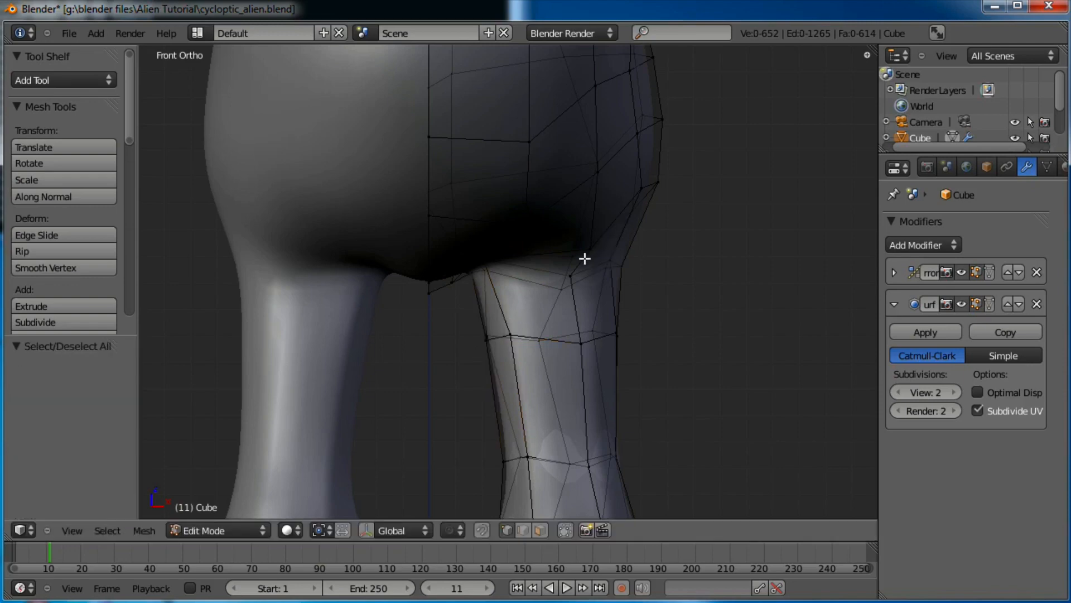
Raise a hip vertex and its neighbour to smooth the thigh-to-hip junction
key("g")
left_click(581, 256)
right_click(567, 290)
key("g")
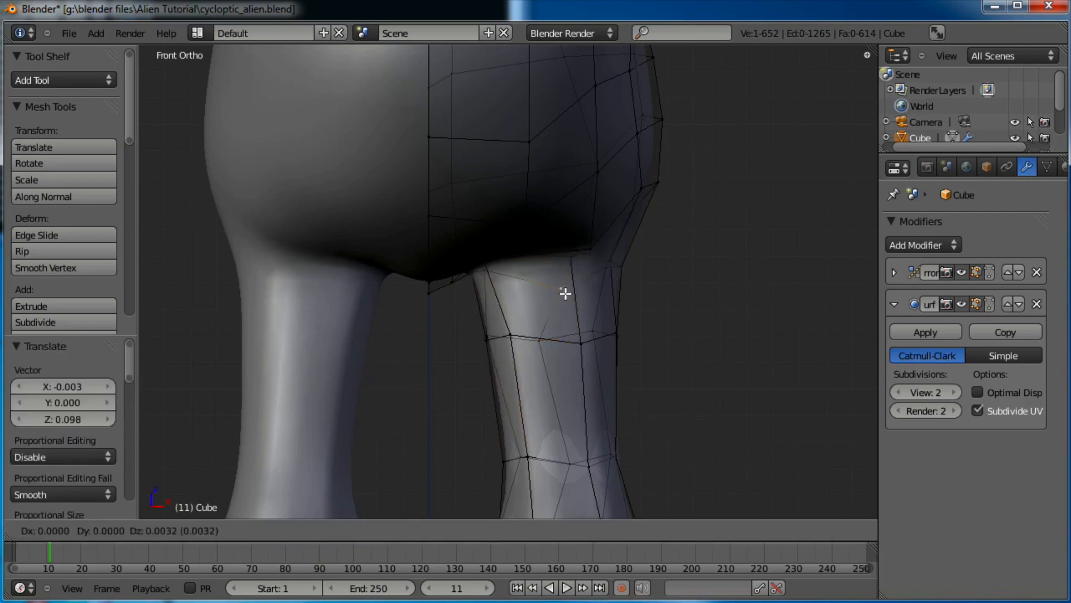
left_click(562, 279)
key("g")
left_click(597, 202)
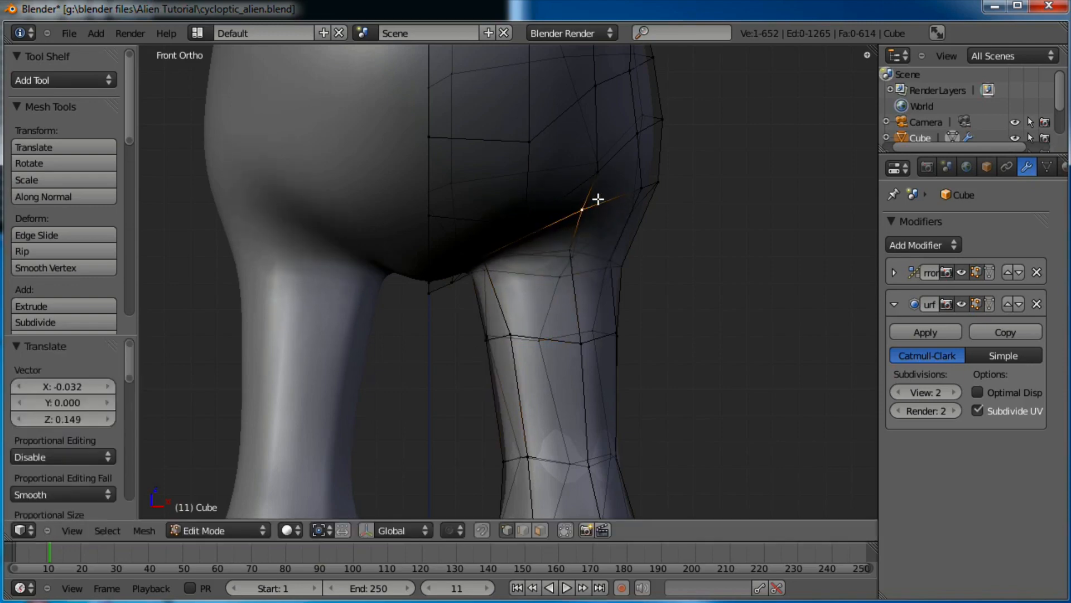
key("g")
left_click(595, 146)
key("g")
left_click(641, 171)
key("g")
left_click(641, 189)
Shift the vertices along the hip crease up and to the left
right_click(575, 214)
right_click(527, 222)
key("g")
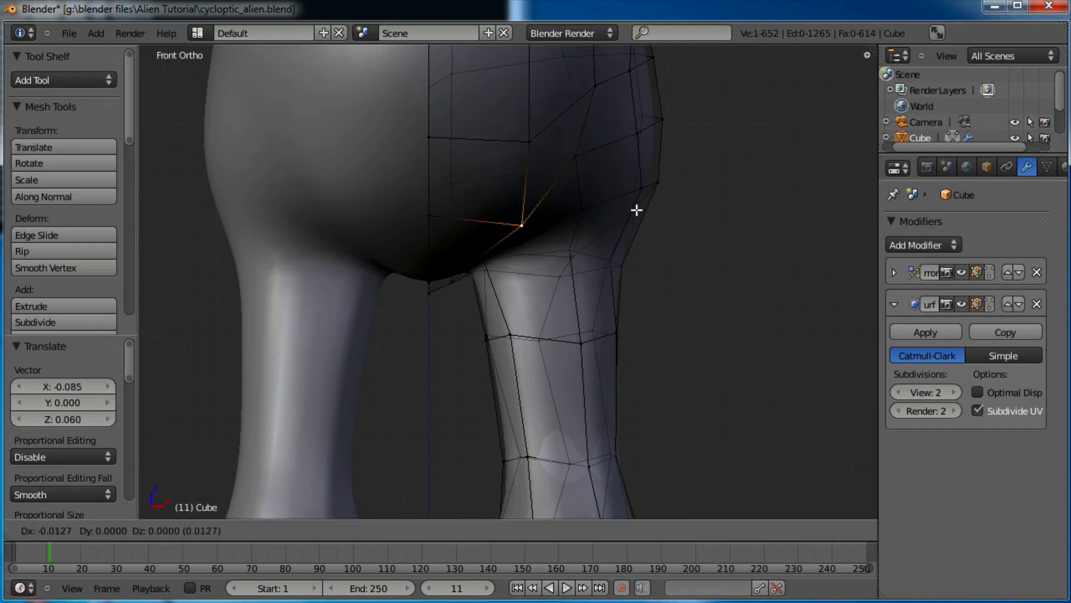
left_click(629, 204)
right_click(601, 207)
key("g")
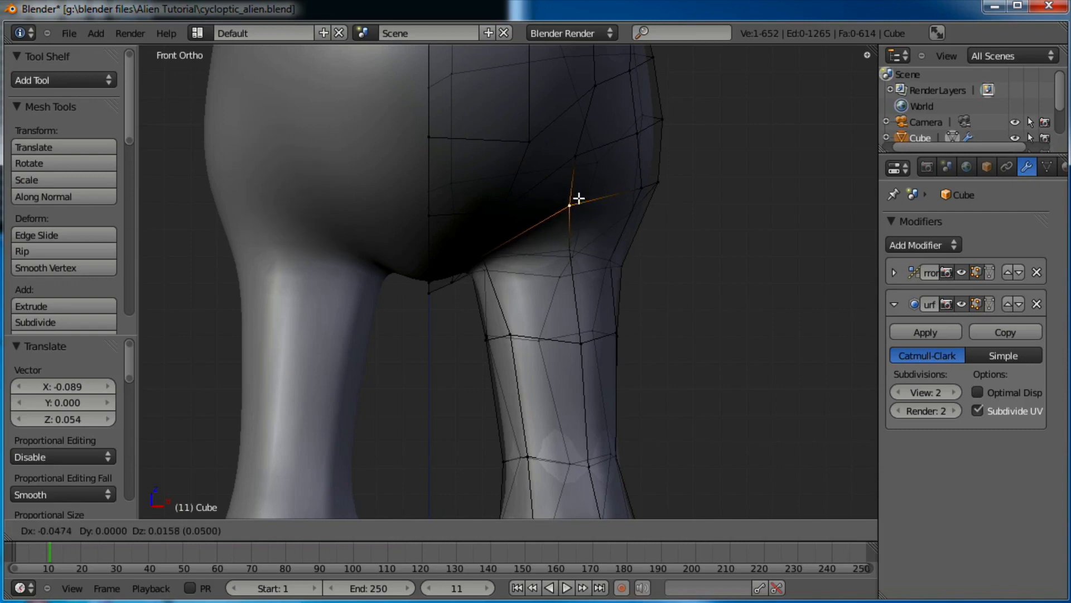
left_click(575, 237)
key("g")
left_click(571, 242)
Pull the outer hip vertices inward, then view the alien from behind in Object Mode
right_click(657, 191)
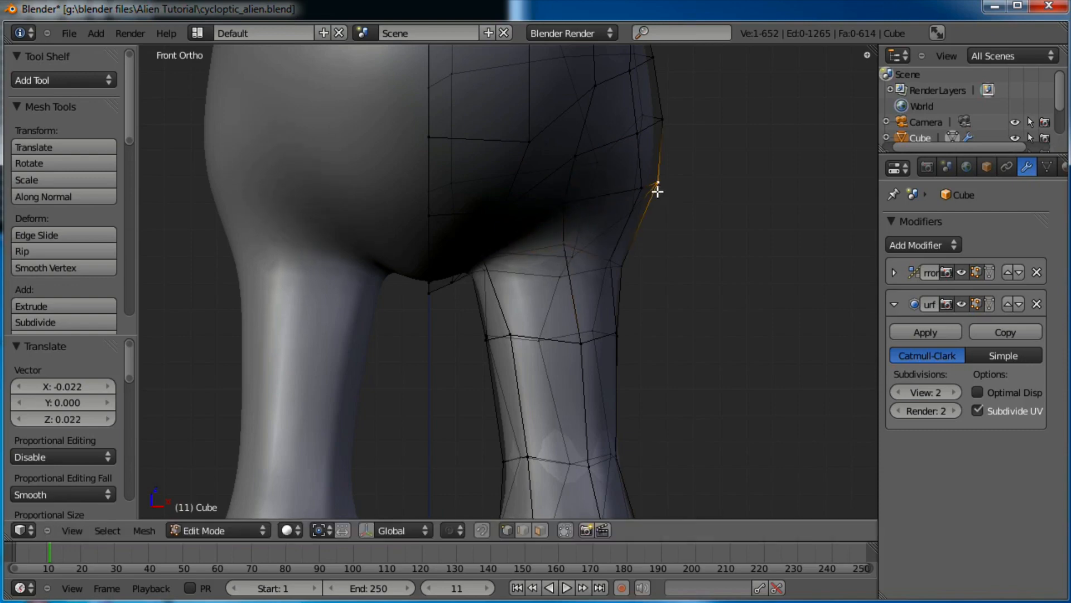
key("g")
left_click(672, 197)
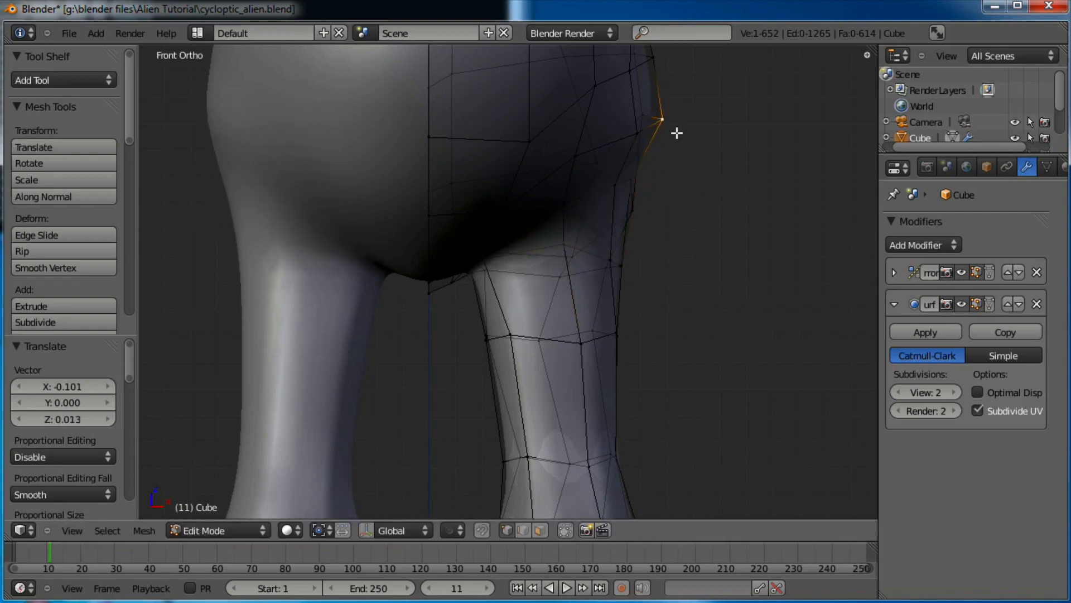
key("g")
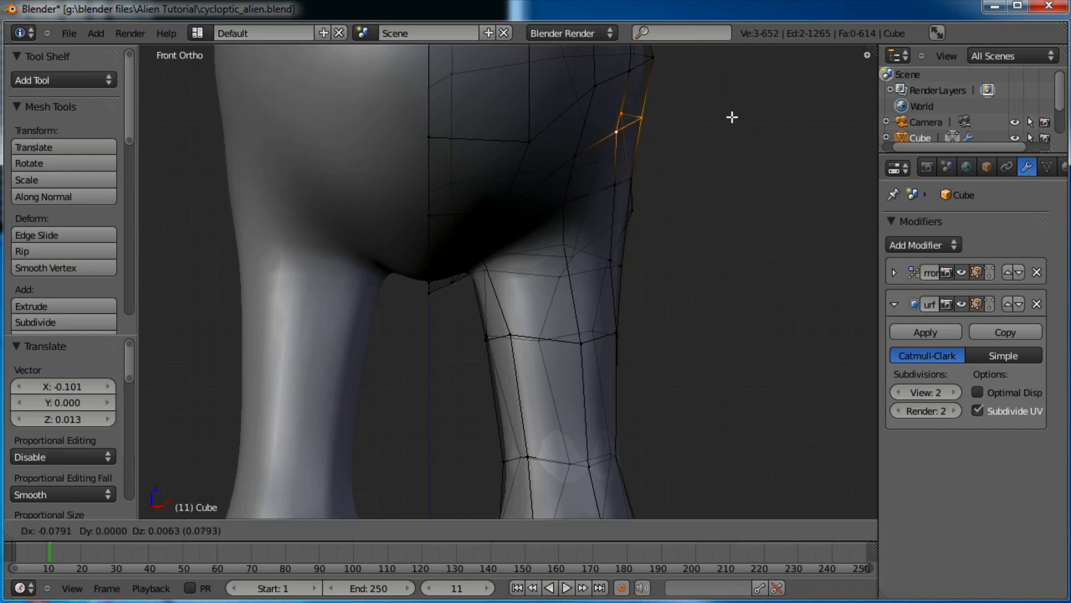
left_click(732, 117)
right_click(652, 221)
key("g")
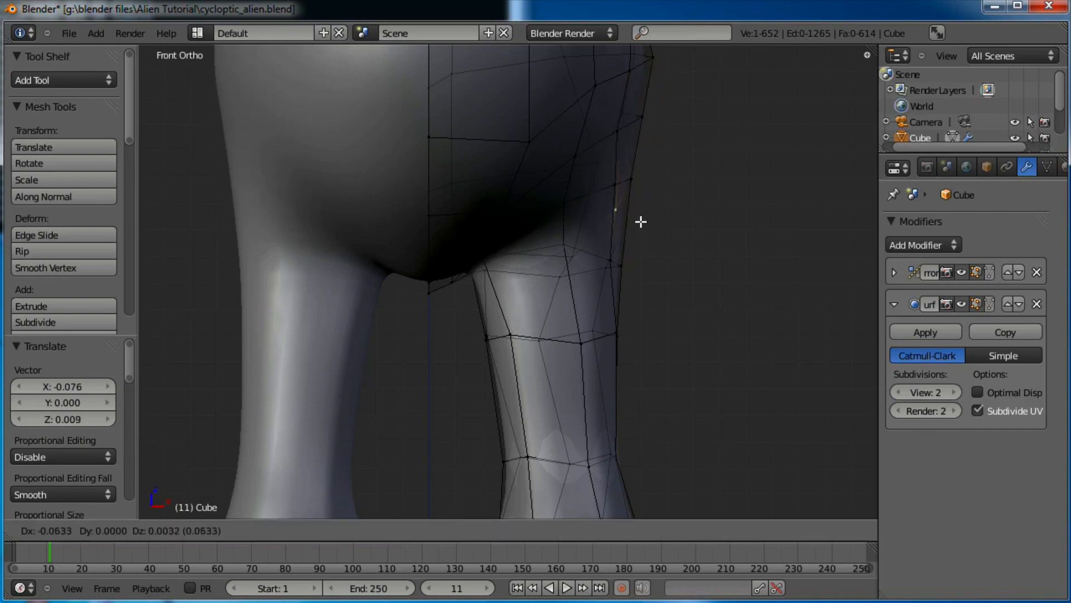
left_click(641, 221)
scroll(627, 251, "down", 6)
key("Tab")
middle_click_drag(570, 307, 636, 260)
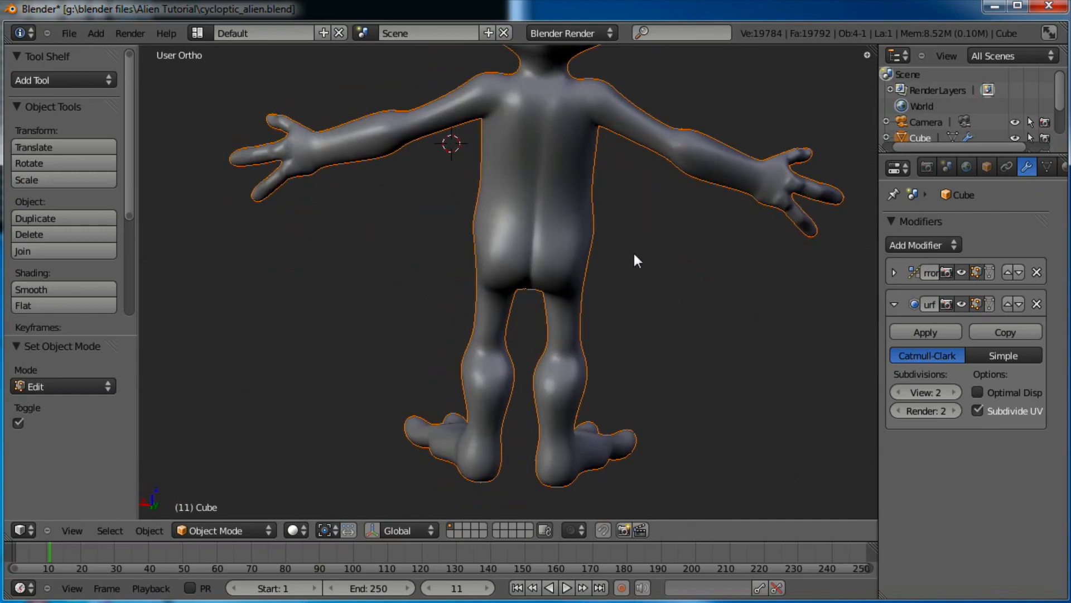
Add another hip vertex to the selection and move the selected hip vertices
scroll(635, 254, "up", 2)
middle_click_drag(606, 300, 617, 292)
middle_click_drag(583, 237, 574, 291, "shift")
scroll(574, 291, "up", 1)
key("Tab")
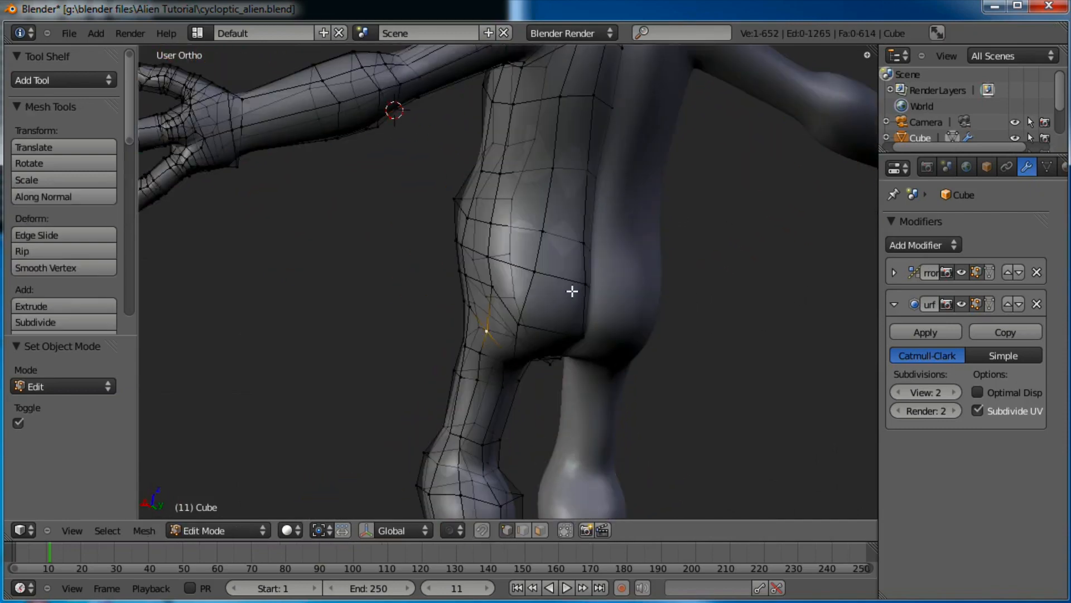
right_click(490, 252, "shift")
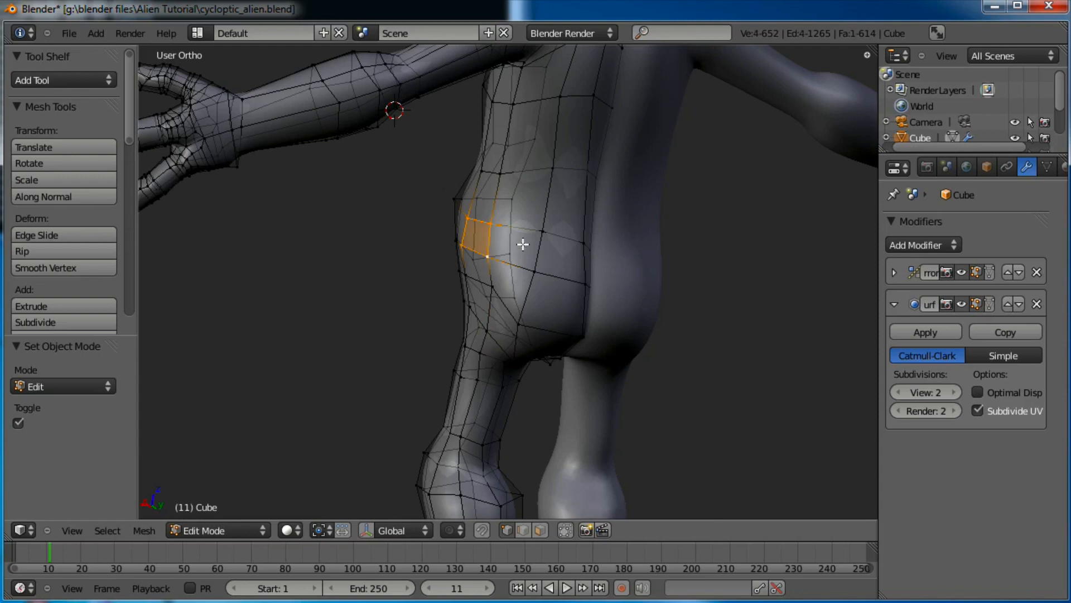
key("g")
left_click(534, 247)
Check the body from above and behind, then reposition the selected hip vertex
key("Tab")
scroll(660, 252, "down", 3)
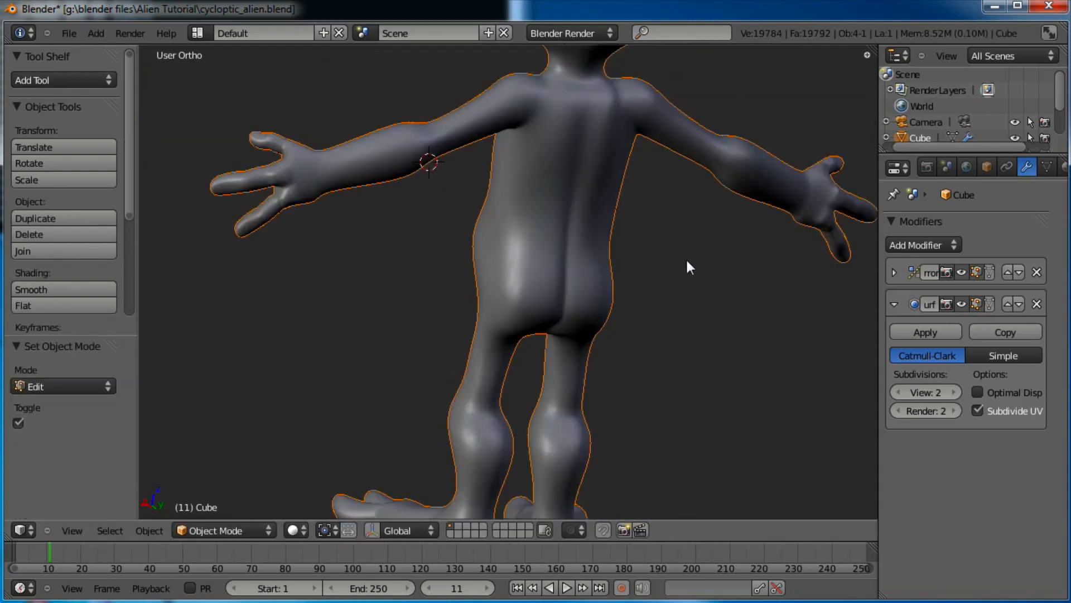
middle_click_drag(686, 256, 608, 405)
scroll(634, 280, "up", 2)
middle_click_drag(608, 404, 513, 252)
key("Tab")
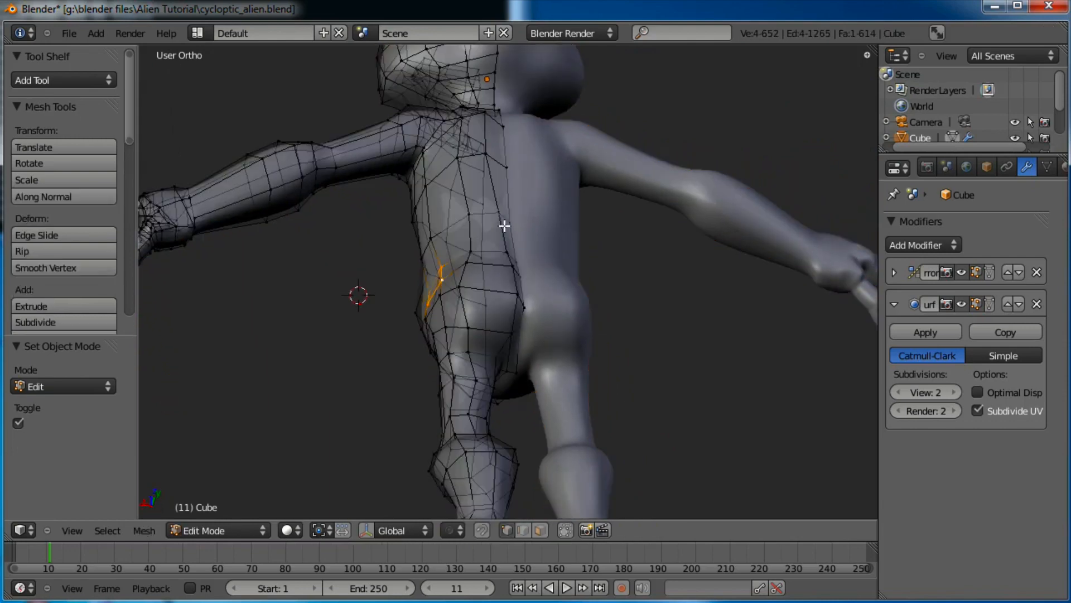
scroll(504, 225, "up", 2)
middle_click_drag(586, 266, 481, 222)
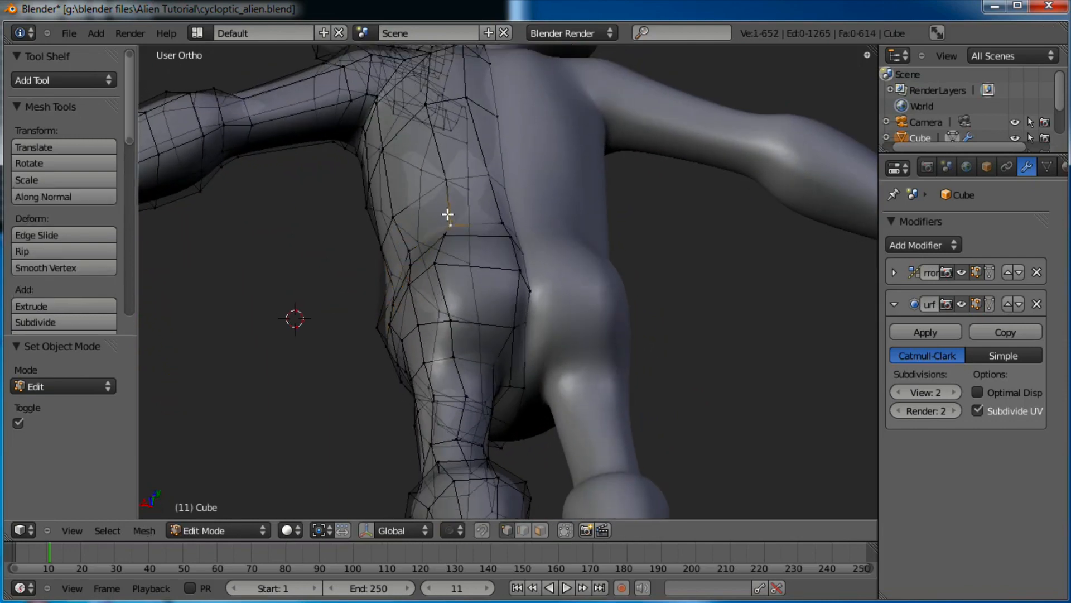
key("g")
left_click(459, 212)
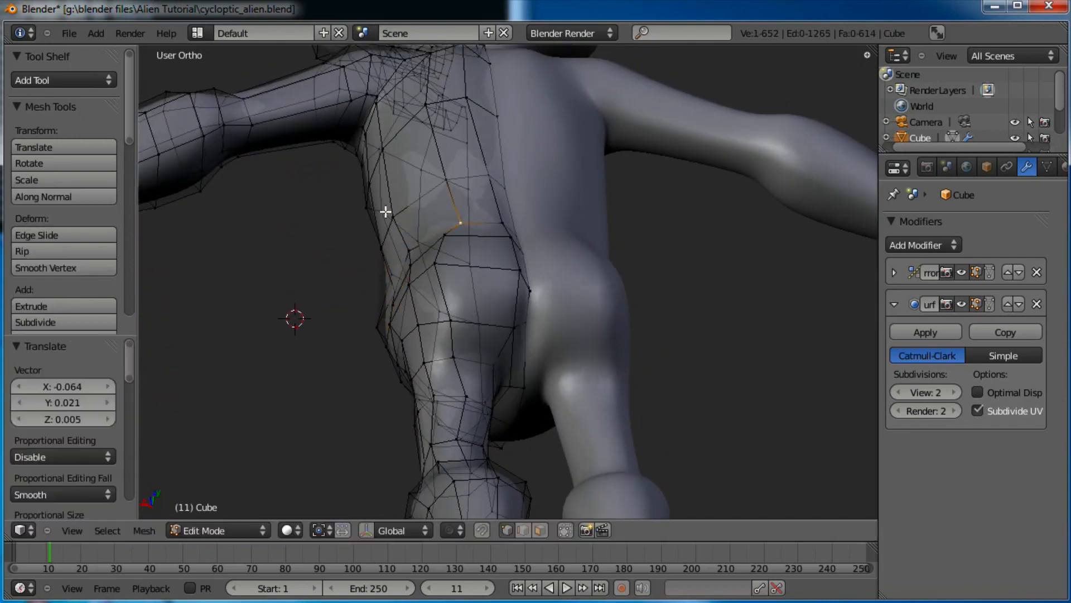
key("g")
left_click(446, 210)
Adjust neighbouring back vertices and move two selected vertices to smooth the lower back
right_click(449, 186)
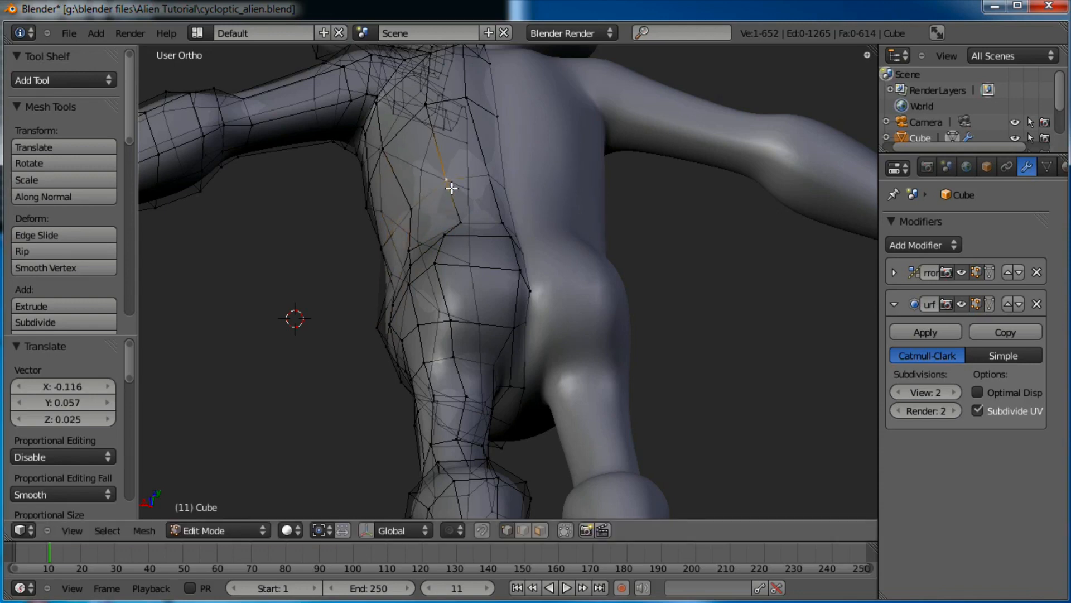
key("g")
left_click(457, 190)
key("g")
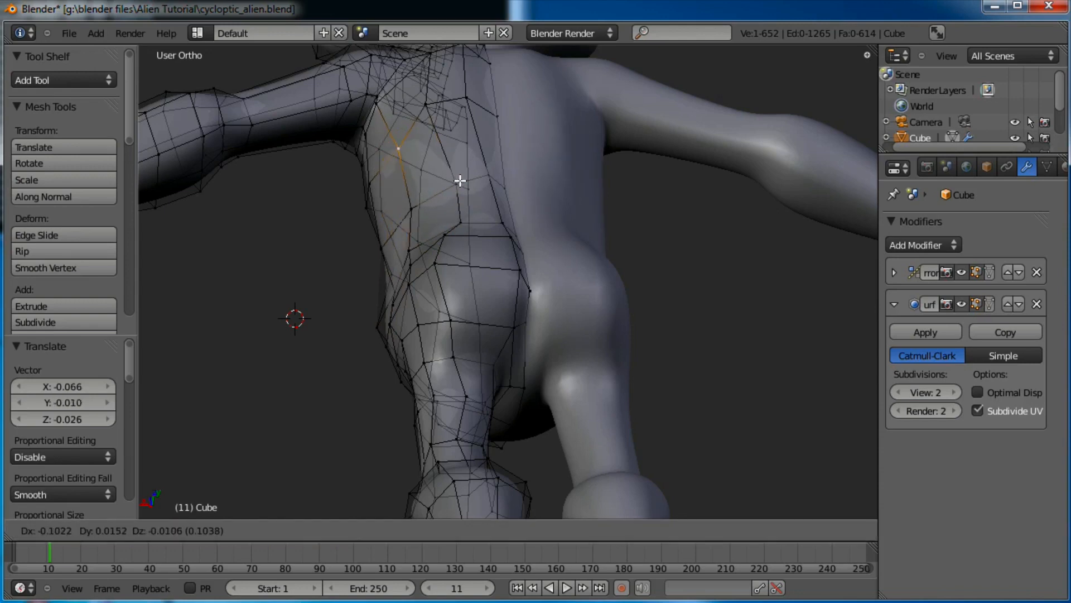
left_click(461, 179)
key("g")
left_click(461, 116)
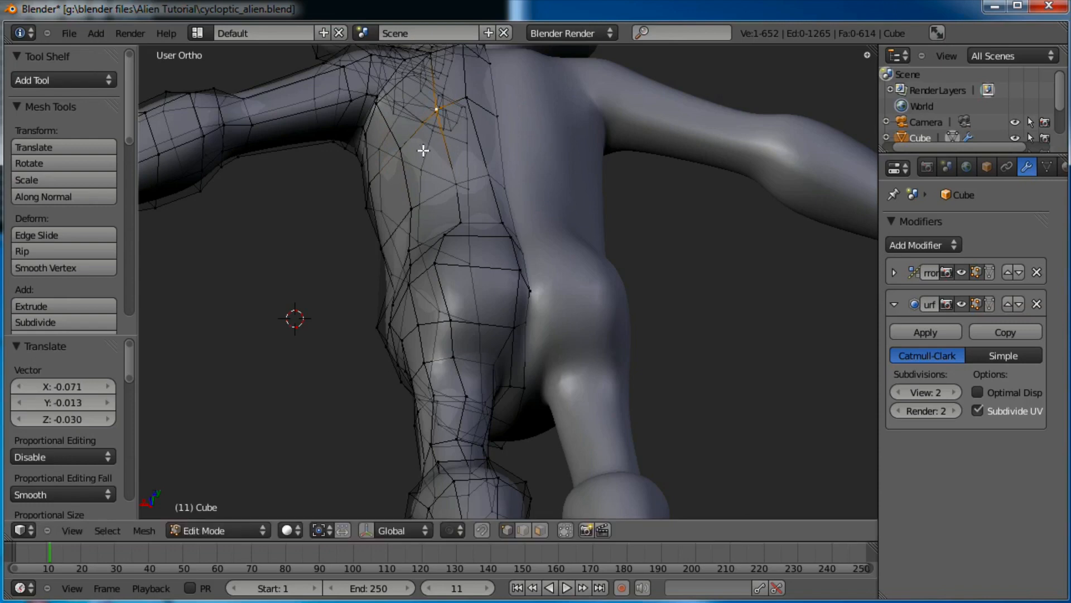
key("g")
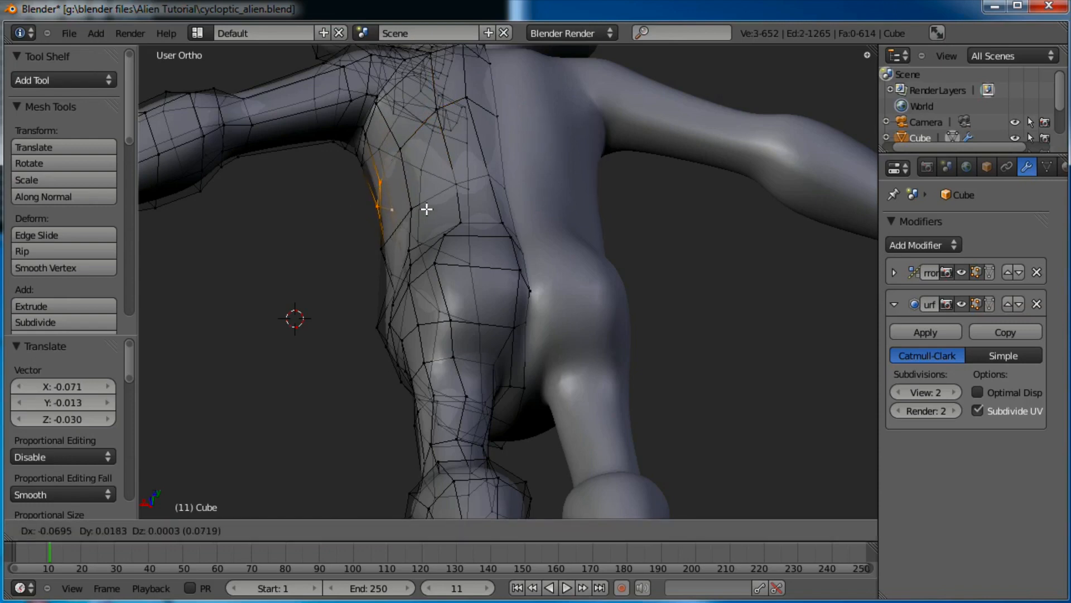
left_click(427, 208)
Review the result in Object Mode, snap to front view, and re-enter Edit Mode
key("Tab")
scroll(429, 208, "down", 4)
middle_click_drag(512, 158, 529, 359)
scroll(599, 323, "down", 4)
middle_click_drag(464, 352, 556, 355)
key("KP_1")
key("Tab")
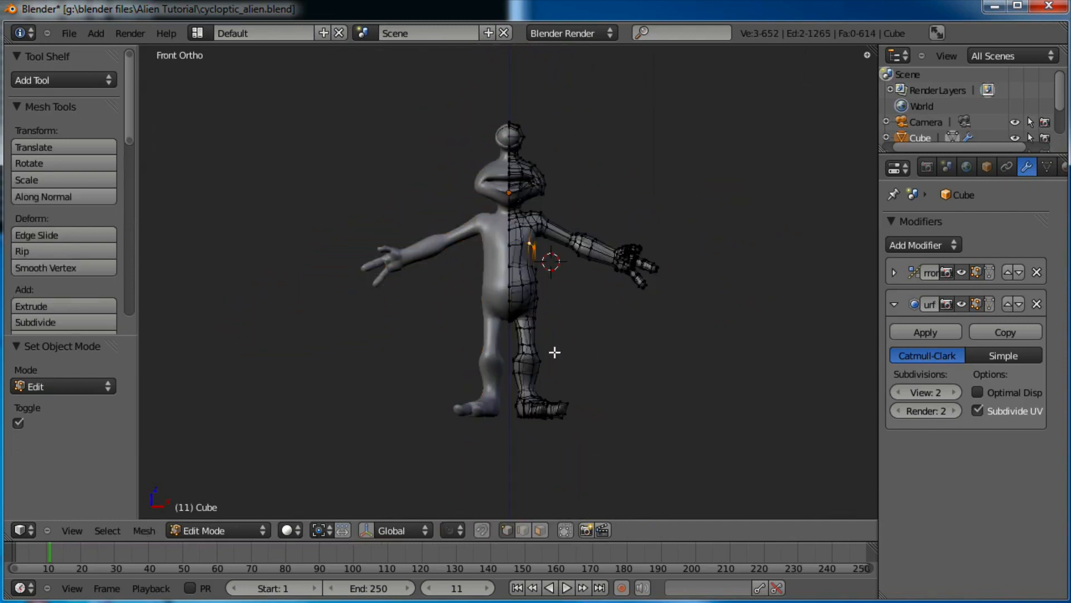
Box-select the whole hand and scale it up to about 1.287
scroll(555, 352, "up", 5)
middle_click_drag(674, 257, 441, 276, "shift")
key("a")
key("b")
left_click_drag(679, 195, 527, 333)
key("s")
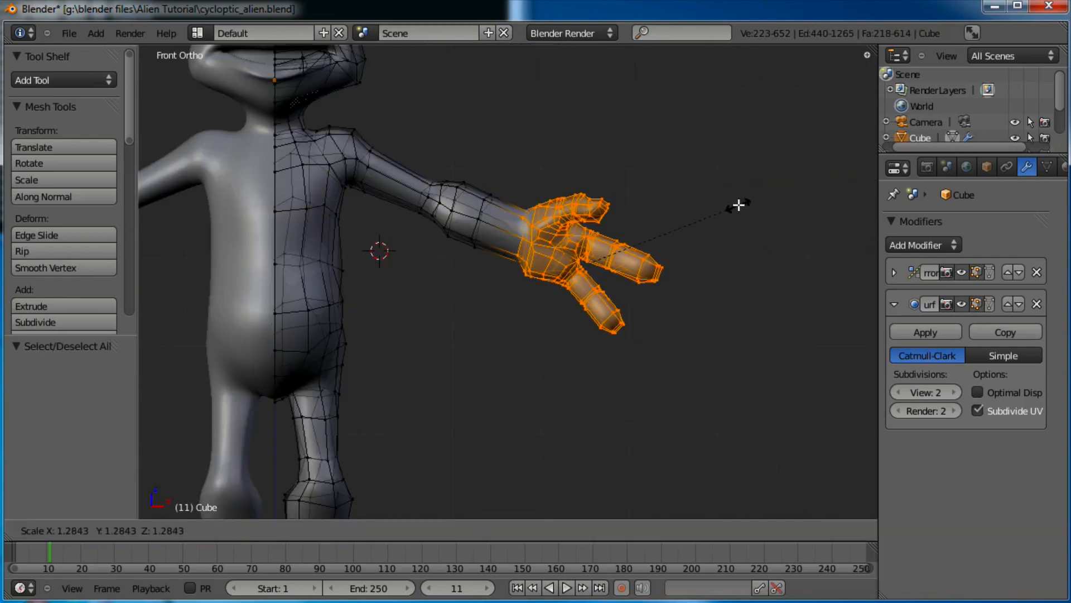
left_click(736, 206)
Tilt the enlarged hand slightly and return to Object Mode
scroll(605, 263, "down", 4)
middle_click_drag(605, 263, 645, 257, "shift")
key("r")
key("r")
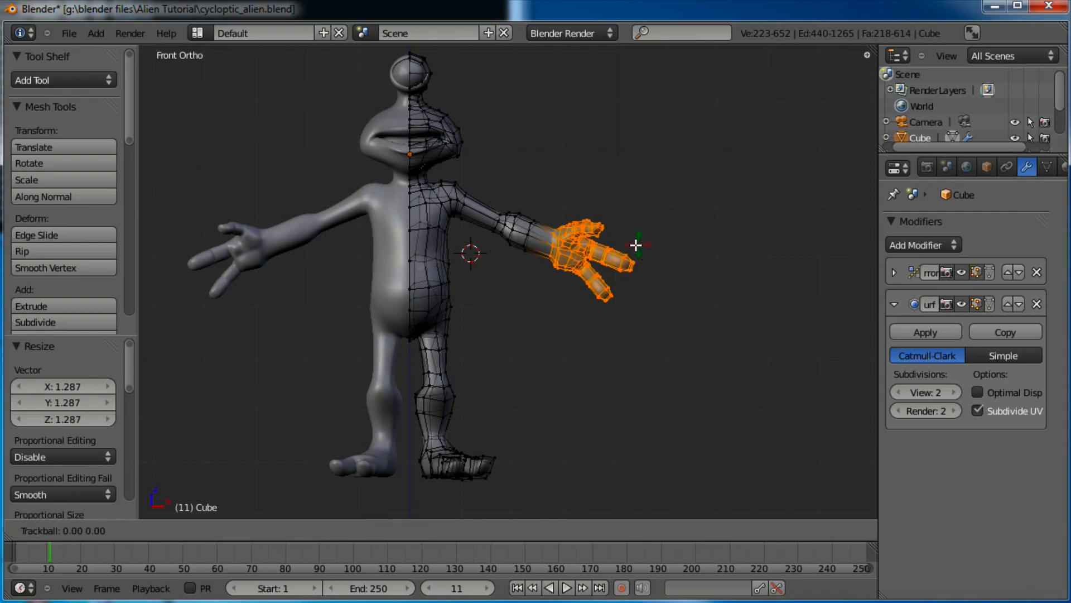
key("Escape")
key("Tab")
Save the file over the existing version and orbit to view the alien from below
middle_click_drag(540, 299, 471, 380)
key("ctrl+s")
left_click(672, 359)
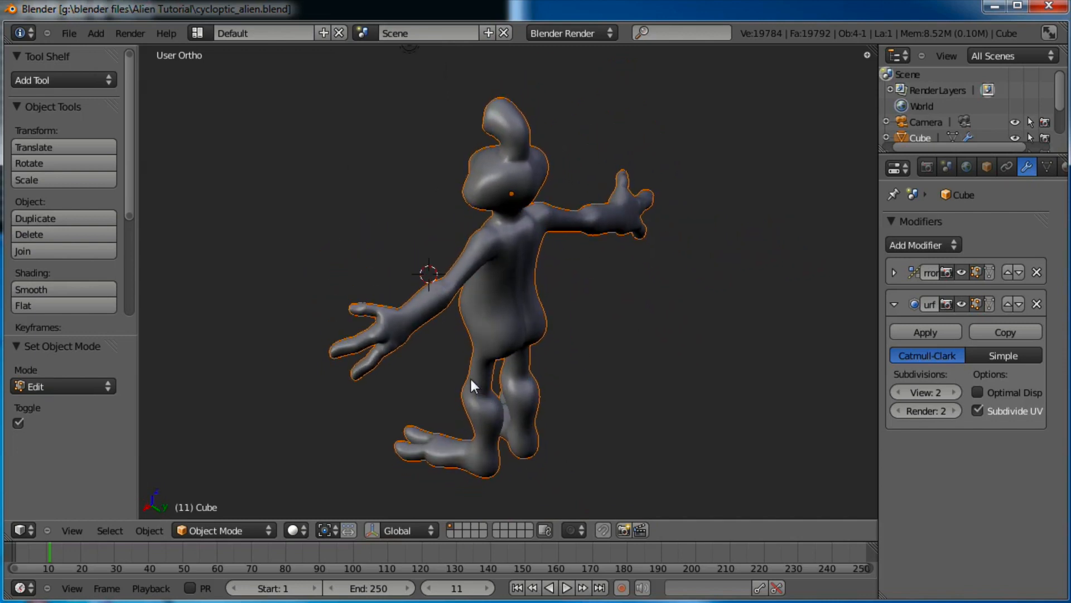
scroll(516, 334, "up", 4)
middle_click_drag(548, 257, 591, 285)
In Edit Mode, select two wrist edge loops and shift them to a new position
key("Tab")
scroll(580, 327, "up", 2)
key("a")
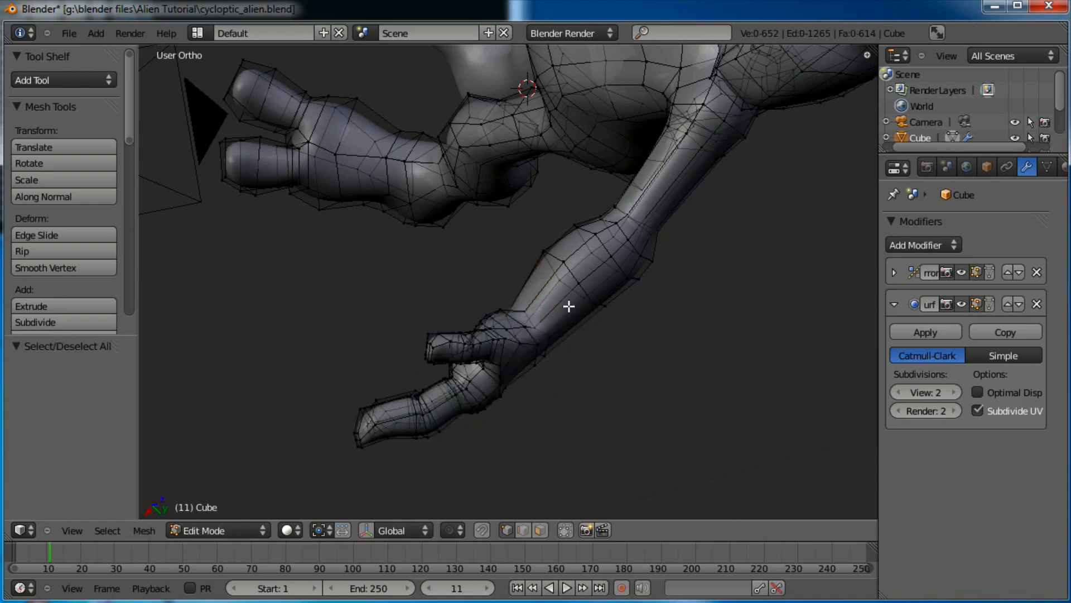
scroll(536, 357, "up", 2)
left_click_drag(520, 370, 528, 361)
key("b")
right_click(529, 354)
right_click(526, 351, "alt+shift")
right_click(549, 342, "alt+shift")
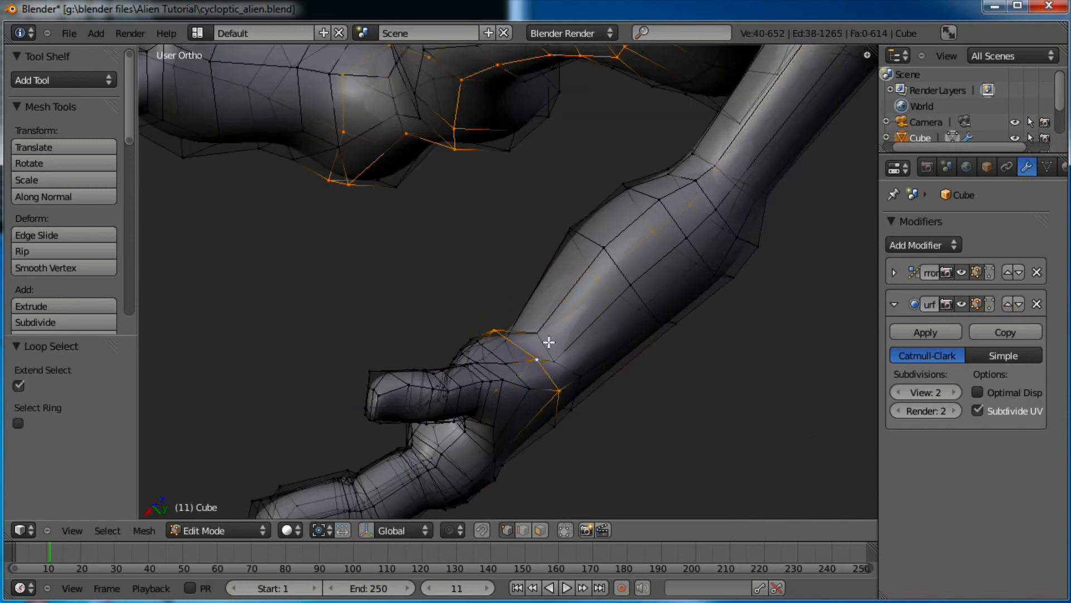
key("ctrl+z")
right_click(566, 363, "alt+shift")
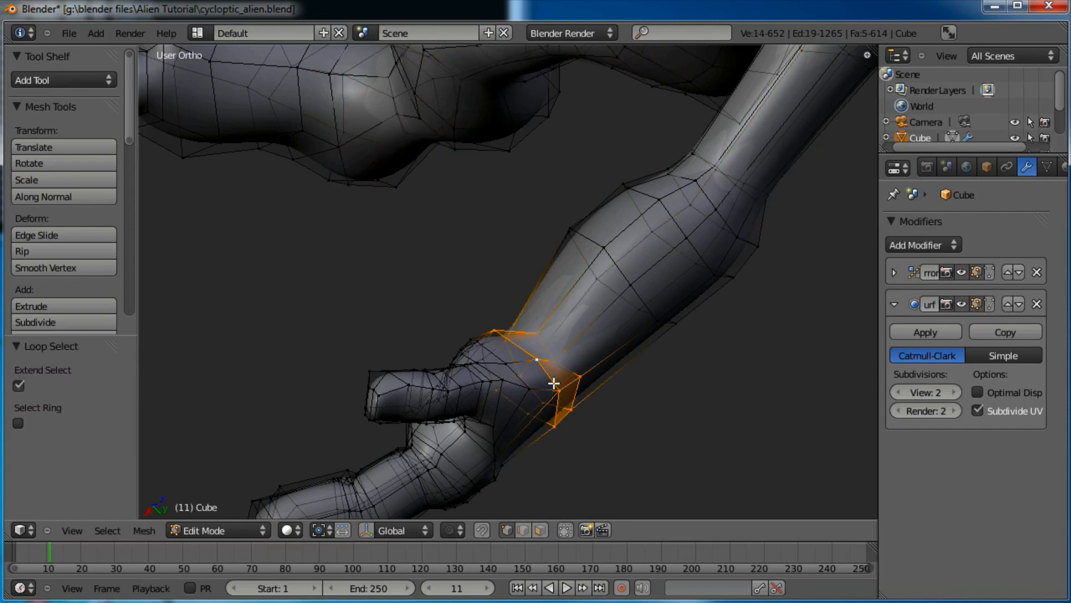
key("g")
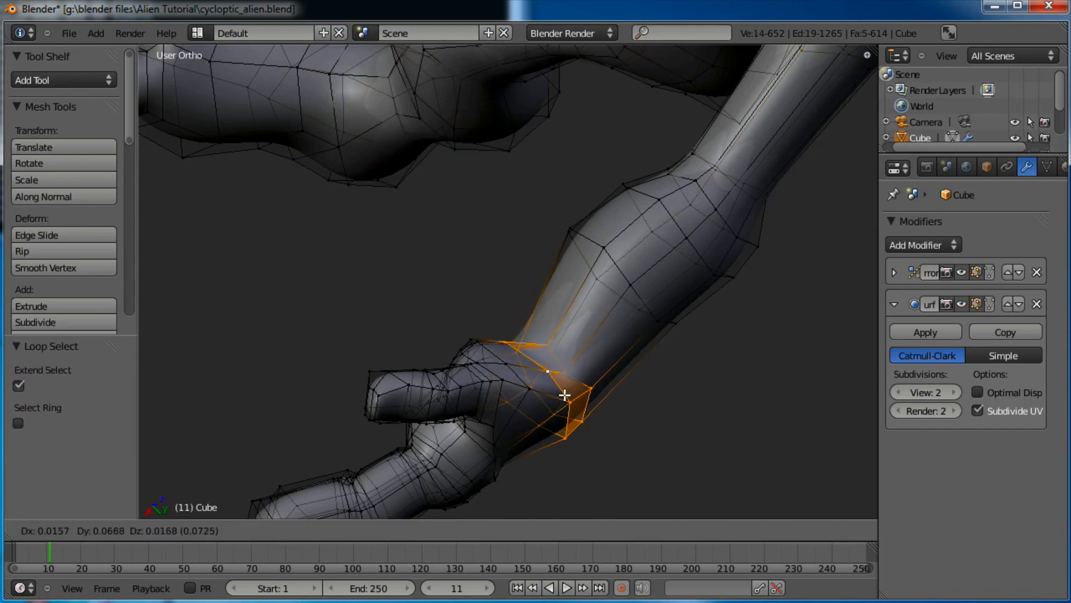
left_click(566, 396)
scroll(577, 375, "down", 3)
Check the wrist in Object Mode, then flatten the selected wrist loop vertically with S Z
key("Tab")
middle_click_drag(577, 374, 555, 382)
scroll(524, 416, "up", 3)
key("Tab")
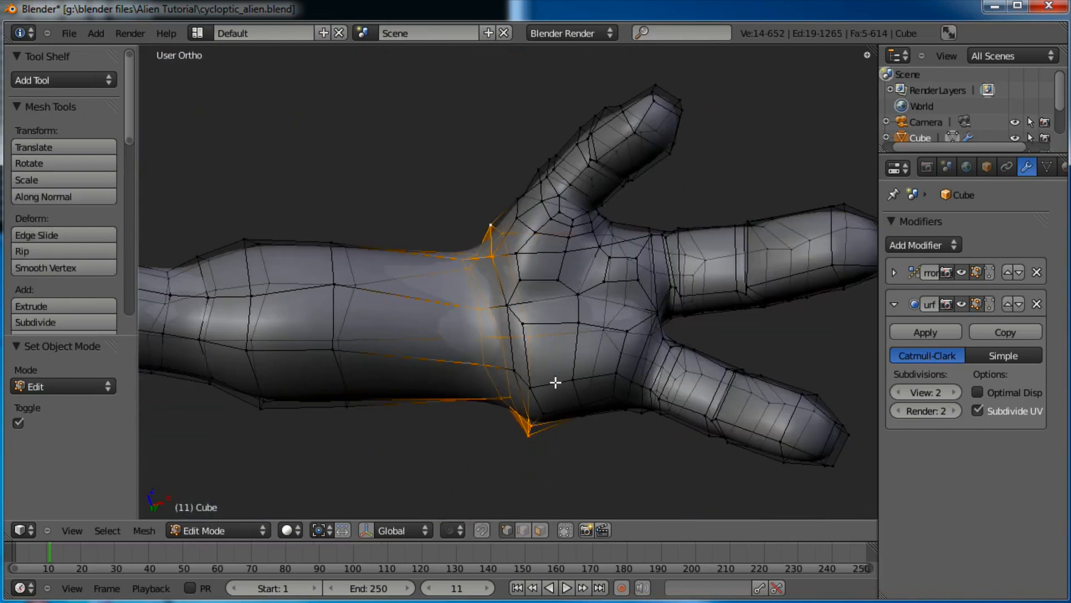
key("s")
key("z")
left_click(559, 353)
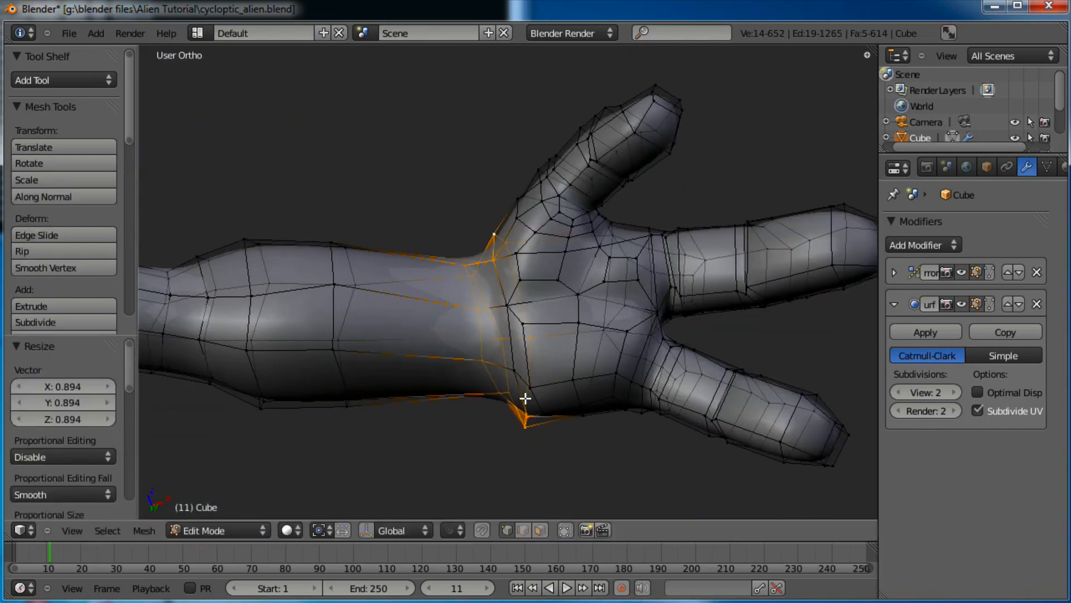
Nudge vertices under the palm, about -0.033, 0, 0.011, then review the whole alien in Object Mode
key("a")
right_click(517, 433)
key("g")
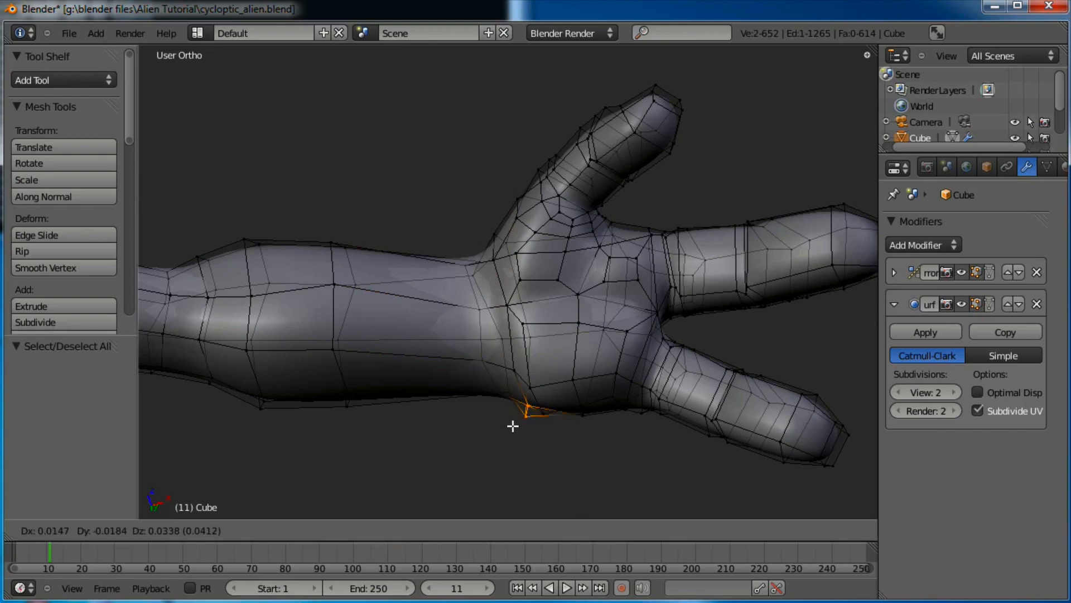
left_click(513, 425)
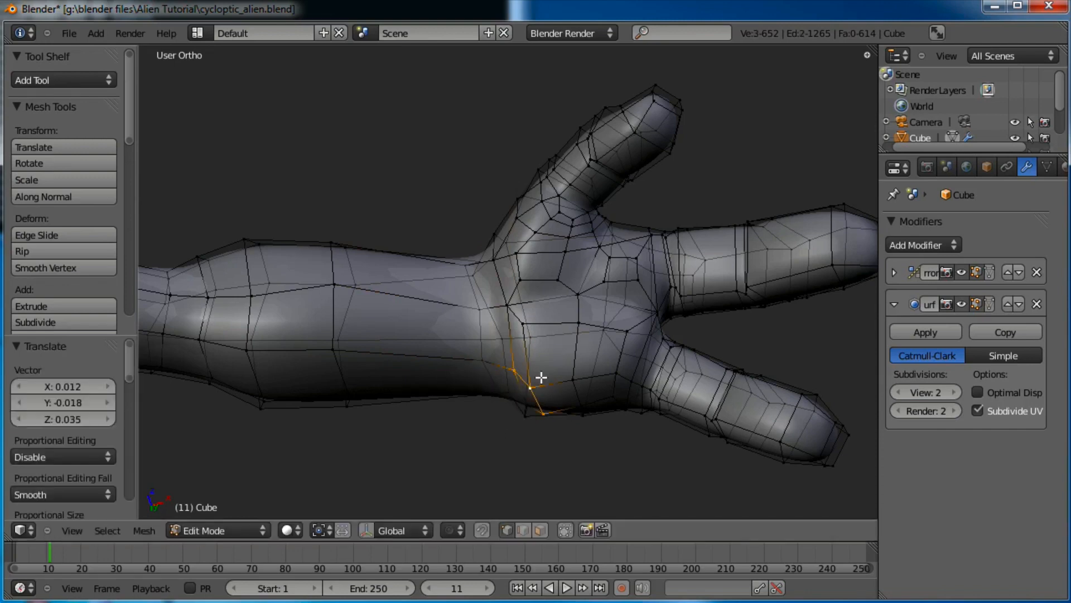
key("g")
left_click(535, 367)
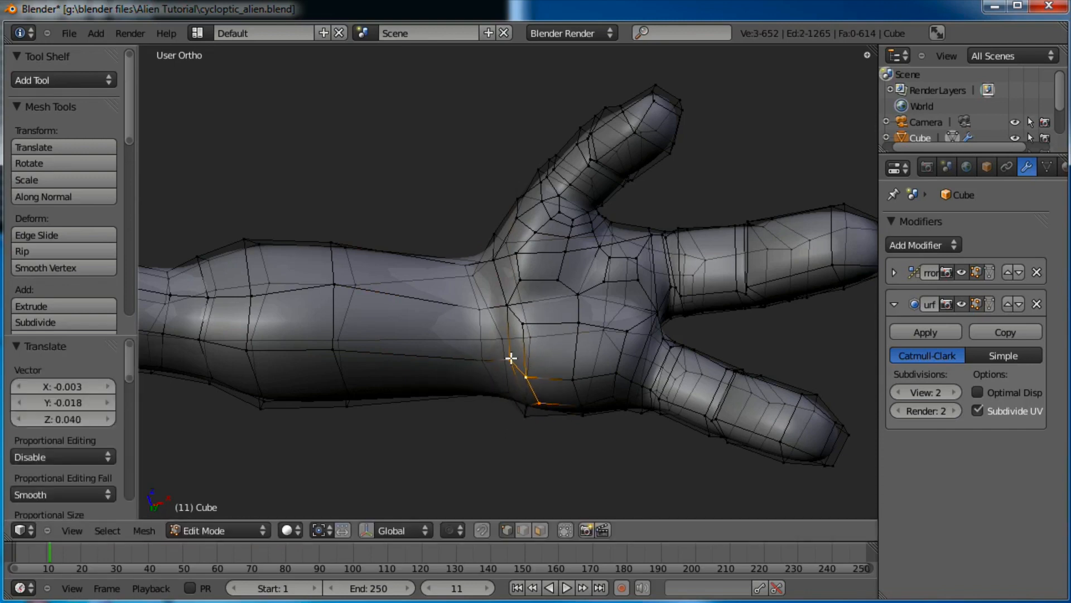
key("g")
left_click(529, 375)
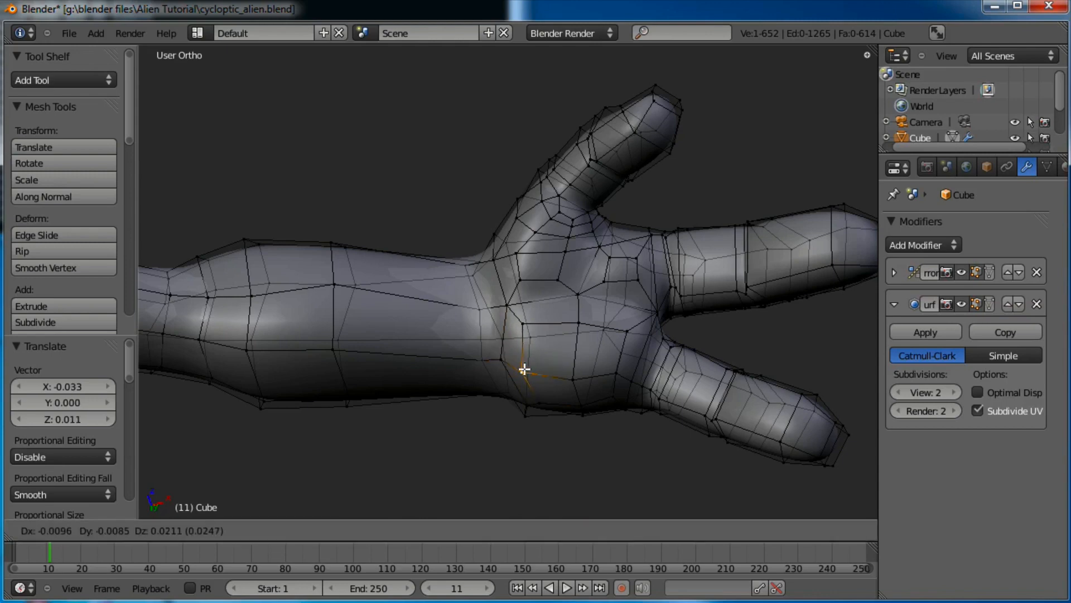
scroll(481, 256, "down", 10)
key("Tab")
middle_click_drag(536, 222, 545, 350)
In front view, narrow the waist by shifting a waist loop and moving waist vertices inward
key("Tab")
key("KP_1")
scroll(544, 350, "up", 5)
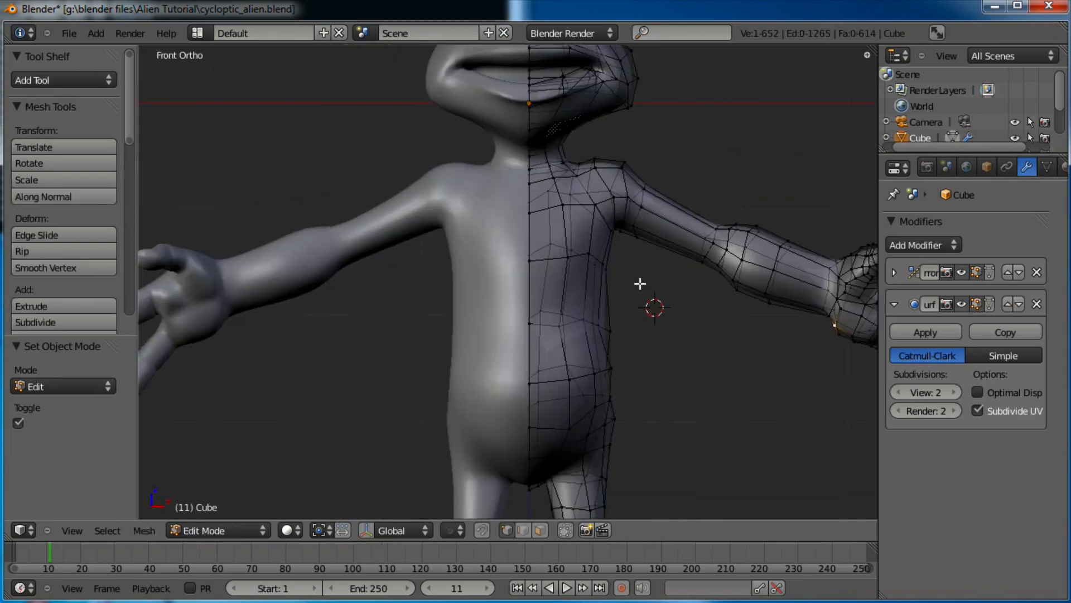
right_click(573, 323, "alt")
key("g")
left_click(637, 304)
key("a")
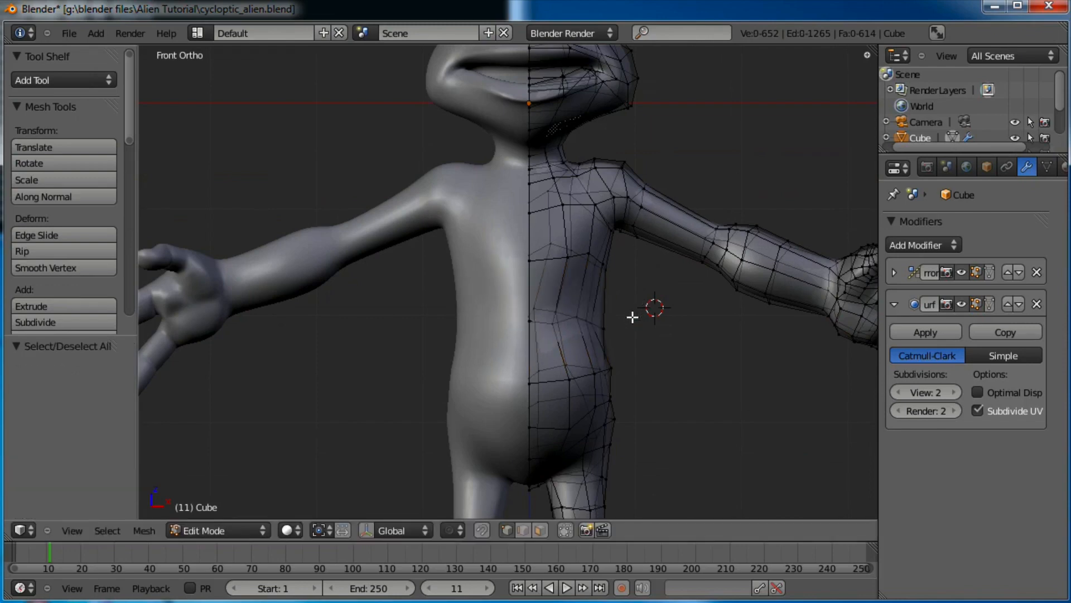
right_click(599, 334)
key("g")
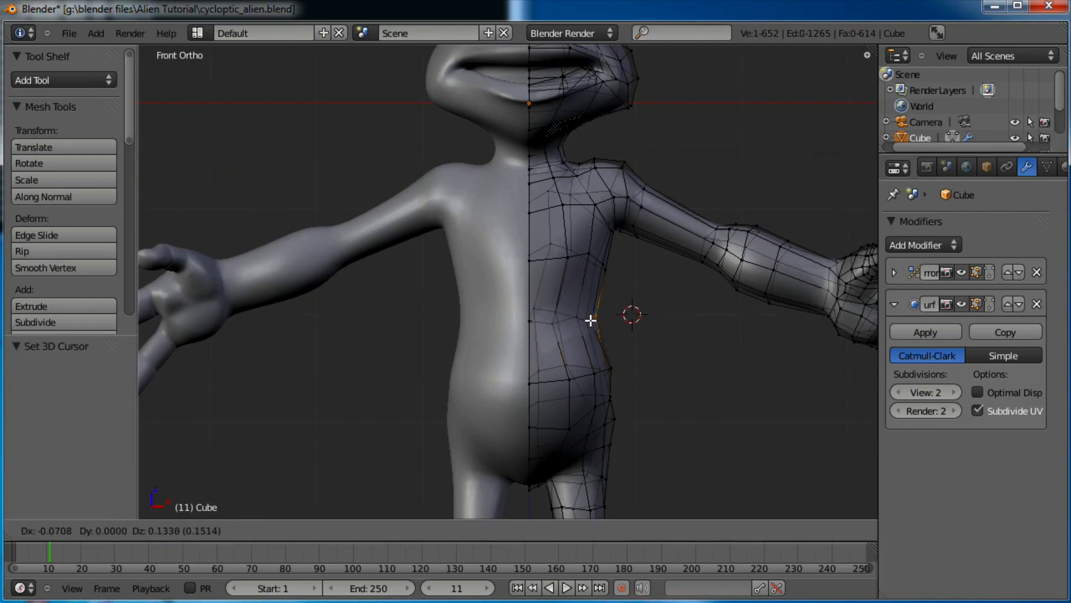
left_click(590, 320)
key("a")
right_click(610, 368)
key("g")
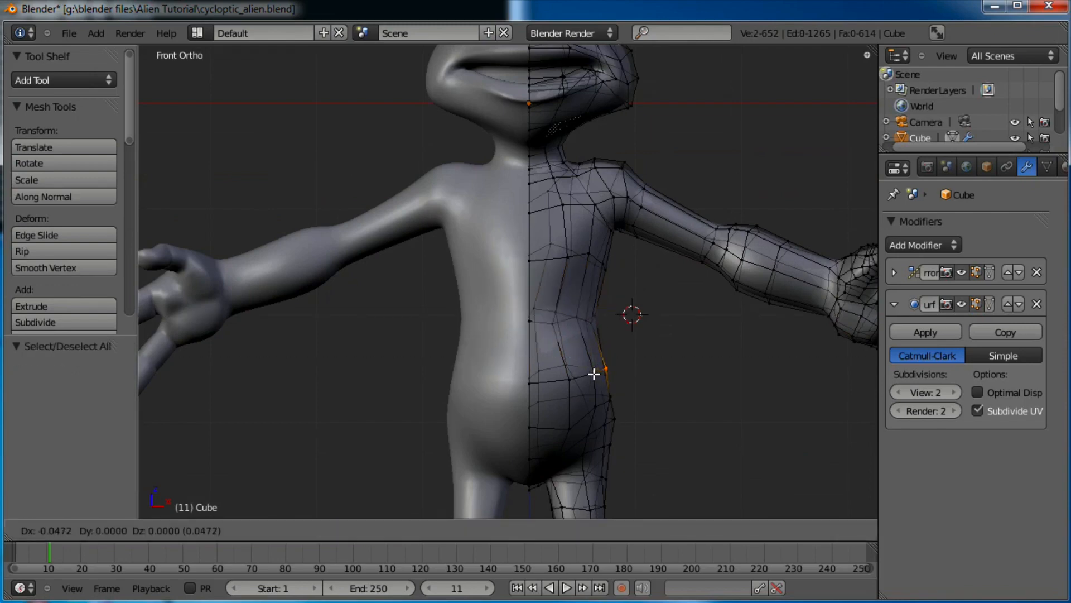
left_click(594, 374)
scroll(595, 364, "down", 5)
Raise the box-selected right leg and hip vertices about 0.163 along Z, then view the alien in Object Mode
key("a")
key("b")
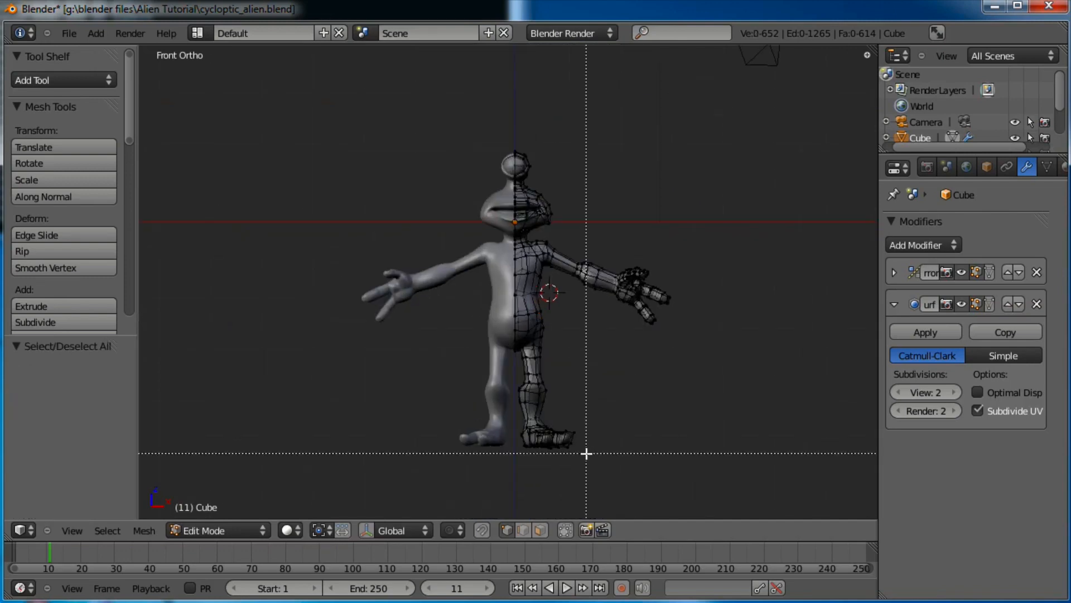
left_click_drag(586, 453, 488, 385)
left_click_drag(455, 305, 454, 304)
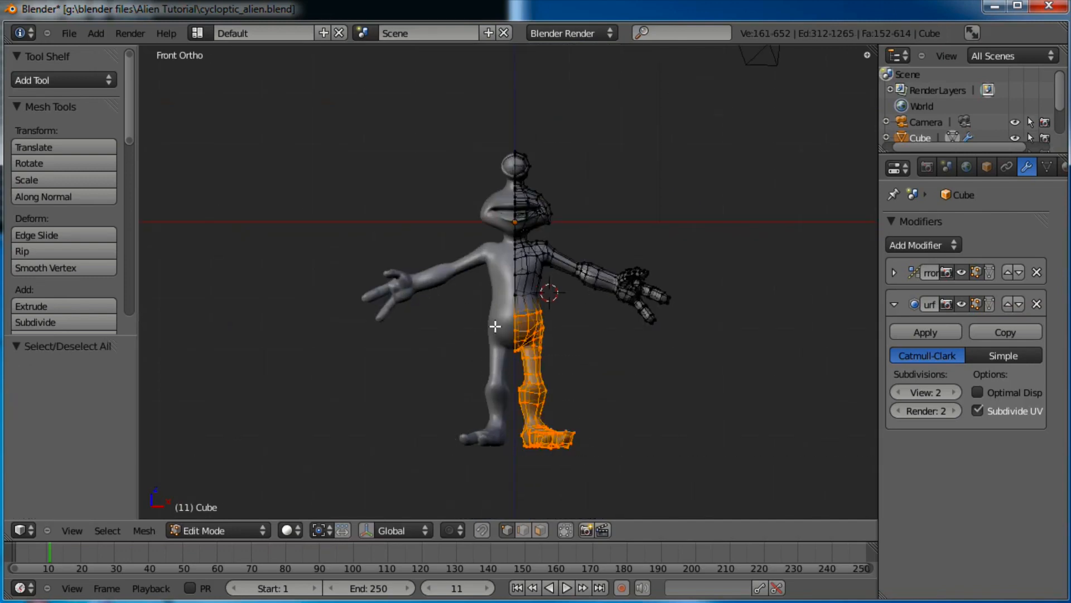
scroll(497, 328, "up", 2)
key("g")
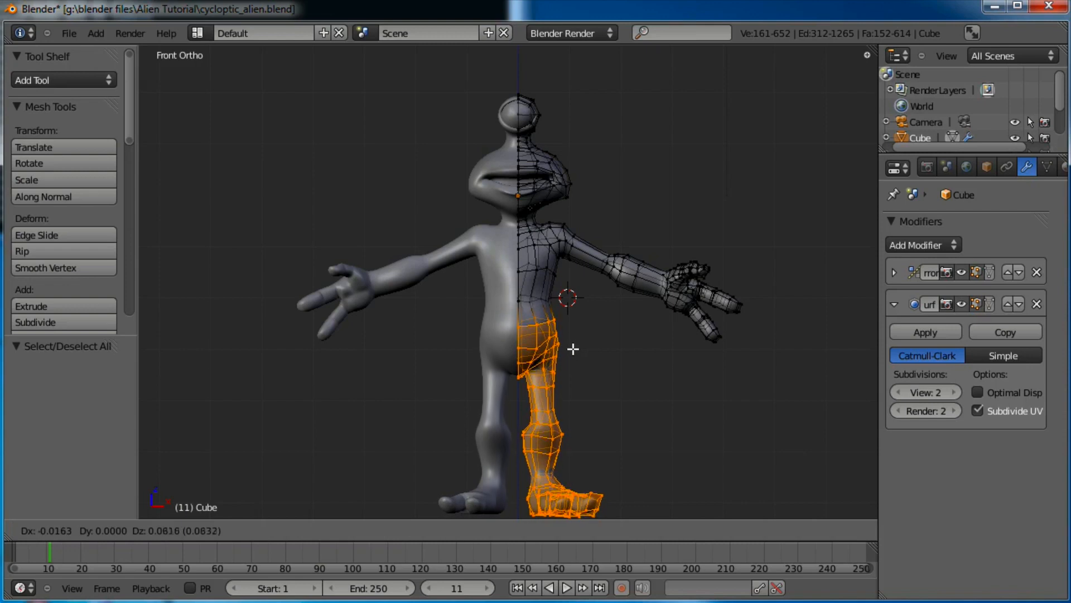
left_click(573, 346)
key("b")
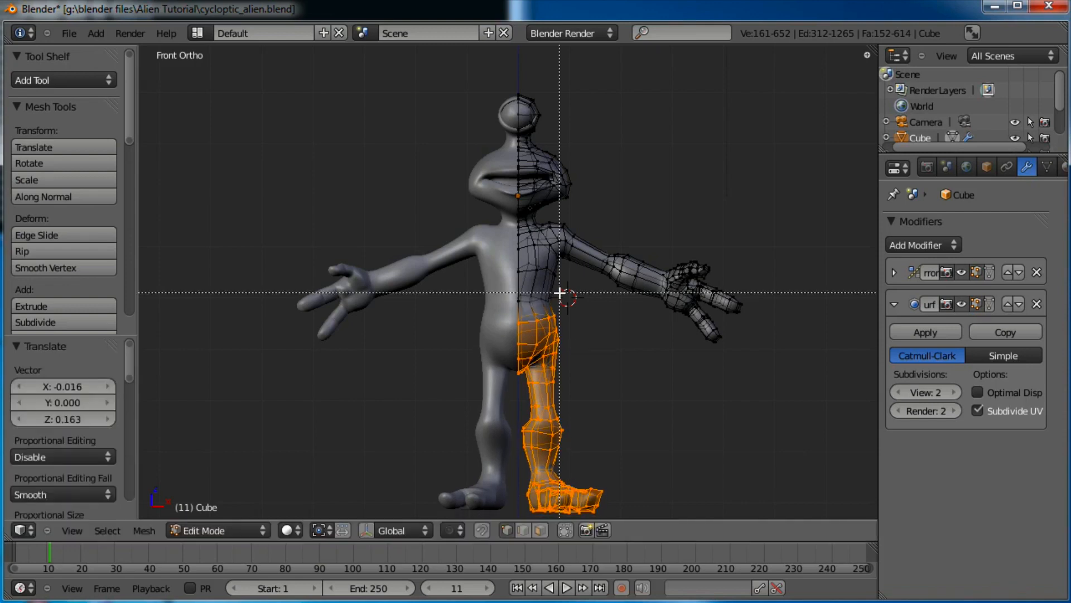
left_click_drag(559, 296, 509, 314)
key("g")
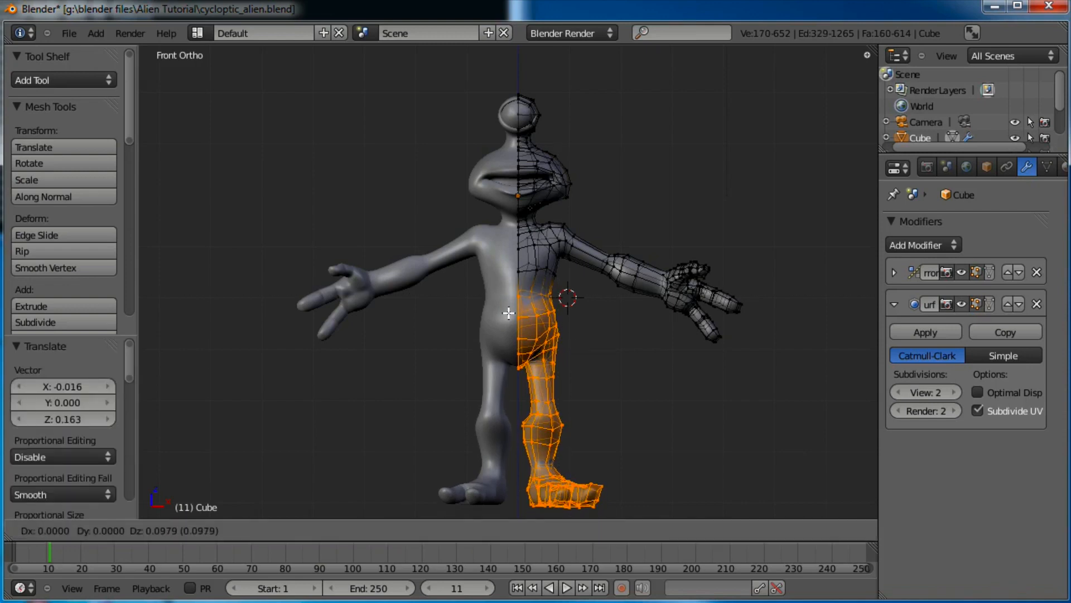
left_click(537, 311)
key("Tab")
scroll(504, 312, "down", 3)
middle_click_drag(504, 312, 504, 350)
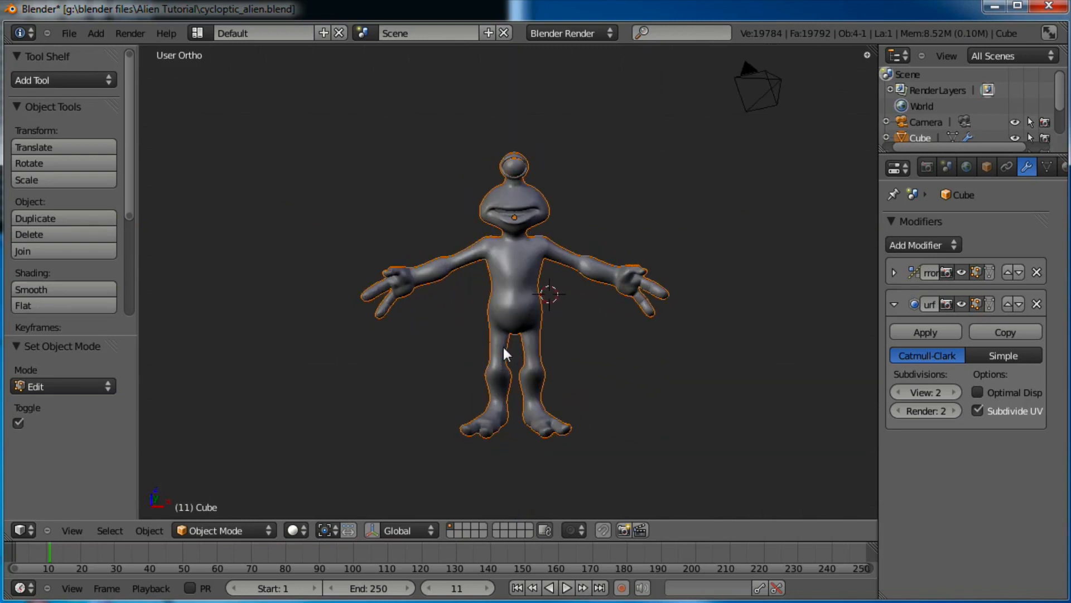
Save the alien file with Ctrl+S, overwriting the existing file
scroll(571, 266, "up", 4)
key("ctrl+s")
left_click(554, 322)
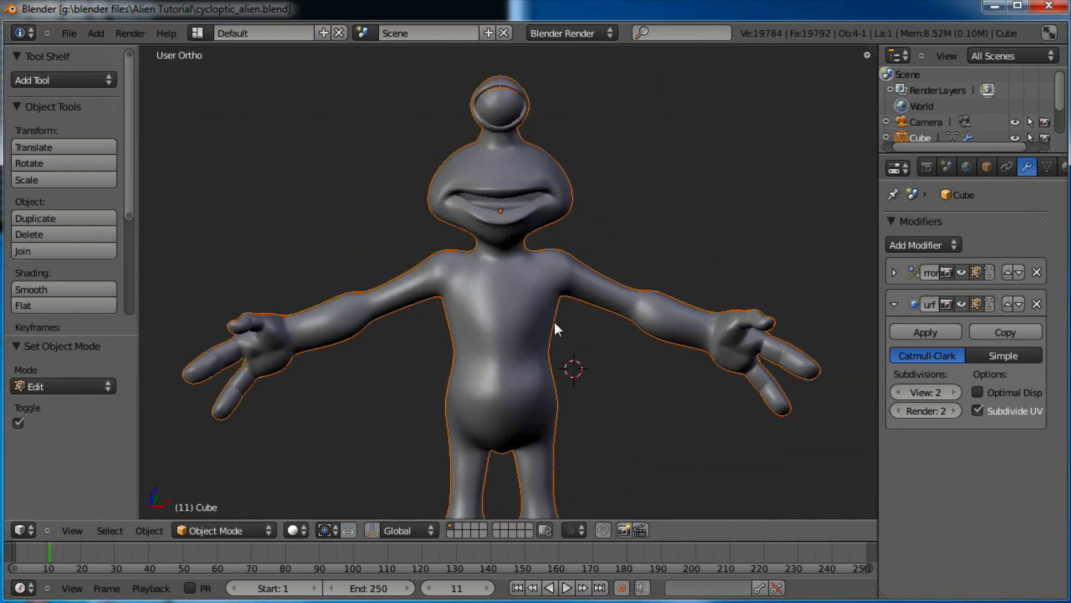
scroll(555, 323, "up", 4)
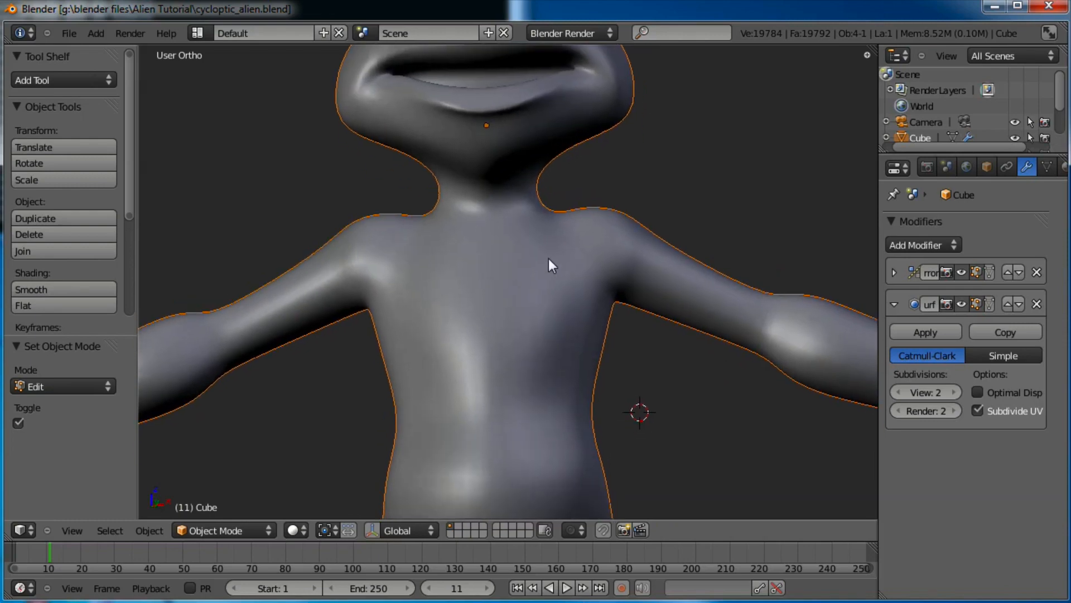
In Edit Mode with Face select, pick four upper-chest faces and expand the Mirror modifier panel
key("Tab")
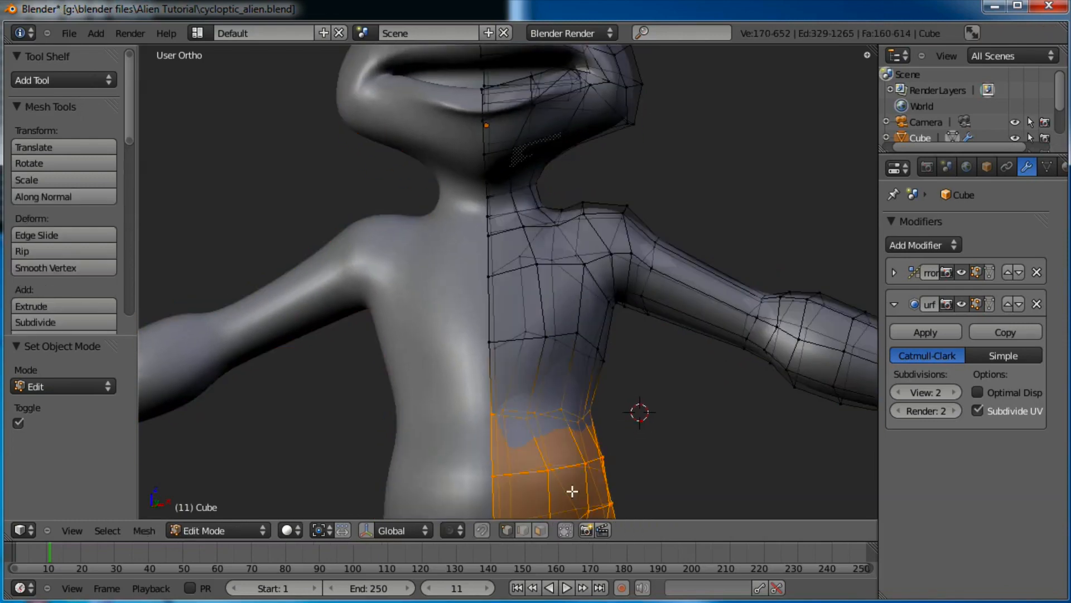
left_click(540, 530)
left_click(564, 302)
left_click(519, 308, "shift")
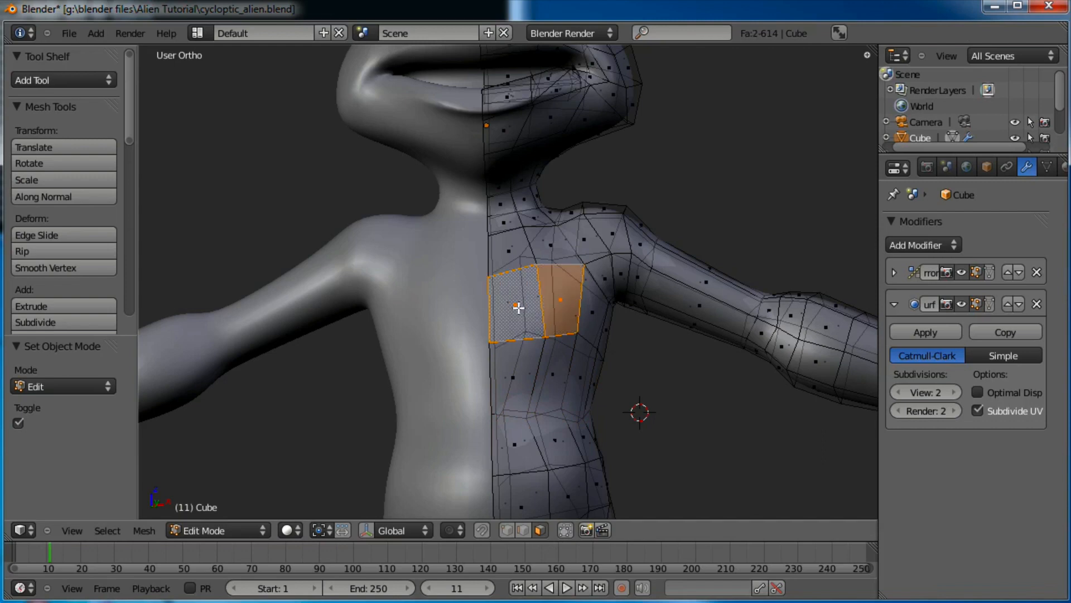
middle_click_drag(519, 308, 543, 282)
left_click(563, 247, "shift")
left_click(518, 249, "shift")
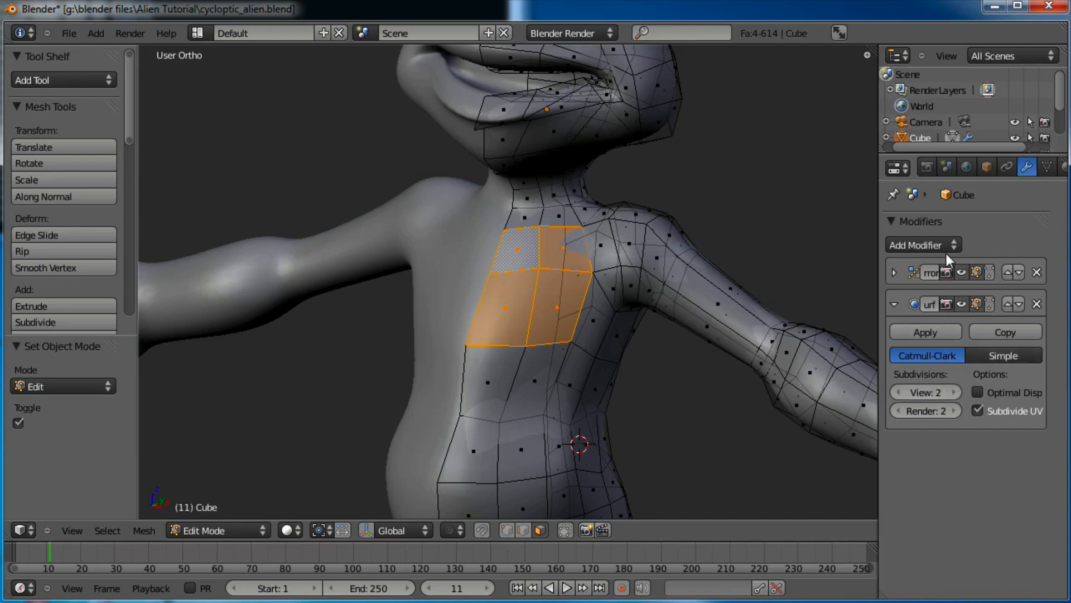
left_click(894, 272)
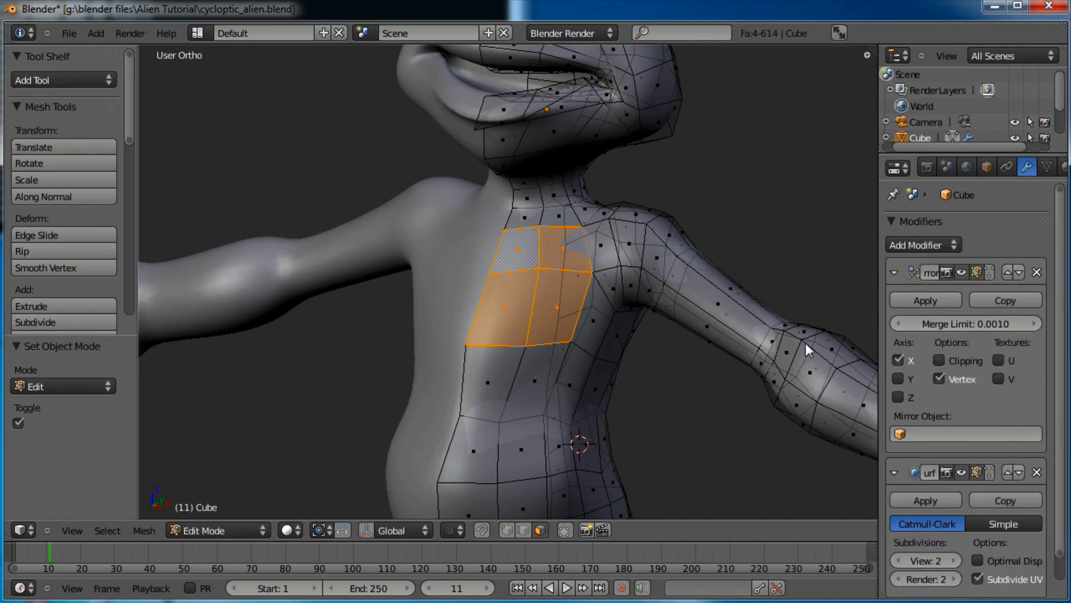
middle_click_drag(805, 340, 547, 339)
Extrude the four chest faces, shrink and reposition them, and enable mirror clipping
key("e")
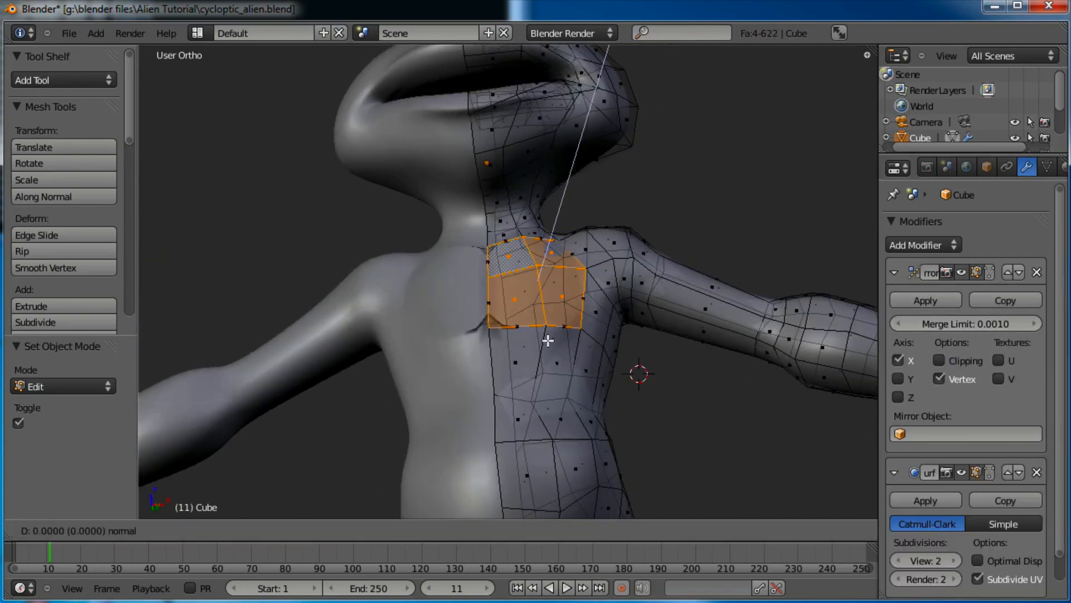
left_click(554, 320)
key("g")
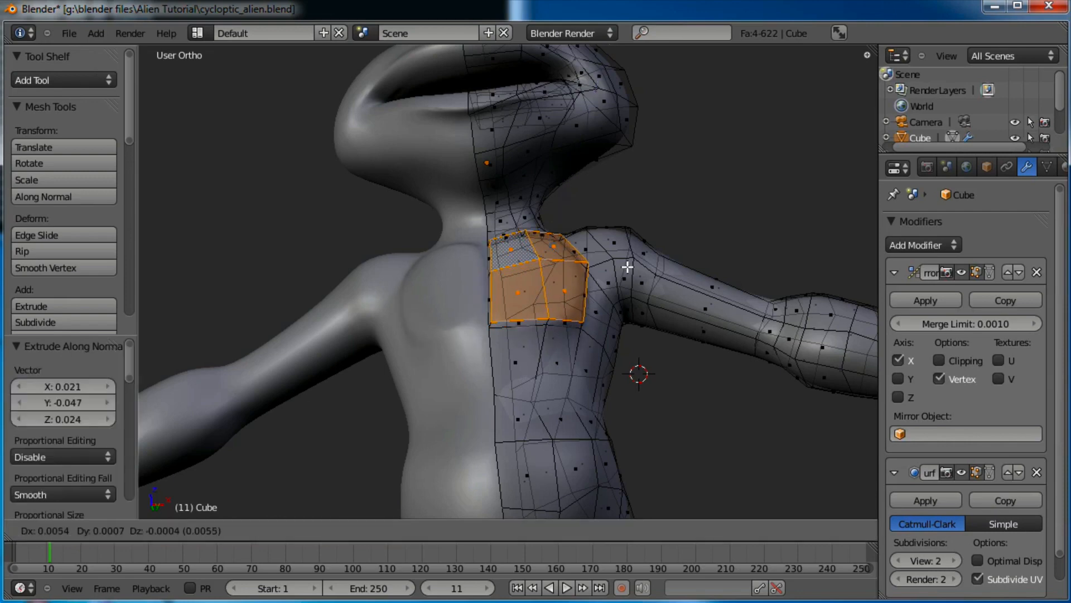
left_click(626, 267)
key("s")
left_click(596, 278)
key("g")
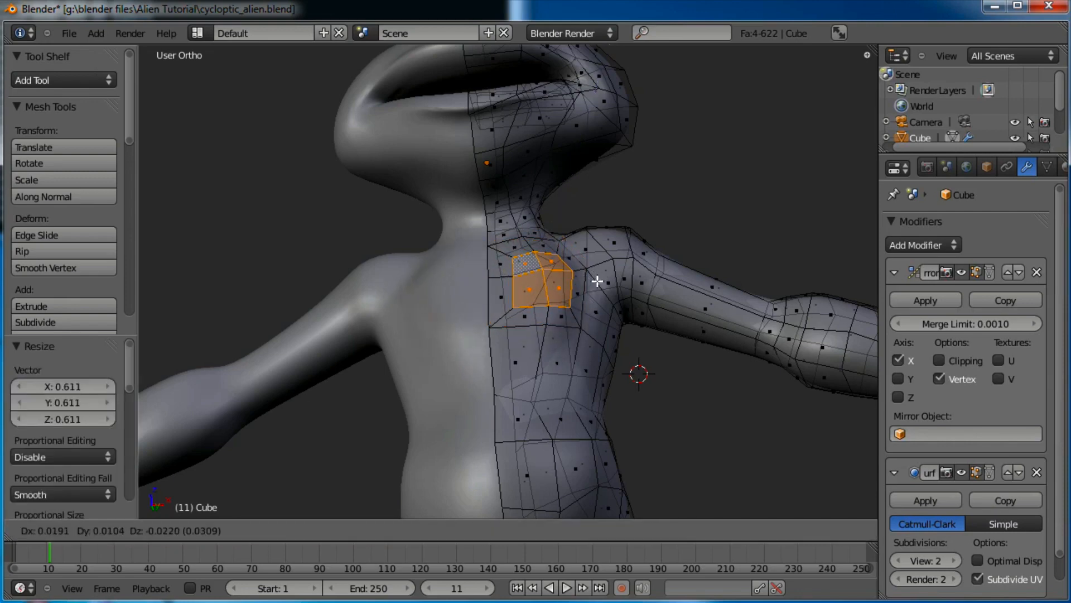
left_click(598, 280)
left_click(973, 360)
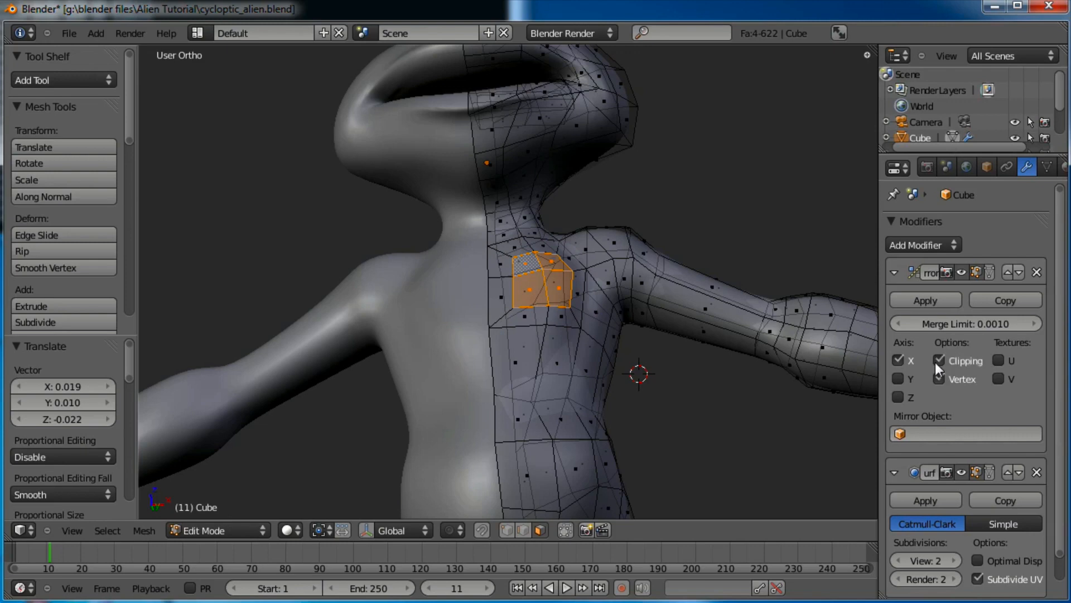
mouse_move(569, 258)
middle_mouse_down()
mouse_move(564, 313)
mouse_move(577, 245)
middle_mouse_up()
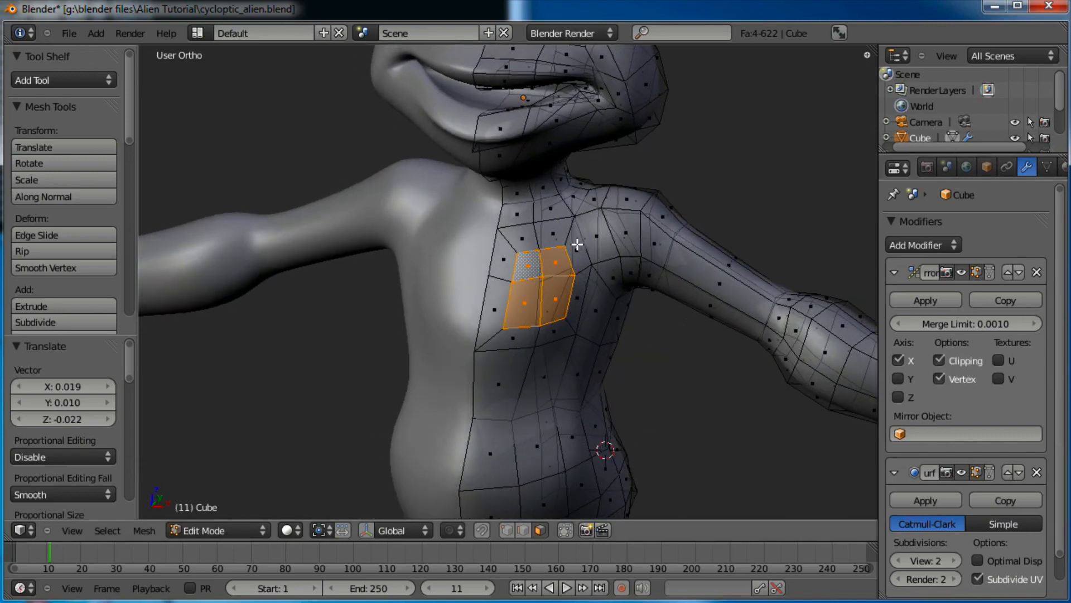
In vertex mode, move a chest centre-line vertex into place
left_click(505, 529)
right_click(469, 354)
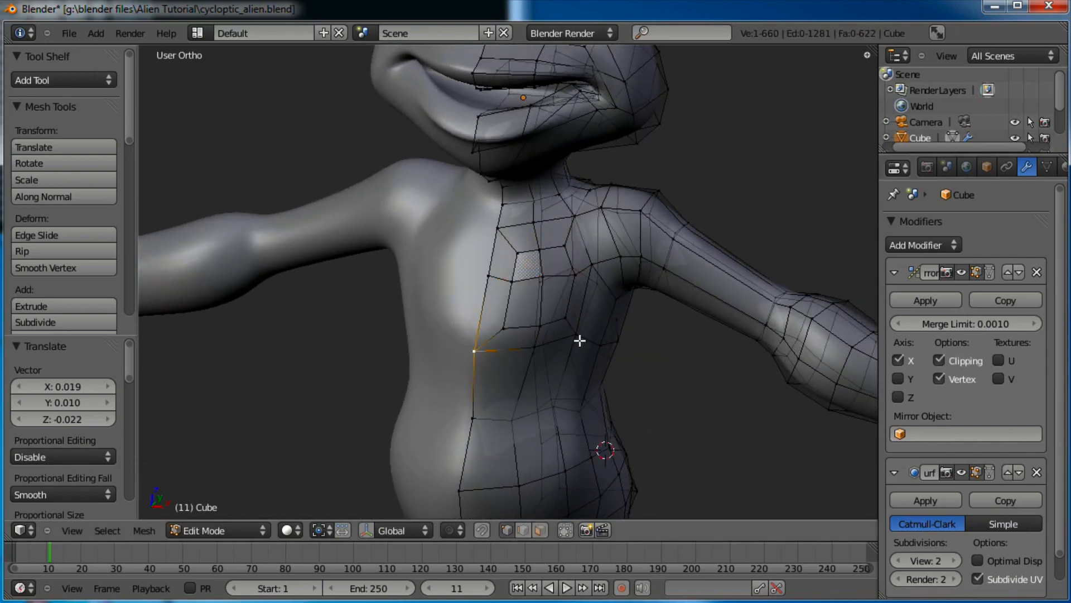
middle_click_drag(581, 340, 519, 357)
key("g")
left_click(542, 339)
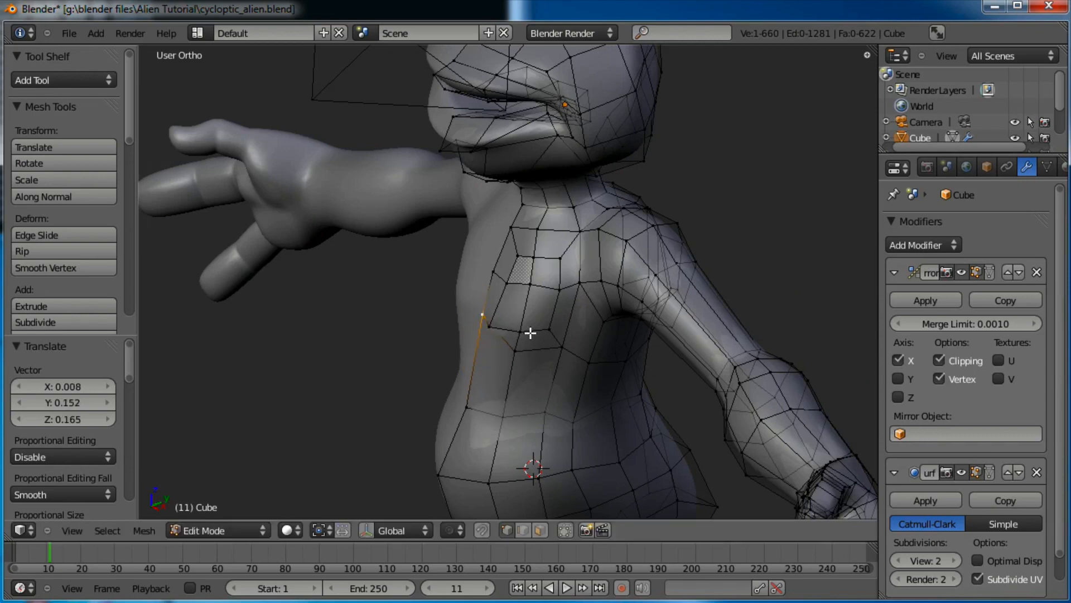
key("g")
left_click(477, 307)
key("g")
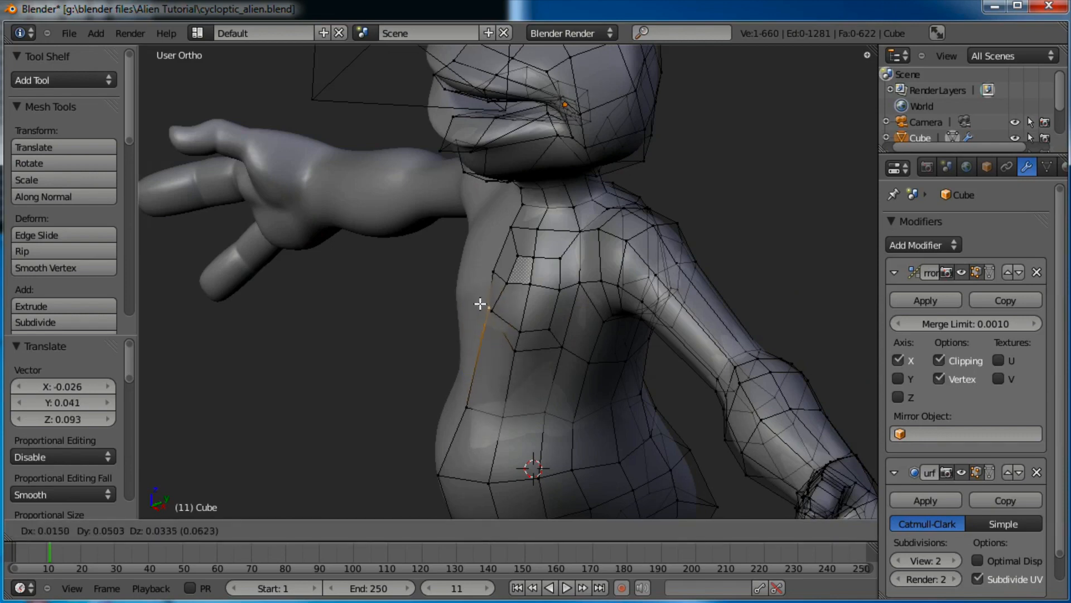
left_click(496, 307)
Check the torso from the front in object mode, then adjust two more chest vertices
key("Tab")
middle_click_drag(497, 352, 527, 226)
scroll(580, 262, "up", 3)
key("Tab")
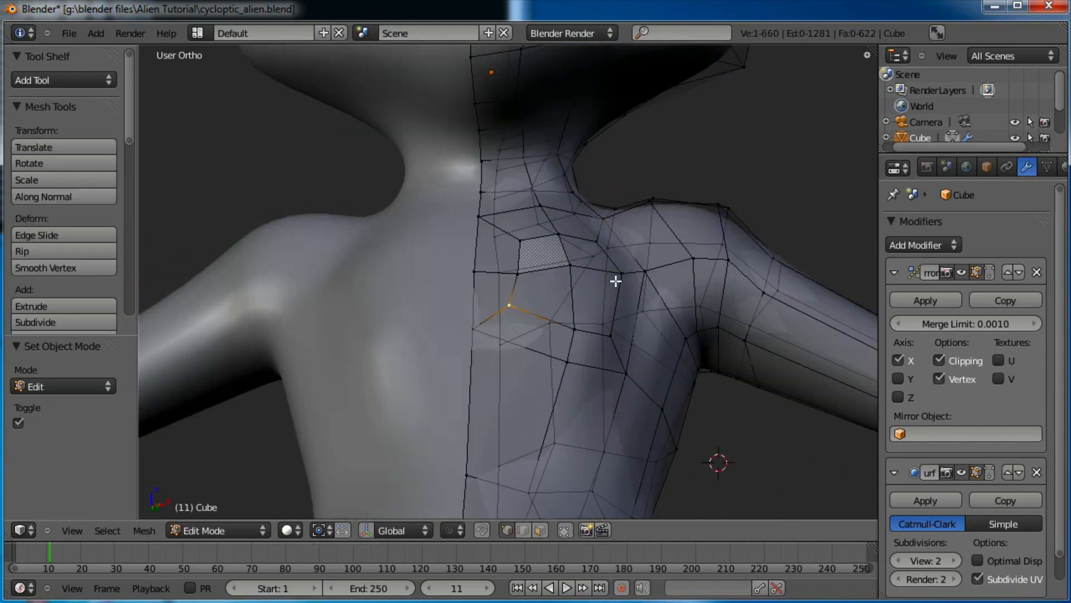
key("g")
left_click(584, 366)
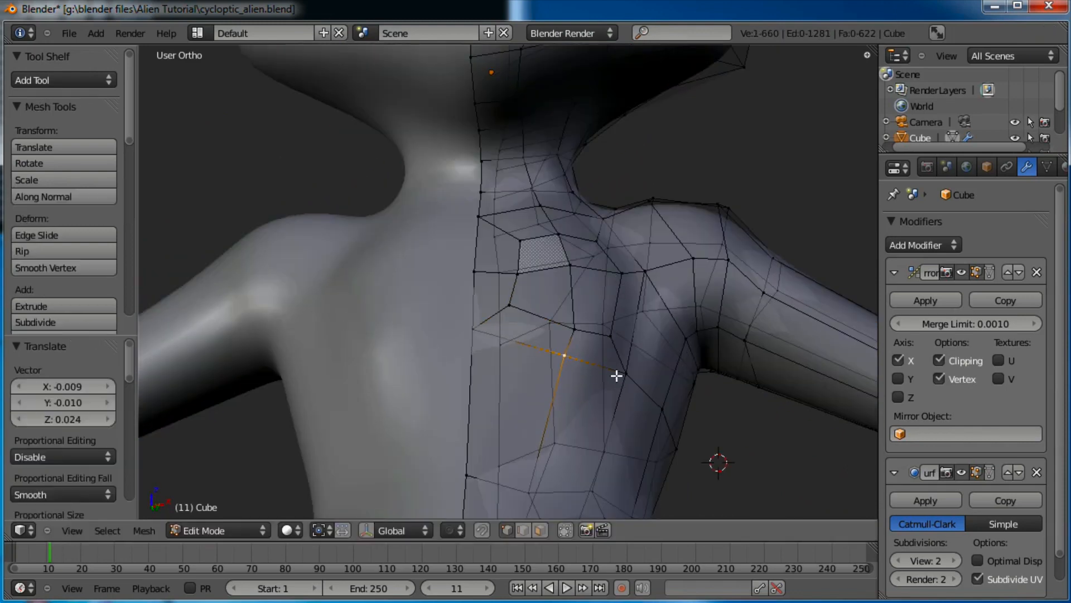
right_click(620, 369)
key("g")
left_click(629, 367)
Select a shoulder vertex and move it repeatedly to shape the shoulder
right_click(656, 261)
key("g")
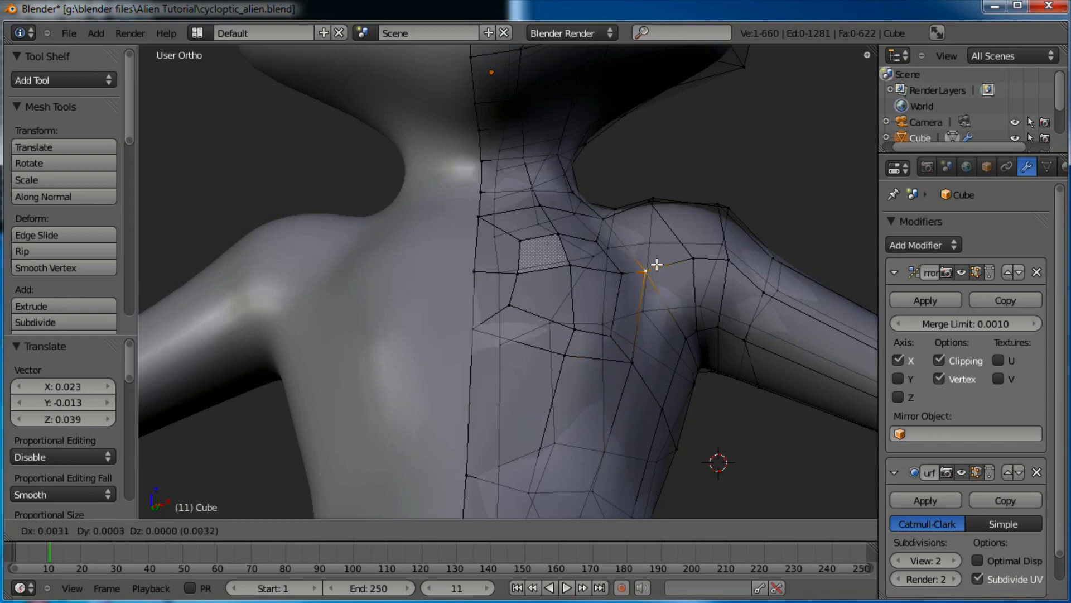
left_click(661, 259)
middle_click_drag(581, 358, 621, 280)
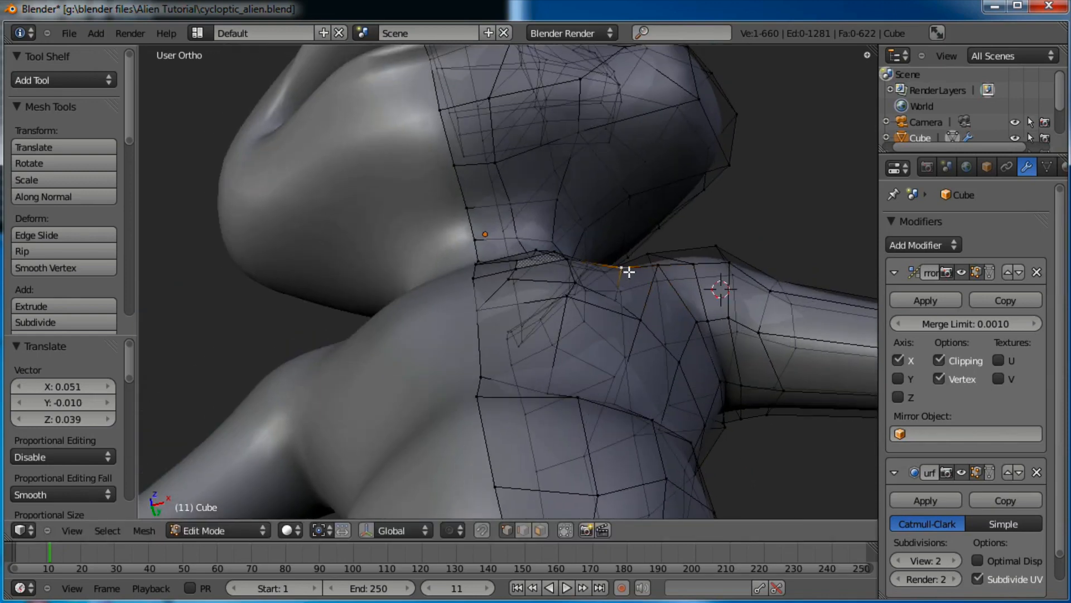
key("g")
left_click(612, 306)
key("g")
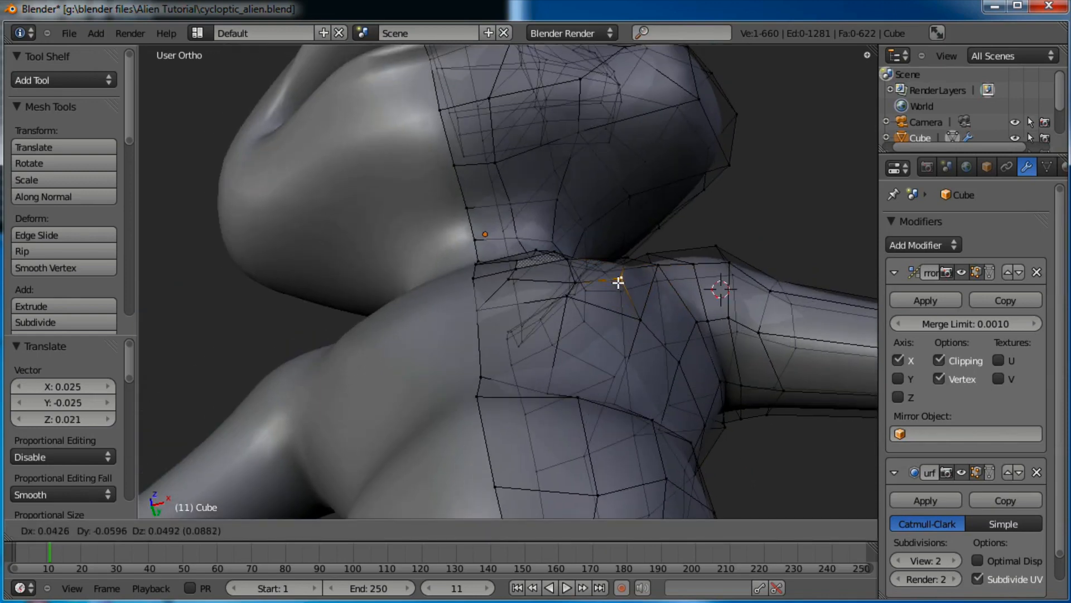
left_click(636, 307)
key("g")
left_click(634, 306)
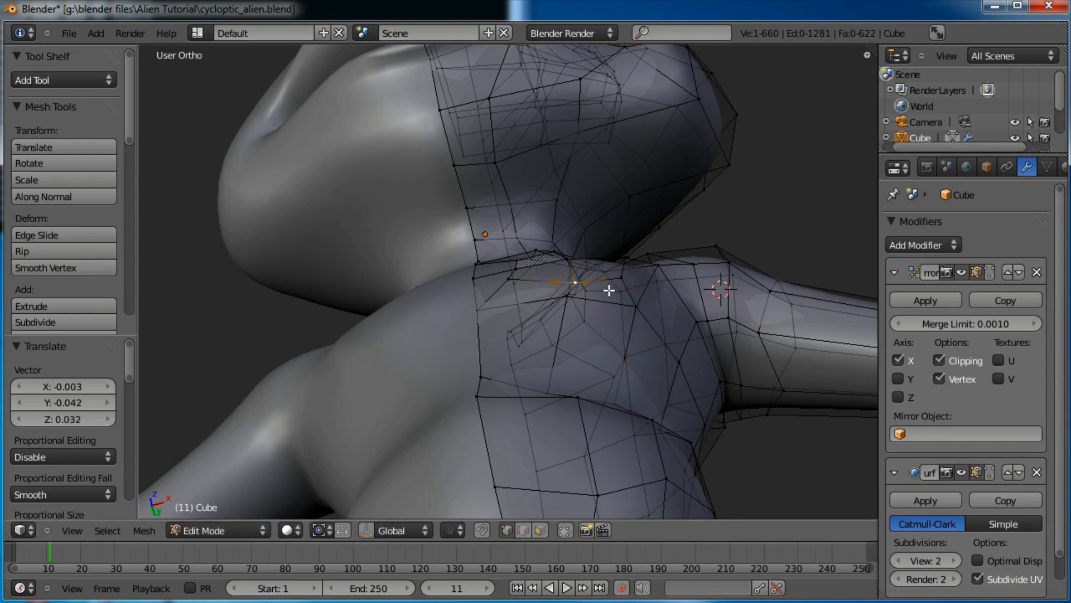
Shift the shoulder vertex up-left, then down-right, checking from over the shoulder
key("g")
left_click(596, 283)
key("g")
left_click(576, 309)
middle_click_drag(576, 310, 688, 311)
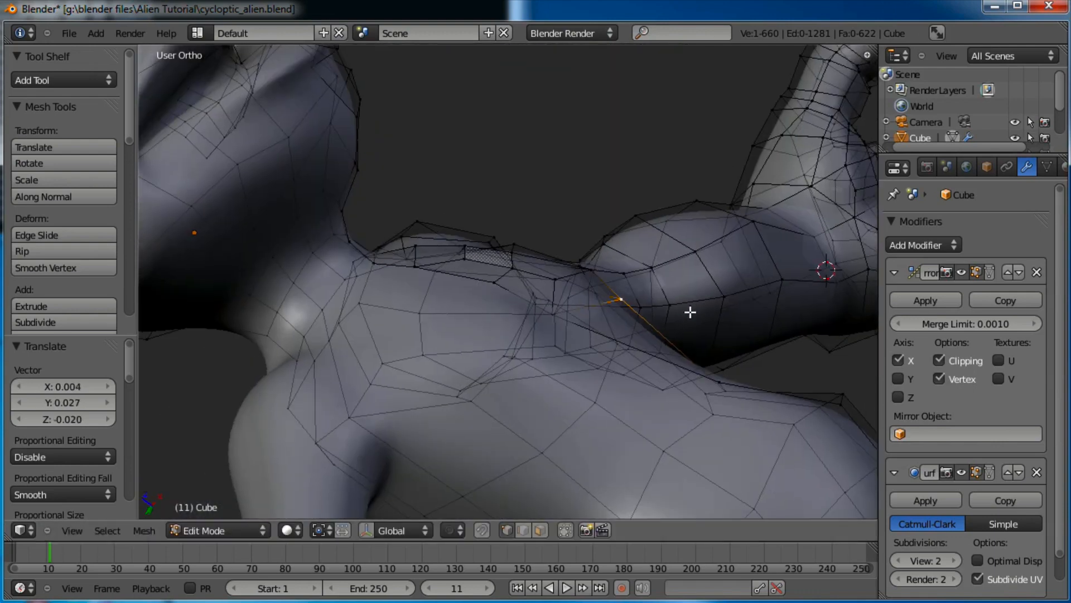
key("g")
left_click(667, 315)
middle_click_drag(613, 263, 708, 307)
key("g")
left_click(674, 251)
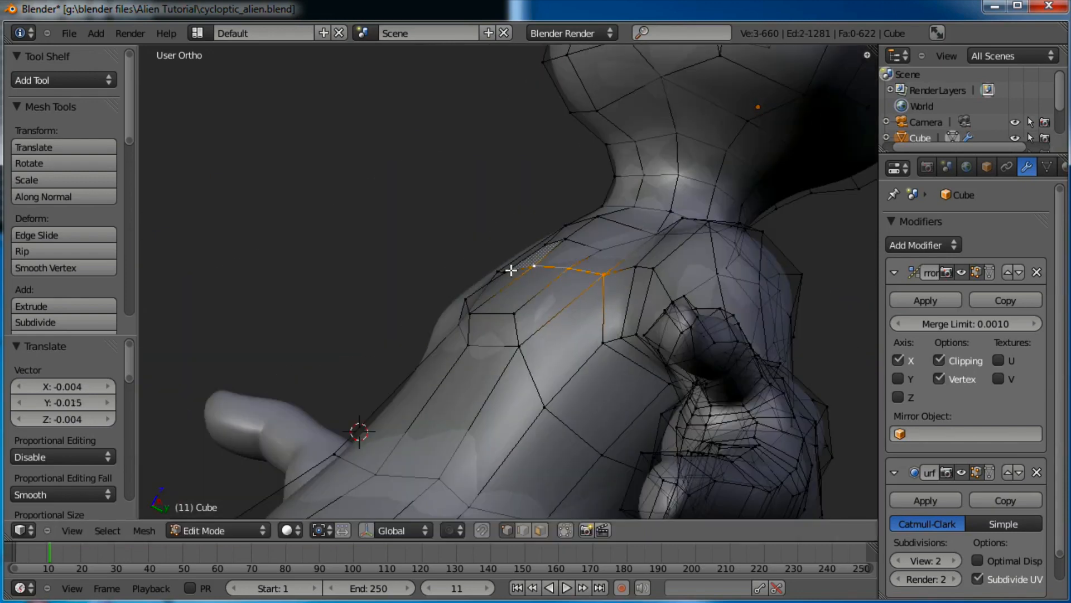
Move the shoulder edge loop, then nudge and lift a single shoulder vertex
key("g")
left_click(704, 284)
right_click(610, 255)
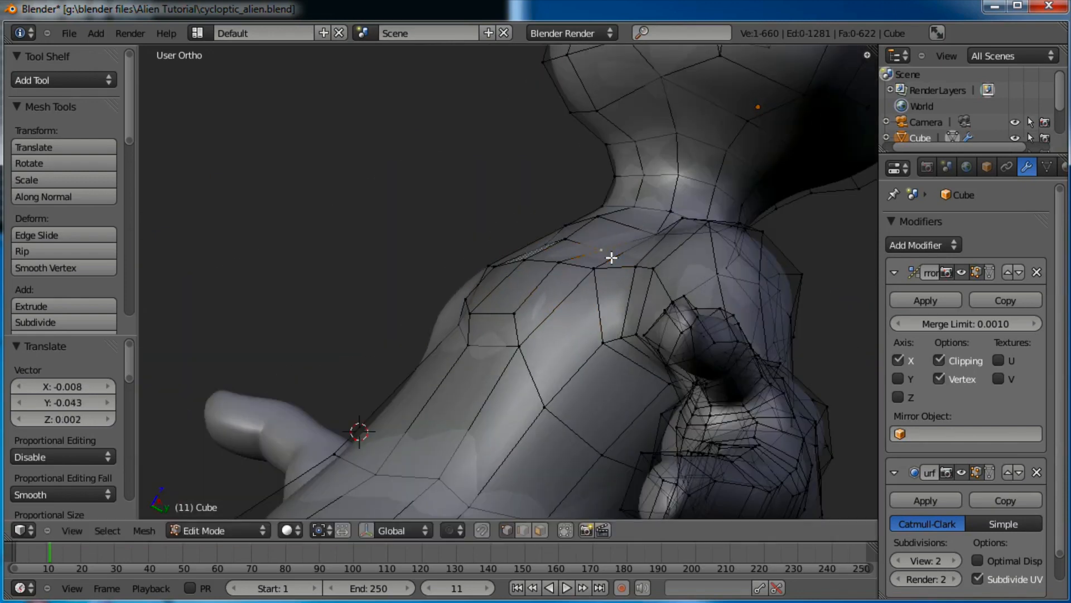
key("g")
left_click(596, 245)
key("g")
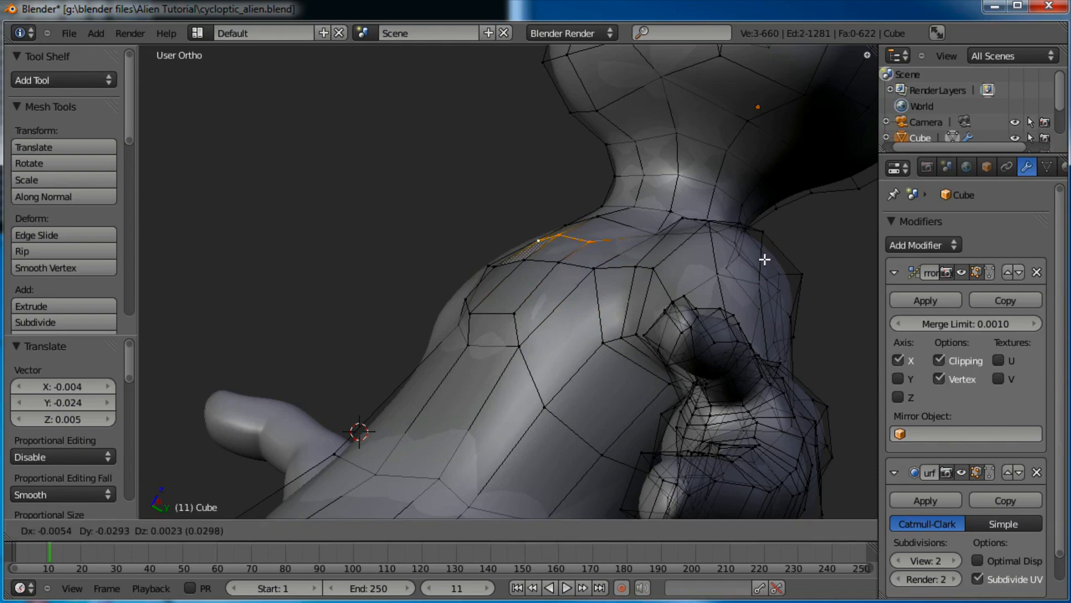
left_click(765, 256)
key("g")
left_click(654, 233)
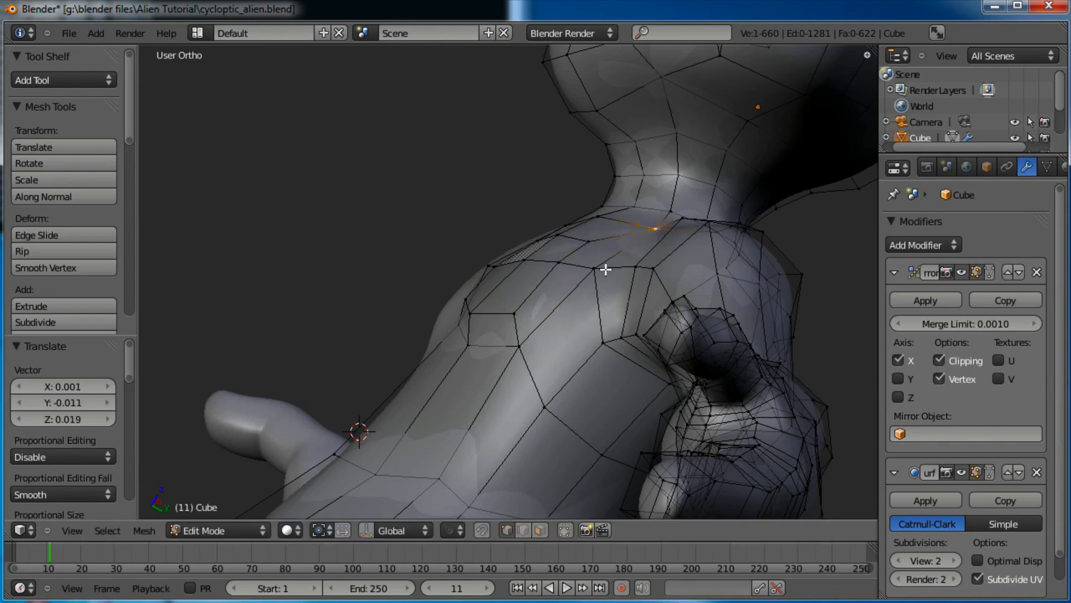
Reposition three more shoulder vertices, including a lower one
right_click(605, 269)
key("g")
left_click(607, 262)
right_click(617, 334)
key("g")
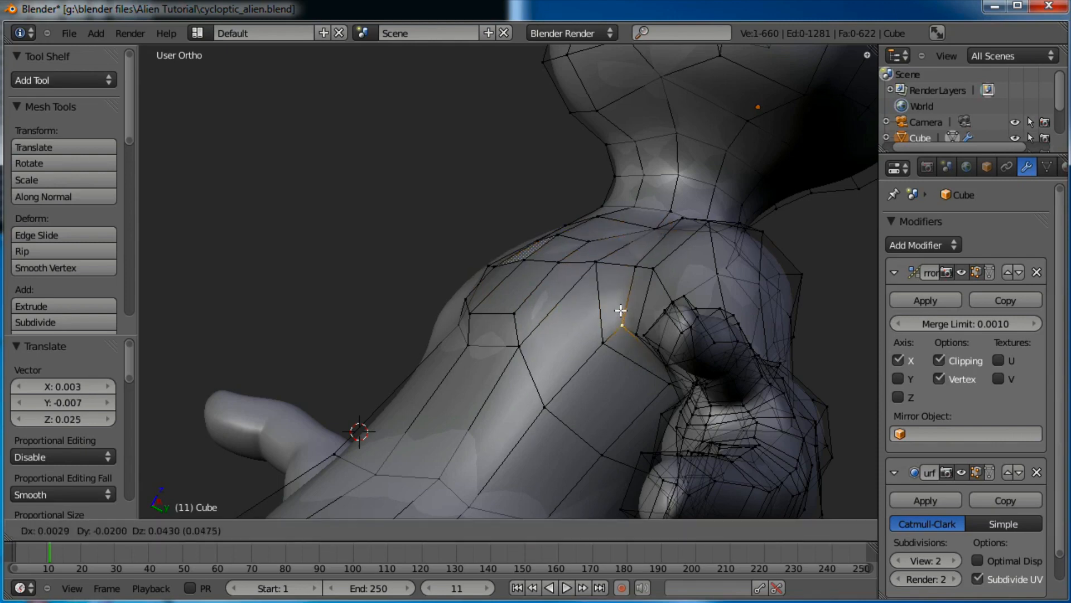
left_click(603, 339)
key("g")
left_click(615, 323)
right_click(521, 351)
key("g")
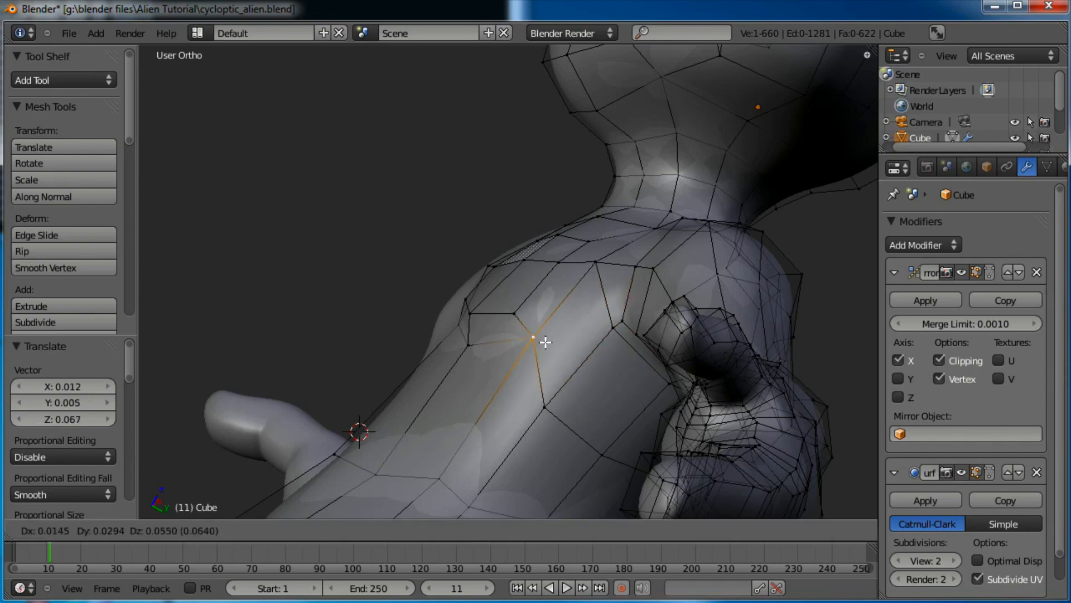
left_click(555, 336)
Review the shoulder shape from the front in object mode
key("Tab")
scroll(560, 337, "down", 3)
middle_click_drag(561, 337, 682, 375)
scroll(660, 362, "down", 5)
scroll(659, 364, "up", 5)
Back in edit mode, select the torso-side edges and move them
key("Tab")
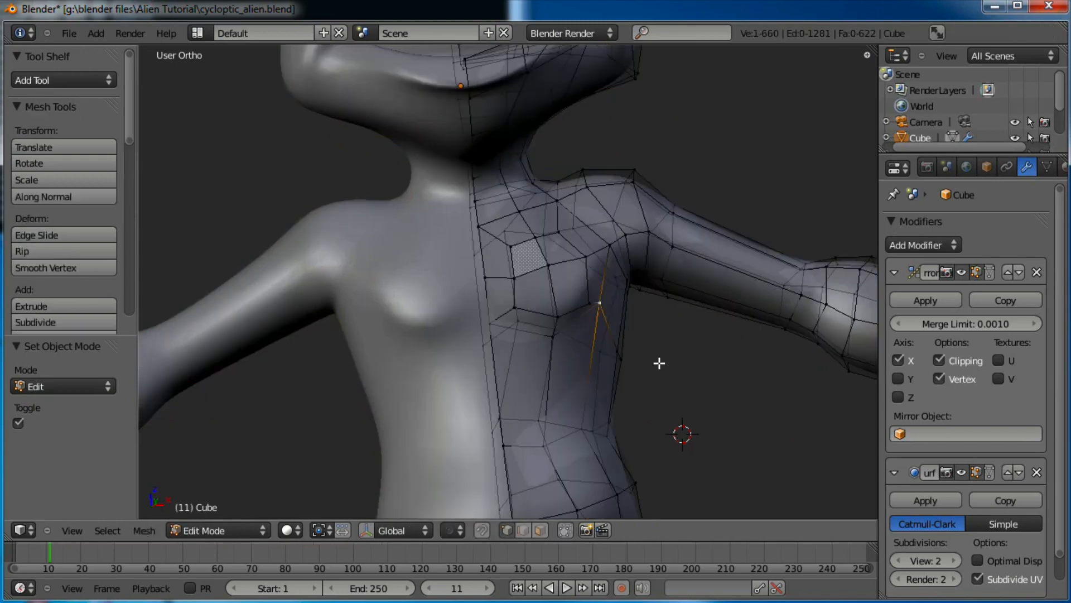
middle_click_drag(680, 318, 633, 354)
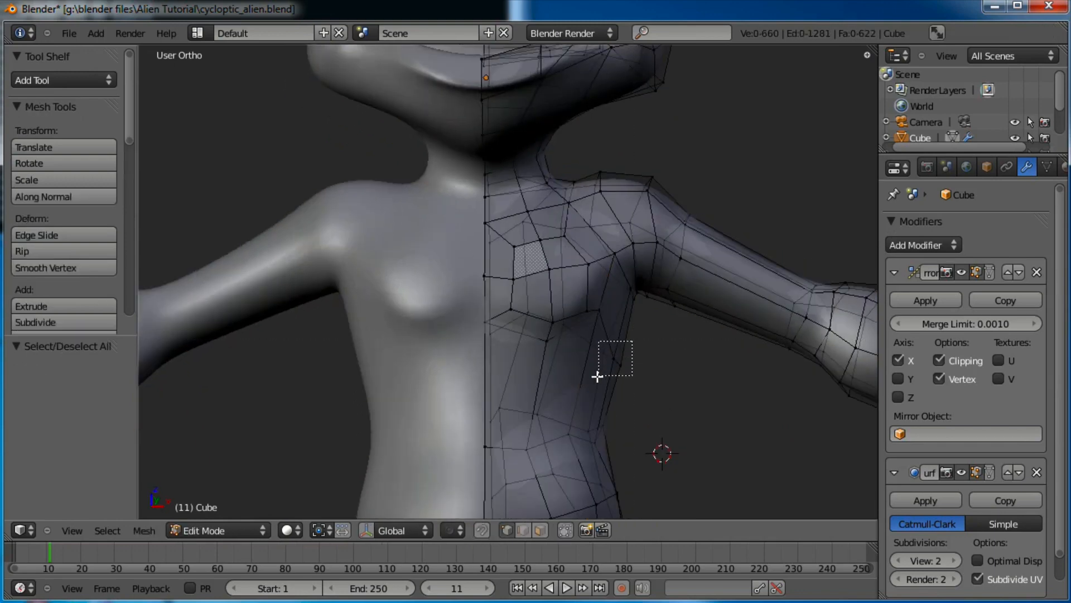
left_click_drag(597, 376, 598, 376)
key("g")
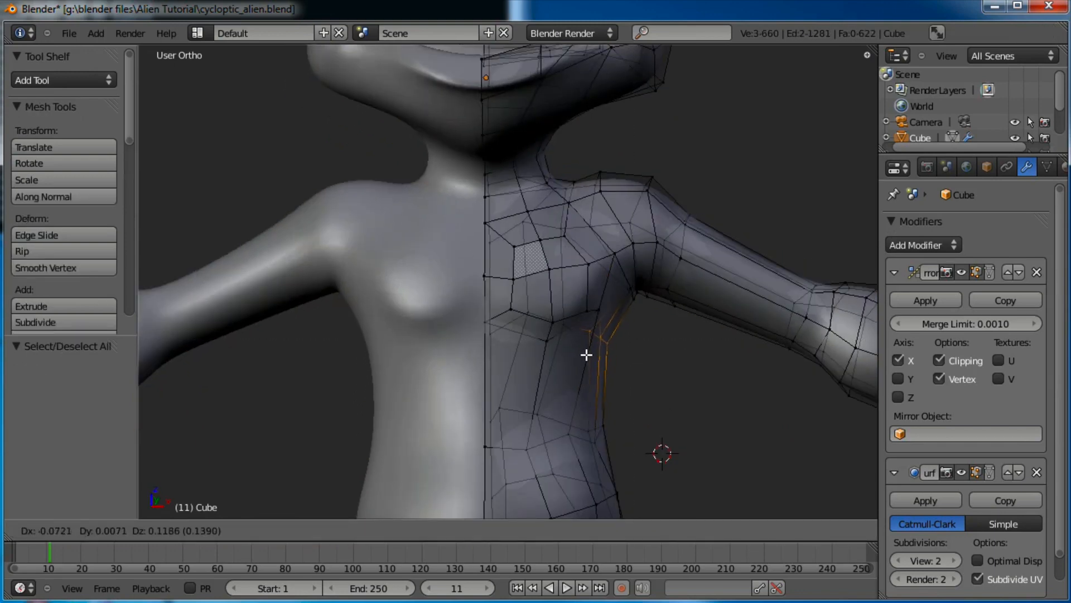
left_click(585, 354)
scroll(664, 292, "down", 3)
scroll(648, 234, "up", 3)
Box-select the shoulder vertices plus the neighbouring edge loop and move them together
key("a")
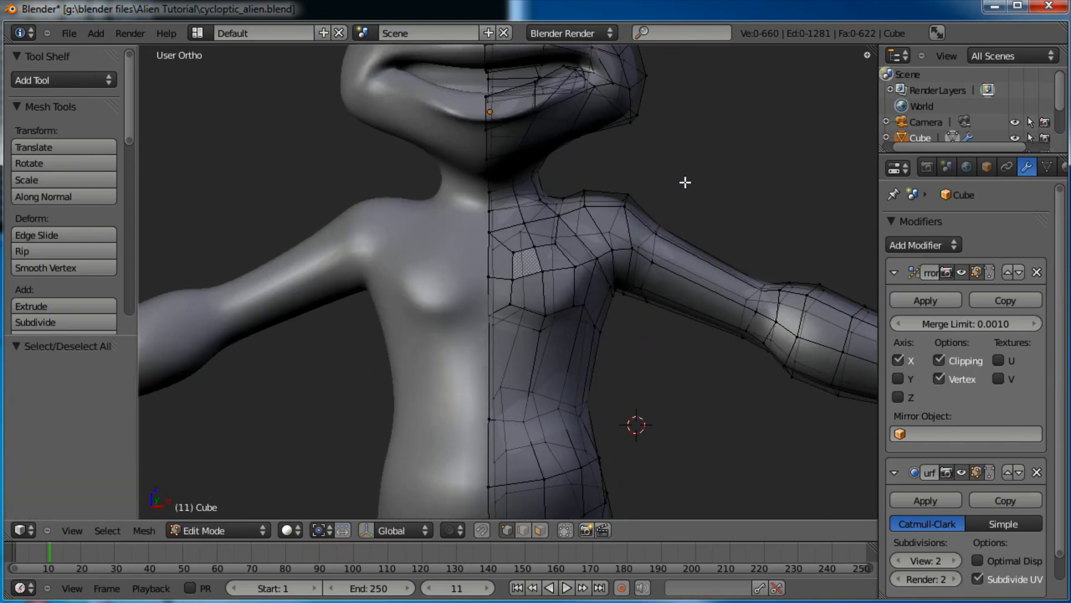
key("b")
left_click_drag(688, 181, 630, 240)
left_click_drag(574, 315, 573, 316)
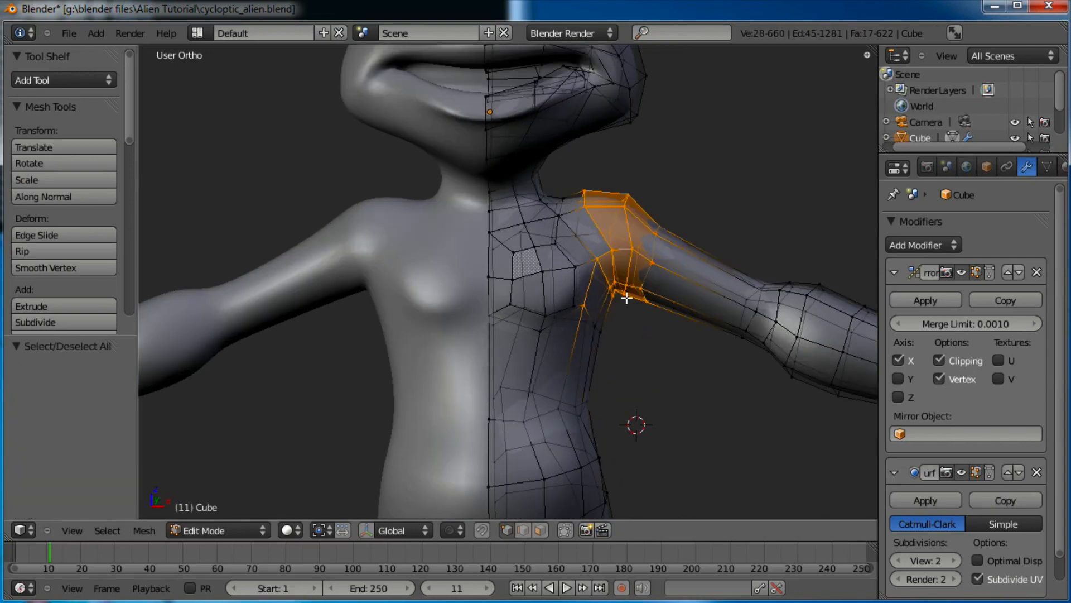
right_click(584, 240, "alt+shift")
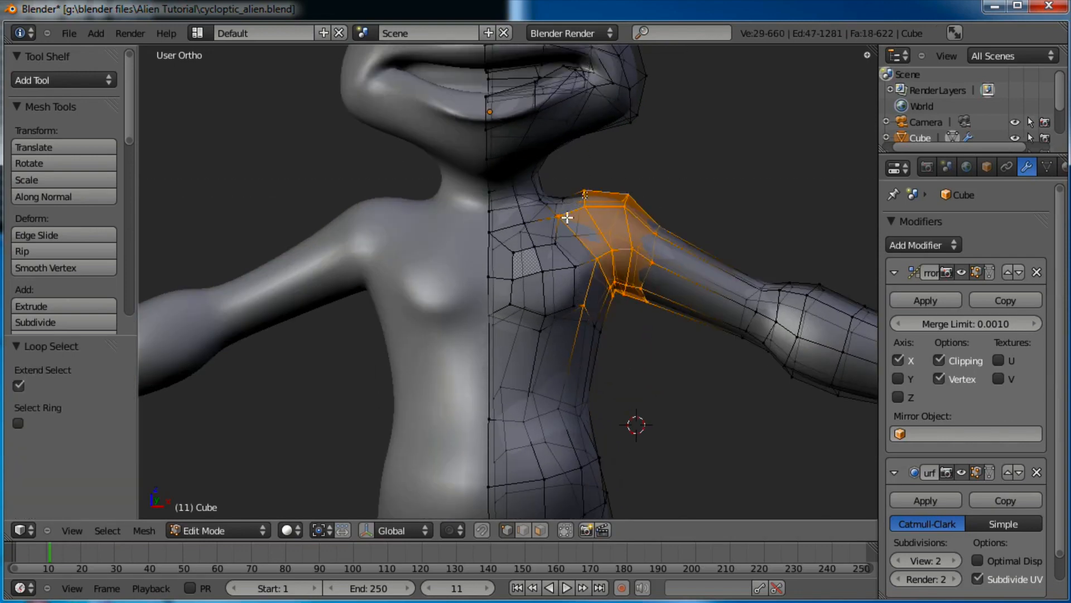
key("g")
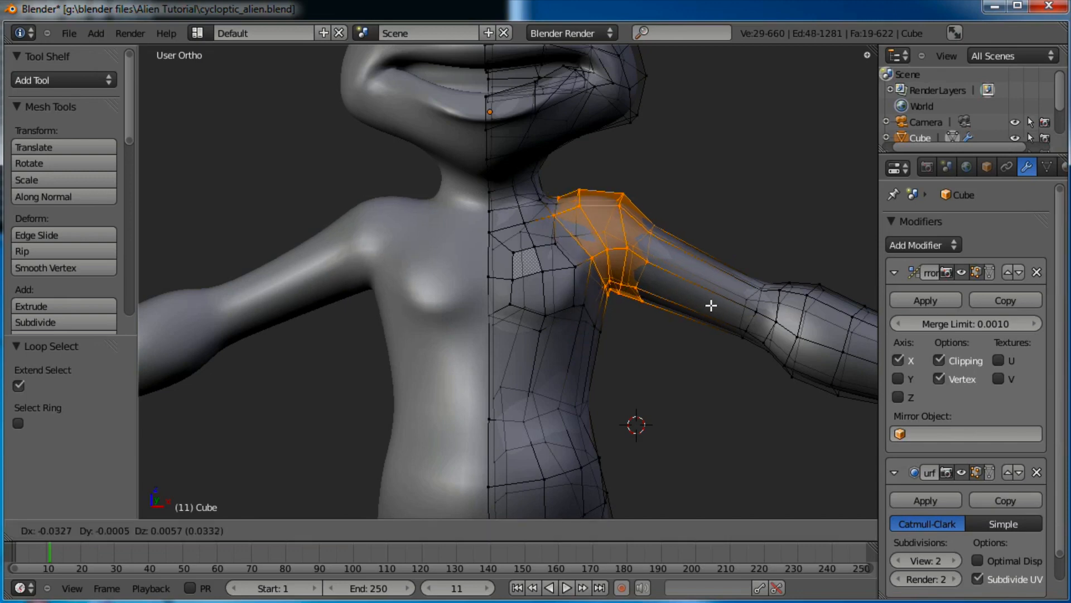
left_click(707, 305)
scroll(646, 322, "down", 4)
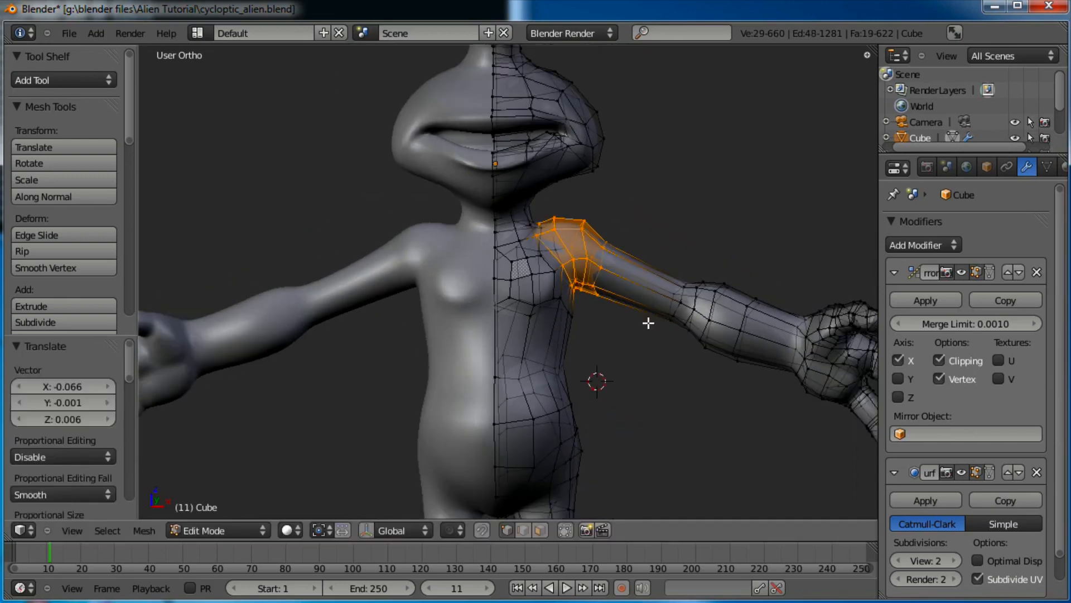
scroll(645, 321, "up", 4)
Select an armpit vertex, then return to object mode
right_click(607, 262)
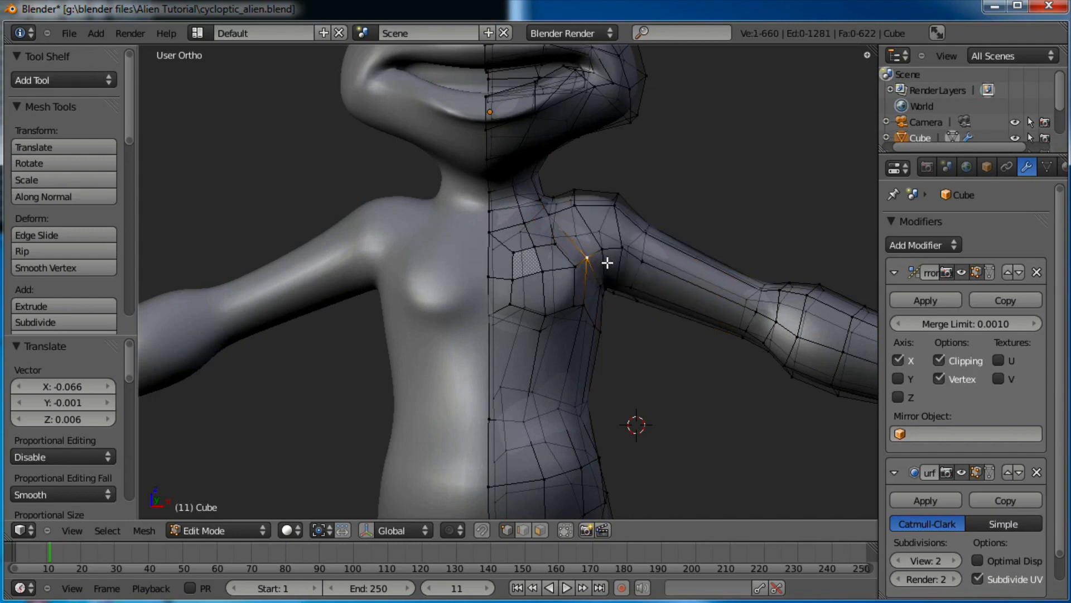
key("Tab")
scroll(597, 326, "down", 4)
scroll(597, 326, "up", 3)
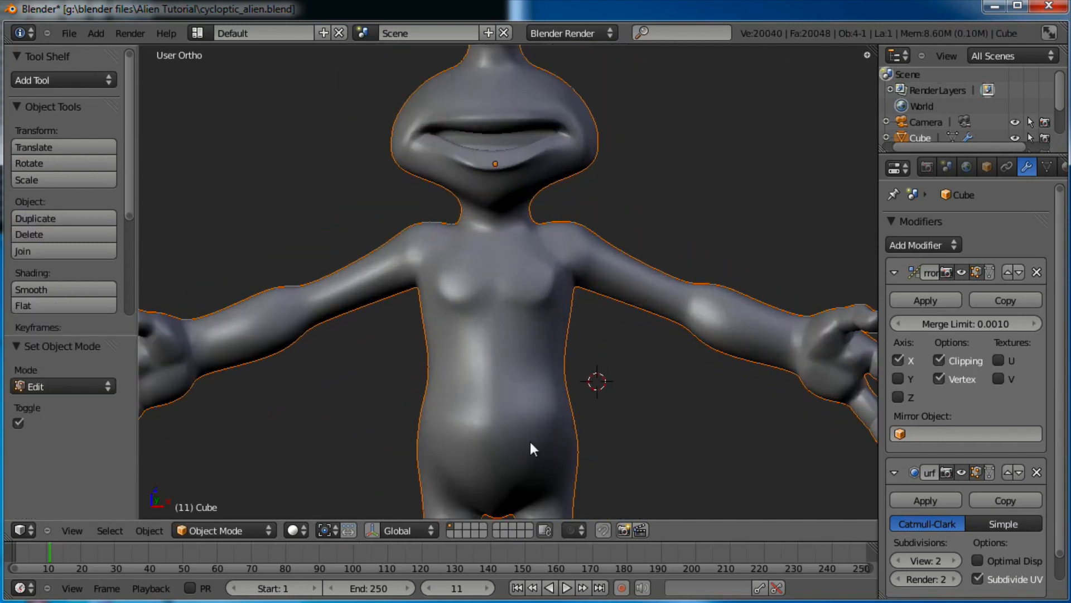
Enter Sculpt Mode and use the Grab brush to pull the shoulder and armpit toward the chest
left_click(226, 530)
left_click(219, 471)
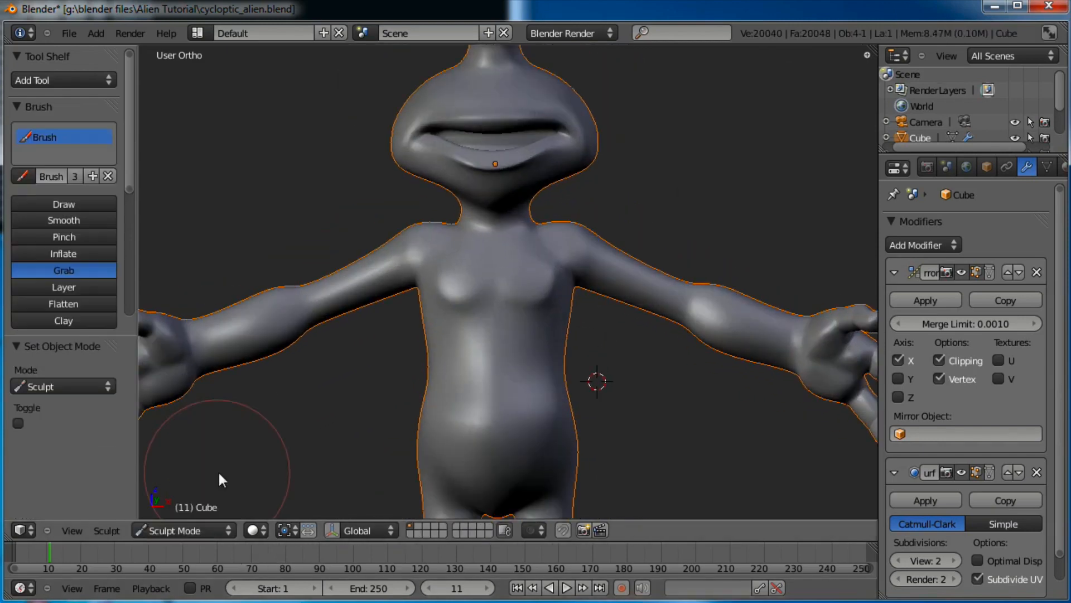
left_click(76, 220)
left_click(66, 273)
scroll(516, 291, "up", 1)
scroll(515, 289, "up", 1)
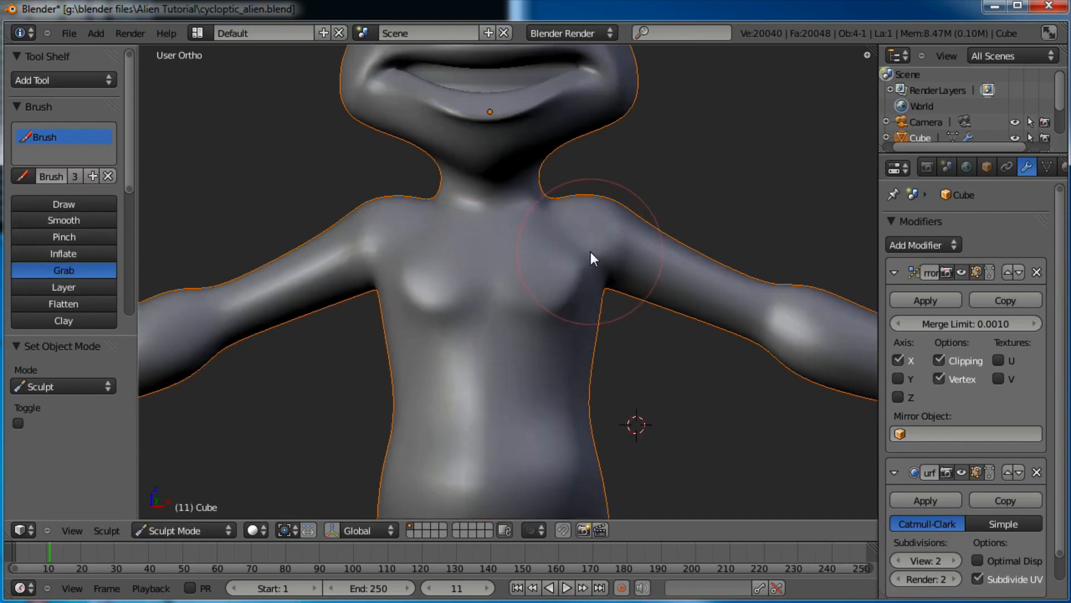
left_click_drag(594, 297, 586, 320)
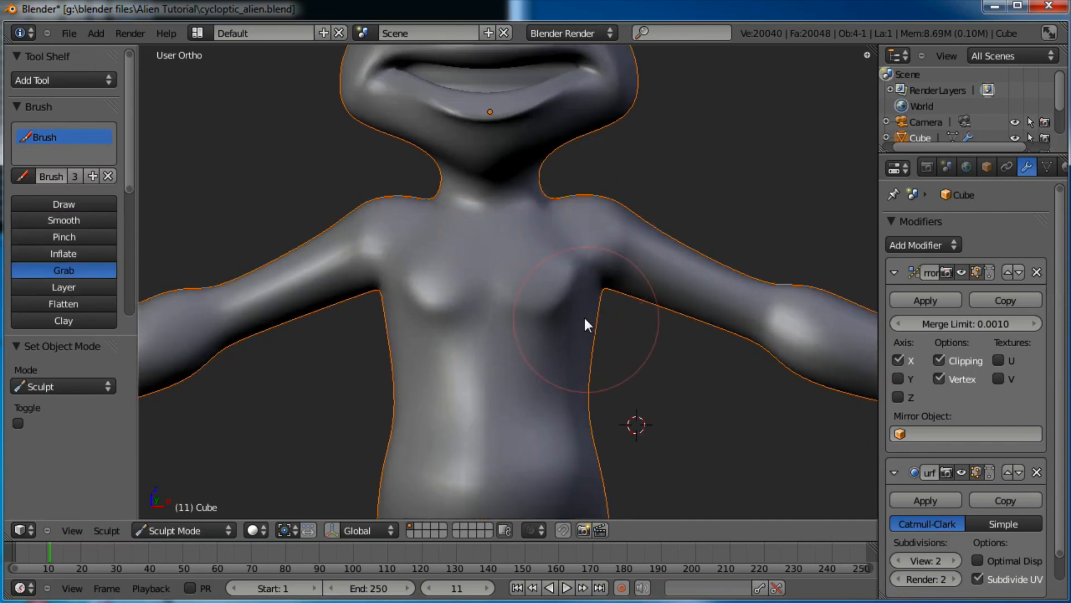
mouse_move(591, 258)
left_mouse_down()
mouse_move(605, 292)
mouse_move(583, 313)
mouse_move(568, 379)
mouse_move(571, 369)
left_mouse_up()
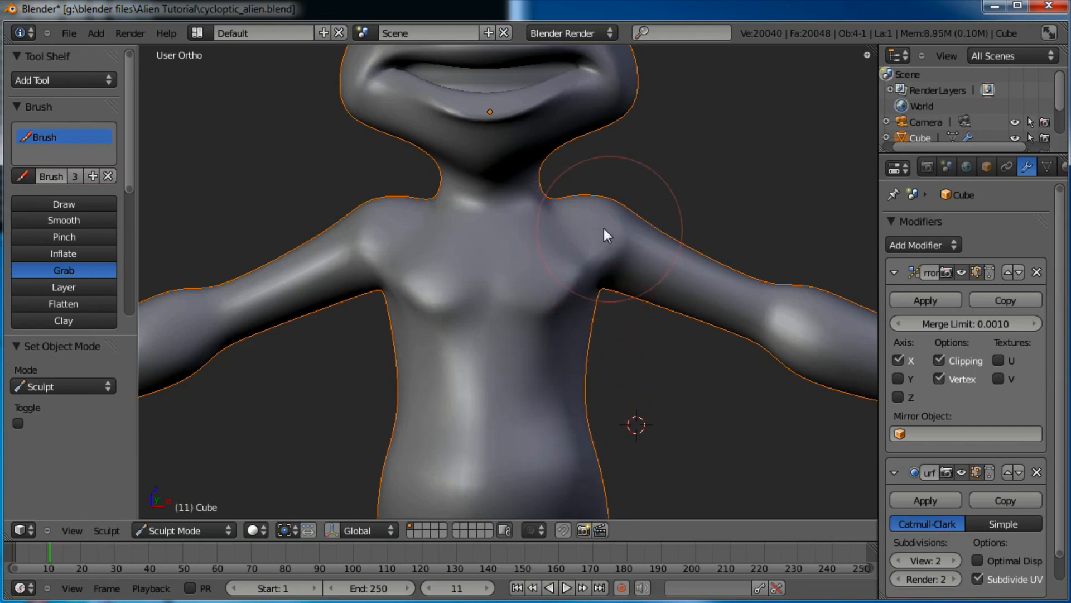
mouse_move(600, 230)
left_mouse_down()
mouse_move(584, 301)
mouse_move(576, 277)
mouse_move(560, 363)
left_mouse_up()
Orbit around the alien to inspect the sculpt from front, side and back
middle_click_drag(563, 370, 571, 299)
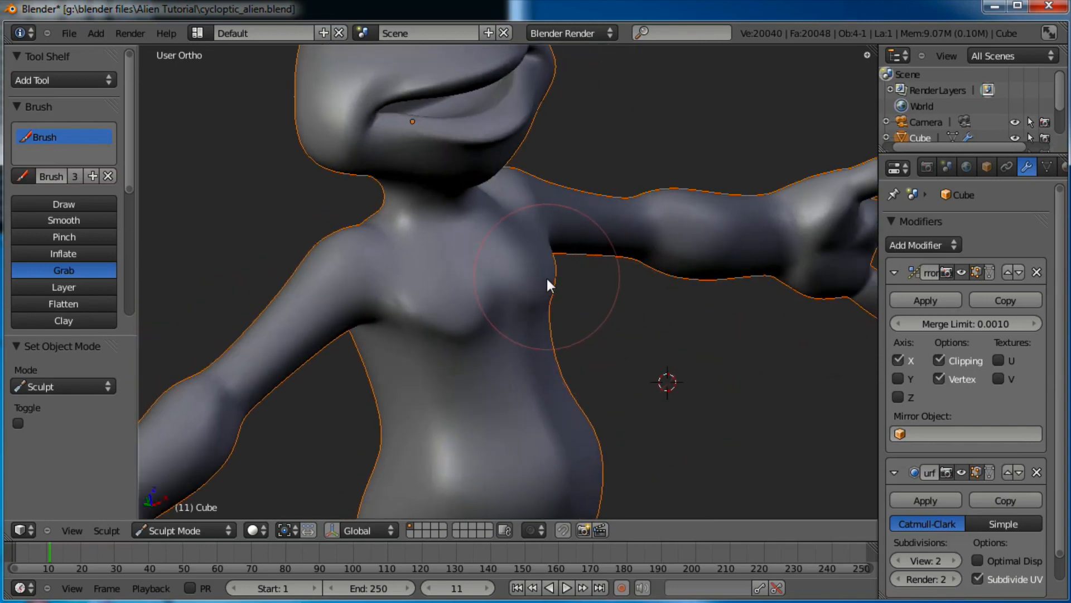
scroll(561, 387, "down", 5)
scroll(558, 379, "up", 2)
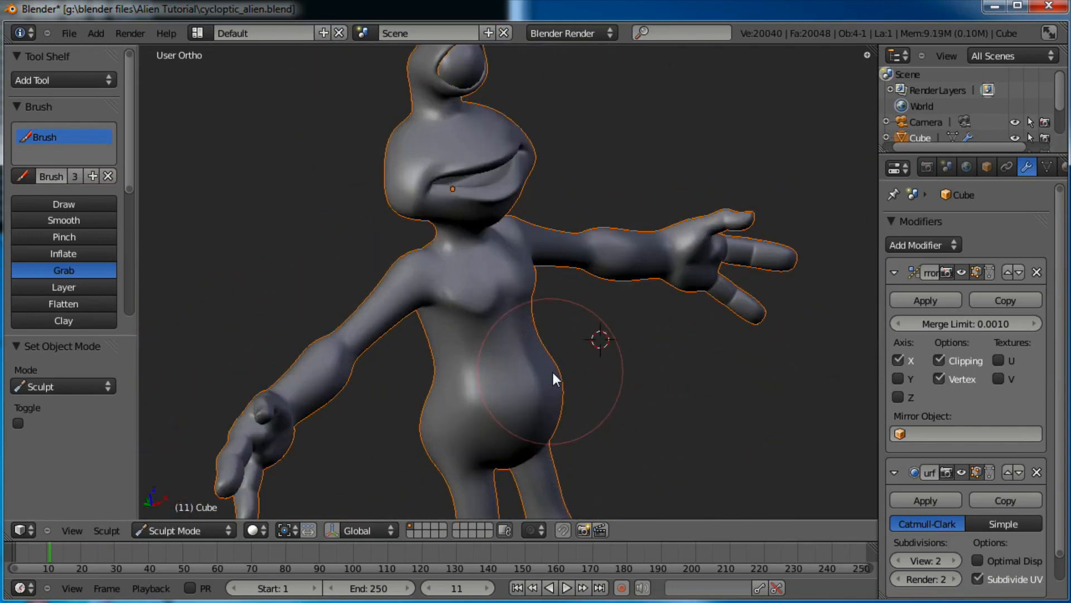
middle_click_drag(638, 407, 571, 399)
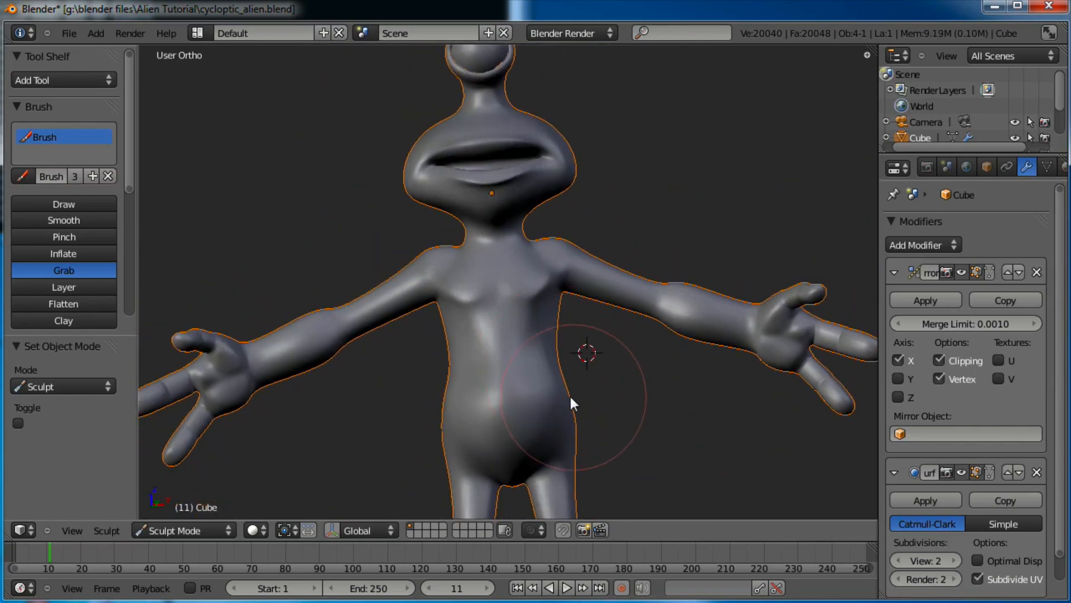
mouse_move(667, 338)
middle_mouse_down()
mouse_move(500, 210)
mouse_move(362, 254)
mouse_move(293, 310)
middle_mouse_up()
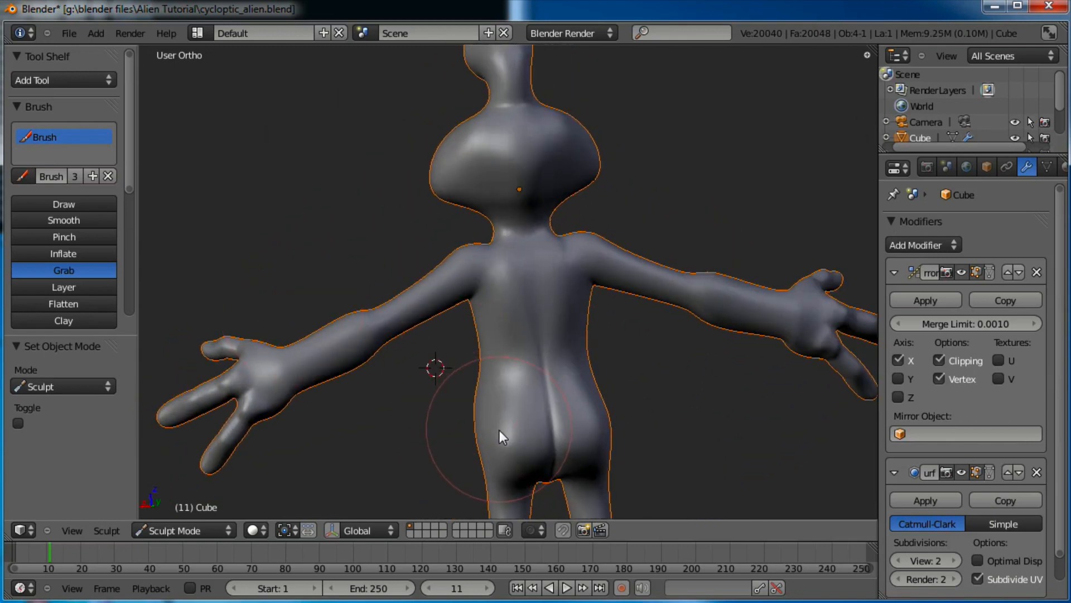
middle_click_drag(677, 462, 401, 368)
middle_click_drag(462, 288, 510, 265, "shift")
middle_click_drag(688, 371, 426, 309)
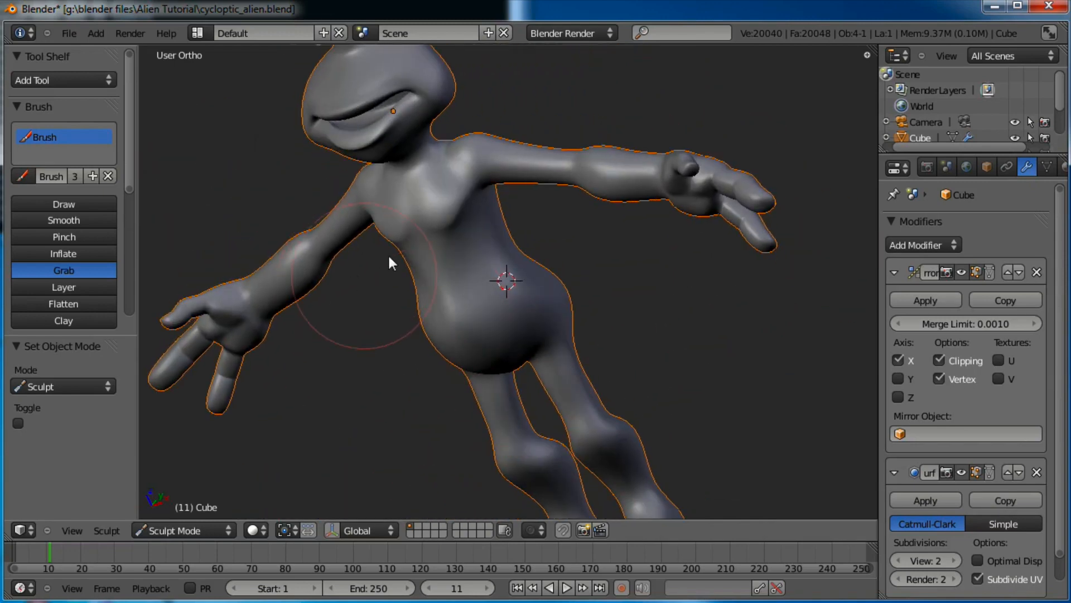
middle_click_drag(387, 253, 383, 232)
Smooth the belly surface with the Smooth brush and check it from the side
left_click(78, 219)
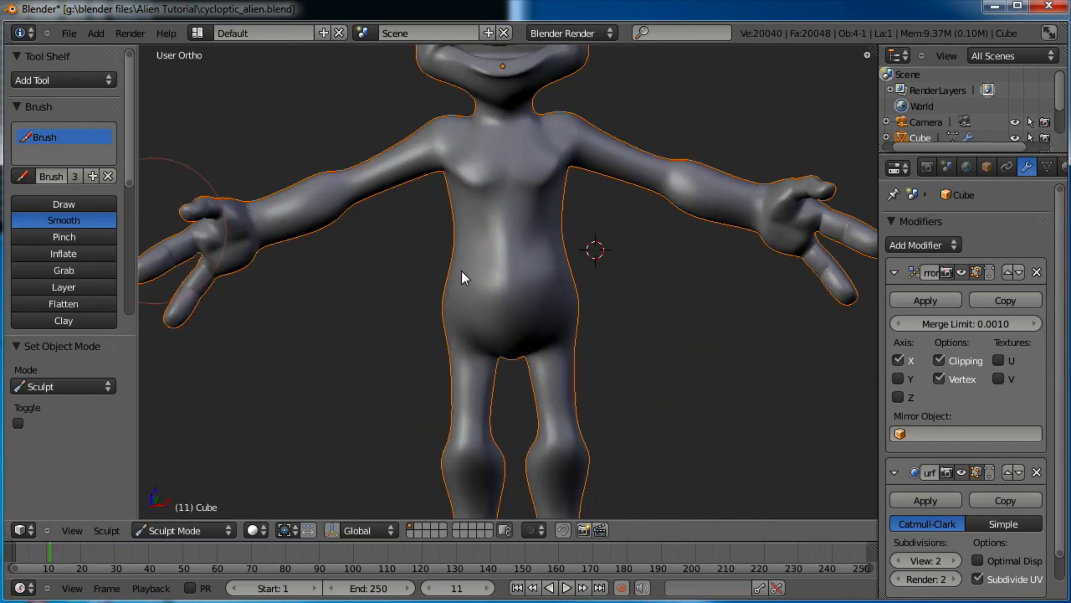
mouse_move(461, 270)
middle_mouse_down()
mouse_move(602, 340)
mouse_move(520, 322)
middle_mouse_up()
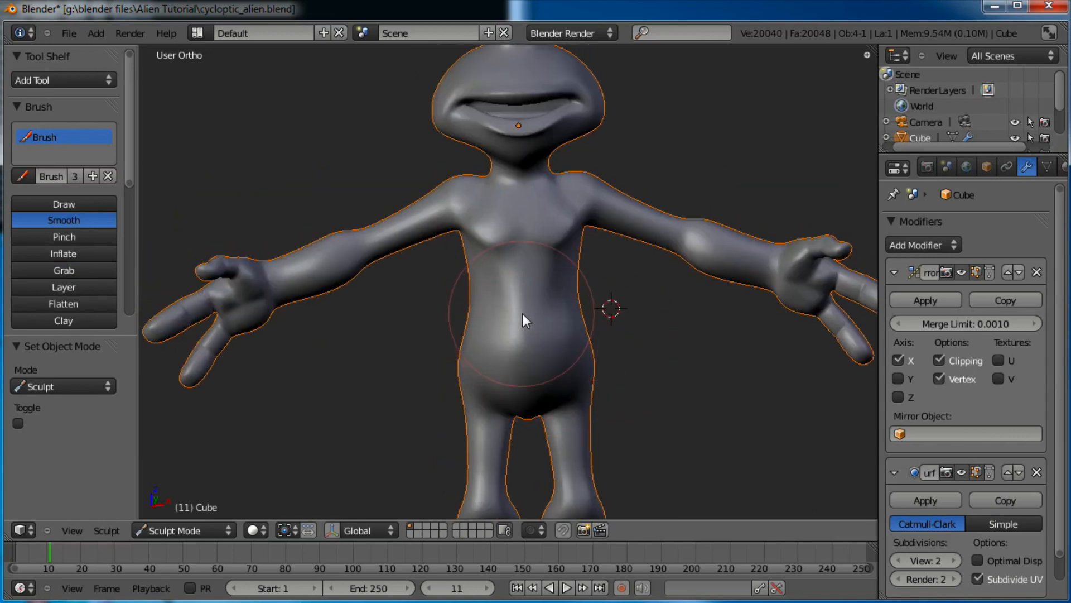
left_click_drag(523, 313, 535, 334)
middle_click_drag(626, 406, 517, 263)
left_click_drag(516, 263, 451, 262)
mouse_move(606, 199)
middle_mouse_down()
mouse_move(716, 246)
mouse_move(543, 270)
middle_mouse_up()
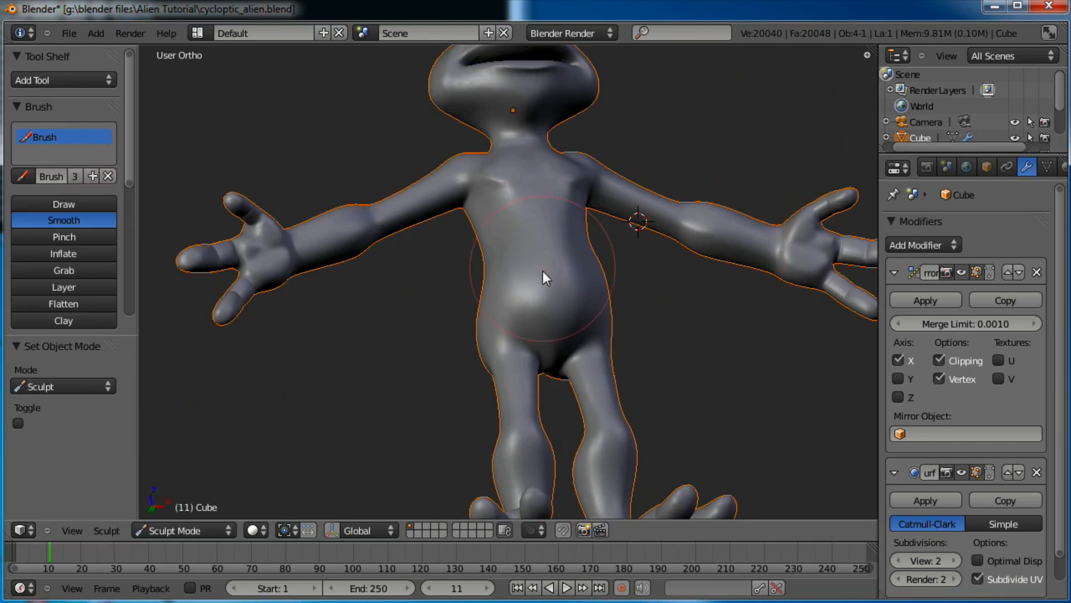
mouse_move(605, 187)
middle_mouse_down()
mouse_move(557, 234)
mouse_move(531, 294)
mouse_move(627, 303)
mouse_move(584, 304)
mouse_move(657, 323)
mouse_move(641, 262)
mouse_move(574, 249)
mouse_move(567, 383)
mouse_move(682, 359)
mouse_move(587, 390)
mouse_move(617, 221)
middle_mouse_up()
scroll(565, 380, "up", 4)
scroll(587, 390, "down", 1)
scroll(587, 390, "down", 3)
scroll(564, 305, "down", 1)
mouse_move(427, 352)
middle_mouse_down()
mouse_move(600, 352)
mouse_move(402, 351)
mouse_move(628, 321)
mouse_move(308, 374)
mouse_move(497, 382)
mouse_move(687, 175)
mouse_move(732, 201)
mouse_move(672, 223)
middle_mouse_up()
Save the file, overwriting the existing one
key("ctrl+s")
left_click(553, 317)
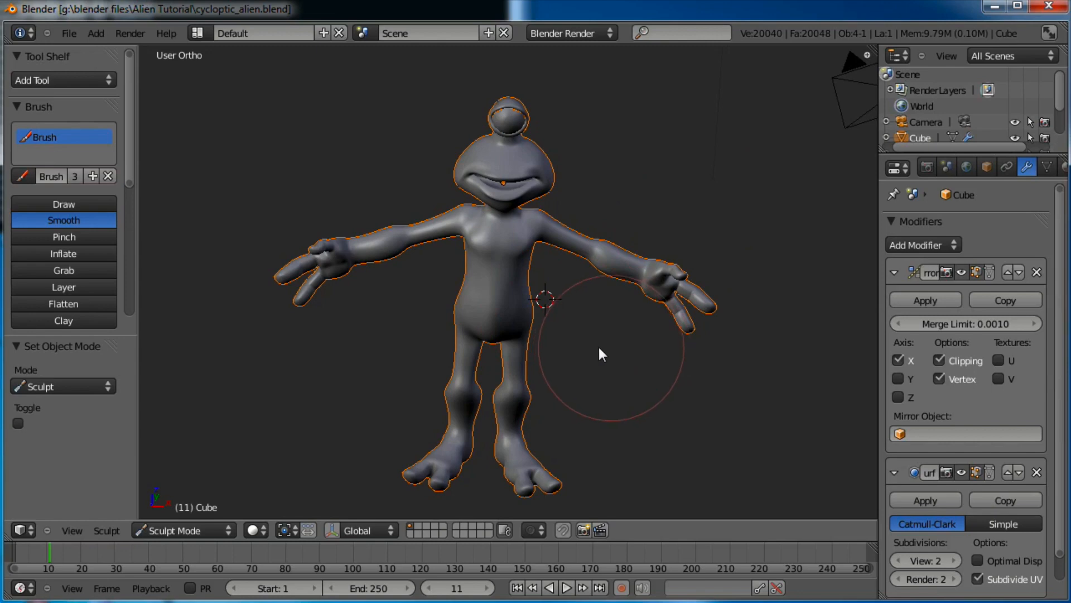
scroll(612, 357, "up", 3)
scroll(608, 352, "down", 2)
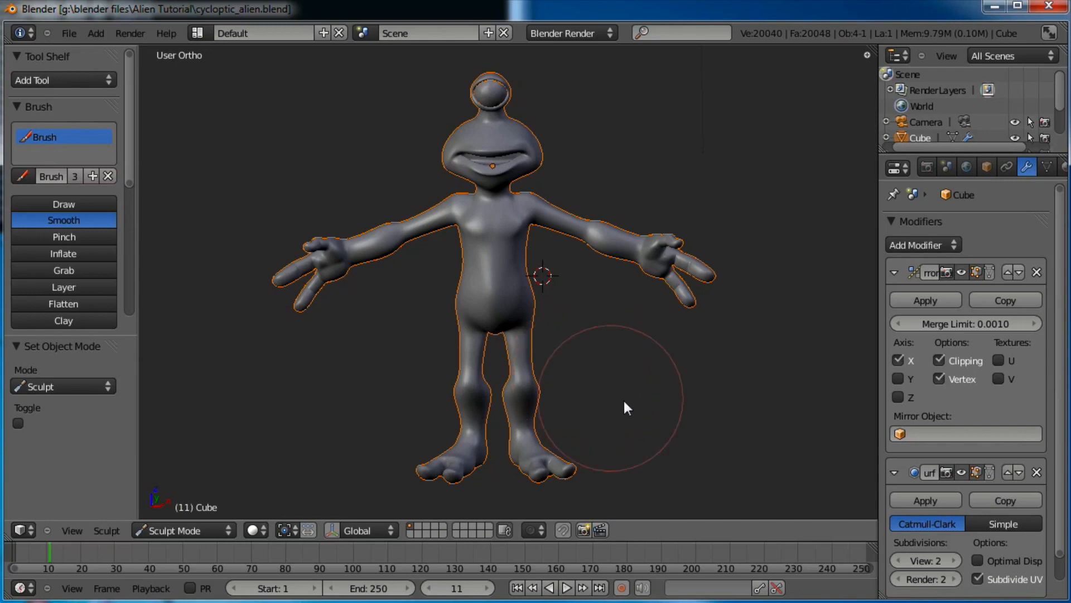
Apply the Mirror modifier, test a forearm vertex in edit mode, and return to object mode
left_click(906, 303)
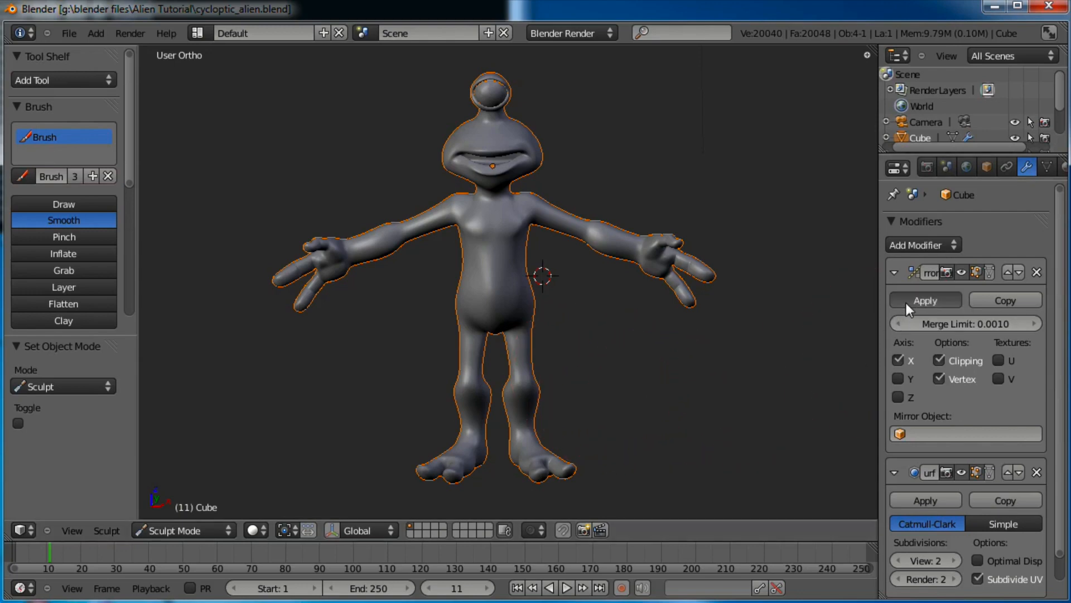
key("Tab")
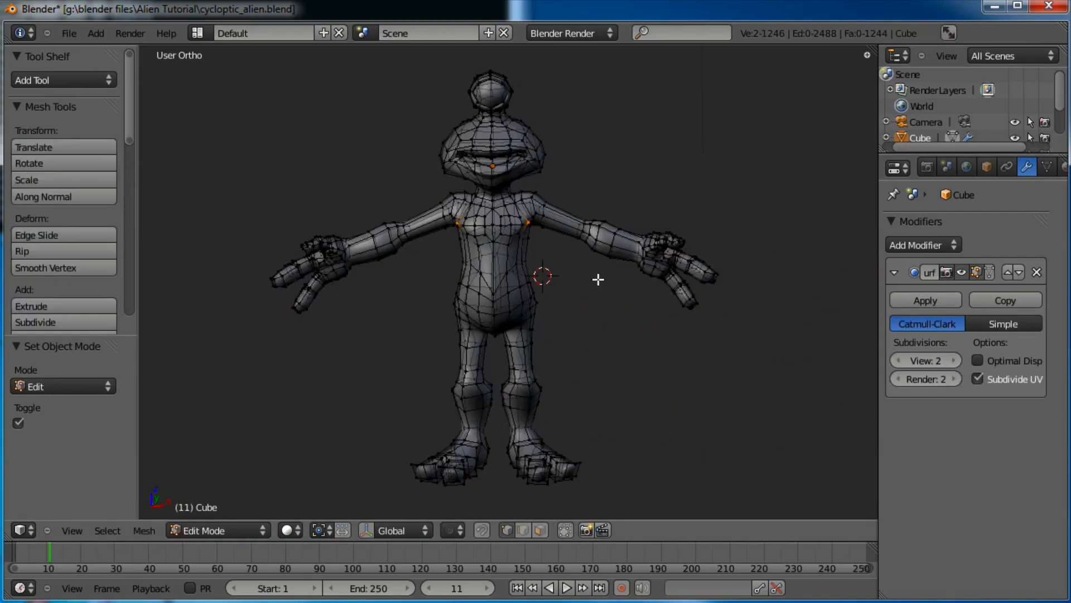
right_click(645, 256)
key("g")
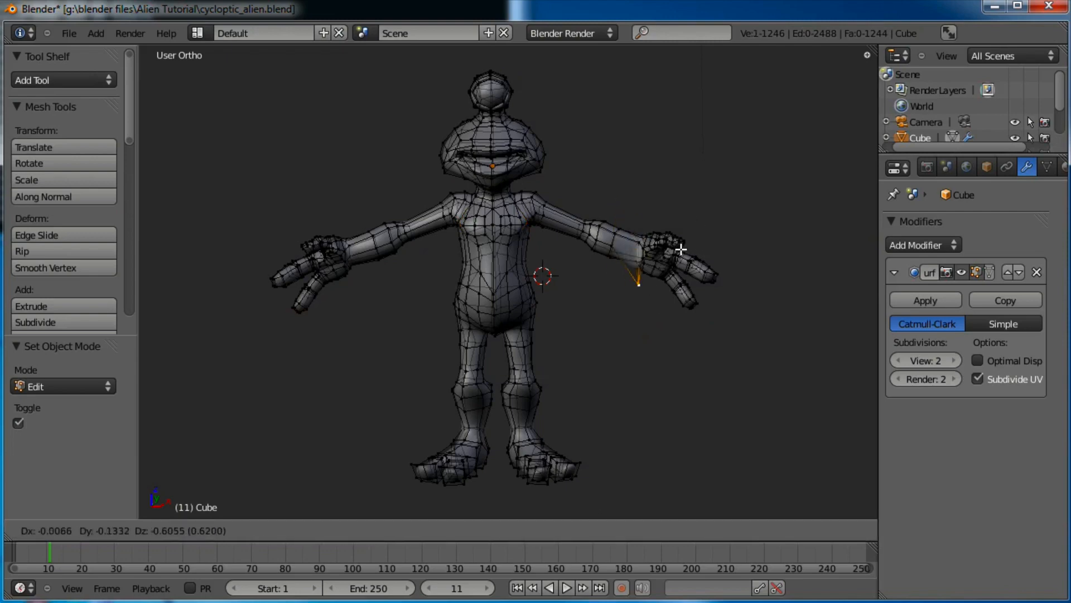
right_click(662, 336)
key("Tab")
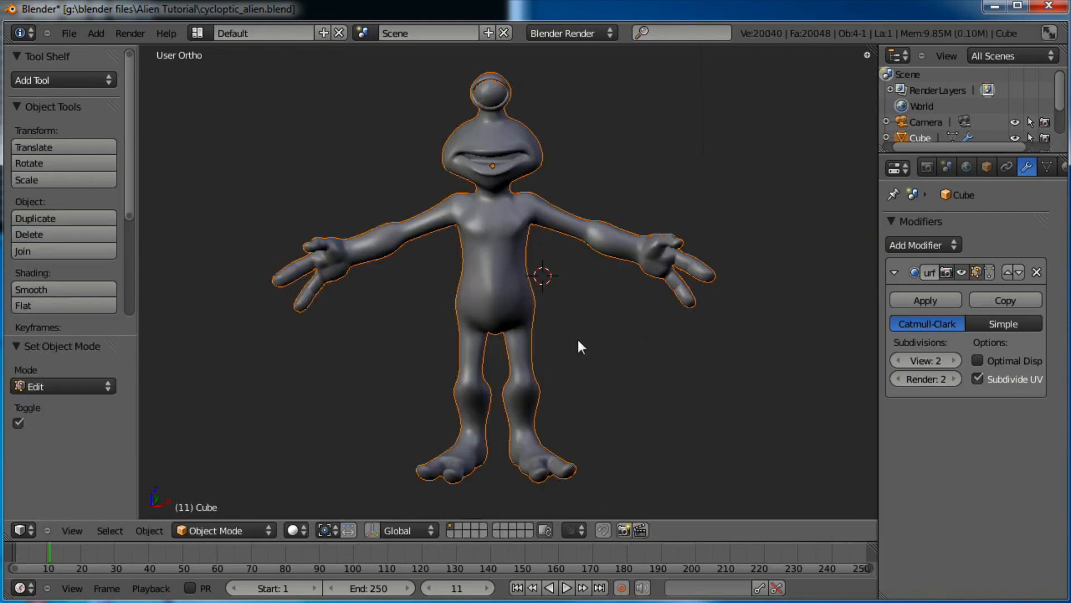